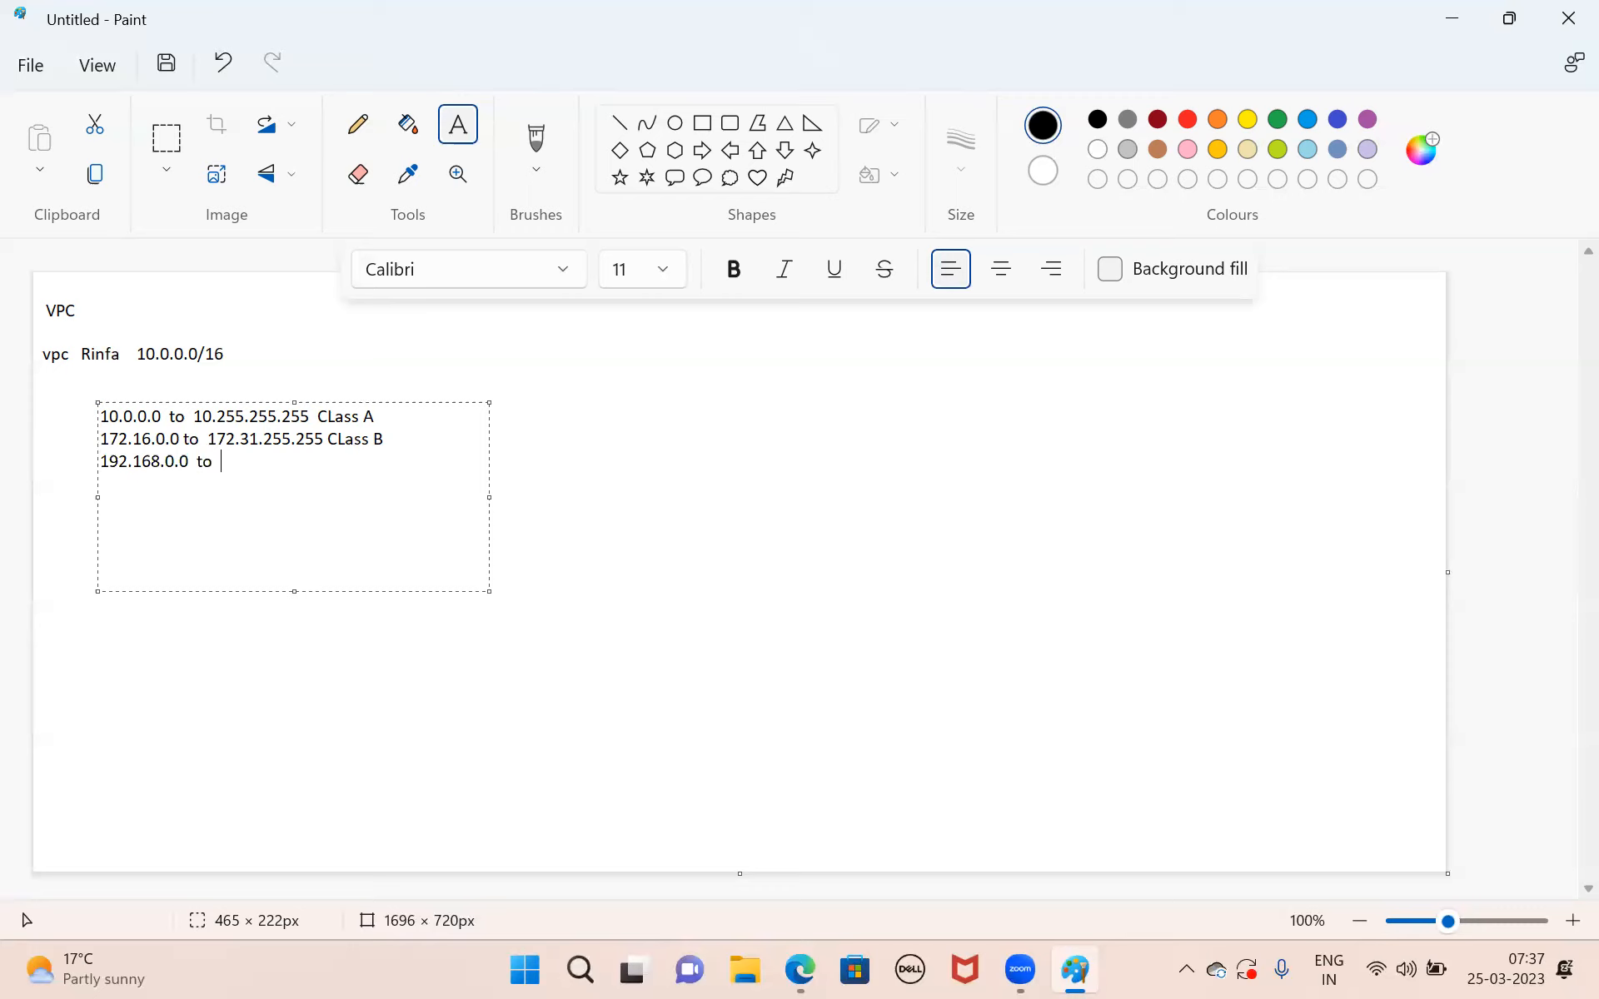
Complete the third address range in the notes with "192.168.255.255 Class C" and commit the text.
type("192.15")
key("BackSpace")
type("68.255.255 Class C")
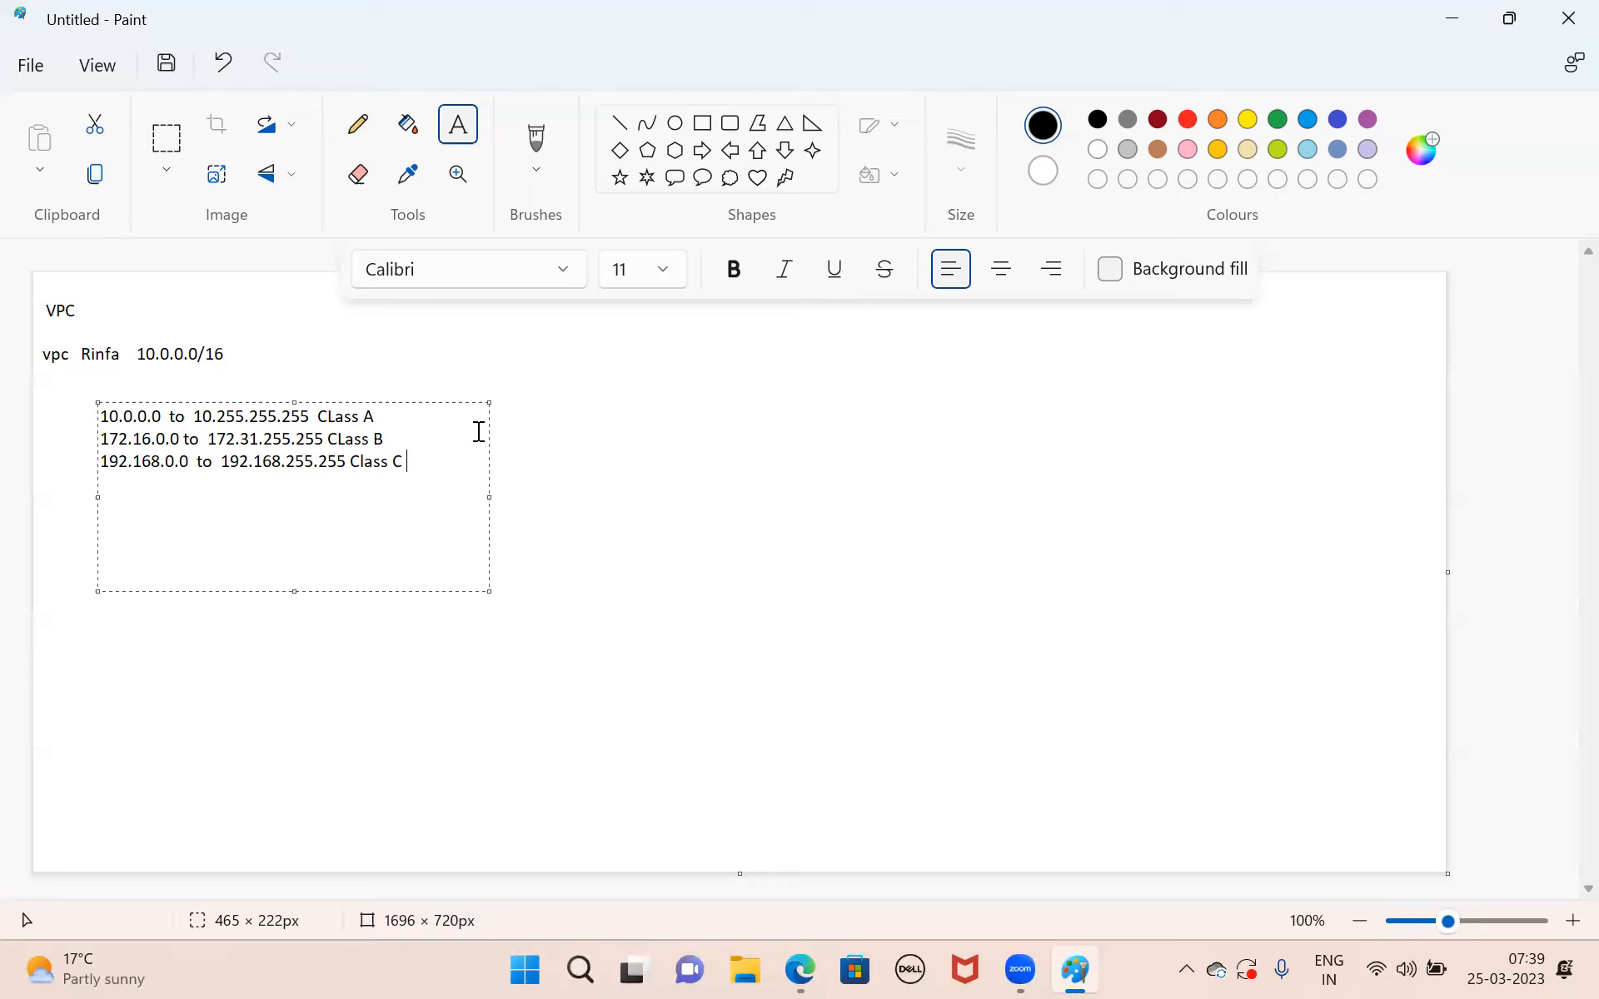
left_click(226, 713)
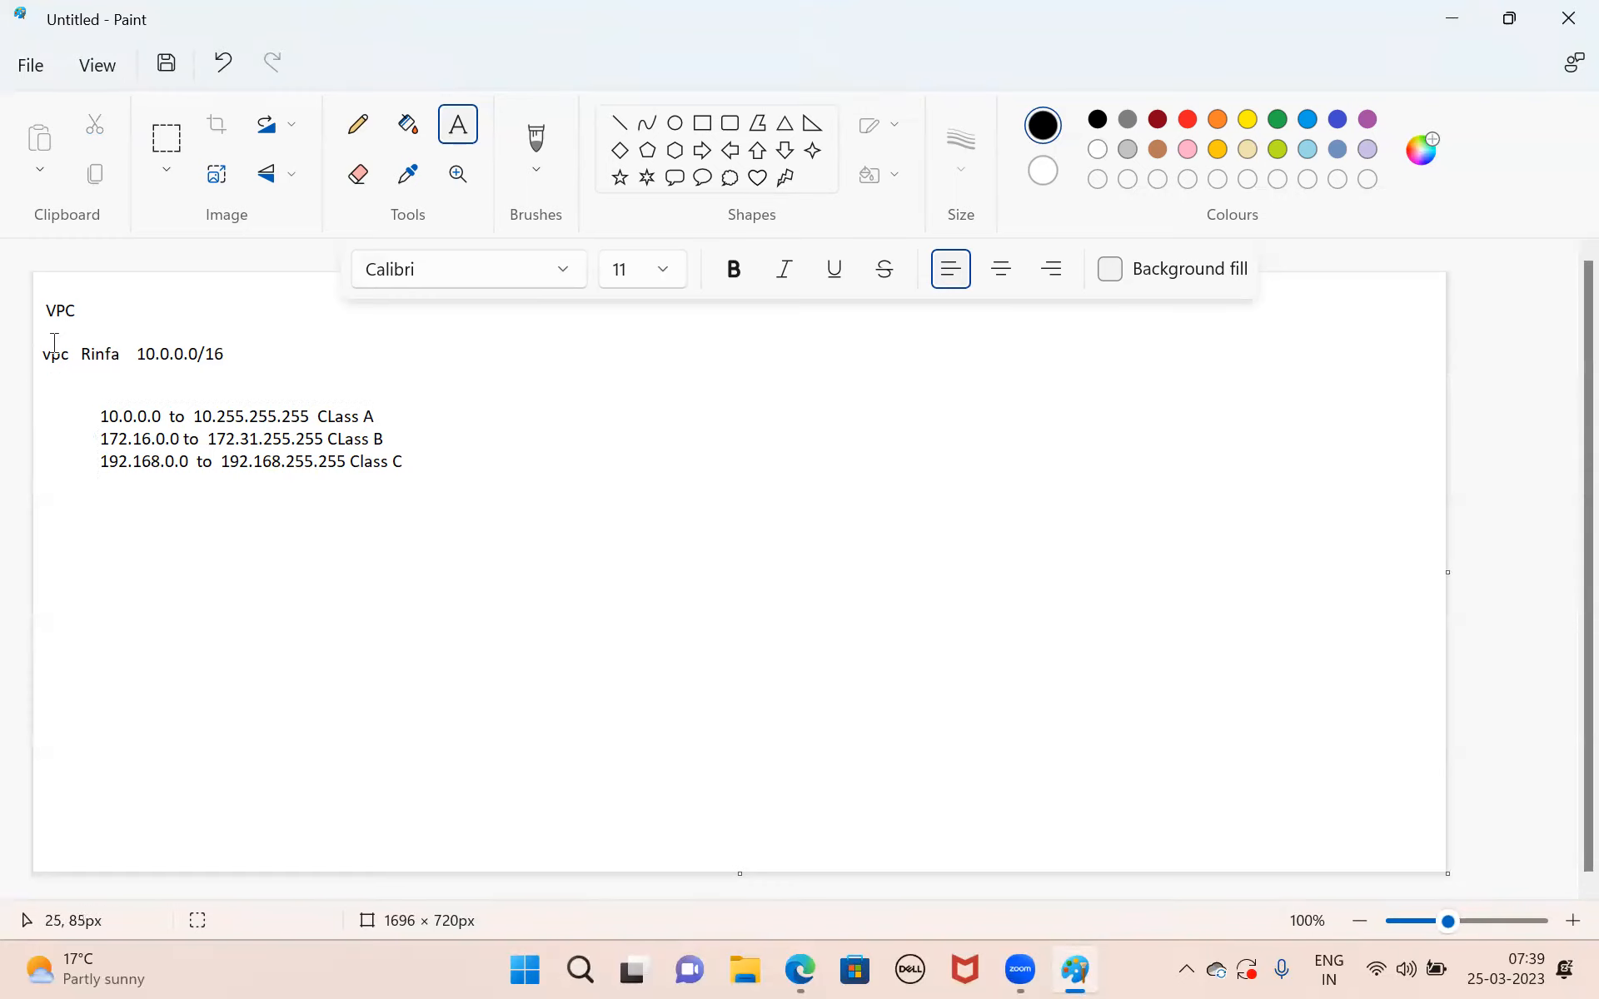
left_click_drag(55, 343, 294, 383)
left_click(242, 393)
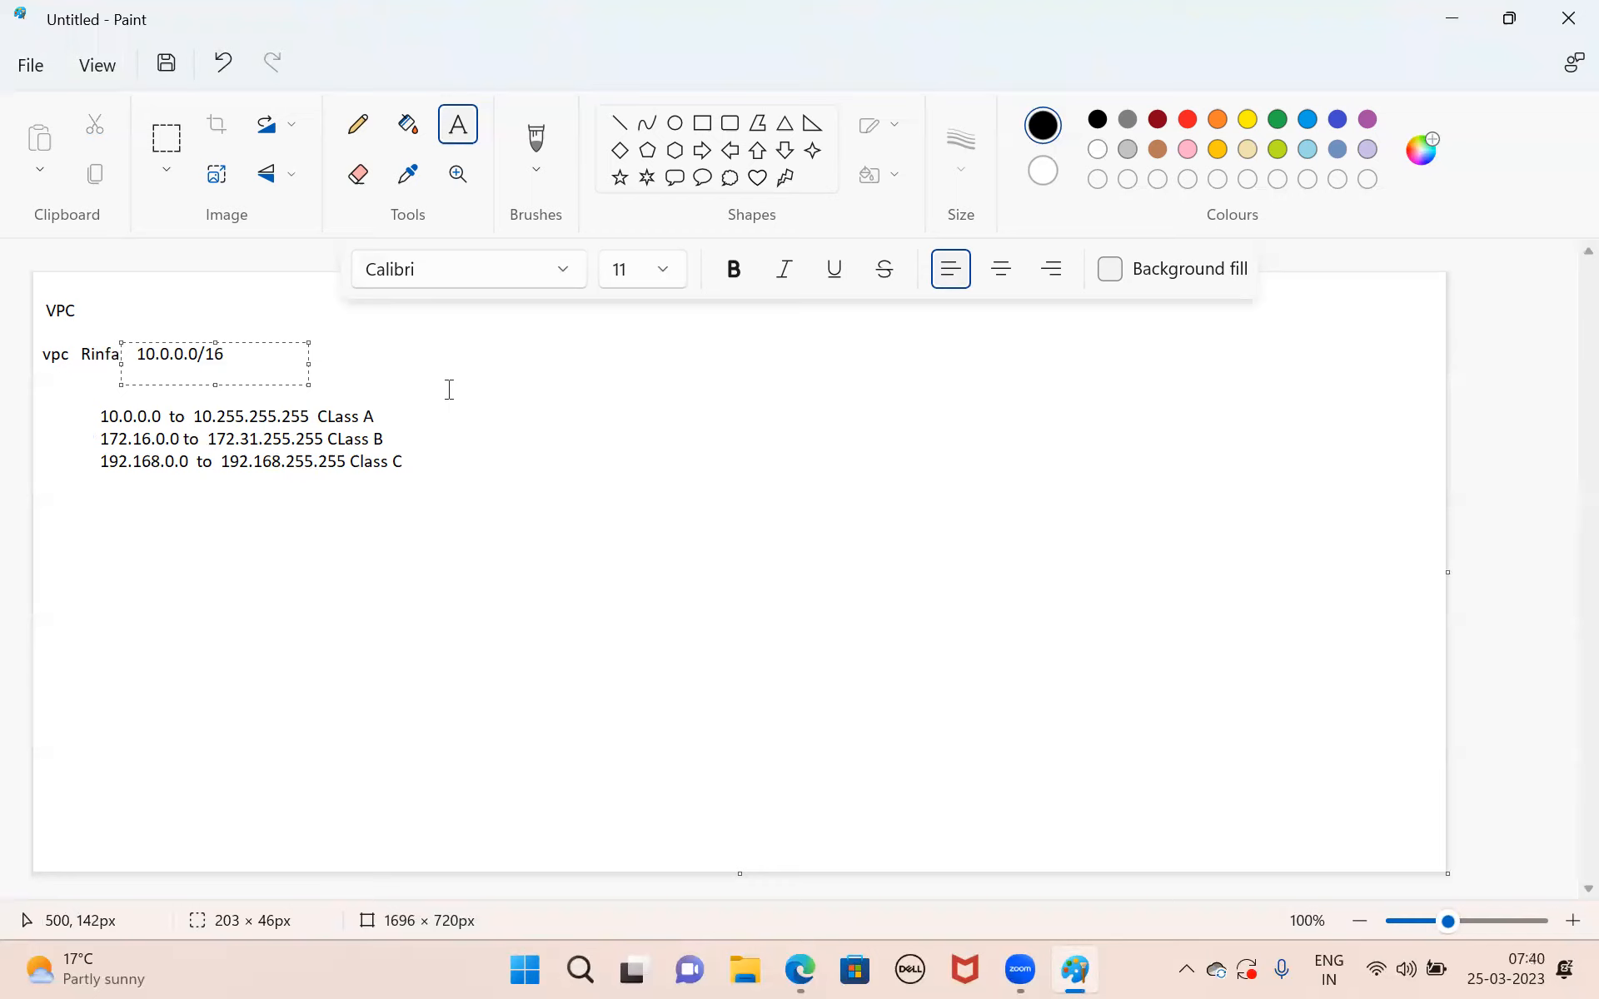
left_click(420, 400)
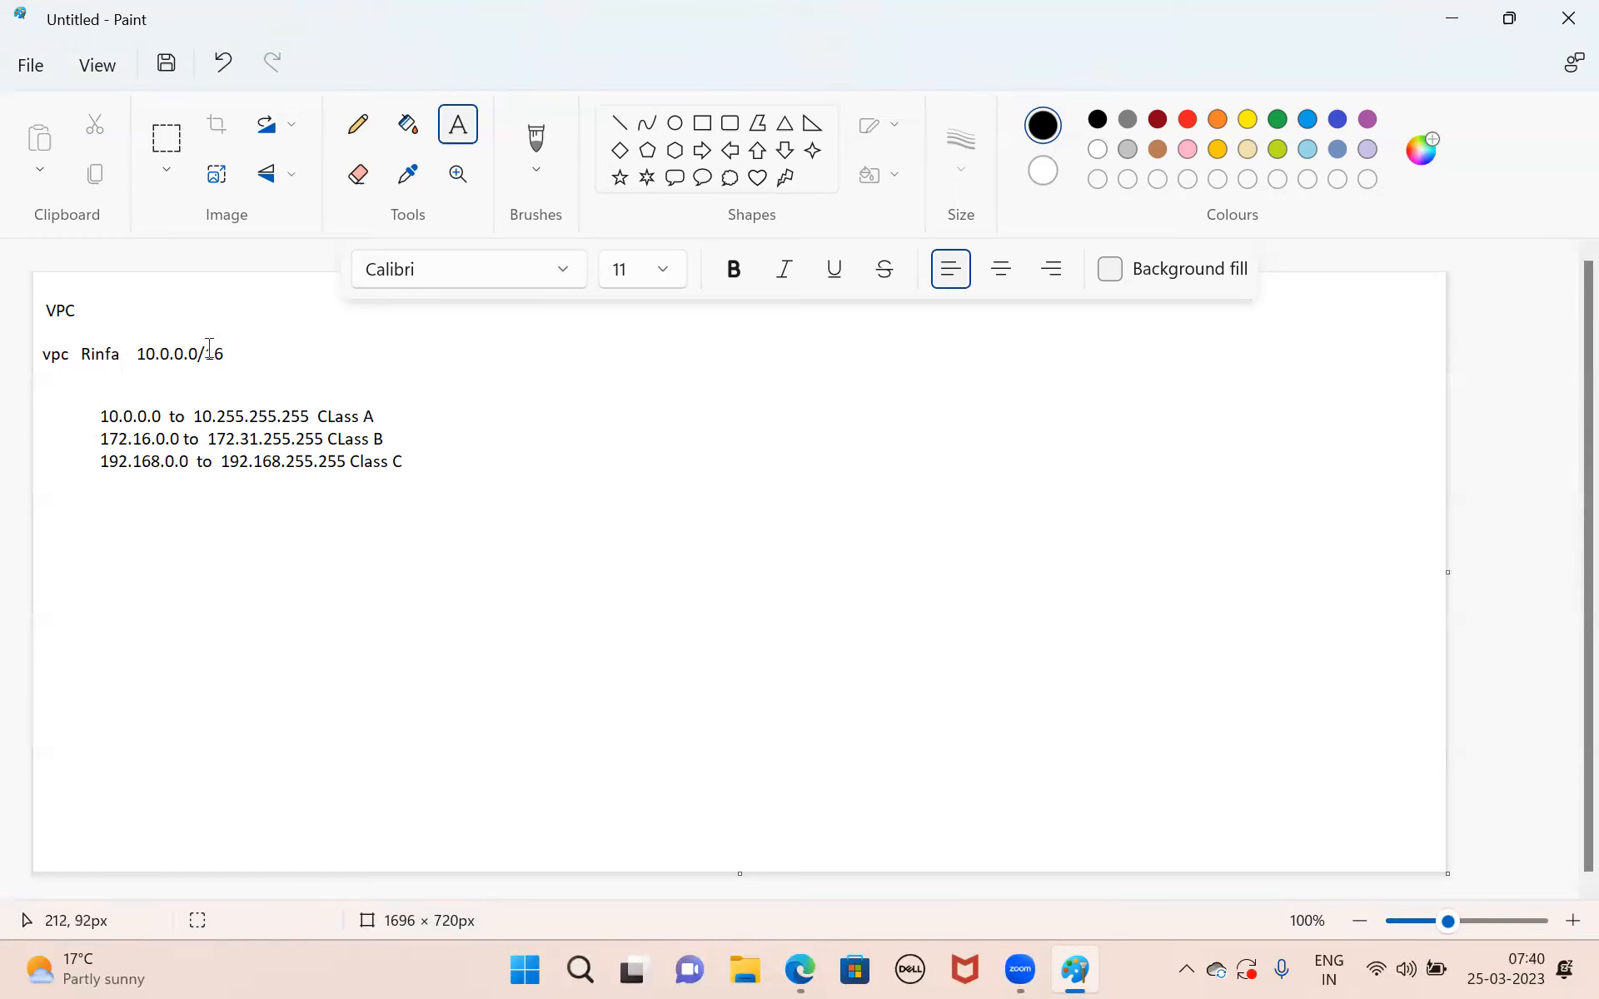
Add a text area about 576 × 299 px below the address ranges and enter "1 subnet prod-subnet 255" as its first line.
left_click_drag(119, 511, 600, 759)
type("1 subnet prod-sub")
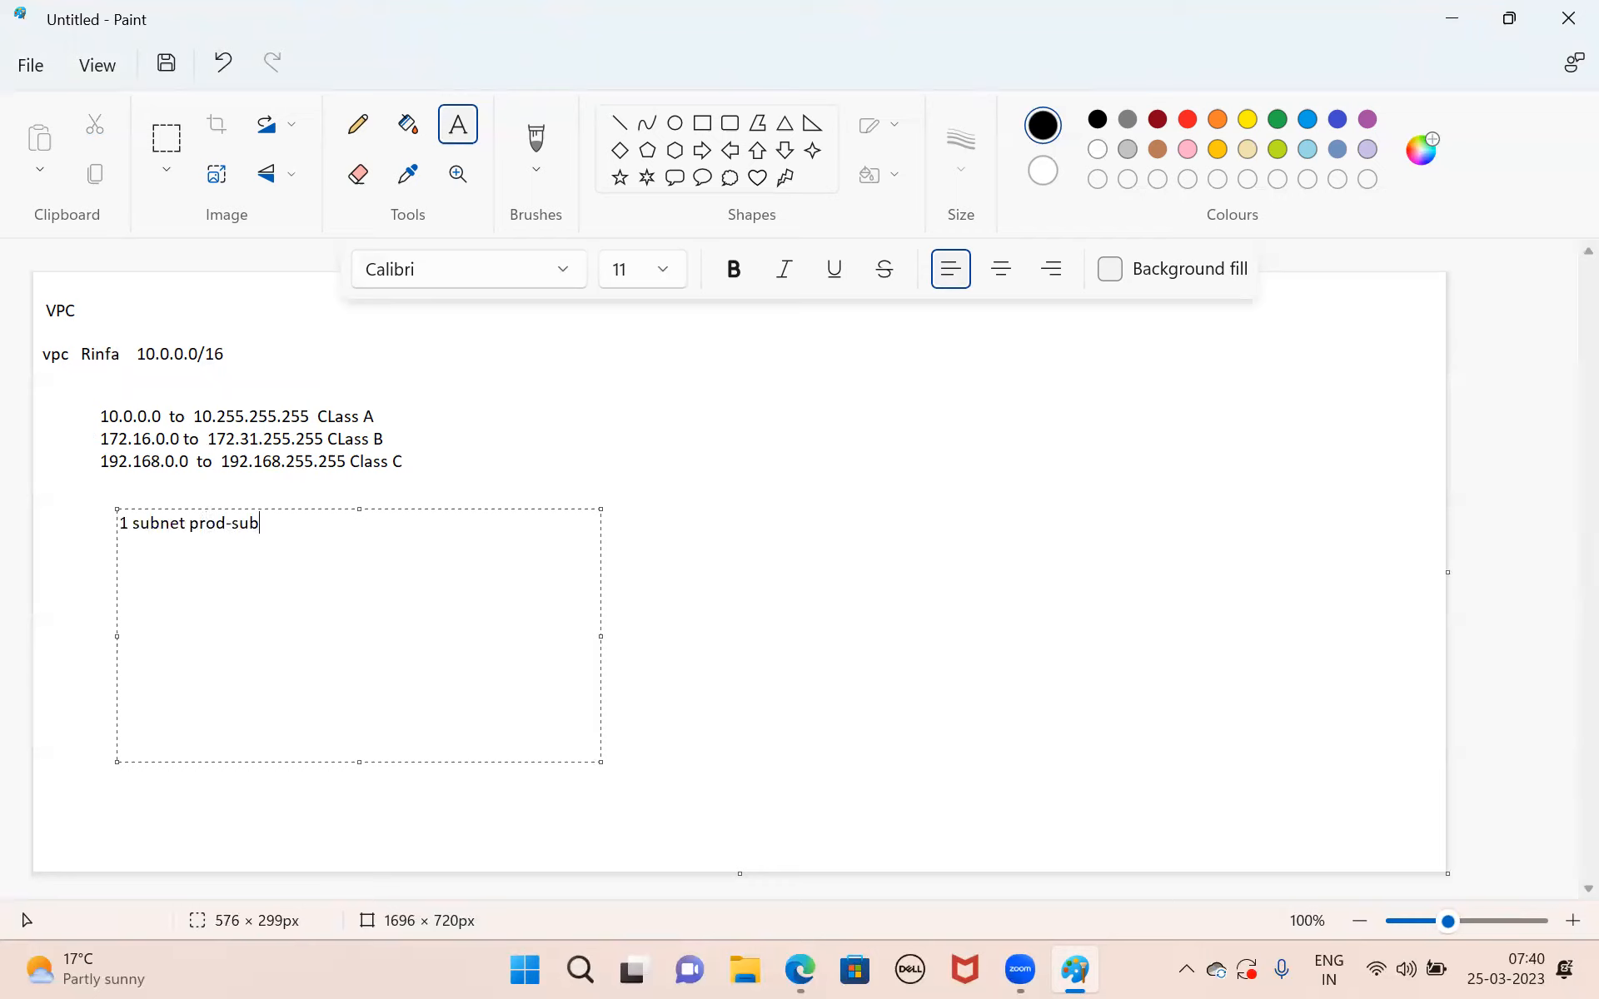
type("net  255")
key("Return")
Write the second subnet line as "2 subnet dev-subnet 200".
type("2  subnet dev-")
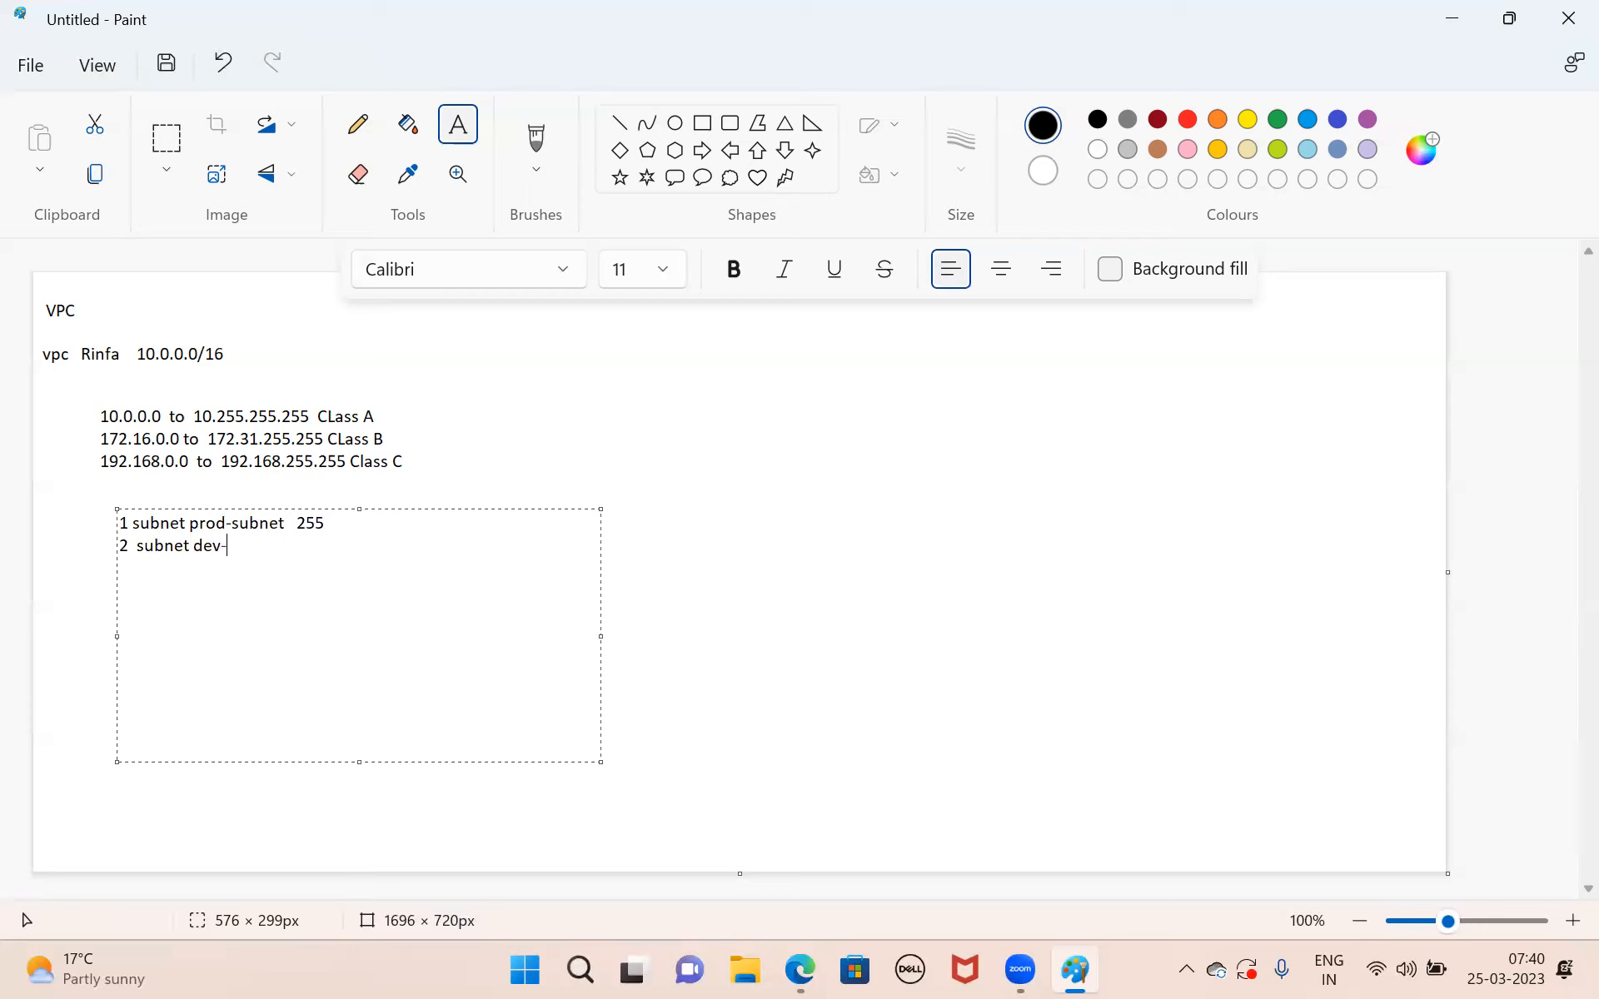
type("subnet  200")
key("Return")
Write the third subnet line as "3 subnet test-subnet 100".
type("3  subnet test-subnet  100")
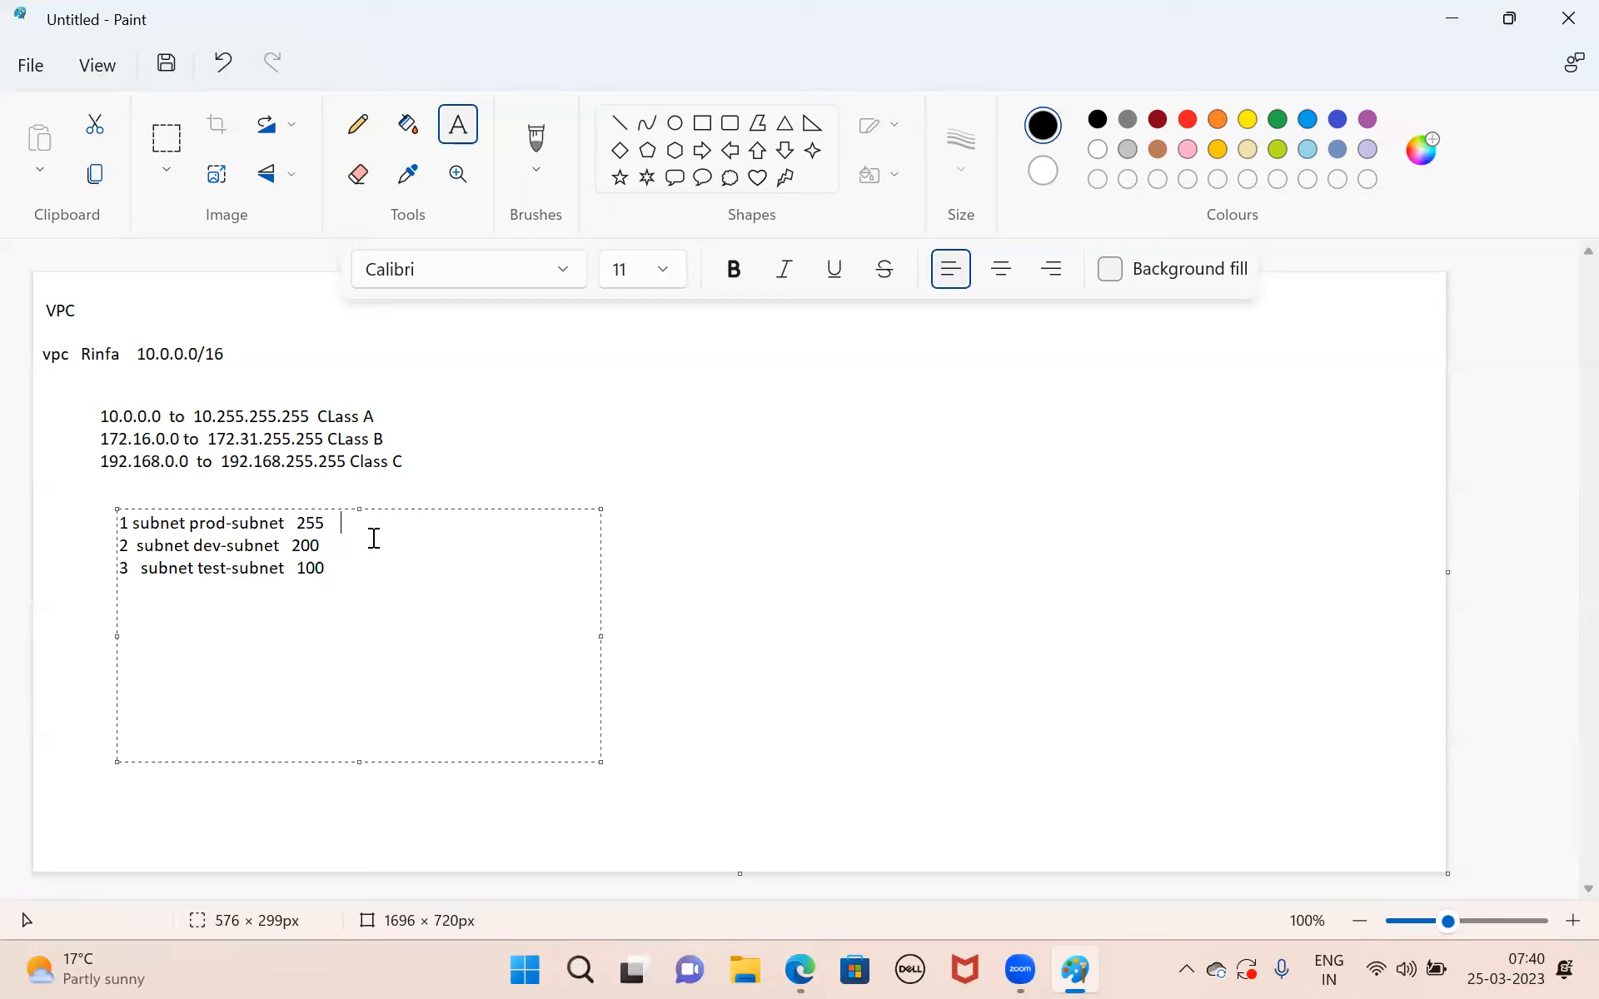
Label prod-subnet as "public" and both dev-subnet and test-subnet as "private" in the subnet list.
type("publ")
type("ic ")
type("net")
key("BackSpace")
type("private")
type("   pro")
key("BackSpace")
key("BackSpace")
key("BackSpace")
type("privatre")
key("BackSpace")
key("BackSpace")
type("e")
Add ports "22 80 8080" to the prod-subnet line and "all deny" to the dev-subnet and test-subnet lines, committing the text.
left_click(398, 546)
type("22 80 8080     all")
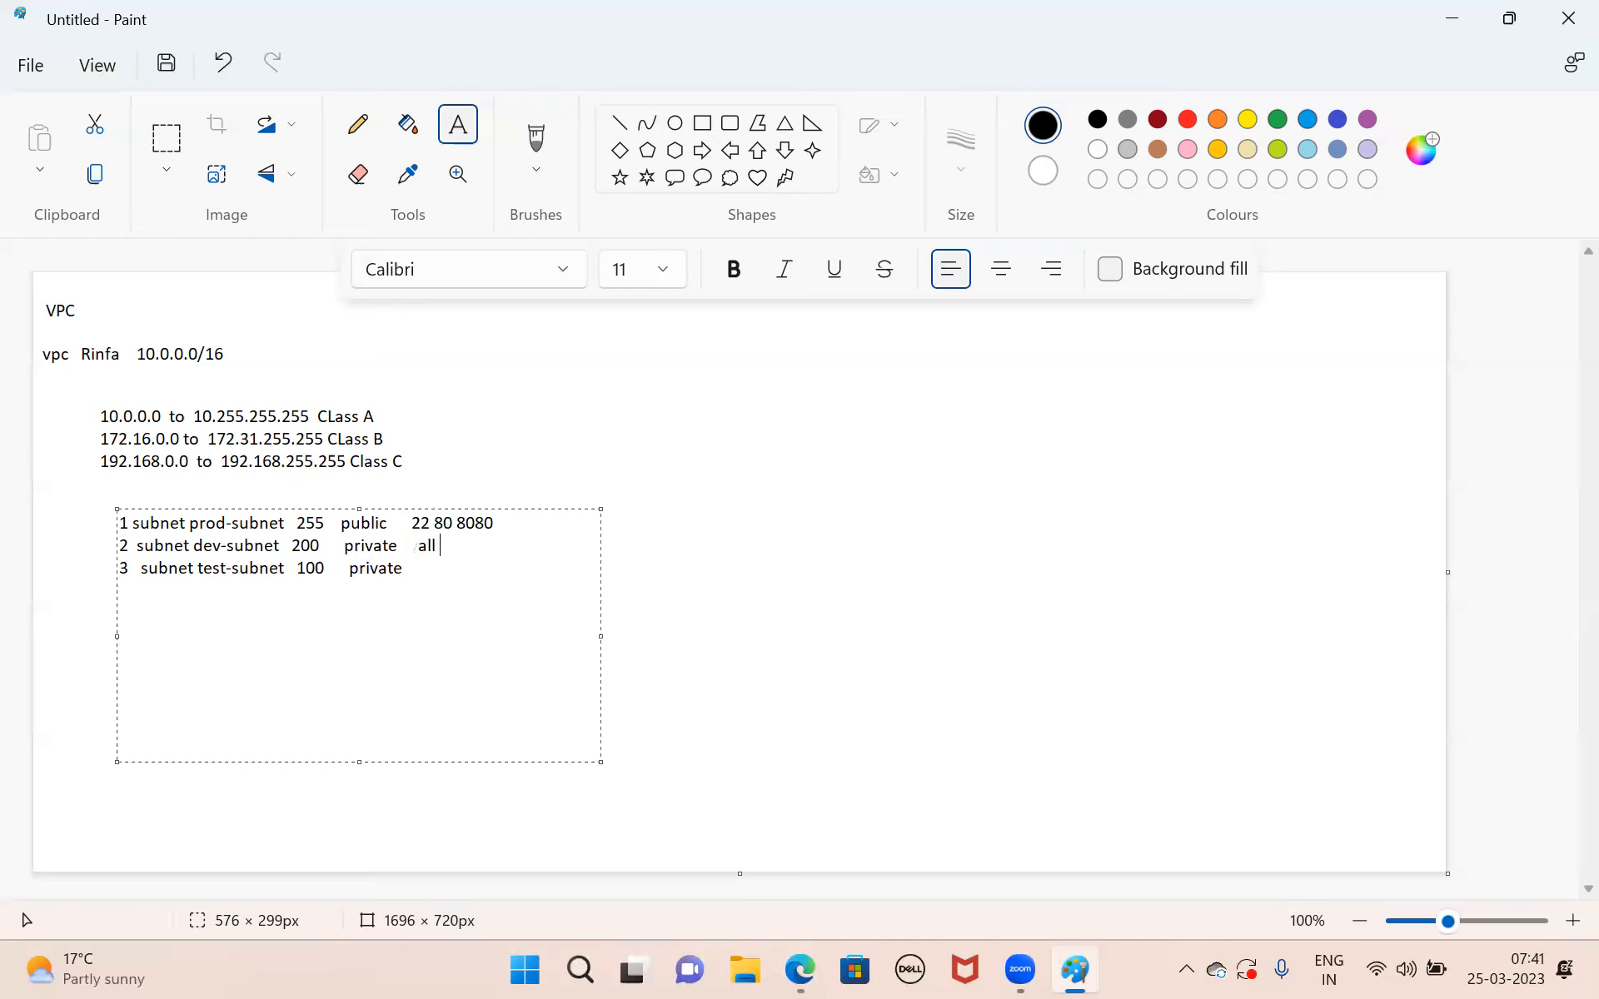
type(" deny")
key("Down")
type("all deny")
left_click(691, 583)
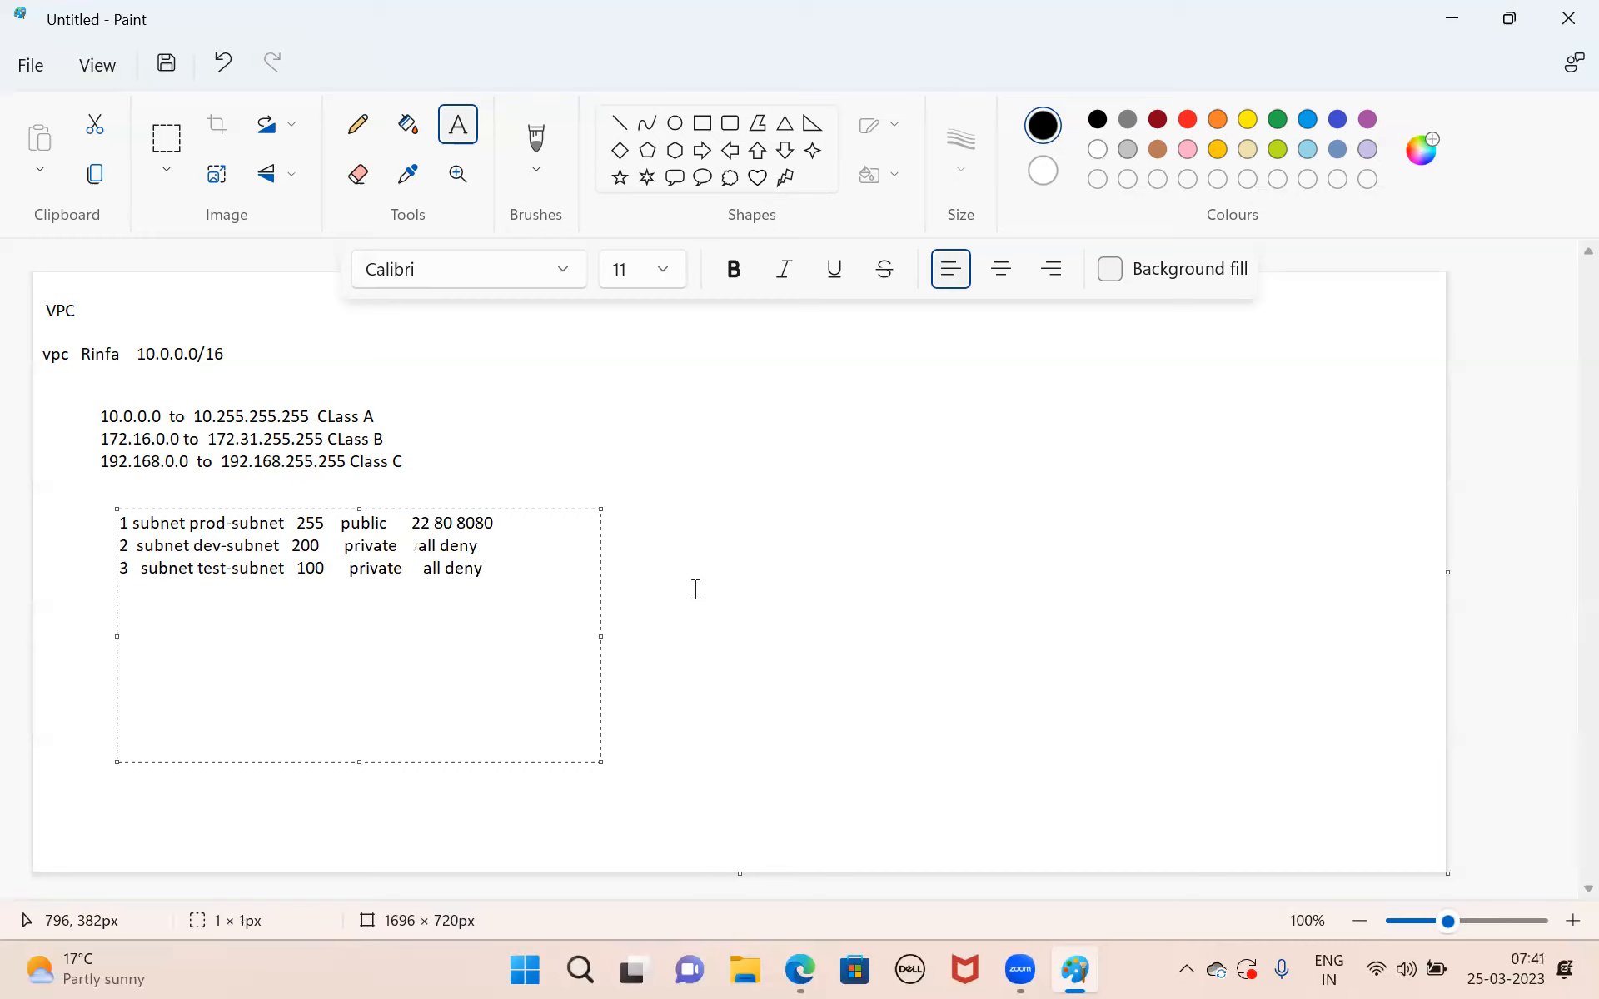
left_click_drag(46, 346, 549, 648)
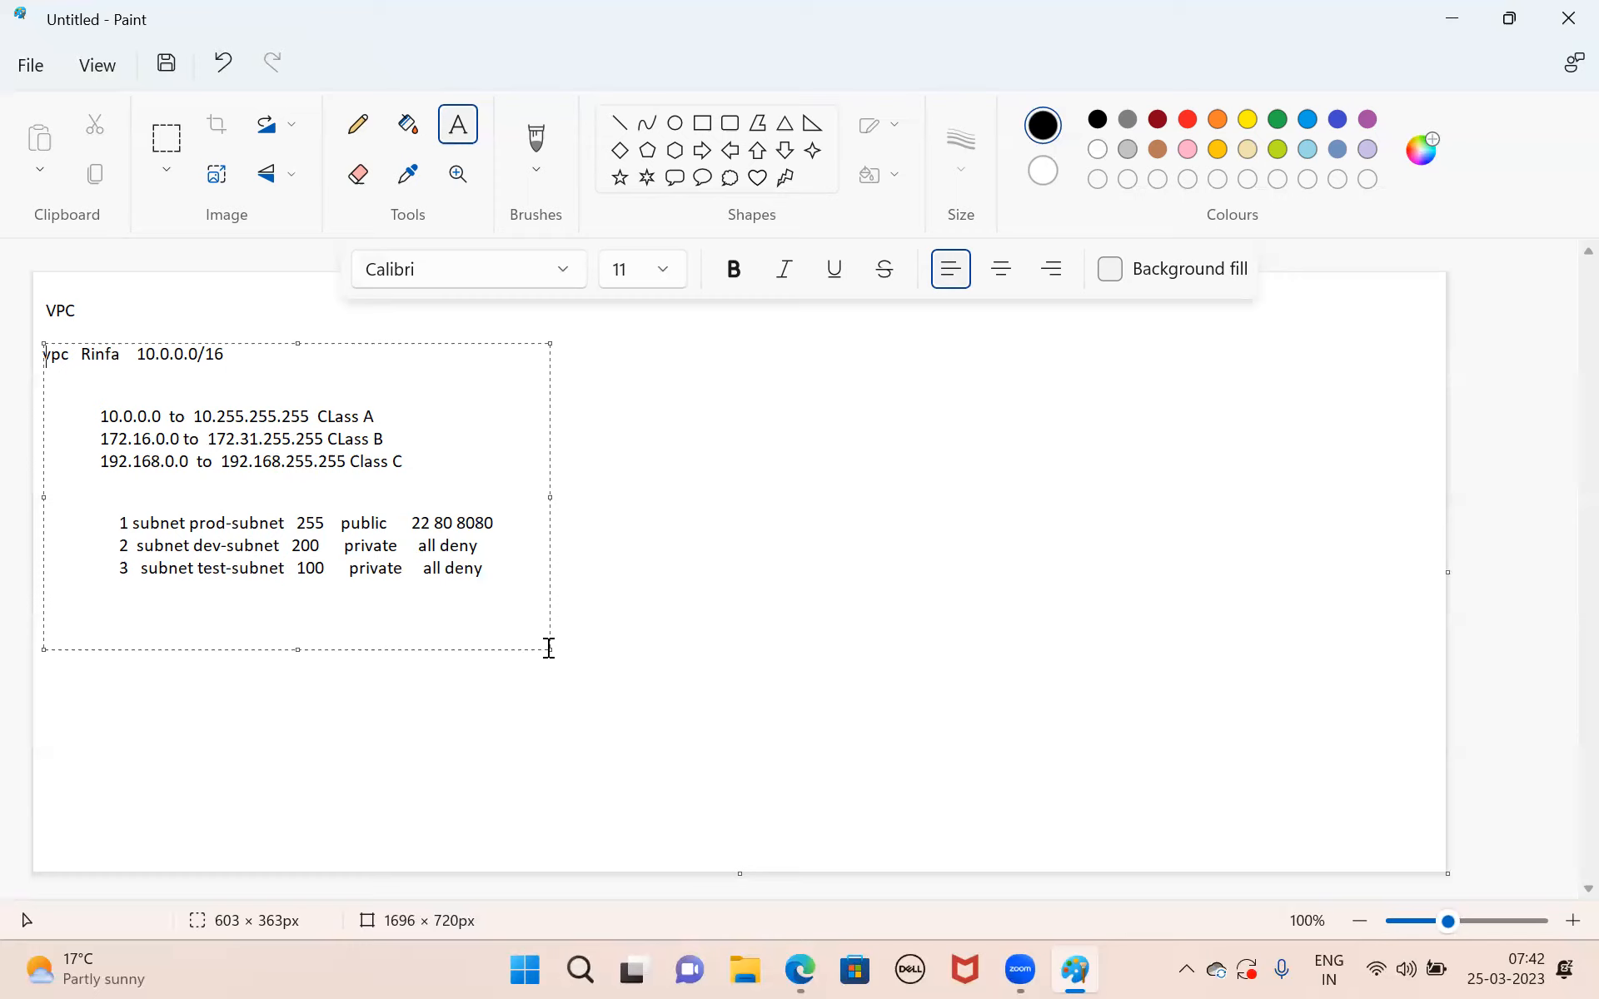
left_click(717, 666)
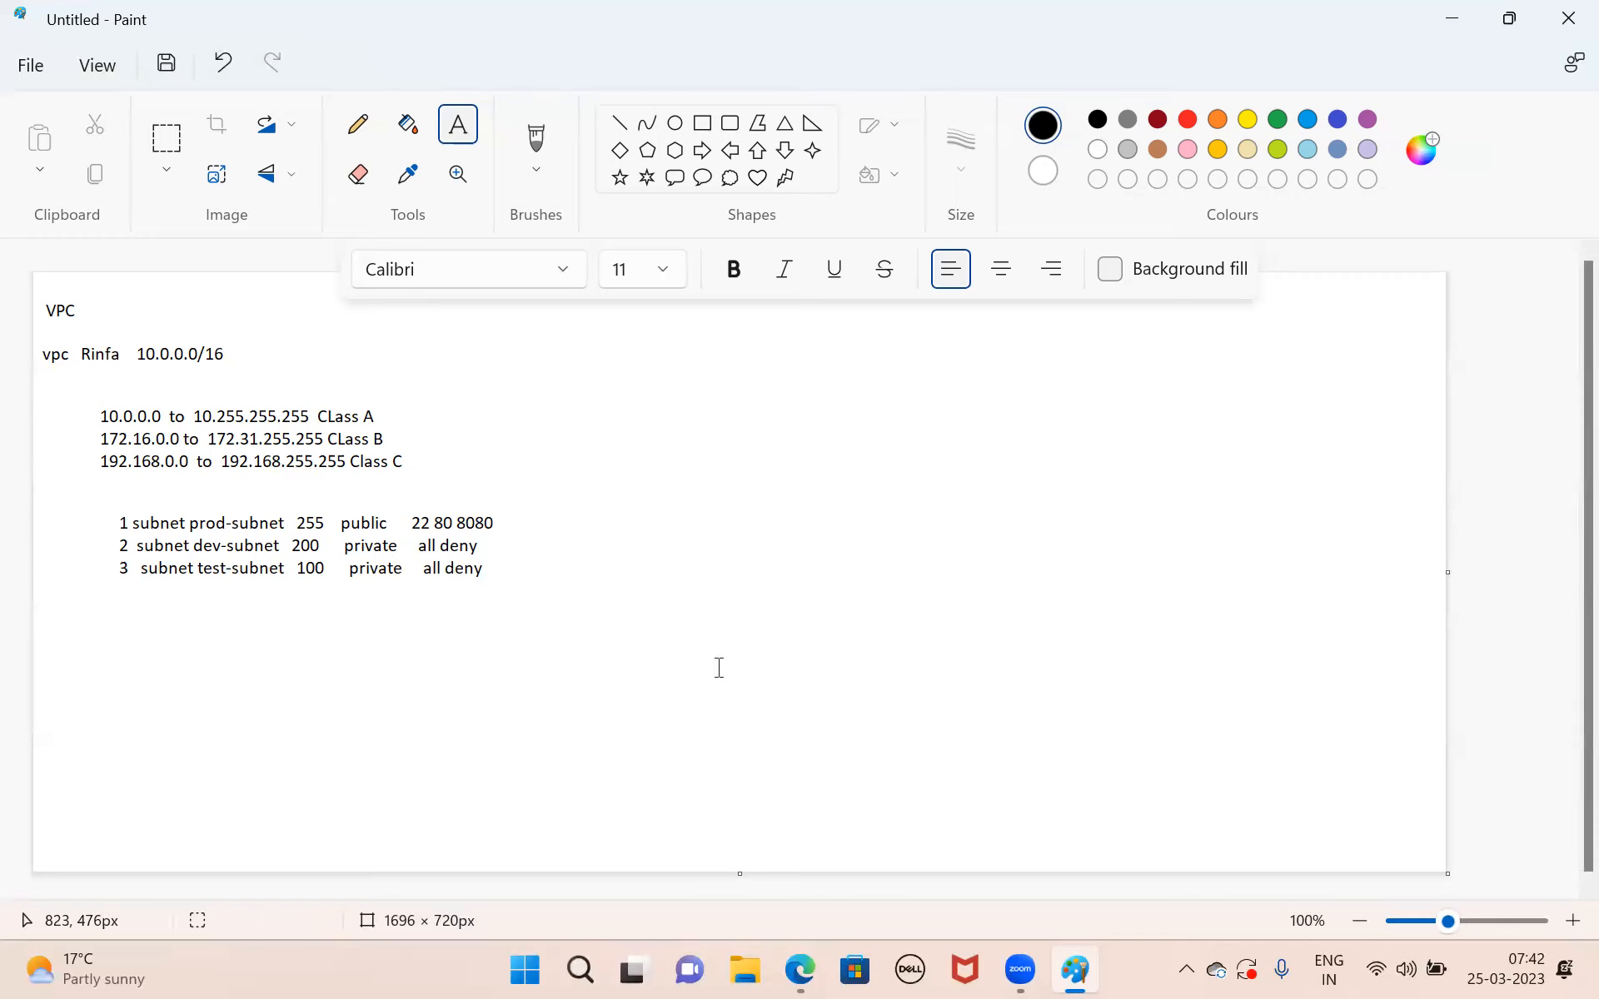
left_click_drag(589, 332, 866, 396)
left_click(638, 481)
Switch to Microsoft Edge, open google.com in a new tab and dismiss the mobile app offer.
left_click(800, 969)
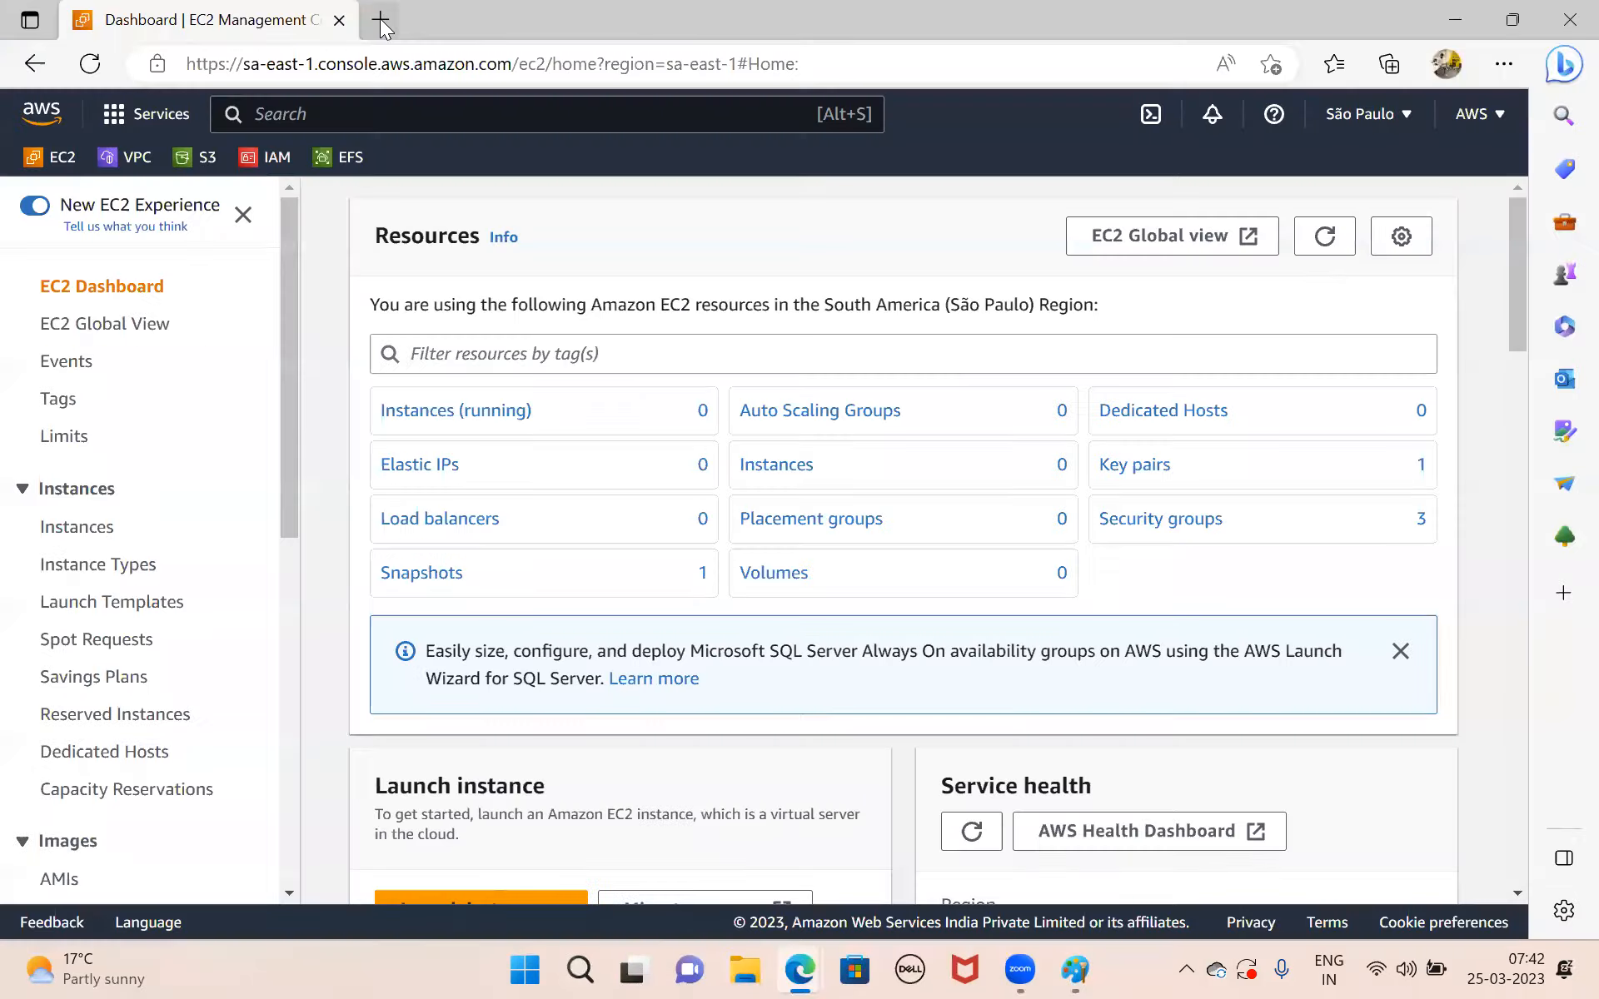
left_click(382, 27)
left_click(530, 68)
type("goo")
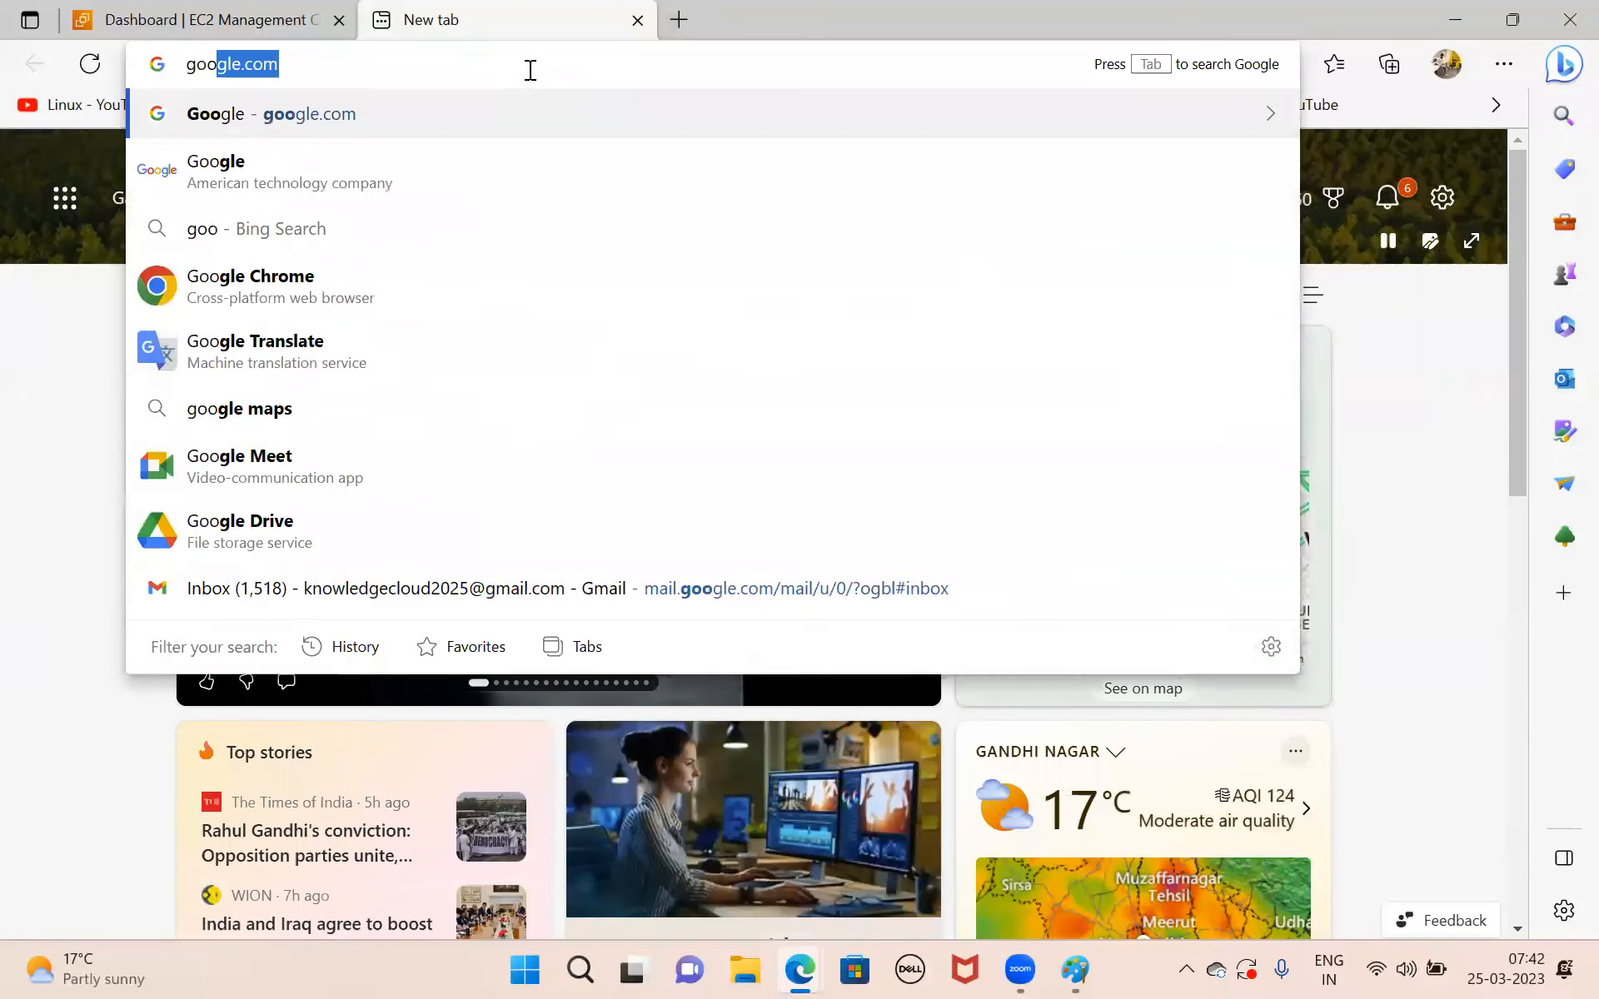
key("Return")
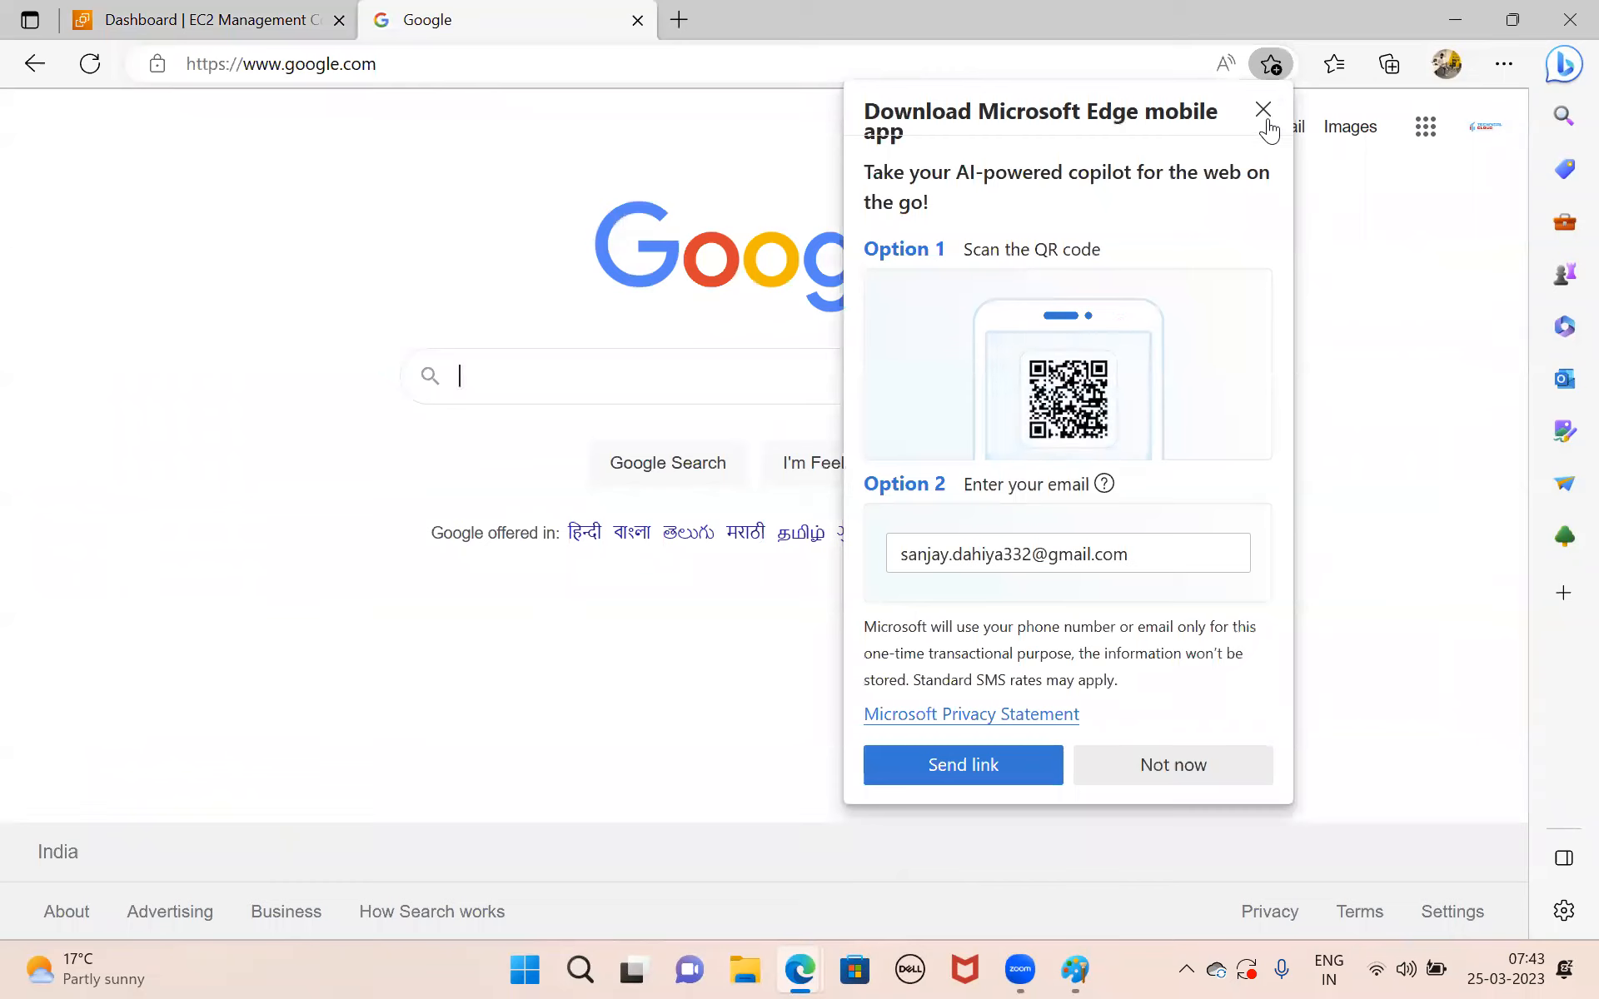
left_click(1264, 114)
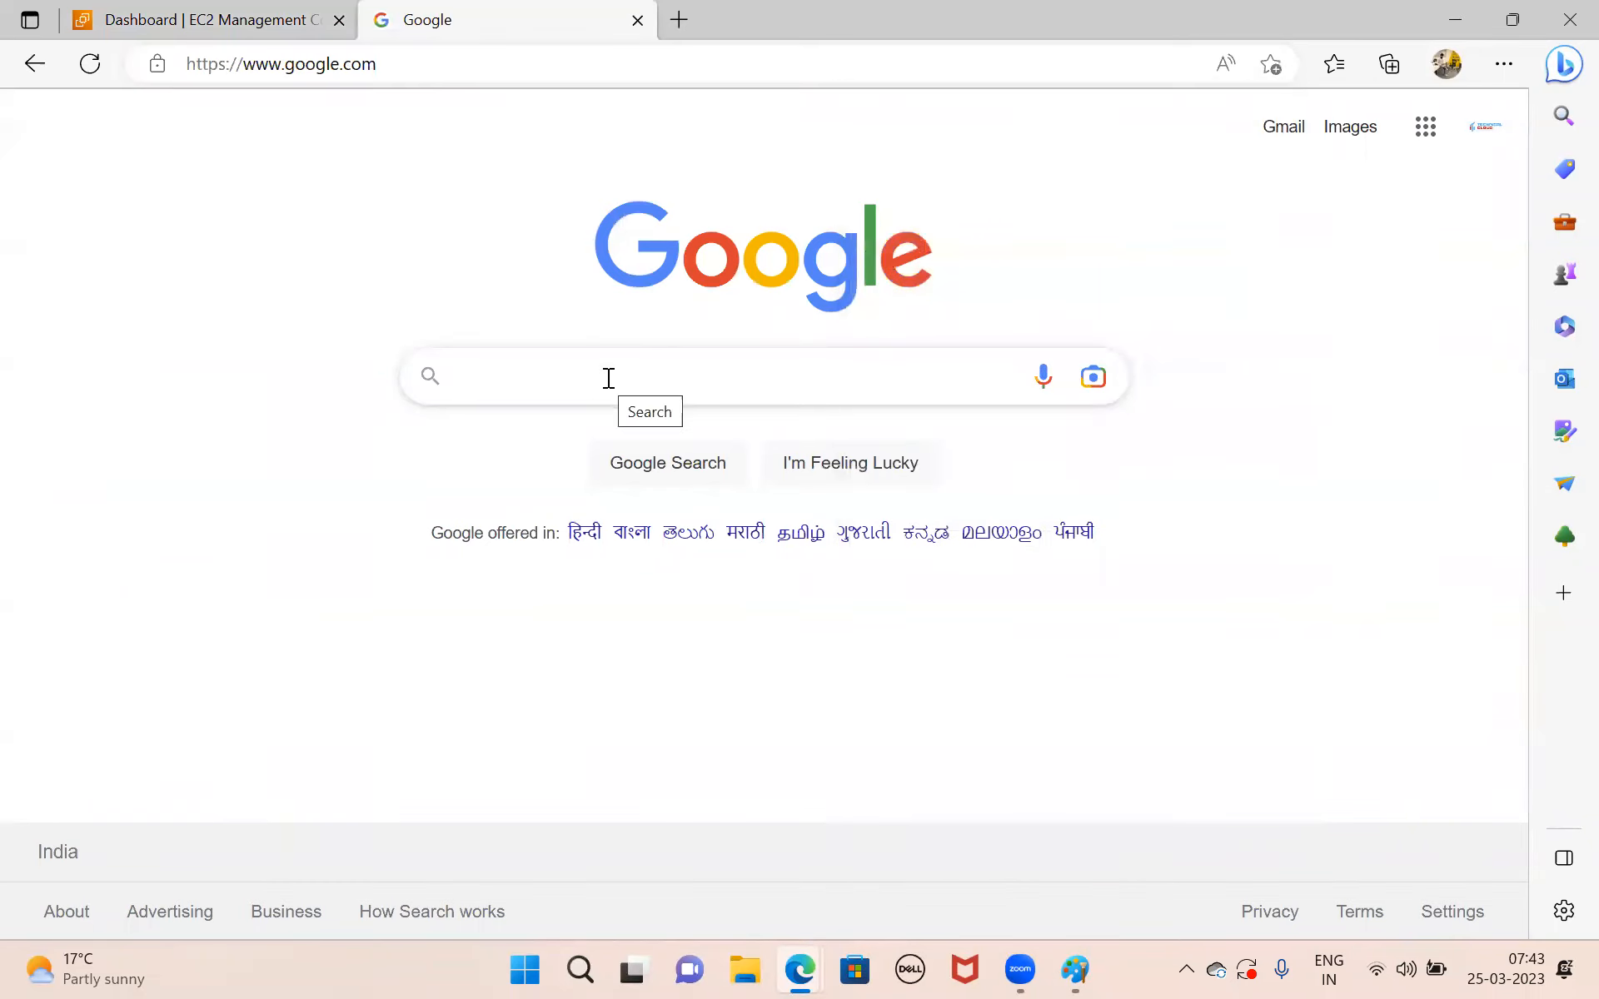
Find and open the VLSM (CIDR) Subnet Calculator website, vlsmcalc.com.
type("v")
key("BackSpace")
type("vl")
key("Down")
key("Return")
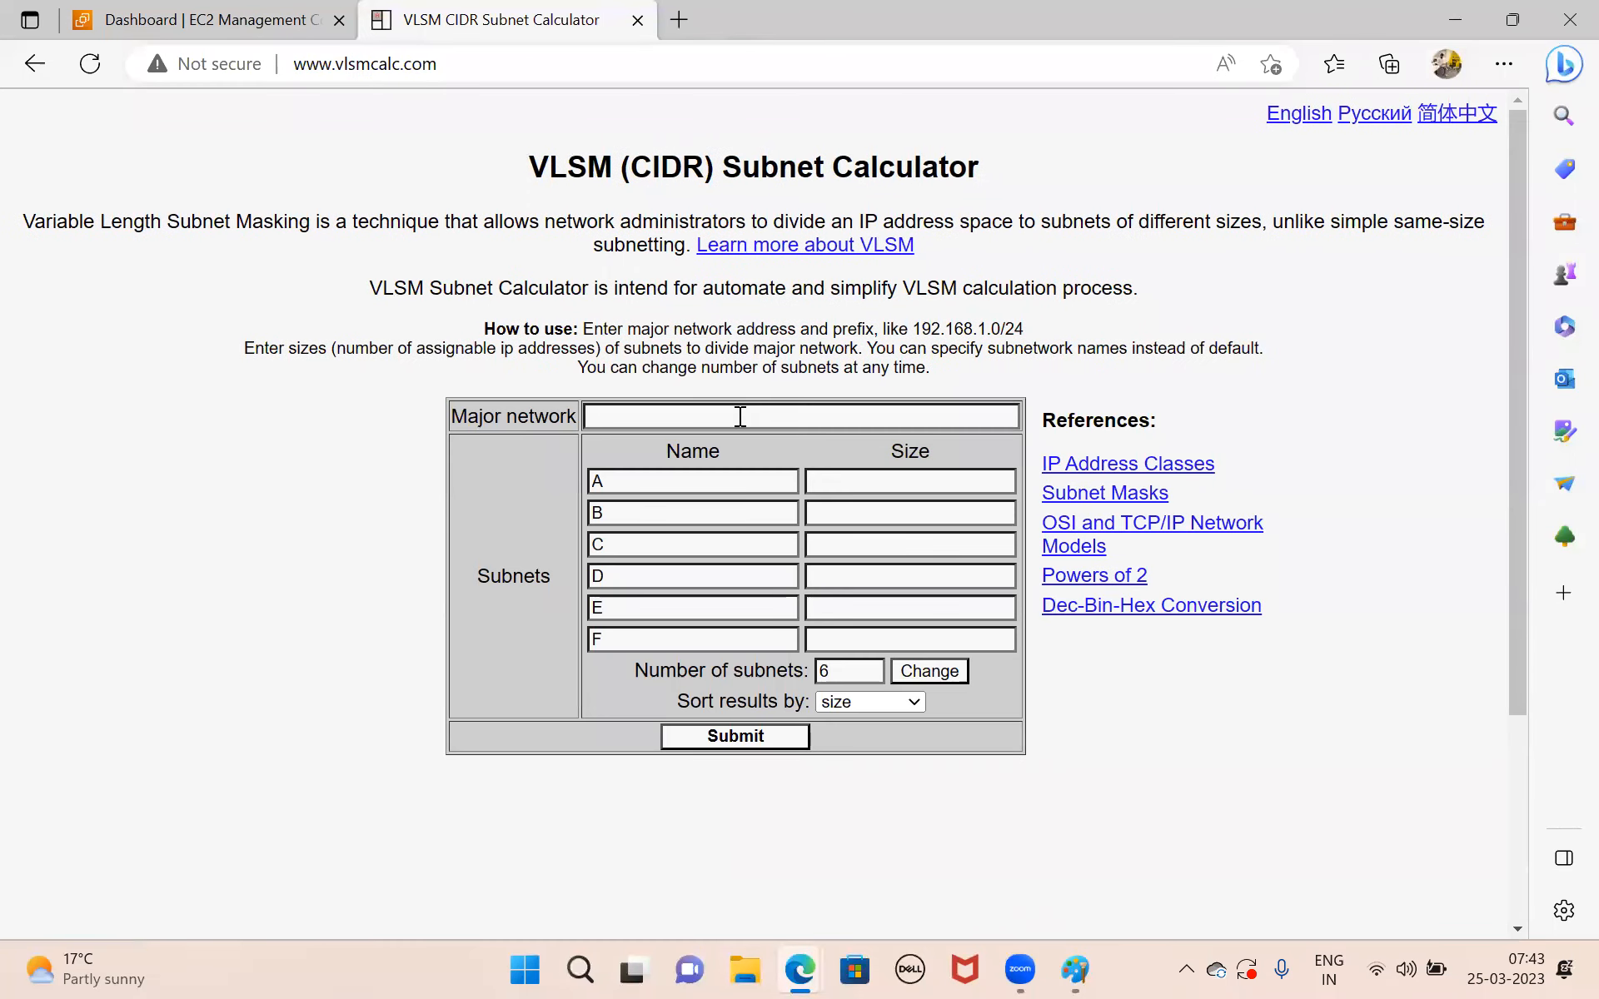
Set the calculator's major network to 10.0.0.0/16 and reduce the number of subnets to 3.
left_click(740, 416)
type("10")
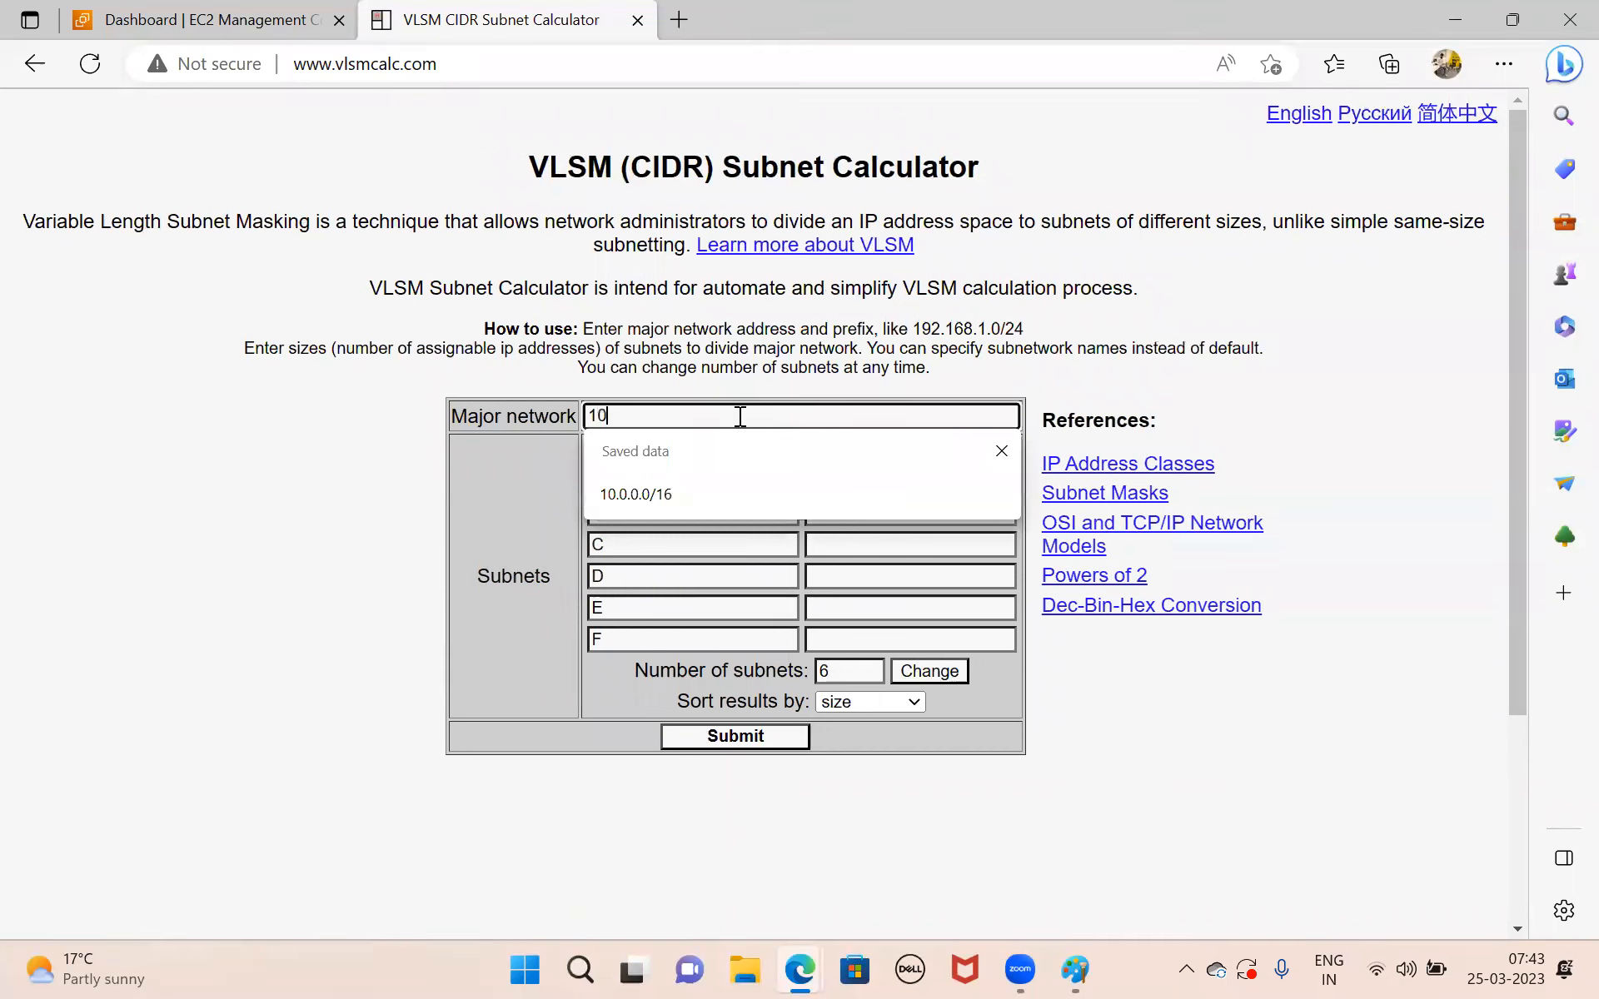
type(".0.0.0/16")
left_click(858, 675)
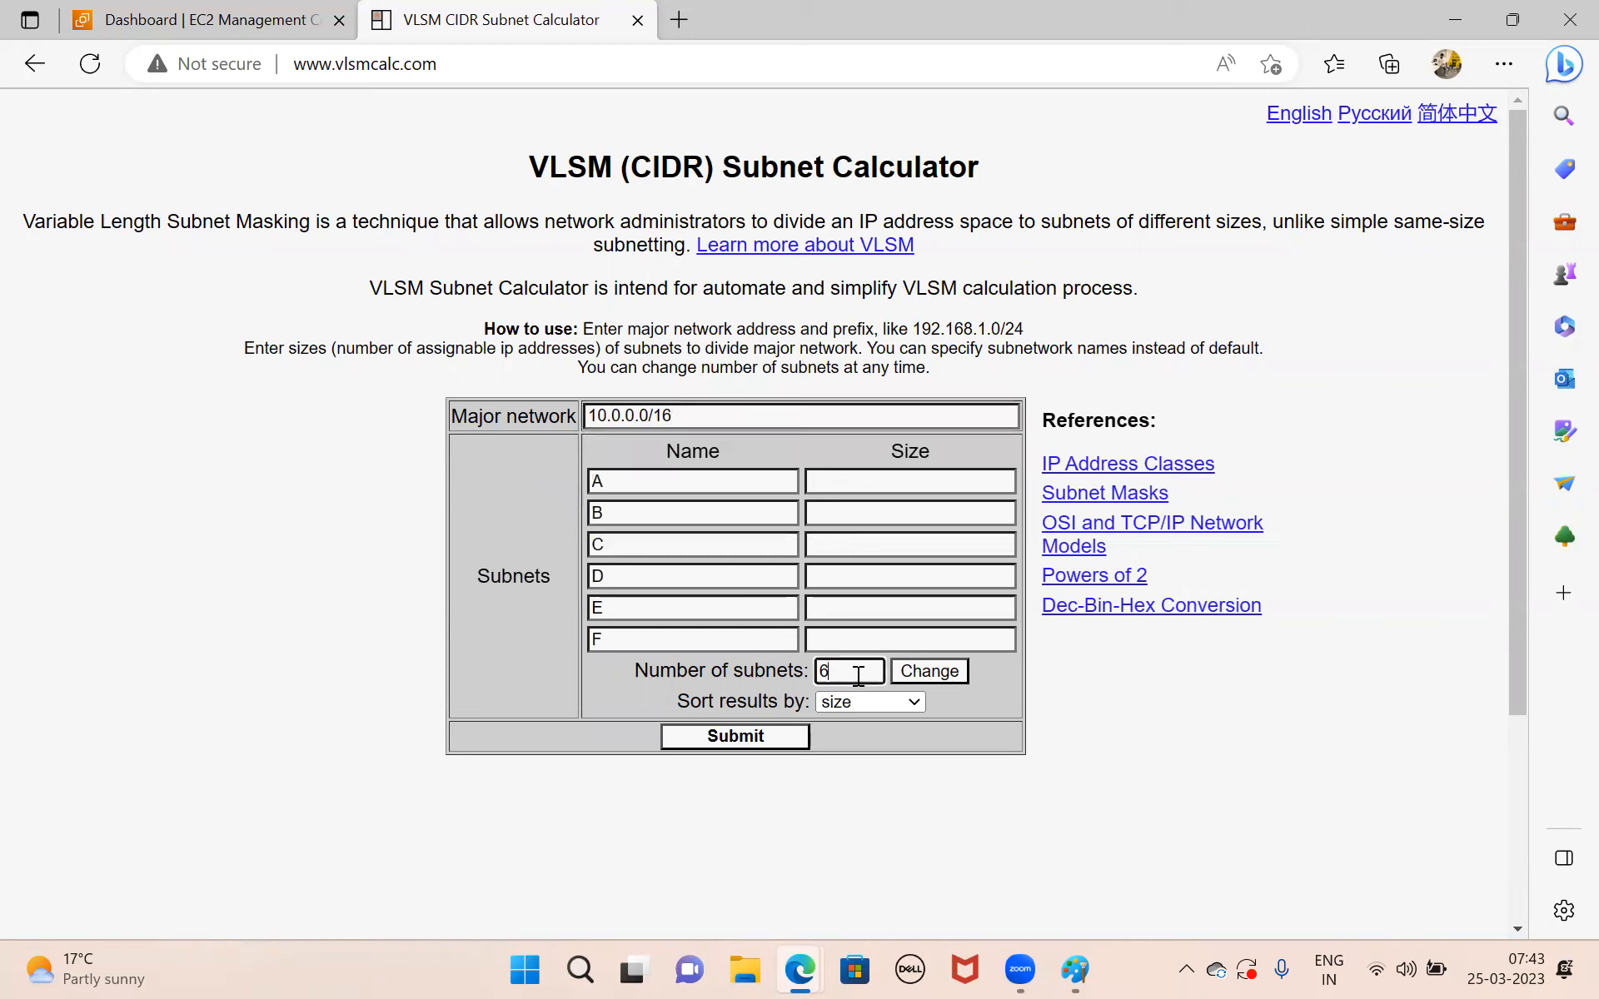
key("BackSpace")
type("3")
left_click(923, 673)
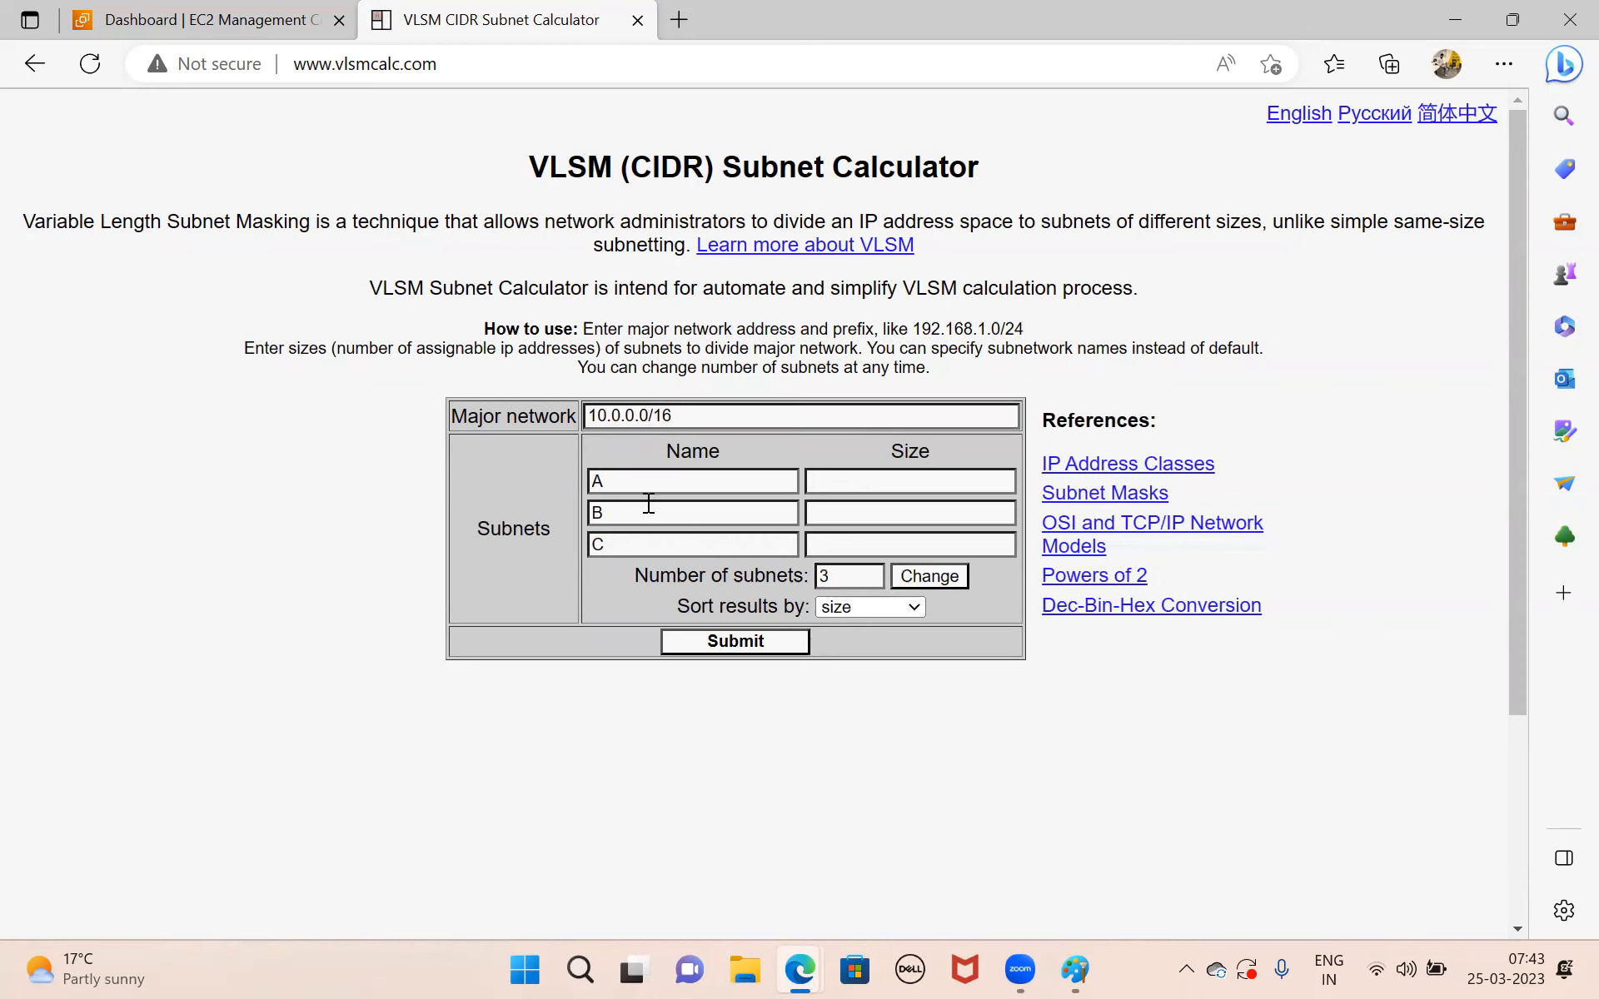
Enter sizes 255, 200 and 100 for subnets A, B and C, and submit the calculation.
left_click(844, 483)
type("255")
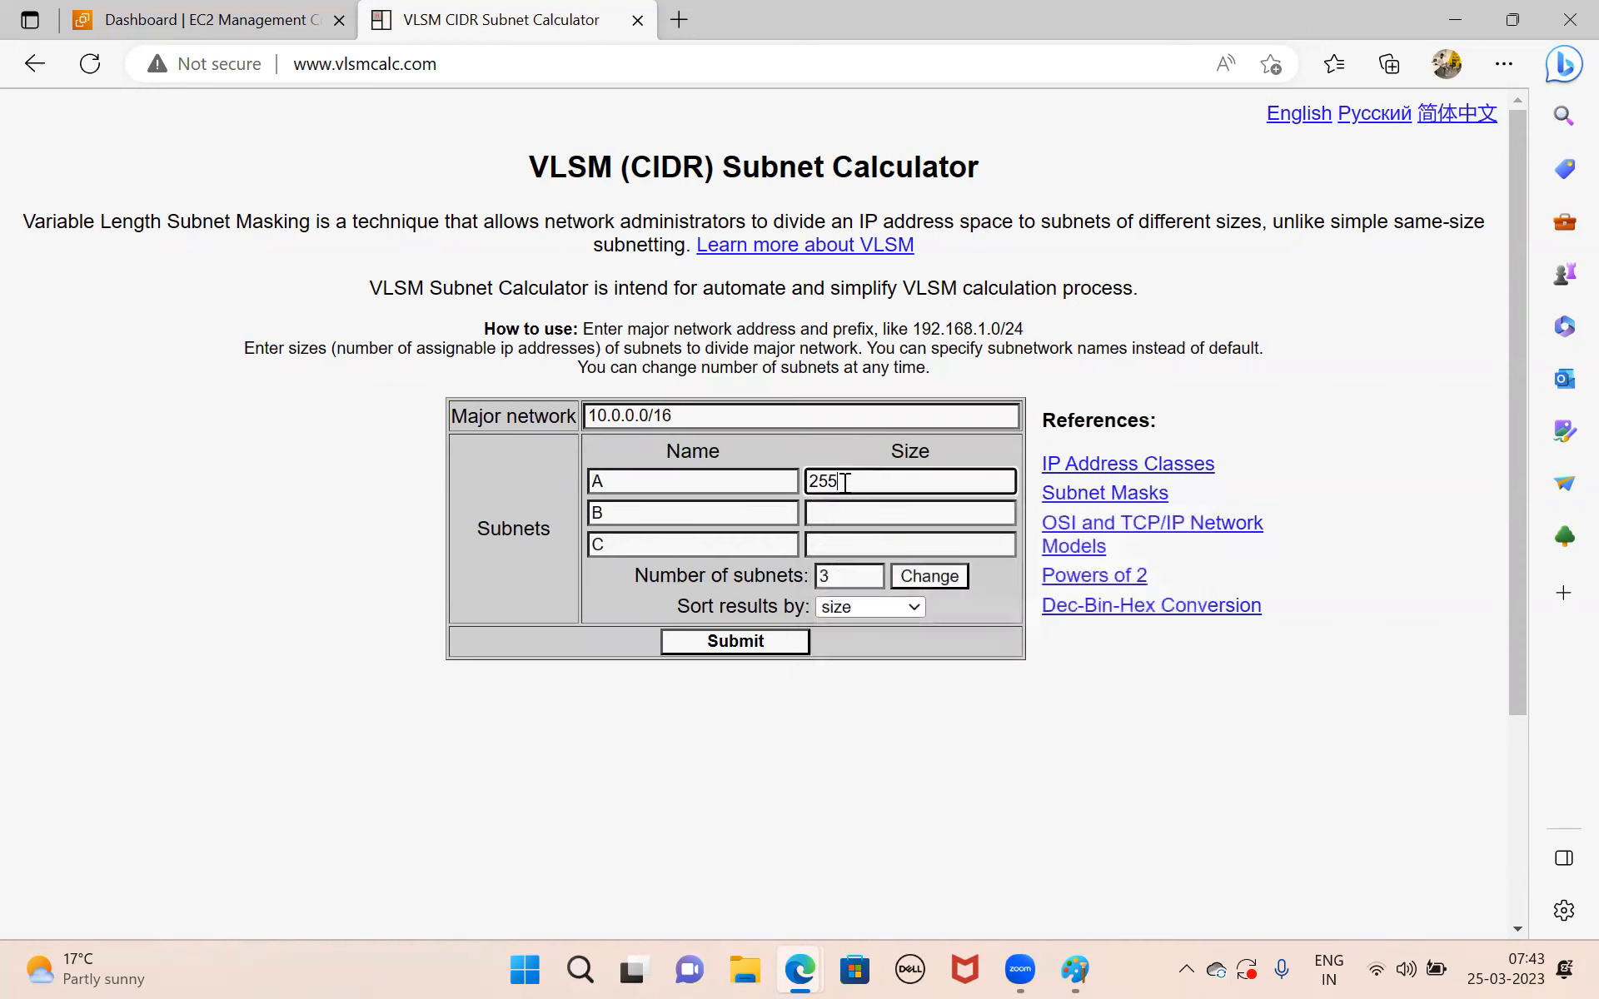
left_click(844, 516)
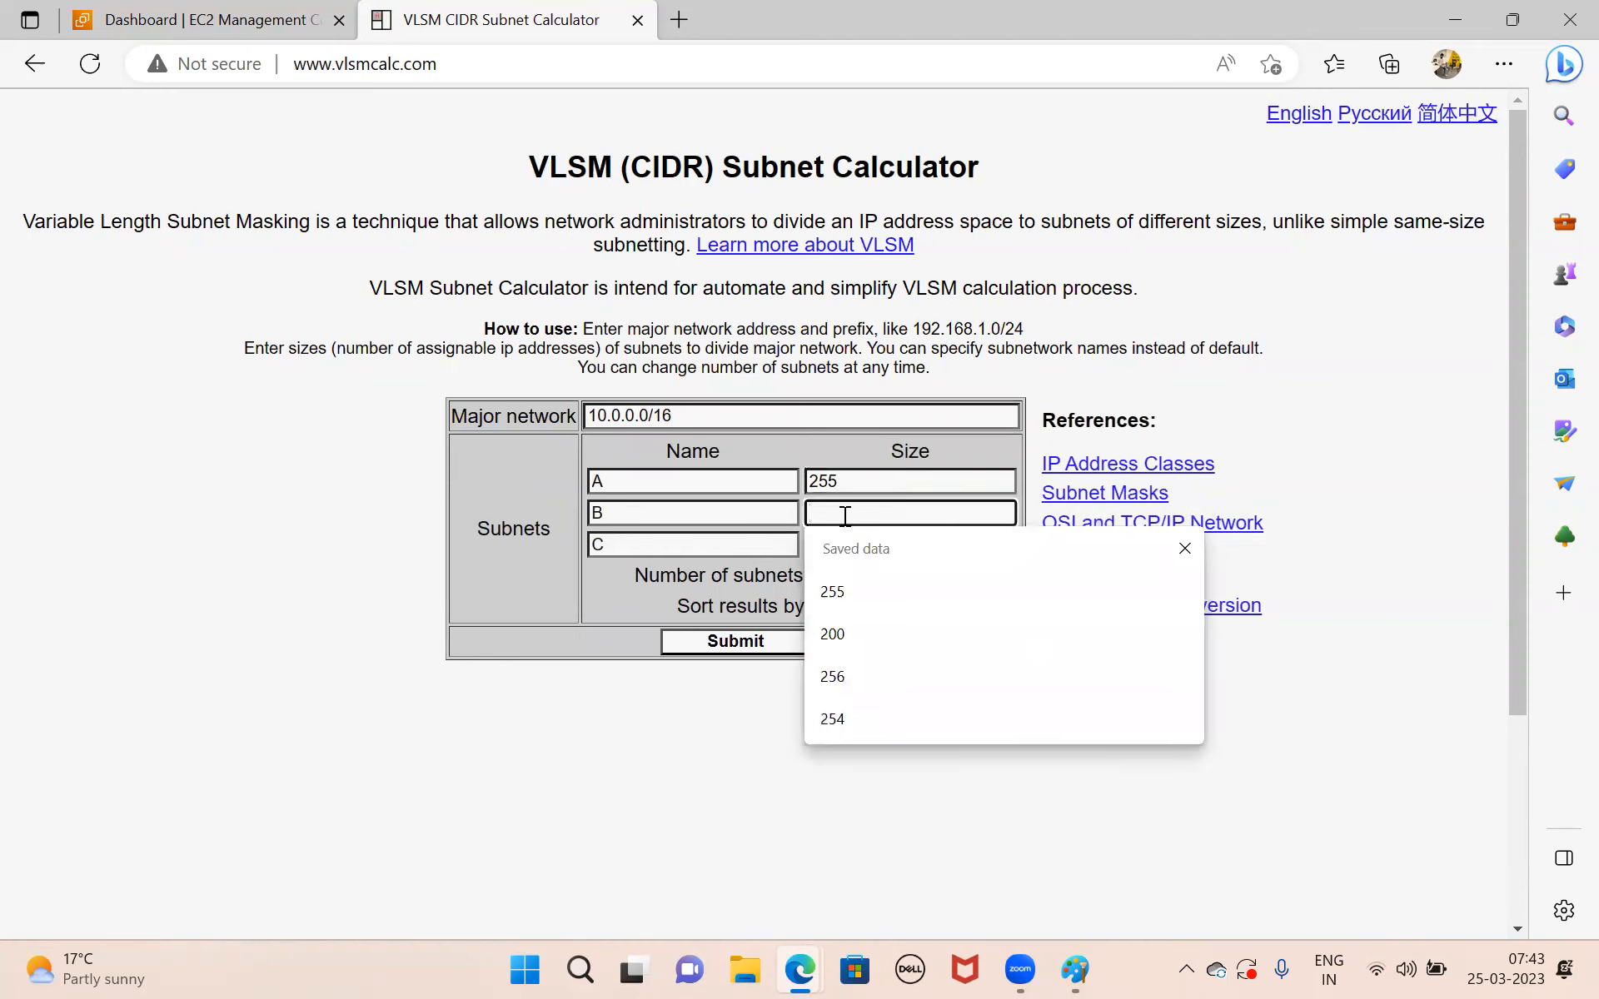
type("200")
left_click(836, 550)
type("100")
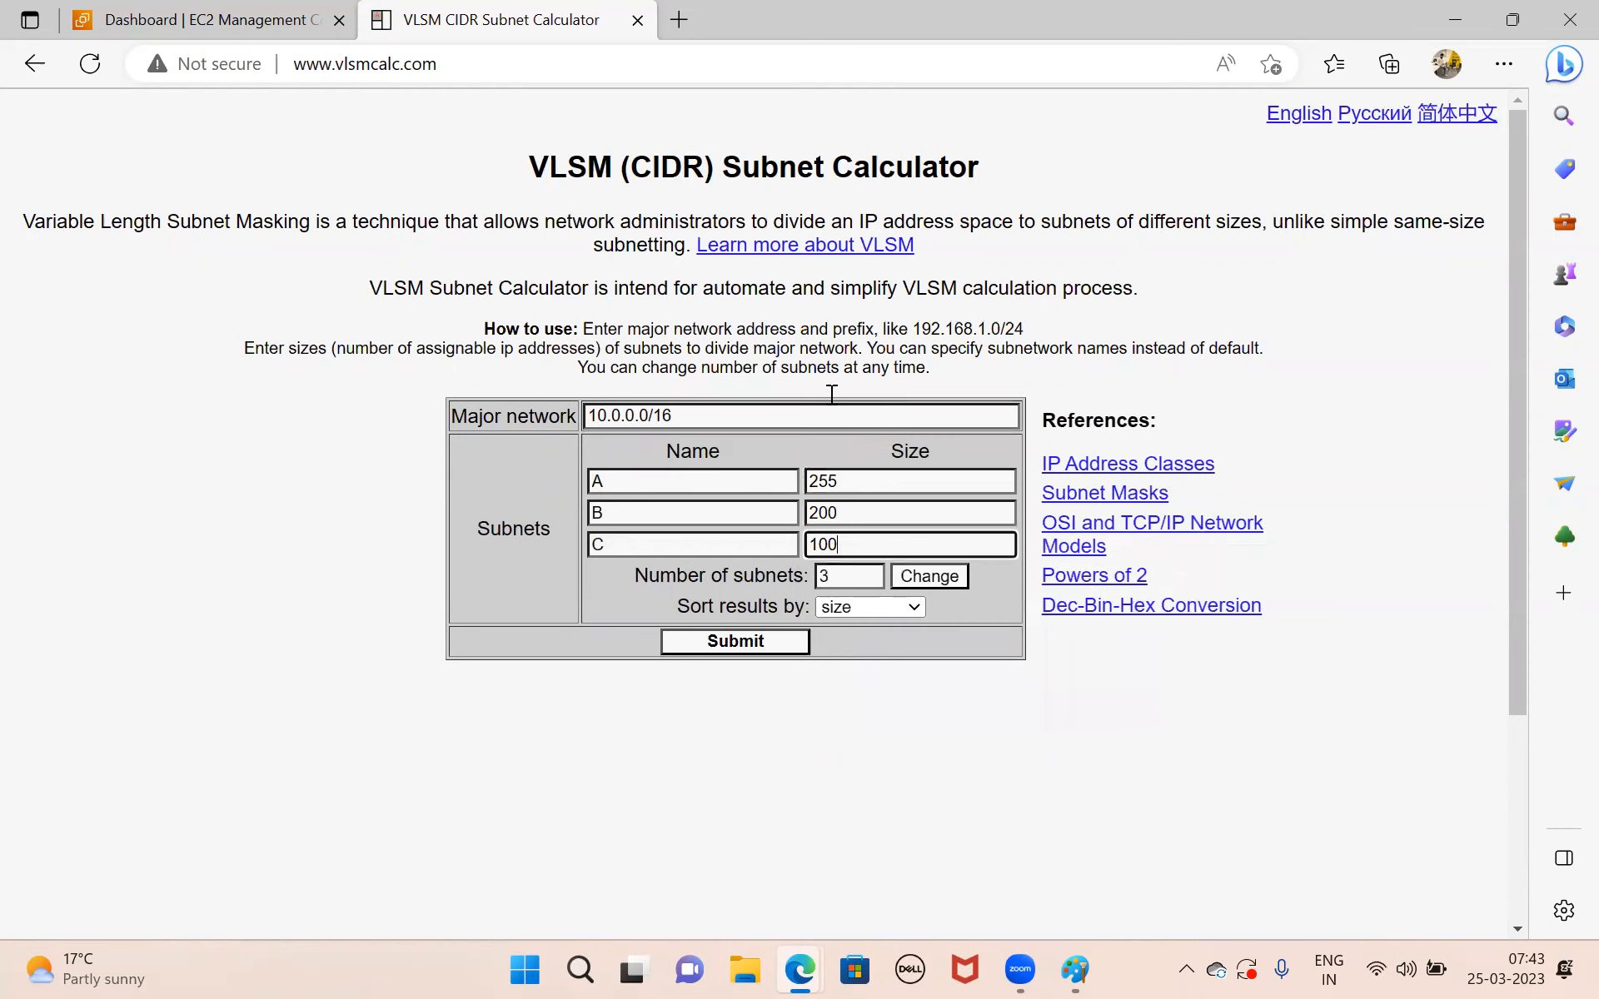
left_click(760, 645)
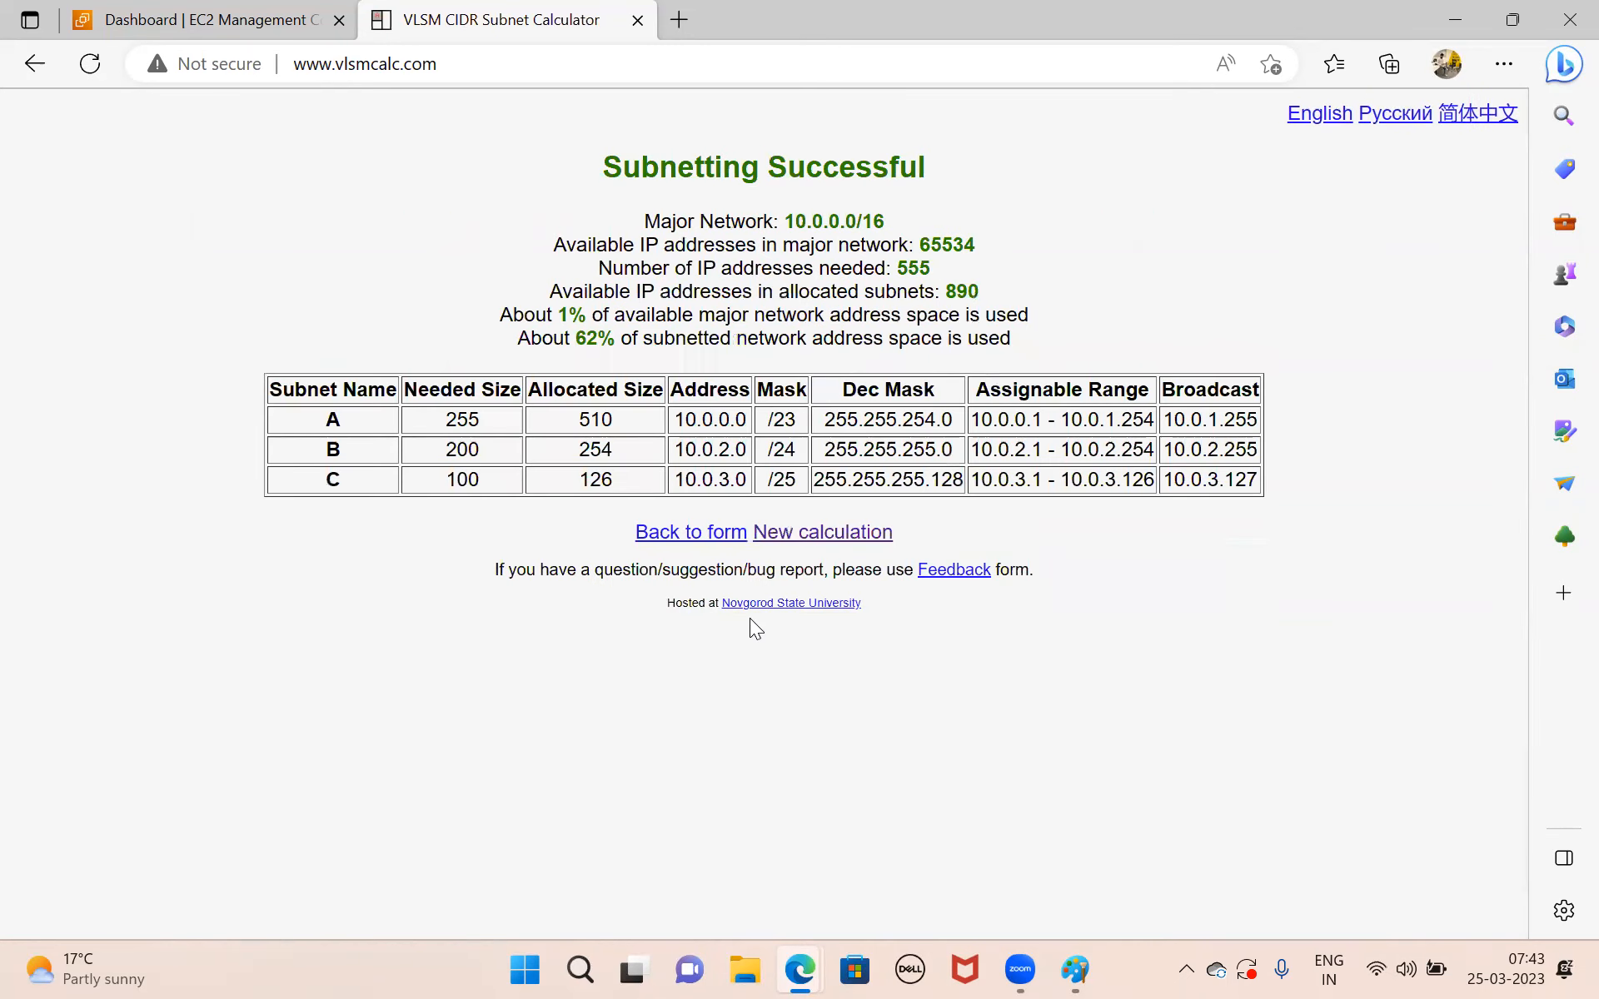
Examine the addresses, masks and assignable ranges of subnets A, B and C in the results table.
left_click_drag(673, 419, 795, 420)
left_click_drag(332, 419, 589, 422)
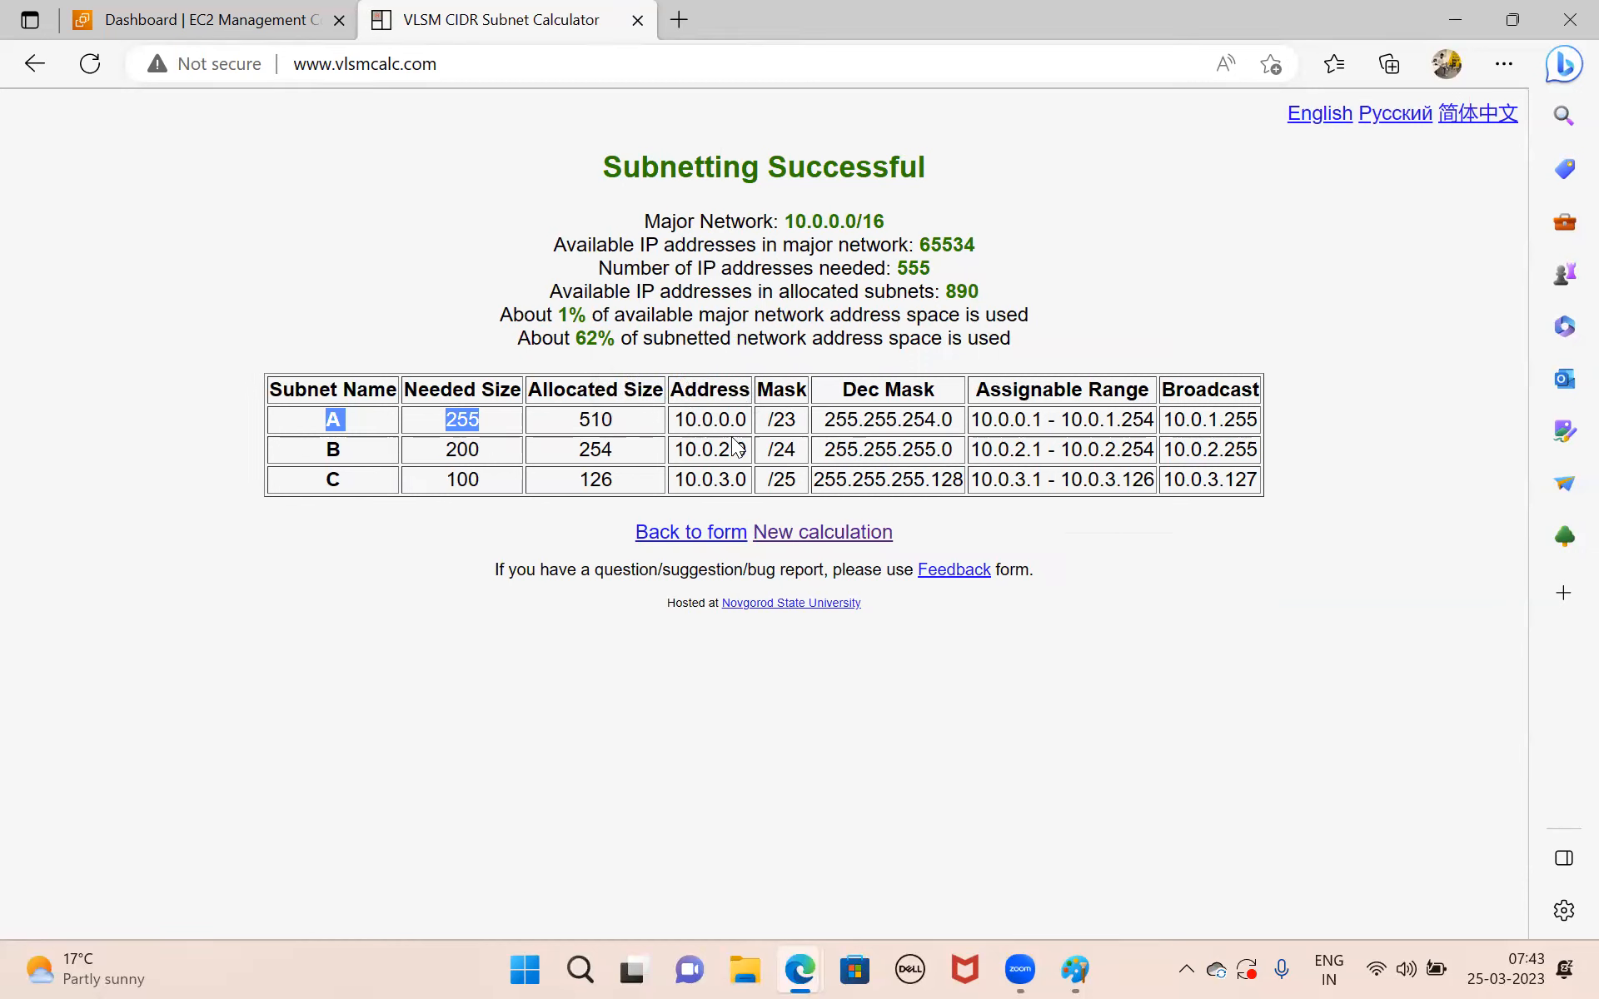
left_click_drag(677, 454, 766, 450)
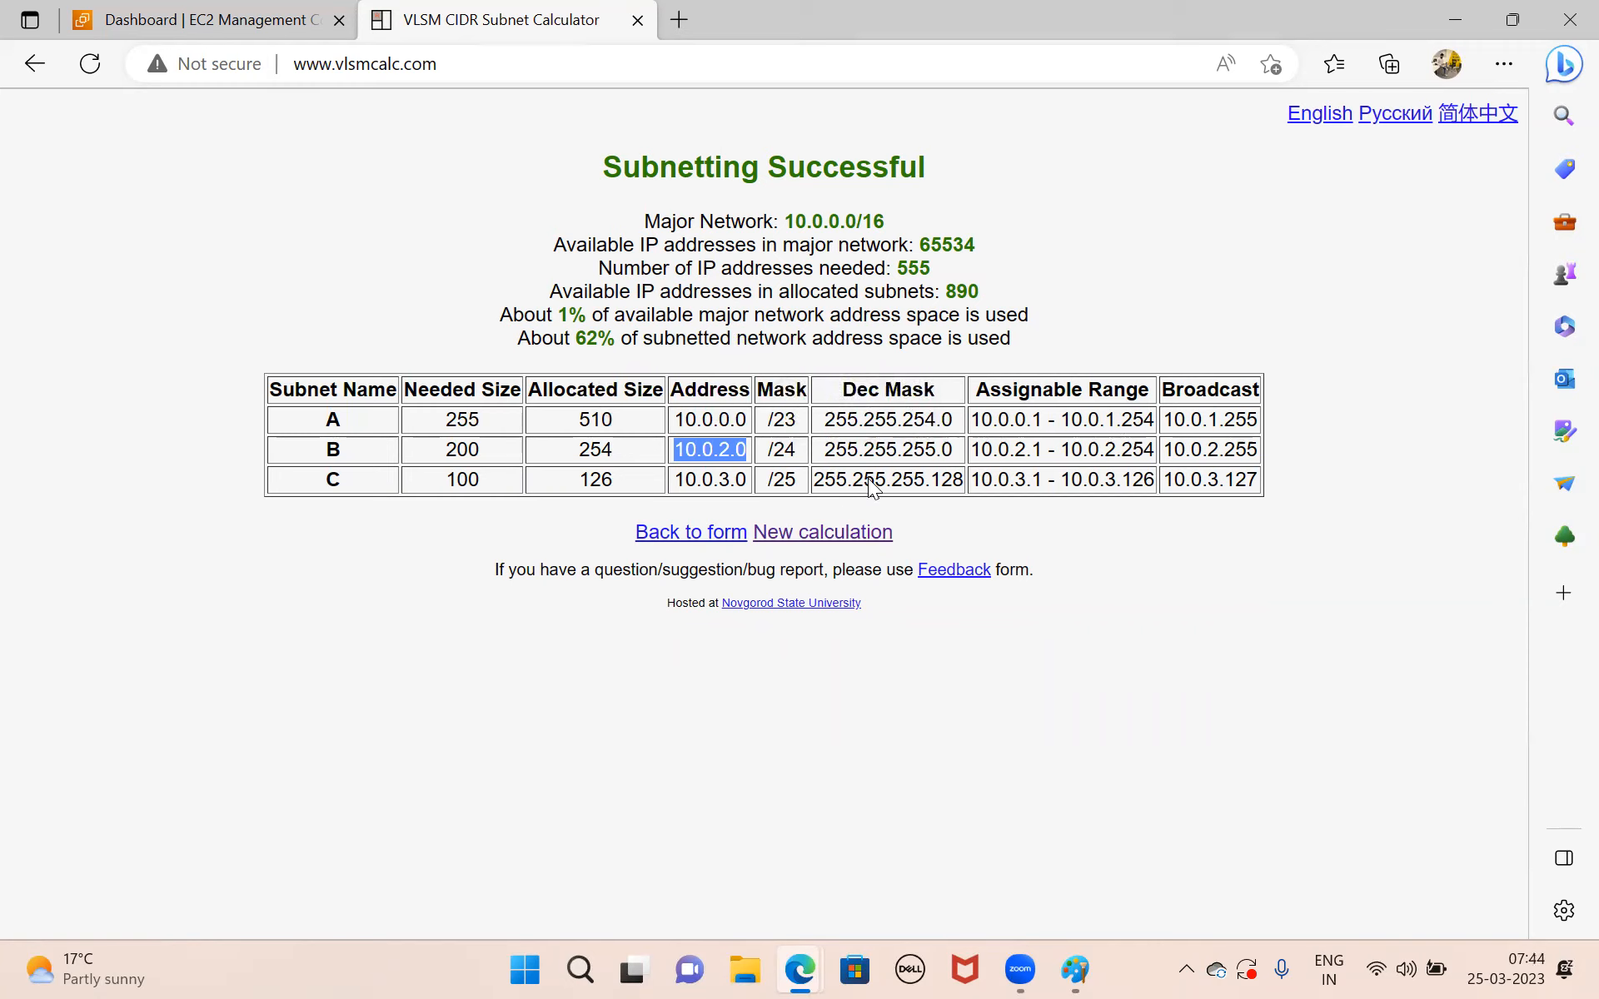
left_click(832, 417)
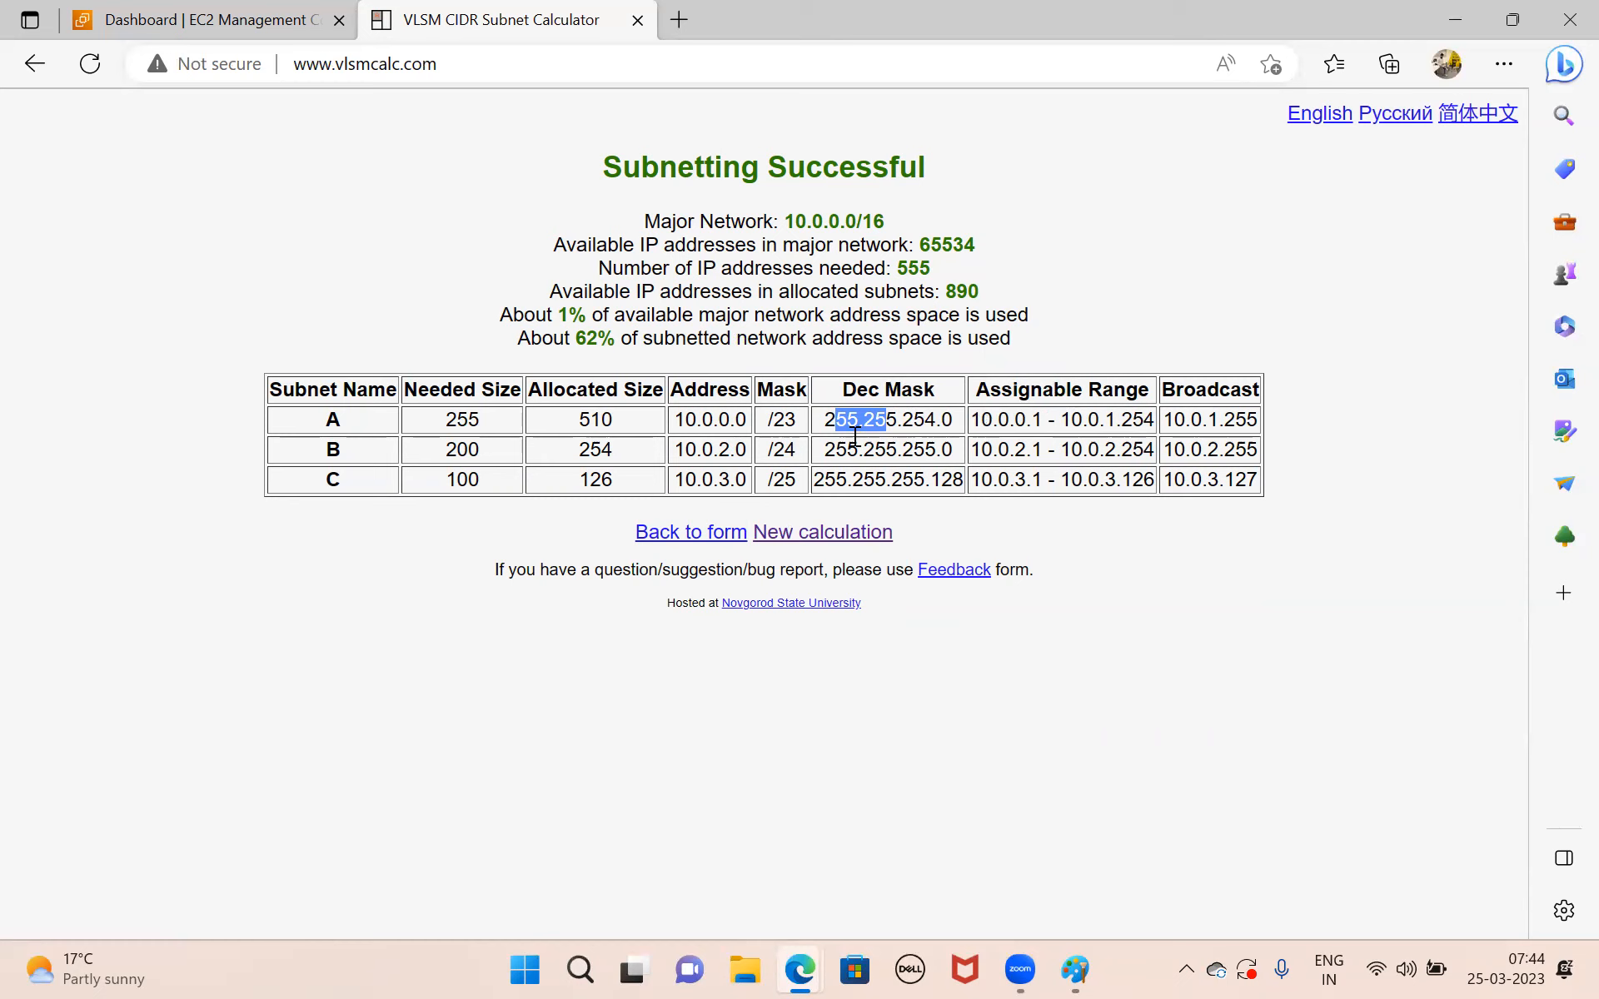
left_click_drag(672, 419, 797, 433)
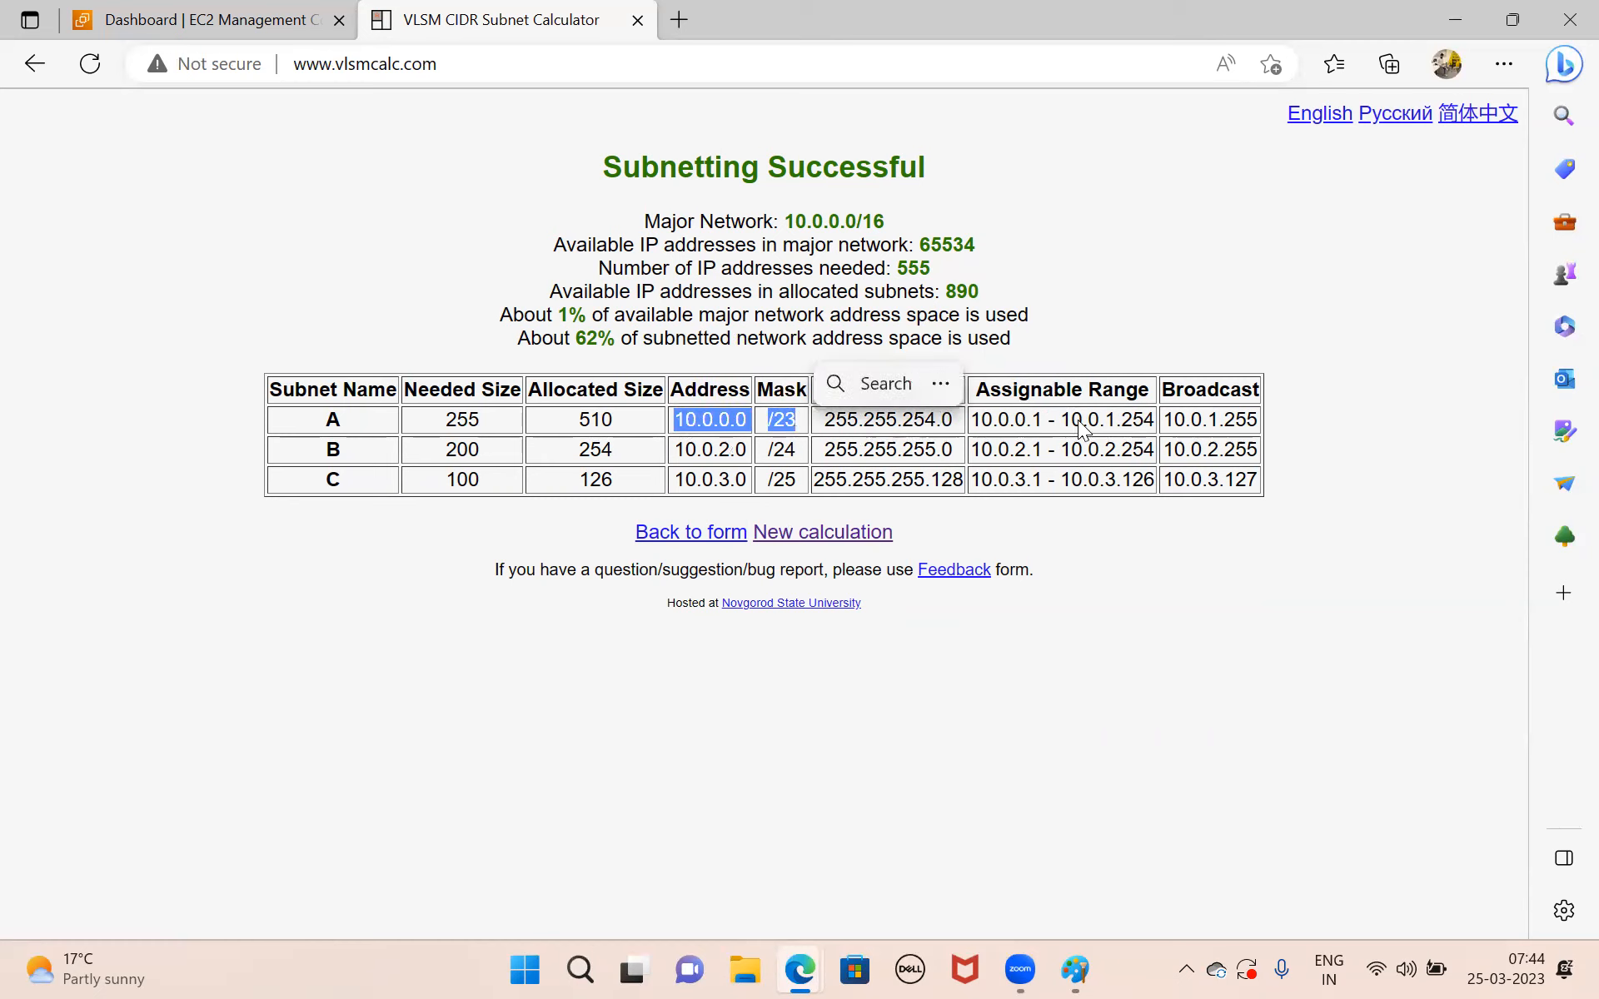
left_click(971, 409)
left_click_drag(971, 410, 1159, 419)
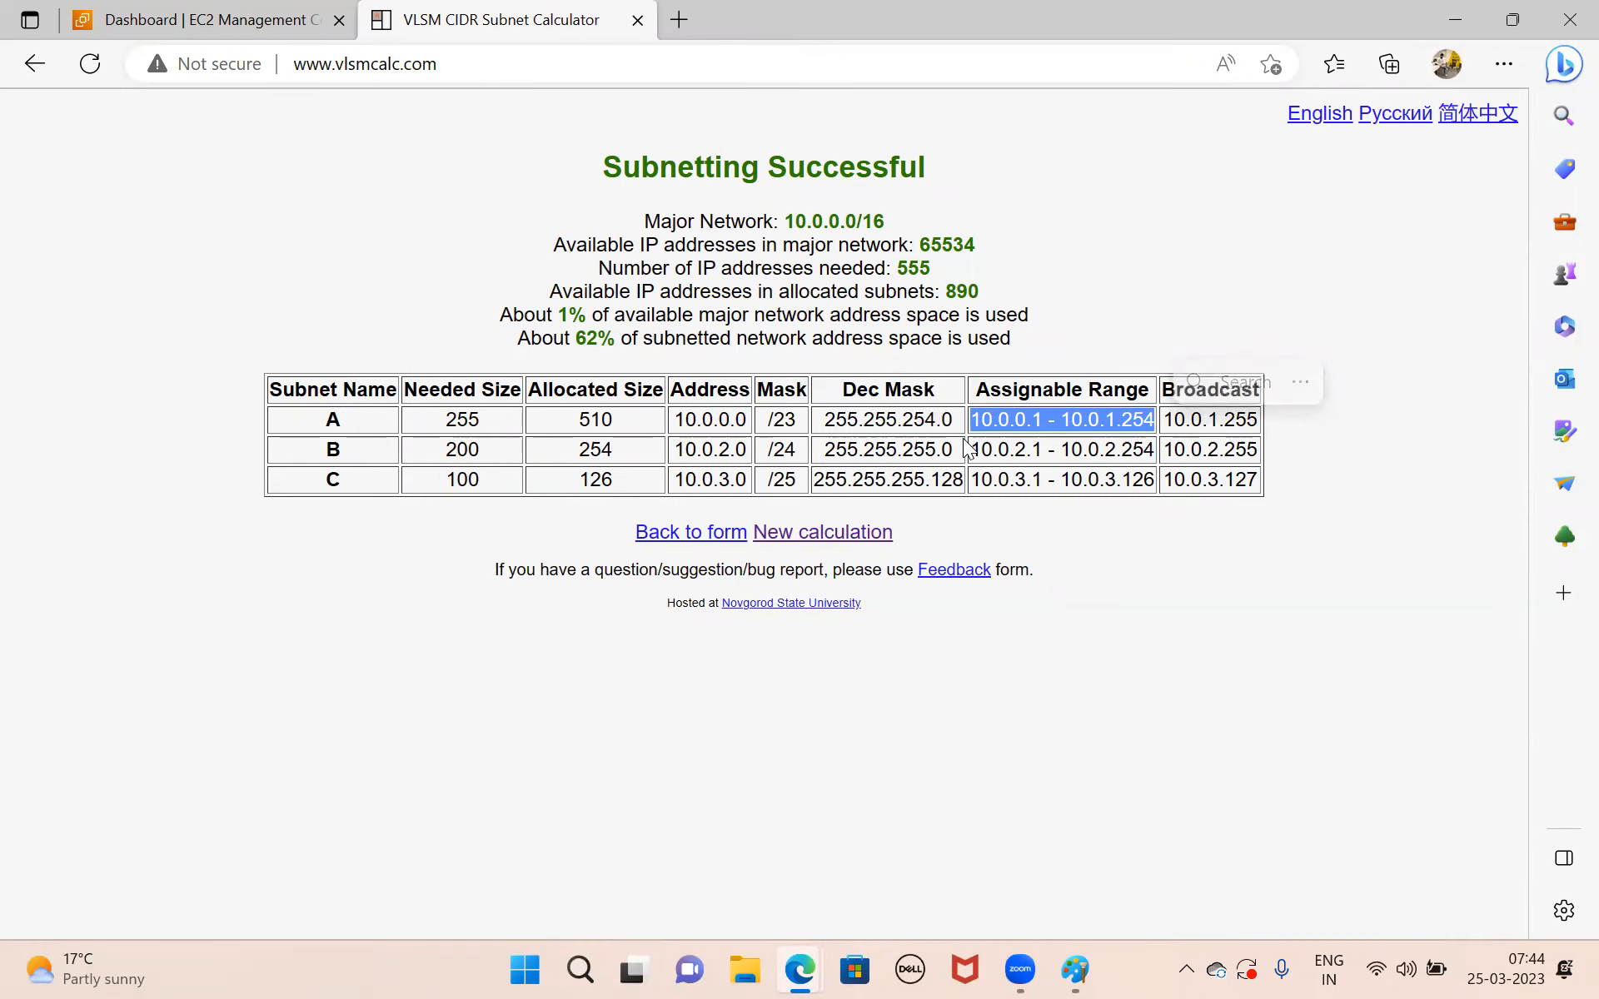
left_click_drag(971, 448, 1160, 450)
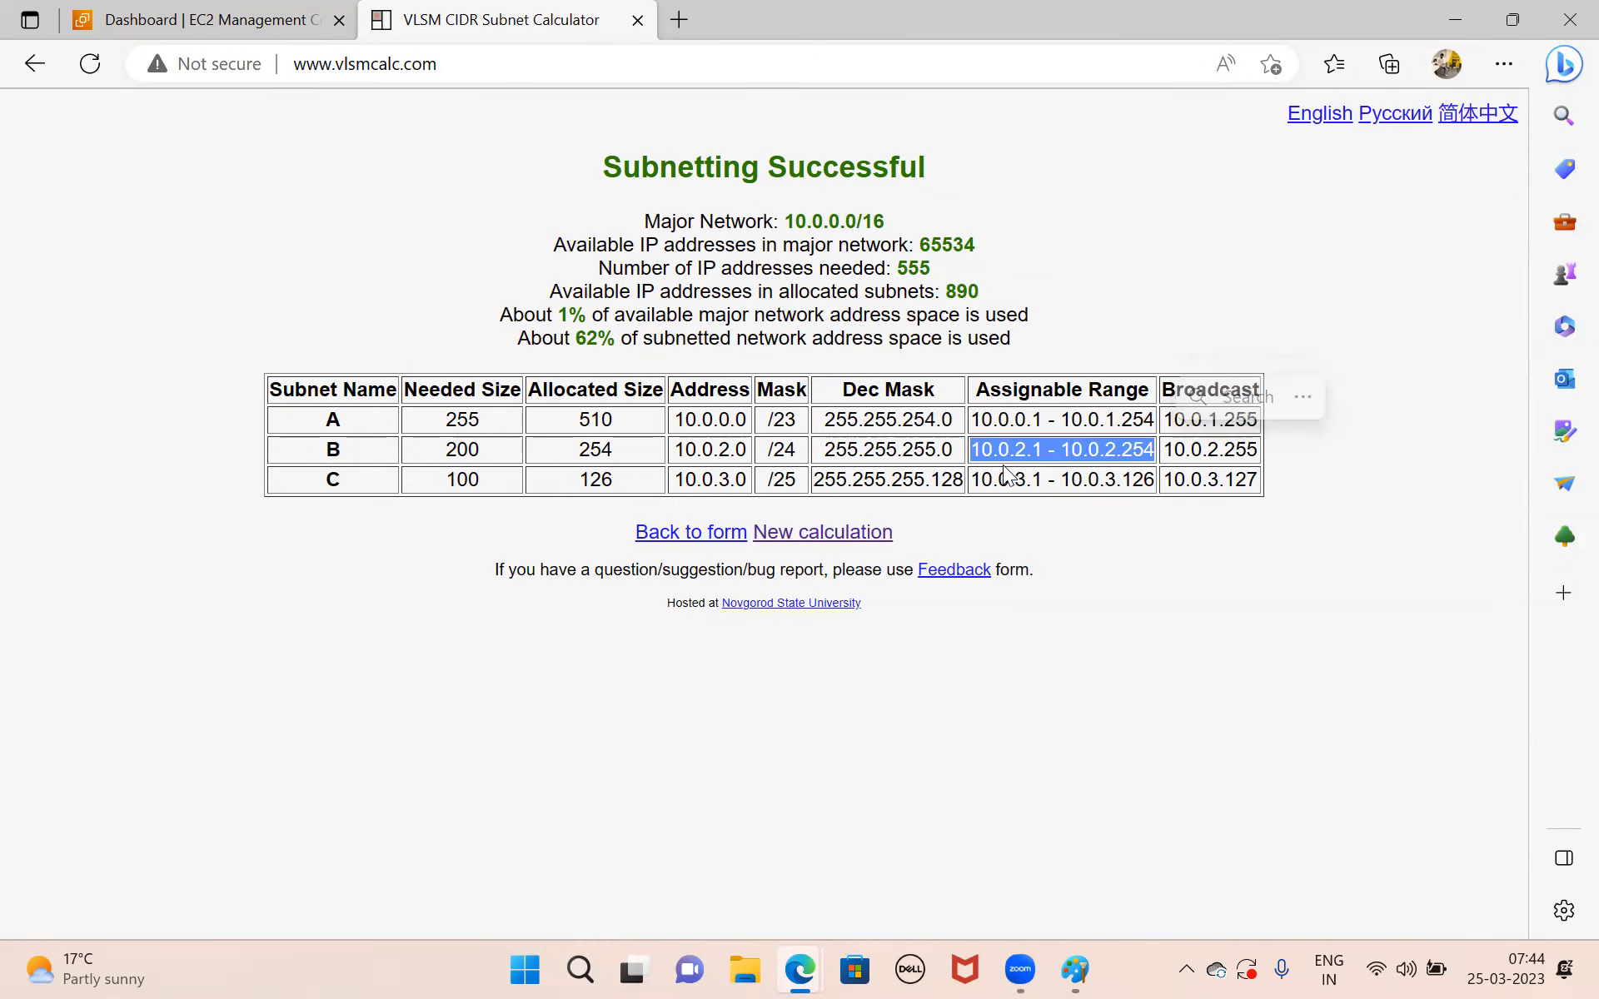
left_click_drag(973, 480, 1130, 478)
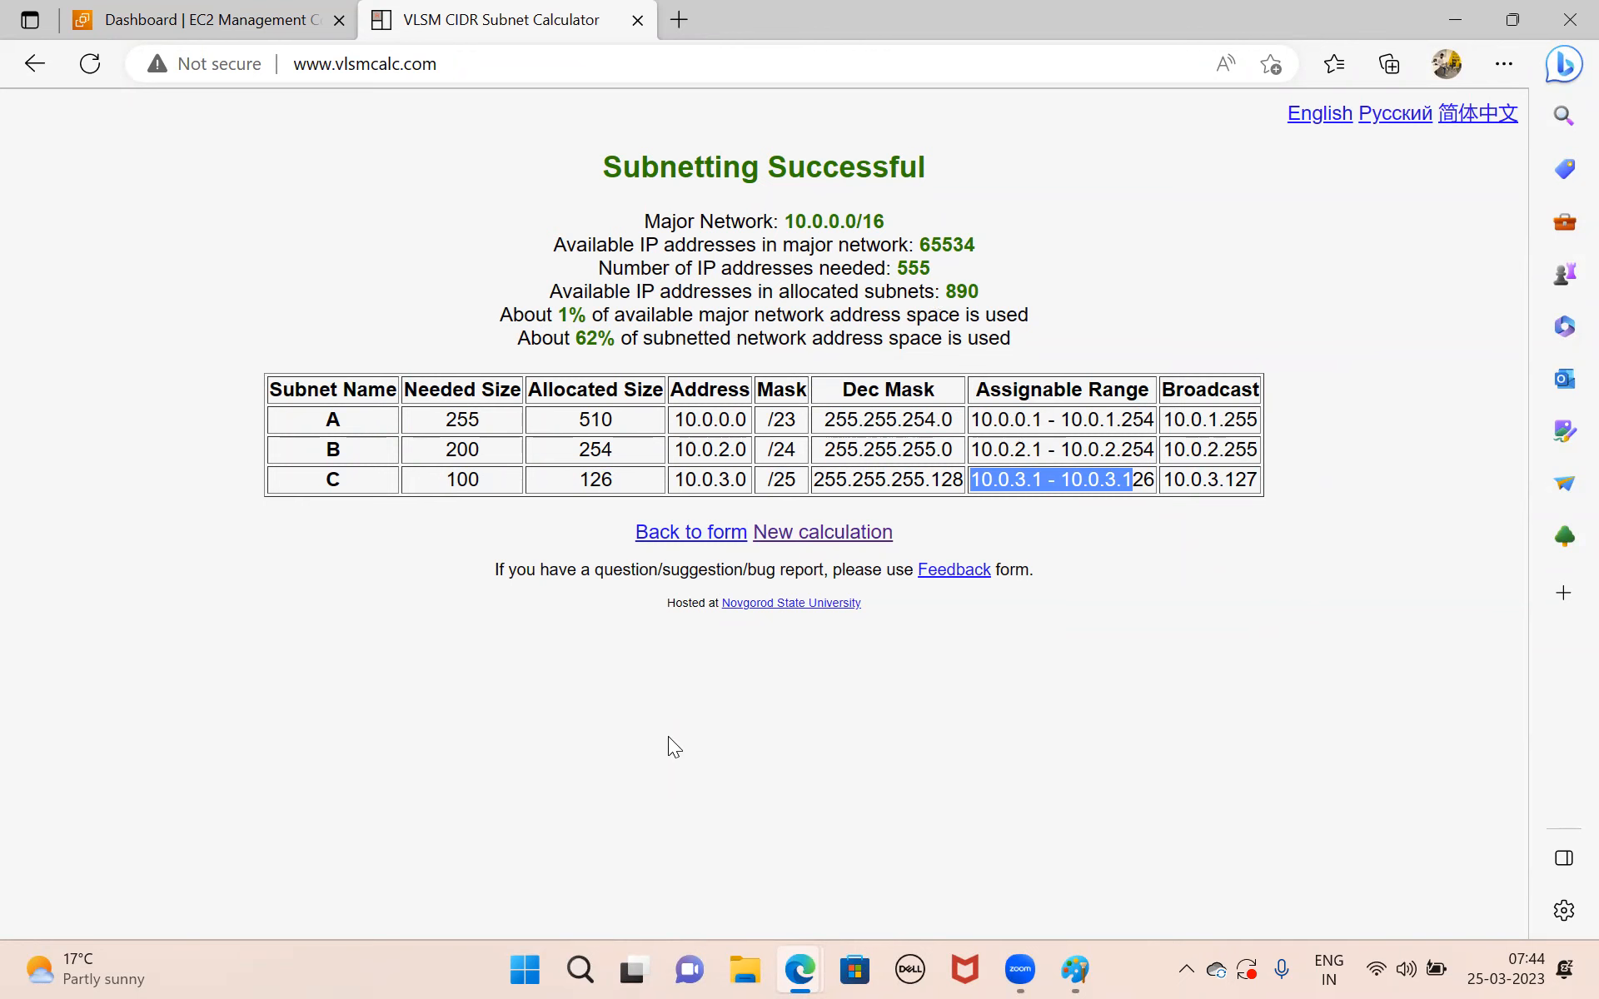
Bring the EC2 dashboard tab to the front in Microsoft Edge and return to the subnet notes in Paint.
left_click(949, 892)
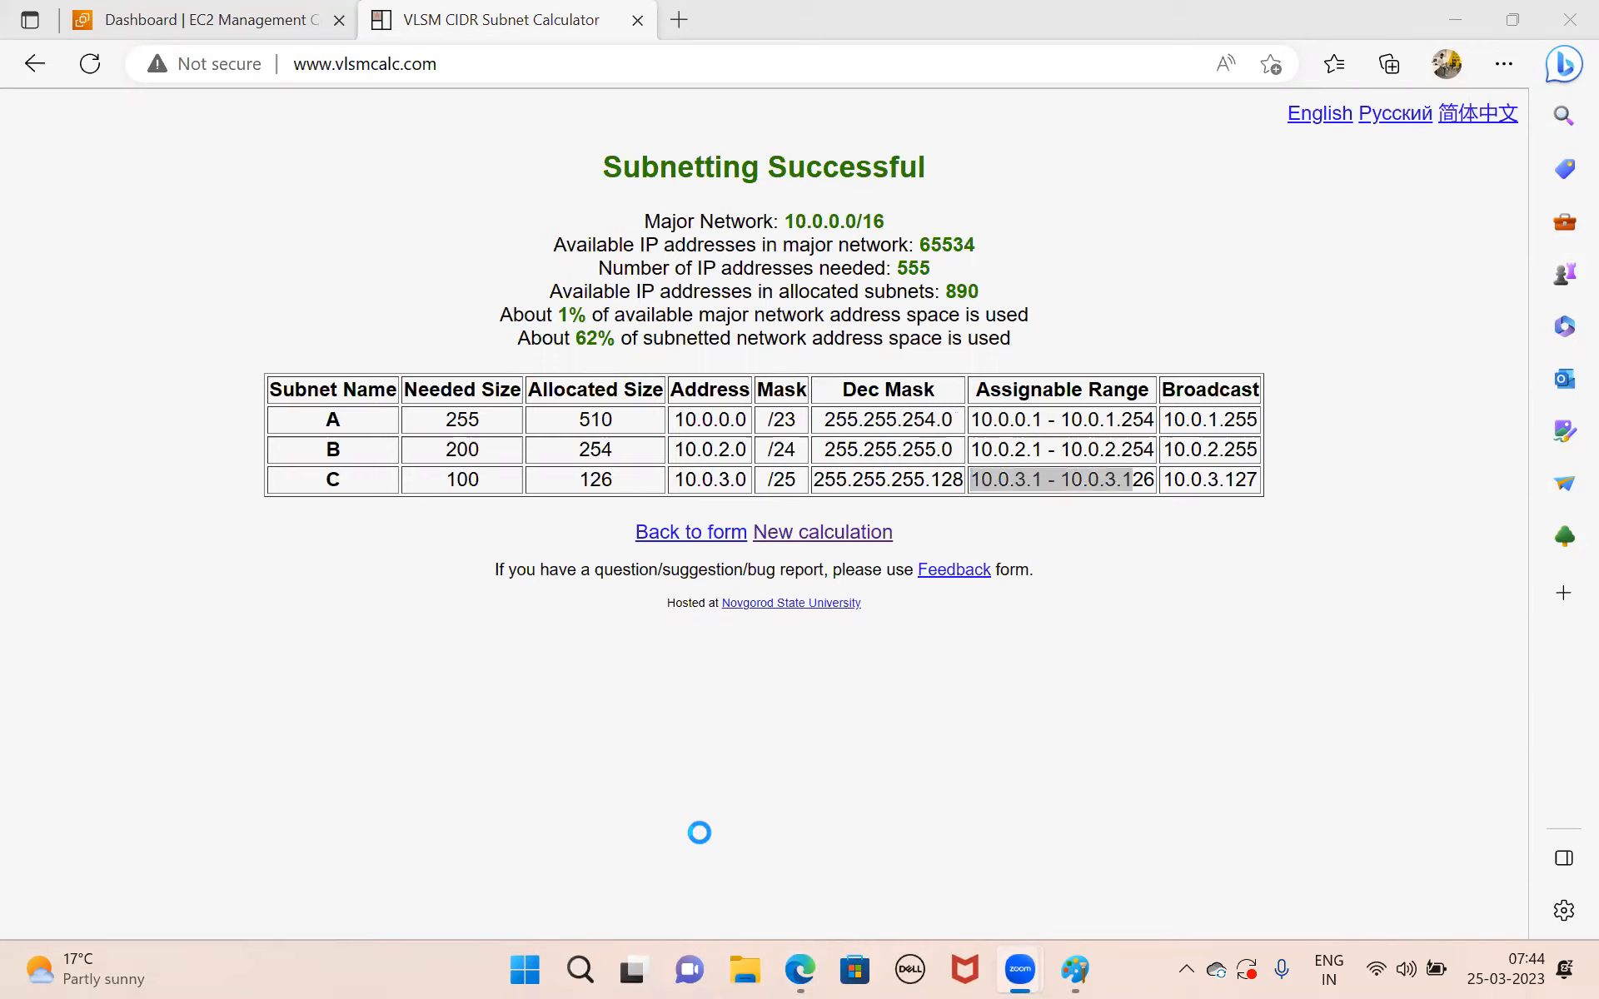
left_click(1075, 968)
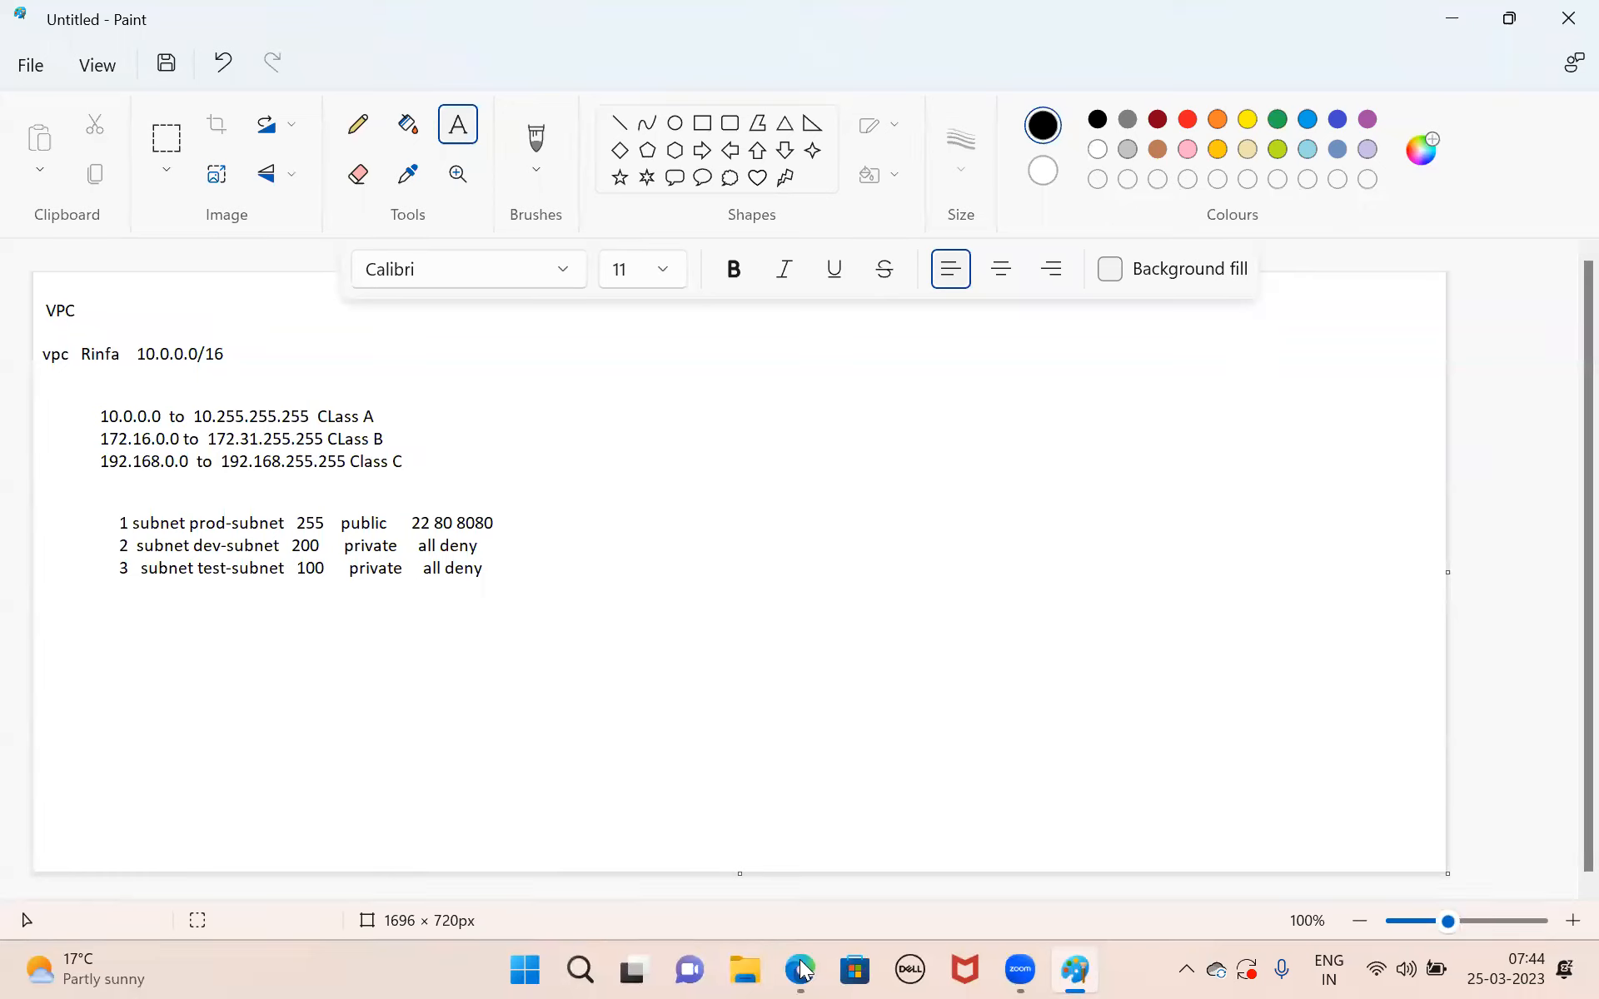
mouse_move(803, 965)
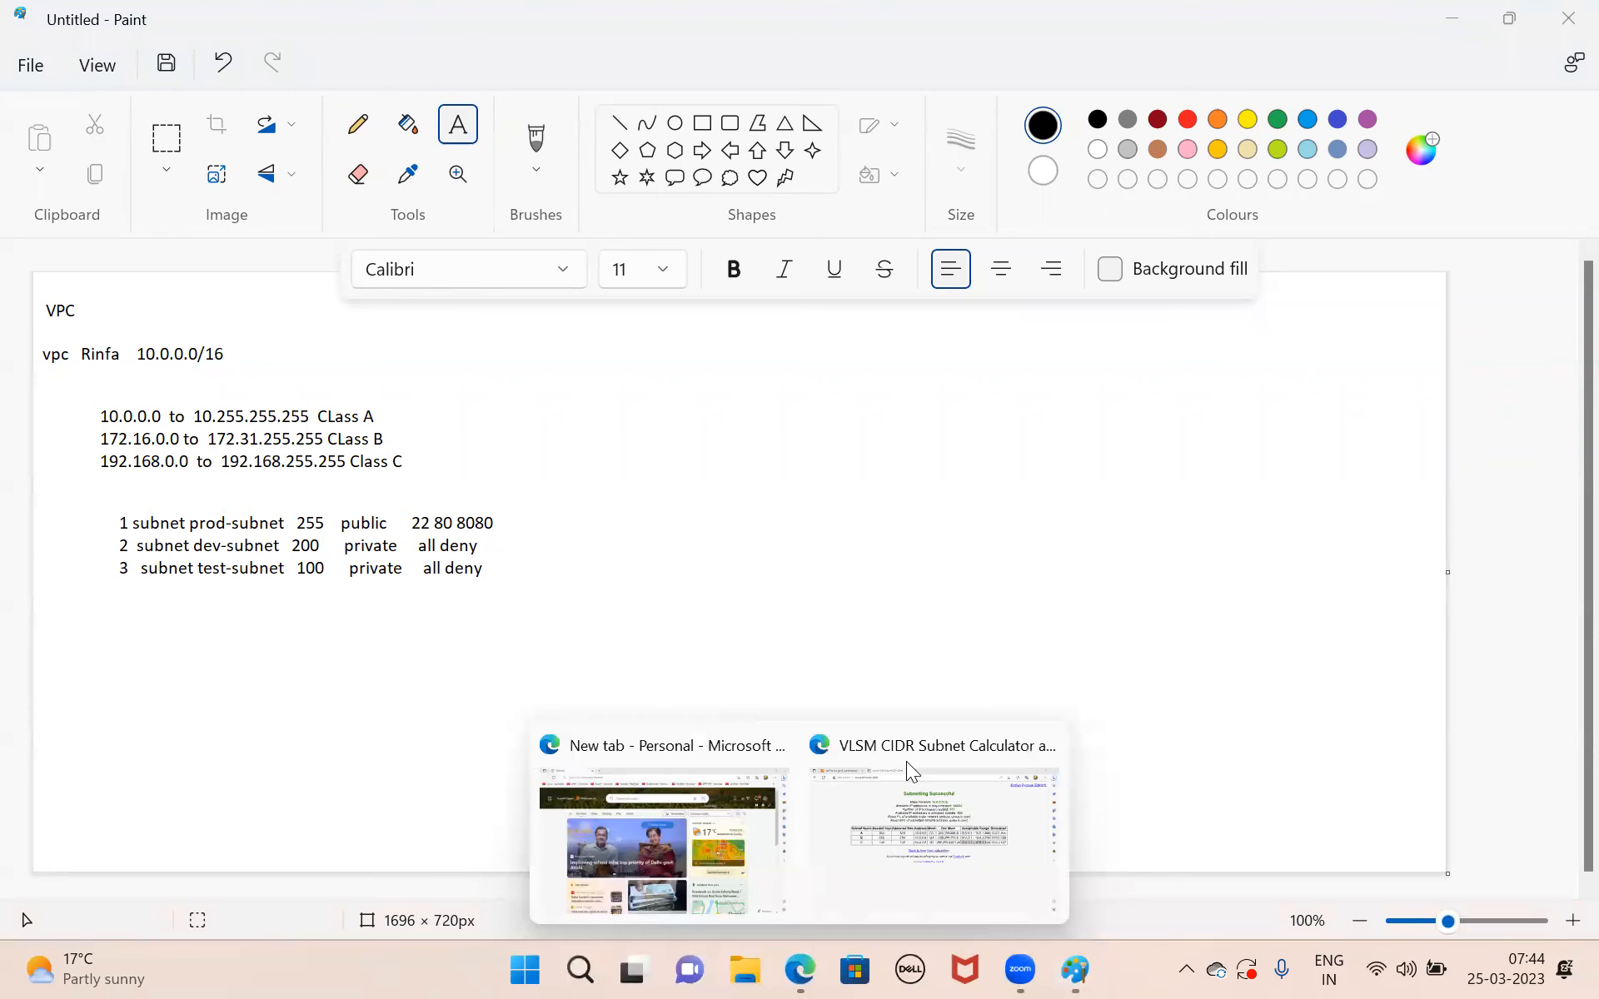
left_click(932, 832)
left_click(250, 22)
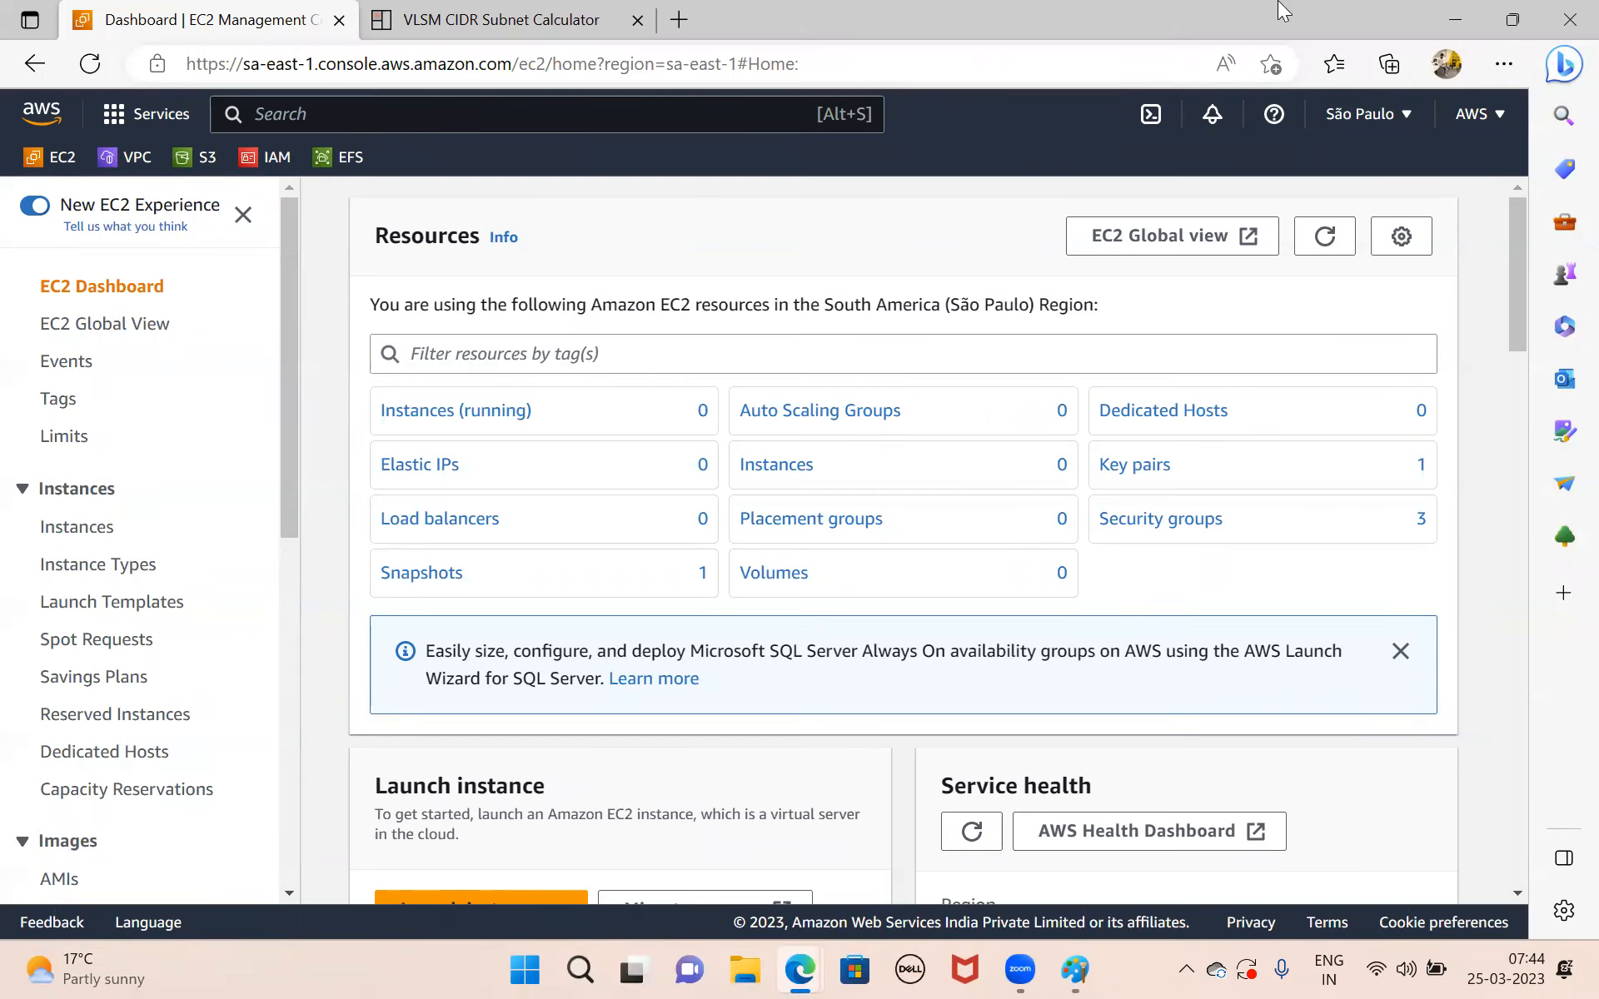
left_click(1449, 12)
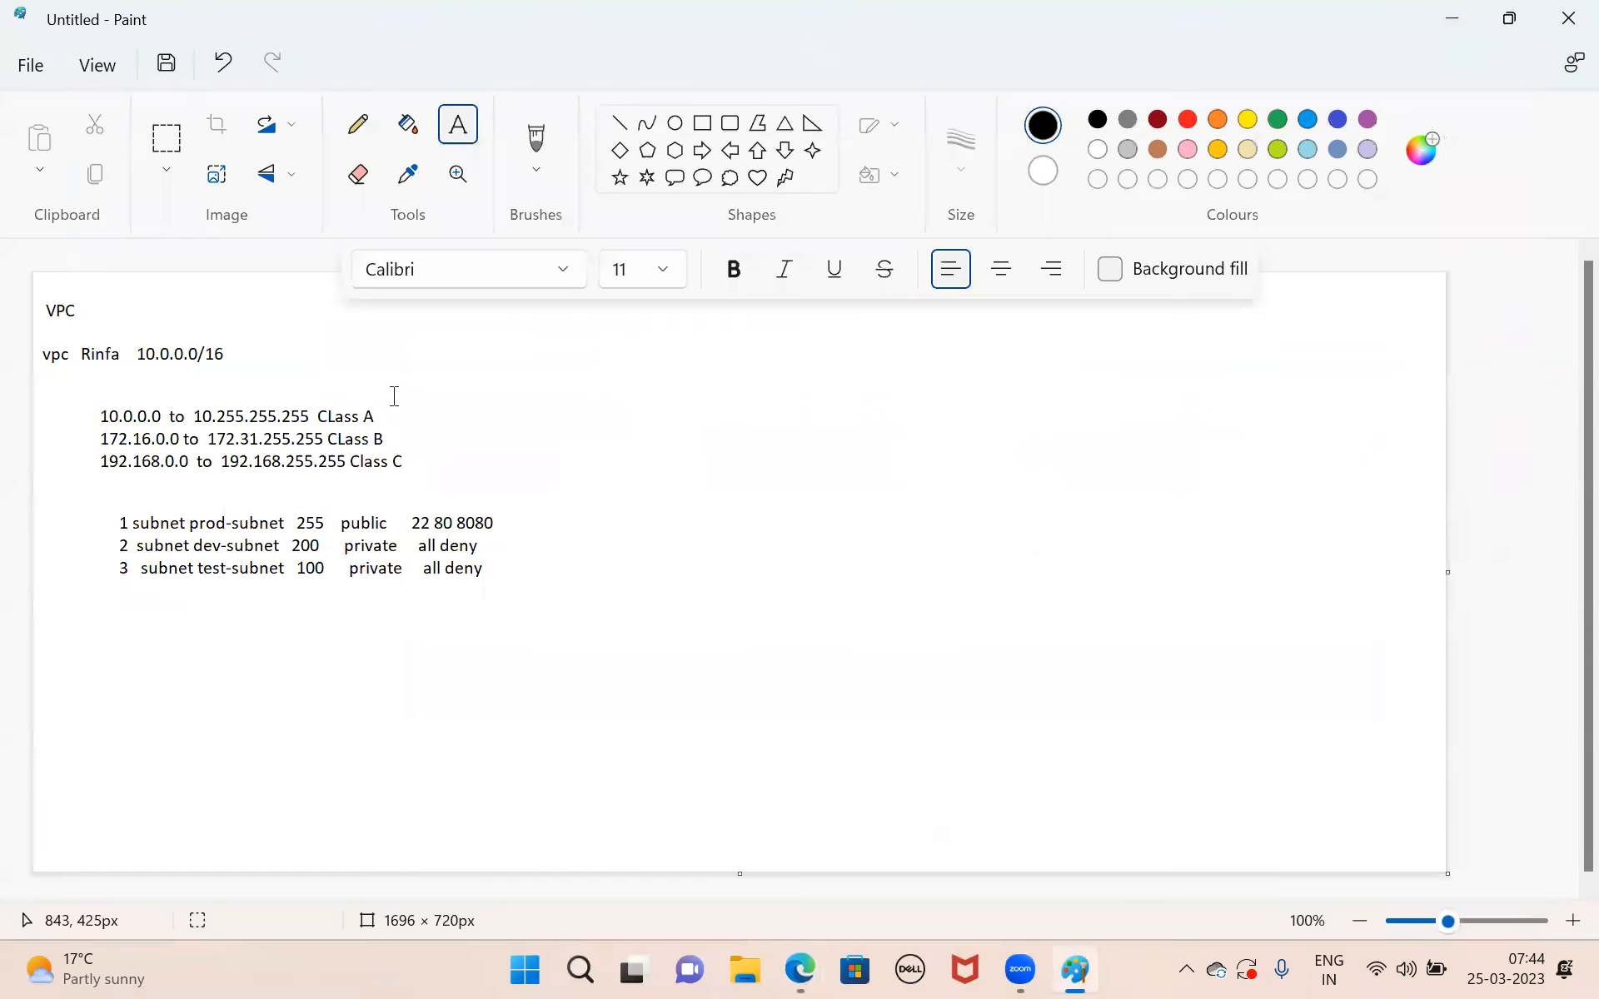
Switch to the AWS console in Microsoft Edge and change the region to US West (N. California).
left_click_drag(122, 301, 276, 338)
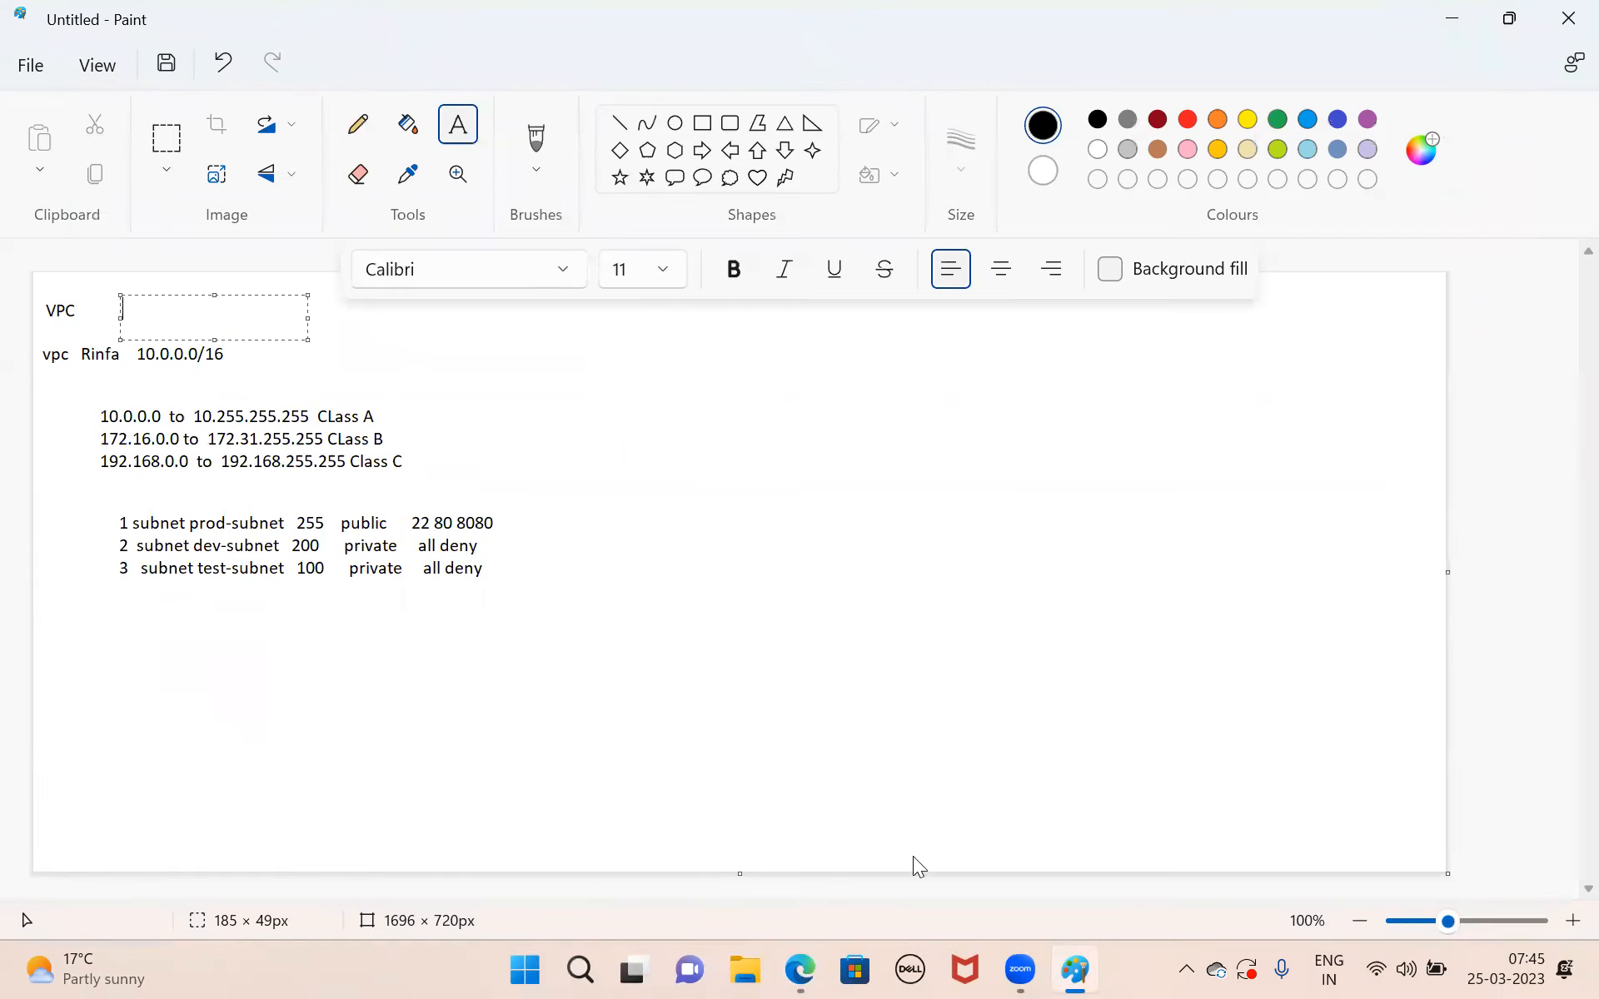
key("alt+Tab")
left_click(1364, 113)
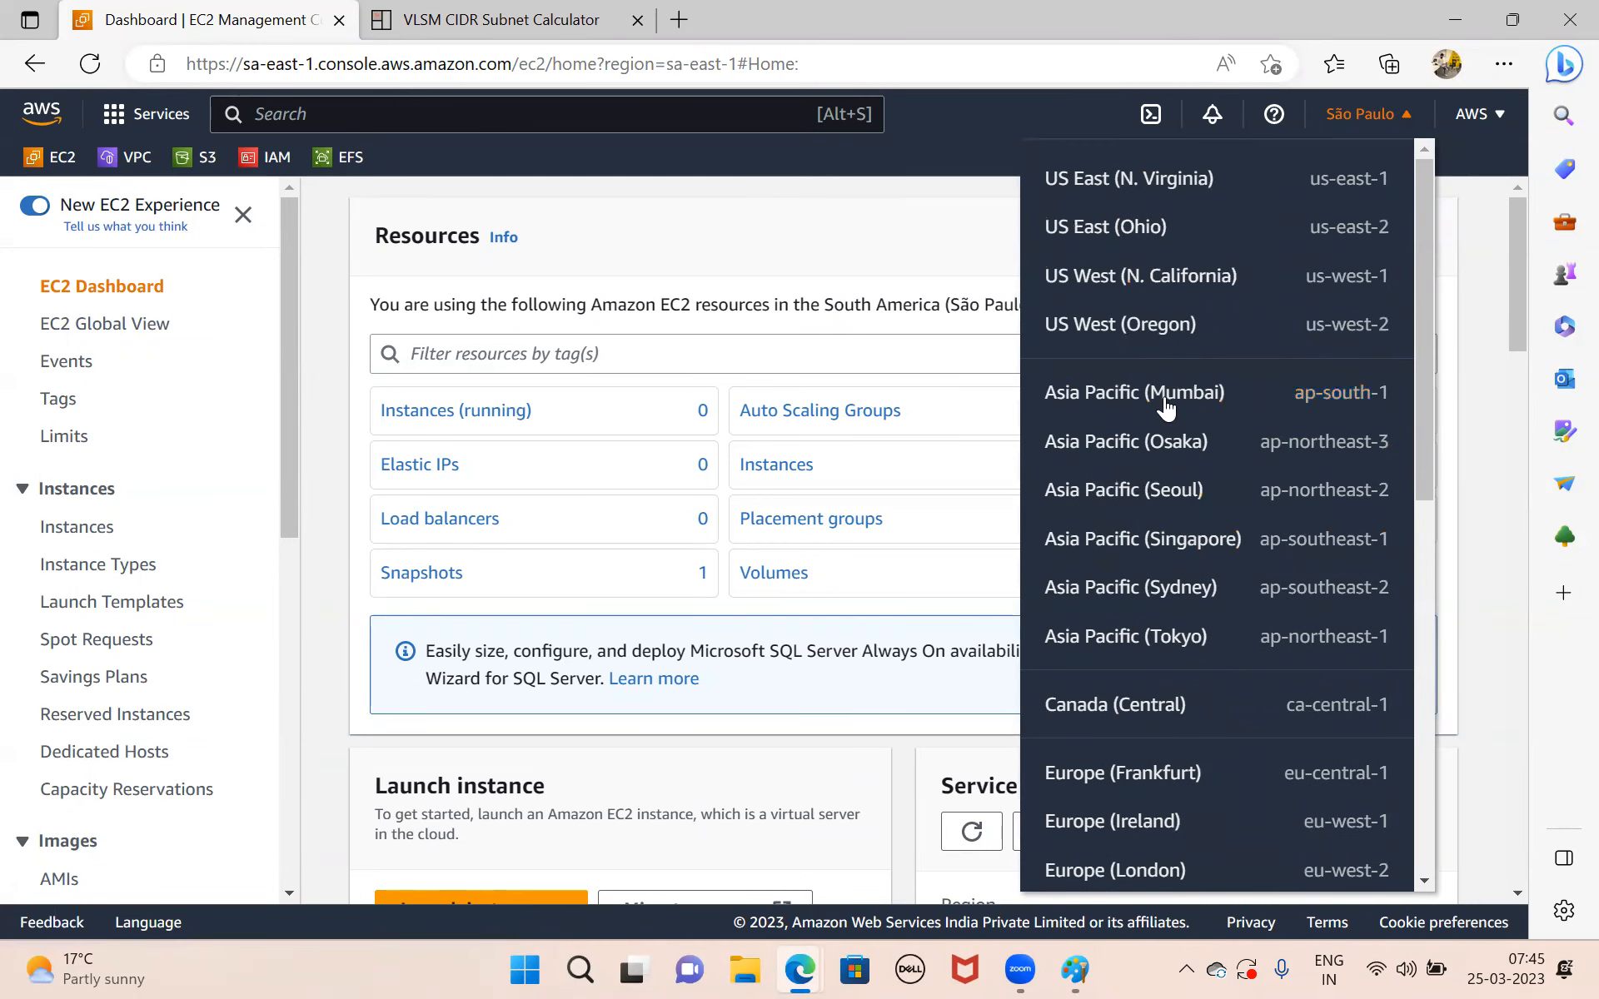
left_click(1186, 285)
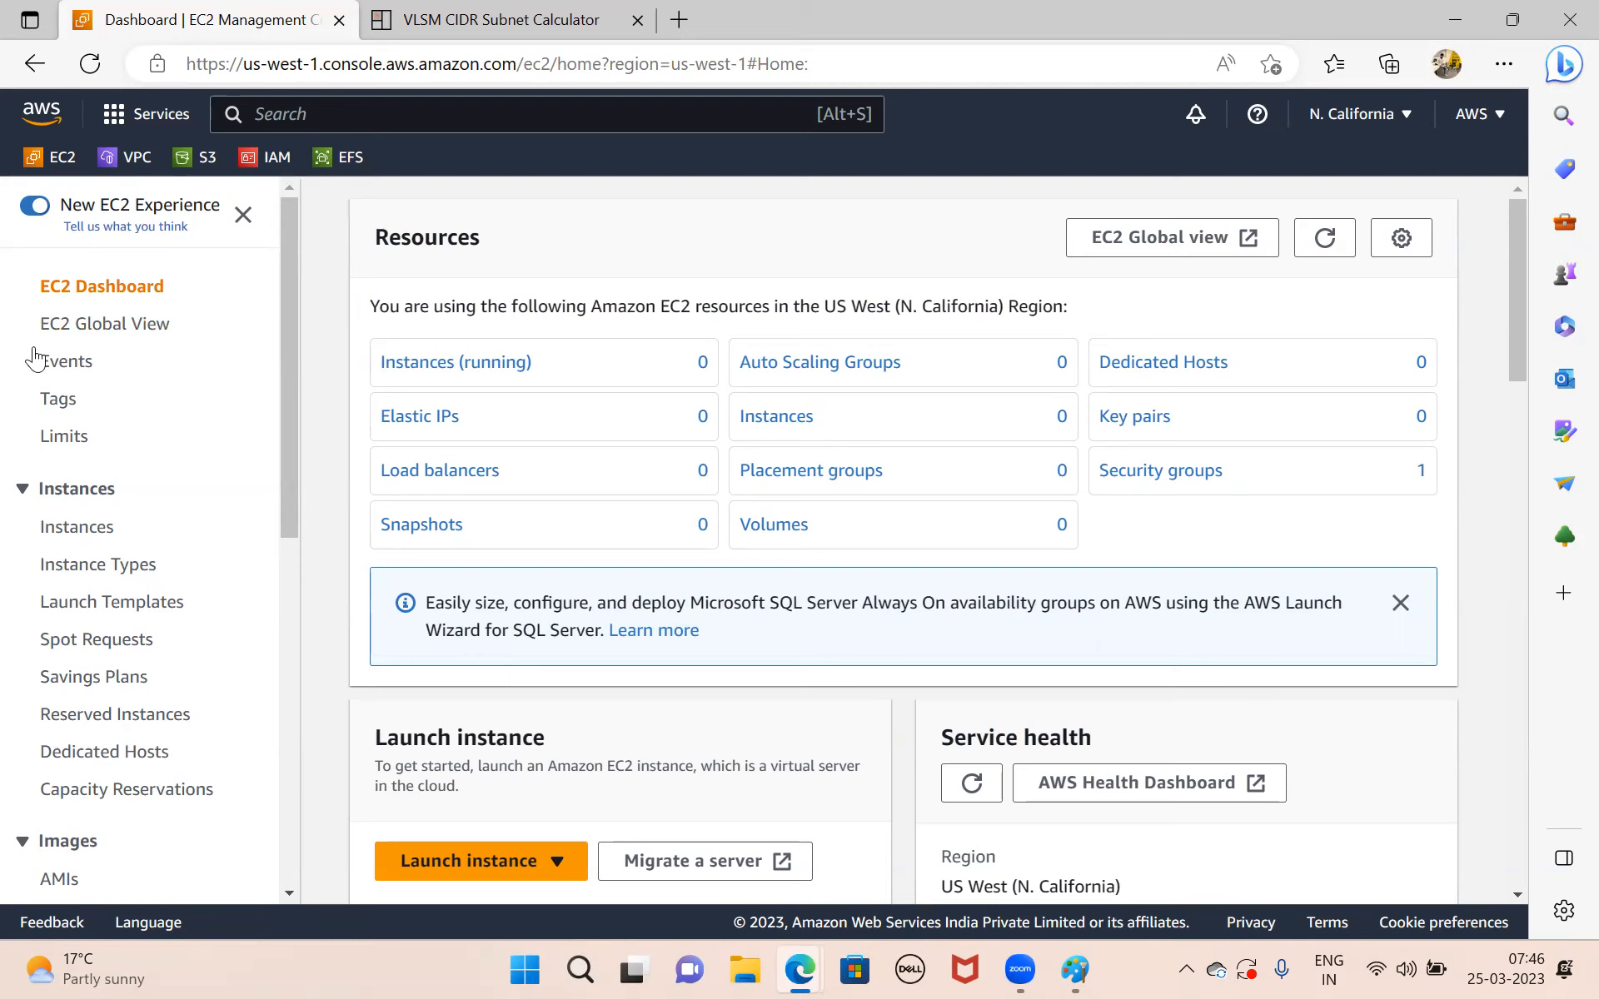
Search the console services for vpc and open the VPC dashboard from the recently visited services.
left_click(374, 100)
type("vpc")
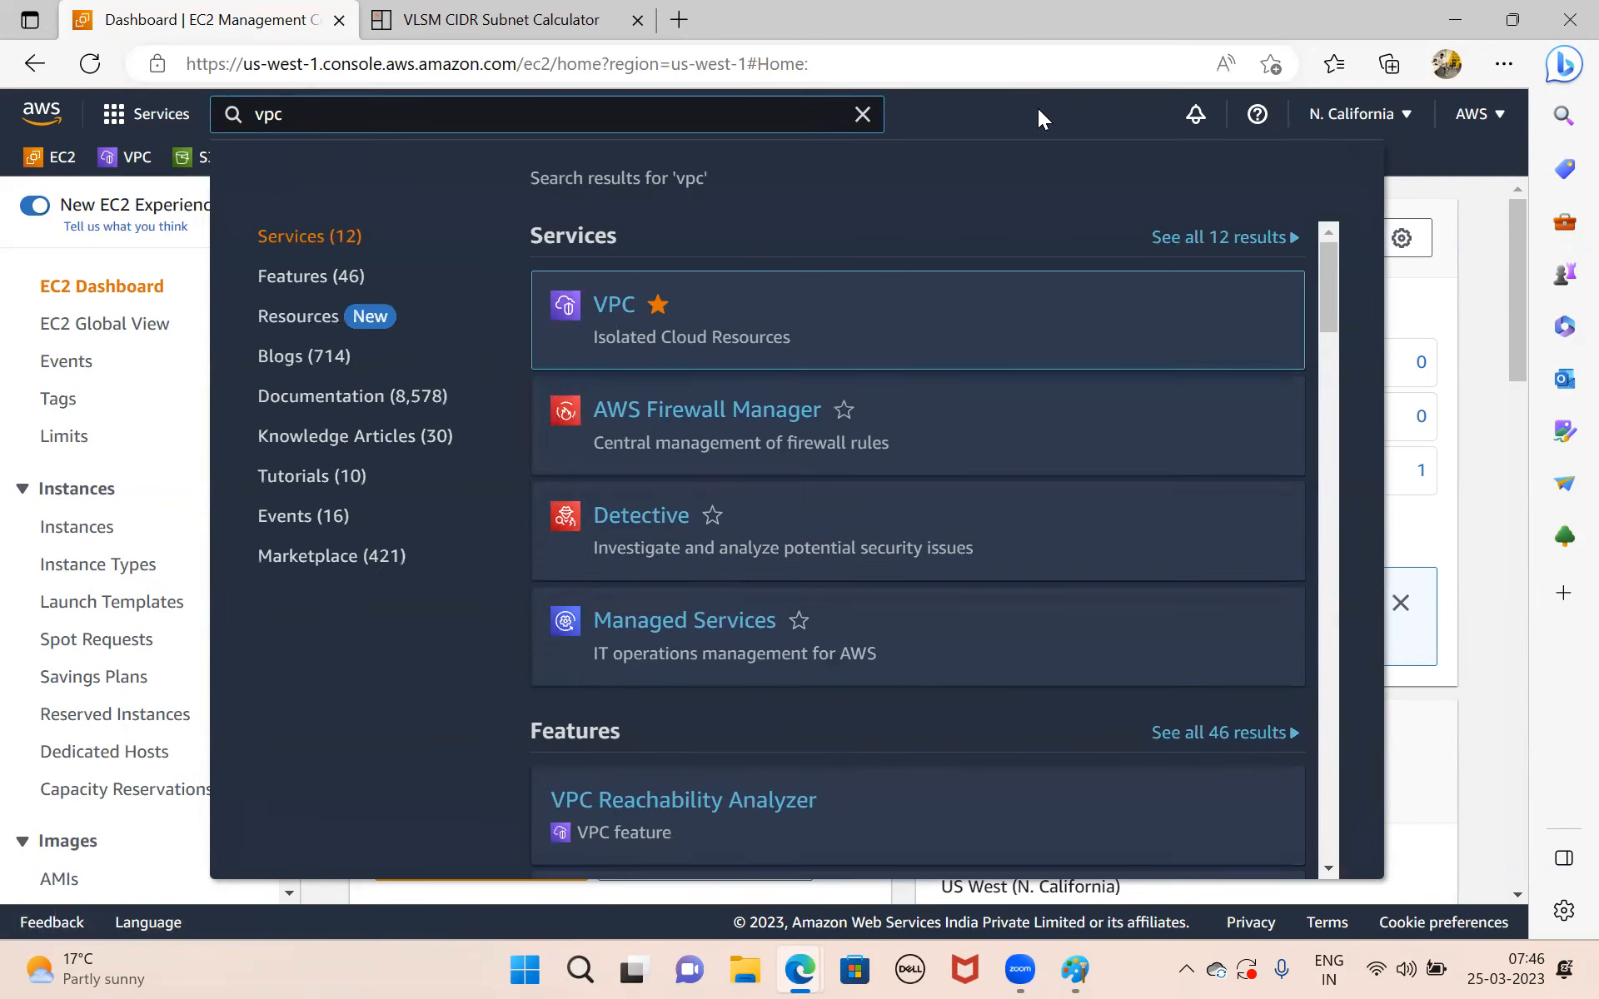
left_click(1038, 109)
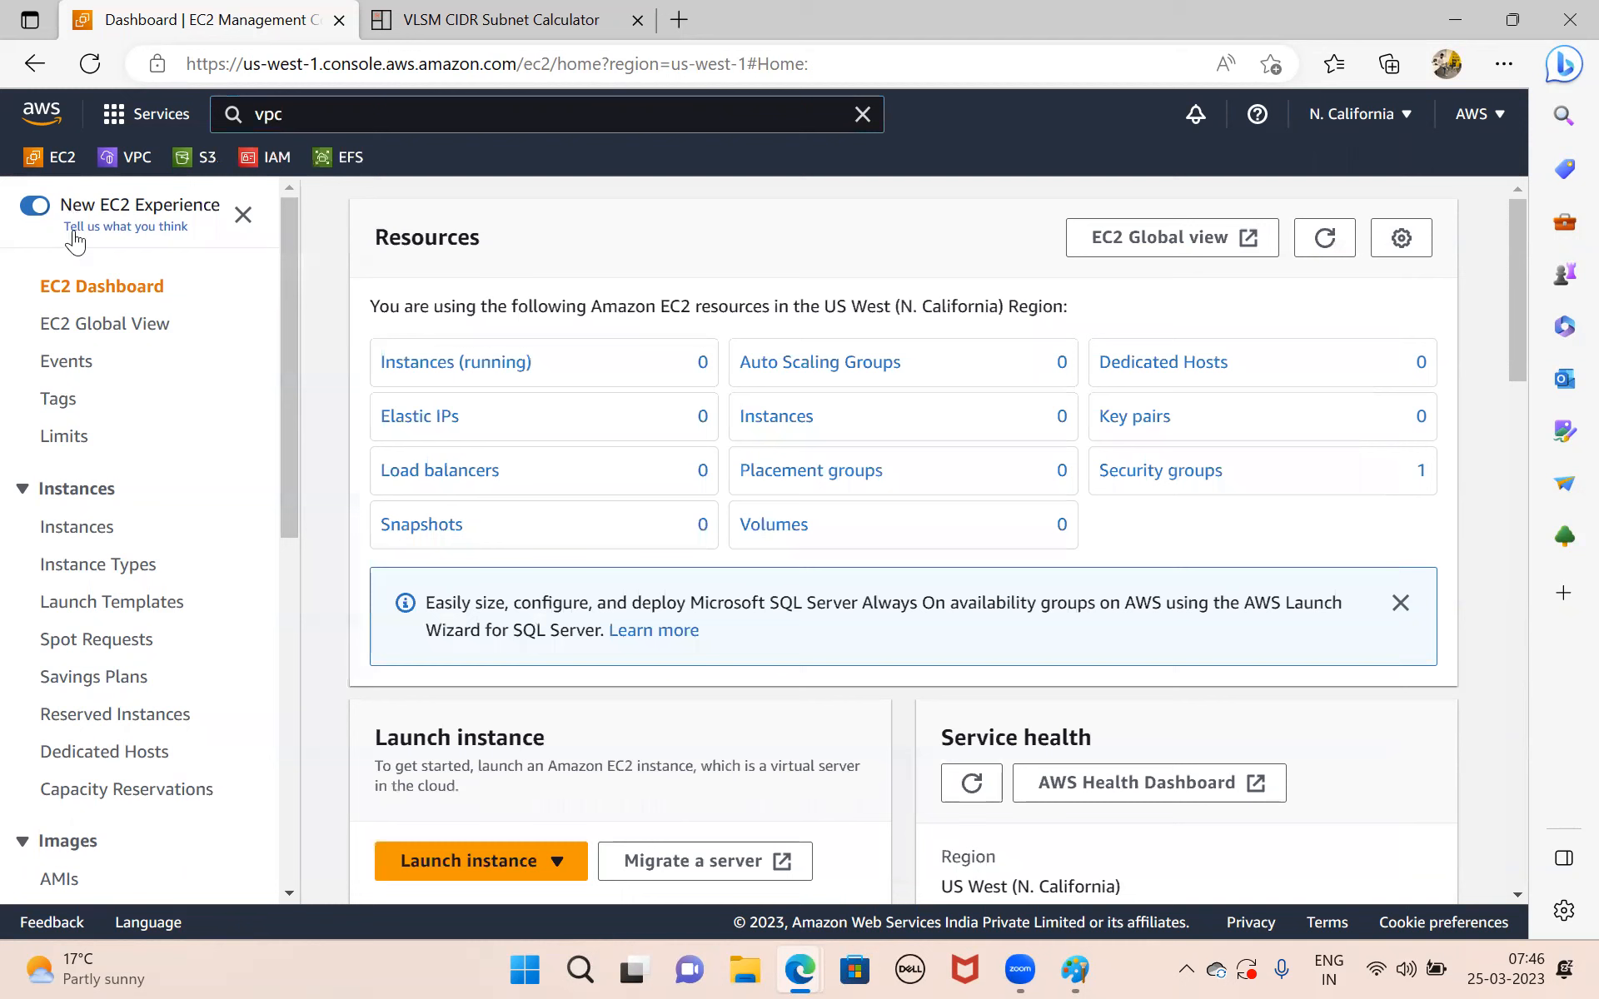
left_click(114, 120)
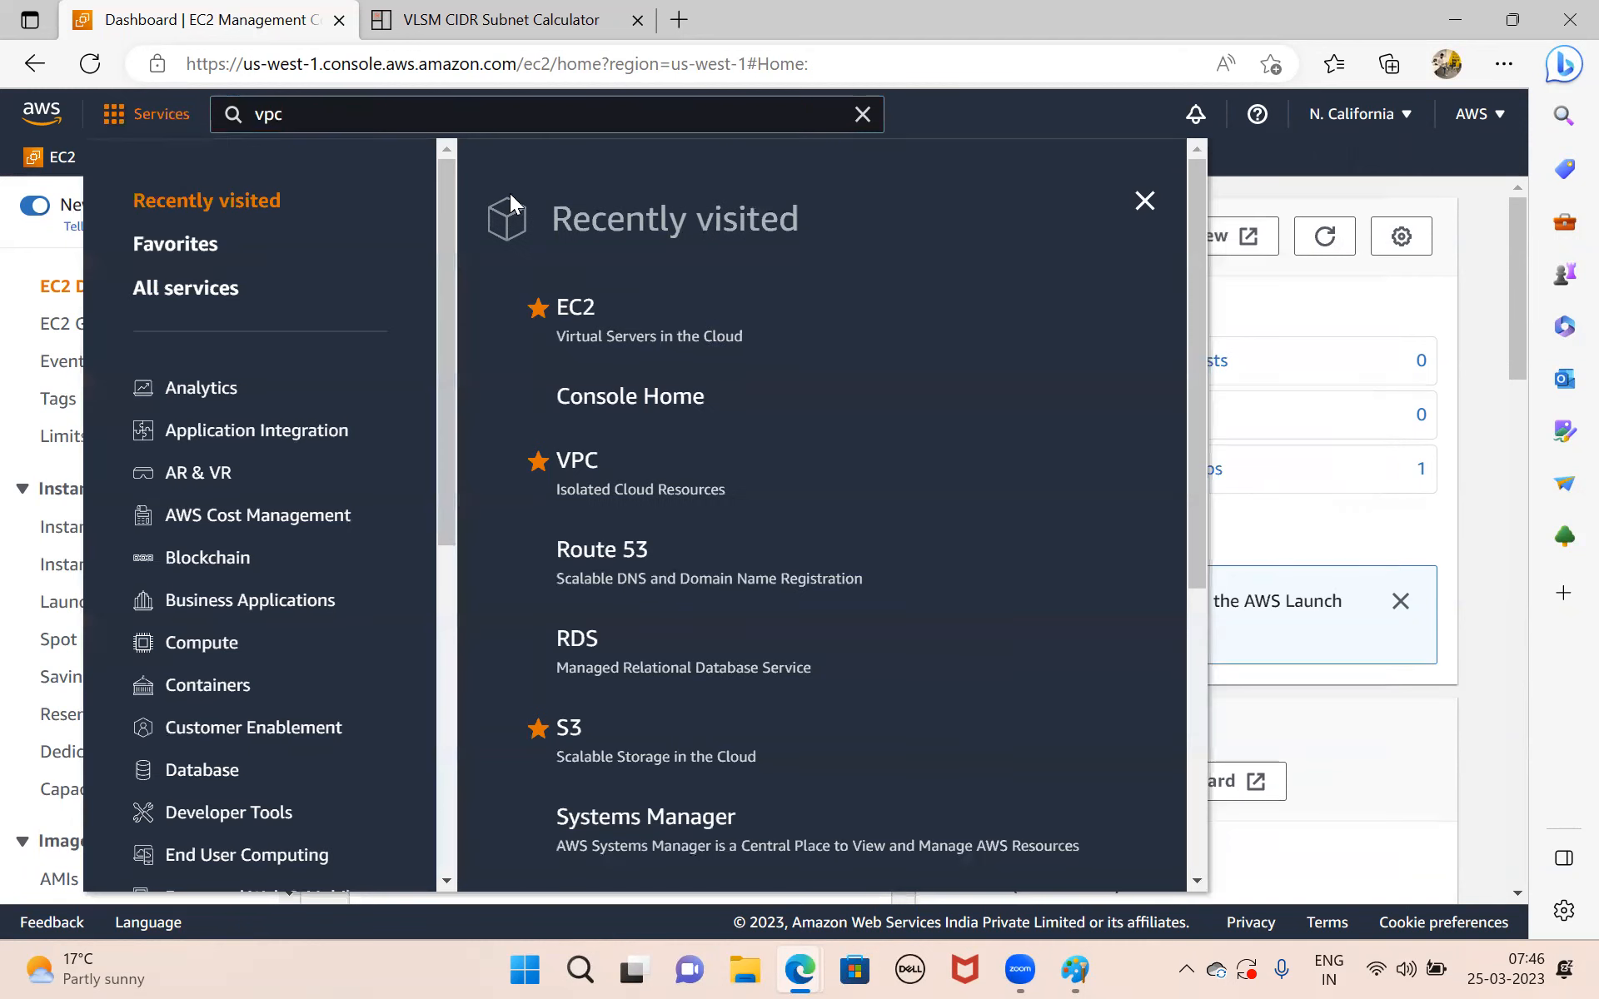
left_click(578, 460)
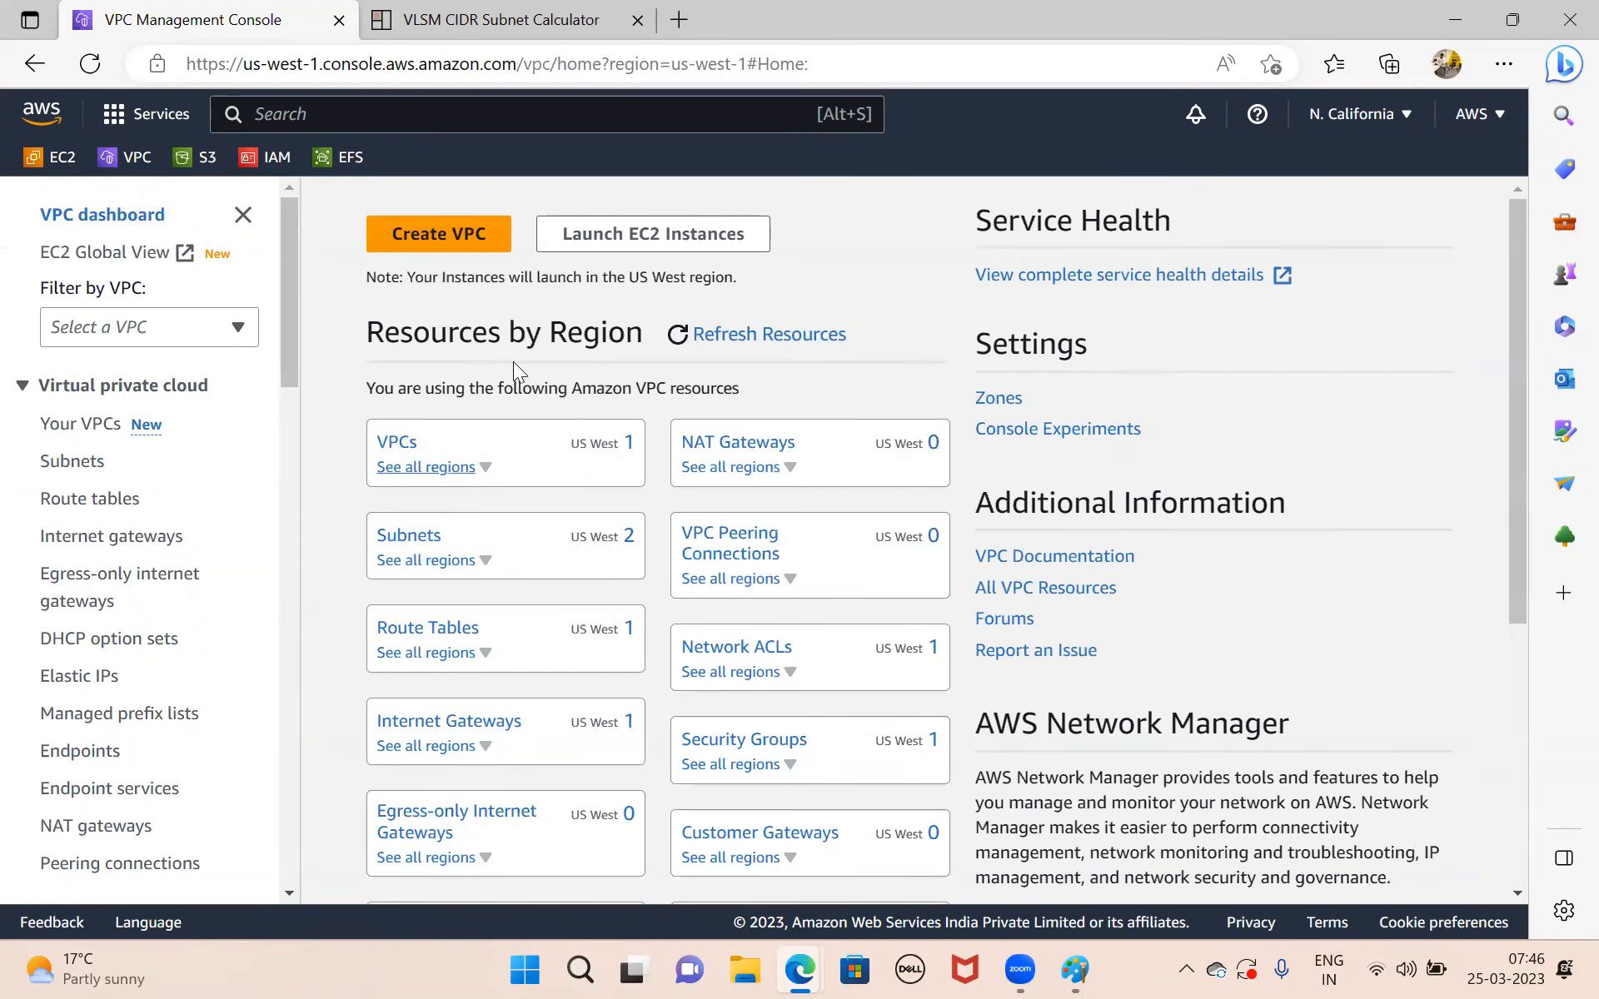
Open the list of VPCs in the region and review the existing VPC's ID, state and IPv4 CIDR.
left_click(396, 444)
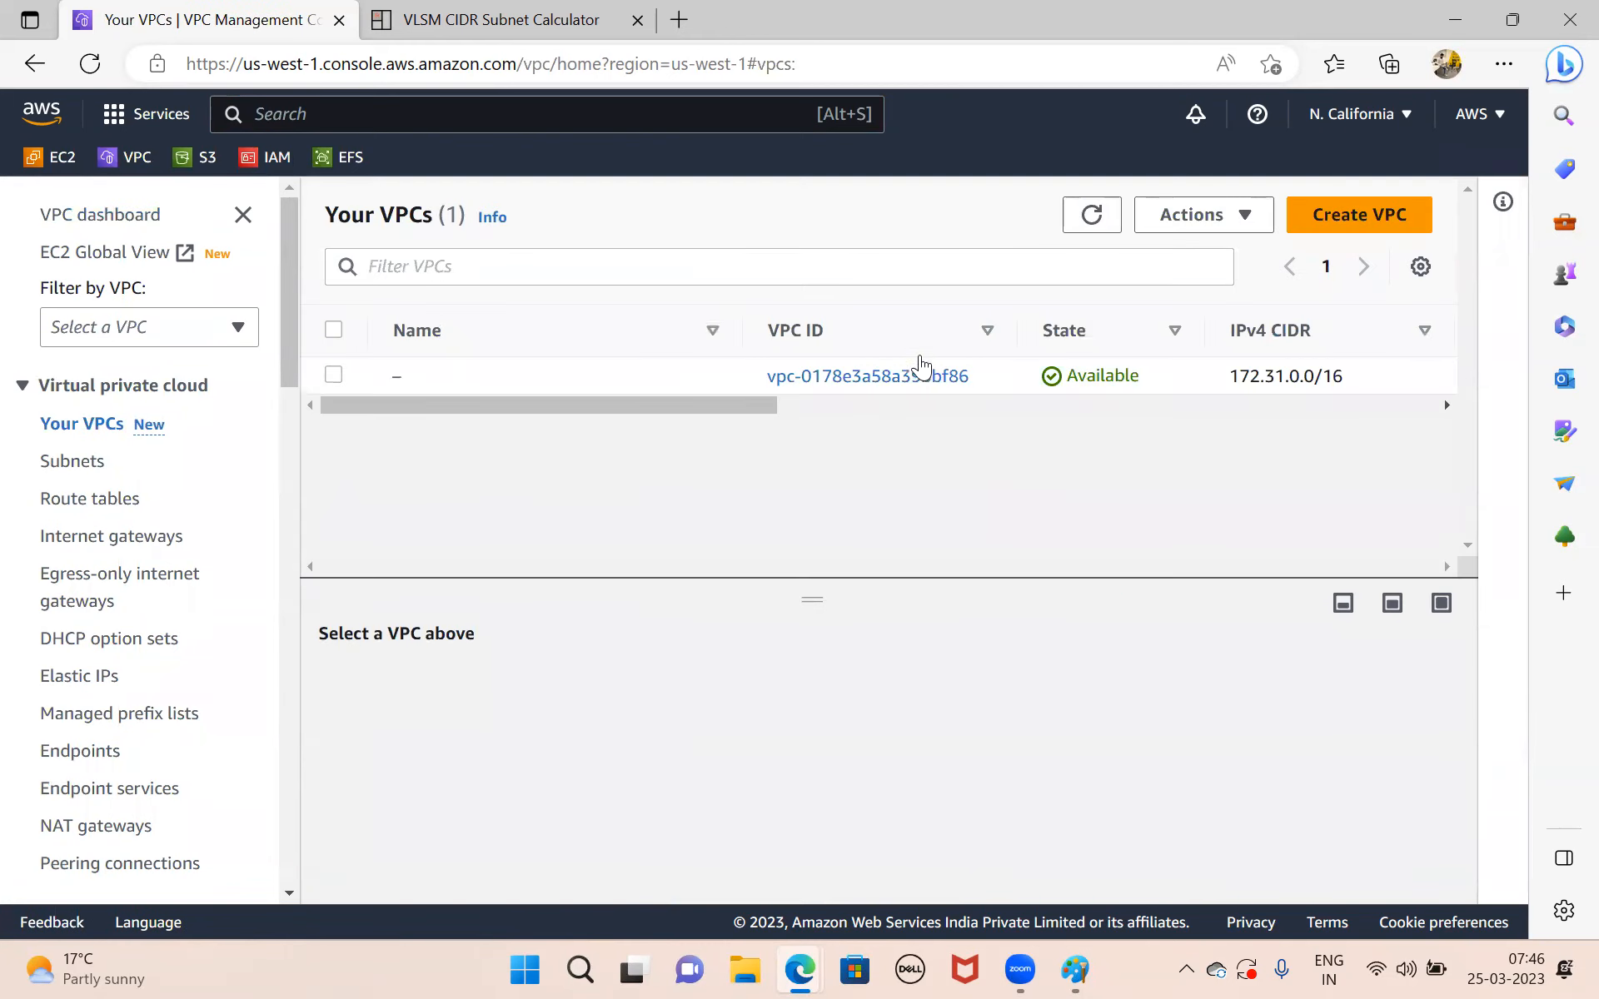
scroll(1007, 381, "right", 3)
scroll(1008, 382, "left", 3)
scroll(1214, 387, "right", 2)
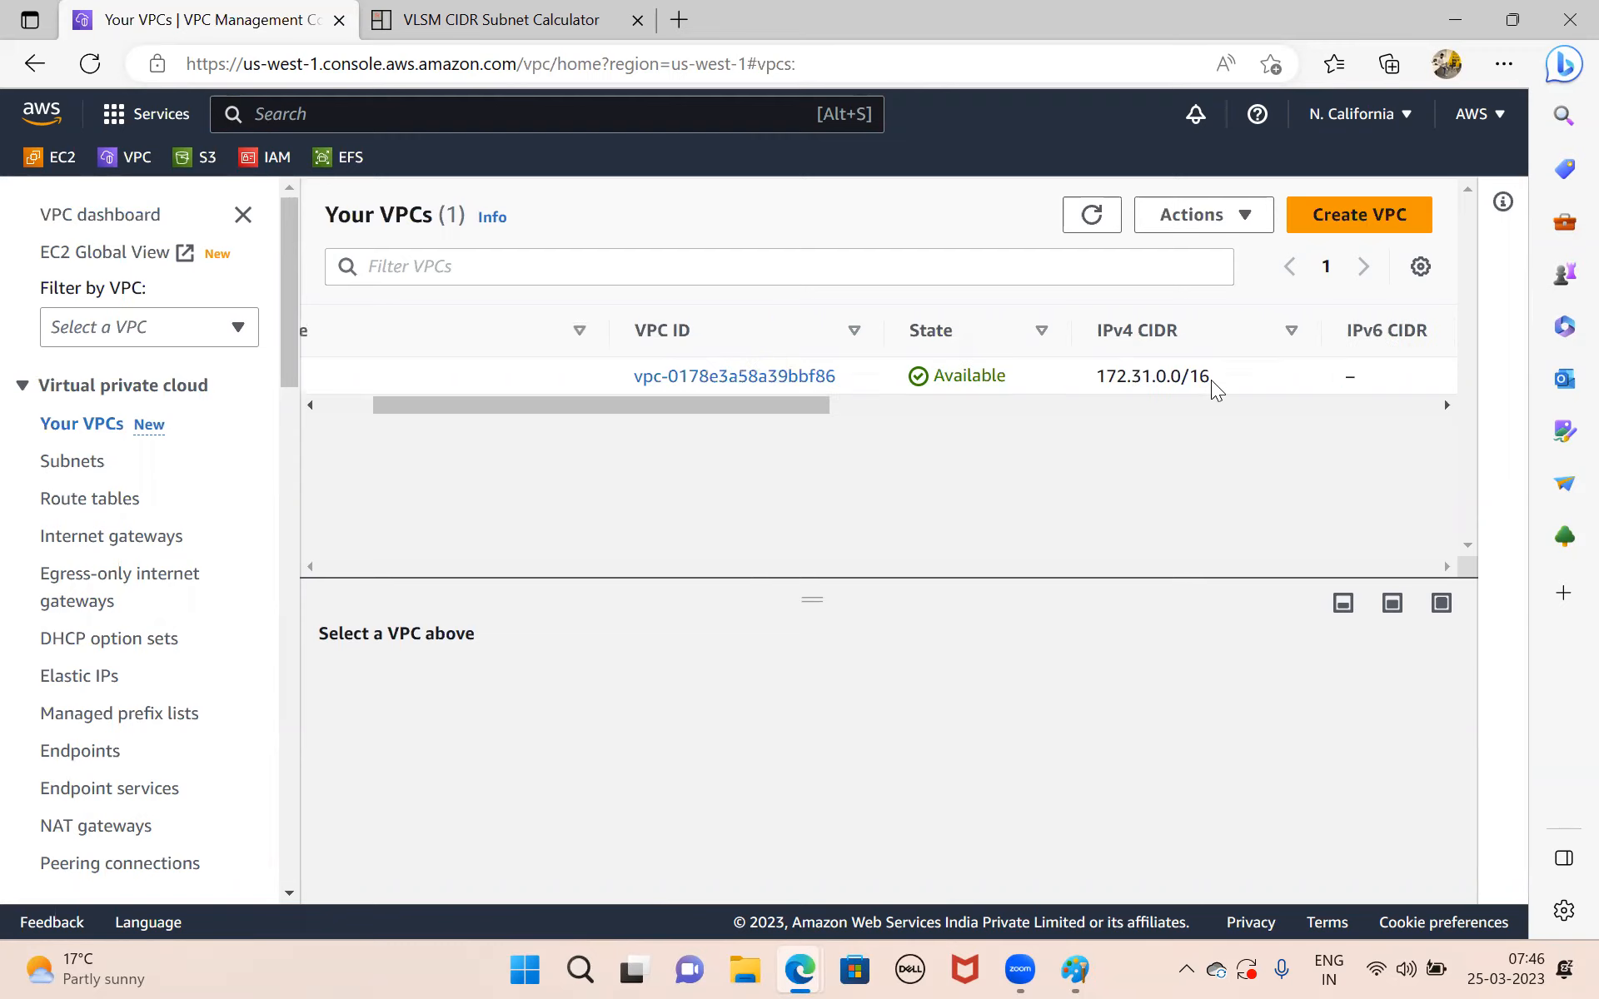
scroll(1214, 387, "right", 1)
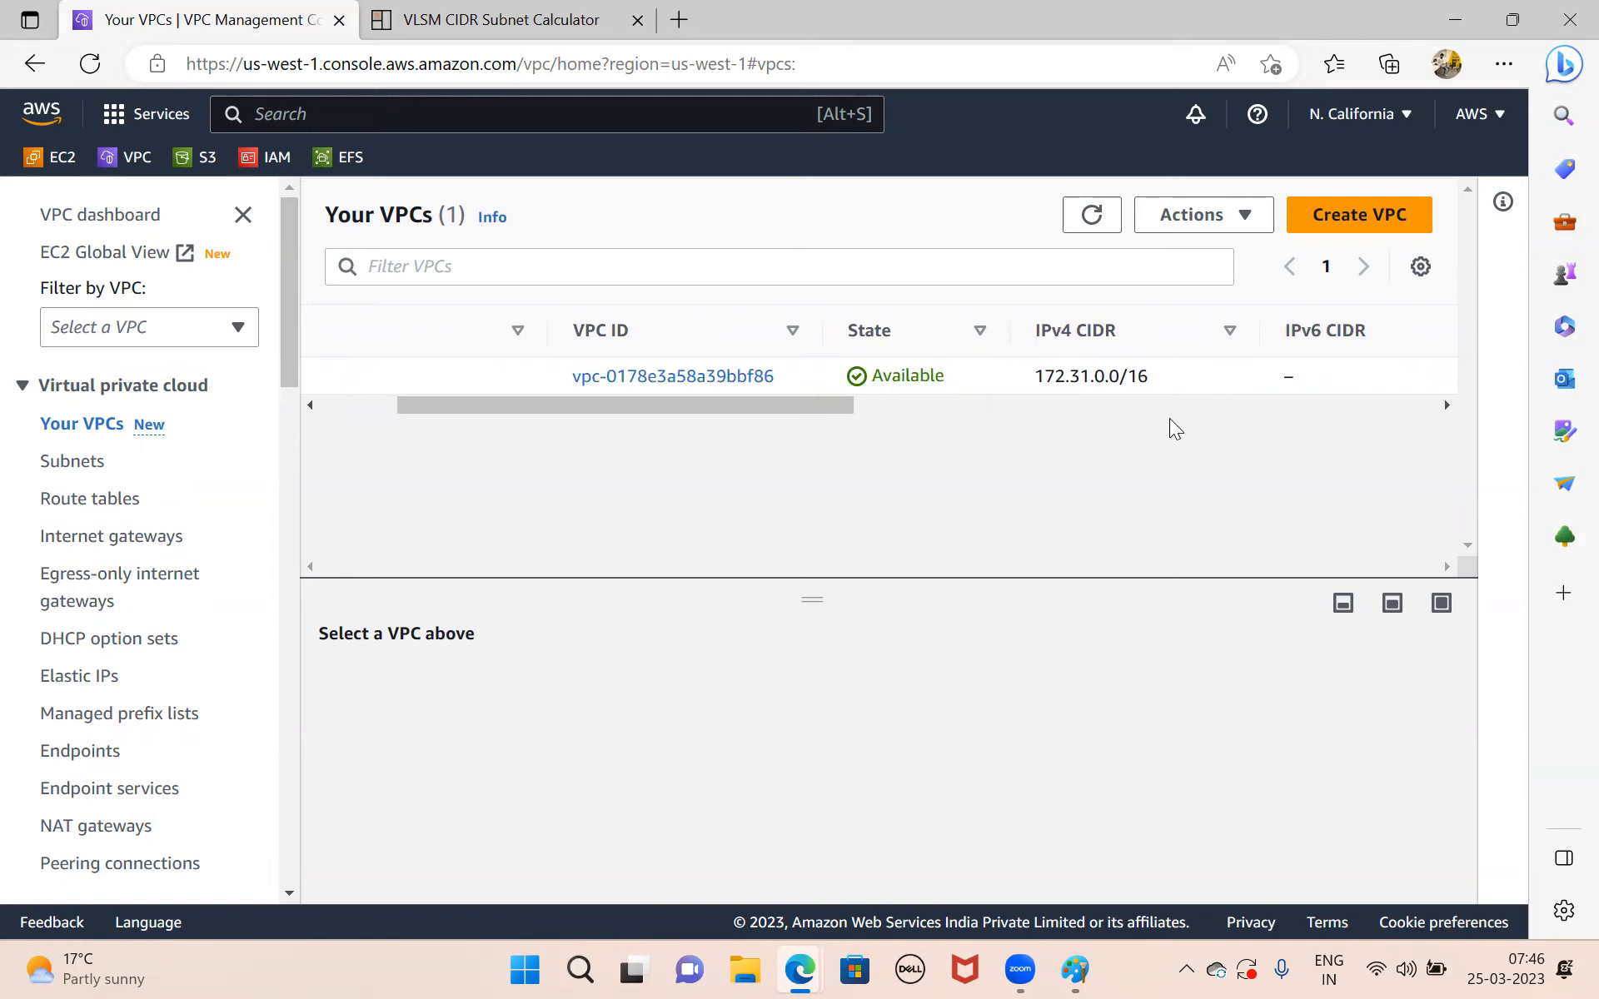
scroll(806, 388, "left", 3)
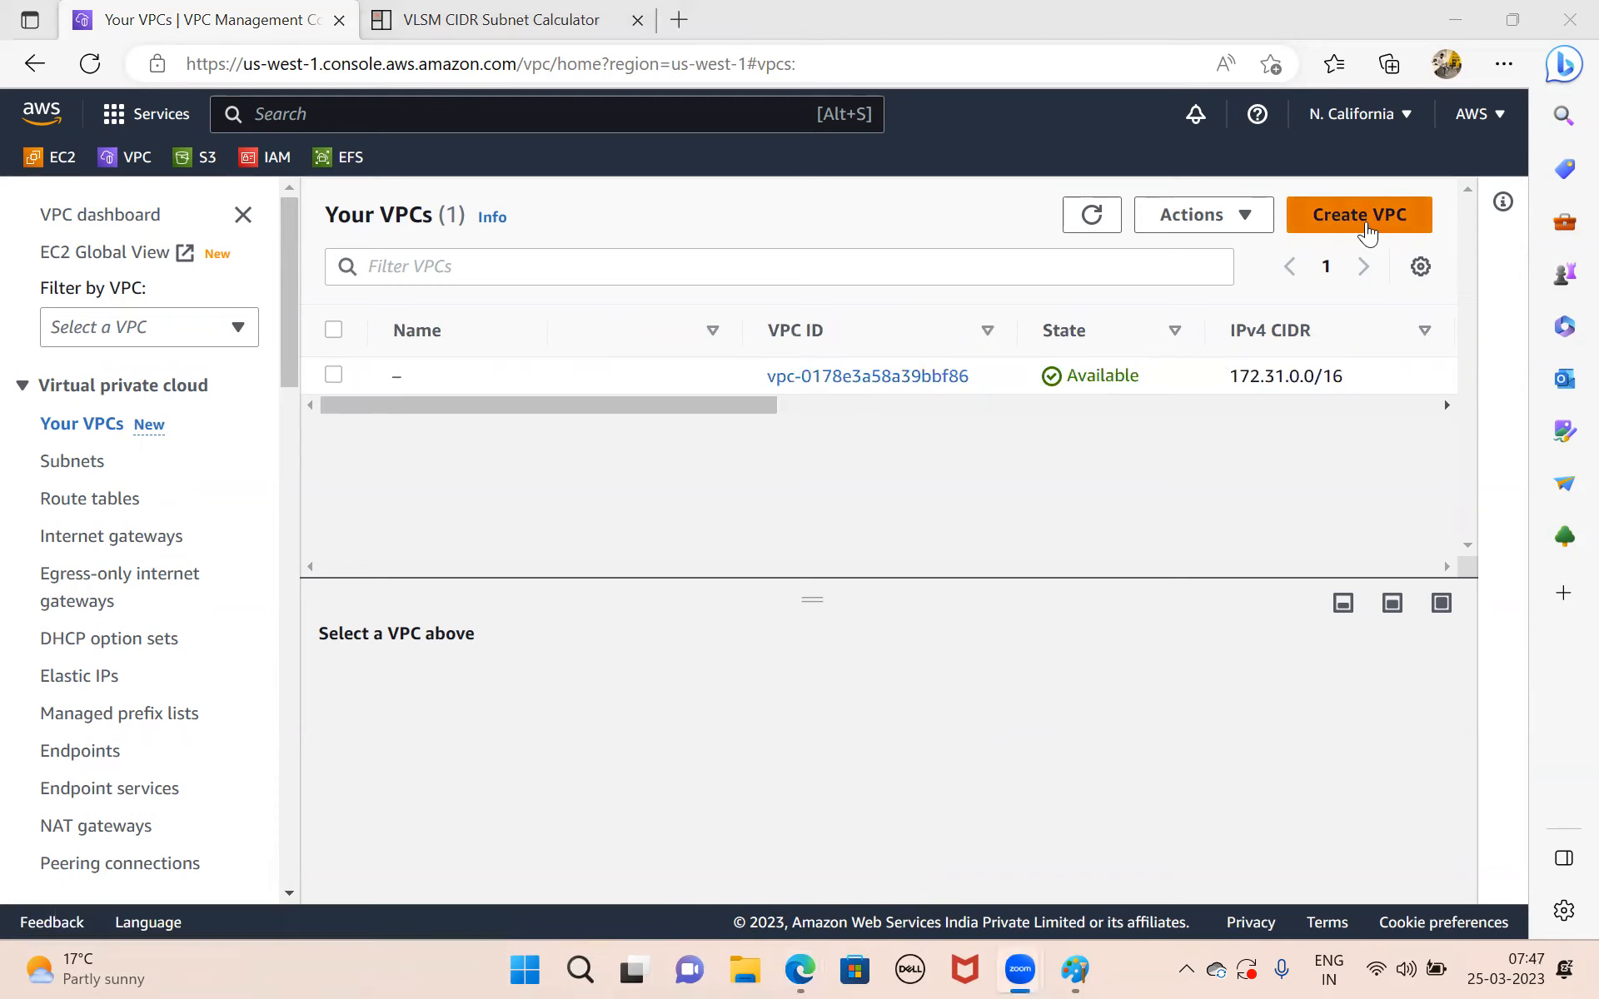
Start creating a new VPC with the VPC only option and enter Rinfra as its name tag.
left_click(1367, 230)
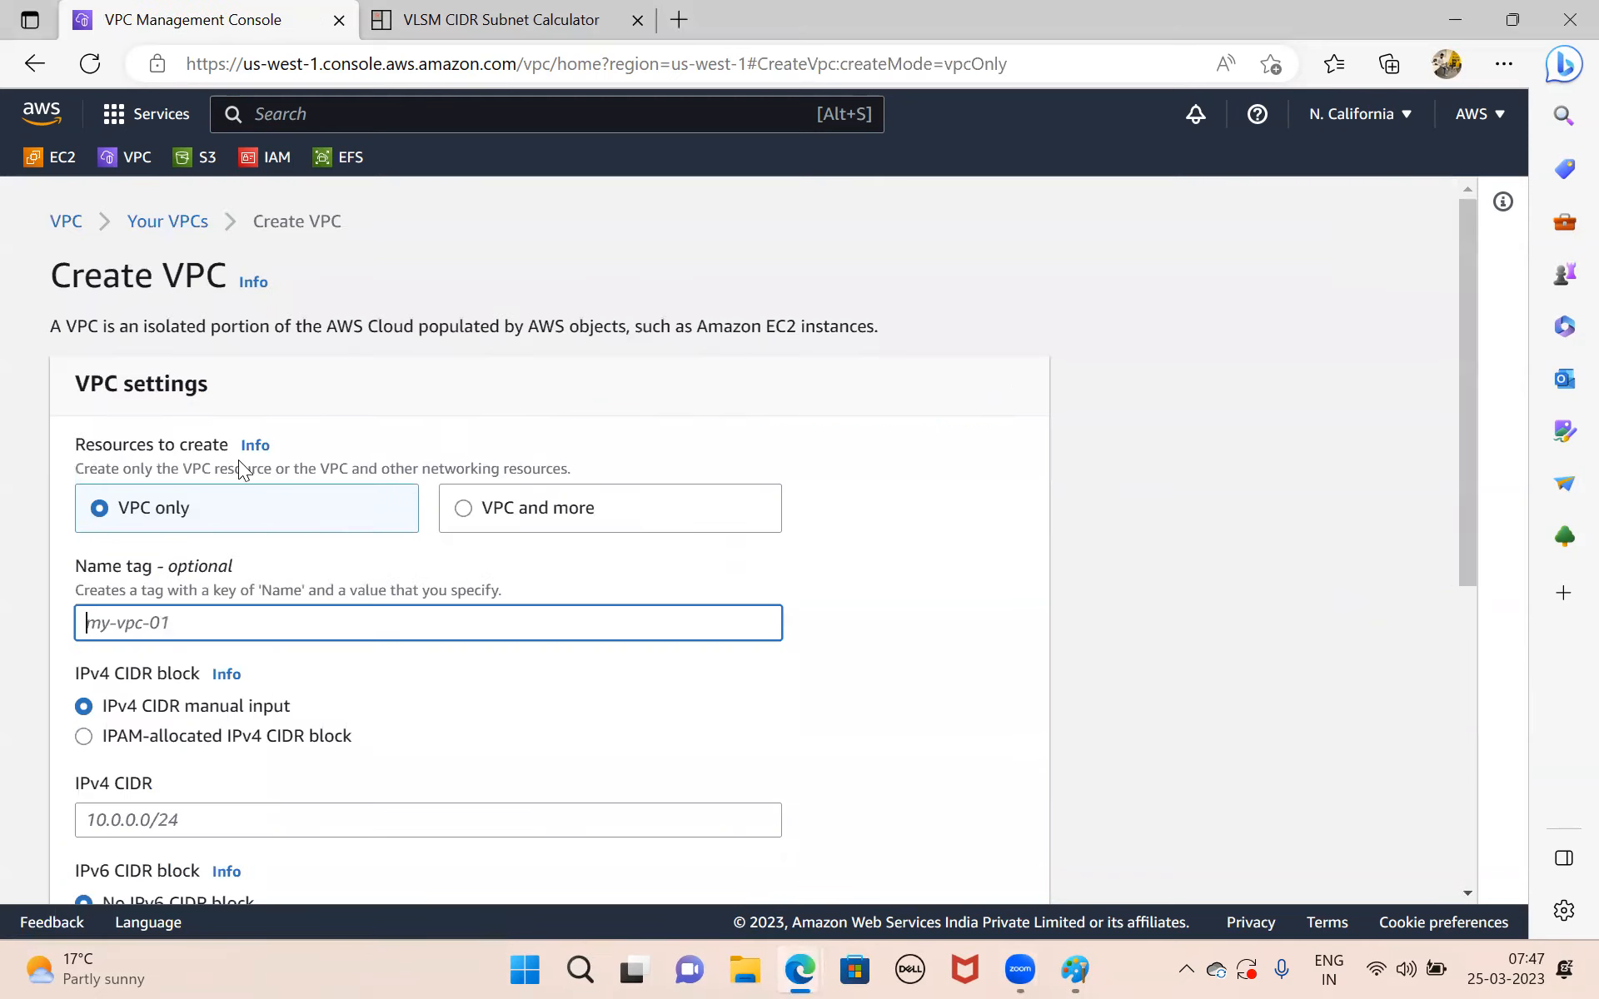
scroll(222, 432, "down", 1)
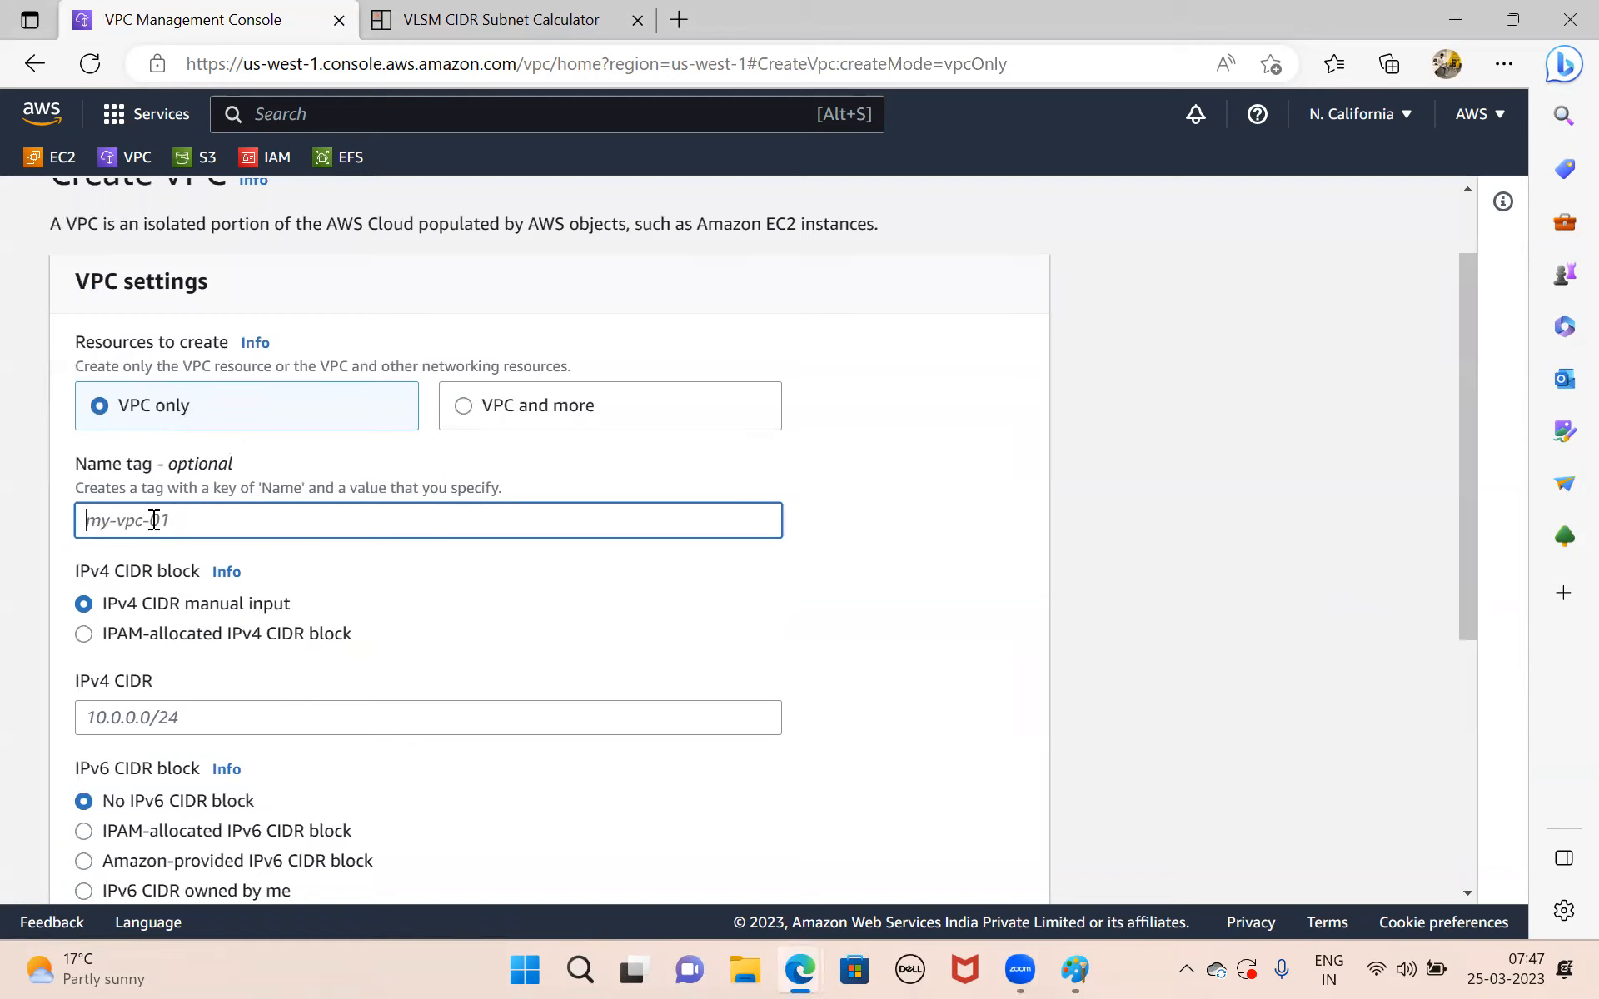
type("Ri")
key("BackSpace")
key("BackSpace")
type("Rin")
key("BackSpace")
key("BackSpace")
key("BackSpace")
type("R")
key("BackSpace")
type("Rinfra")
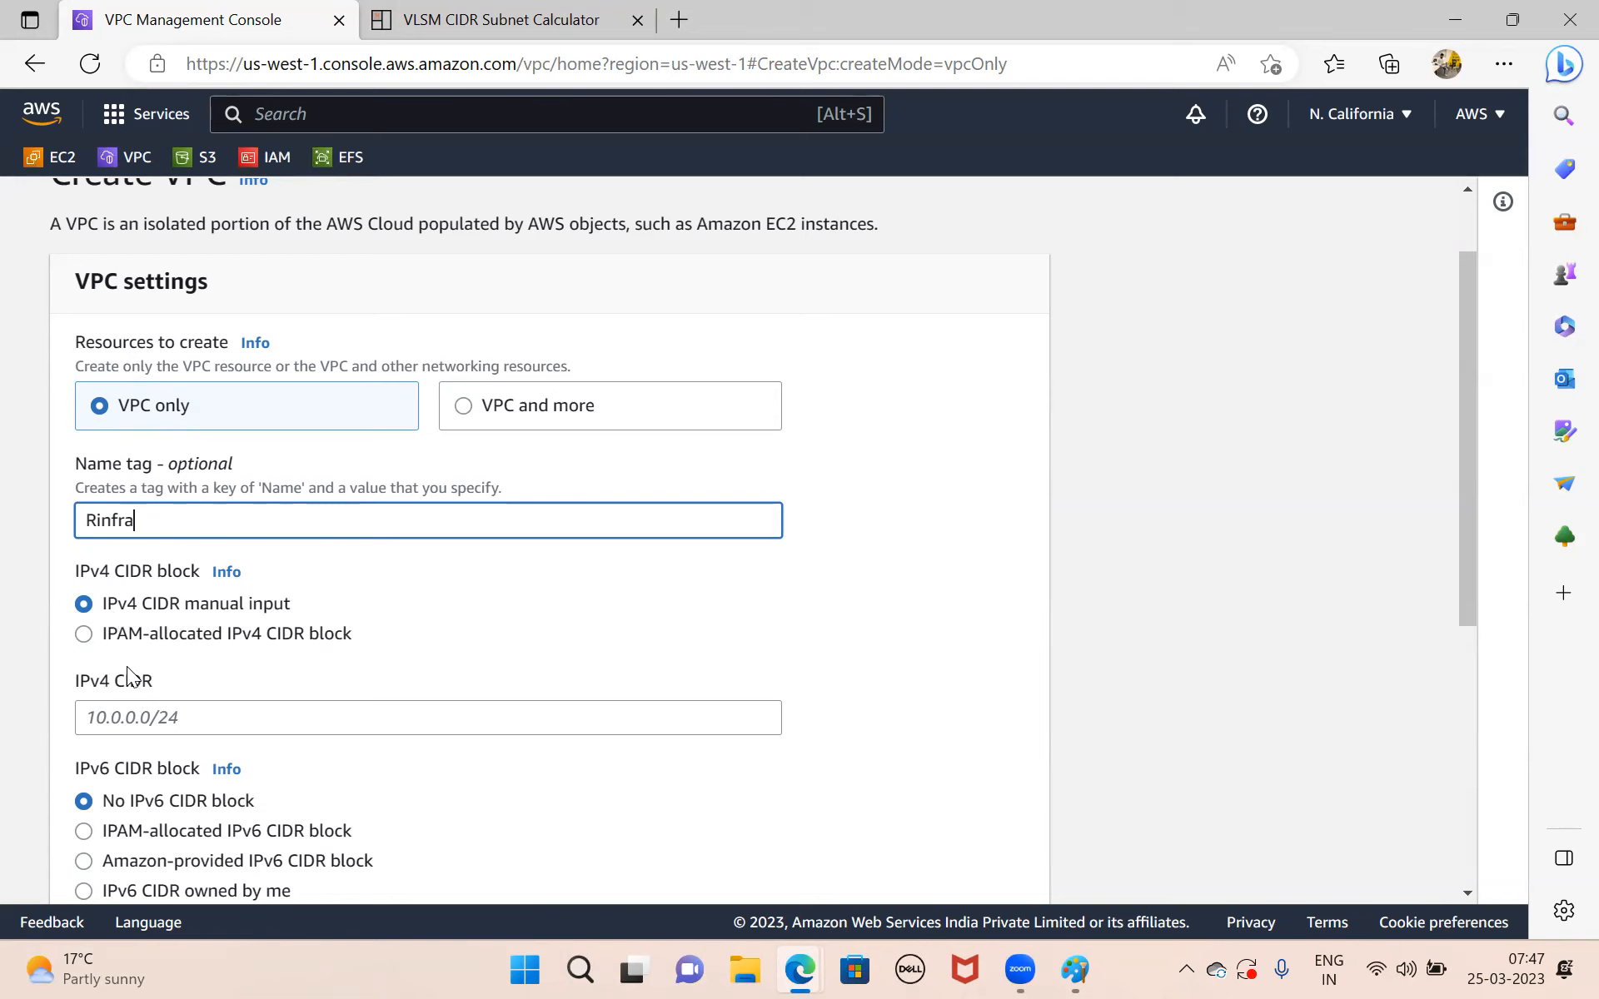
Set the new VPC's IPv4 CIDR to 10.0.0.0/16 and show the available tenancy options.
left_click(224, 717)
type("10.0.0.0/16")
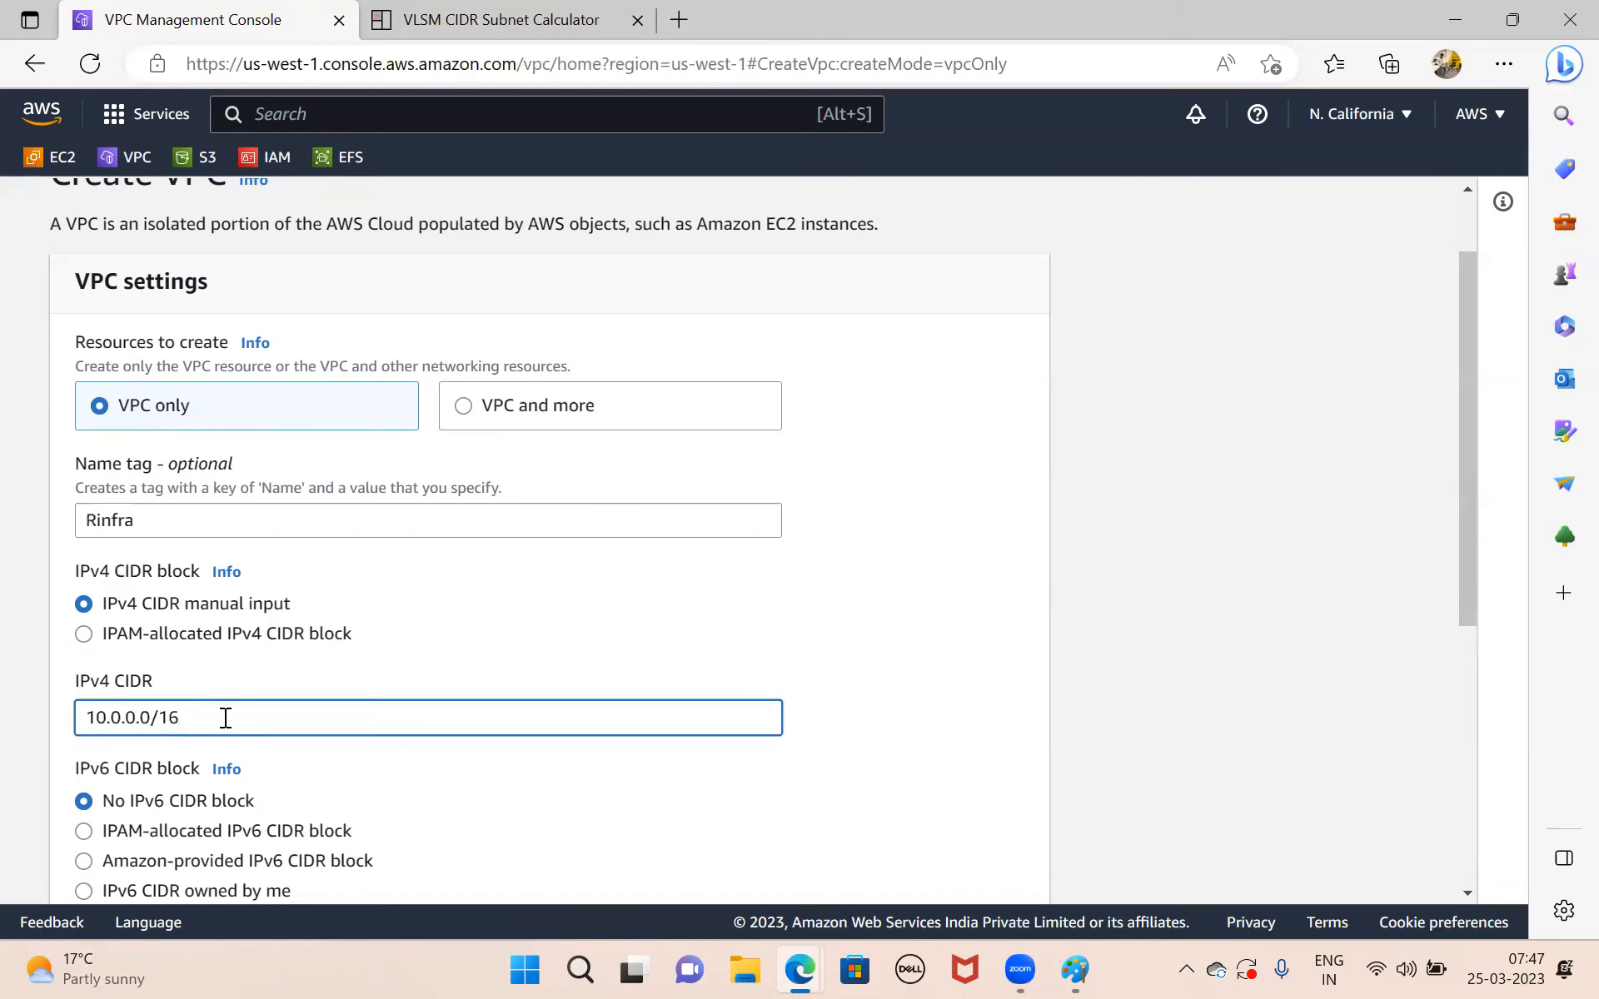
scroll(225, 717, "down", 2)
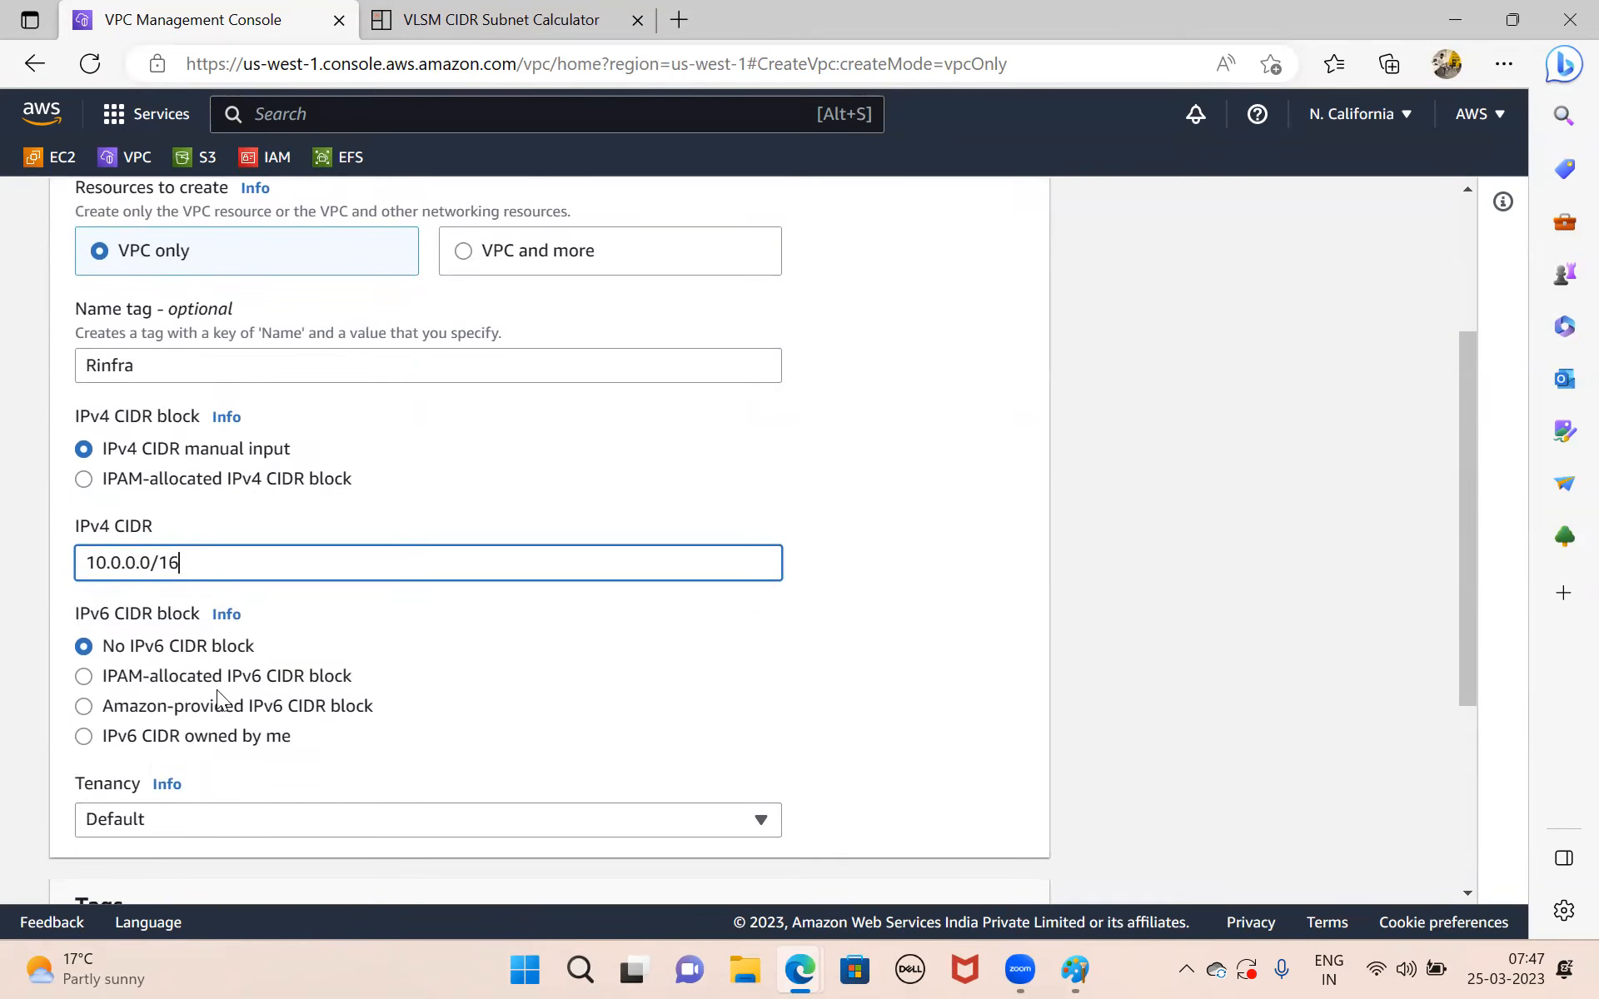
scroll(446, 683, "down", 3)
left_click(539, 616)
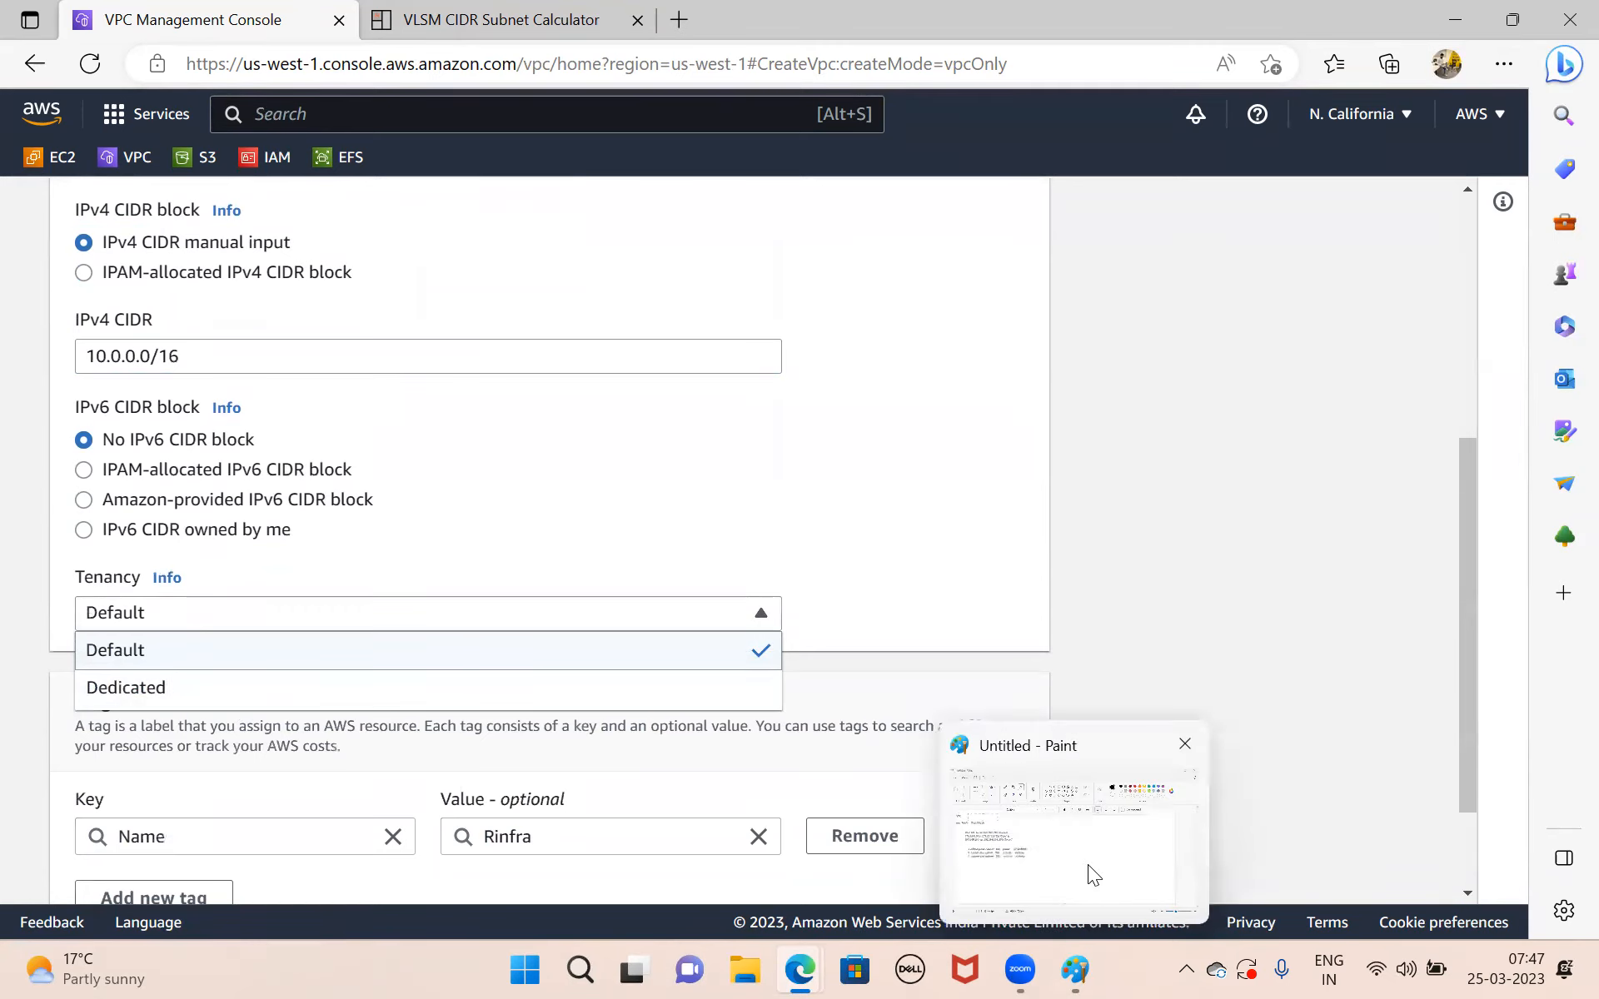
Switch to Paint and draw a rectangle about 849 × 558 px on the empty canvas area beside the notes.
left_click(1087, 868)
left_click(704, 125)
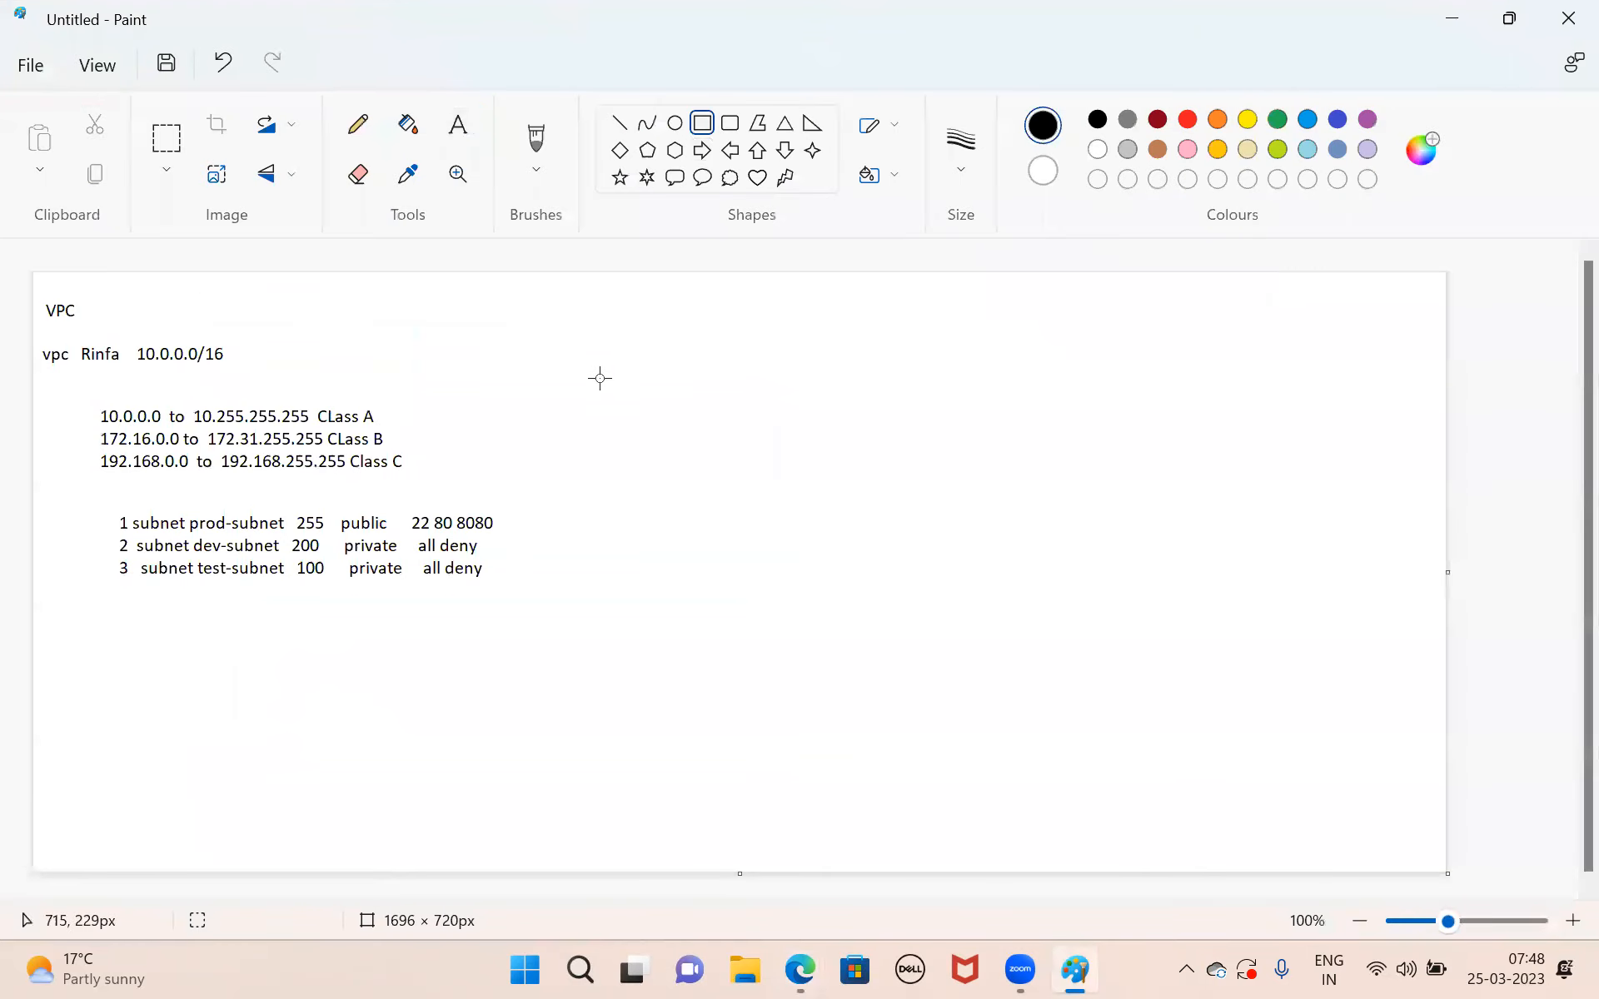
mouse_move(611, 360)
left_mouse_down()
mouse_move(1108, 761)
mouse_move(1317, 823)
left_mouse_up()
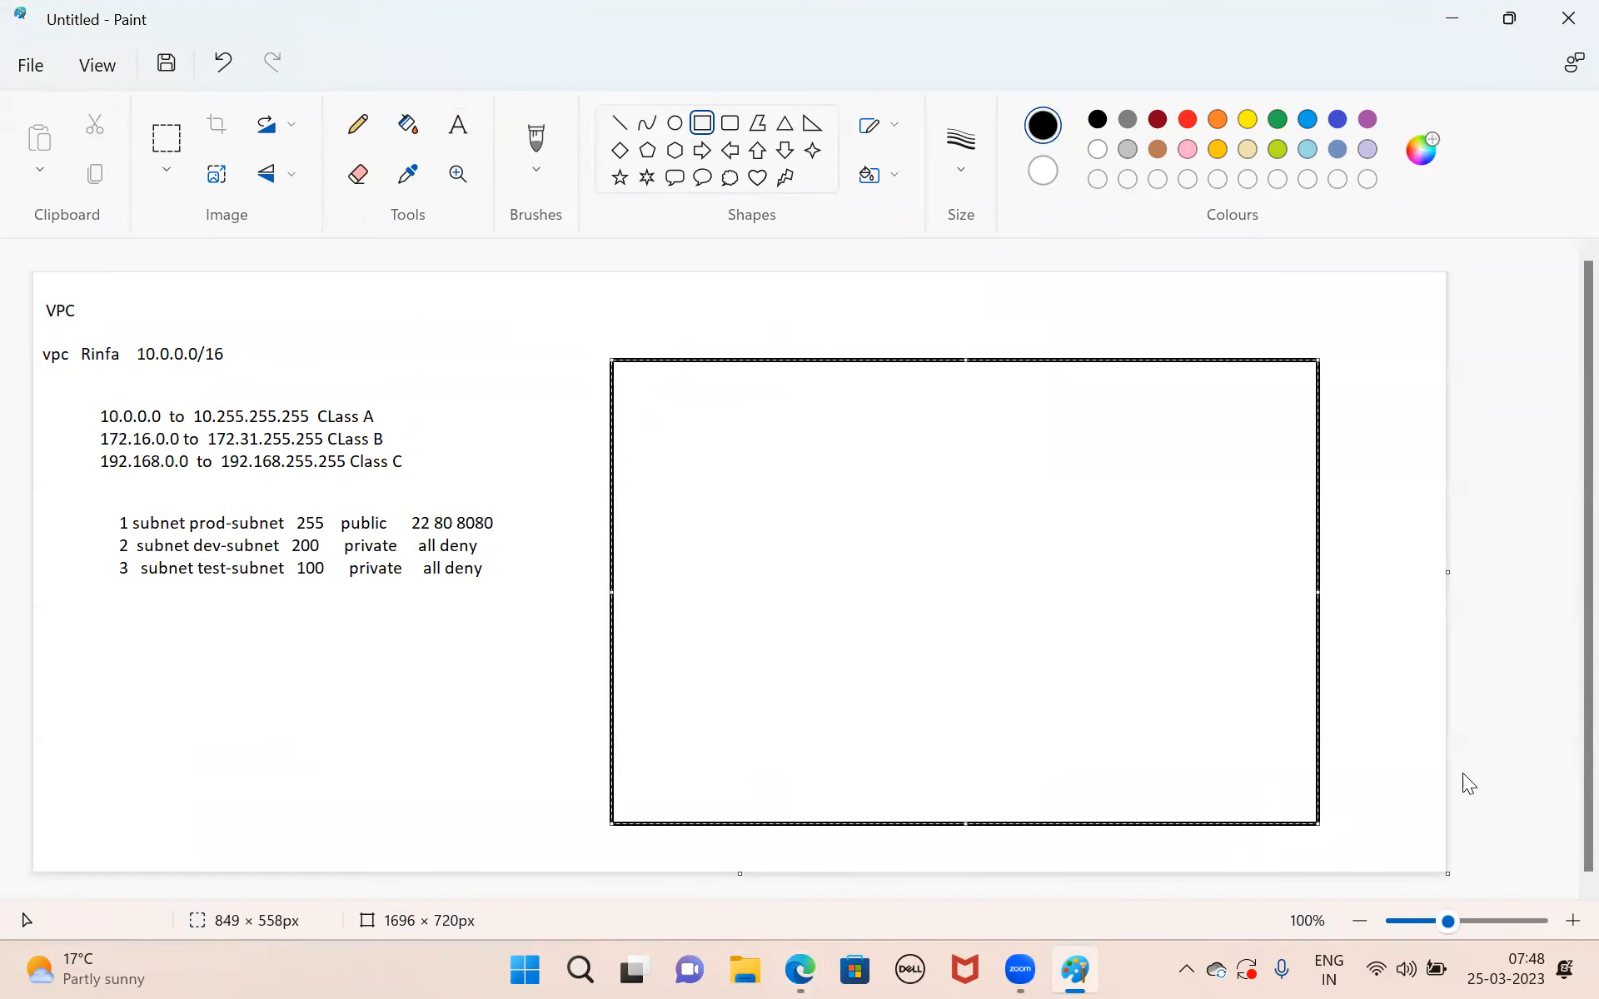
Draw five separate rectangles inside the large one and two small boxes, about 87 × 90 px and 78 × 86 px, within the first.
left_click_drag(648, 462, 839, 627)
left_click_drag(929, 456, 1107, 611)
mouse_move(1148, 453)
left_mouse_down()
mouse_move(1241, 532)
mouse_move(1280, 640)
left_mouse_up()
mouse_move(661, 669)
left_mouse_down()
mouse_move(842, 816)
mouse_move(851, 782)
left_mouse_up()
left_click_drag(896, 667, 1082, 799)
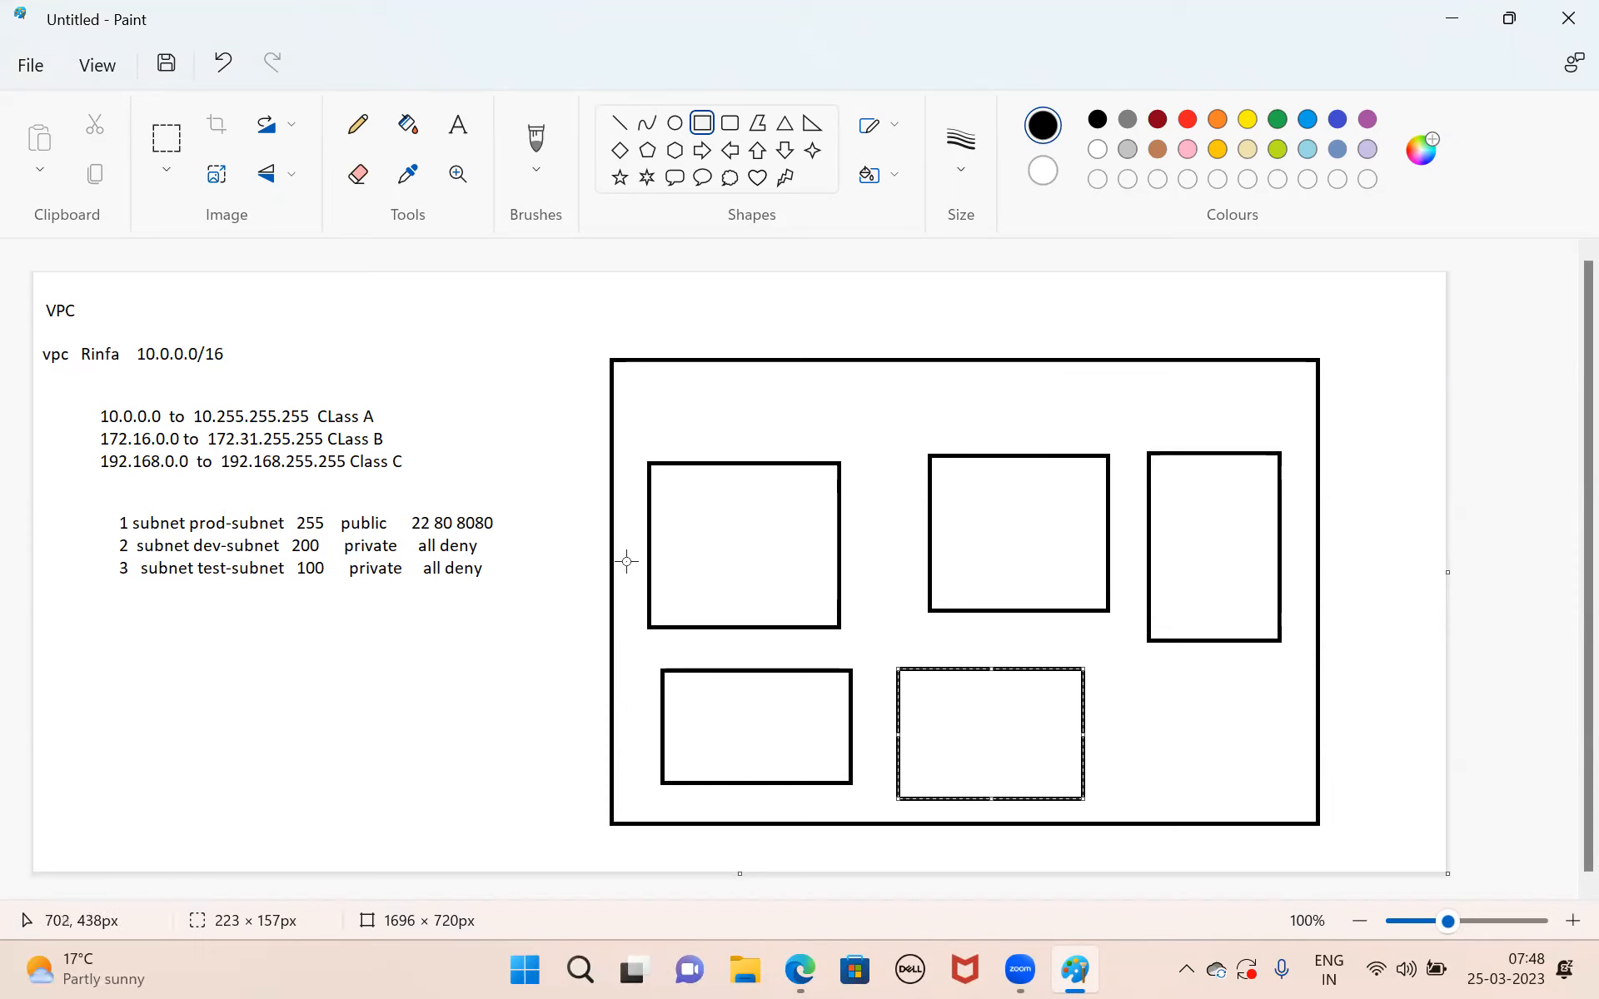
left_click_drag(658, 474, 731, 549)
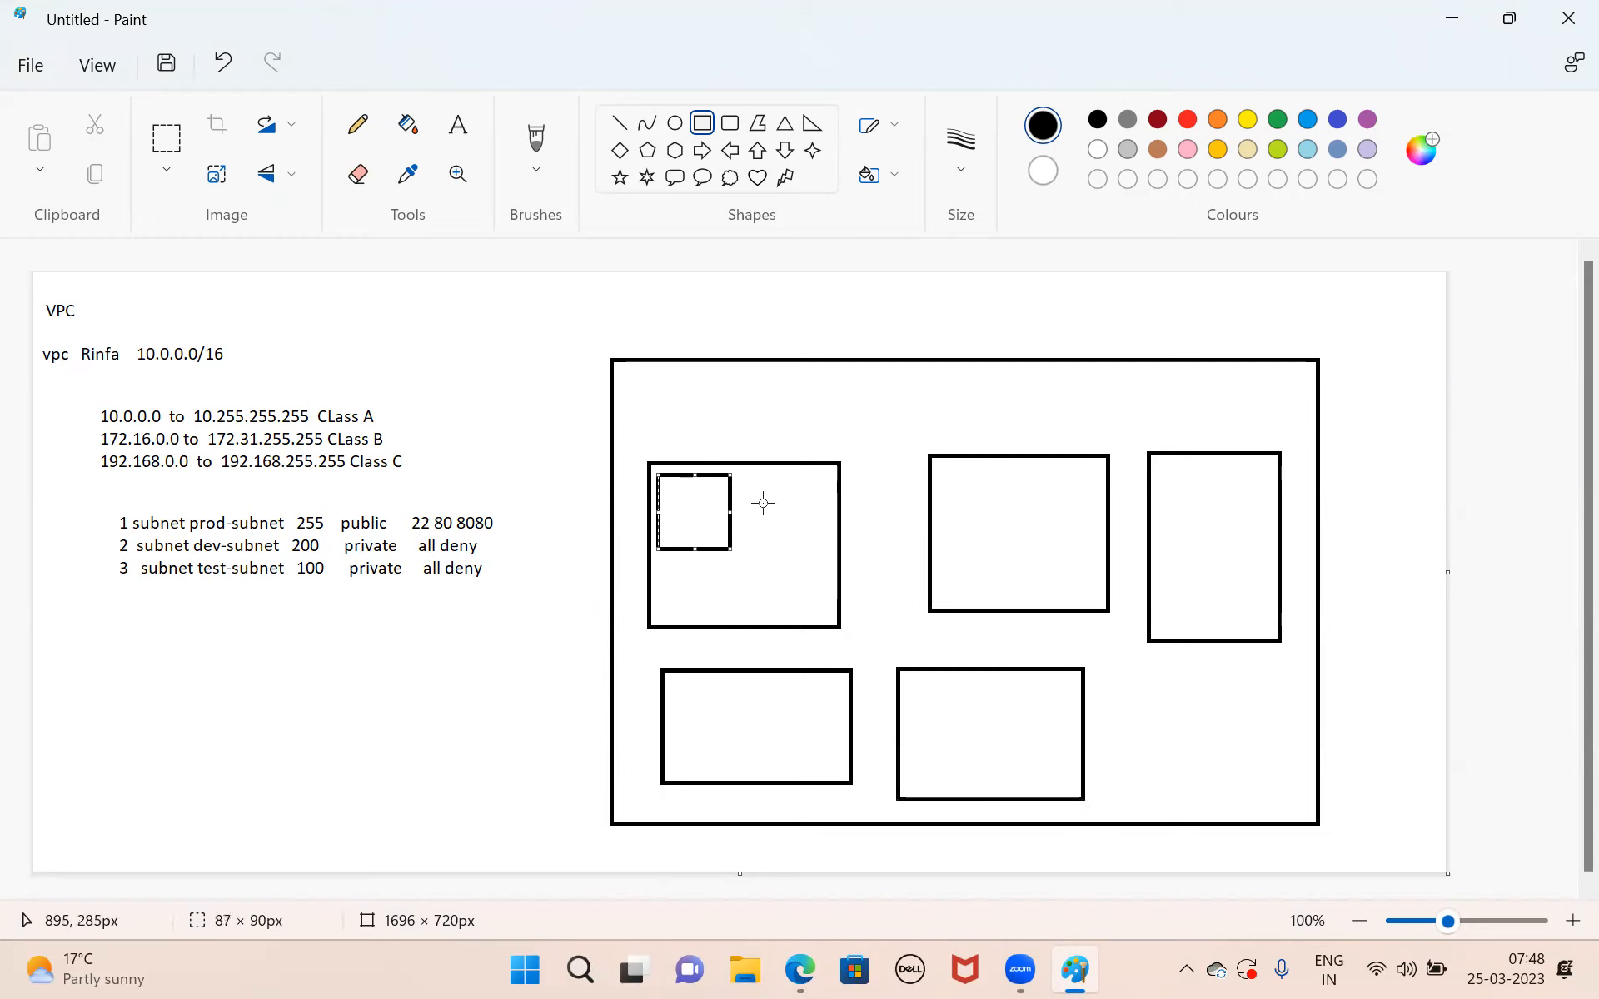
left_click_drag(749, 476, 814, 547)
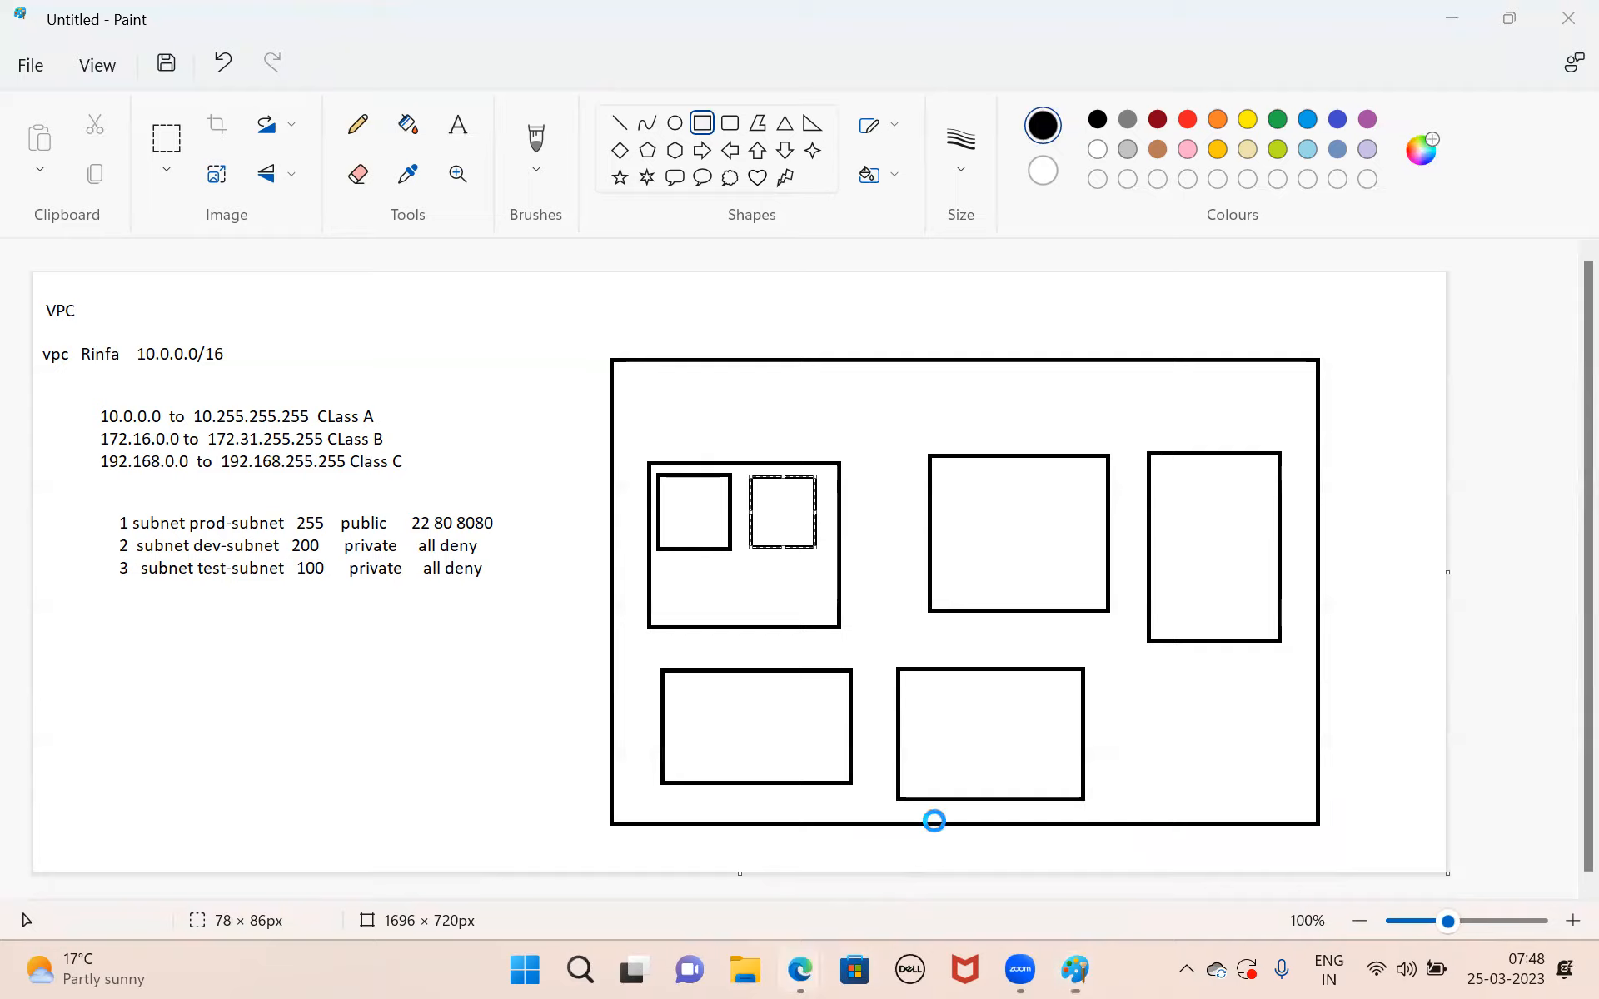
Return to the VPC form in Microsoft Edge, review the settings and create the Rinfra VPC with default tenancy.
key("alt+Tab")
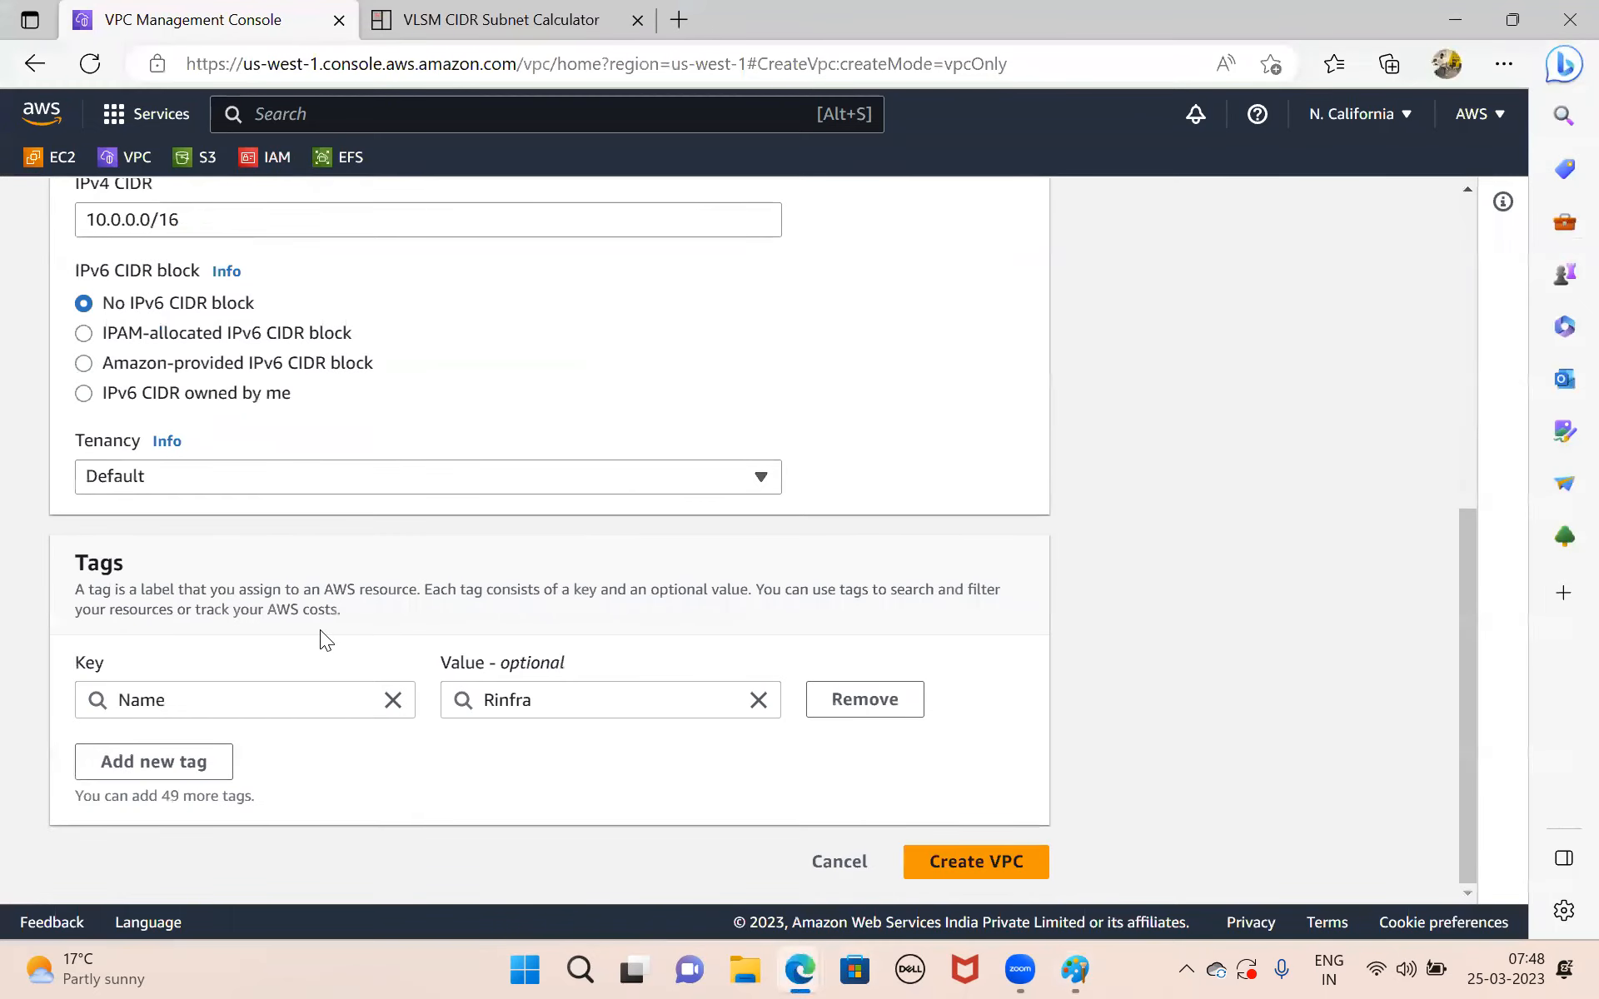
scroll(320, 630, "up", 7)
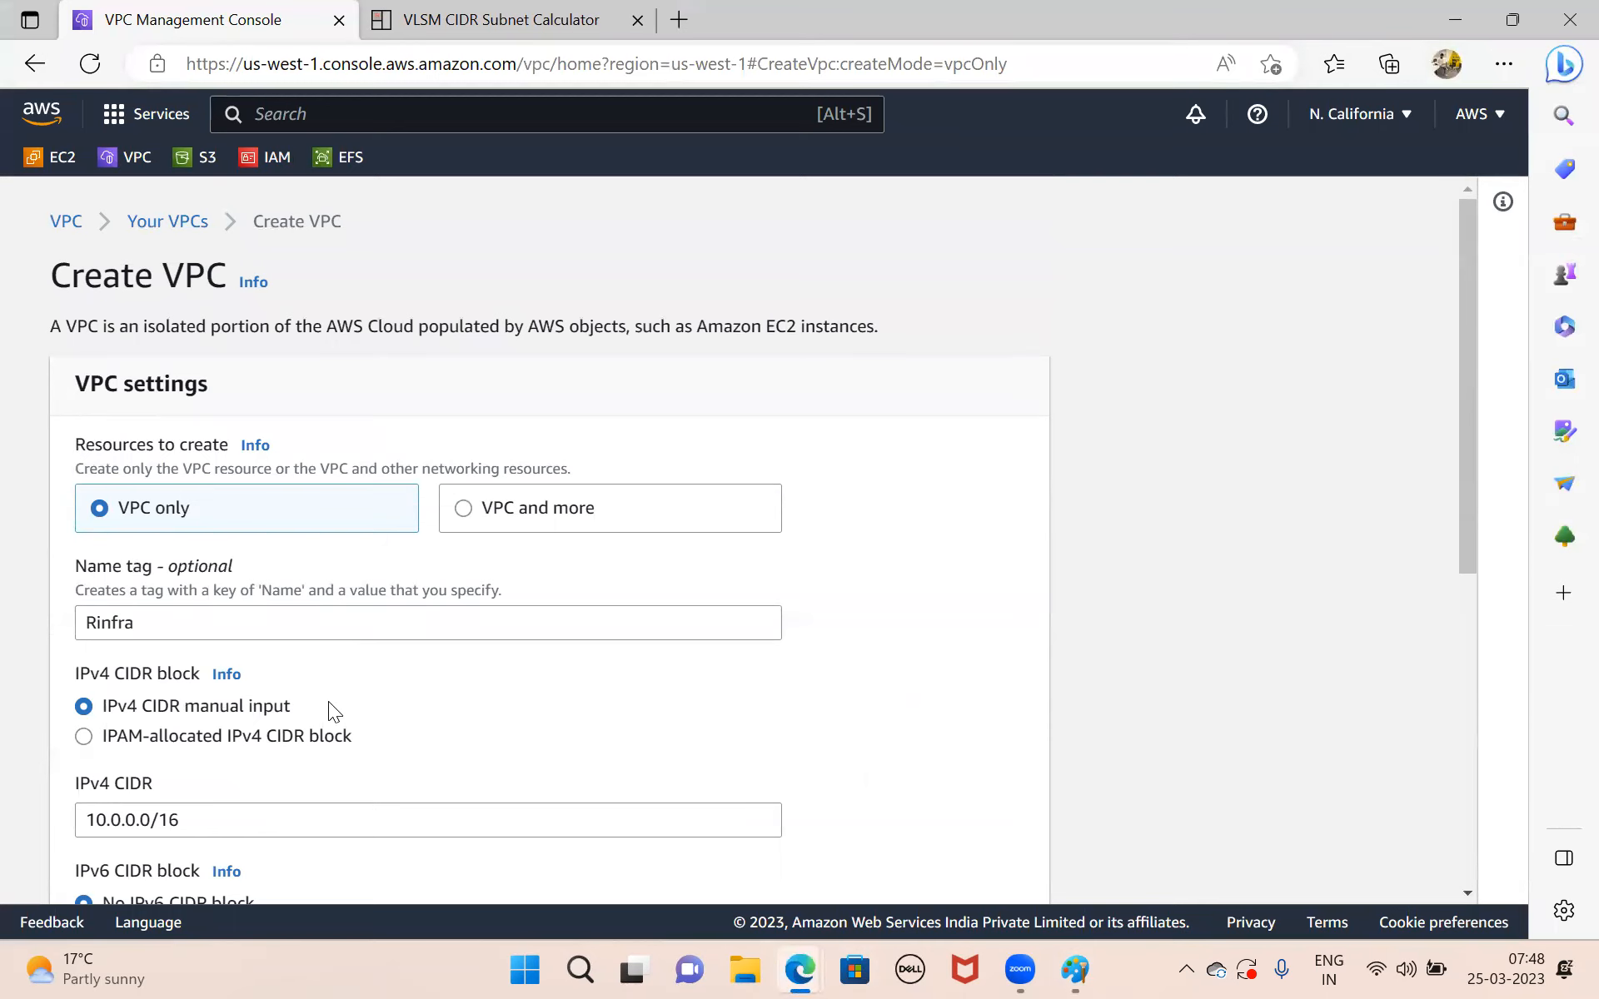
scroll(328, 705, "down", 7)
left_click(951, 872)
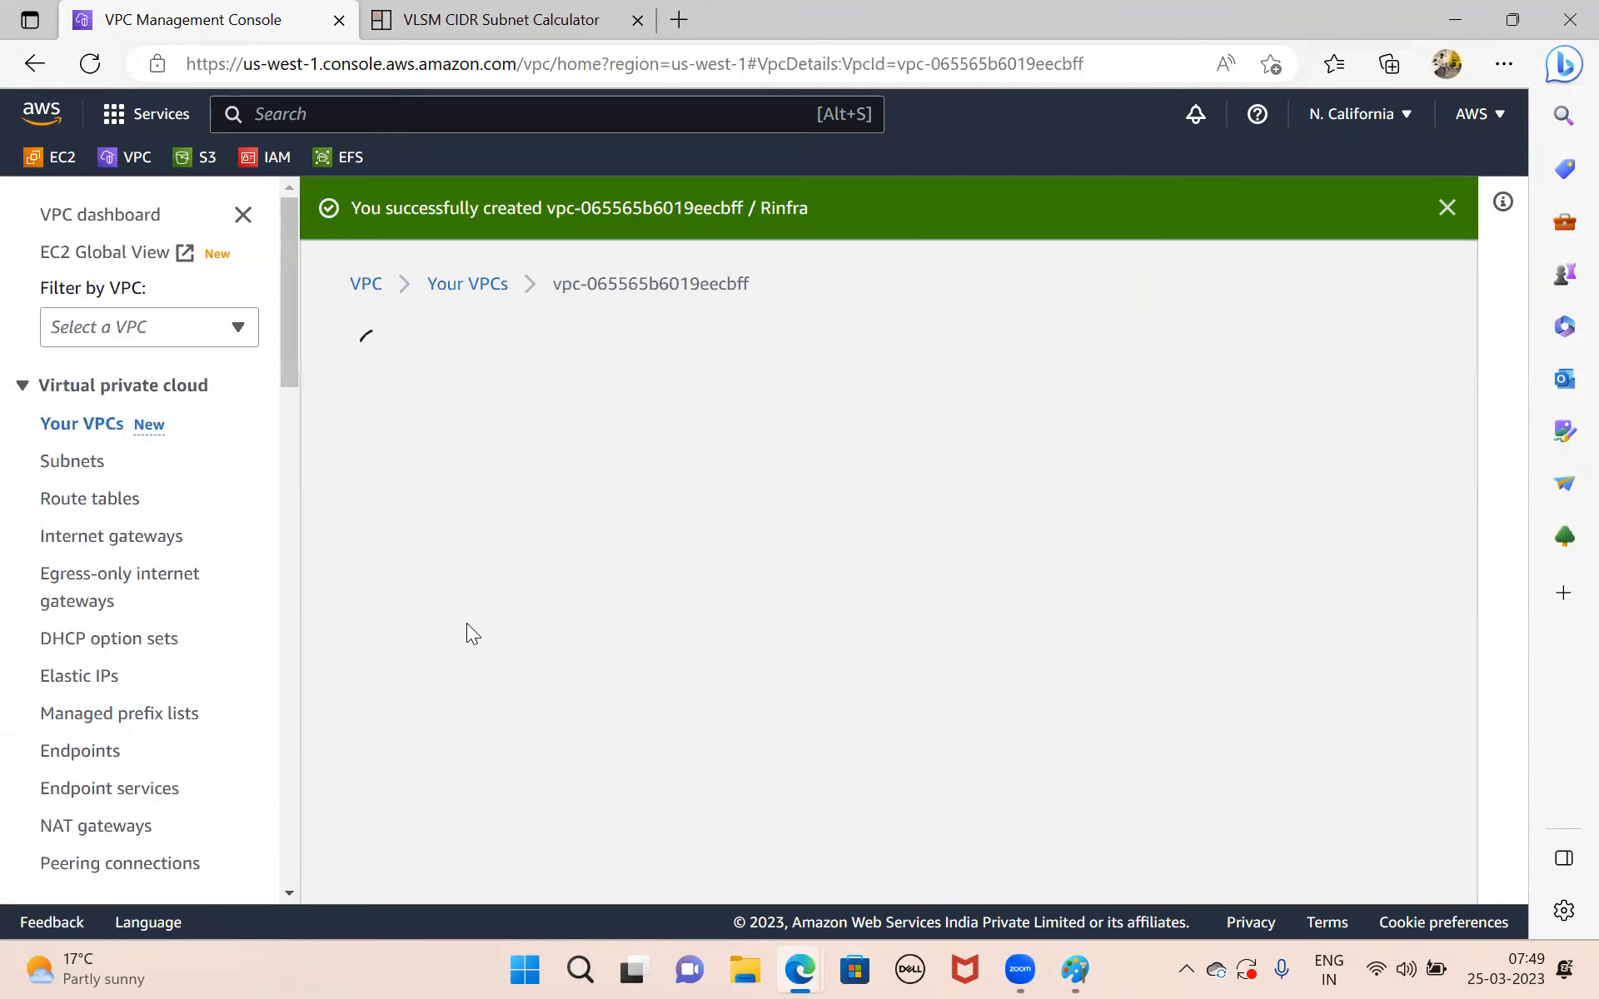
scroll(781, 517, "down", 2)
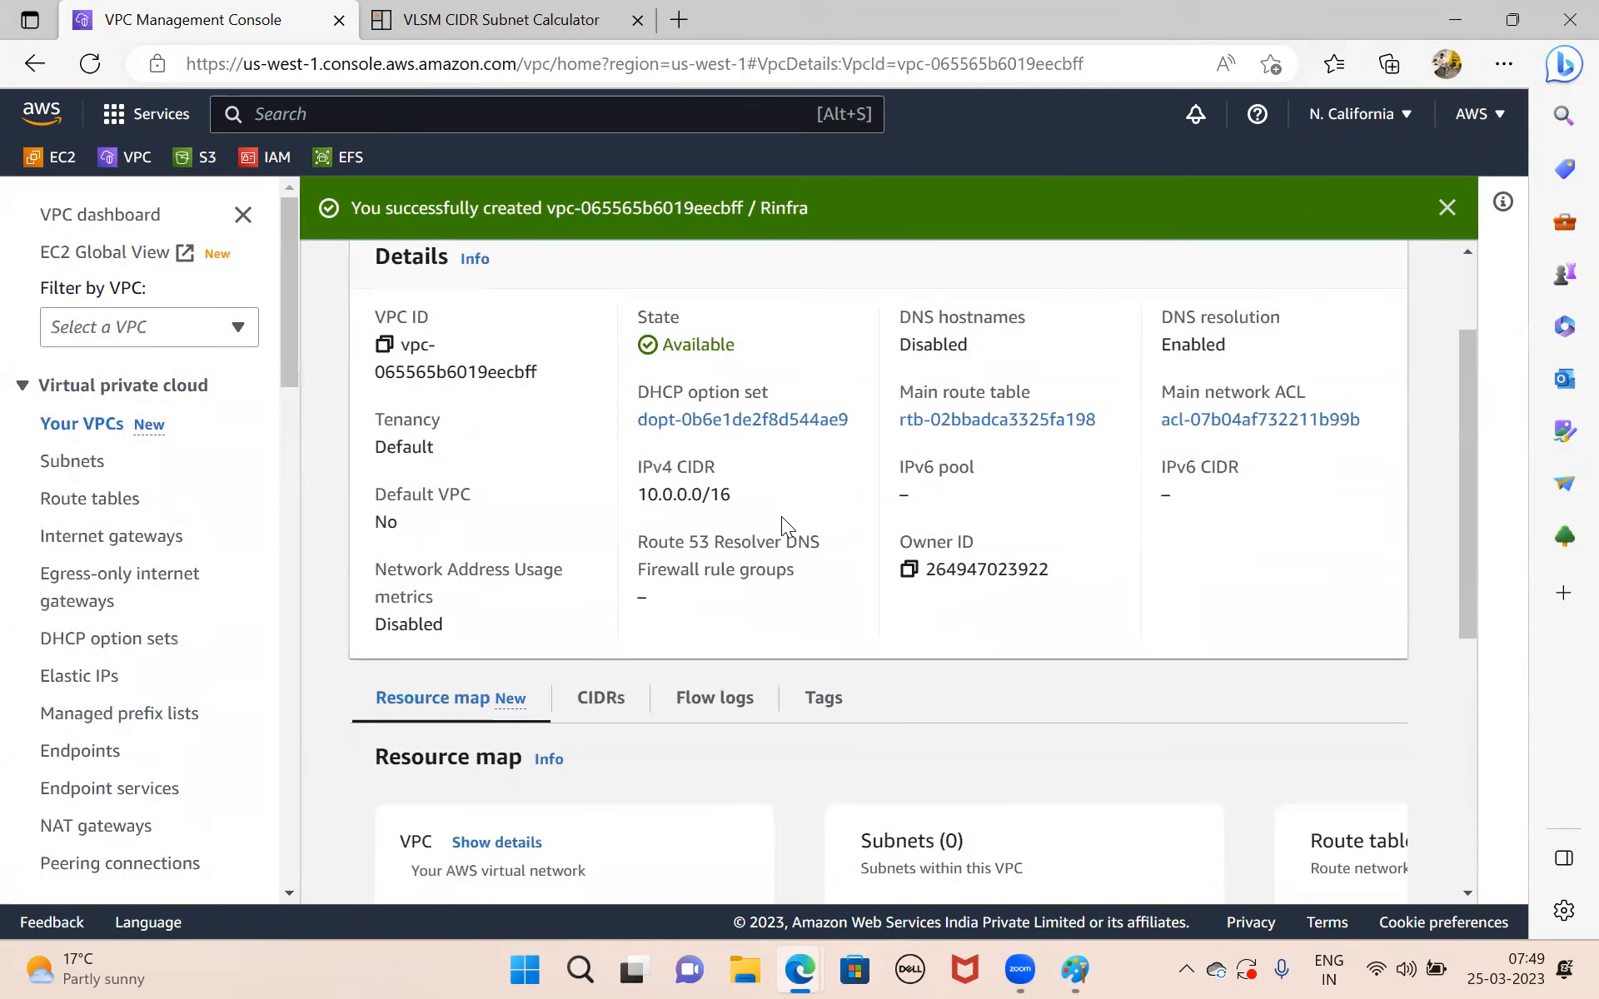
Switch to Paint and undo all the drawn rectangles and the VPC, address class and subnet notes.
left_click(1075, 970)
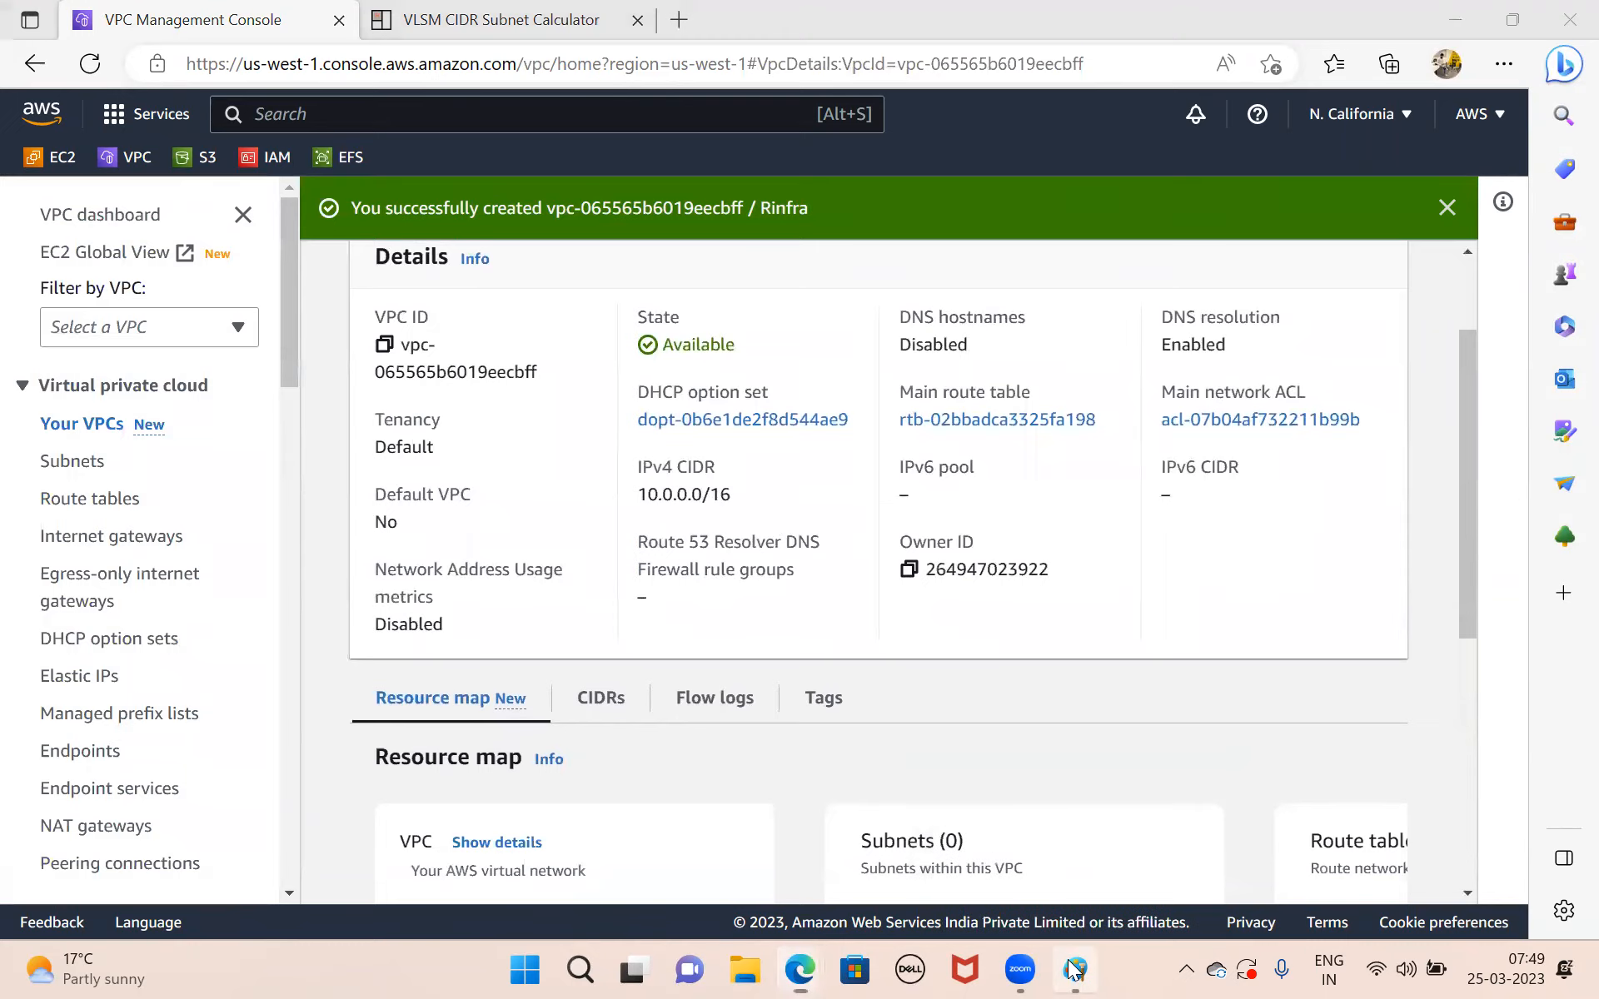
key("ctrl+z")
key("ctrl+z")
key("ctrl+z")
key("ctrl+z")
key("ctrl+z")
key("ctrl+z")
key("ctrl+z")
key("ctrl+z")
key("ctrl+z")
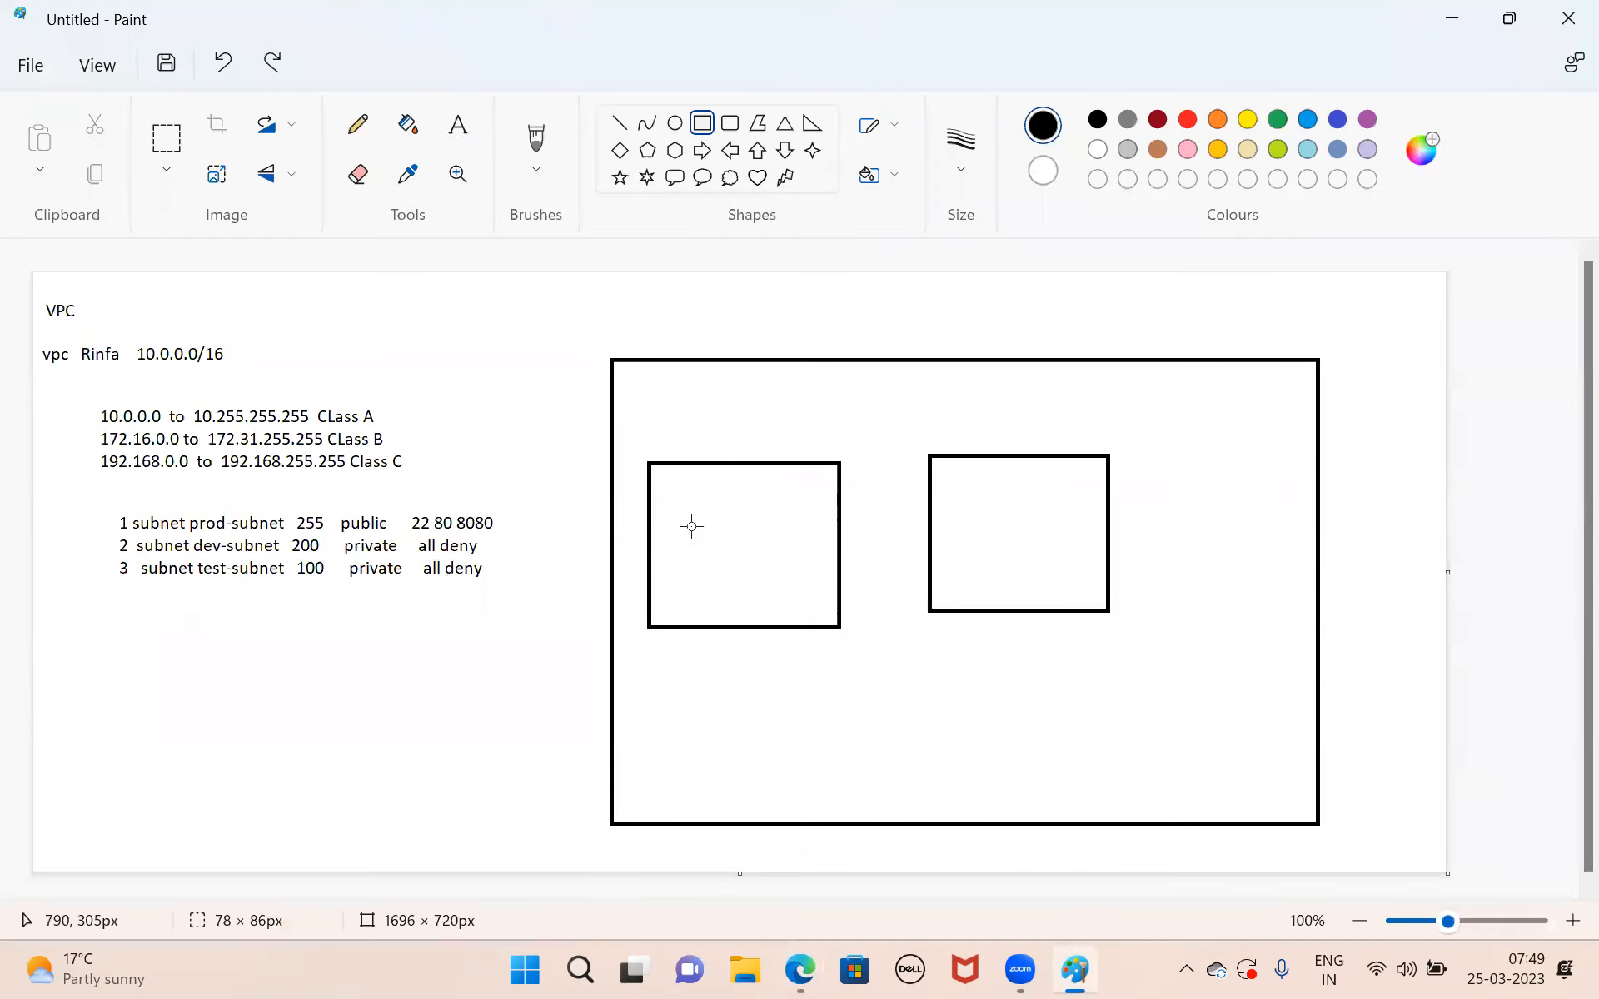
key("ctrl+z")
key("ctrl+z")
key("ctrl+z")
key("ctrl+z")
key("ctrl+z")
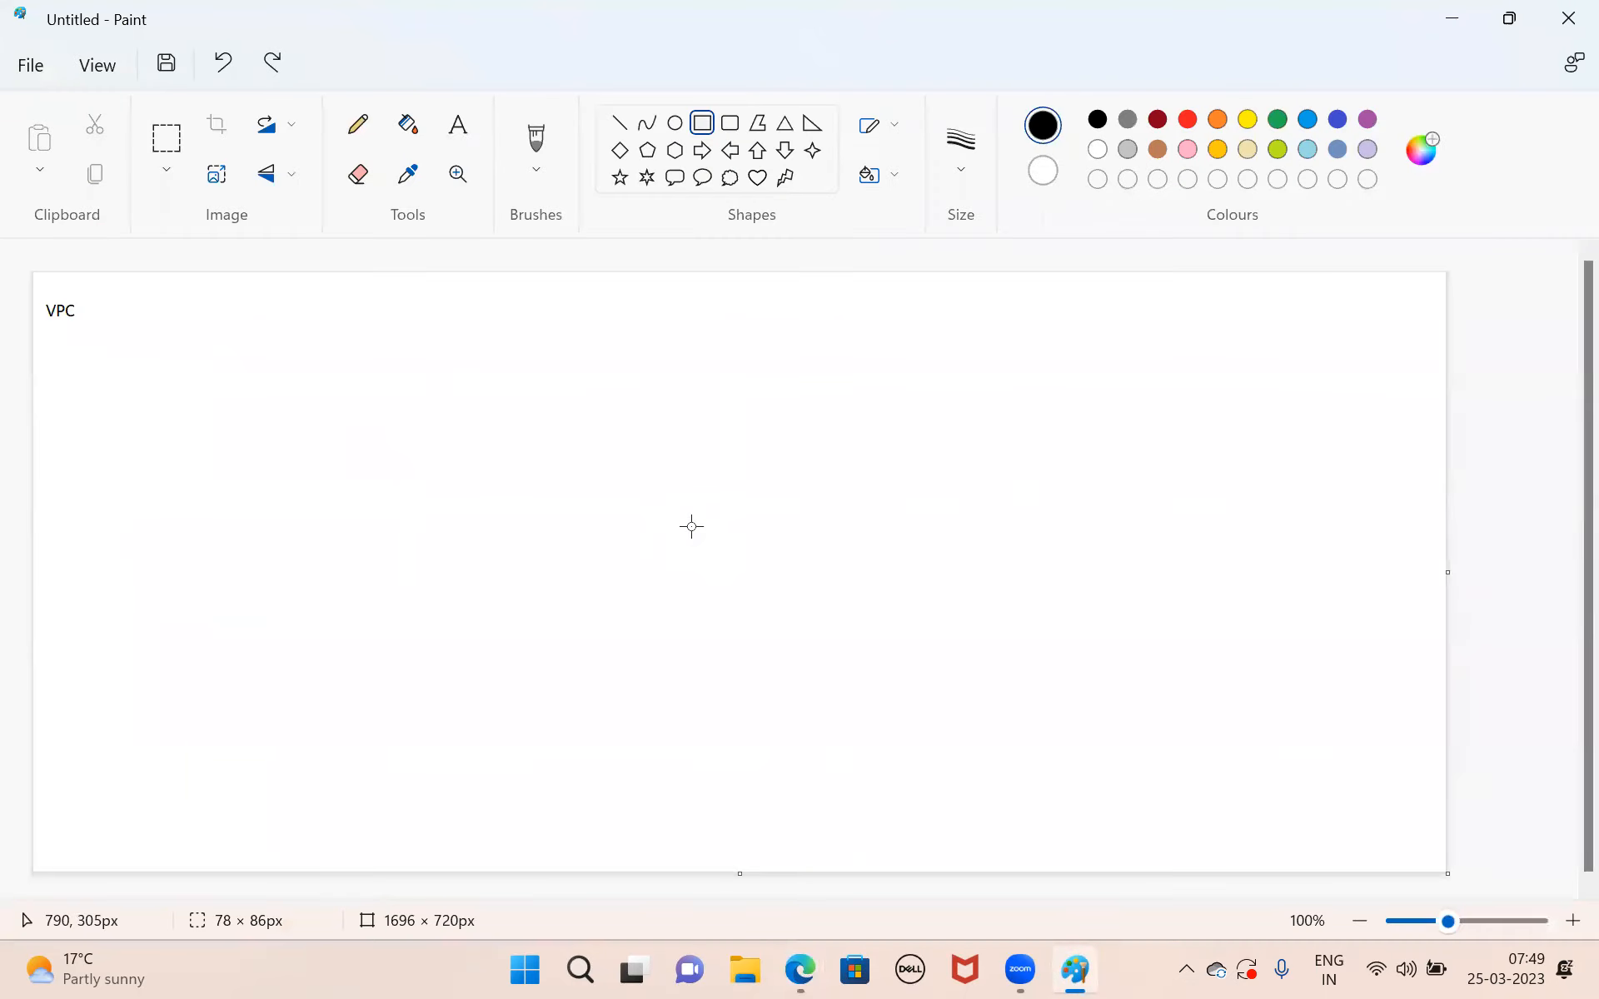
Draw one large rectangle in the middle of the cleared canvas to represent the VPC.
left_click(708, 137)
left_click_drag(528, 348, 986, 768)
left_click(1242, 598)
Add the text label "VPC 10.0.0.0/16" just above the rectangle's upper-left corner.
left_click(458, 126)
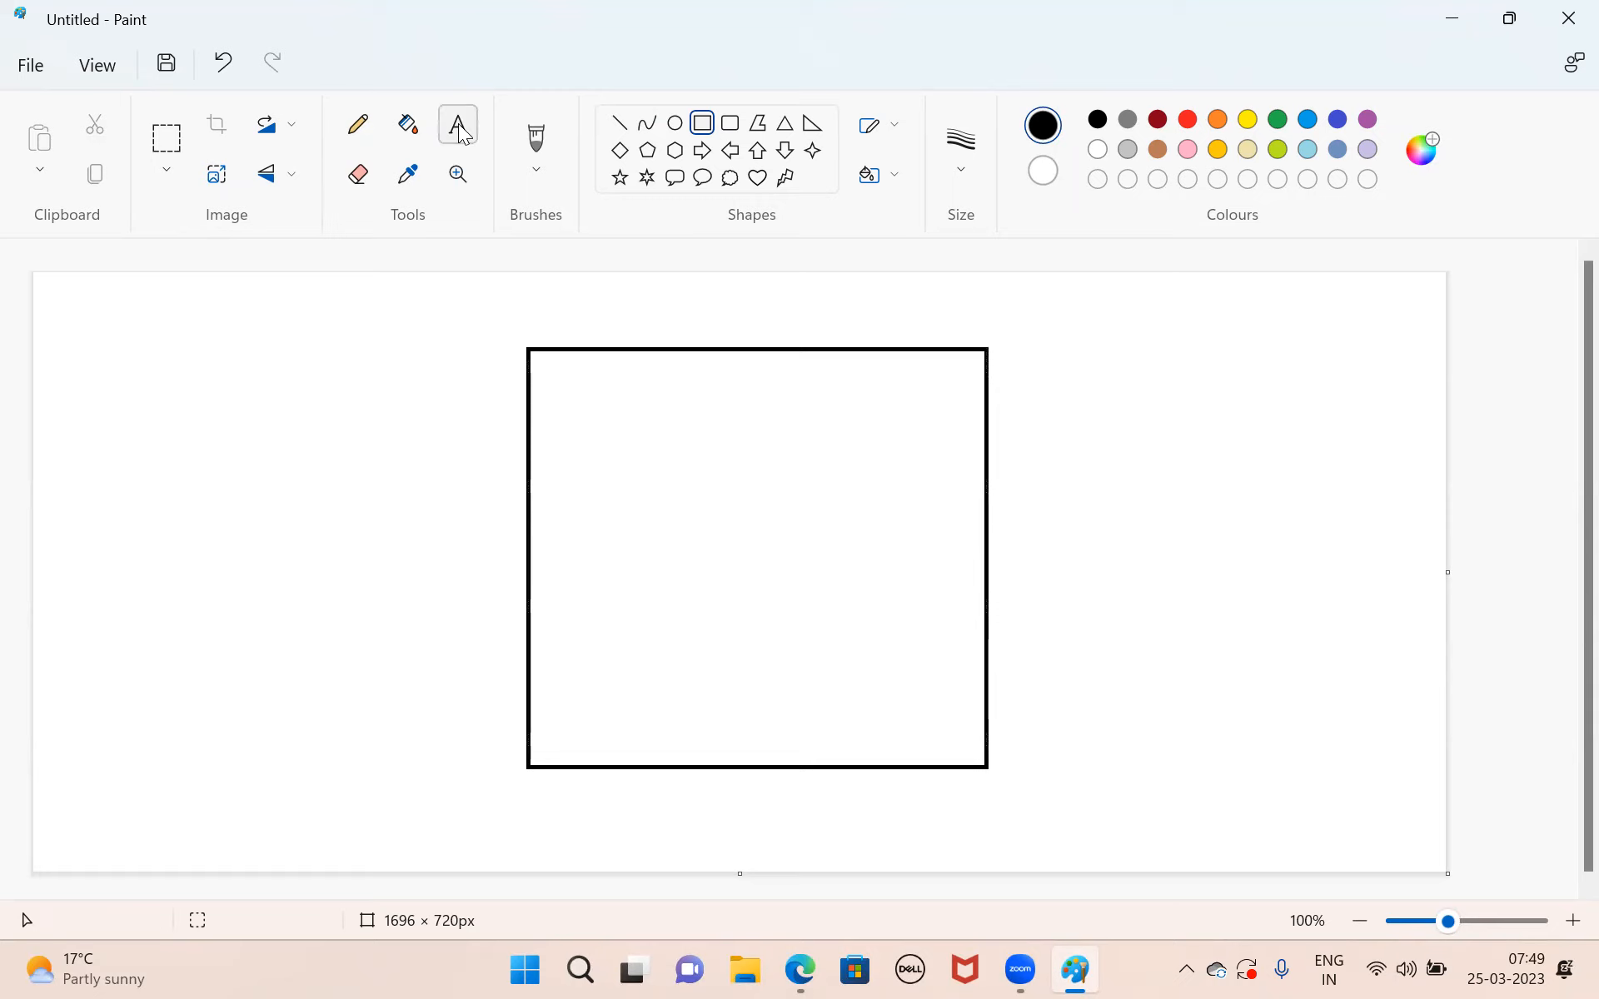
left_click(402, 316)
left_click_drag(497, 350, 520, 364)
type("VPC  ")
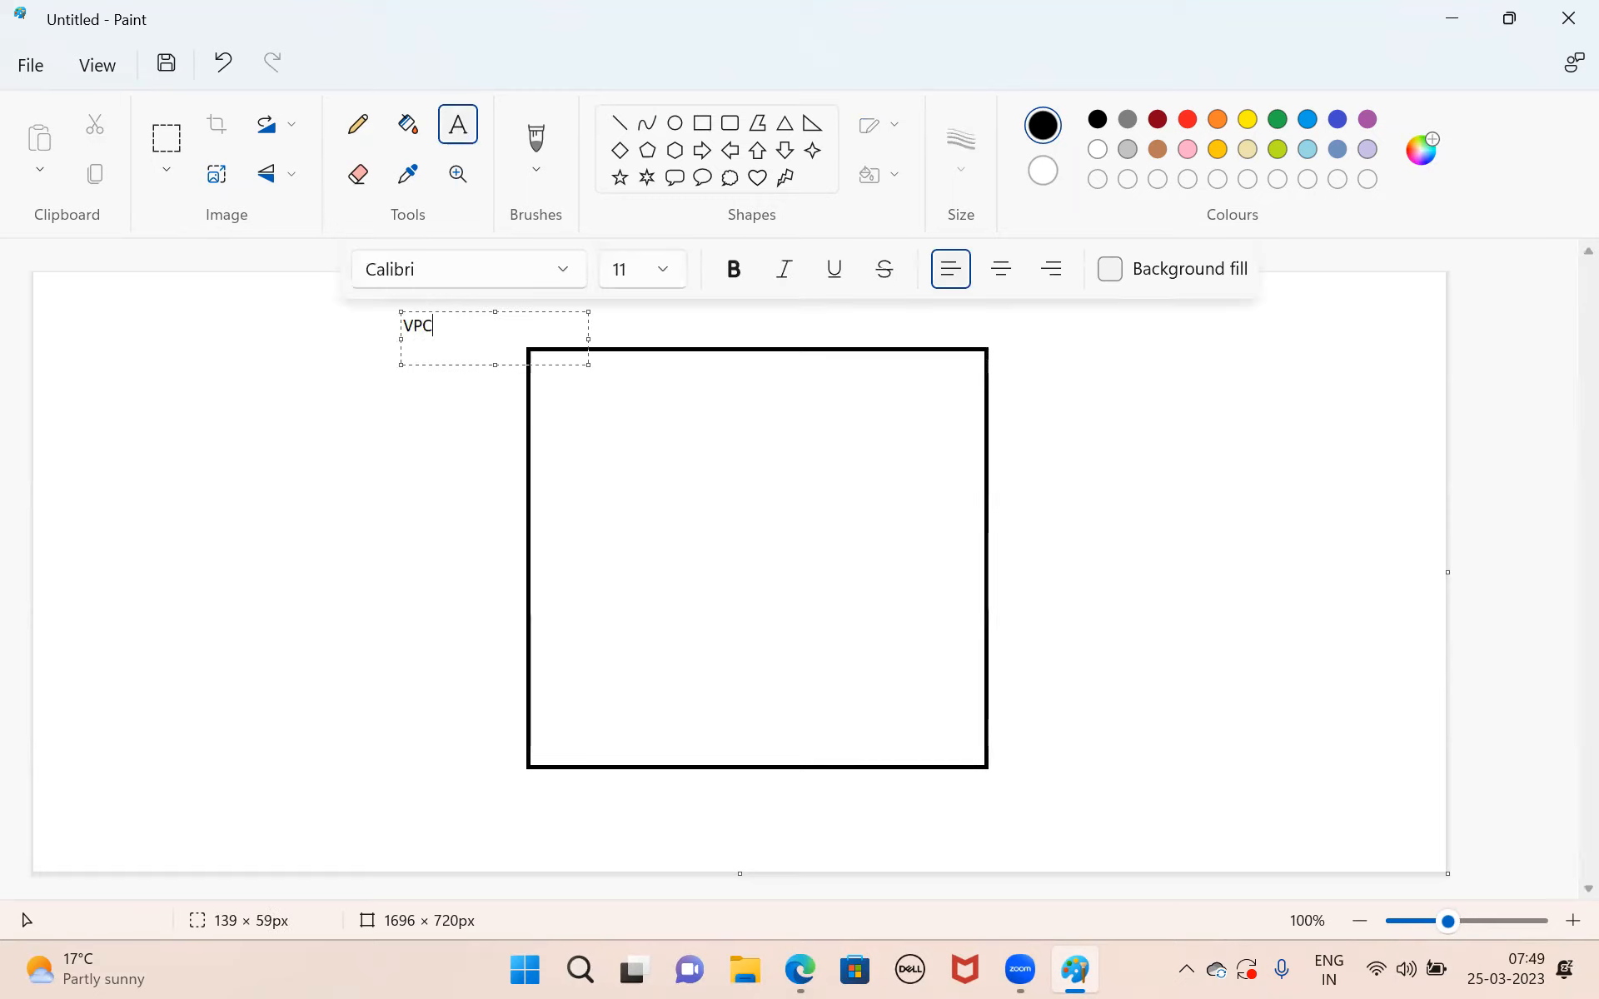
type("10.0.0.0/16")
left_click(1172, 560)
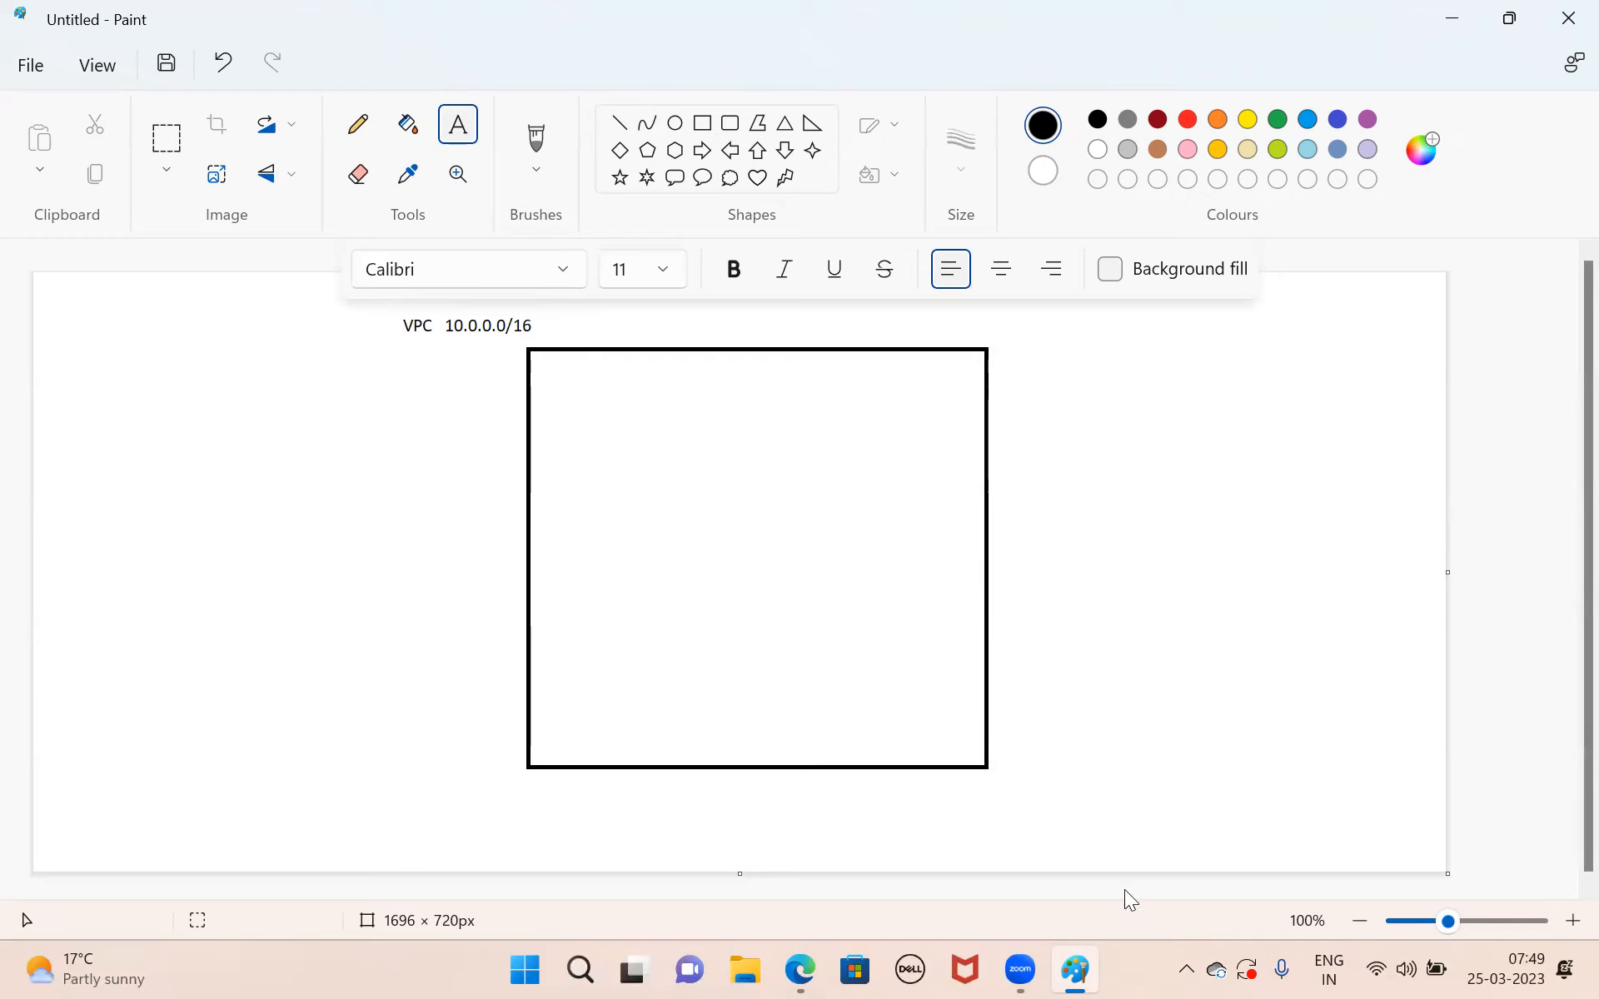
mouse_move(820, 970)
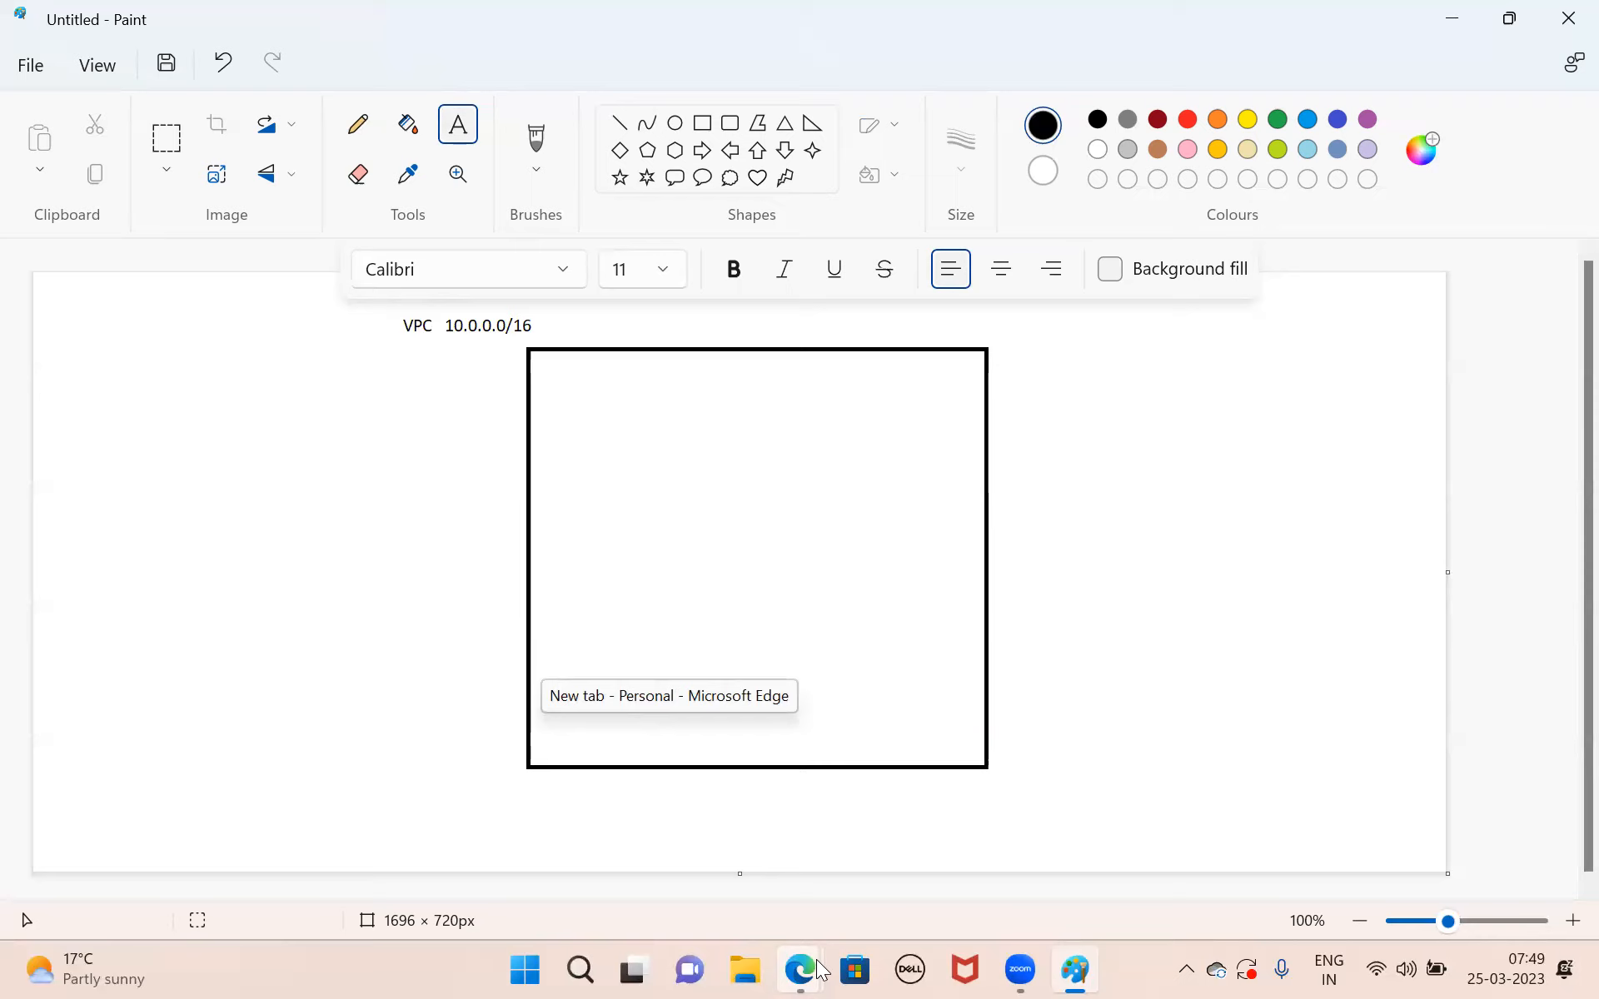
left_click(1153, 662)
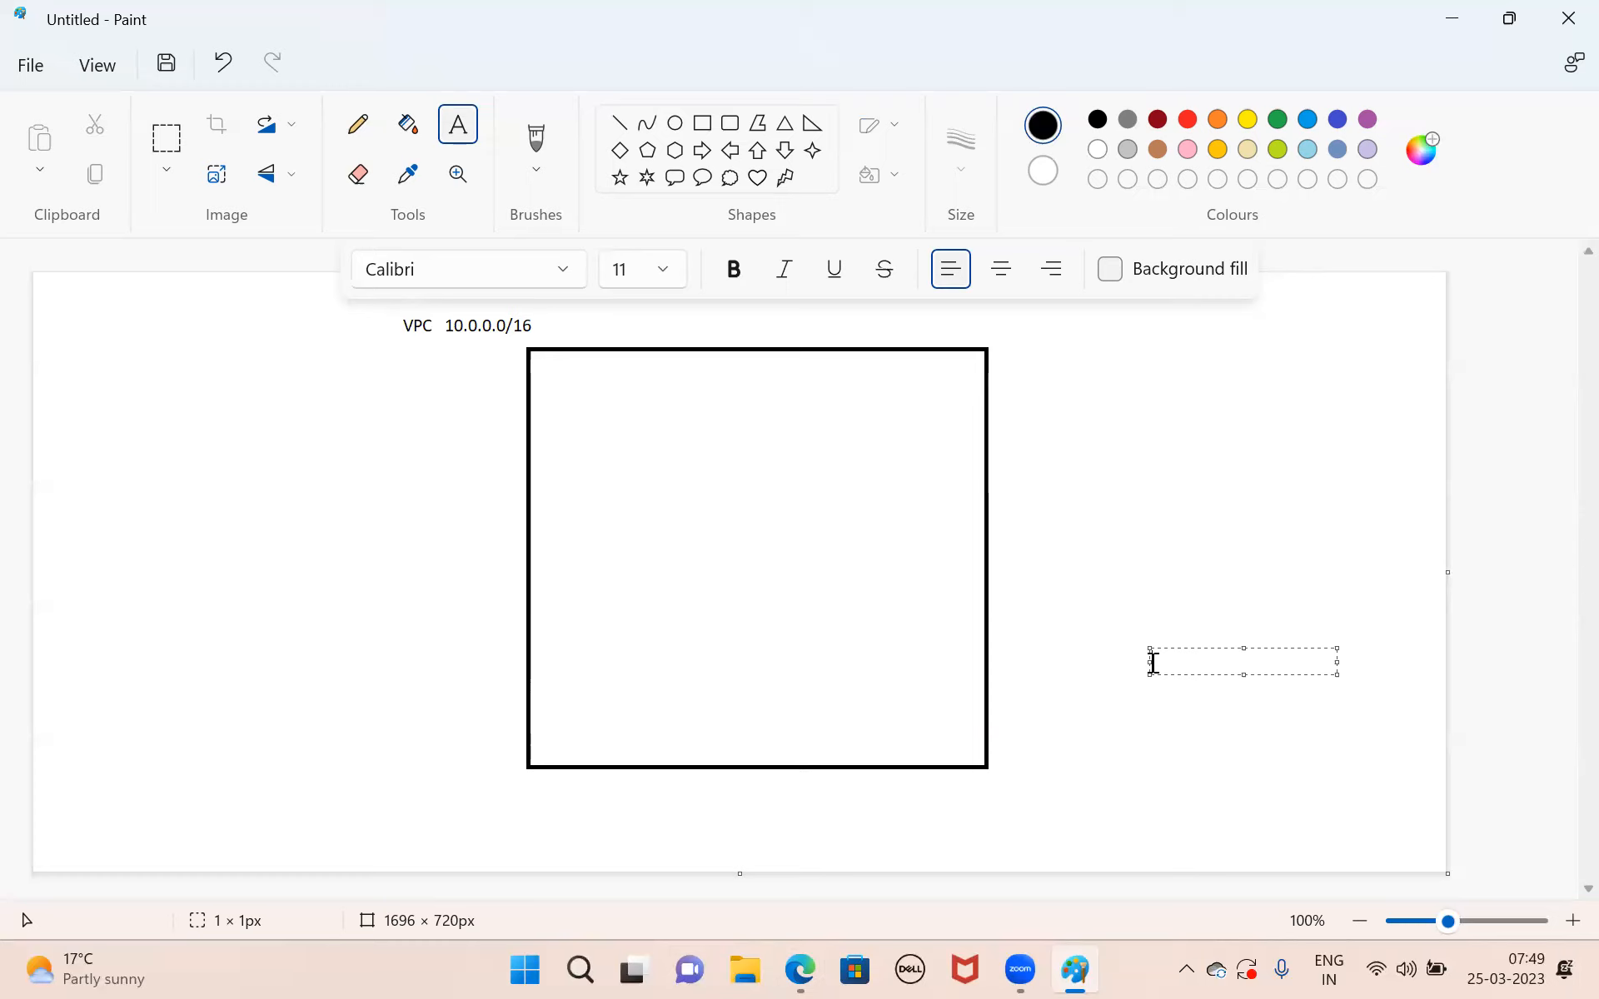
left_click(1146, 494)
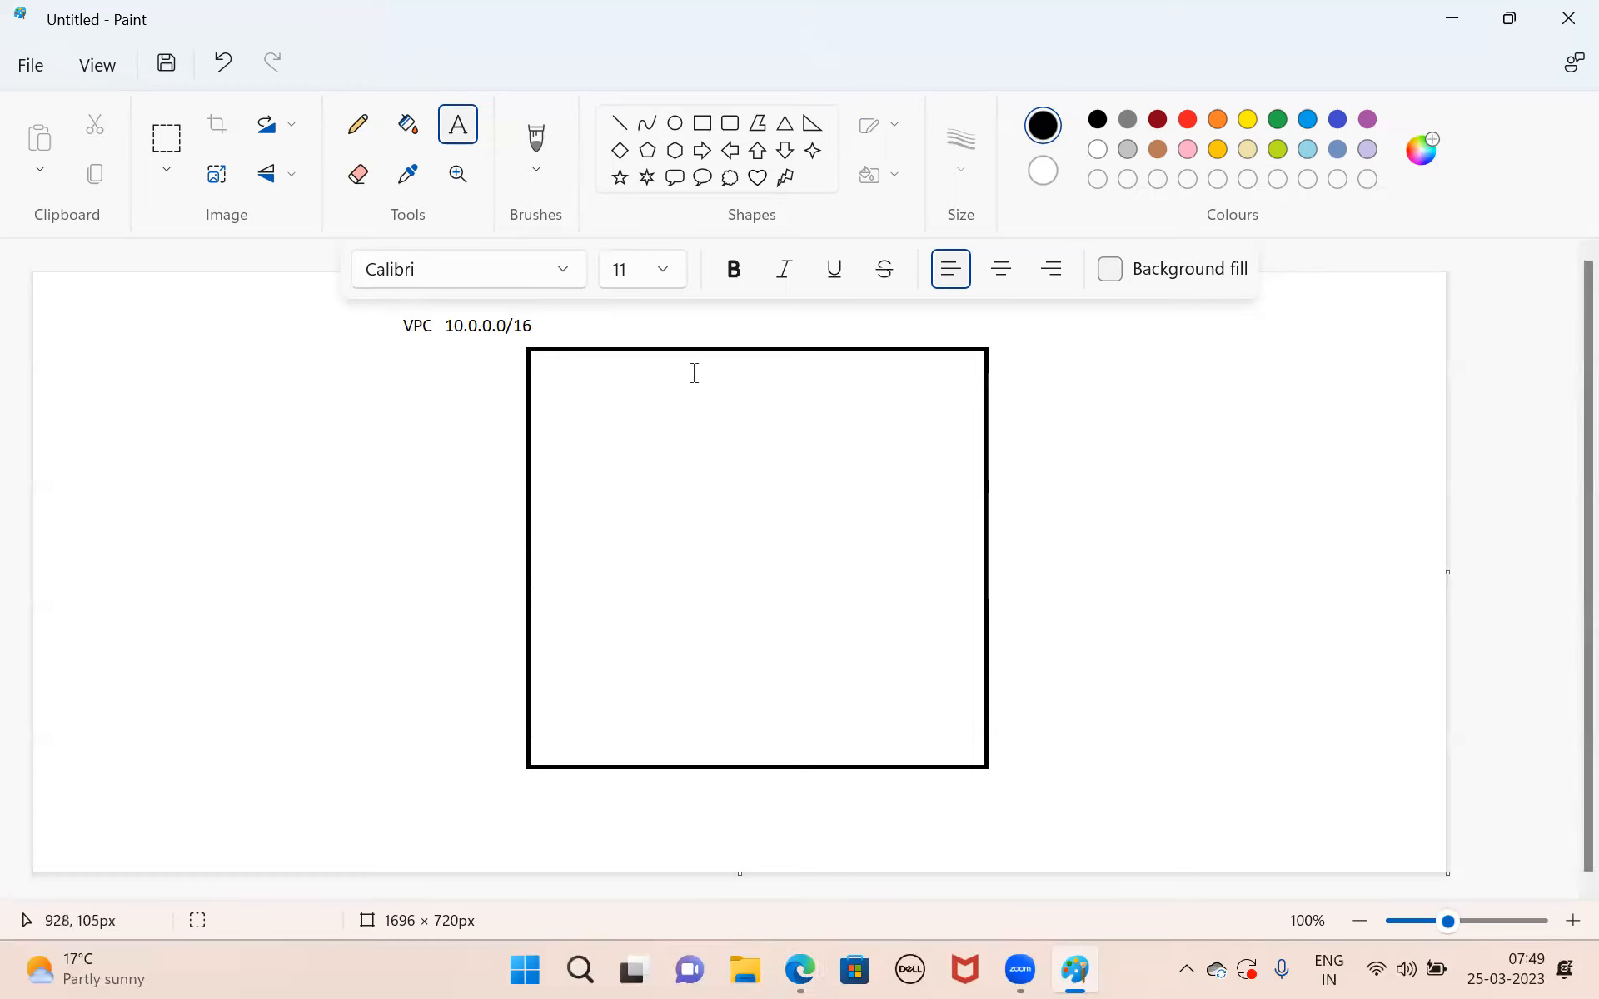
Switch to the VLSM calculator in Microsoft Edge, return to its input form and change the number of subnets to 2.
left_click(1162, 456)
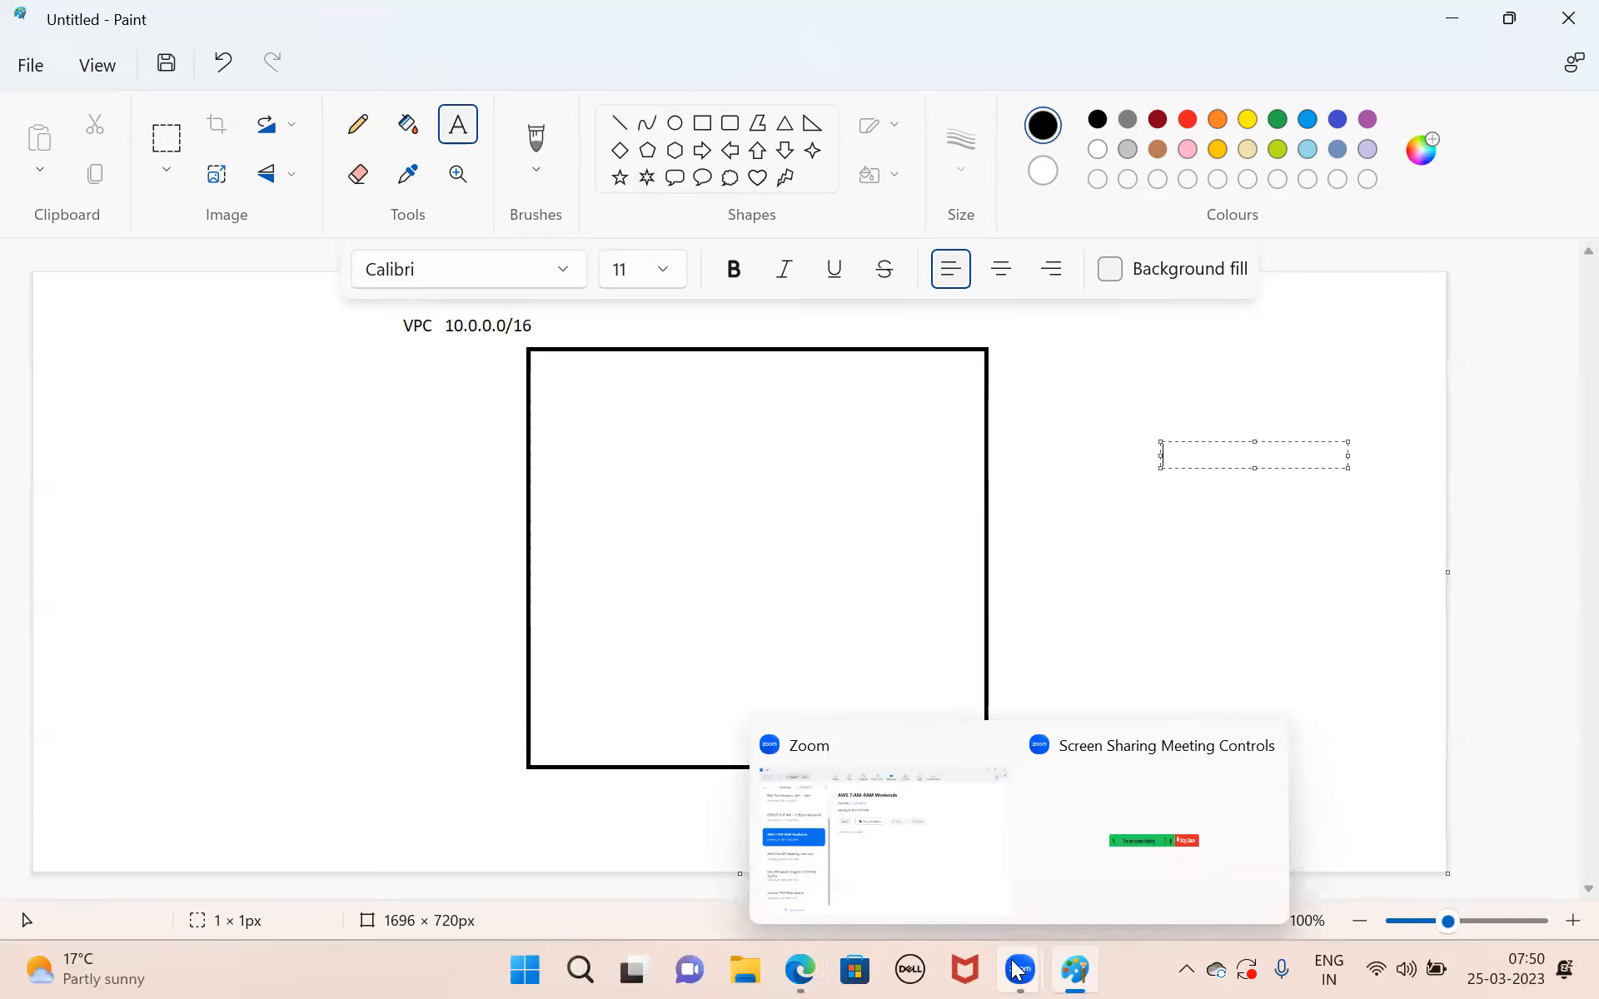
mouse_move(795, 968)
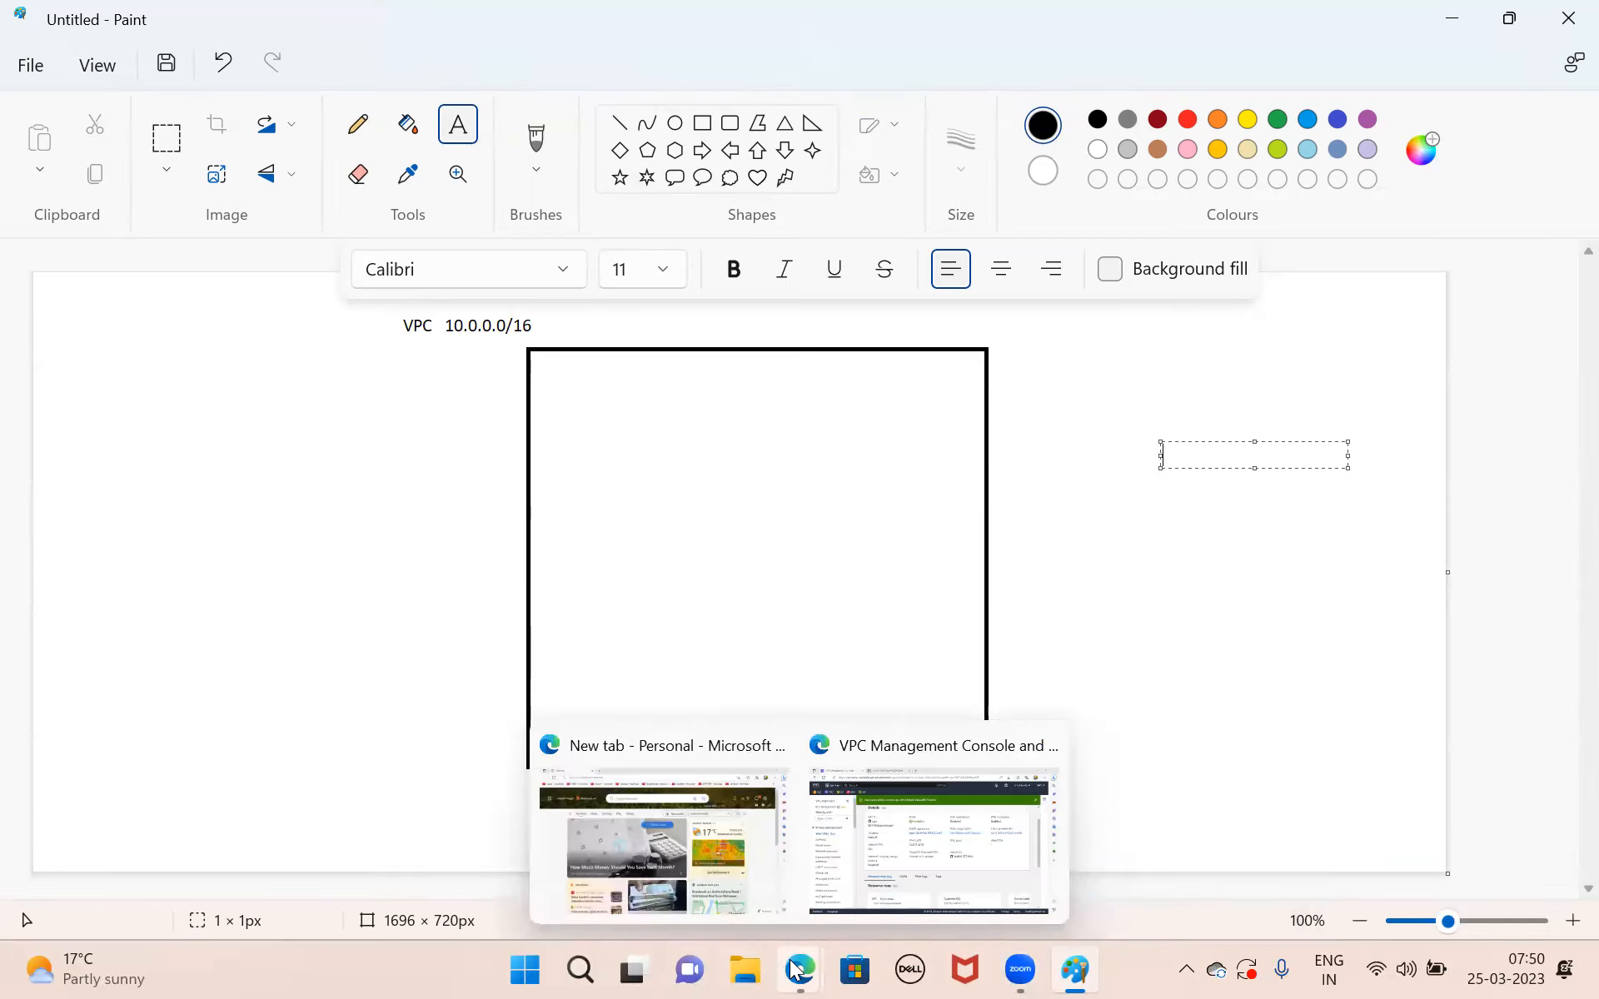
left_click(938, 824)
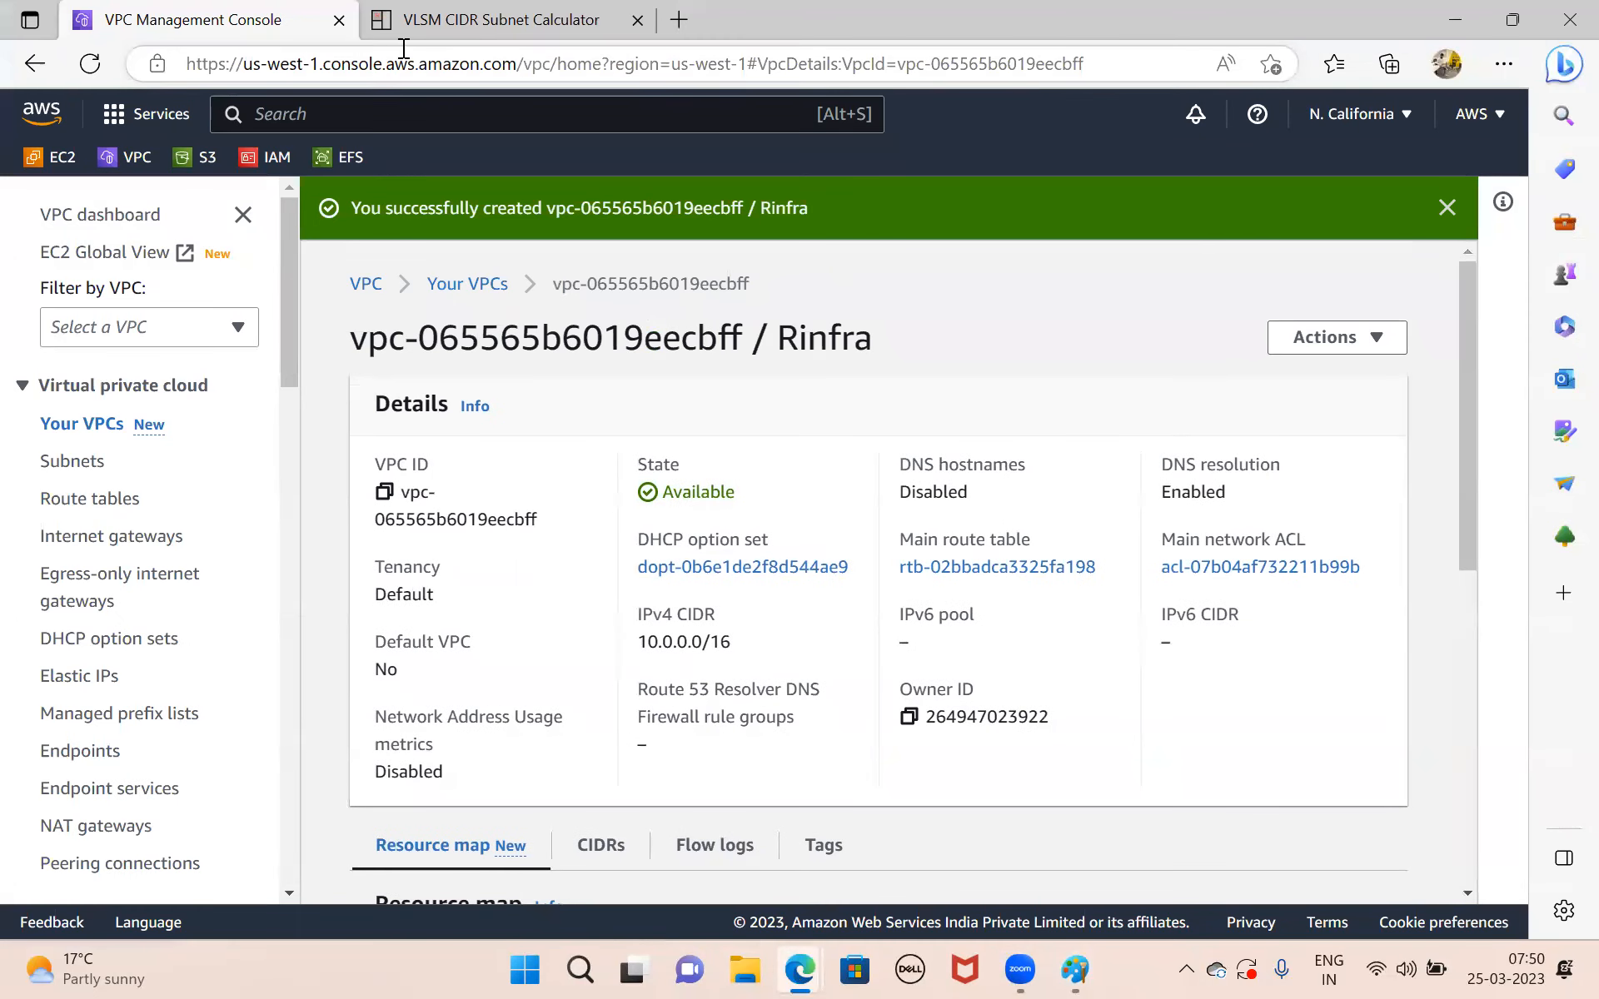
left_click(448, 26)
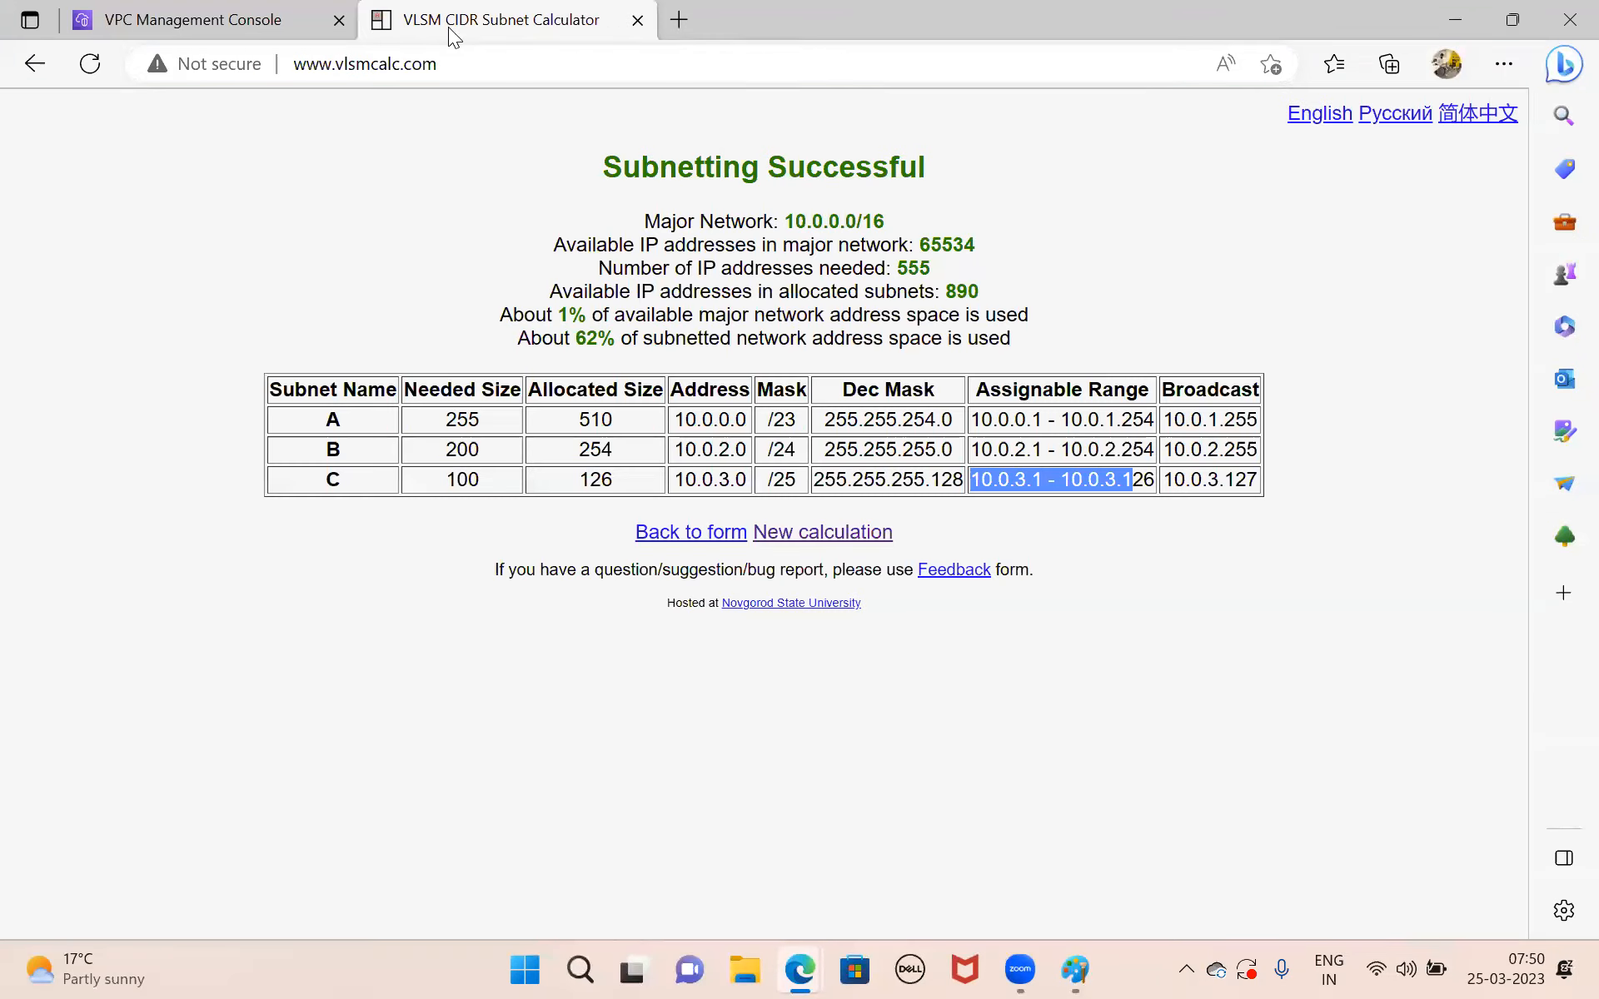
left_click(714, 537)
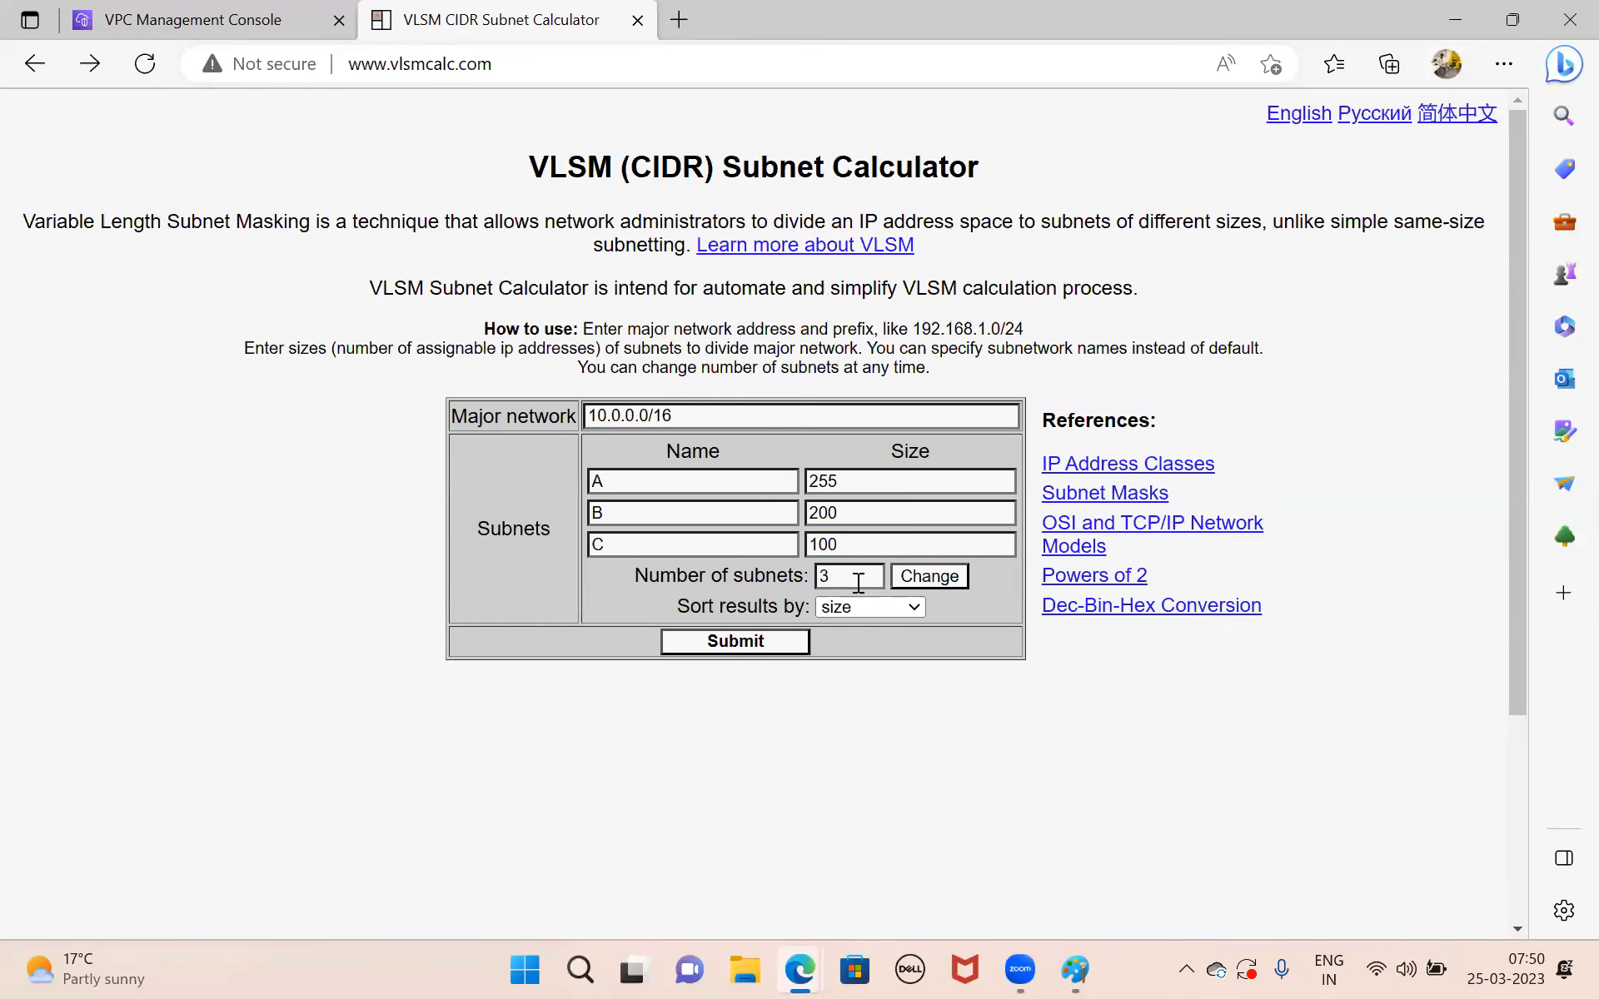
key("BackSpace")
type("2")
left_click(943, 576)
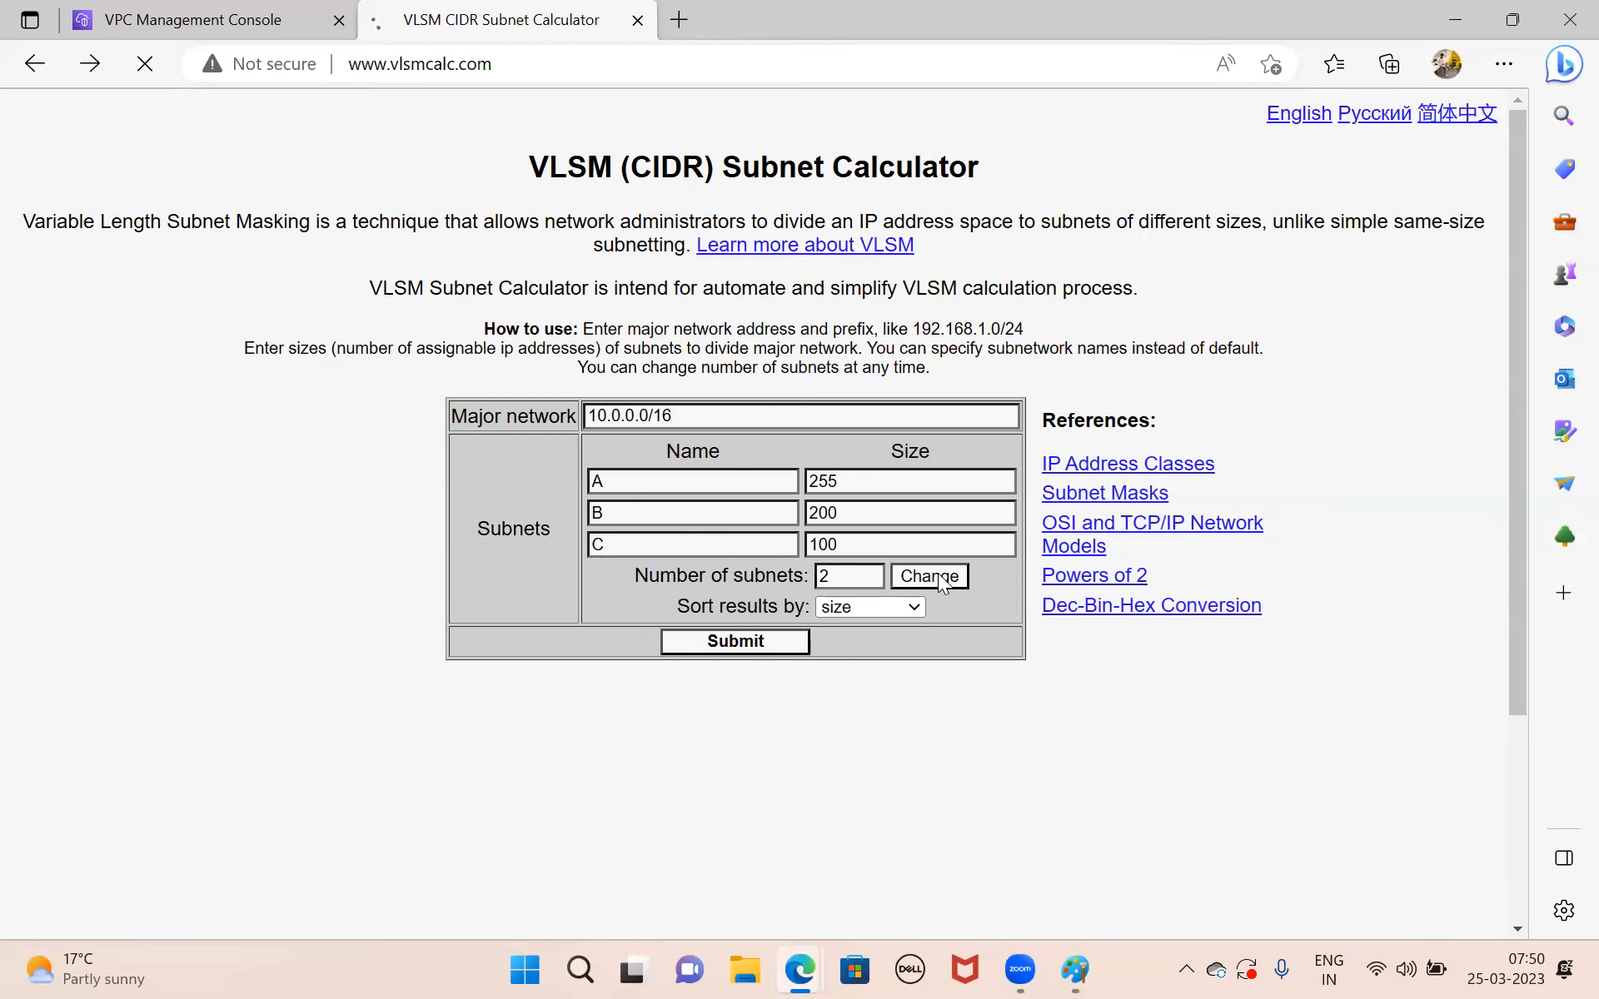
Set the sizes of subnets A and B to 254 each, calculate the subnetting and highlight subnet A's address and mask.
double_click(851, 488)
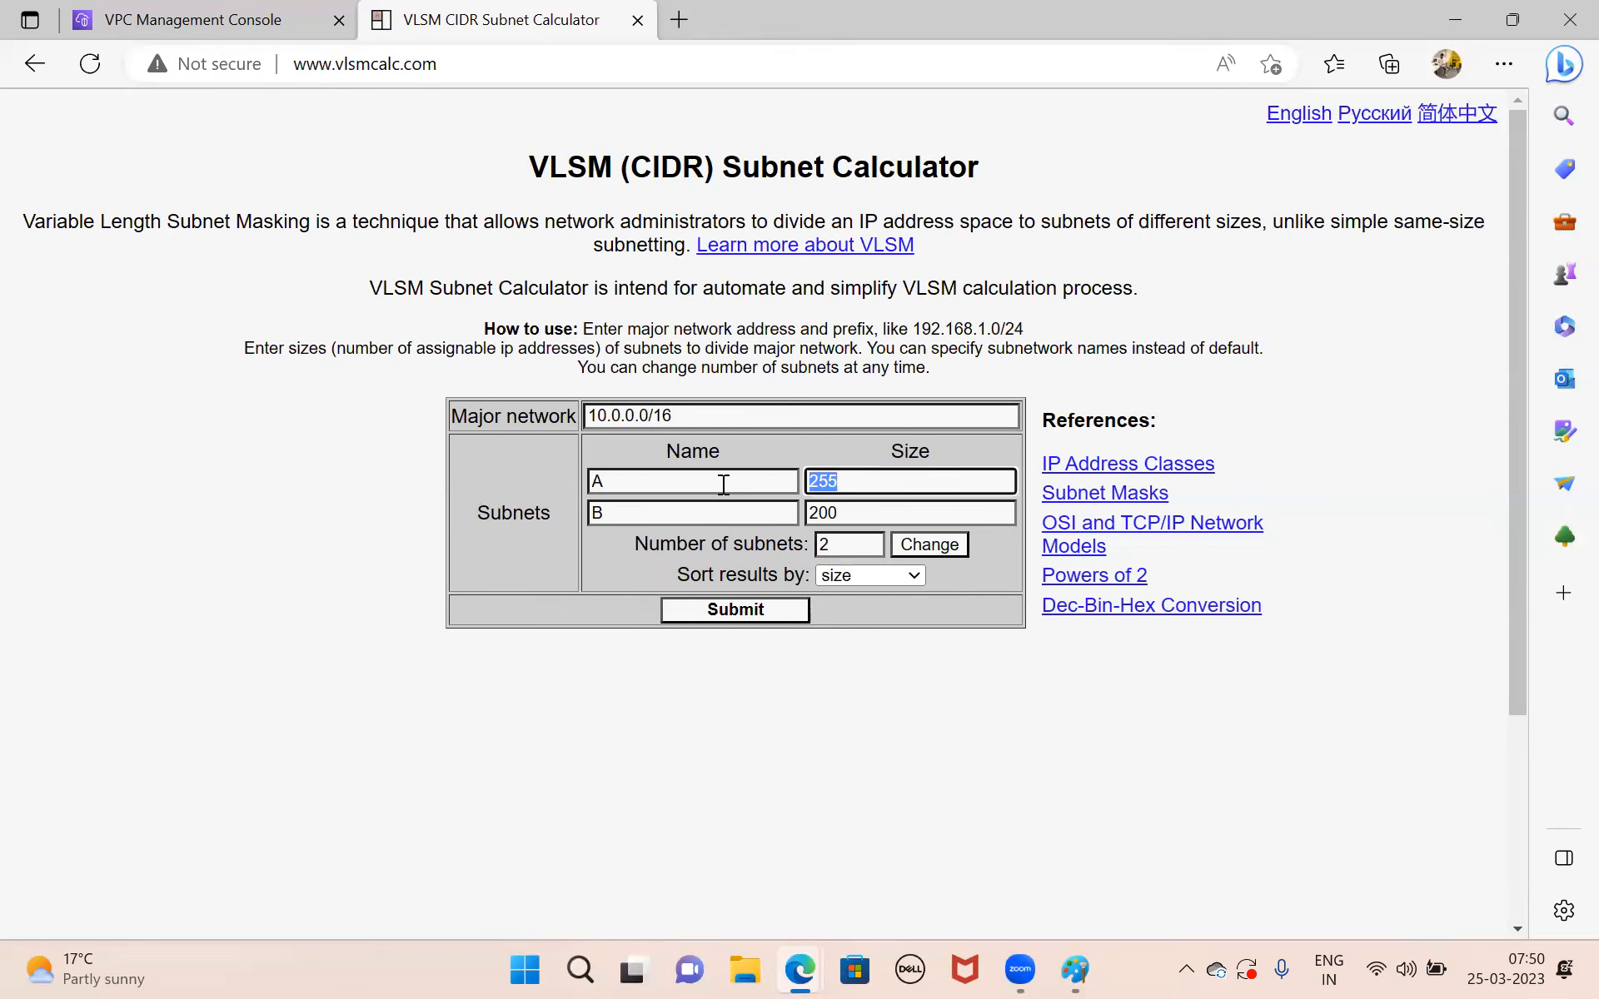
type("254")
key("Tab")
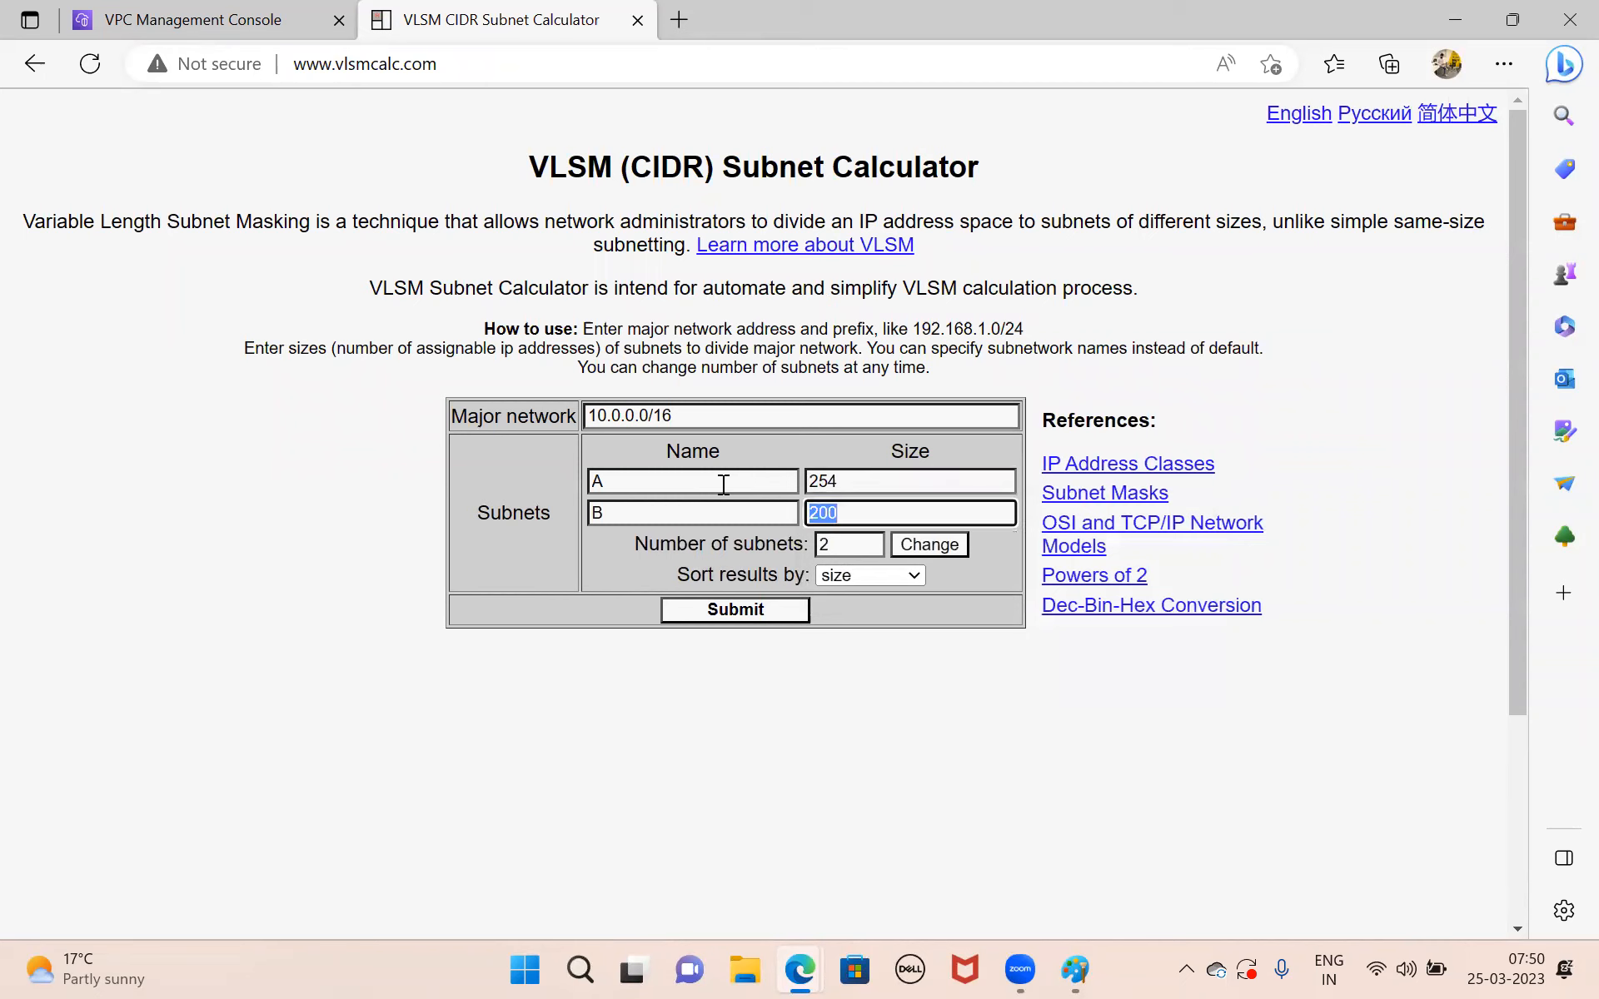
type("254")
left_click(706, 610)
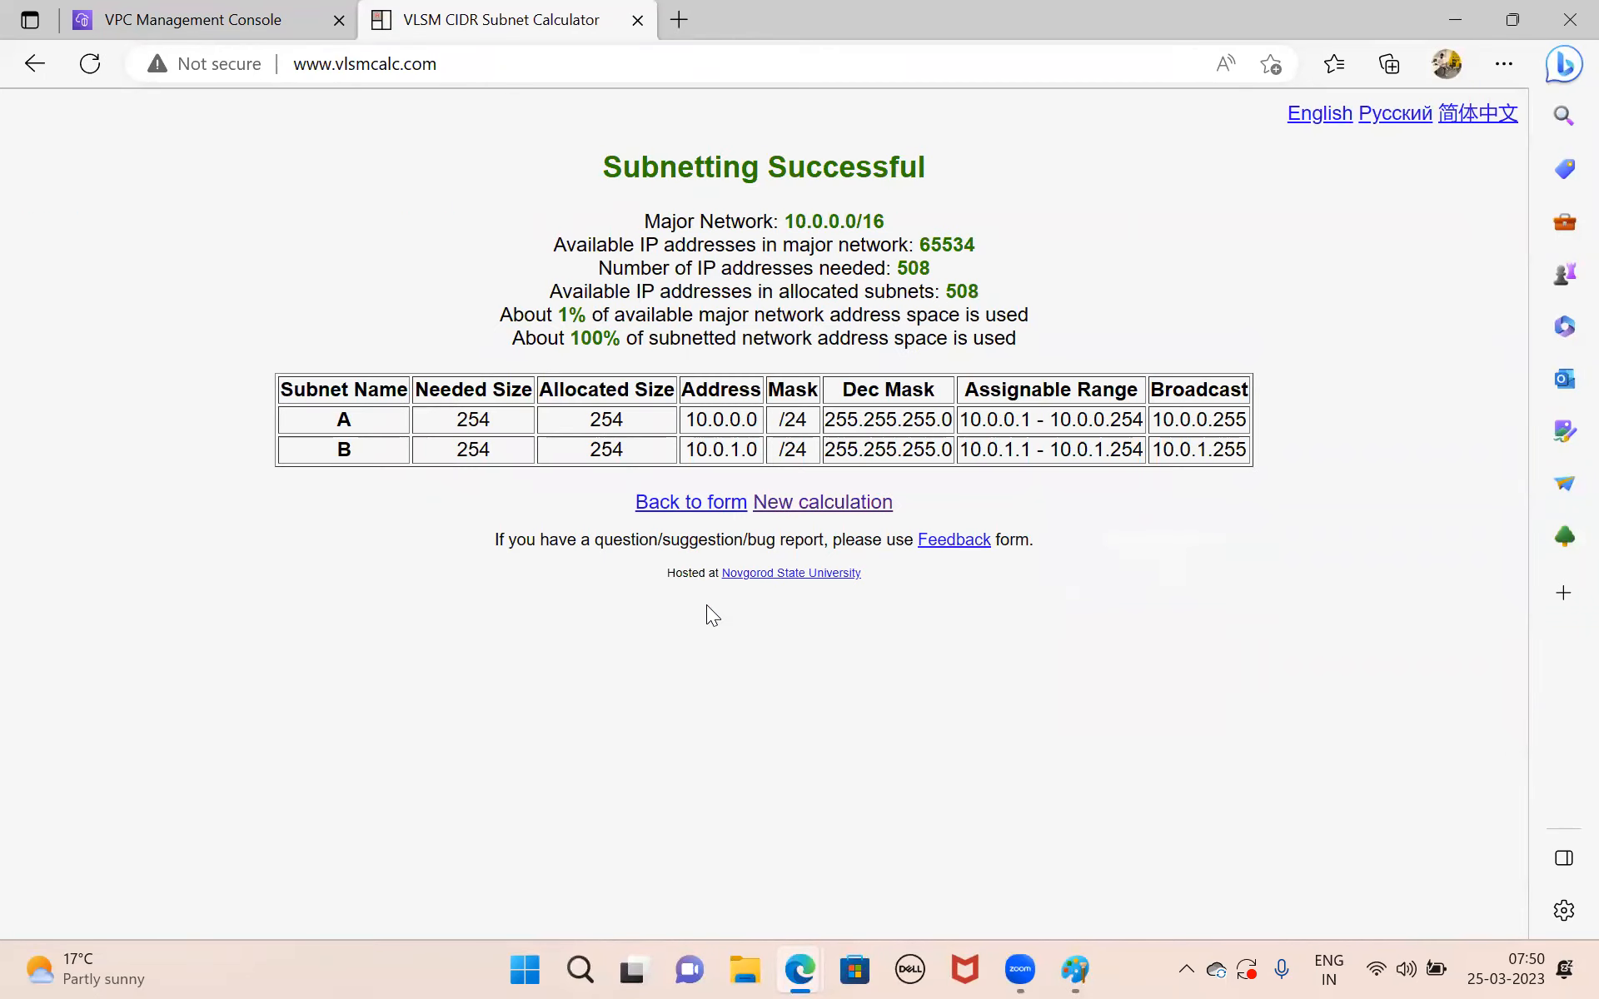
mouse_move(692, 424)
left_mouse_down()
mouse_move(799, 419)
mouse_move(797, 454)
mouse_move(811, 423)
left_mouse_up()
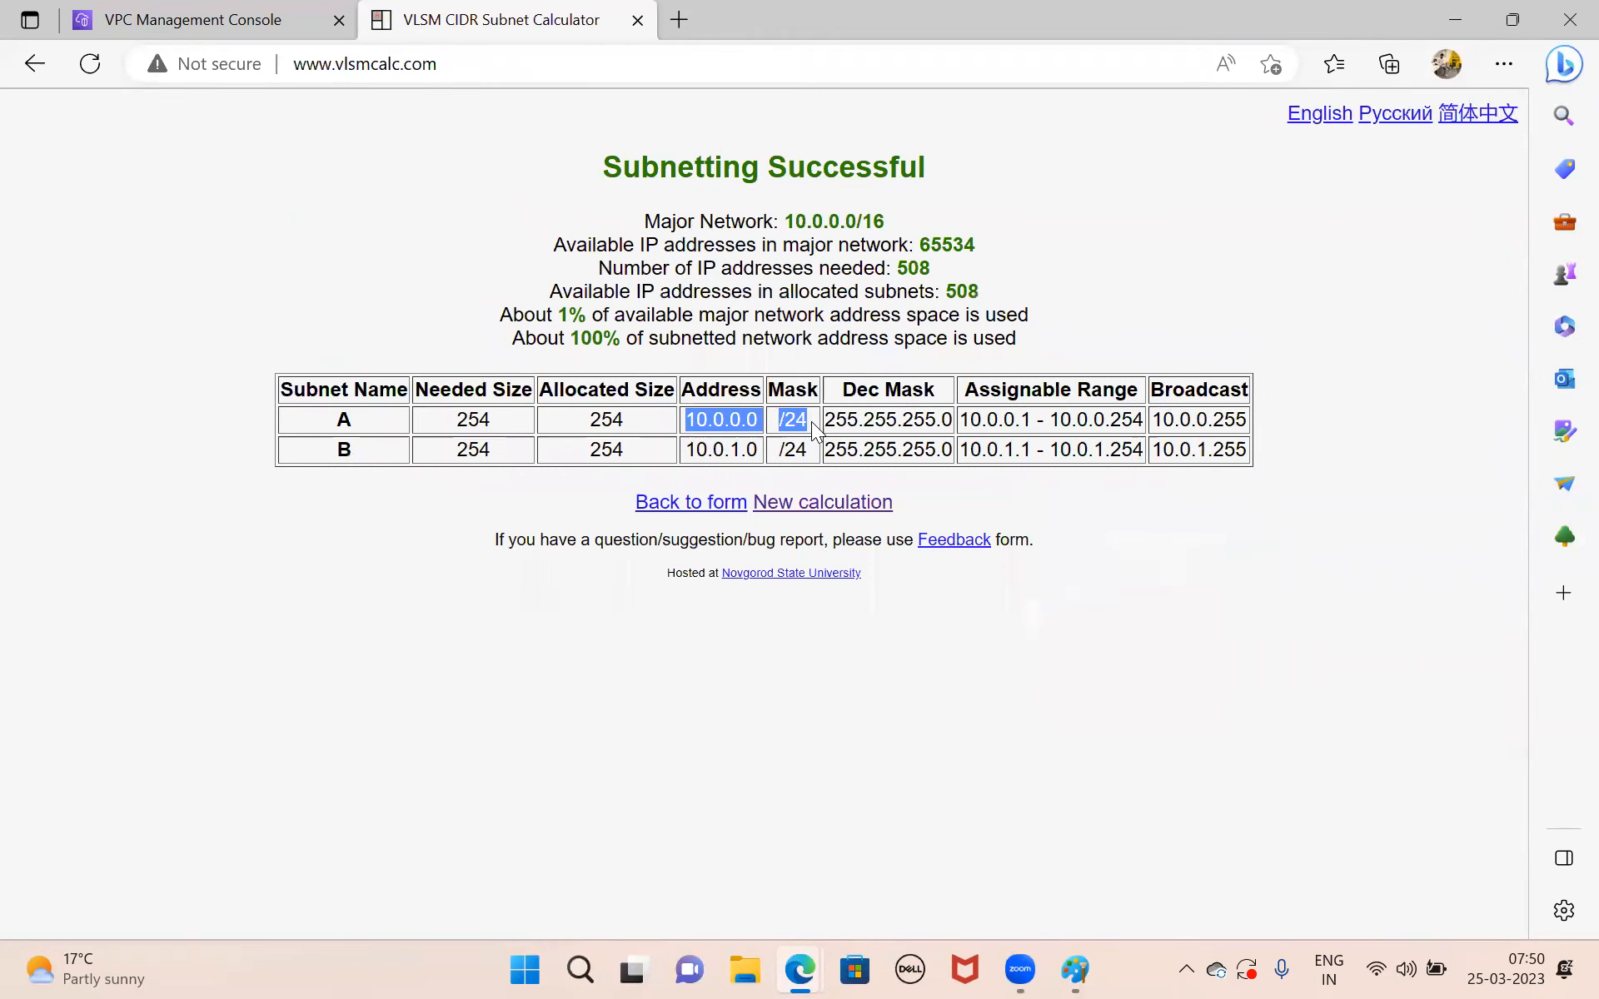
Return to the AWS VPC console, start creating a new subnet and choose the Rinfra VPC for it.
mouse_move(1062, 970)
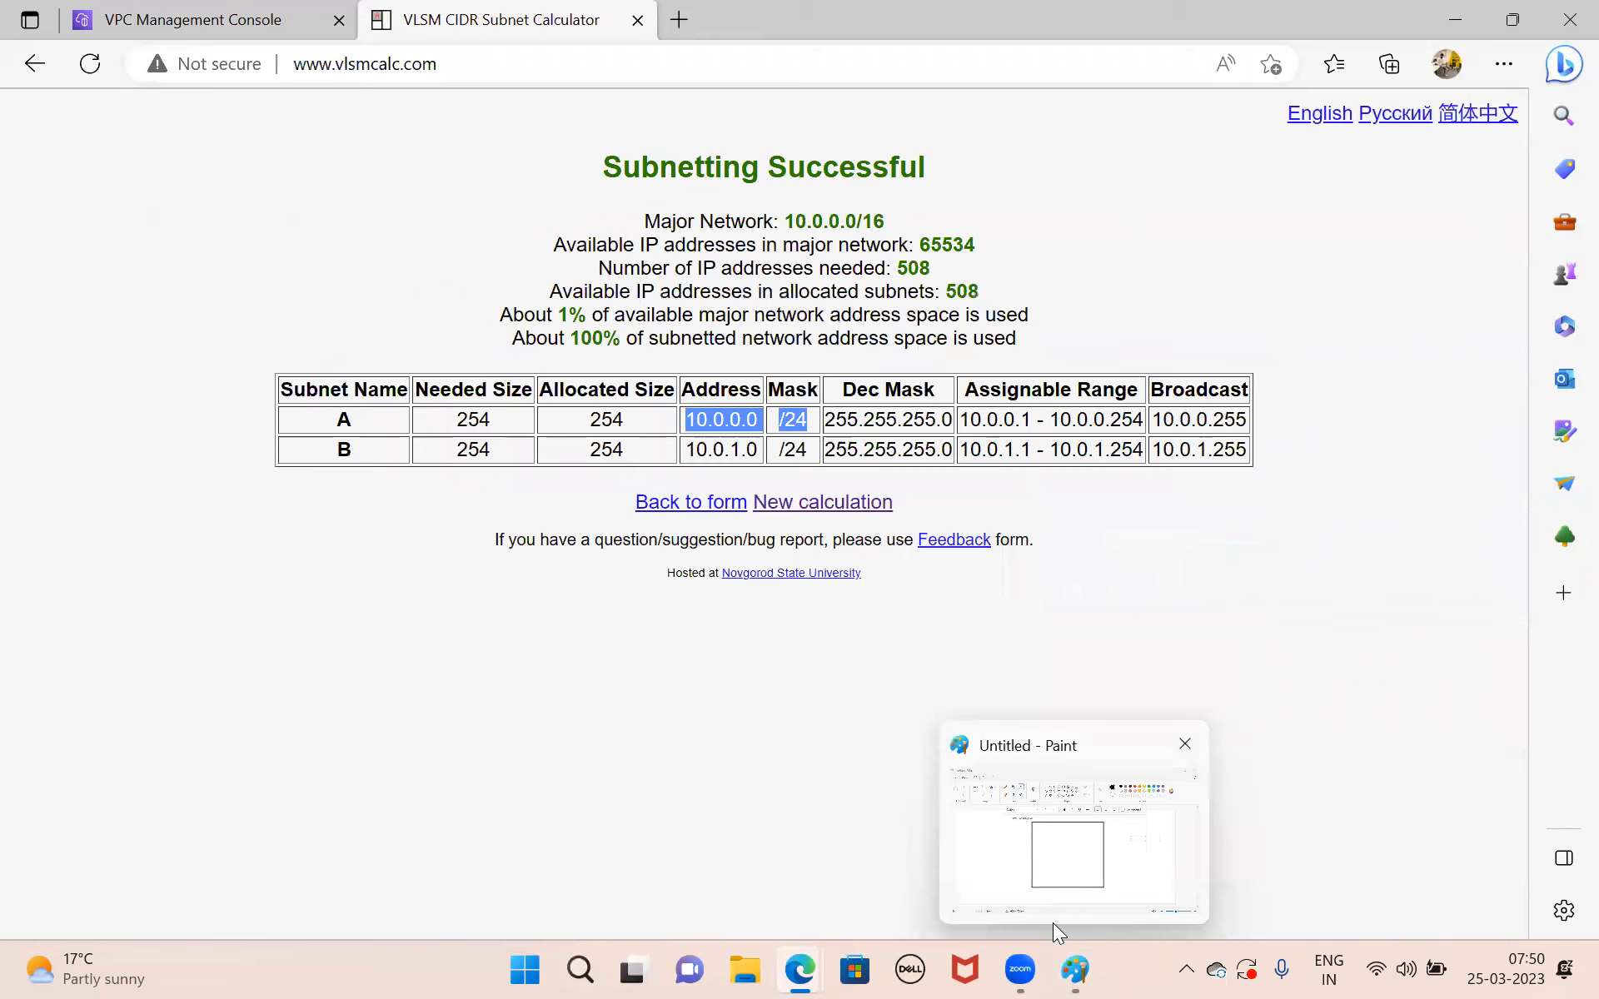
mouse_move(820, 970)
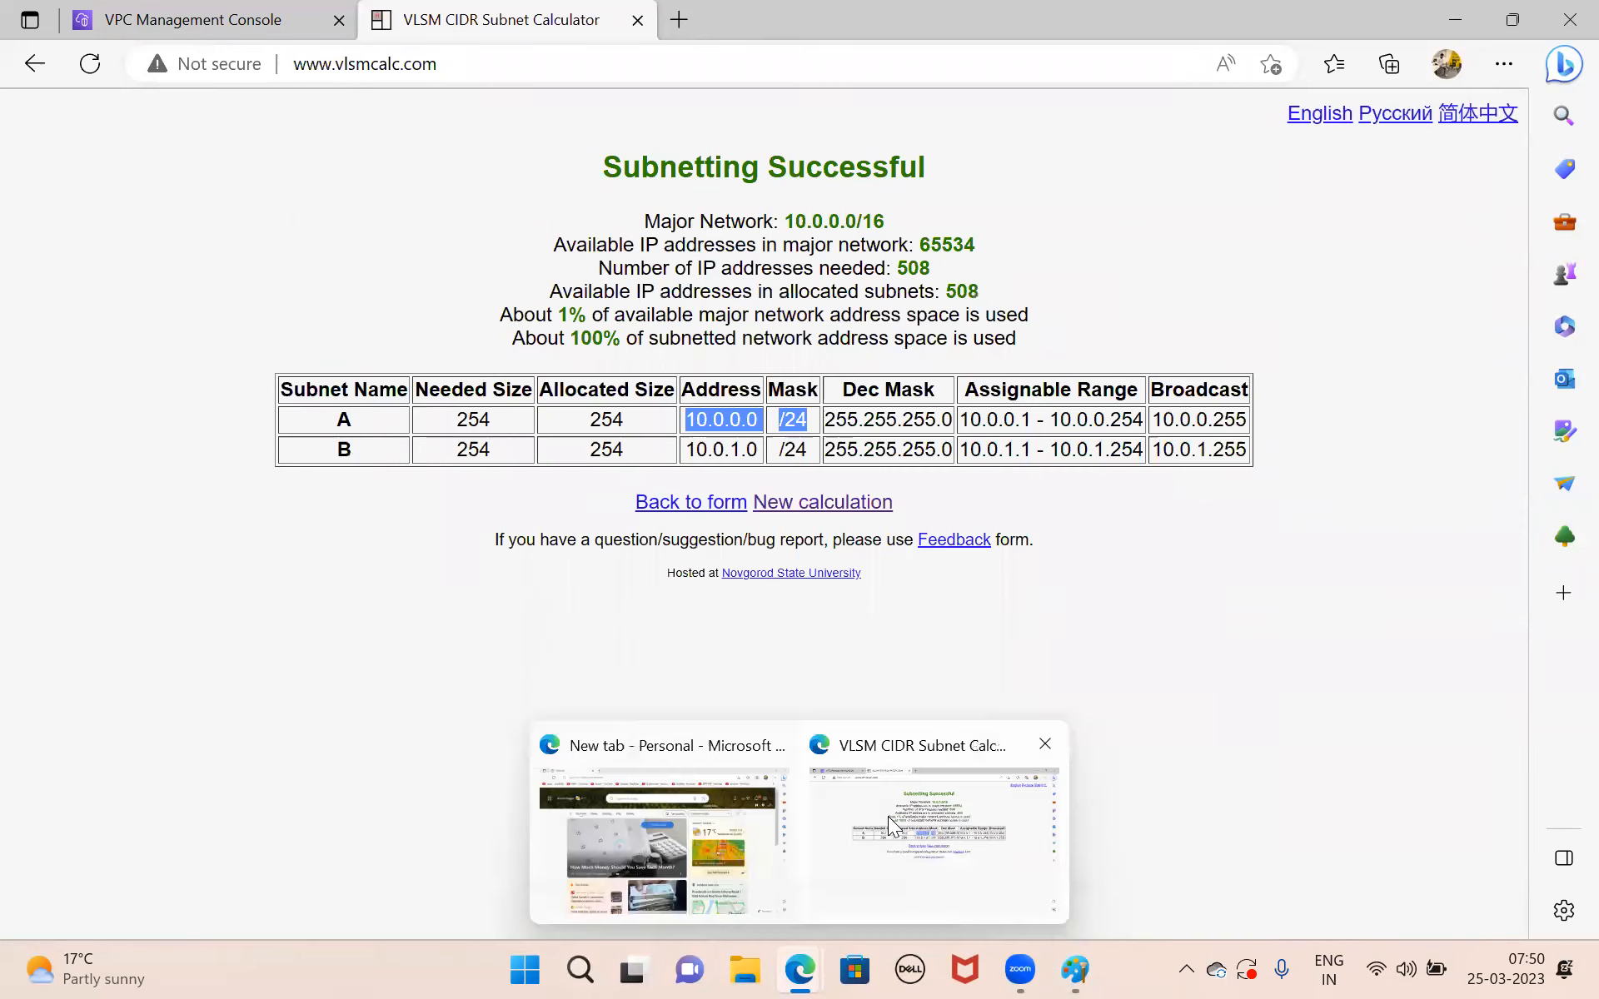
left_click(888, 828)
left_click(192, 19)
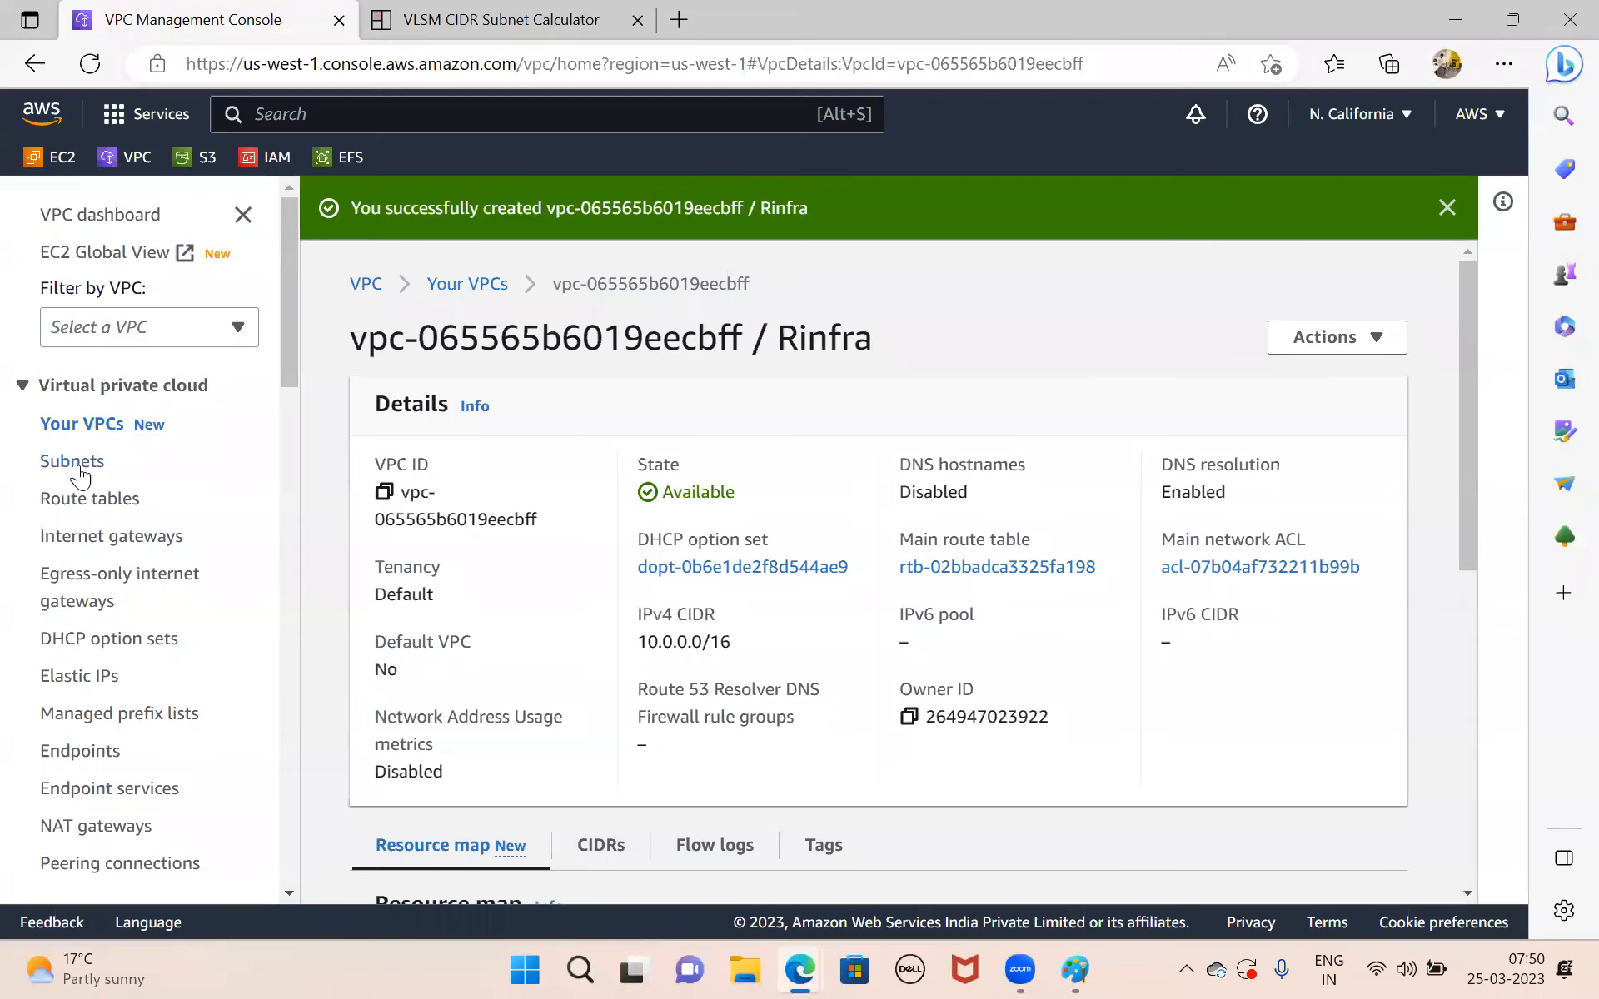
left_click(78, 468)
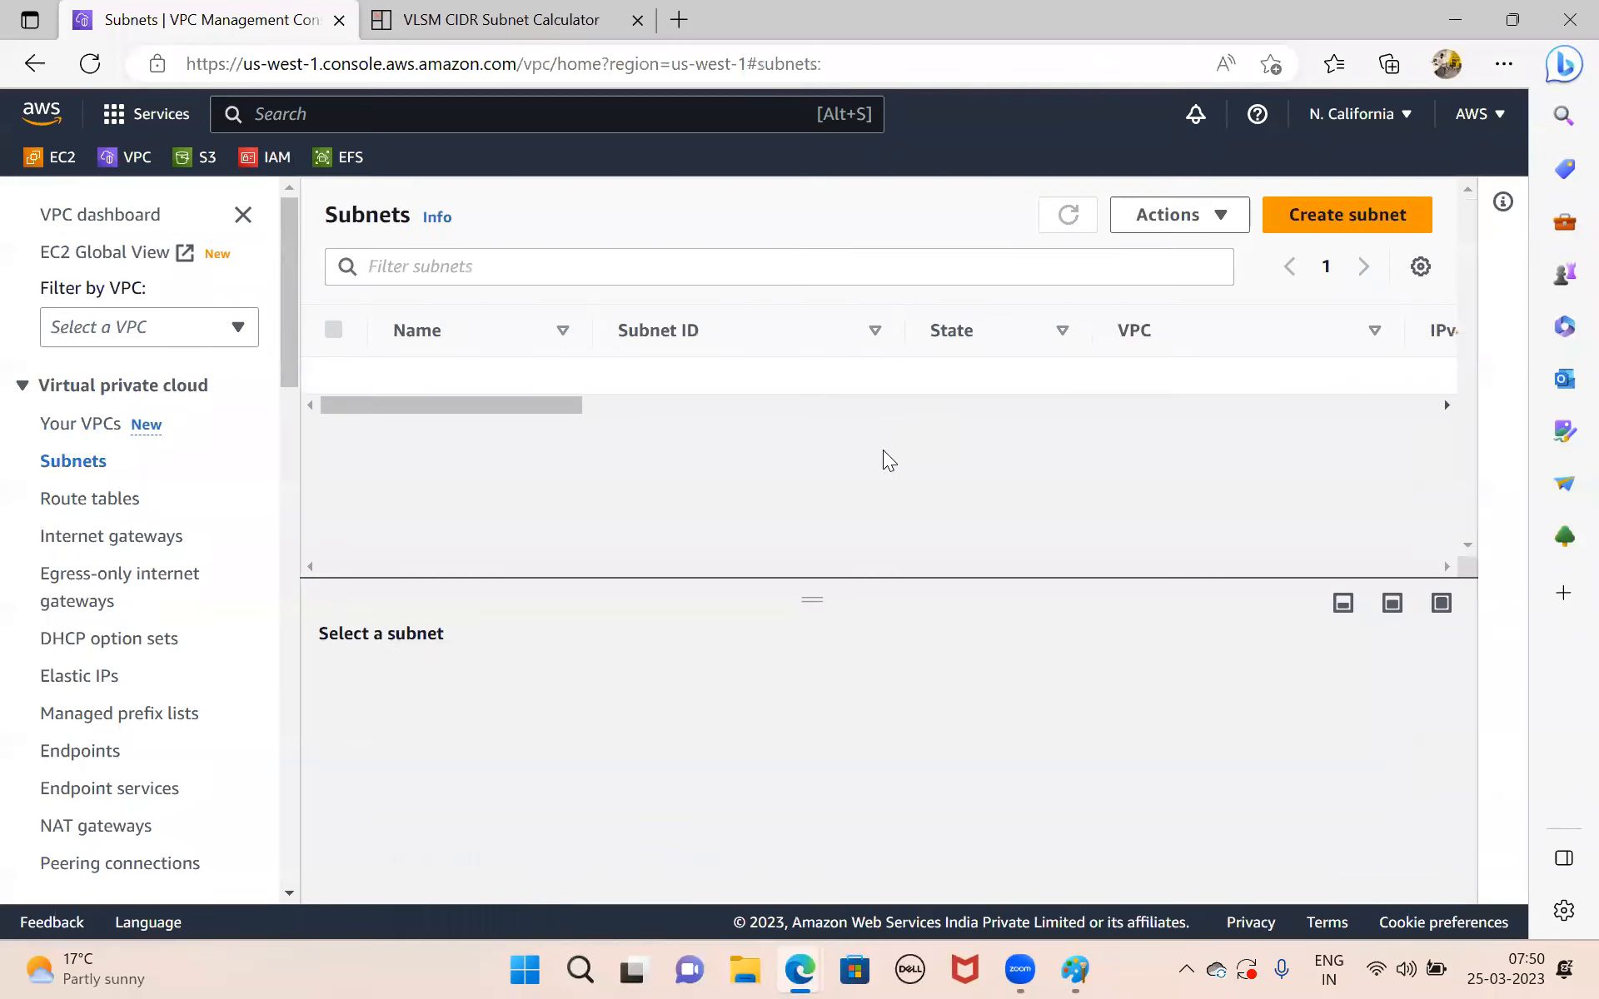
left_click(1322, 208)
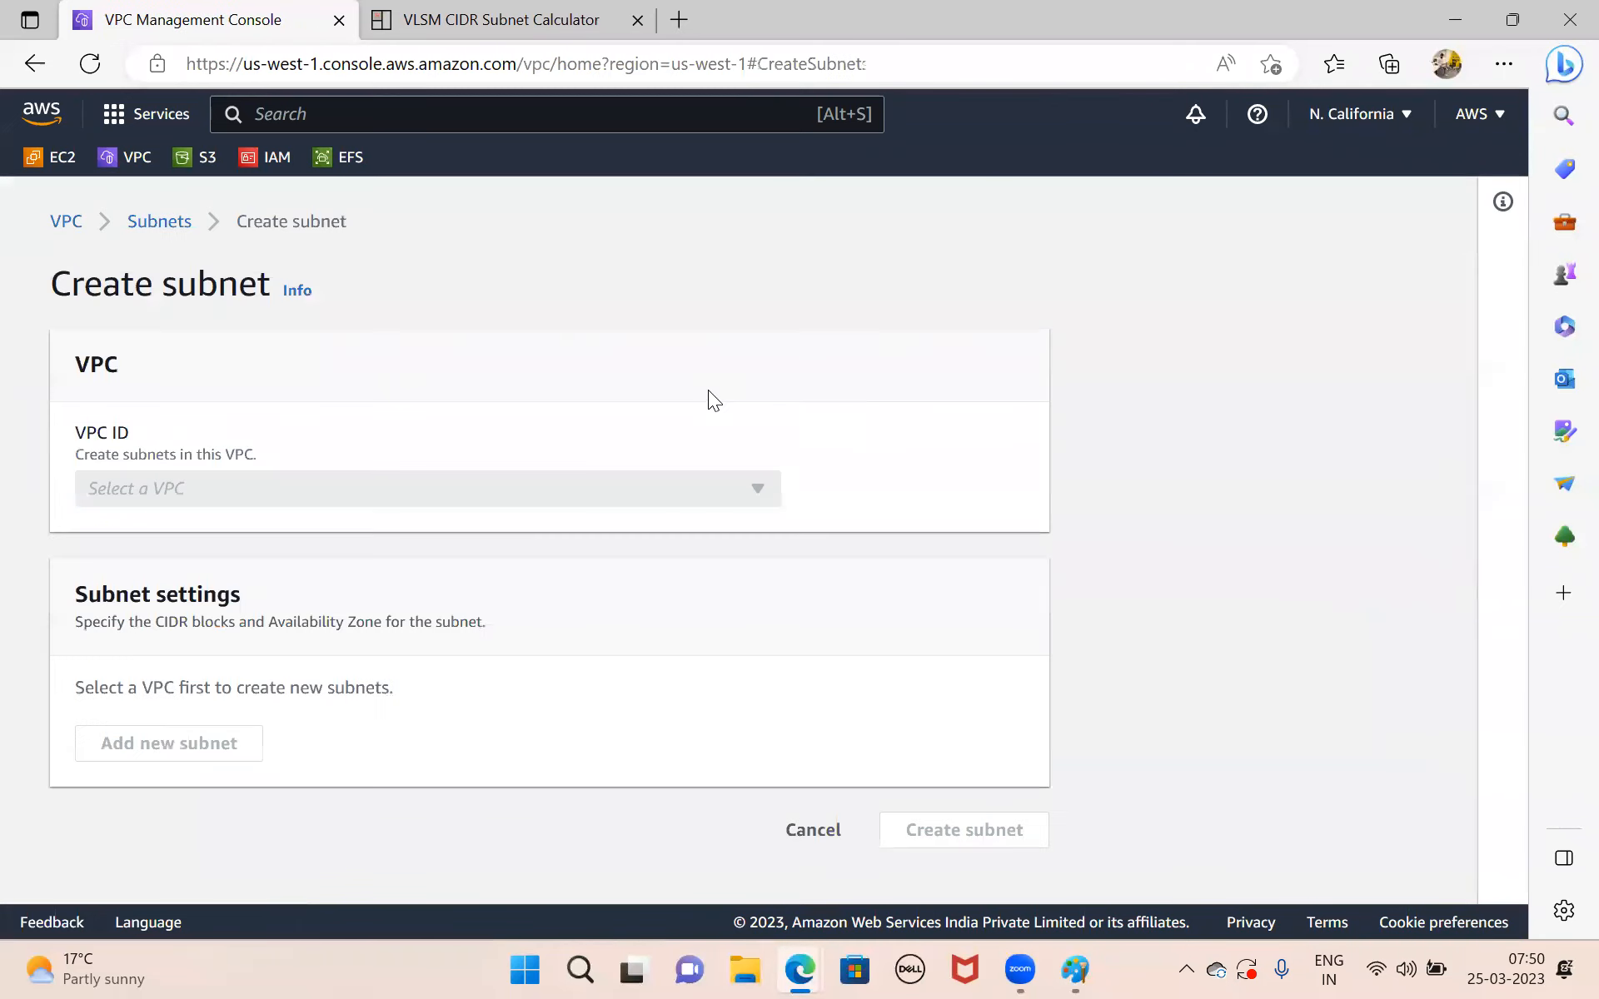
left_click(411, 498)
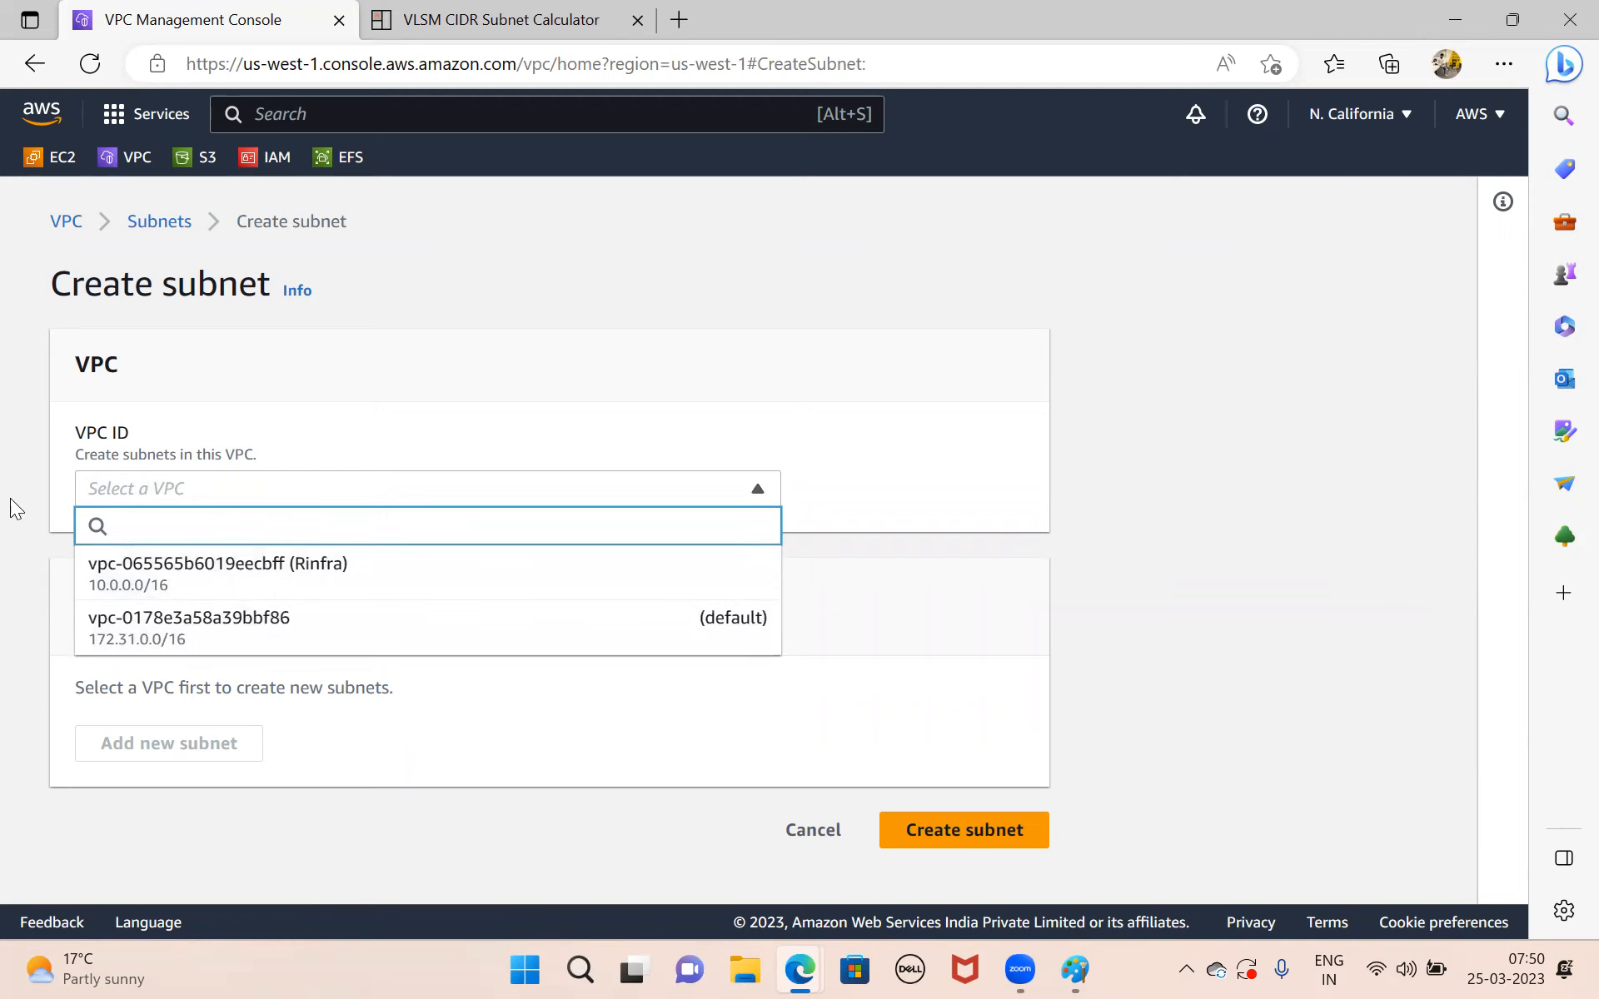
left_click(297, 574)
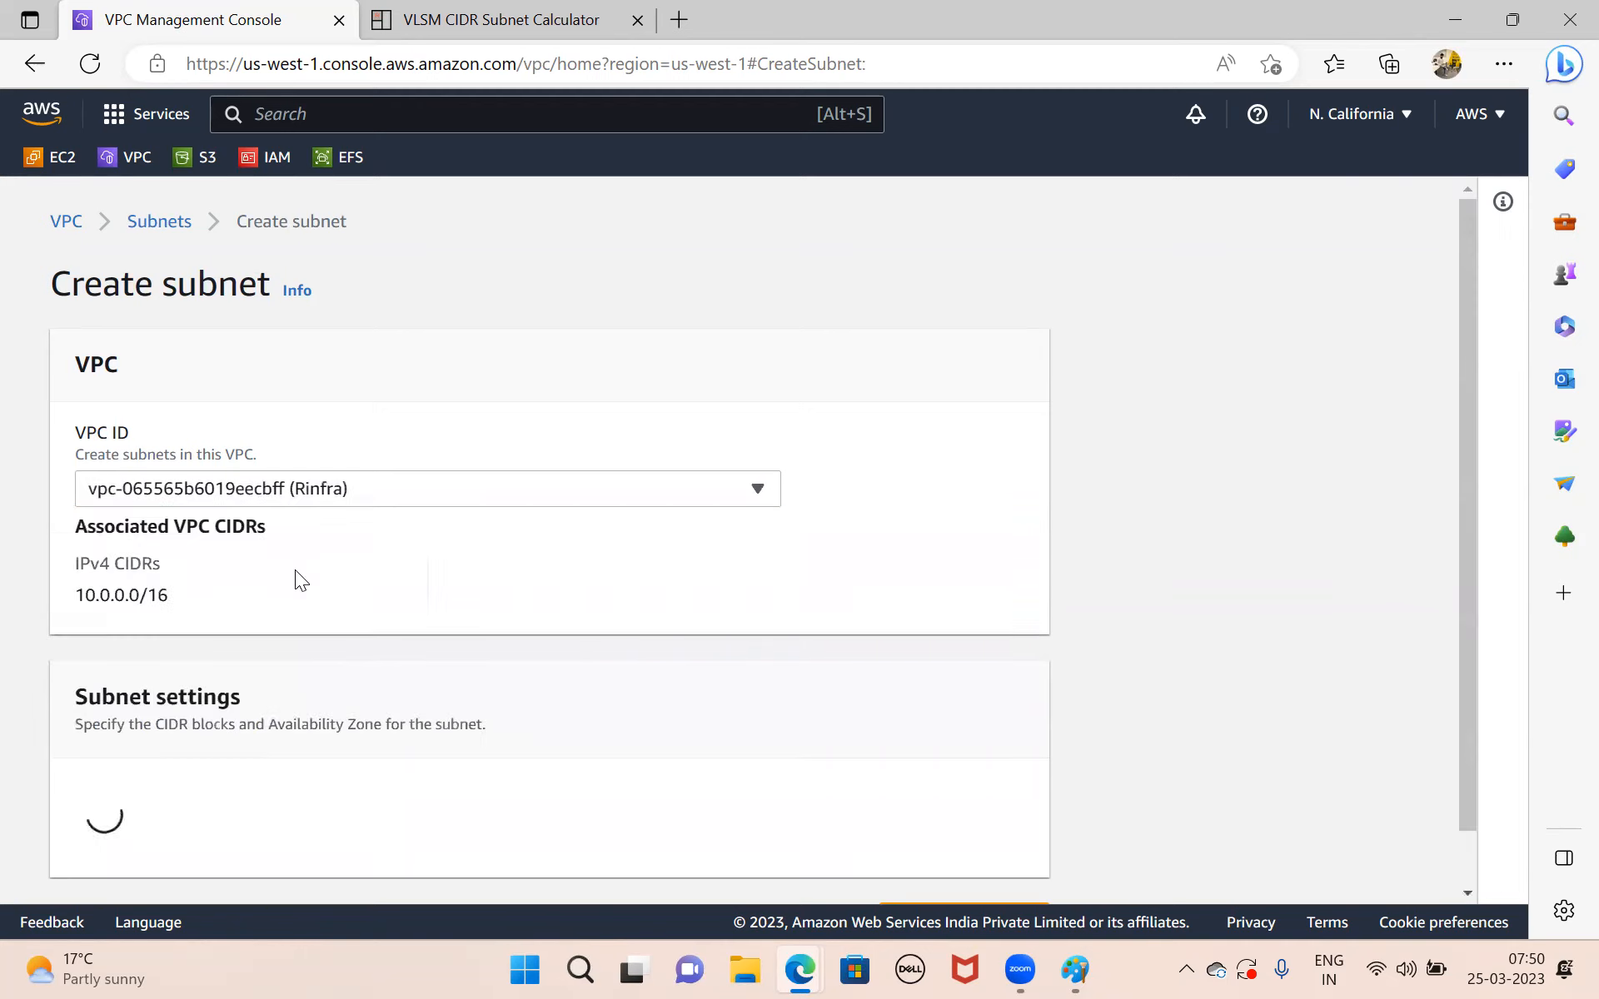
Check the VPC's associated IPv4 CIDR and name the new subnet web-subnet.
scroll(441, 583, "down", 2)
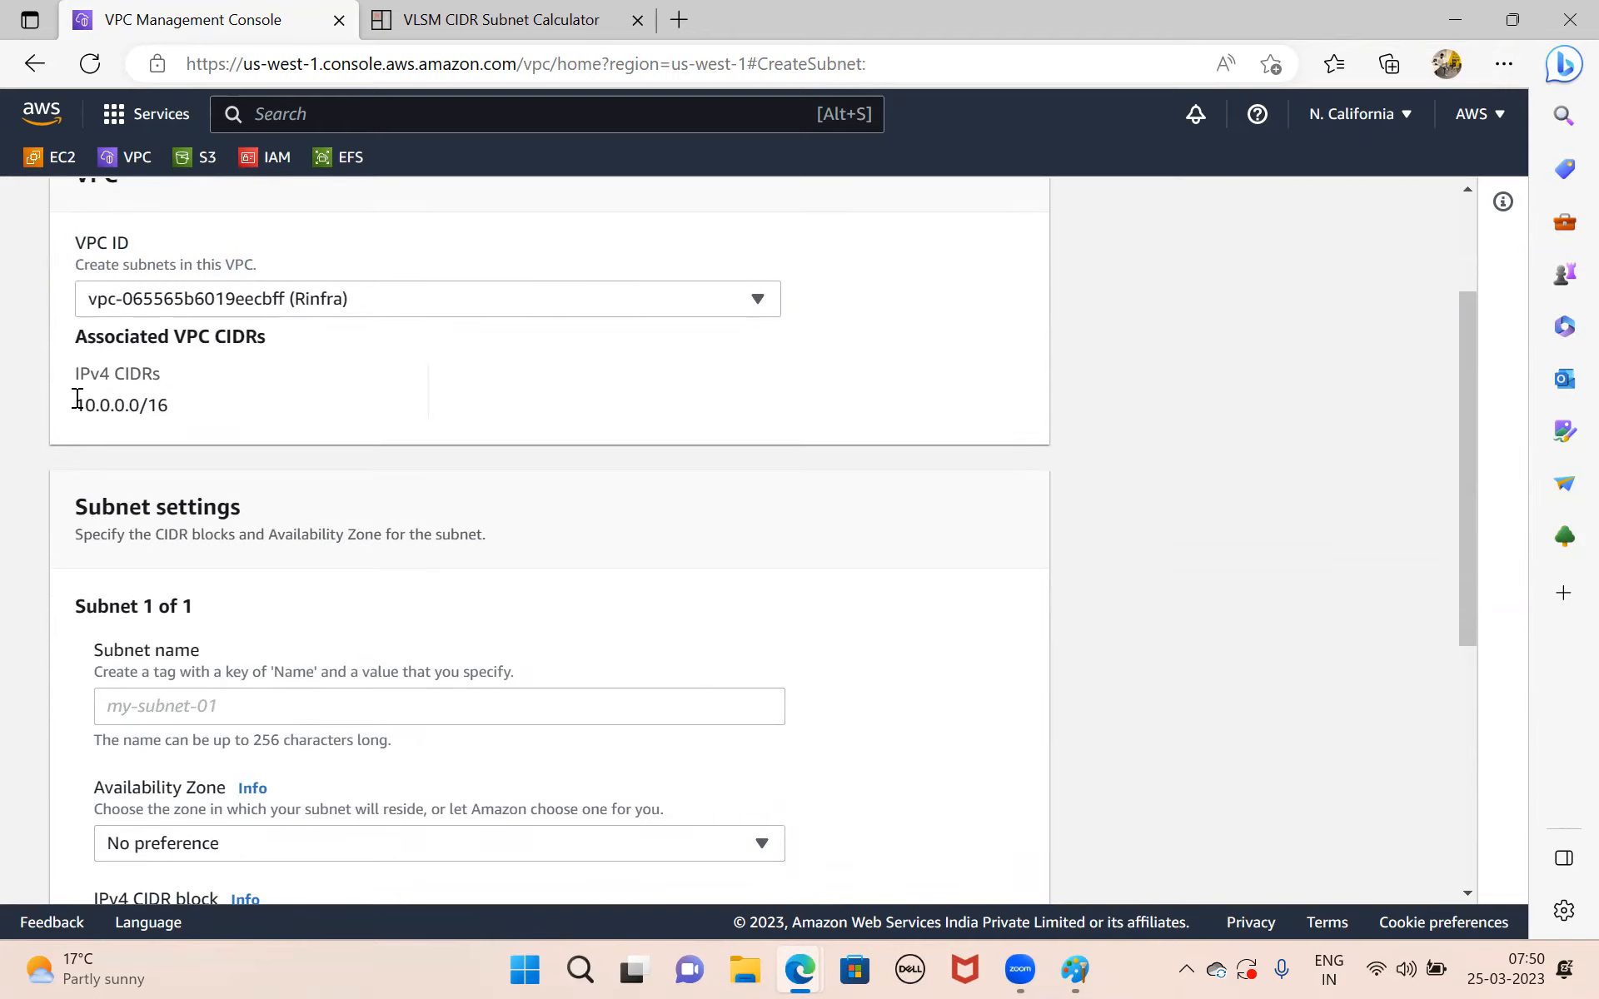
triple_click(110, 403)
scroll(324, 528, "down", 2)
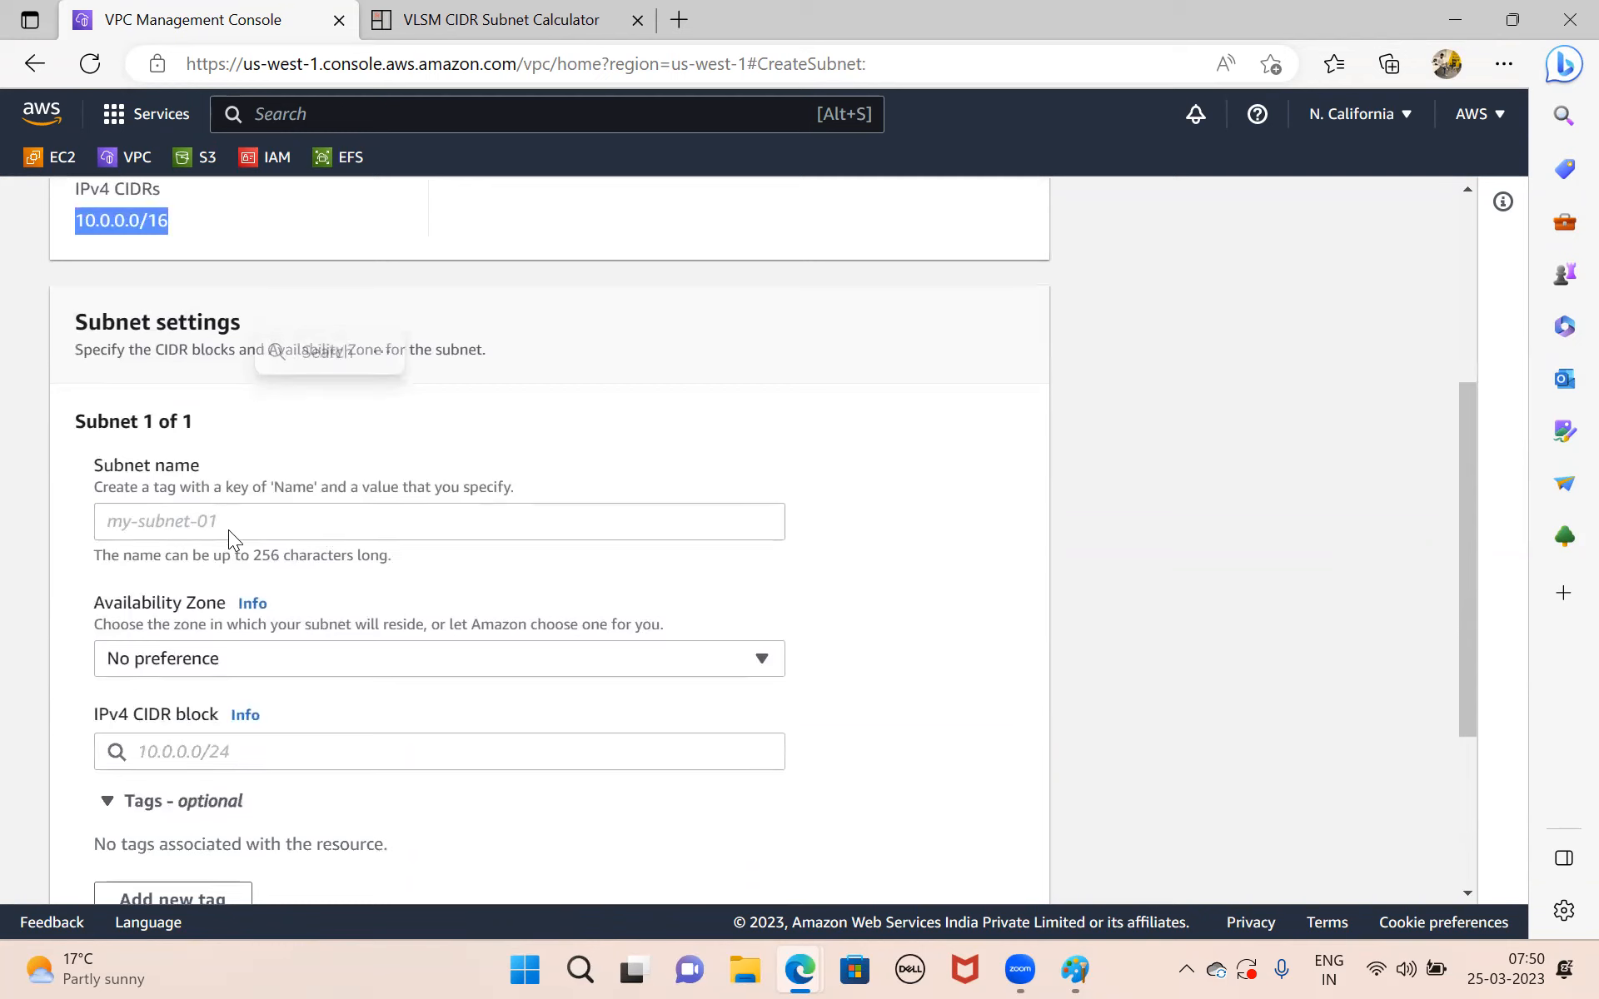
left_click(229, 525)
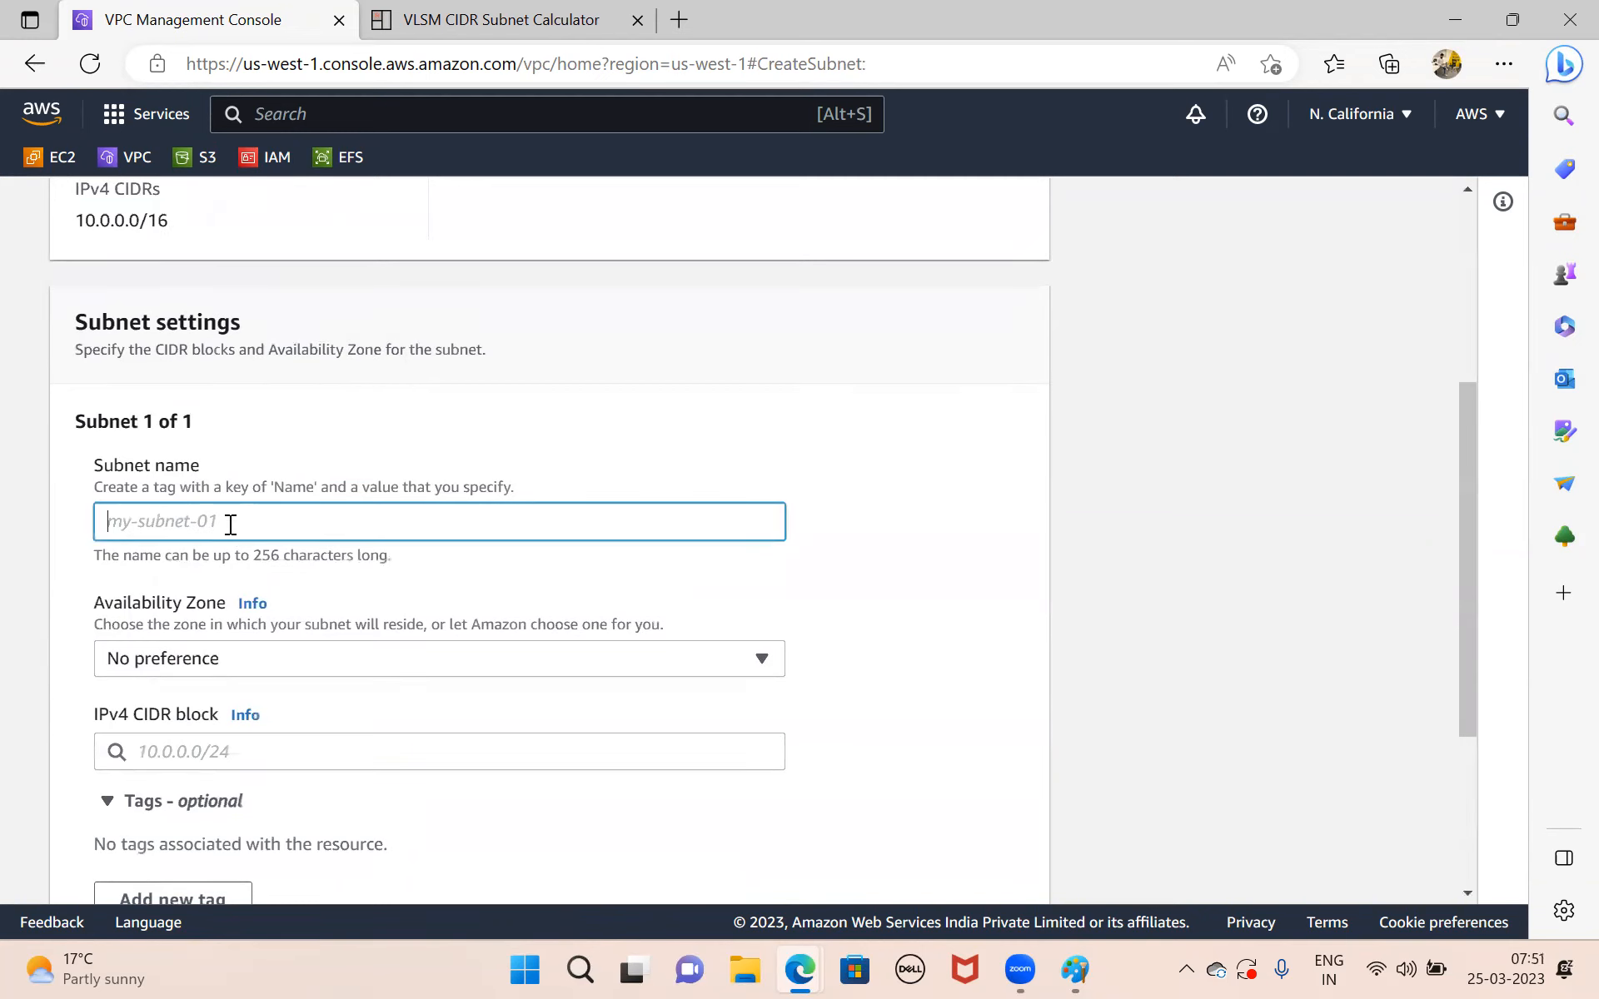
type("web")
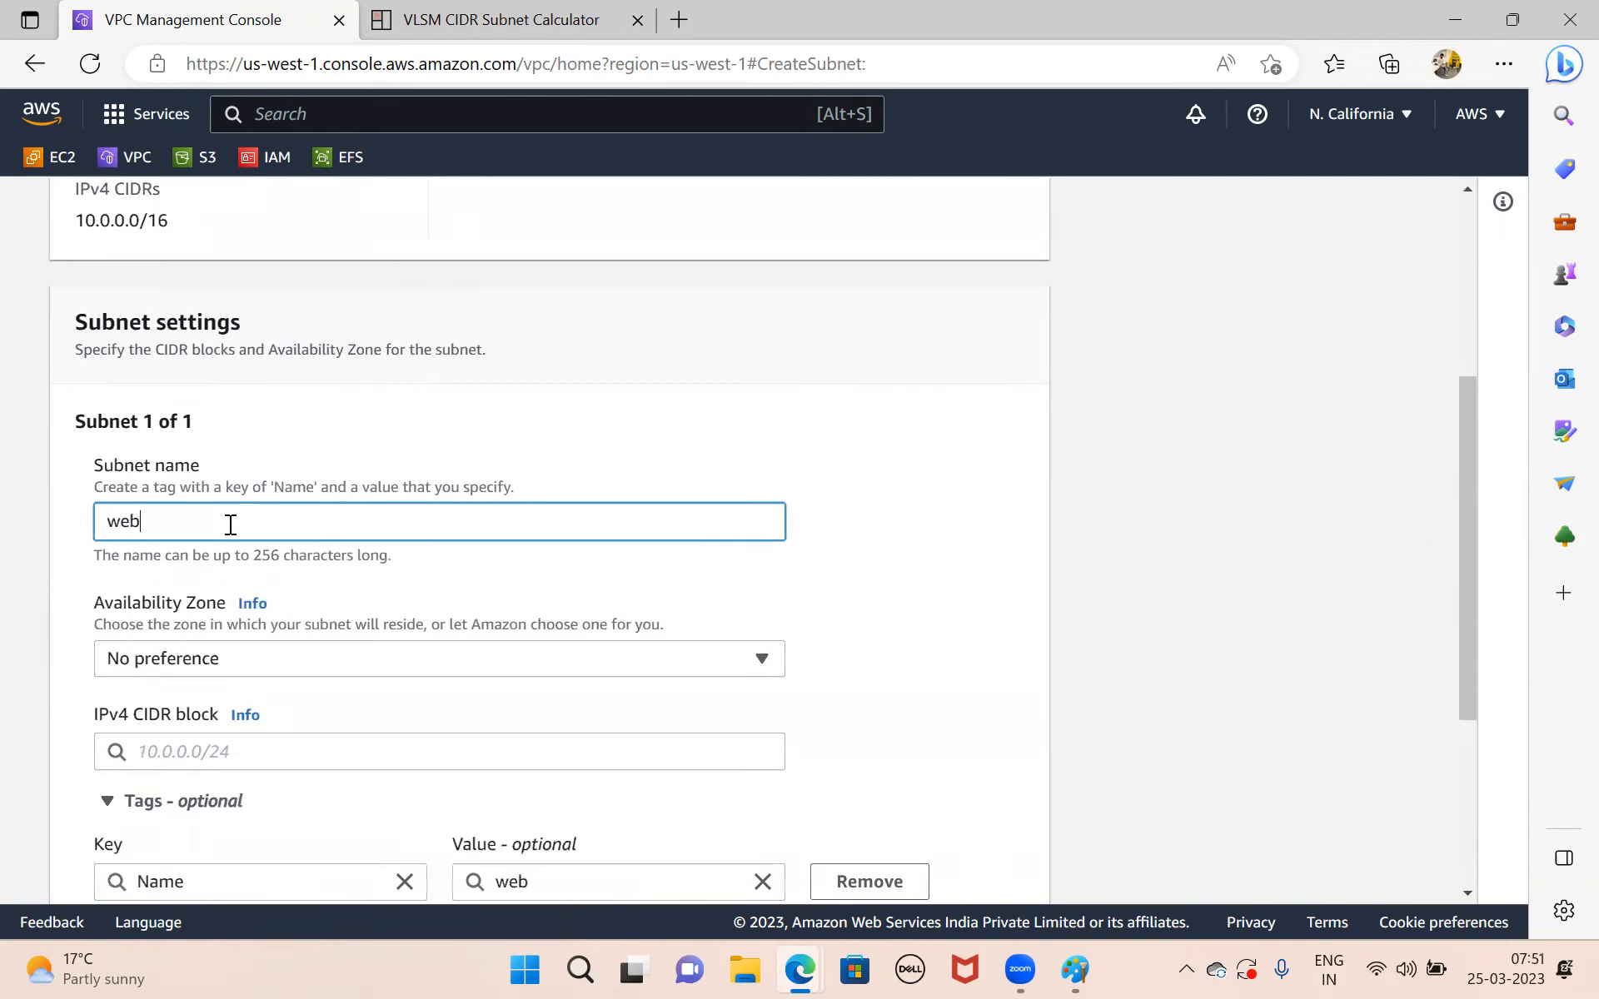
type("-subnet")
scroll(358, 592, "down", 1)
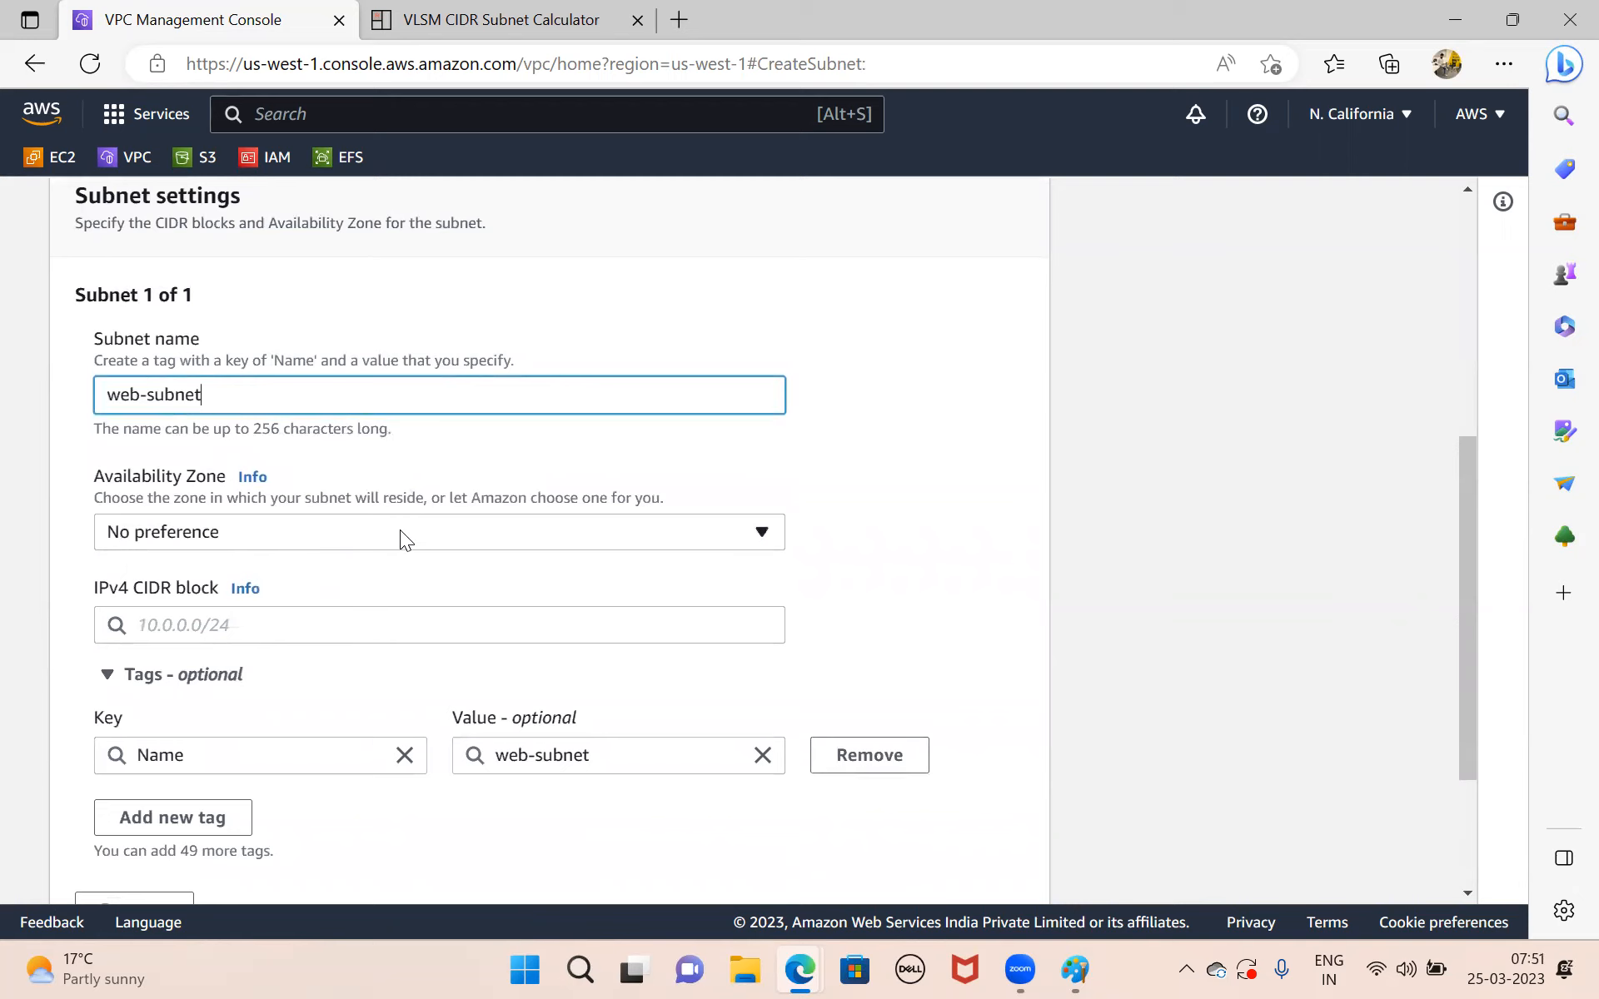
Set the subnet's availability zone to US West (N. California) / us-west-1a.
left_click(294, 539)
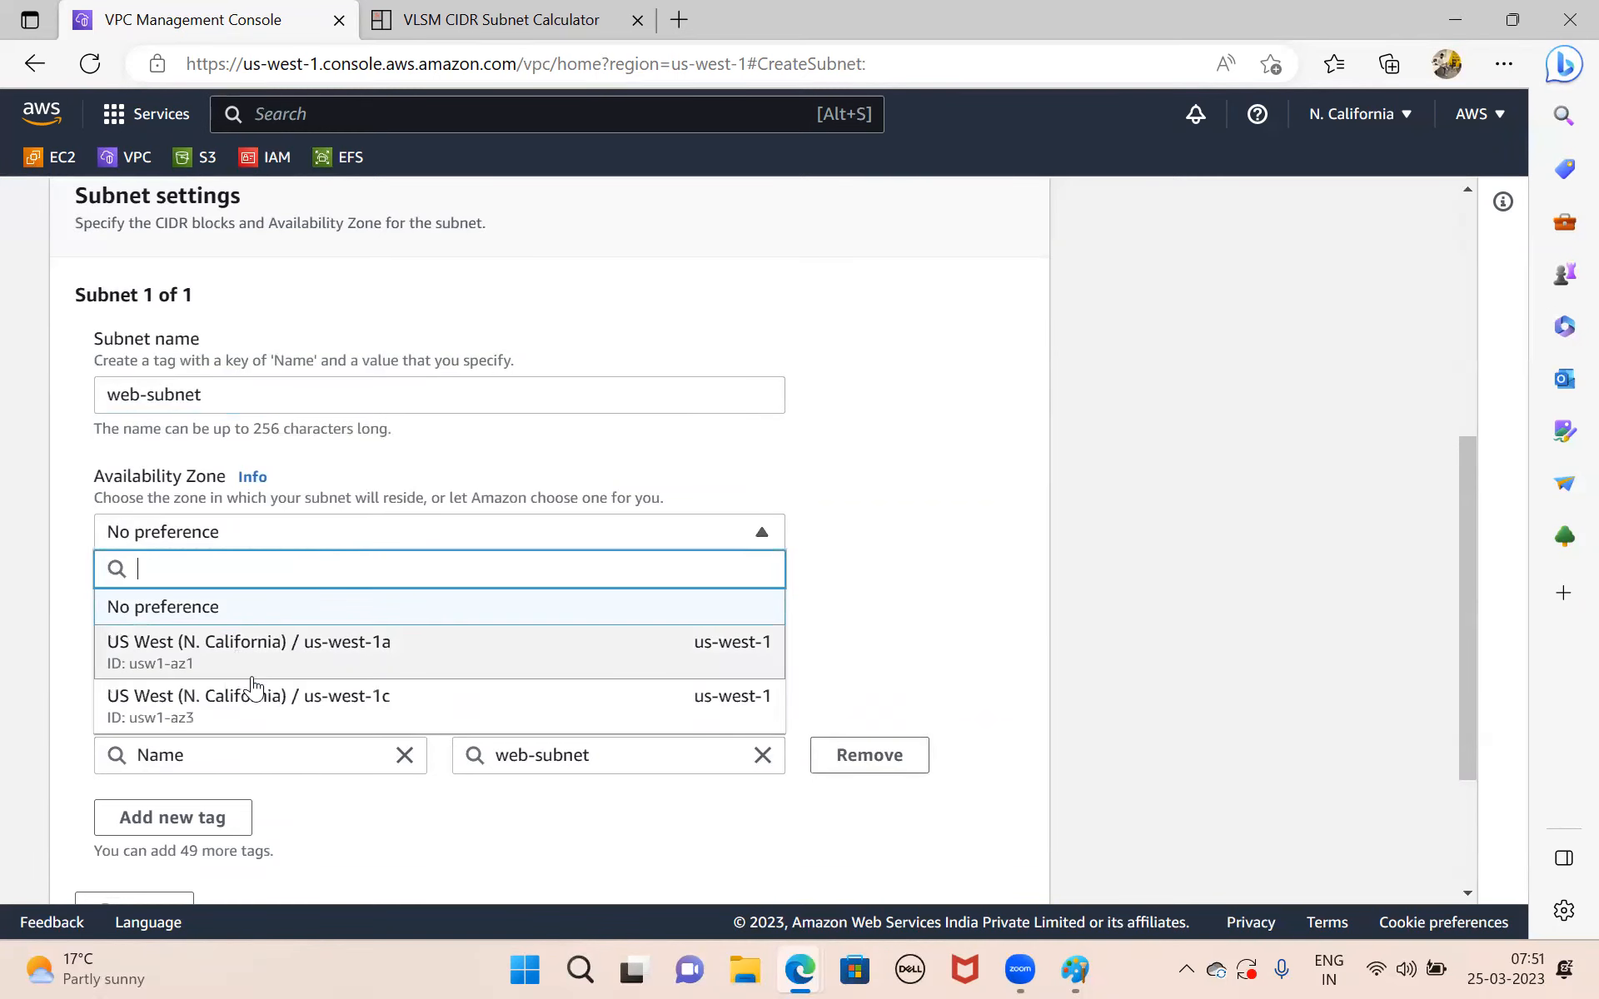
scroll(283, 673, "down", 1)
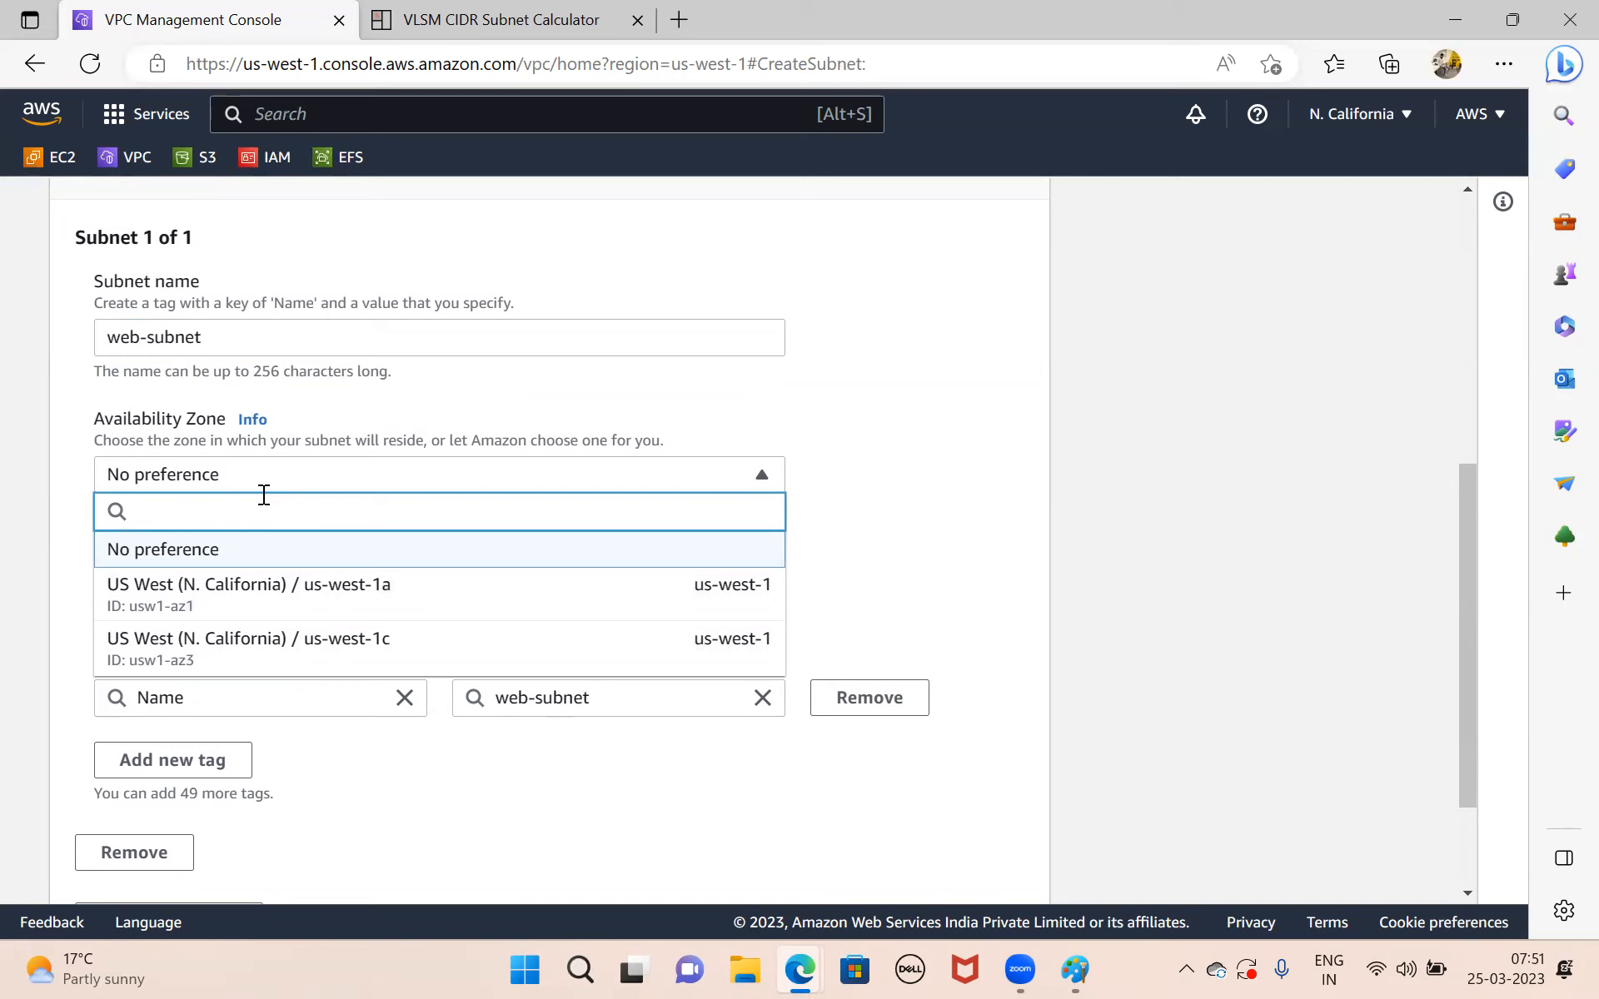
type("c=")
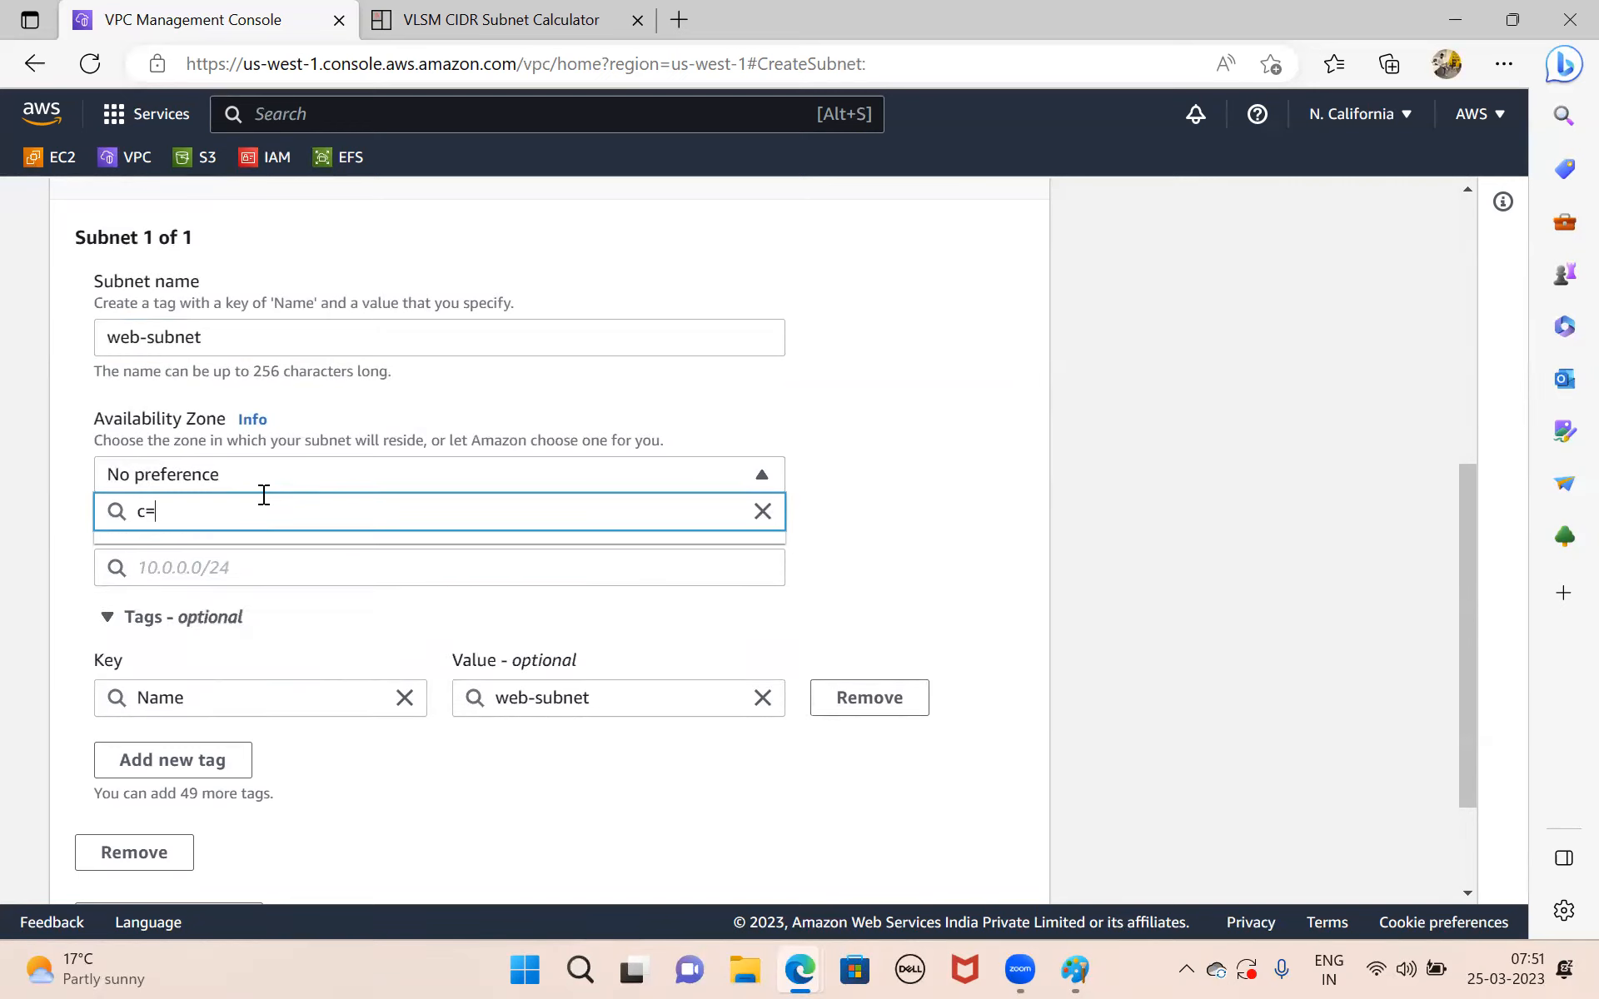
key("BackSpace")
key("BackSpace")
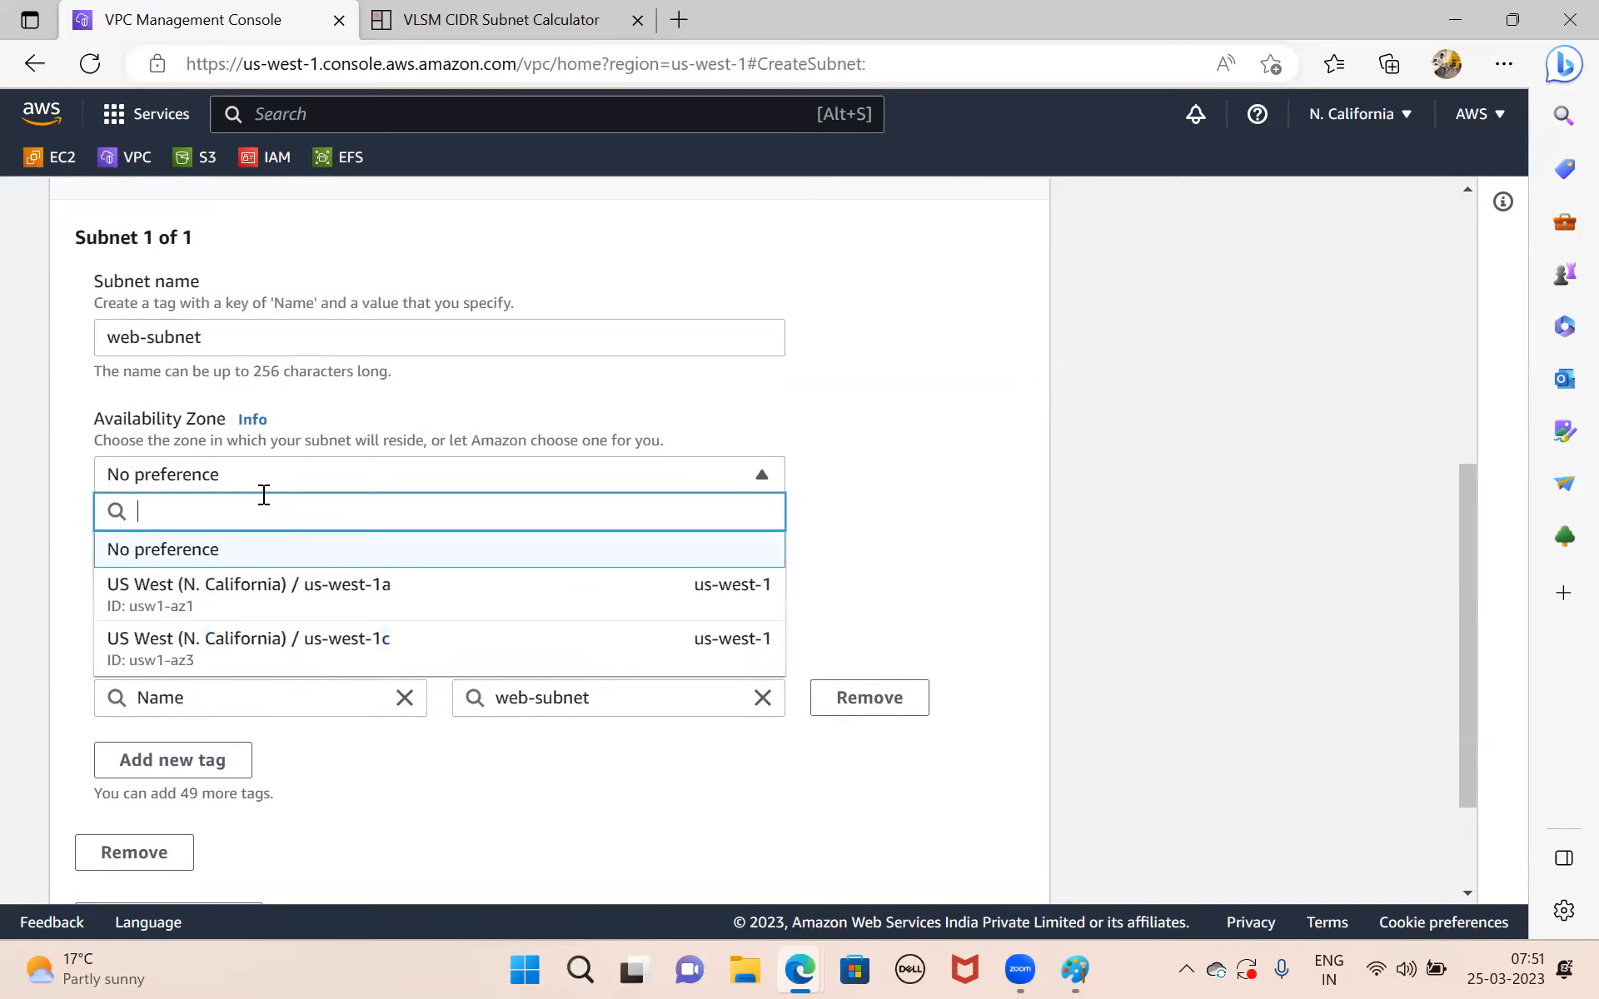
left_click(301, 605)
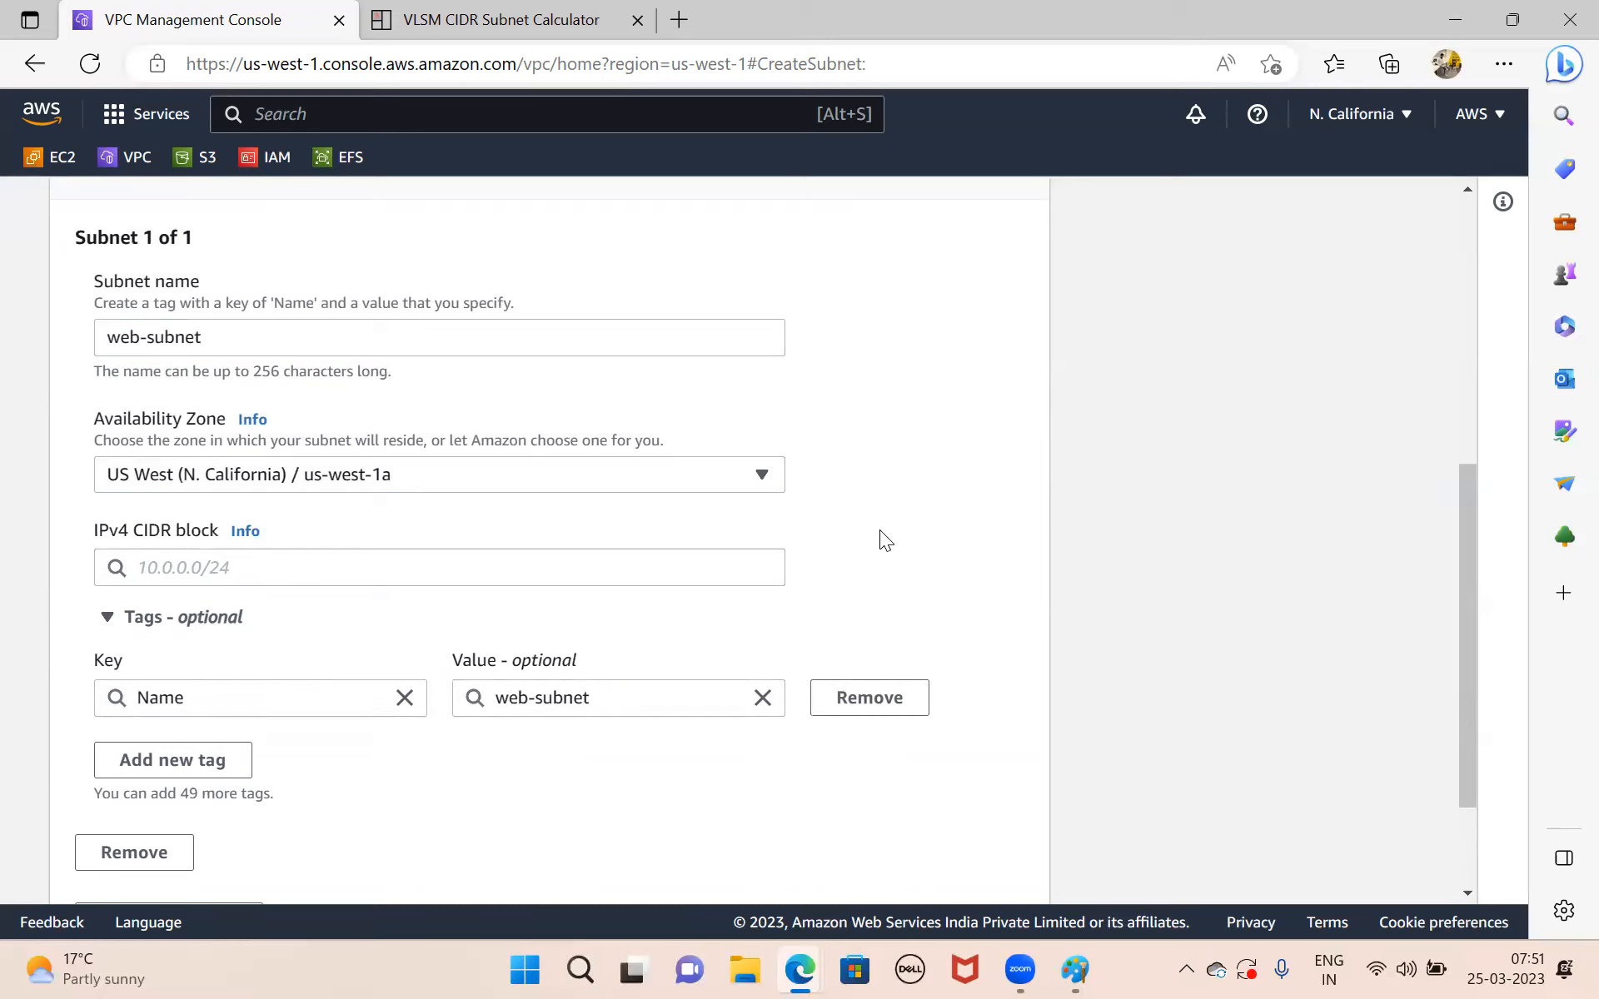
left_click(472, 488)
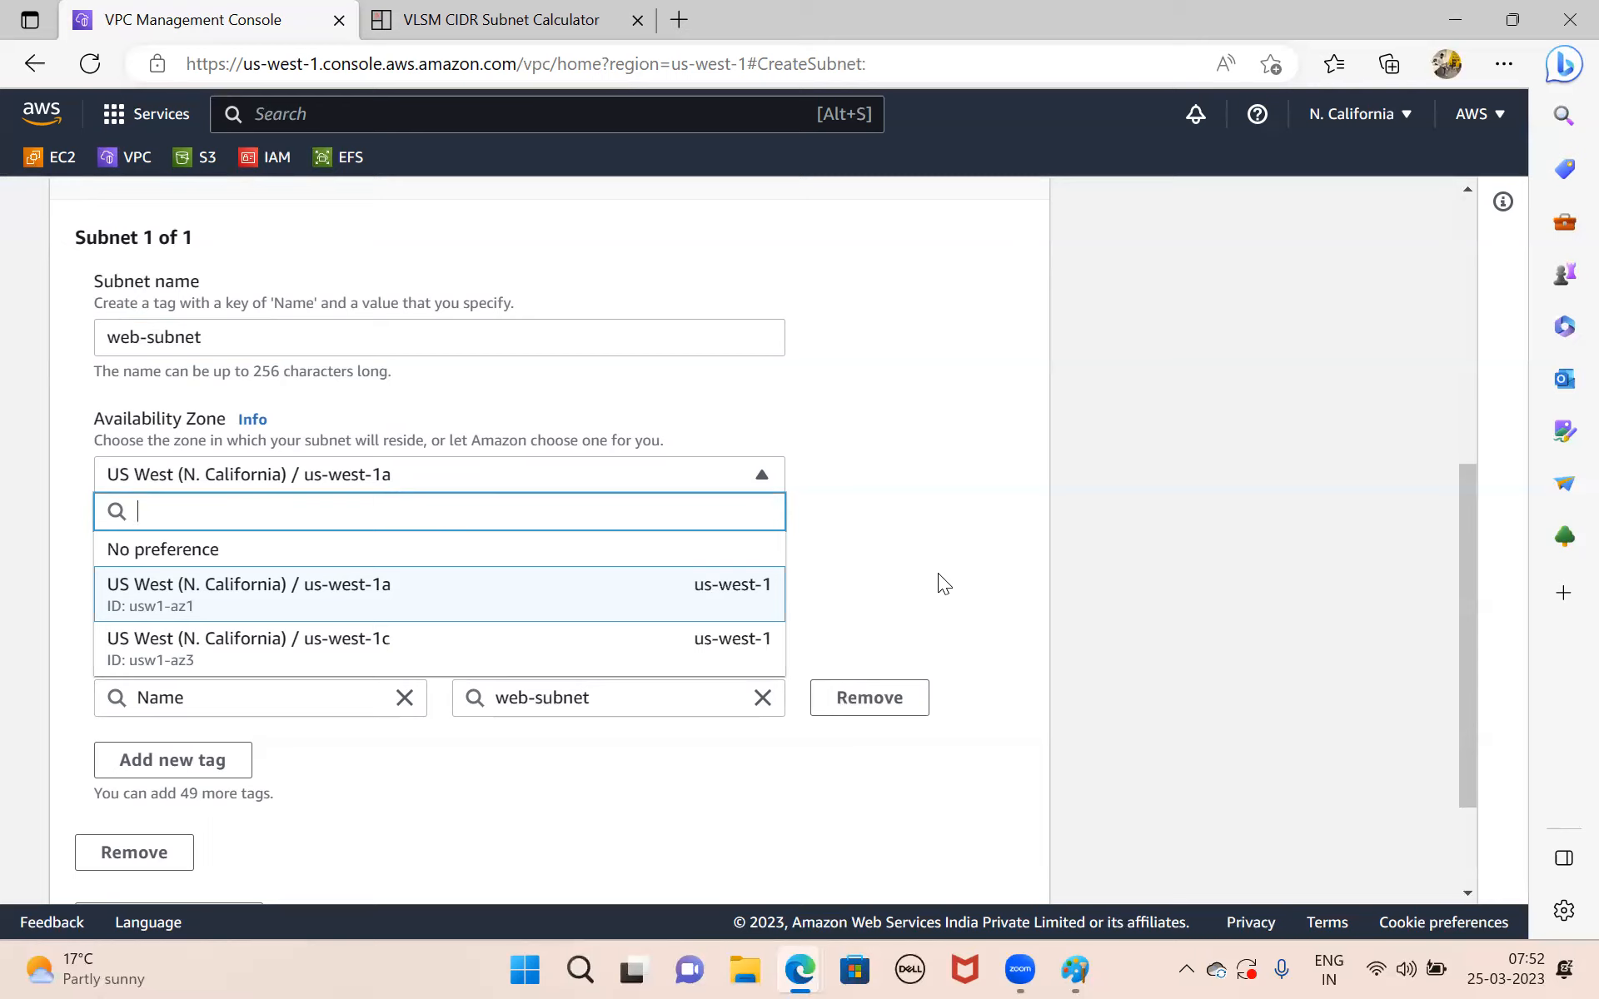
left_click(535, 592)
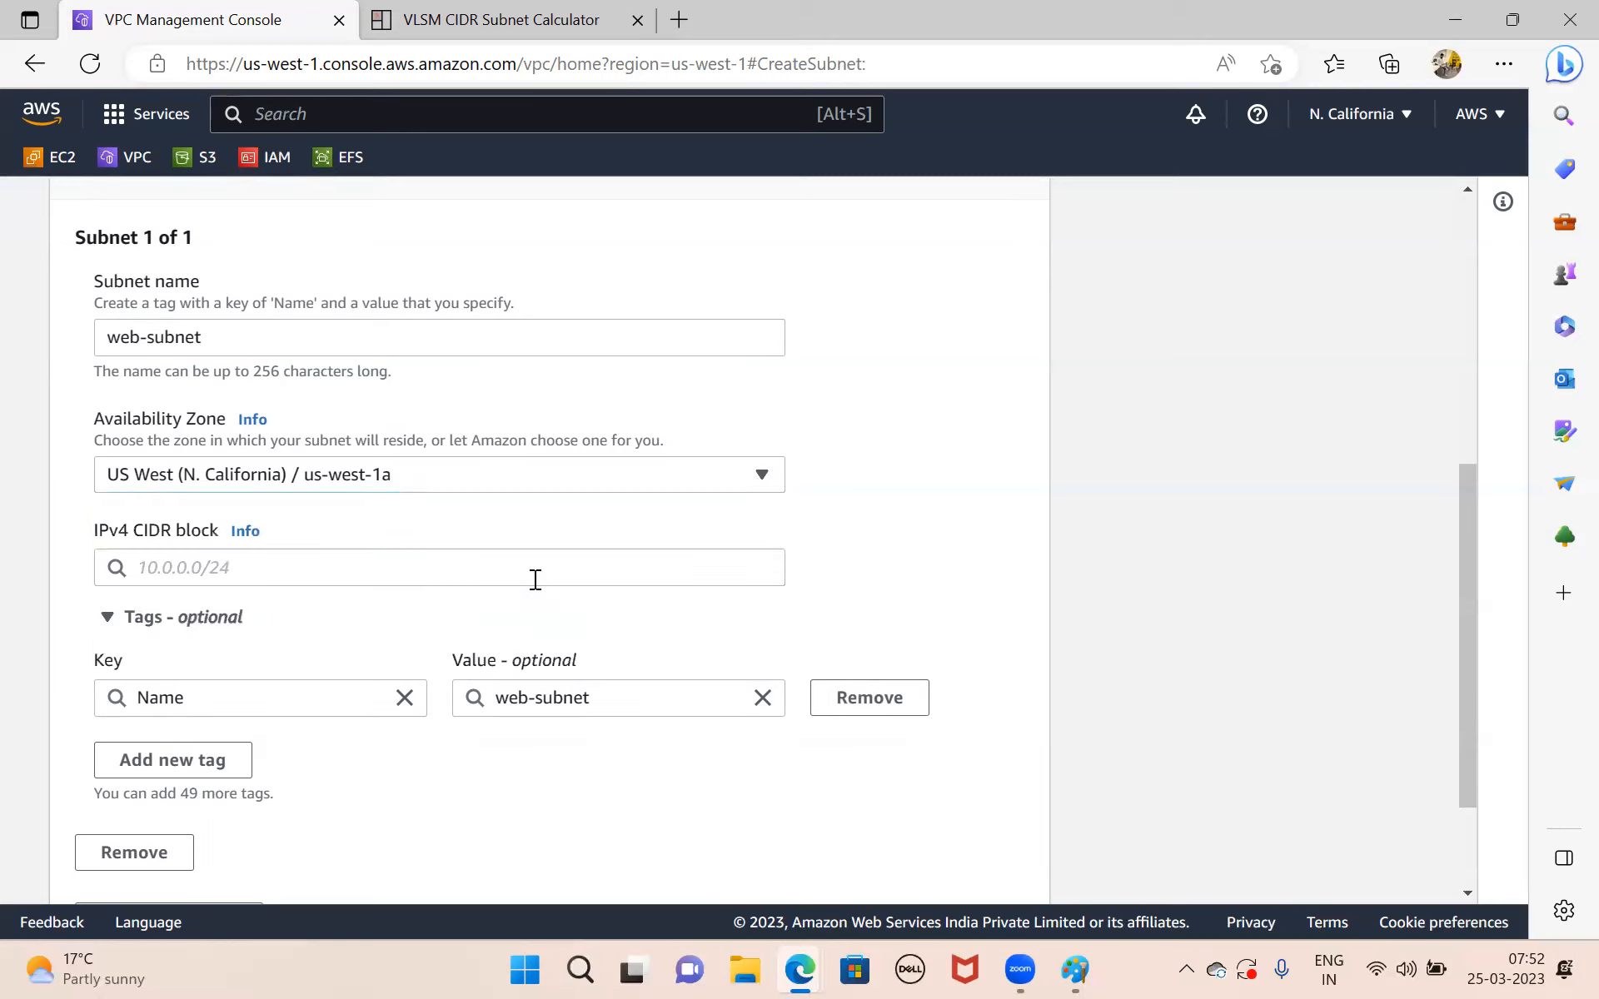
Check subnet A's address in the VLSM calculator results and enter 10.0.0.0/24 as web-subnet's IPv4 CIDR block.
left_click(443, 573)
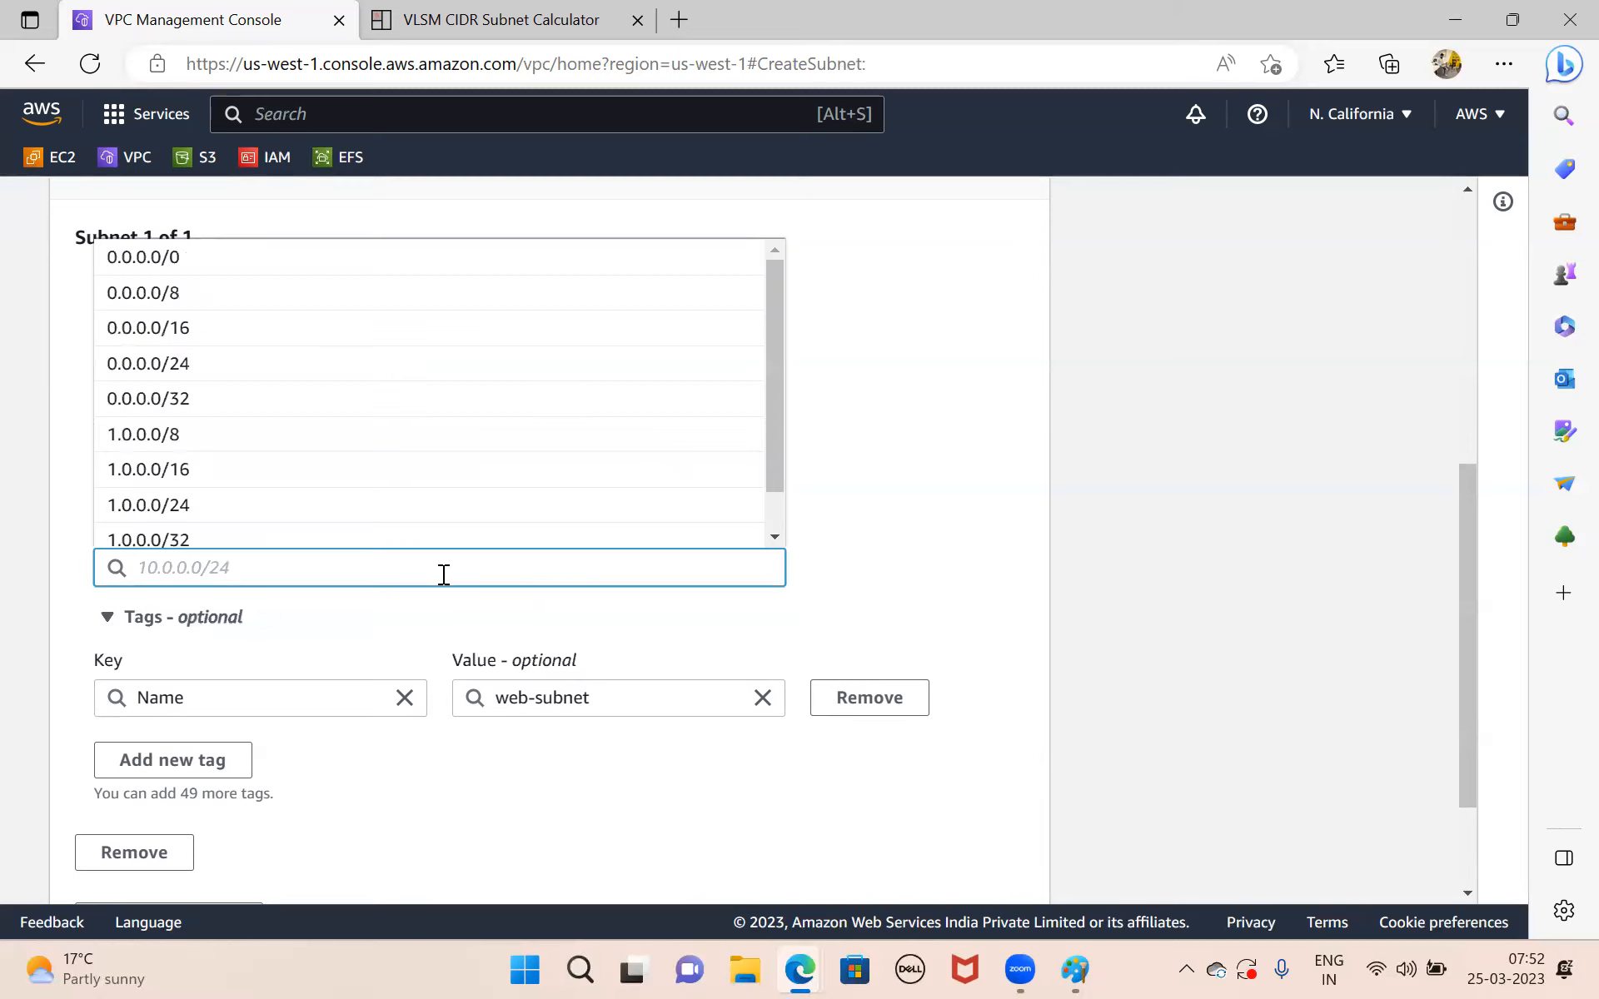
mouse_move(797, 970)
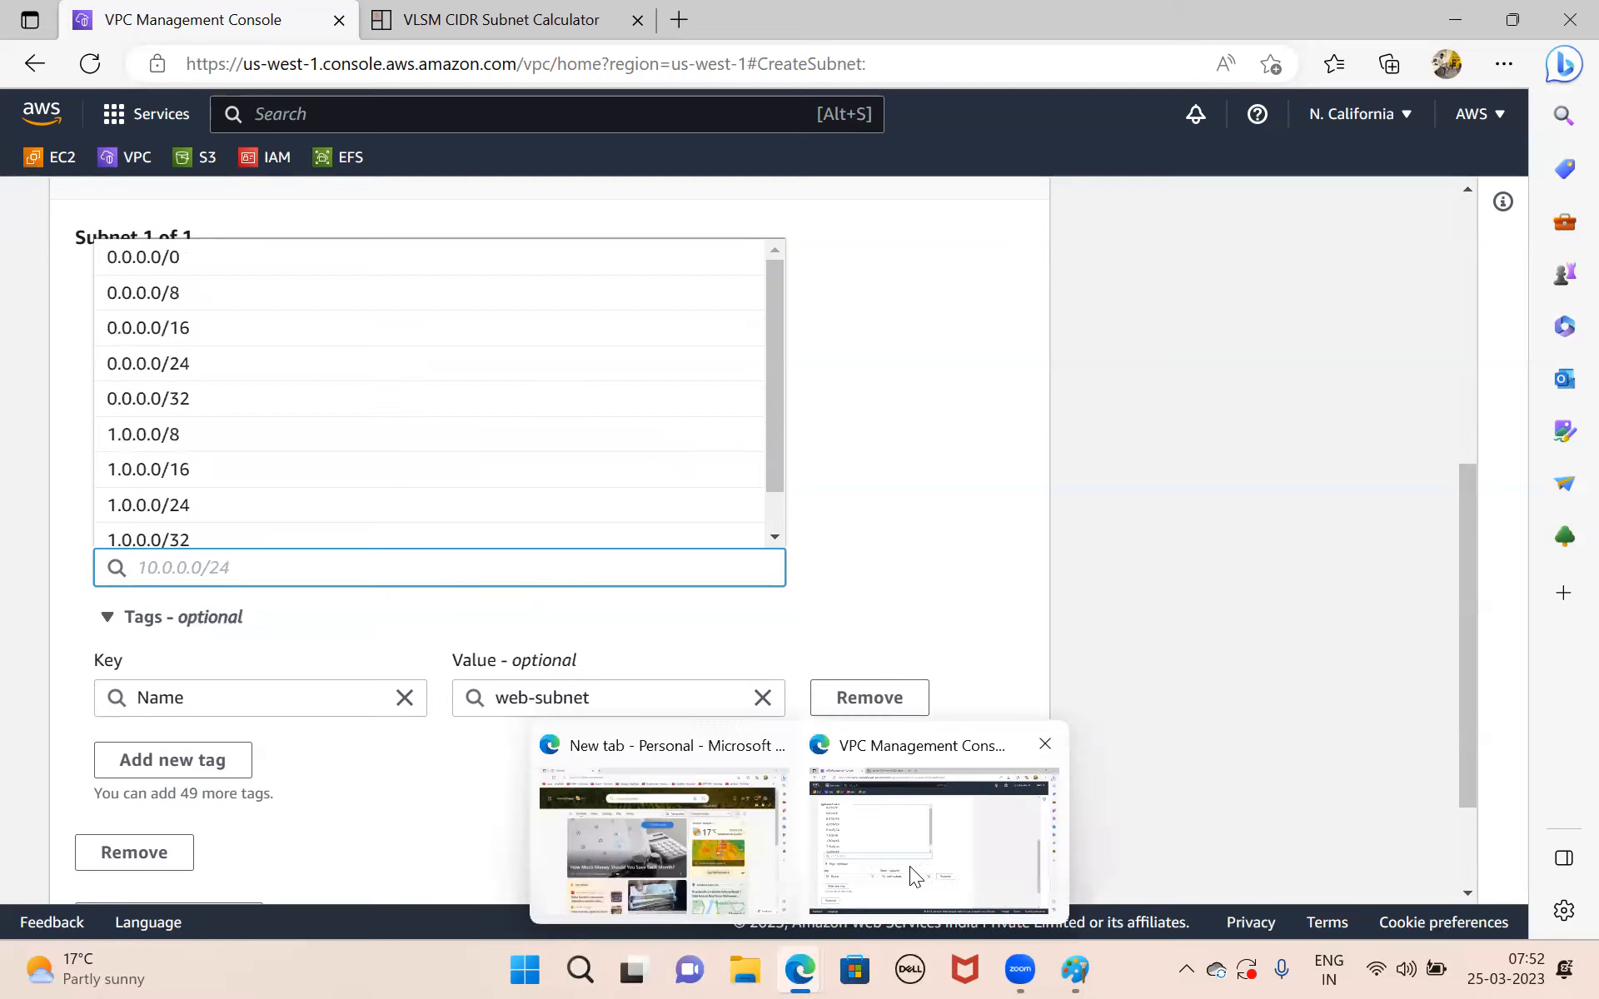
left_click(419, 19)
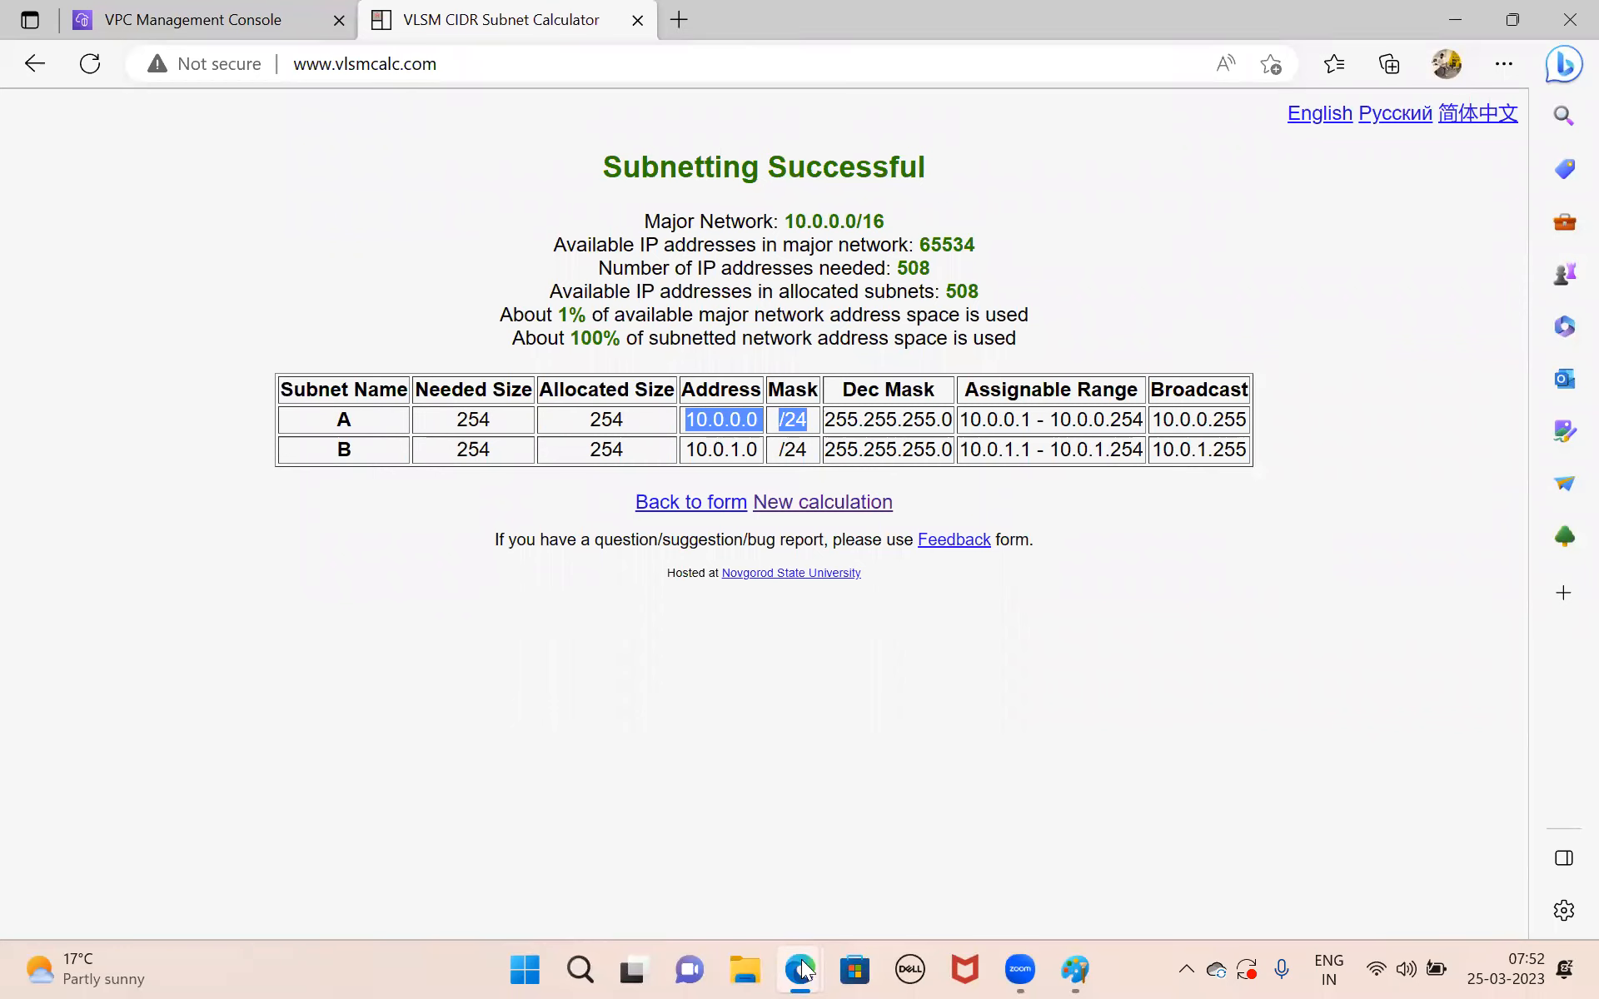
left_click(153, 23)
type("10.0.0.-0")
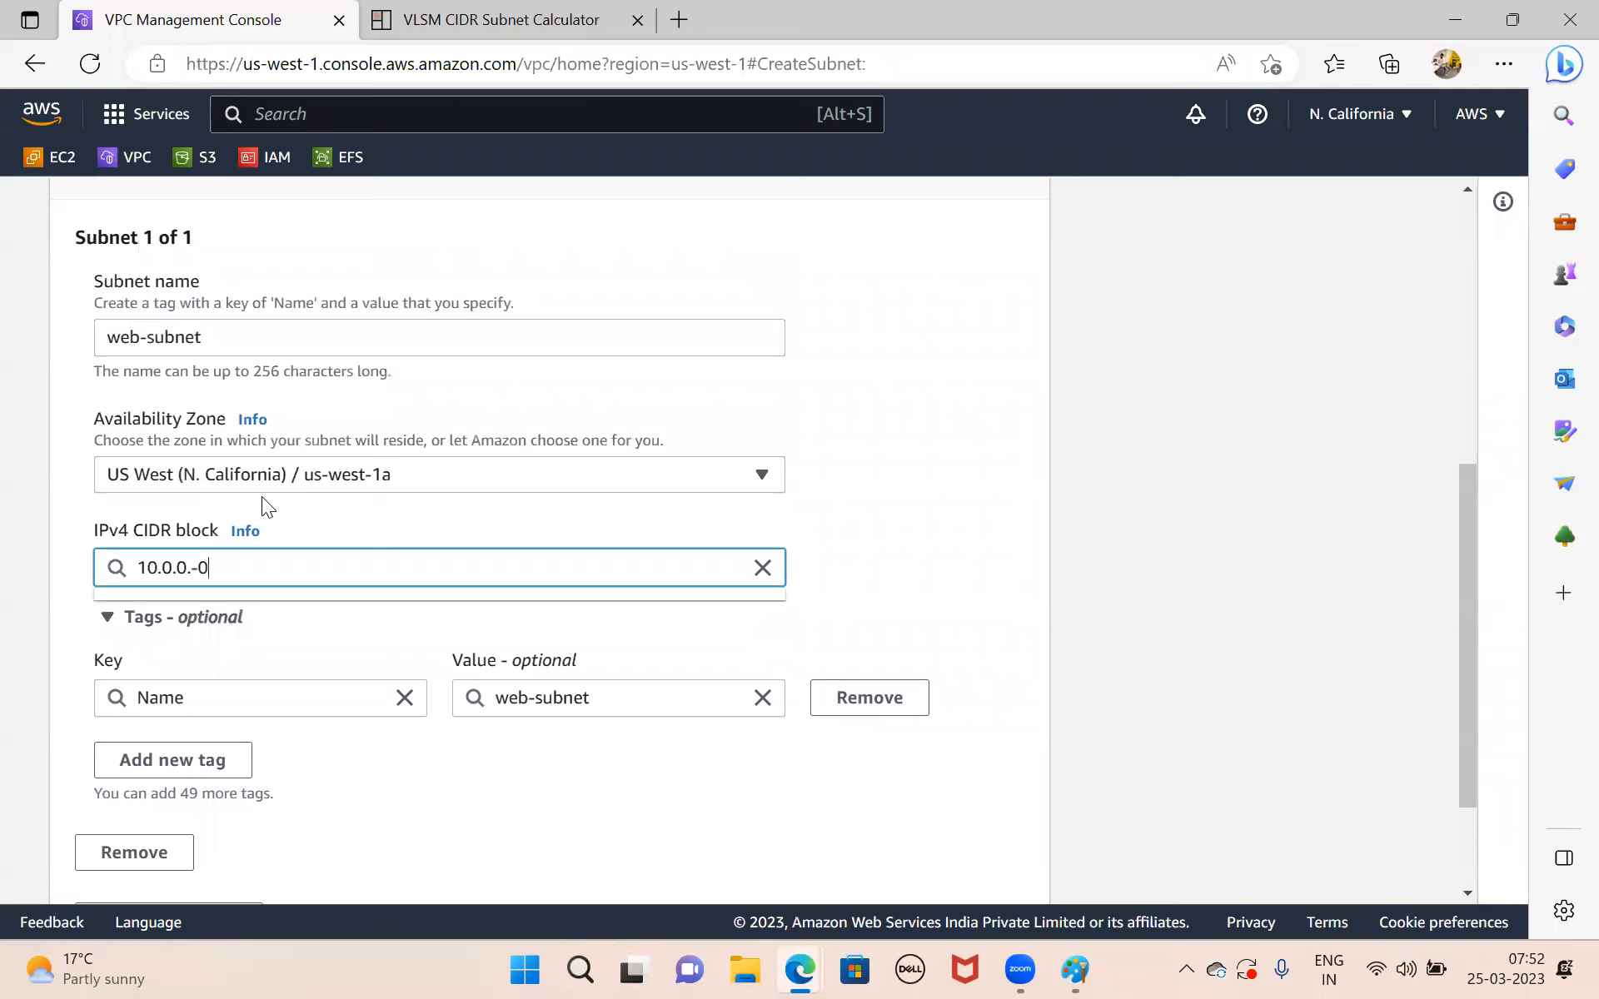
key("BackSpace")
key("BackSpace")
key("BackSpace")
key("BackSpace")
key("BackSpace")
key("BackSpace")
key("BackSpace")
type(".0.0.0/24")
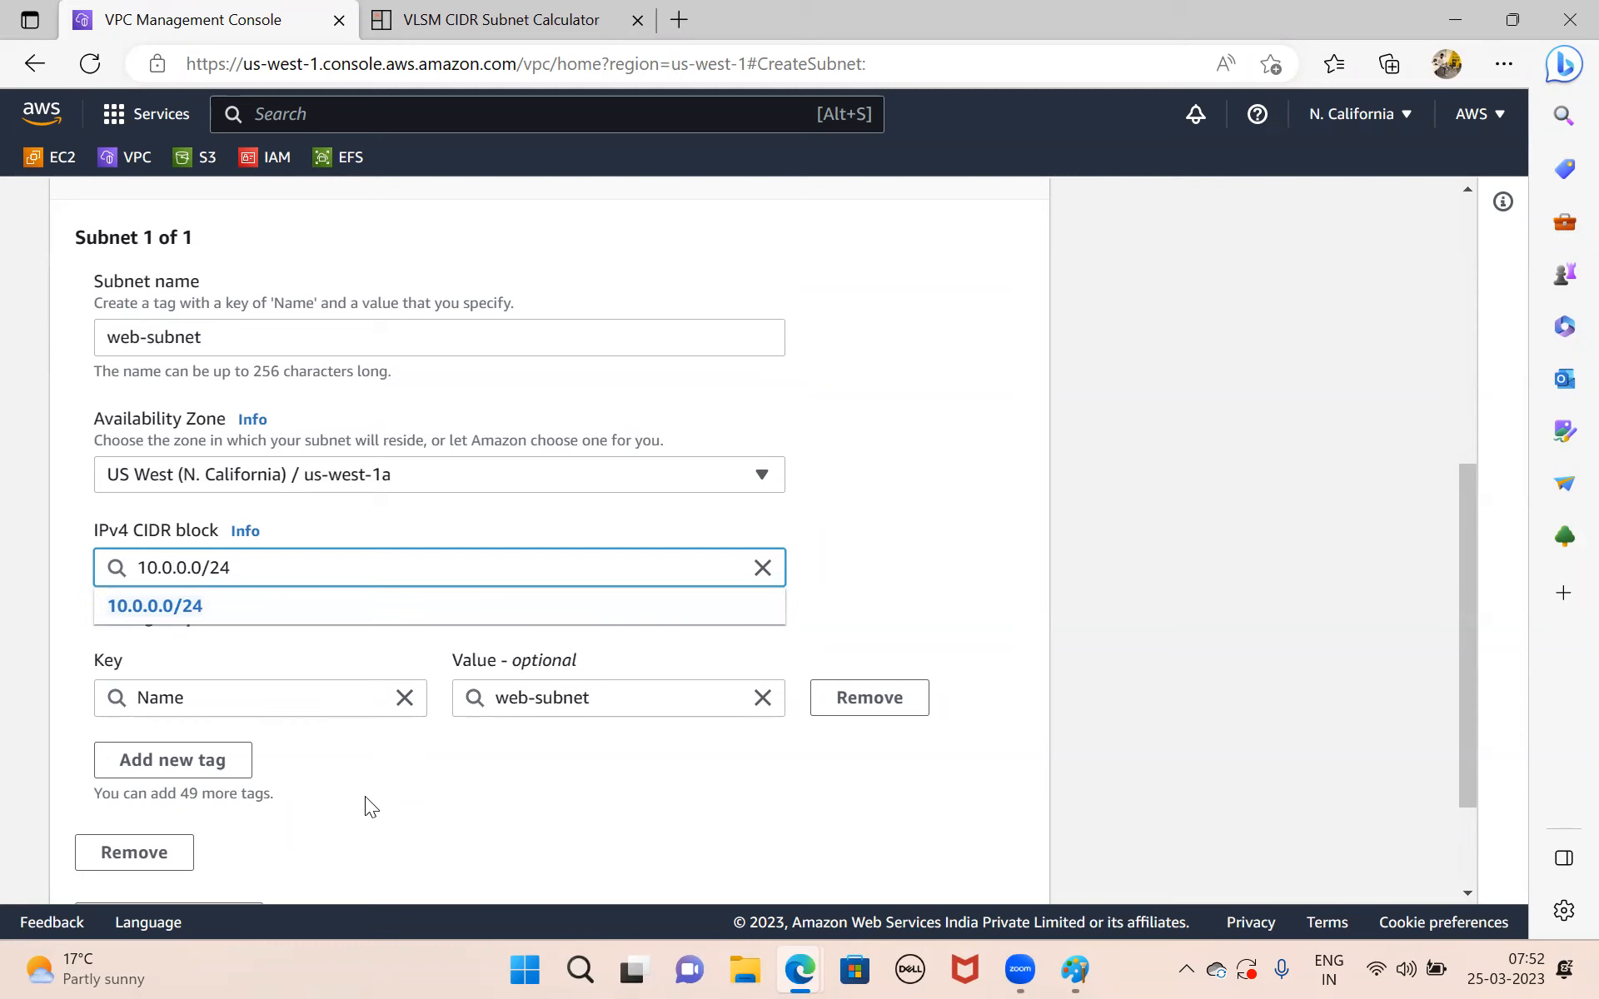
scroll(454, 793, "down", 1)
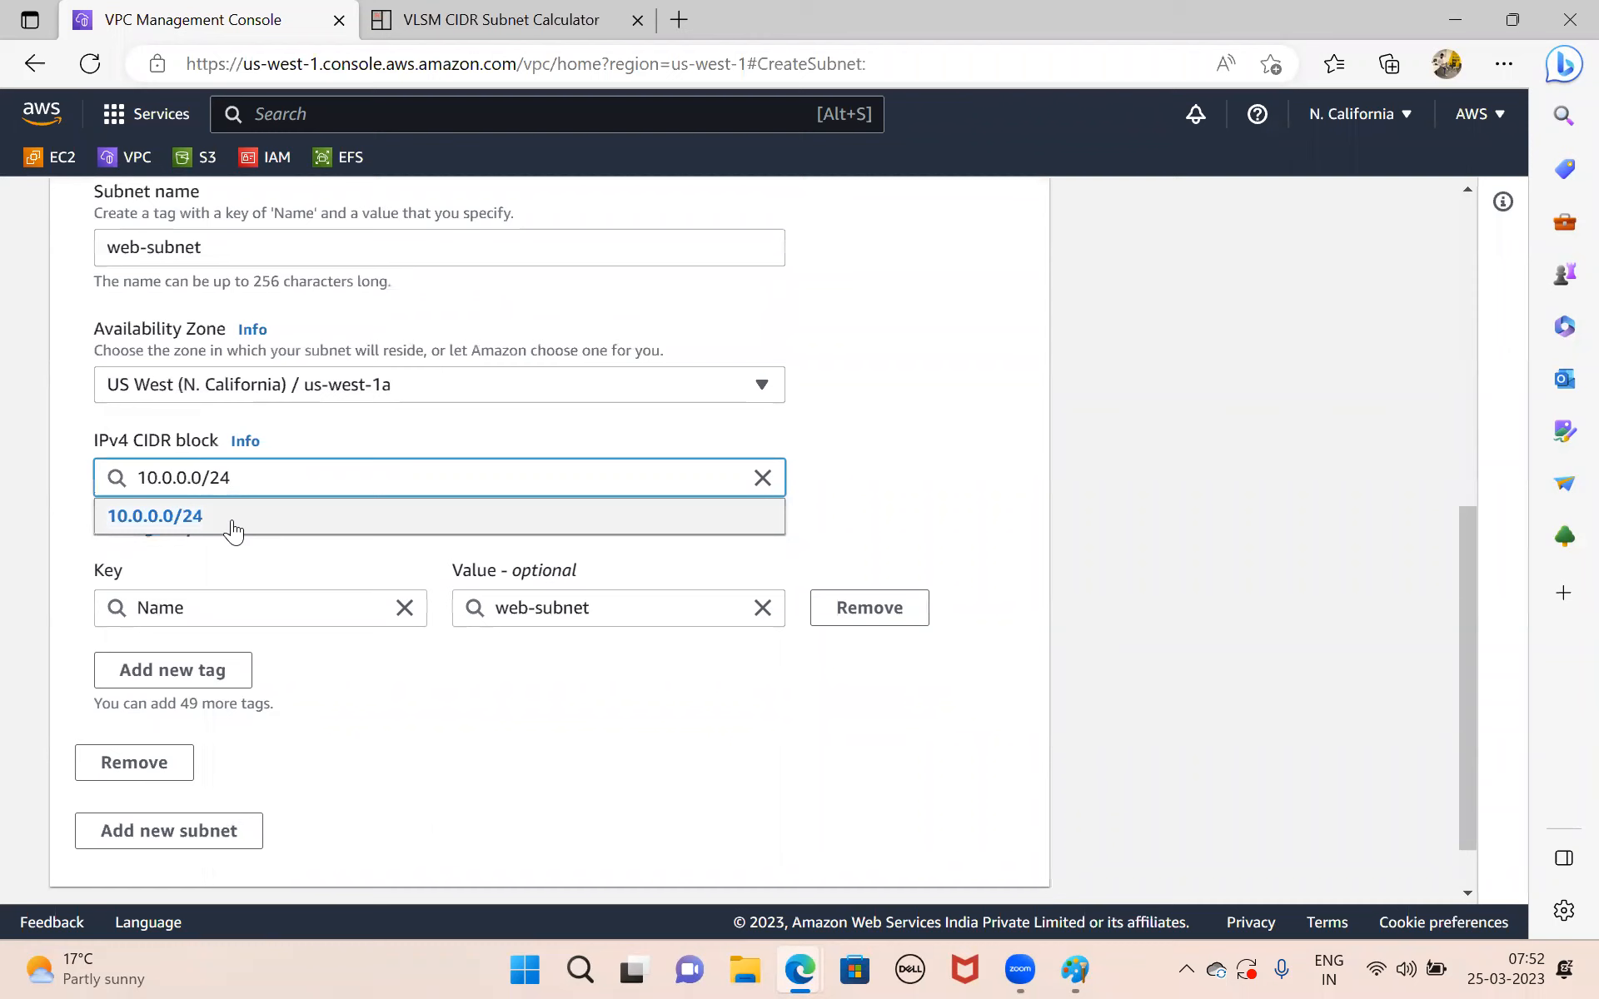
Confirm 10.0.0.0/24 as web-subnet's CIDR block and add a second subnet named db-subnet.
left_click(233, 529)
scroll(443, 759, "down", 1)
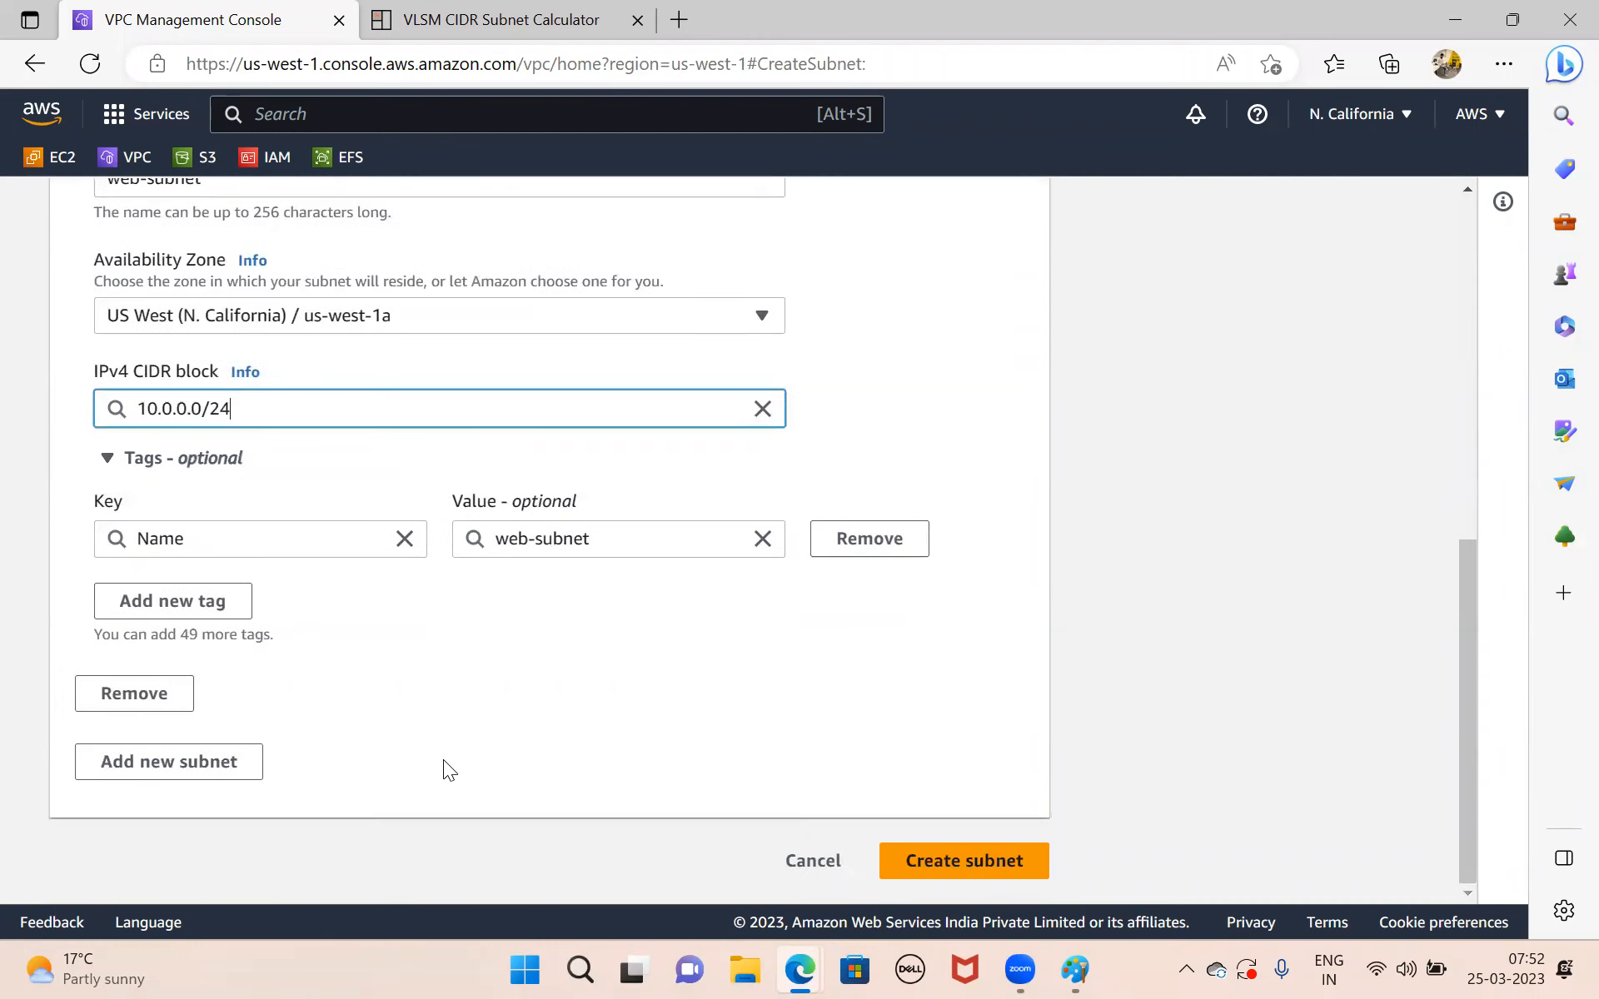
left_click(174, 778)
scroll(356, 706, "down", 5)
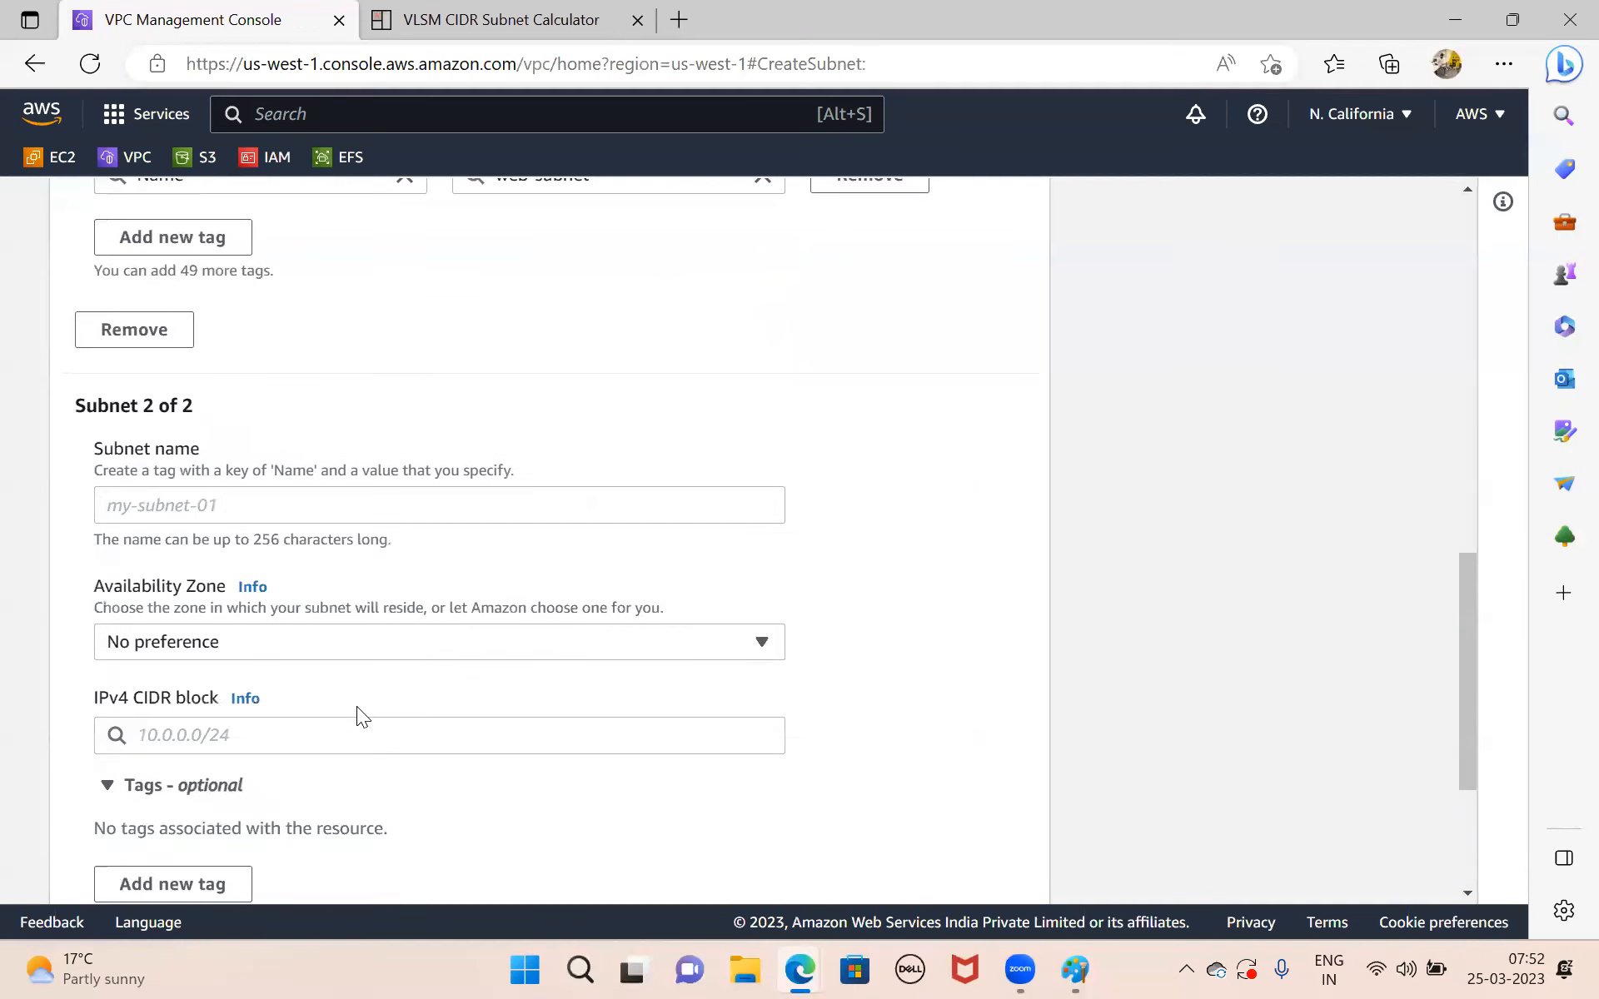
left_click(286, 473)
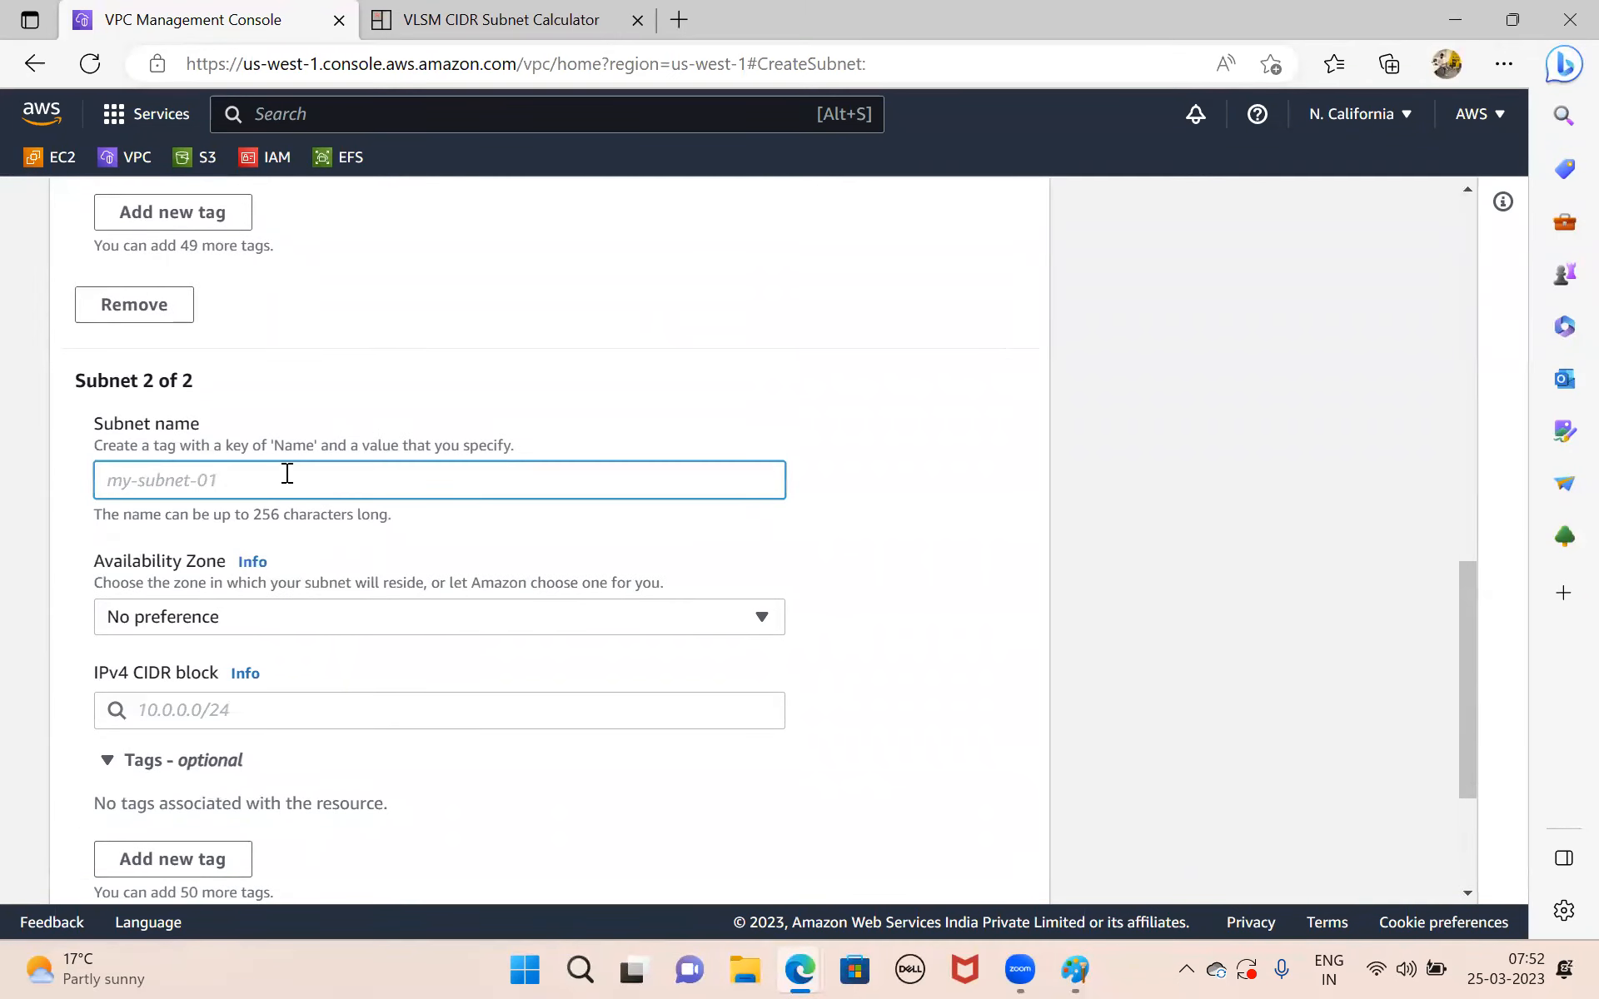
type("db-subnet")
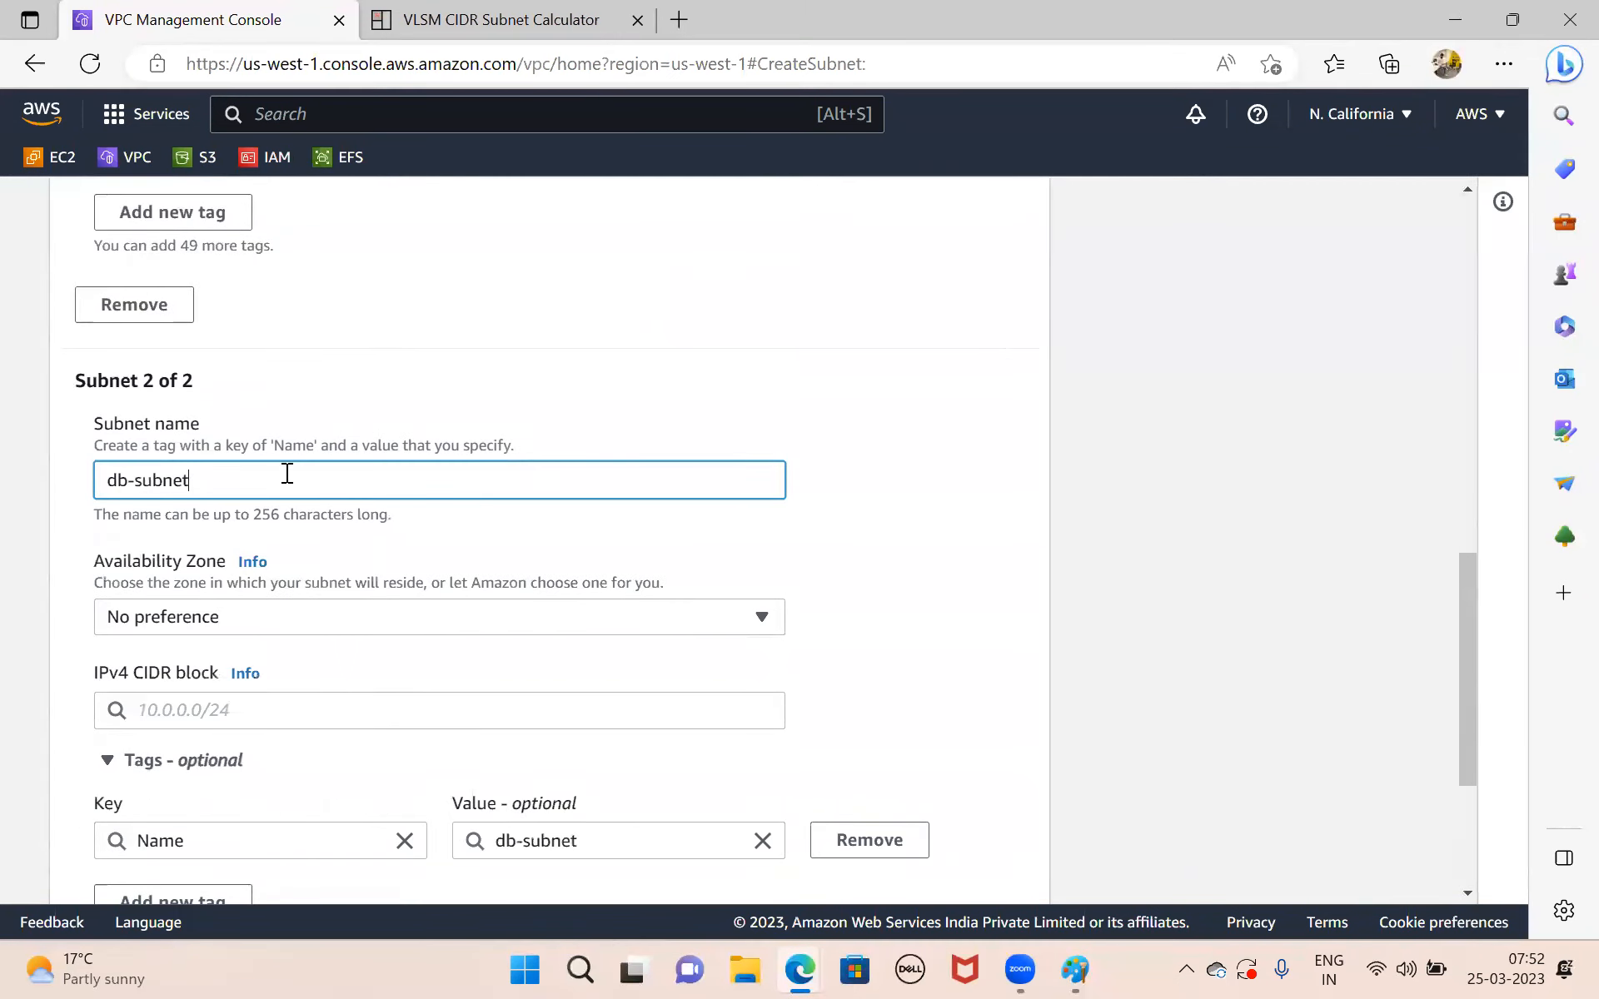
Set db-subnet's availability zone to US West (N. California) / us-west-1c and its IPv4 CIDR block to 10.0.1.0/24.
left_click(309, 616)
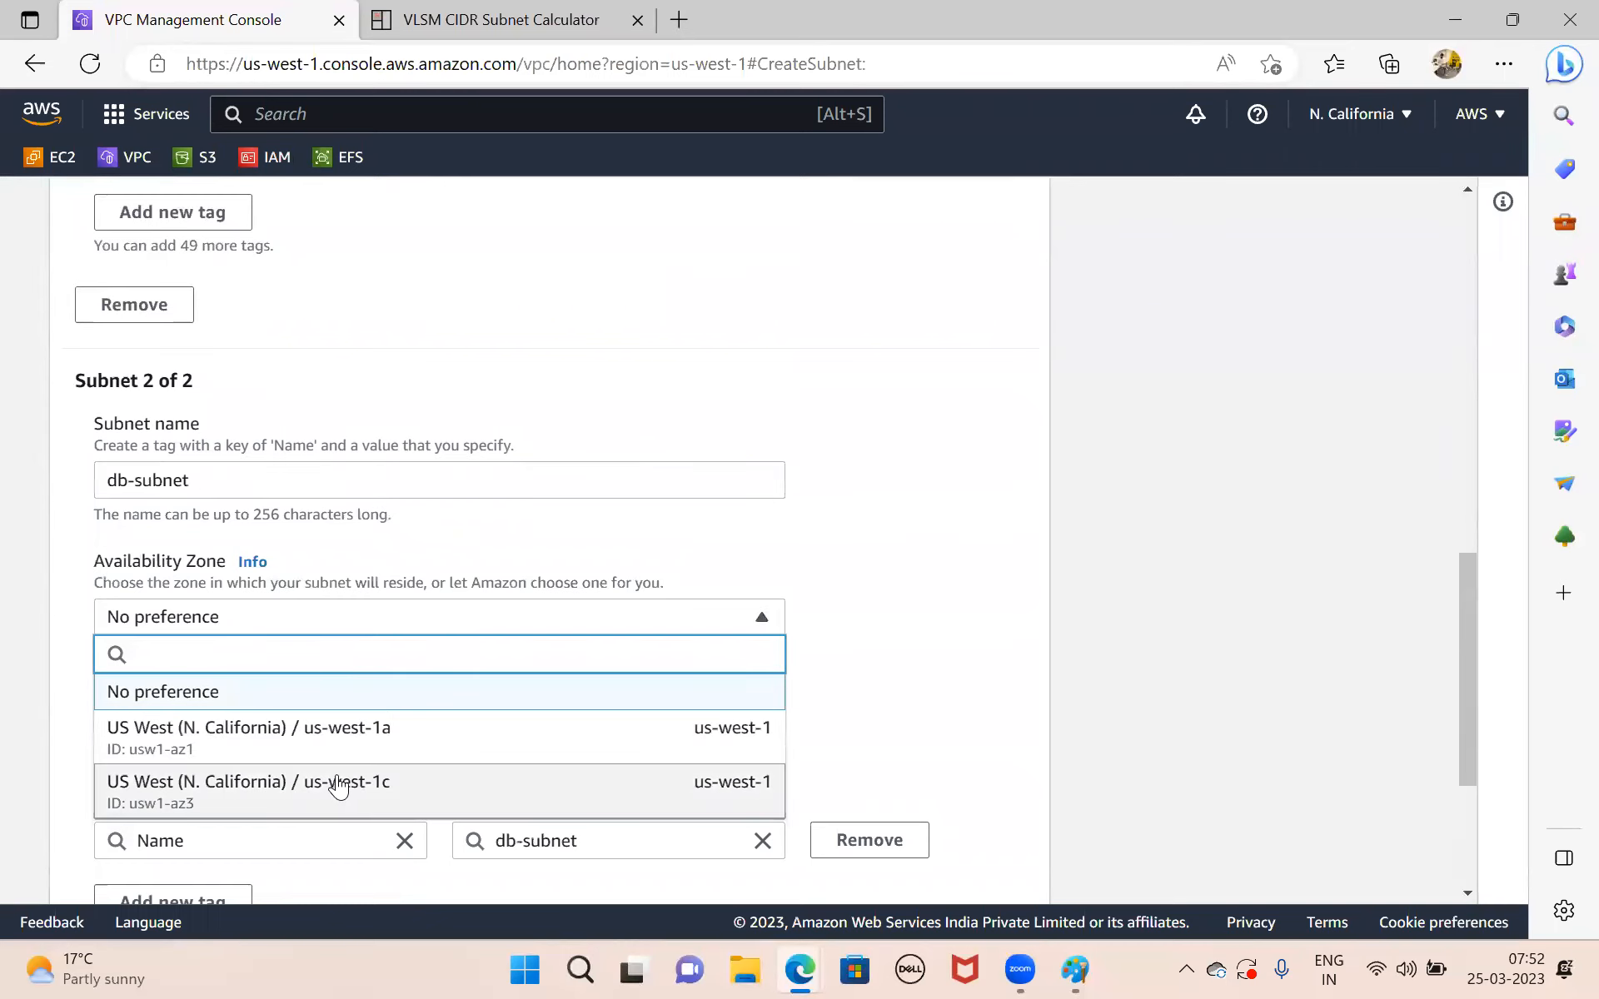
left_click(337, 785)
scroll(624, 667, "down", 3)
left_click(234, 404)
type("10.0.1.0/24")
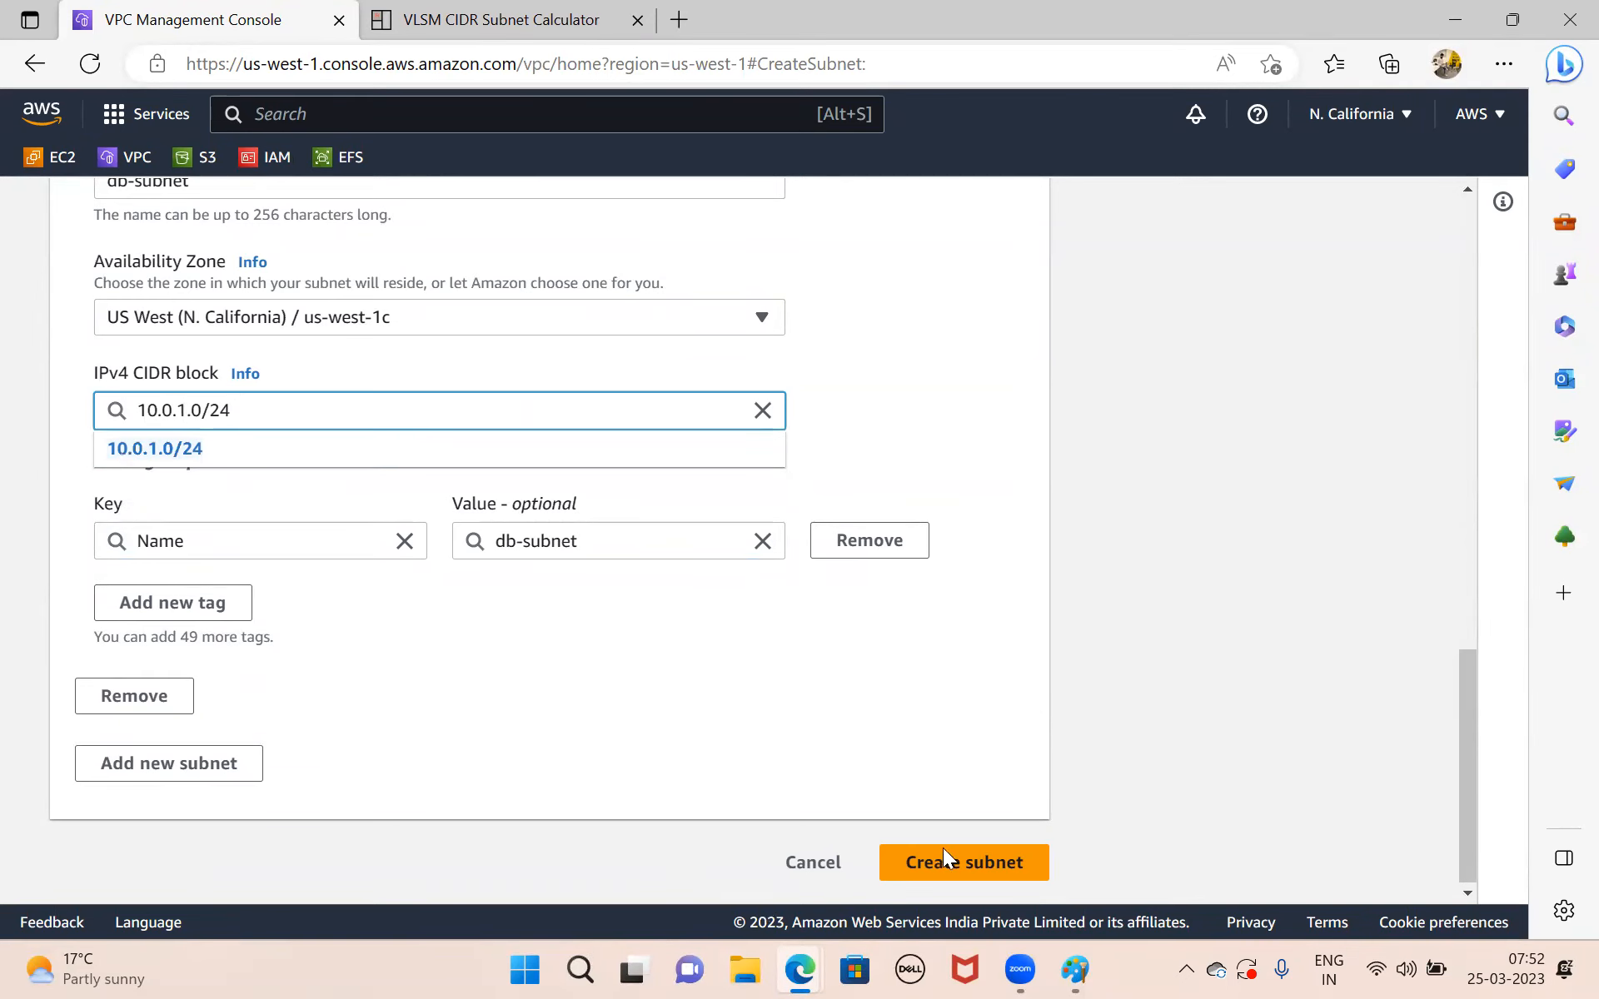
Check subnet B's address in the VLSM calculator results and create both subnets.
left_click(483, 10)
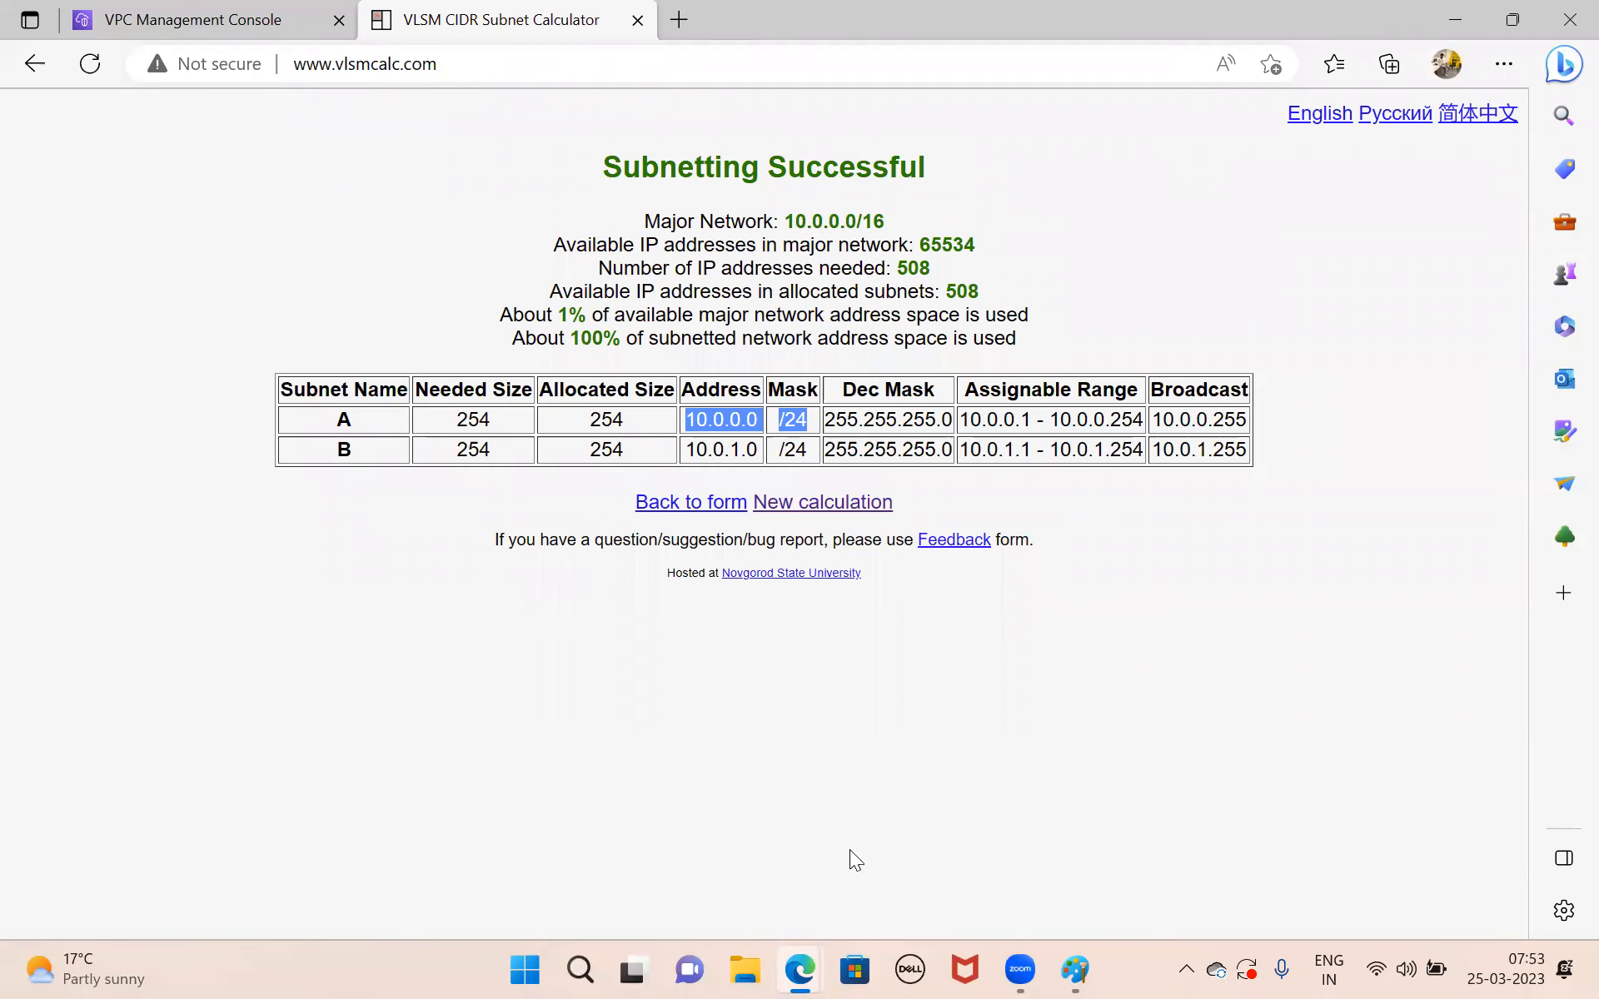
left_click(202, 5)
left_click(463, 689)
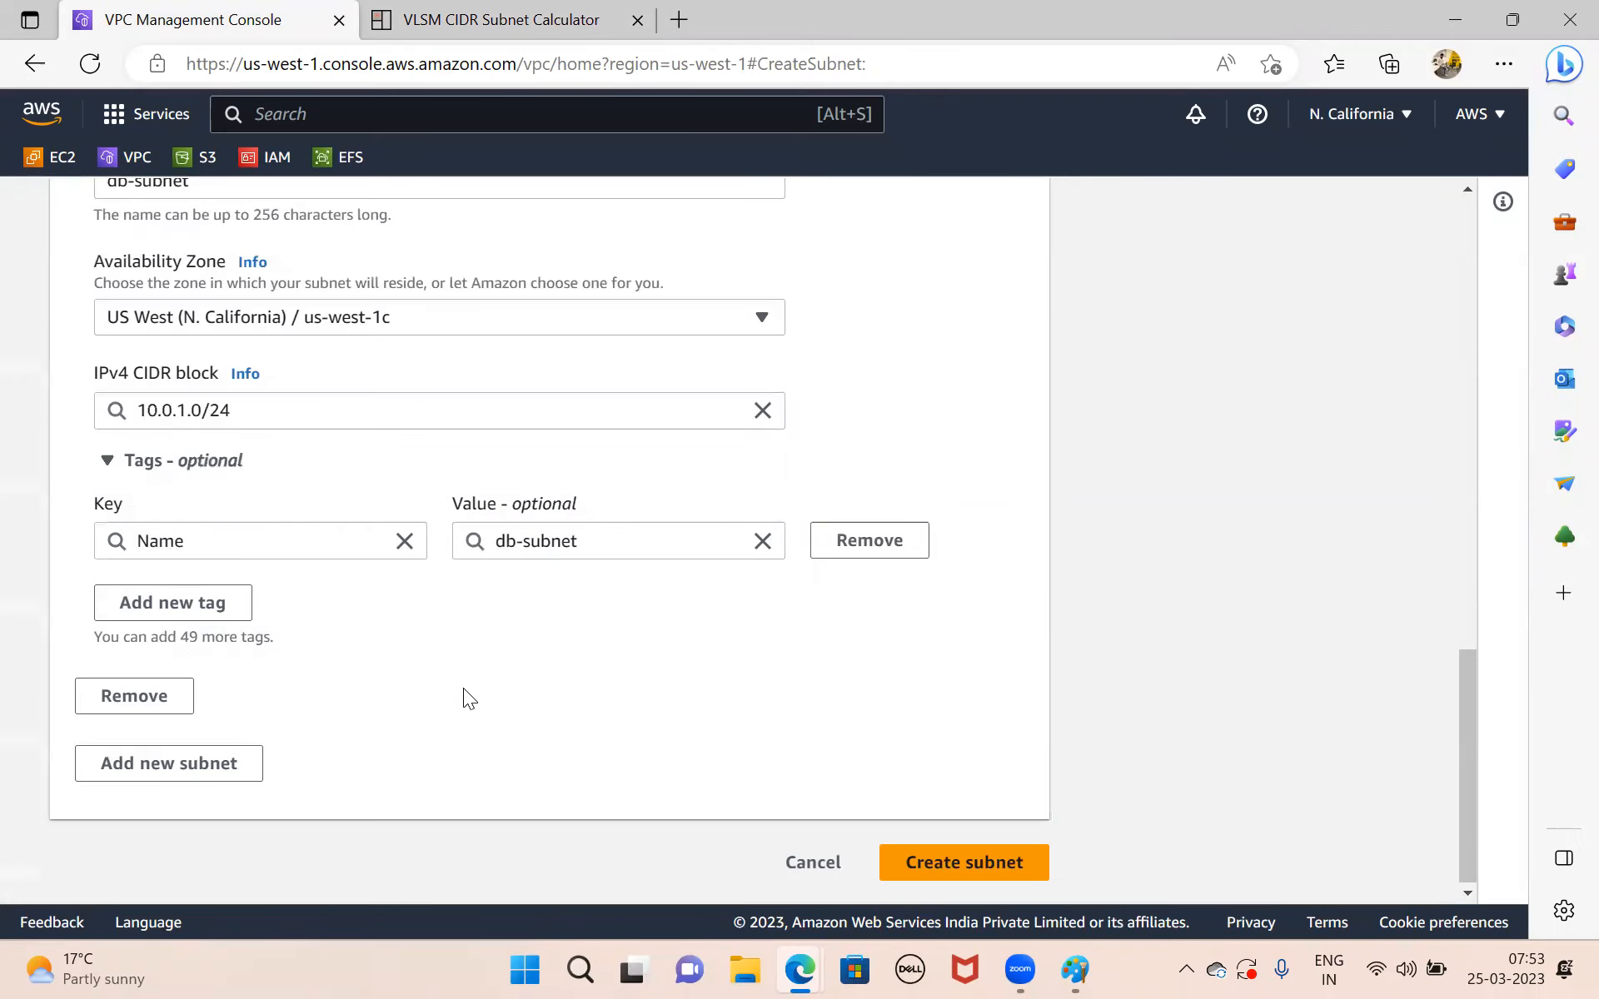
left_click(992, 862)
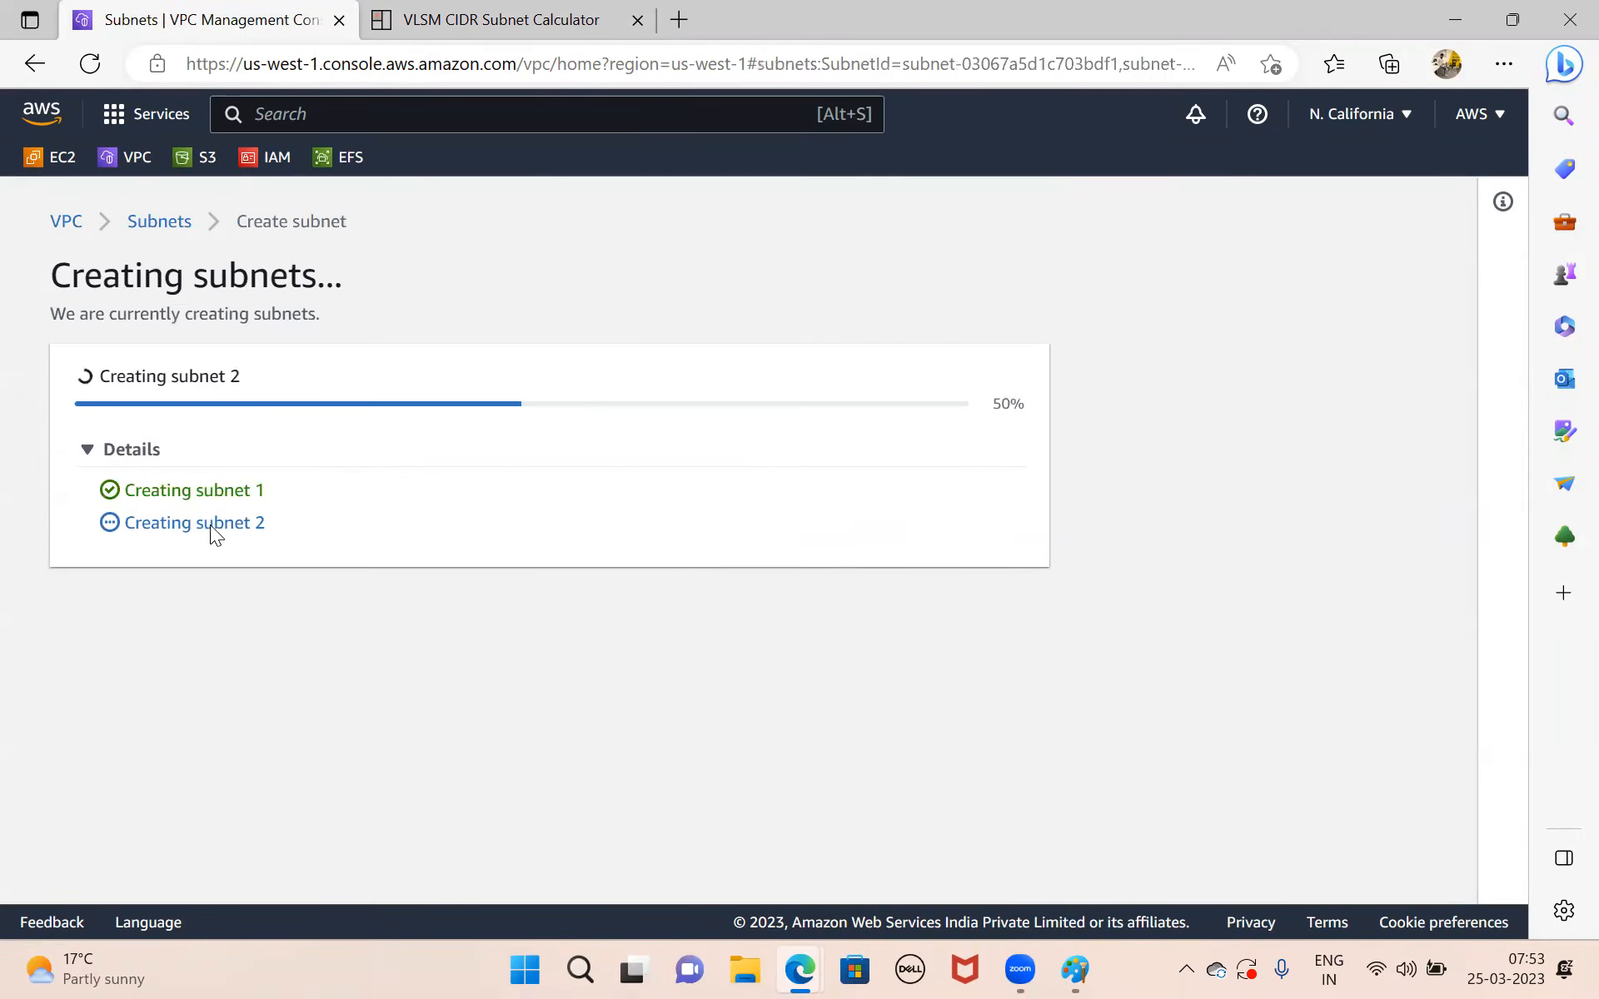
scroll(666, 504, "down", 1)
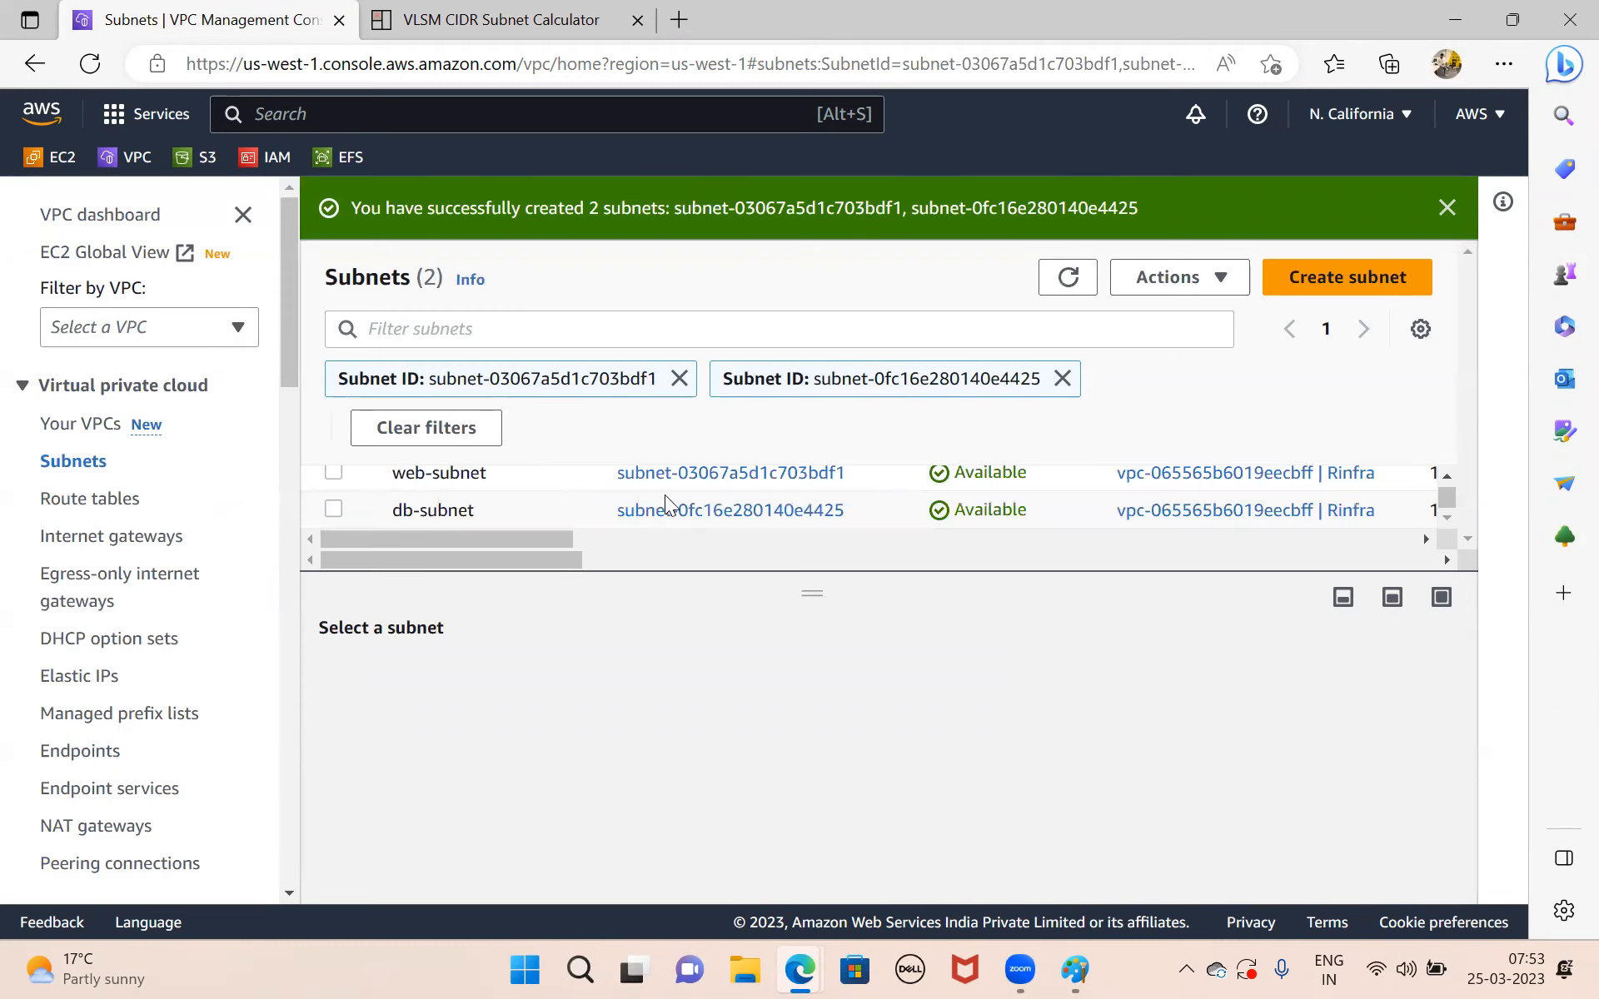
Switch to Paint and draw two small upright rectangles side by side inside the upper part of the VPC box.
left_click(1092, 842)
left_click(703, 125)
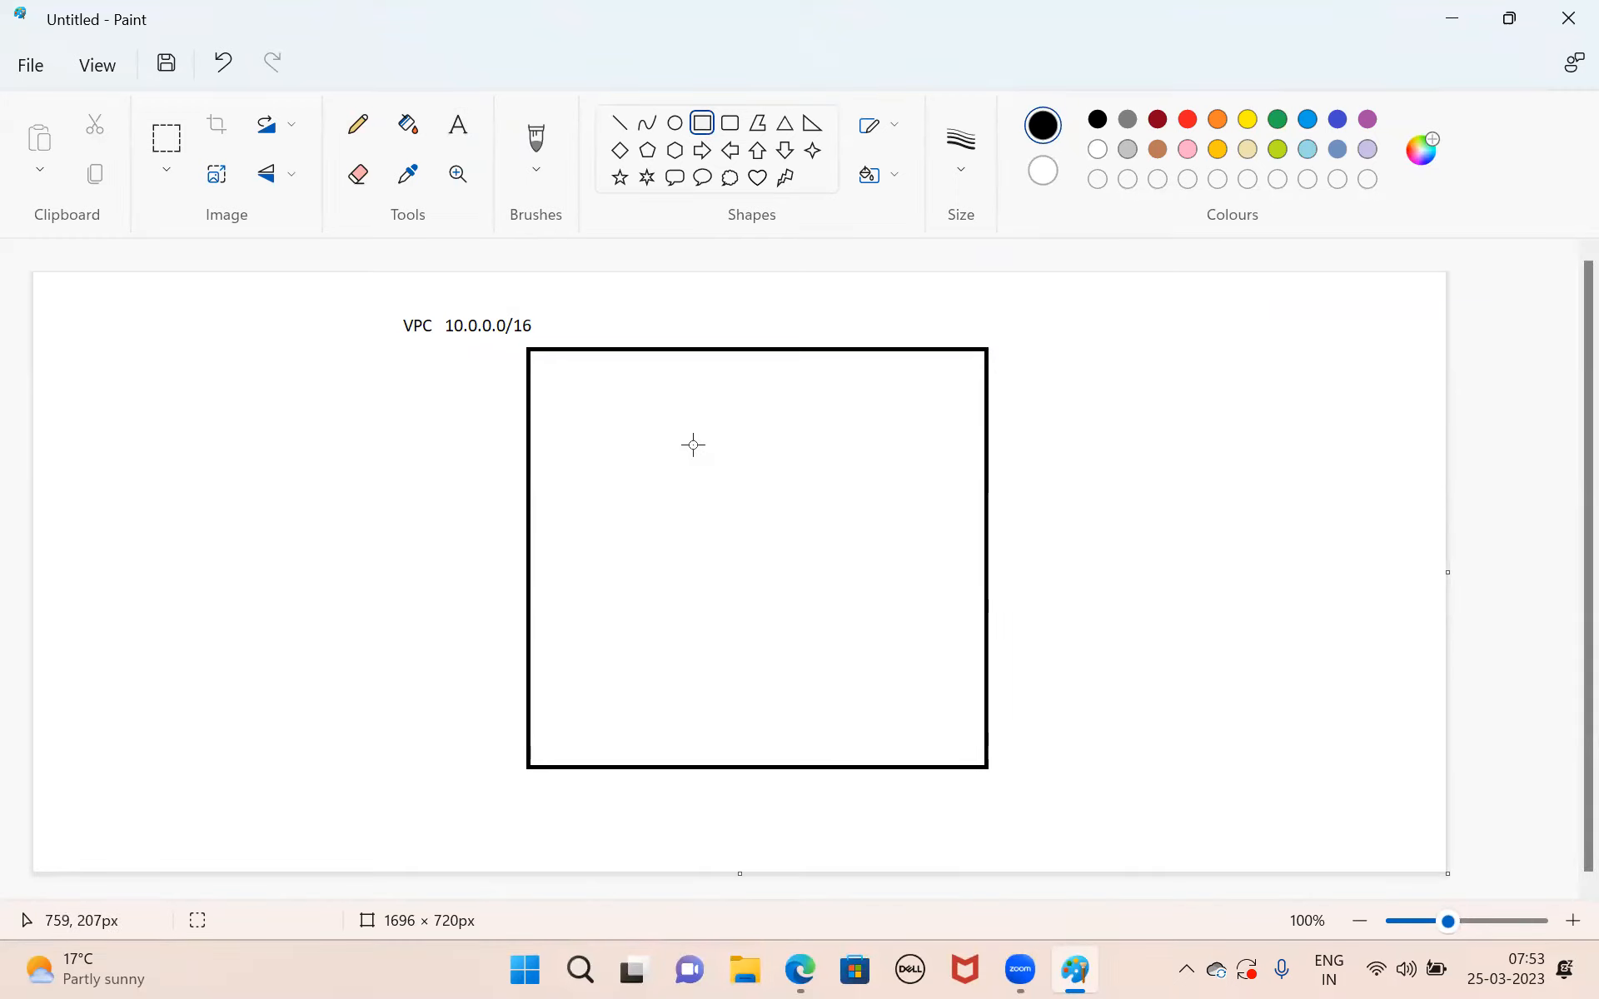
left_click_drag(745, 441, 792, 520)
left_click_drag(651, 442, 708, 520)
Add the text label db-subnet above the left small rectangle and web-subnet above the right one.
left_click(458, 125)
left_click_drag(612, 406, 713, 435)
type("db")
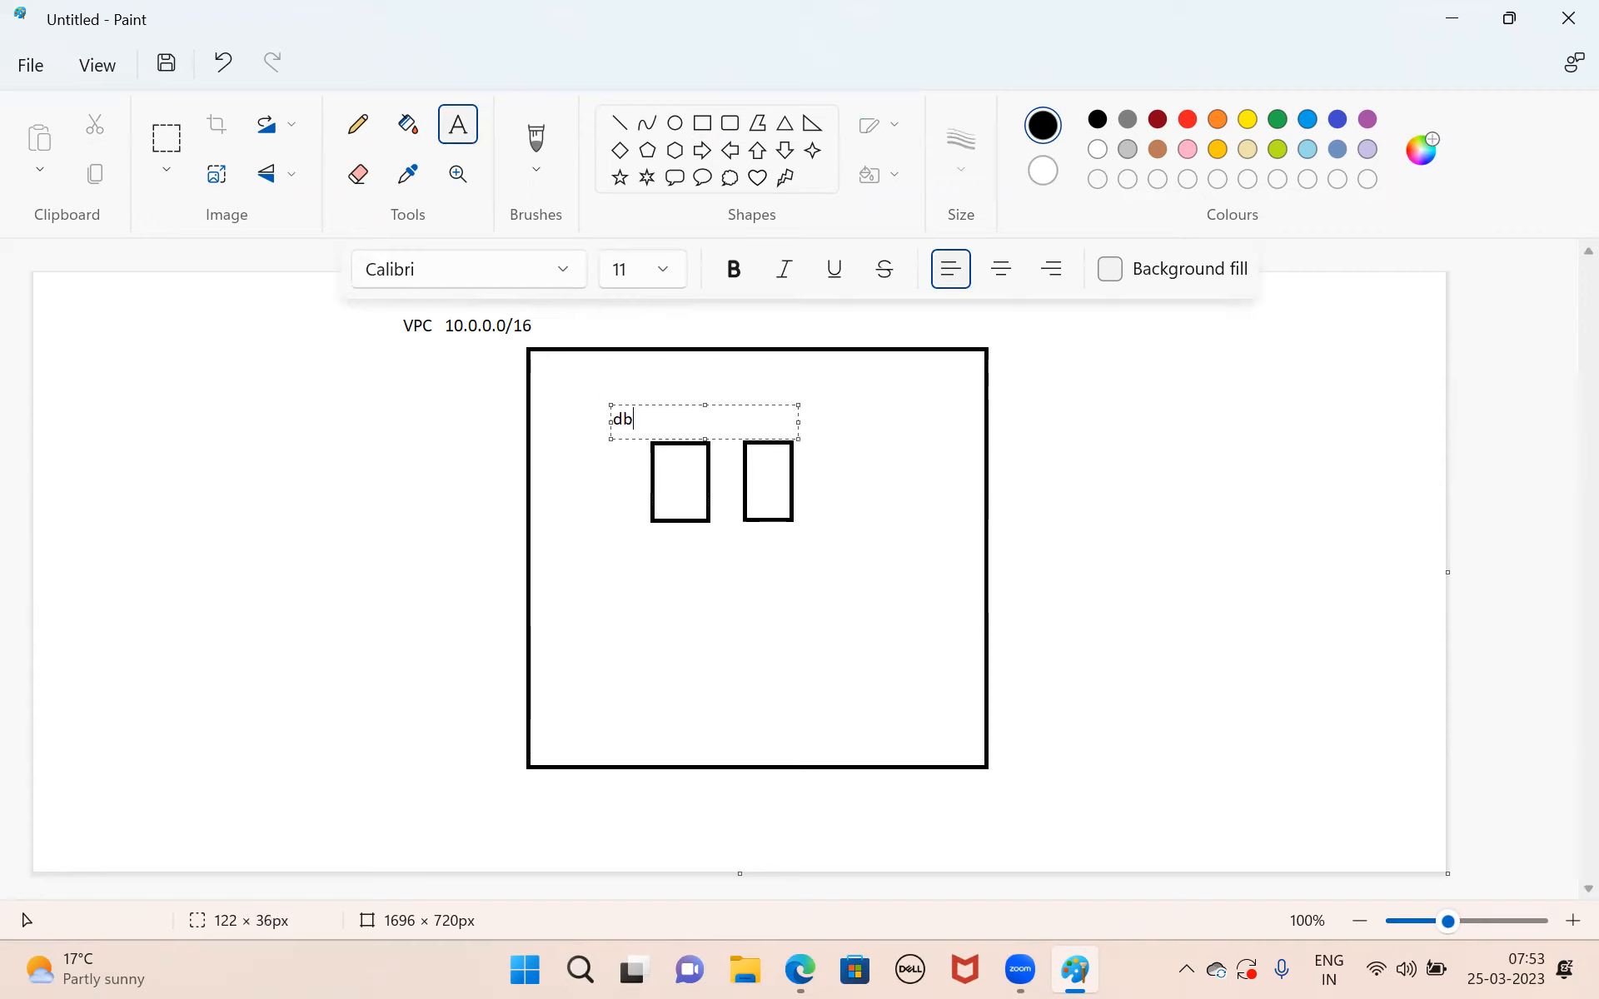
type("-subnet")
left_click(772, 503)
left_click_drag(731, 401, 831, 424)
type("web-subnet")
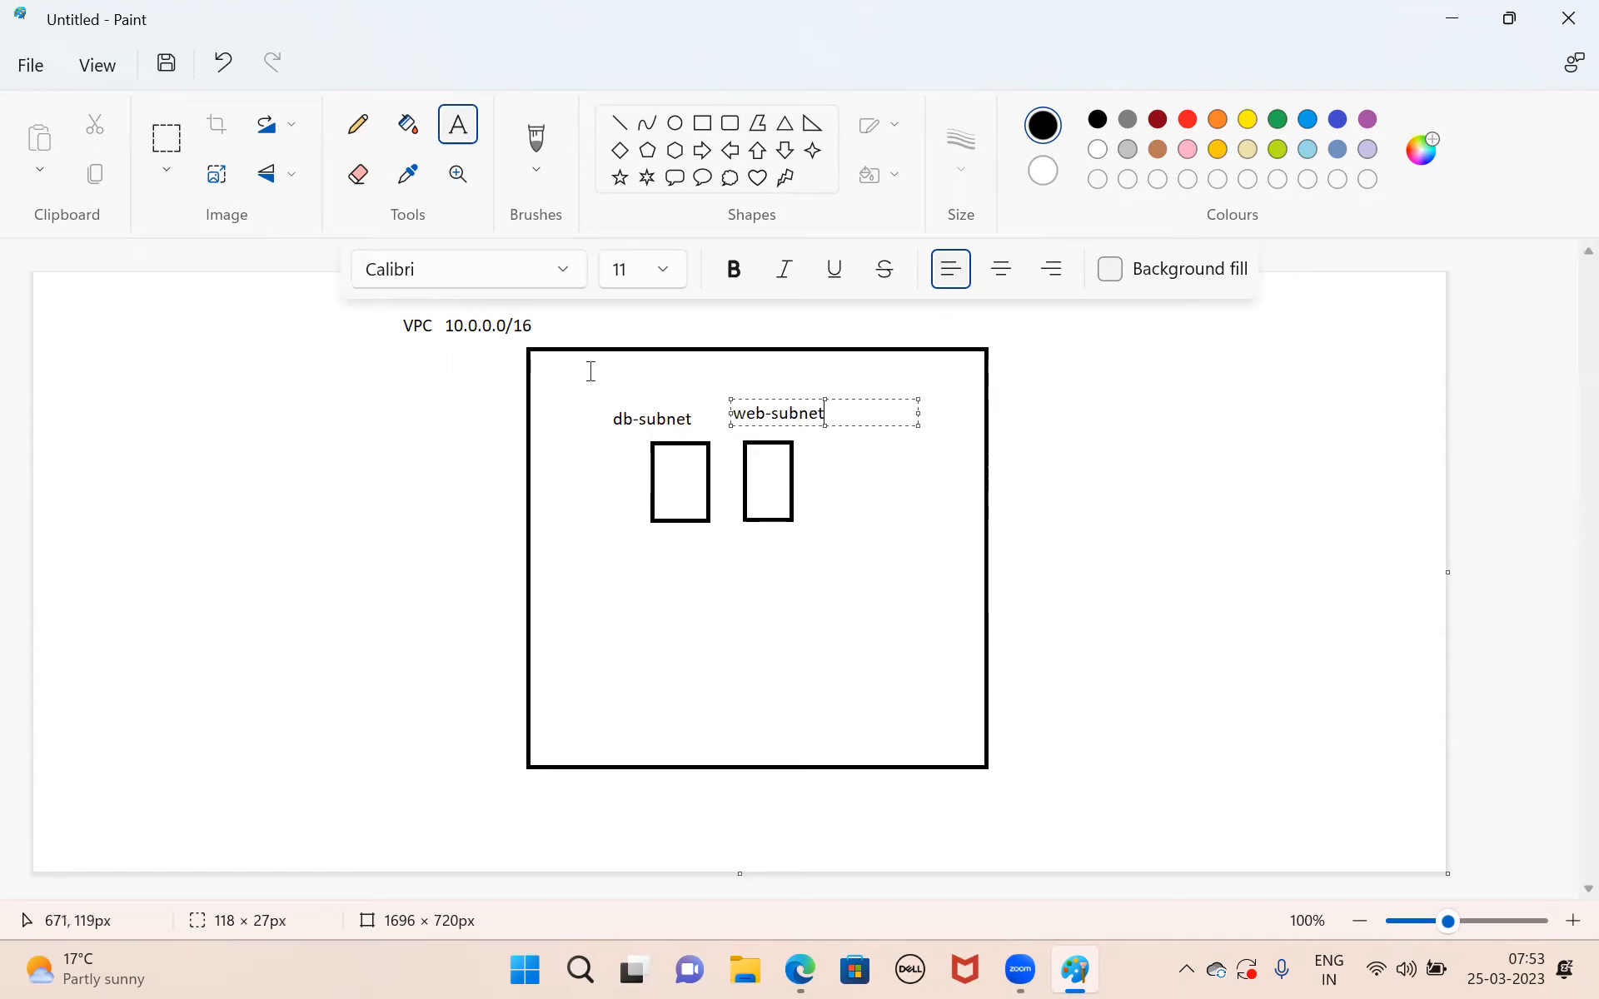
left_click(697, 392)
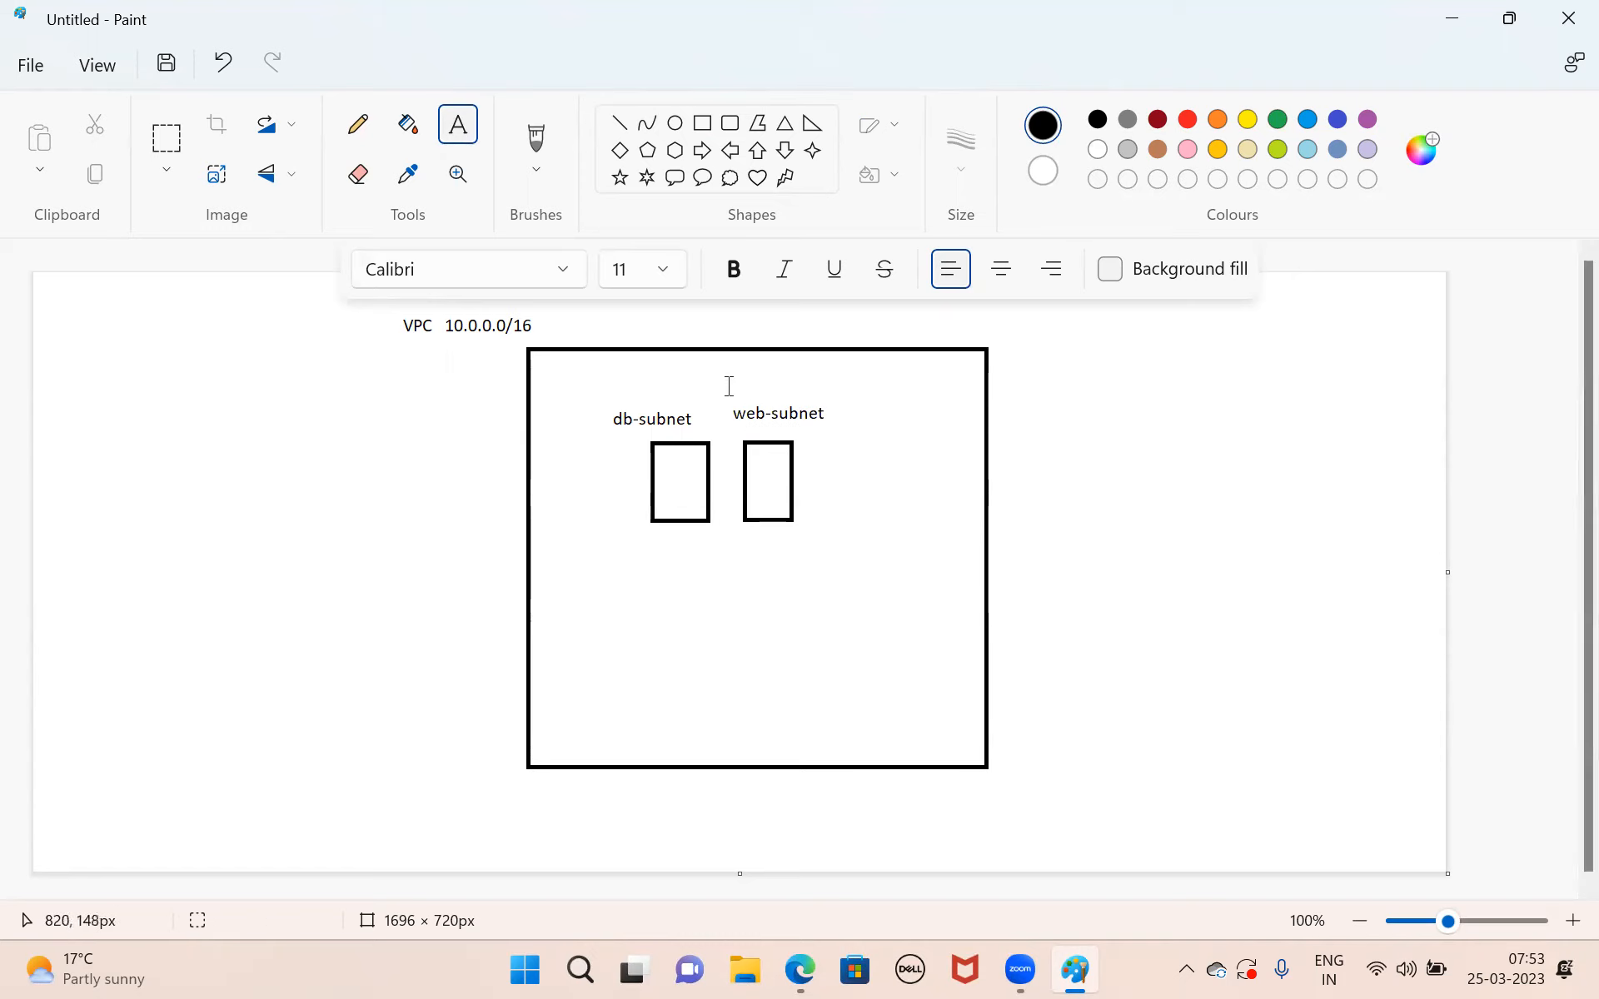
Add the text 10.0.0.0/24 above the web-subnet label.
left_click_drag(734, 378, 806, 397)
type("10.0")
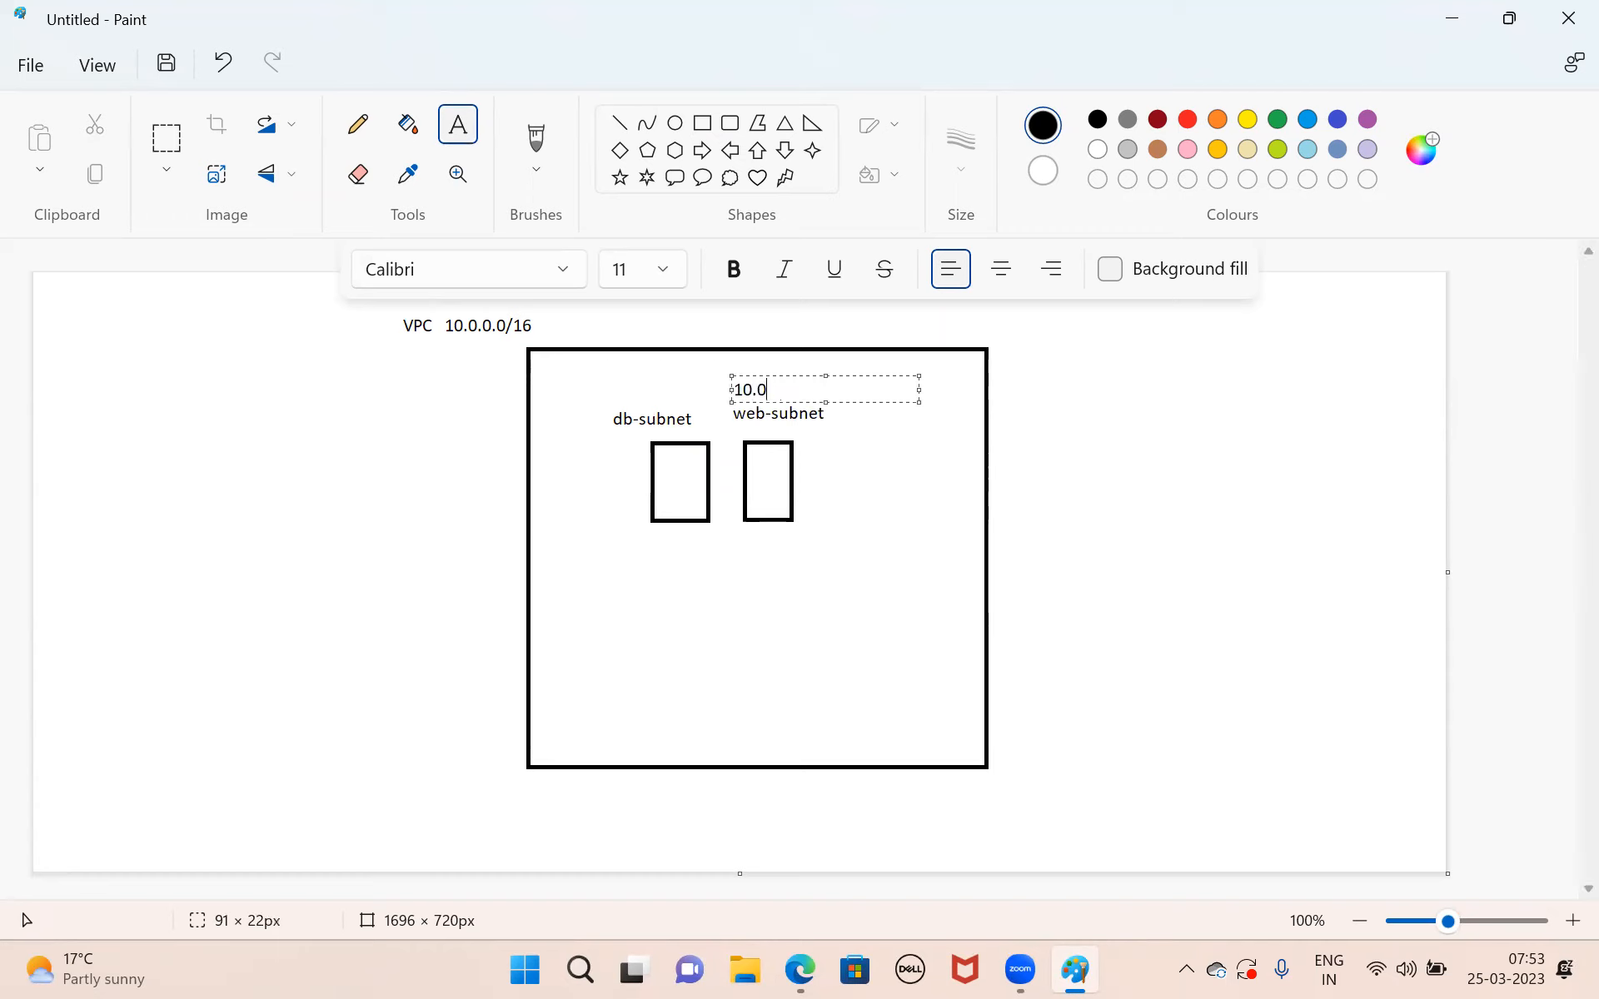
type(".0.0/24")
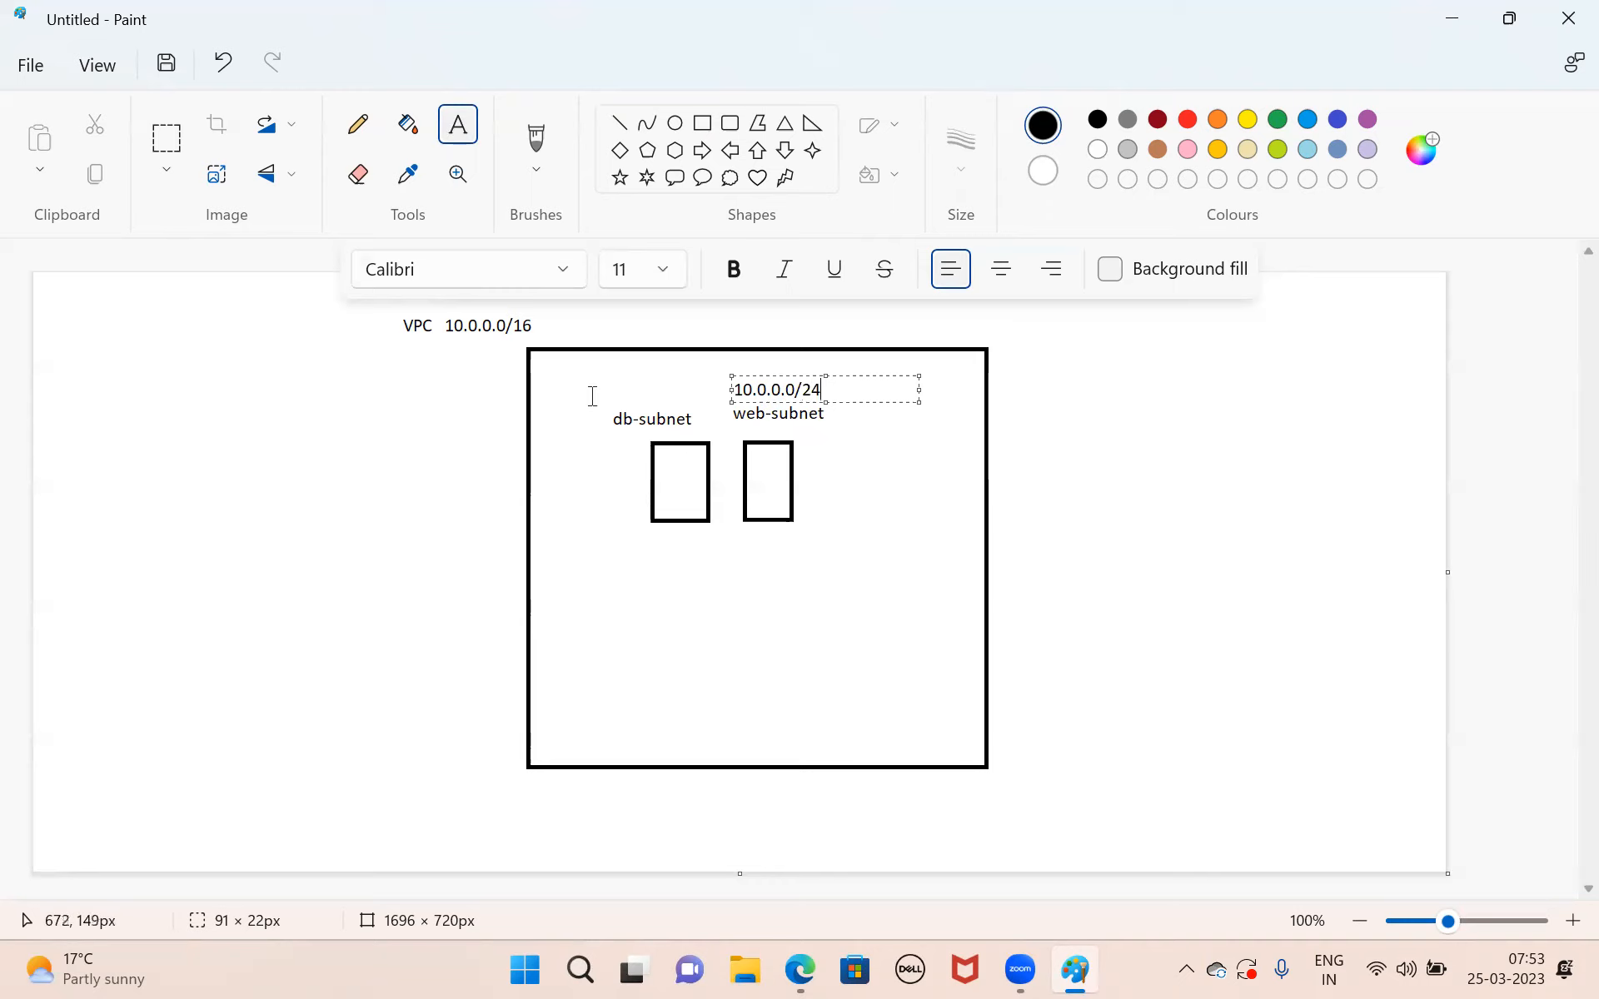
Add the text 10.0.1.0/24 above the db-subnet label.
left_click_drag(593, 396, 705, 412)
left_click(617, 507)
left_click_drag(589, 386, 694, 403)
type("10.0.0")
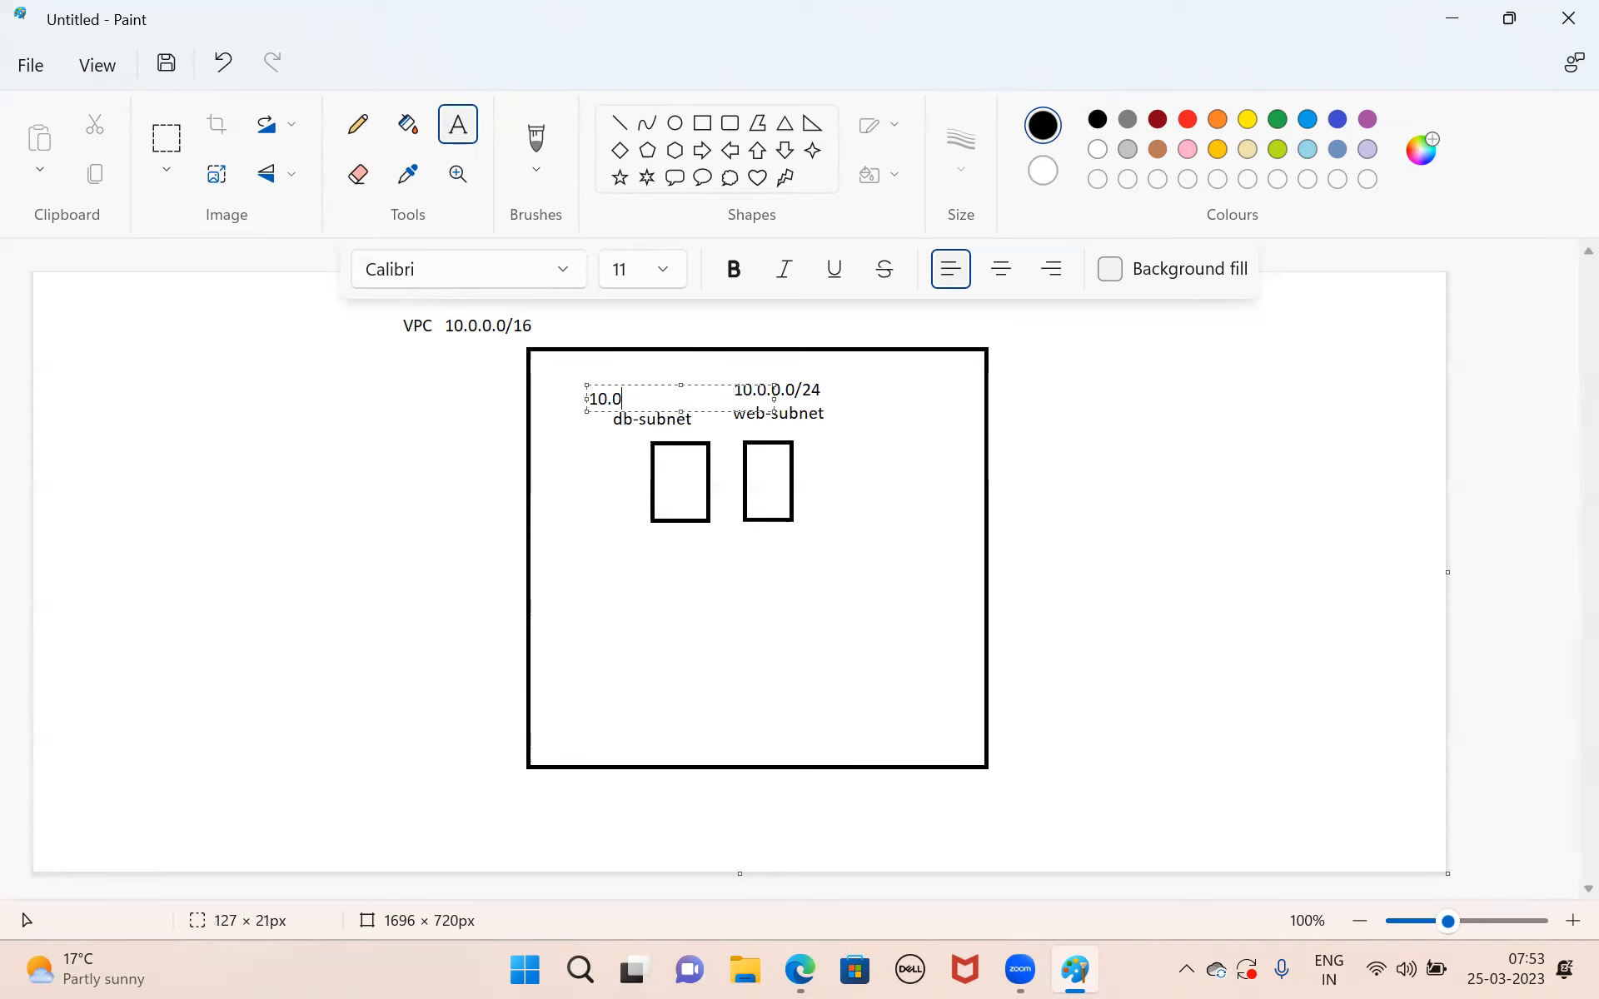
key("BackSpace")
key("BackSpace")
type(".1.0/24")
left_click(636, 592)
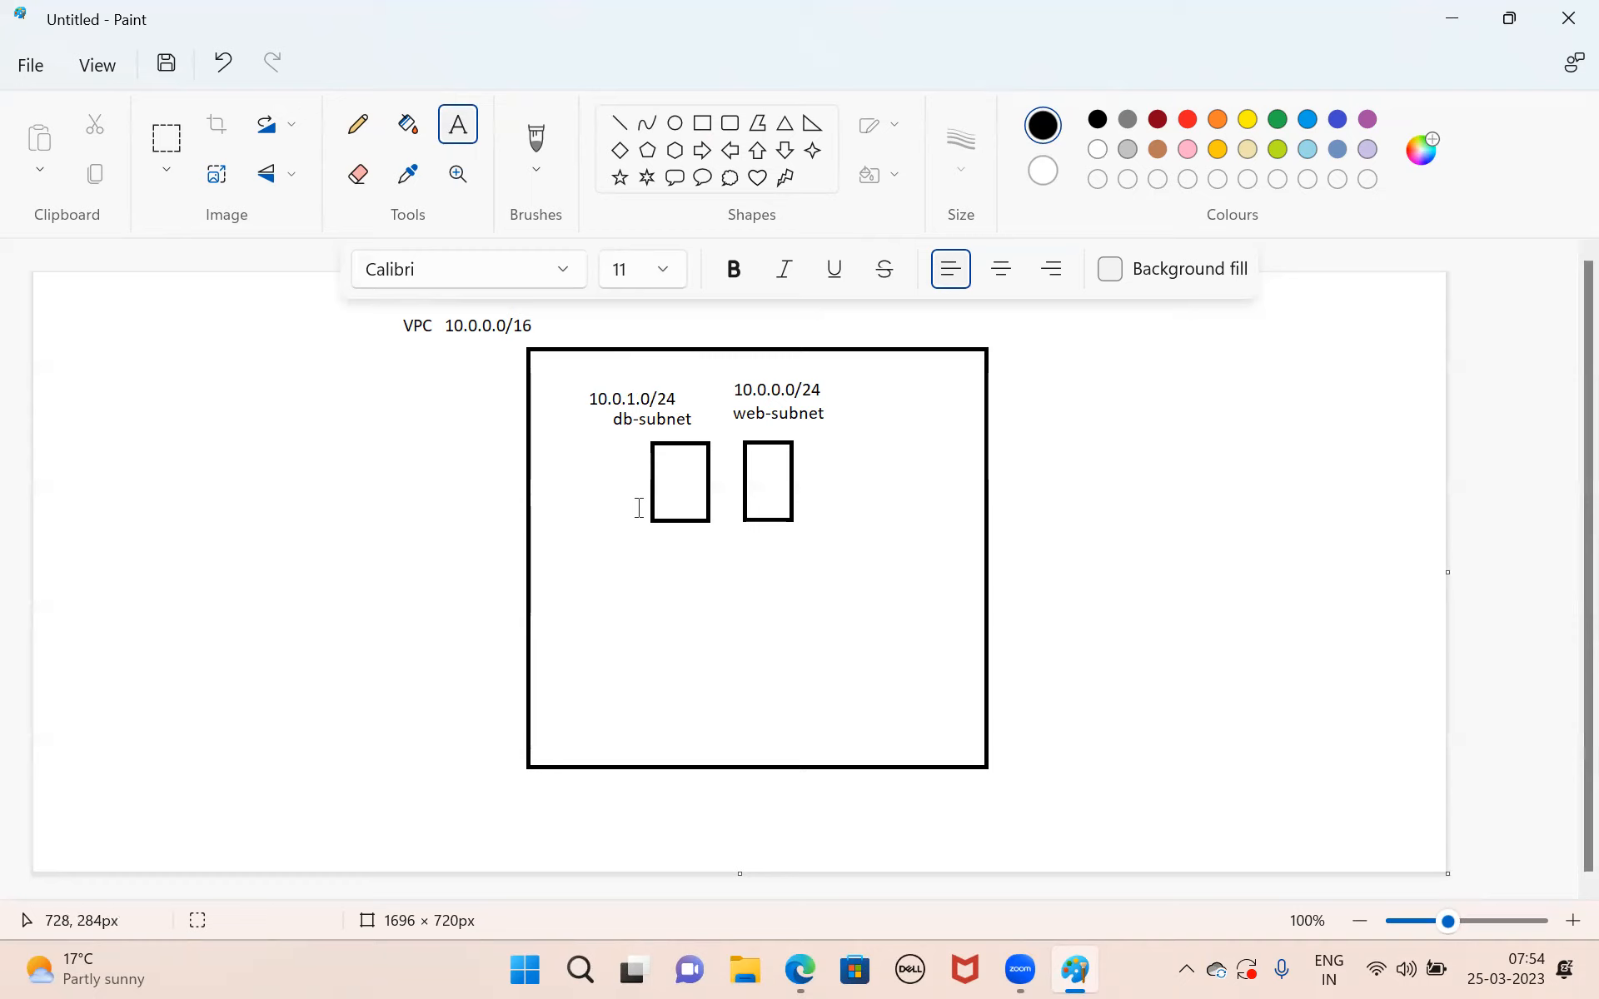
left_click_drag(593, 377, 790, 564)
left_click_drag(441, 307, 554, 340)
left_click(483, 398)
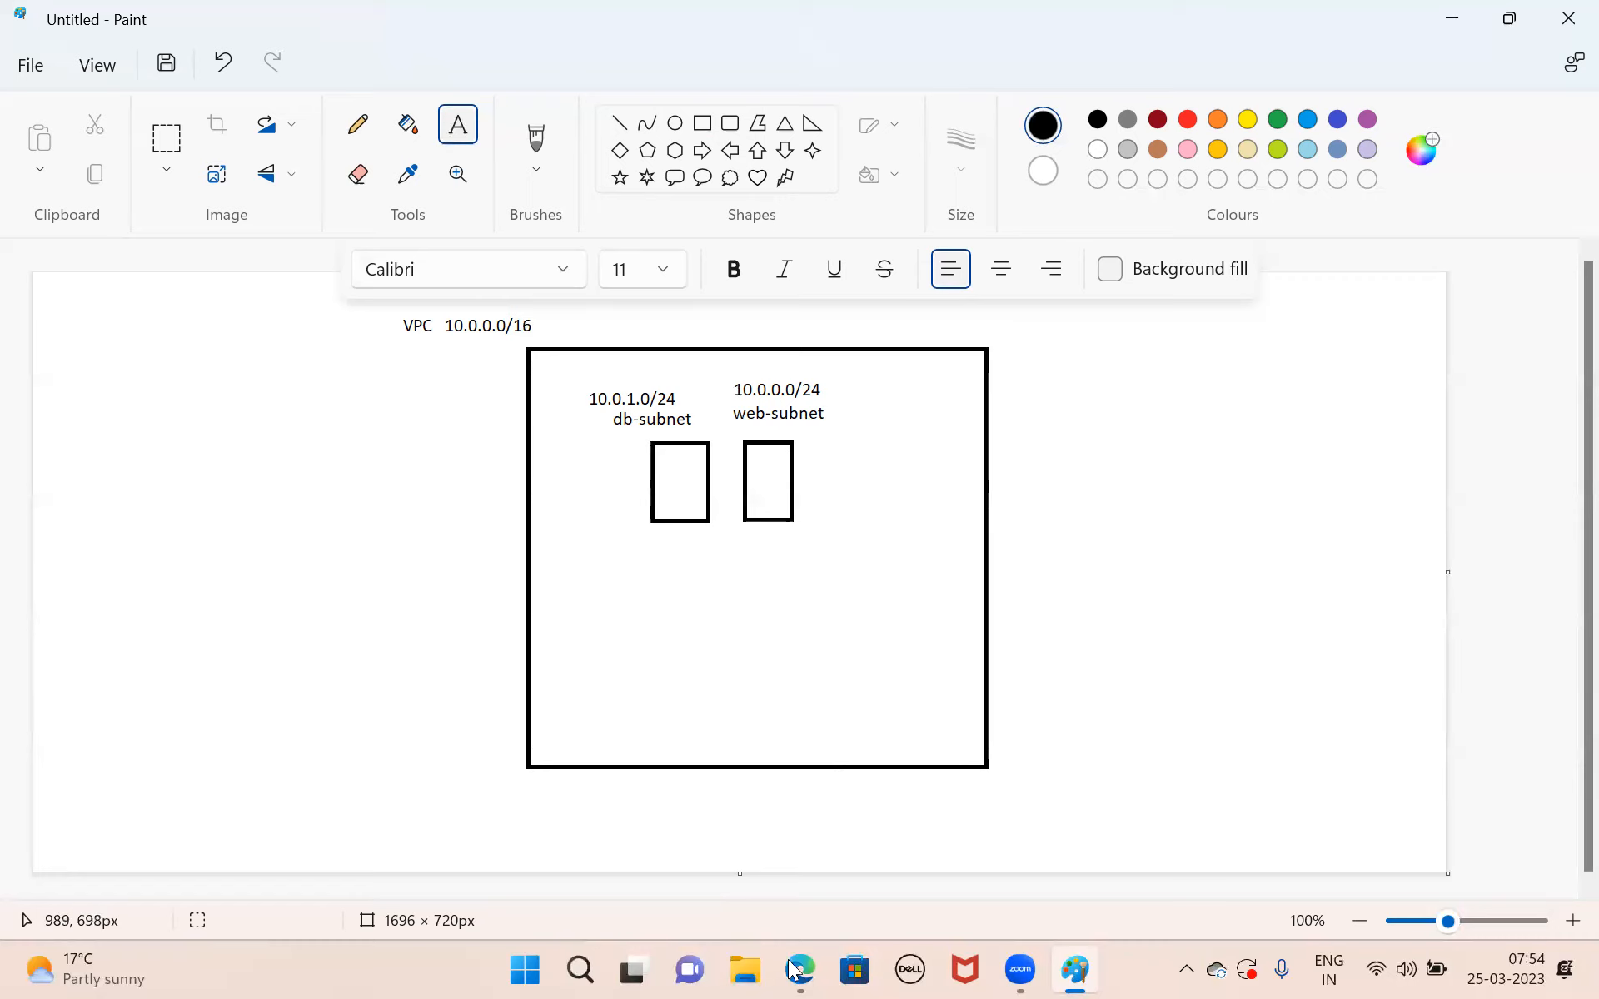
Switch to the AWS console in Edge, go to the EC2 running instances and start launching a new instance.
key("alt+Tab")
left_click(58, 160)
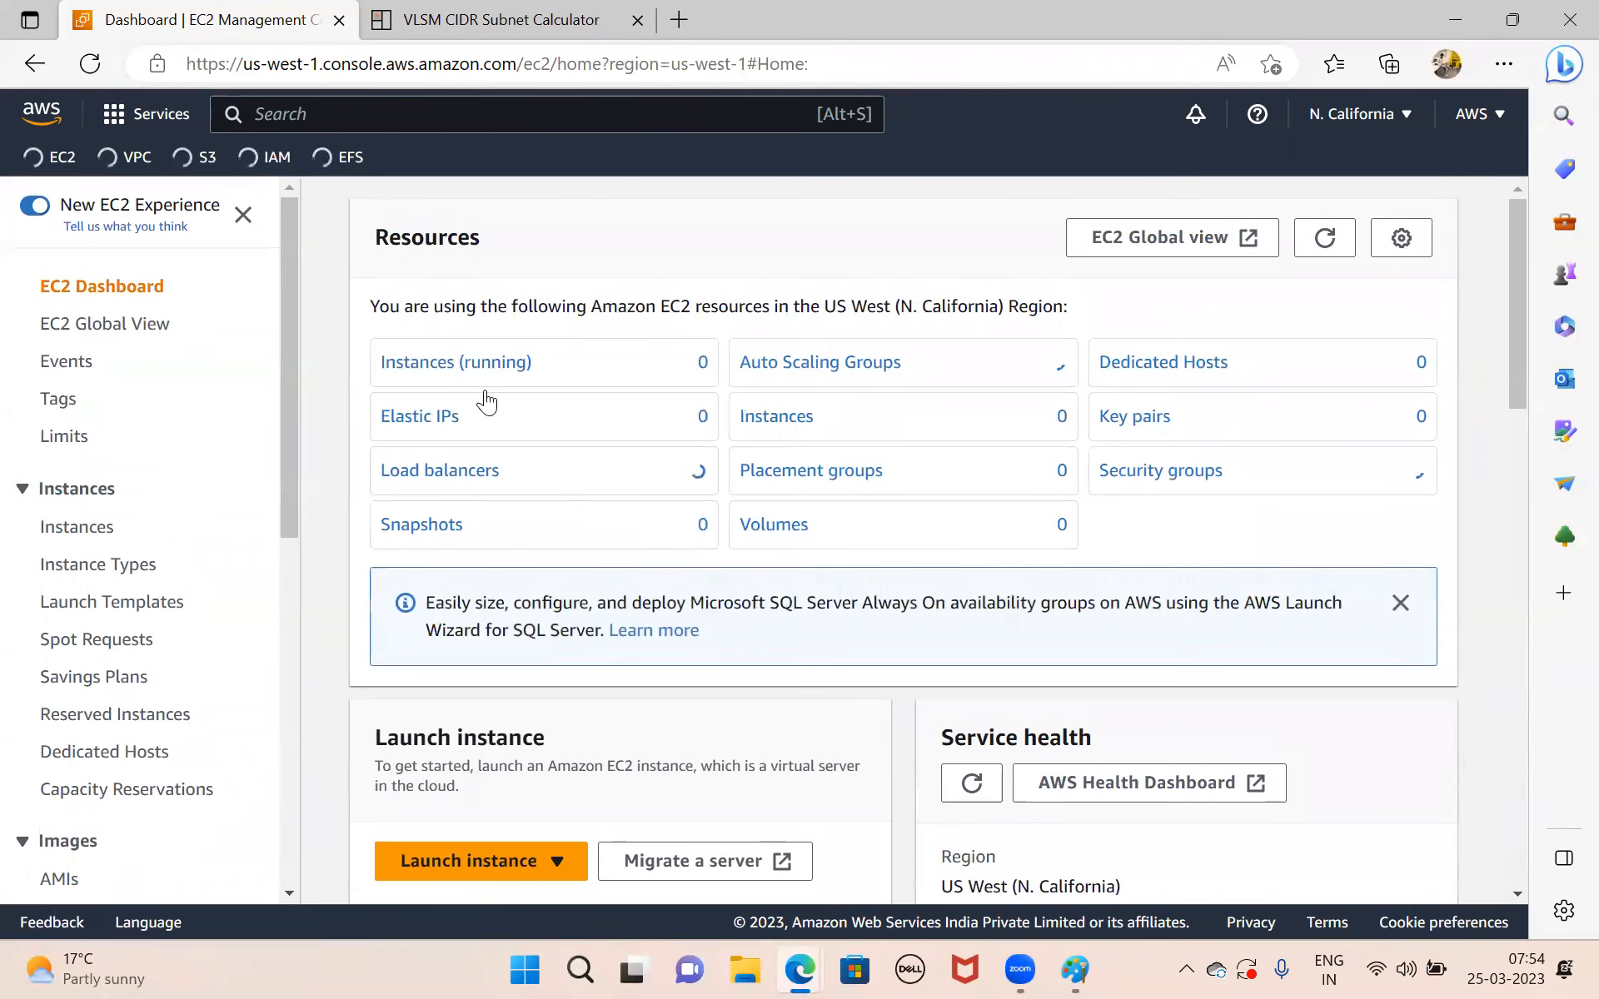
left_click(455, 363)
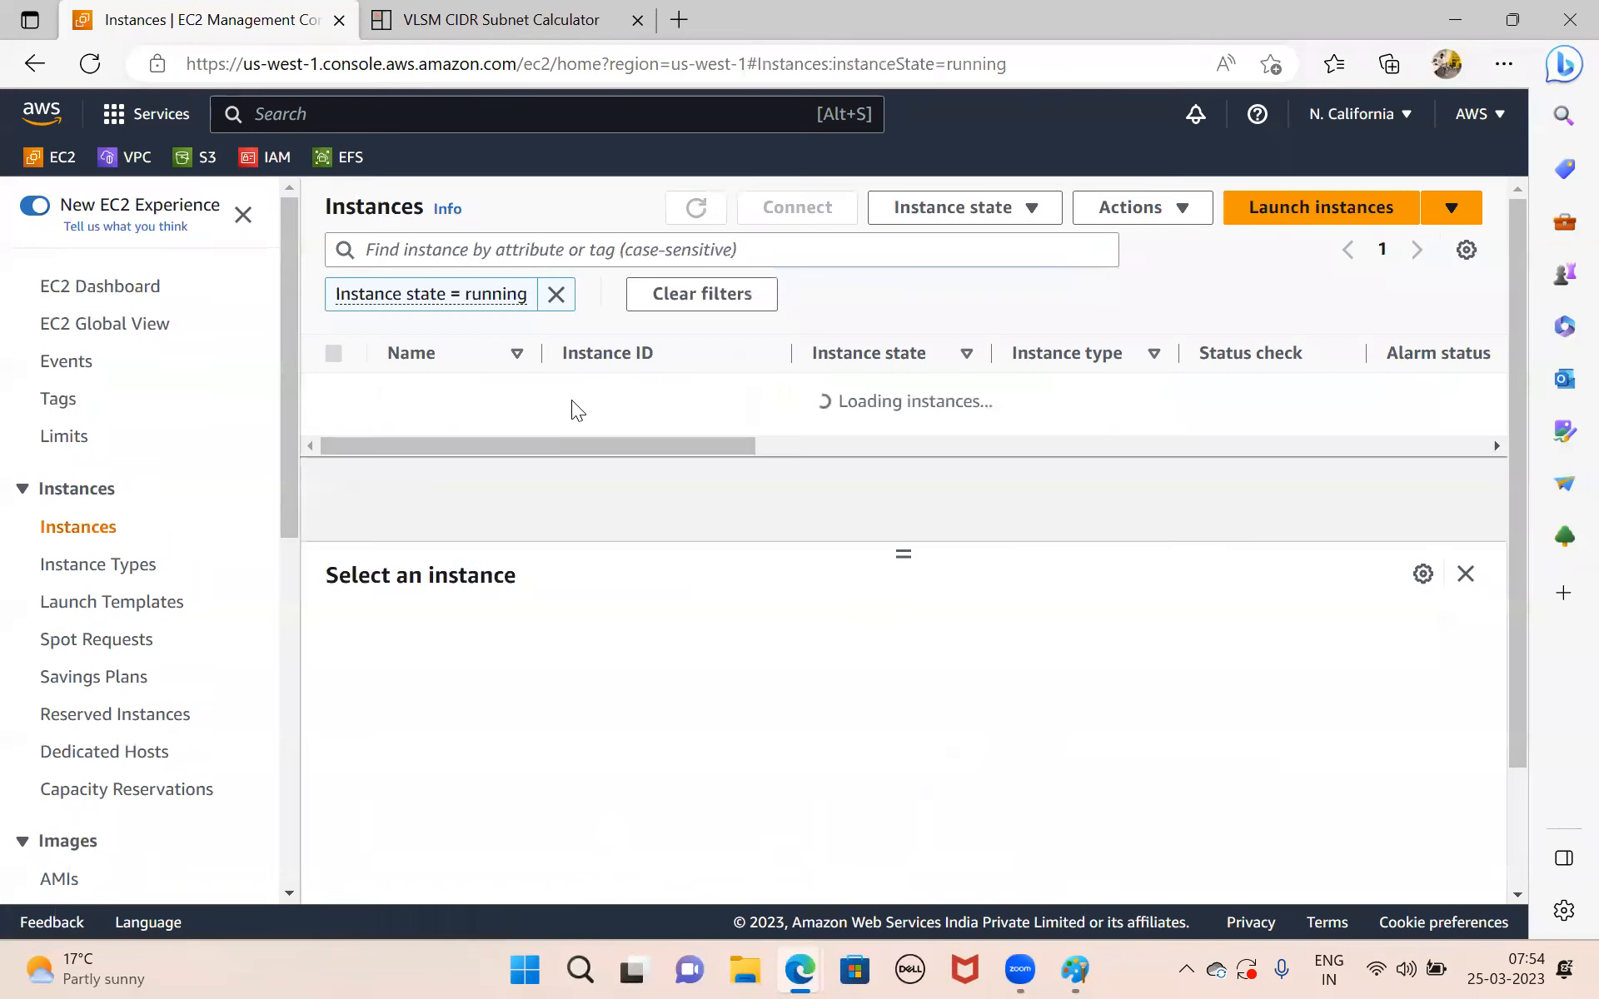
left_click(1349, 206)
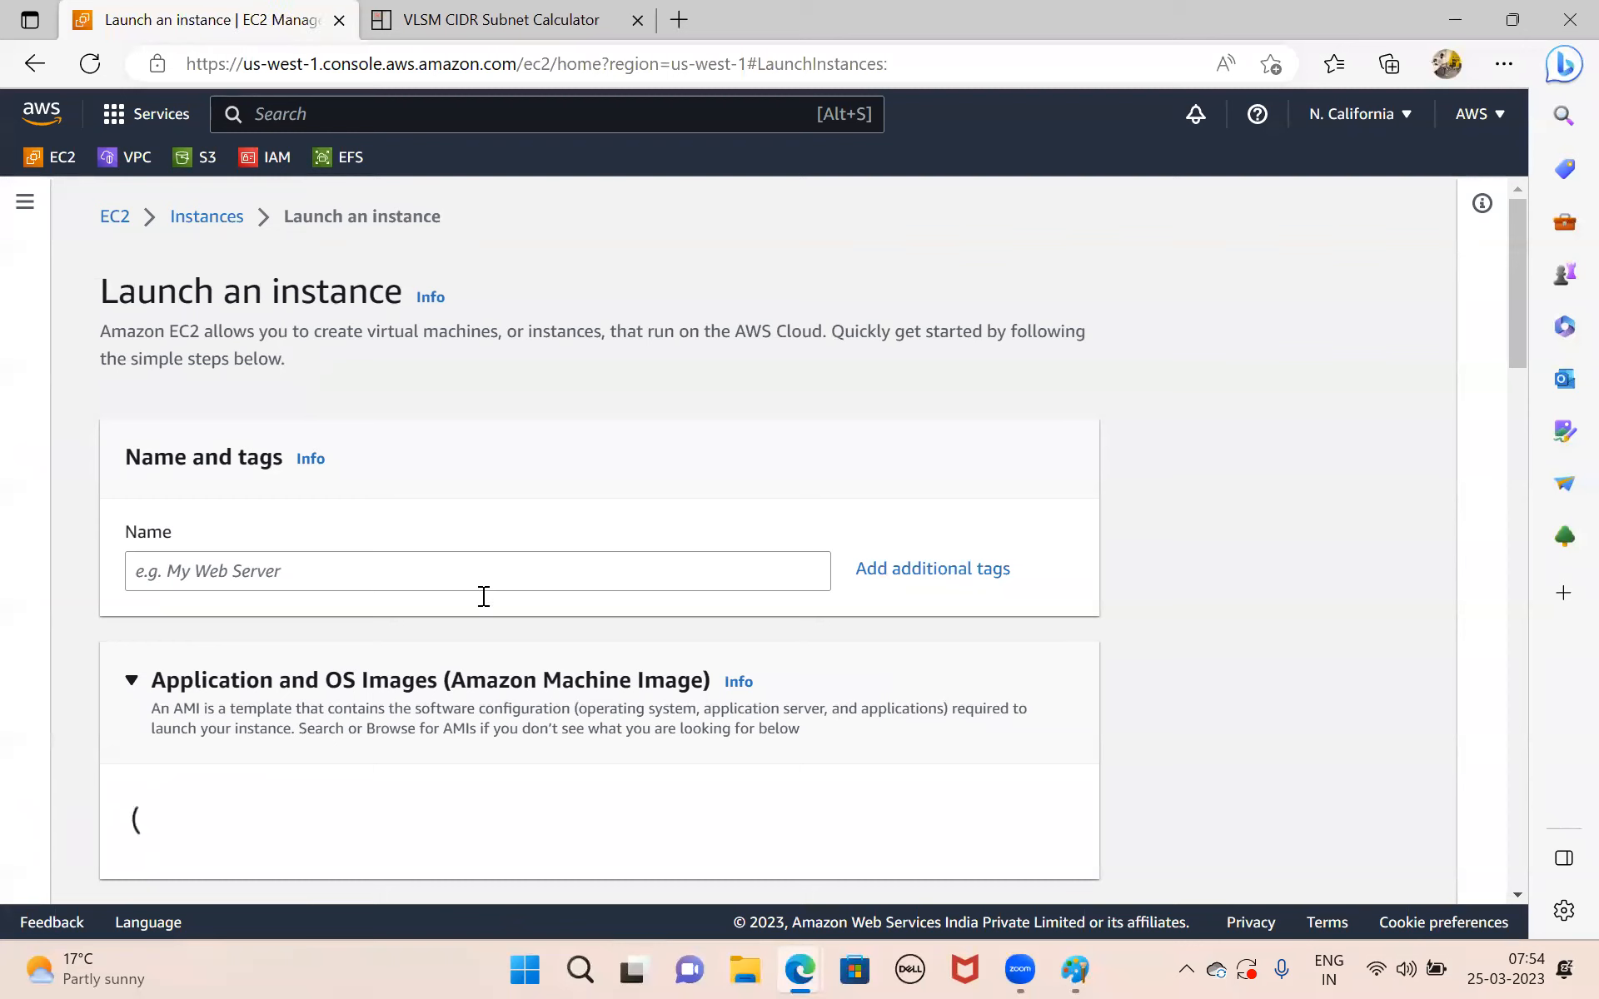
Name the new EC2 instance web-server.
left_click(394, 570)
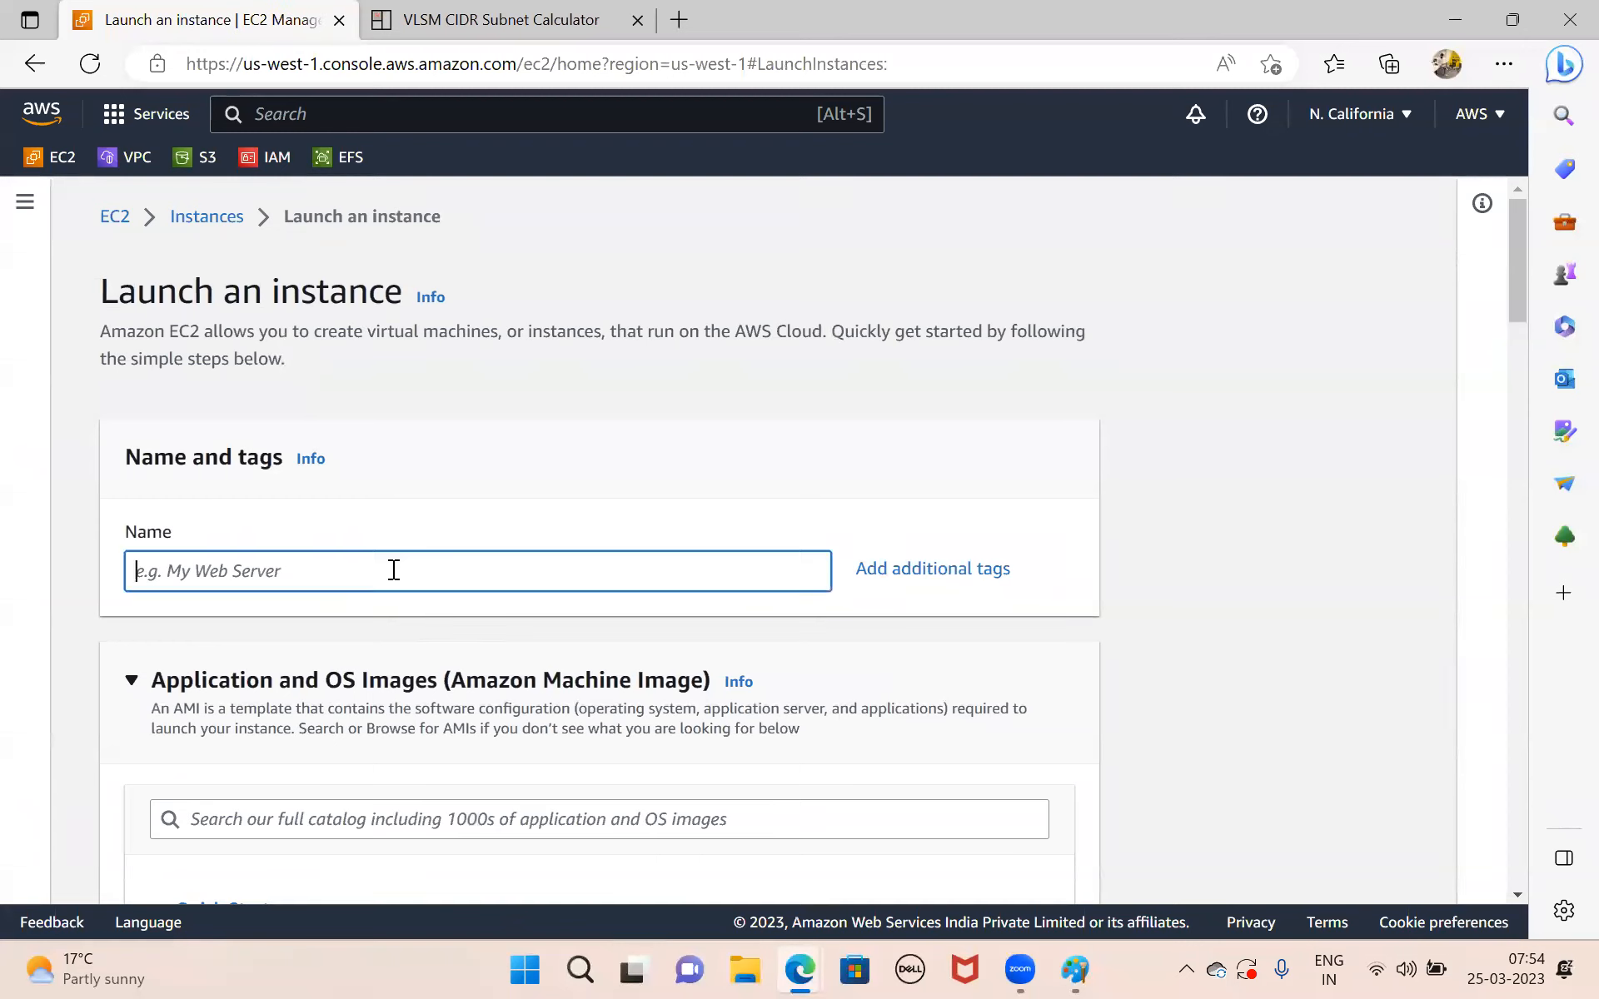
type("web-server")
Create a new RSA key pair named webserverkey with the .ppk private key file format for the instance.
scroll(393, 570, "down", 5)
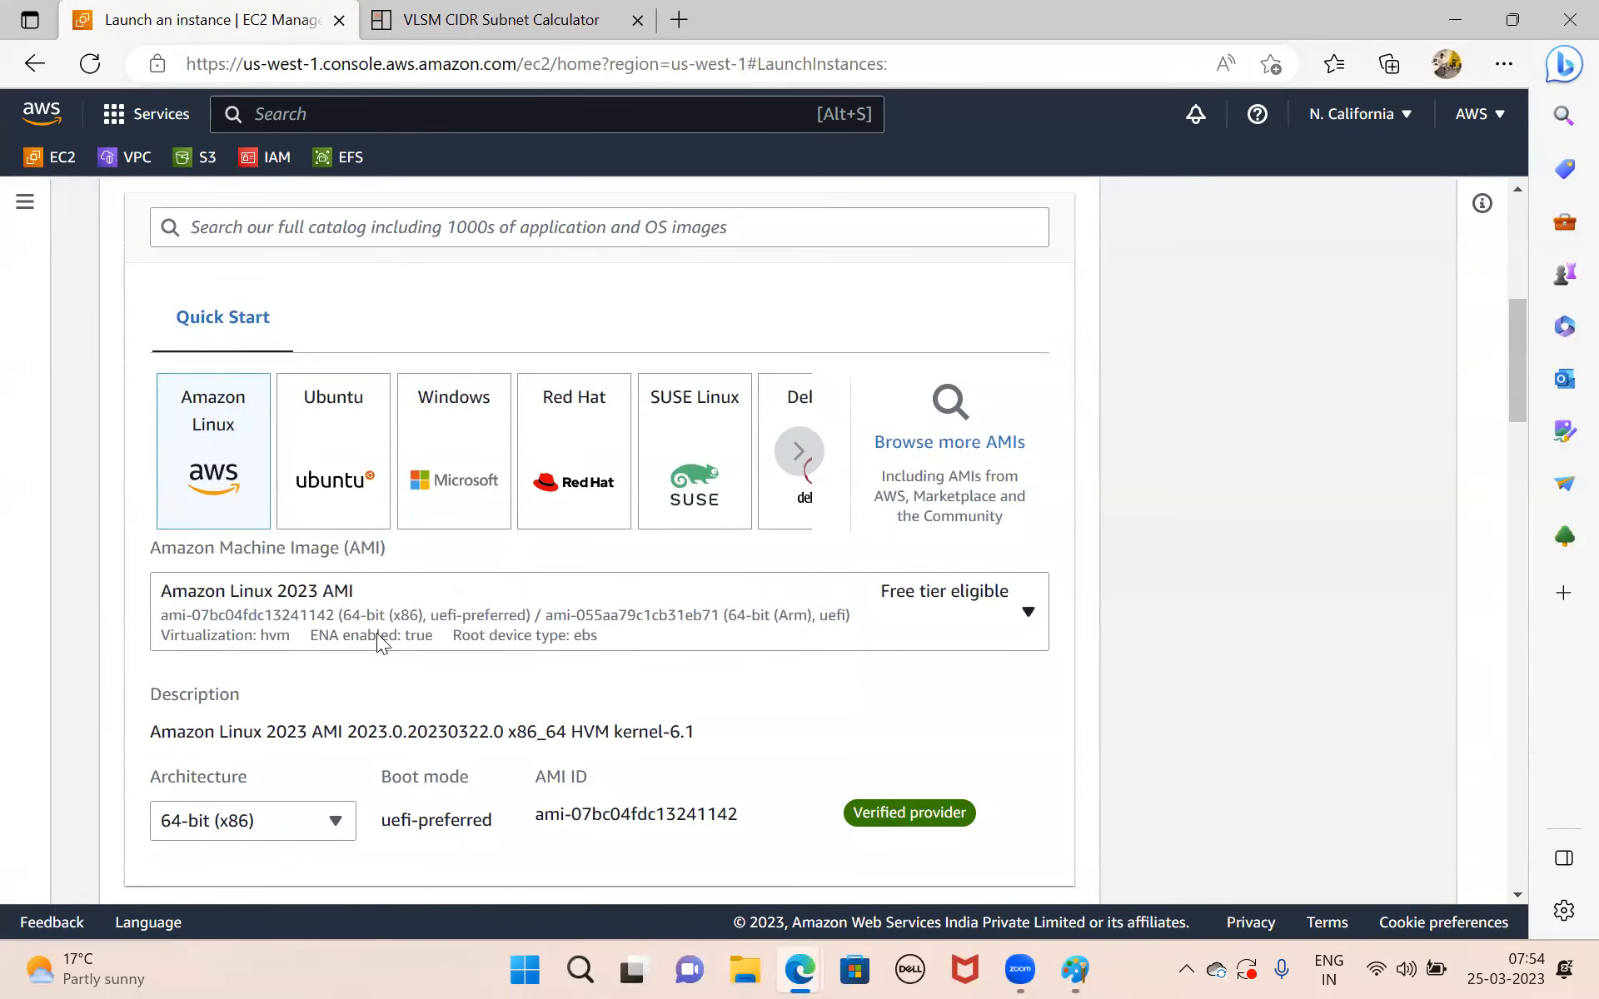
scroll(376, 633, "down", 6)
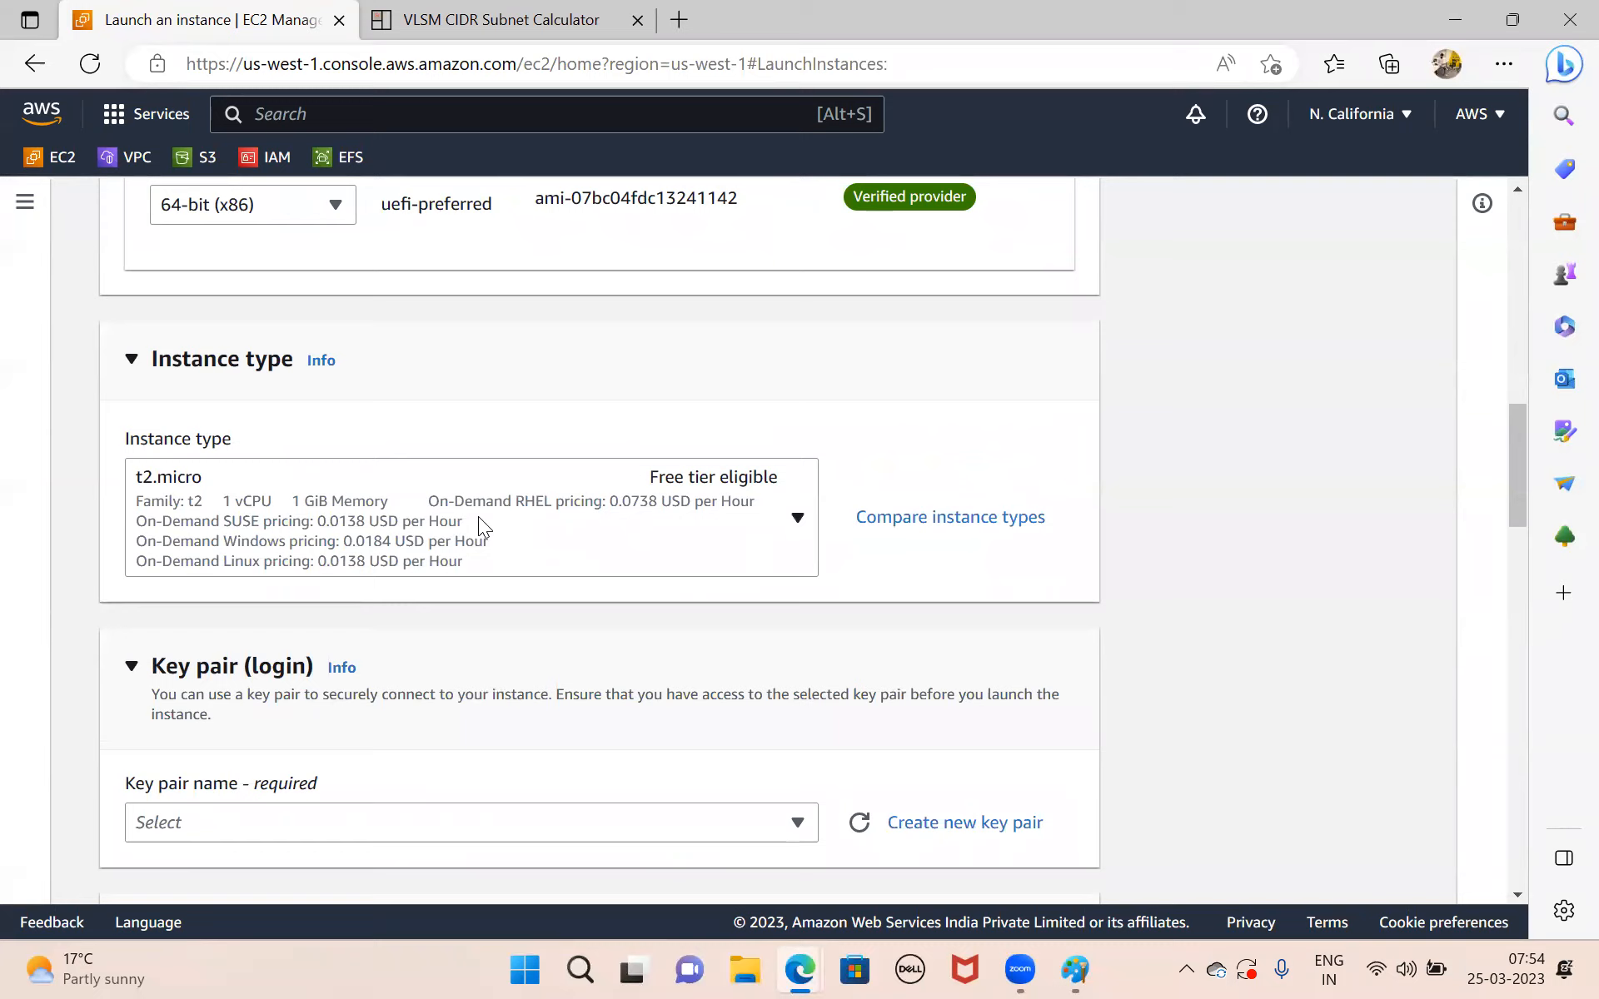
scroll(477, 589, "down", 3)
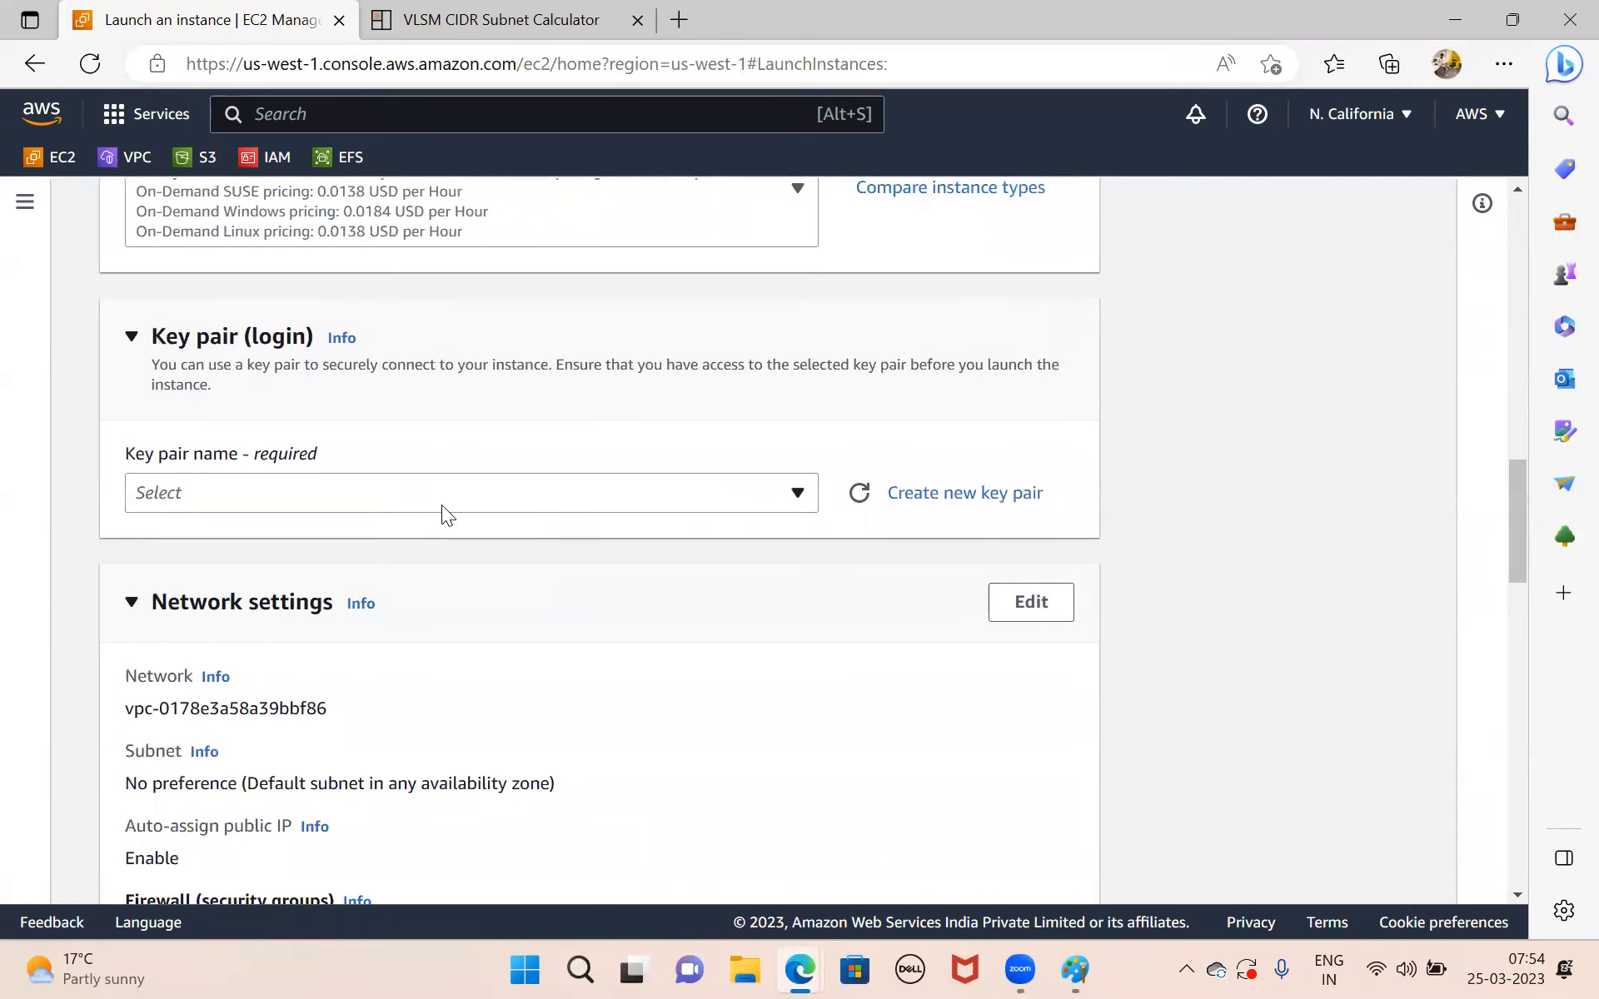
left_click(926, 495)
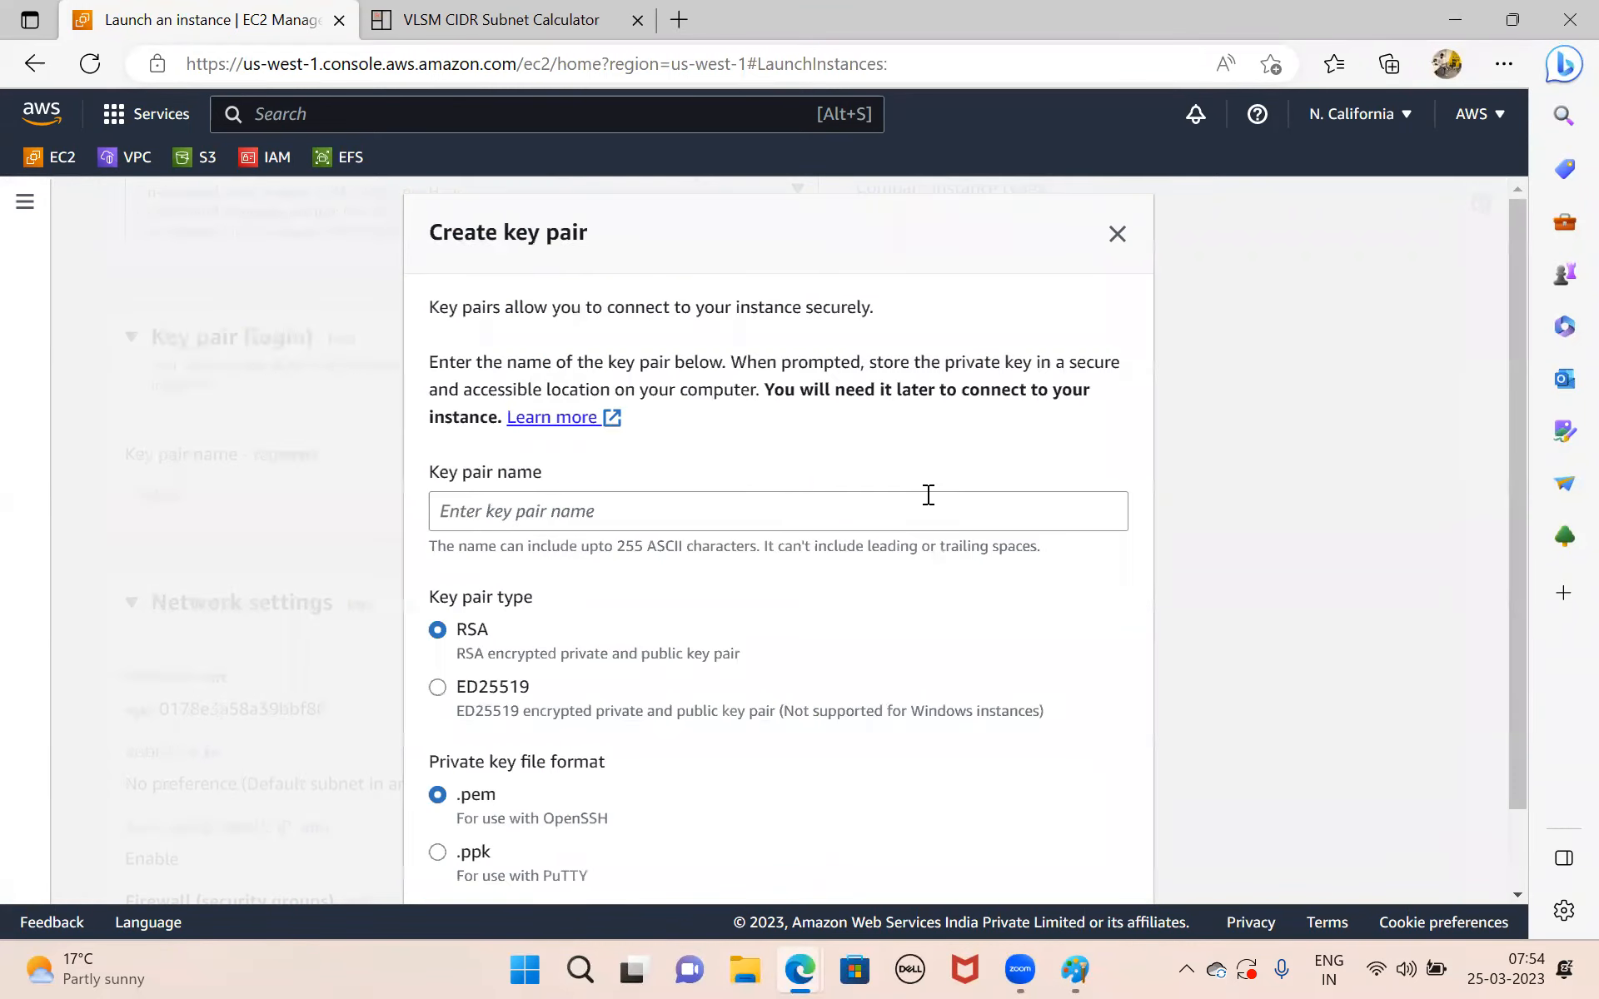
left_click(733, 500)
type("web")
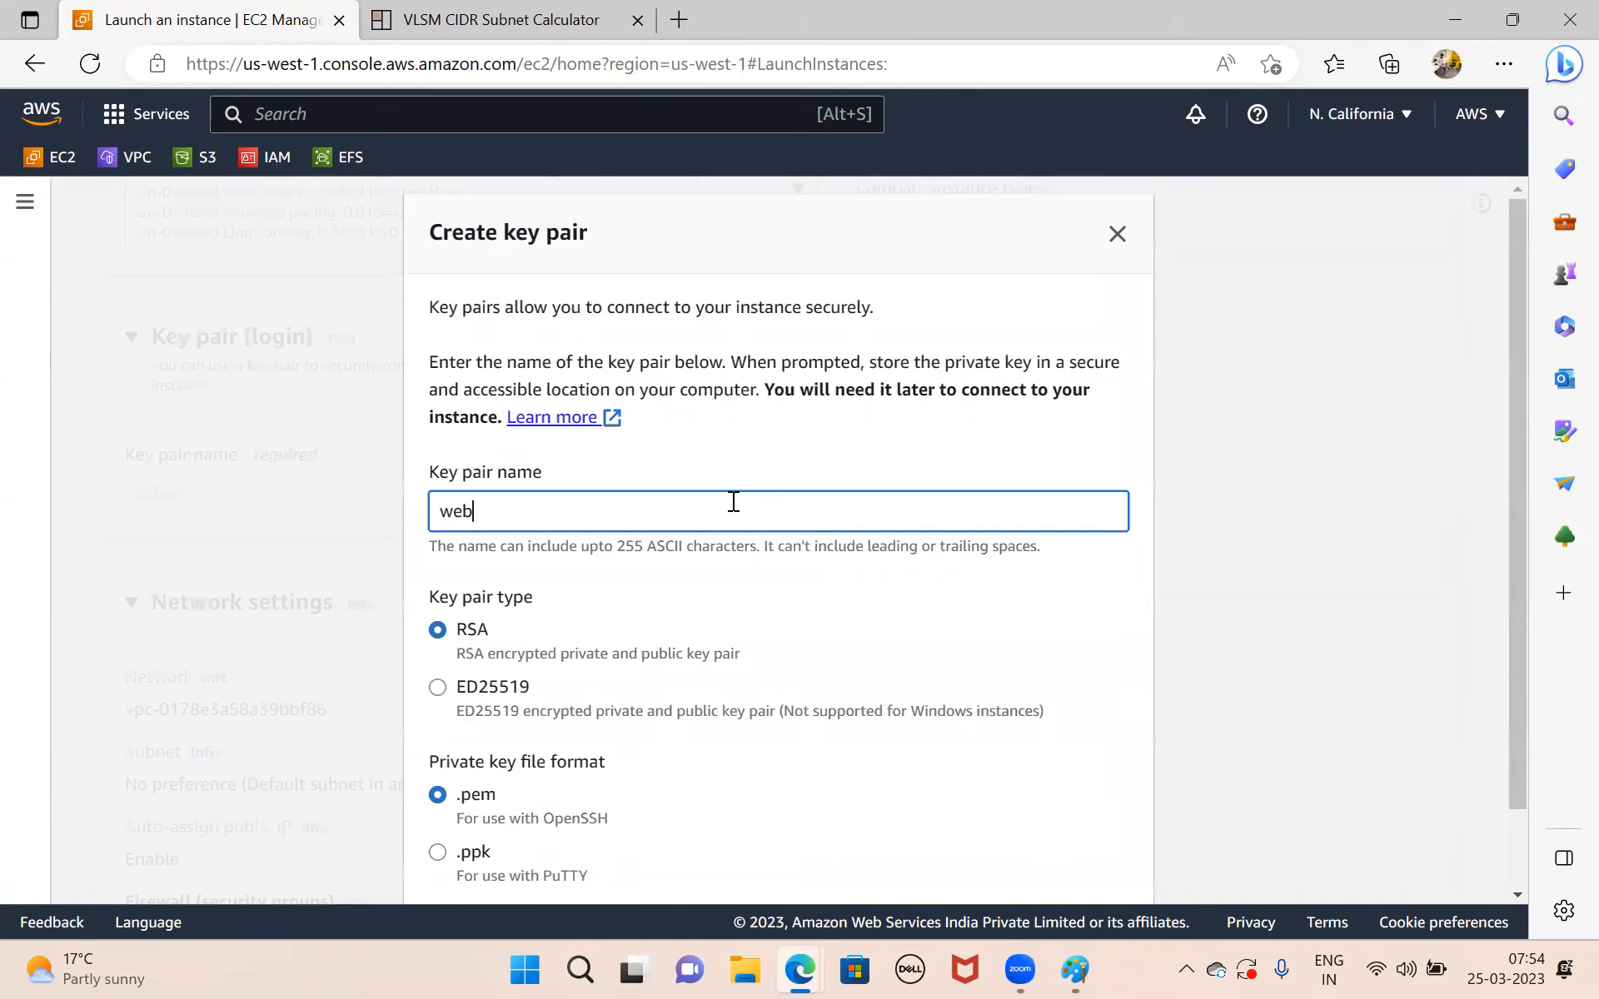
type("serverkey")
scroll(733, 501, "down", 2)
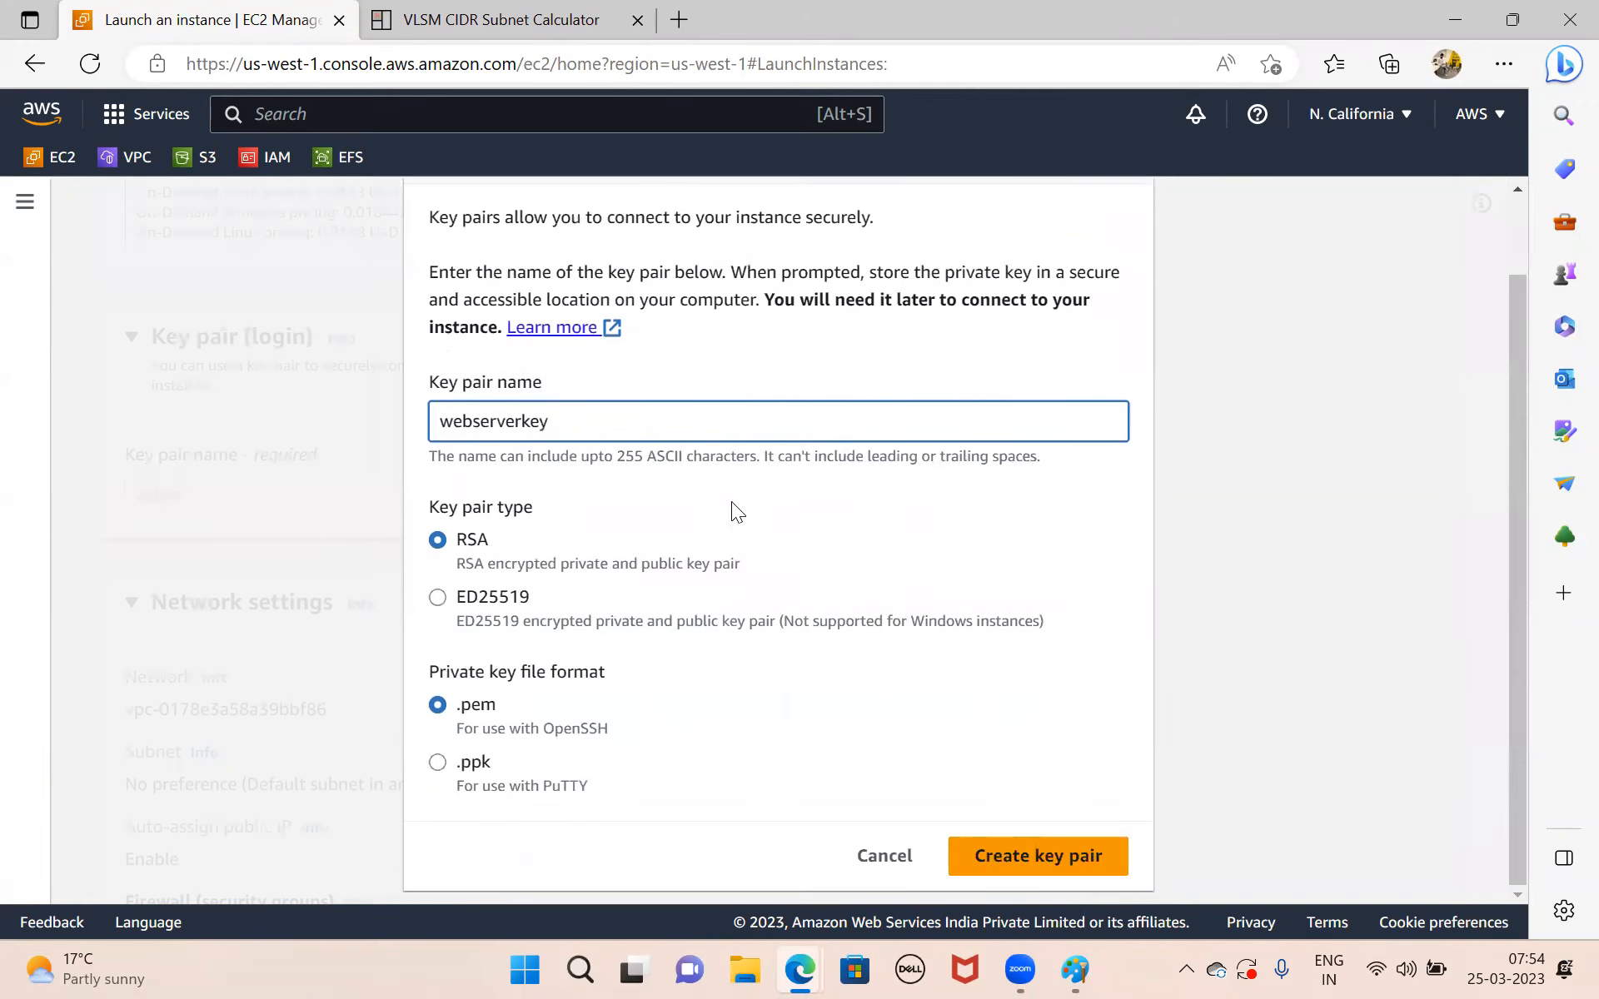
left_click(437, 762)
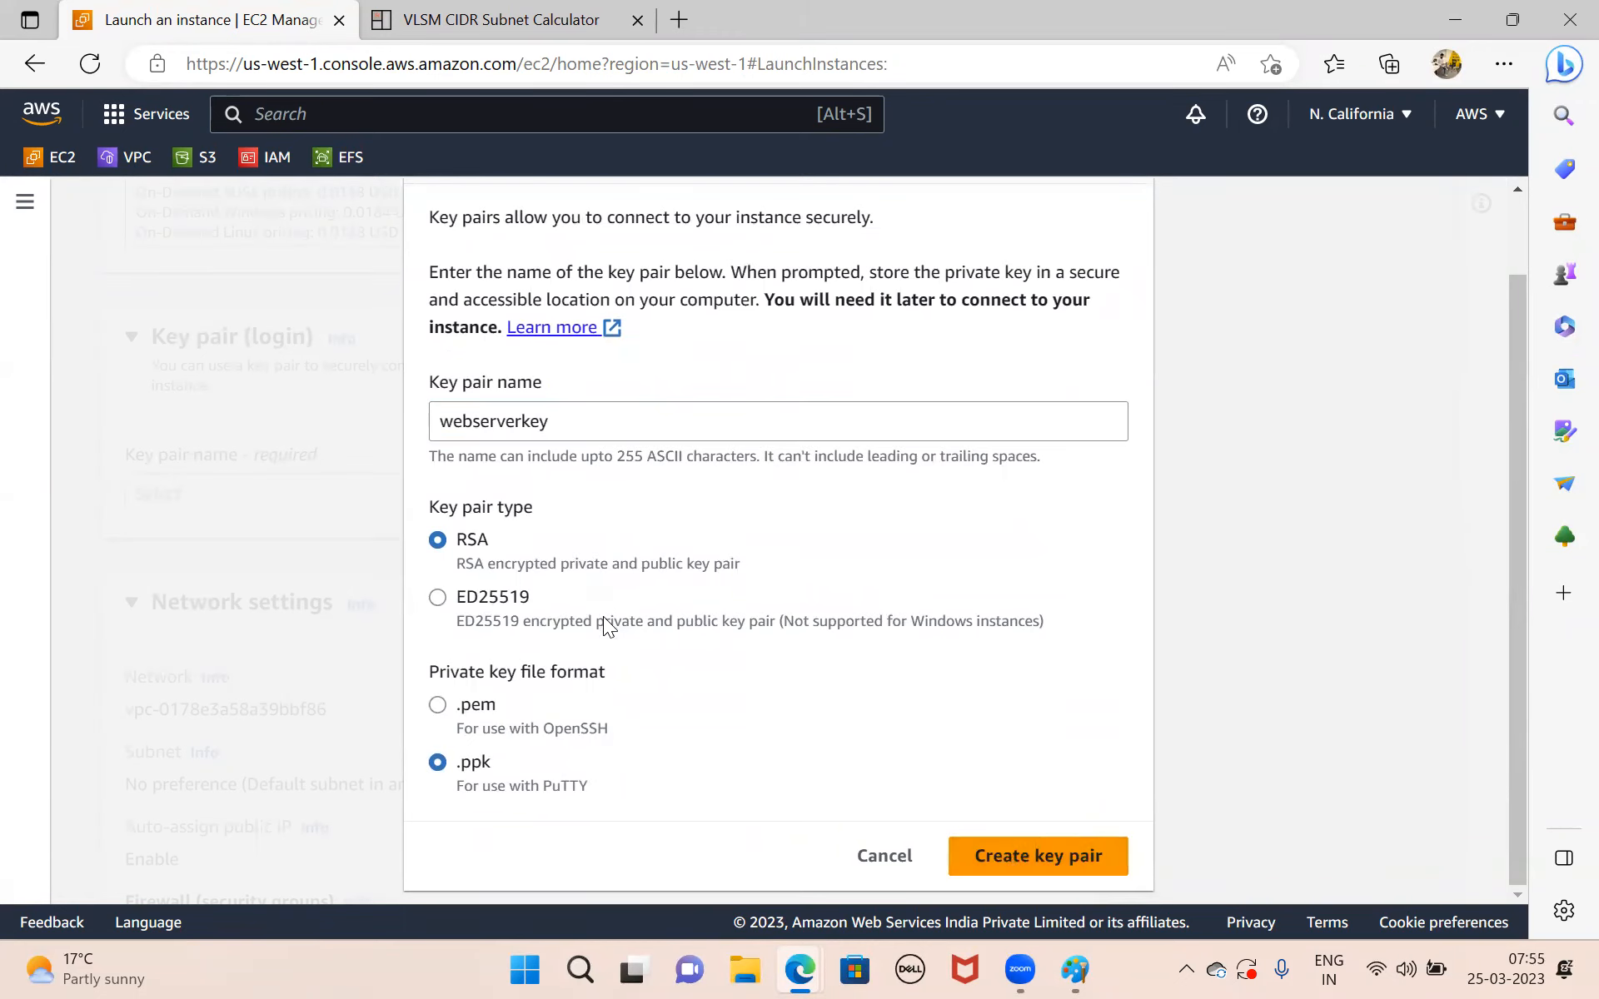
Edit the instance's network settings and select the Rinfra VPC (10.0.0.0/16).
scroll(587, 645, "down", 4)
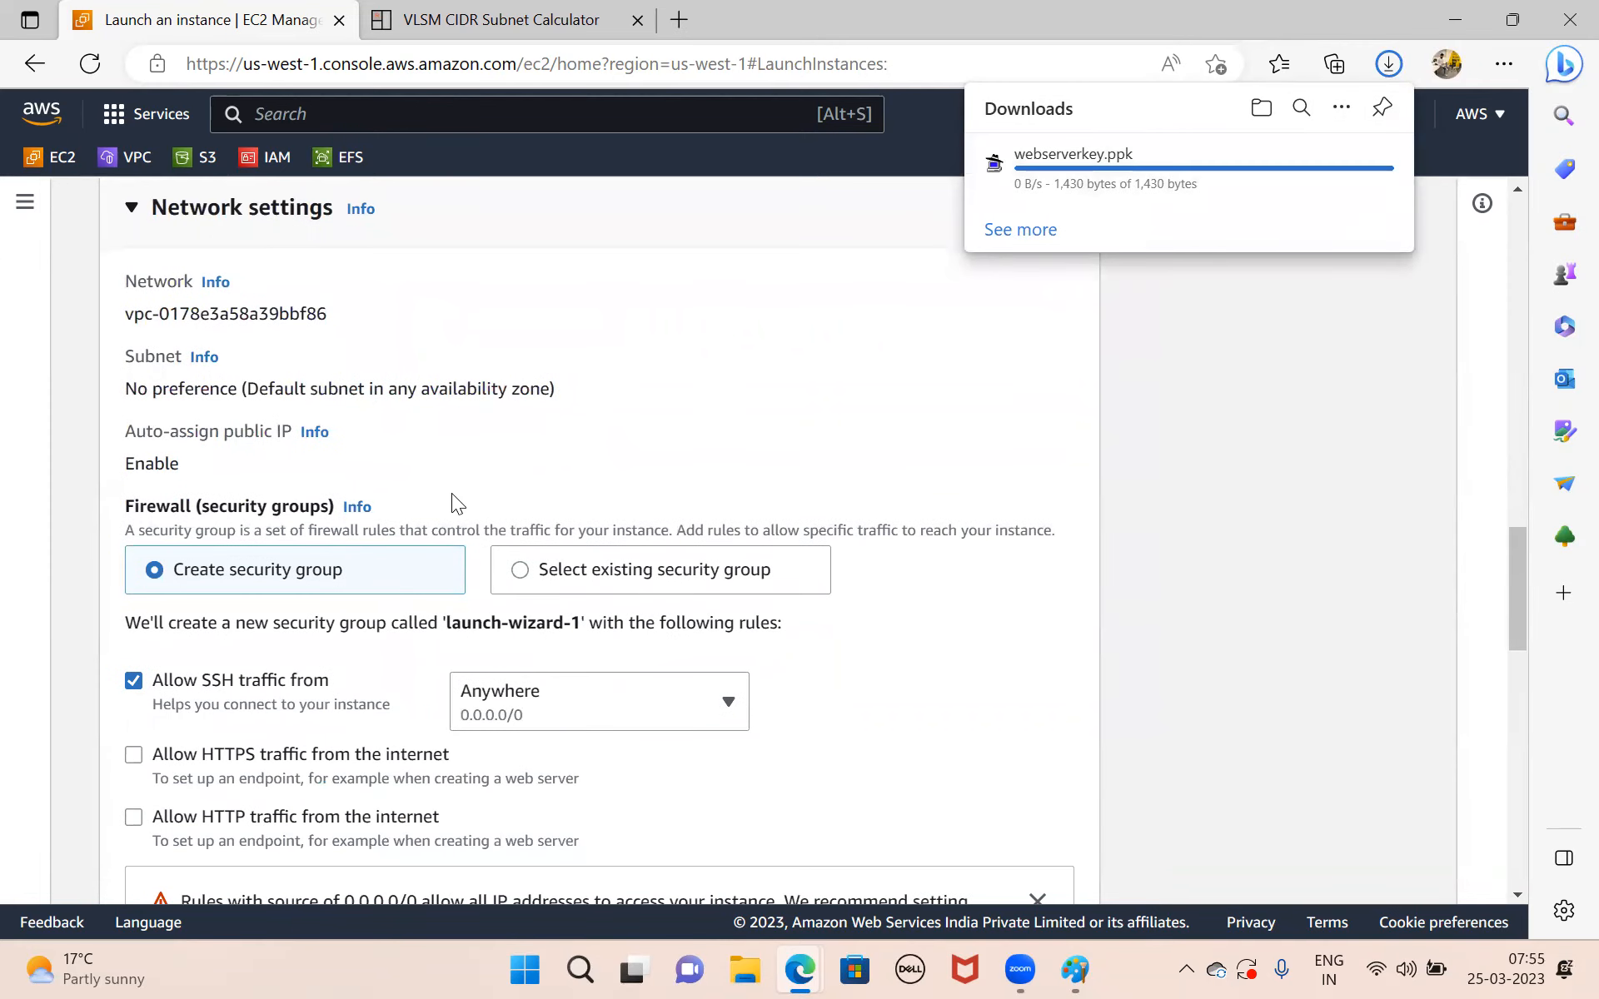
scroll(446, 474, "up", 2)
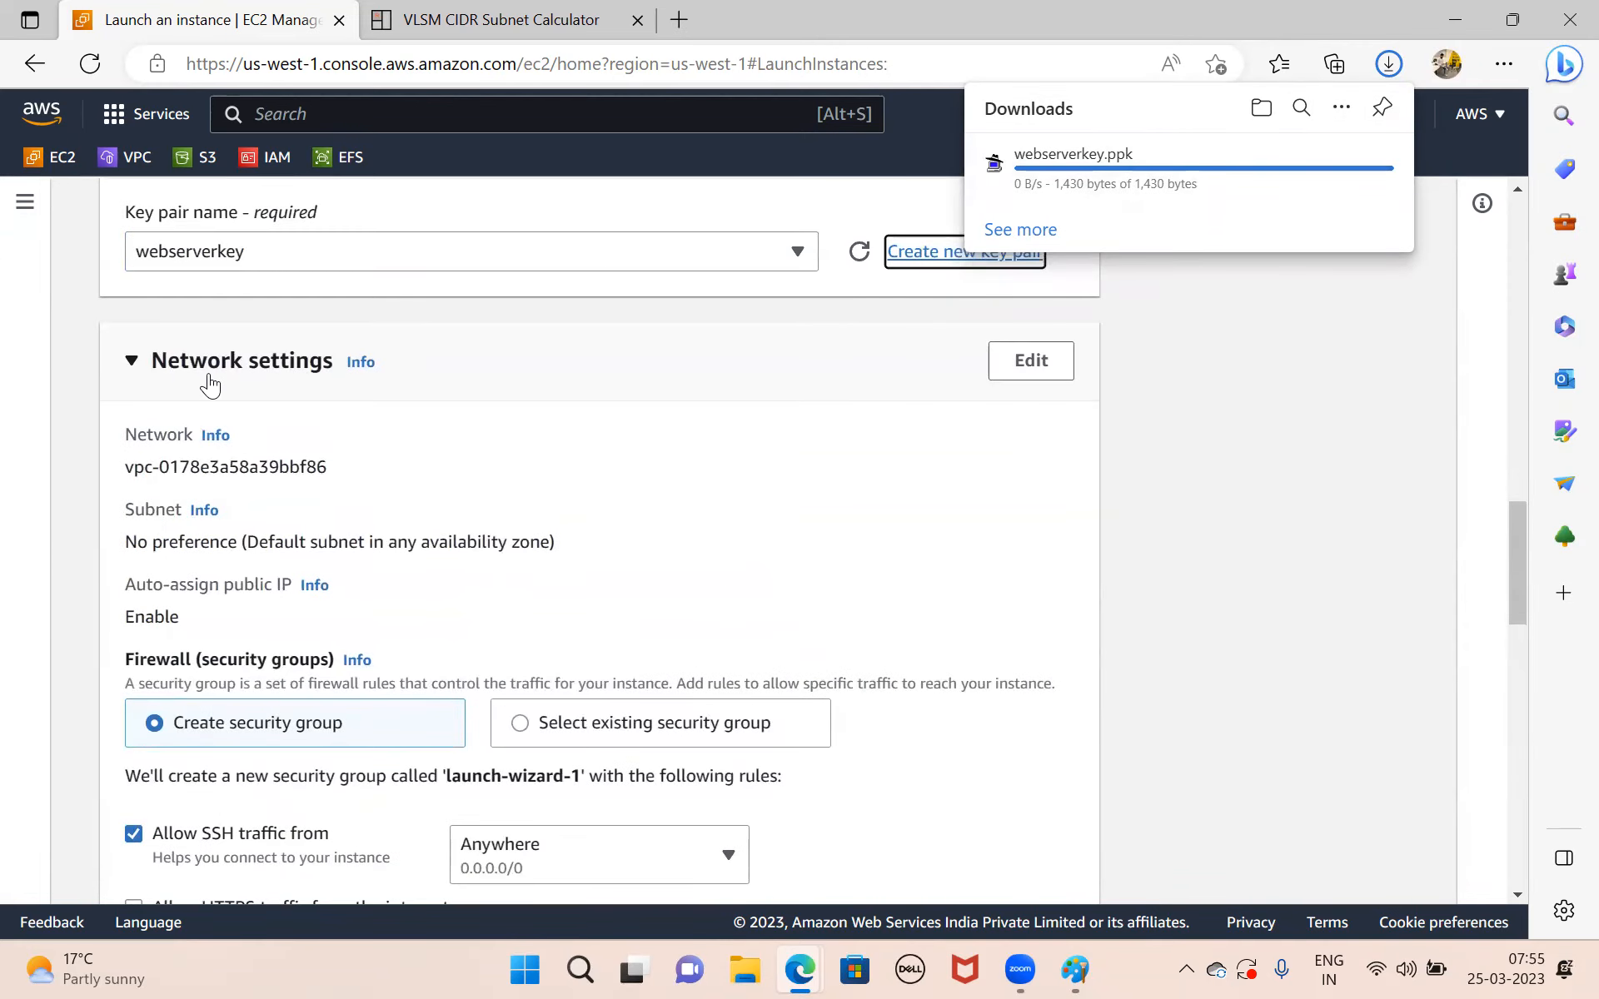
left_click(1031, 363)
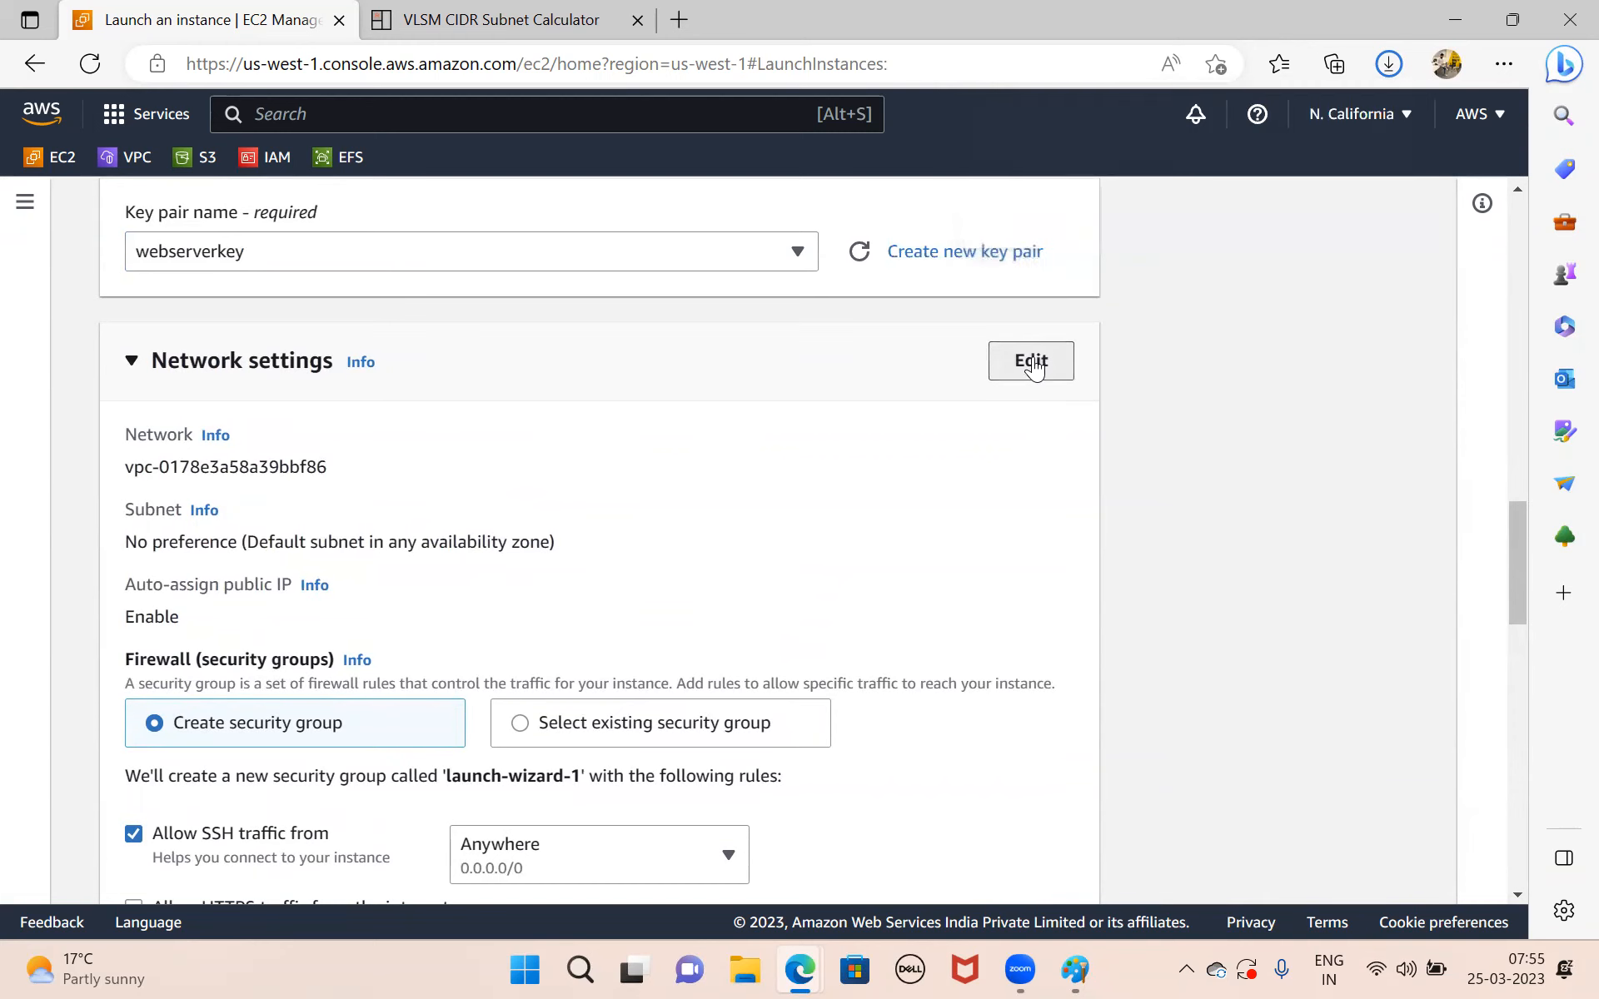
scroll(547, 354, "down", 3)
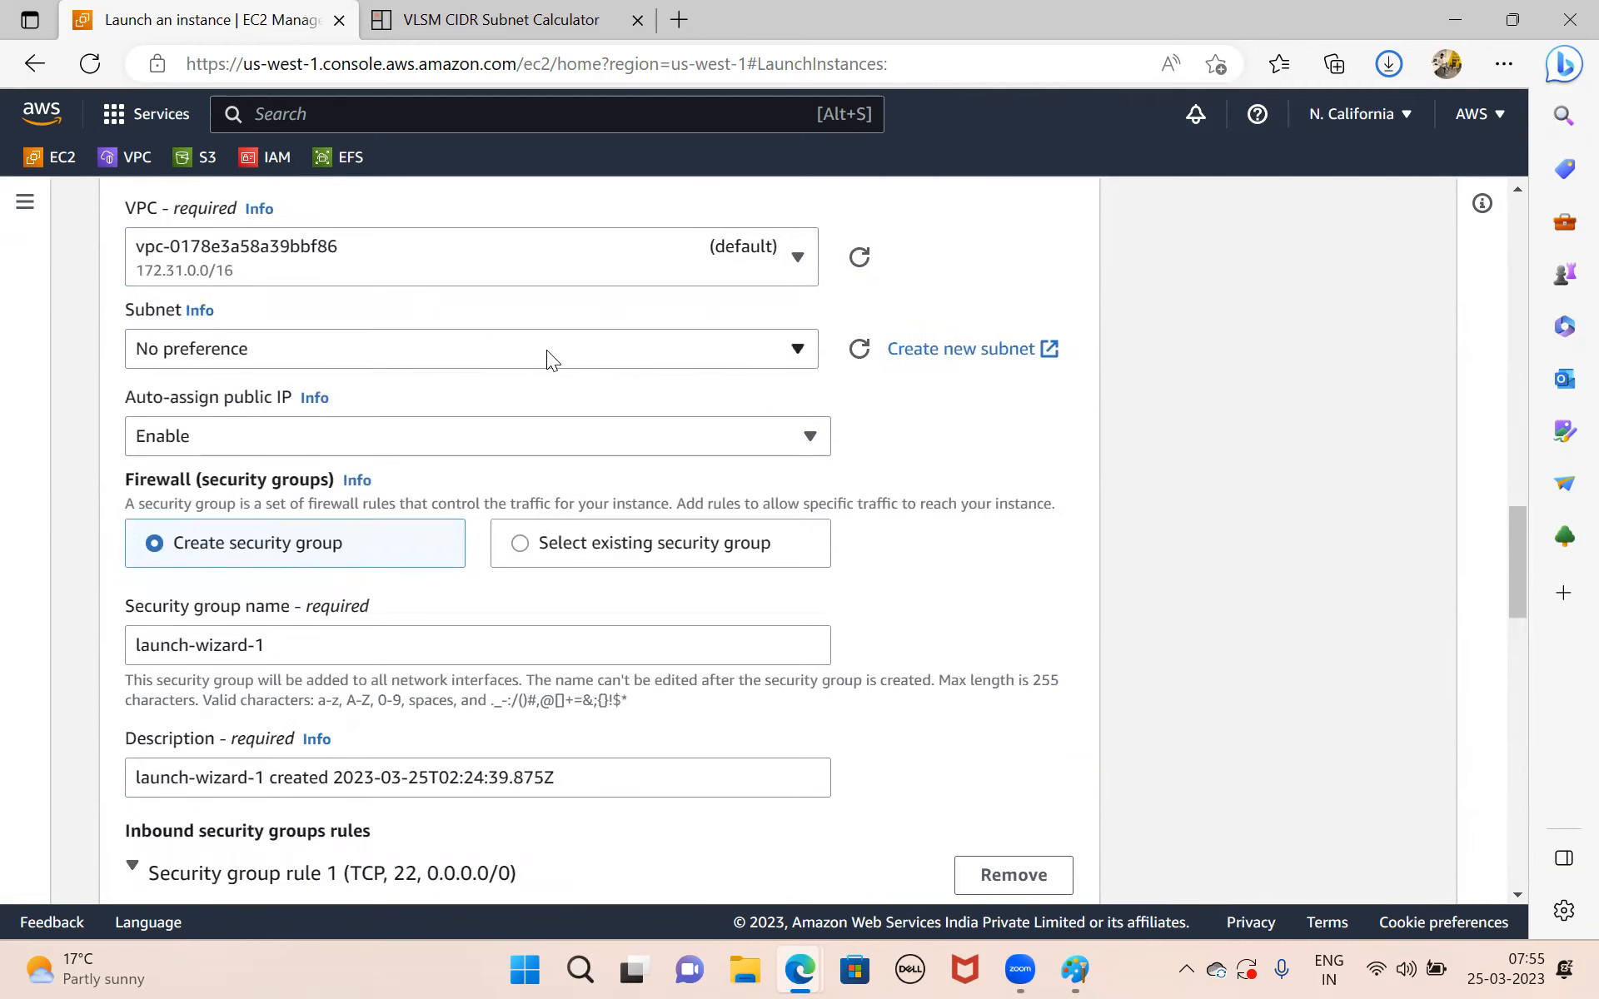
left_click(649, 277)
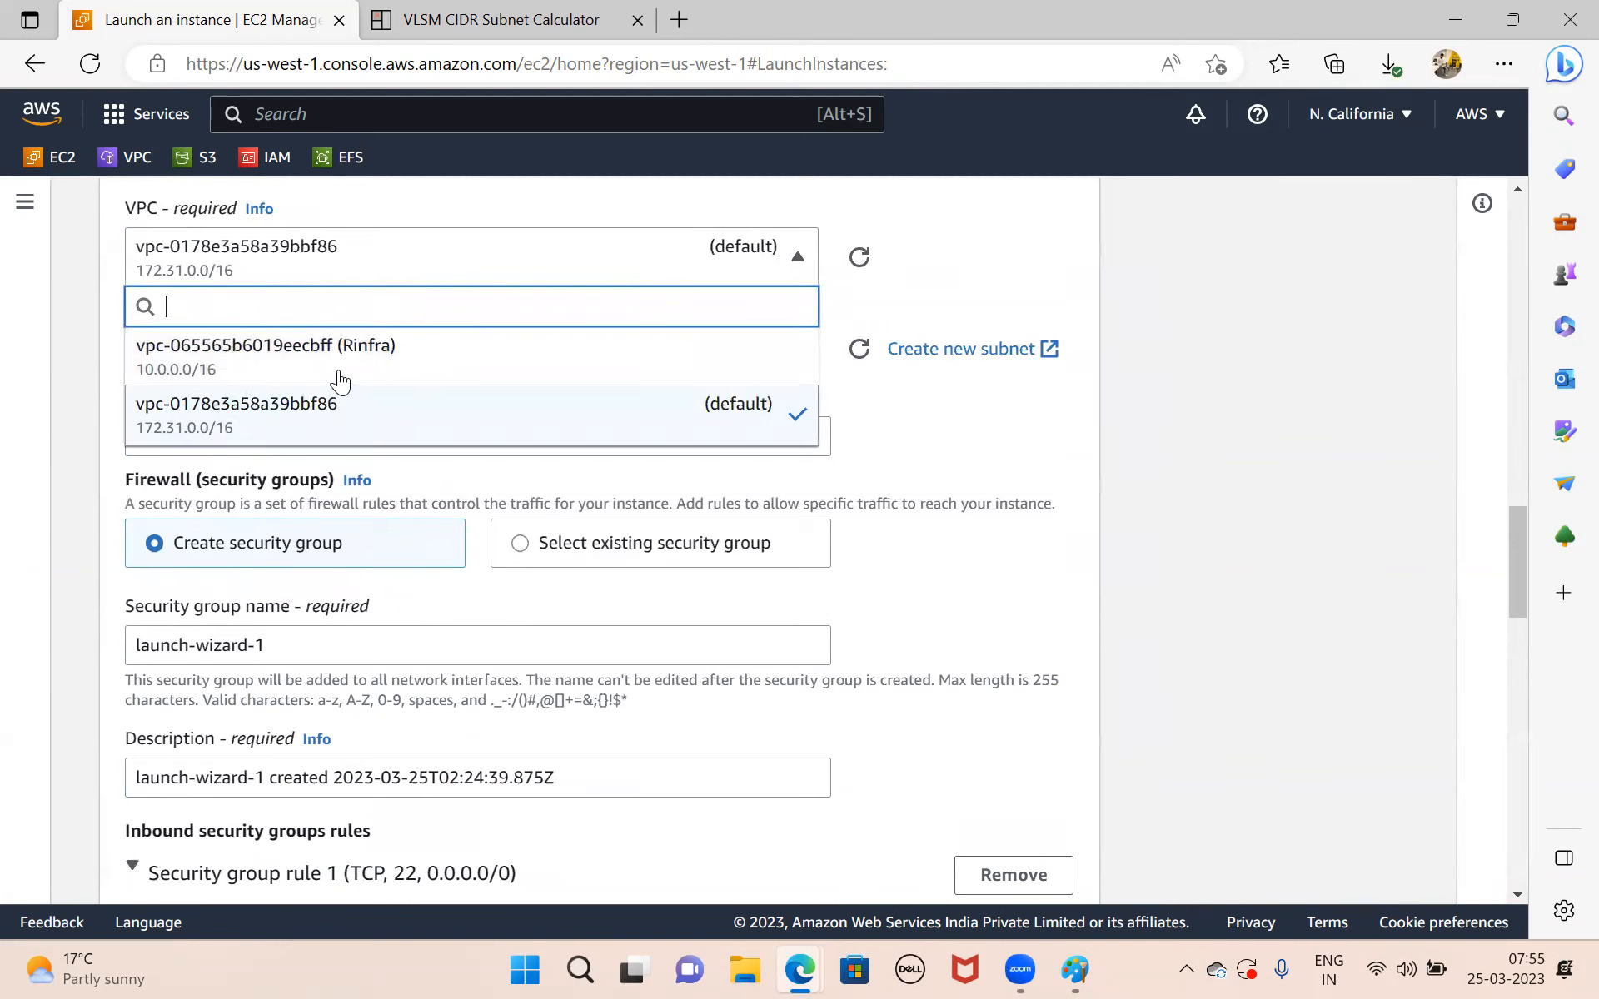
left_click(414, 360)
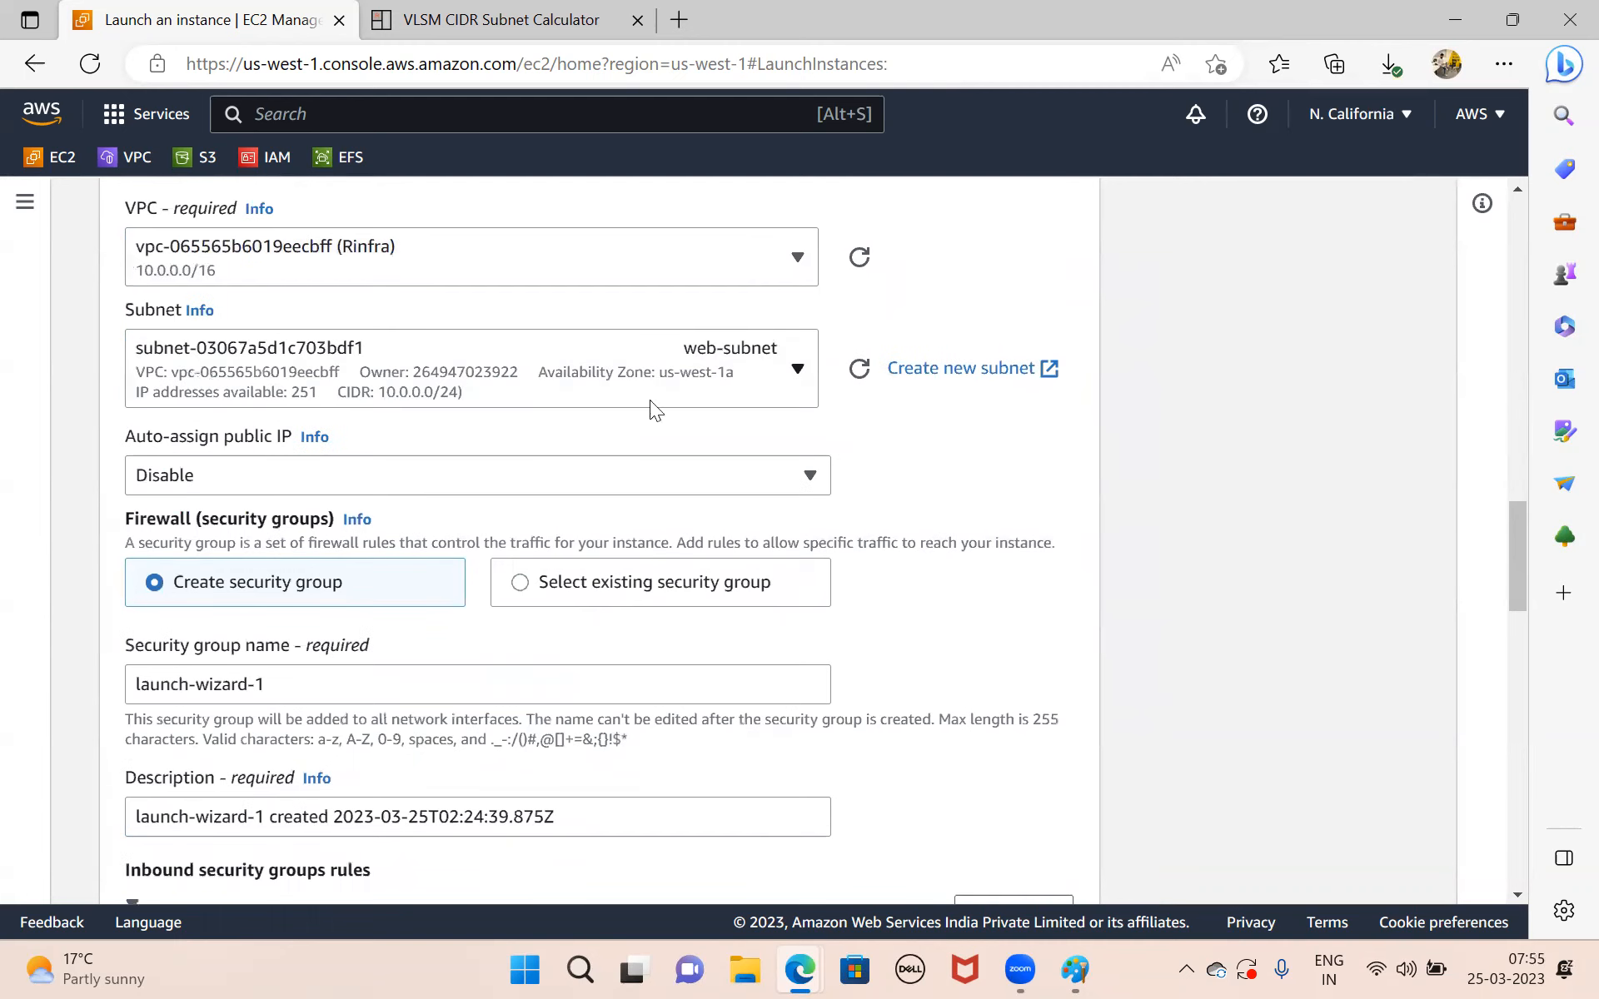
Place the instance in web-subnet and enable auto-assignment of a public IP.
left_click(676, 370)
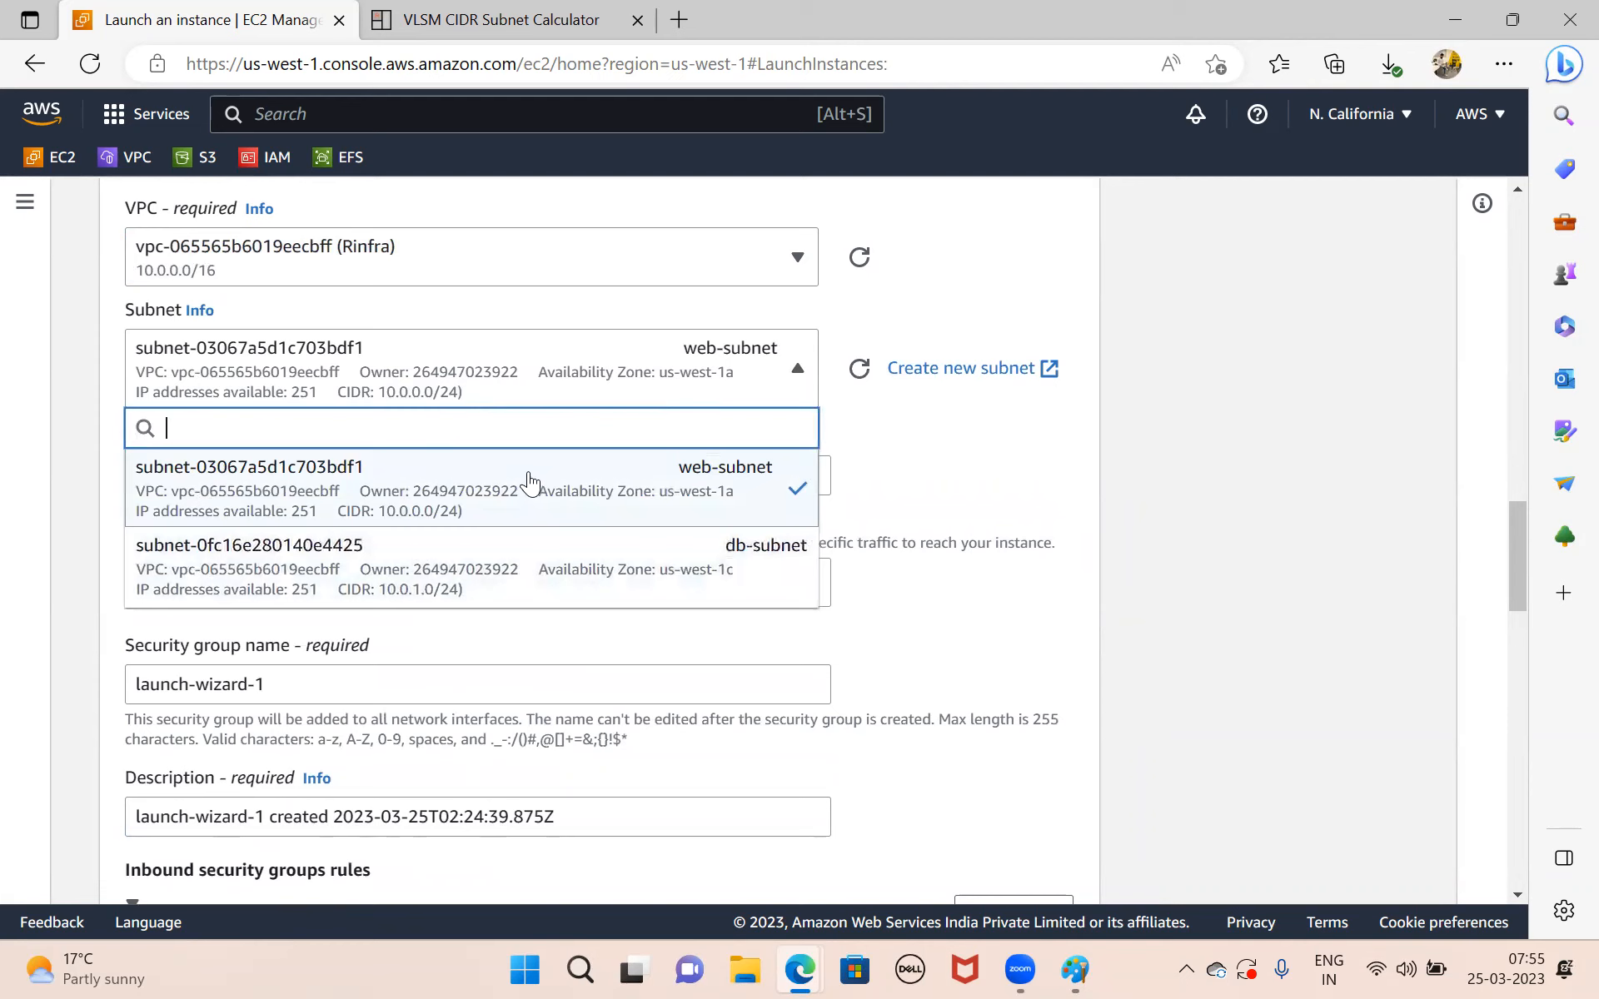
left_click(460, 481)
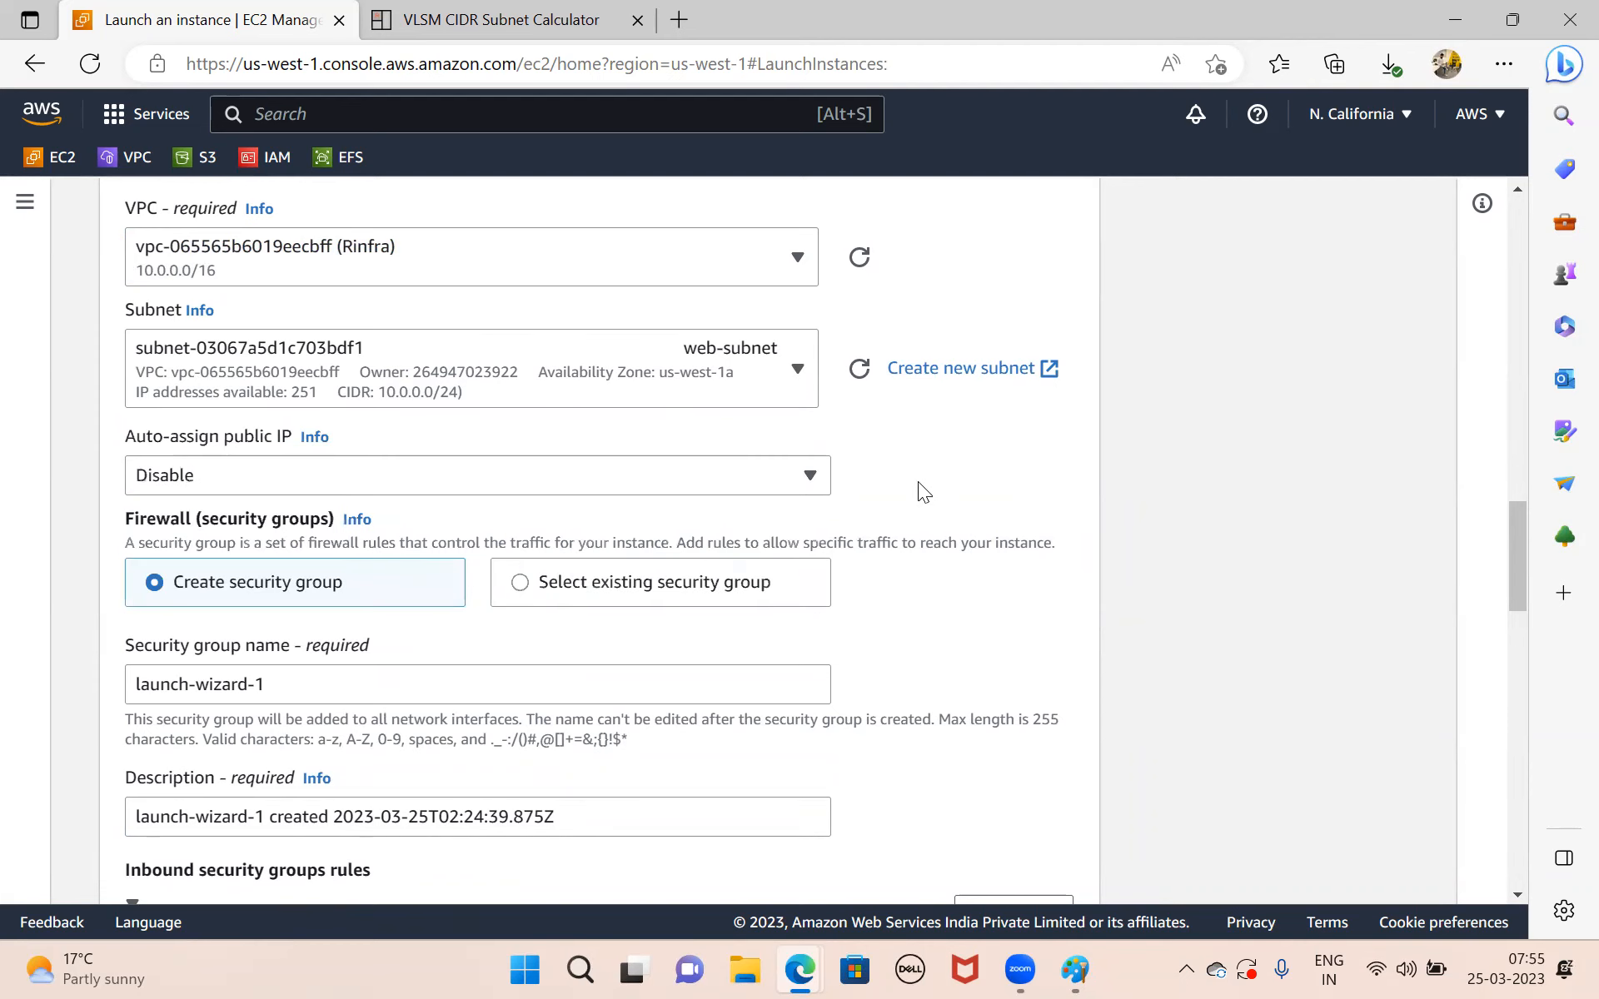
left_click(384, 472)
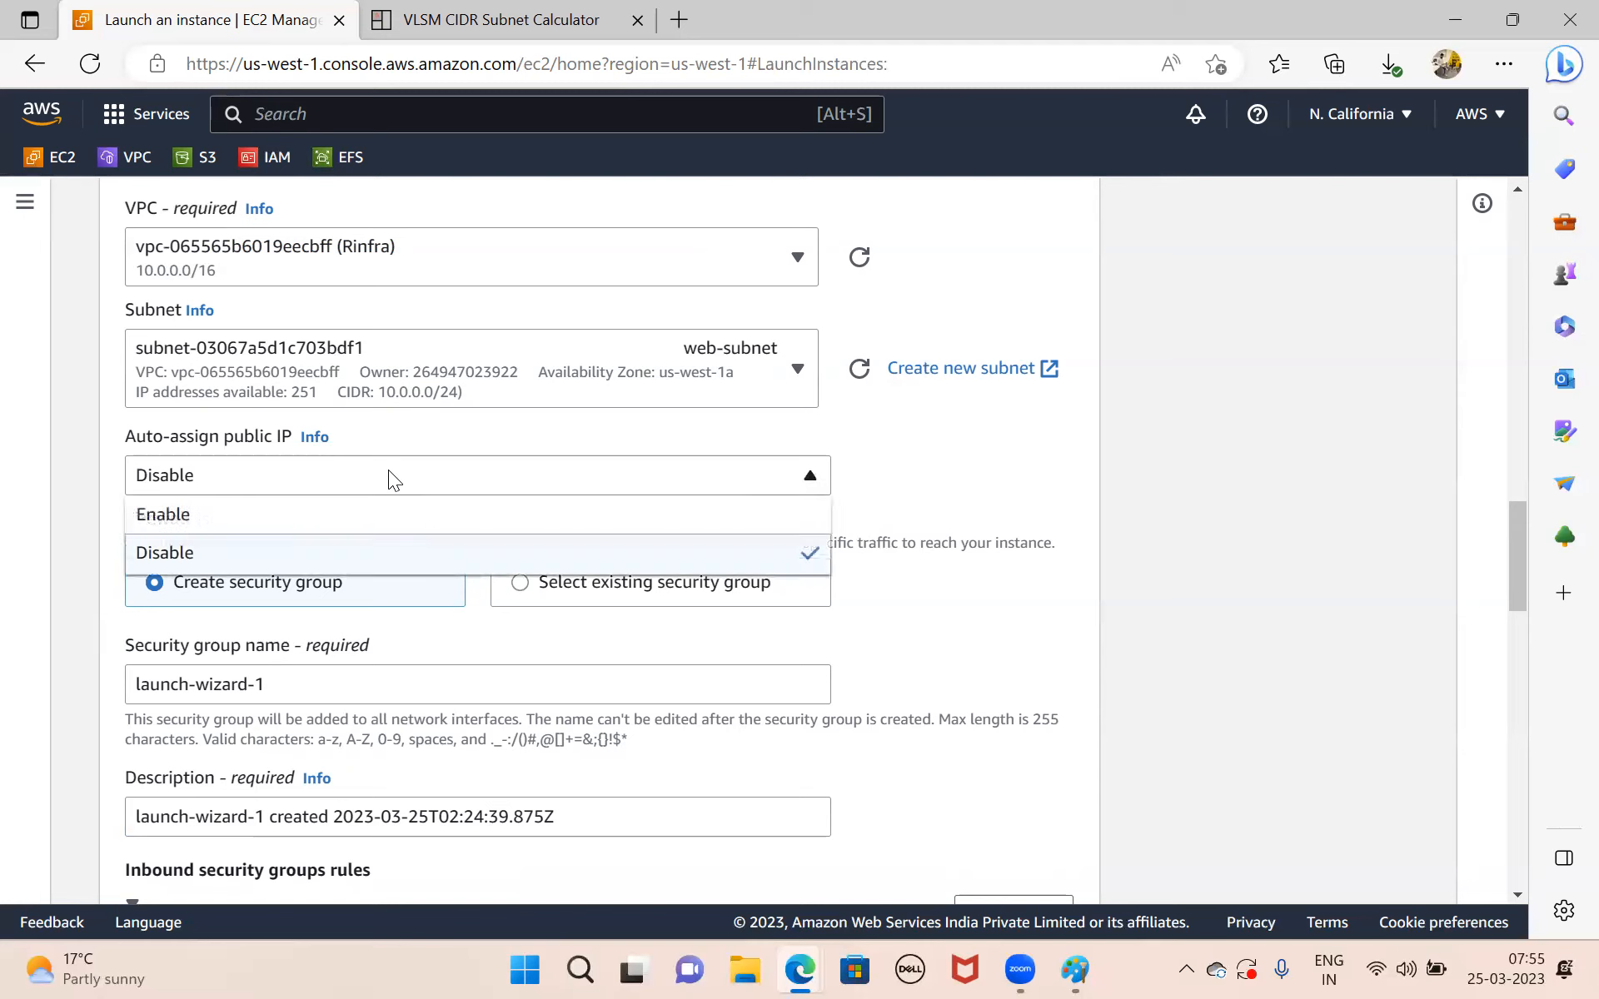
left_click(272, 511)
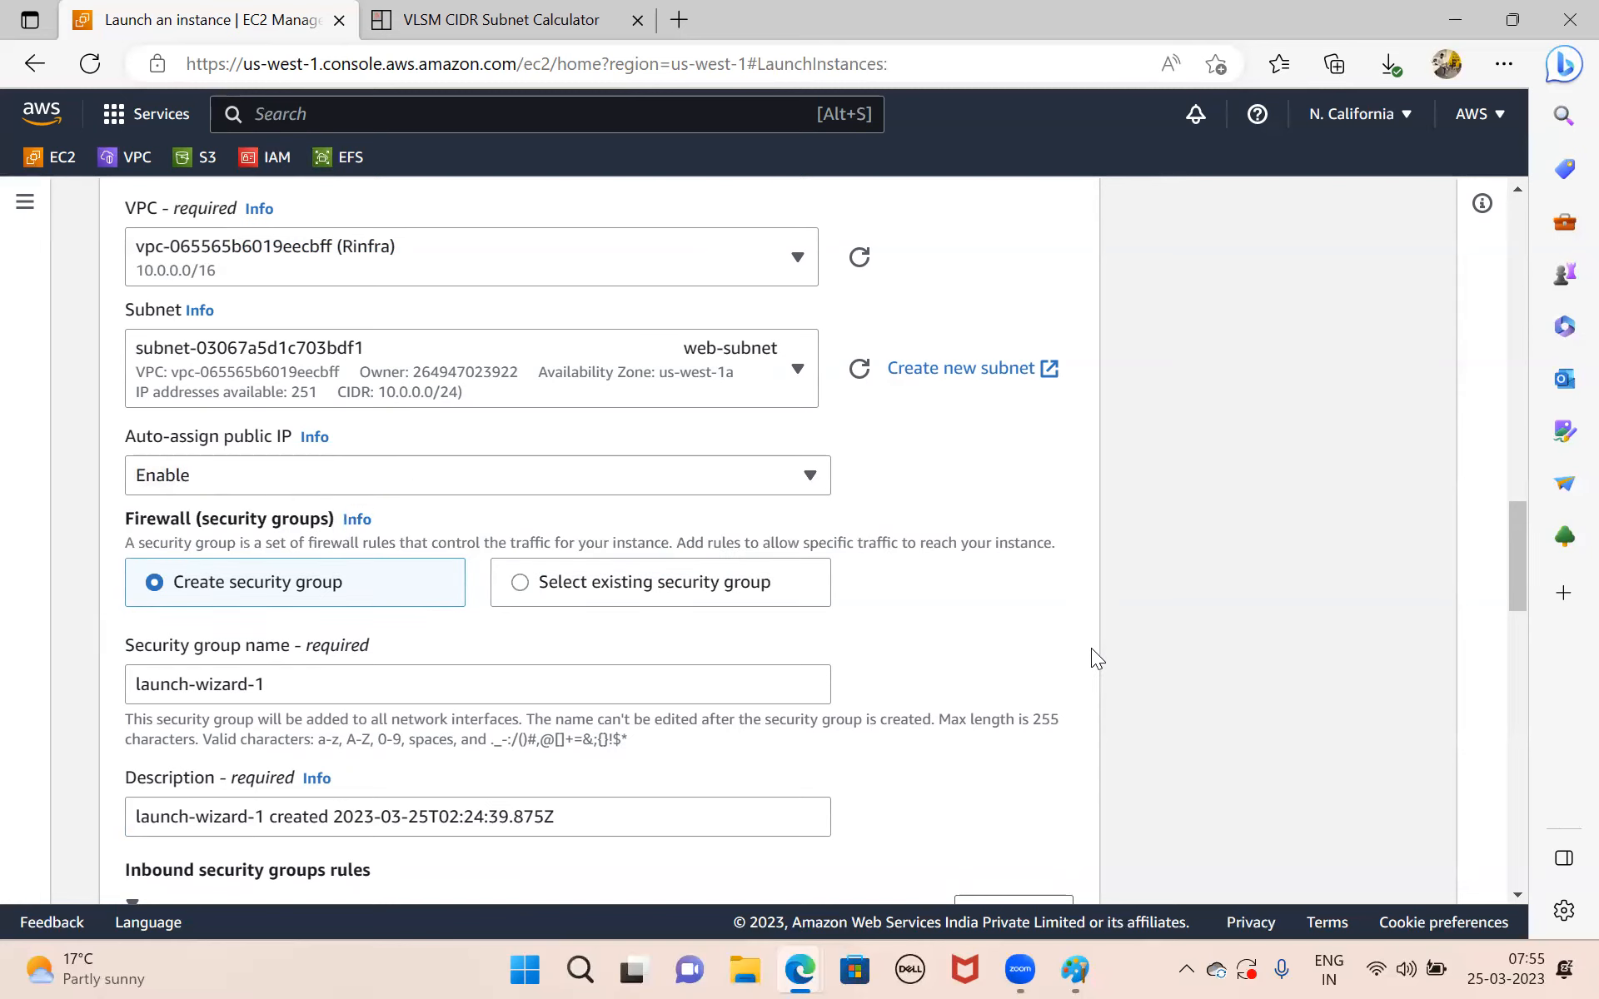
Set the type of inbound security group rule 1 to All traffic.
scroll(1091, 648, "down", 3)
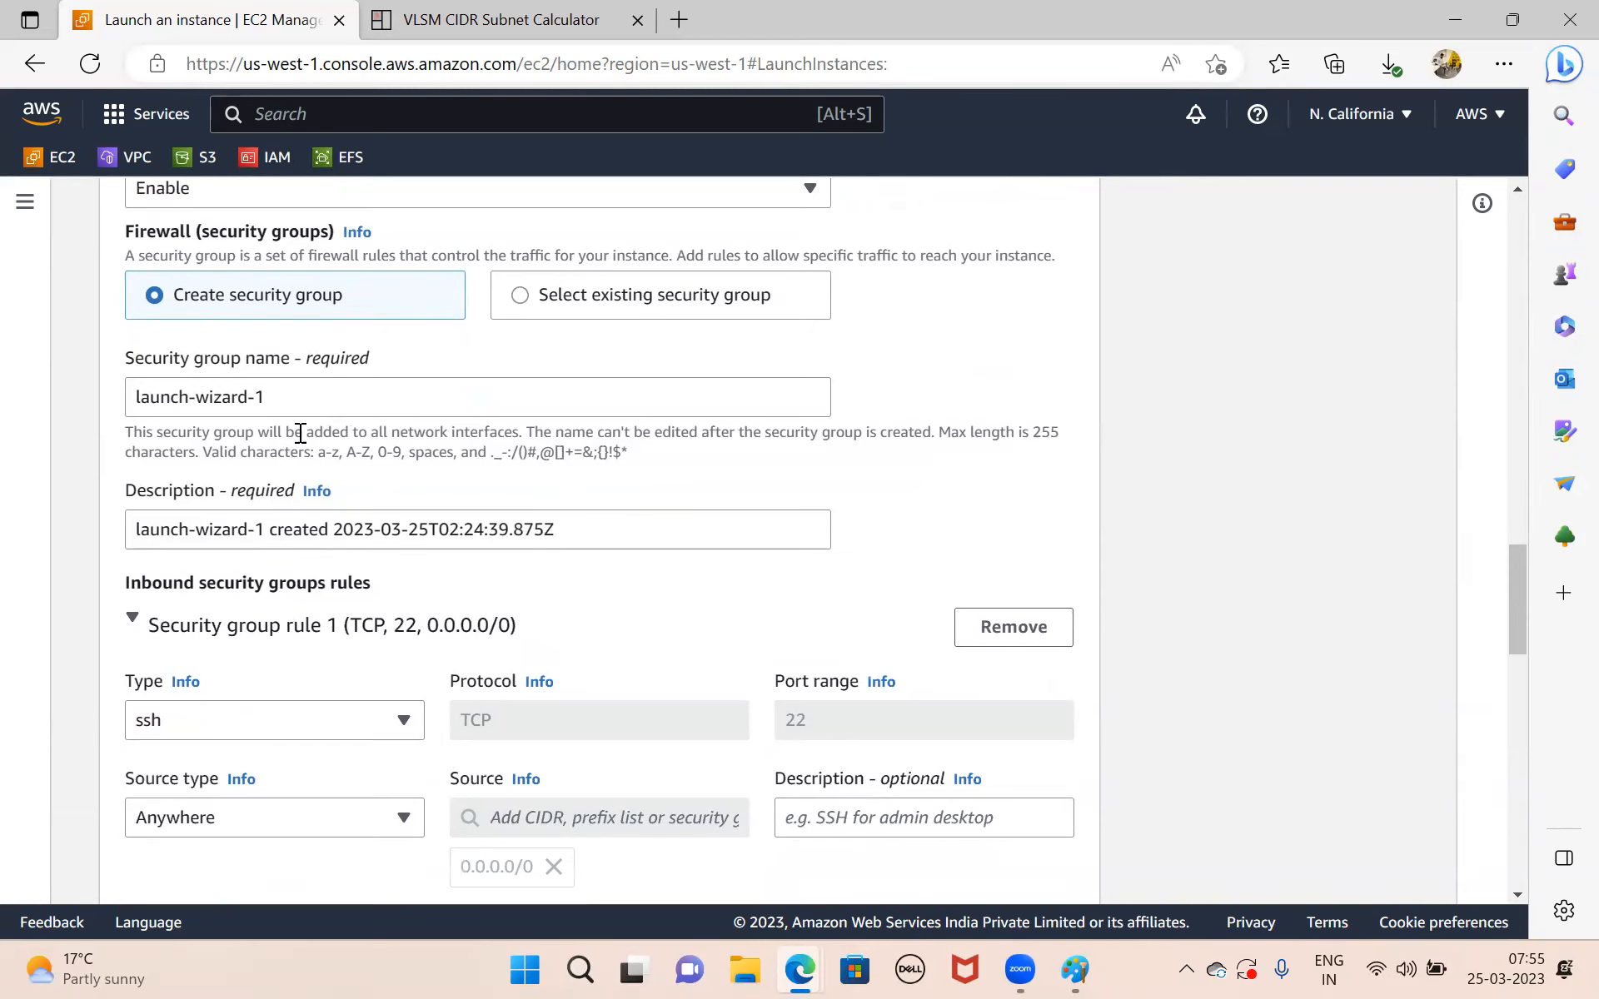
scroll(354, 637, "down", 1)
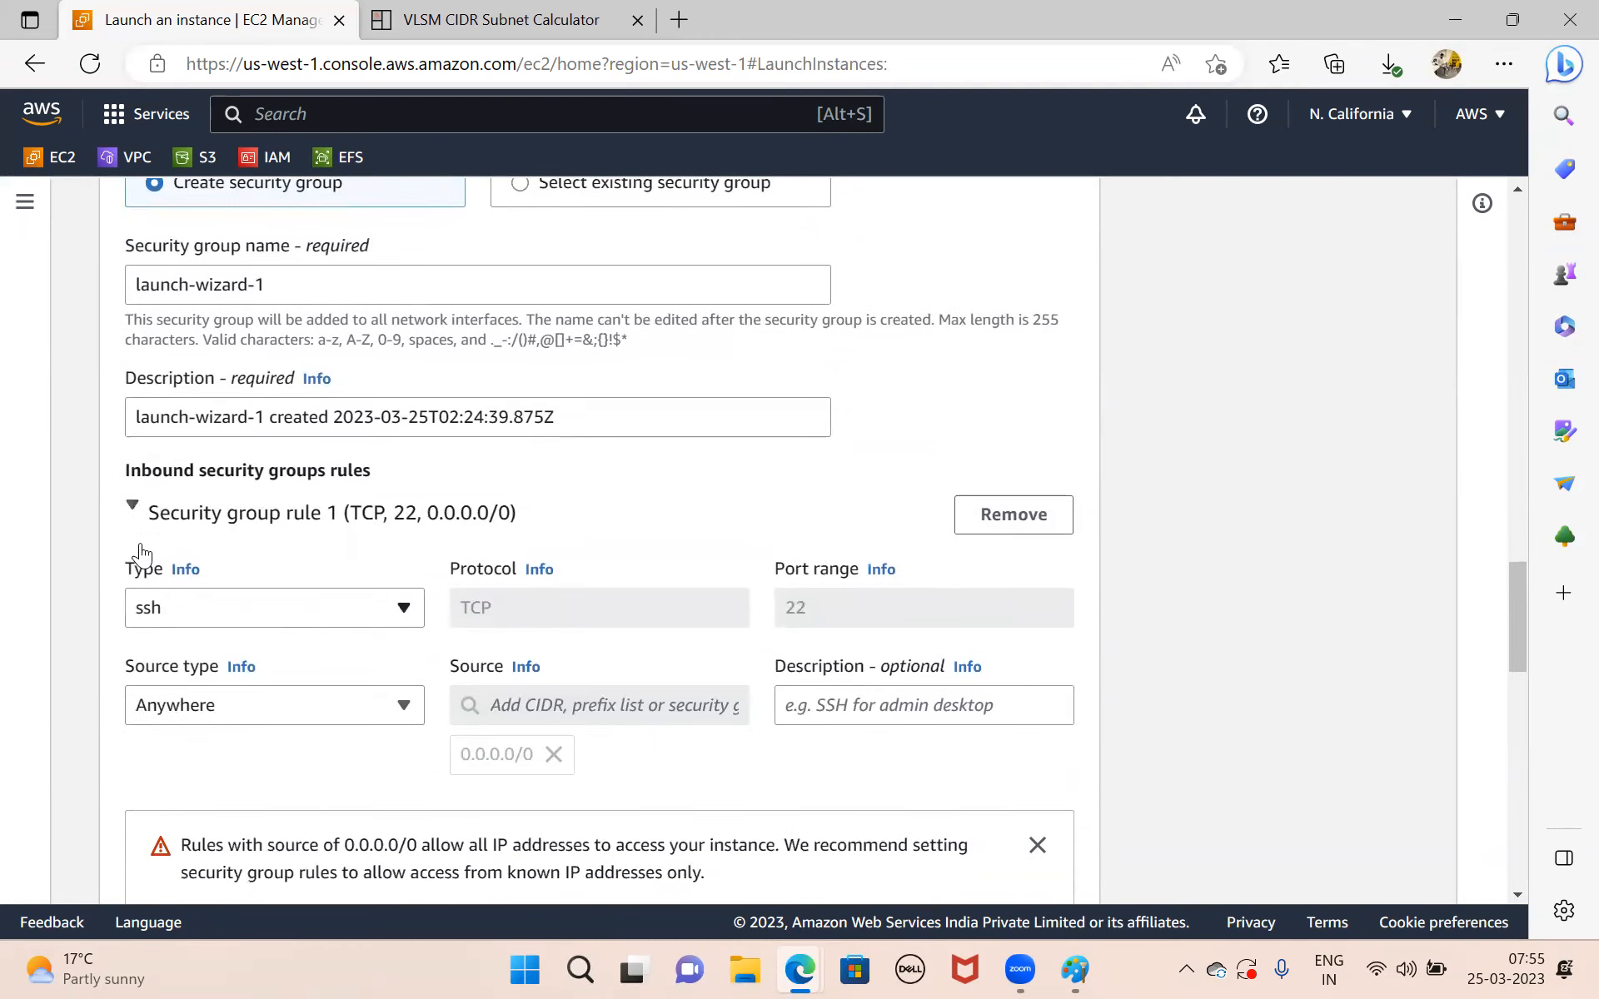
left_click(287, 618)
scroll(286, 560, "down", 5)
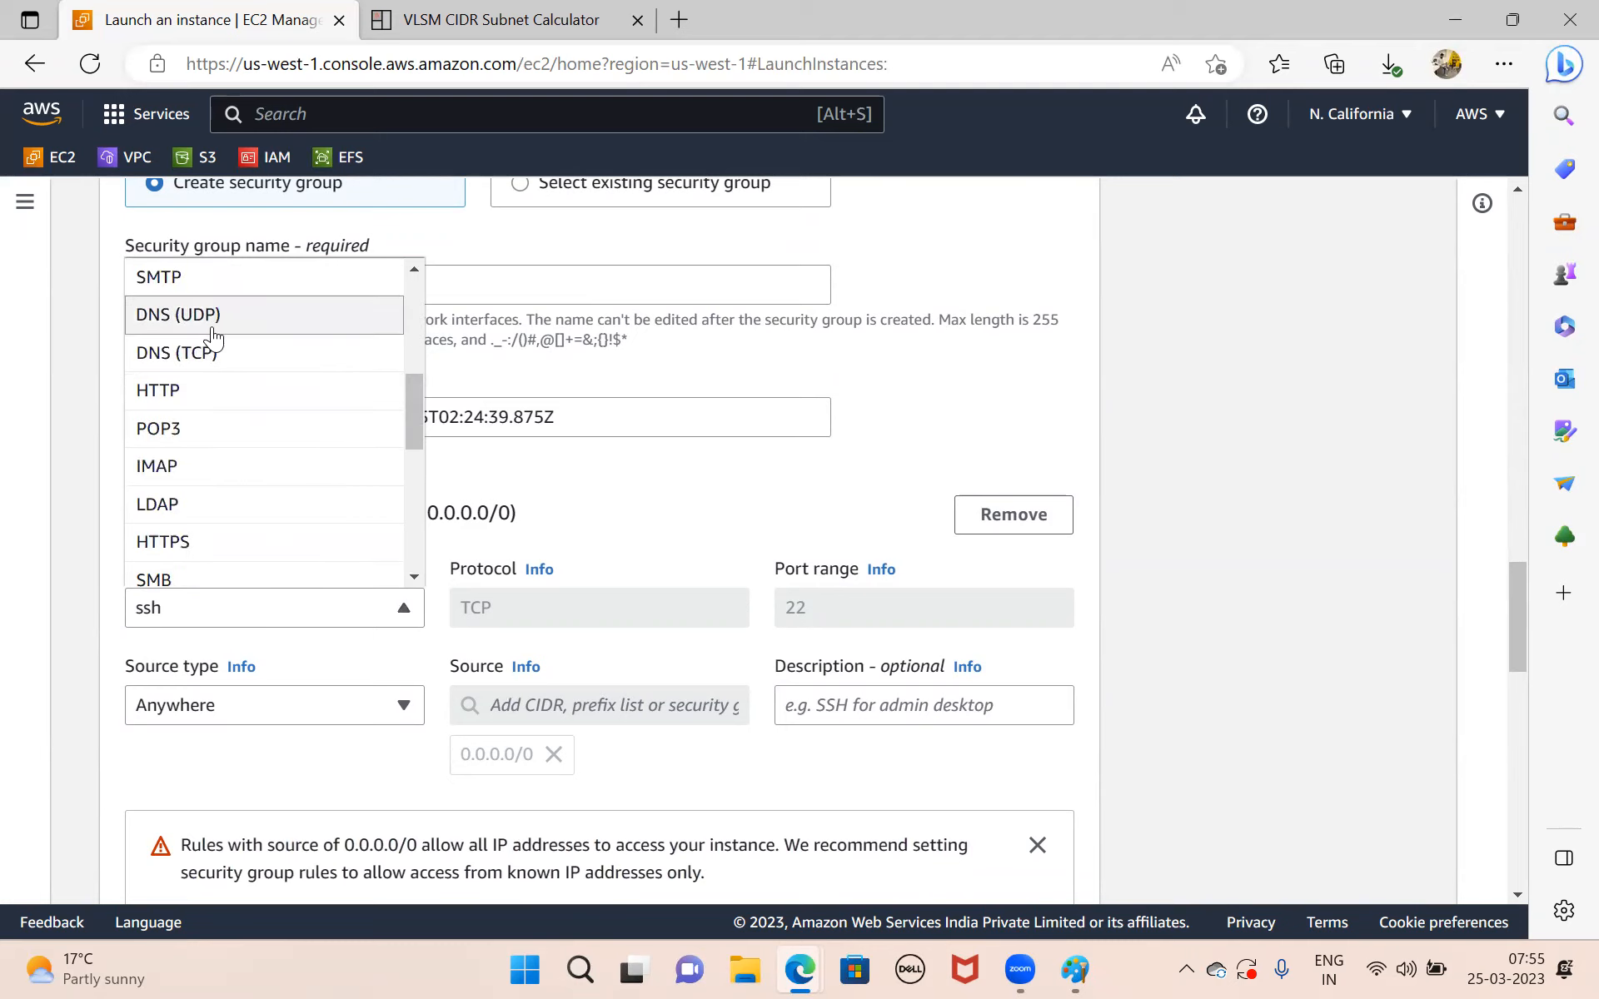
scroll(214, 331, "up", 2)
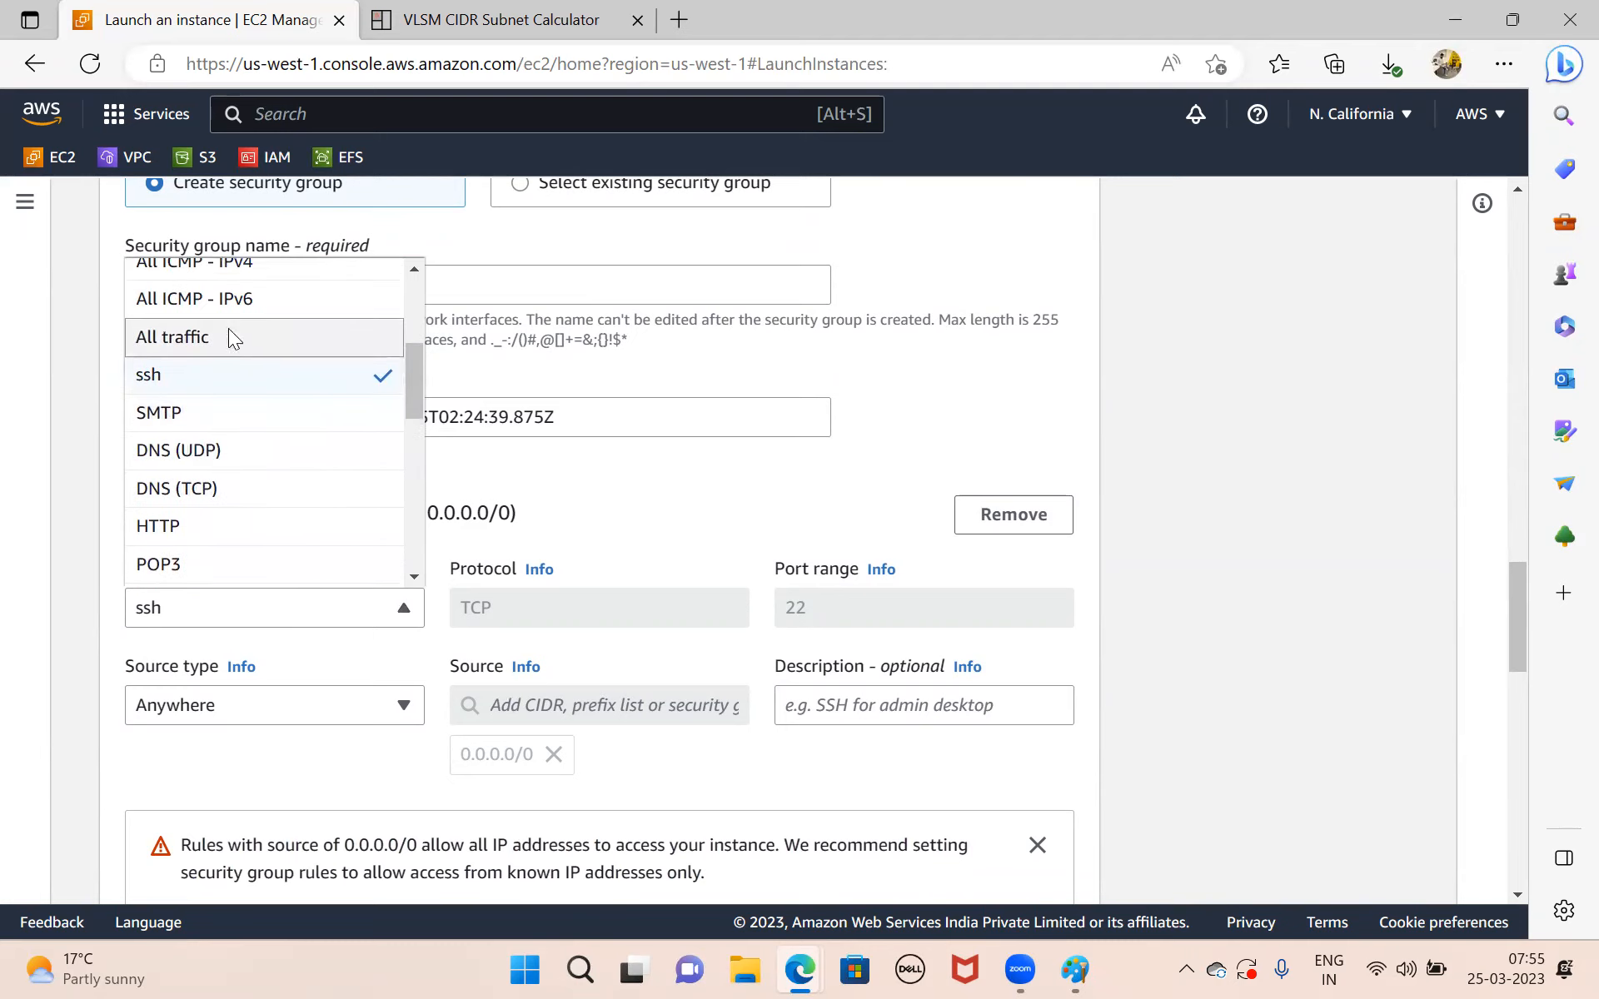
left_click(226, 337)
scroll(585, 503, "up", 3)
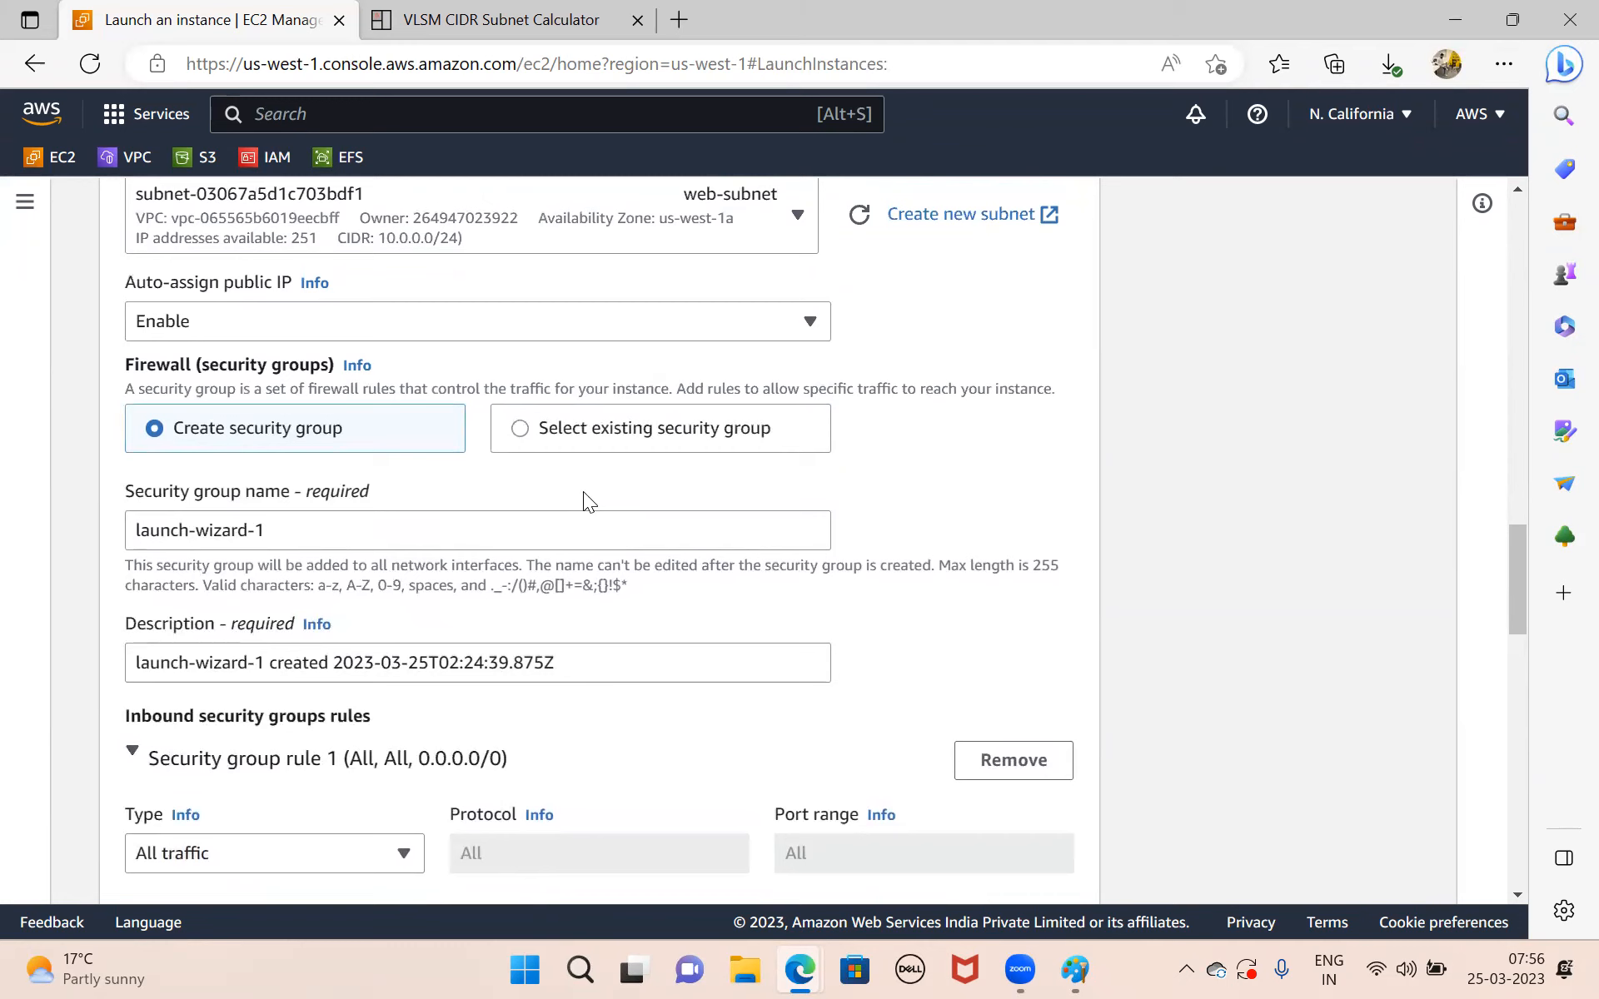
Launch the web-server instance, keeping the default storage configuration.
scroll(582, 491, "down", 4)
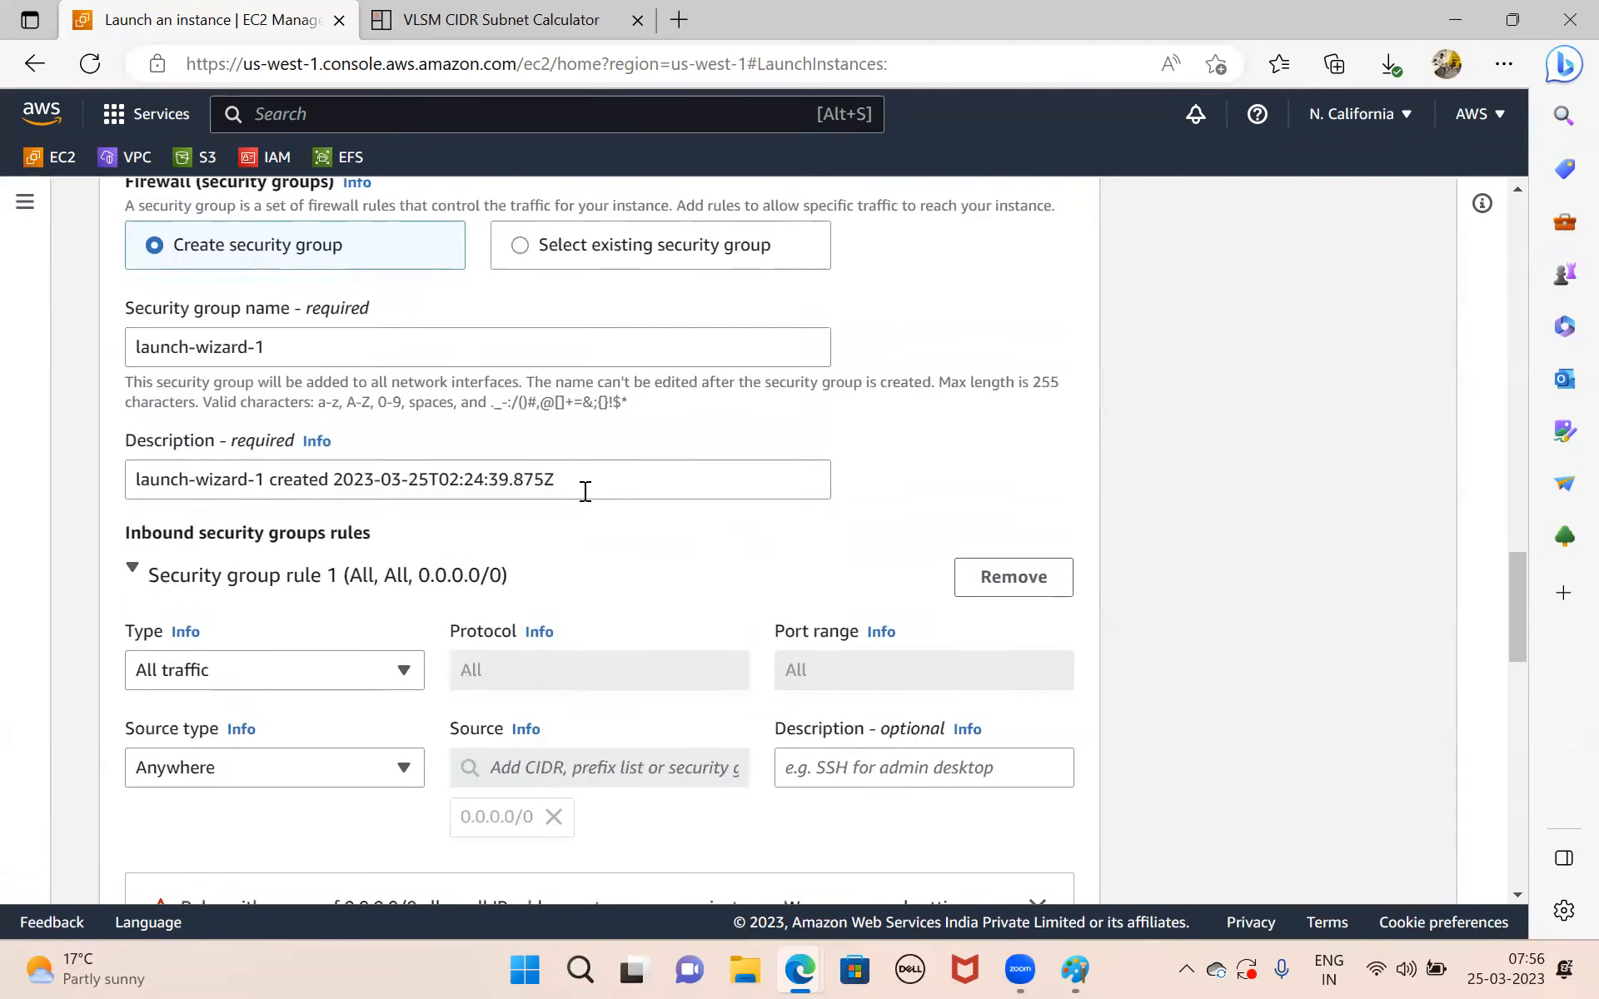
scroll(386, 641, "down", 15)
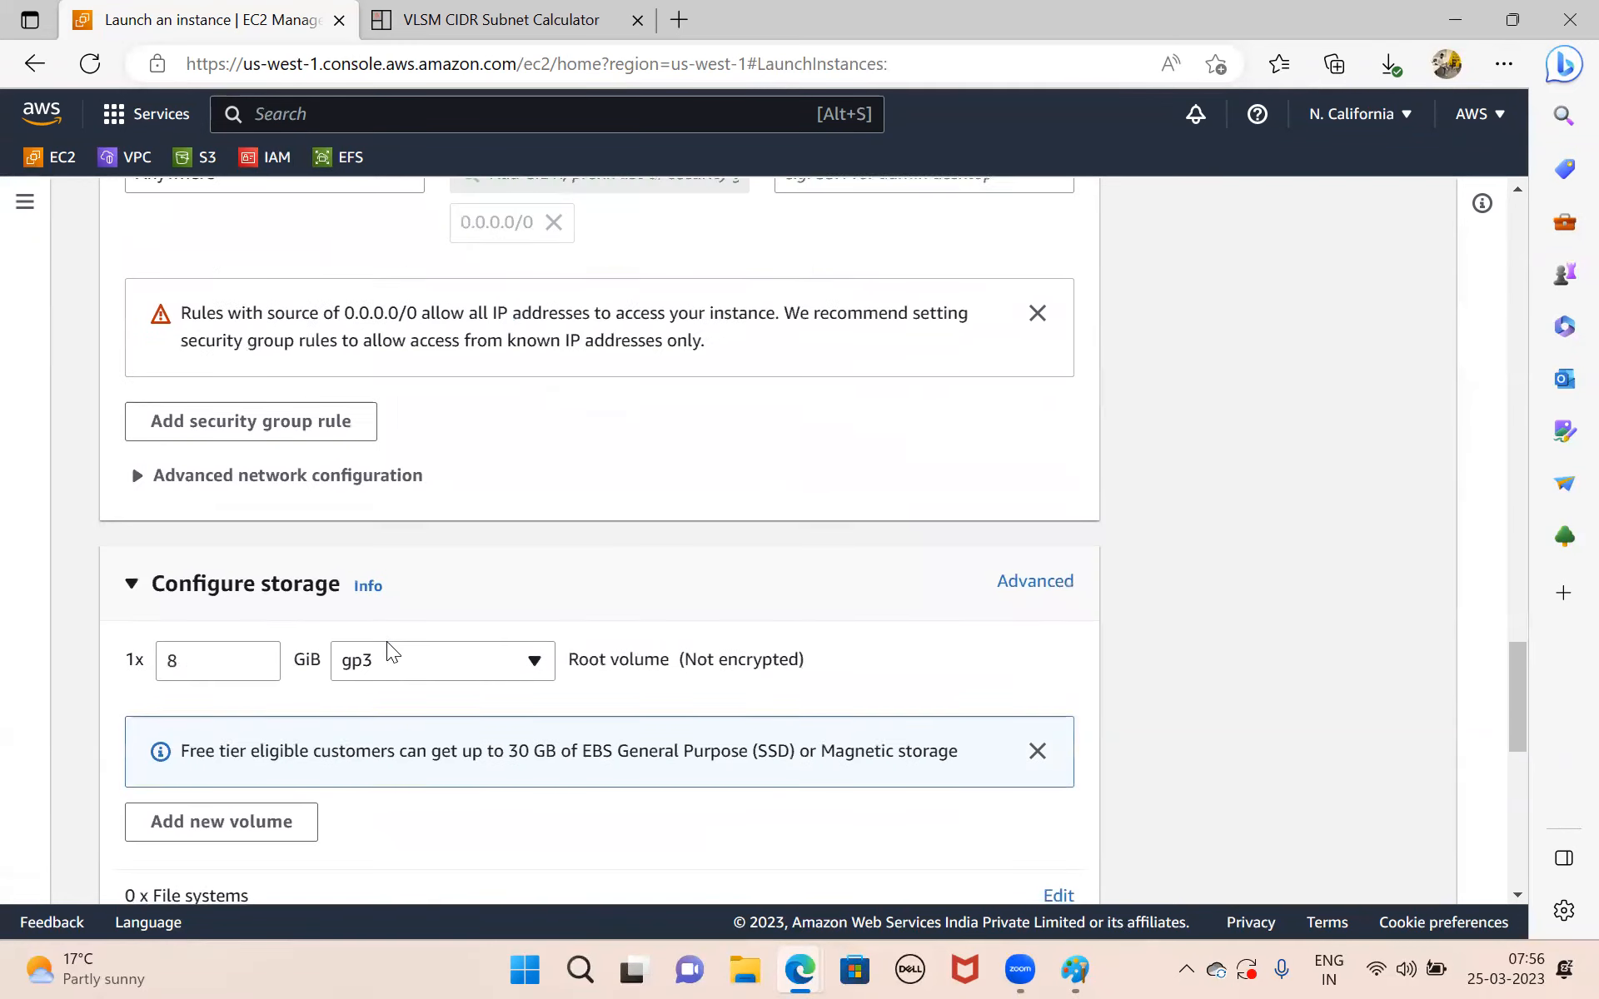
left_click(1004, 838)
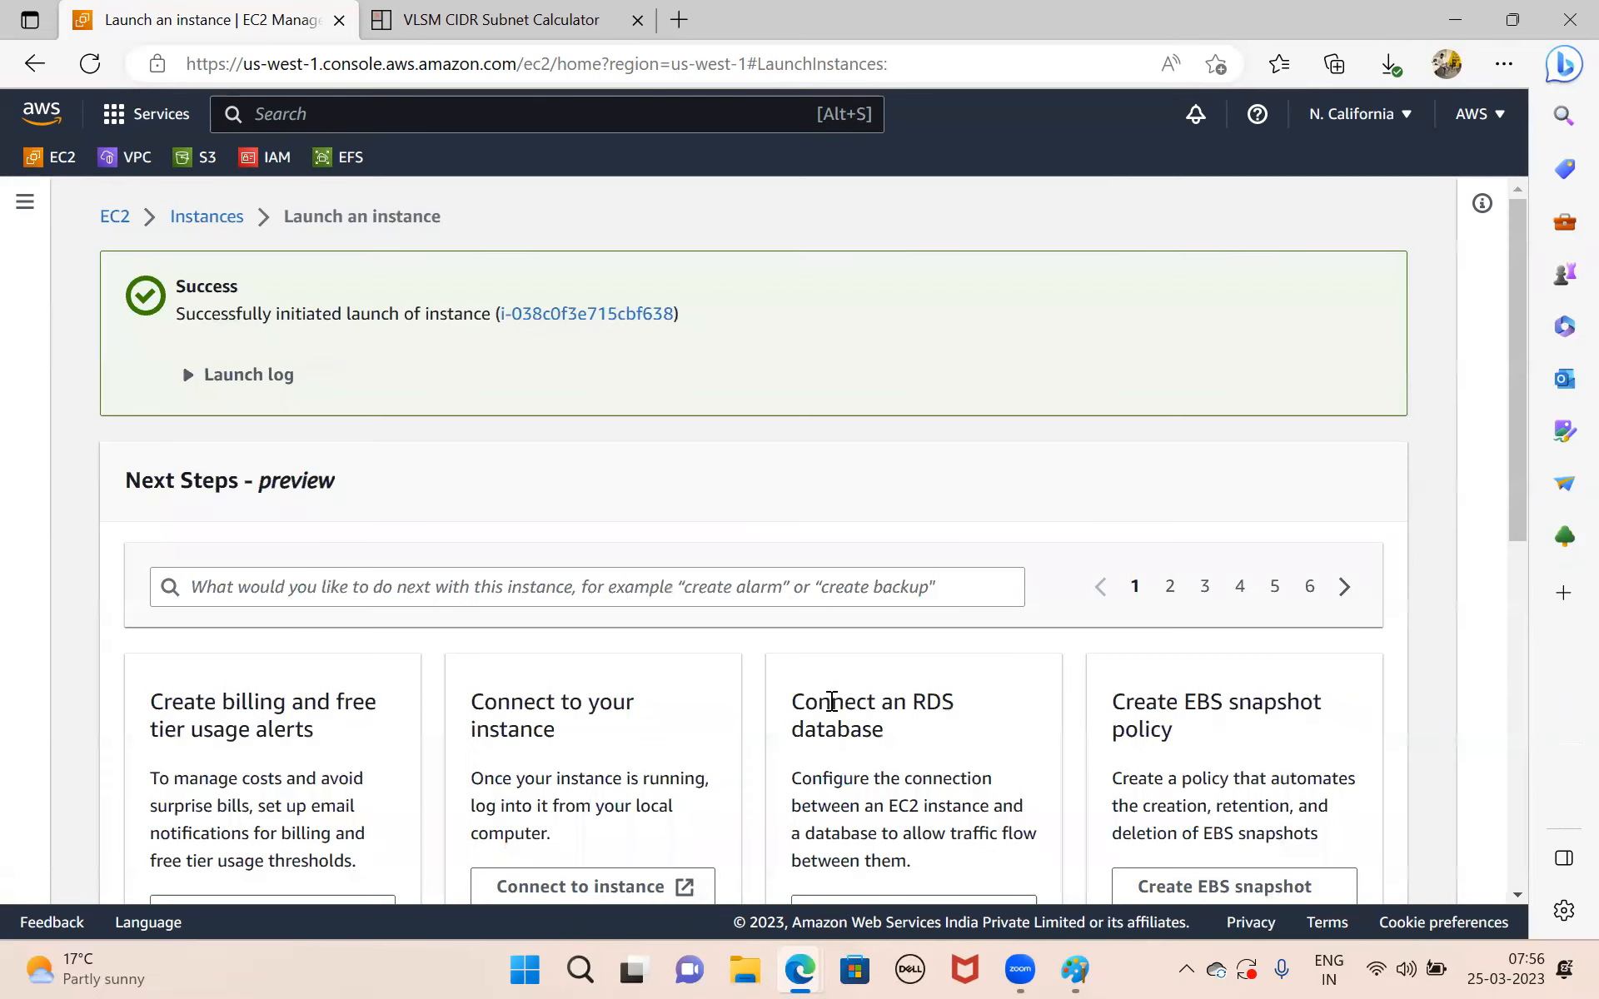
Open the details of the launched web-server instance and copy its private IPv4 address.
scroll(831, 703, "down", 8)
scroll(616, 403, "up", 10)
left_click(603, 315)
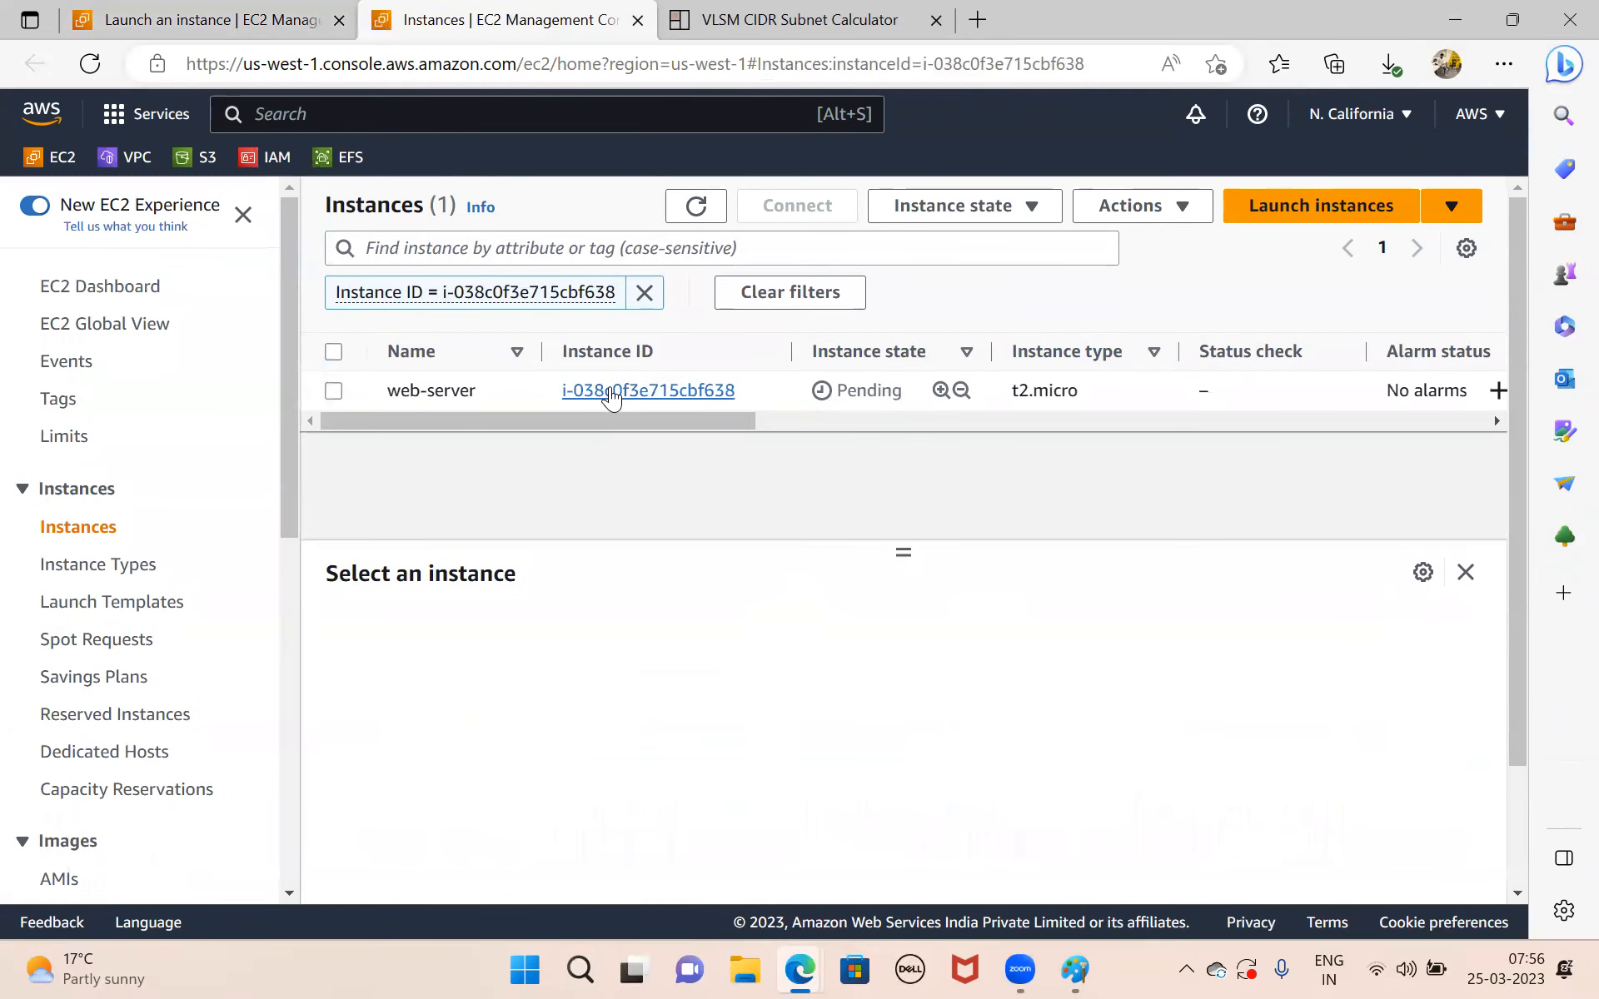
left_click(613, 393)
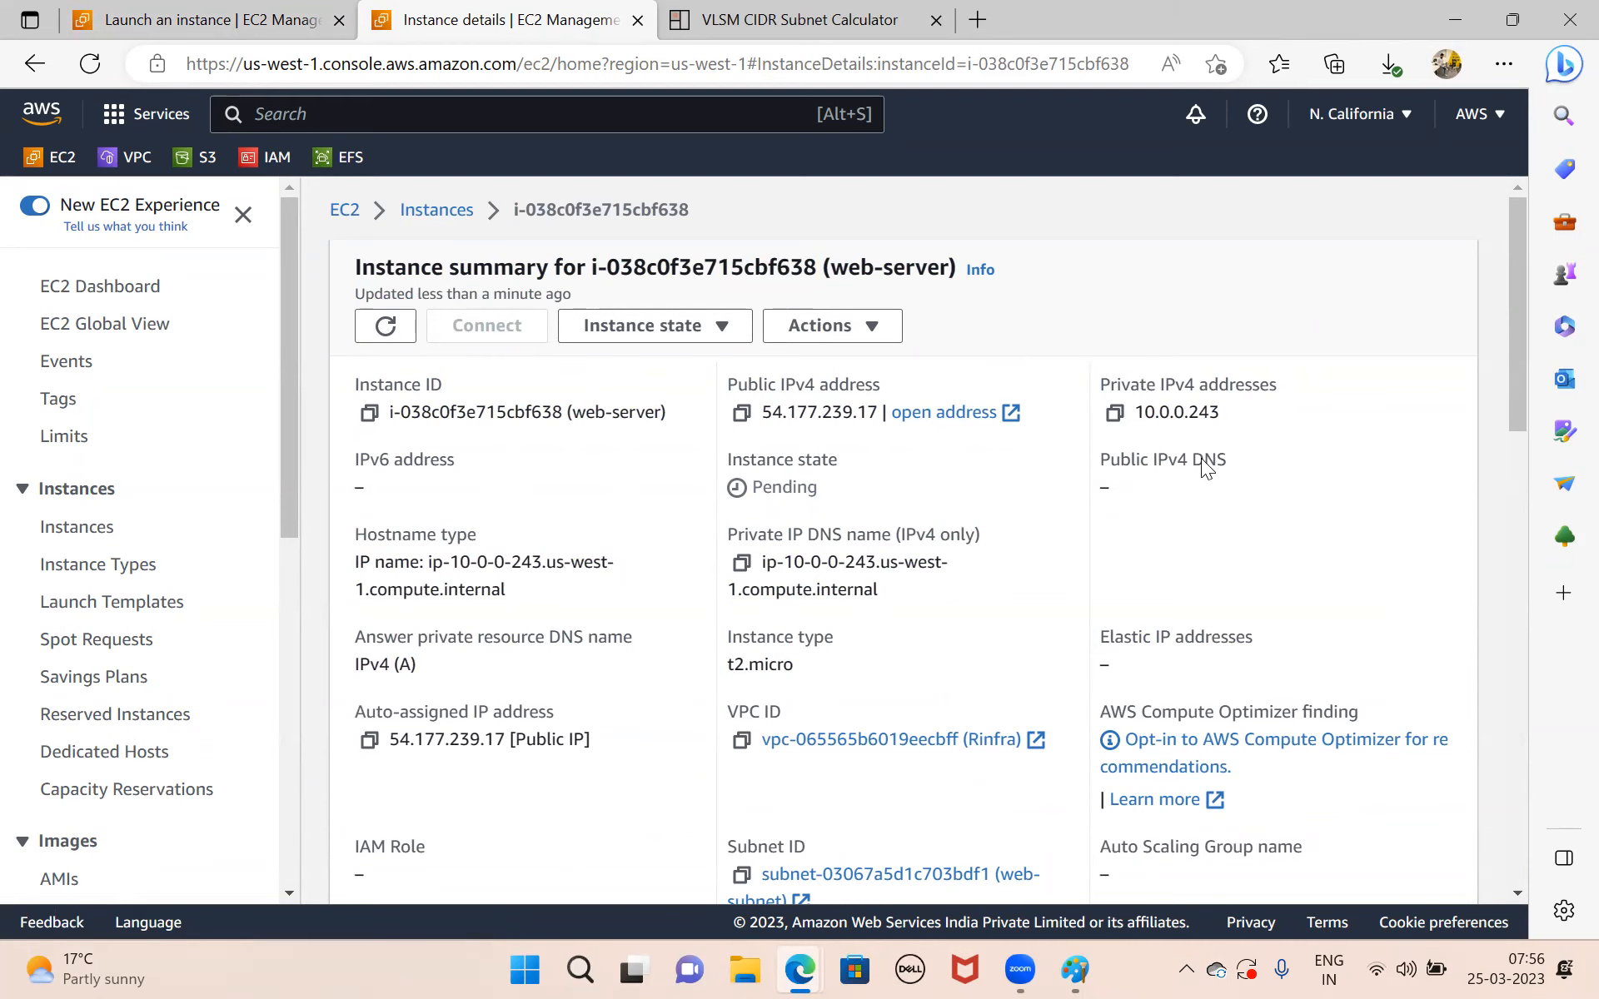
left_click(1116, 414)
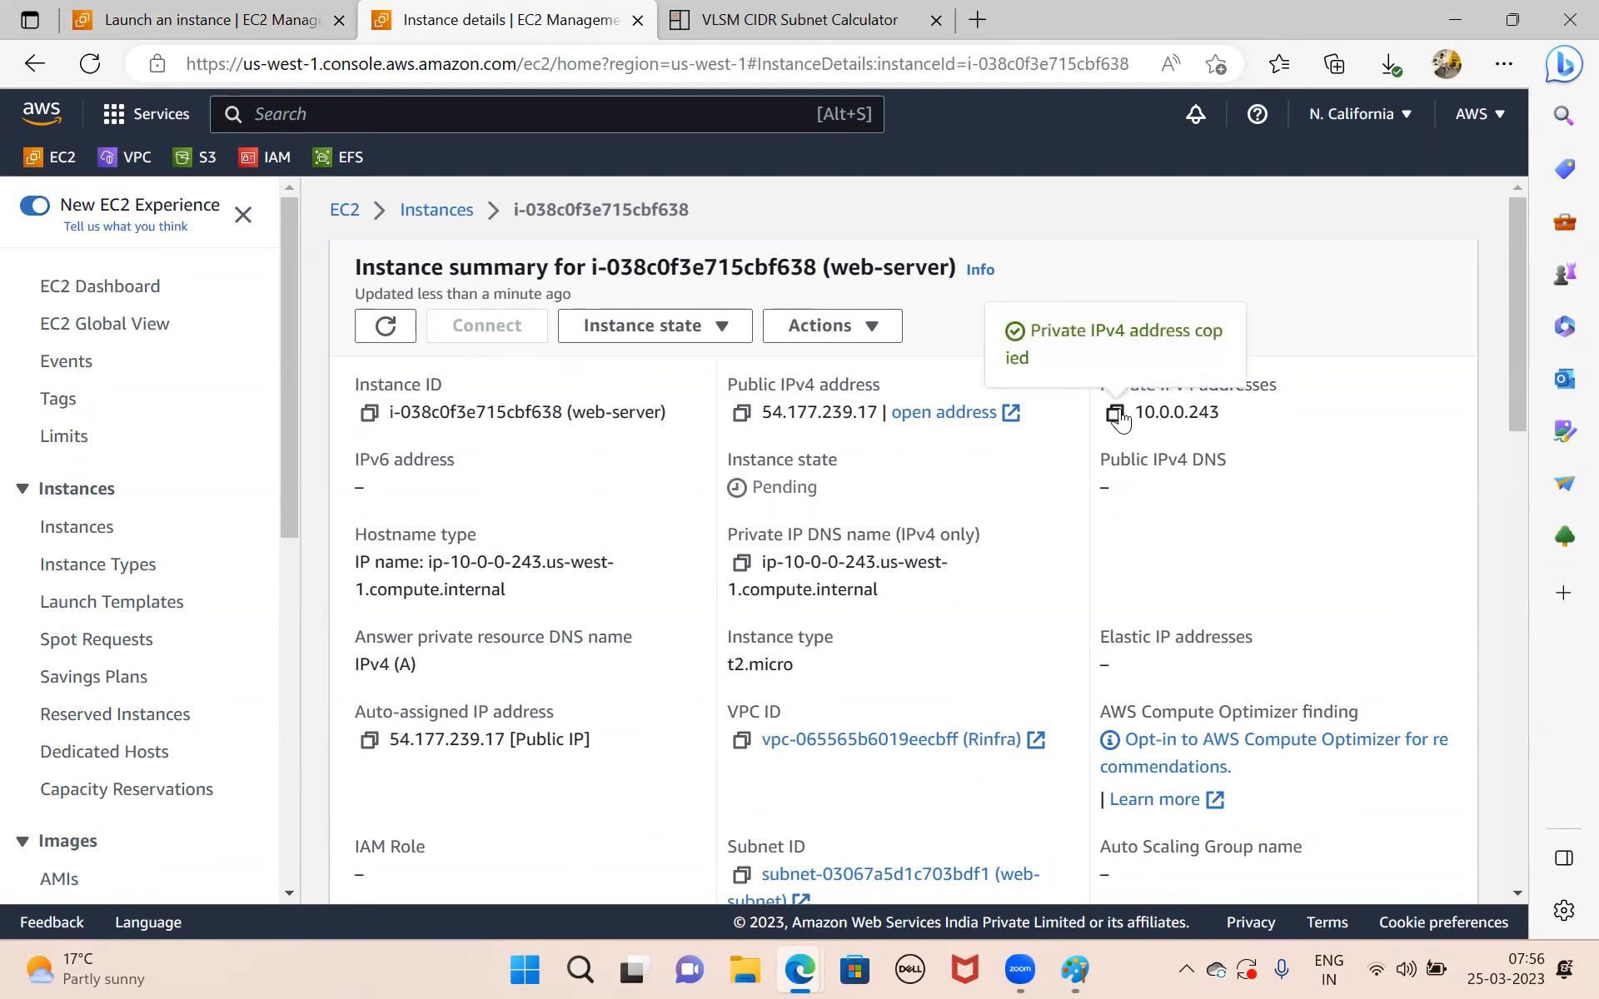
Switch to Paint and draw a computer from two stacked rectangles below the web-subnet box, its base about 49 × 13 px.
left_click(1075, 969)
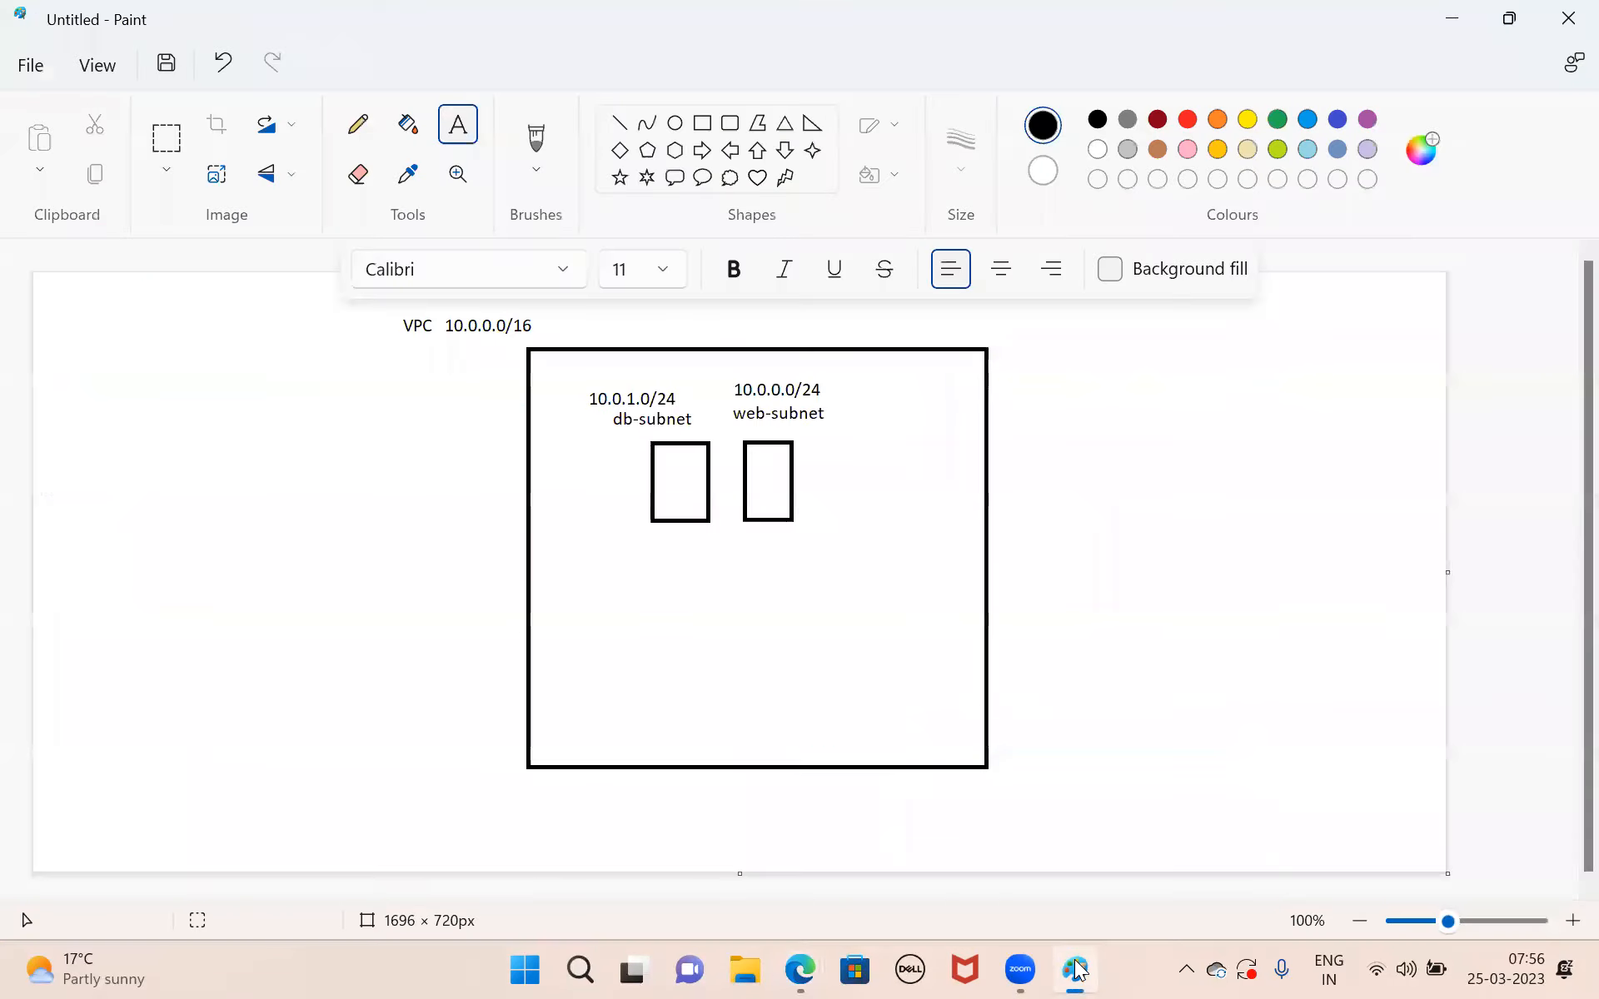
left_click(702, 124)
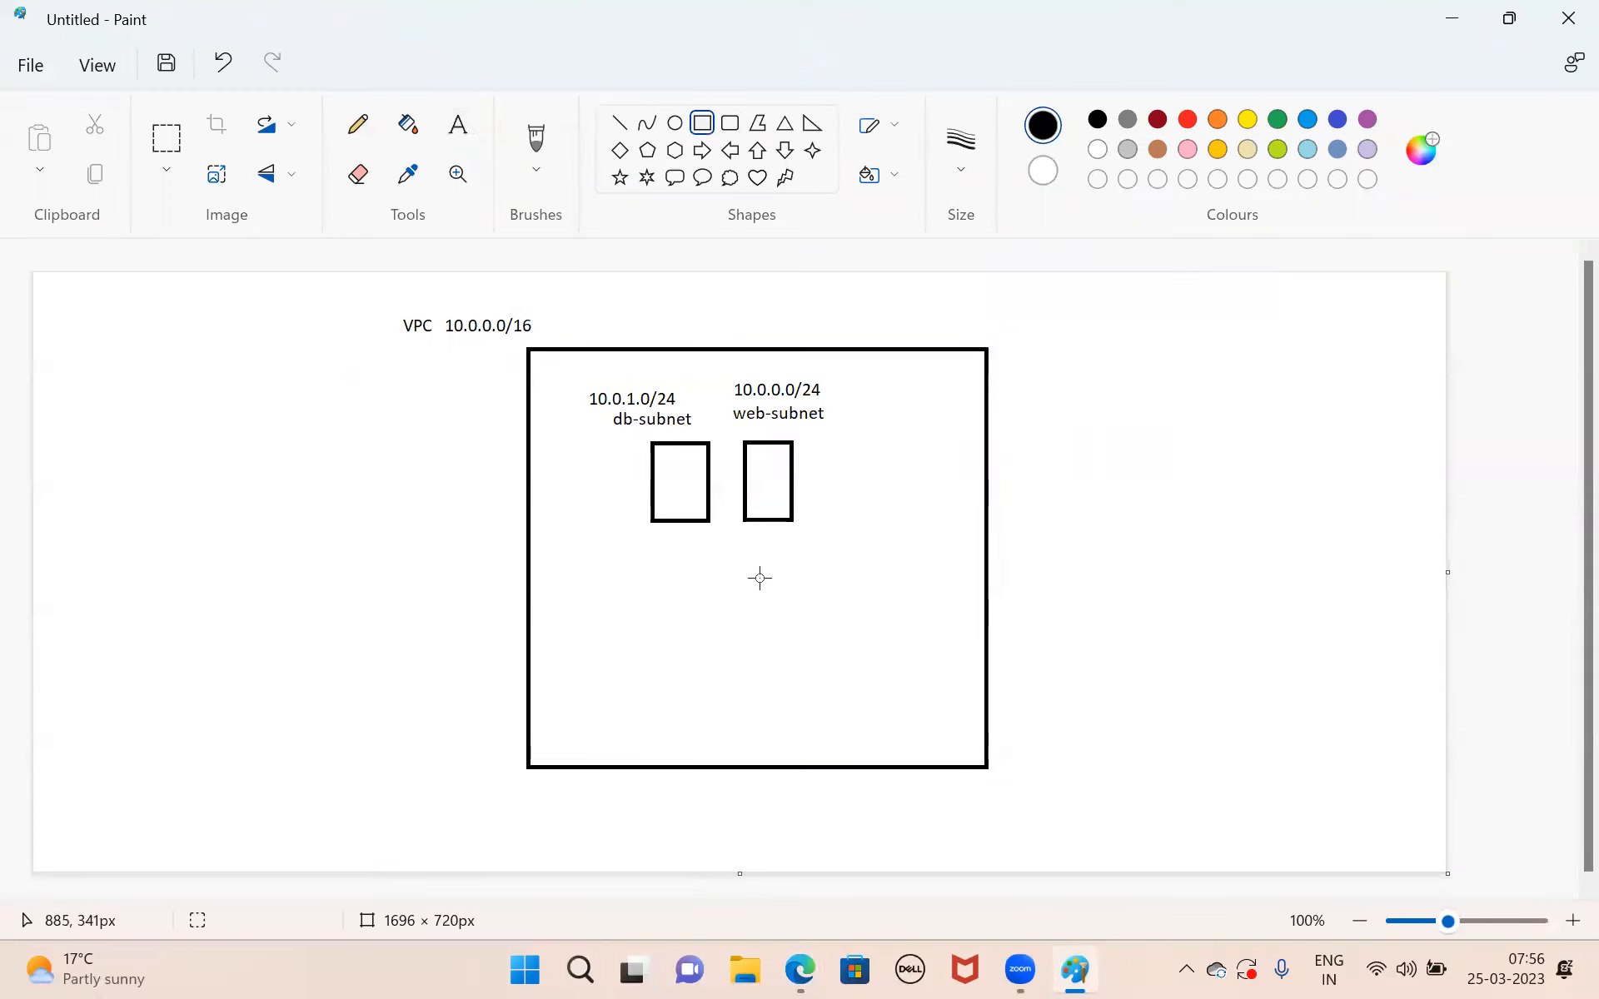
mouse_move(749, 574)
left_mouse_down()
mouse_move(810, 621)
mouse_move(765, 621)
mouse_move(801, 630)
left_mouse_up()
left_click(884, 615)
Add the private IP address 10.0.0.243 as text below the computer drawing.
left_click(458, 125)
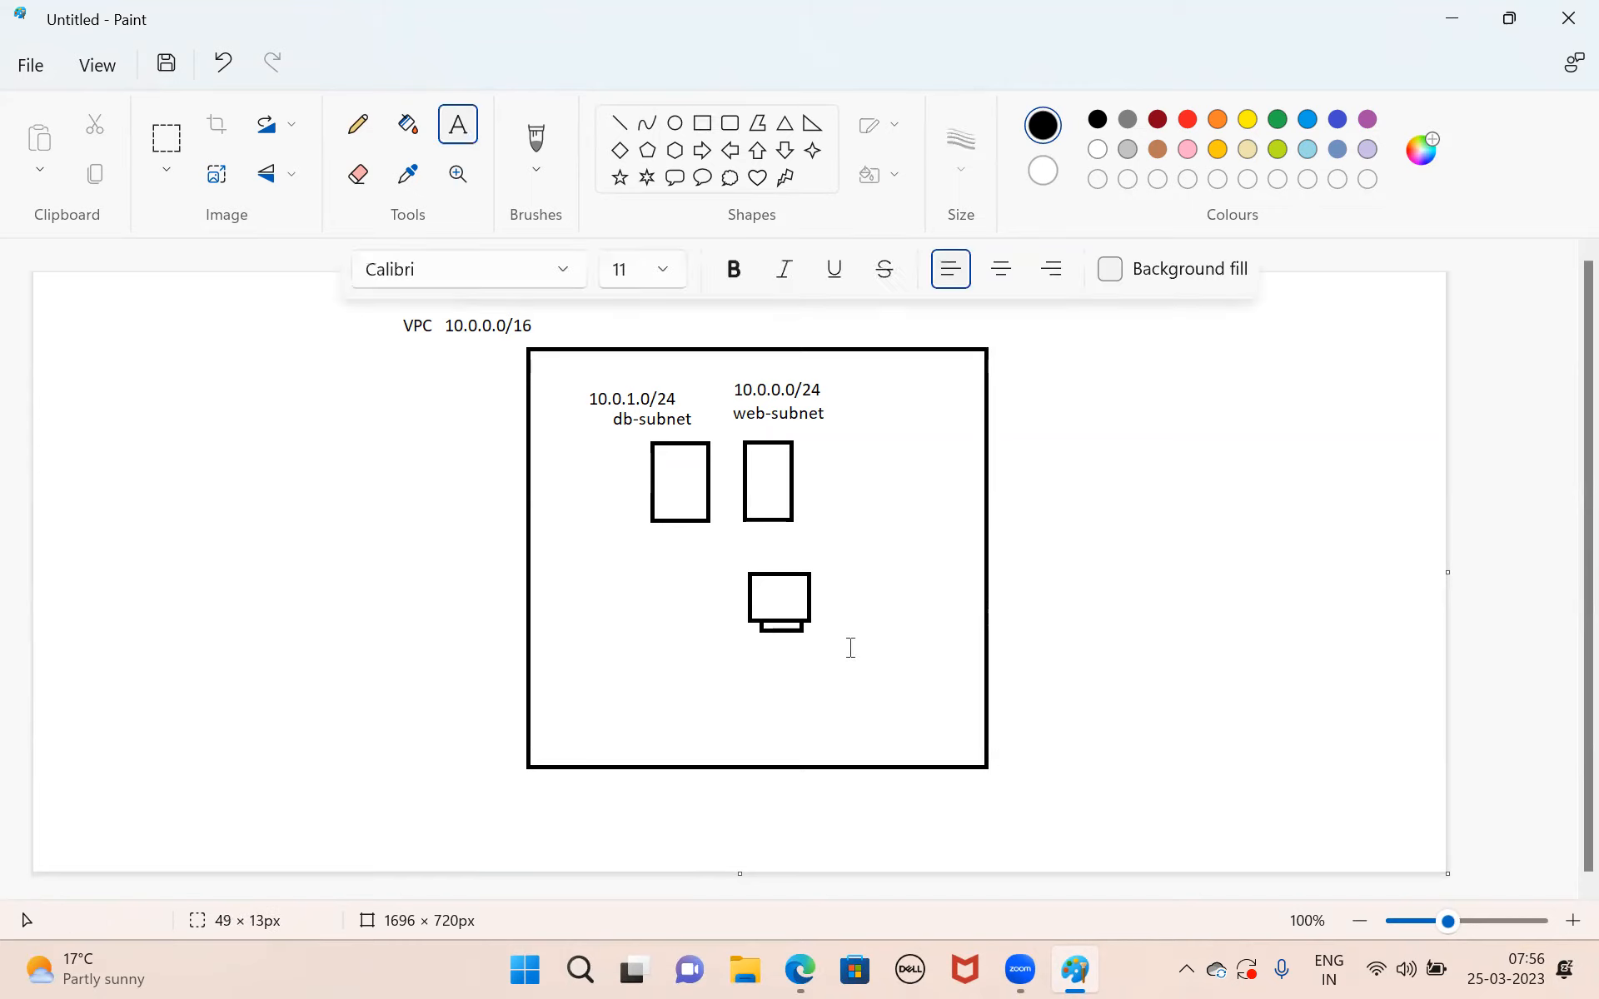
left_click_drag(769, 647, 910, 692)
type("10.0.0.243")
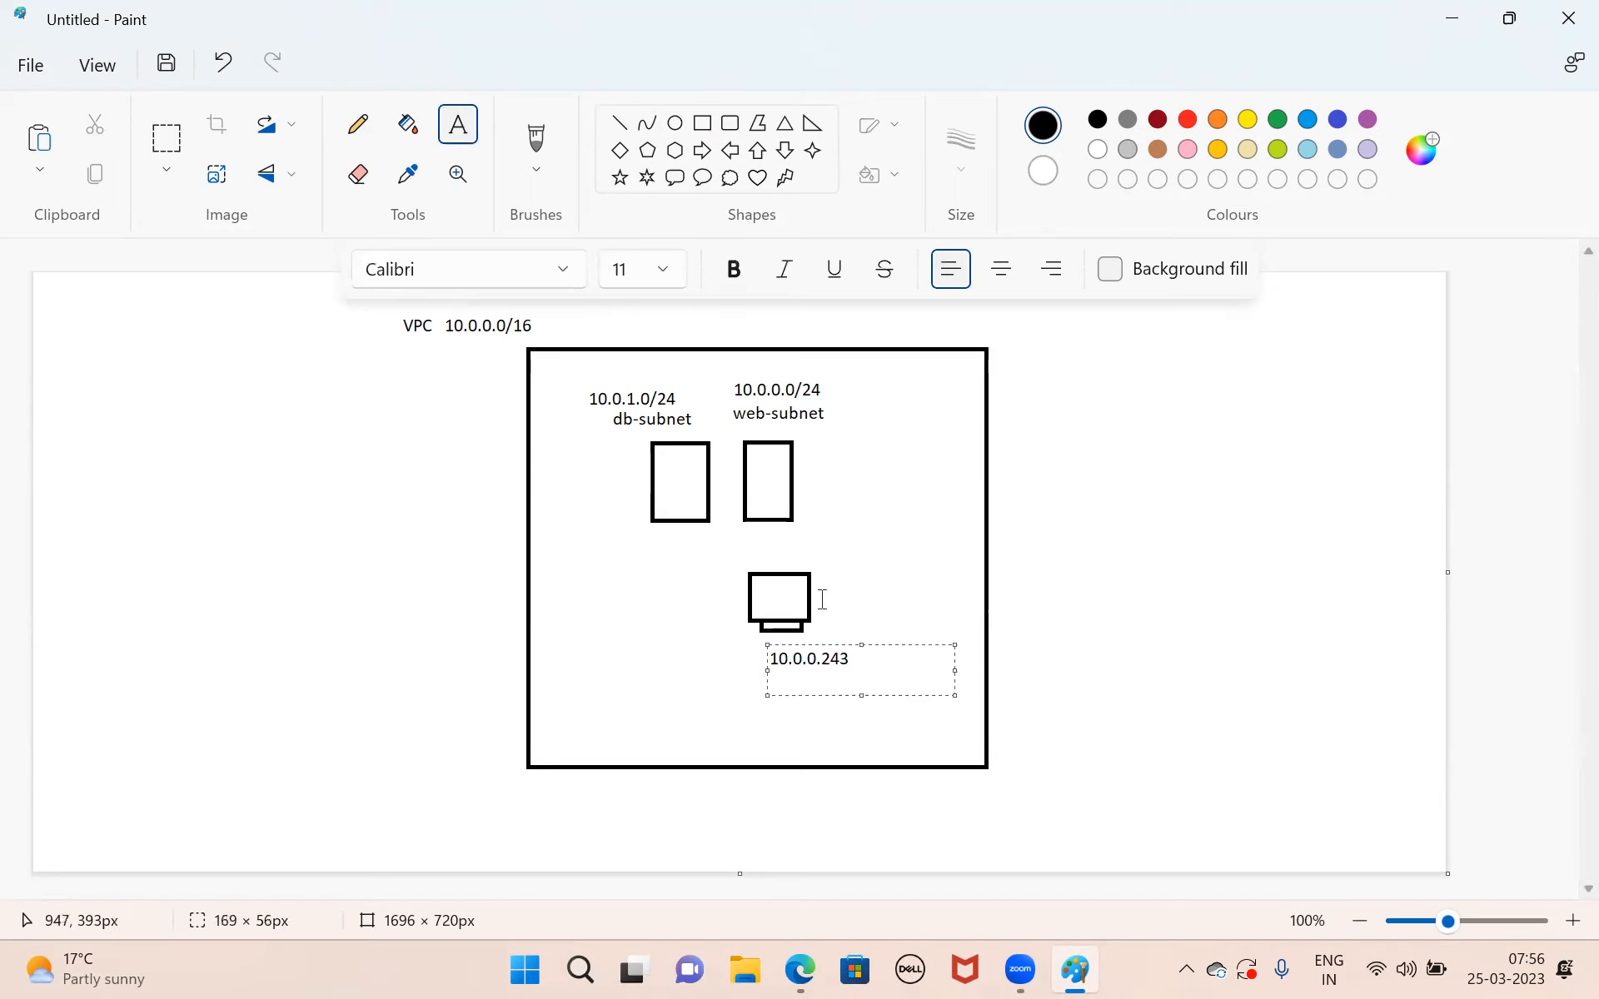
left_click(841, 542)
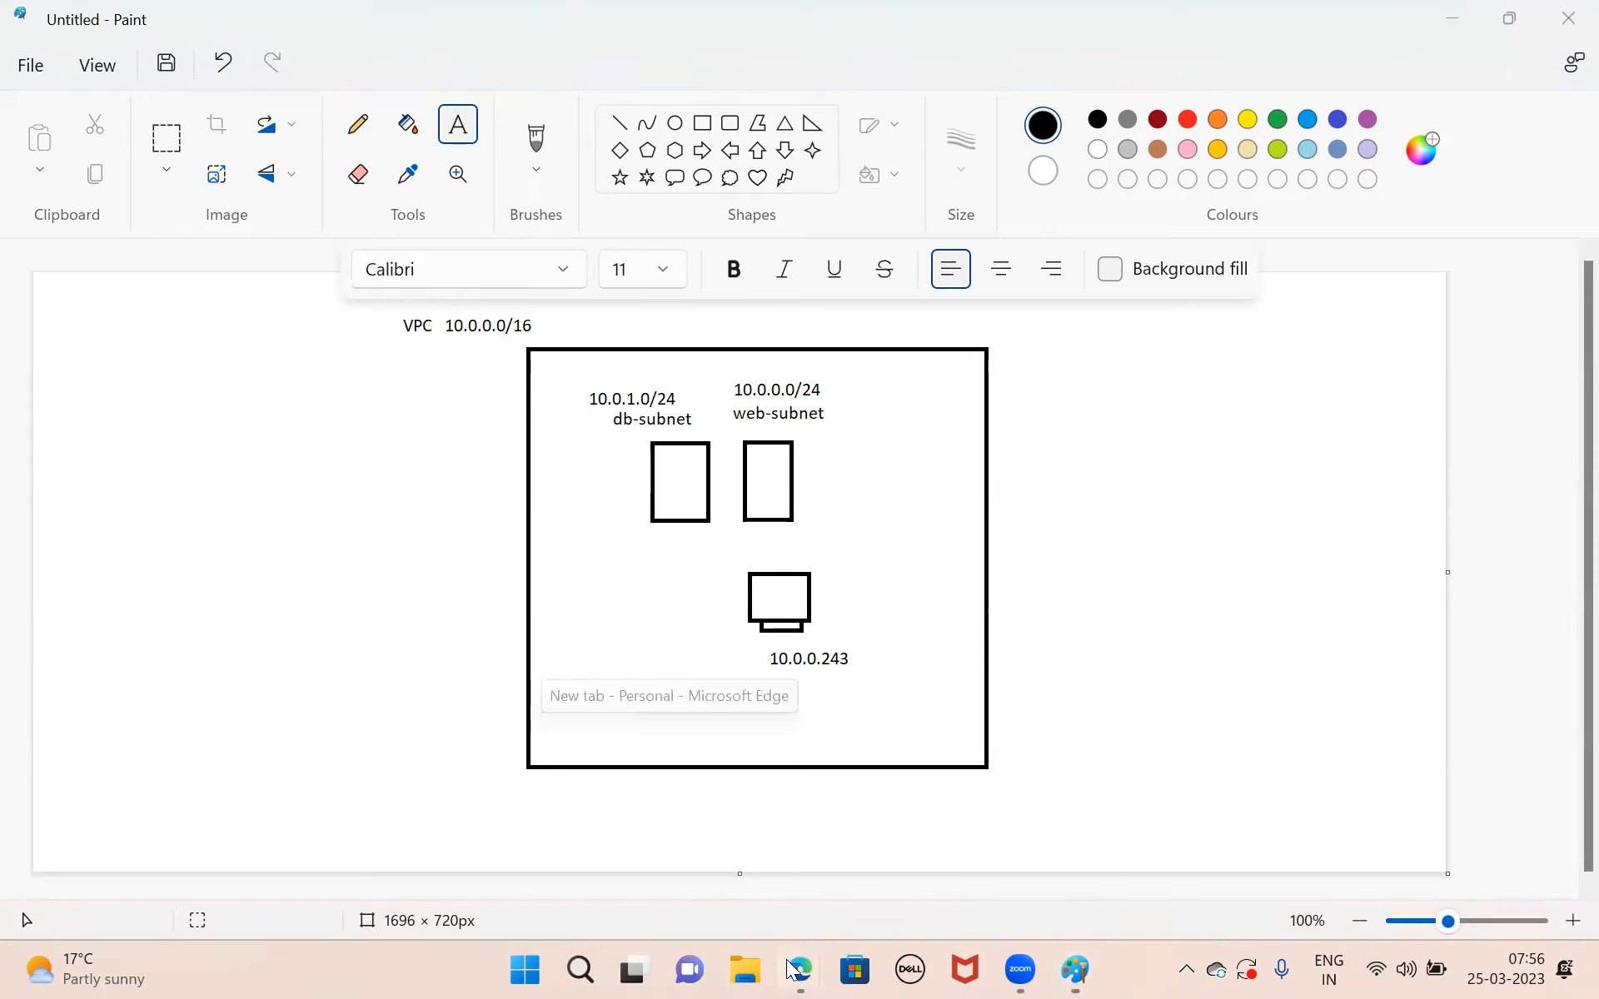
Copy the instance's public IPv4 address from the AWS console in Edge and add it, 54.177.239.17, as text beside the computer in Paint.
mouse_move(796, 969)
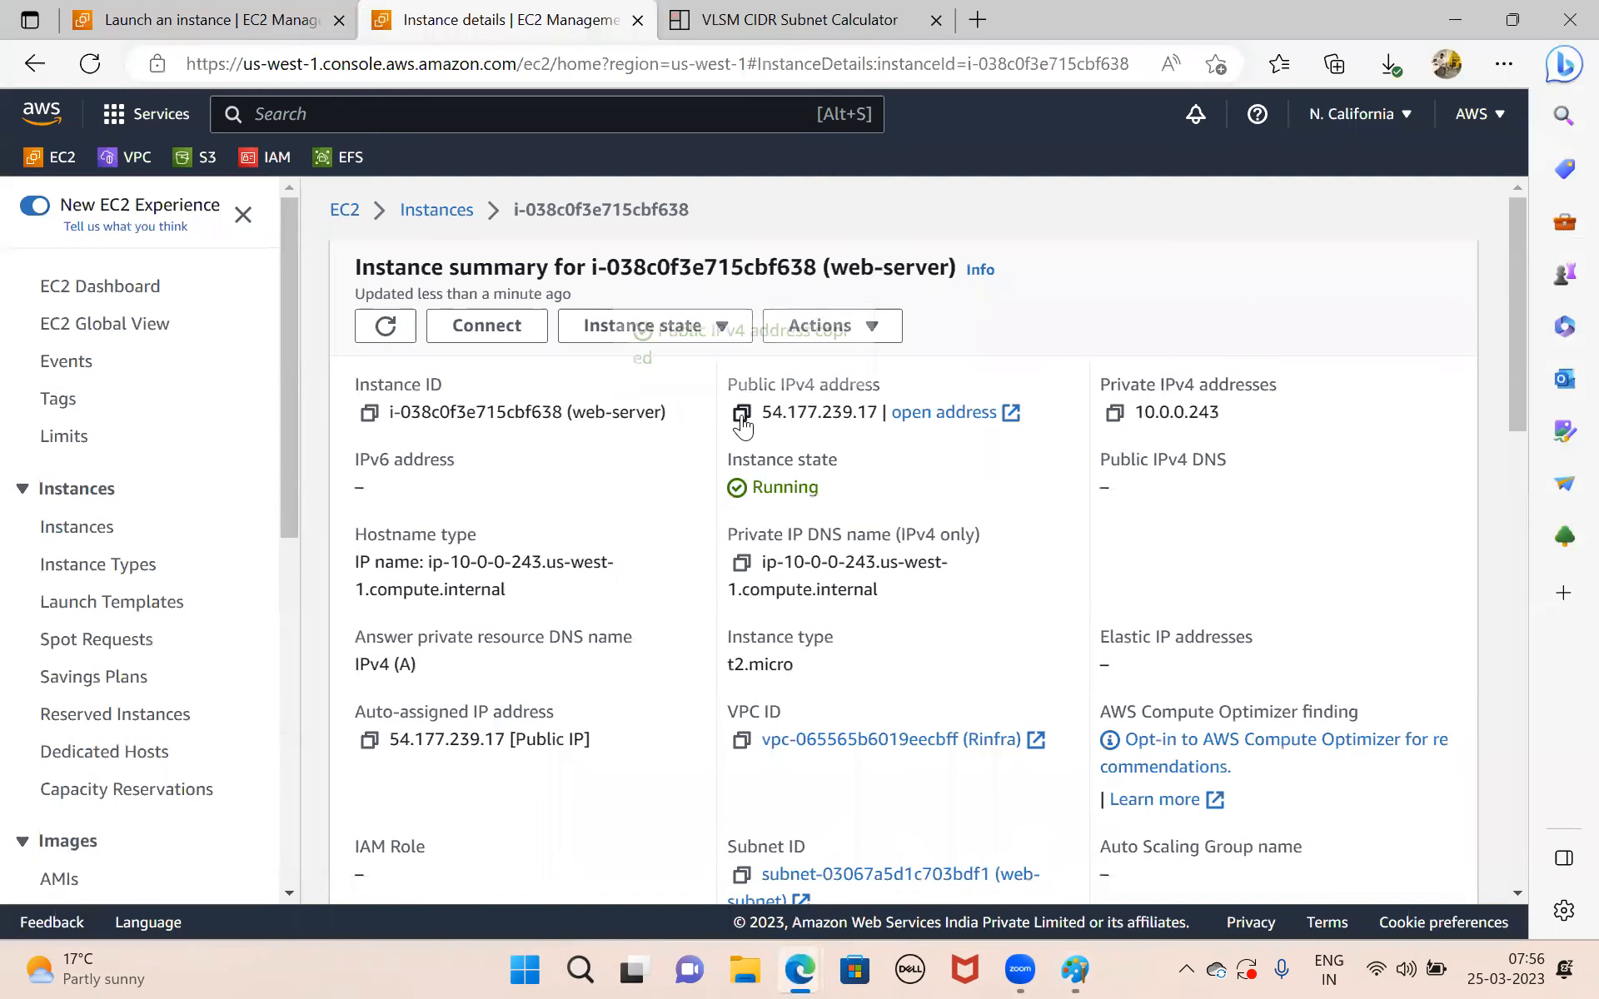
left_click(741, 414)
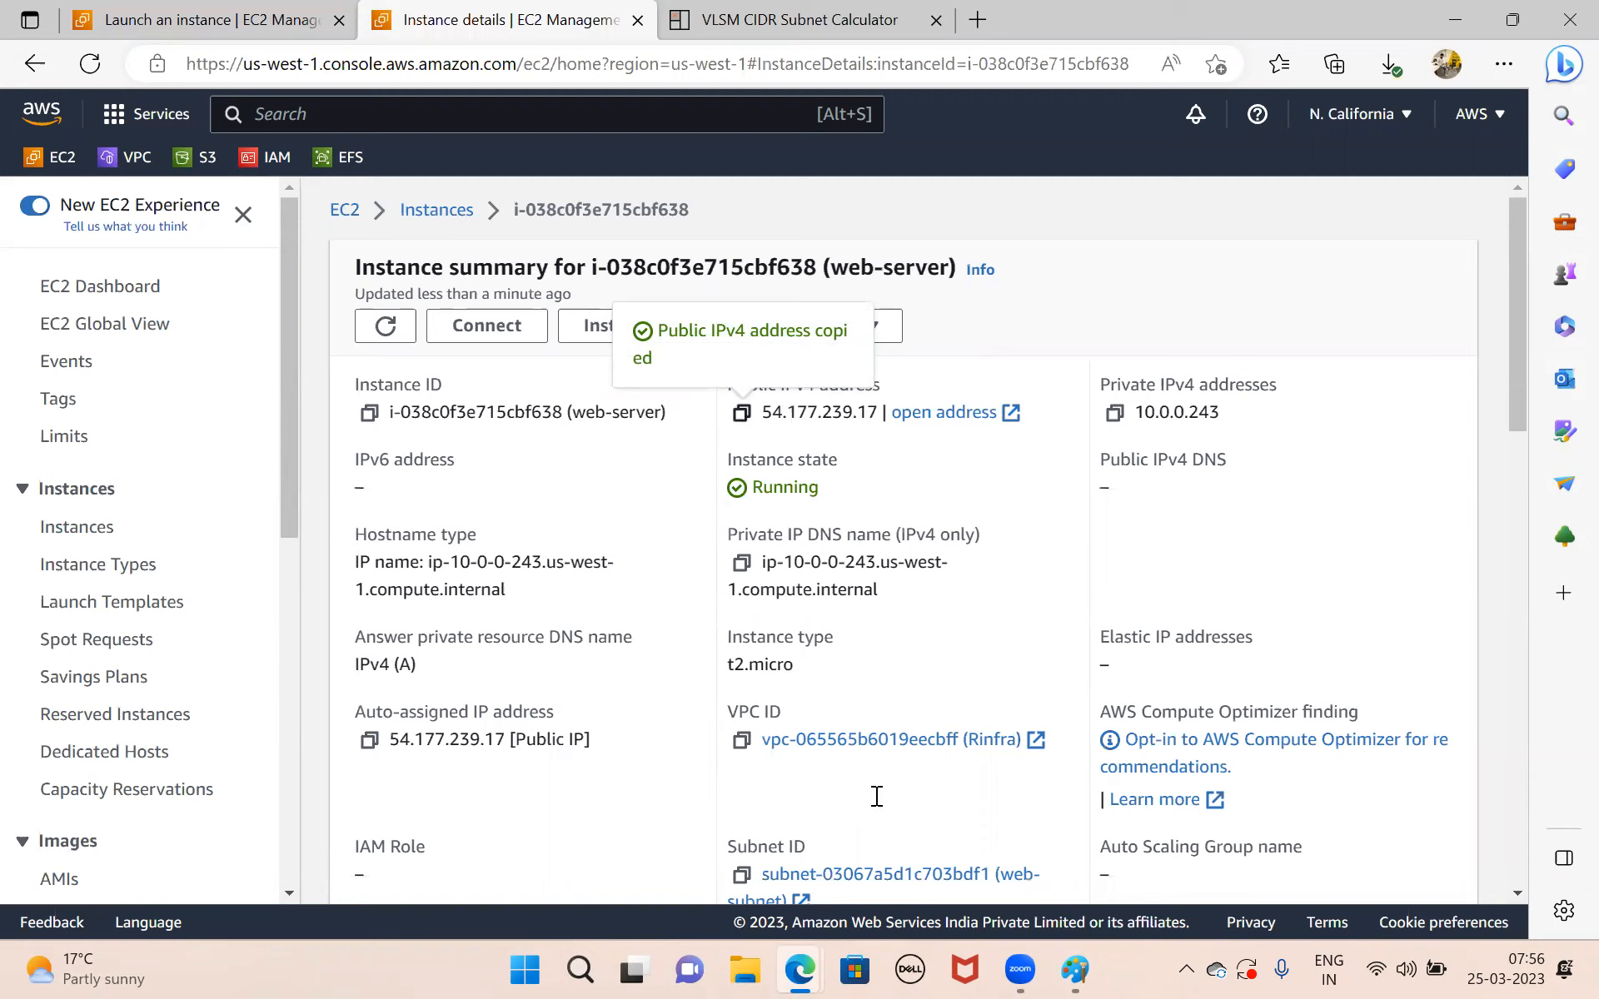
mouse_move(1057, 970)
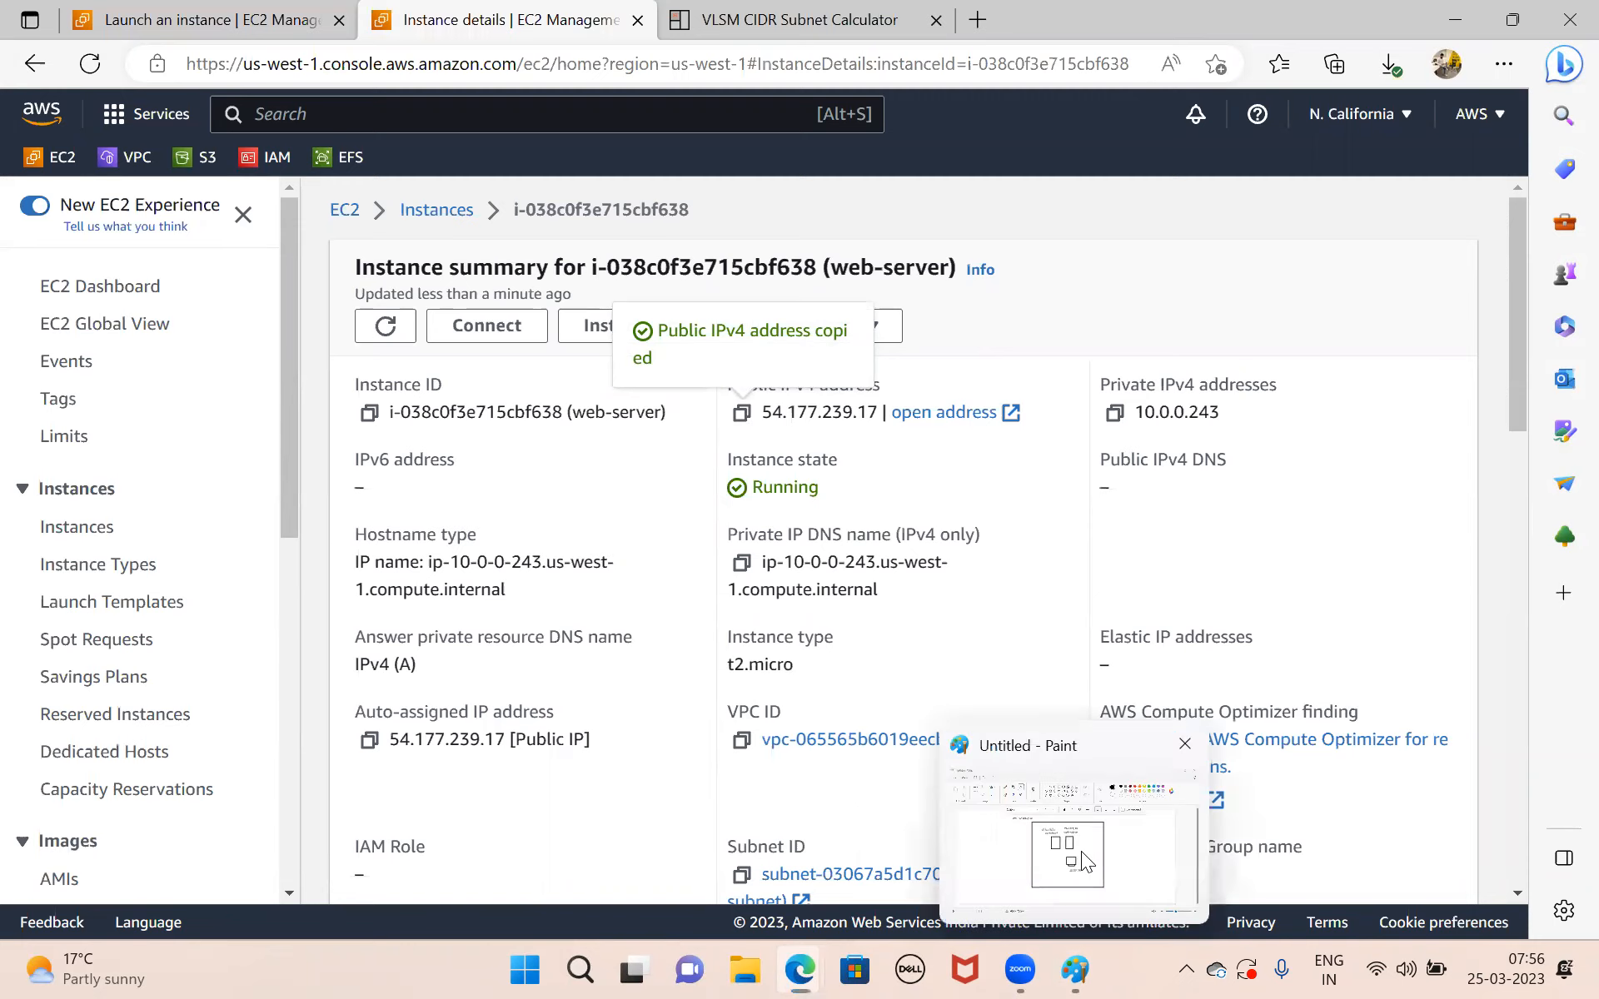
left_click(1068, 841)
left_click_drag(819, 567, 914, 593)
key("ctrl+v")
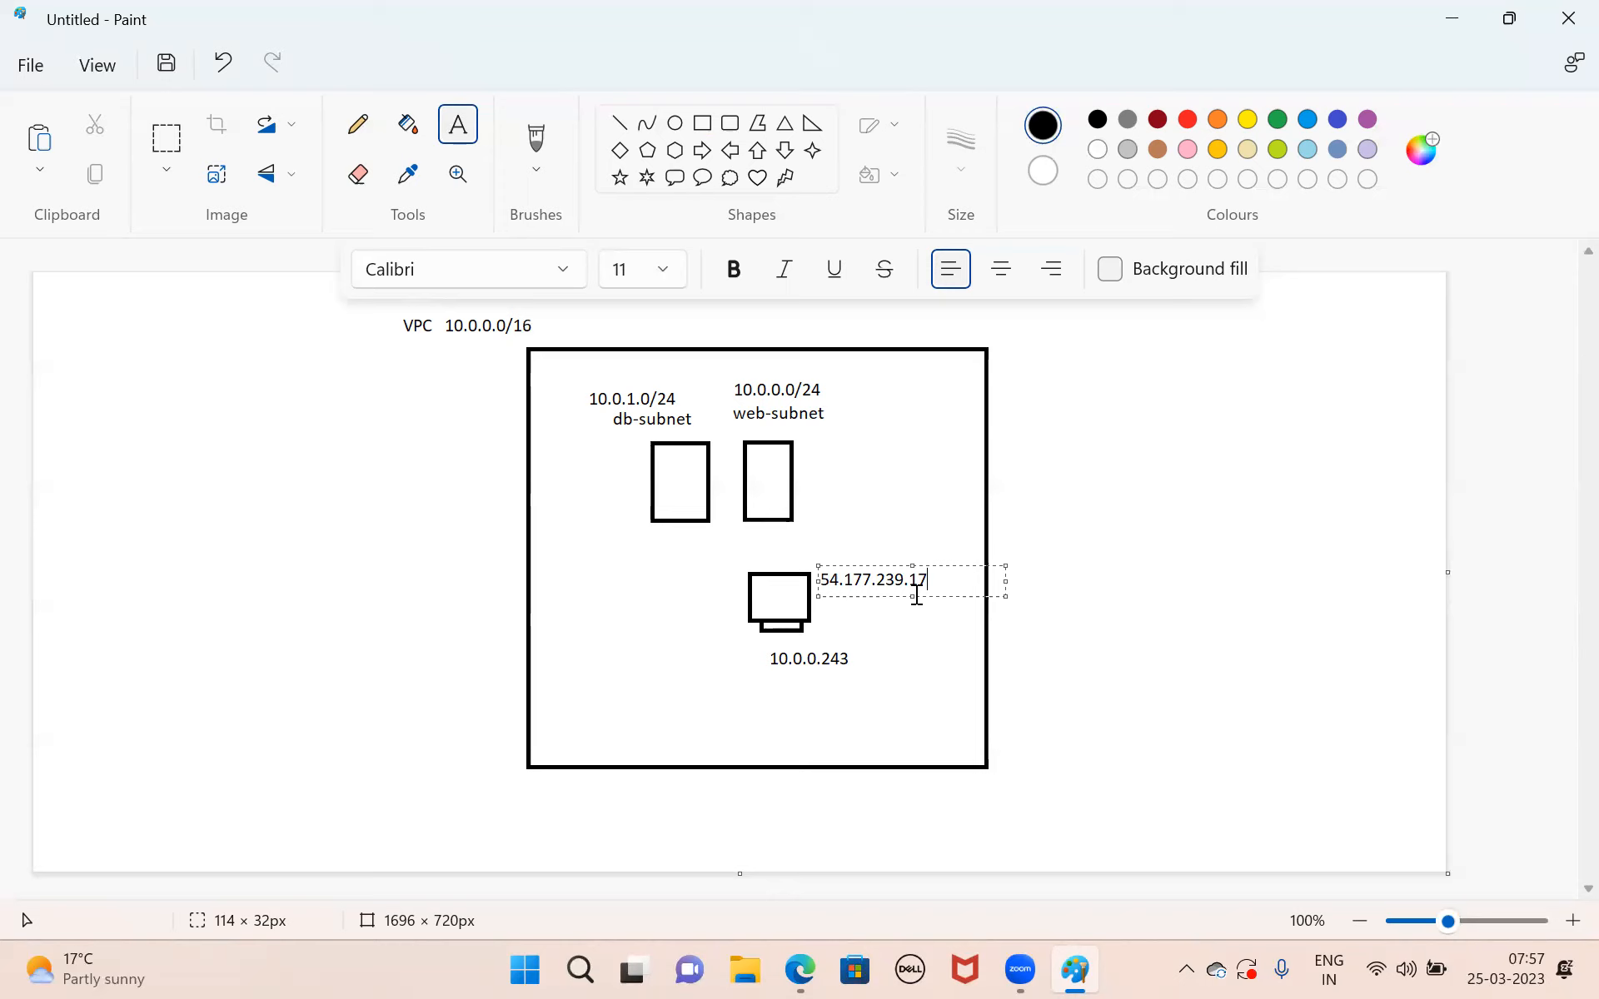
left_click(882, 633)
left_click_drag(817, 565, 929, 592)
left_click(884, 687)
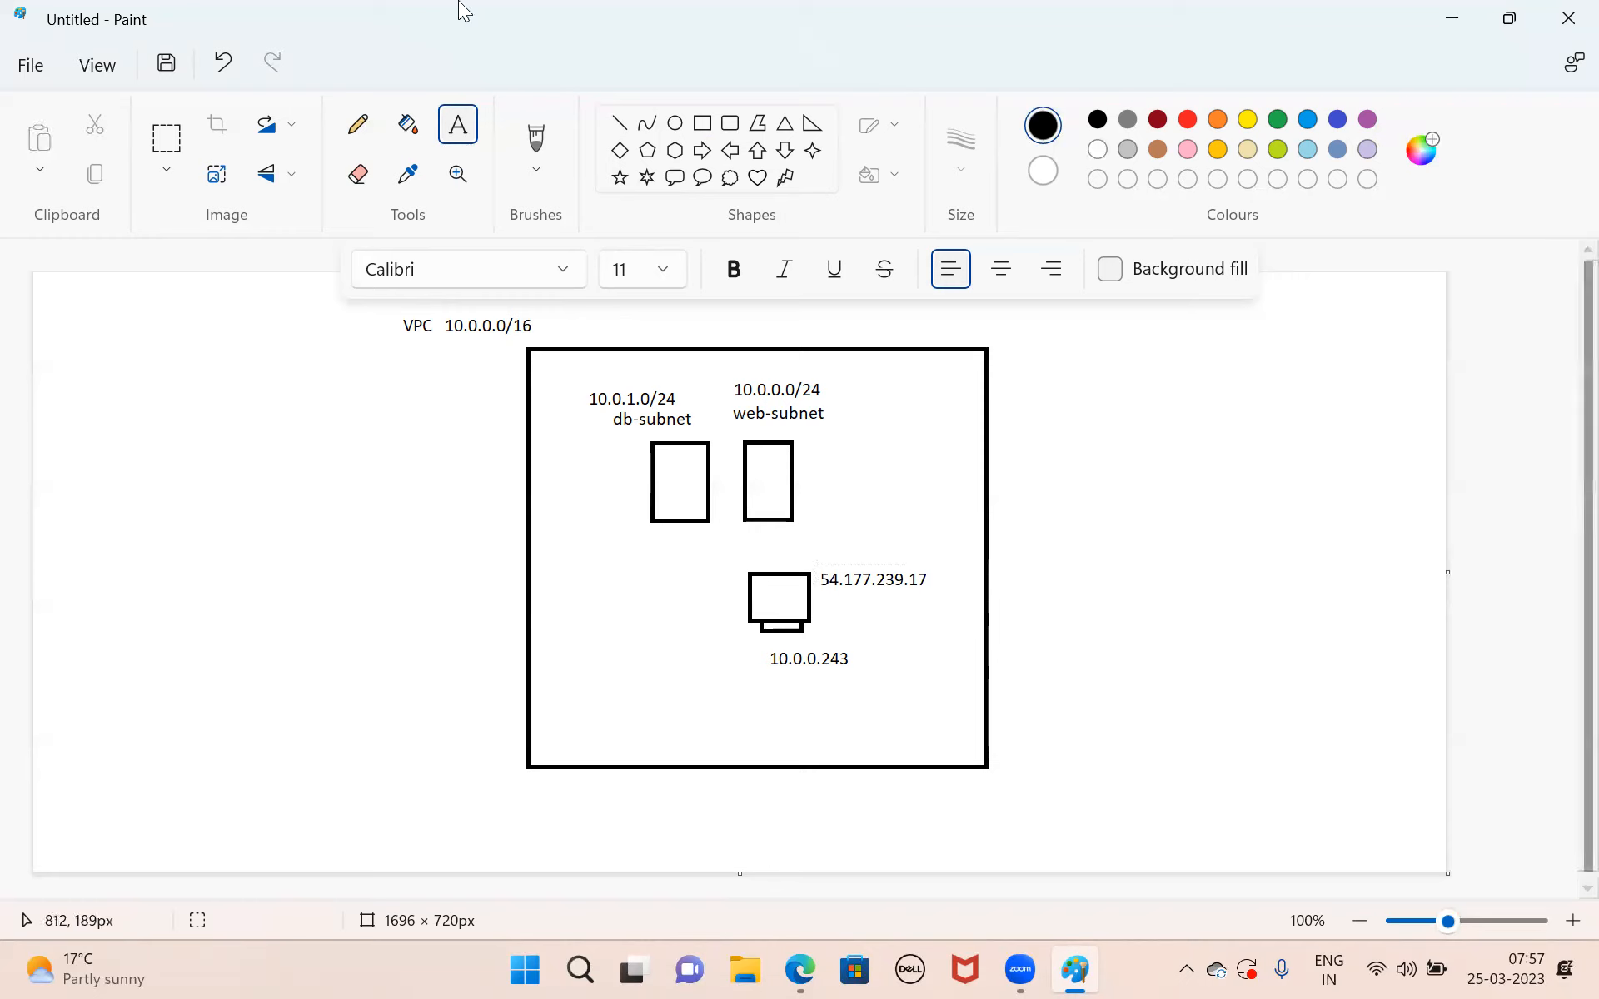
Connect the web-subnet box to the computer with a line and draw a thought-bubble cloud about 227 × 219 px outside the VPC box.
left_click(618, 124)
left_click_drag(762, 520, 775, 573)
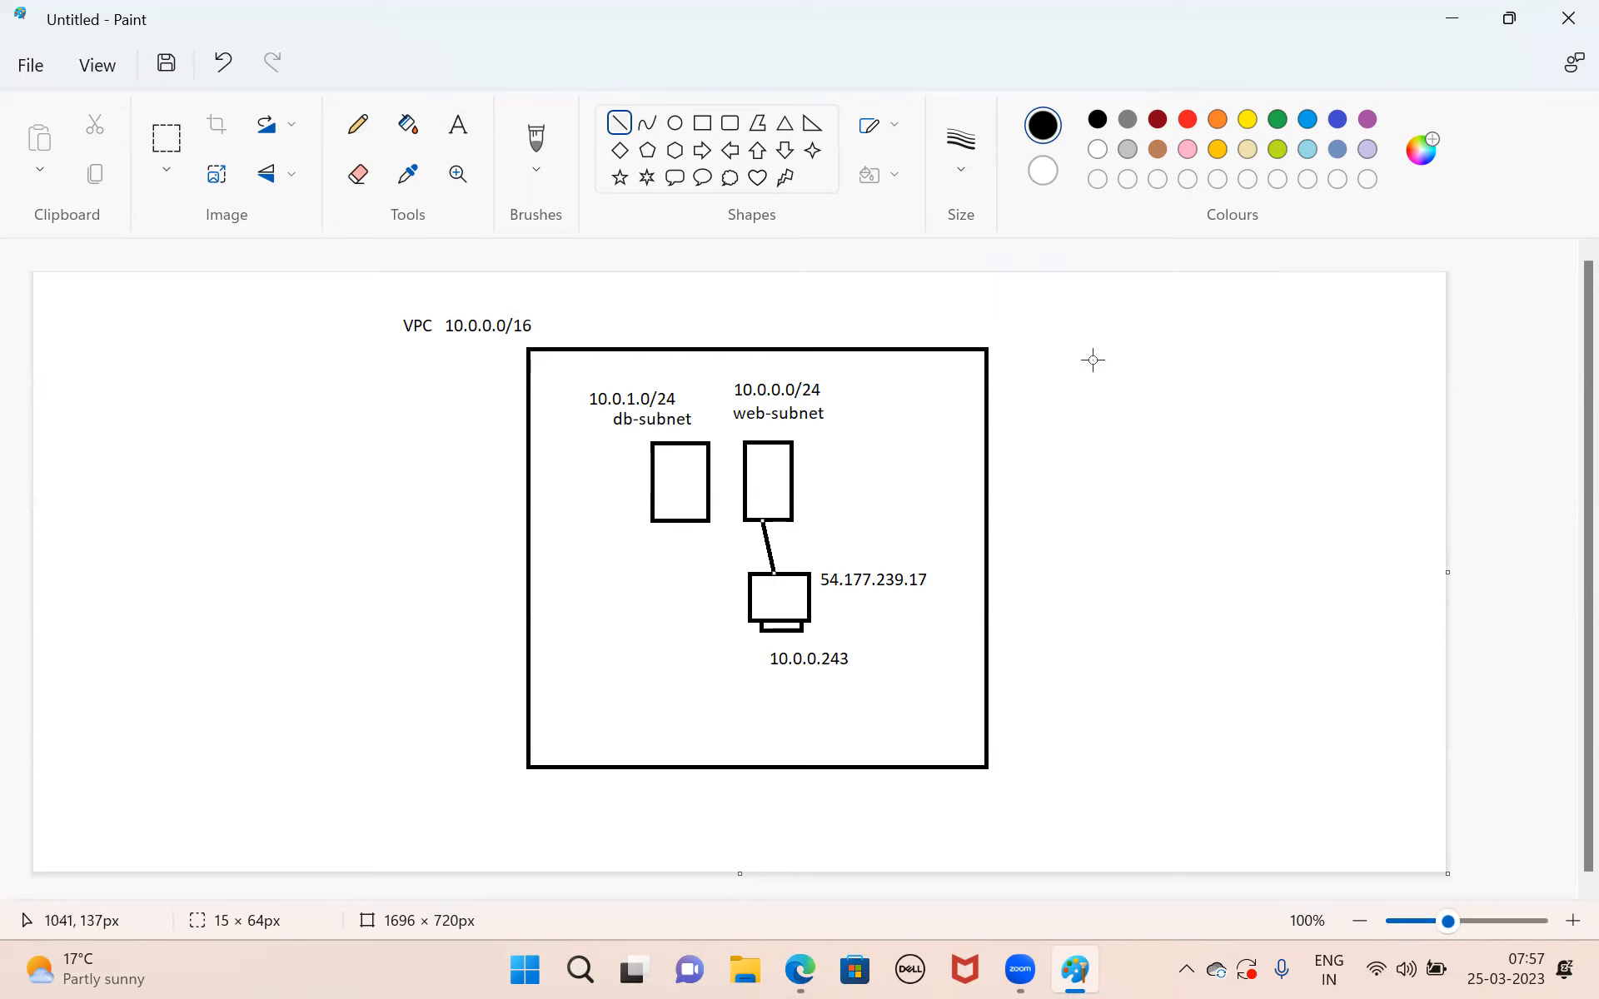
left_click(729, 179)
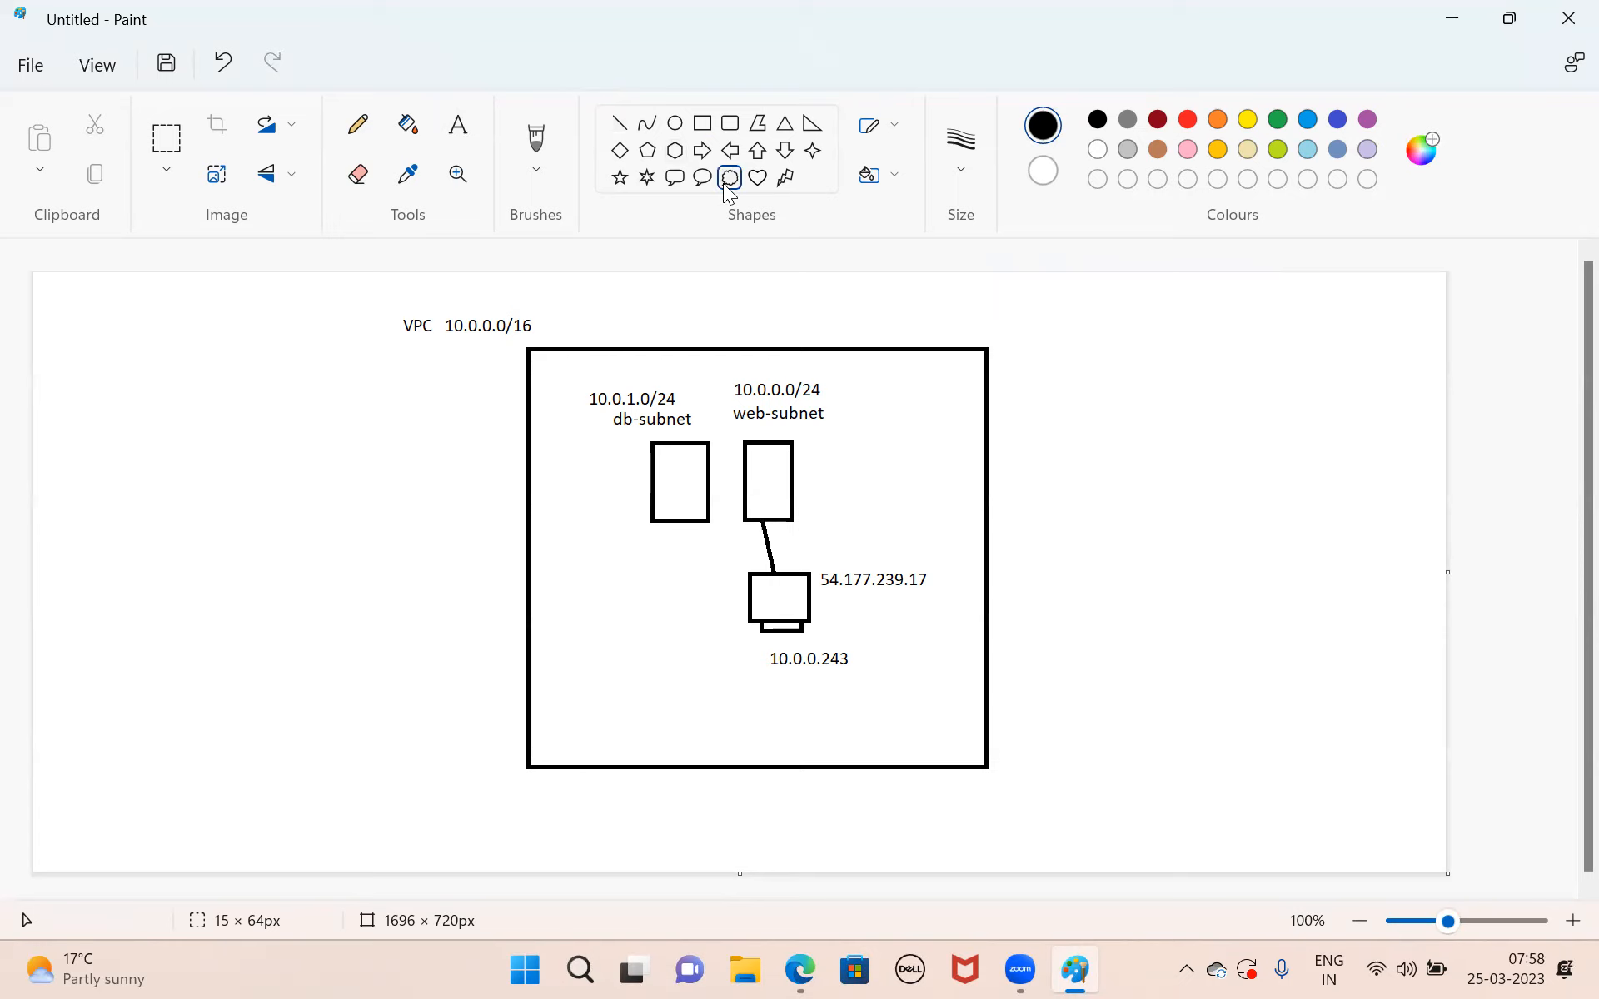
left_click_drag(1065, 315, 1254, 501)
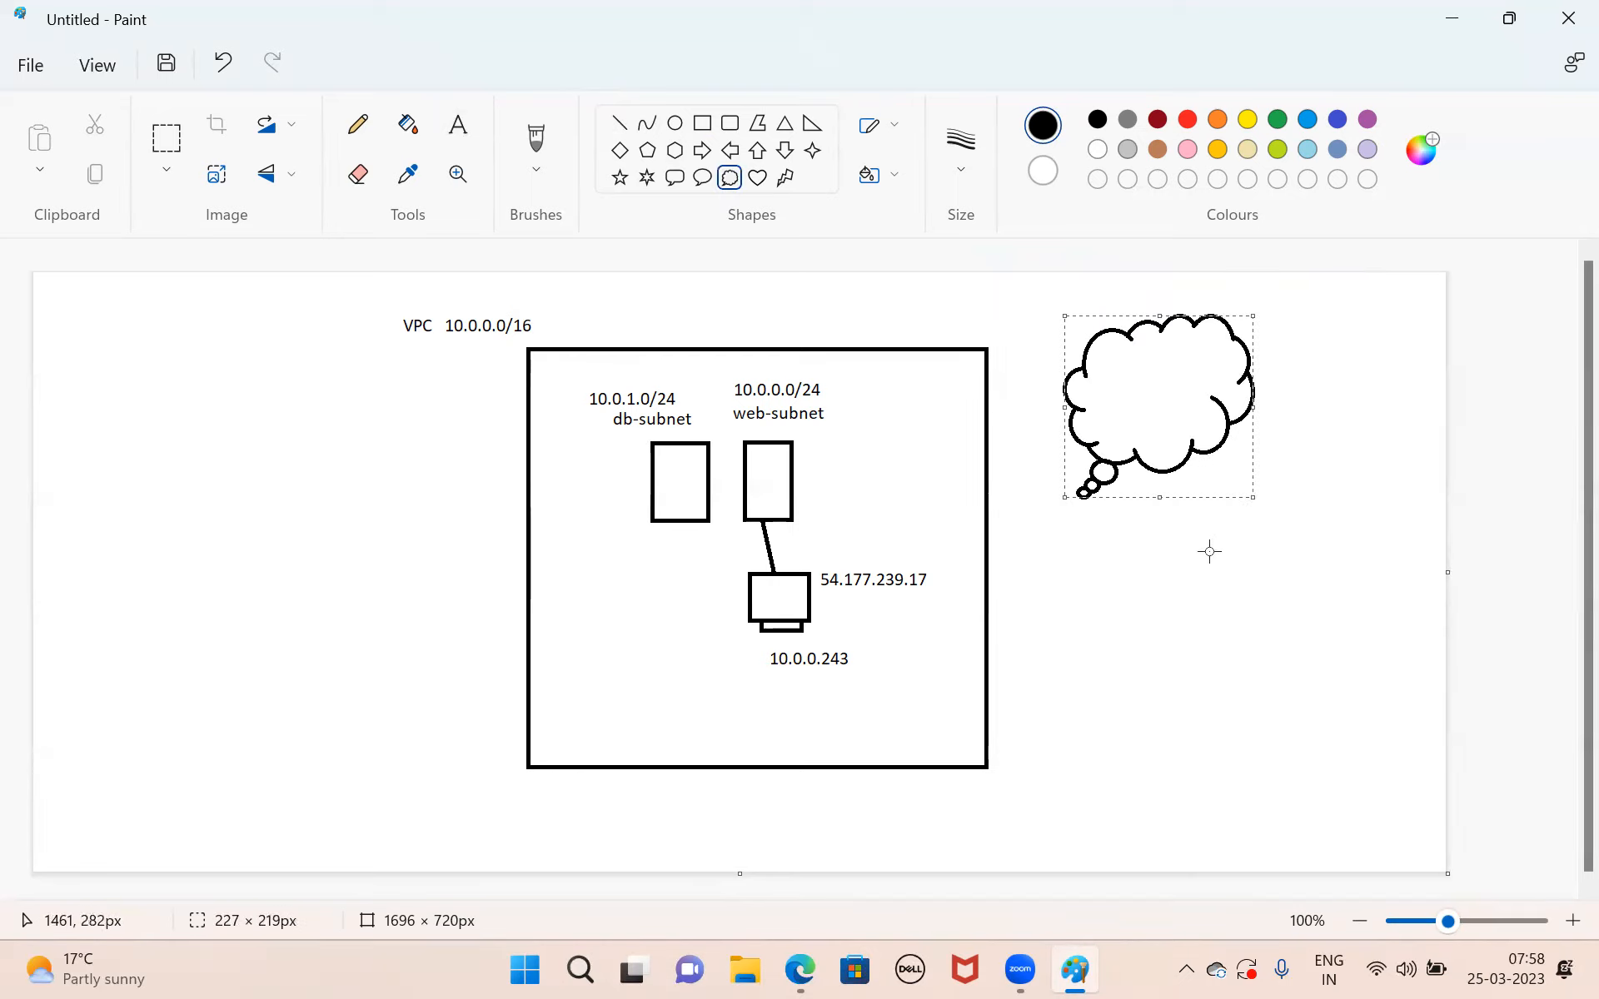
left_click(702, 123)
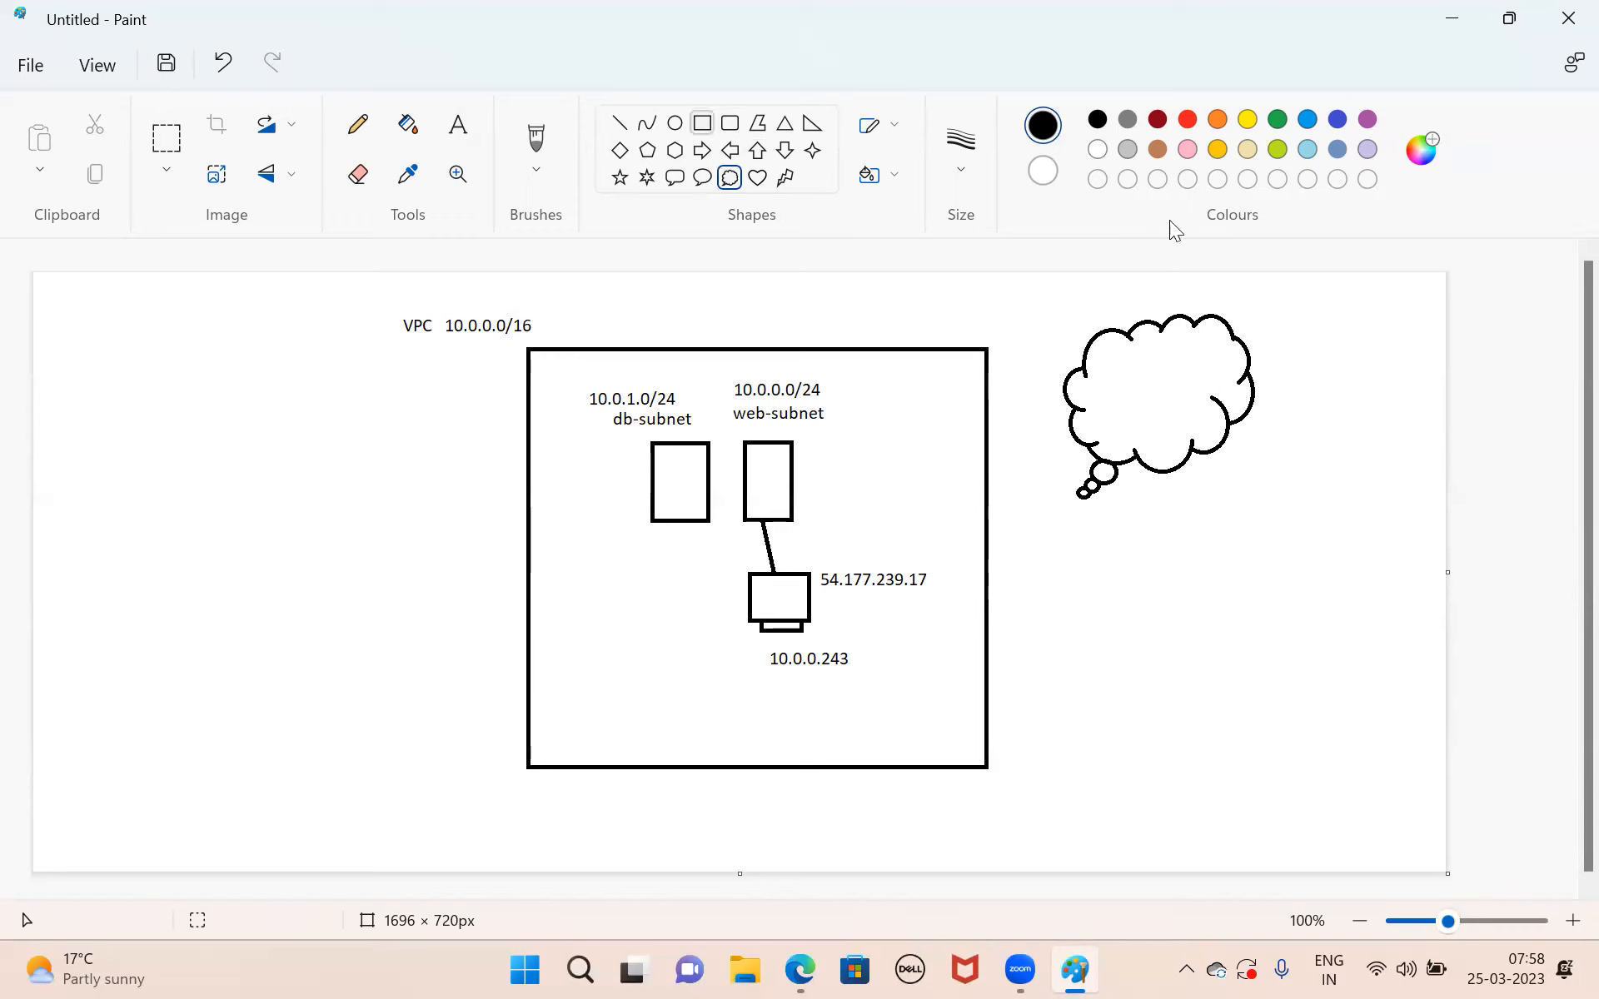
Draw two stacked rectangles outside the VPC box beyond the cloud, the lower about 122 × 80 px, and a 64 px line inside the upper one.
left_click_drag(1291, 450, 1374, 505)
left_click_drag(1296, 546, 1399, 614)
left_click(618, 124)
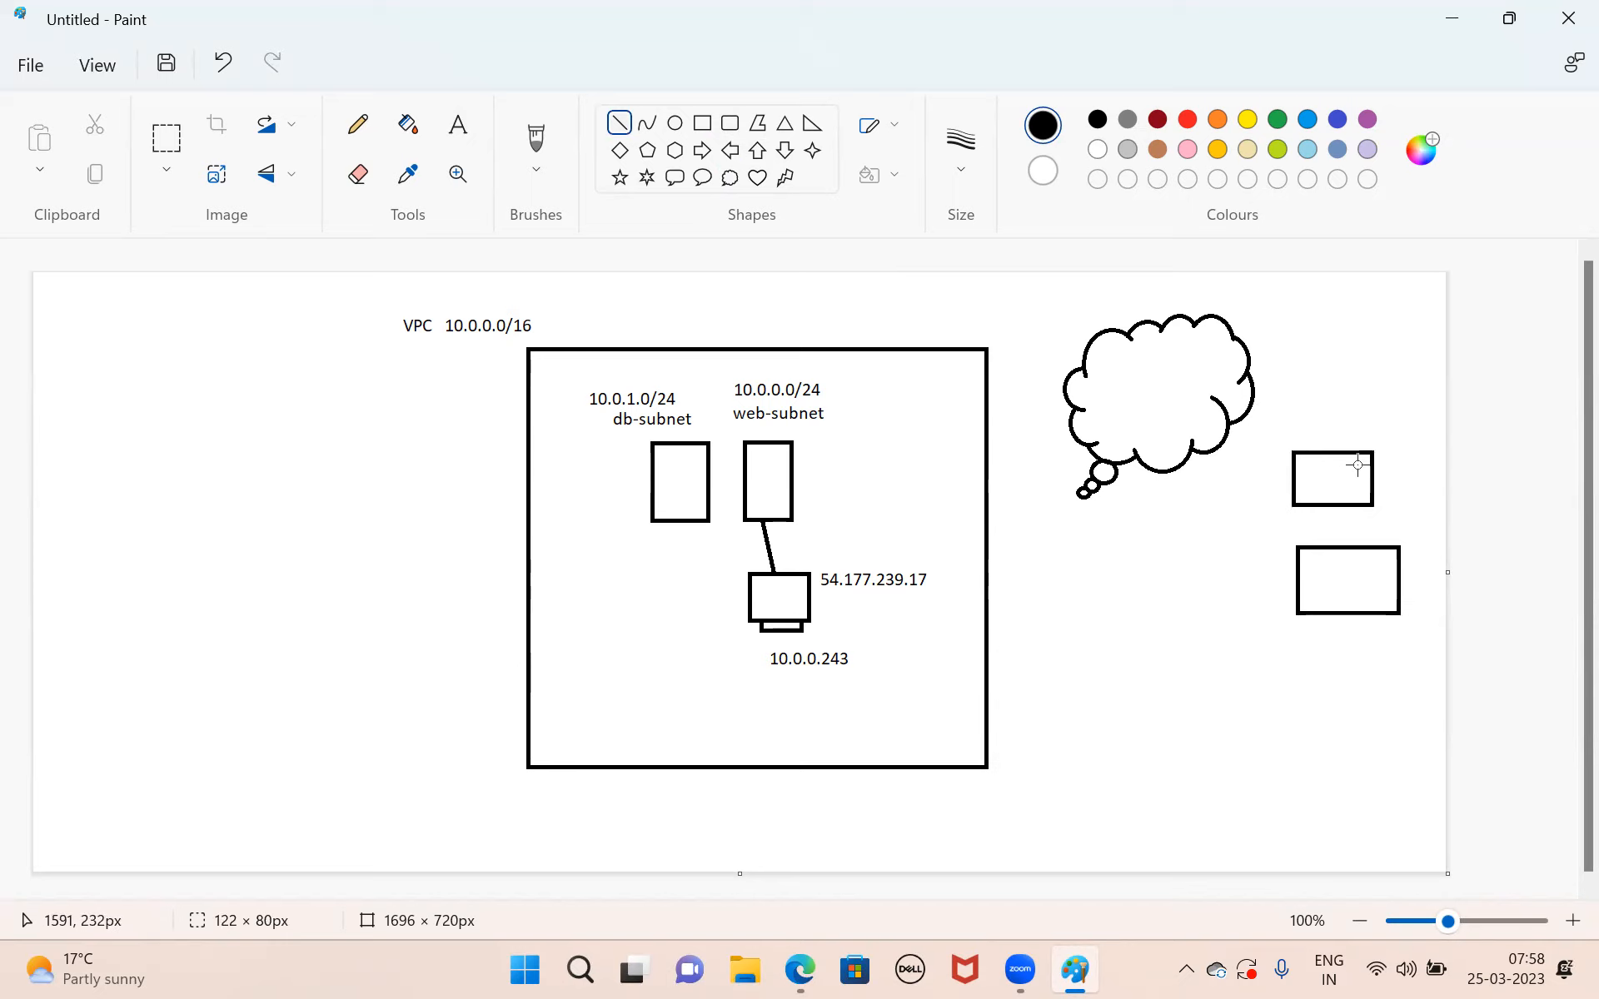
left_click_drag(1357, 464, 1306, 462)
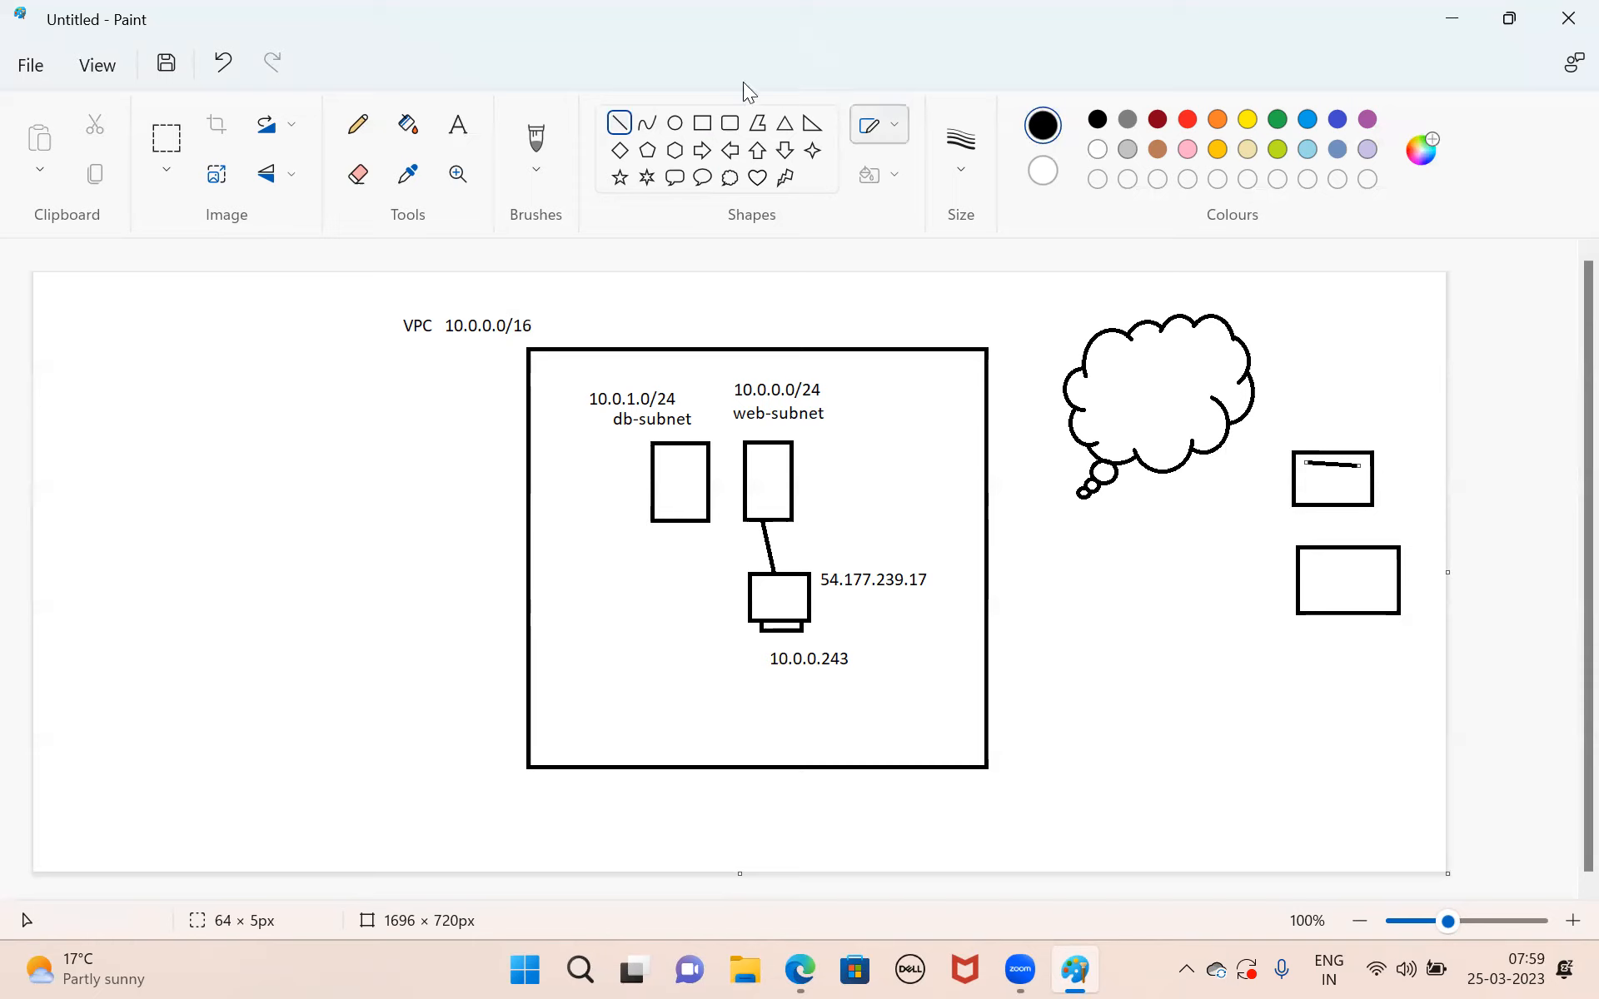
Draw an ellipse about 81 × 68 px above the VPC box's top edge and cross it with two diagonal lines.
left_click(673, 125)
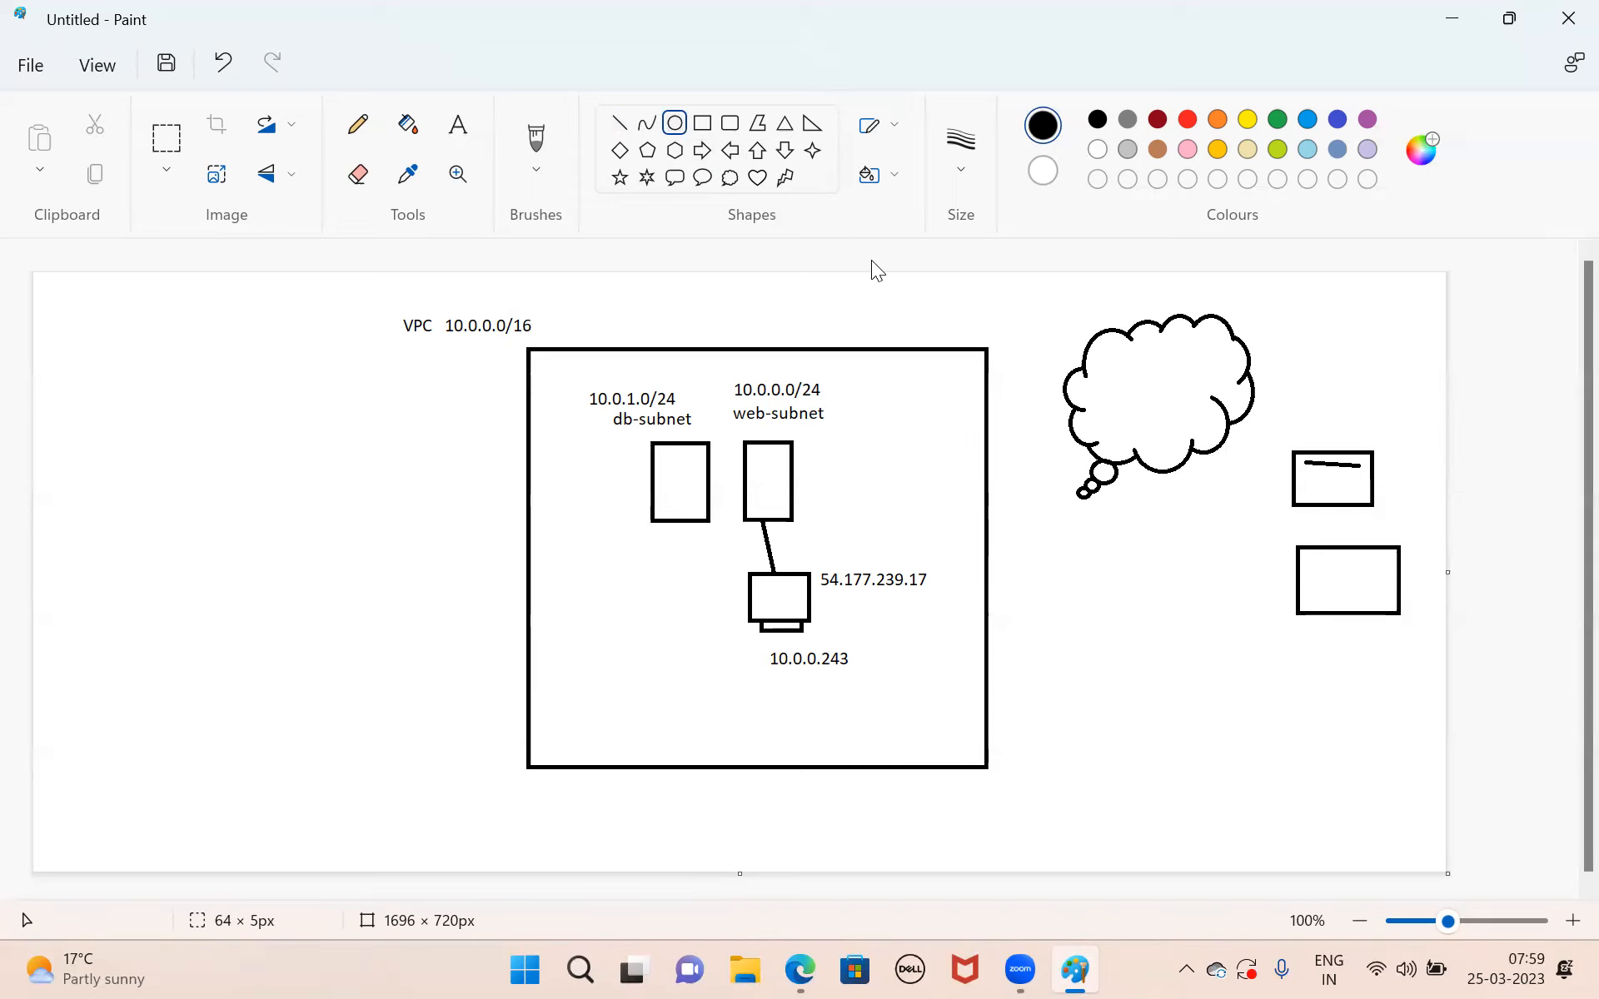
left_click_drag(864, 281, 932, 338)
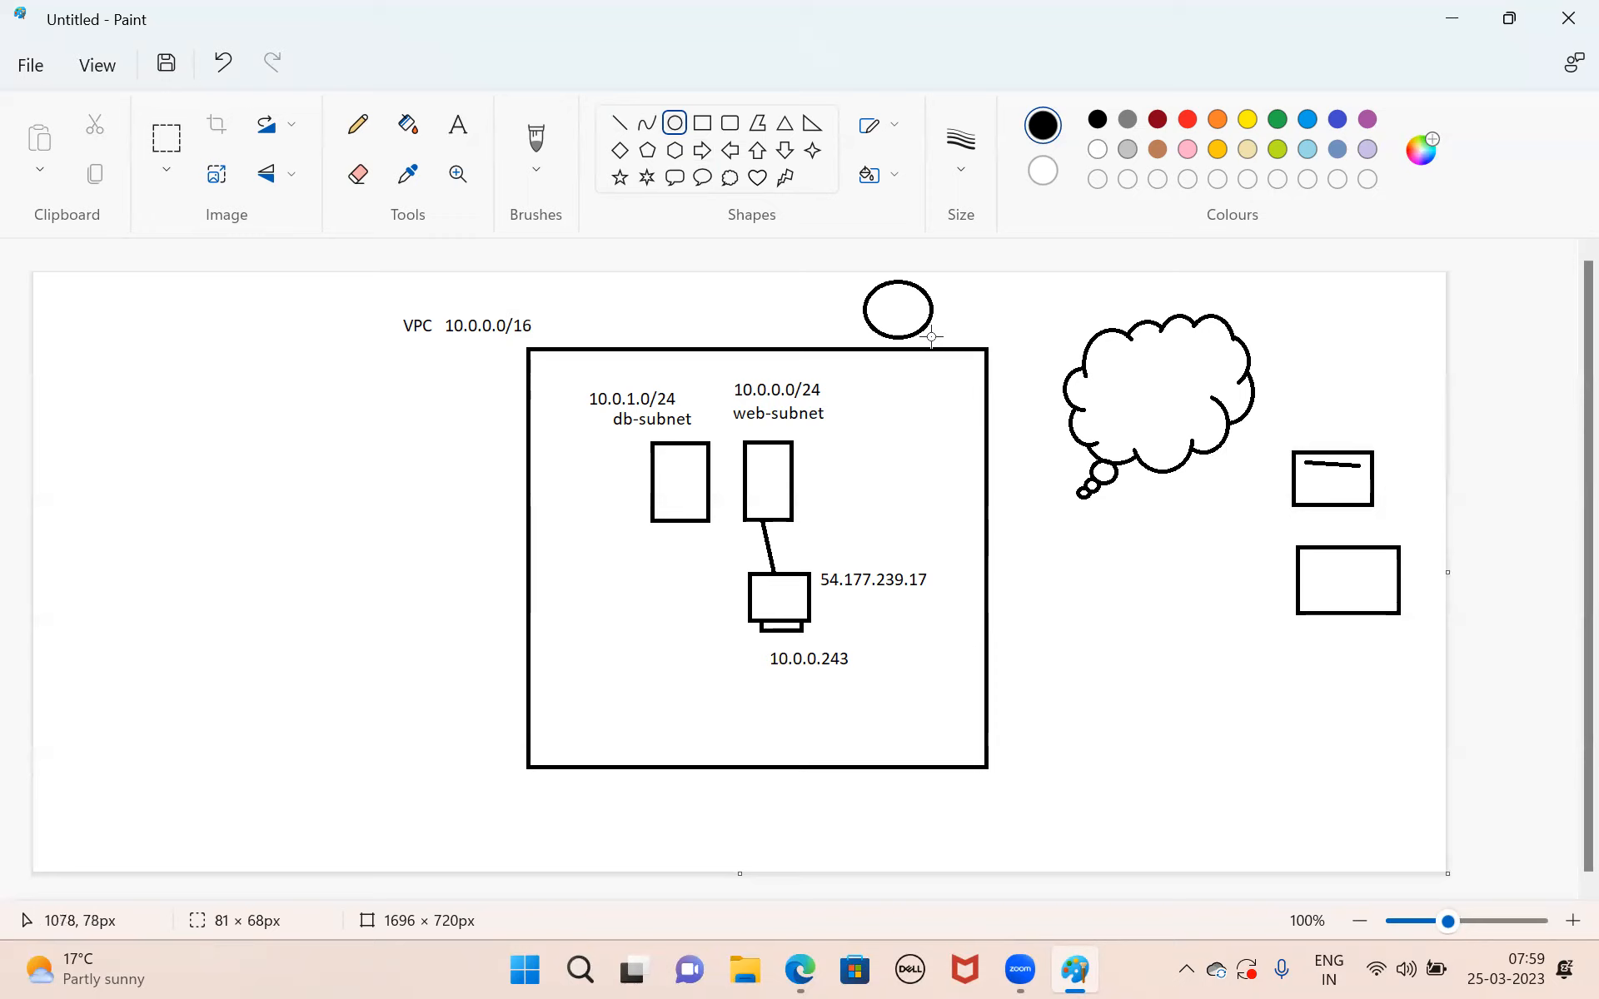
left_click(908, 465)
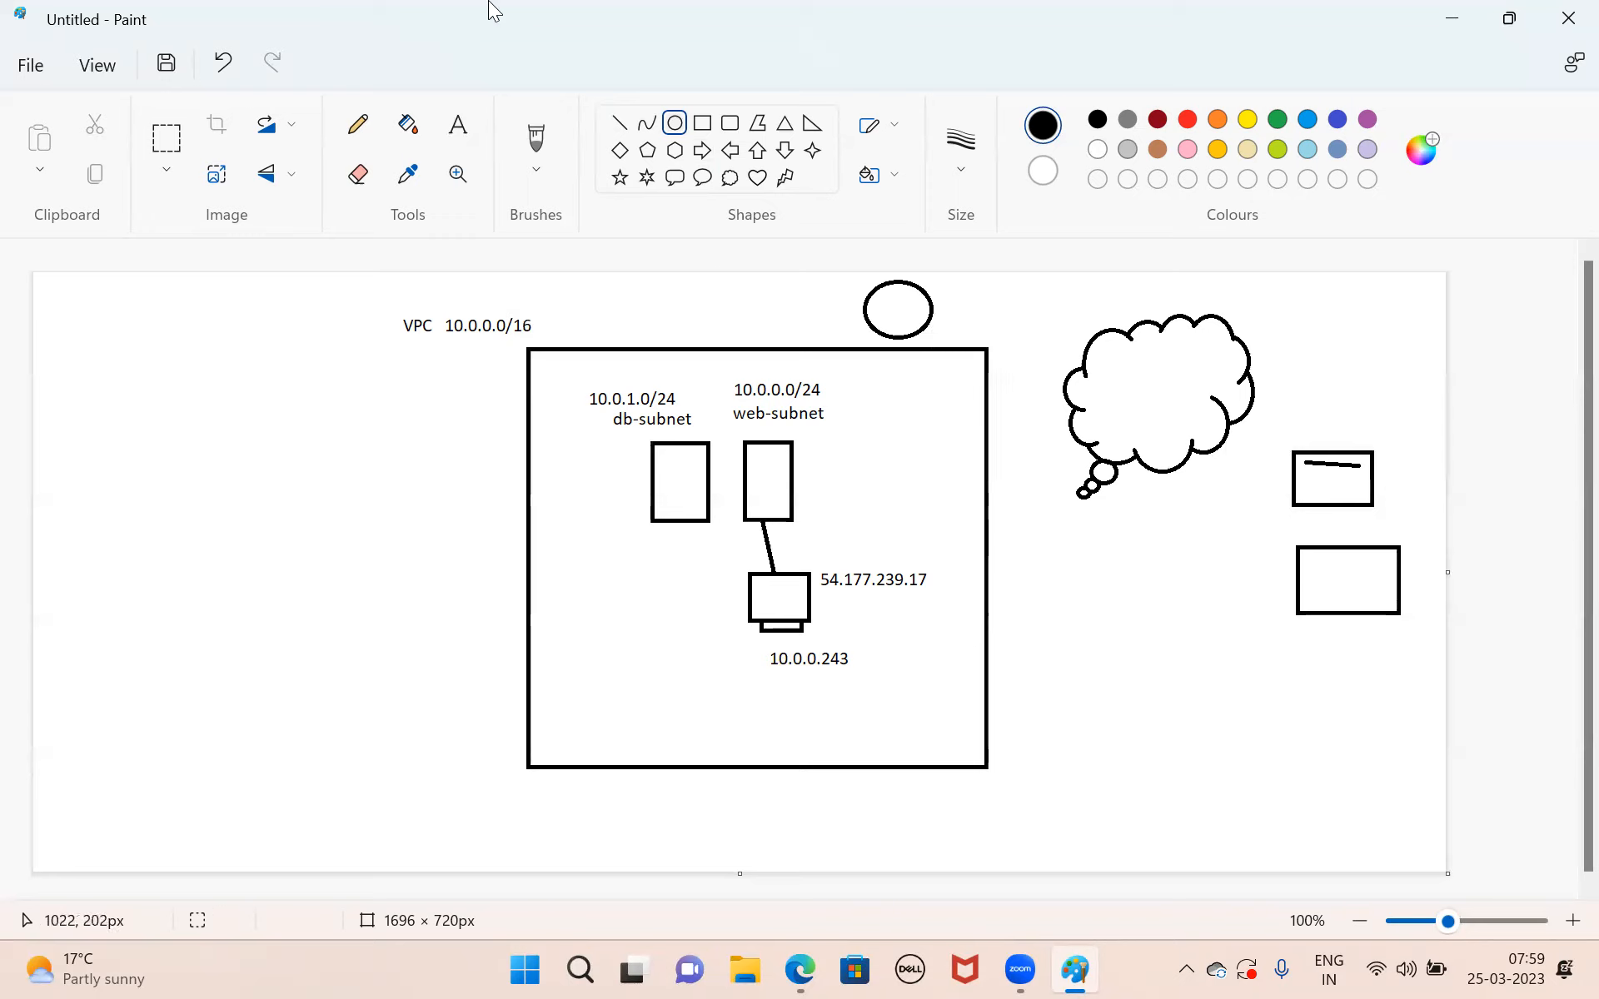
left_click(623, 125)
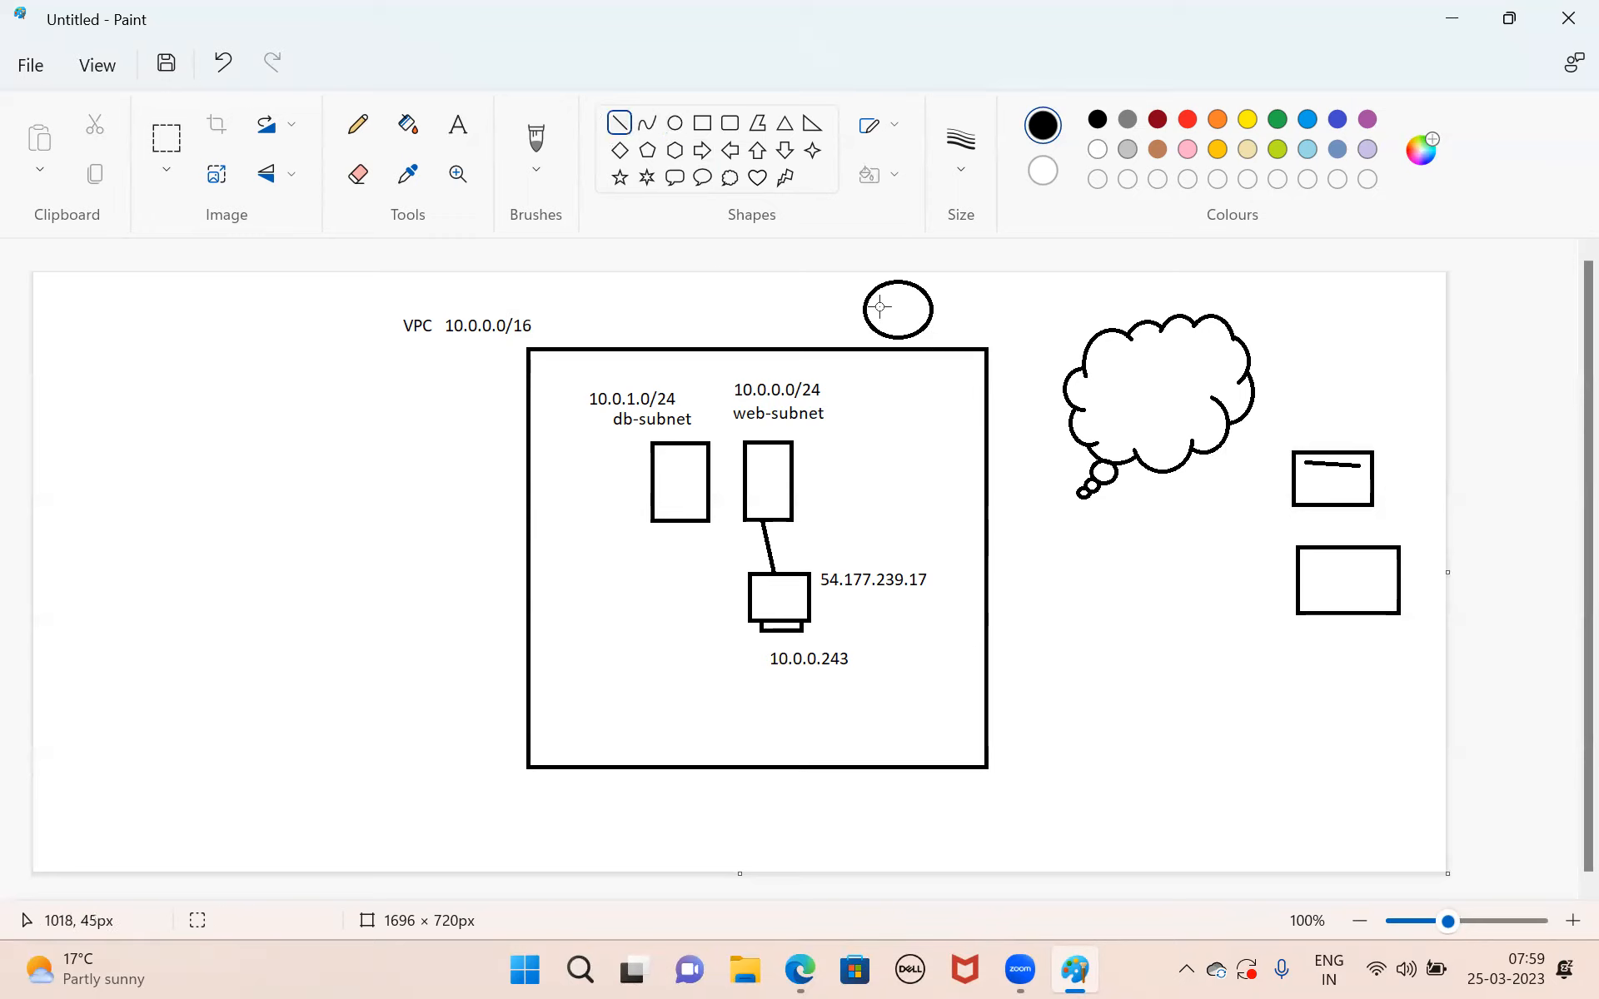
mouse_move(872, 292)
left_mouse_down()
mouse_move(919, 327)
mouse_move(913, 295)
mouse_move(871, 327)
left_mouse_up()
Label the crossed circle IGW and connect it with lines to the VPC box and to the cloud.
left_click(457, 125)
left_click(941, 310)
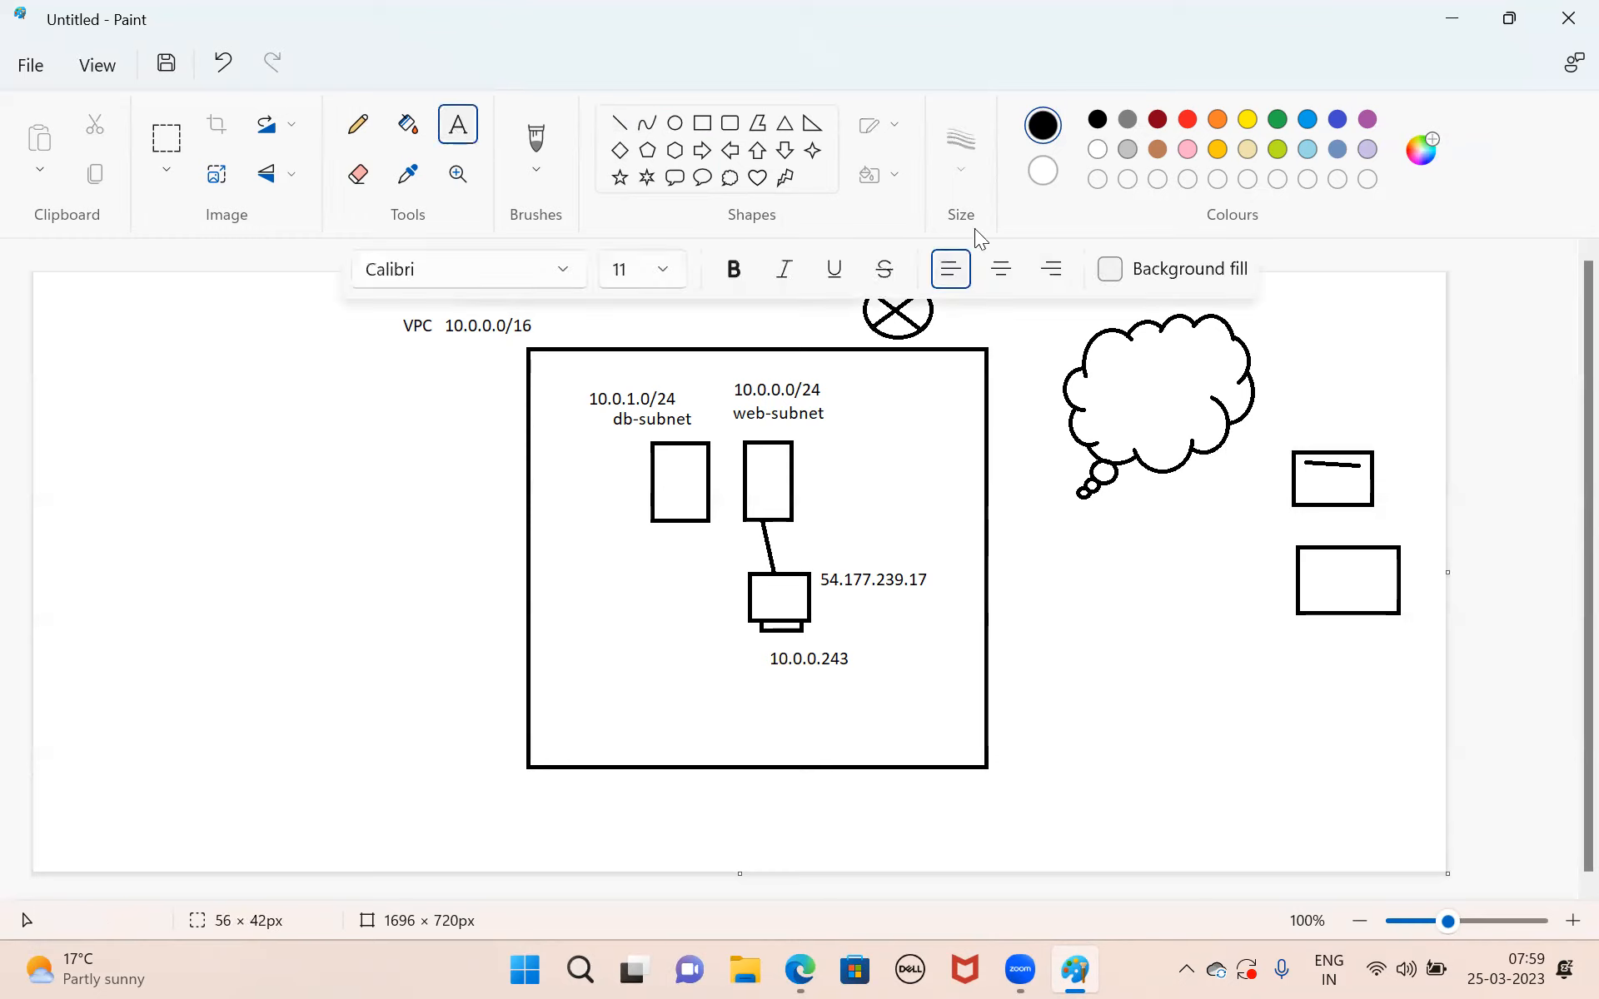
left_click_drag(936, 305, 1033, 331)
type("IGW")
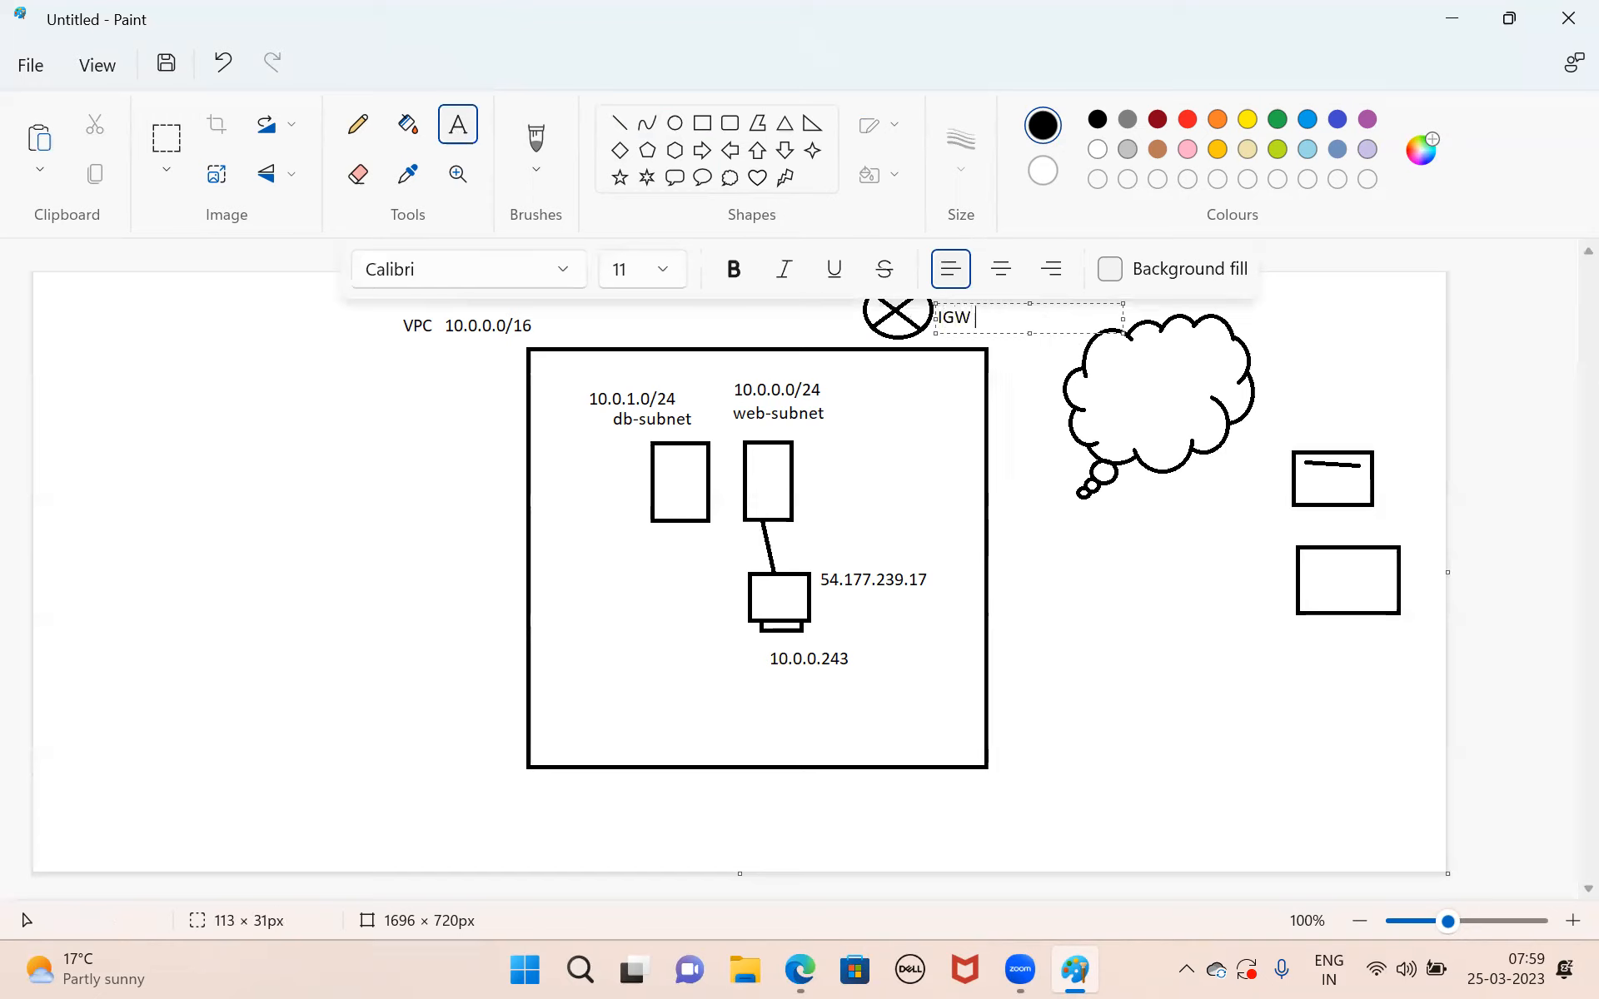
left_click(997, 487)
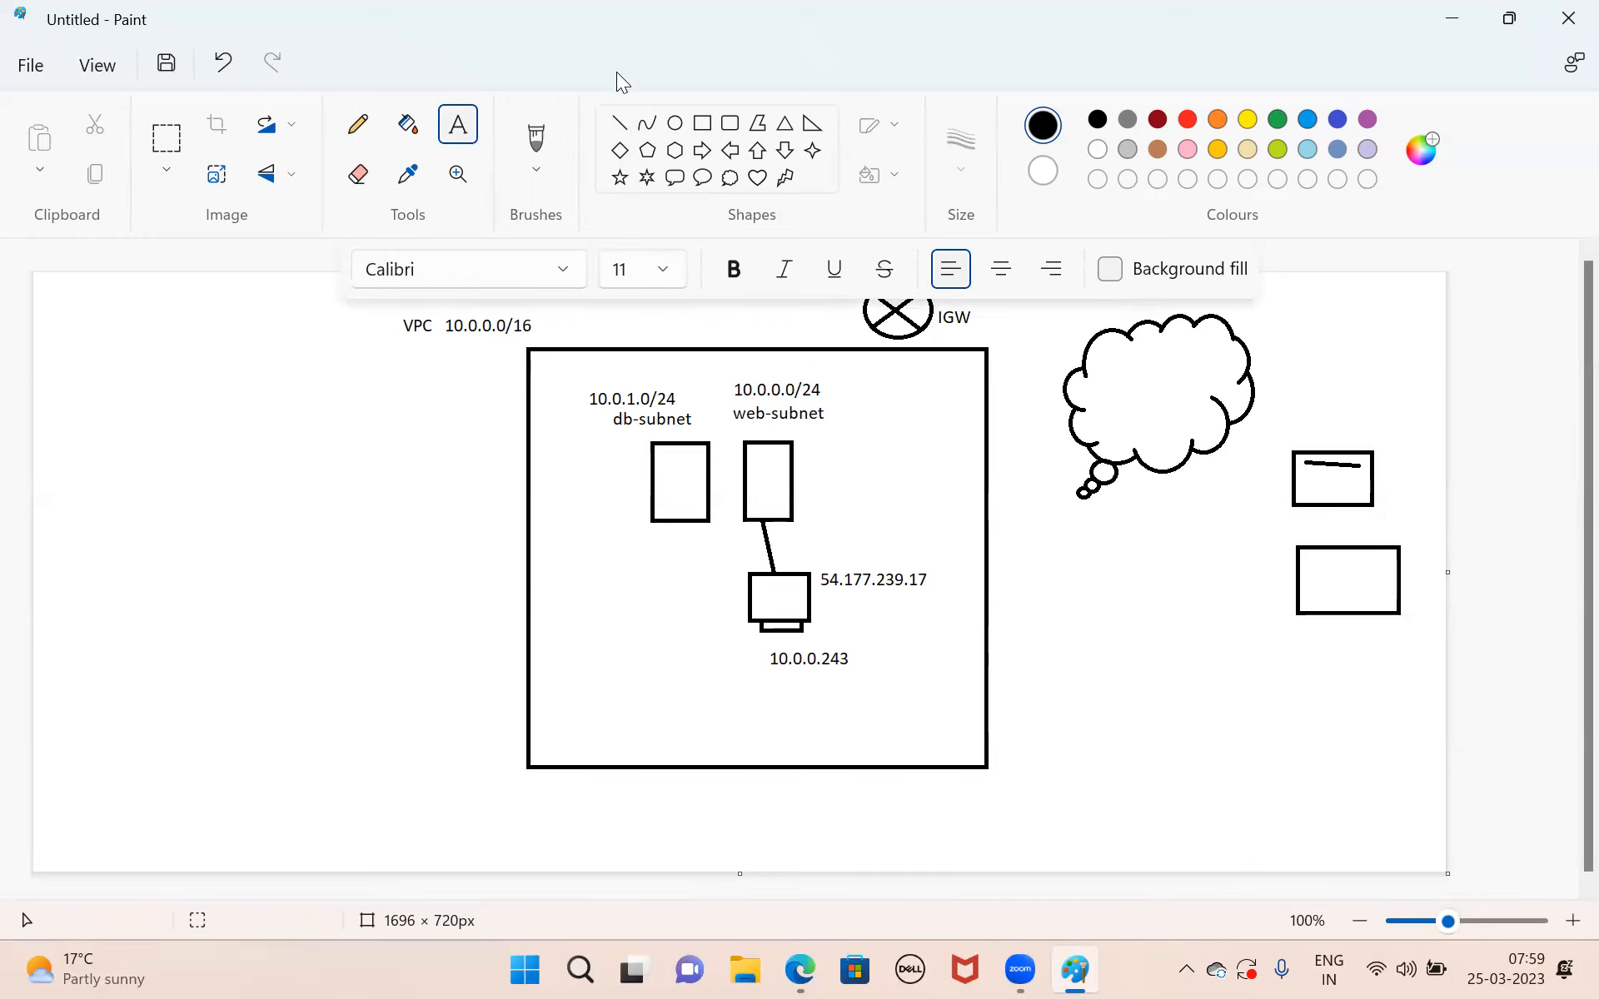
left_click(621, 126)
mouse_move(782, 353)
left_mouse_down()
mouse_move(939, 297)
mouse_move(1092, 293)
mouse_move(1144, 316)
left_mouse_up()
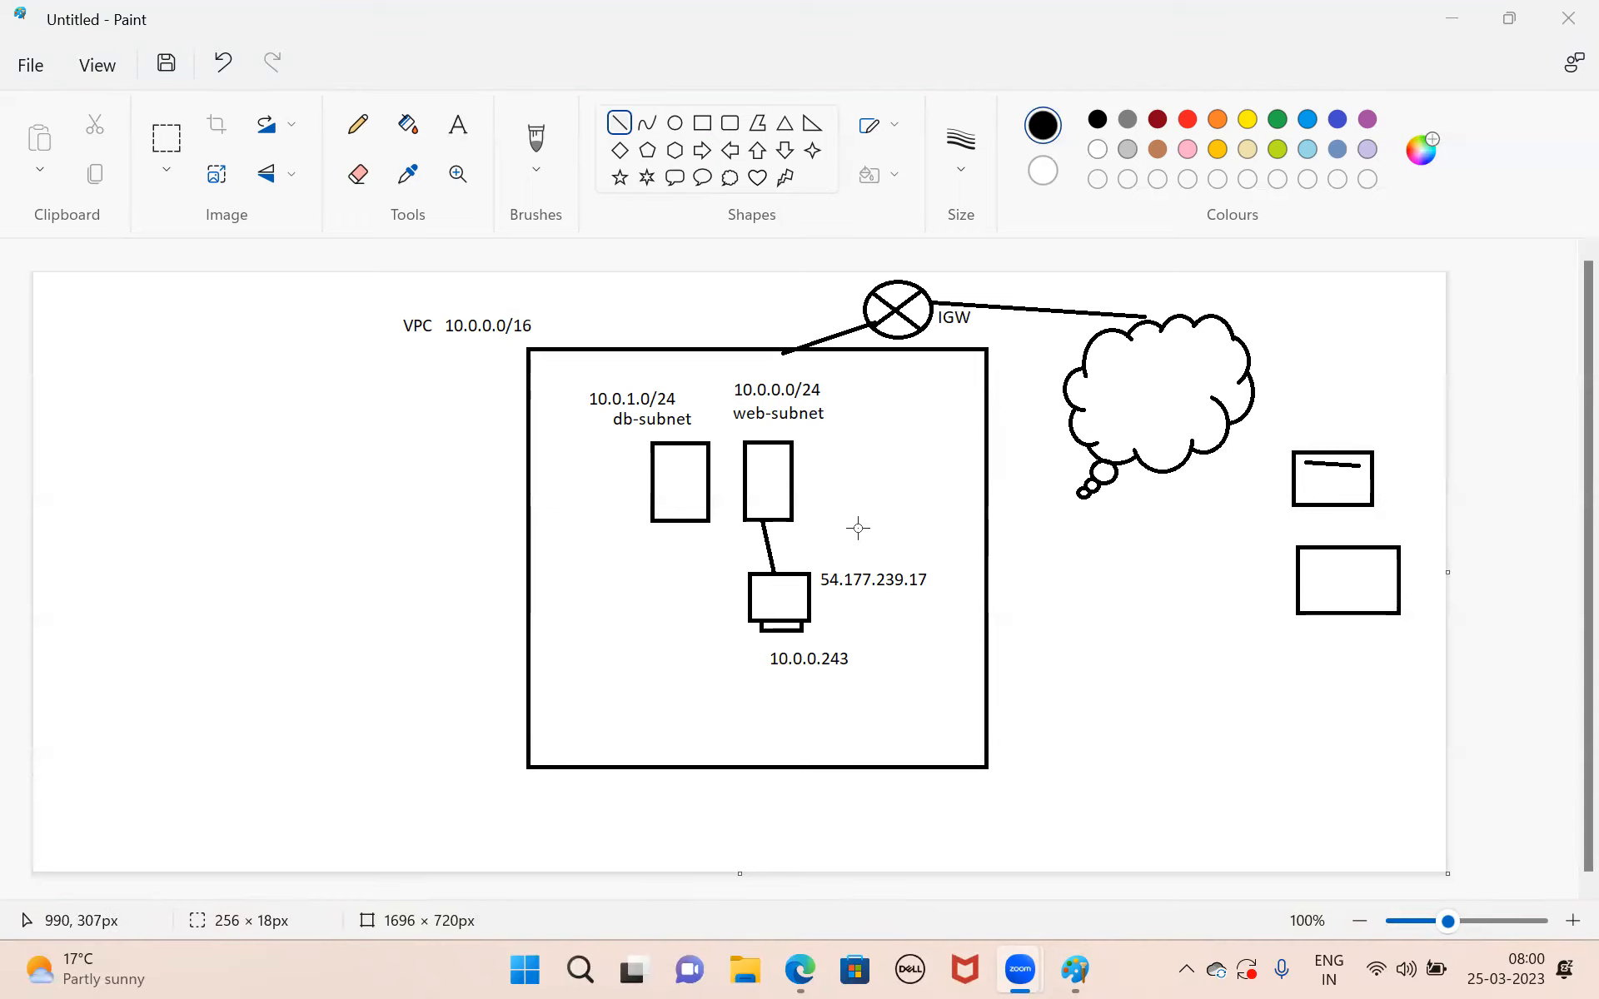
left_click(671, 130)
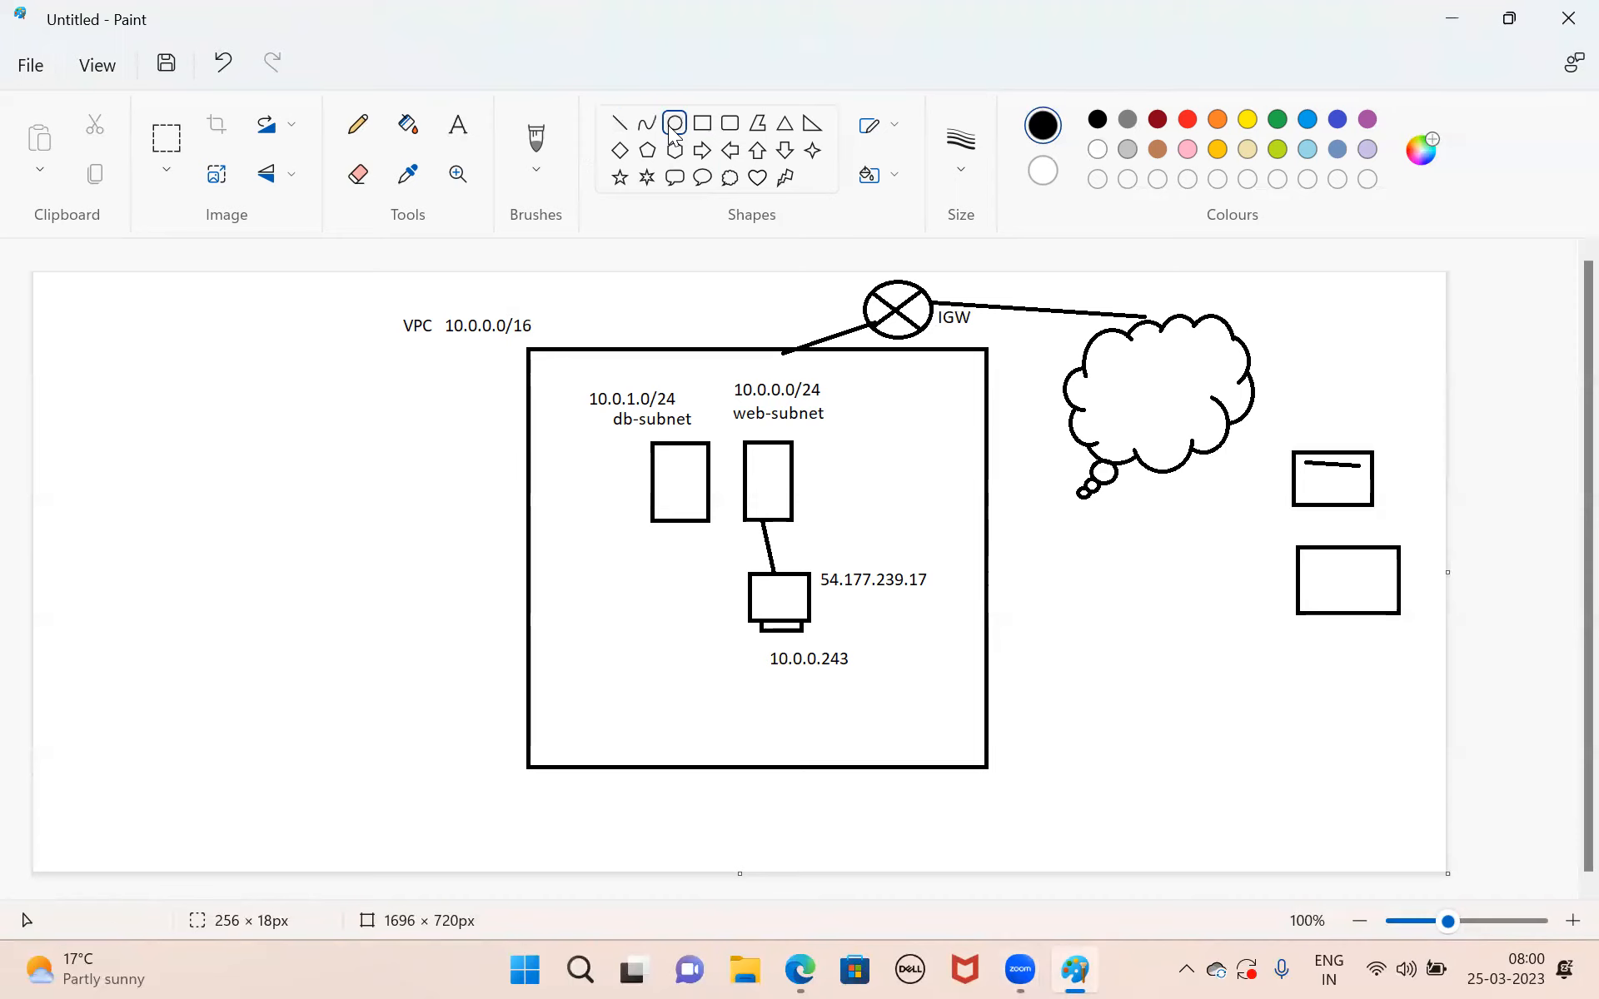
left_click(701, 125)
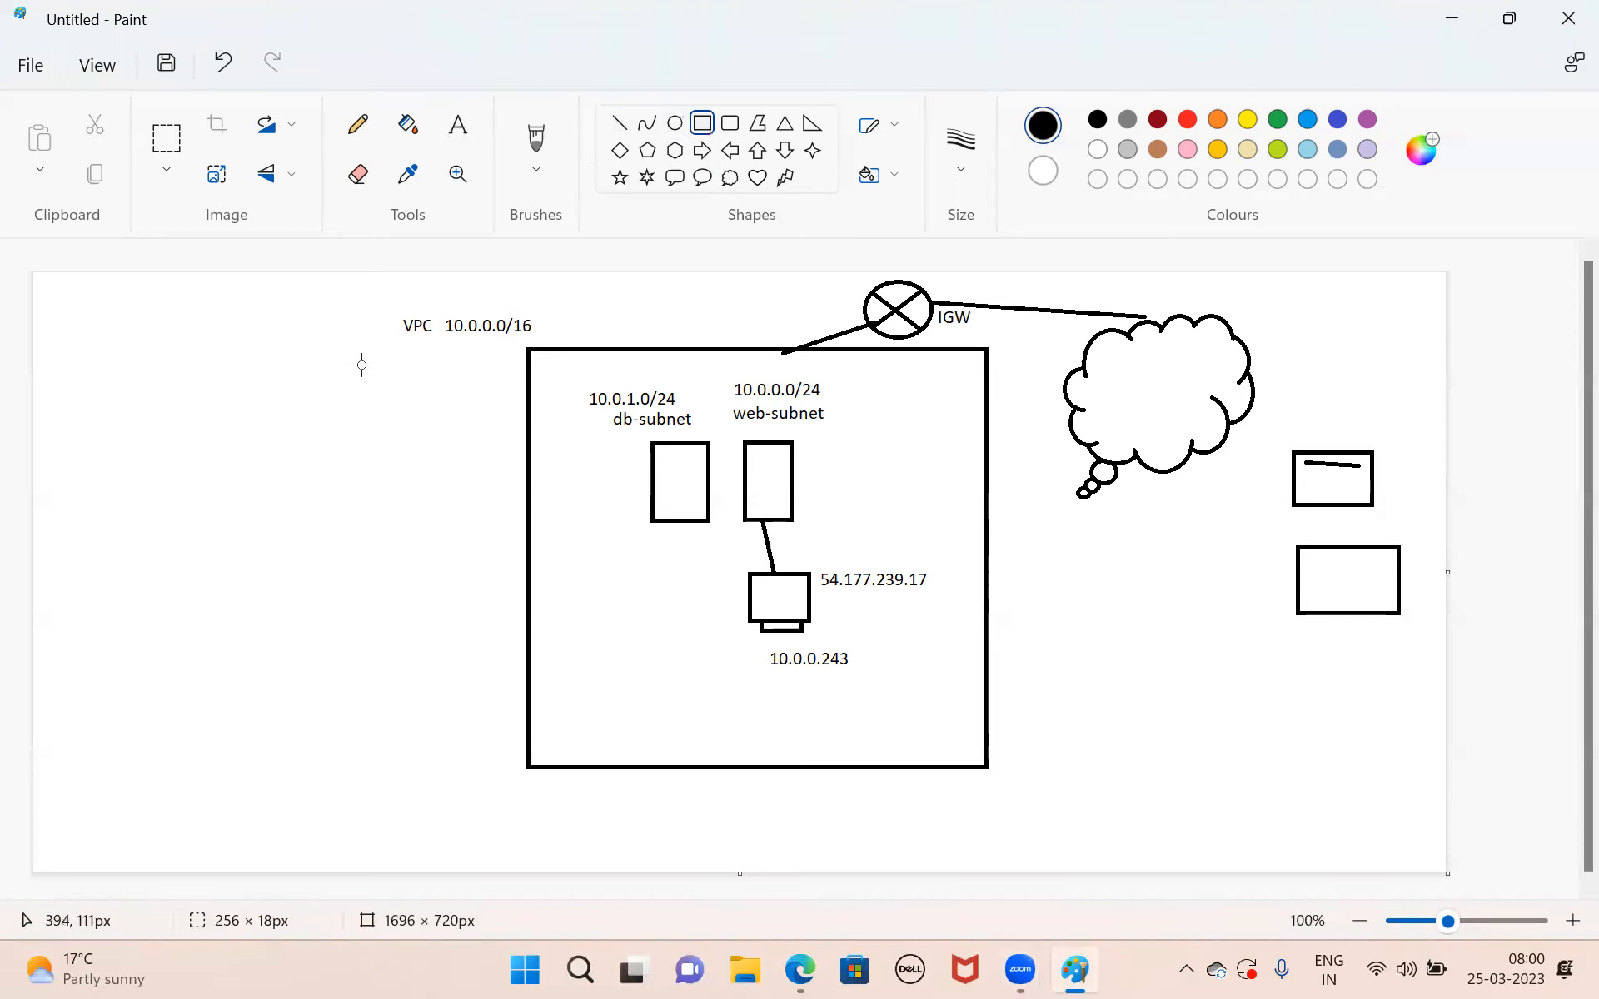
left_click_drag(73, 509, 515, 820)
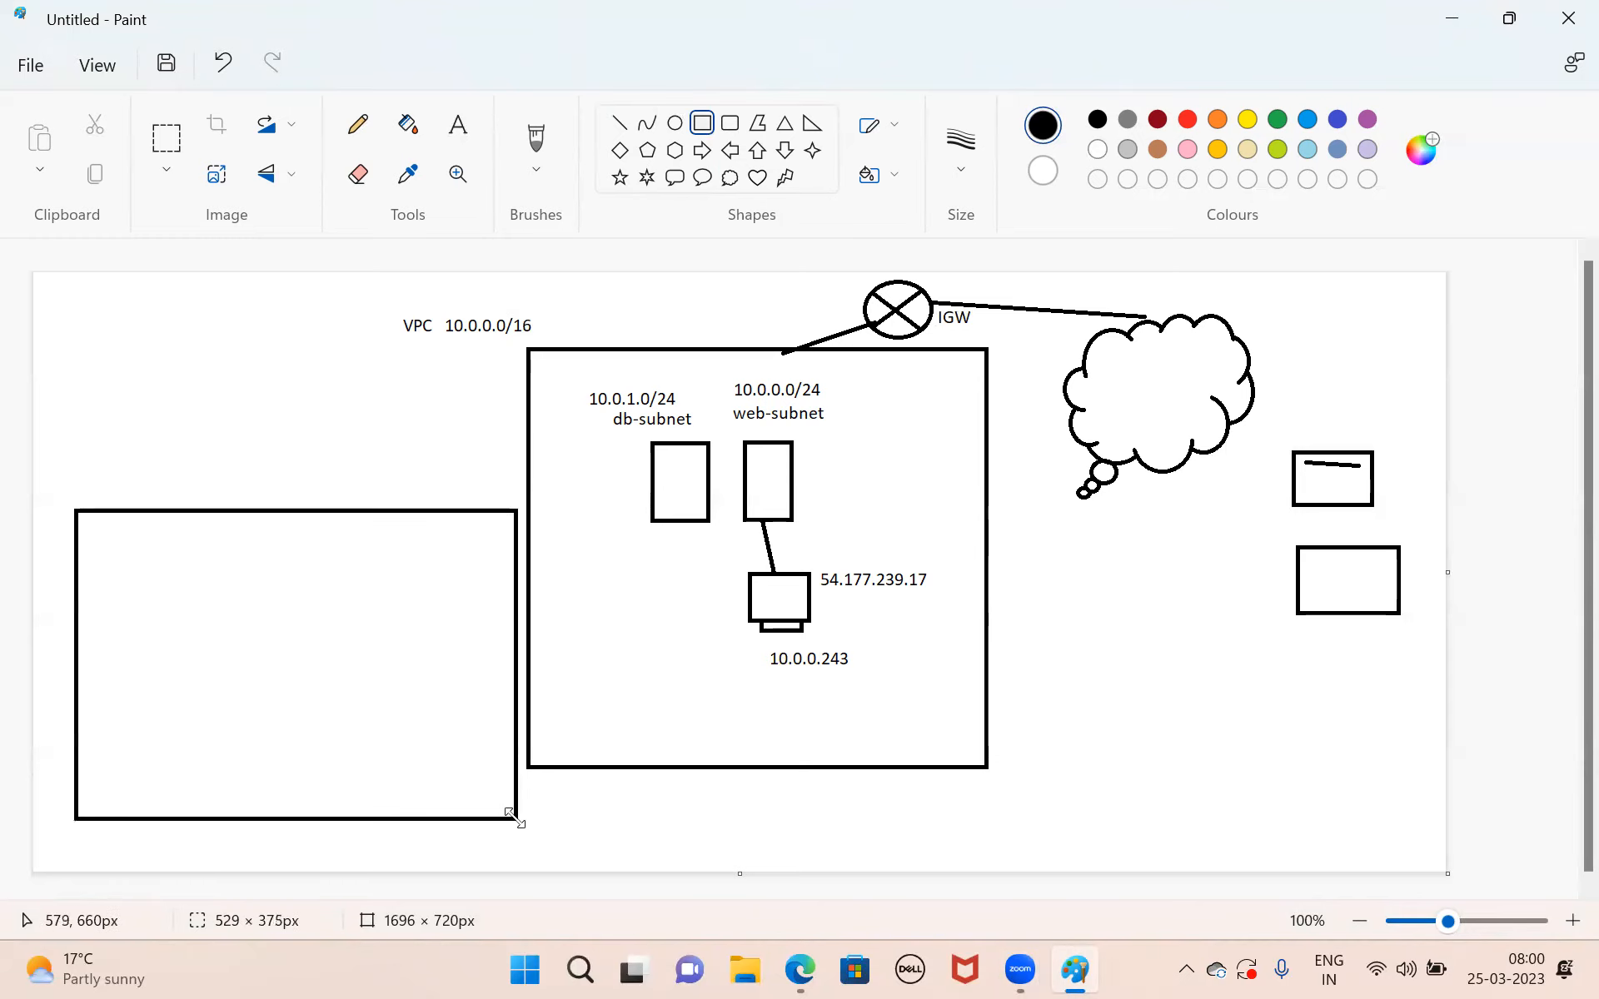
left_click(350, 468)
left_click_drag(115, 565, 297, 609)
left_click(348, 605)
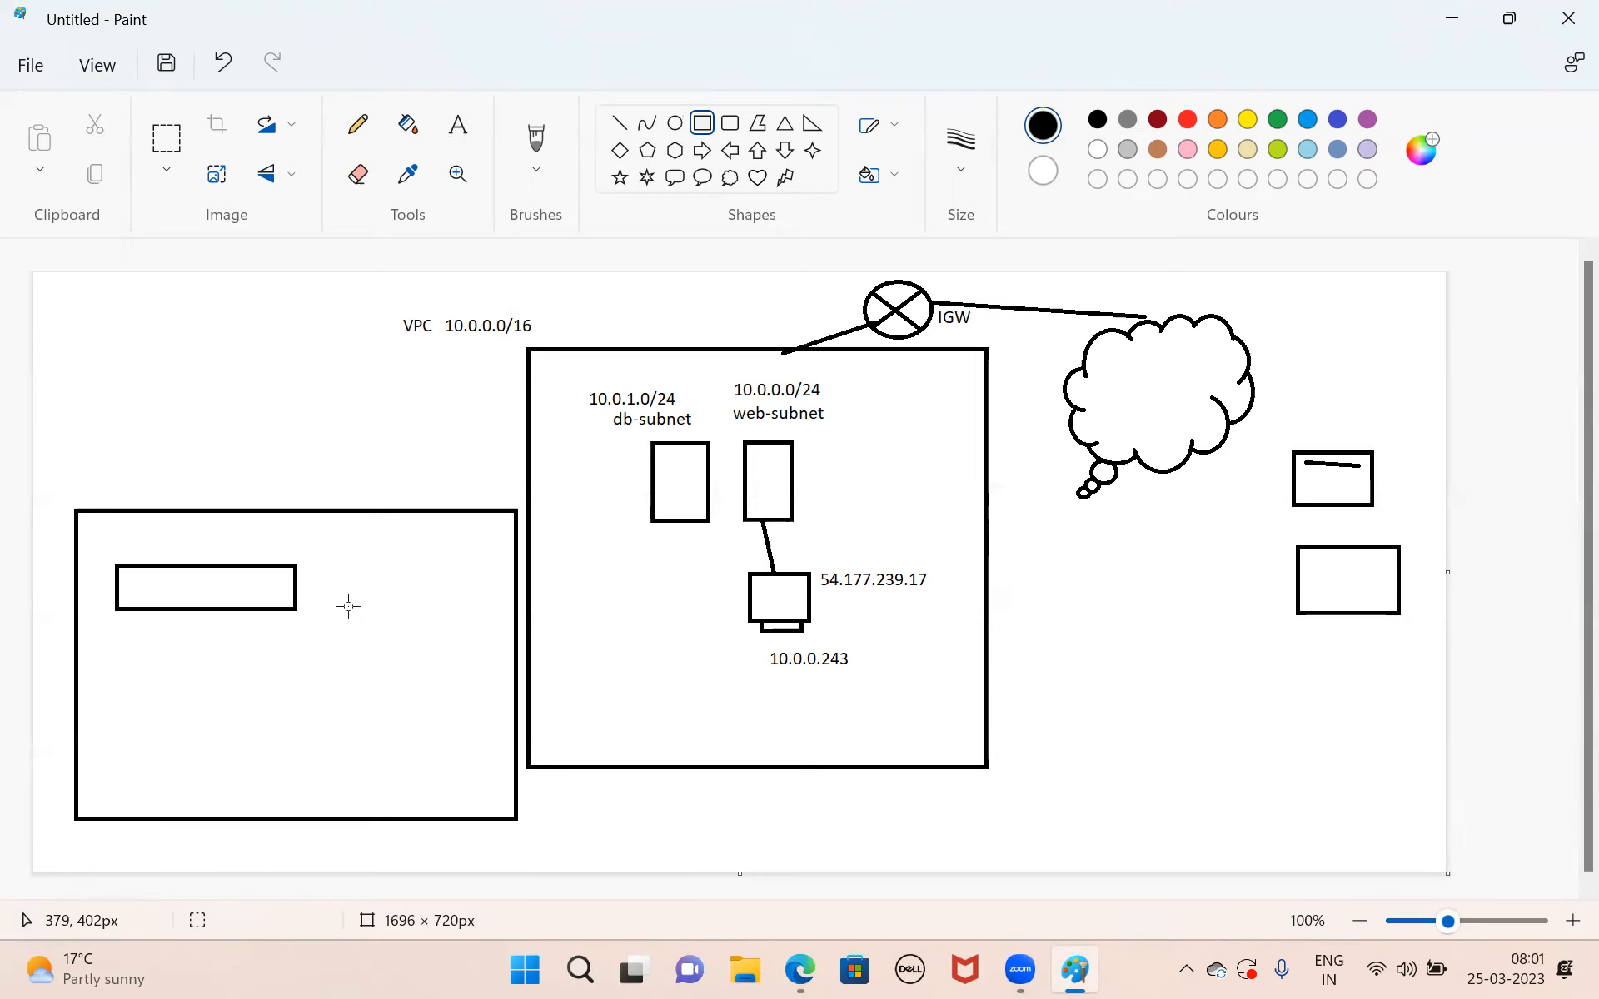
left_click_drag(96, 327, 204, 398)
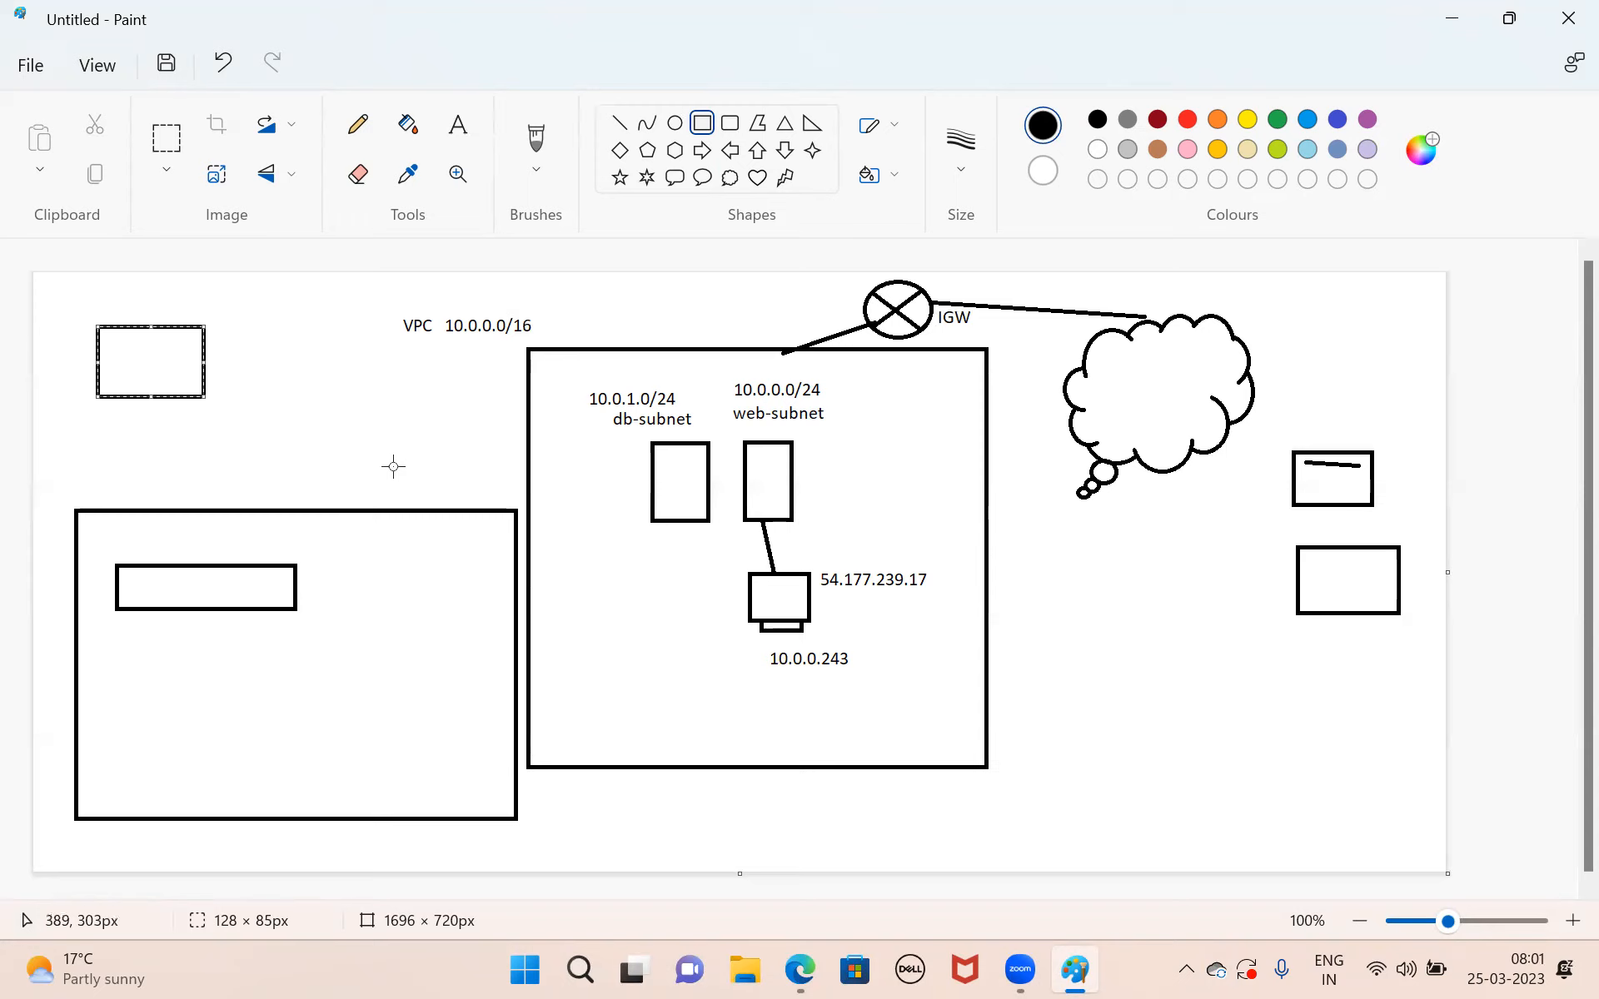
key("ctrl+z")
key("ctrl+z")
key("ctrl+z")
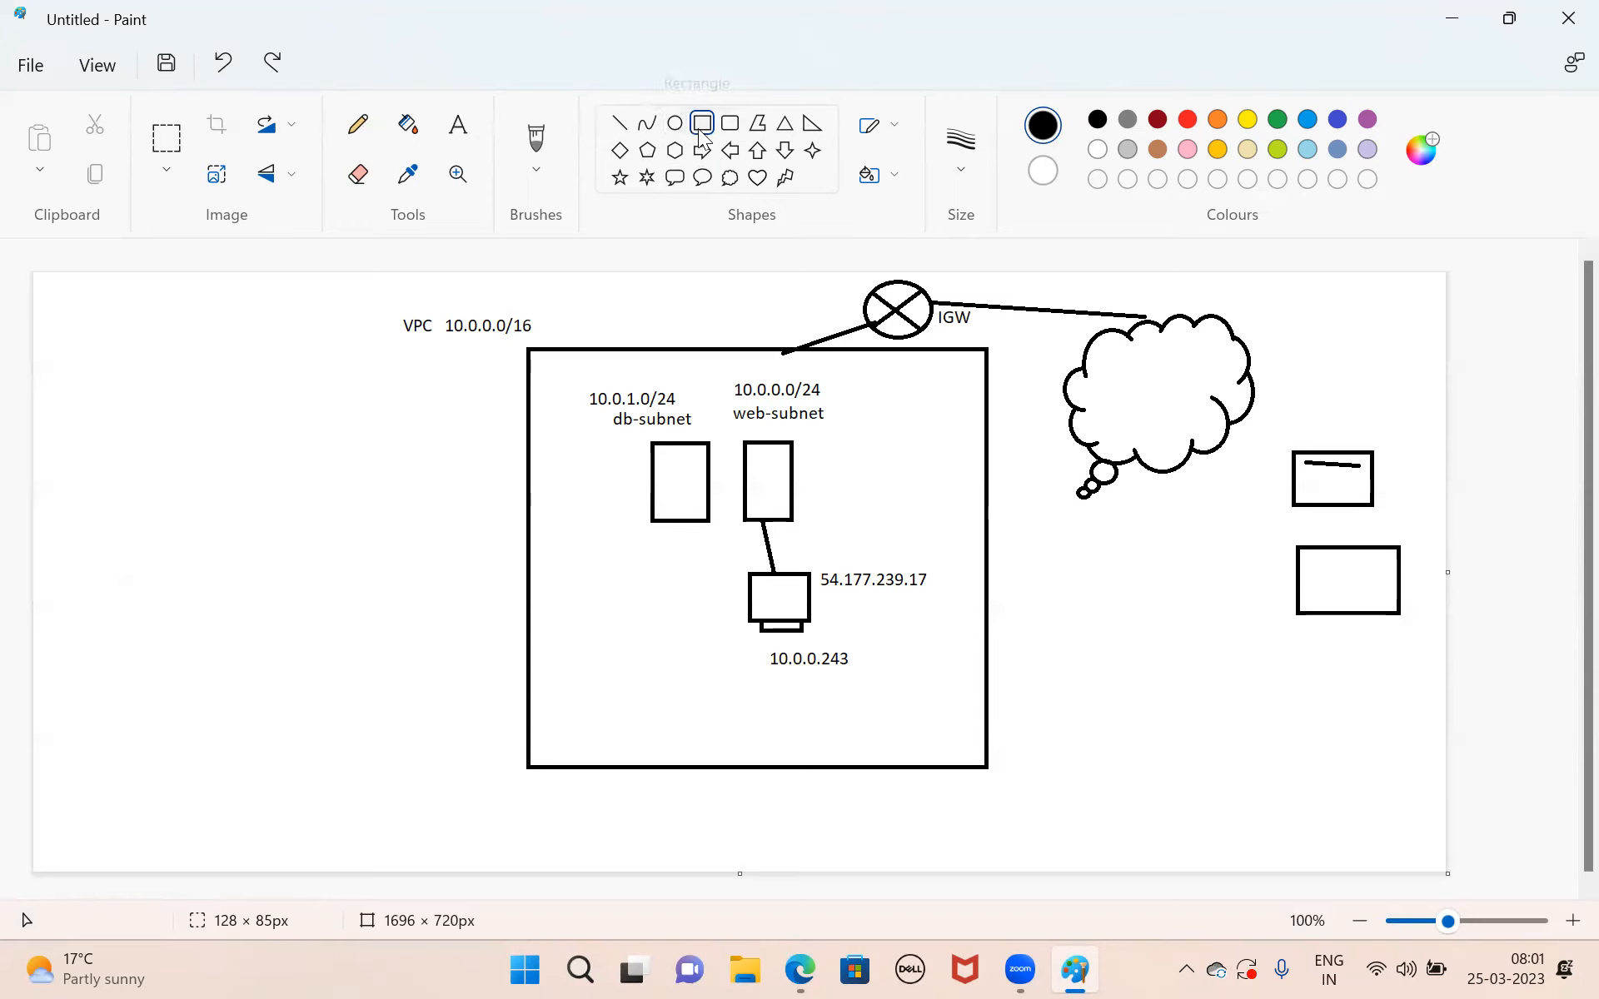
Draw a small rectangle beside the web-subnet box inside the VPC and label it web-rt.
left_click_drag(841, 469, 938, 501)
left_click(1057, 558)
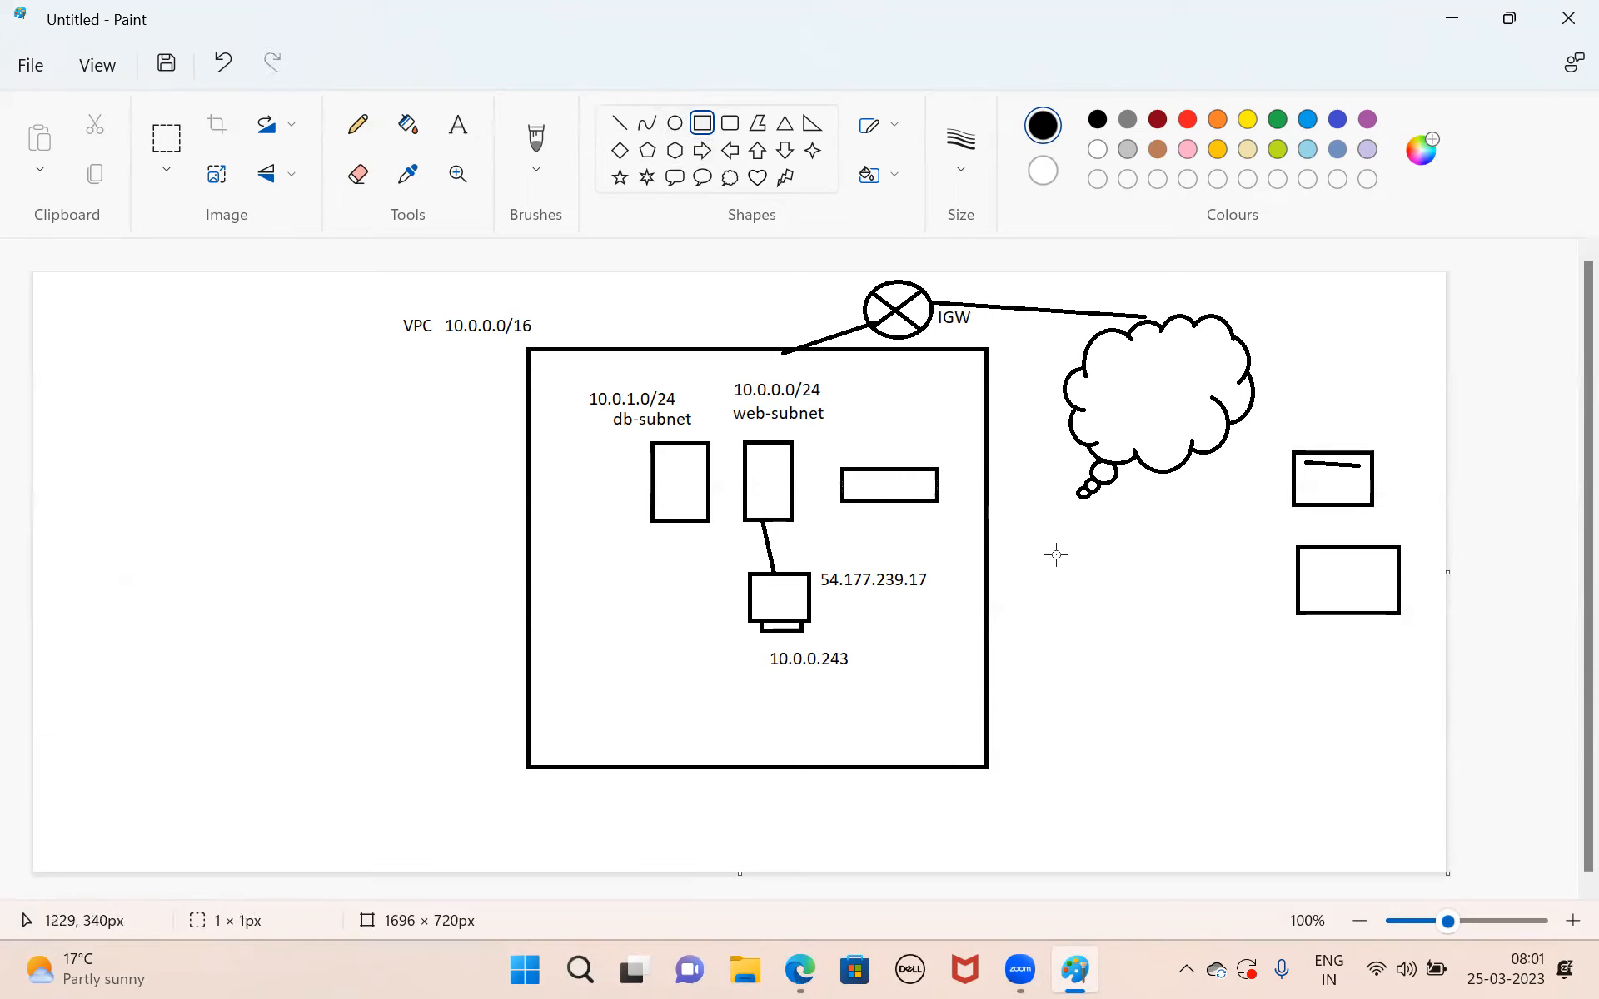
left_click(459, 124)
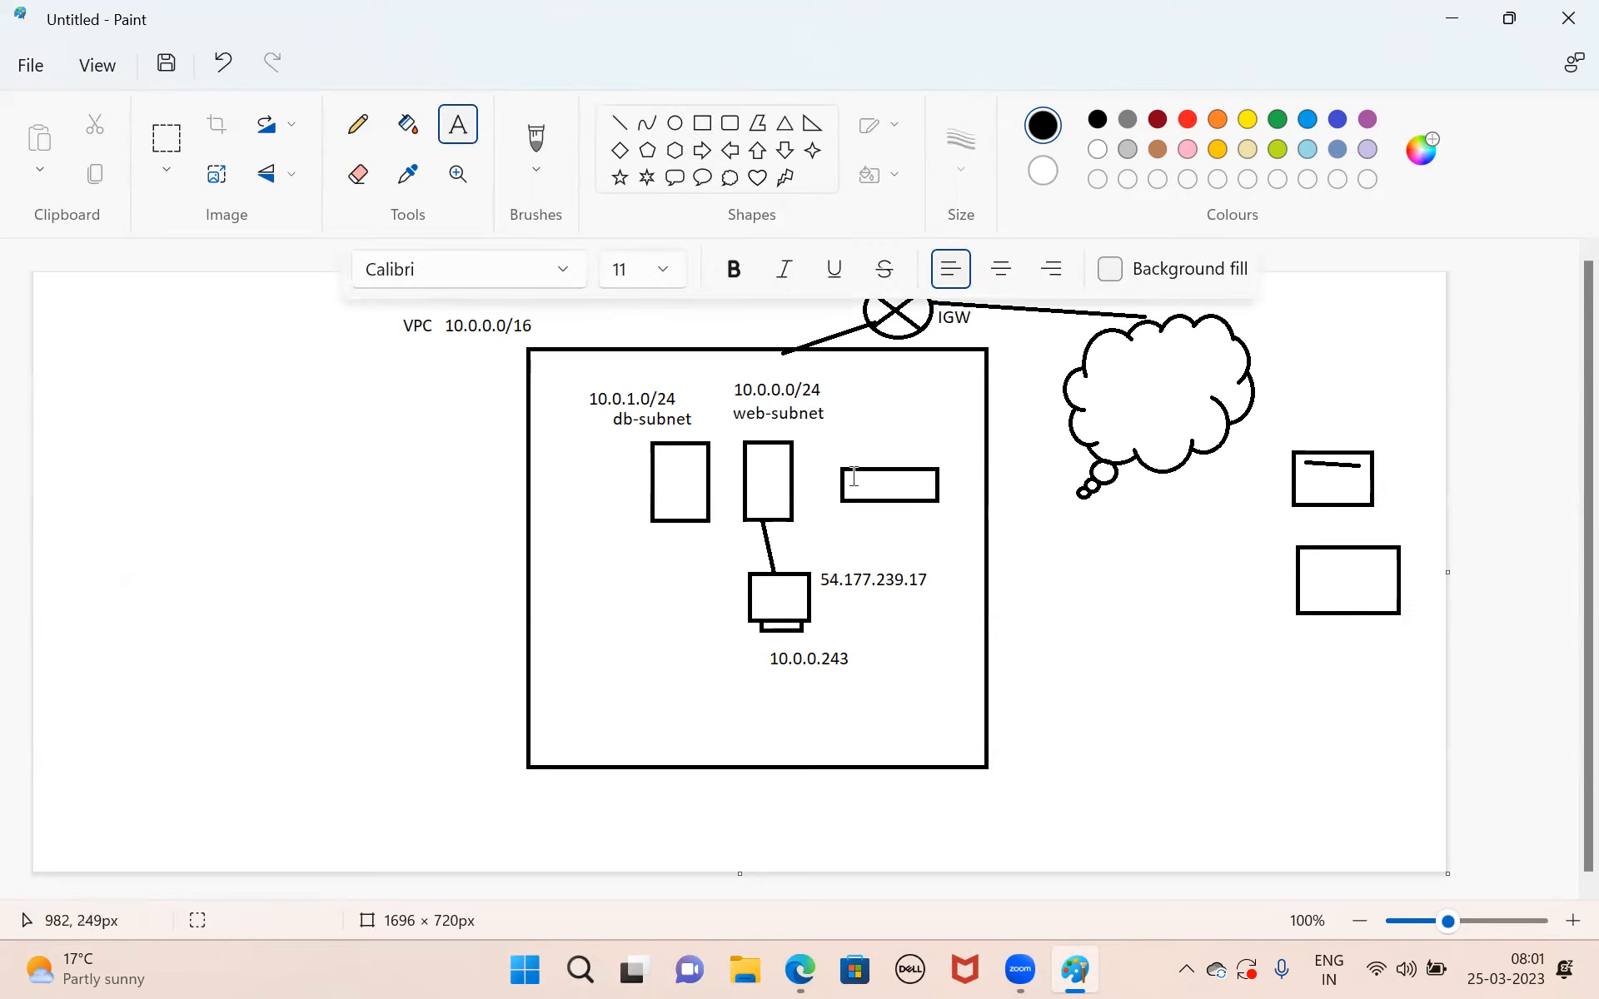
left_click_drag(854, 481, 930, 497)
type("web")
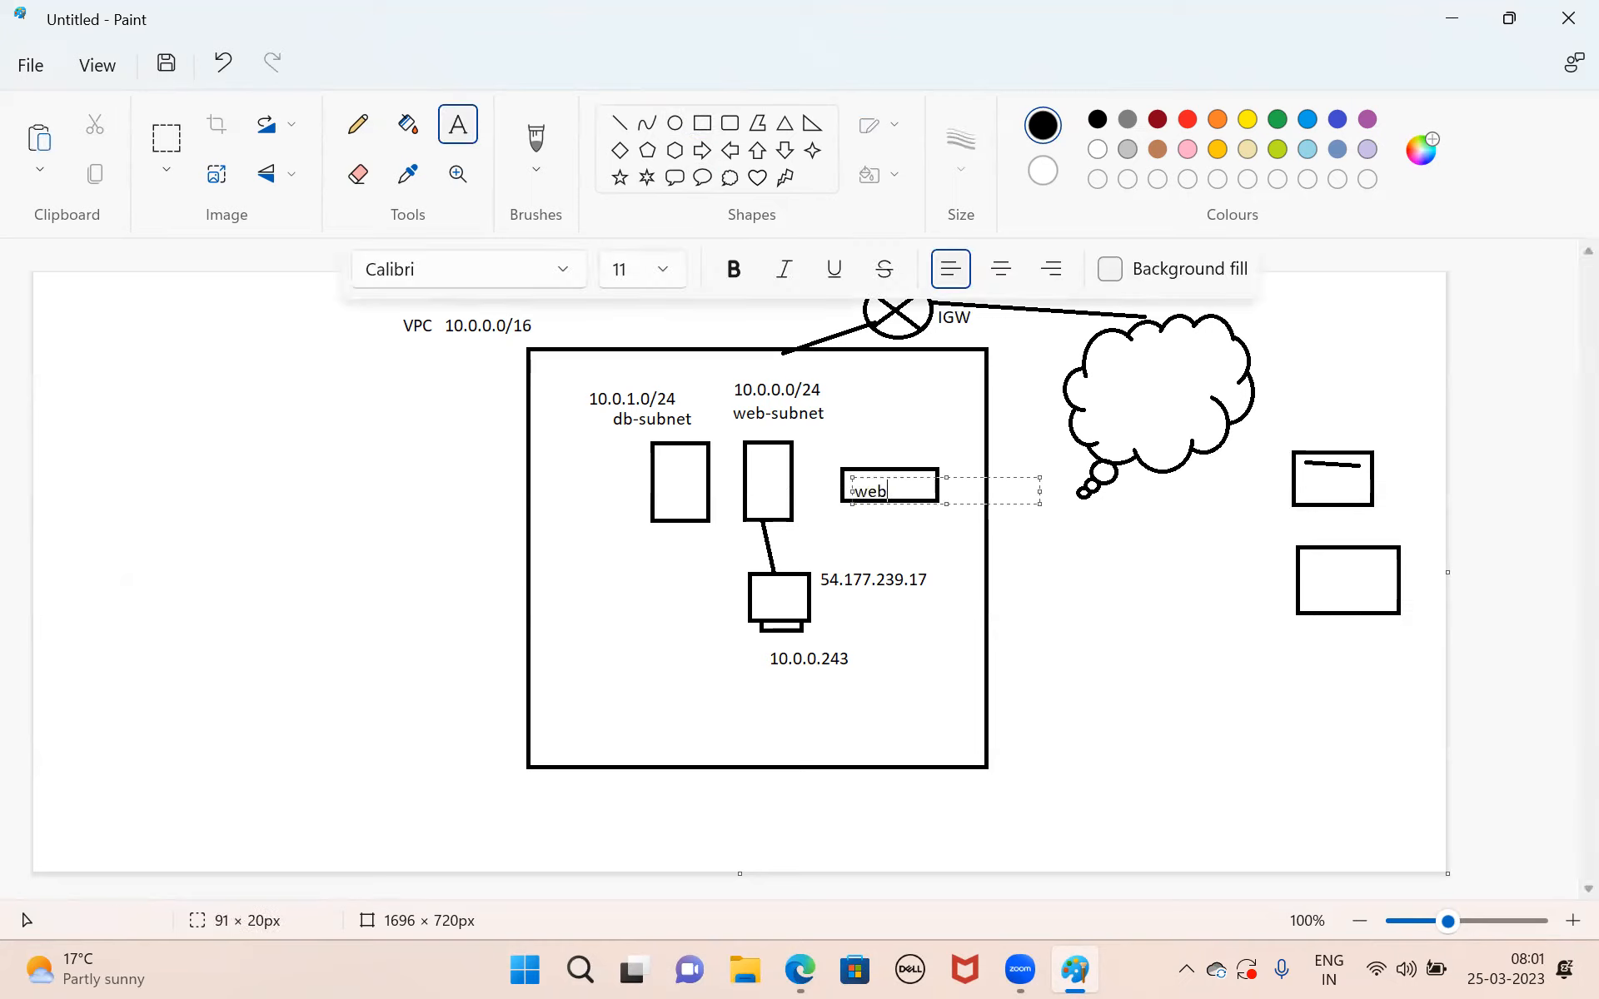
type("-rf")
key("BackSpace")
key("BackSpace")
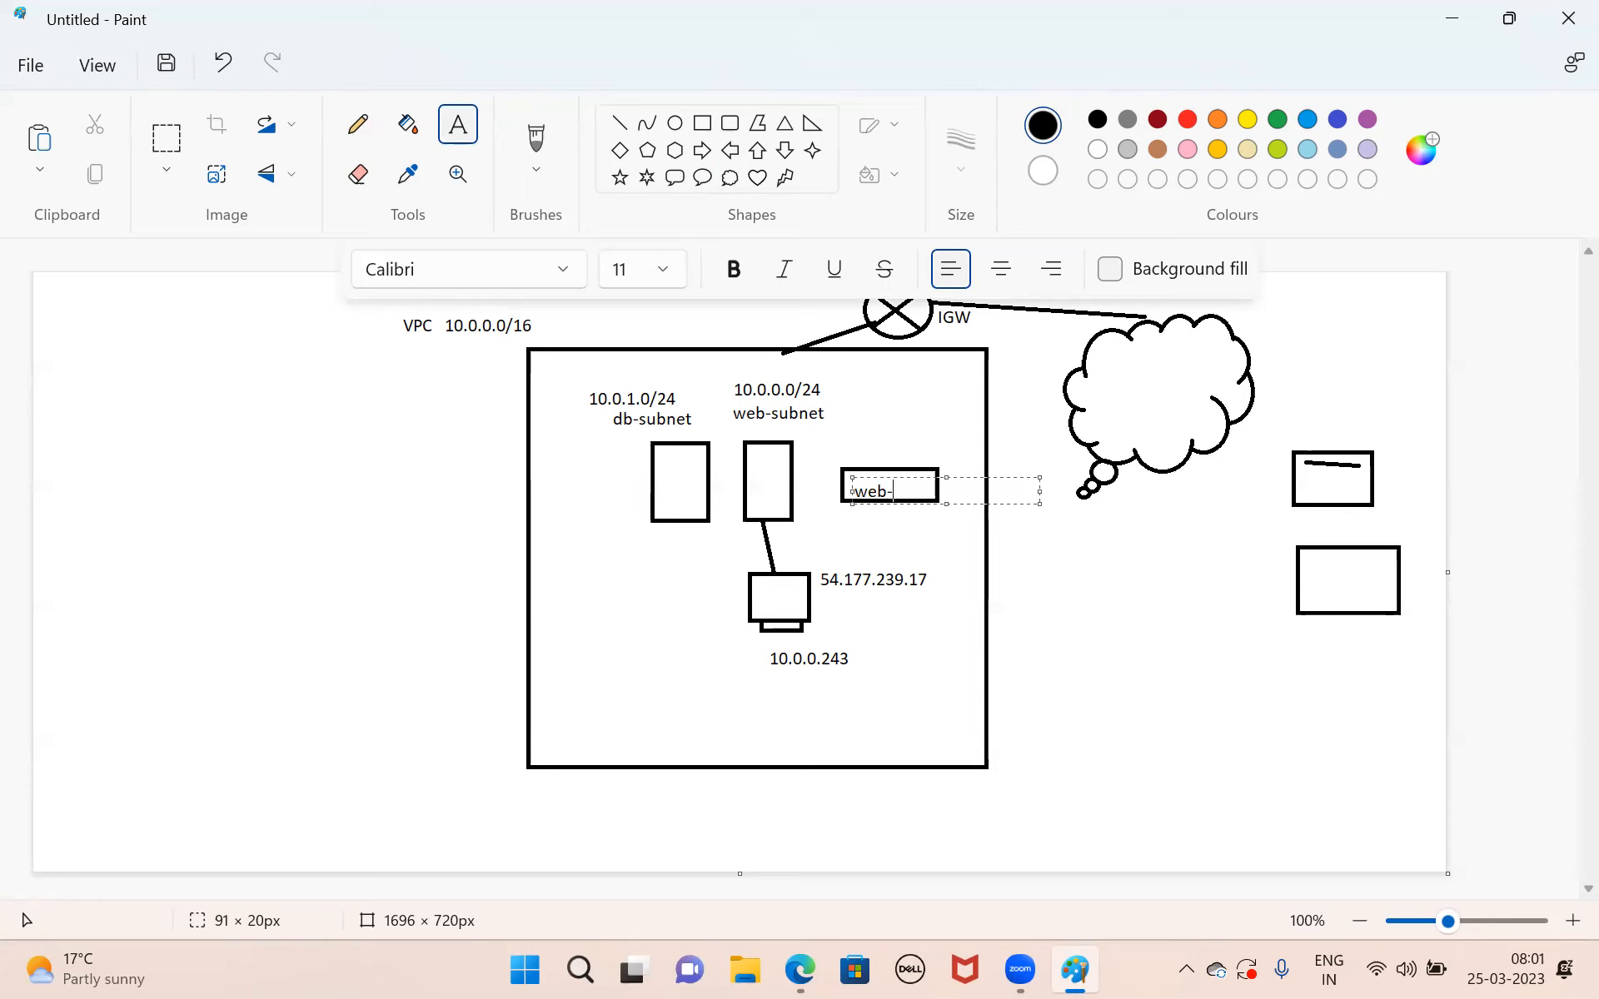
type("rt")
left_click(1007, 575)
Connect the web-rt box with lines to the web-subnet label and to the IGW circle.
left_click(619, 122)
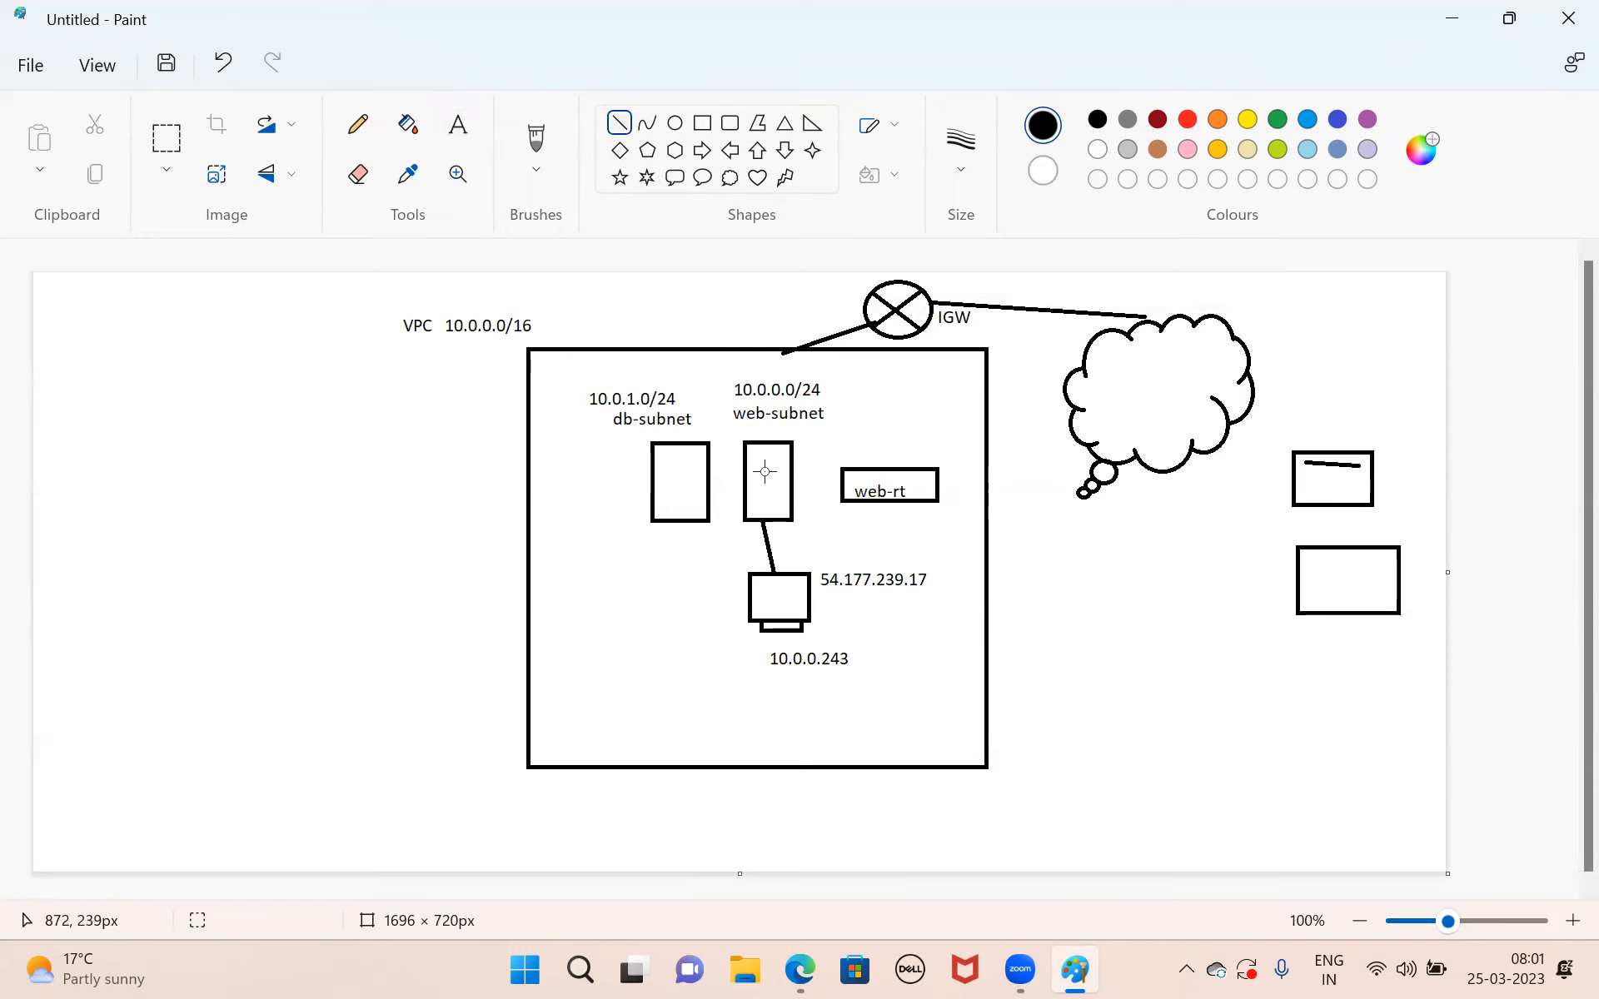
left_click_drag(825, 397, 857, 467)
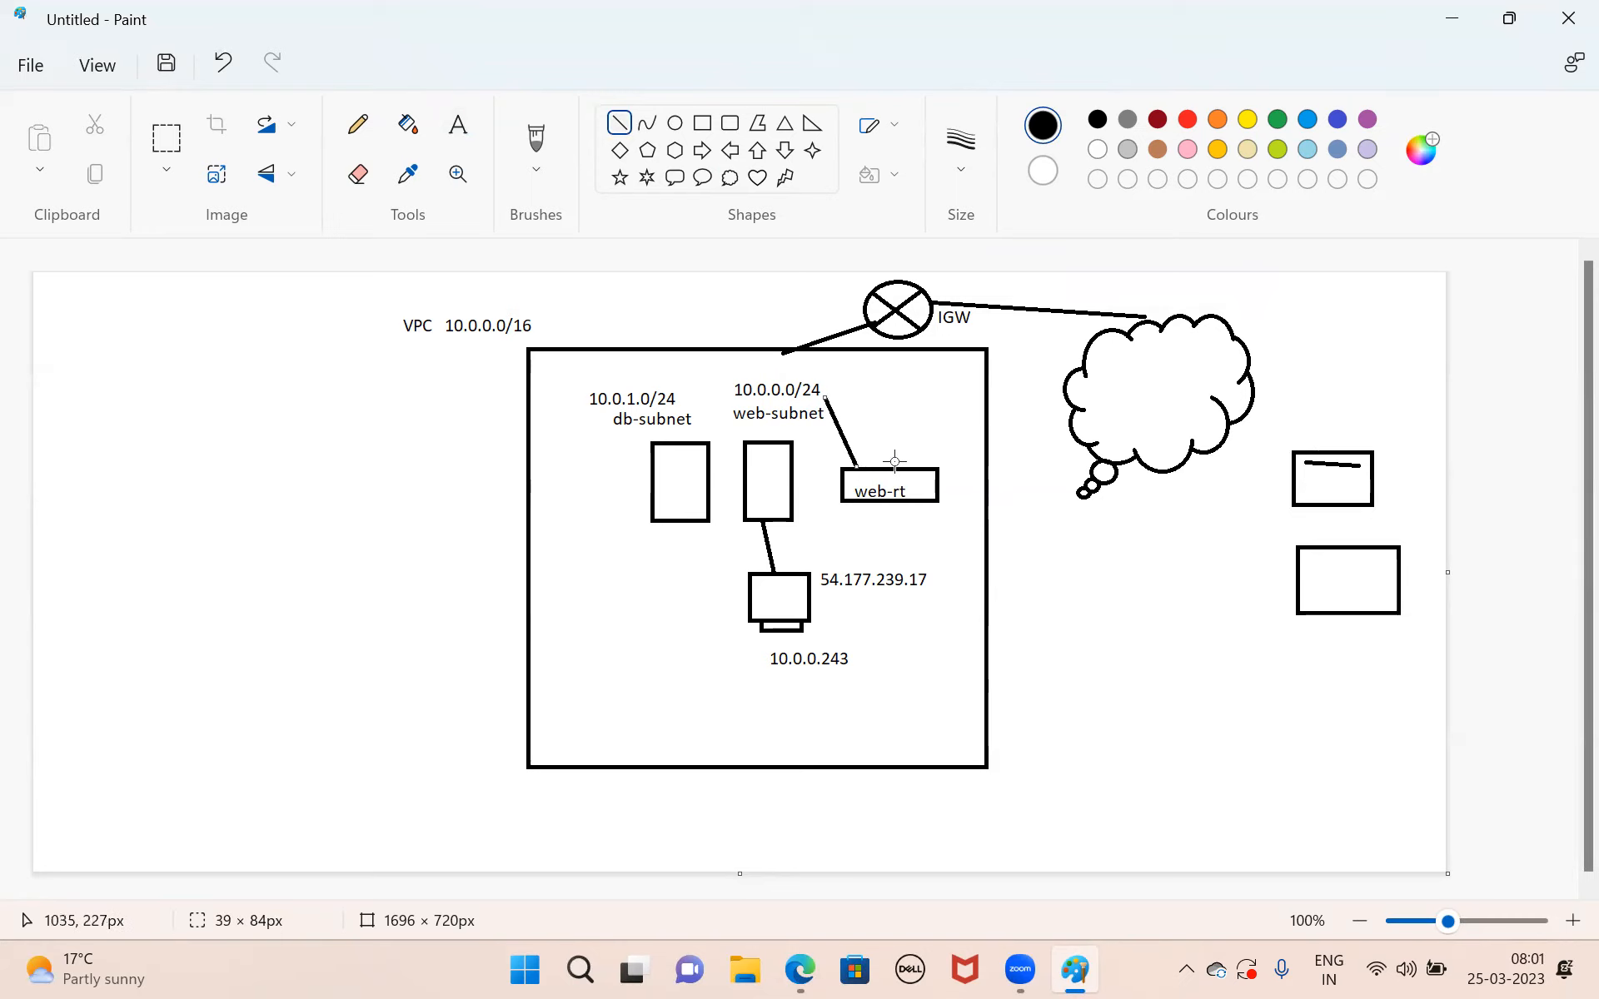
left_click_drag(895, 462, 899, 334)
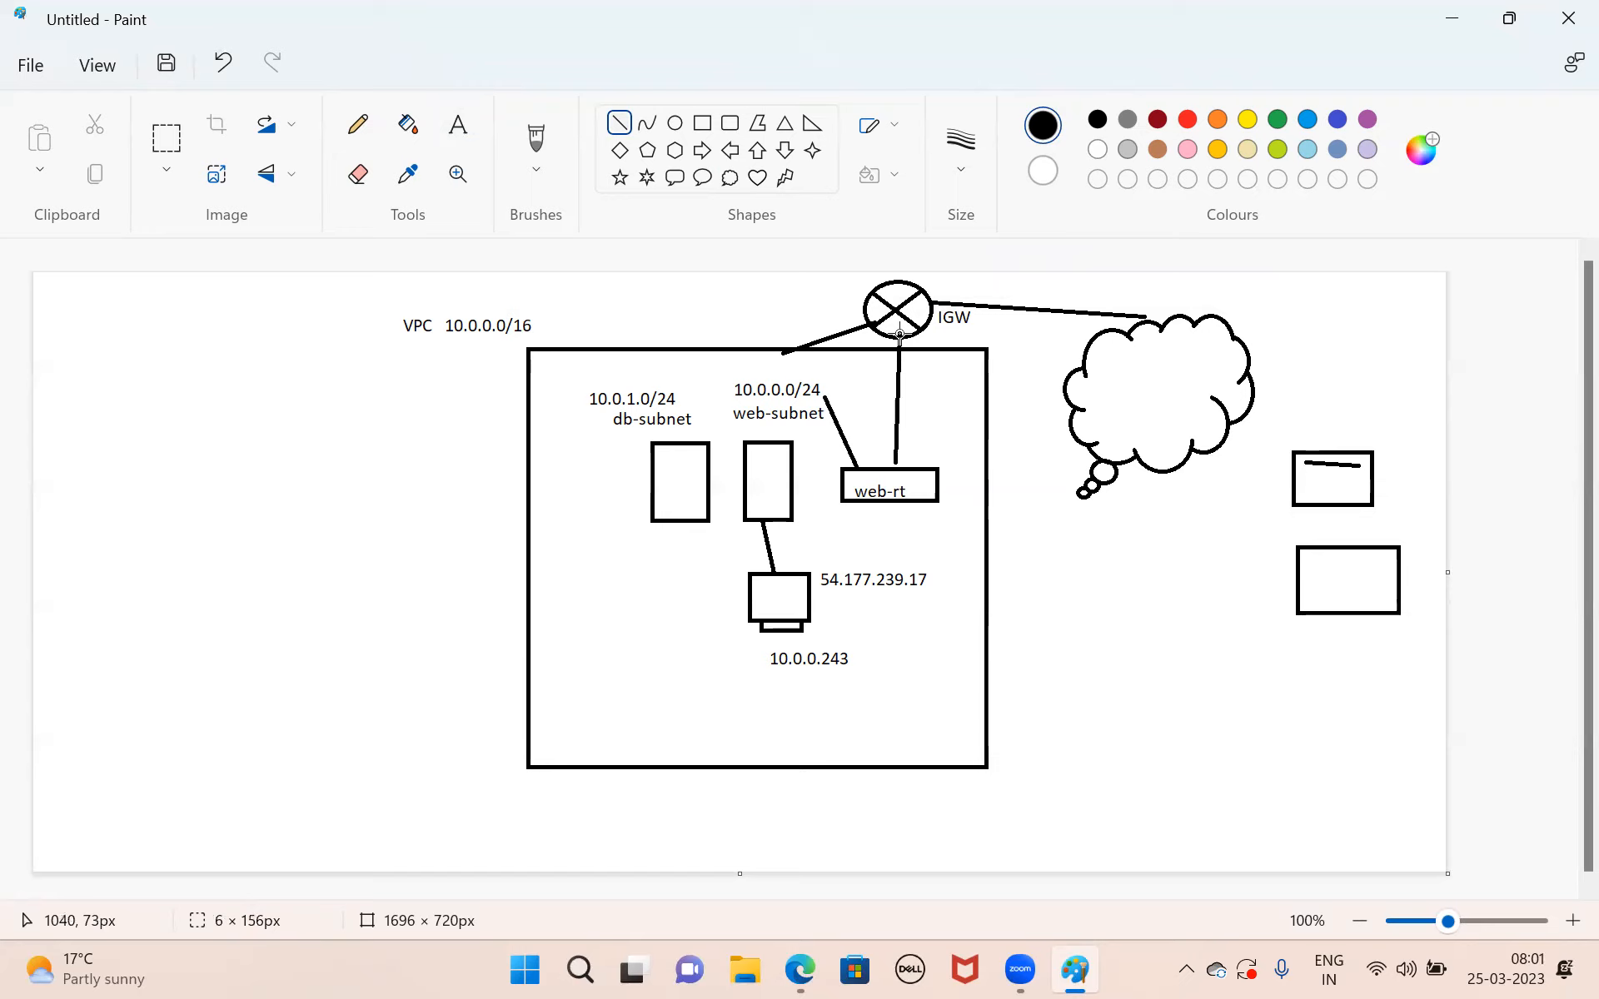
Start a route entry below the VPC box with the text 10.0.0.0/24.
left_click(458, 126)
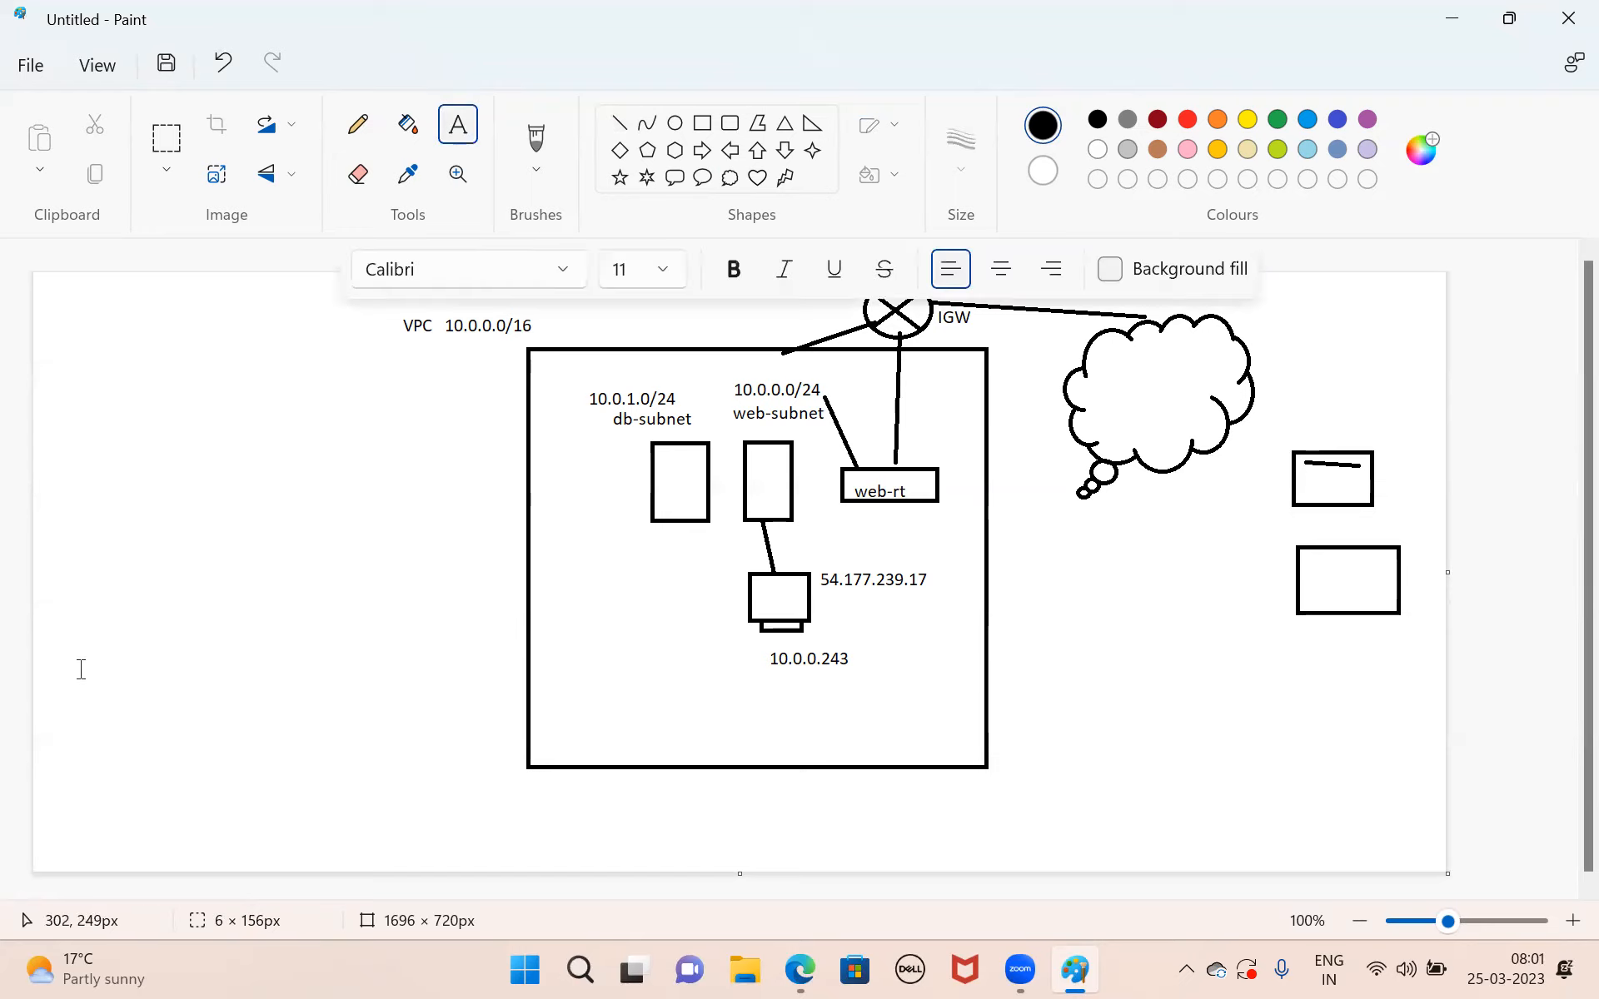
left_click_drag(892, 796, 1375, 827)
type("10.0.0")
key("BackSpace")
type(".0")
key("BackSpace")
key("BackSpace")
type("0.0/24")
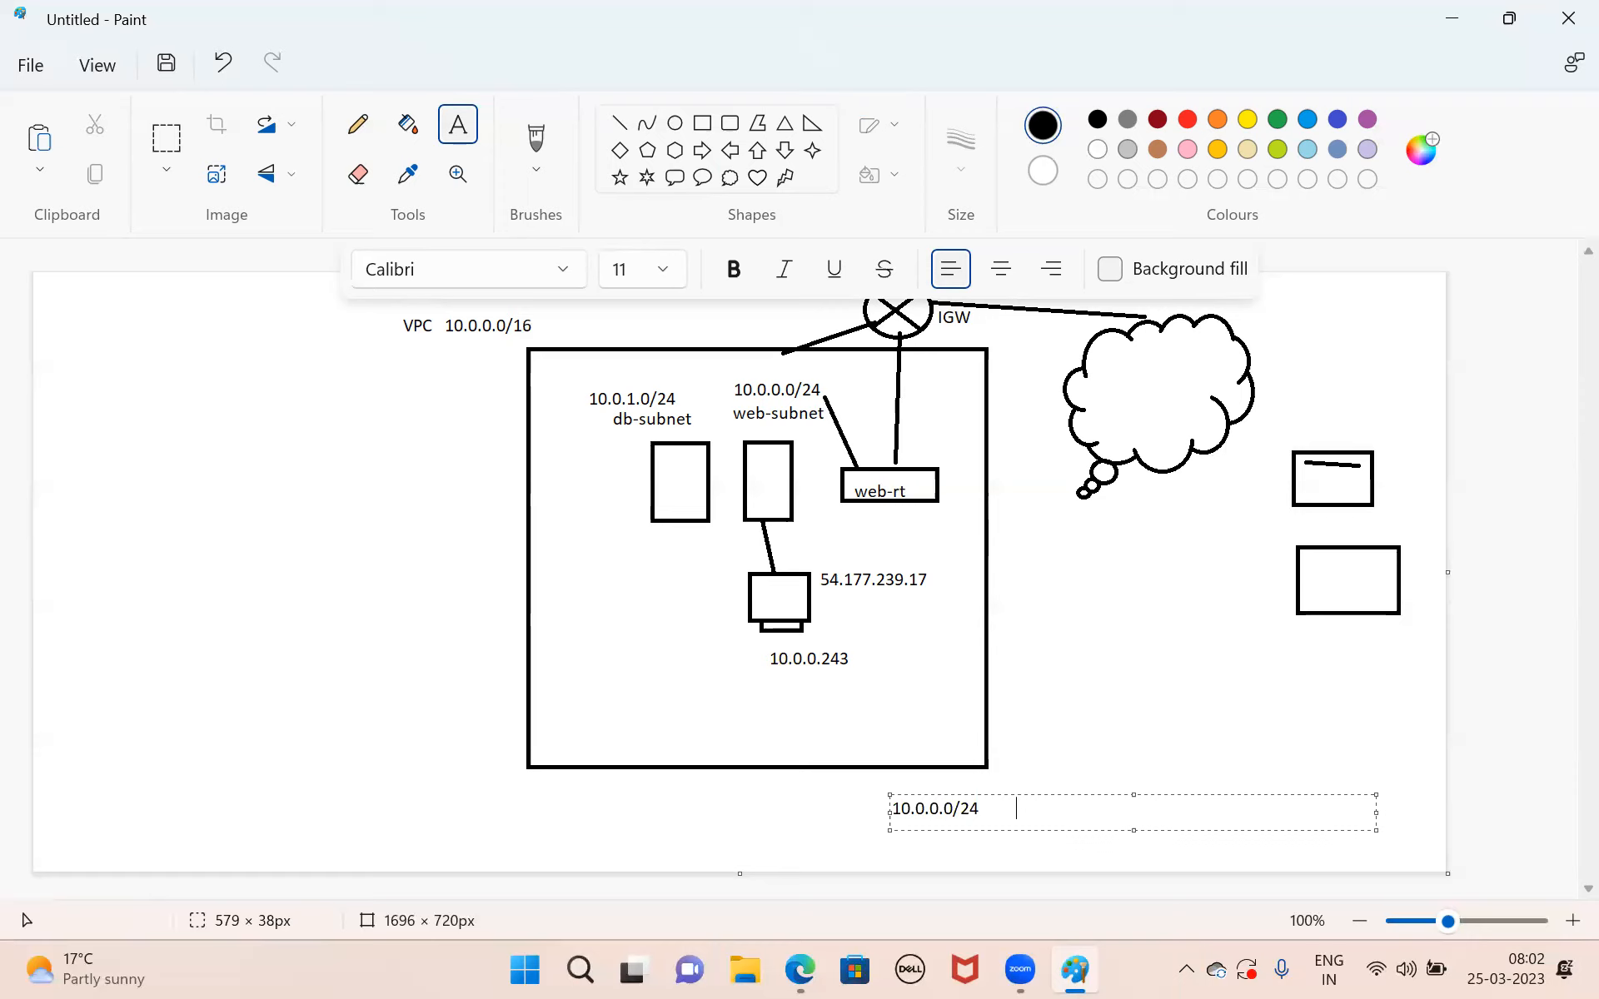
Extend the route entry after 10.0.0.0/24 with the target IGW and the destination 0.0.0.0/0.
type("0.0.0.0/0")
key("shift+Left")
type("IGW")
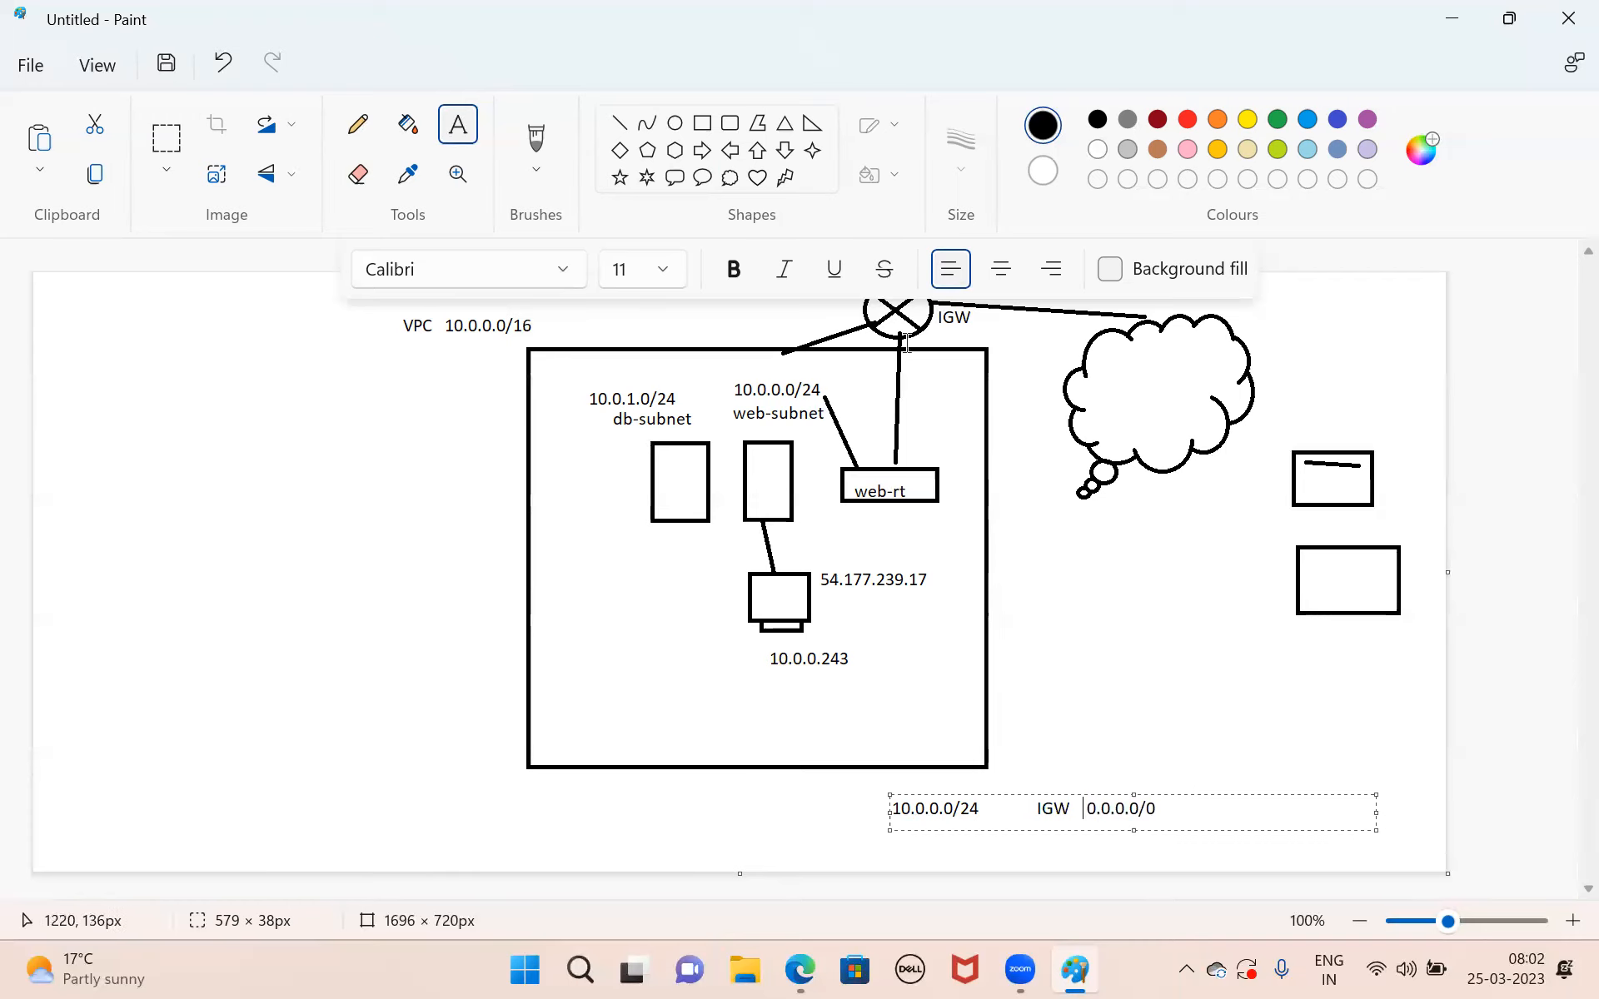
Draw a second line about 254 × 32 px from the bottom of the IGW circle to the cloud.
left_click(617, 125)
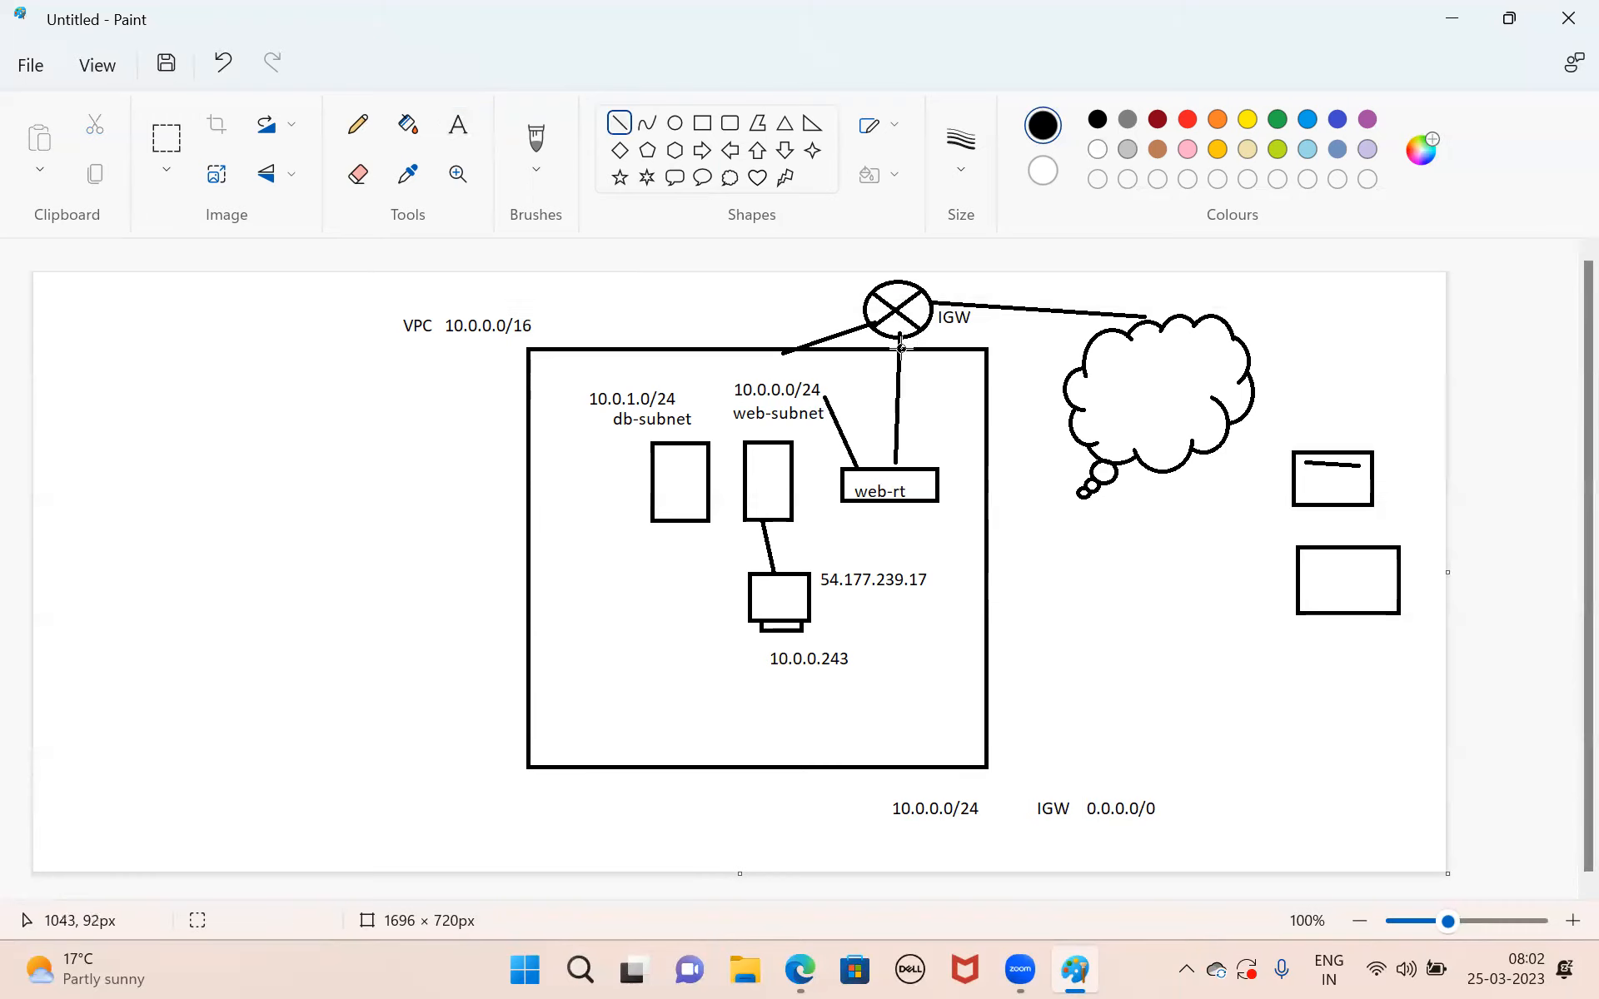
left_click_drag(898, 333, 1110, 357)
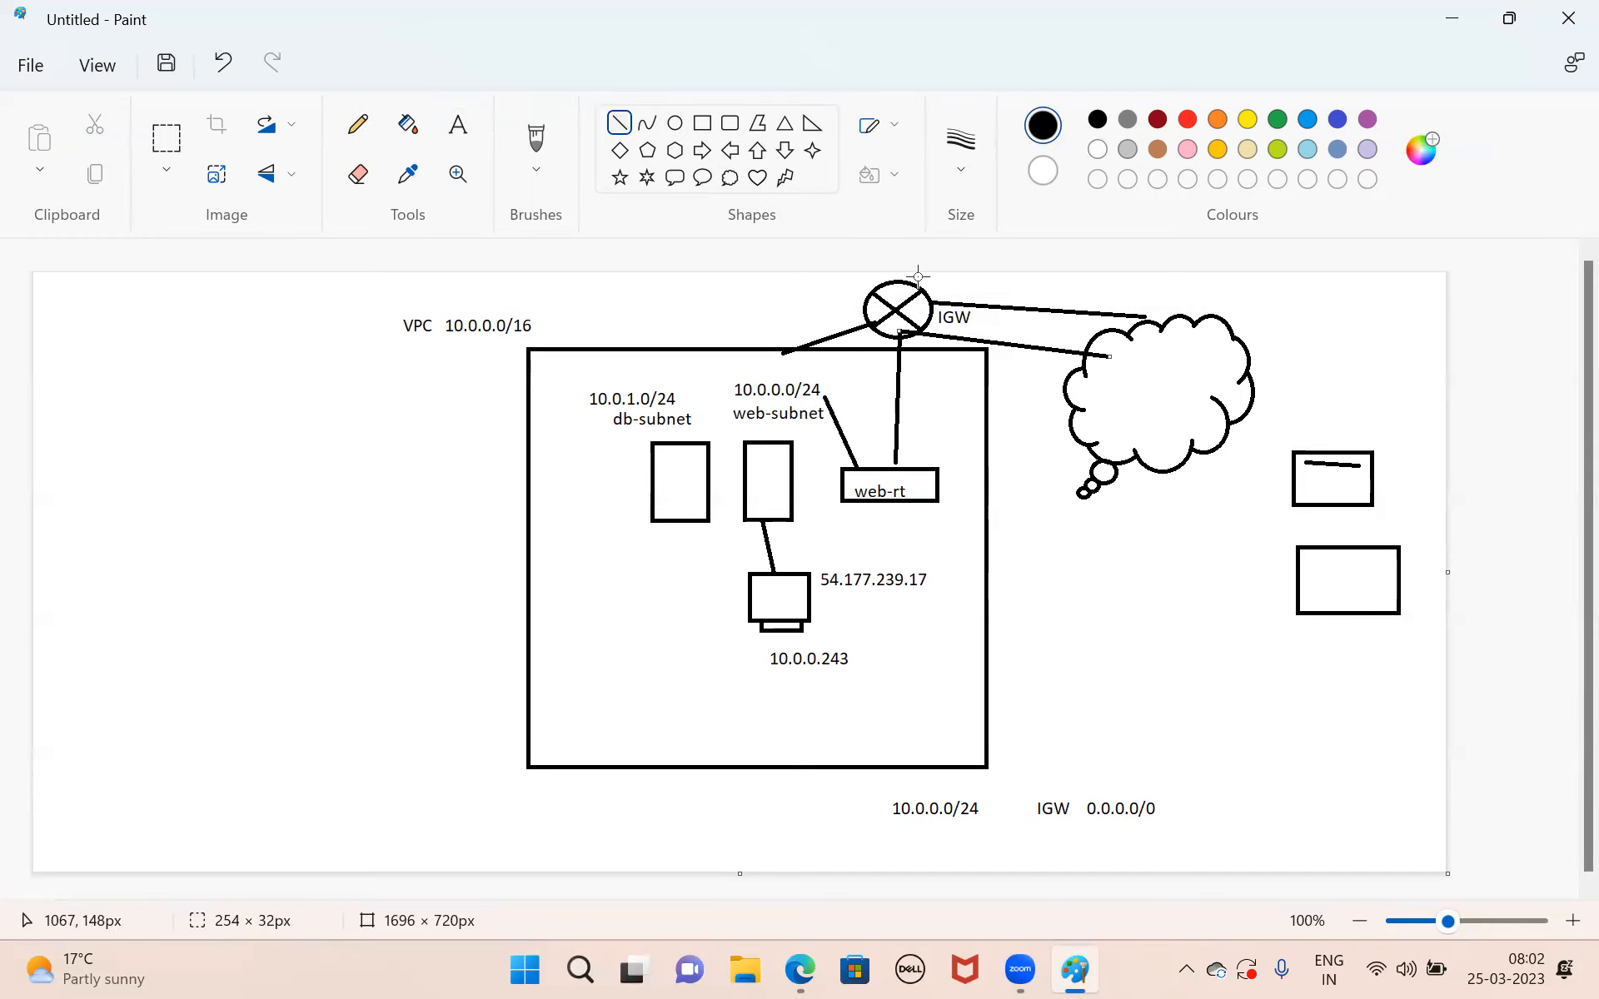
left_click(1077, 571)
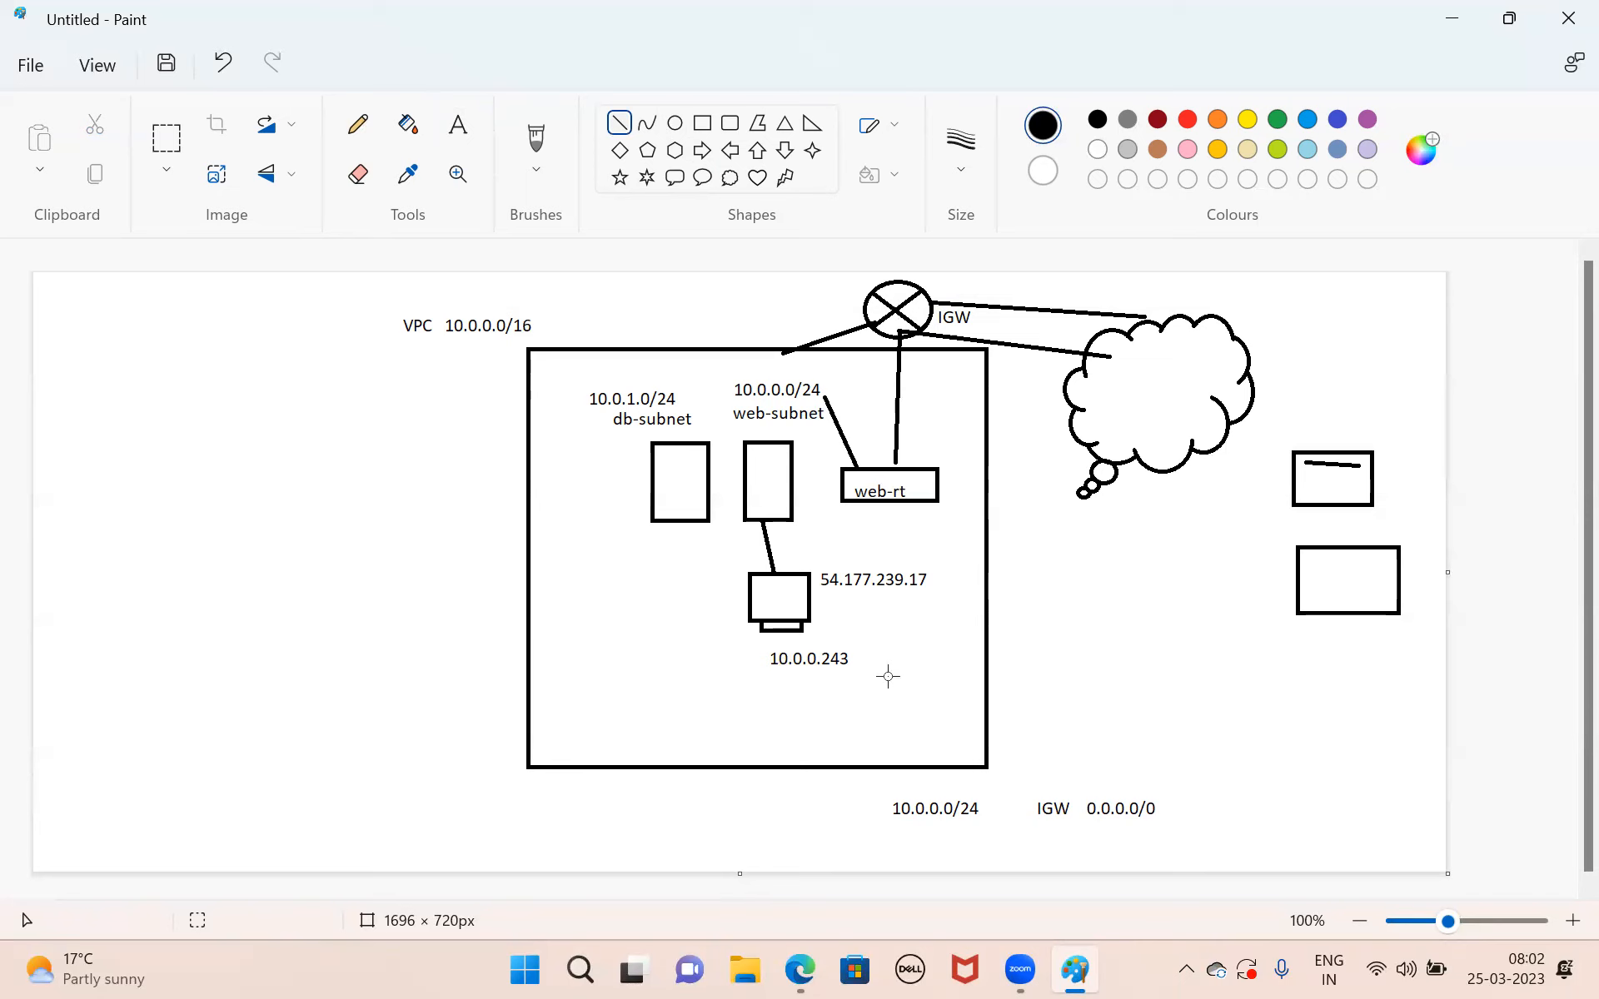
mouse_move(795, 968)
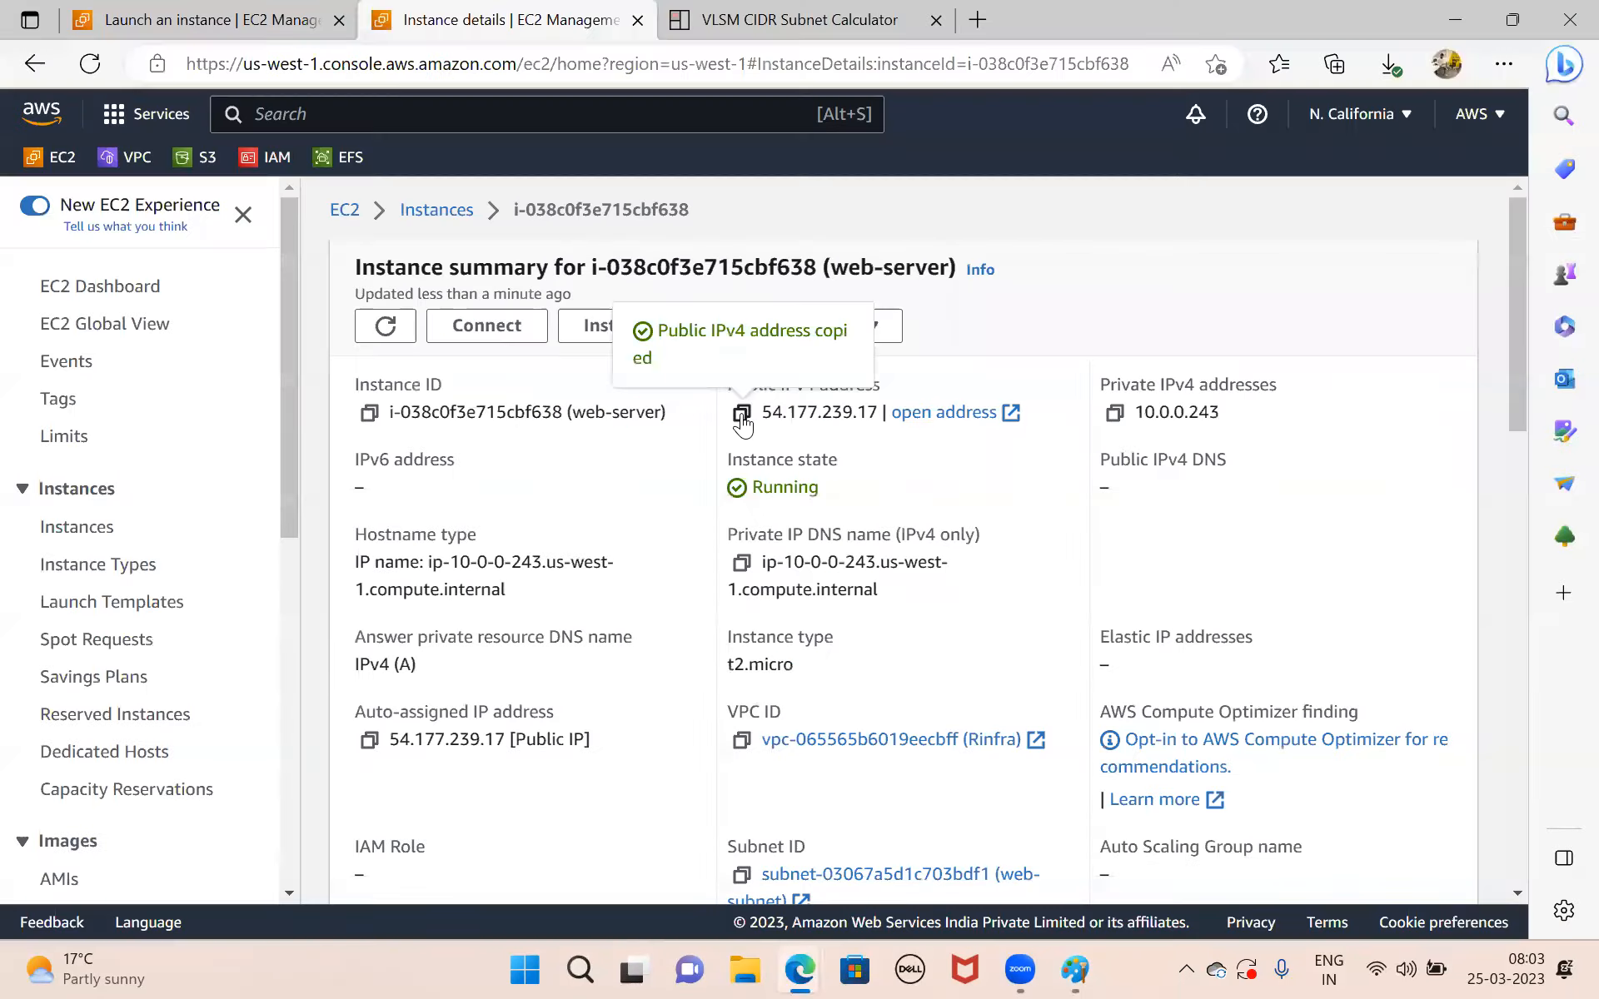
mouse_move(1074, 968)
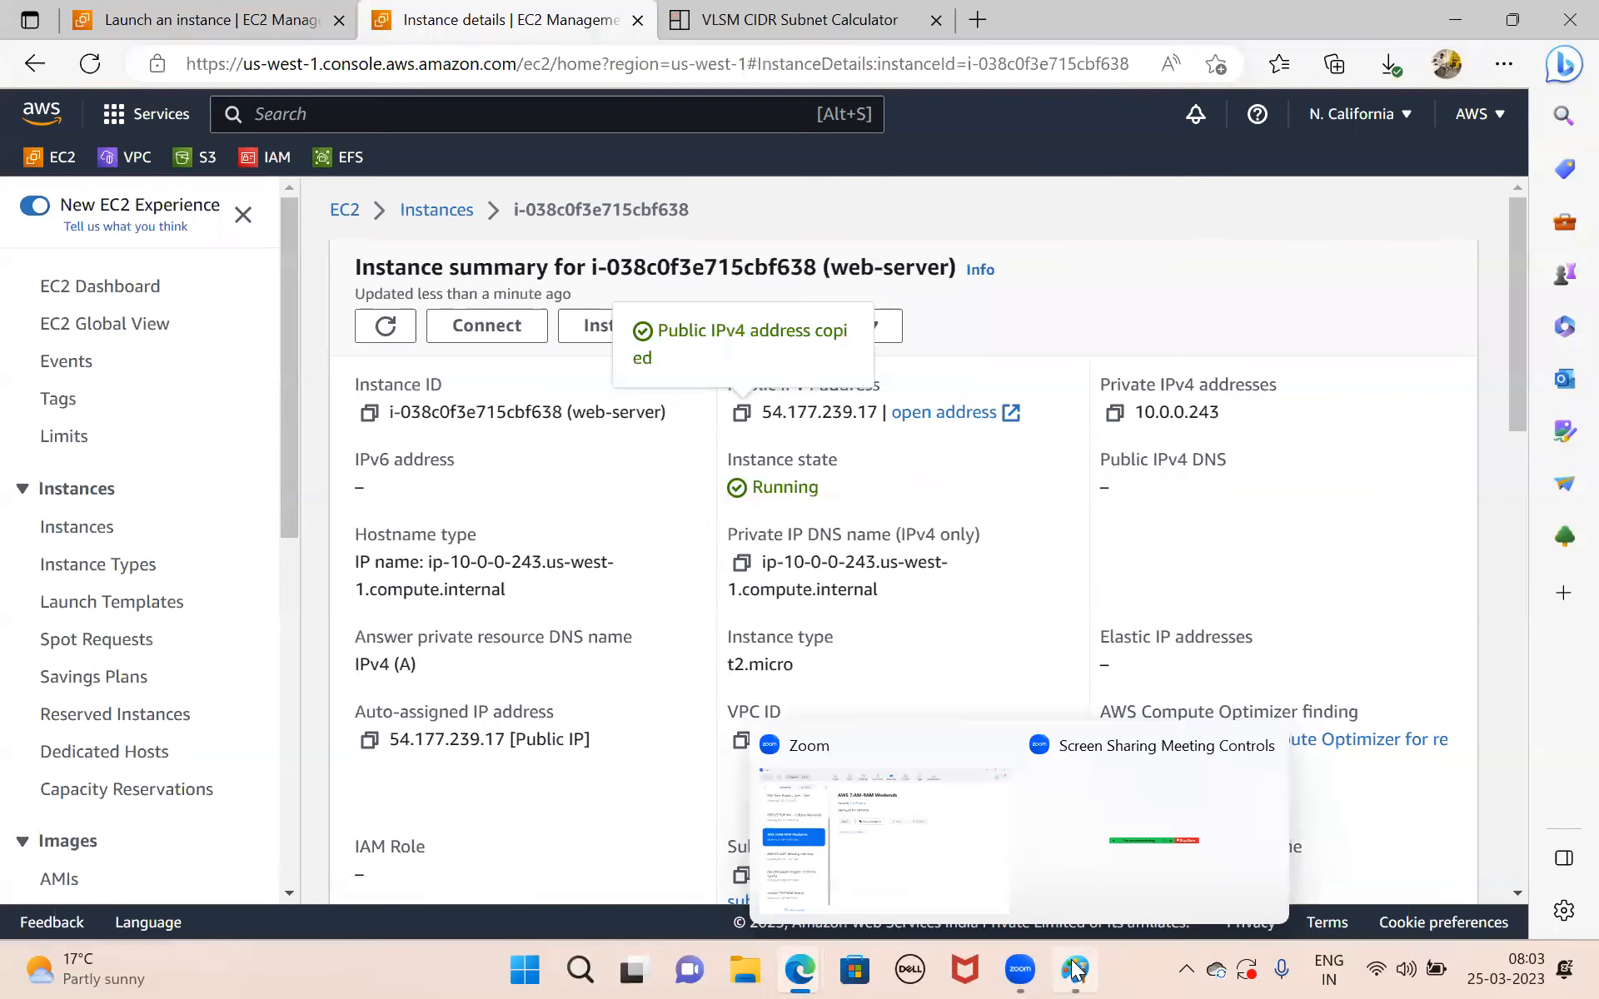
left_click(1087, 800)
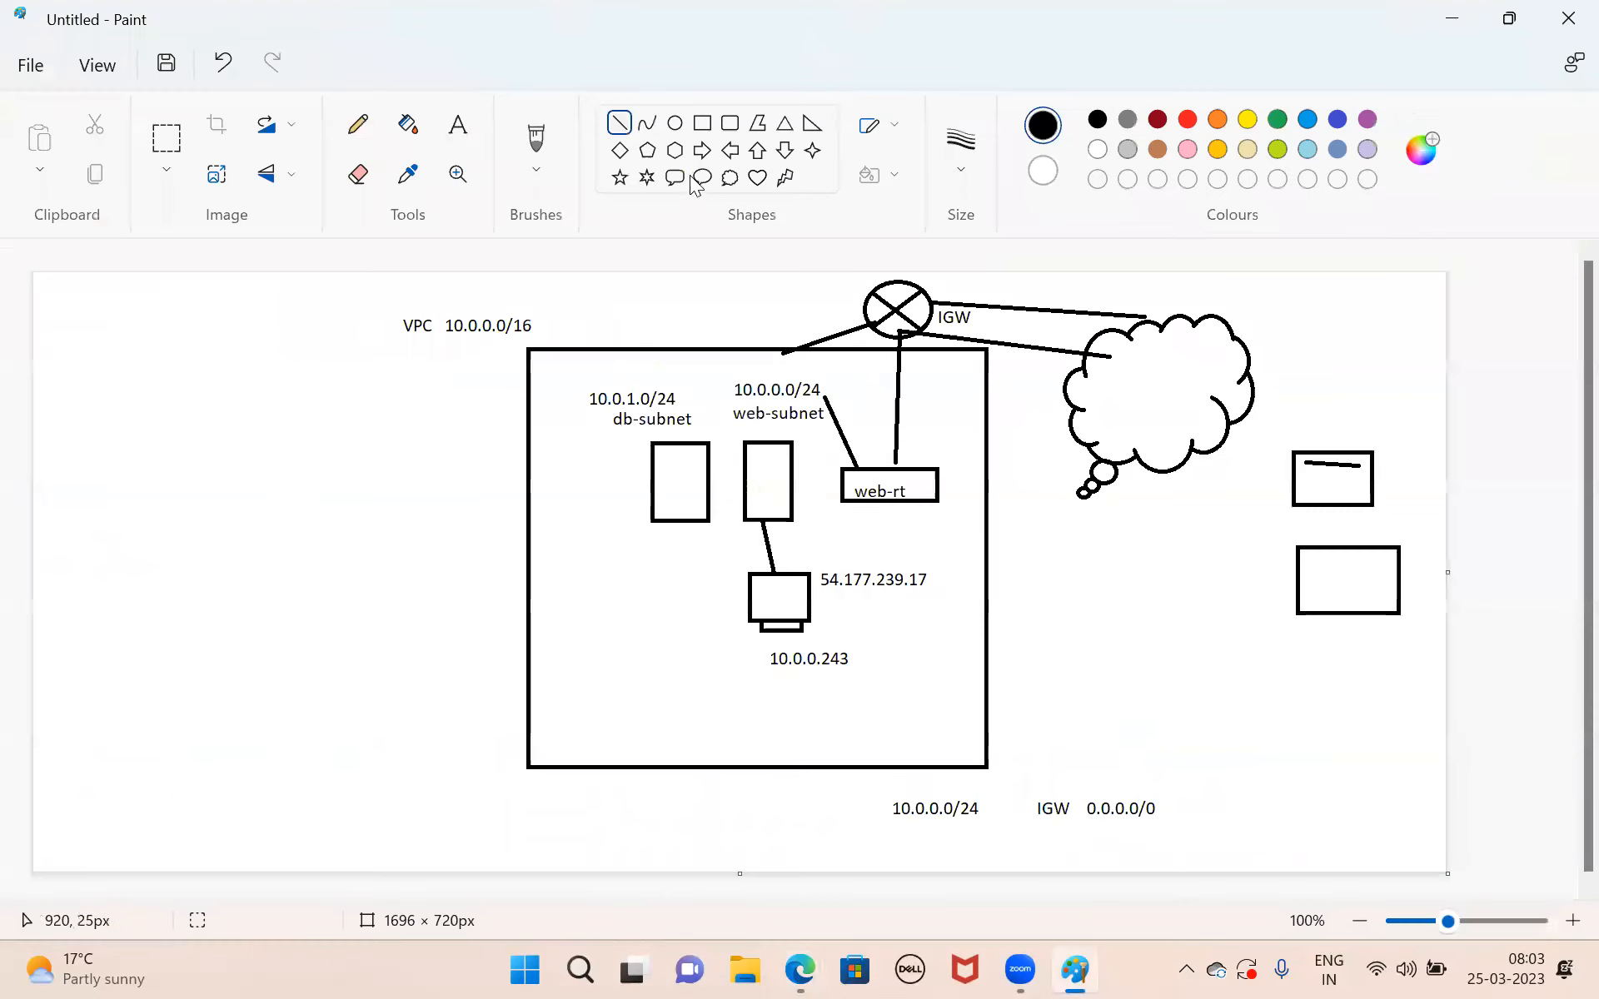
Draw a horizontal line about 343 px long from the subnet-to-computer link out past the VPC box and label its end S/G.
left_click(617, 123)
mouse_move(772, 549)
left_mouse_down()
mouse_move(999, 504)
mouse_move(1058, 550)
left_mouse_up()
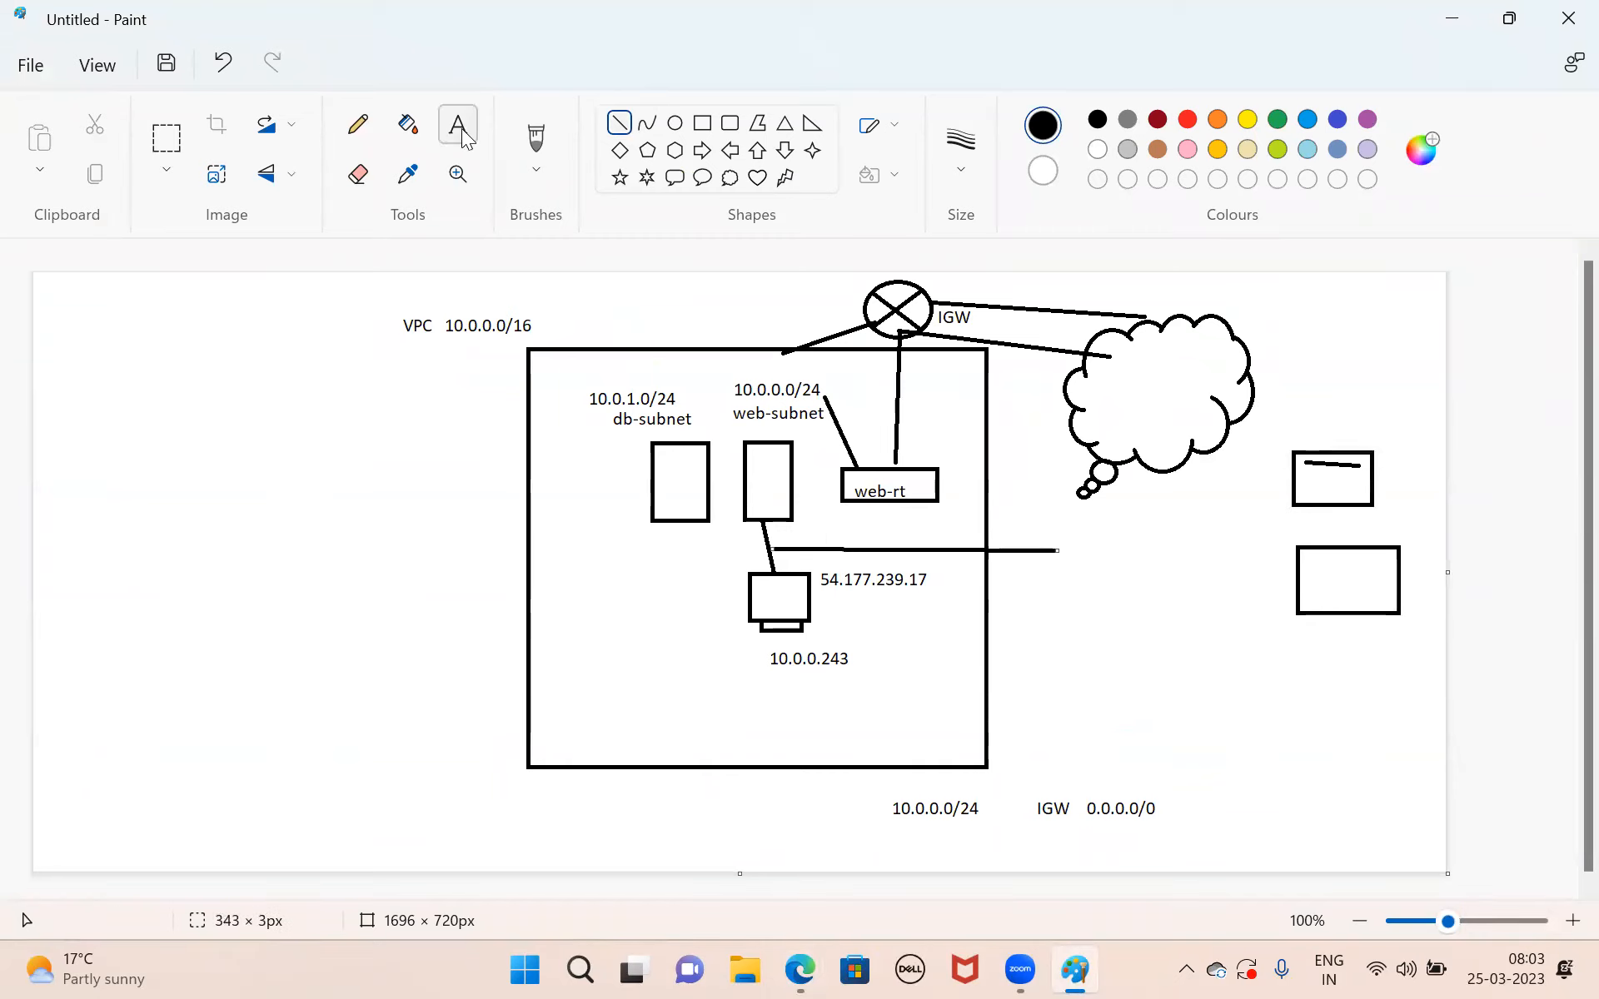
left_click(460, 127)
left_click(1063, 546)
type("S/G")
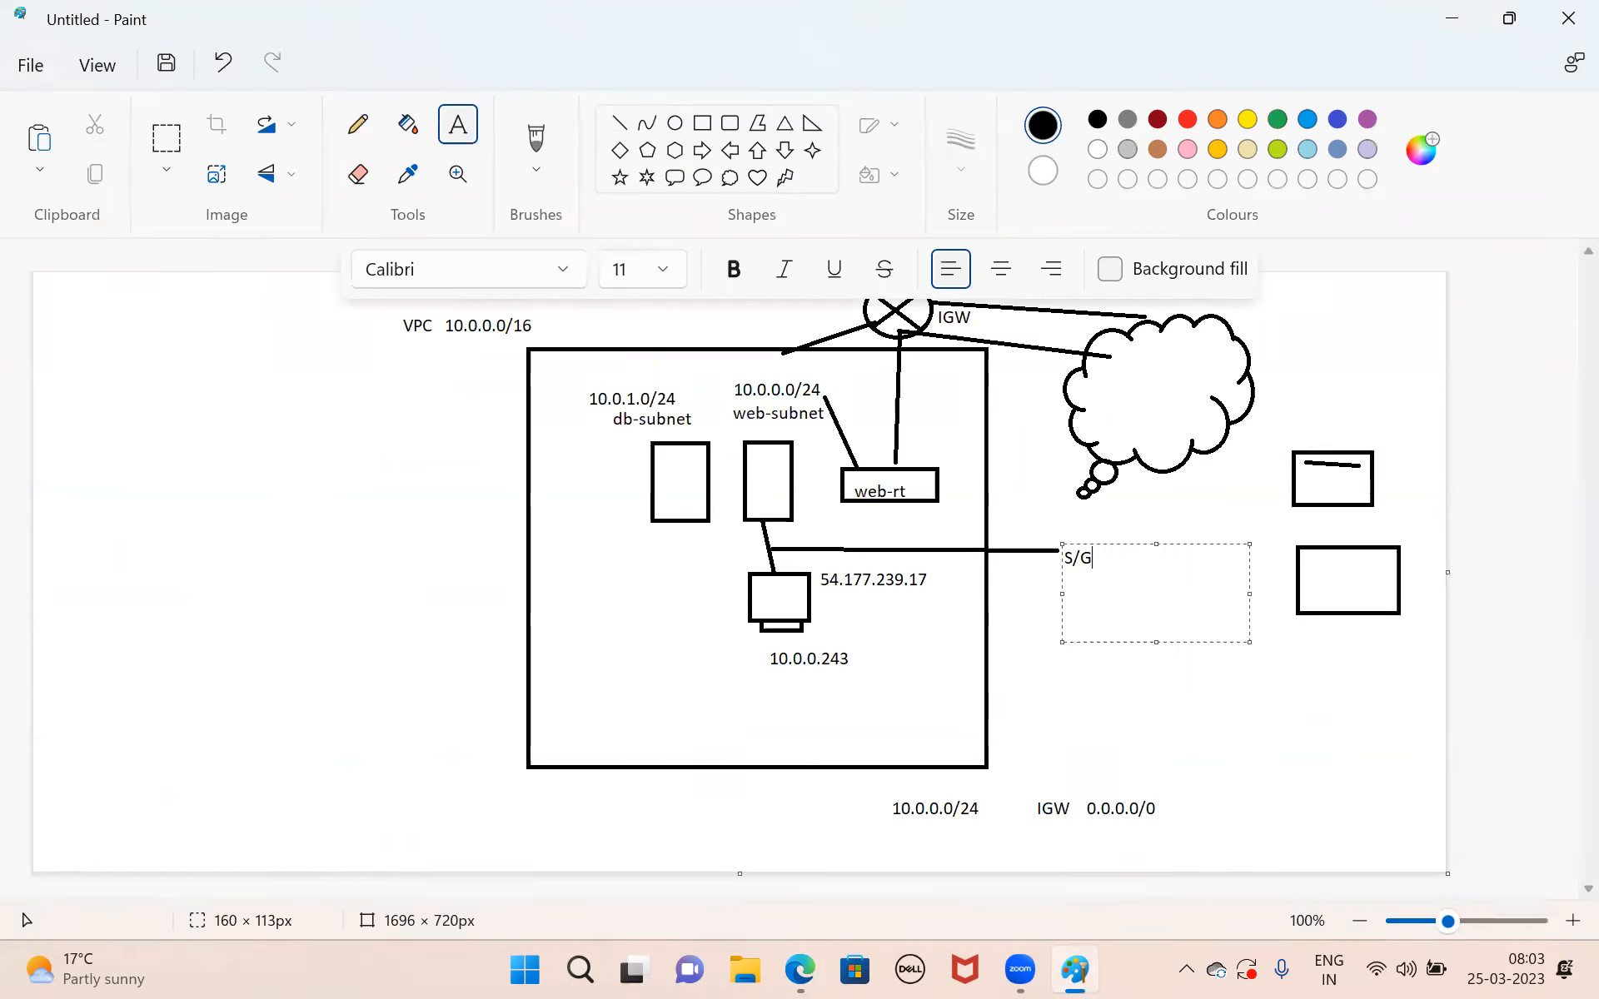
left_click(619, 123)
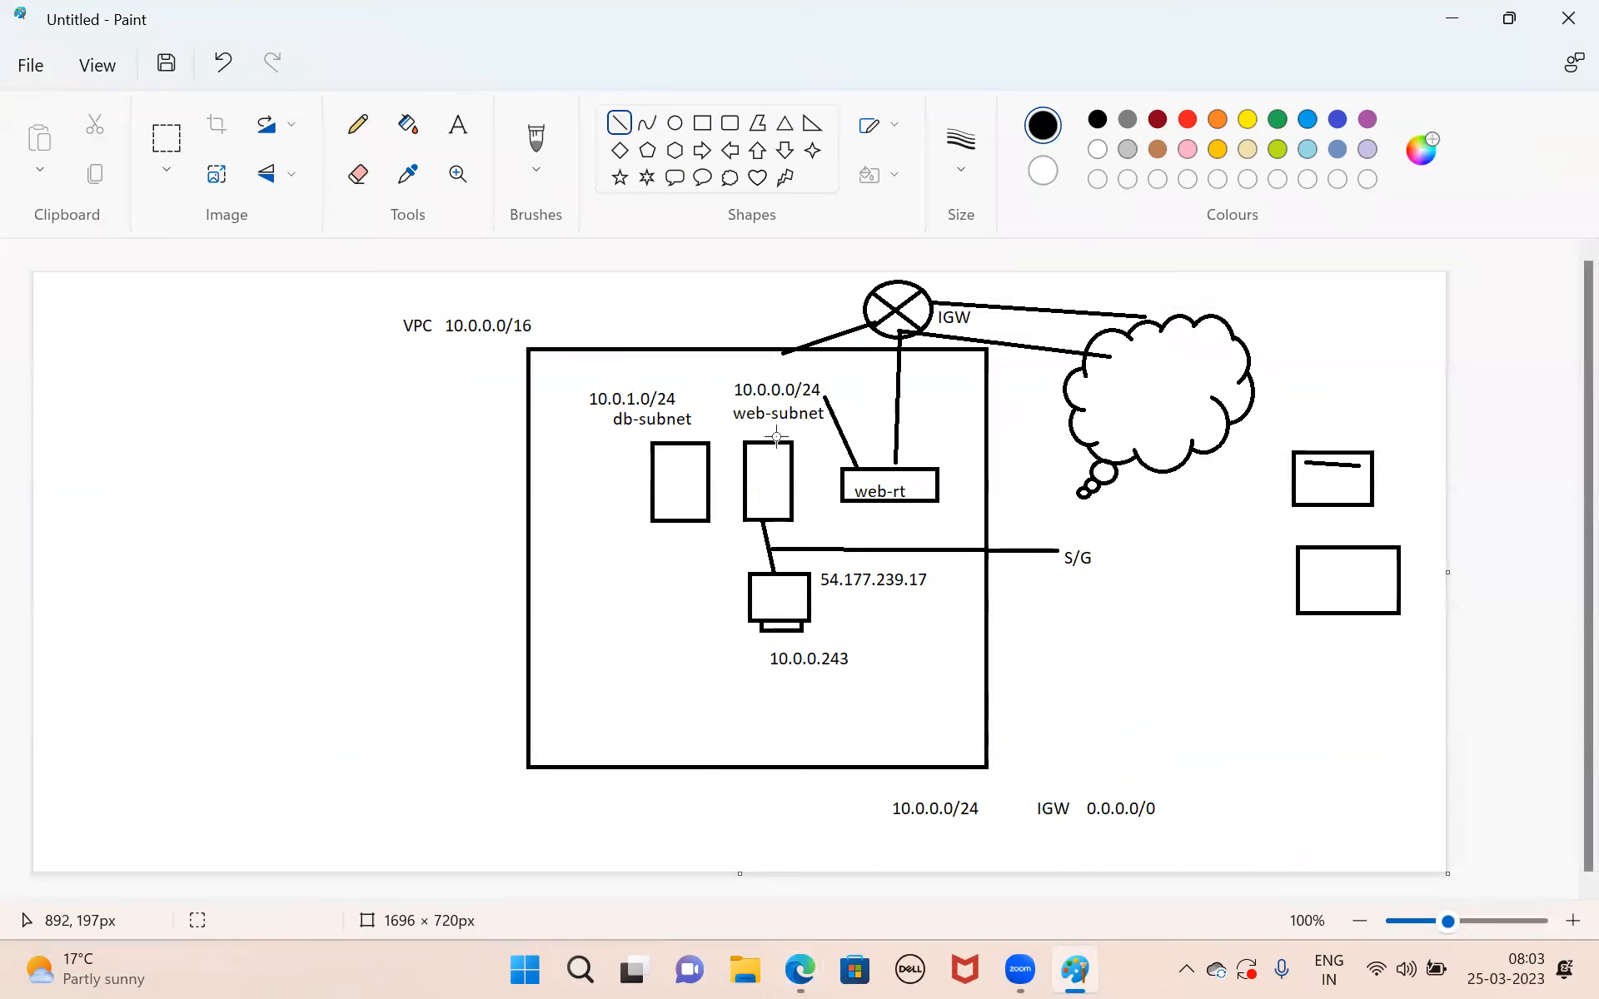
Draw a line about 285 × 11 px from the top of the web-subnet box out past the VPC box and label its end ACL.
mouse_move(775, 437)
left_mouse_down()
mouse_move(923, 418)
mouse_move(1013, 446)
left_mouse_up()
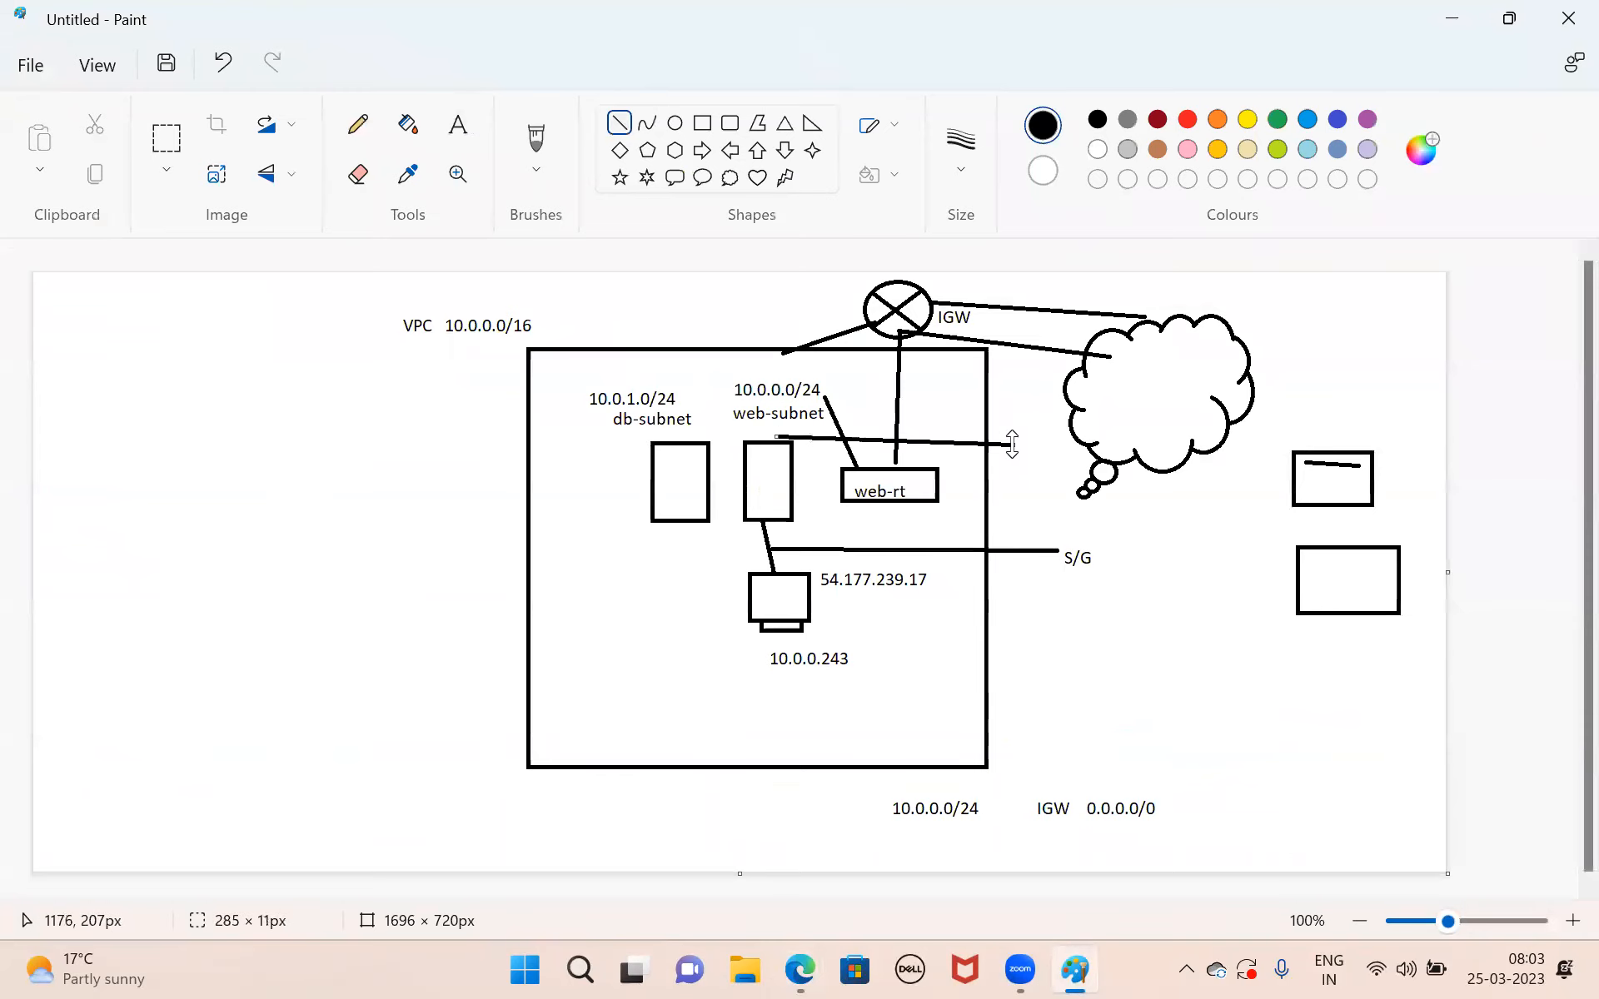
left_click(461, 125)
left_click_drag(1013, 440, 1061, 477)
type("ACL")
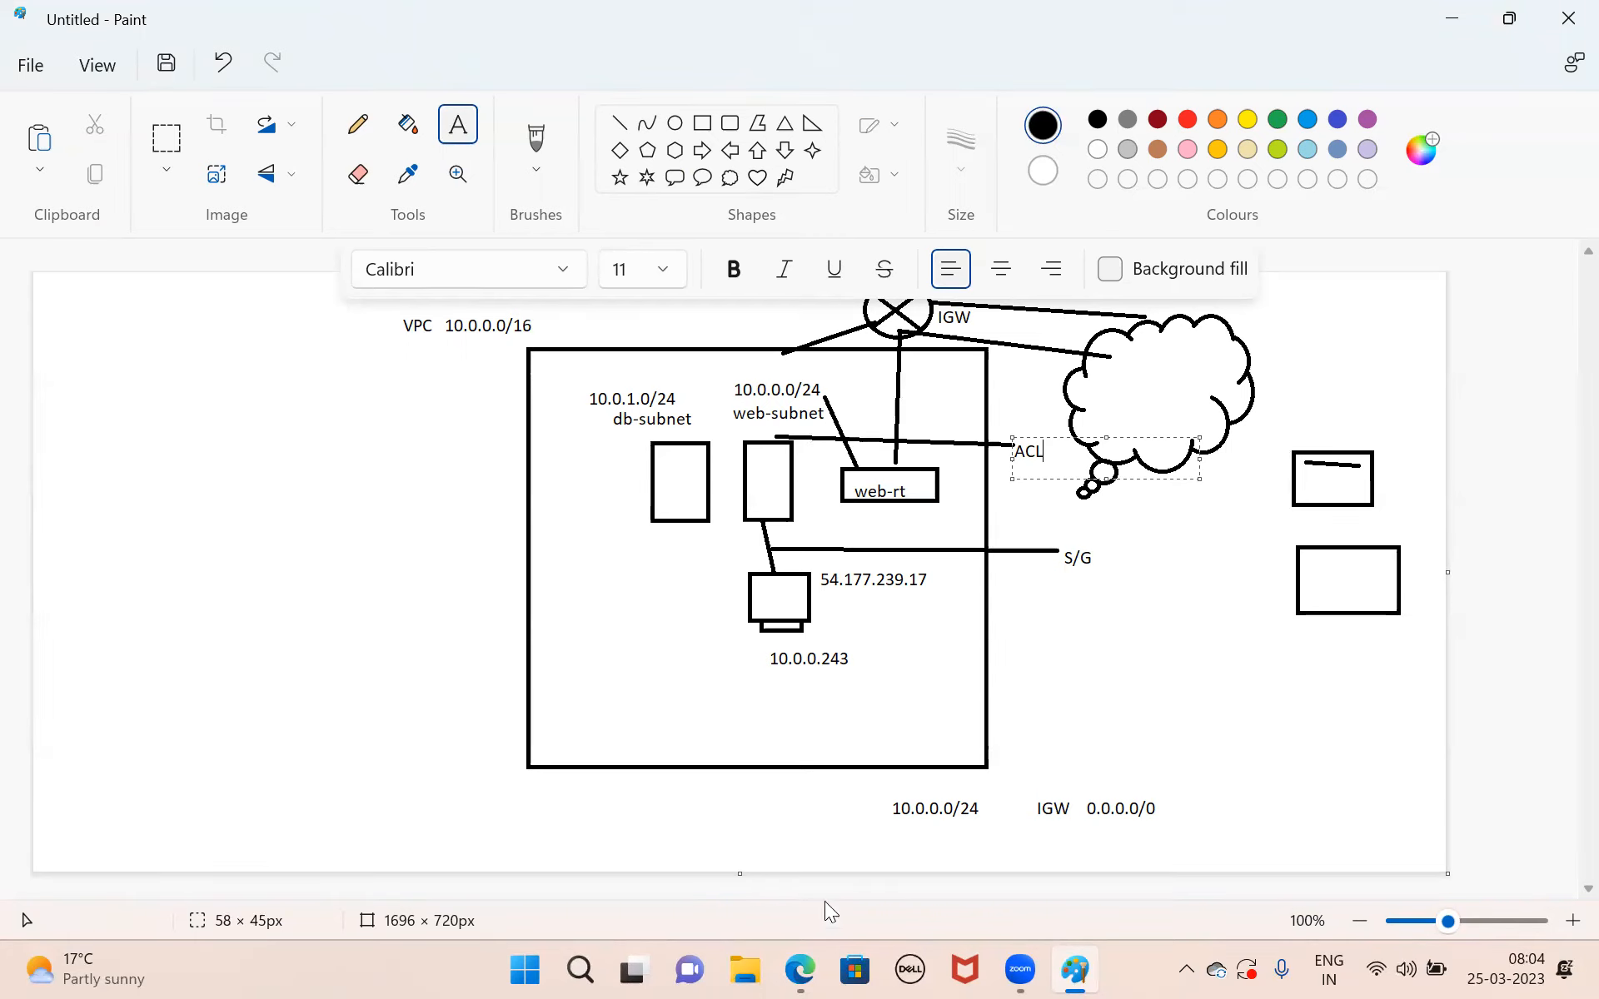
Switch to Edge and examine the inbound rules of the web-server instance's launch-wizard-1 security group without changing them.
left_click(802, 968)
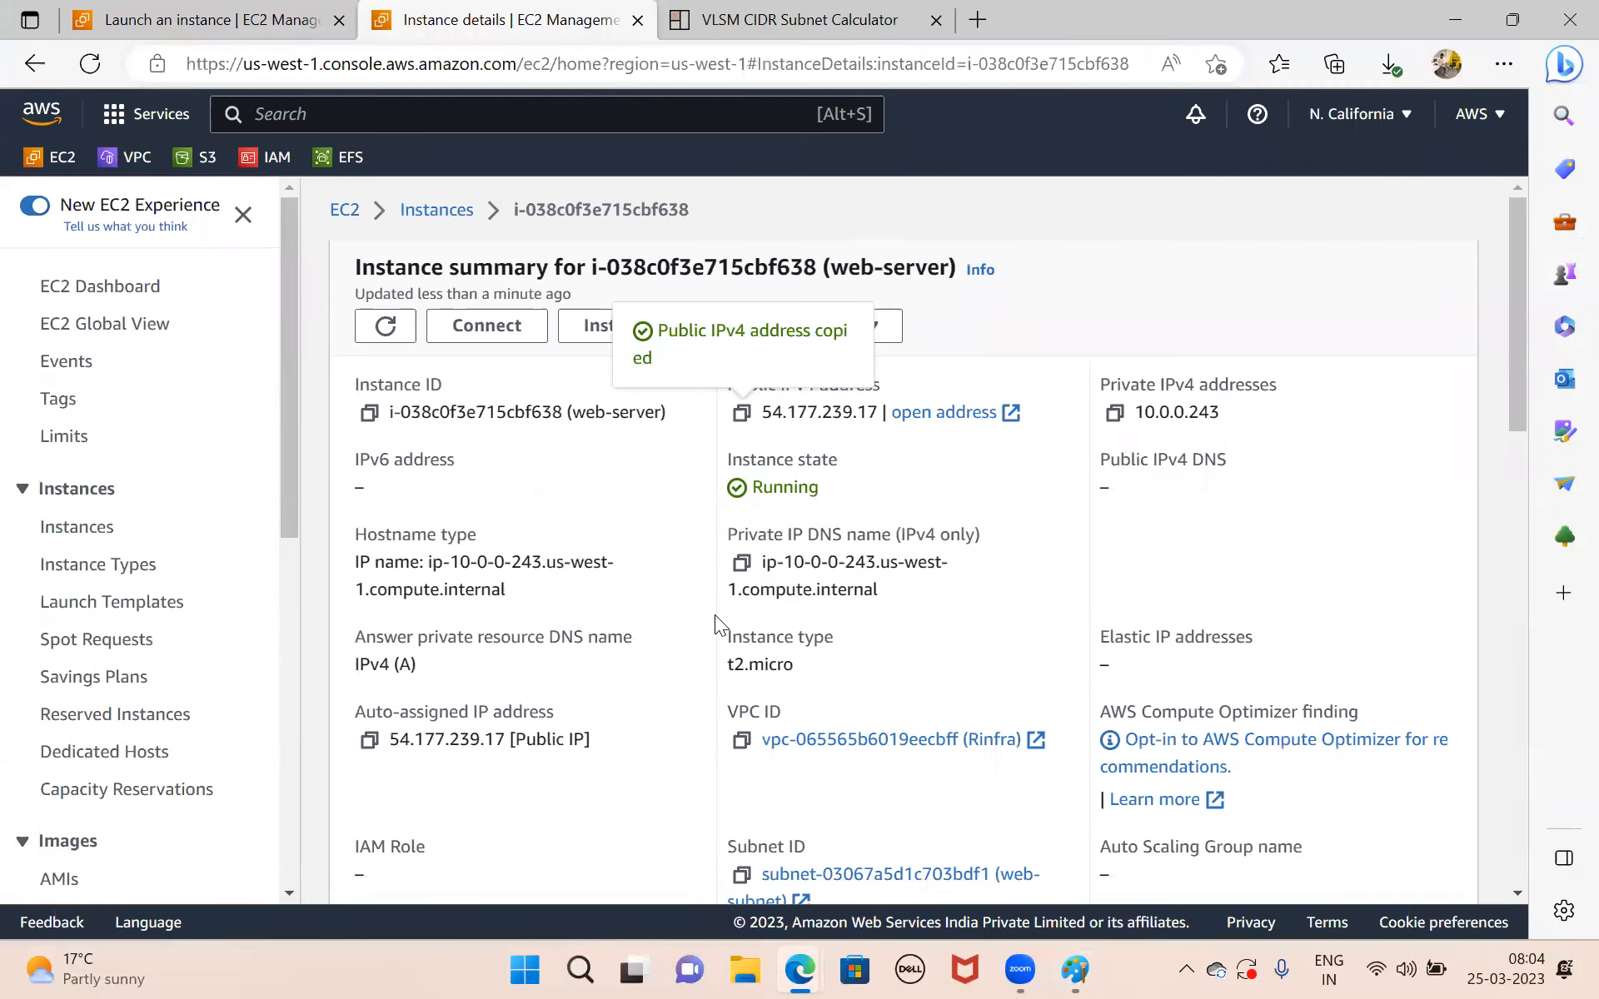
scroll(715, 614, "down", 5)
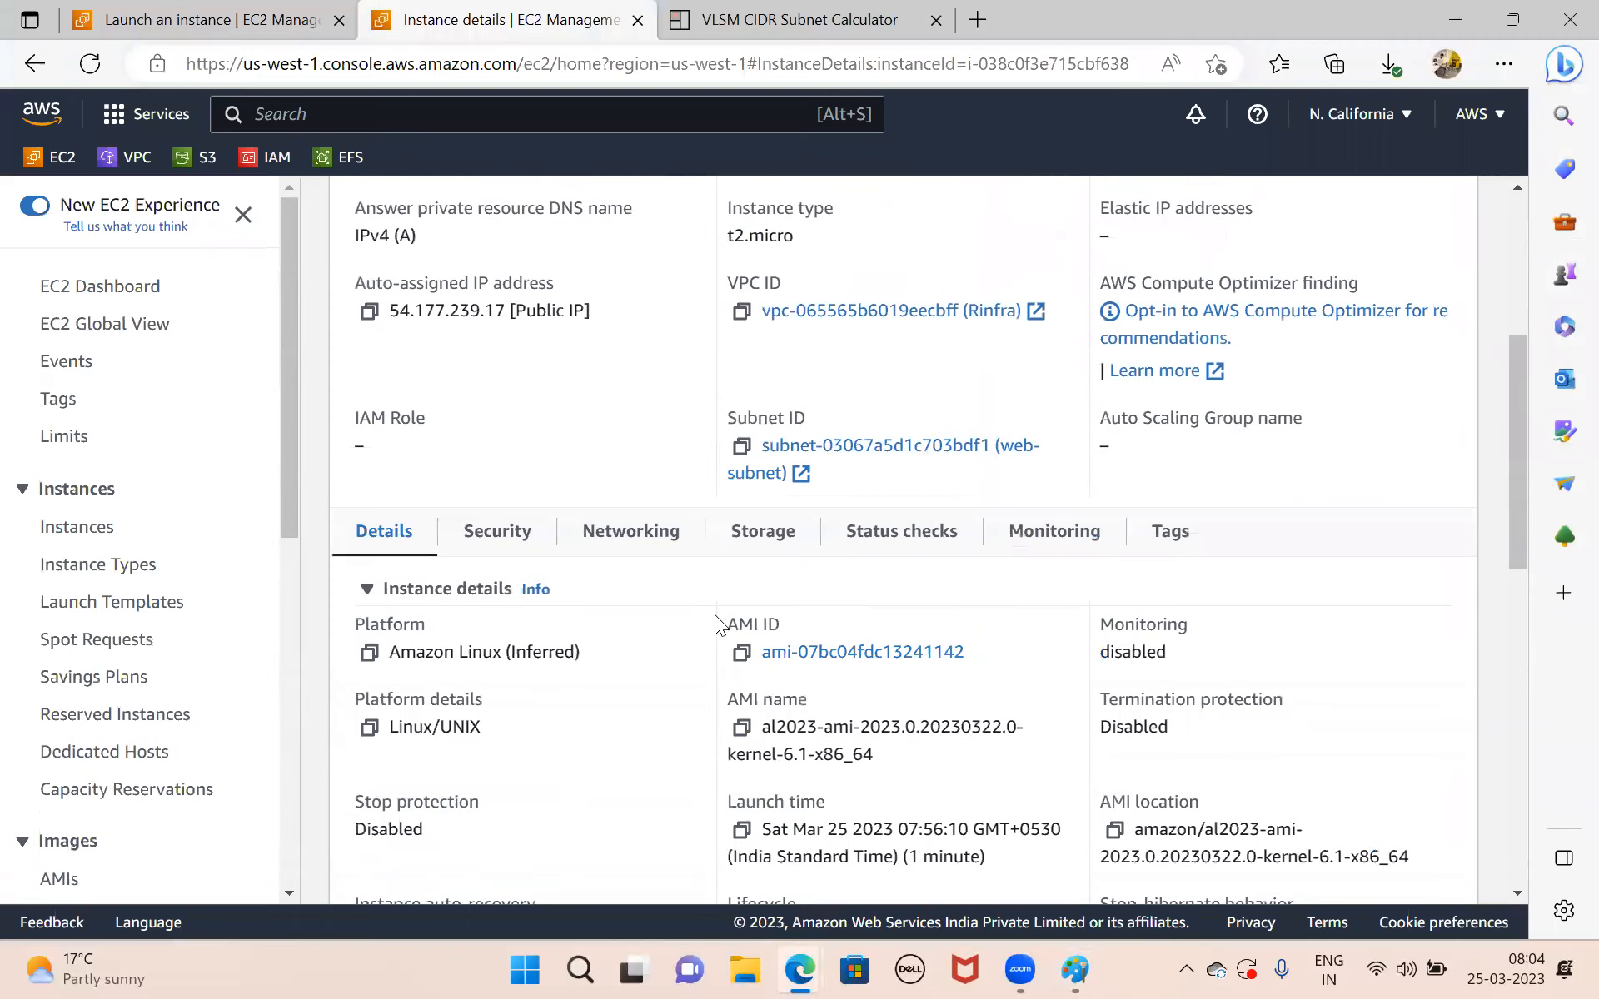
left_click(498, 499)
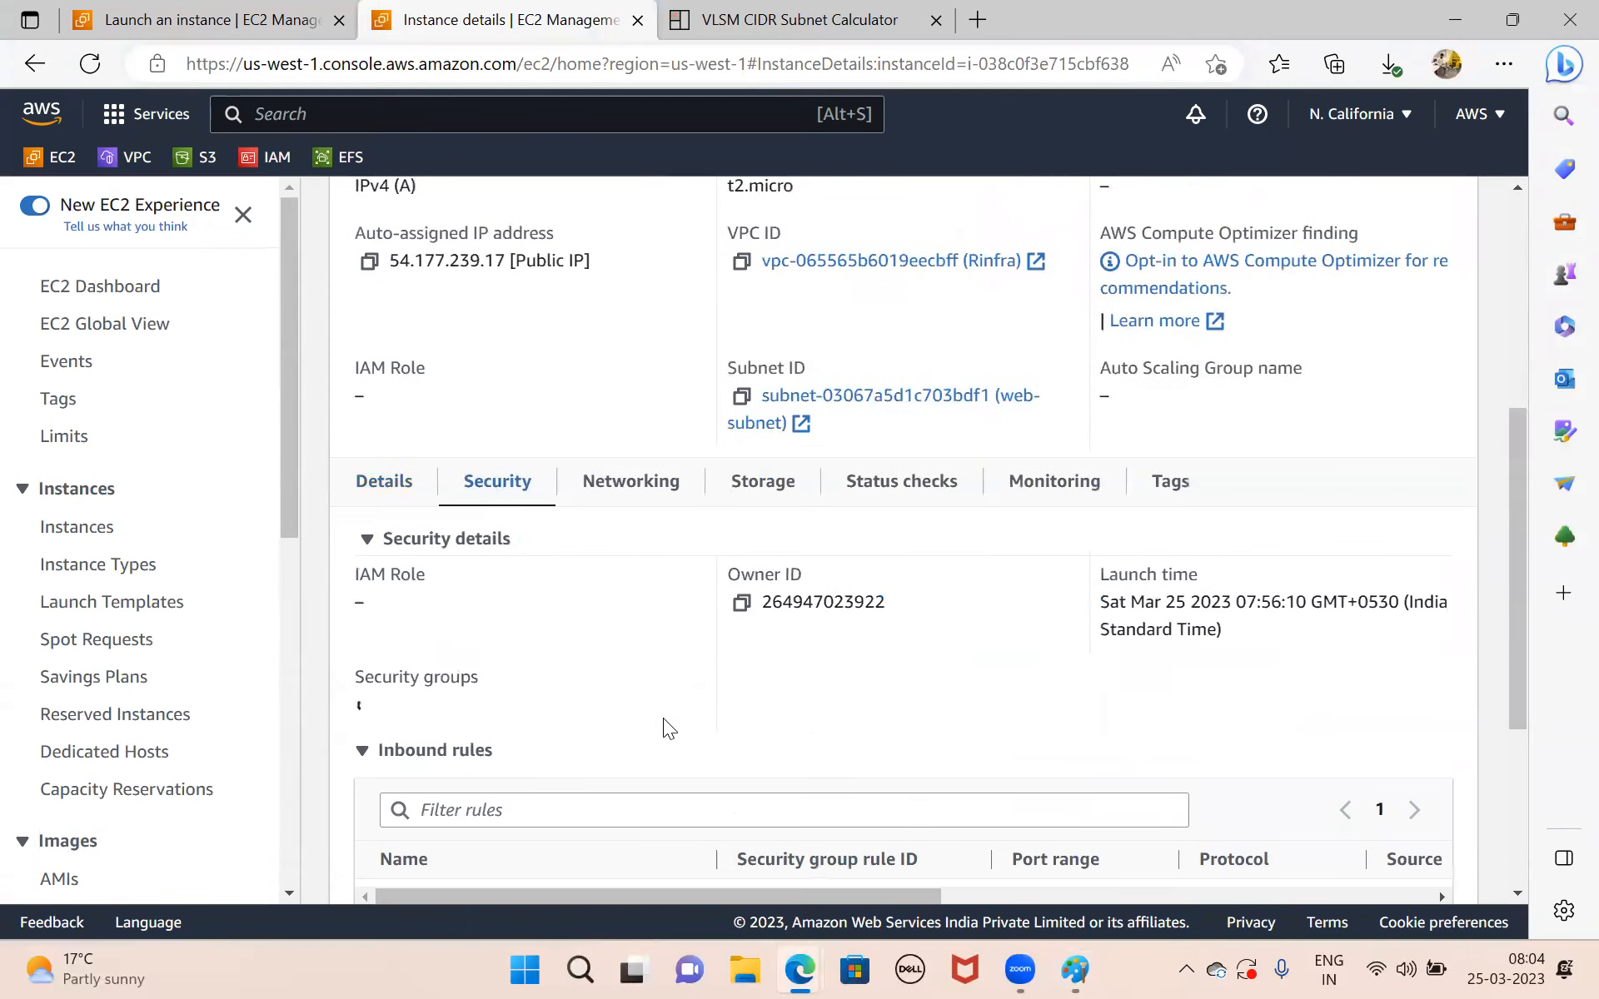
scroll(666, 726, "down", 3)
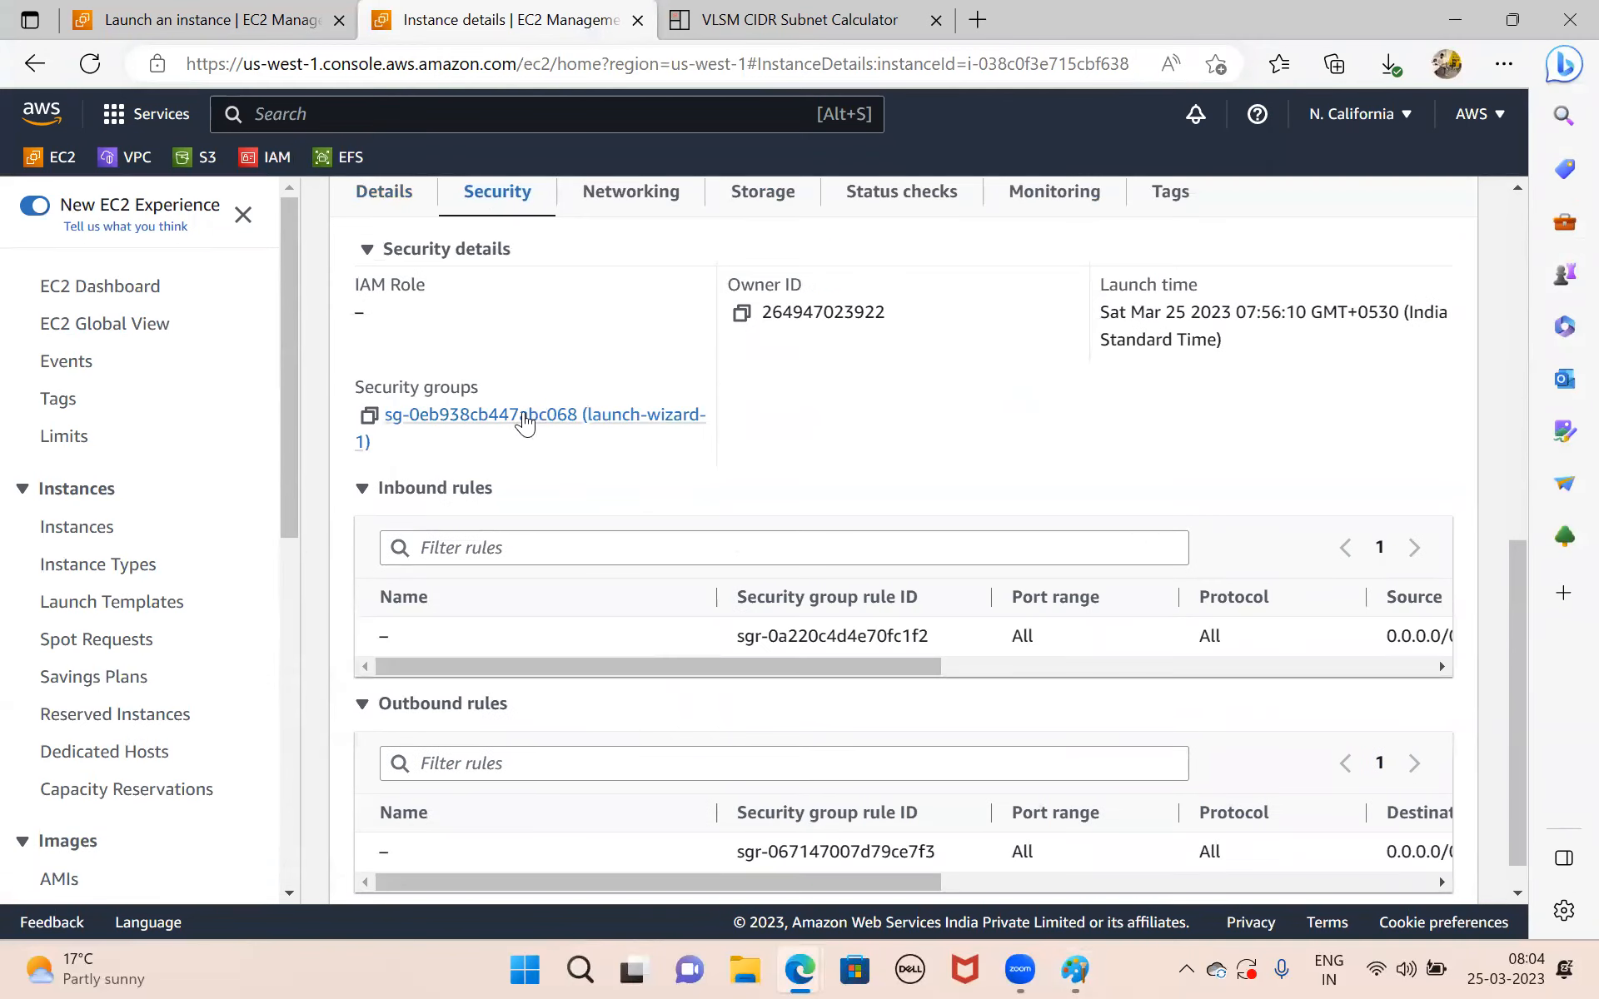
left_click(492, 420)
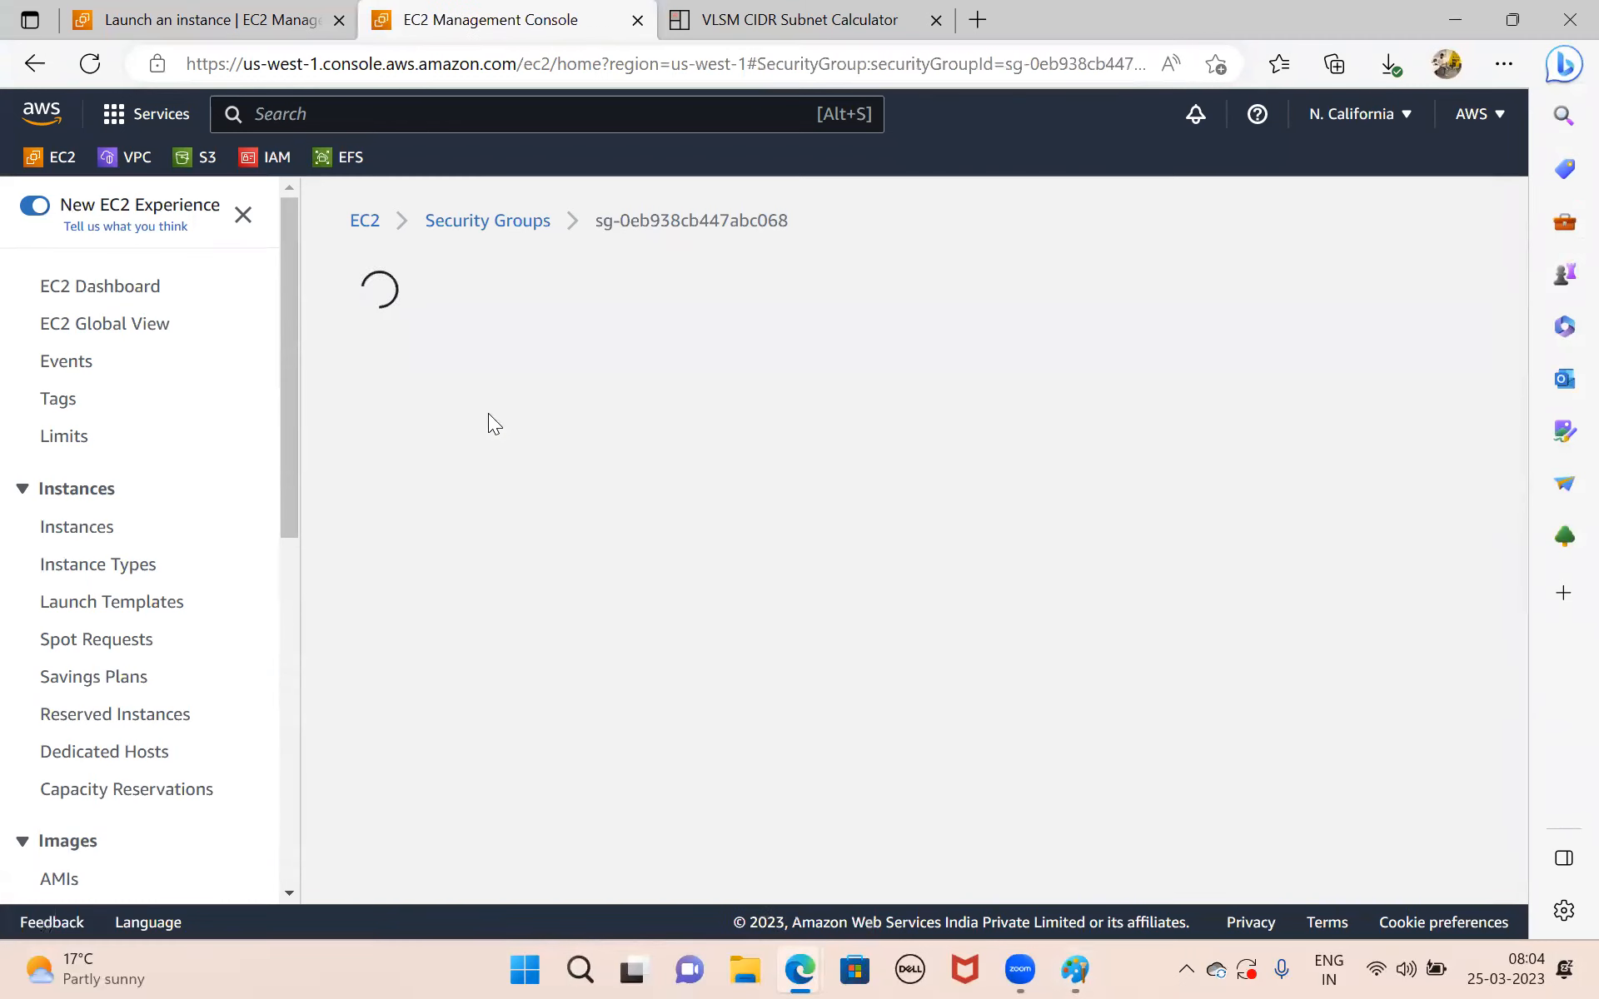
scroll(1069, 575, "down", 2)
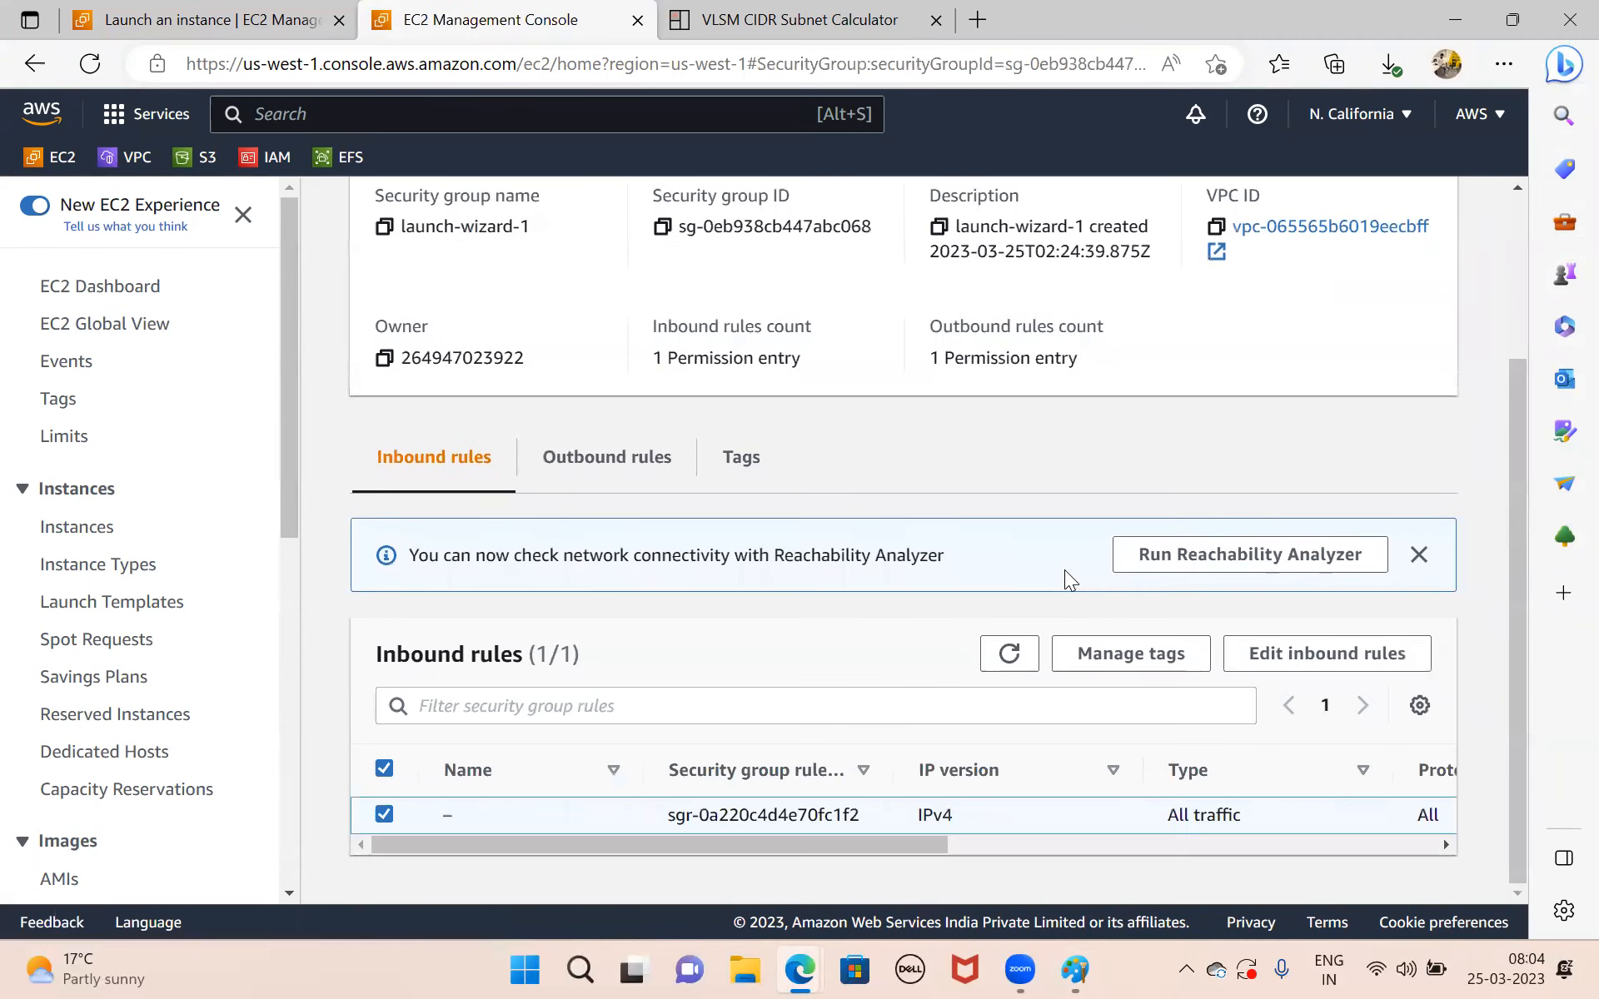
left_click(1324, 655)
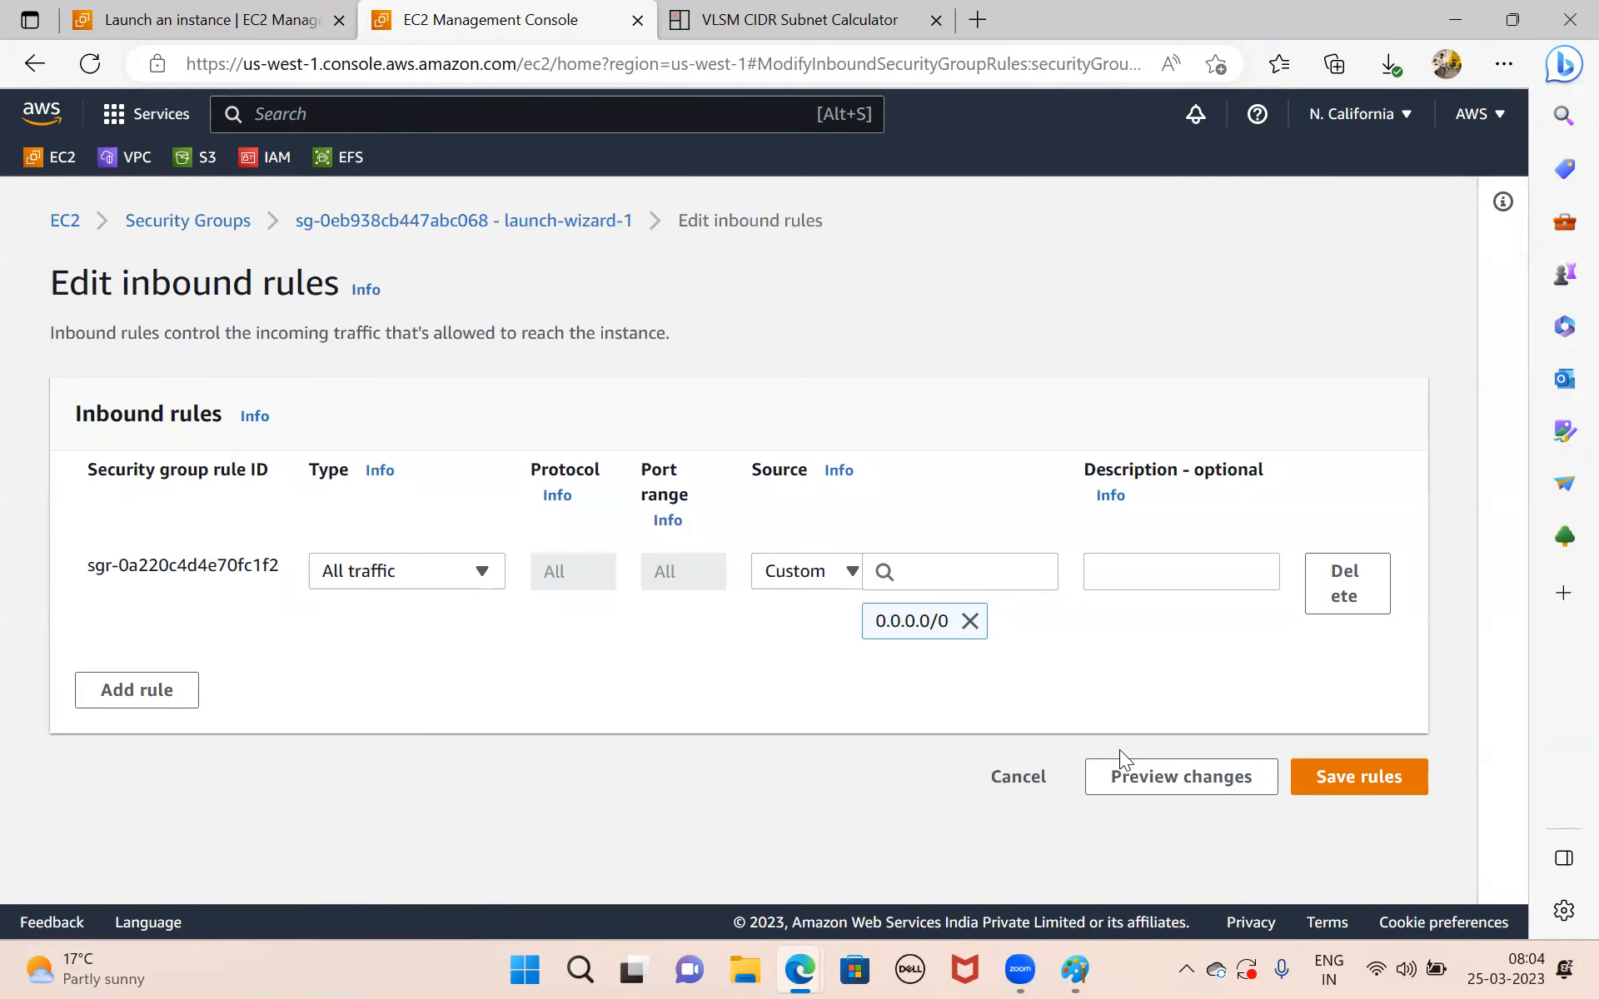
left_click(1026, 773)
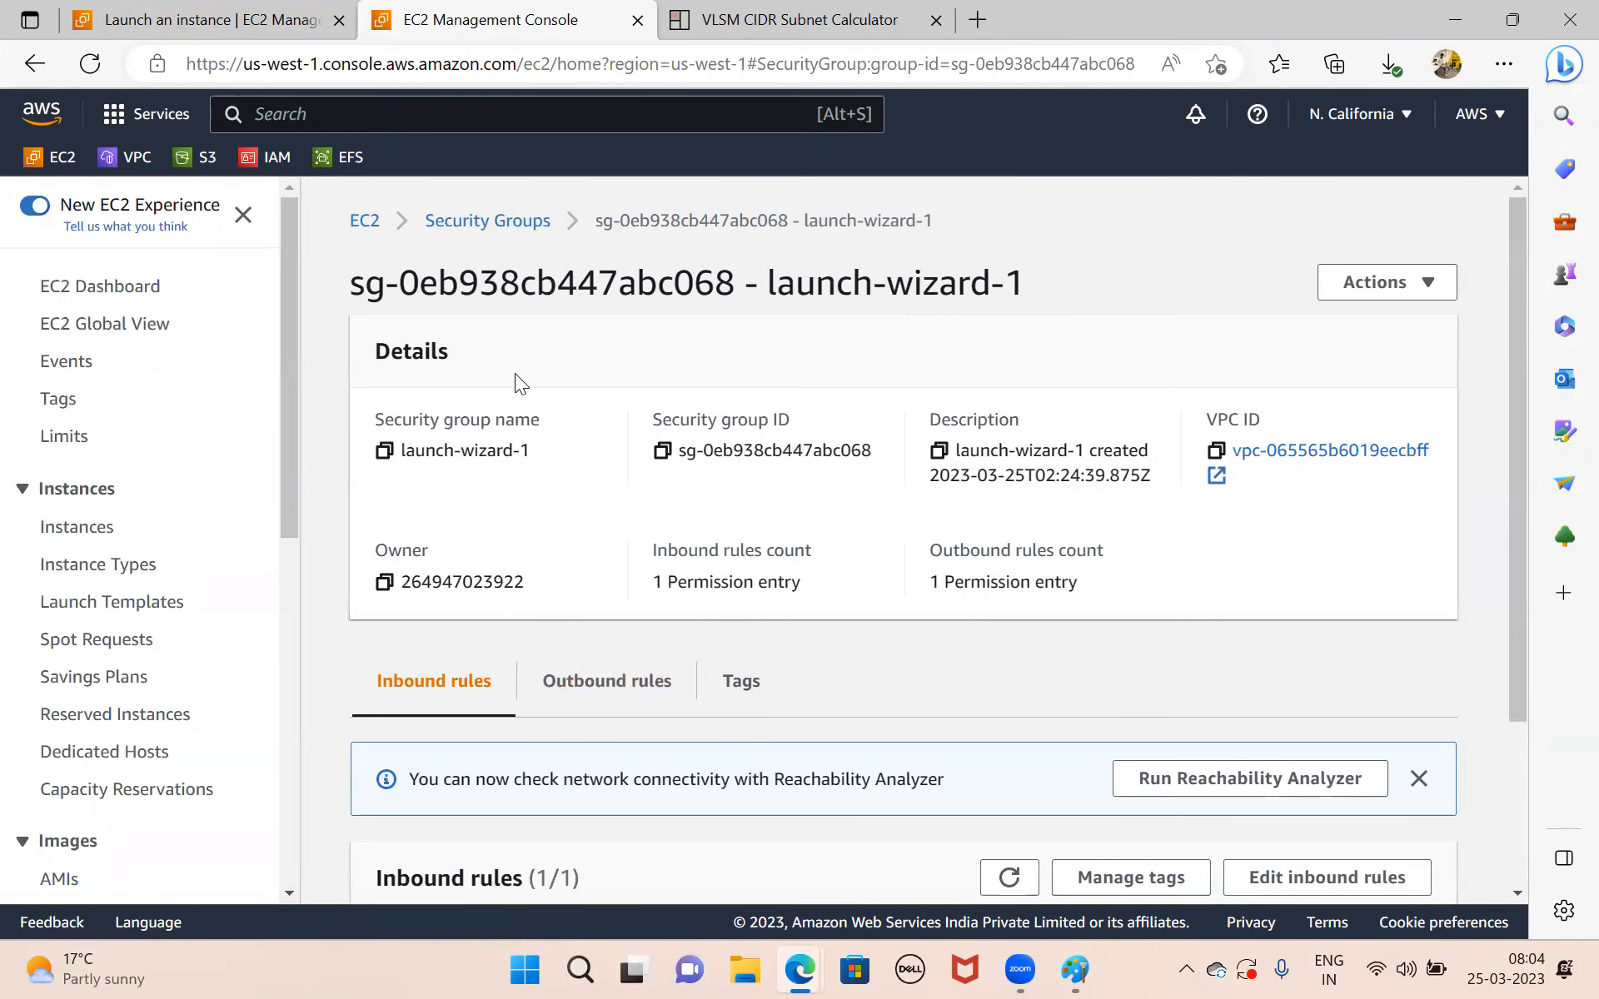
Return to the running web-server instance's details through the EC2 dashboard and copy its public IPv4 address.
left_click(463, 223)
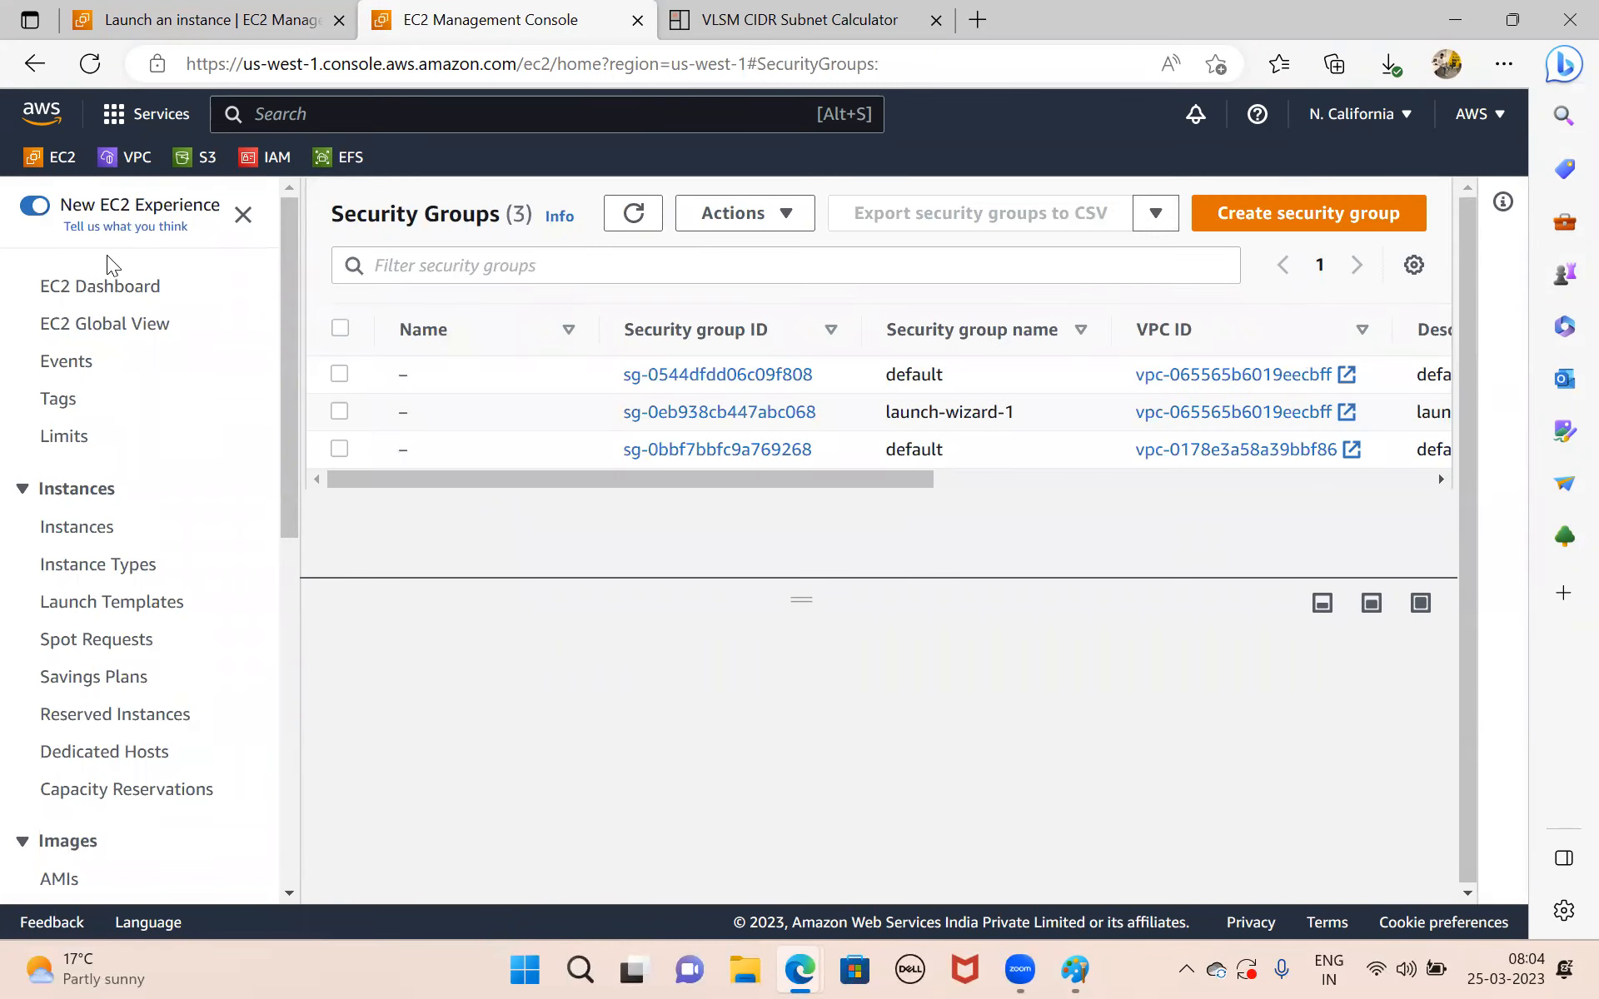
left_click(80, 288)
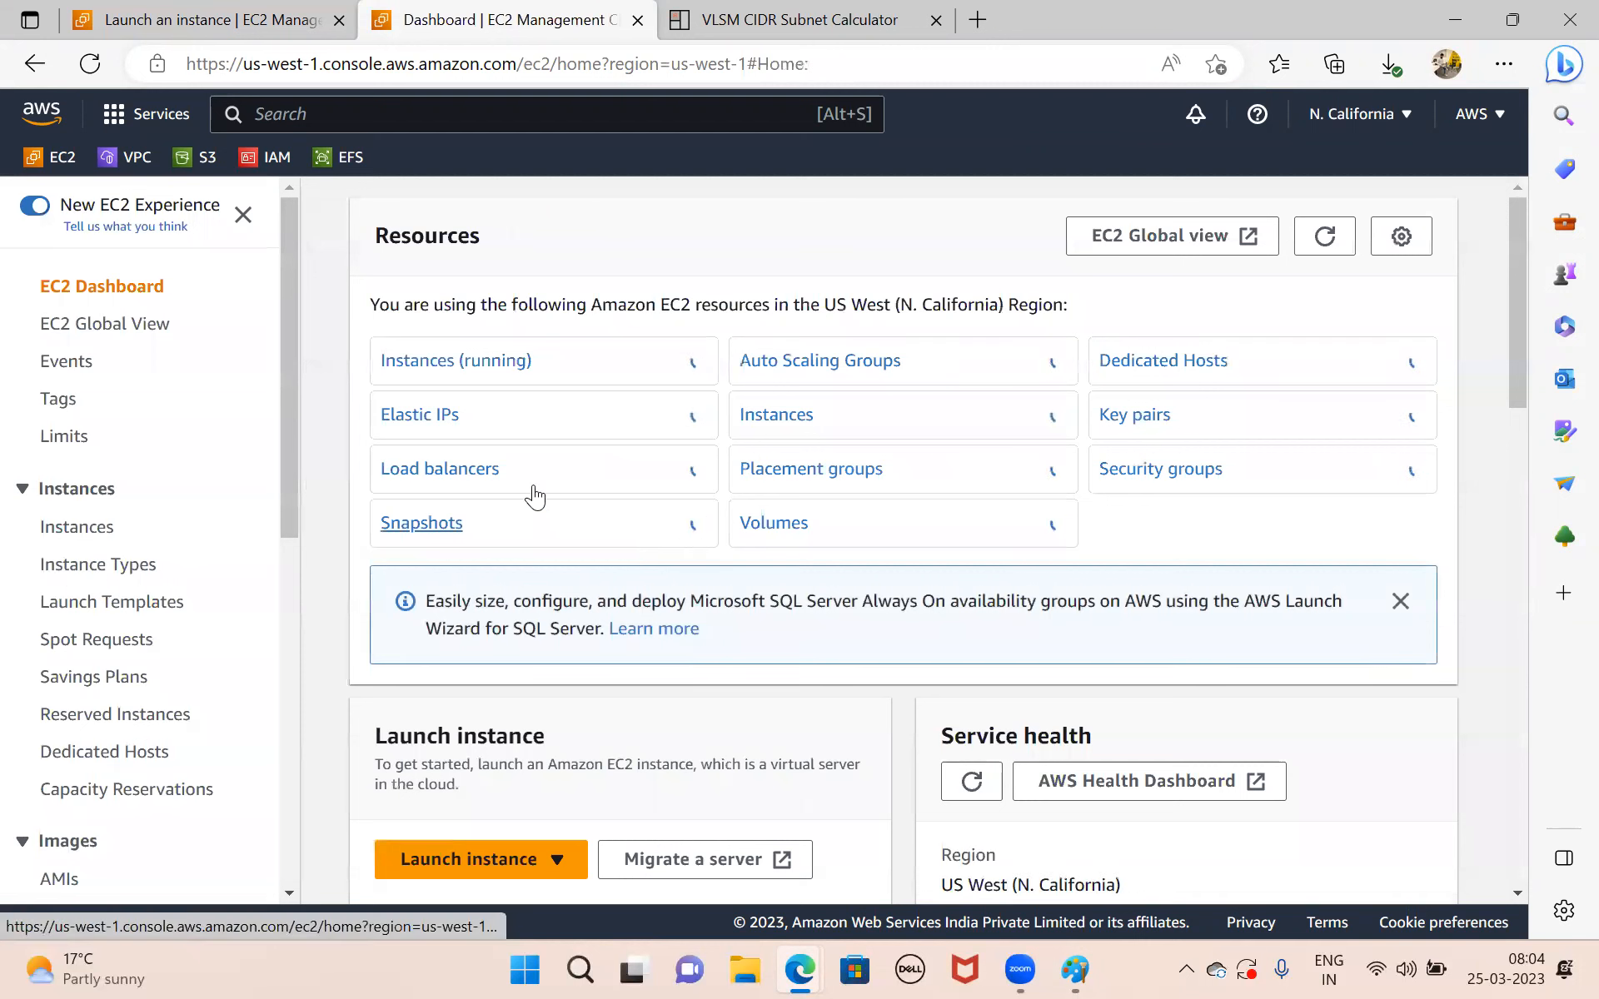
left_click(445, 361)
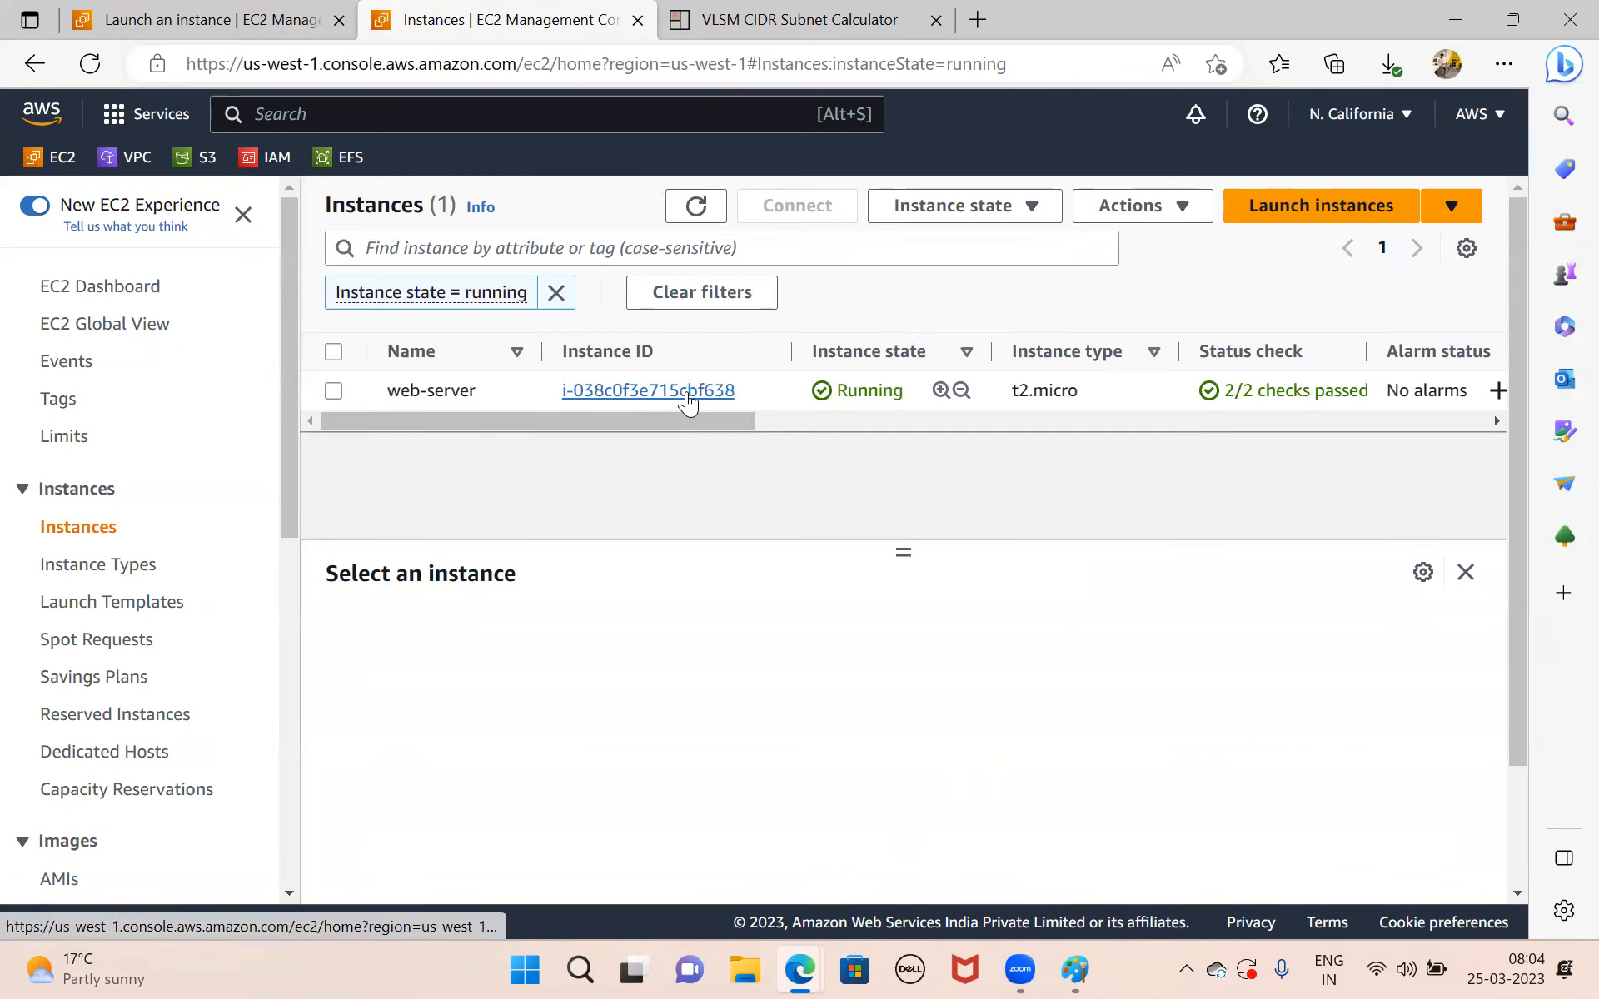
left_click(688, 391)
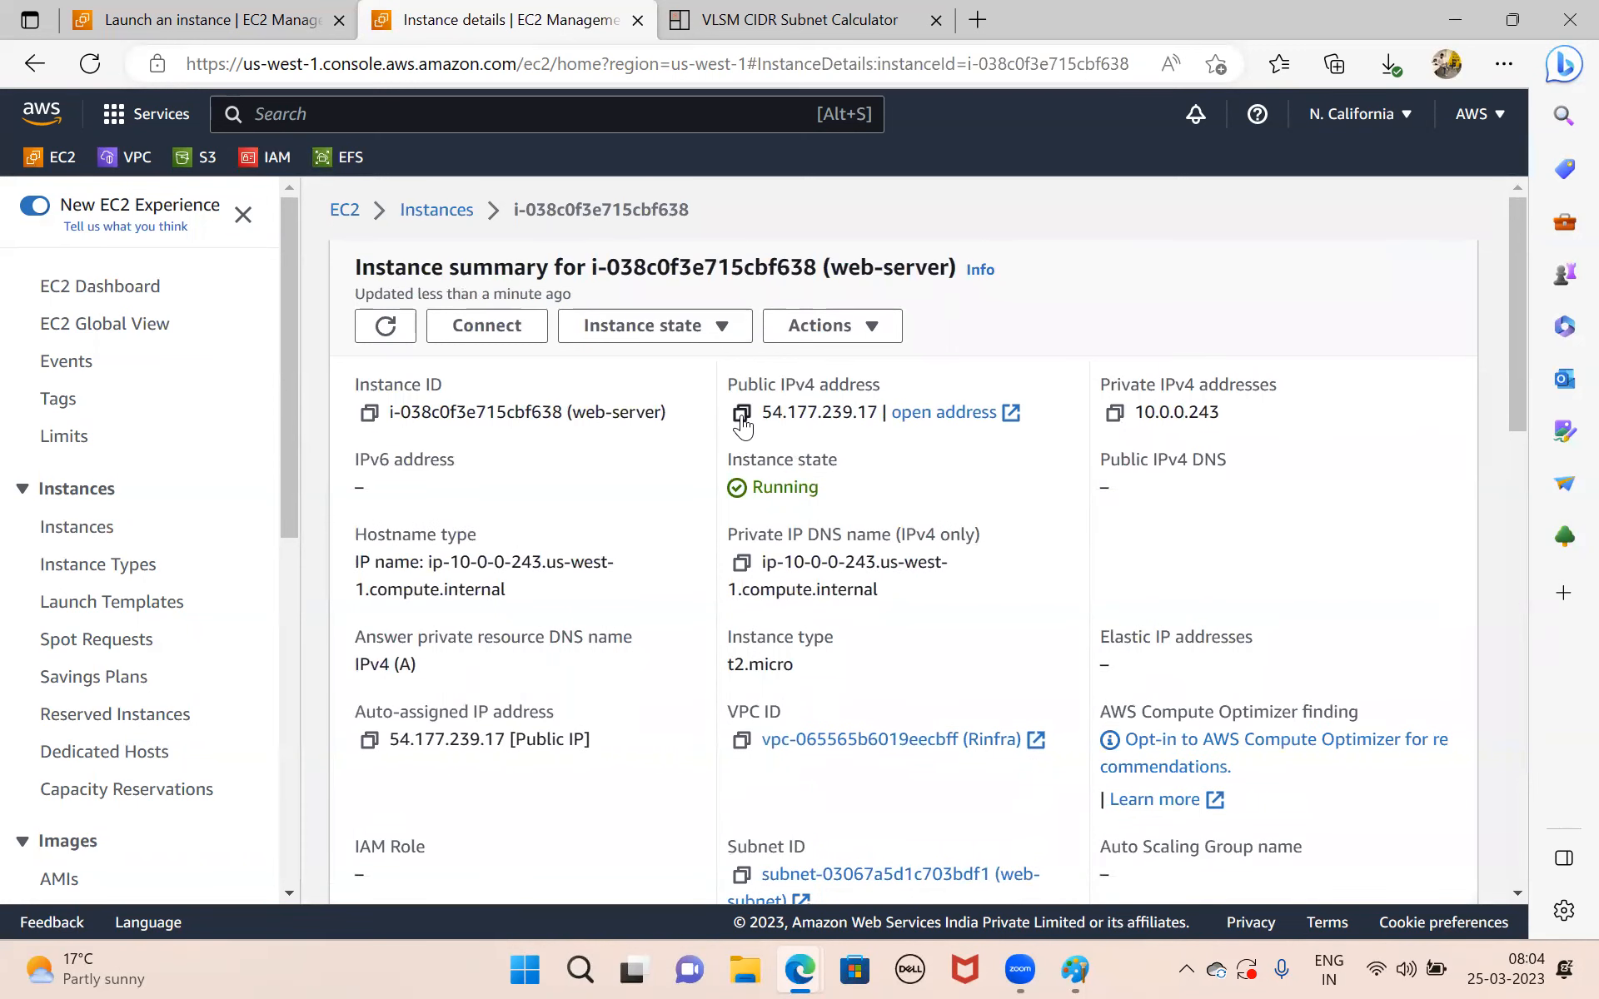
left_click(742, 423)
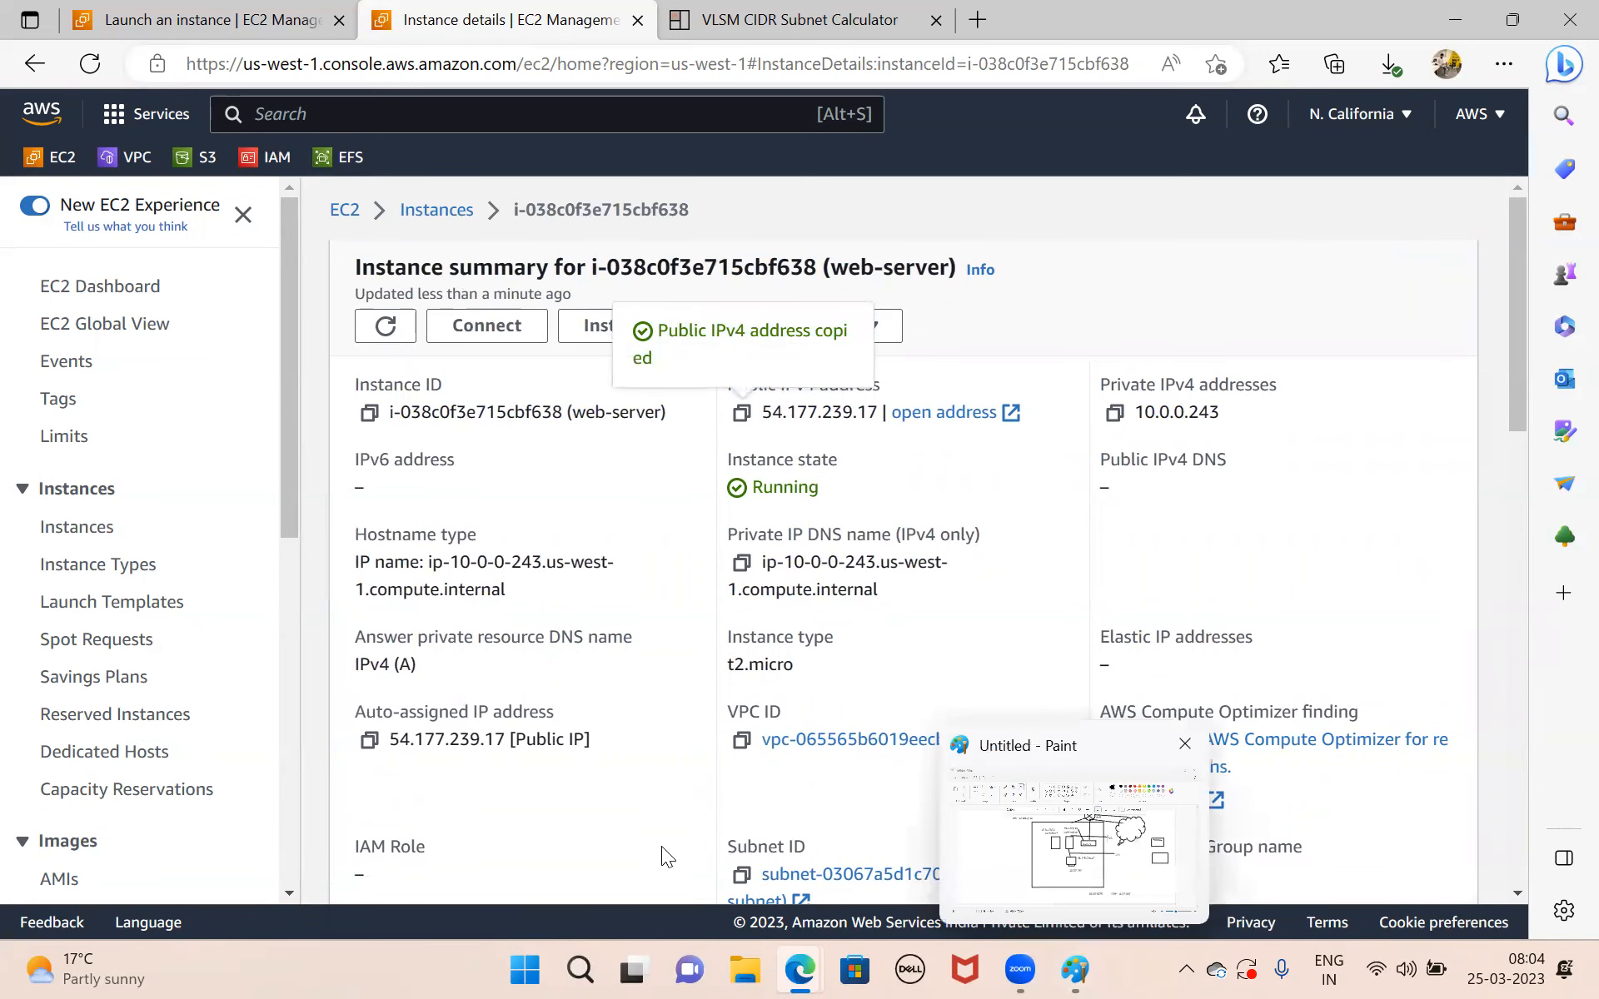
Switch back to Paint and write the text ssh -i awsserver below the lower rectangle outside the VPC box.
mouse_move(580, 968)
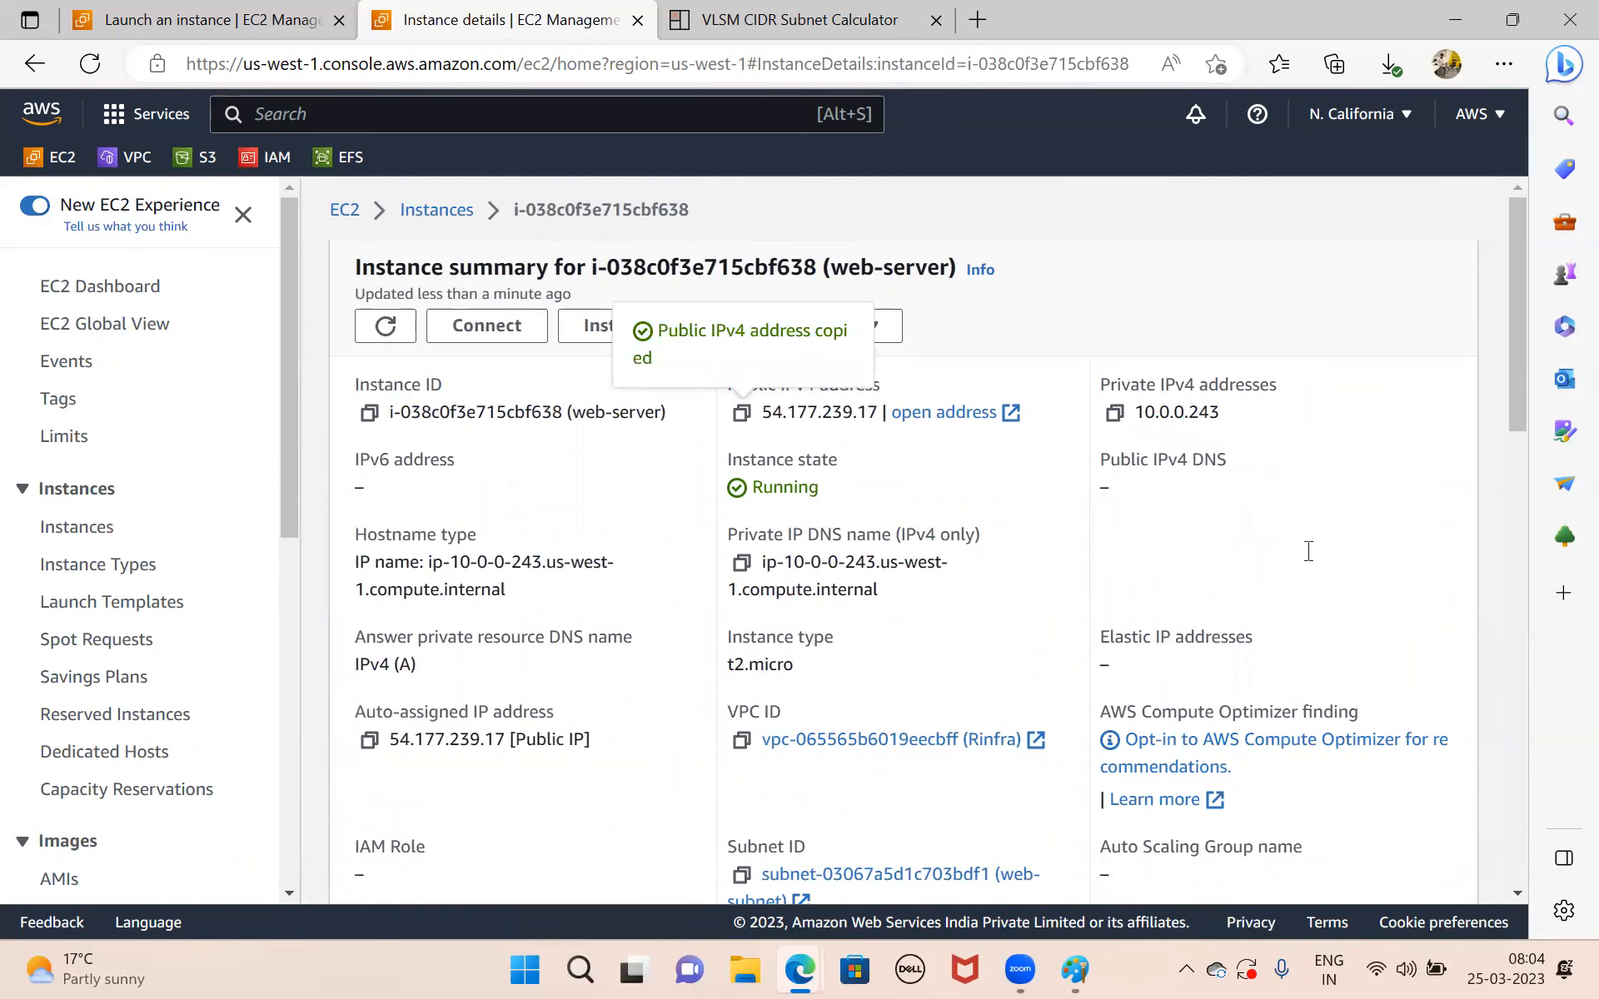
key("alt+Tab")
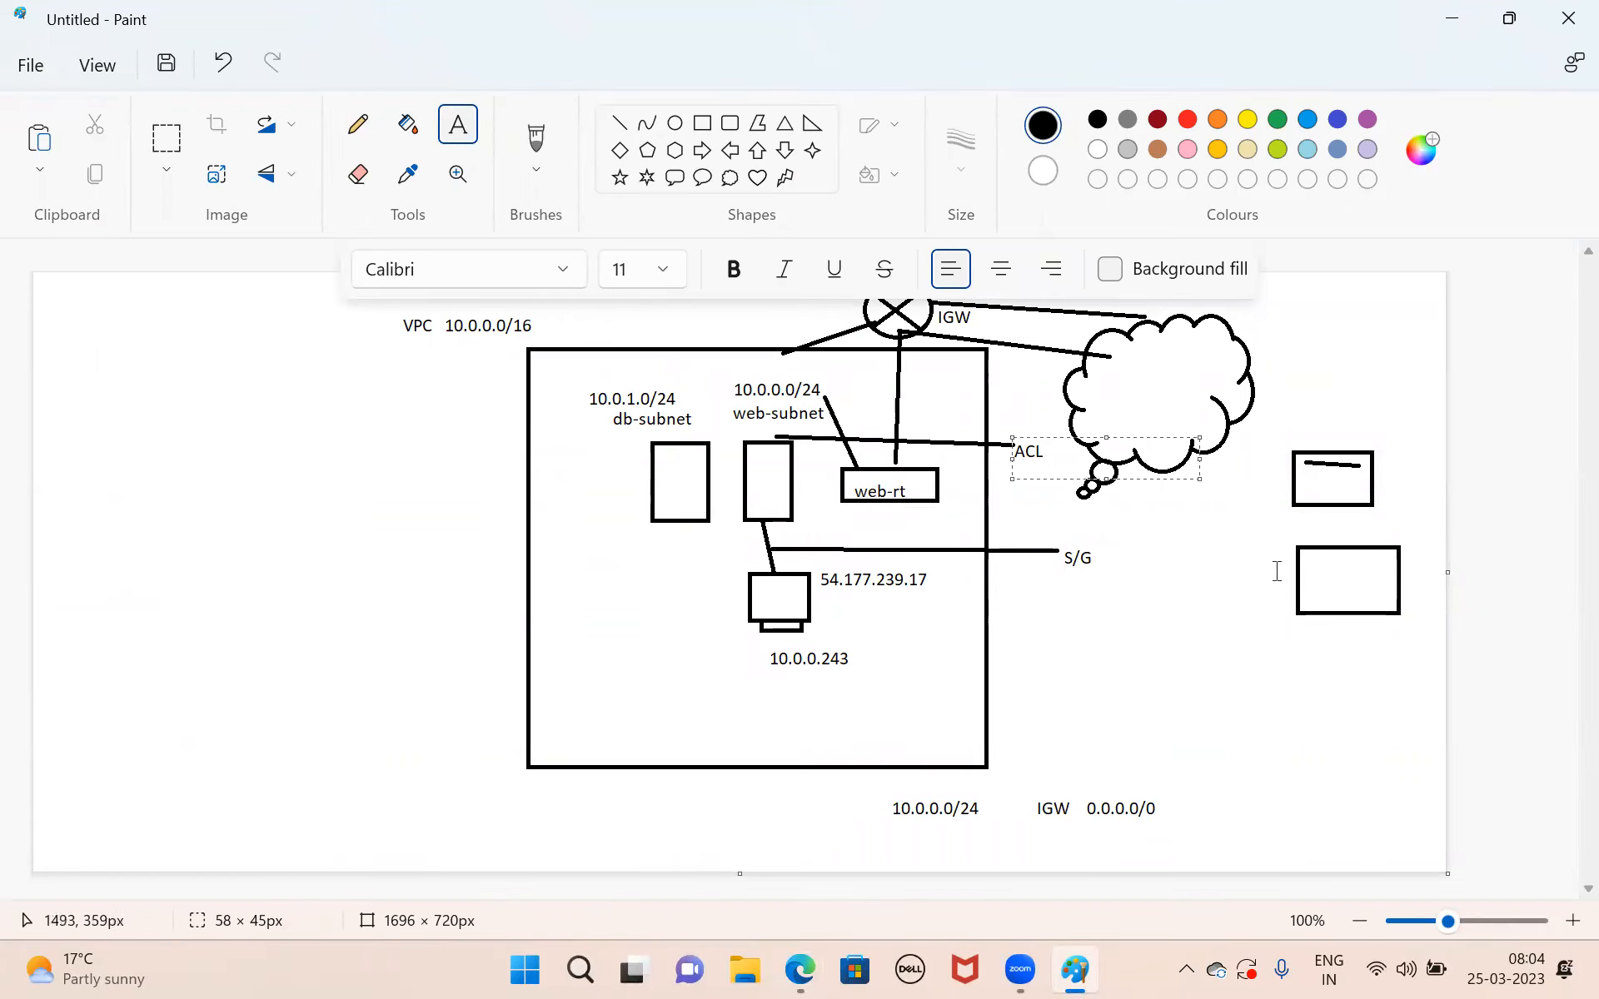
left_click_drag(1279, 542, 1403, 638)
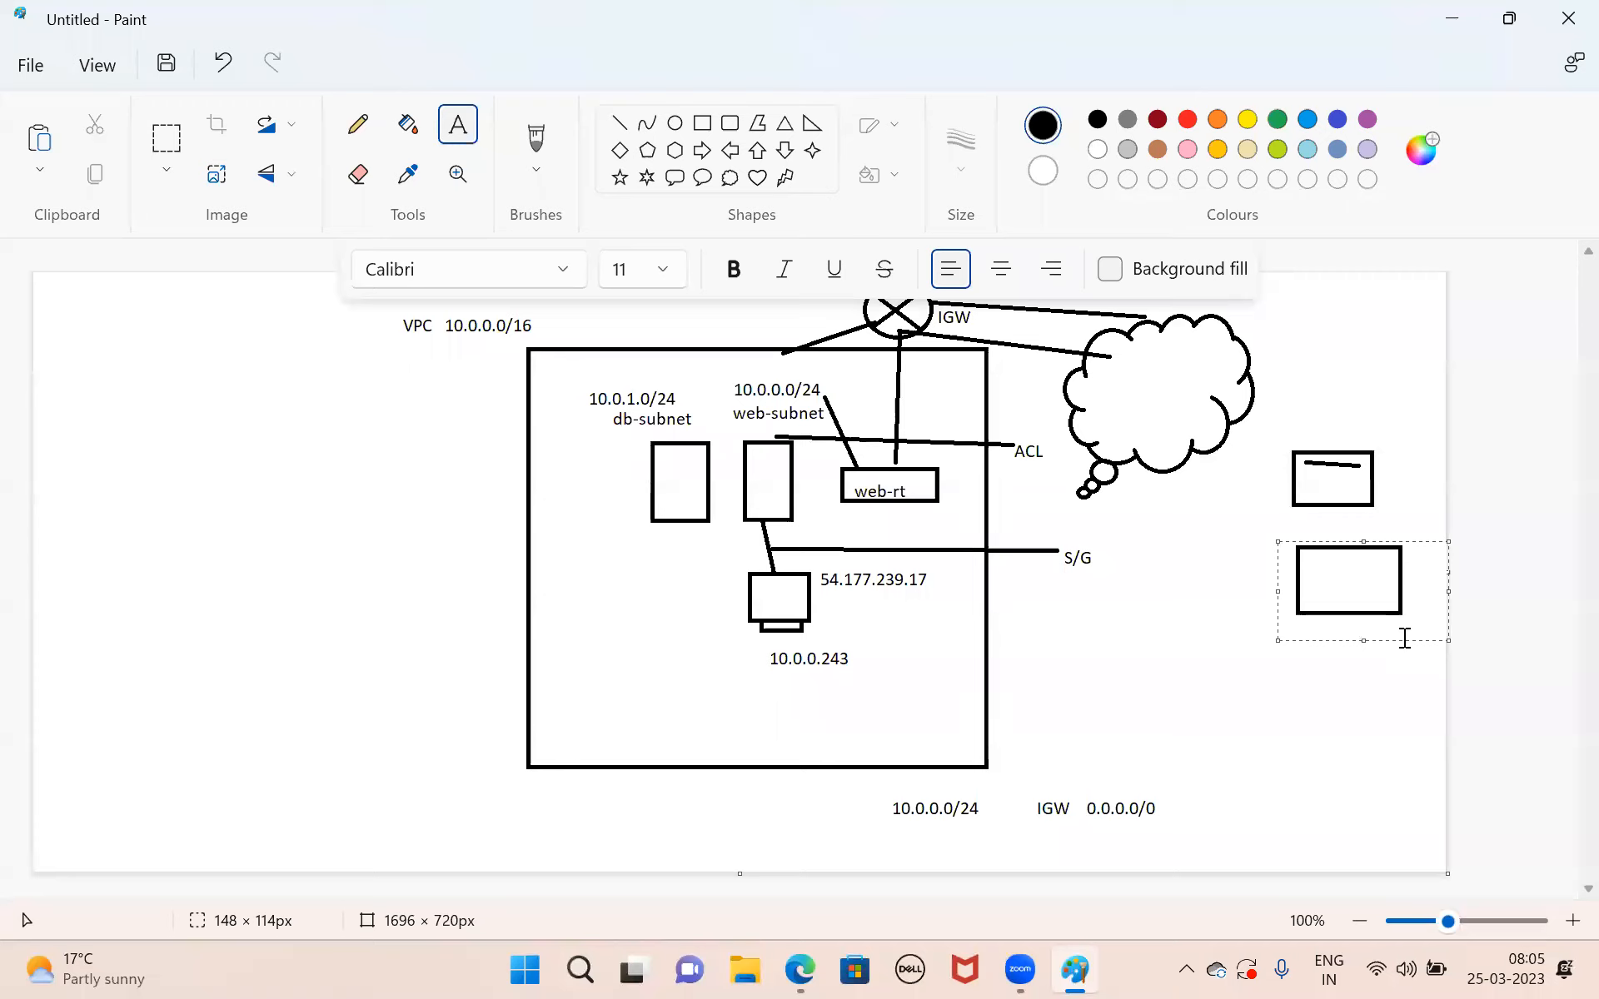
left_click_drag(1188, 643, 1410, 751)
type("ssh")
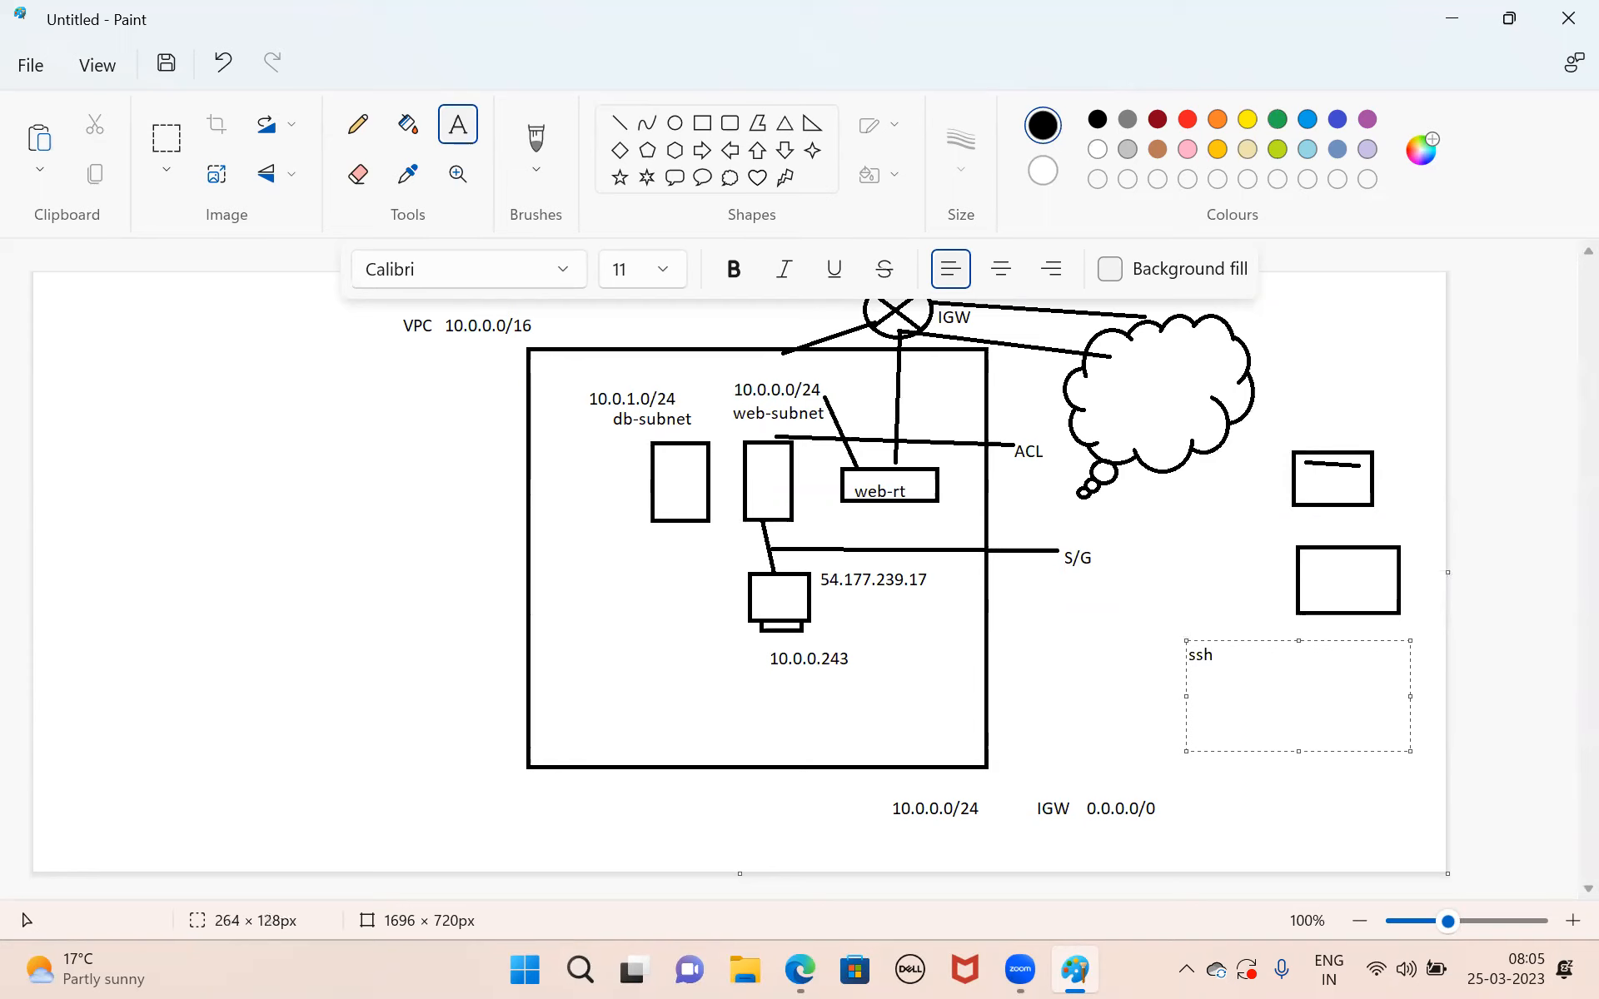
type("  -i   awsserver")
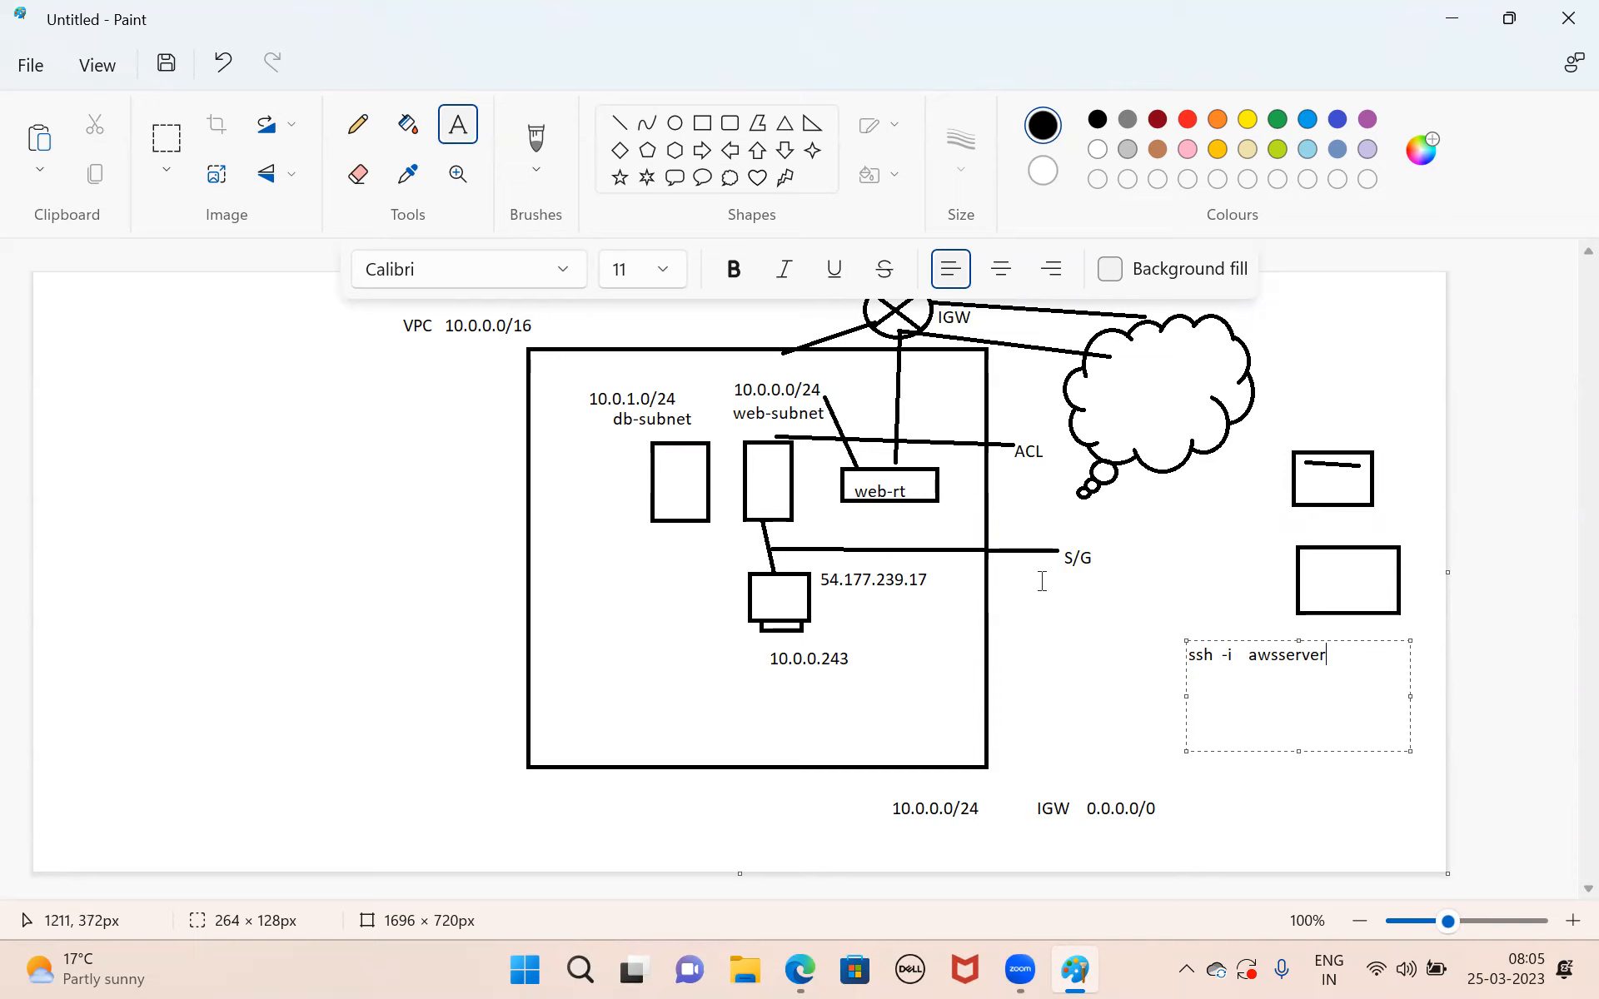
Add the text ec2 on its own line below the ssh -i awsserver text.
left_click_drag(877, 685, 889, 709)
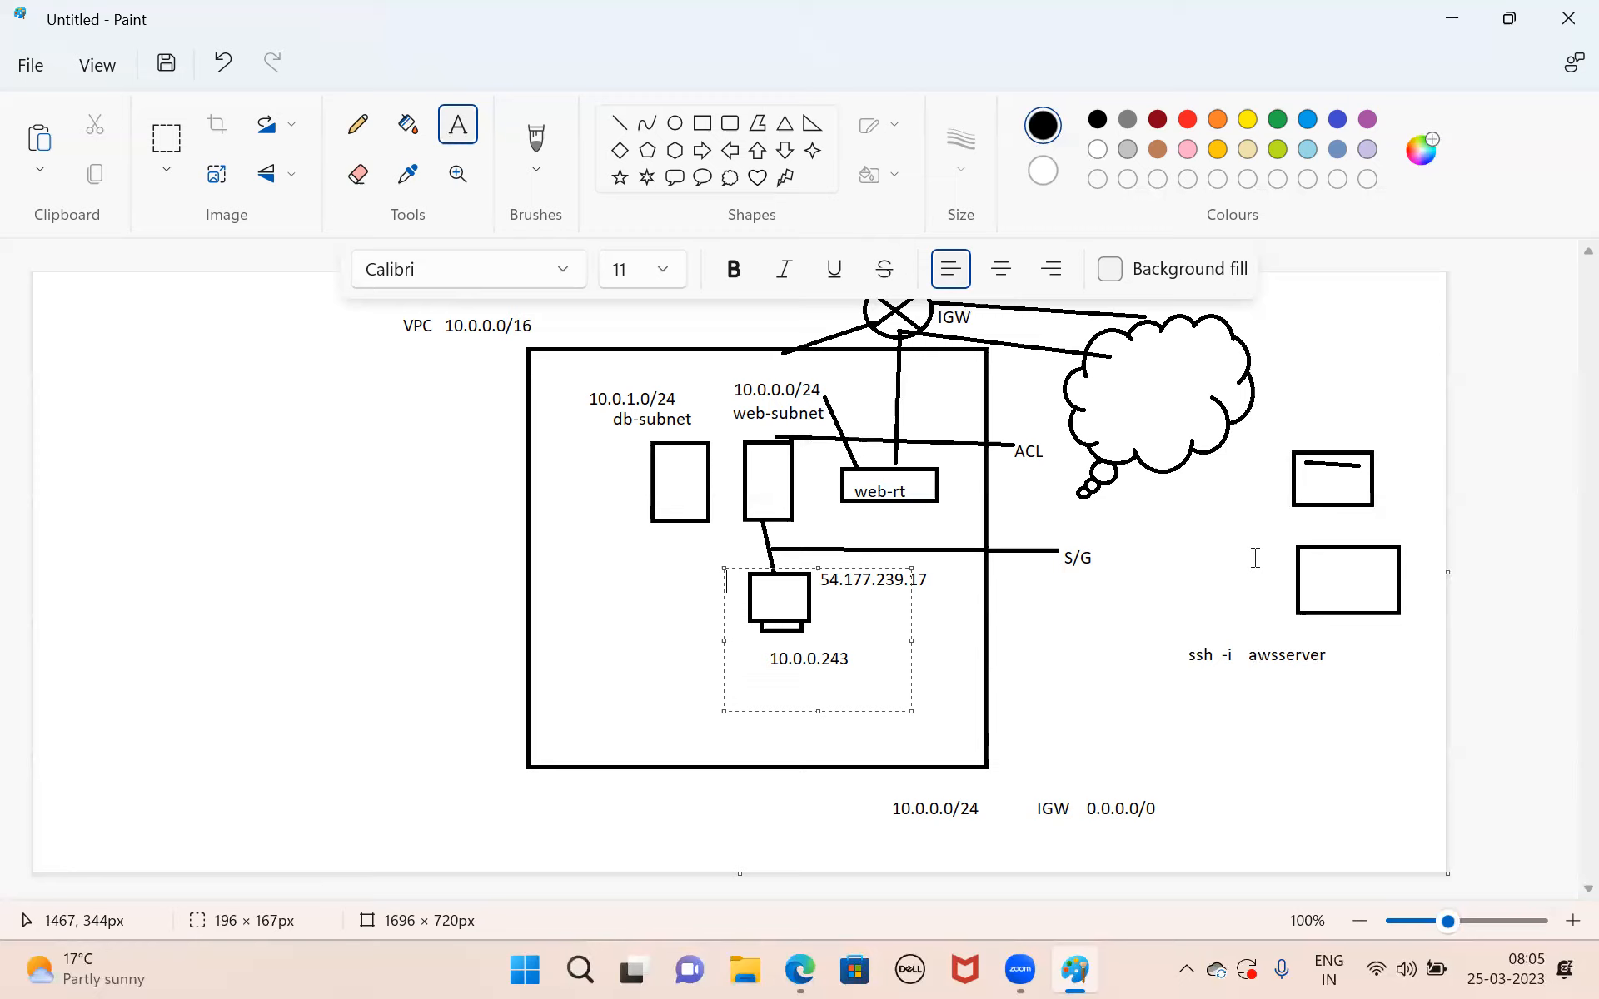
left_click_drag(1154, 643, 1382, 755)
left_click(1251, 735)
type("ec2")
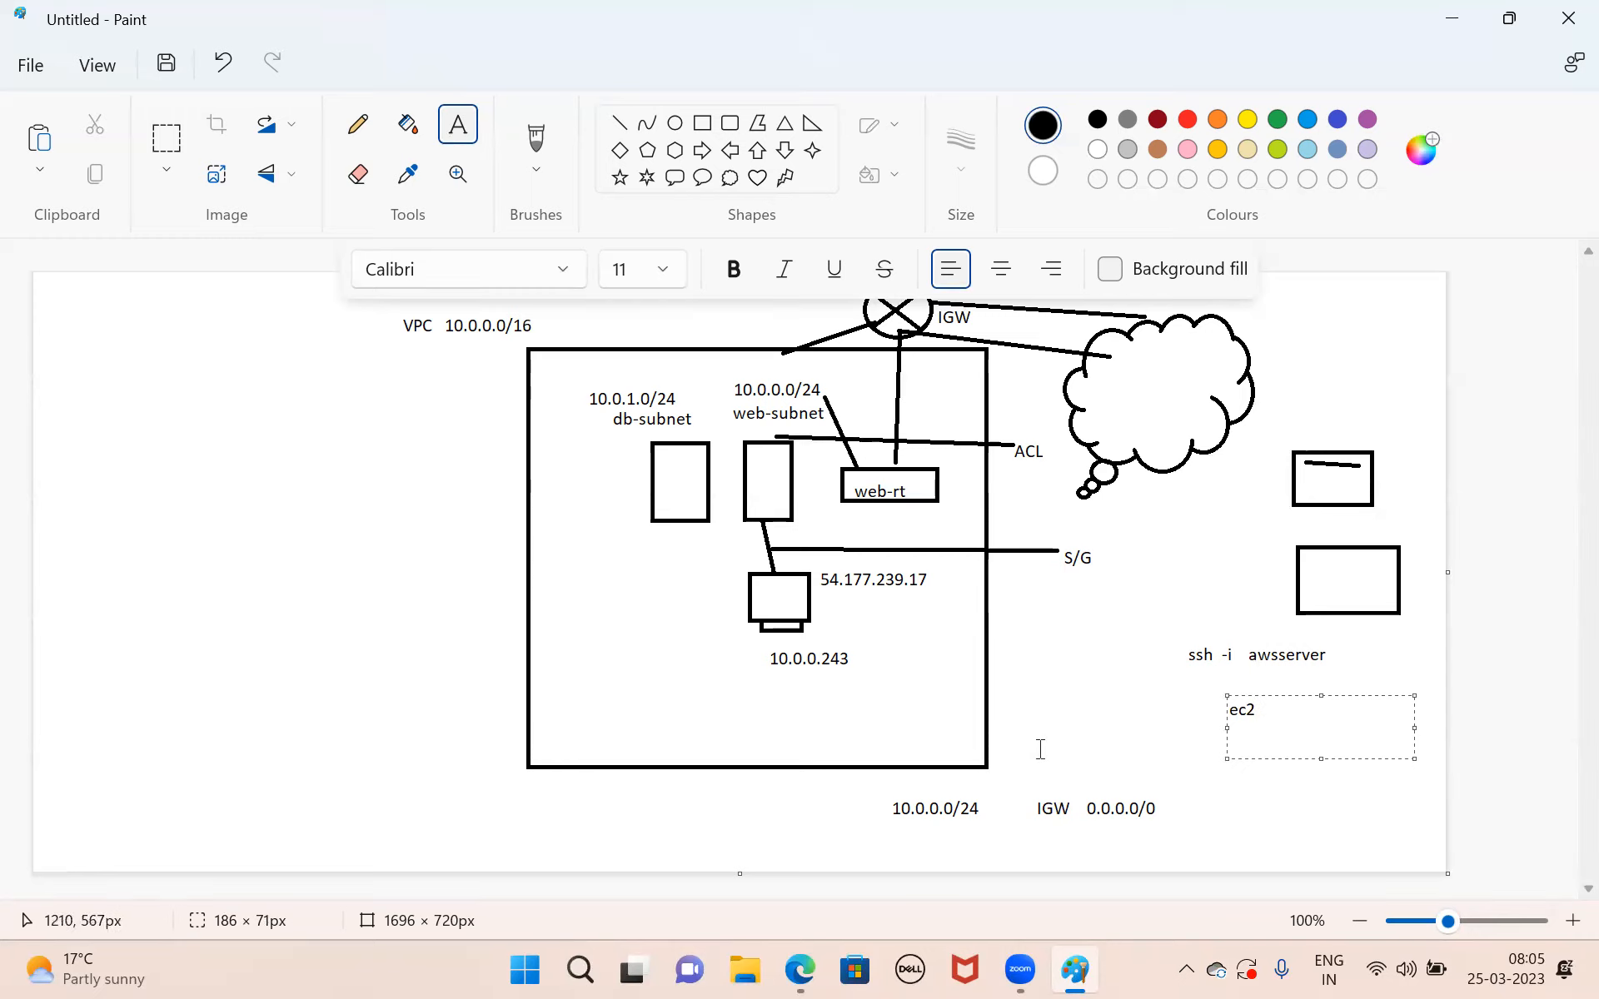
left_click_drag(1039, 752, 1455, 779)
type("ssh -i")
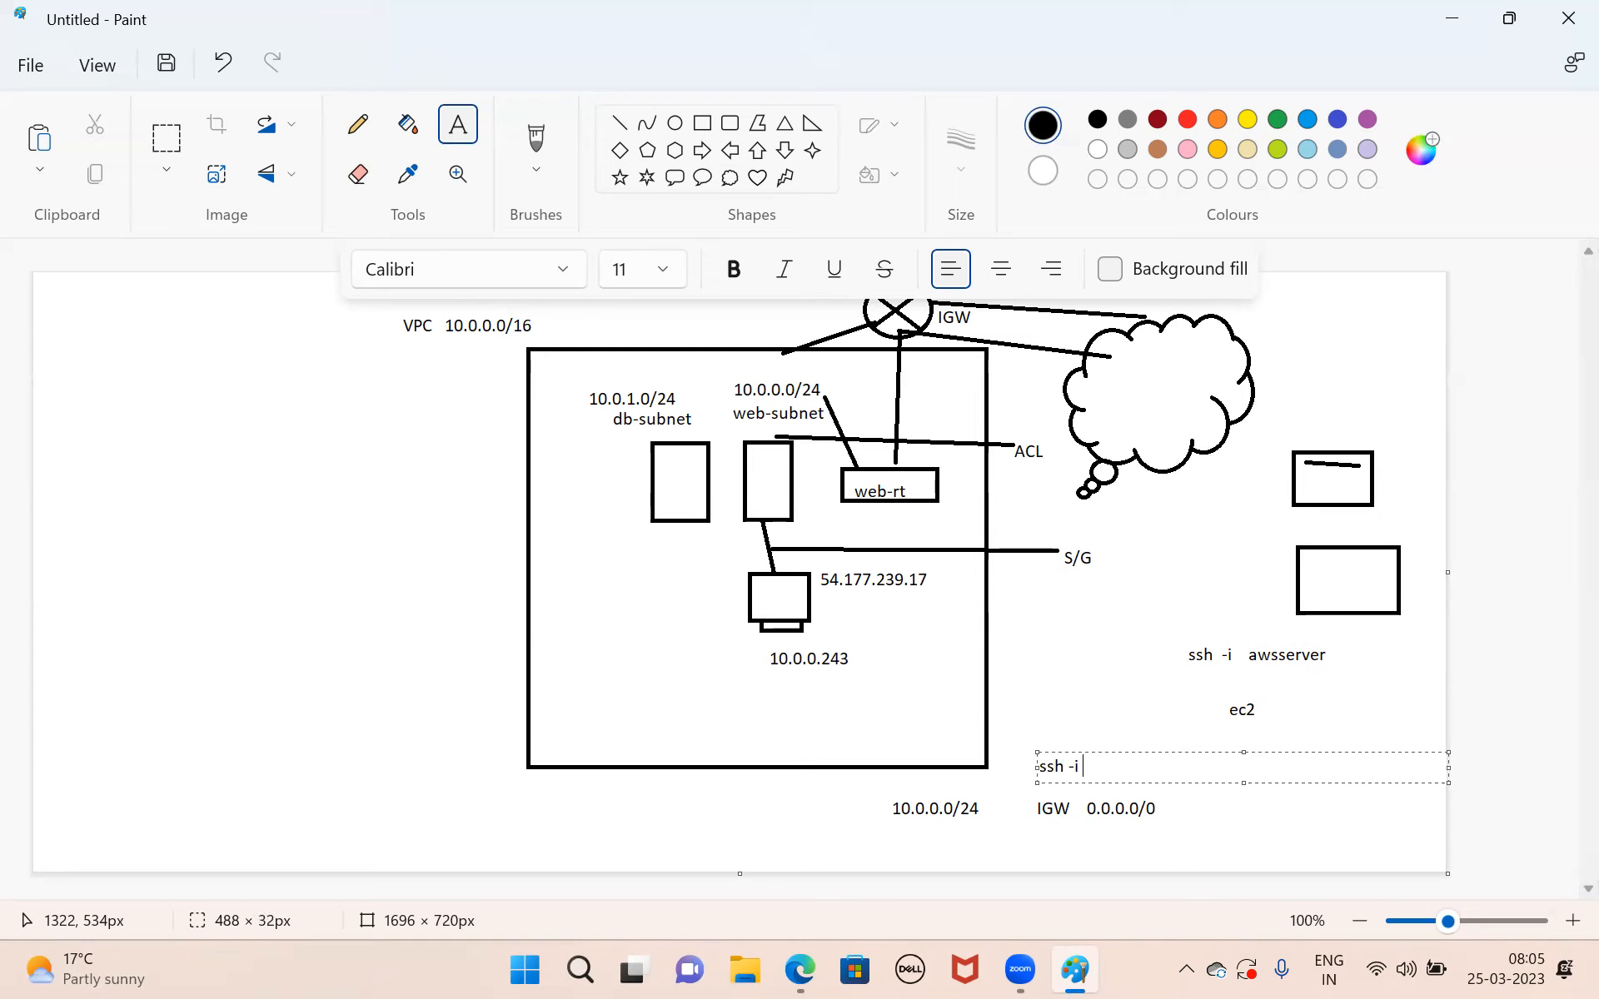
type(" awsserverkey.pem   ec2")
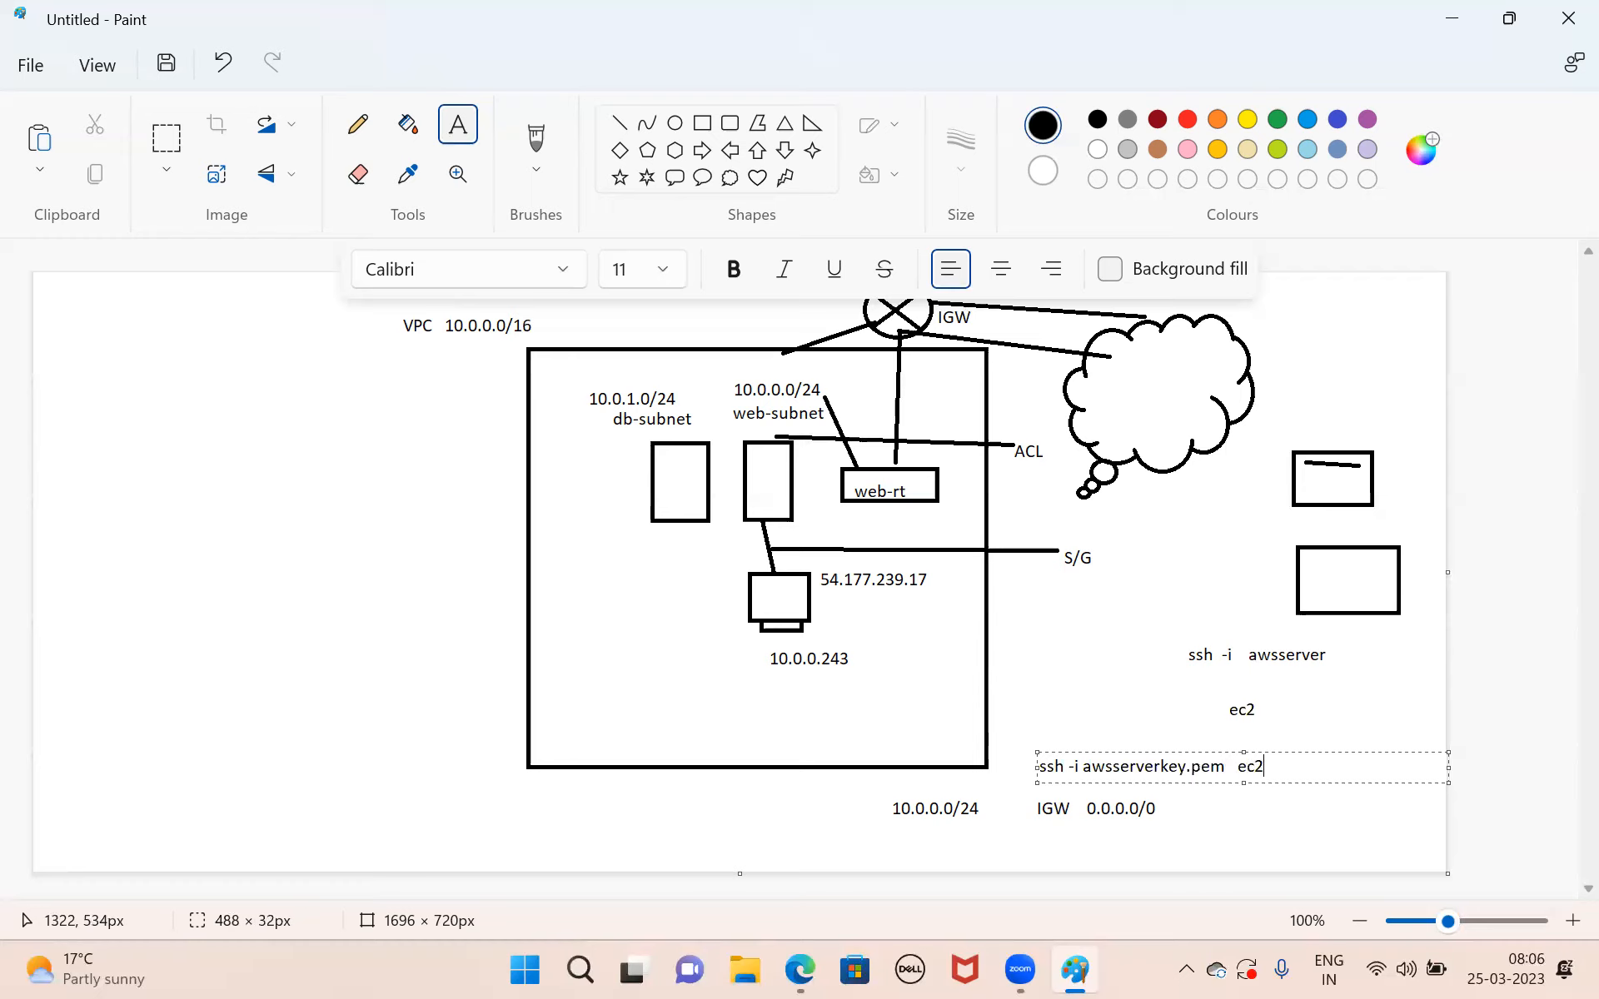
type("-user@54.177.239.17")
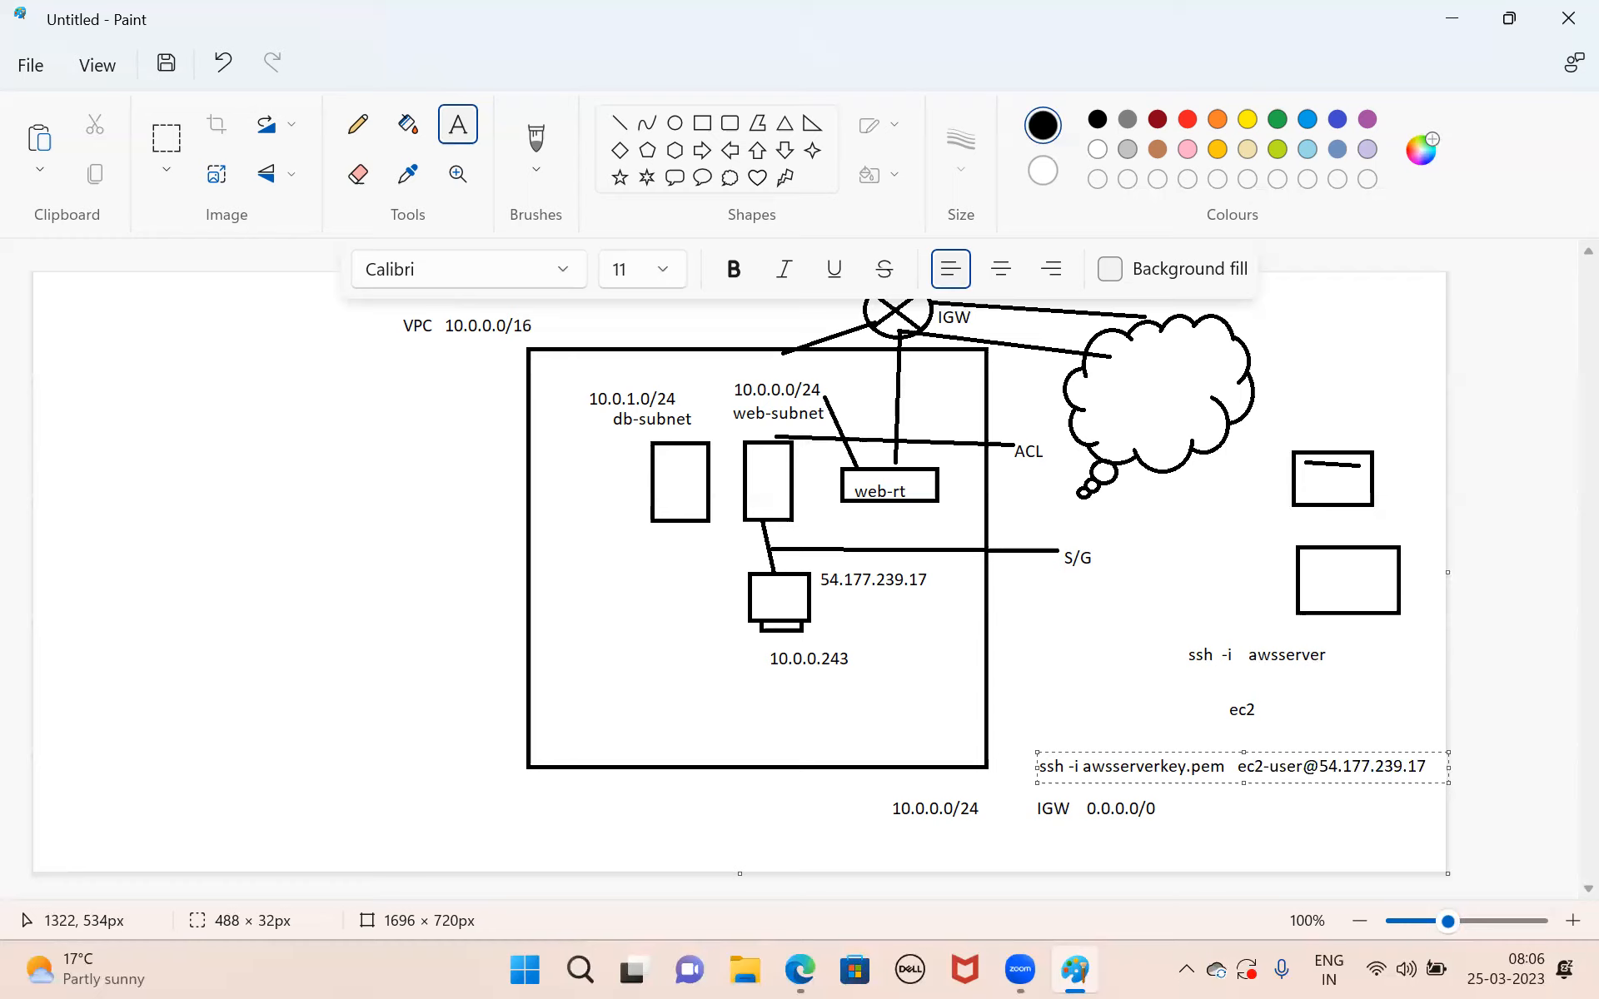
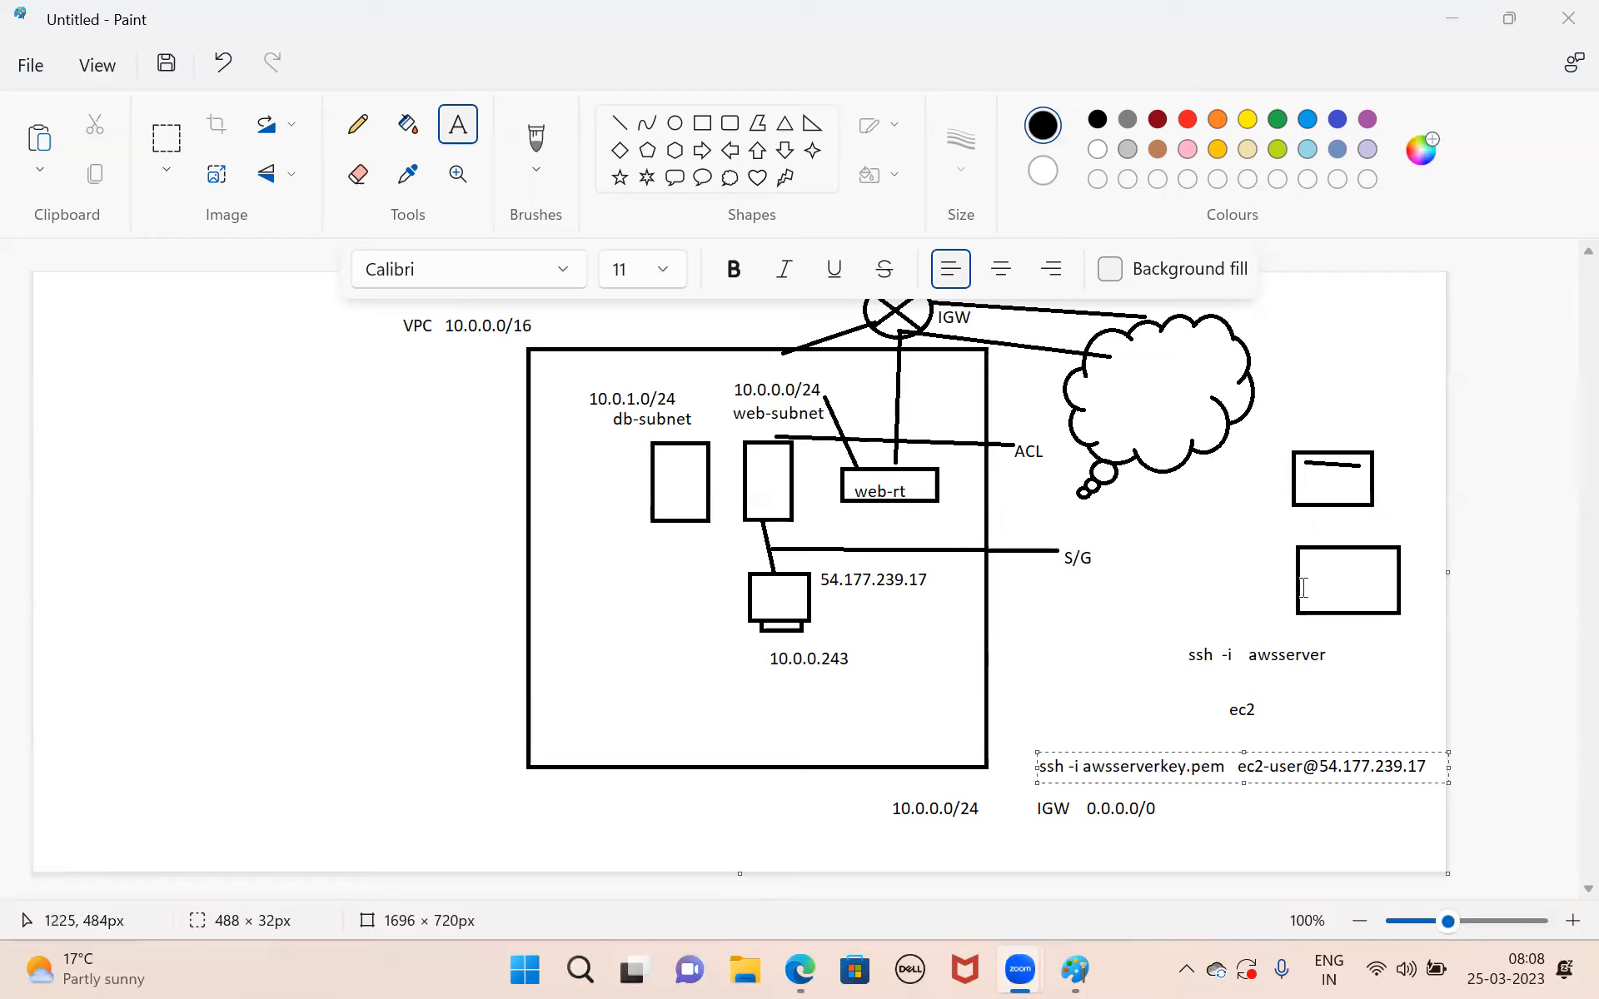
left_click_drag(1279, 541, 1409, 710)
left_click(1346, 670)
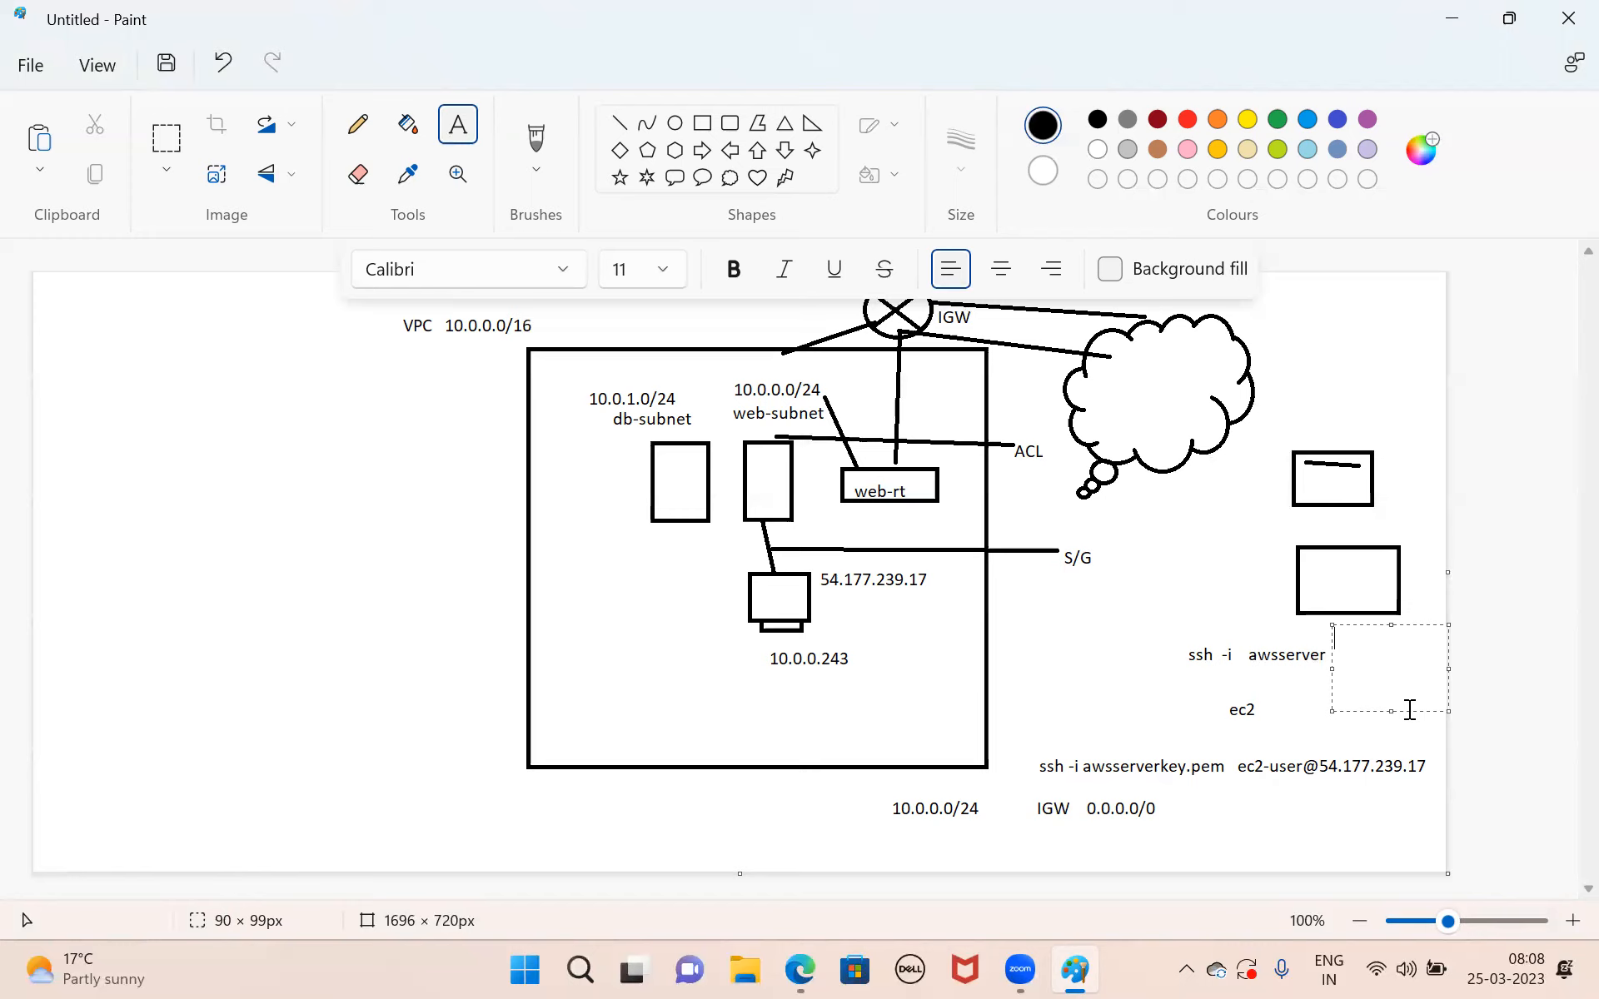
Switch to the Edge window with the new tab, go to Google and search for putty download.
left_click(791, 968)
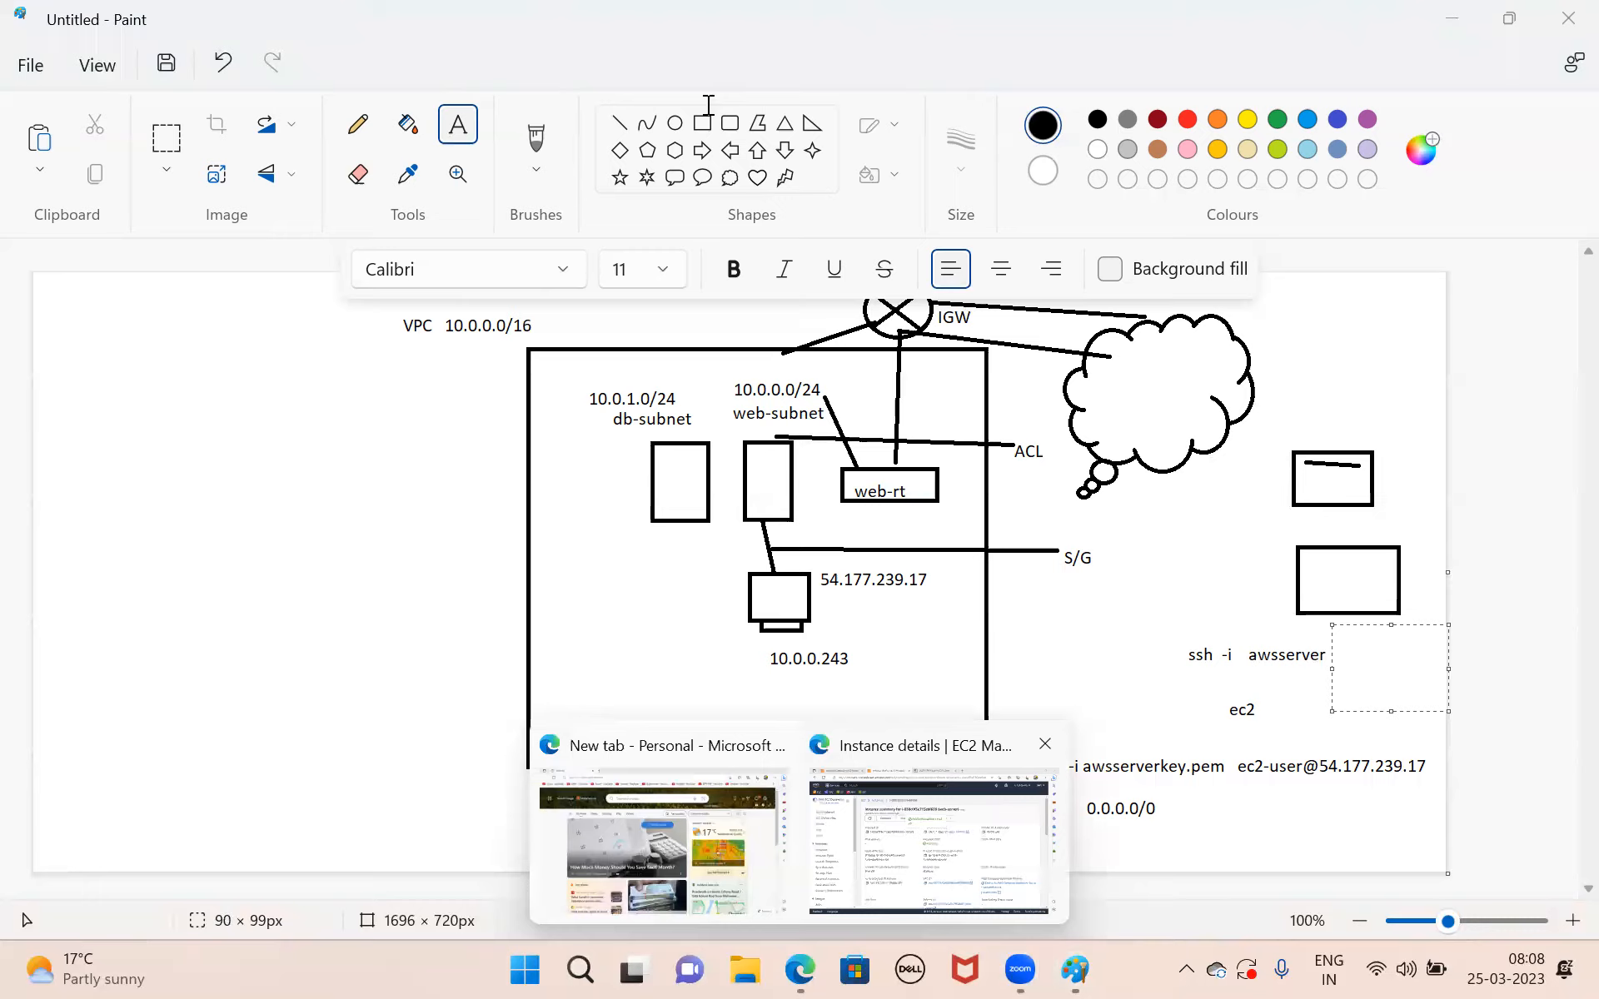
left_click(982, 19)
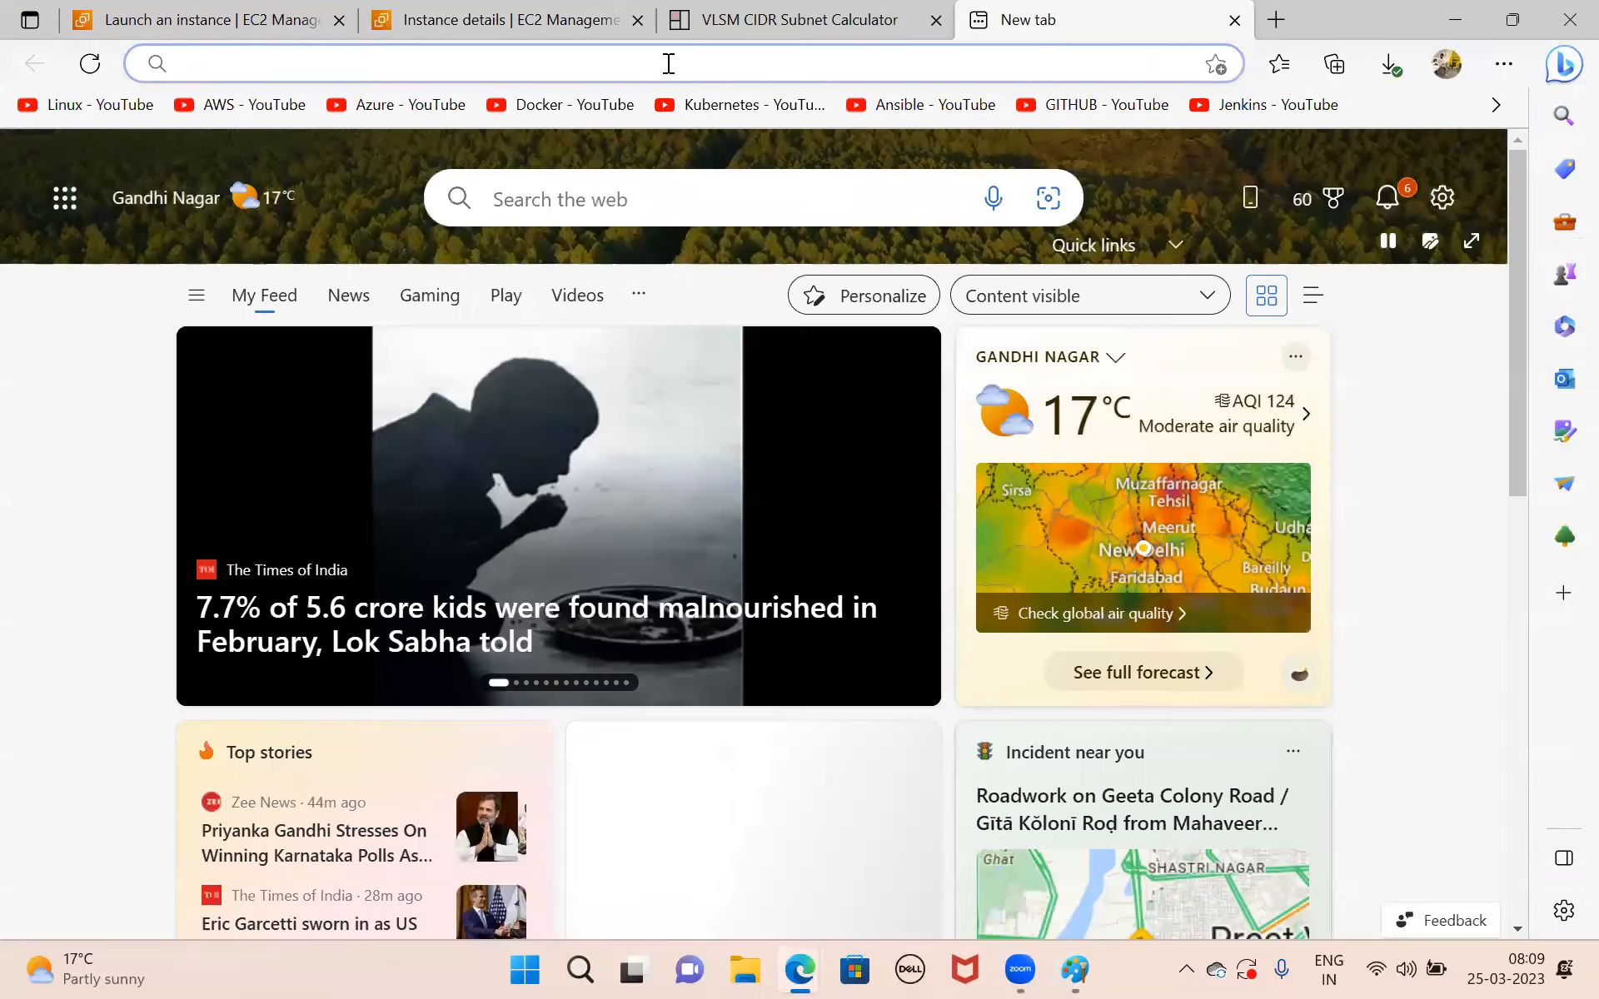
type("goo")
key("Return")
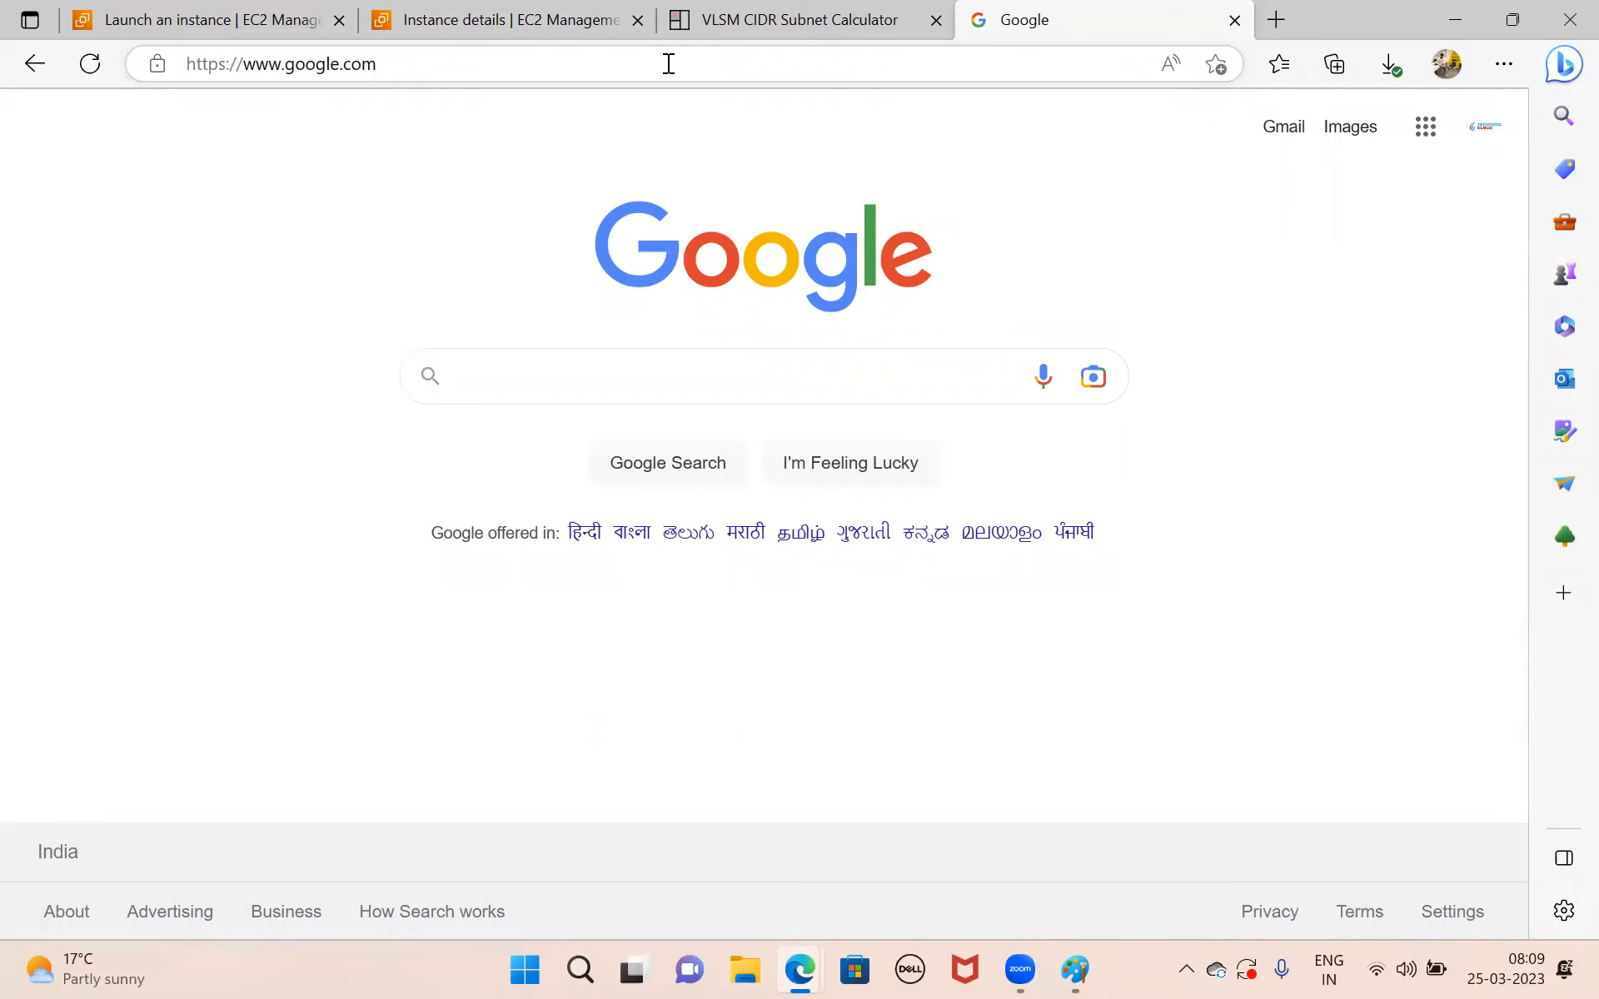
type("puu")
key("BackSpace")
type("t")
key("Down")
key("Return")
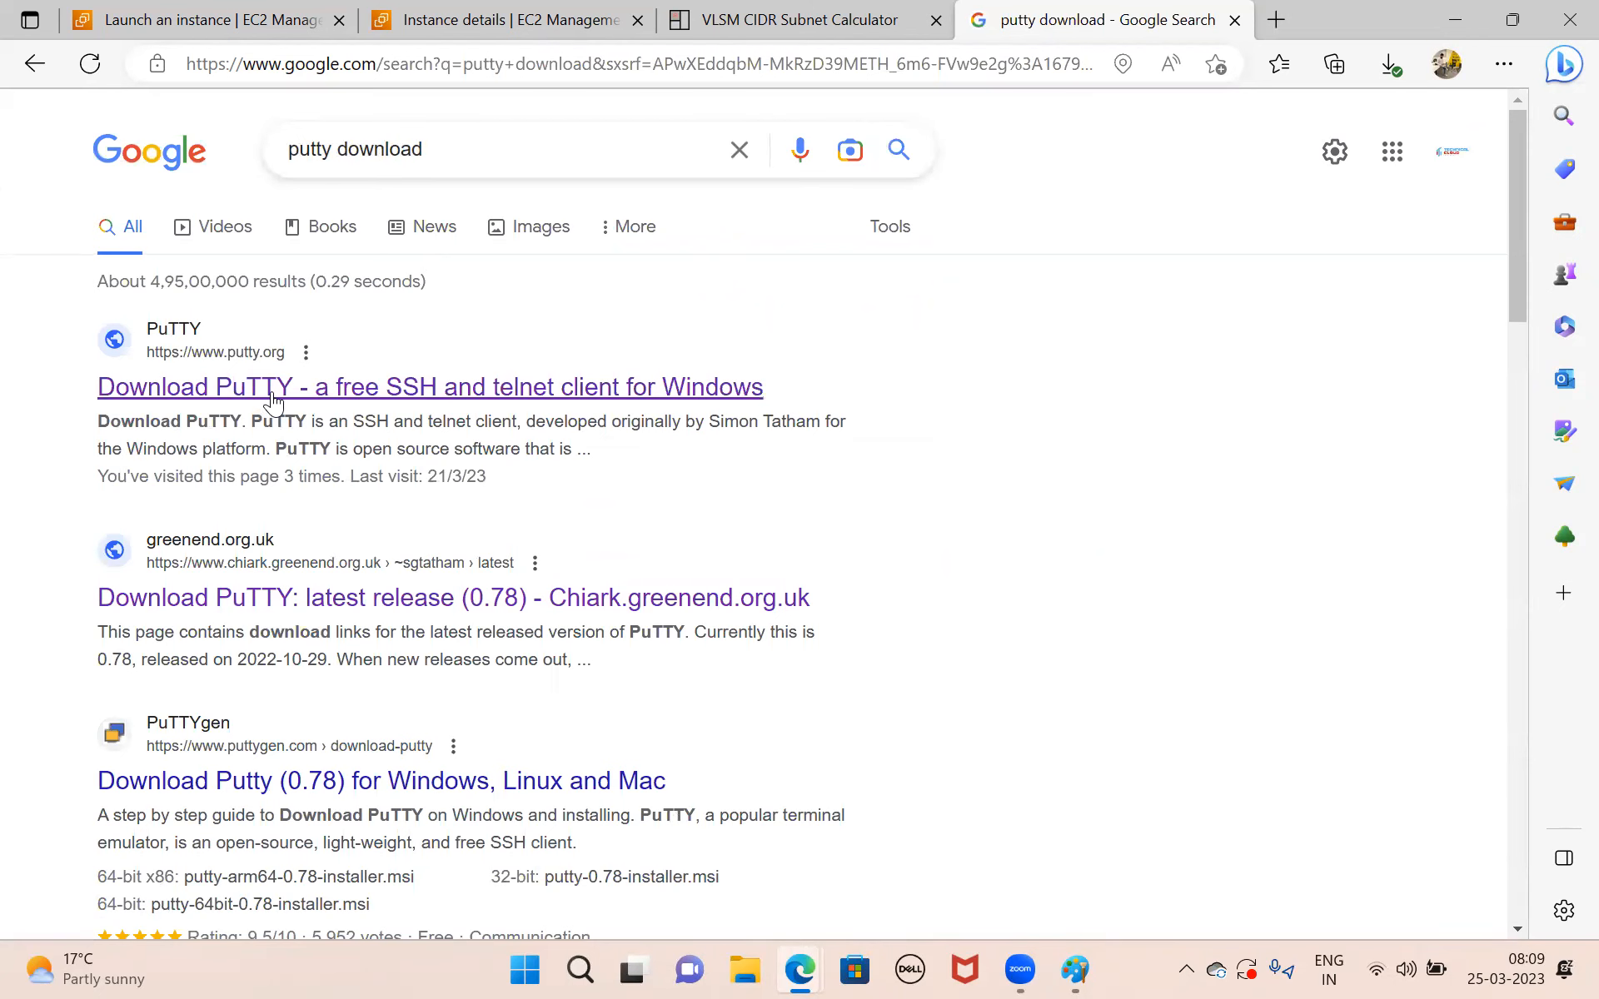
Open the PuTTY 0.78 download page from putty.org, download the 64-bit x86 MSI installer and show it in the Downloads folder.
left_click(273, 393)
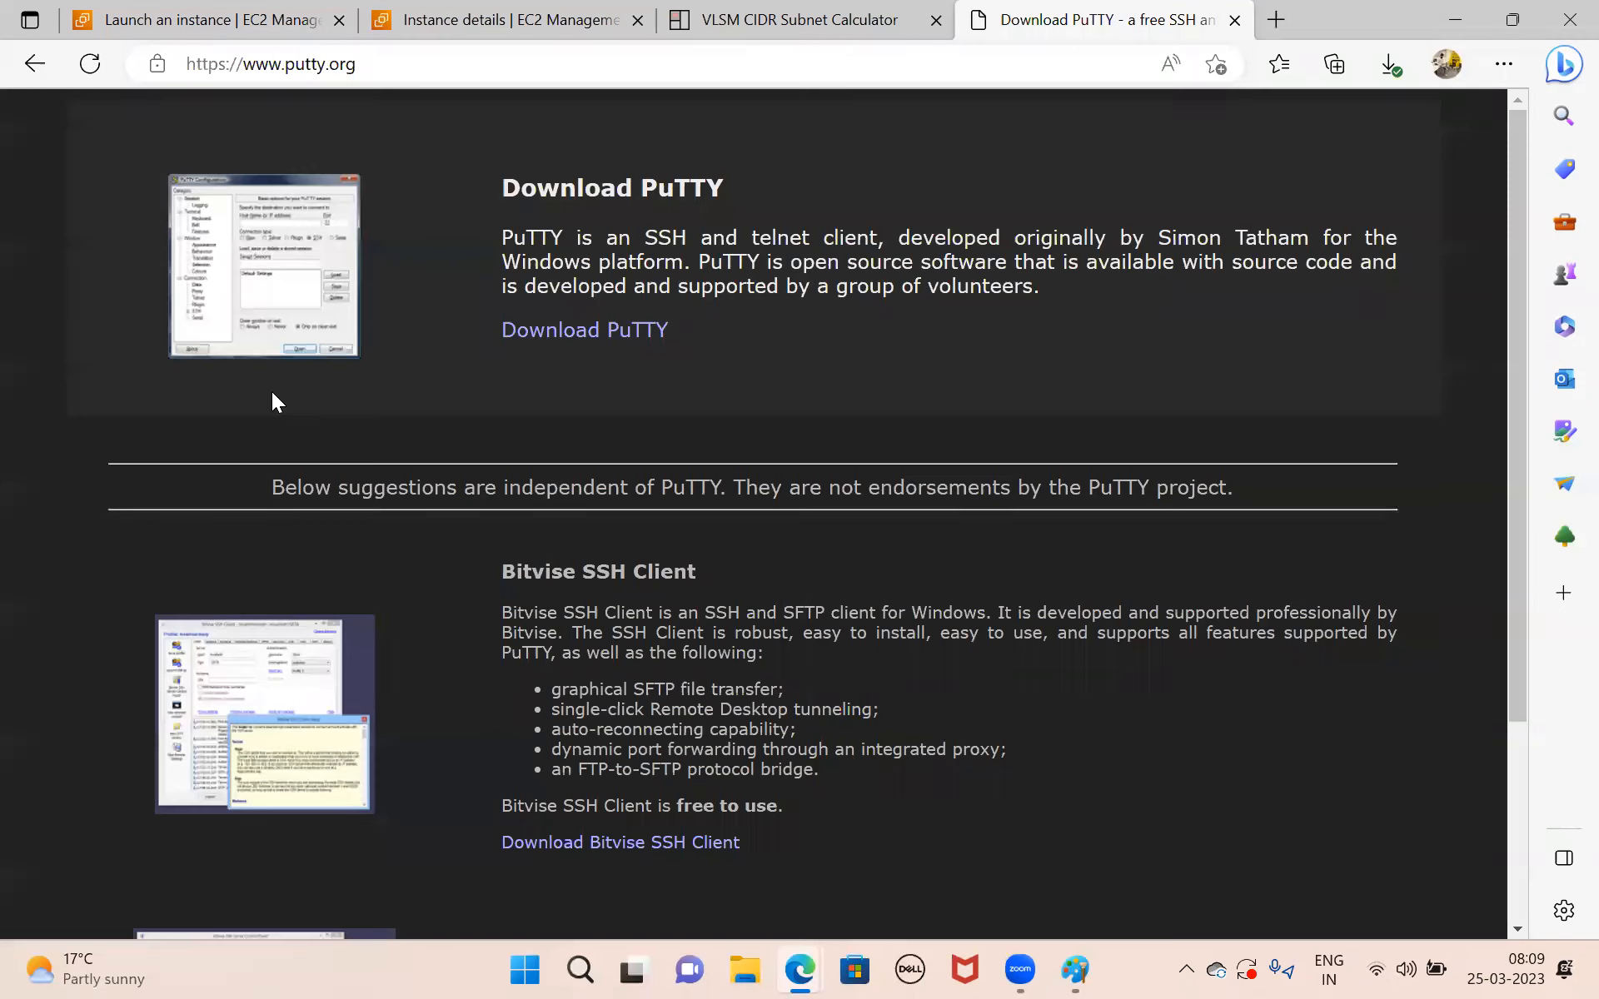
left_click(551, 331)
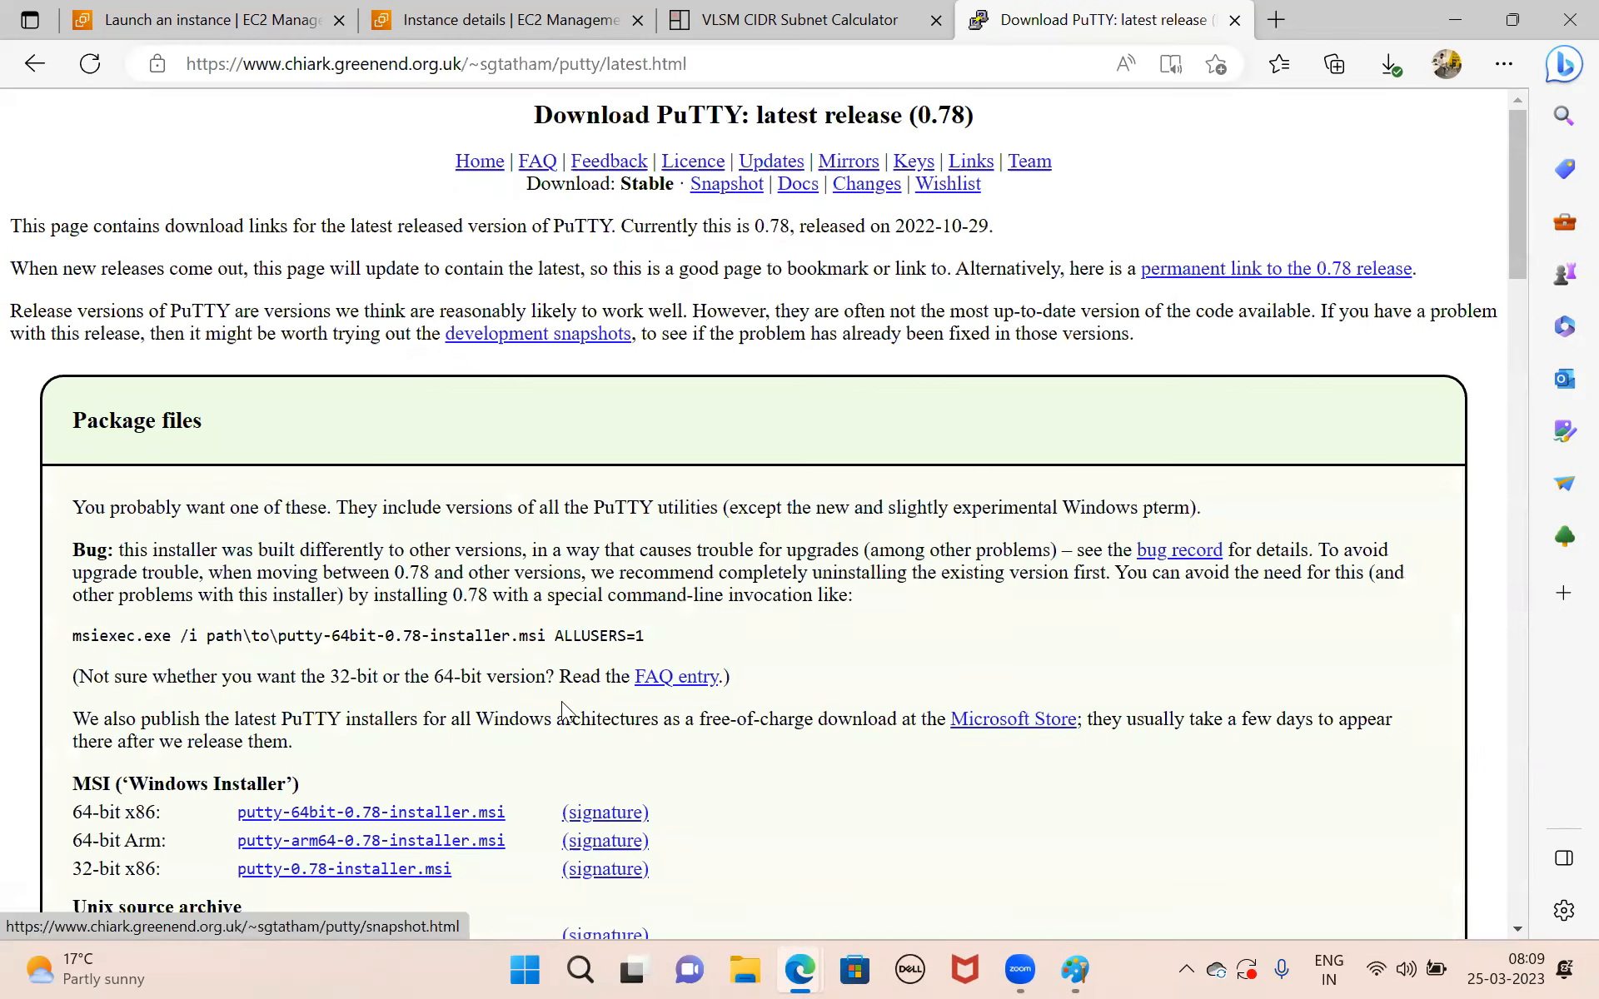
scroll(563, 708, "down", 3)
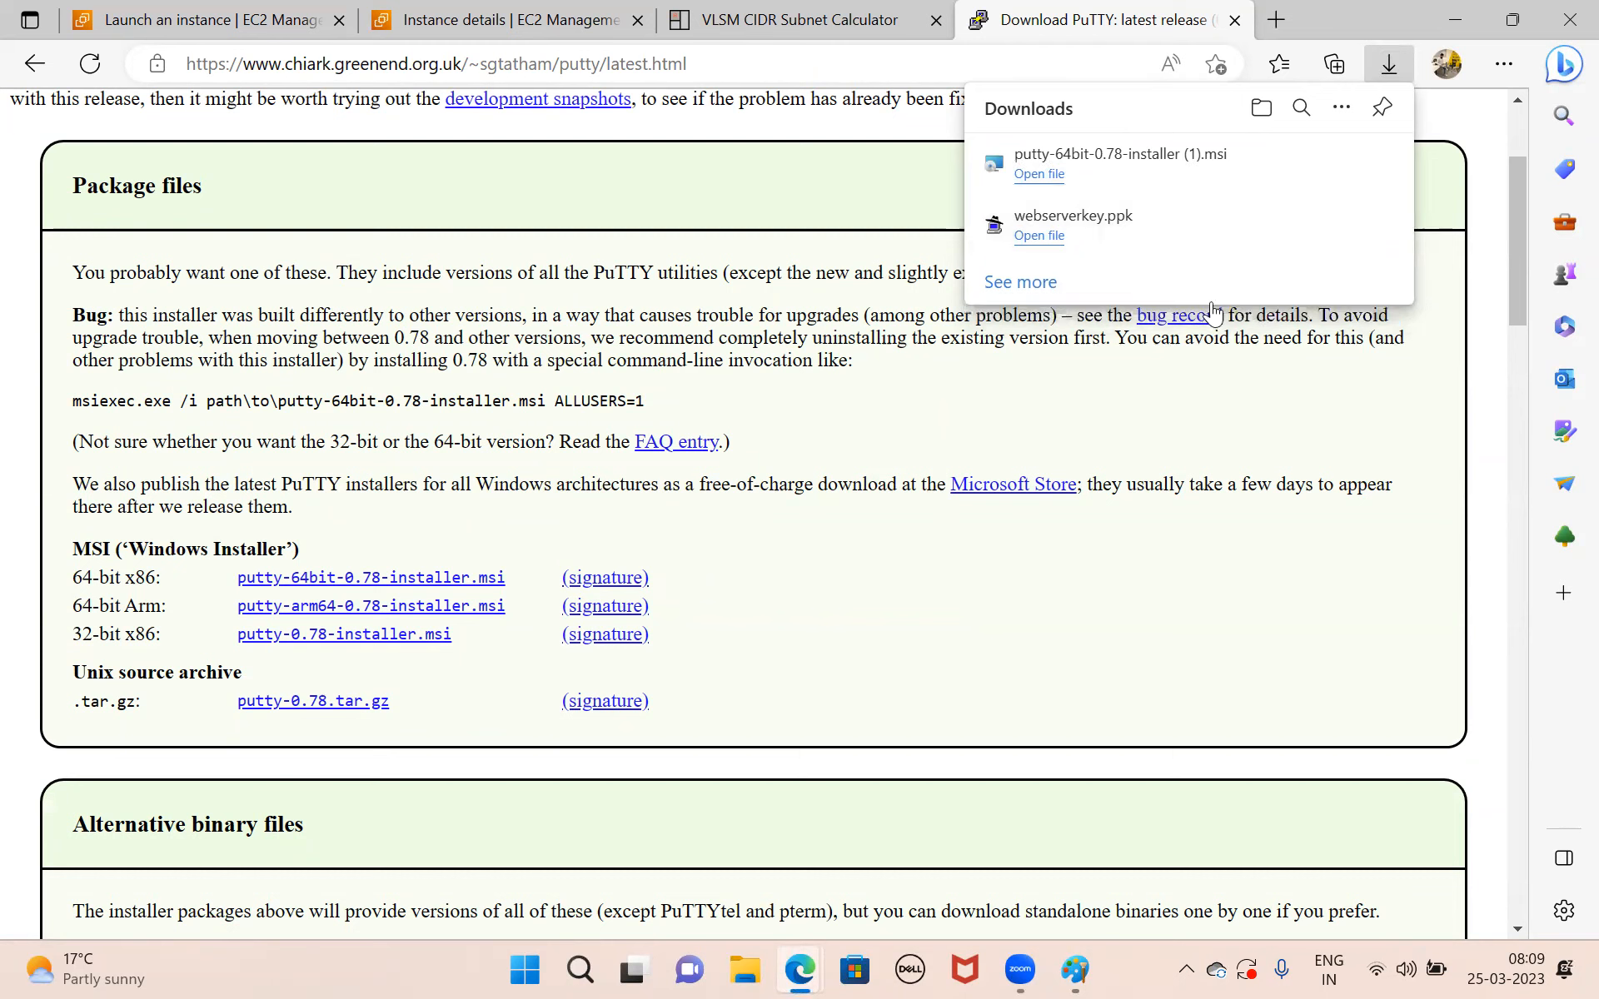
left_click(1305, 165)
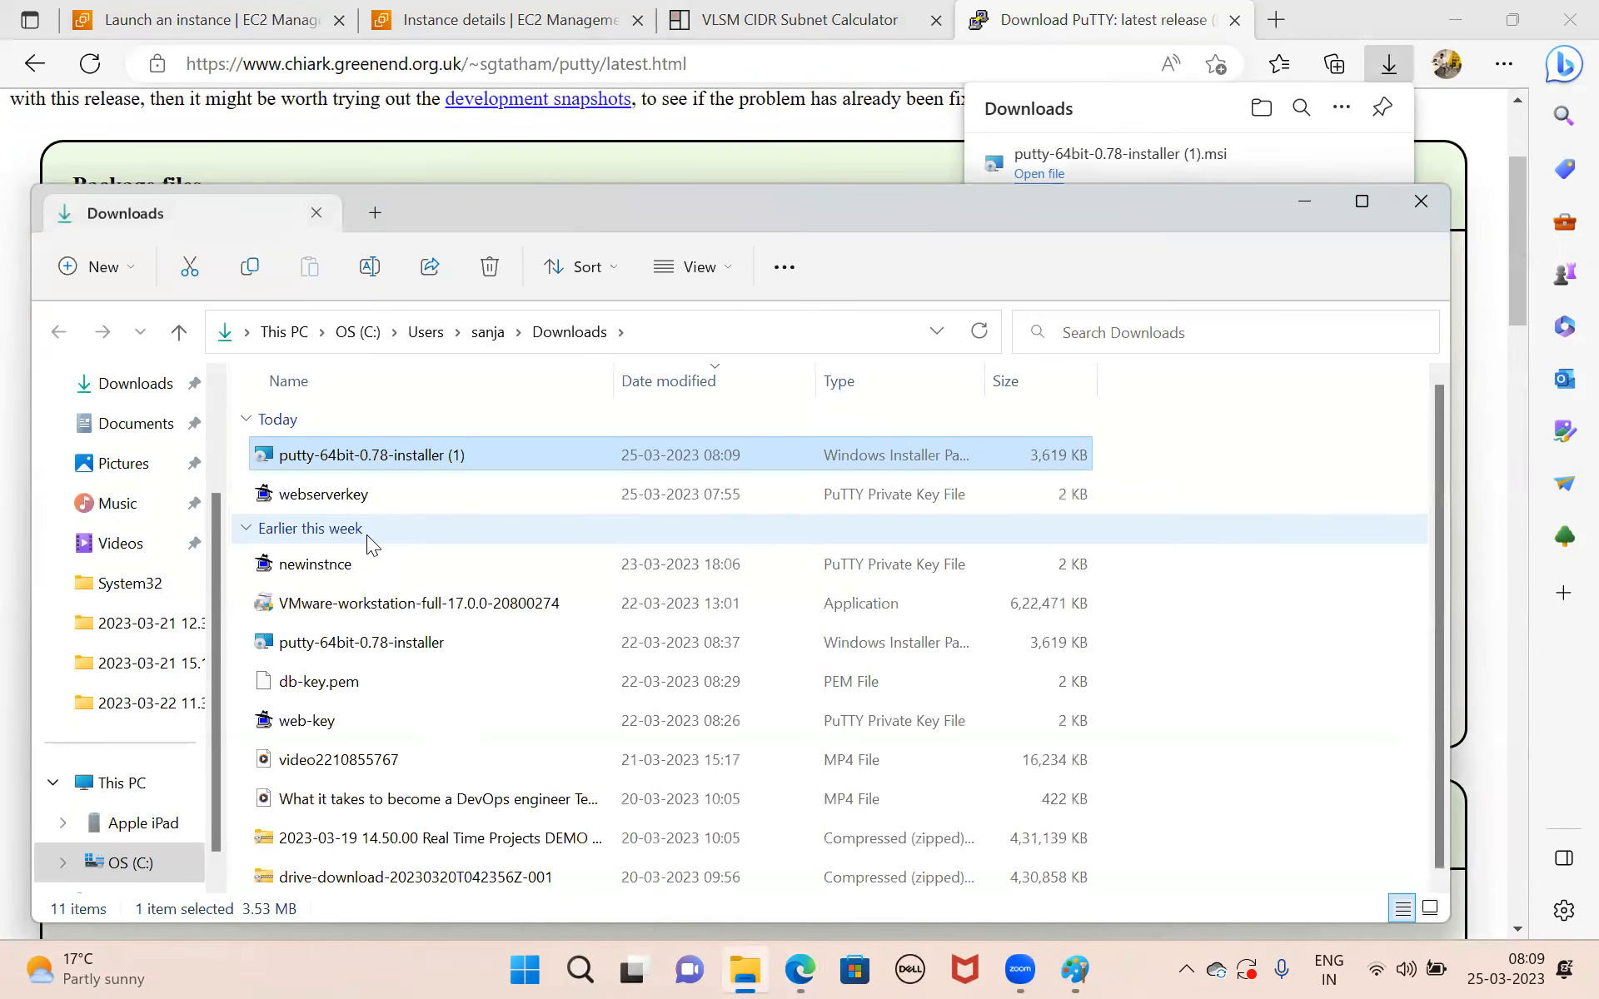
double_click(453, 458)
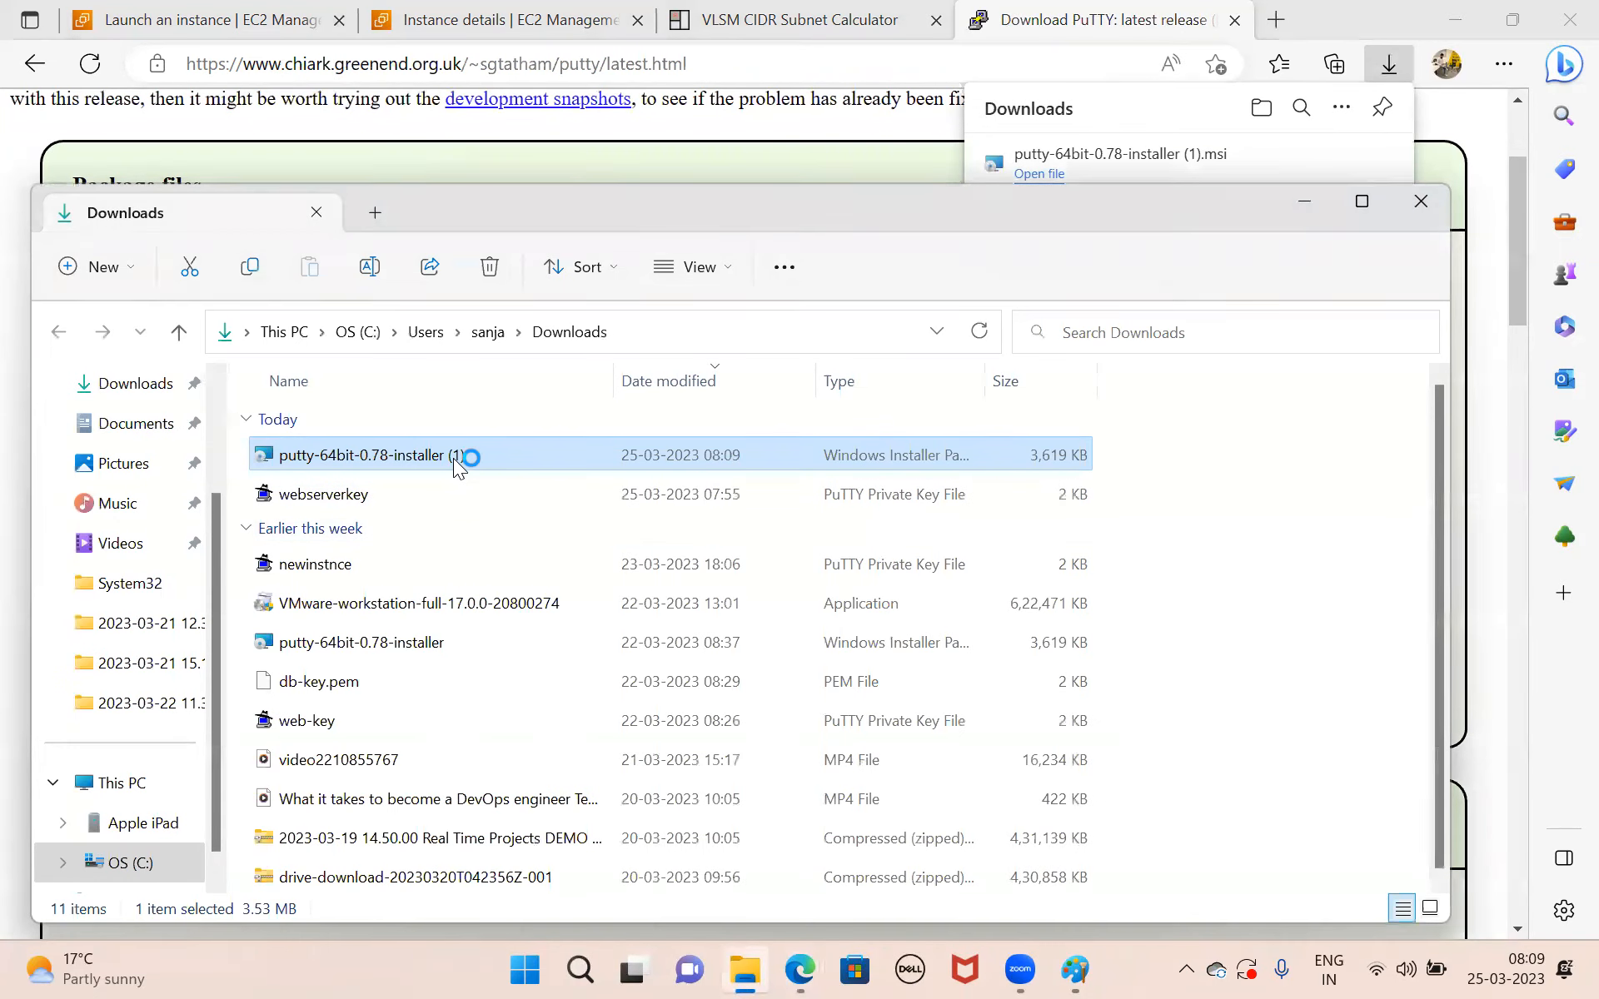
left_click(921, 685)
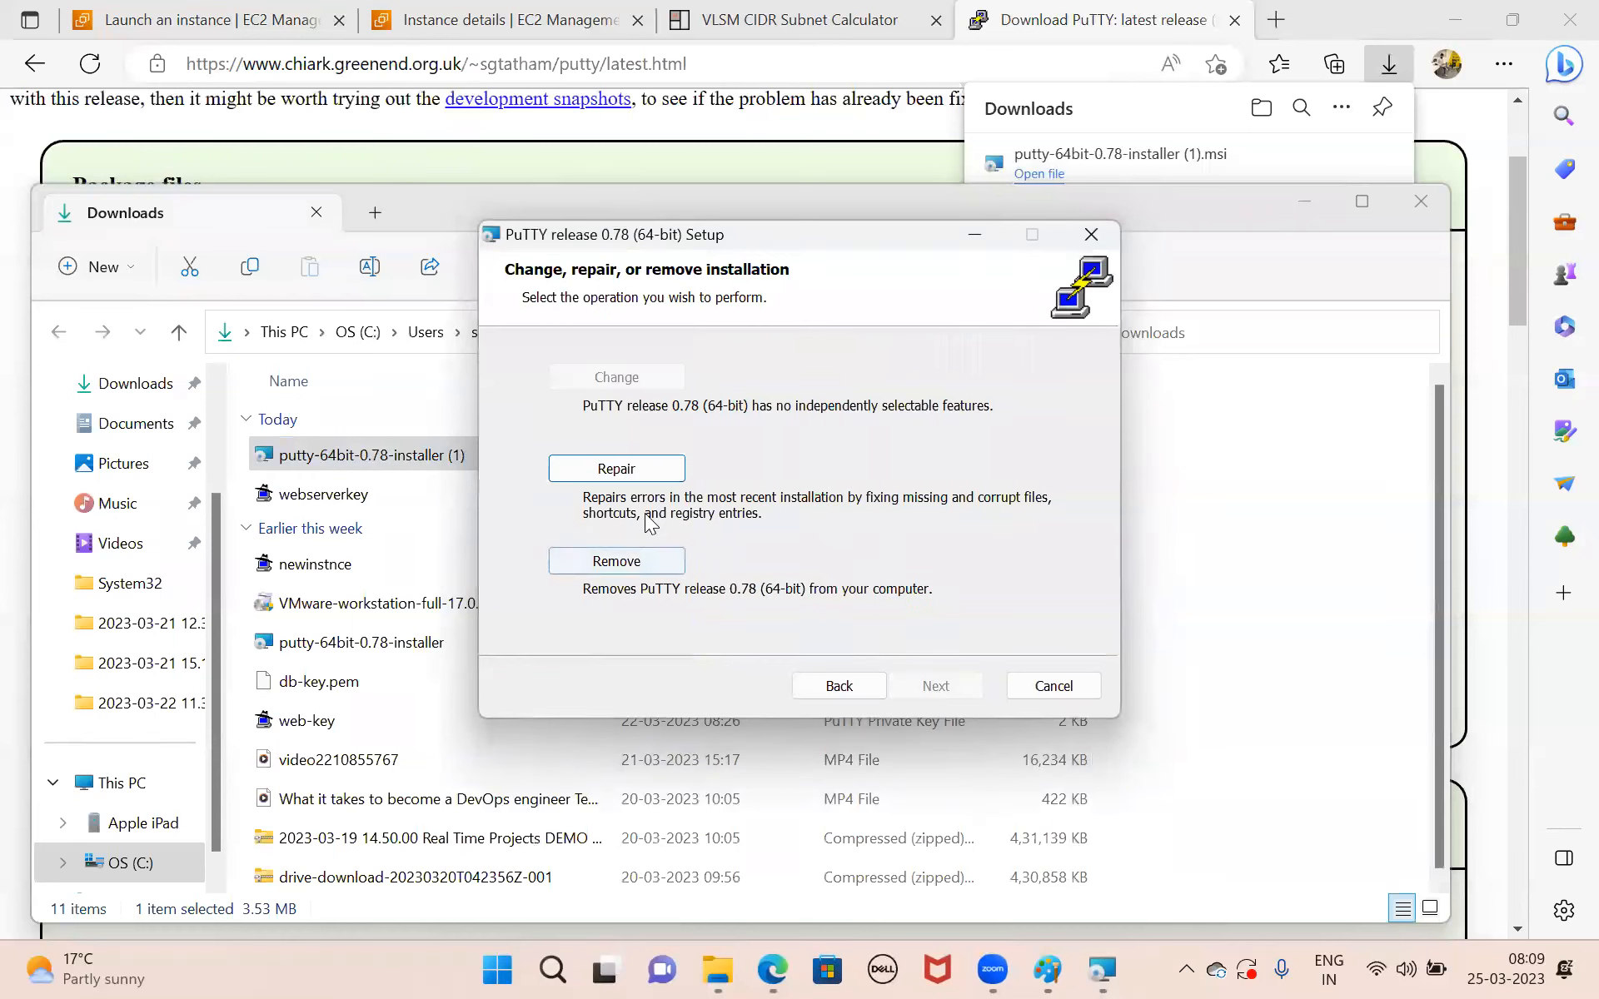
left_click(1083, 681)
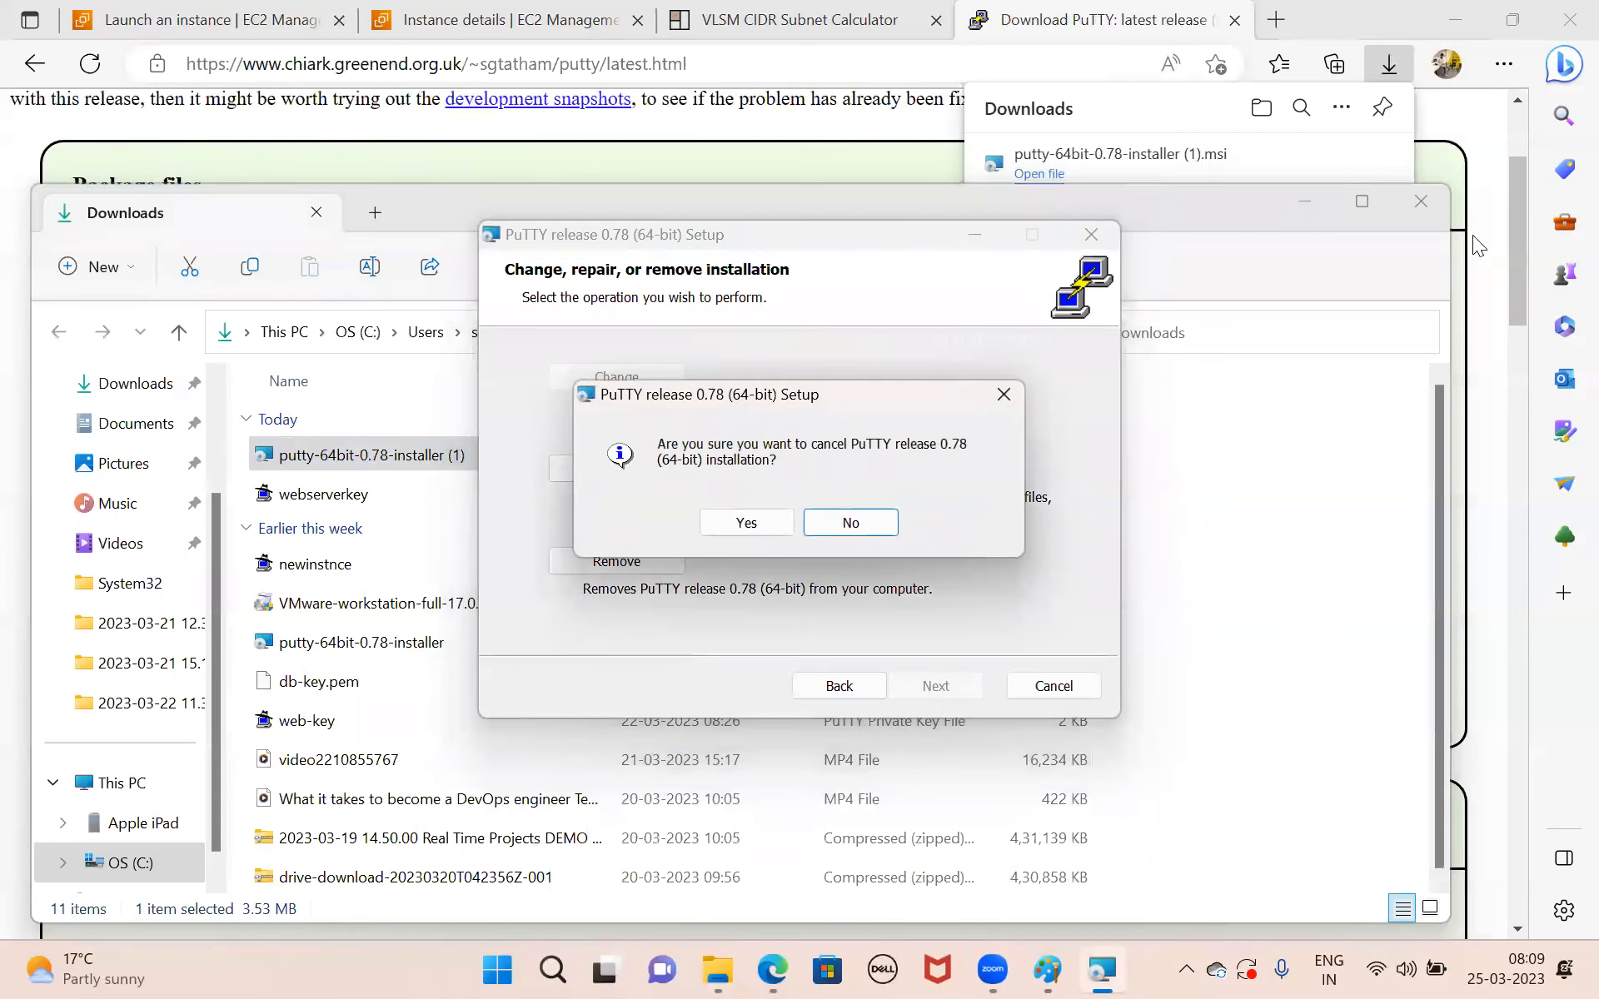
left_click(762, 513)
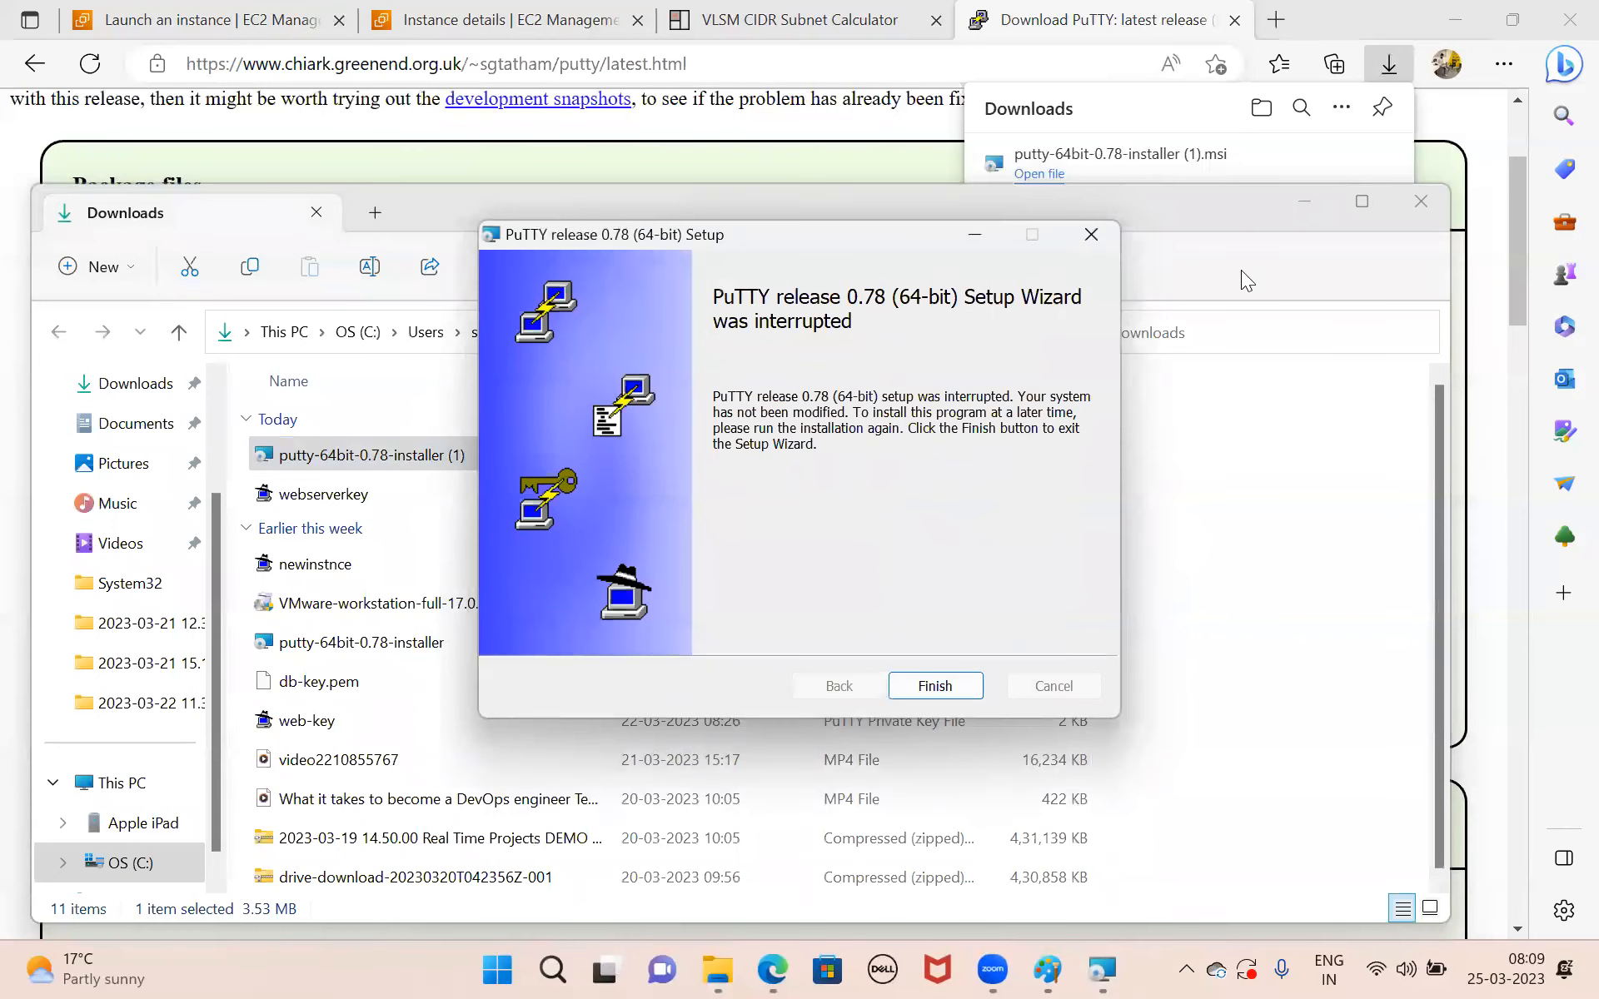
left_click(950, 673)
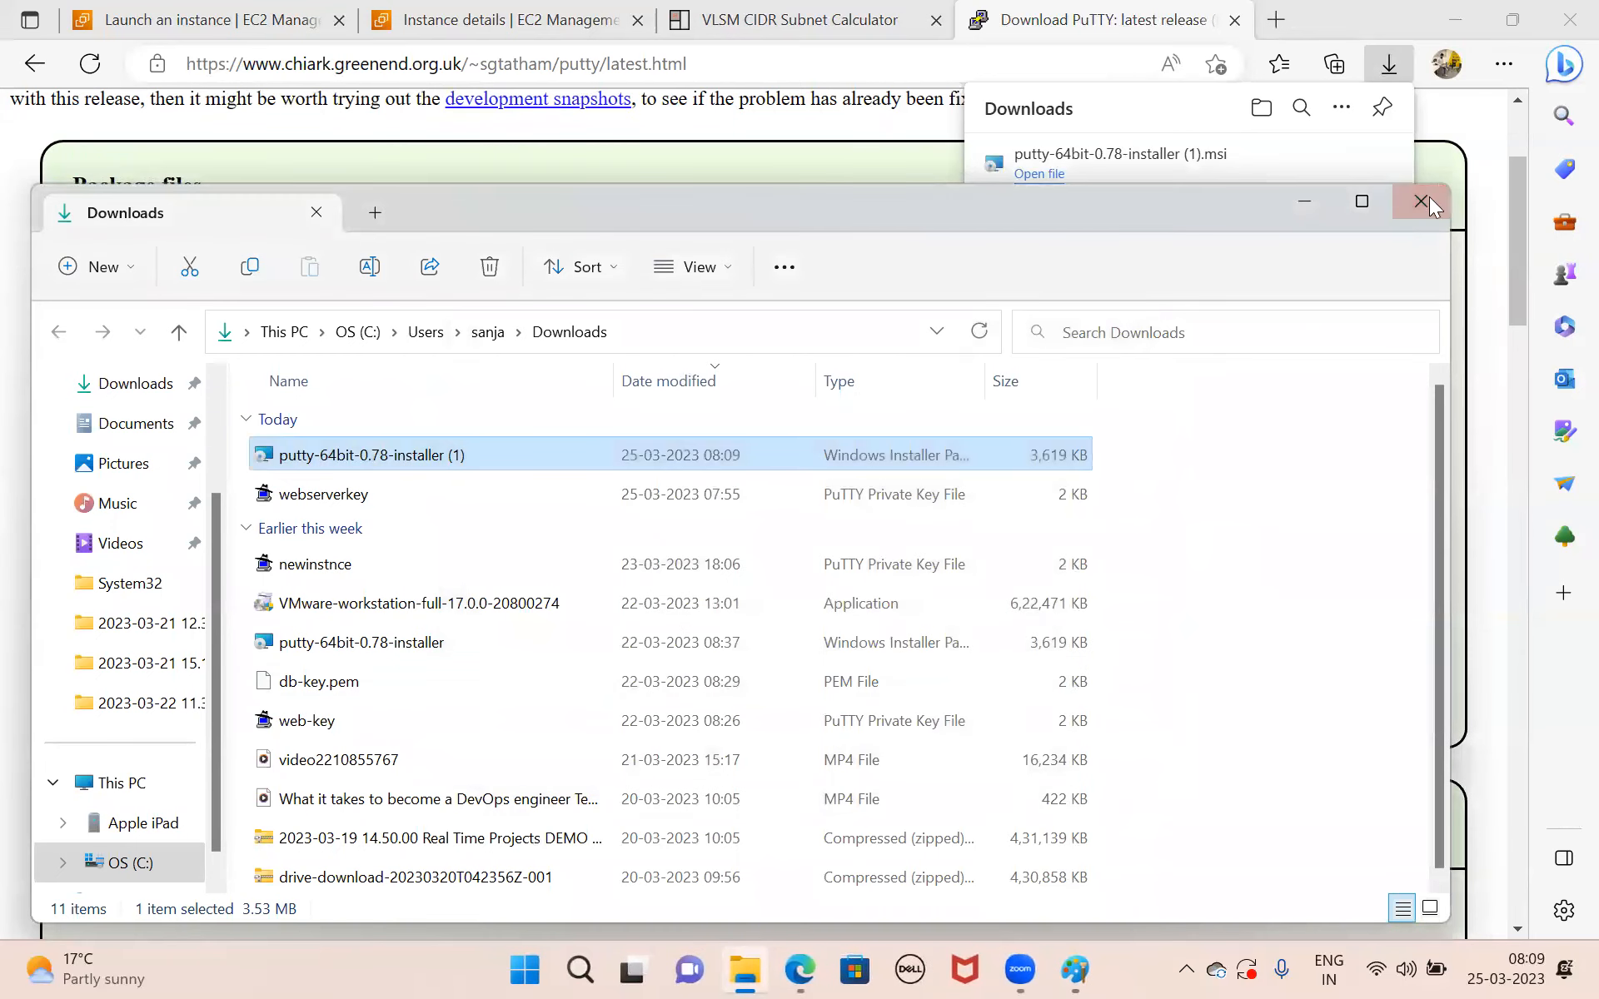
left_click(1420, 203)
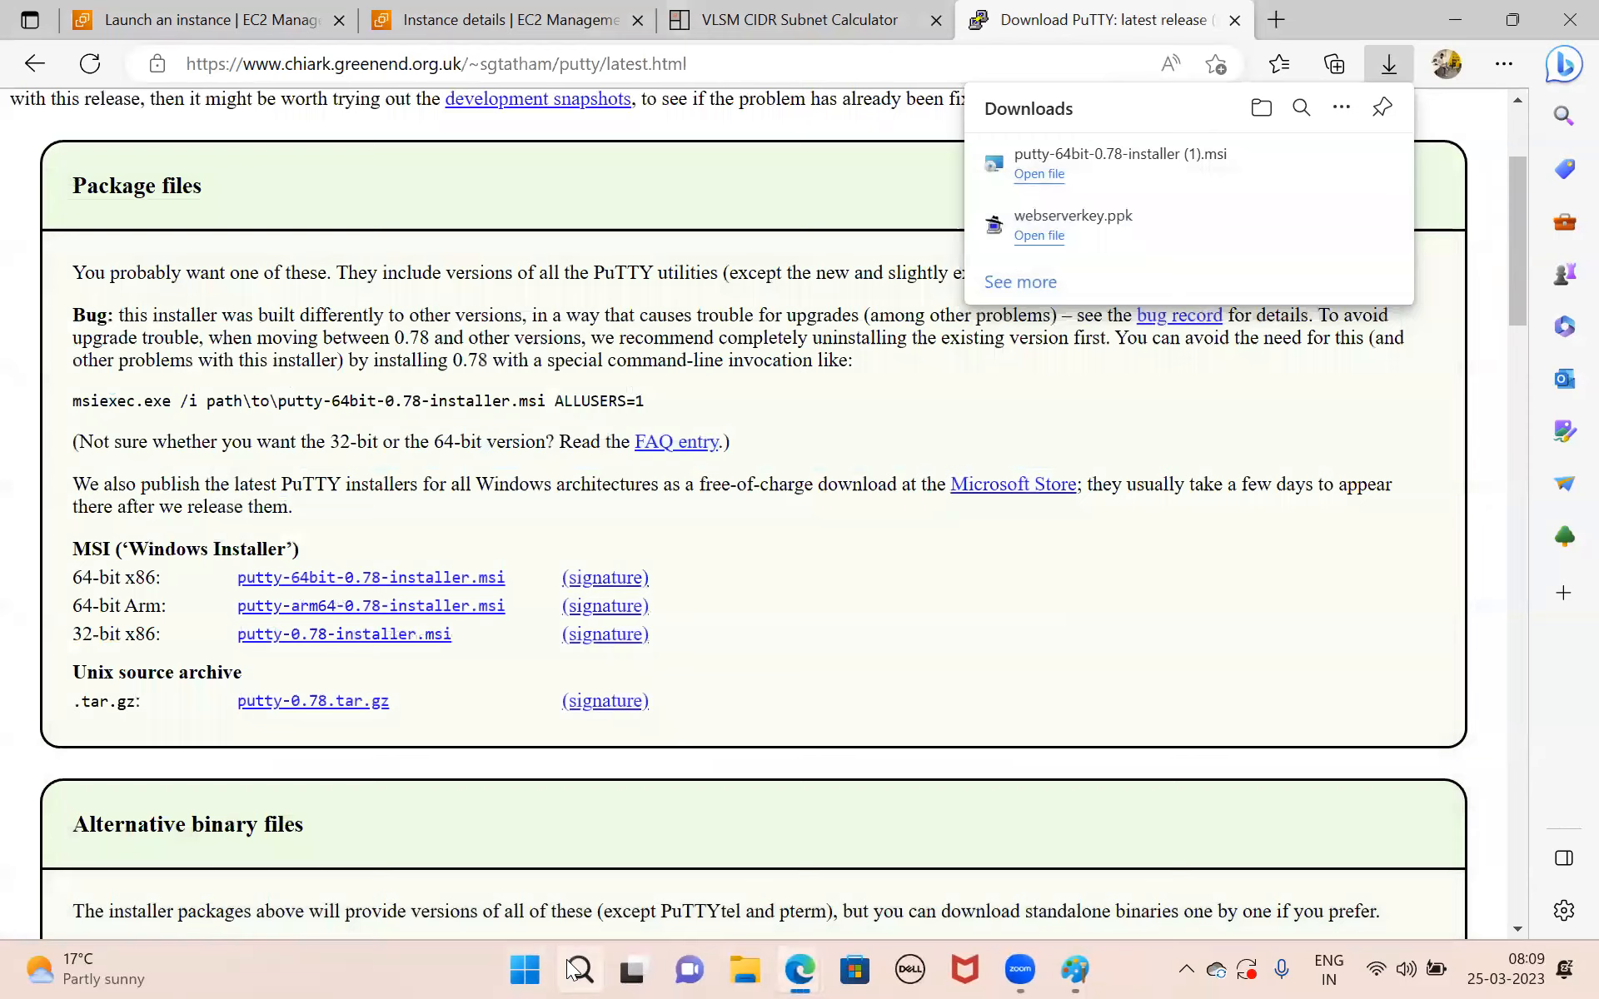
Find PuTTY among the installed Windows programs and launch it.
left_click(569, 968)
type("p")
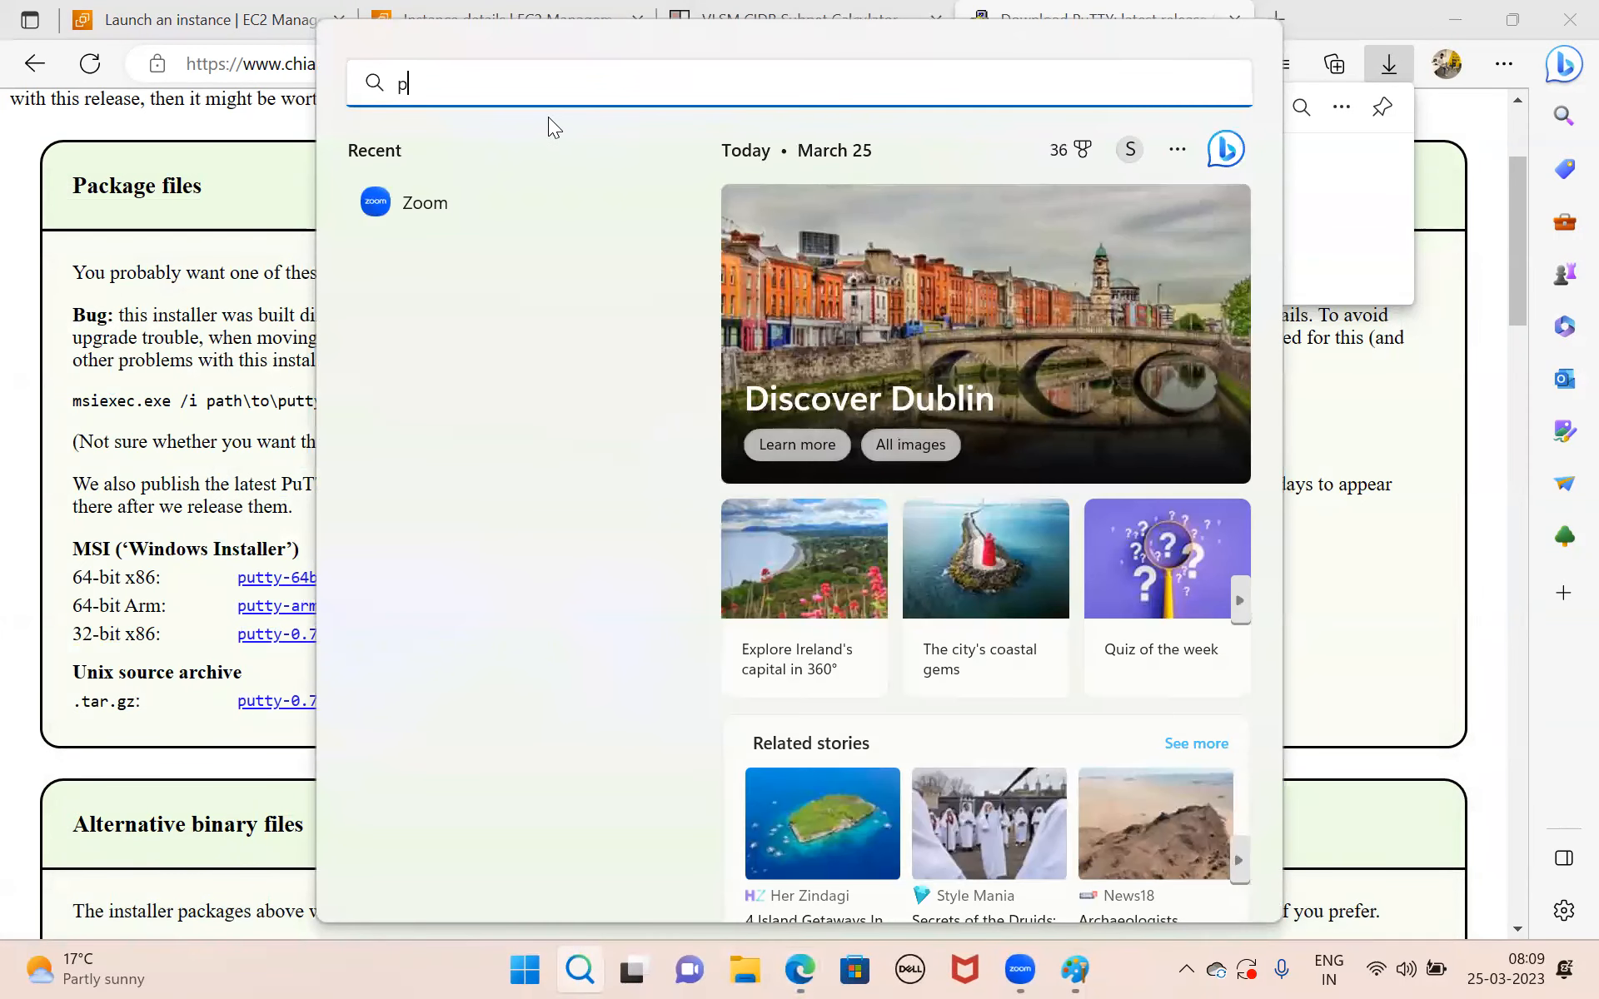
type("u")
left_click(470, 288)
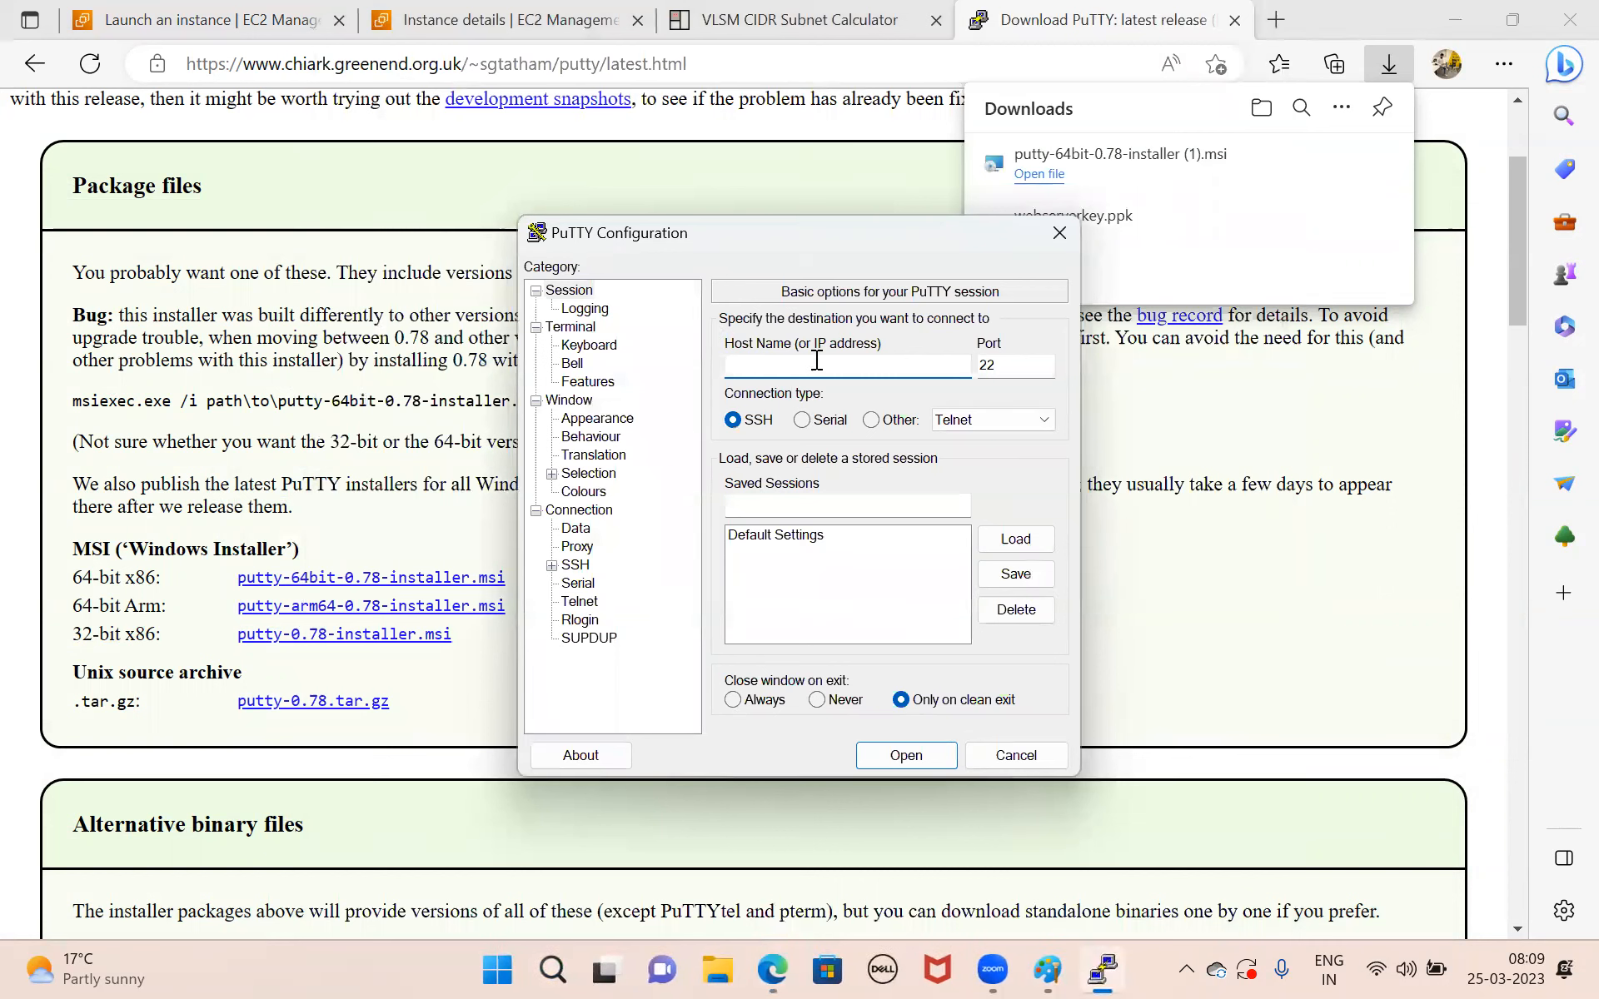
type("ec2-user@")
left_click(598, 15)
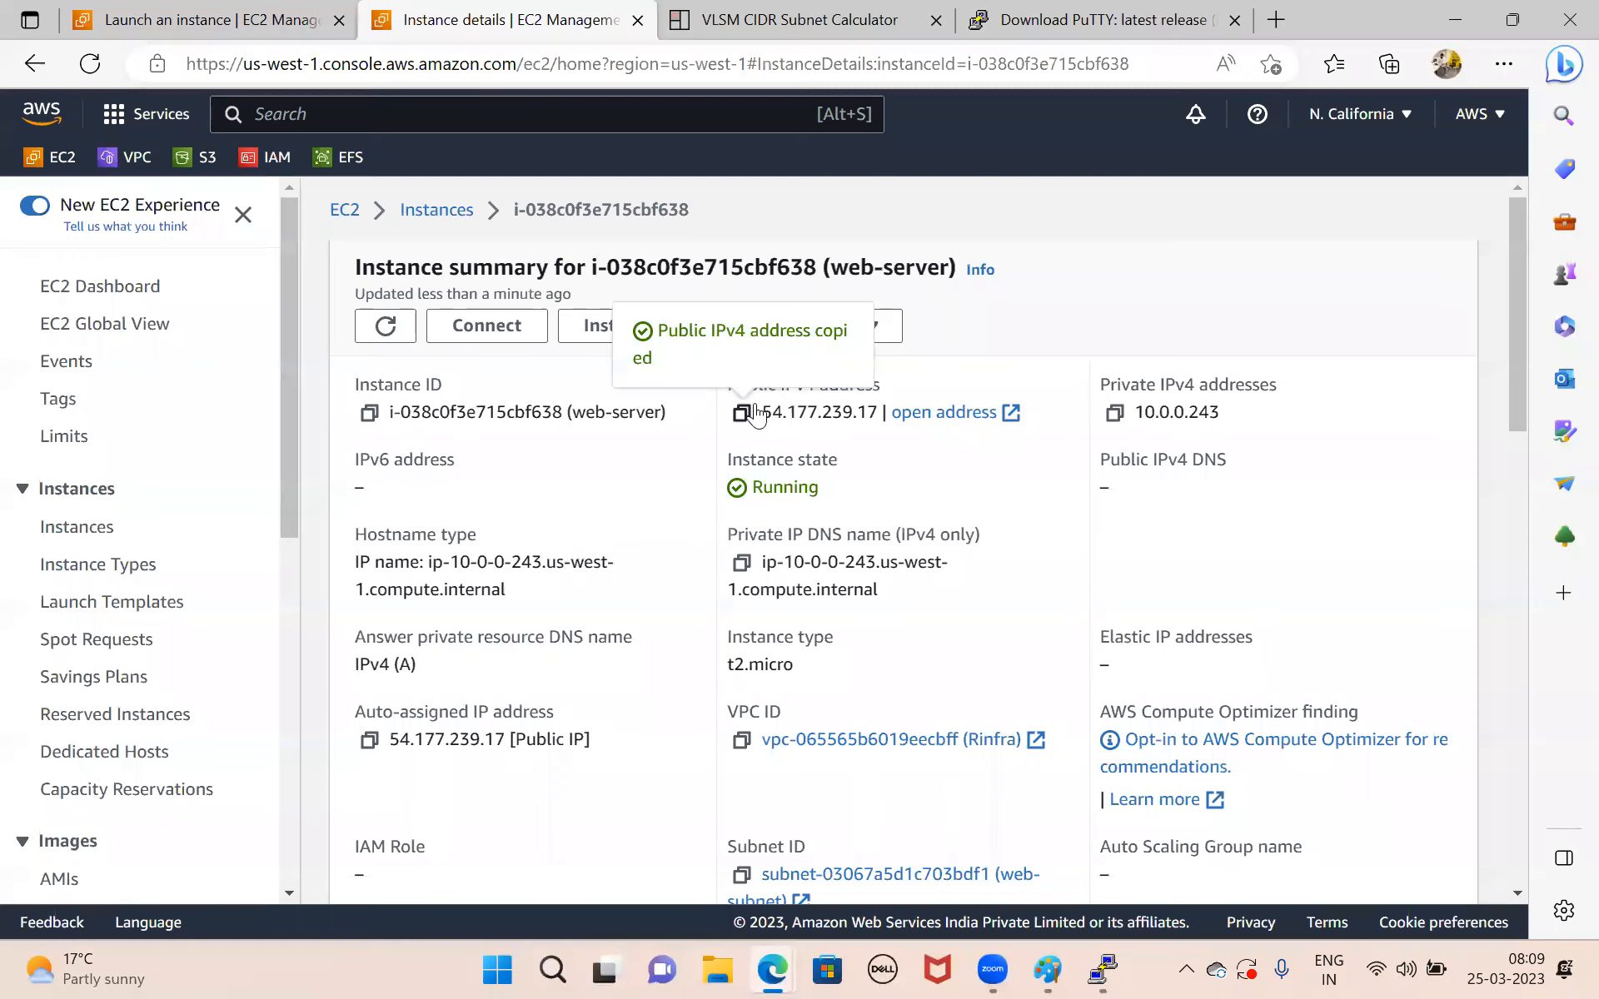
left_click(1097, 968)
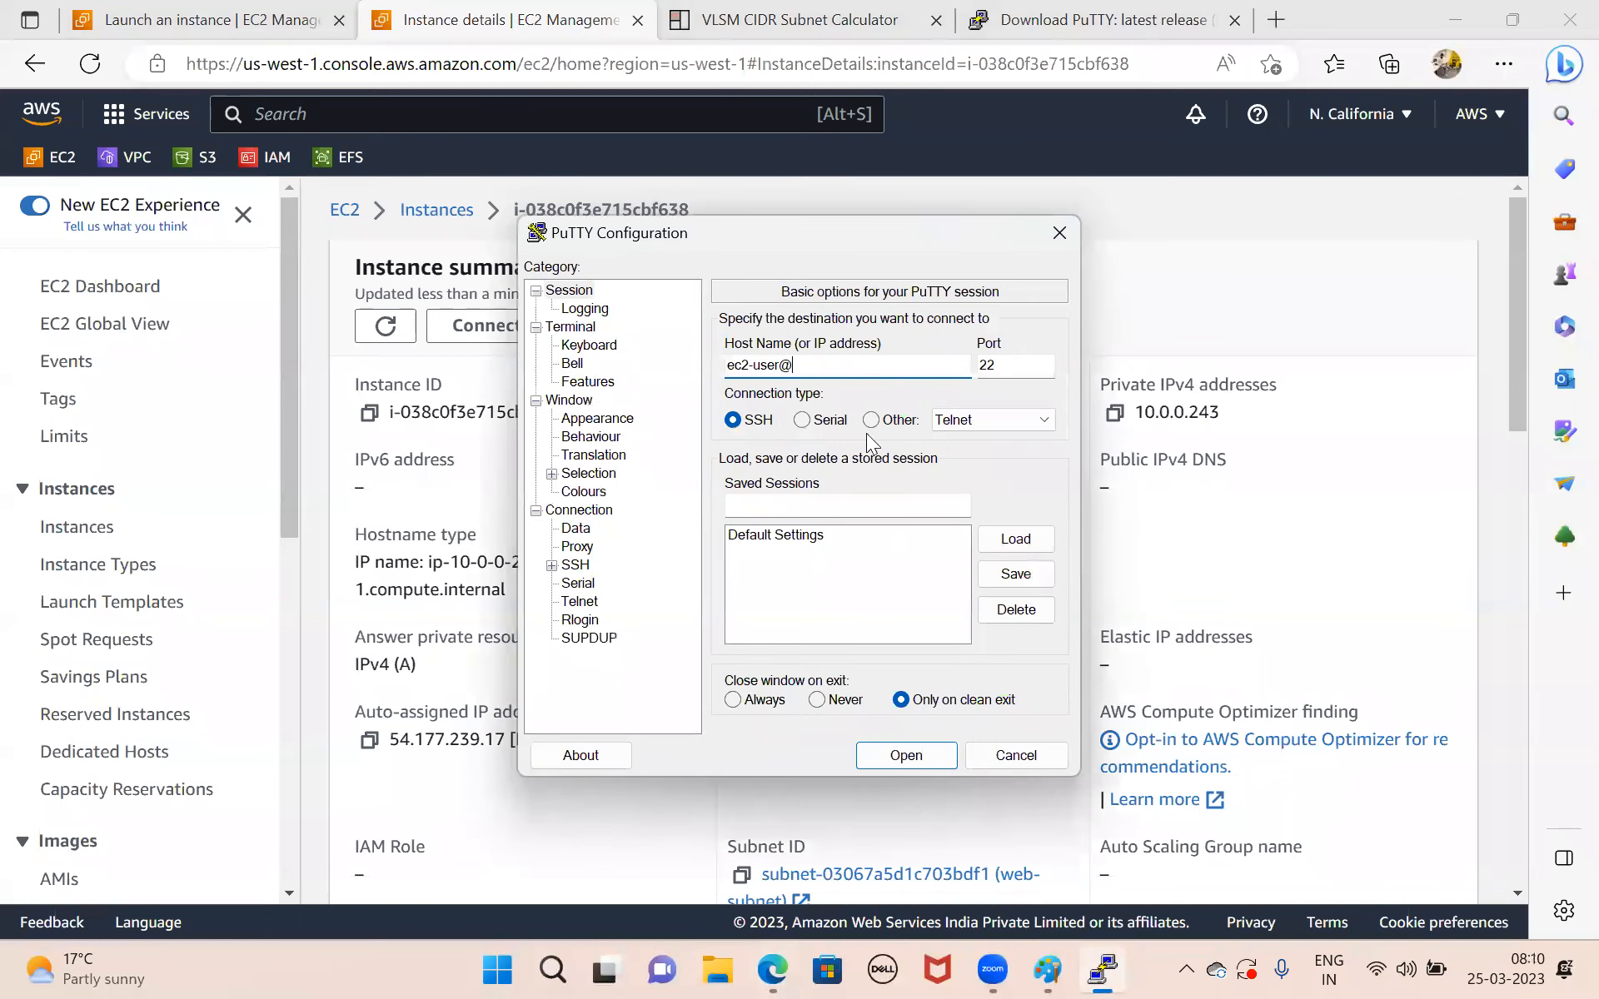
key("ctrl+v")
left_click_drag(756, 233, 329, 316)
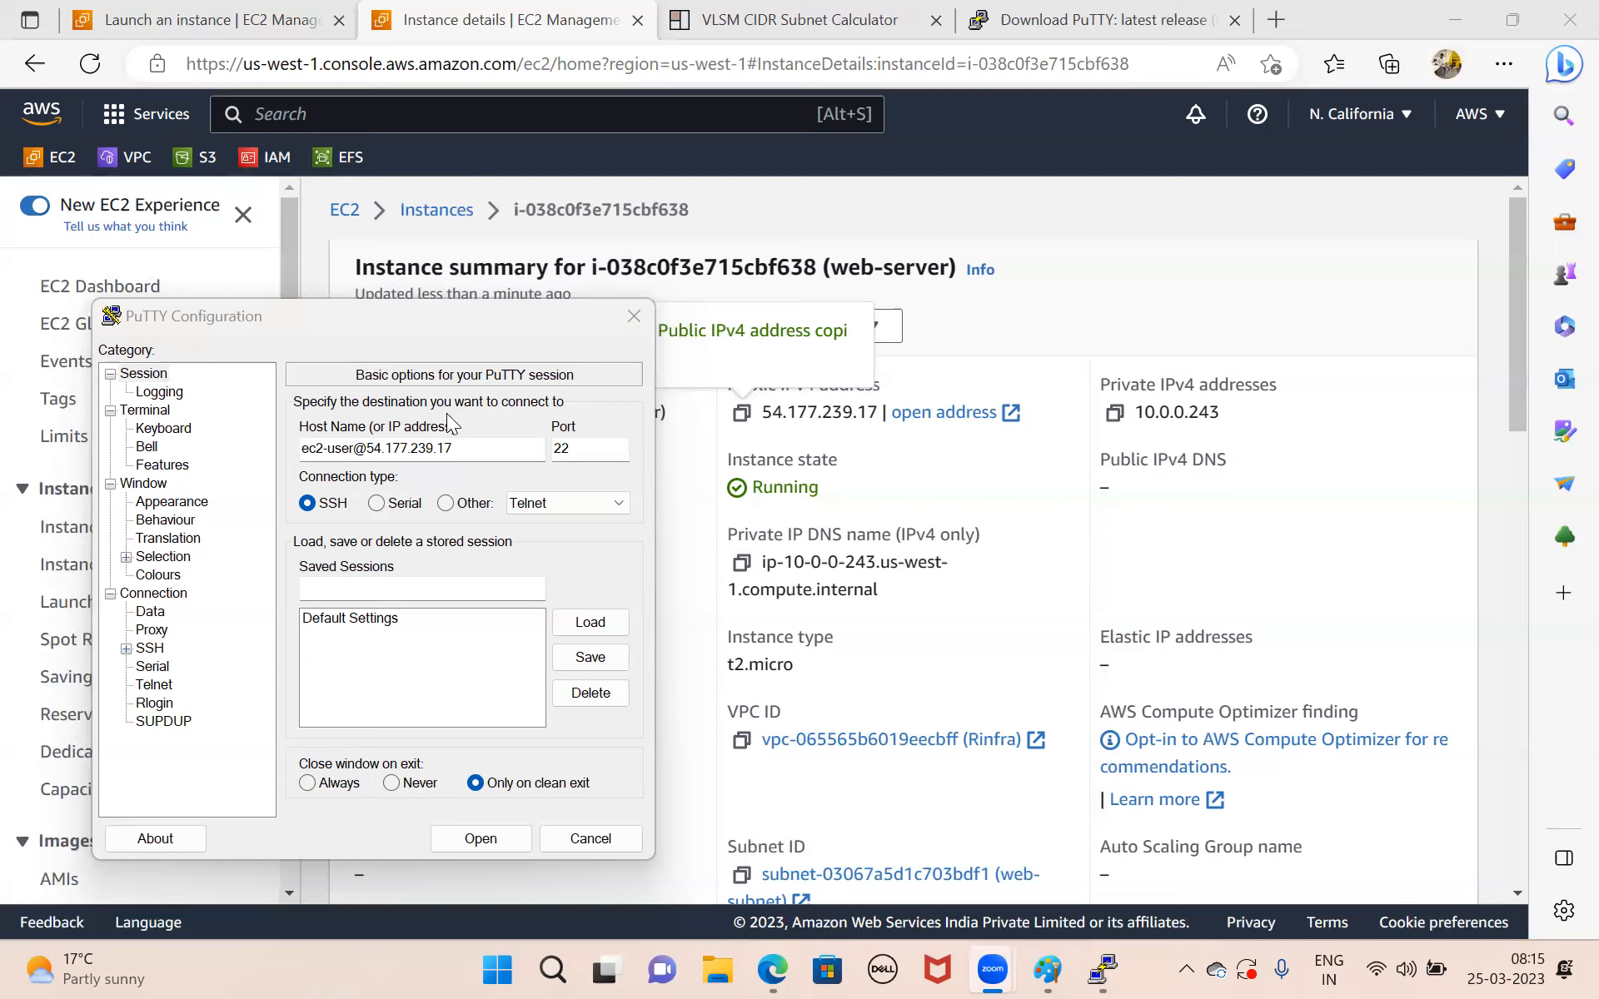
left_click_drag(425, 310, 827, 200)
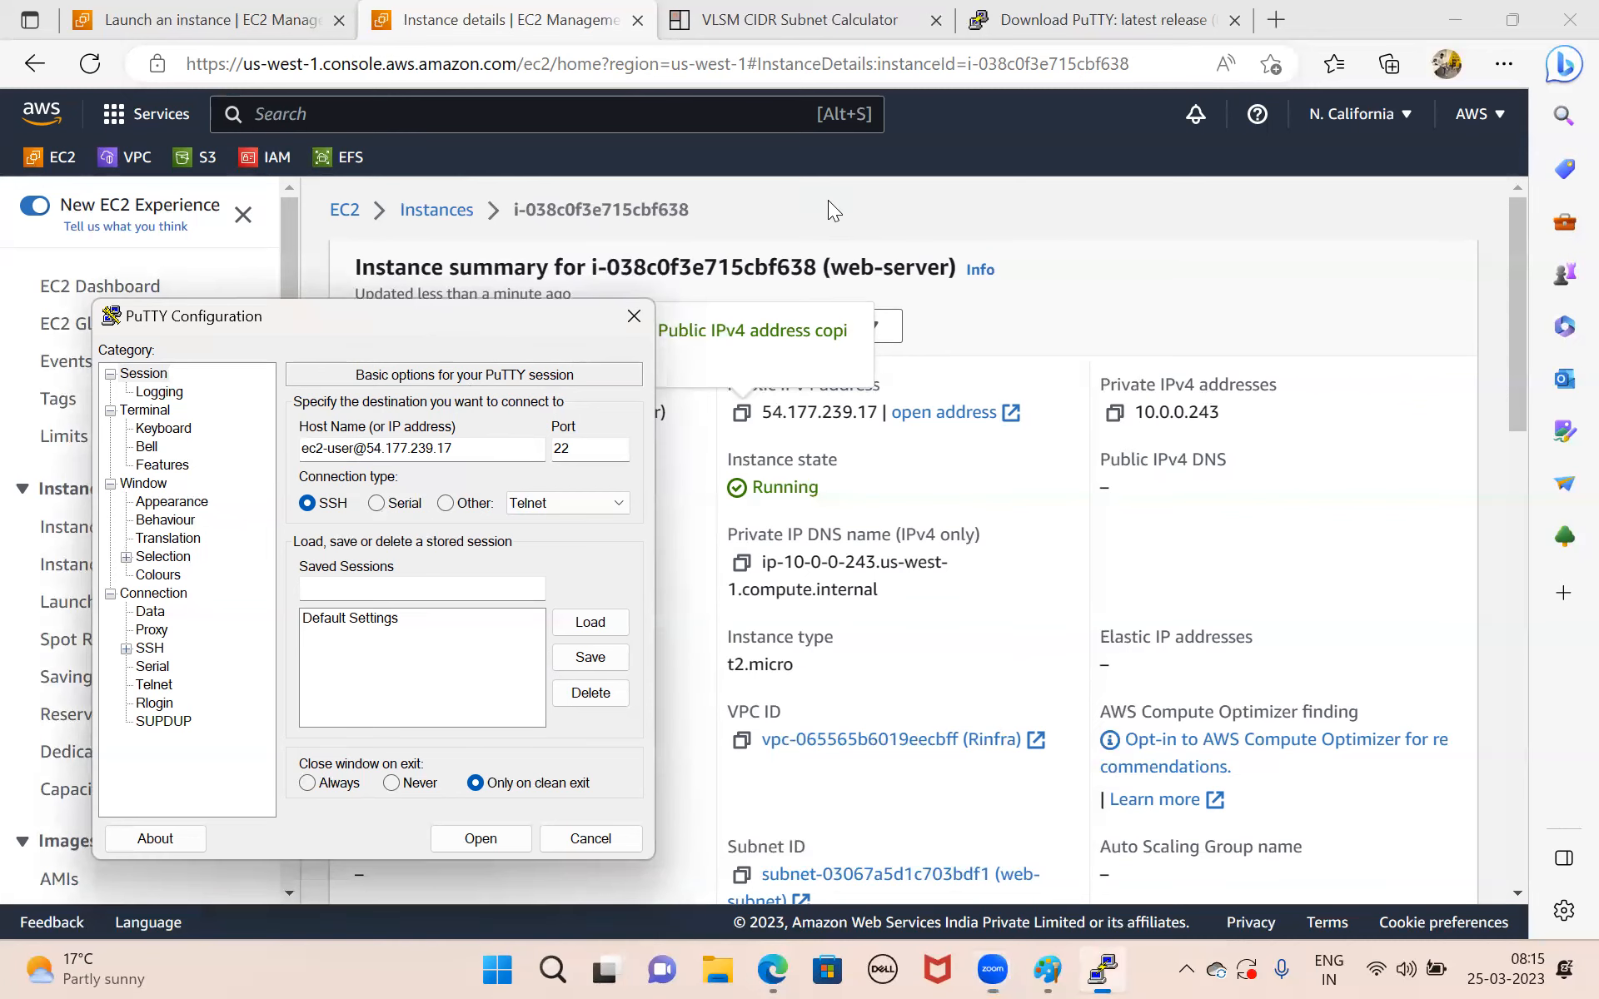
Choose webserverkey from Downloads as the private key file in the SSH authentication credentials and start the session.
left_click(513, 486)
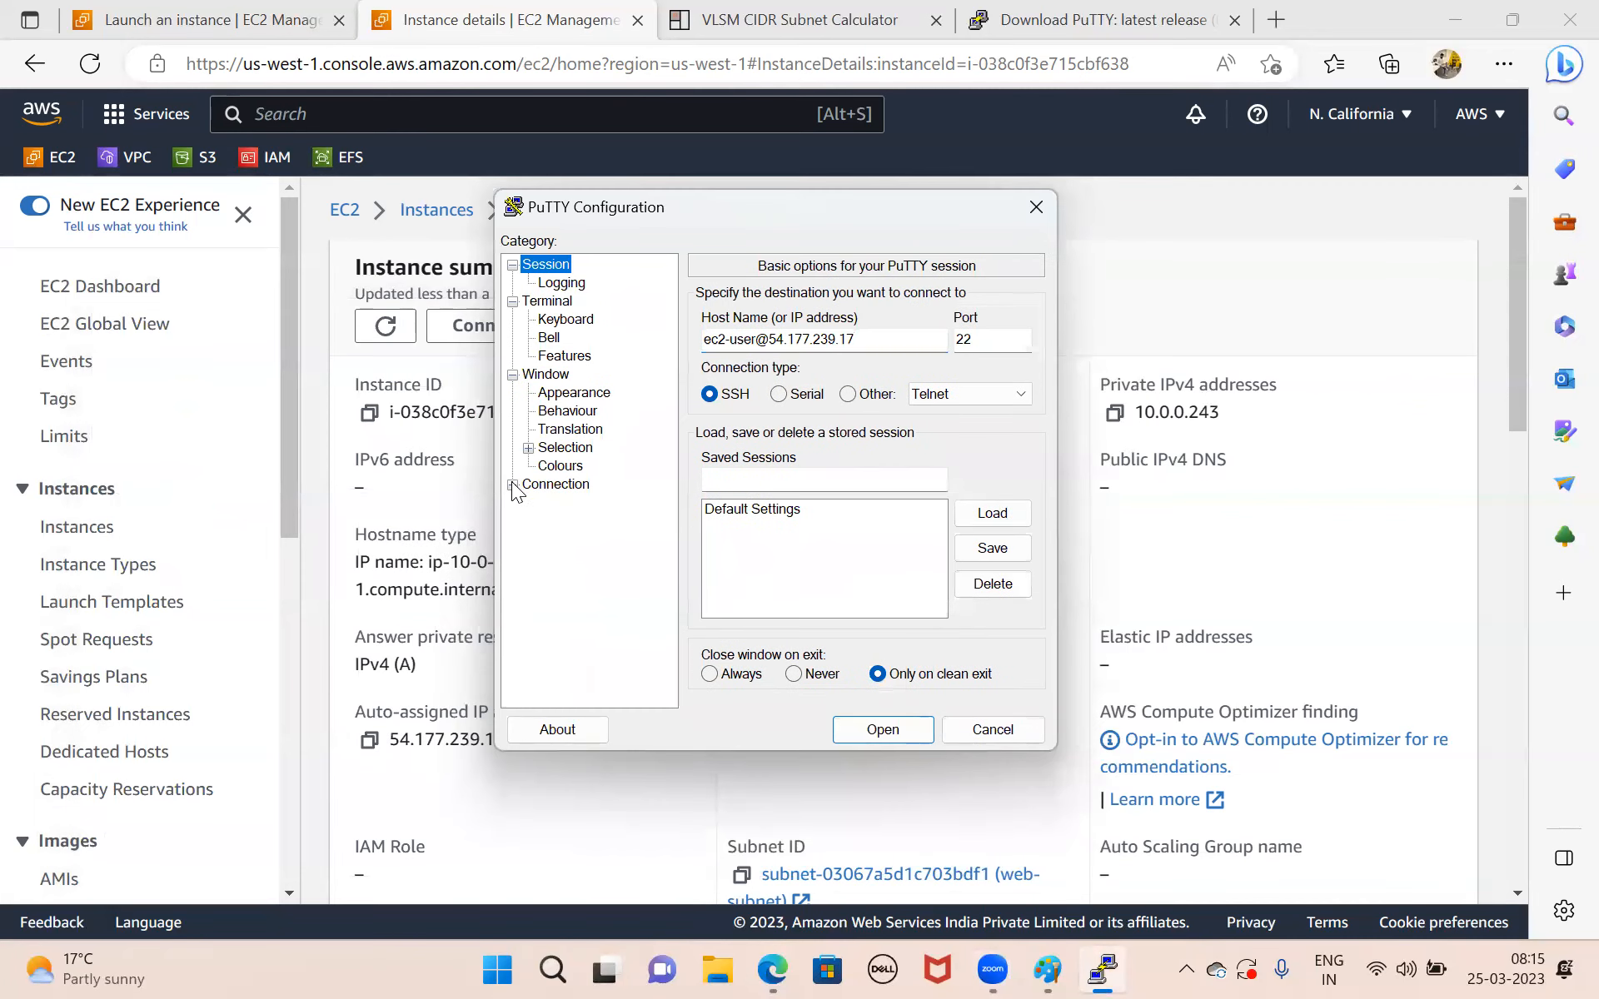
left_click(513, 486)
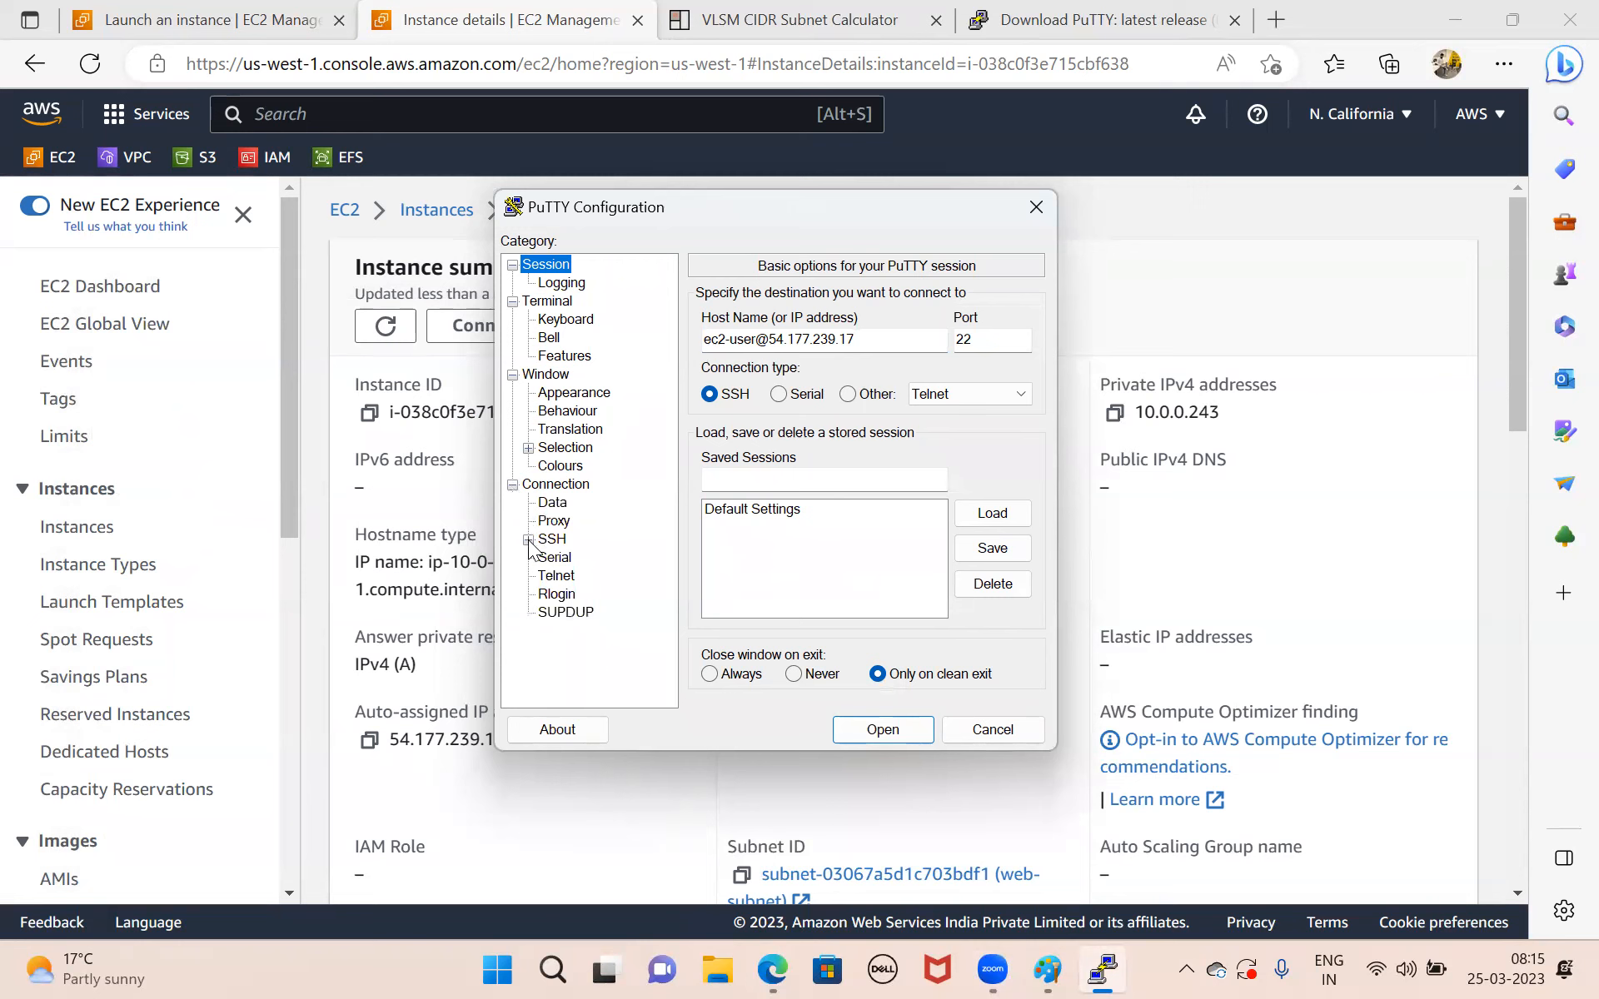
left_click(528, 540)
left_click(544, 595)
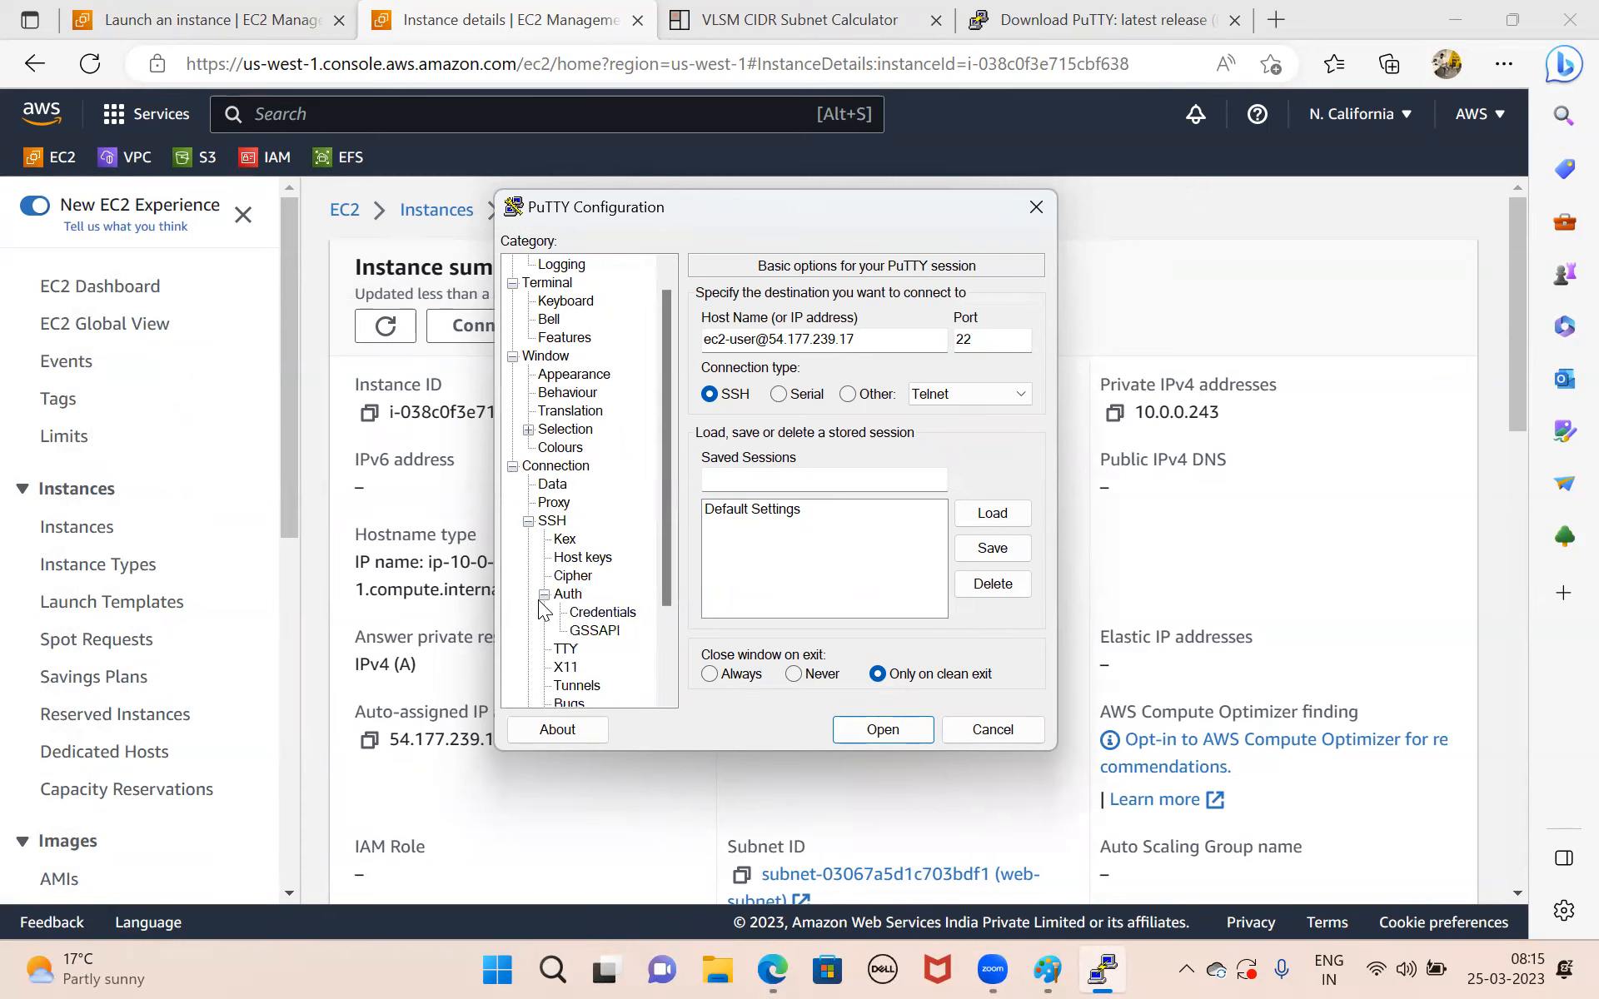
left_click(600, 616)
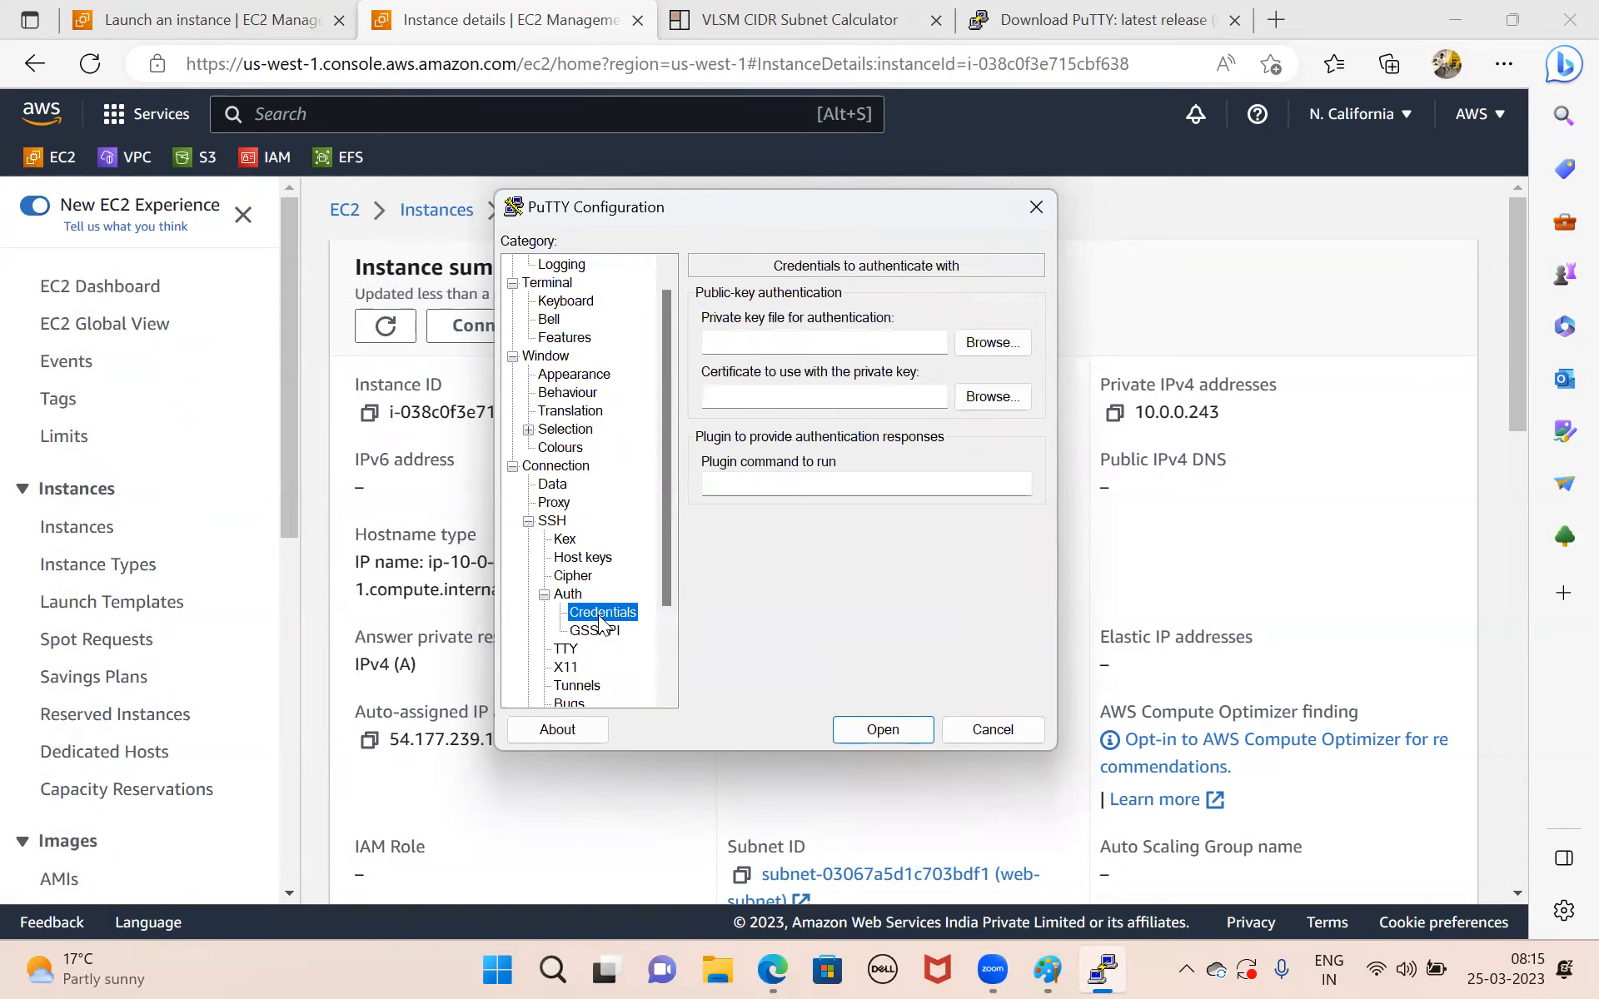
left_click(1000, 348)
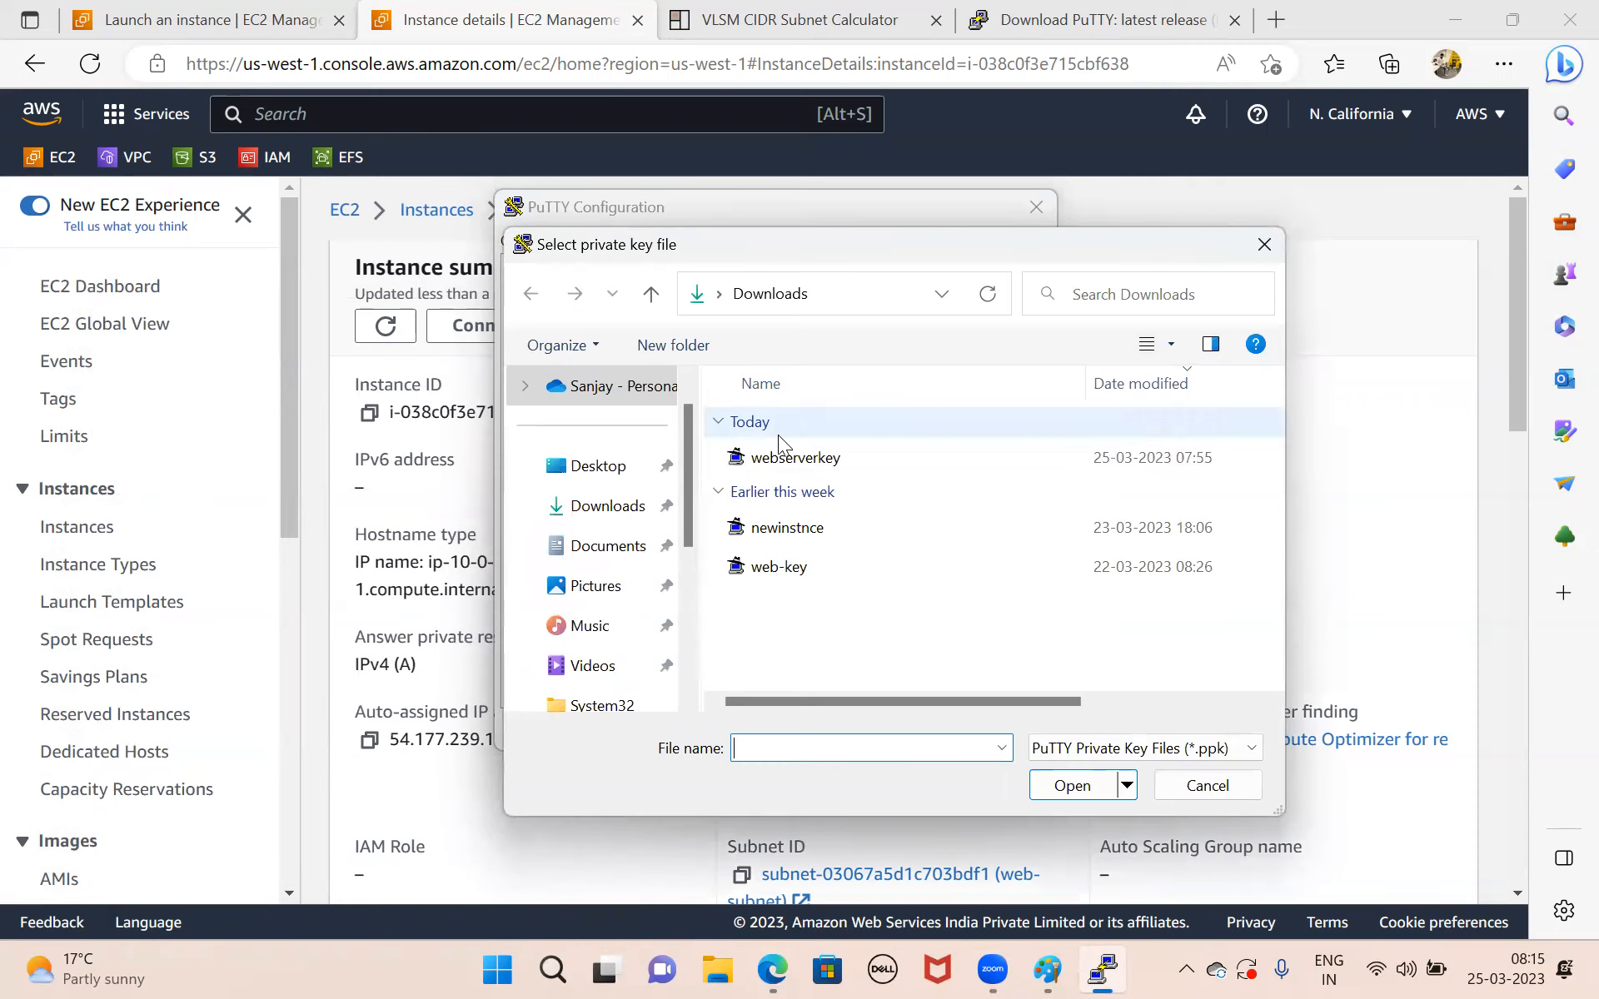
double_click(813, 457)
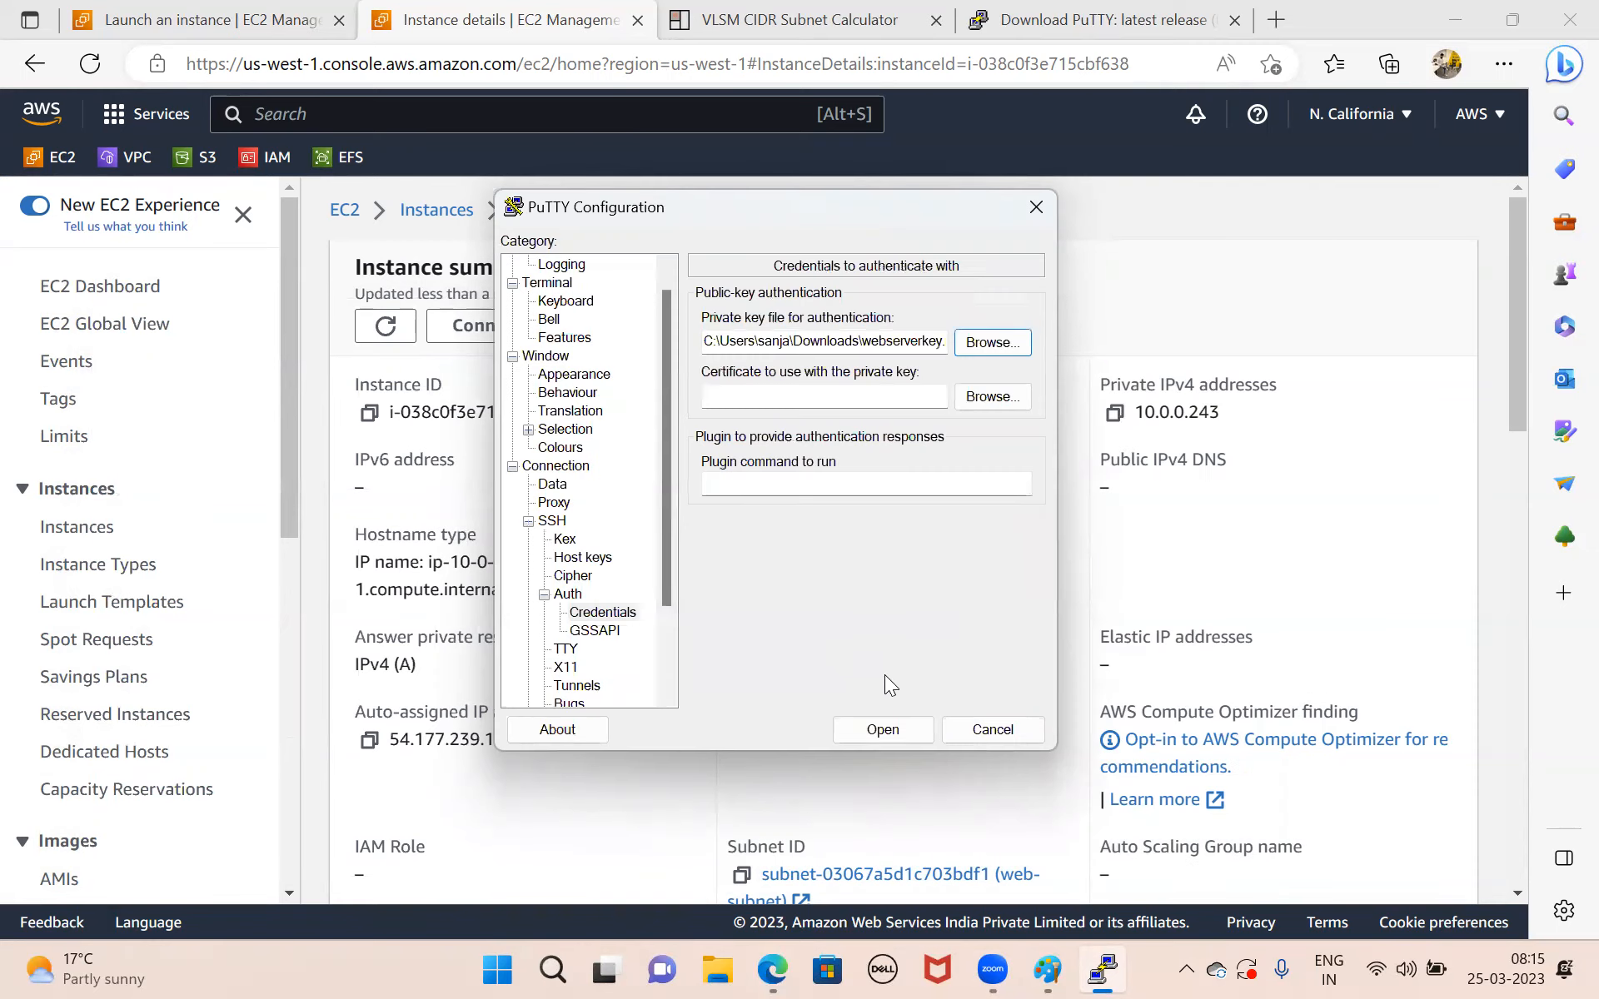
left_click(882, 729)
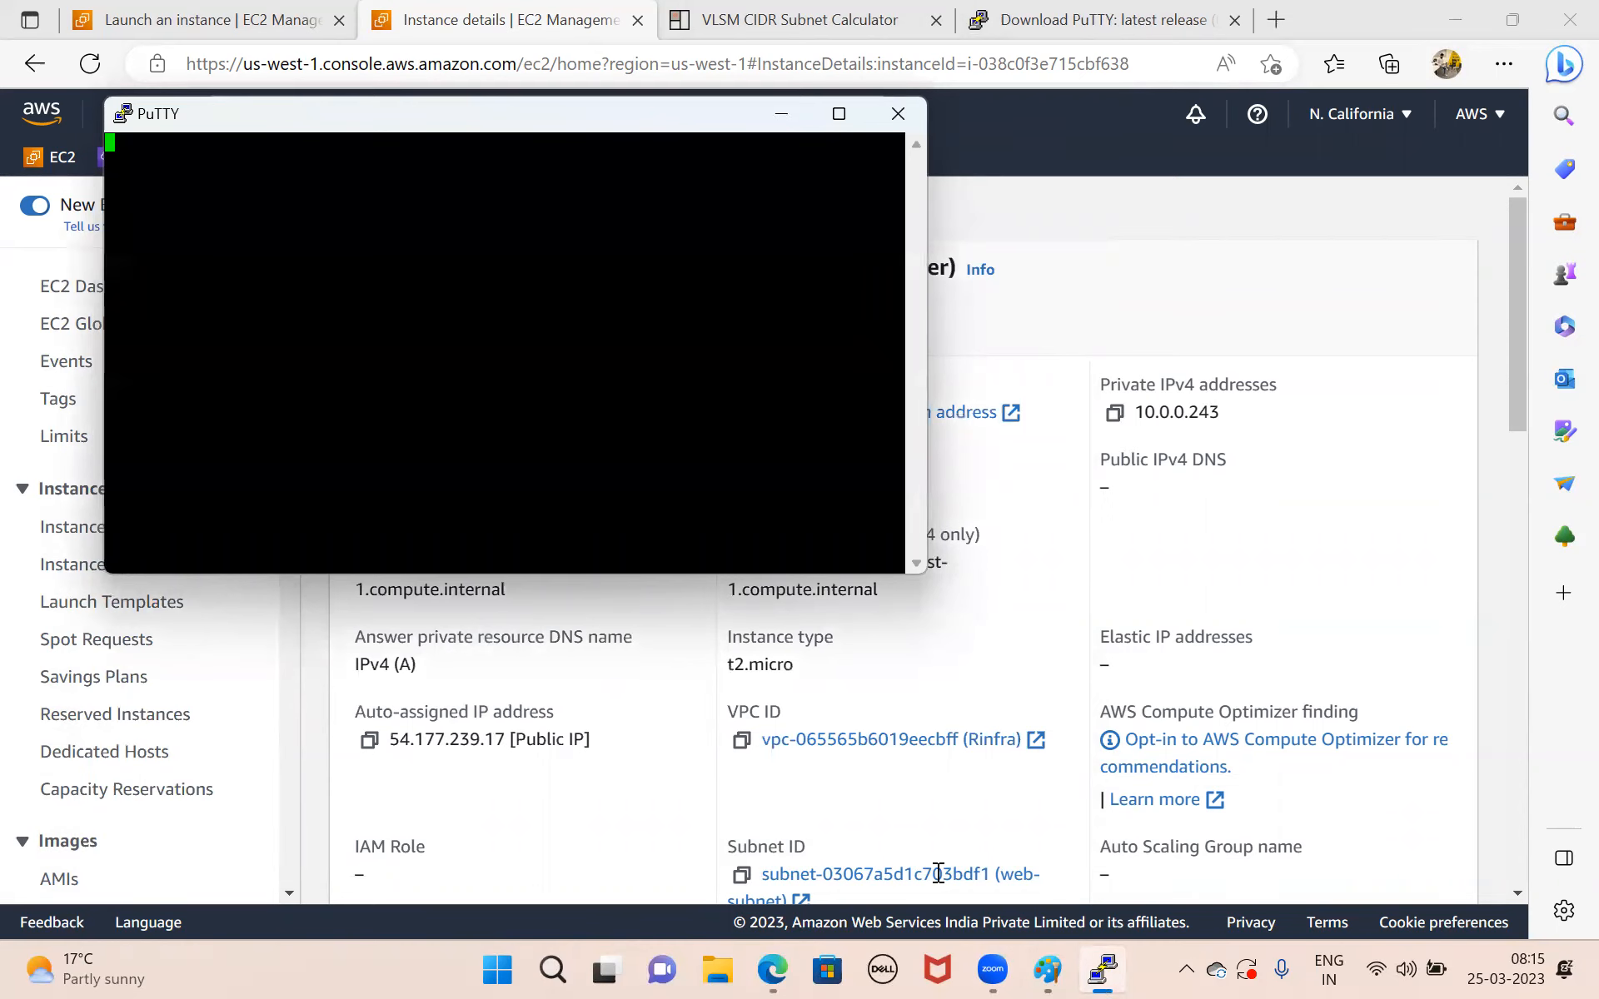
Switch to Paint, shrink its window so the PuTTY terminal can be seen behind it, and dismiss PuTTY's error message.
left_click(1051, 970)
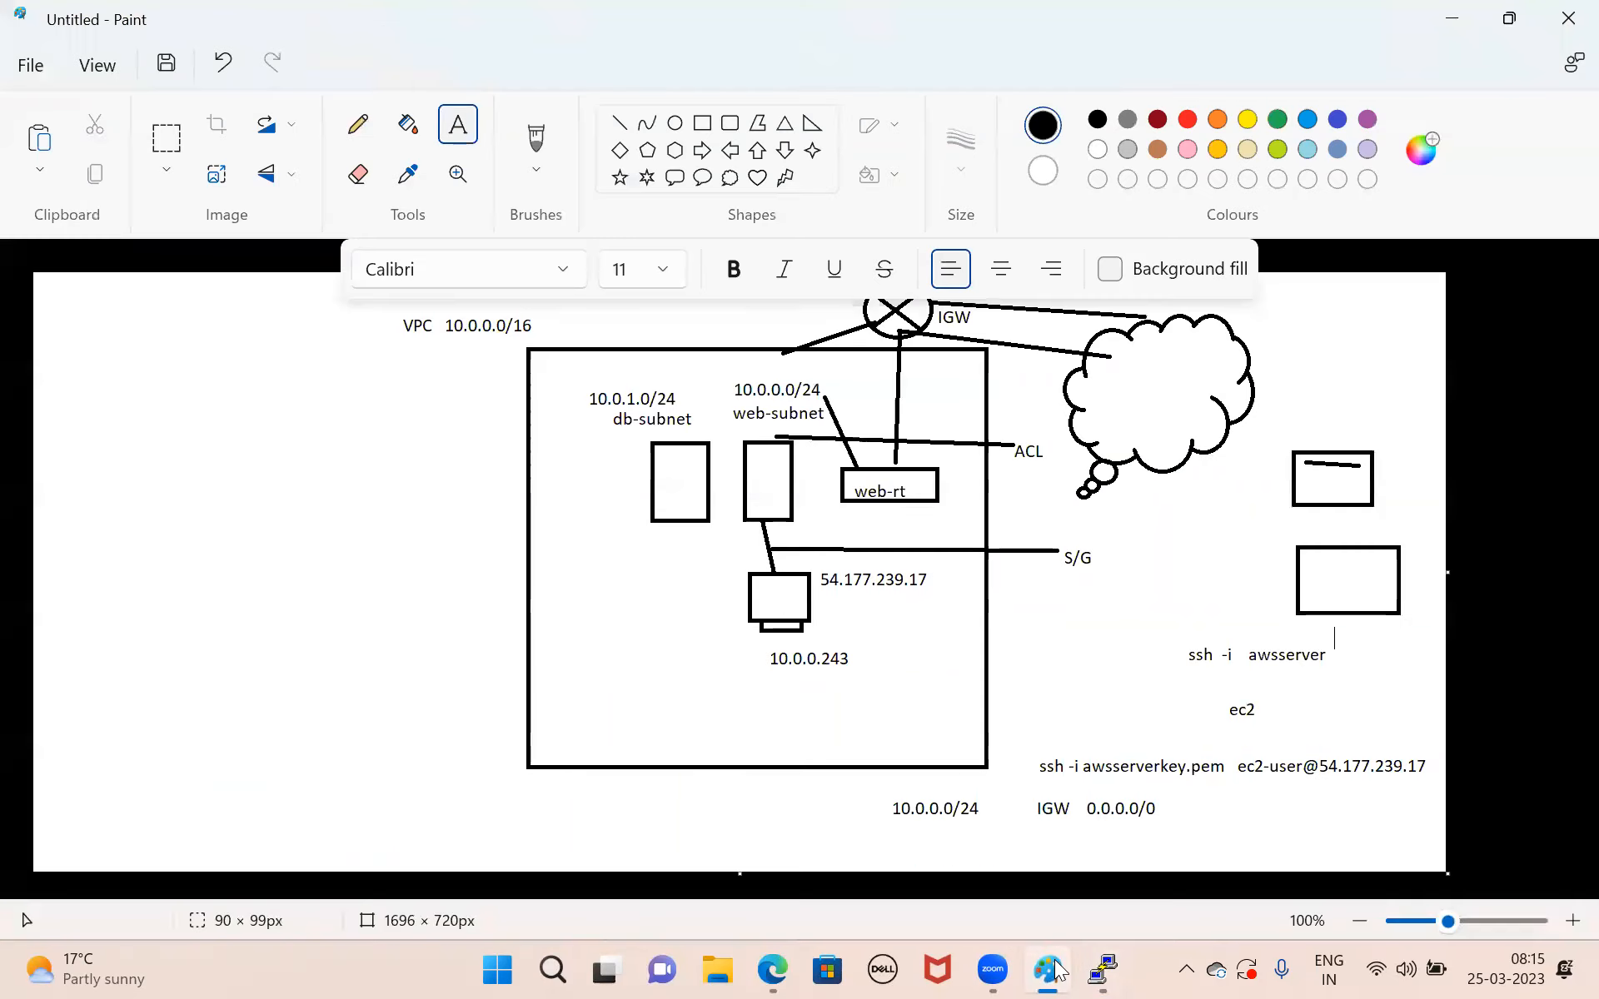
left_click(1508, 23)
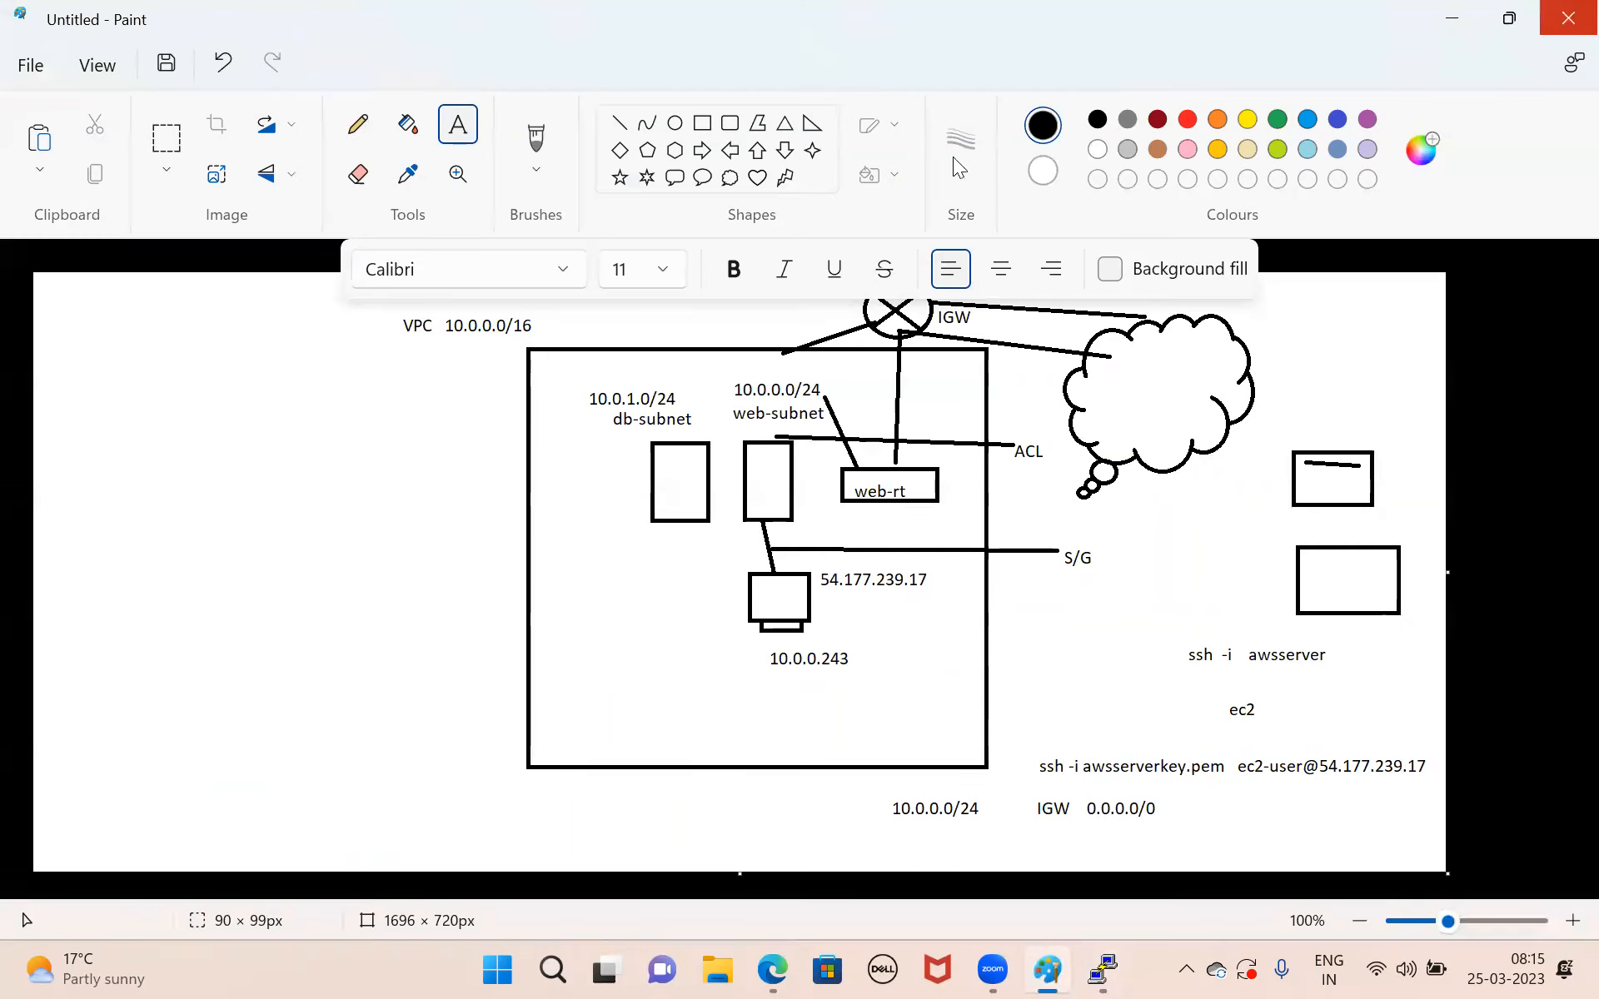
mouse_move(618, 165)
left_mouse_down()
mouse_move(682, 273)
mouse_move(809, 122)
left_mouse_up()
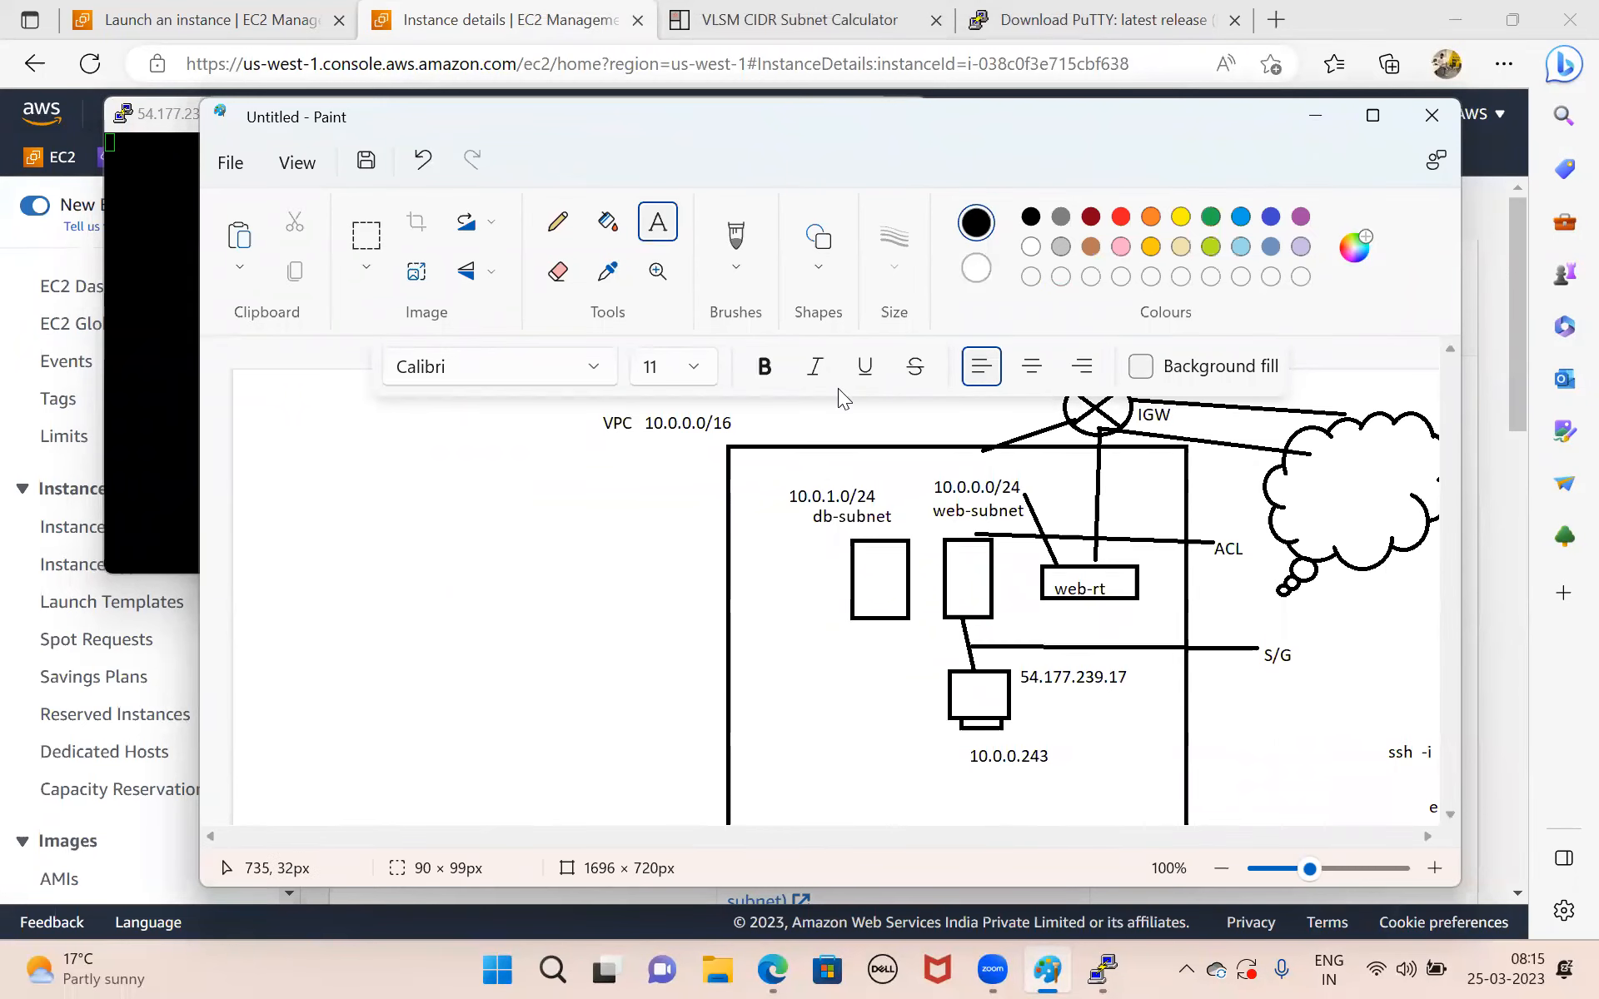
mouse_move(457, 115)
left_mouse_down()
mouse_move(456, 257)
mouse_move(441, 125)
left_mouse_up()
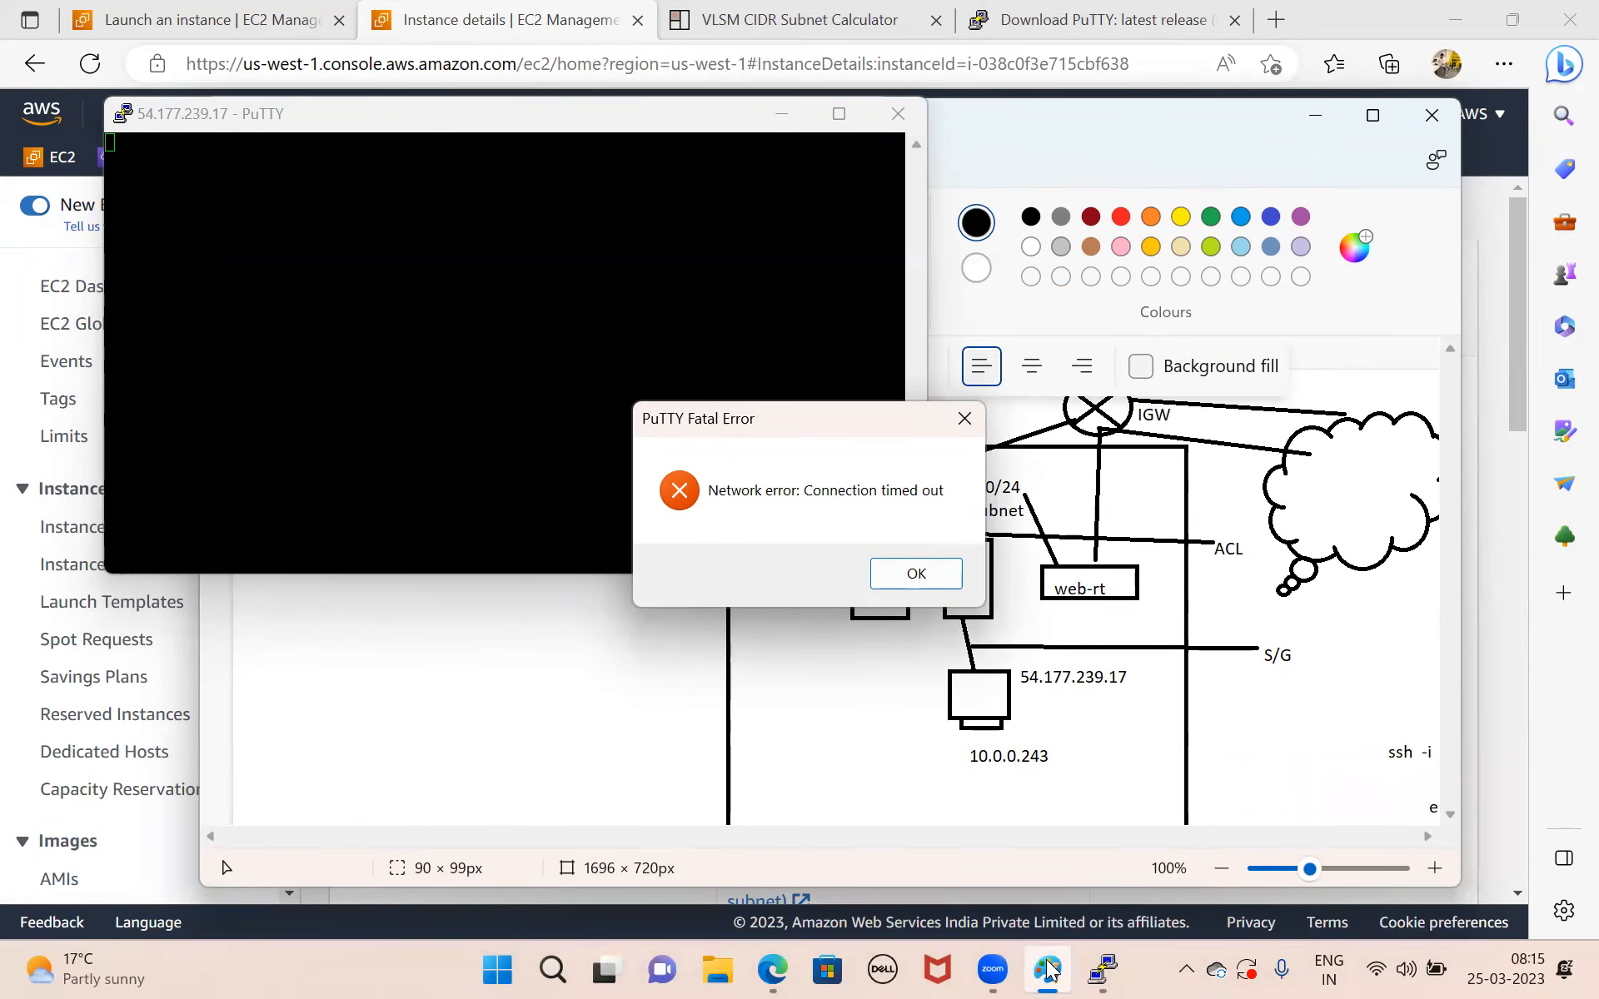
left_click(915, 573)
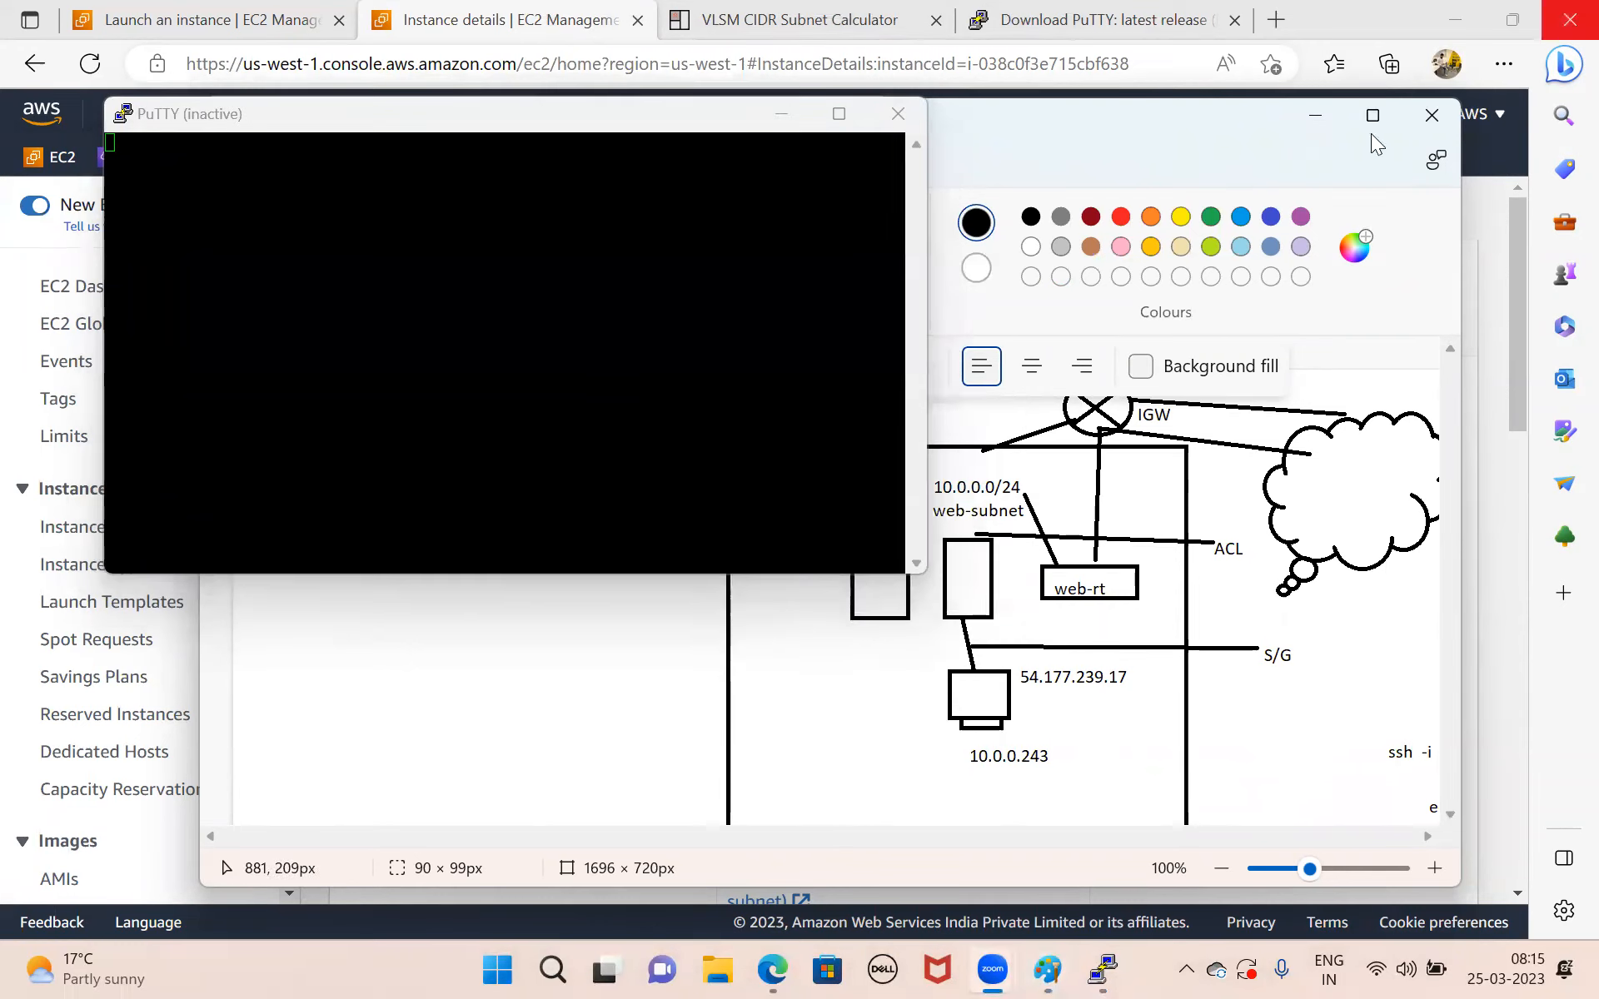
Maximize the Paint window containing the VPC diagram.
mouse_move(1370, 133)
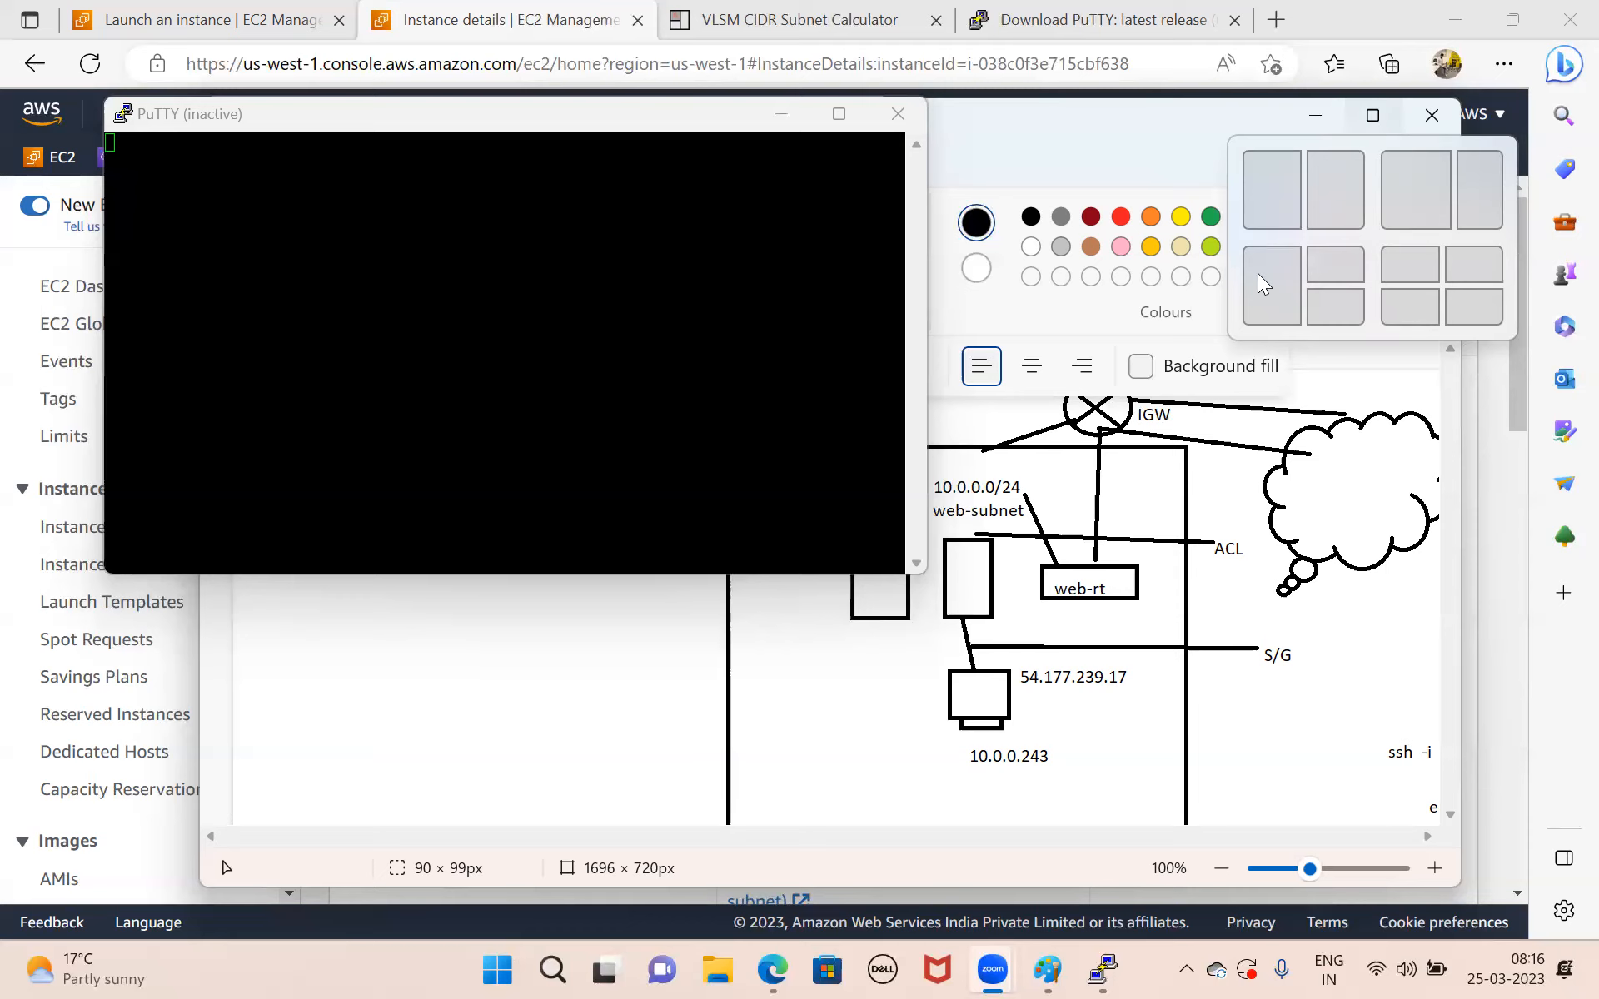
left_click(1373, 114)
left_click(1373, 115)
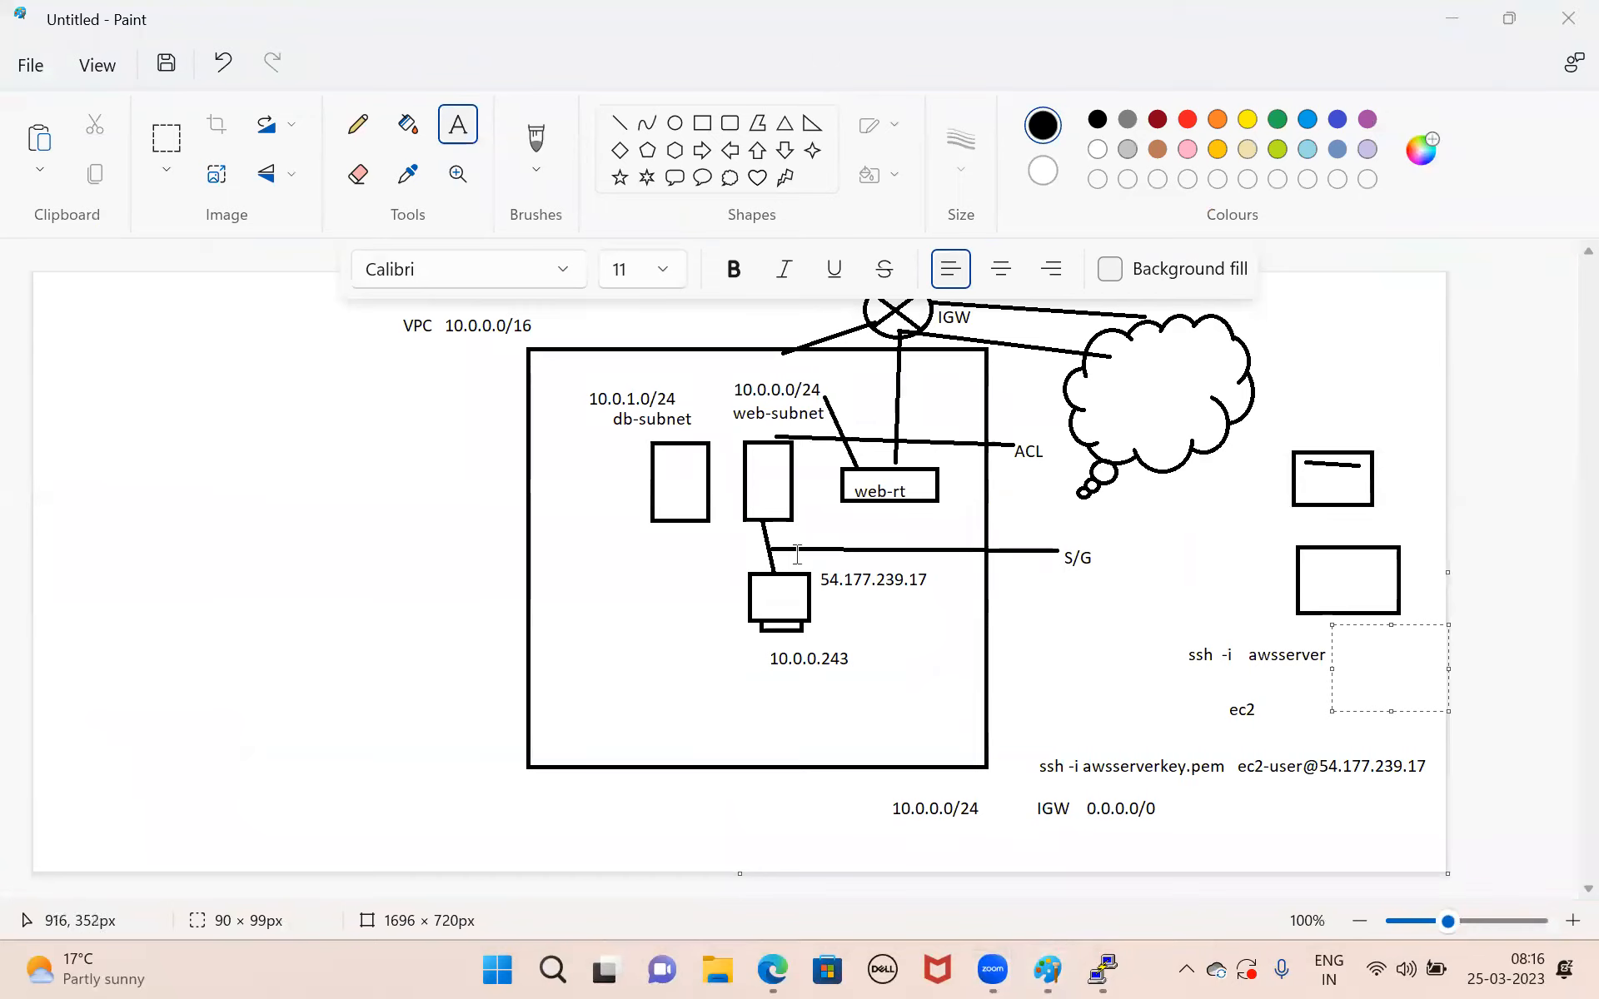
left_click_drag(833, 468, 946, 513)
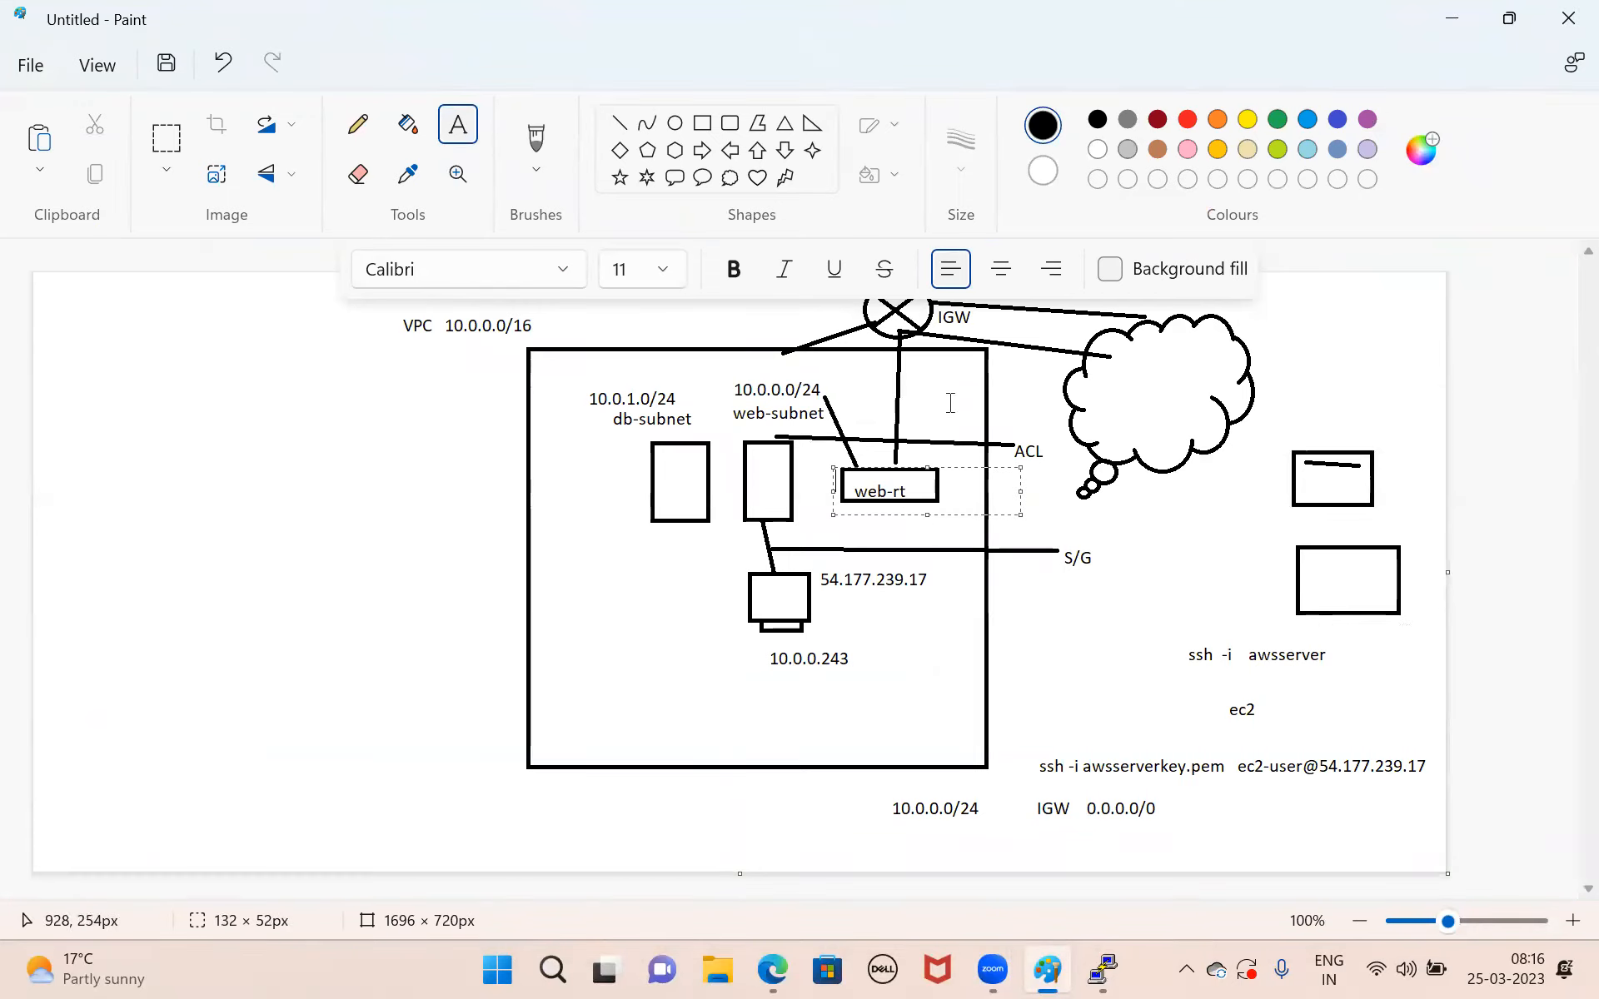
left_click(1031, 681)
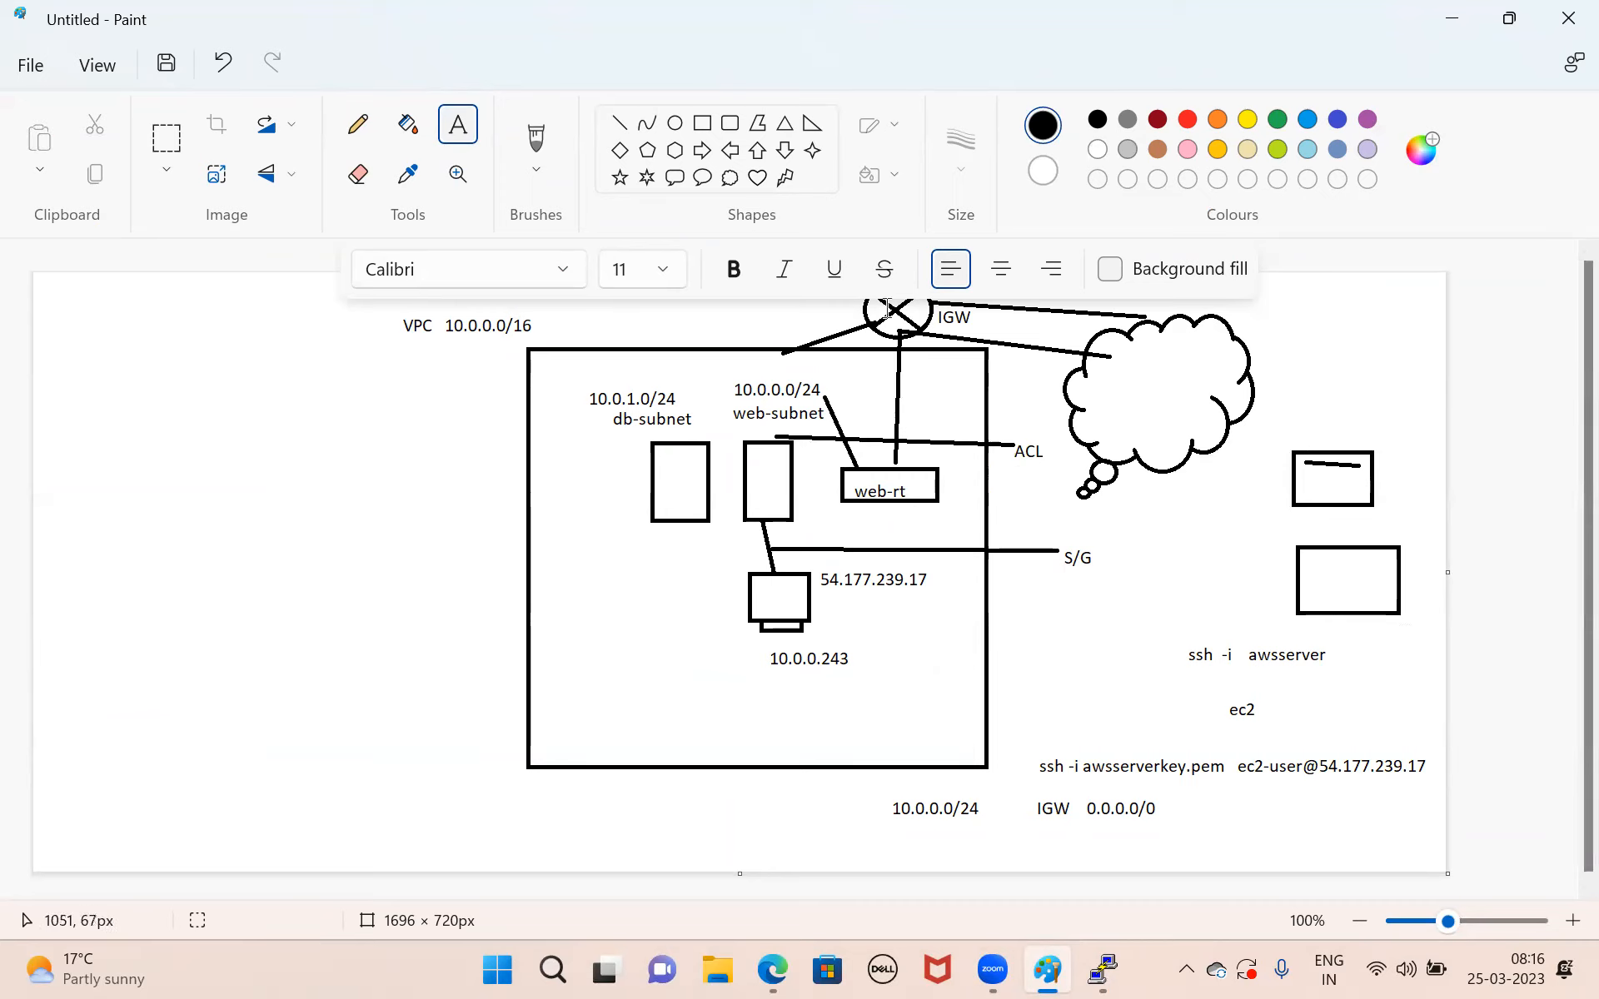
left_click(1075, 529)
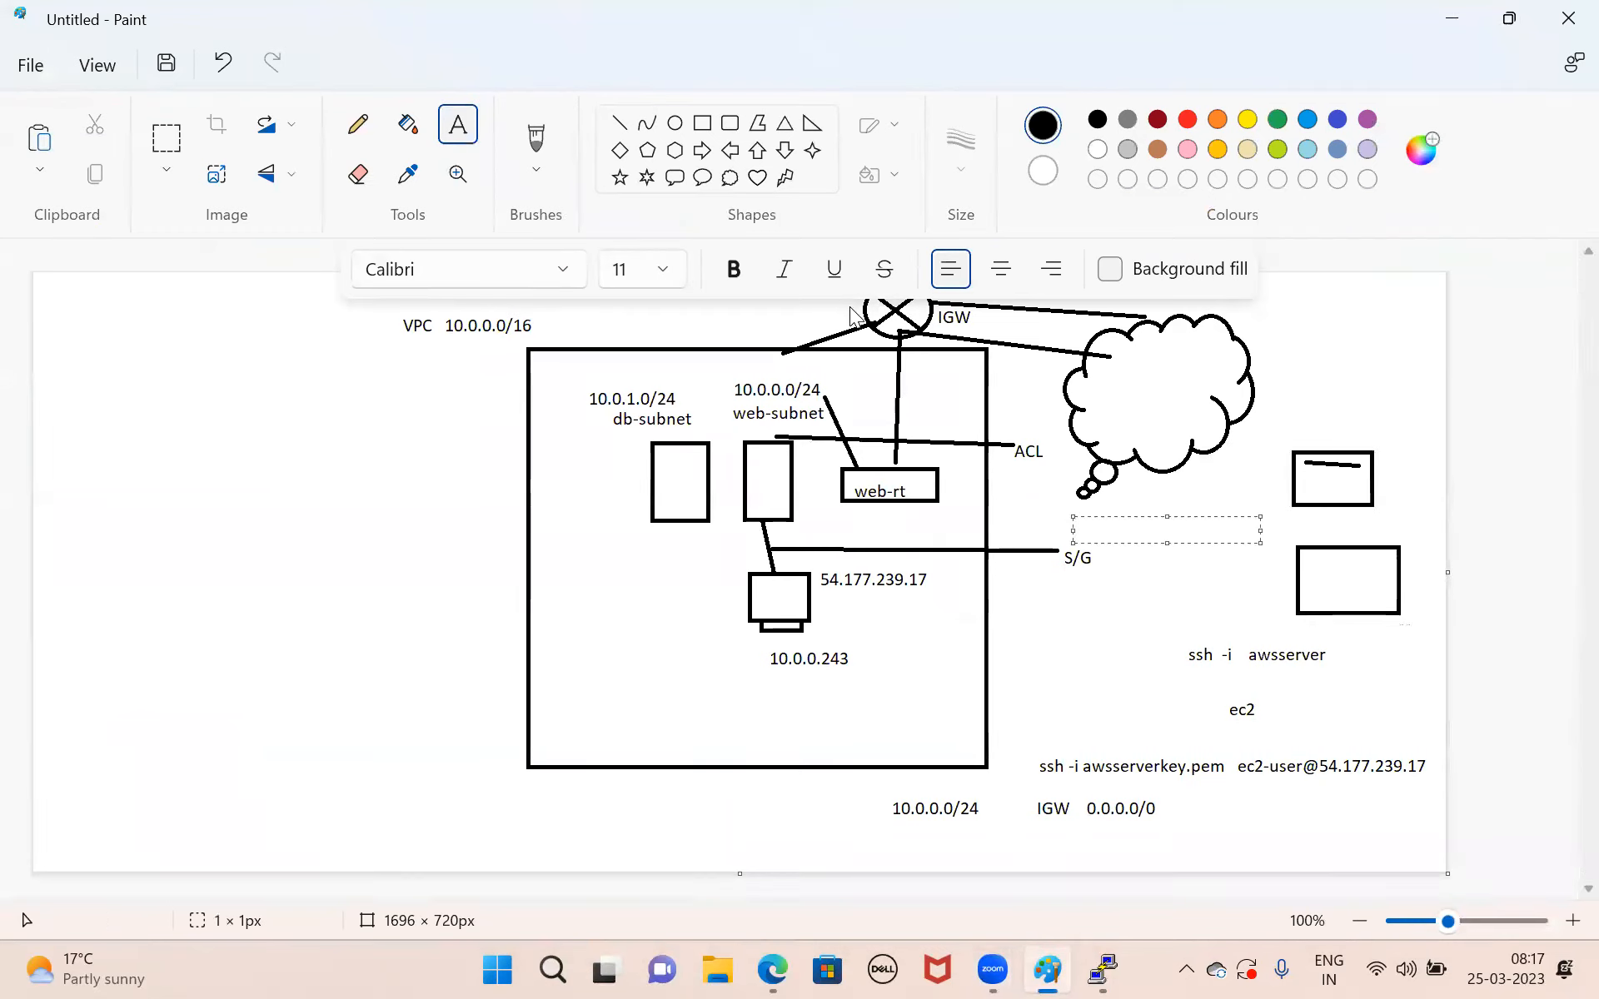
left_click(532, 646)
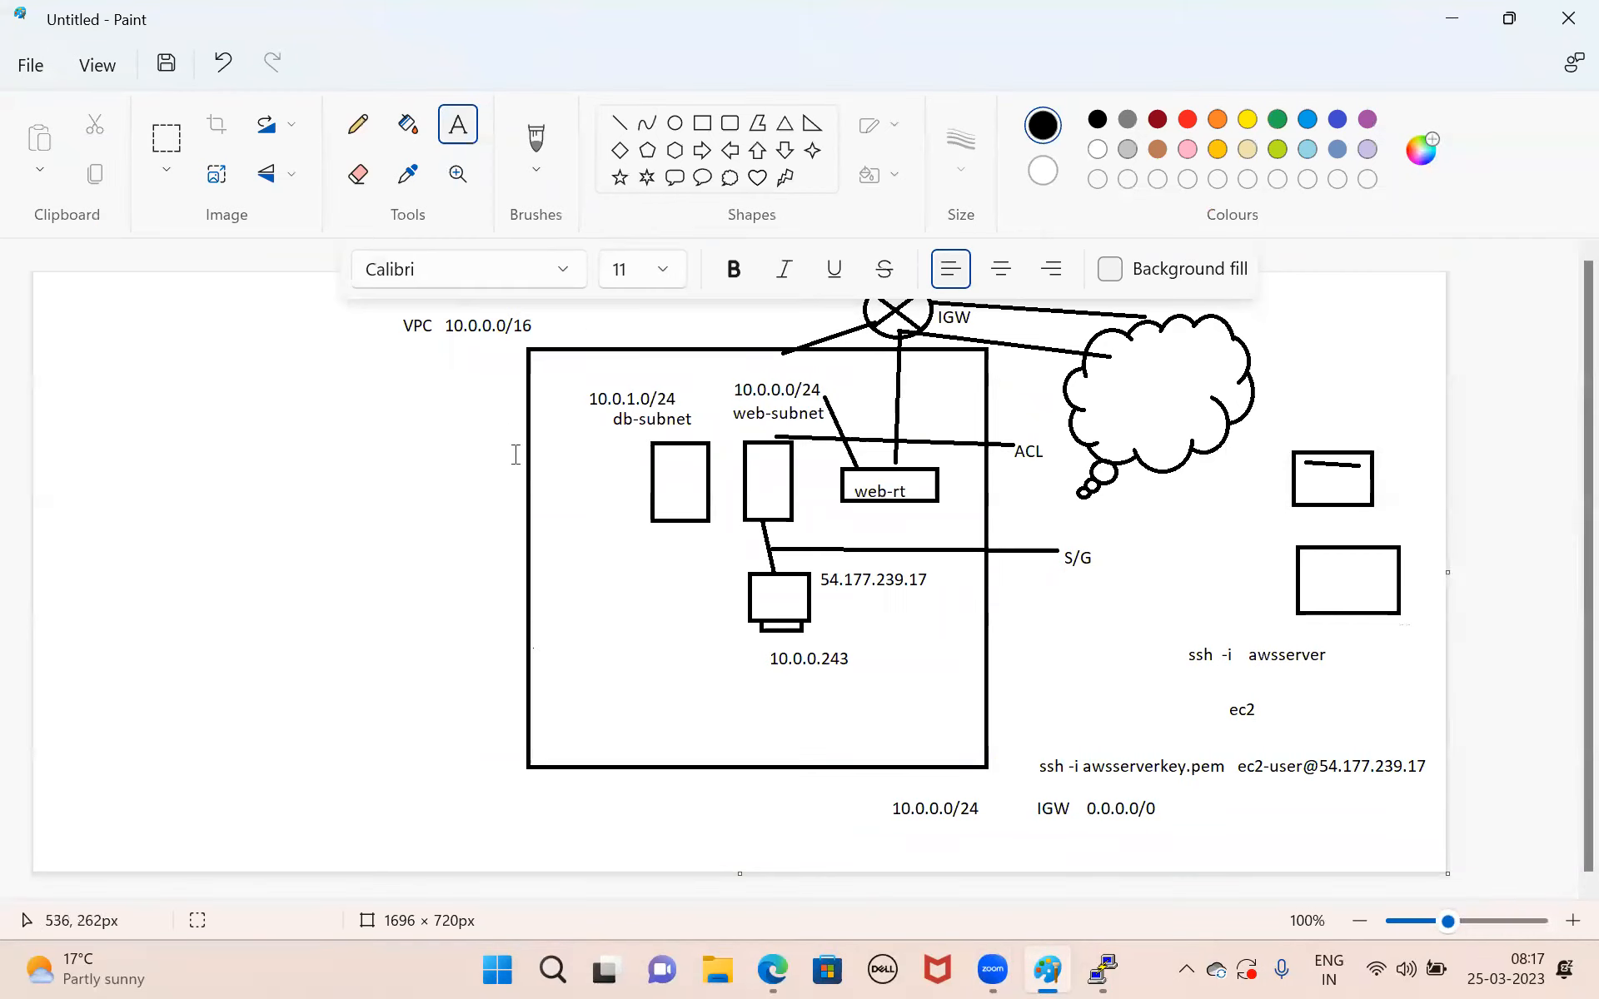
left_click_drag(740, 573, 925, 676)
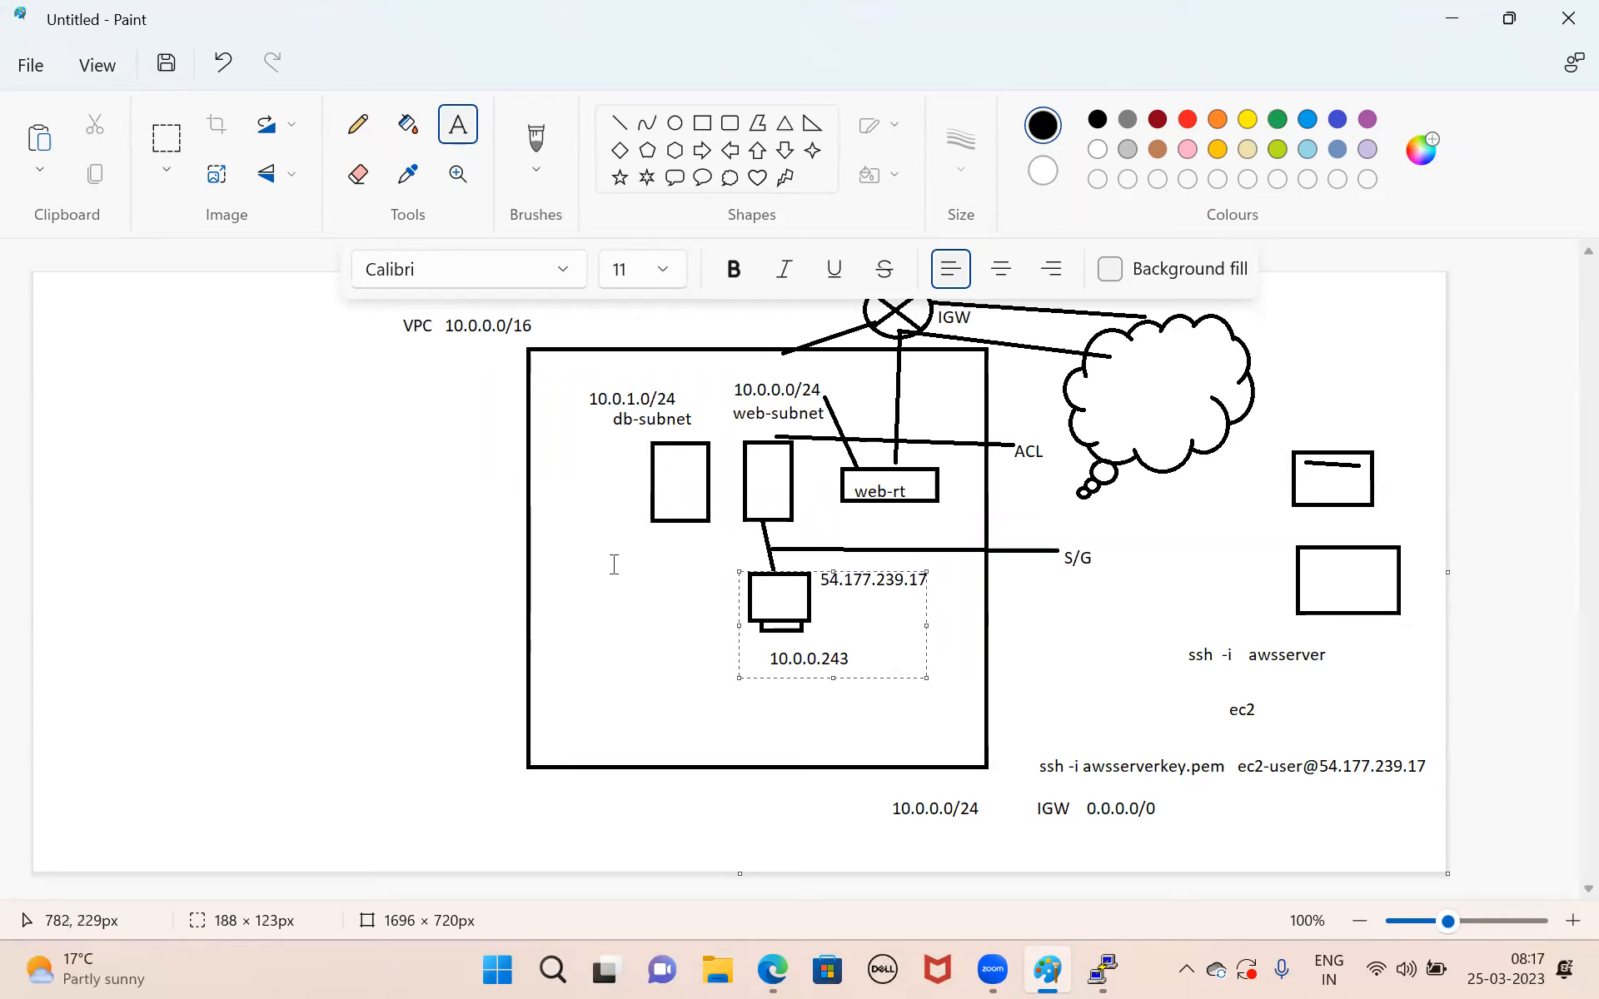
left_click(632, 676)
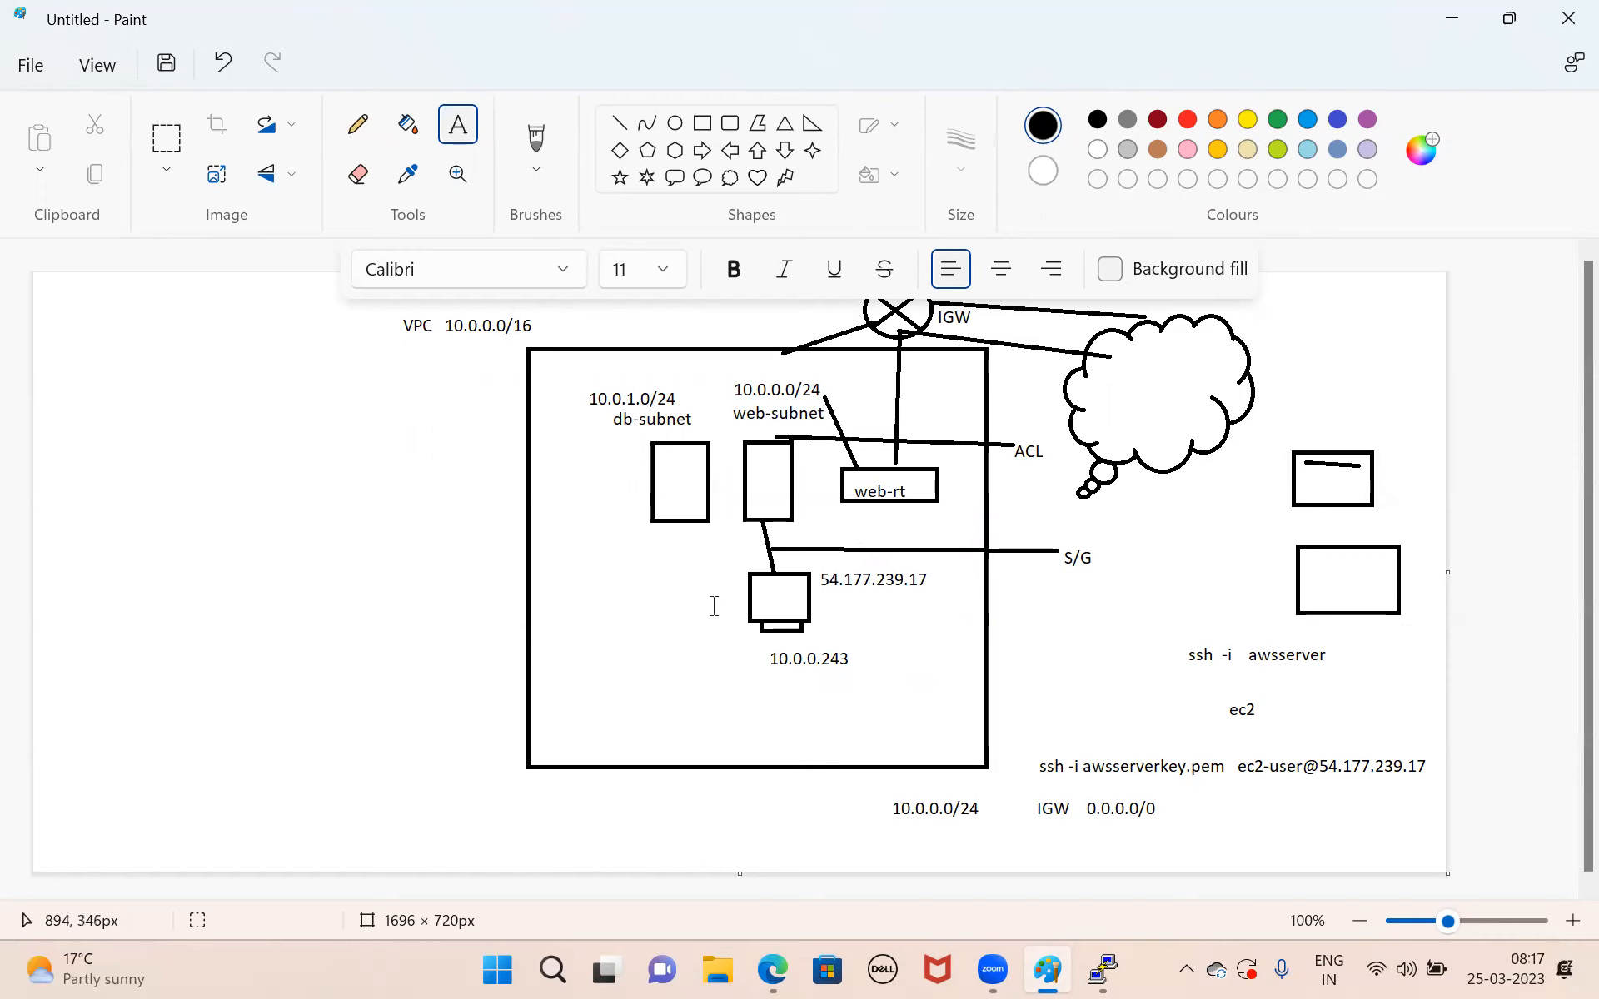
left_click(841, 310)
left_click_drag(816, 453, 978, 532)
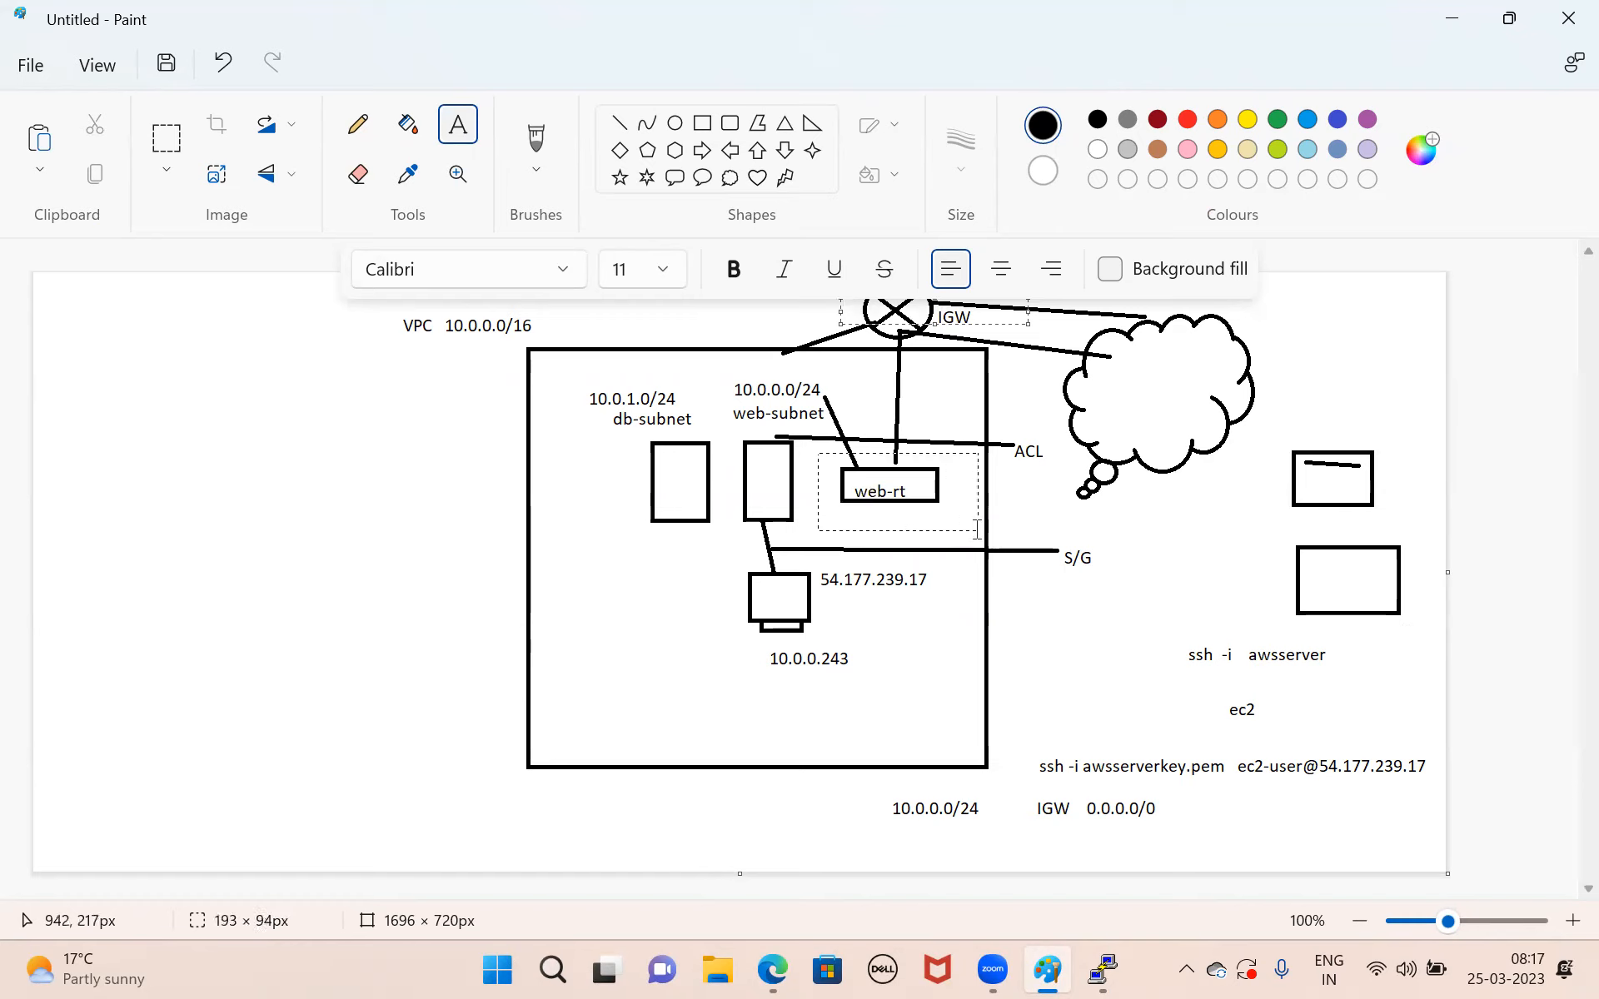
left_click(1116, 635)
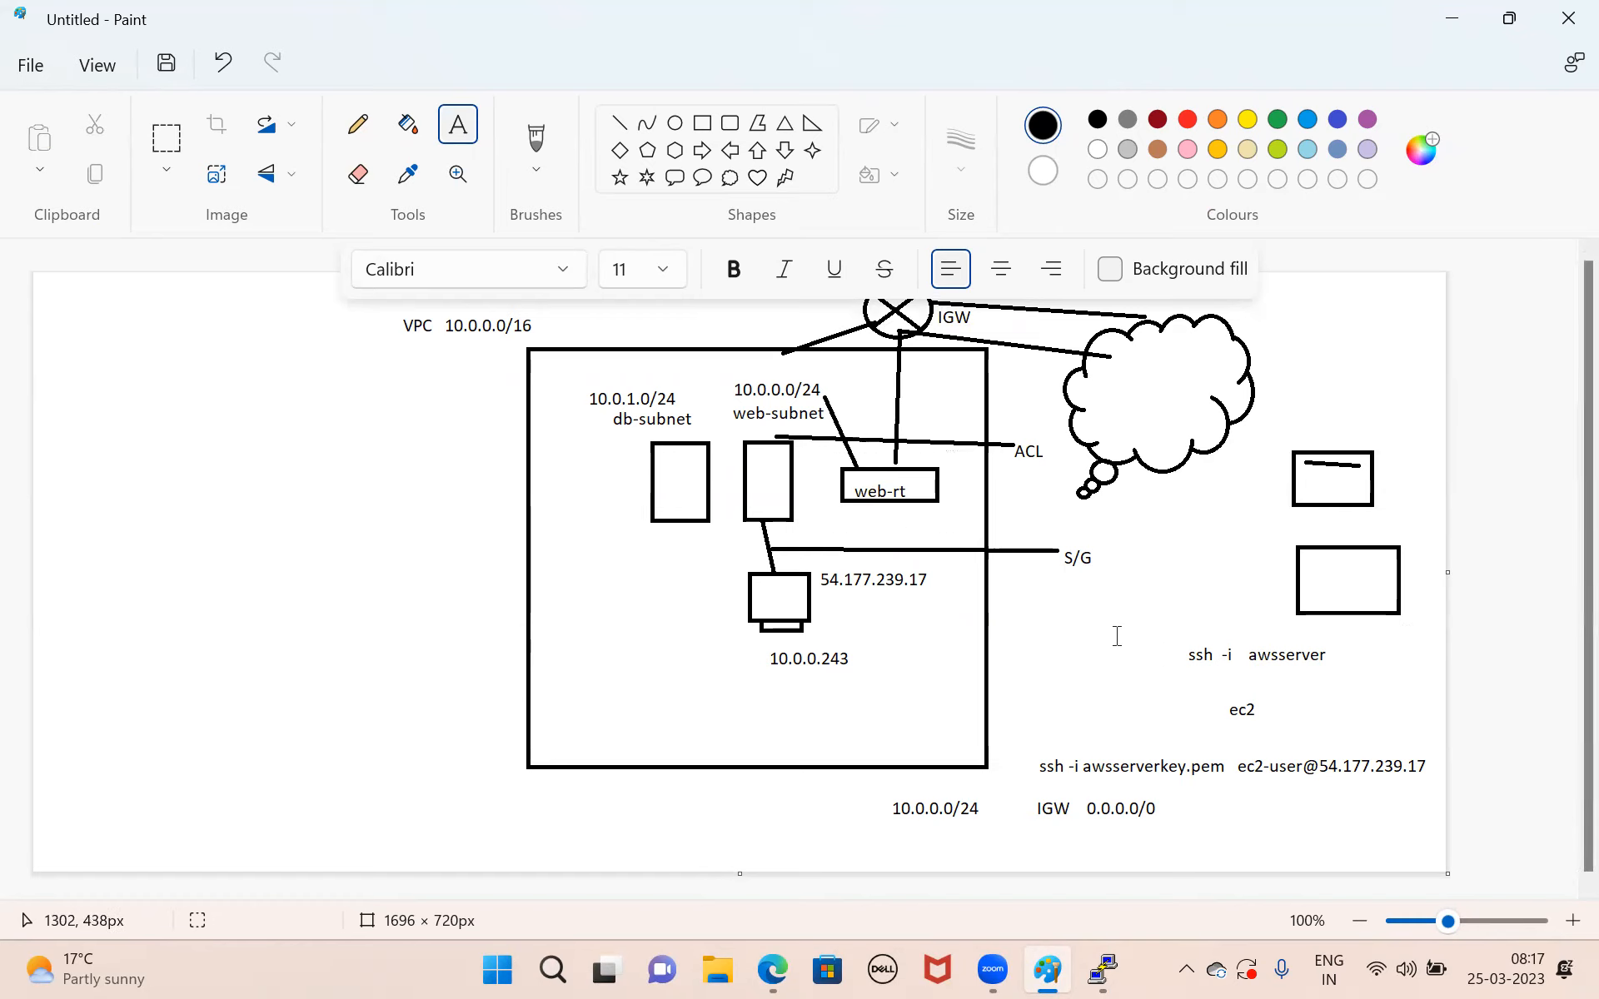
left_click_drag(847, 313, 949, 337)
left_click(863, 496)
left_click_drag(828, 450, 1016, 500)
left_click(1075, 597)
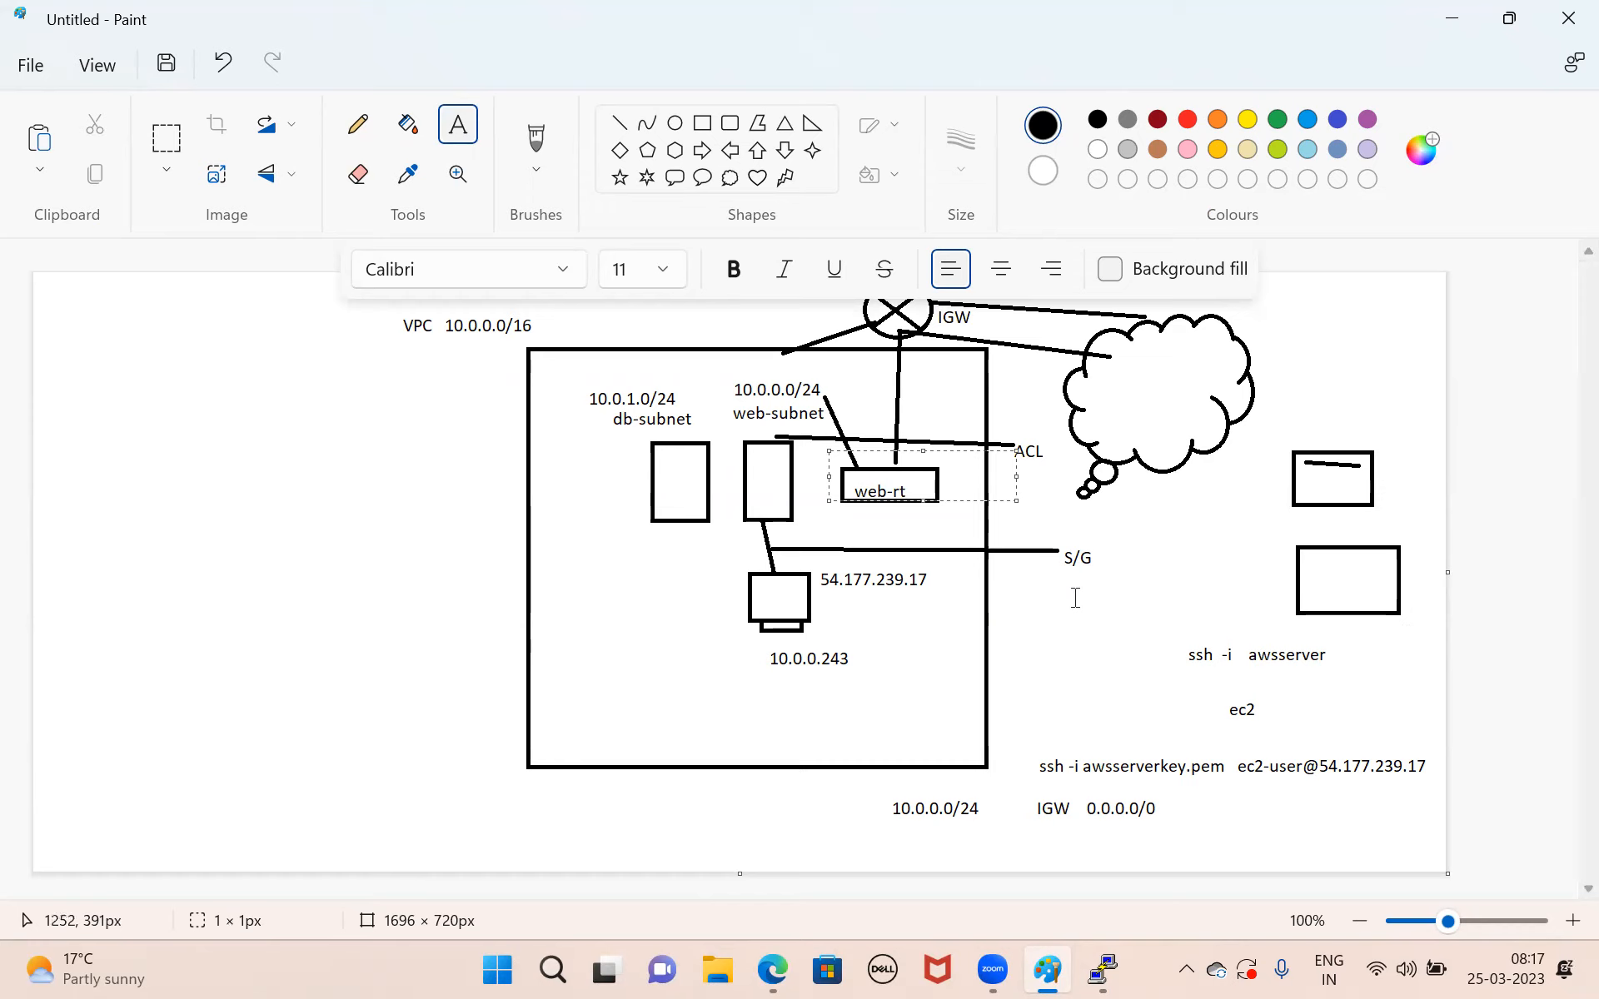
left_click_drag(715, 388, 901, 471)
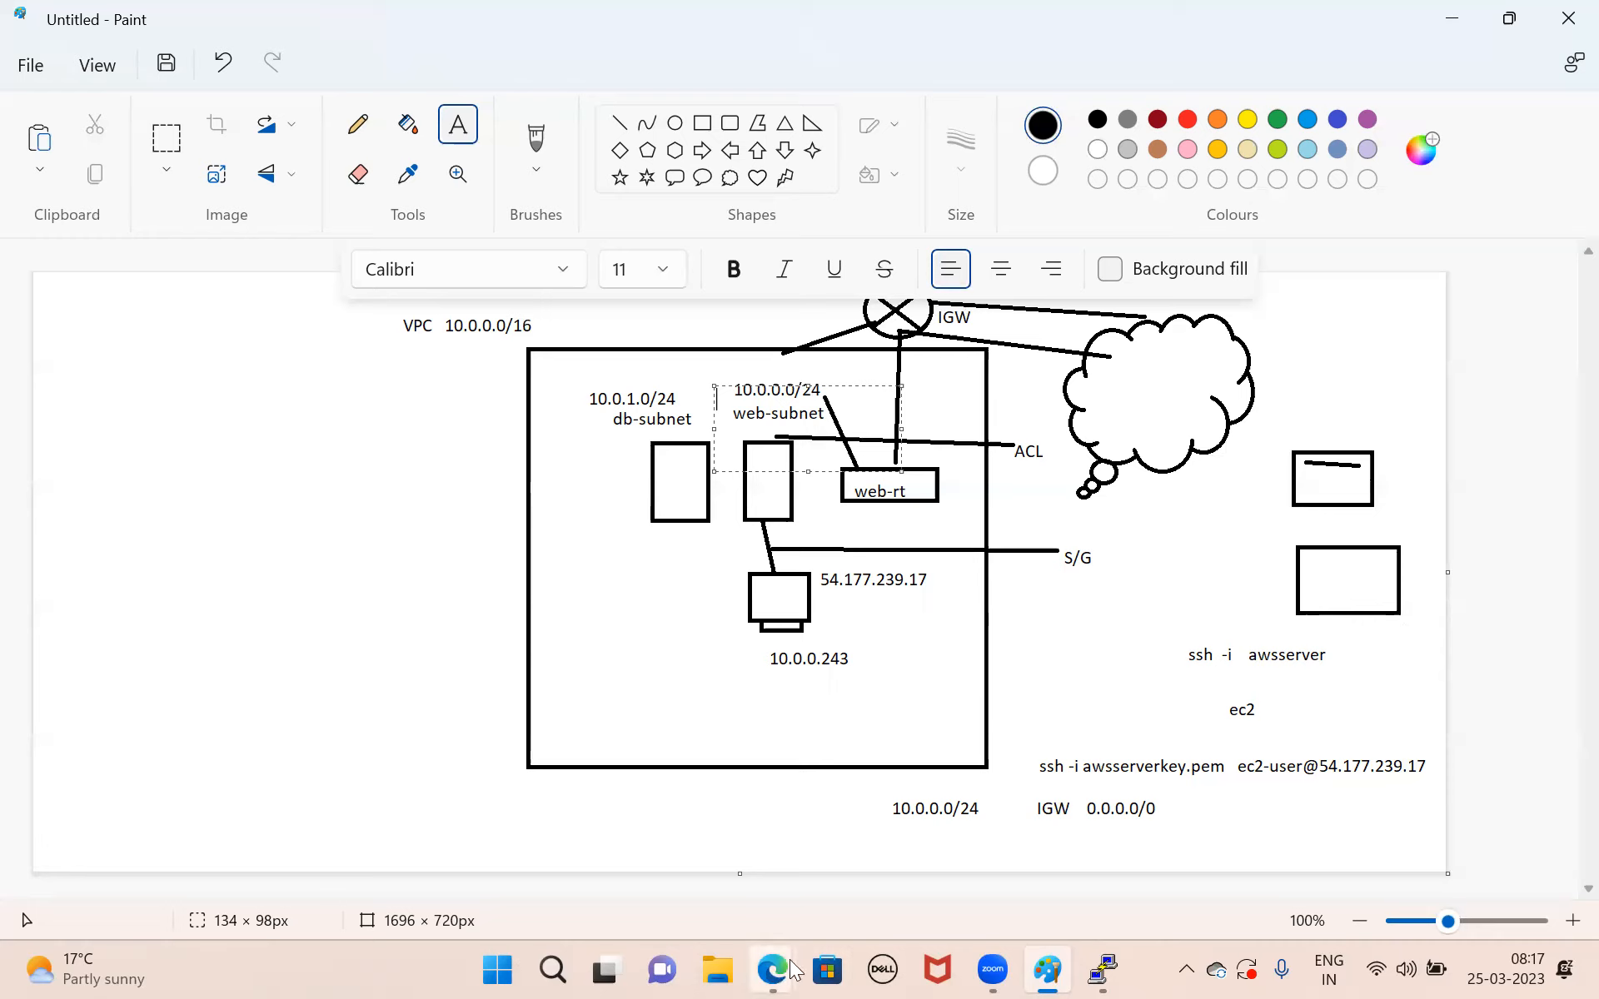
Switch to the AWS VPC console in the browser and create an internet gateway named Rinfra-IGW.
key("alt+Tab")
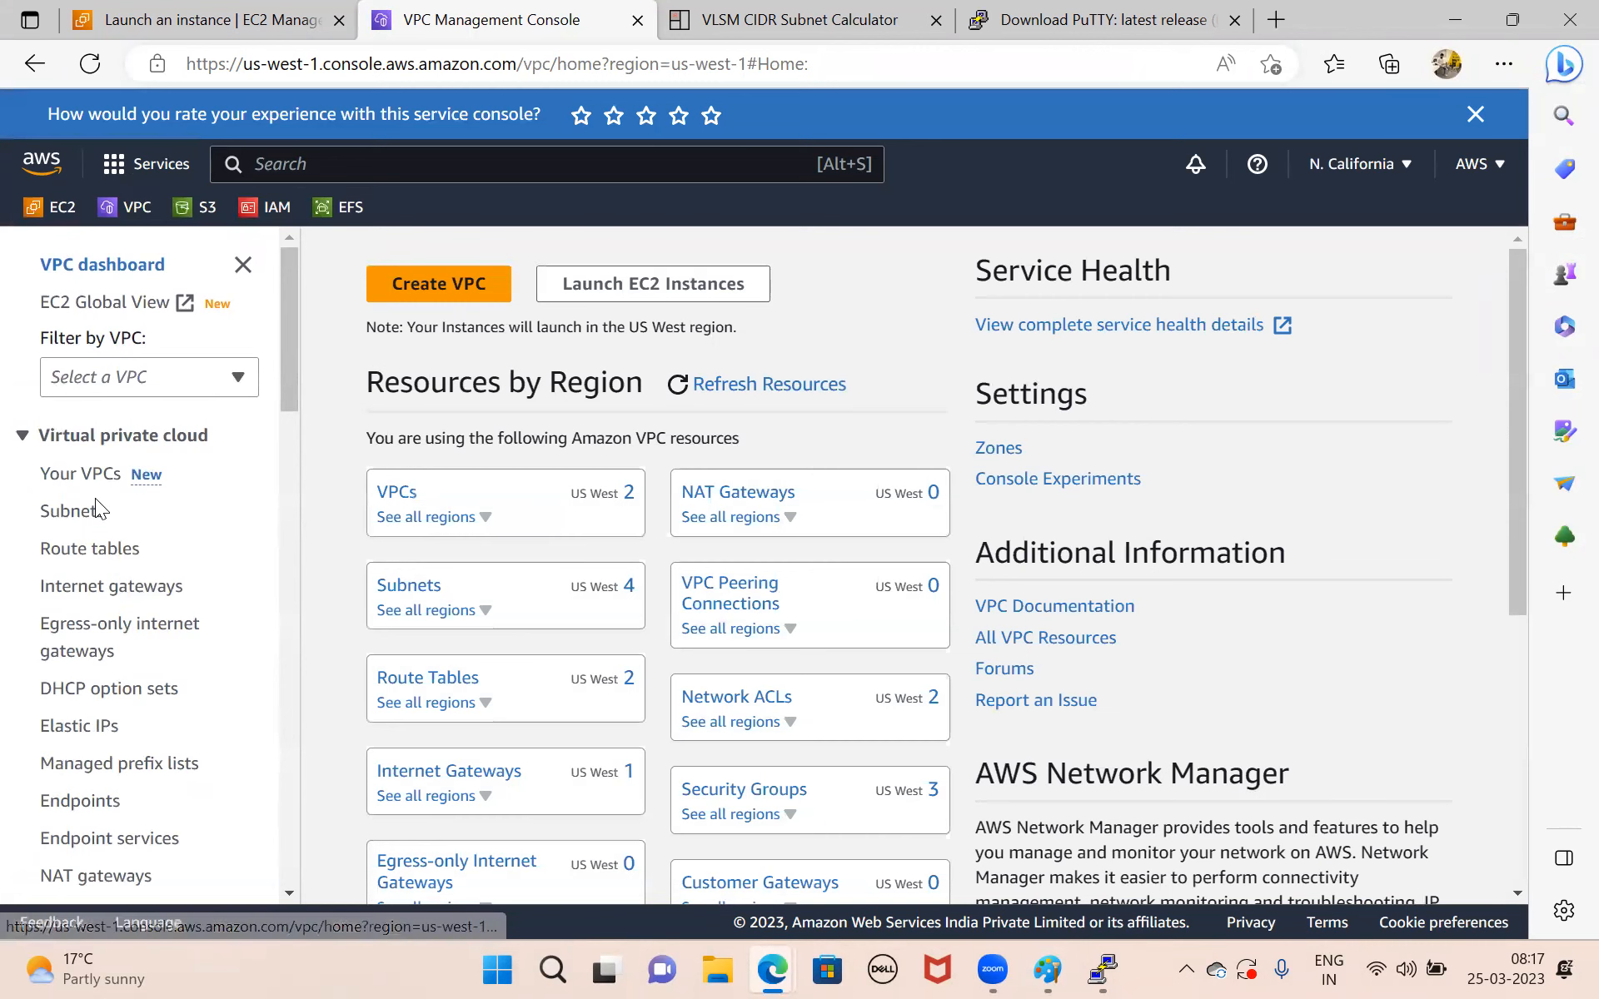
left_click(118, 591)
left_click(1259, 267)
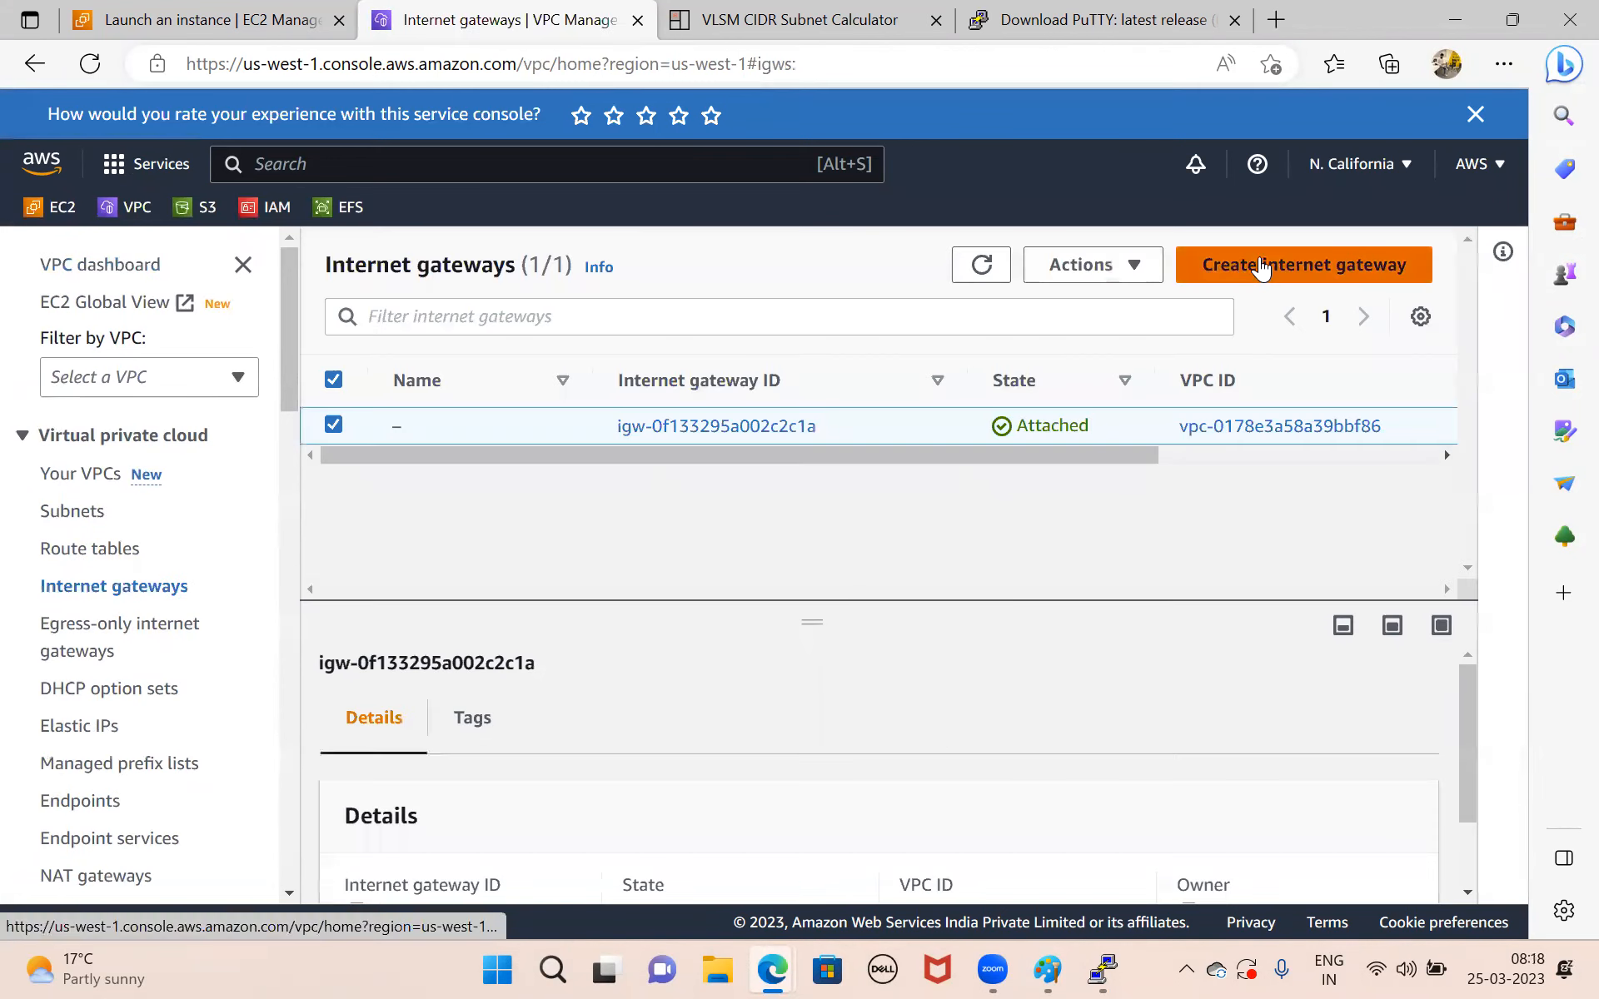
left_click(261, 600)
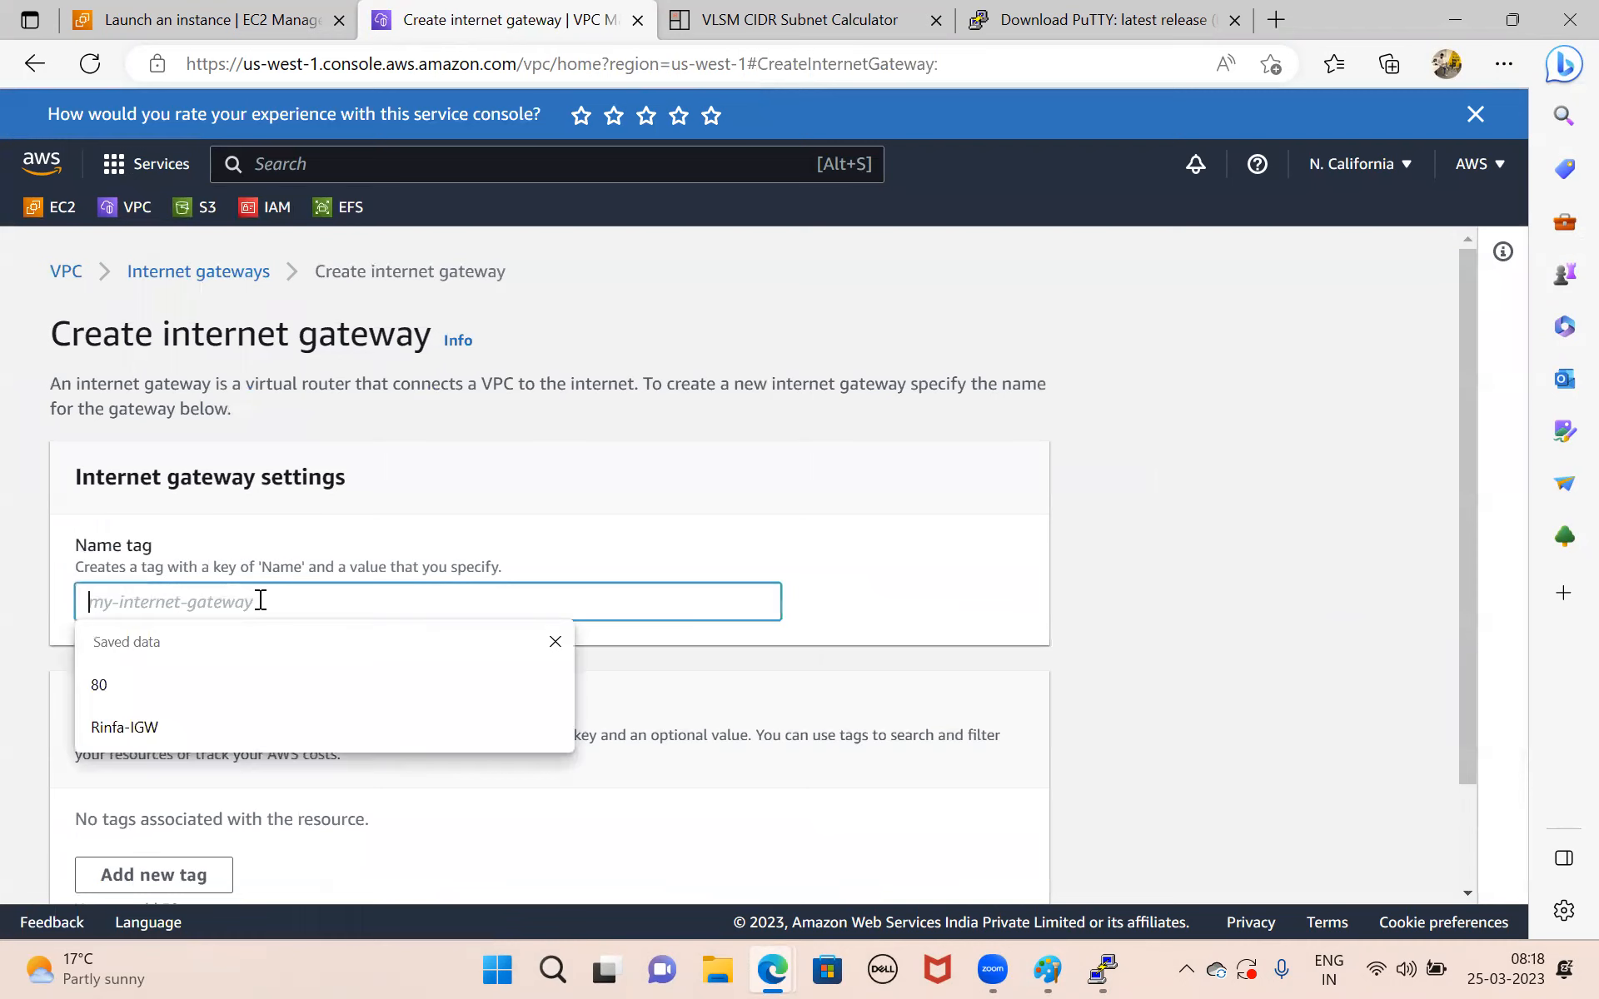
type("Rinfra")
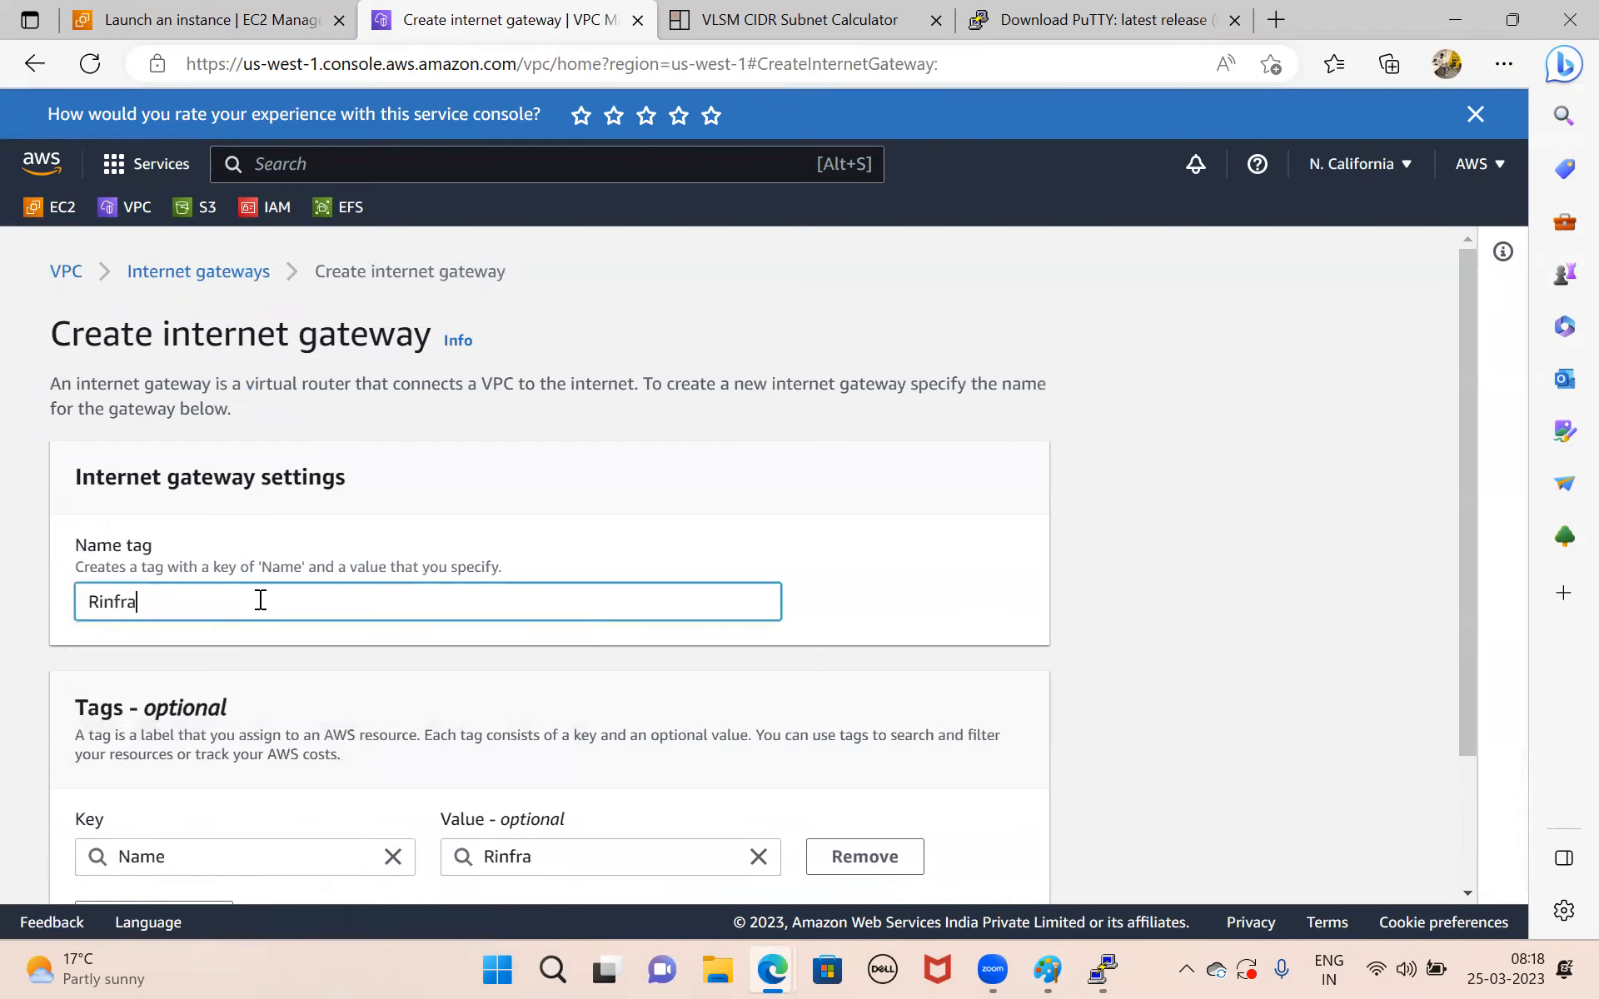
type("-IGW")
scroll(258, 599, "down", 3)
left_click(985, 874)
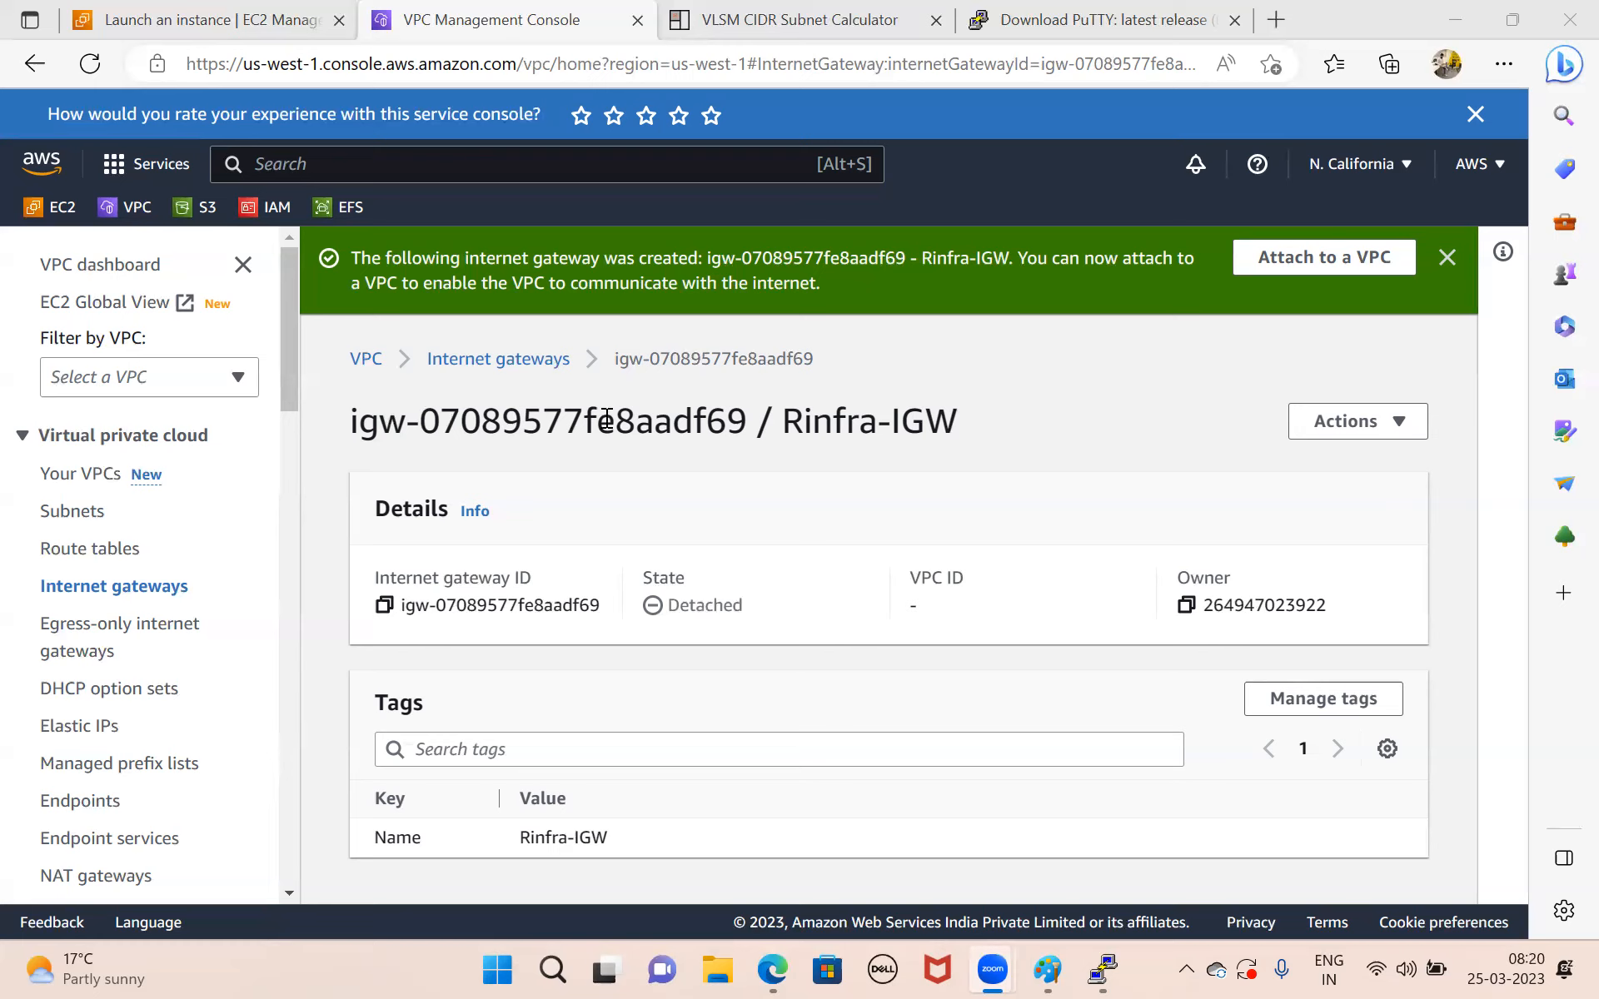
Attach the Rinfra-IGW internet gateway to the Rinfra VPC.
left_click_drag(351, 419, 876, 423)
left_click(1054, 423)
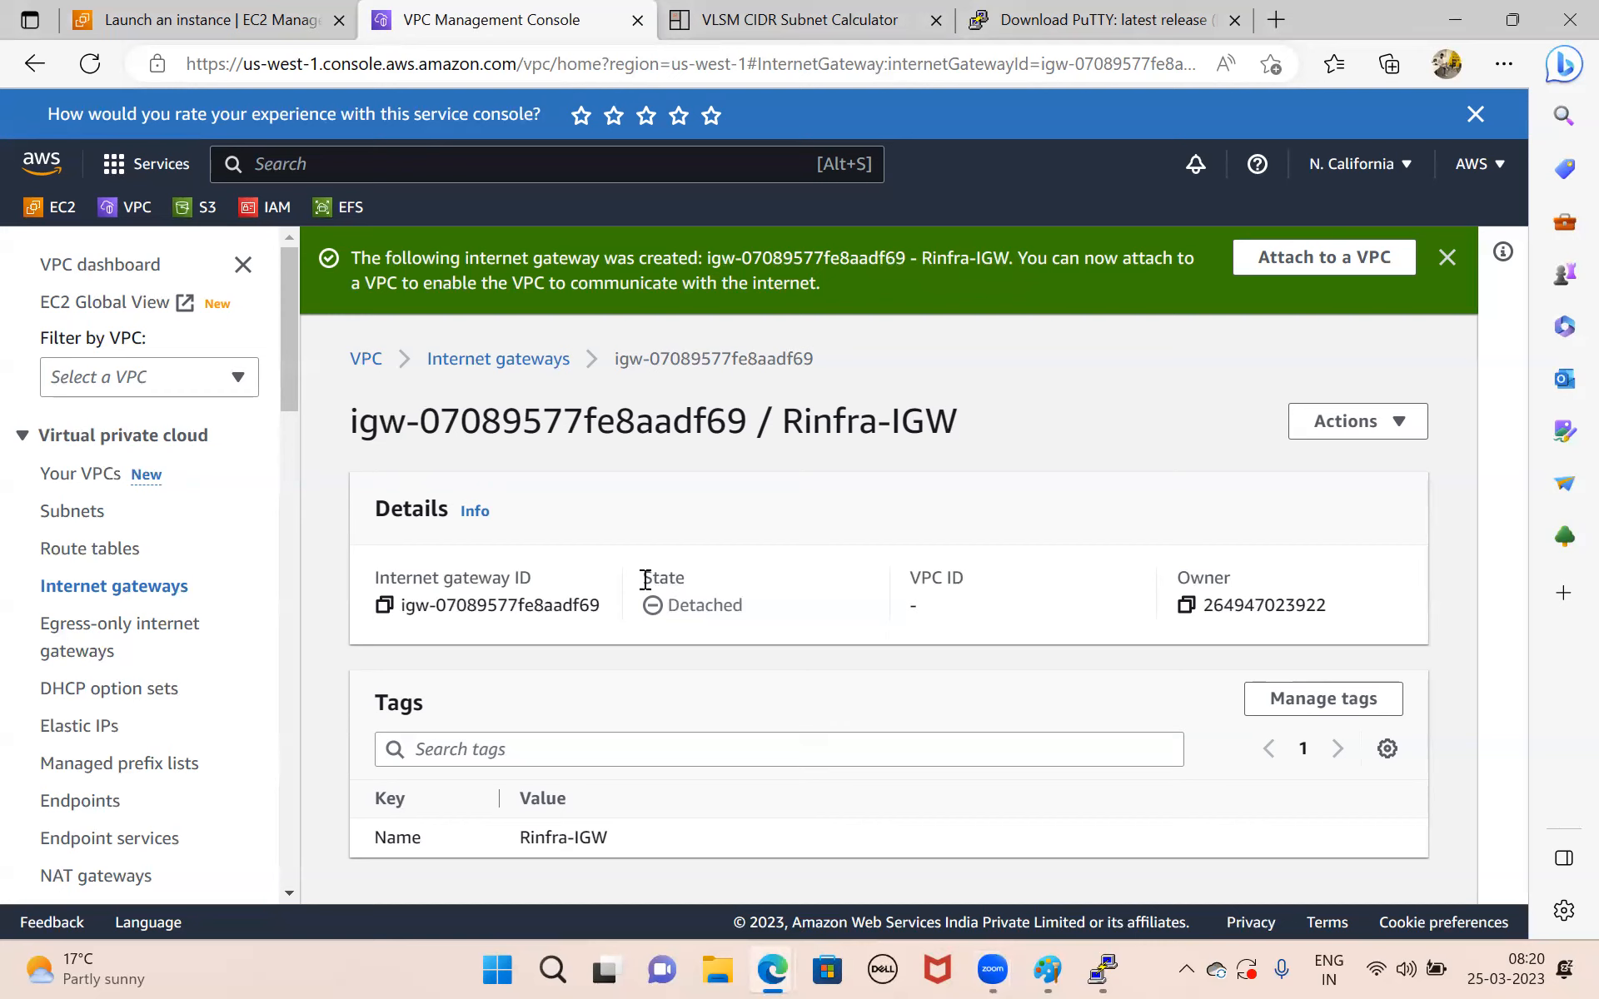
double_click(676, 579)
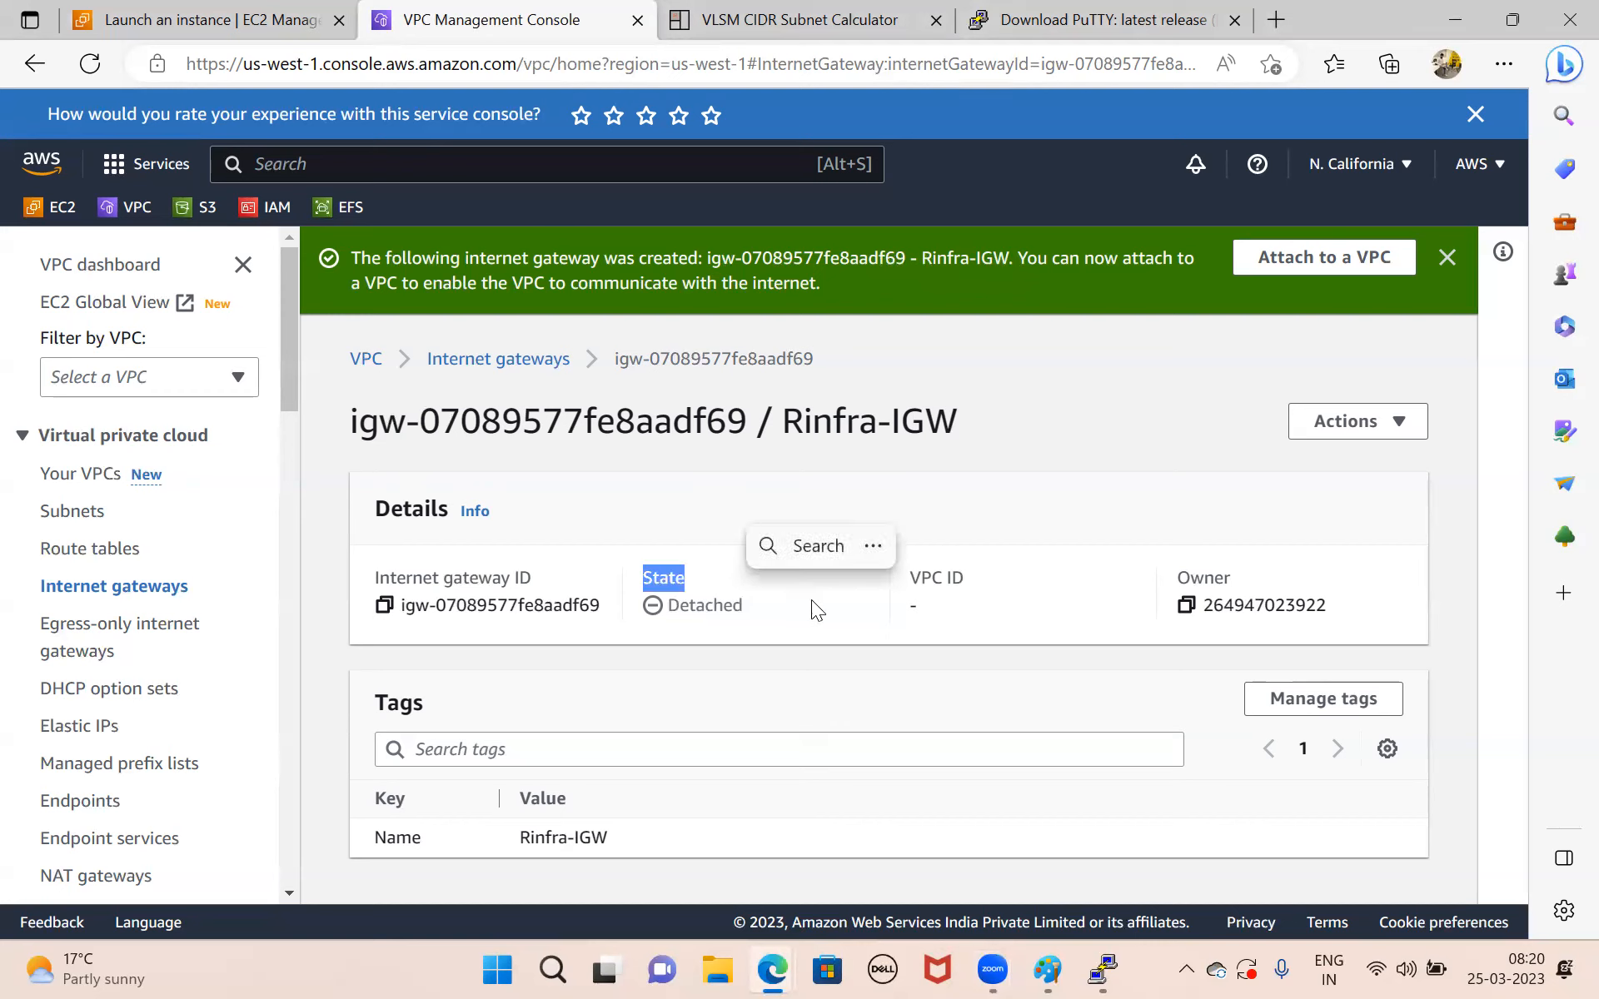
left_click(1408, 422)
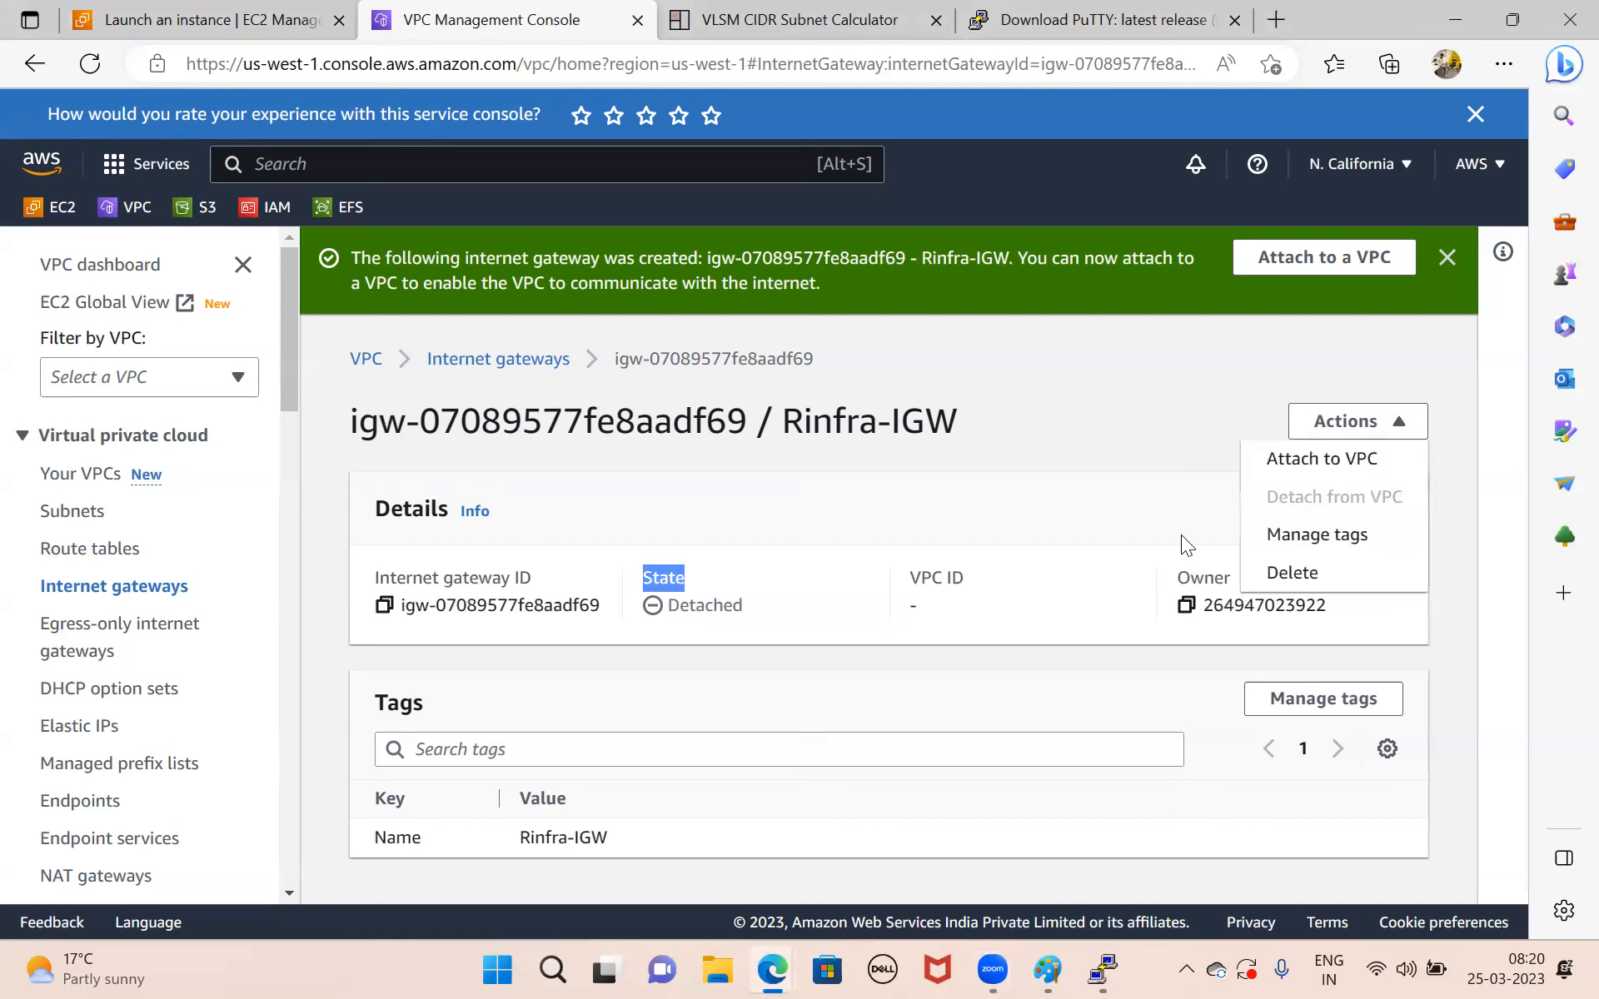
left_click(1362, 459)
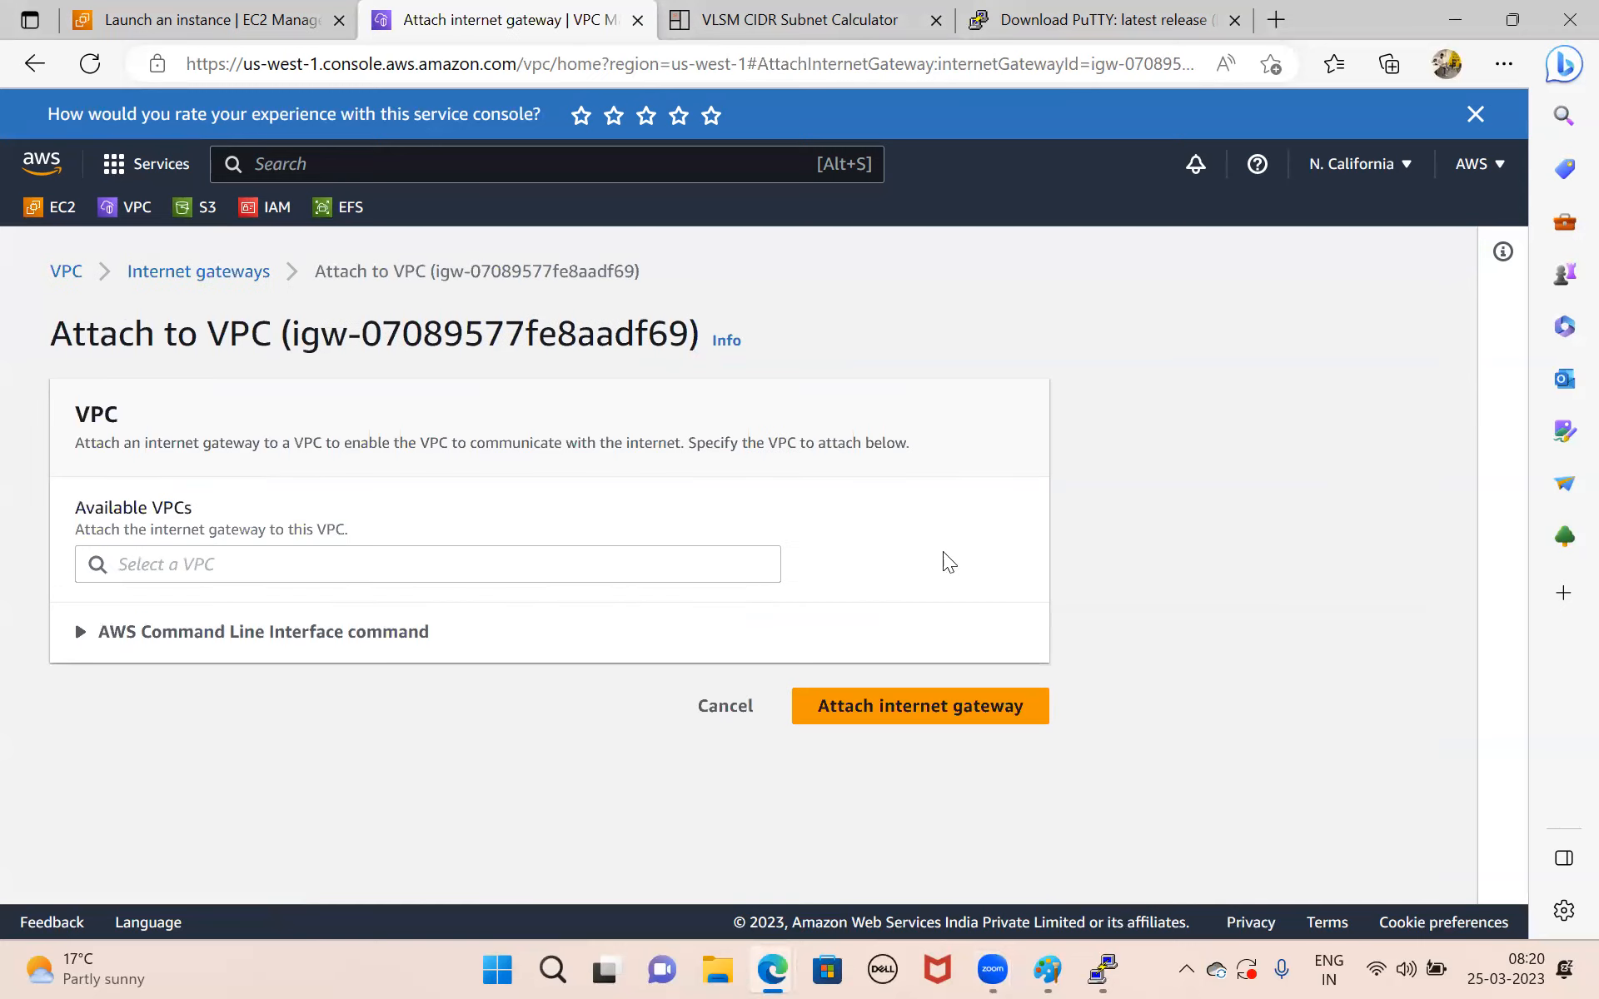
left_click(532, 564)
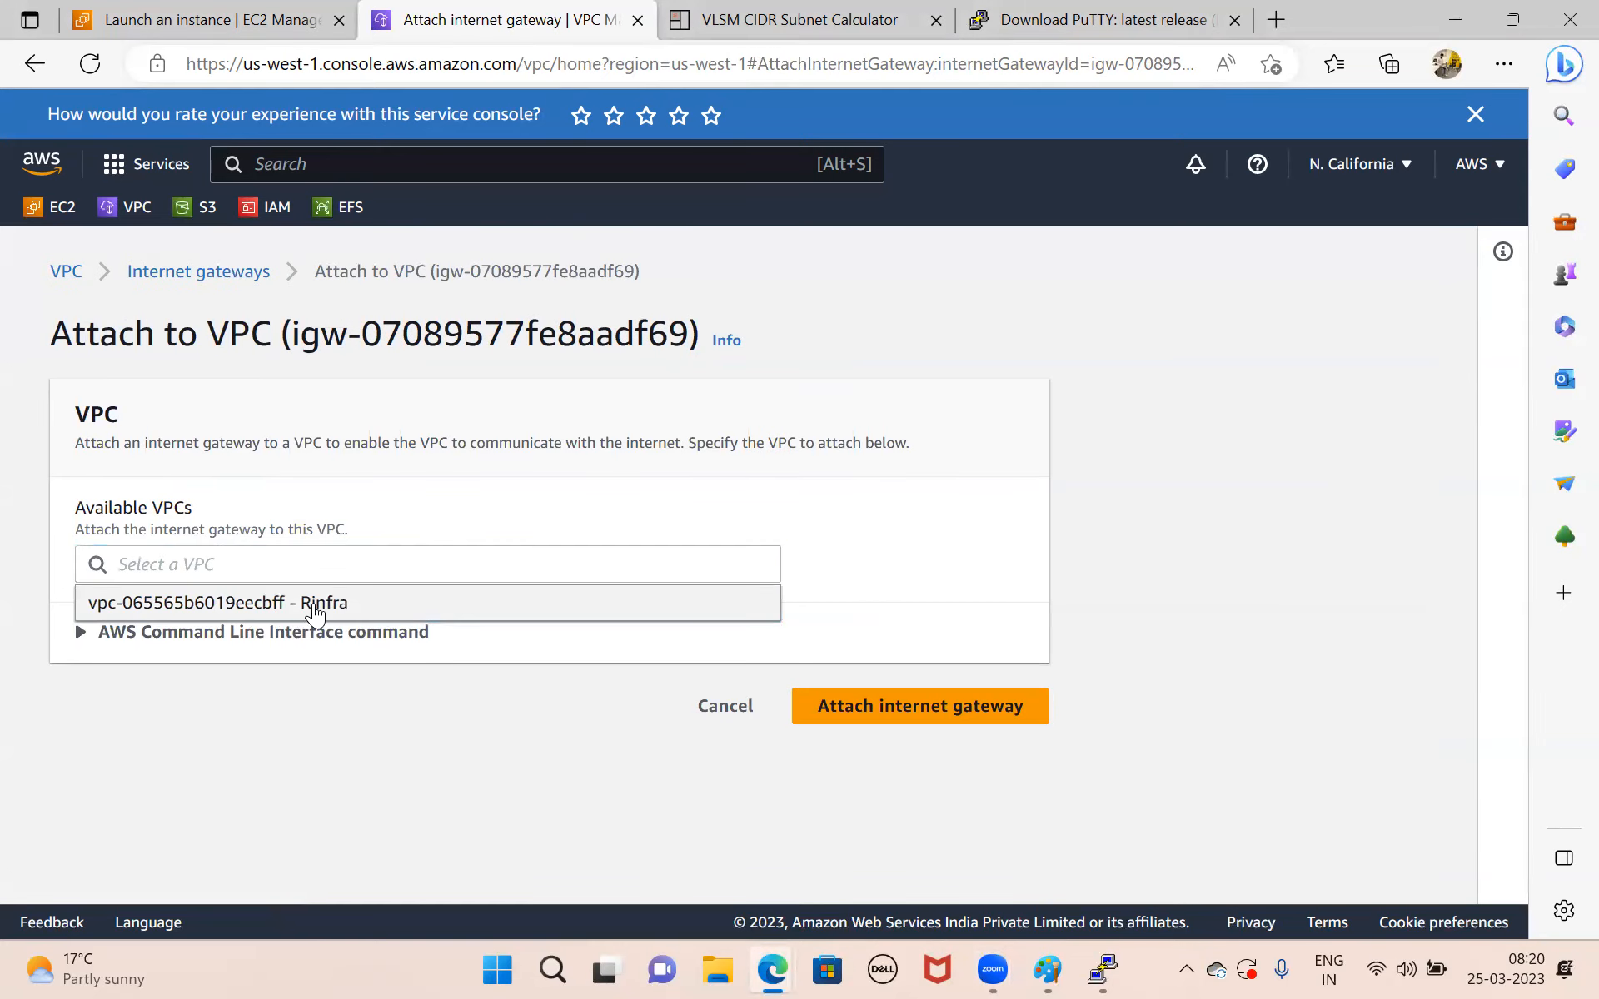
left_click(458, 599)
left_click(906, 714)
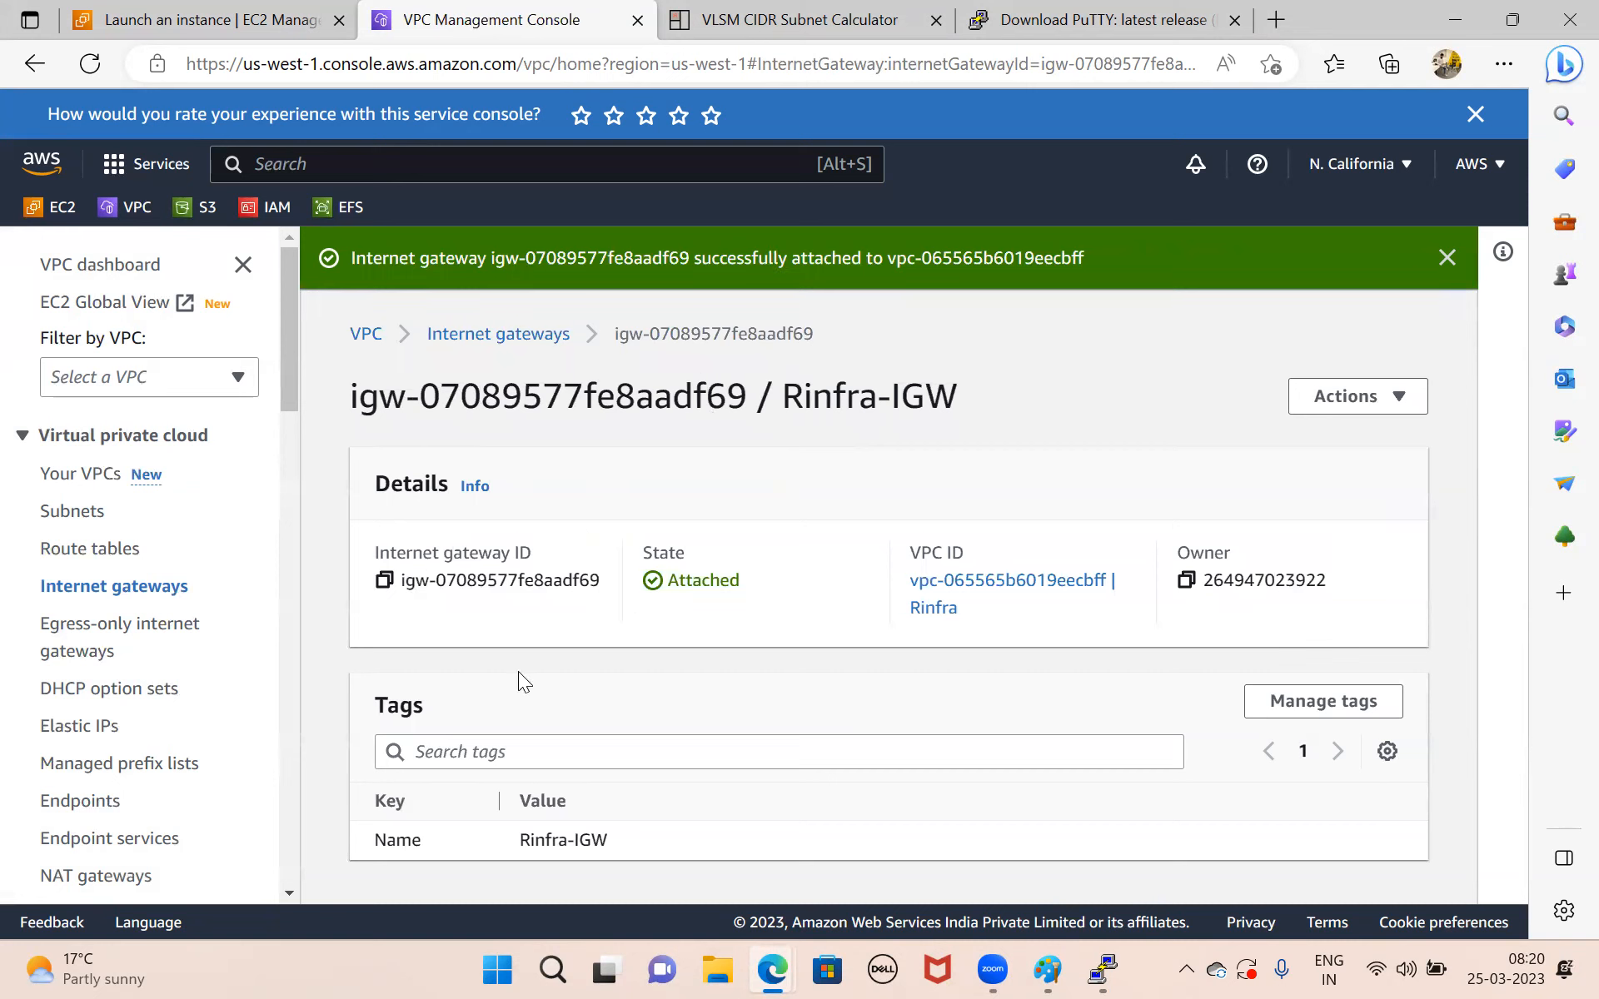
Create a route table named web-rt in the Rinfra VPC.
left_click(107, 551)
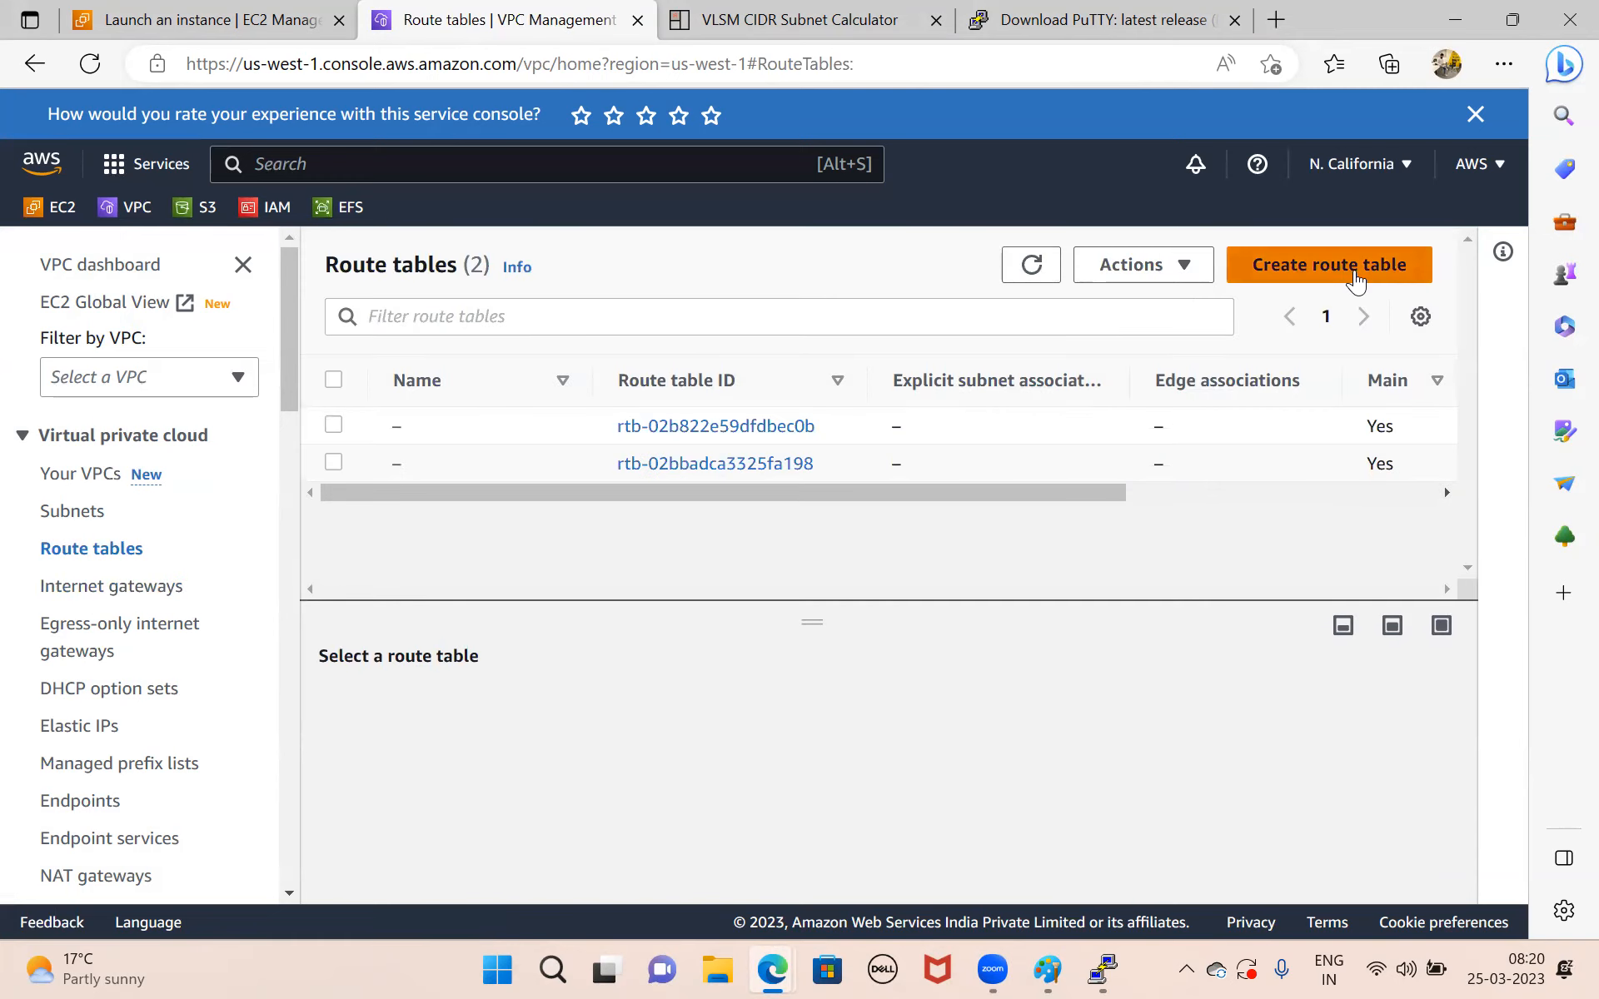
left_click(1325, 281)
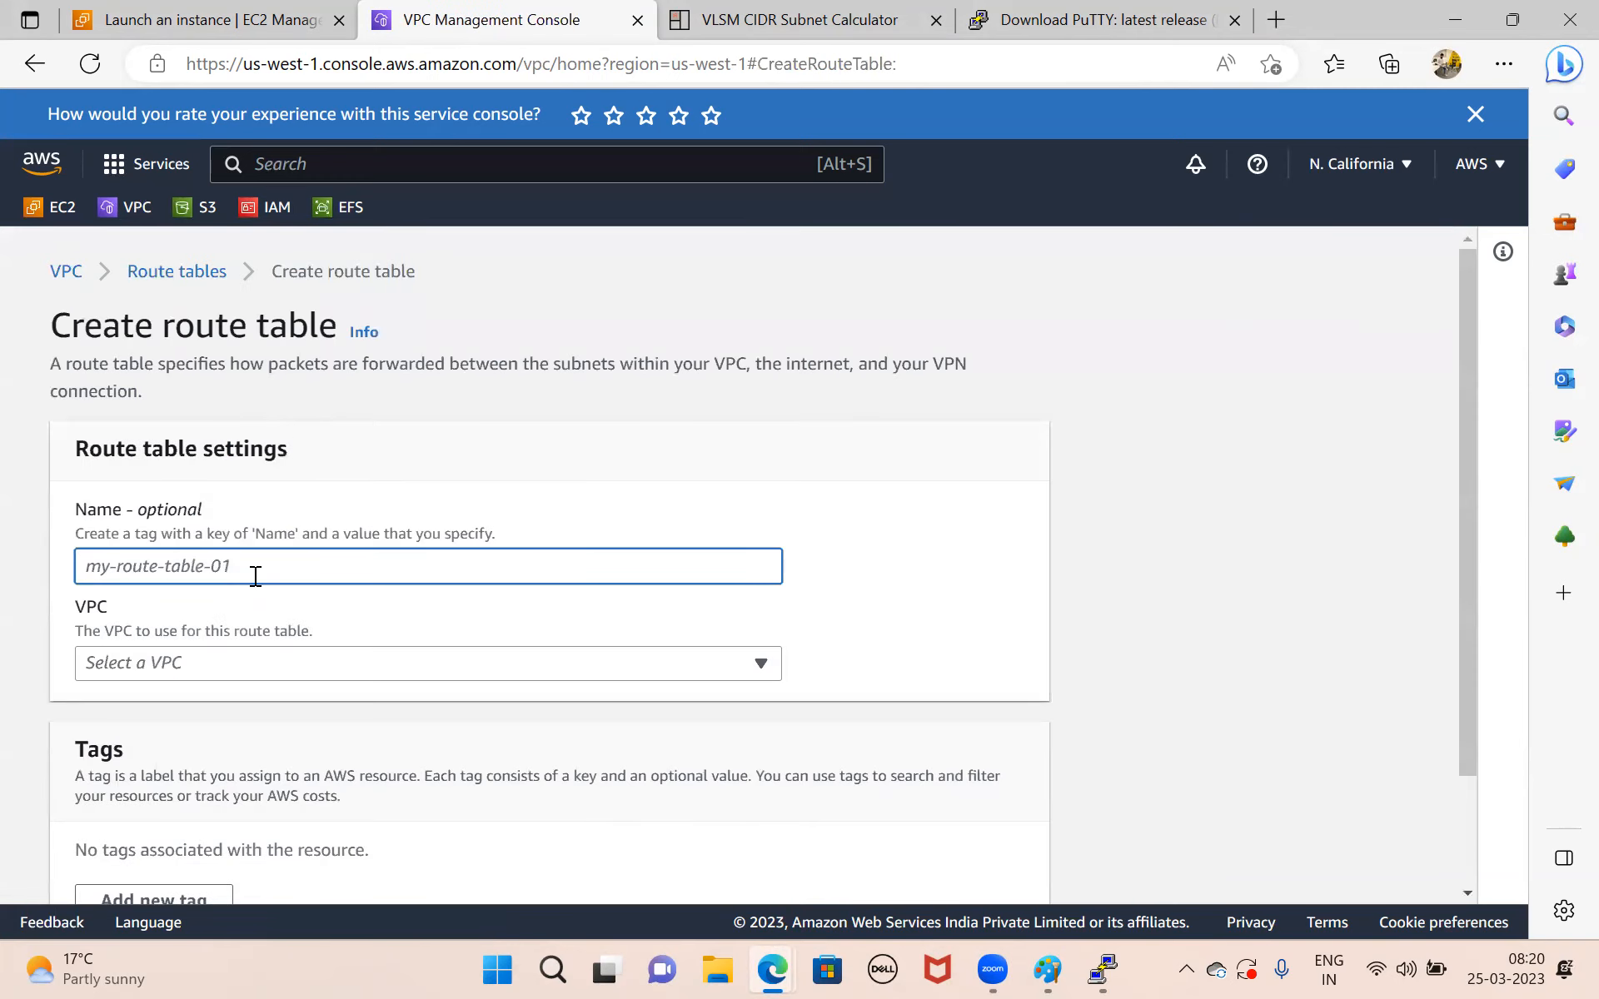
type("web")
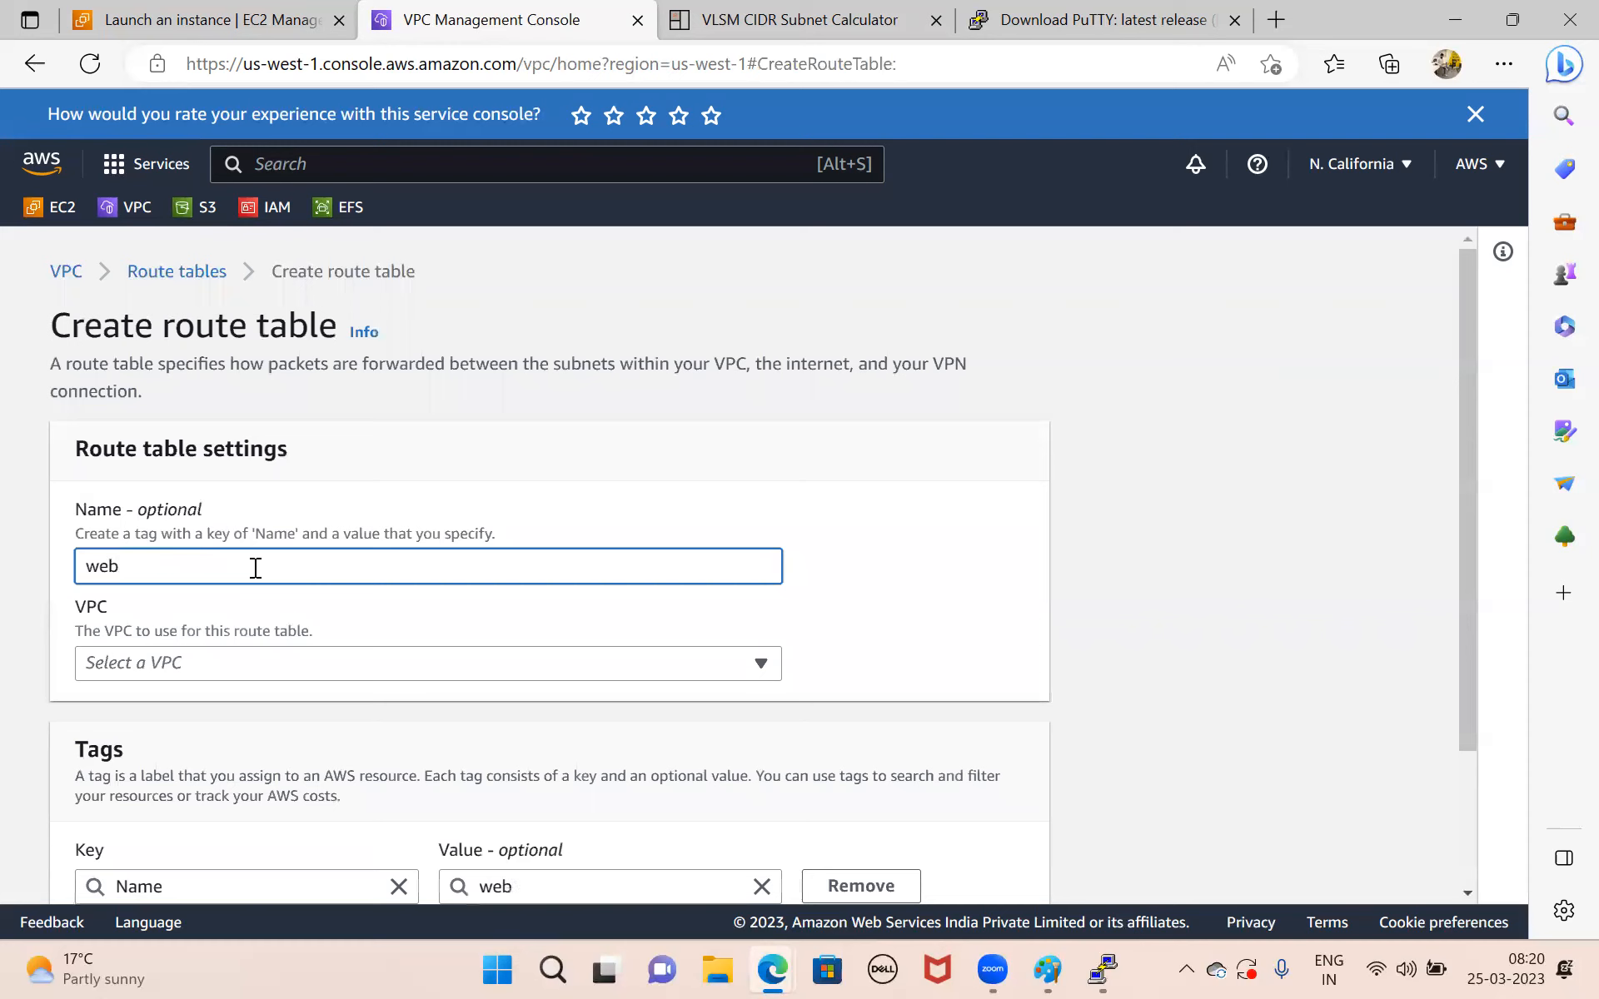
type("-rt")
left_click(265, 664)
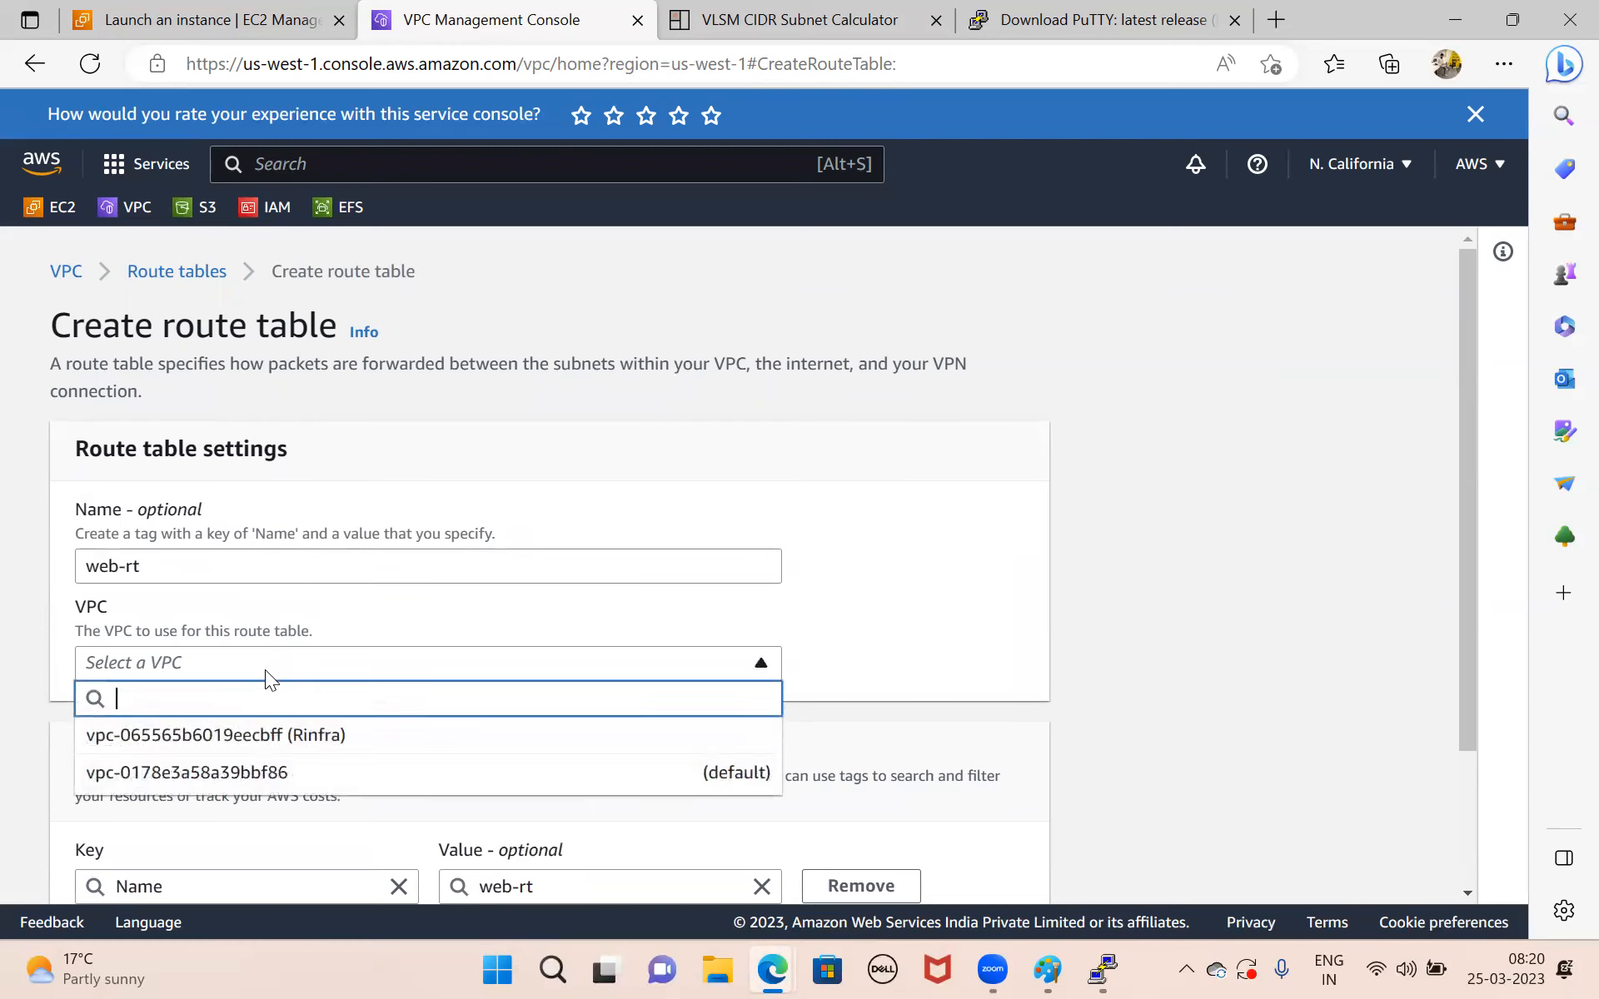
left_click(280, 737)
scroll(279, 737, "down", 3)
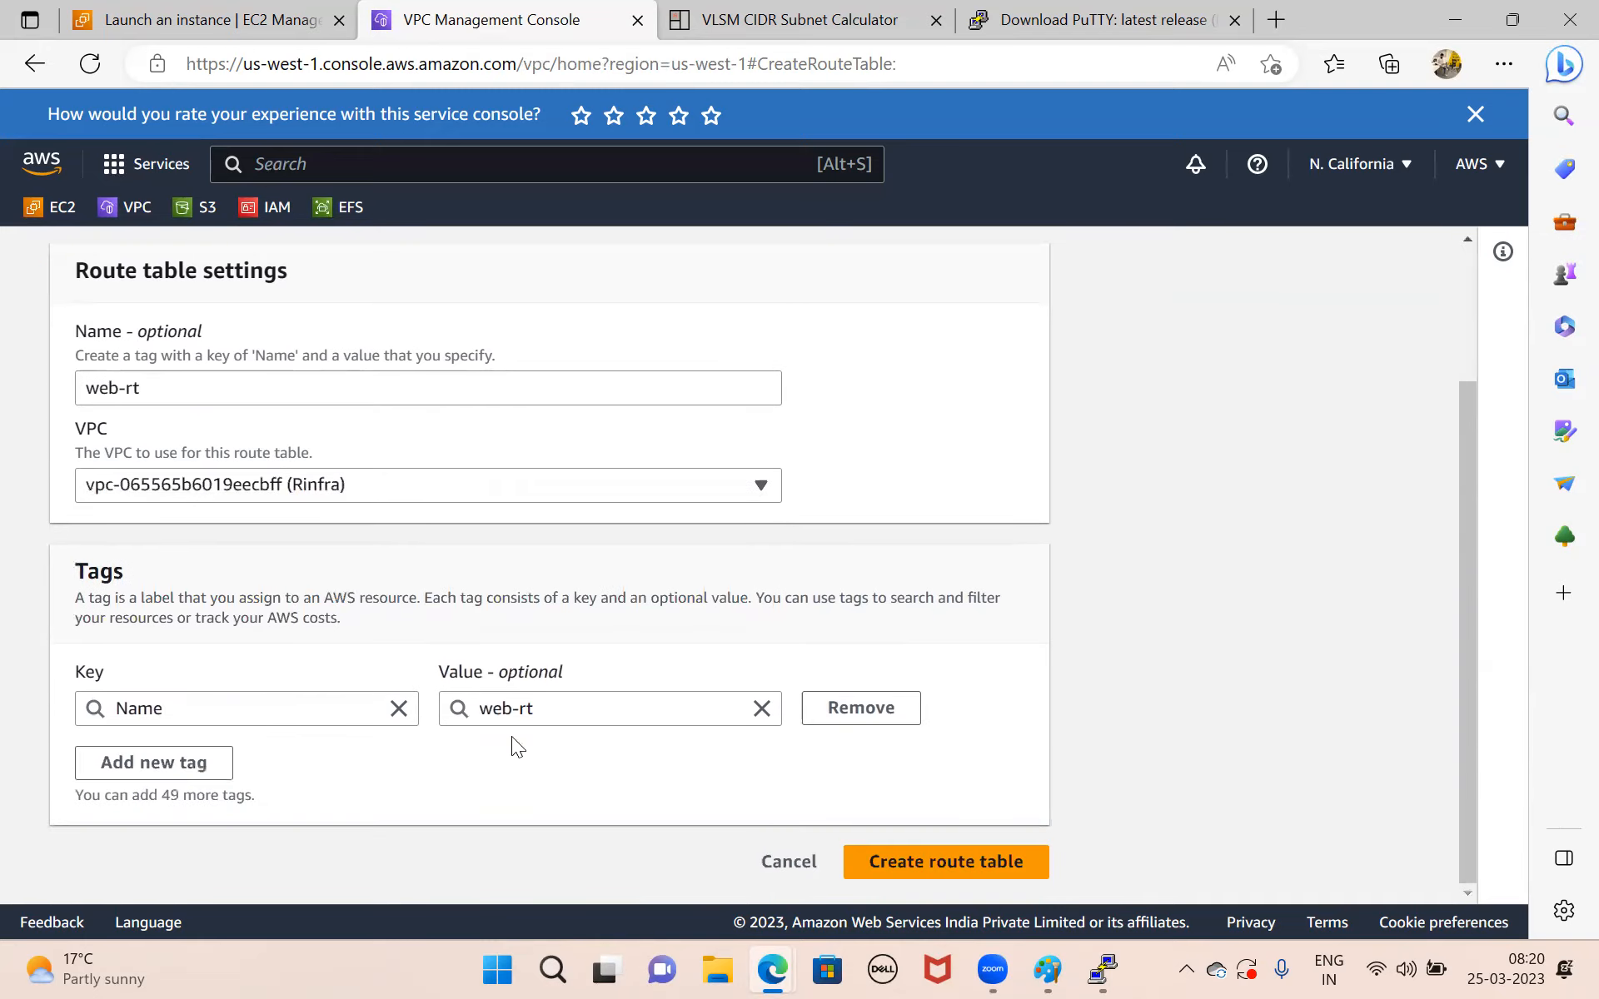
left_click(899, 861)
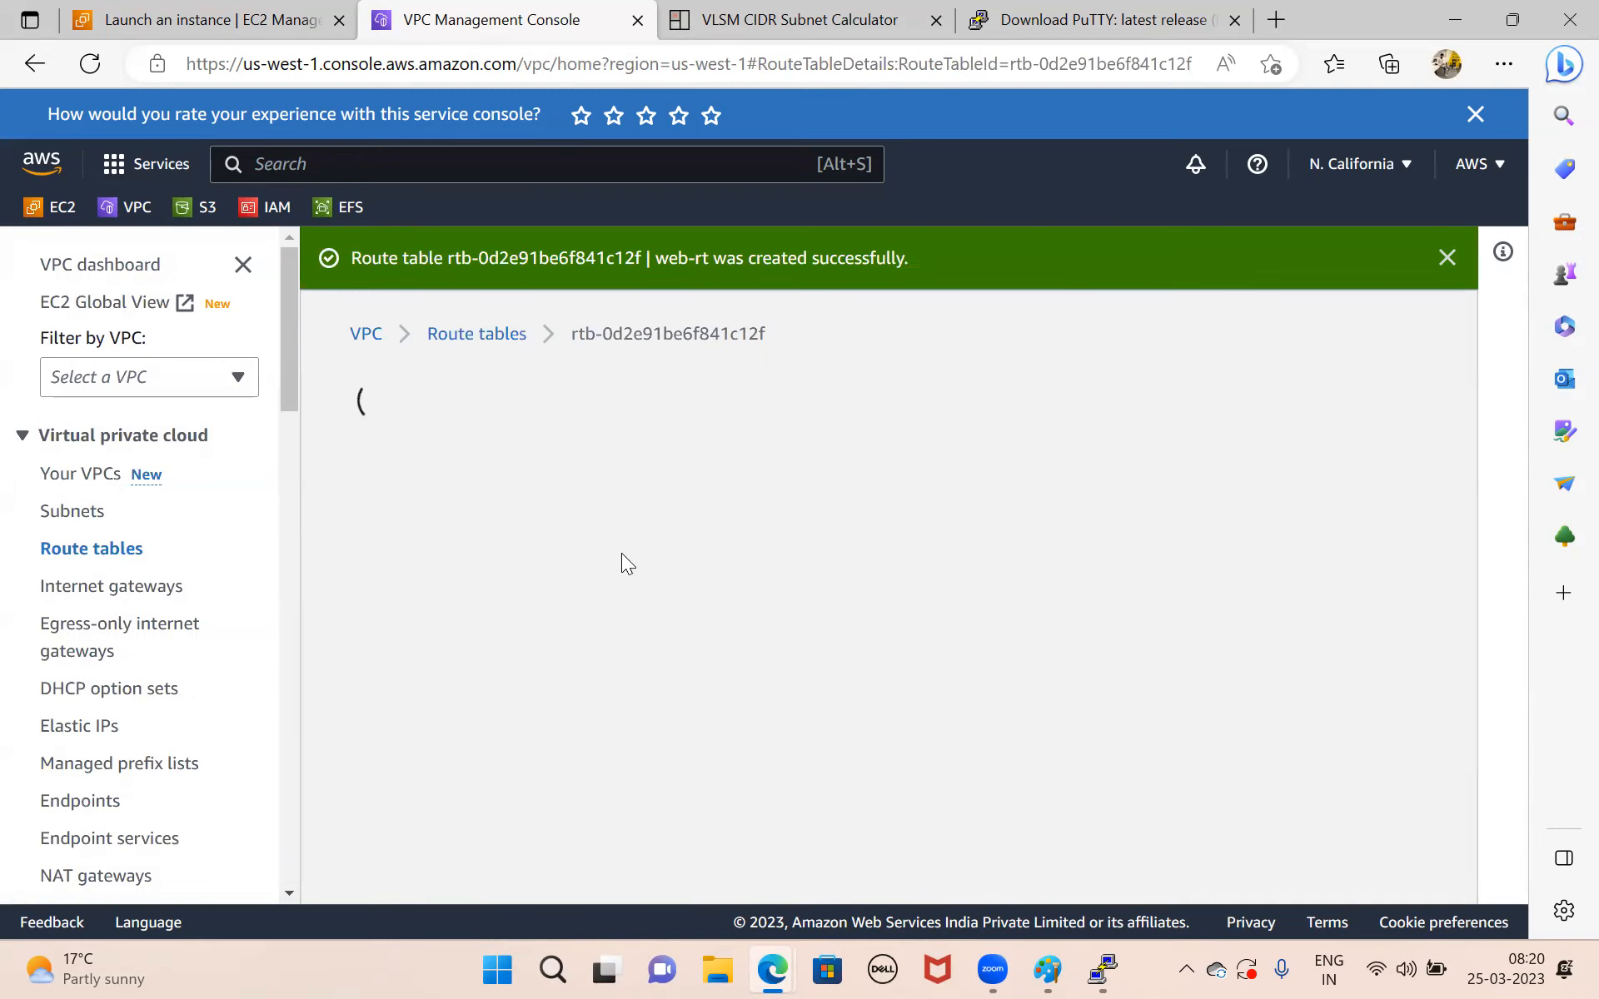
Associate web-subnet with the web-rt route table, save it, and review the table's subnet associations.
scroll(818, 666, "down", 2)
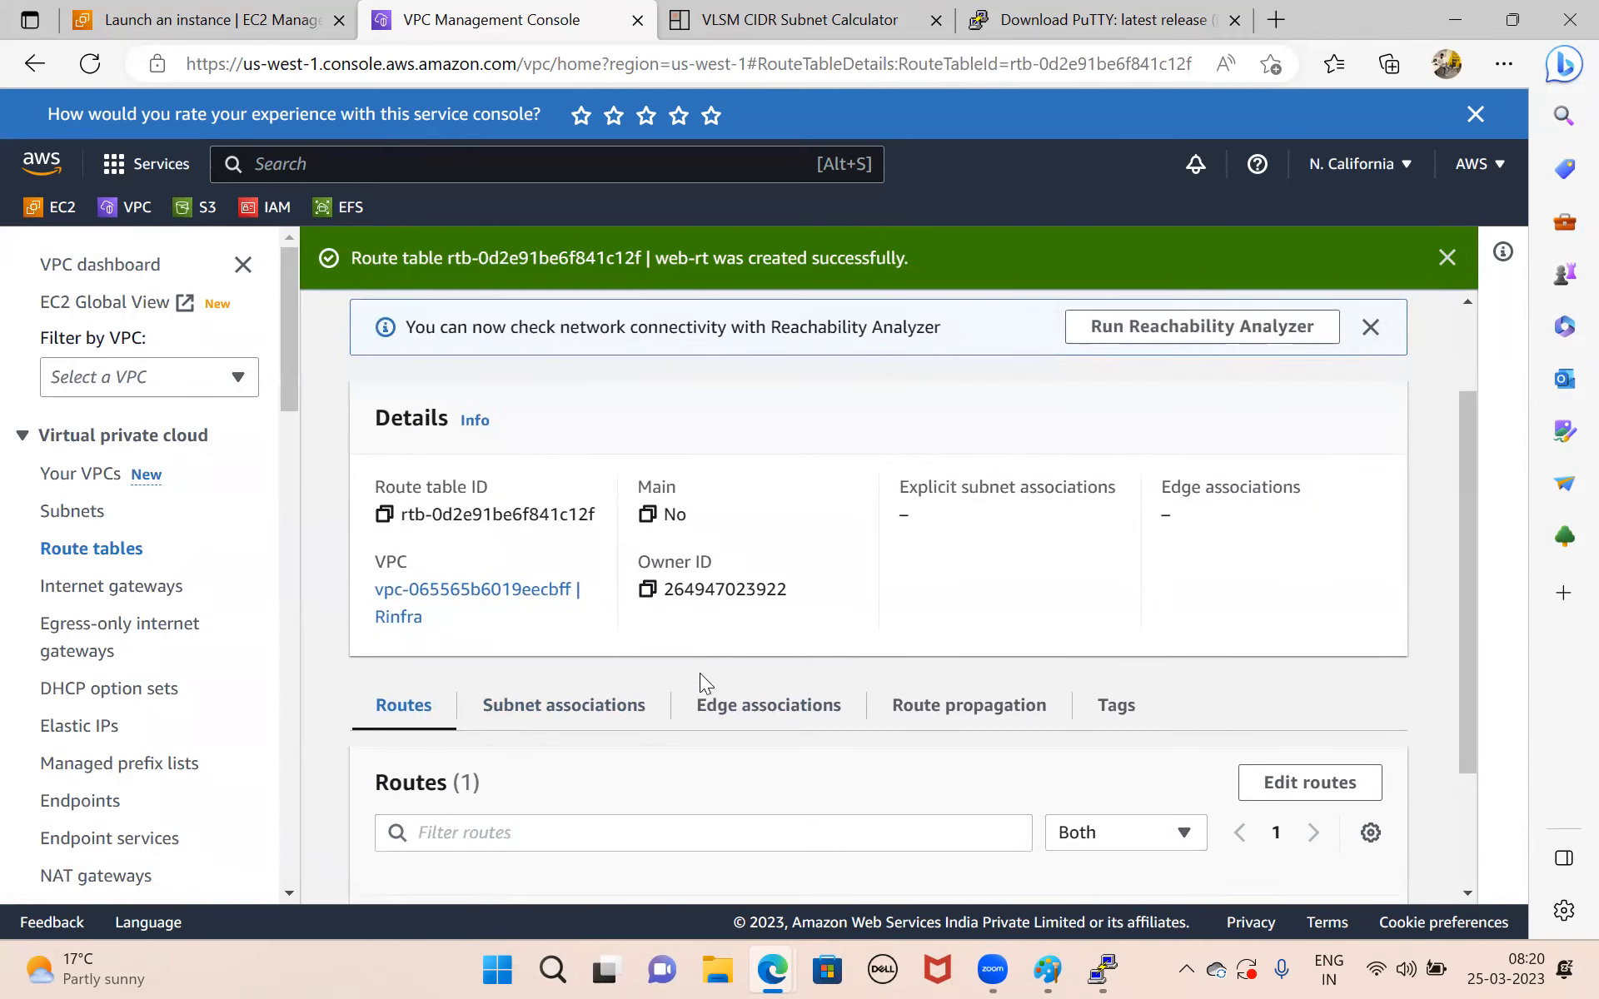
scroll(899, 789, "down", 1)
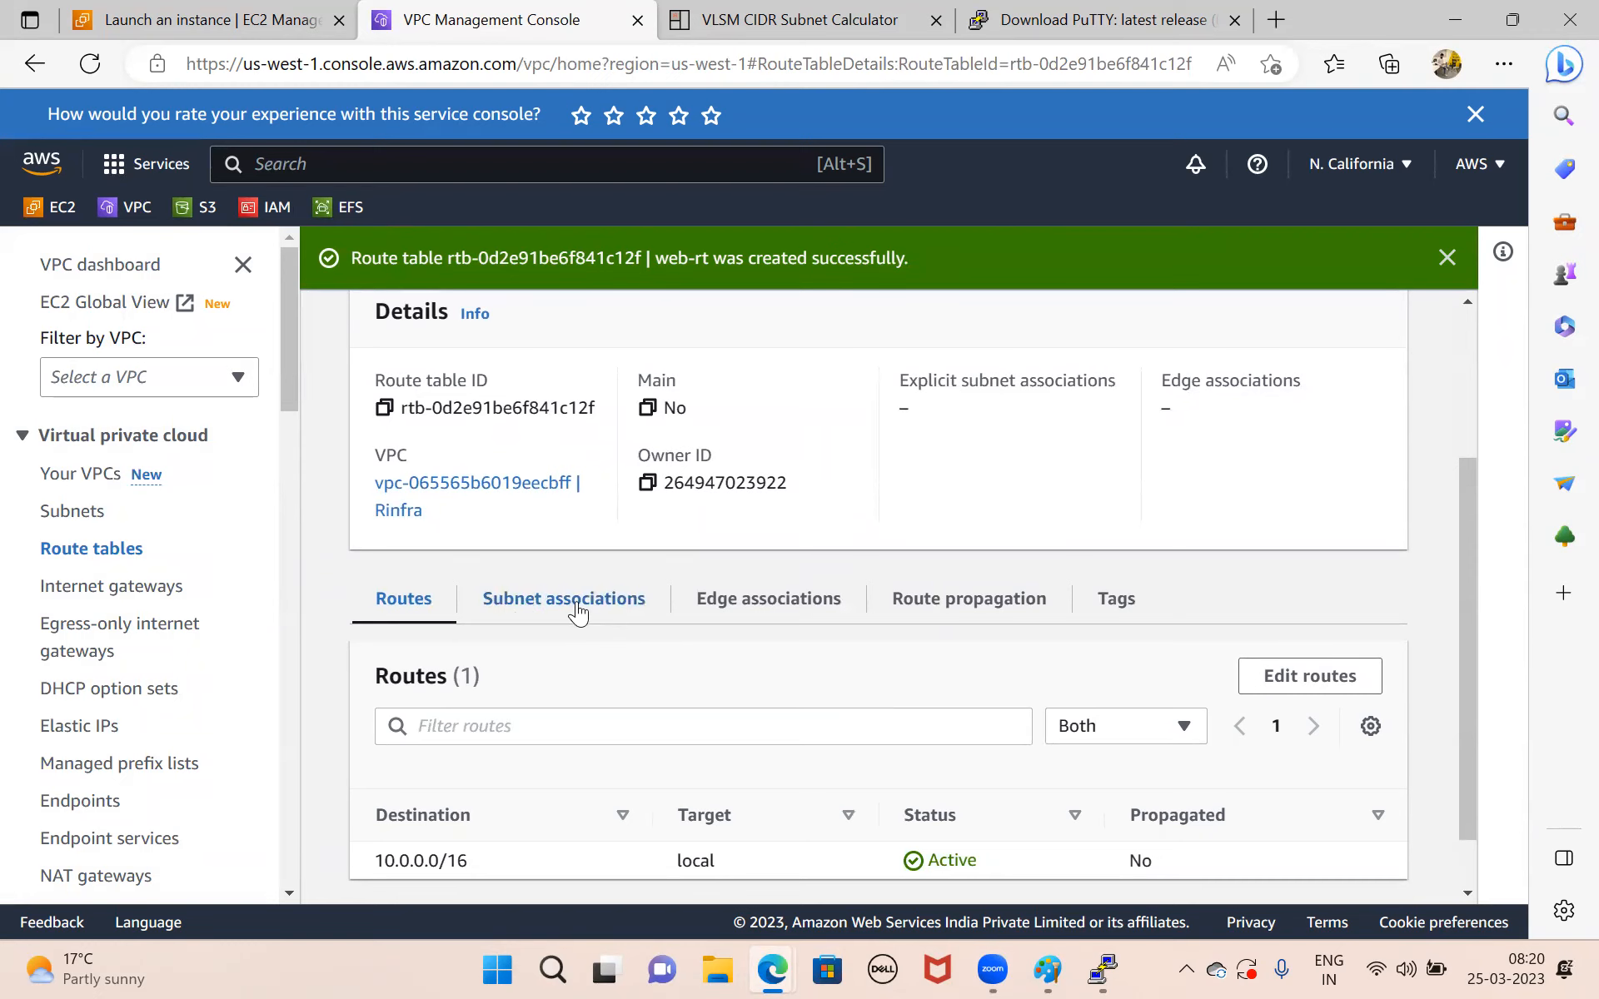
left_click(585, 610)
scroll(751, 731, "down", 1)
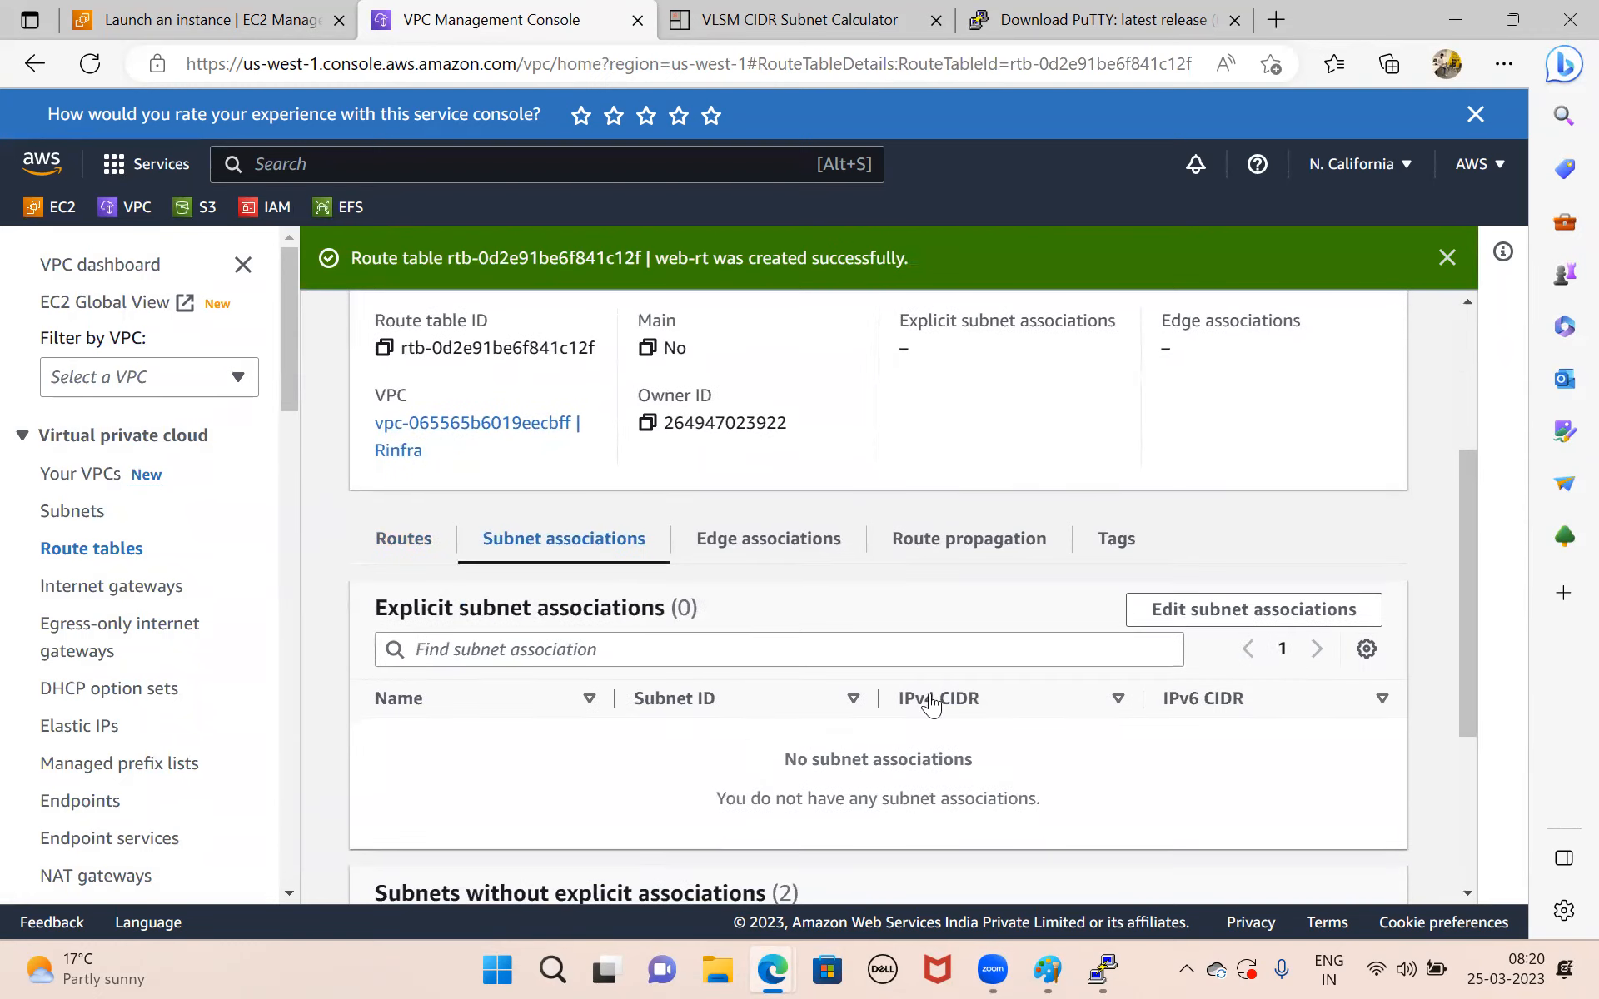
left_click(1249, 612)
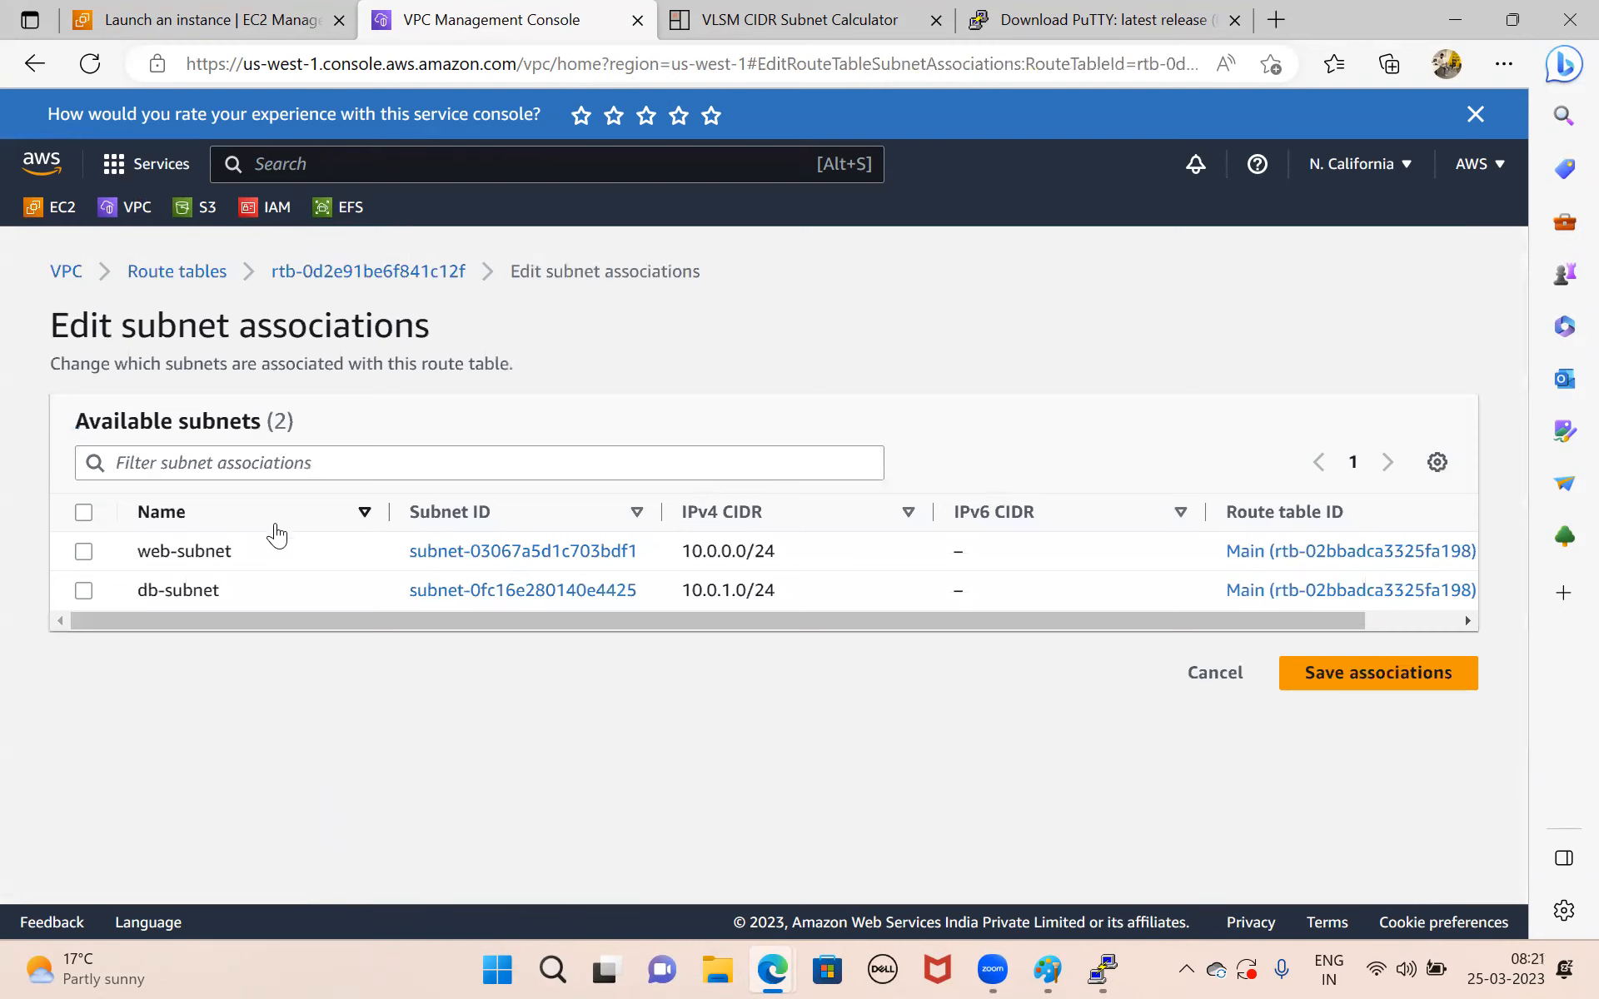
left_click(81, 554)
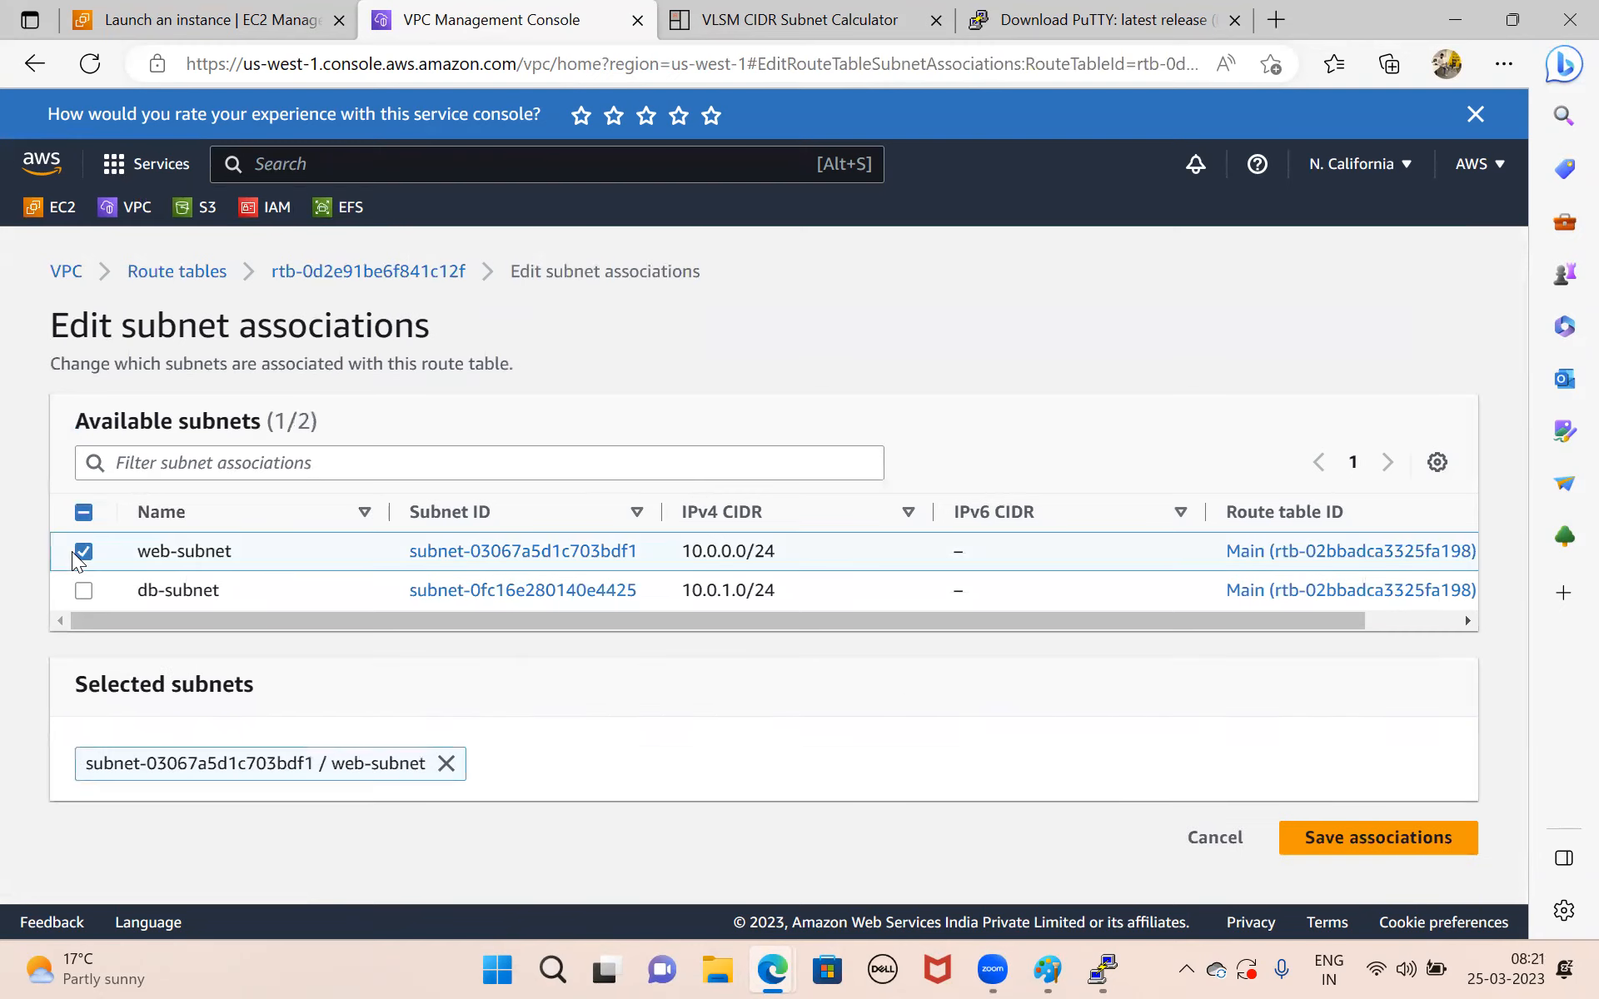
left_click(1415, 841)
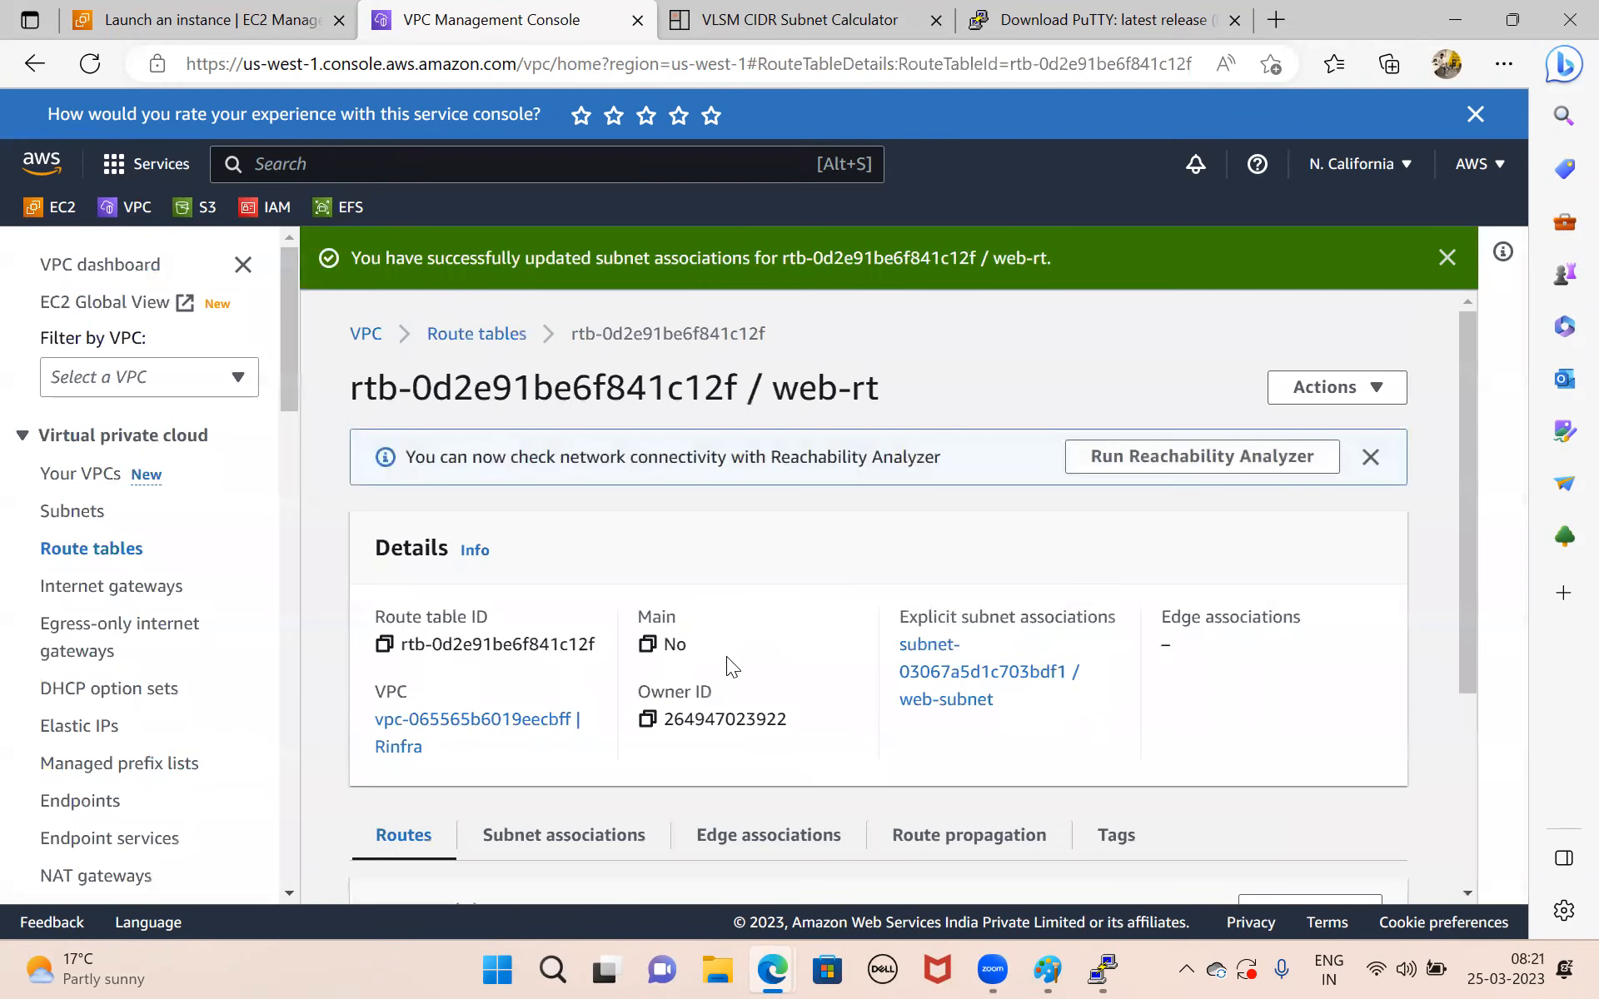
scroll(728, 657, "down", 4)
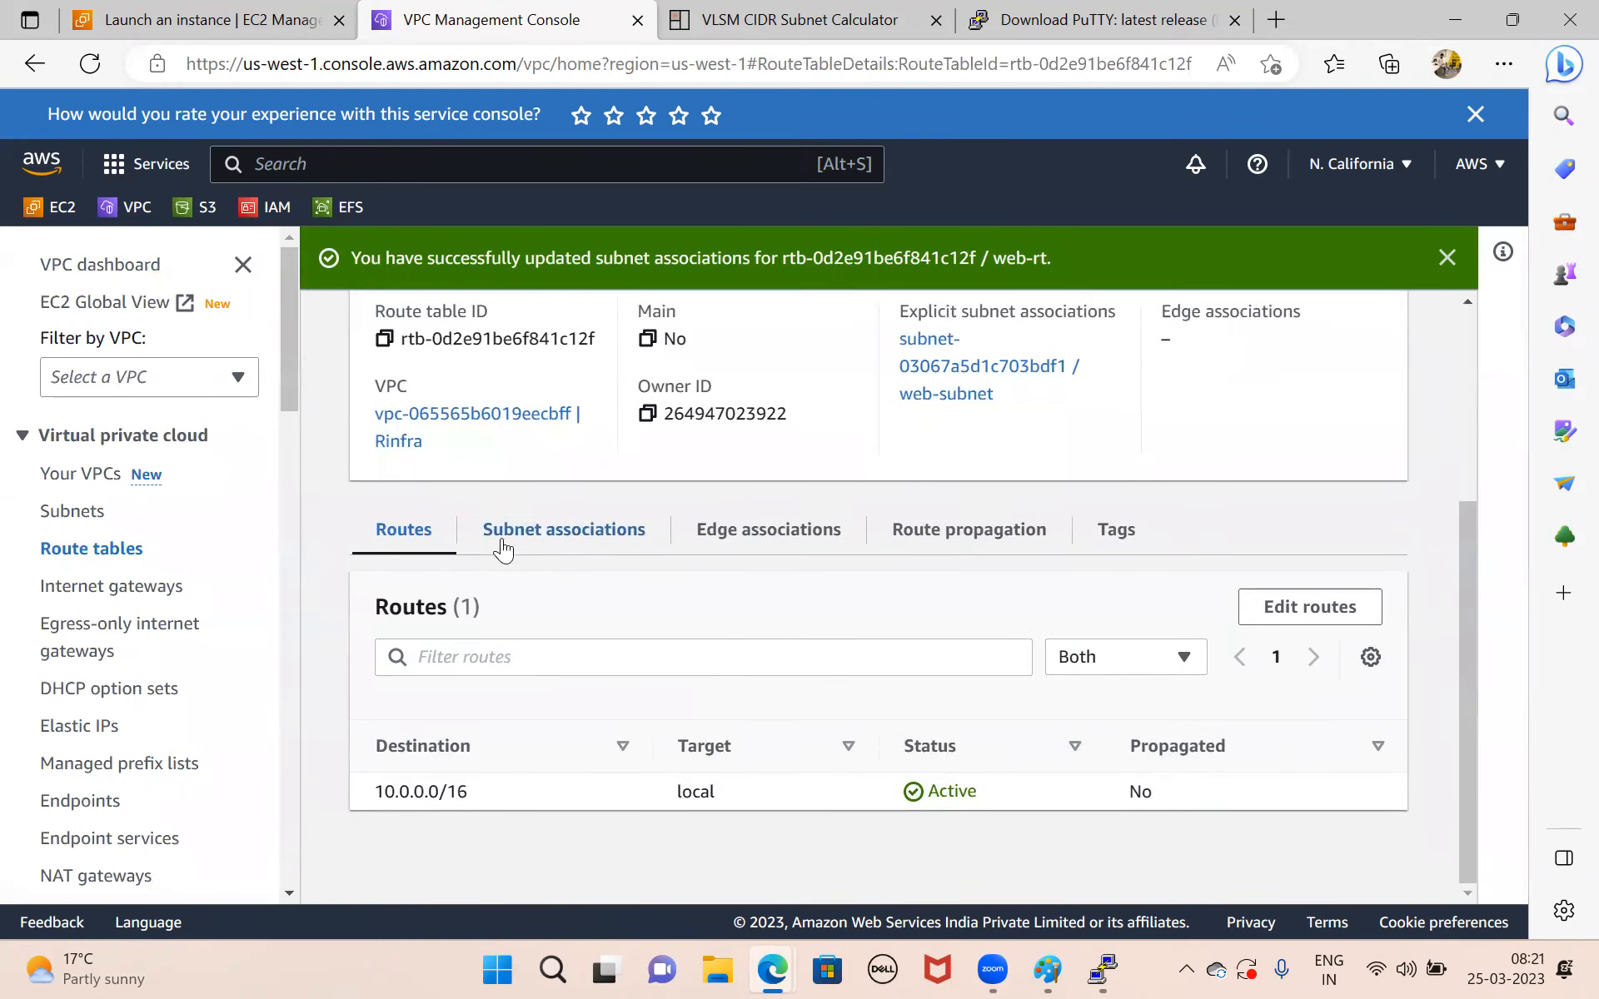
left_click(503, 549)
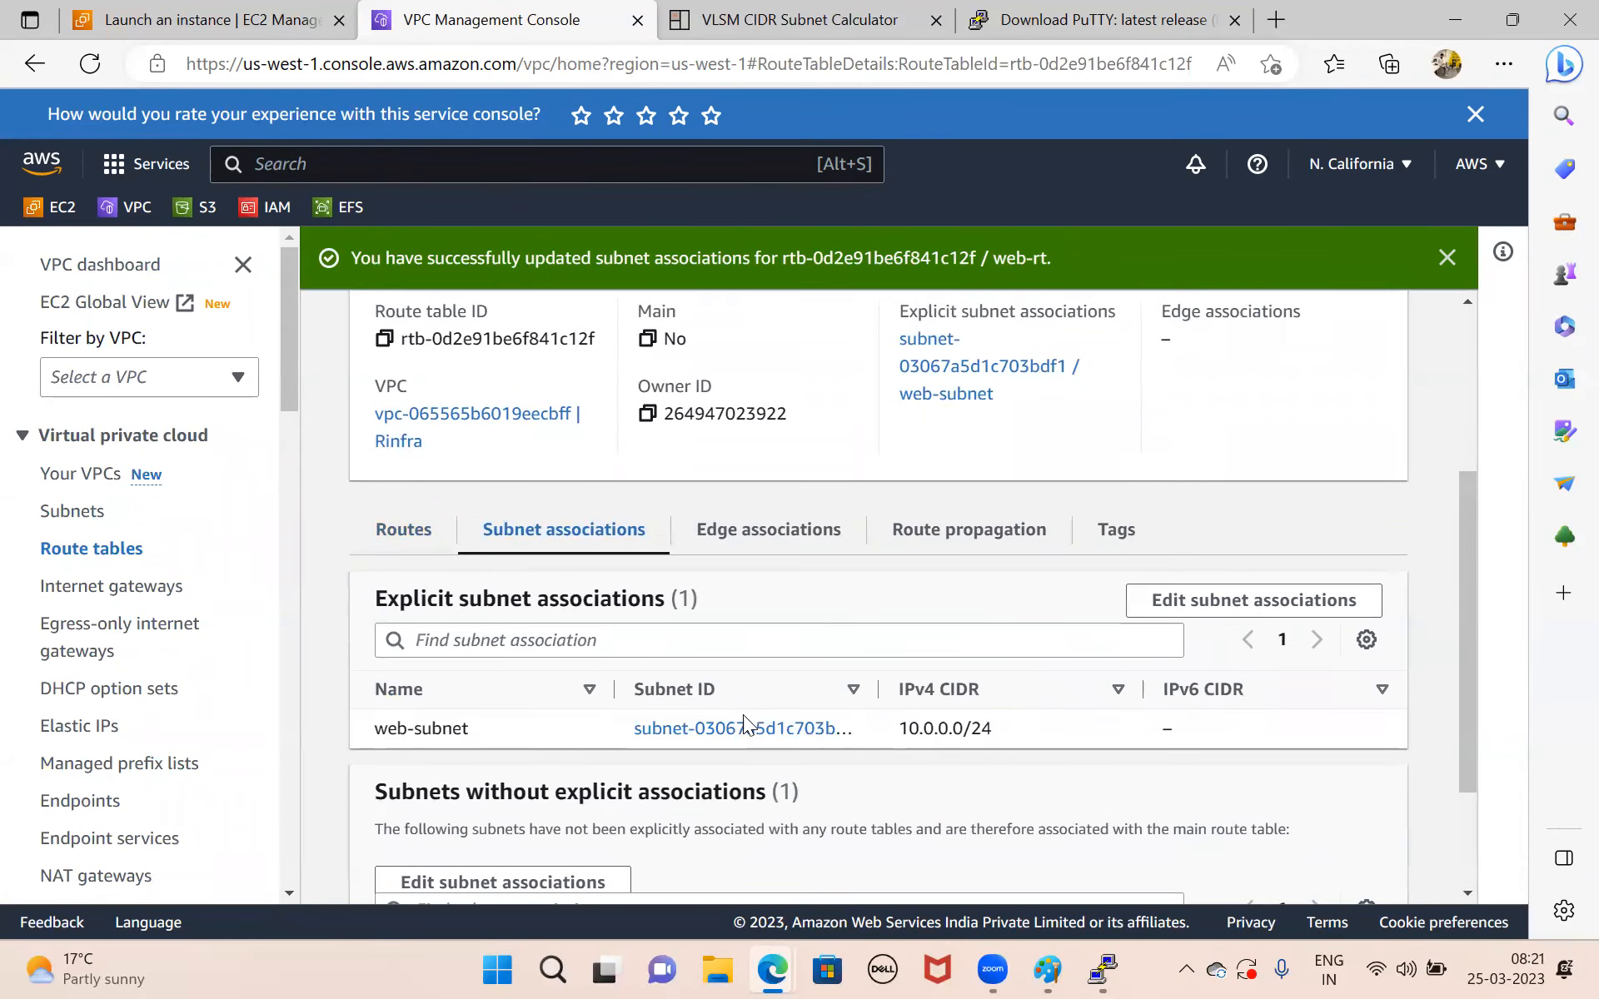
Edit the web-rt route table's routes and add a route with destination 0.0.0.0/0.
left_click(399, 540)
left_click(1309, 609)
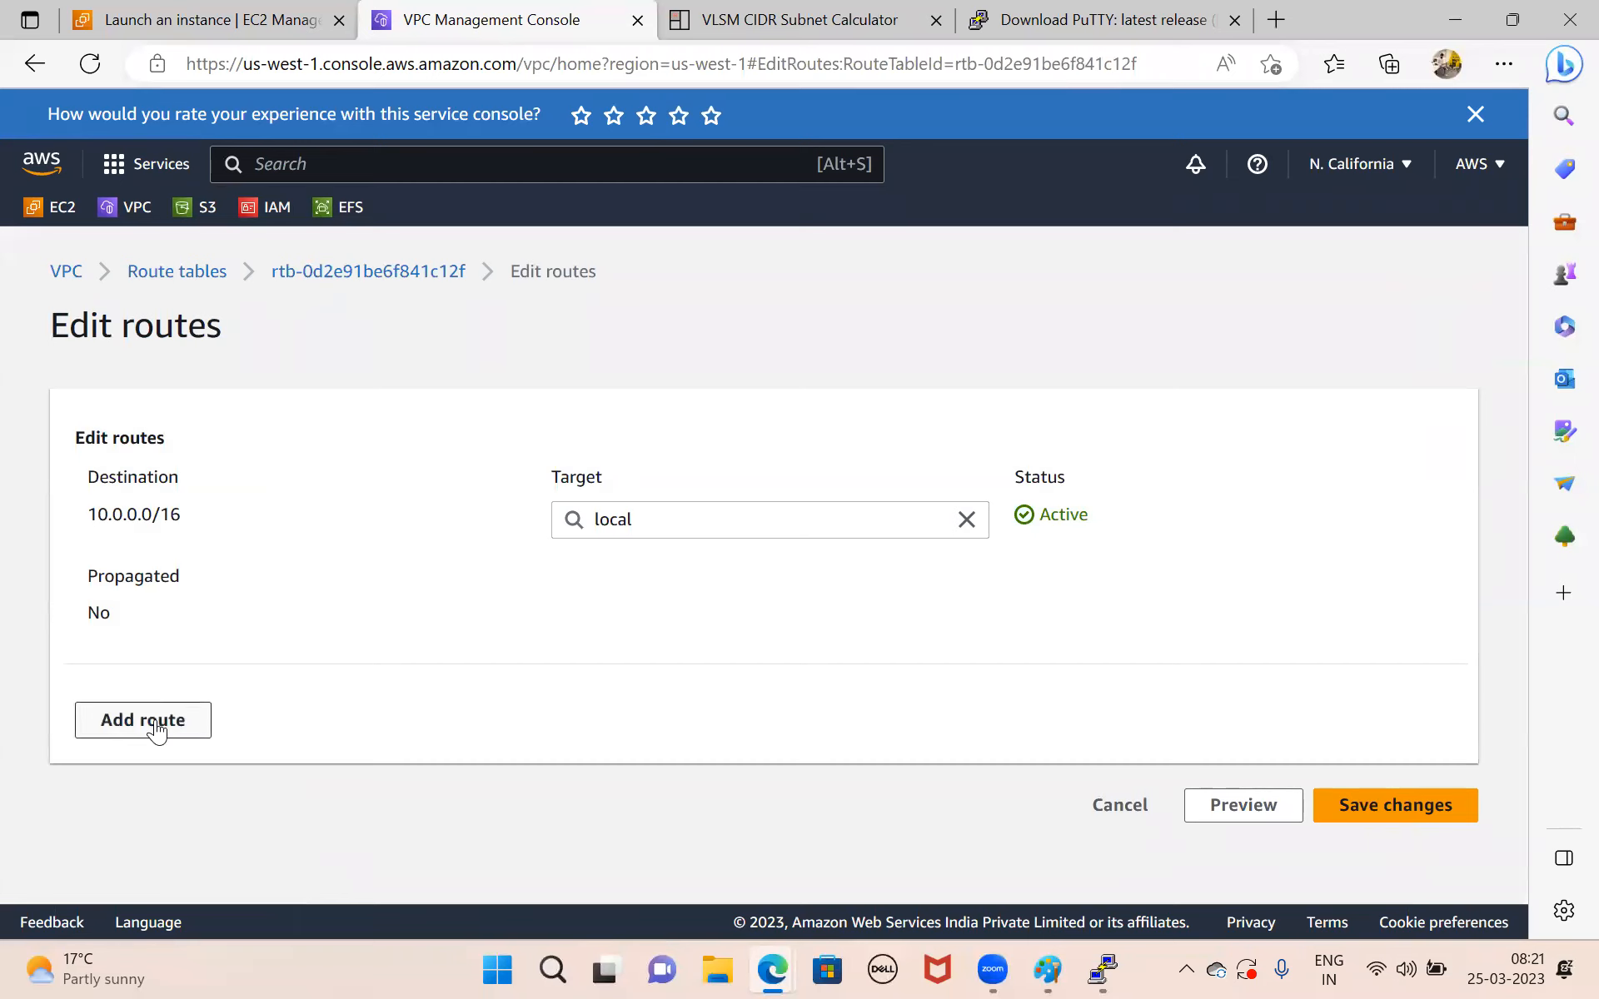
left_click(167, 706)
left_click(200, 766)
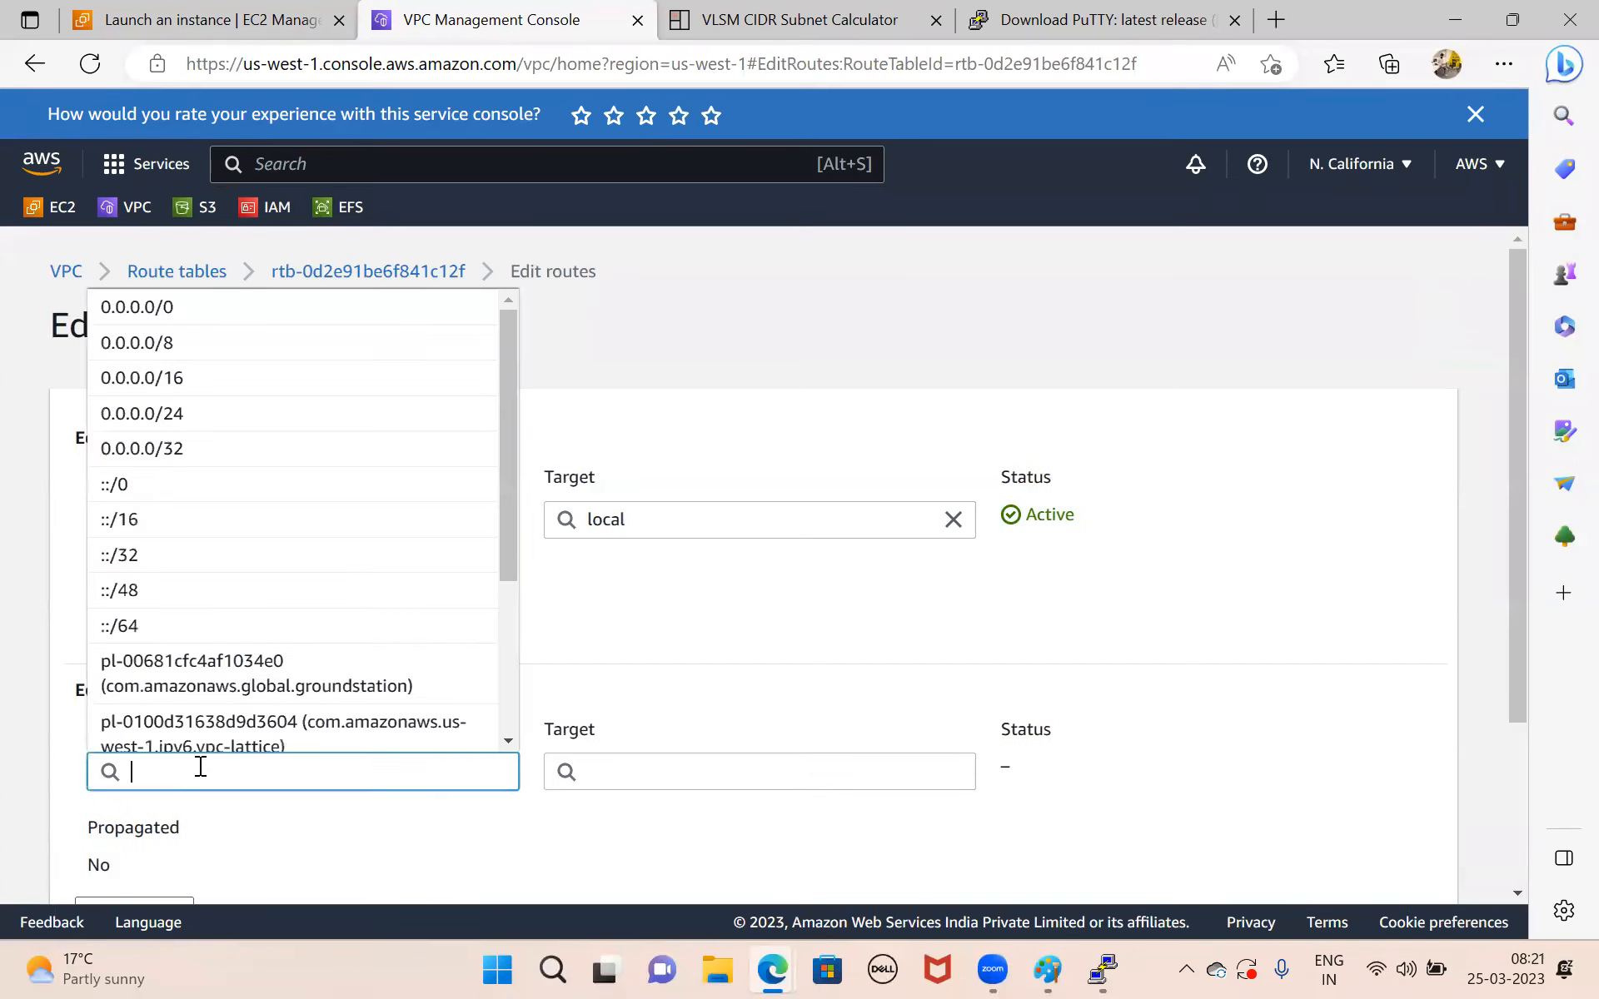
type("0.0.0.0")
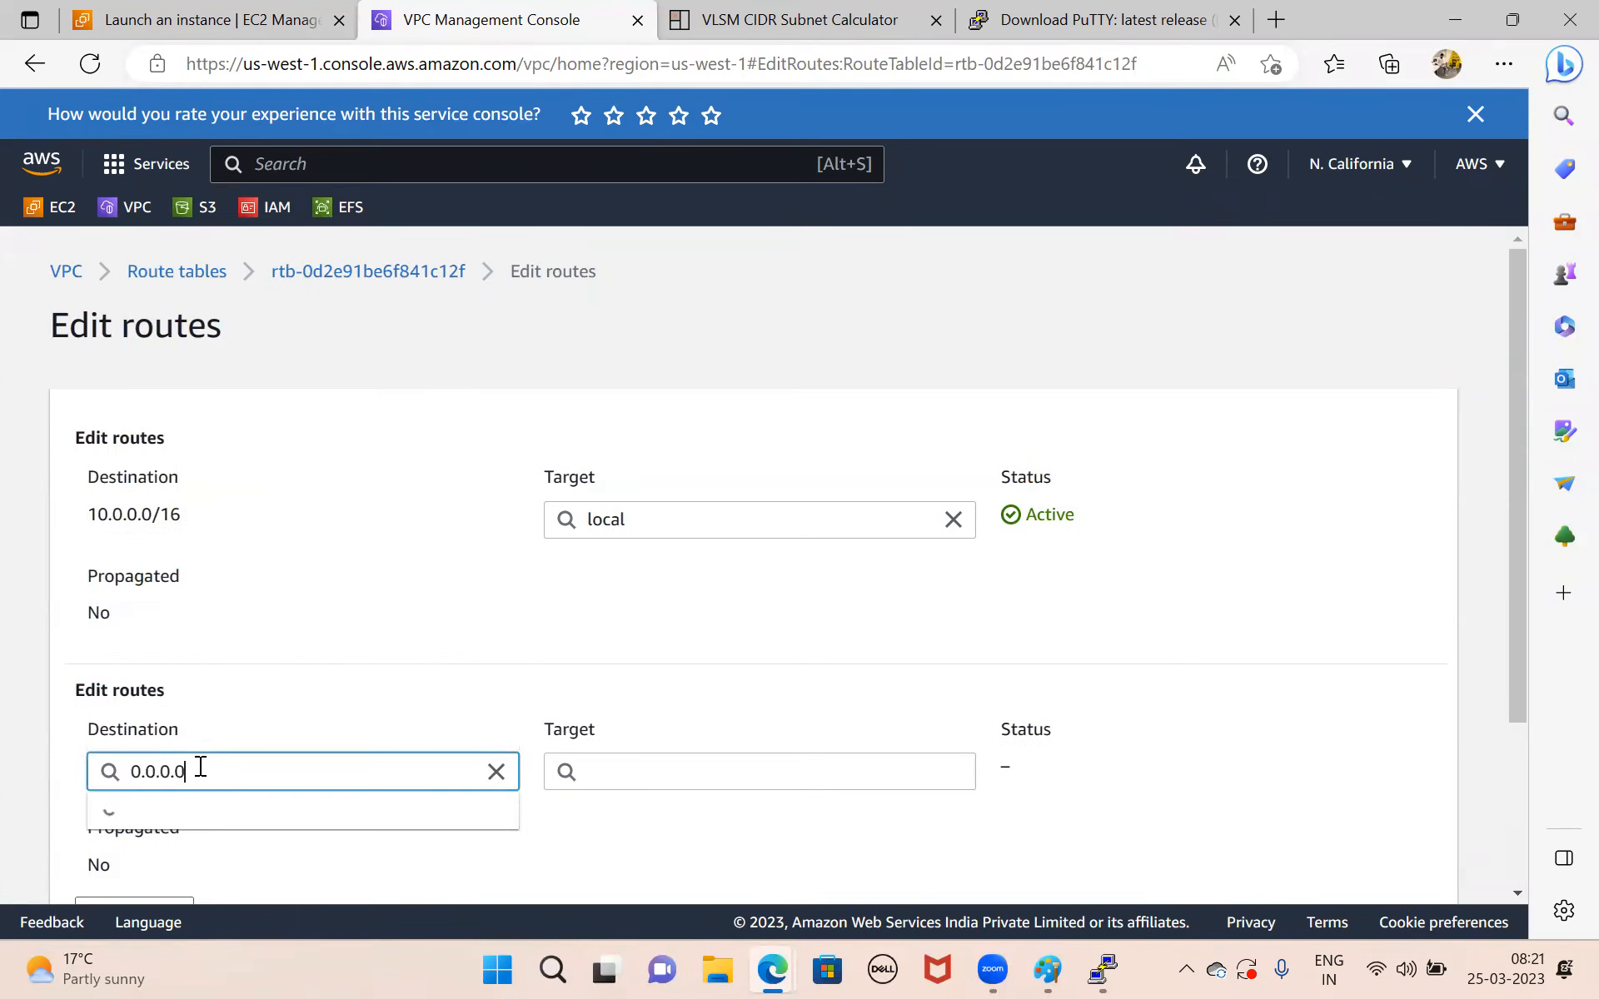
type("/0")
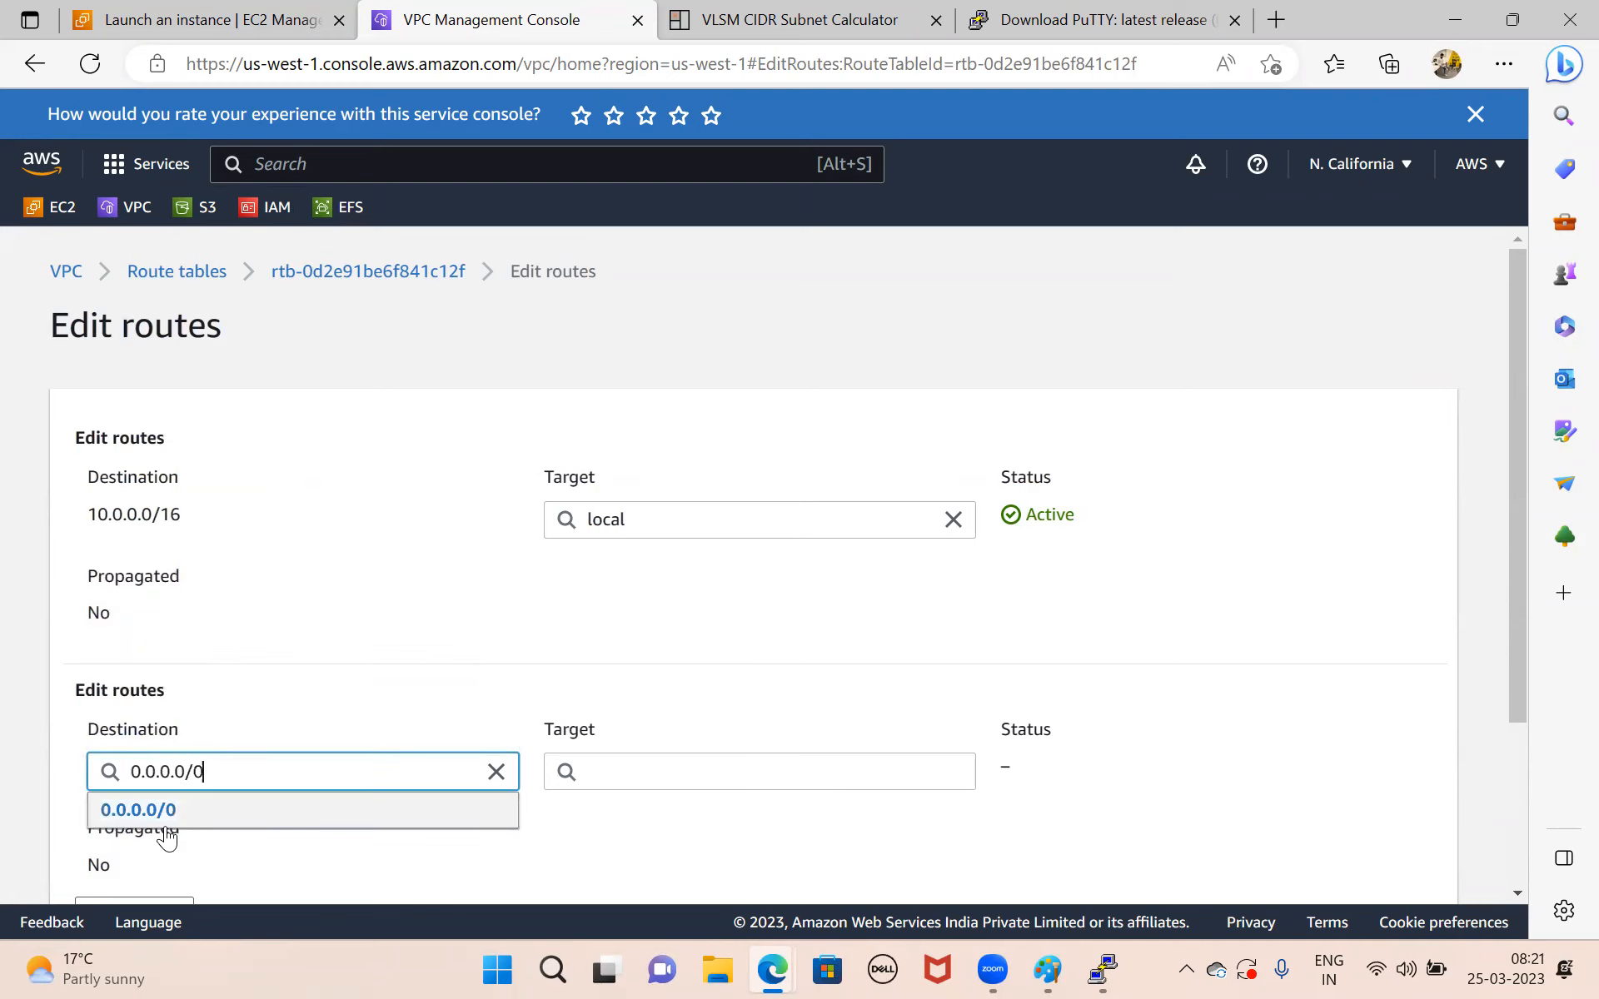
left_click(166, 823)
scroll(717, 667, "down", 1)
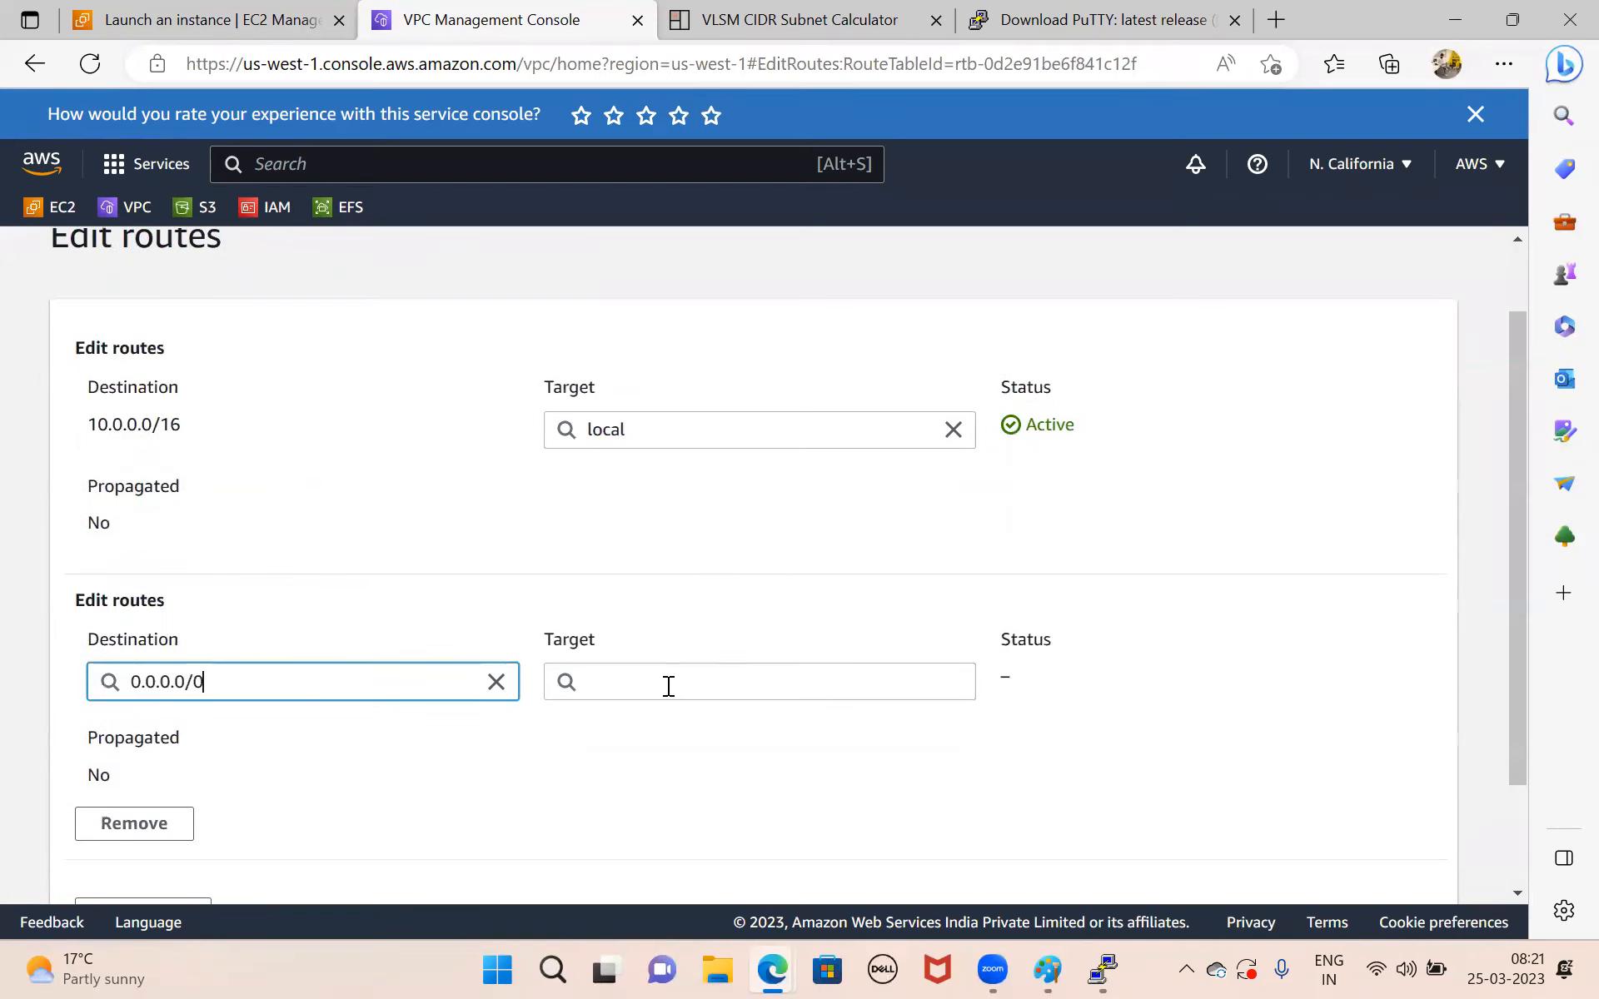
Set the new route's target to the Rinfra-IGW internet gateway and save the route changes.
left_click(668, 686)
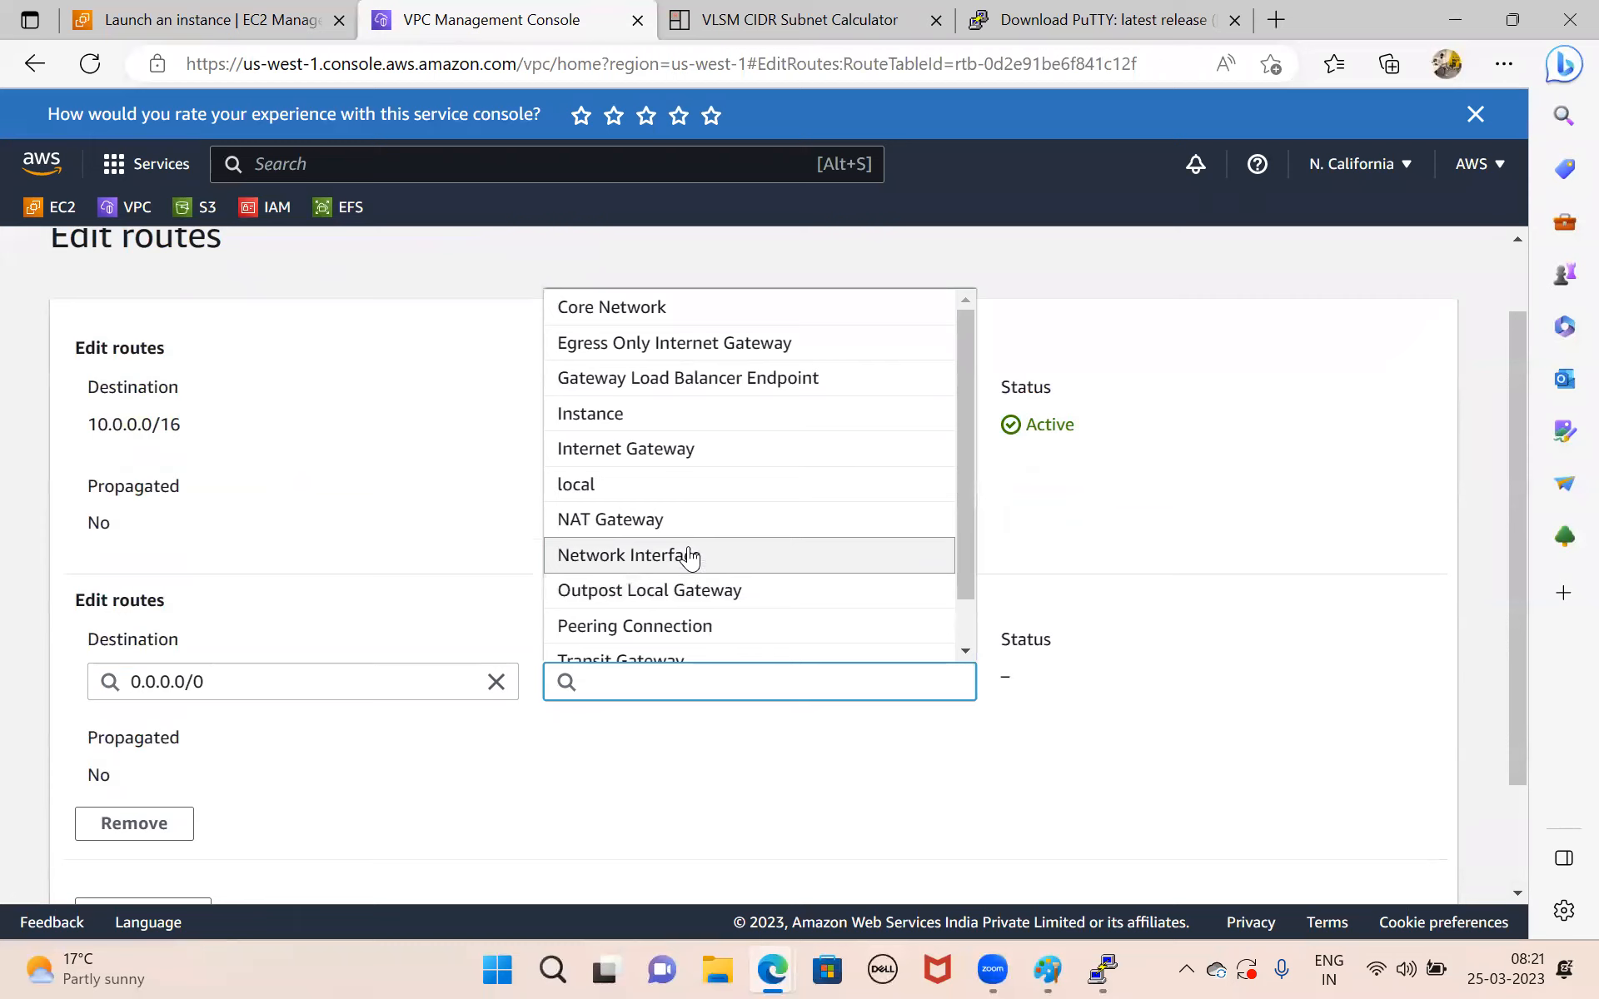
left_click(681, 450)
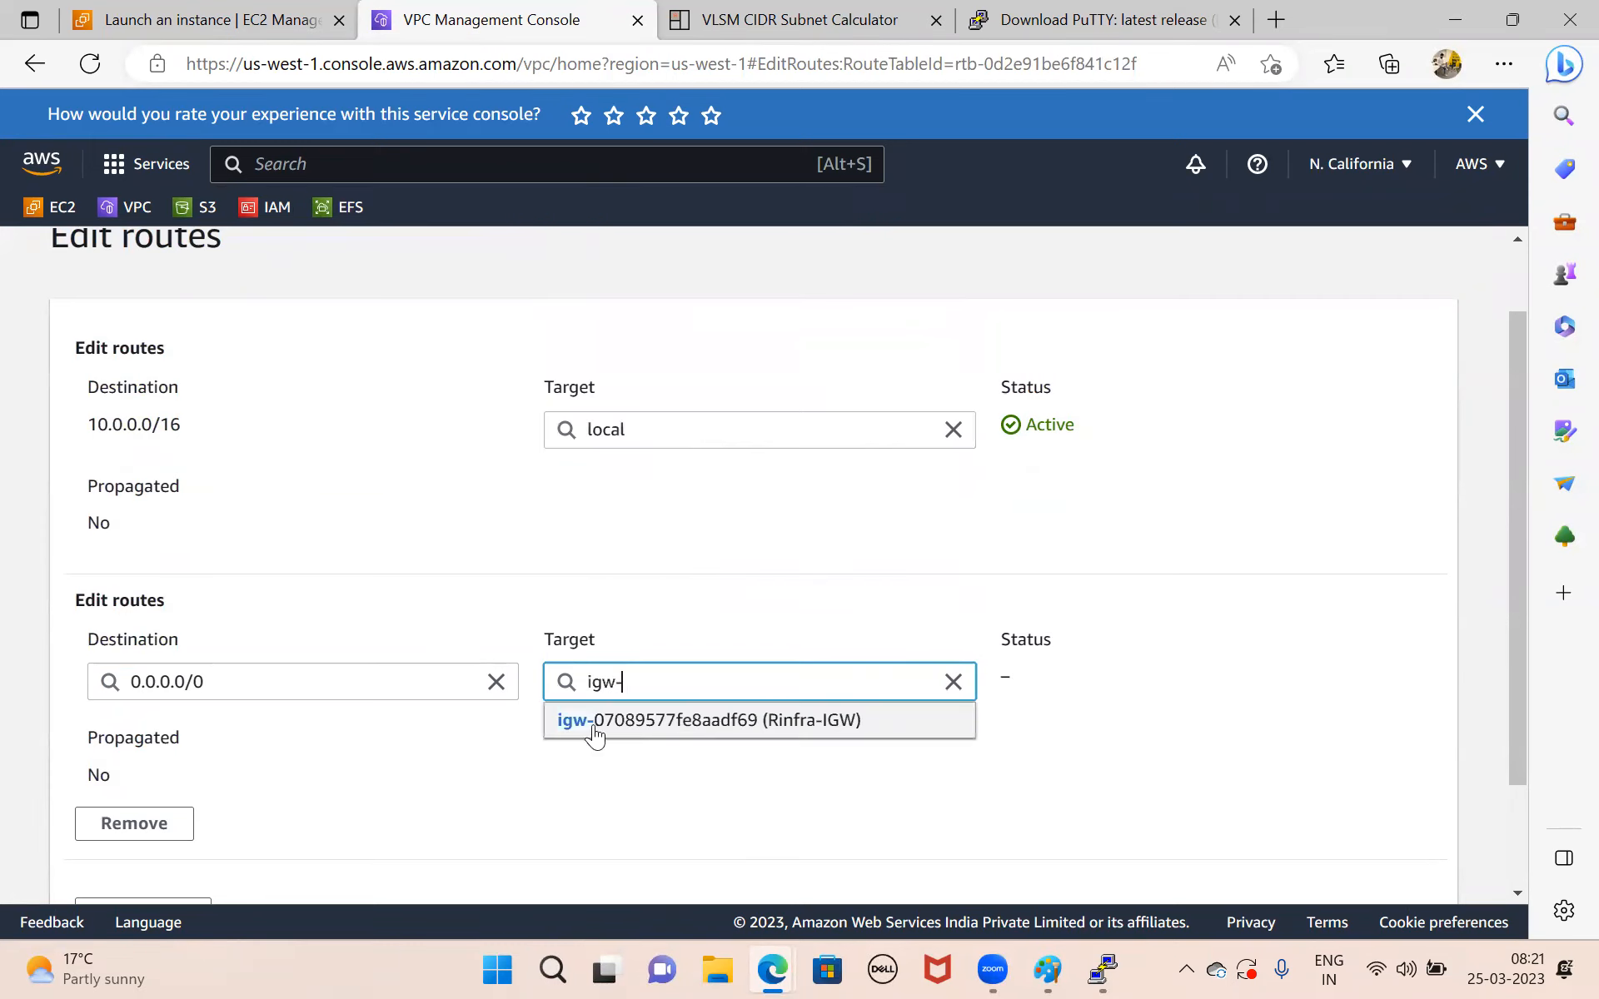
left_click(720, 718)
scroll(960, 763, "down", 2)
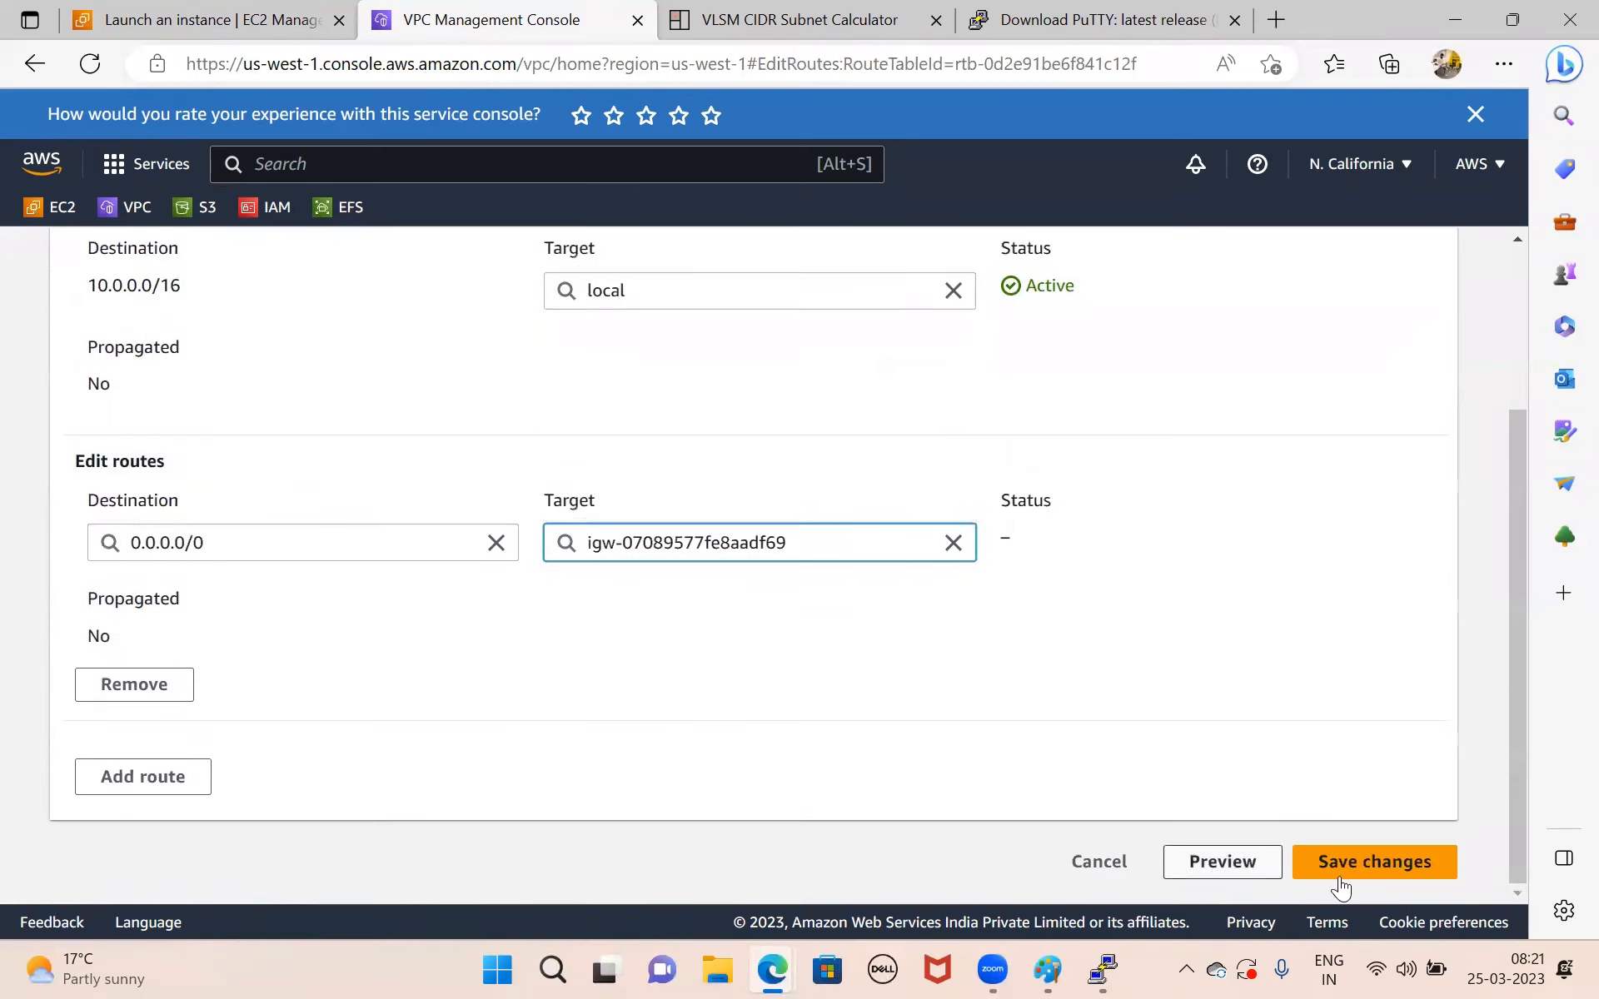
left_click(1413, 865)
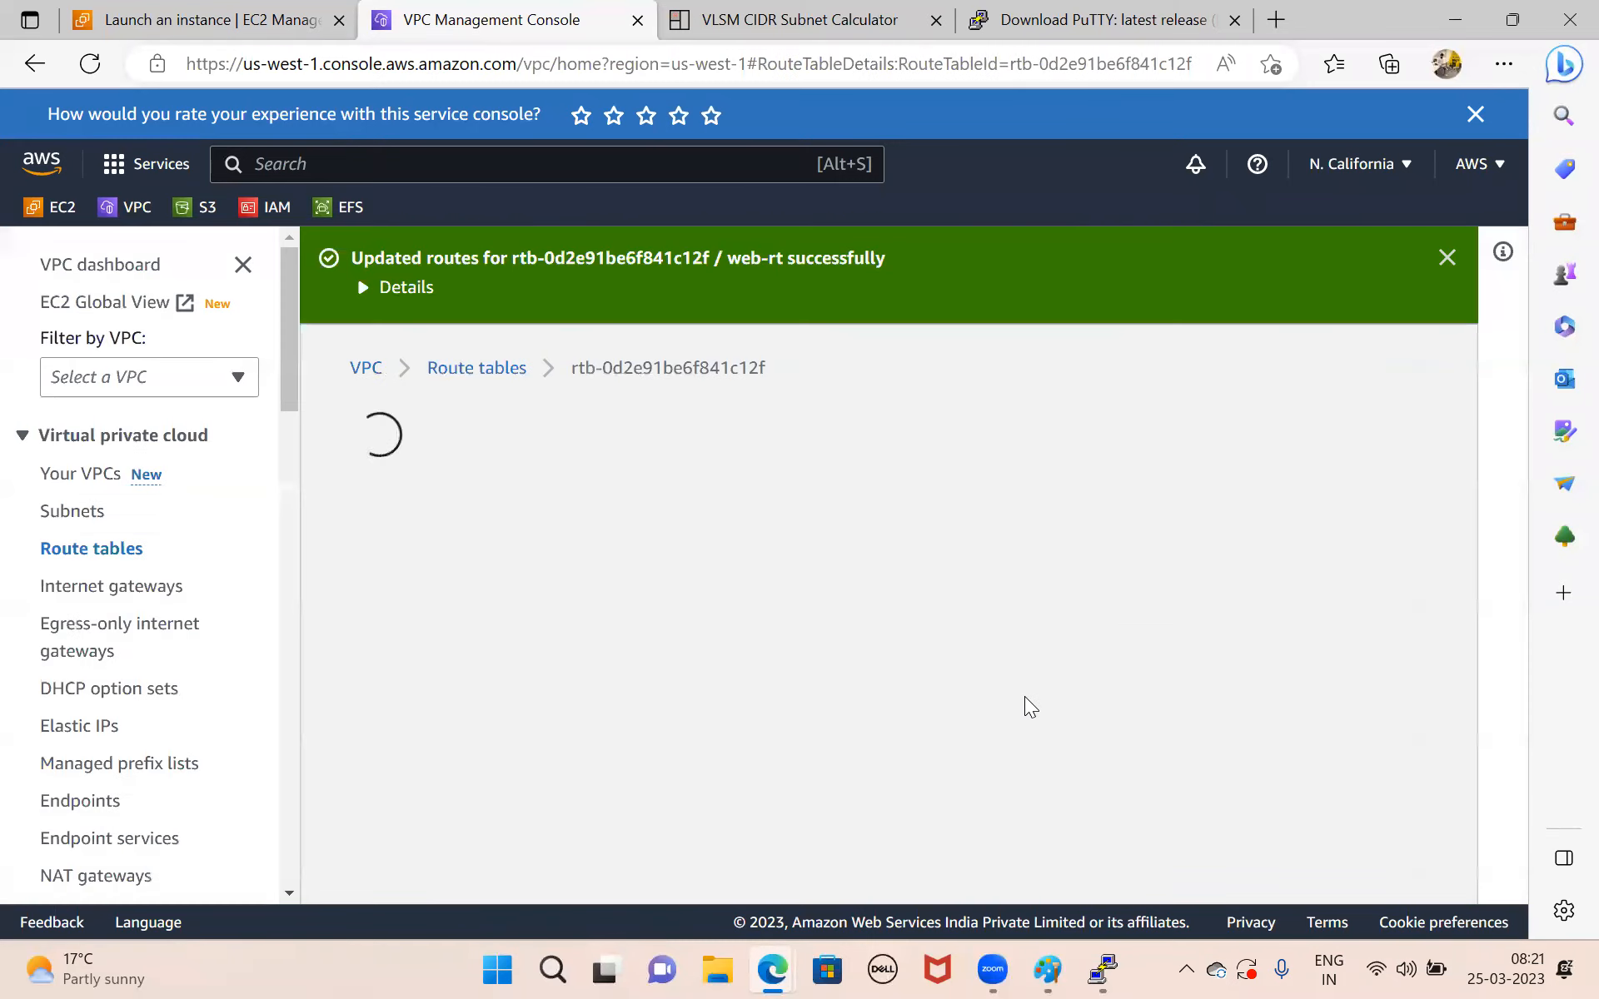
Switch to PuTTY and restart the inactive SSH session to the web-server instance.
left_click(1103, 969)
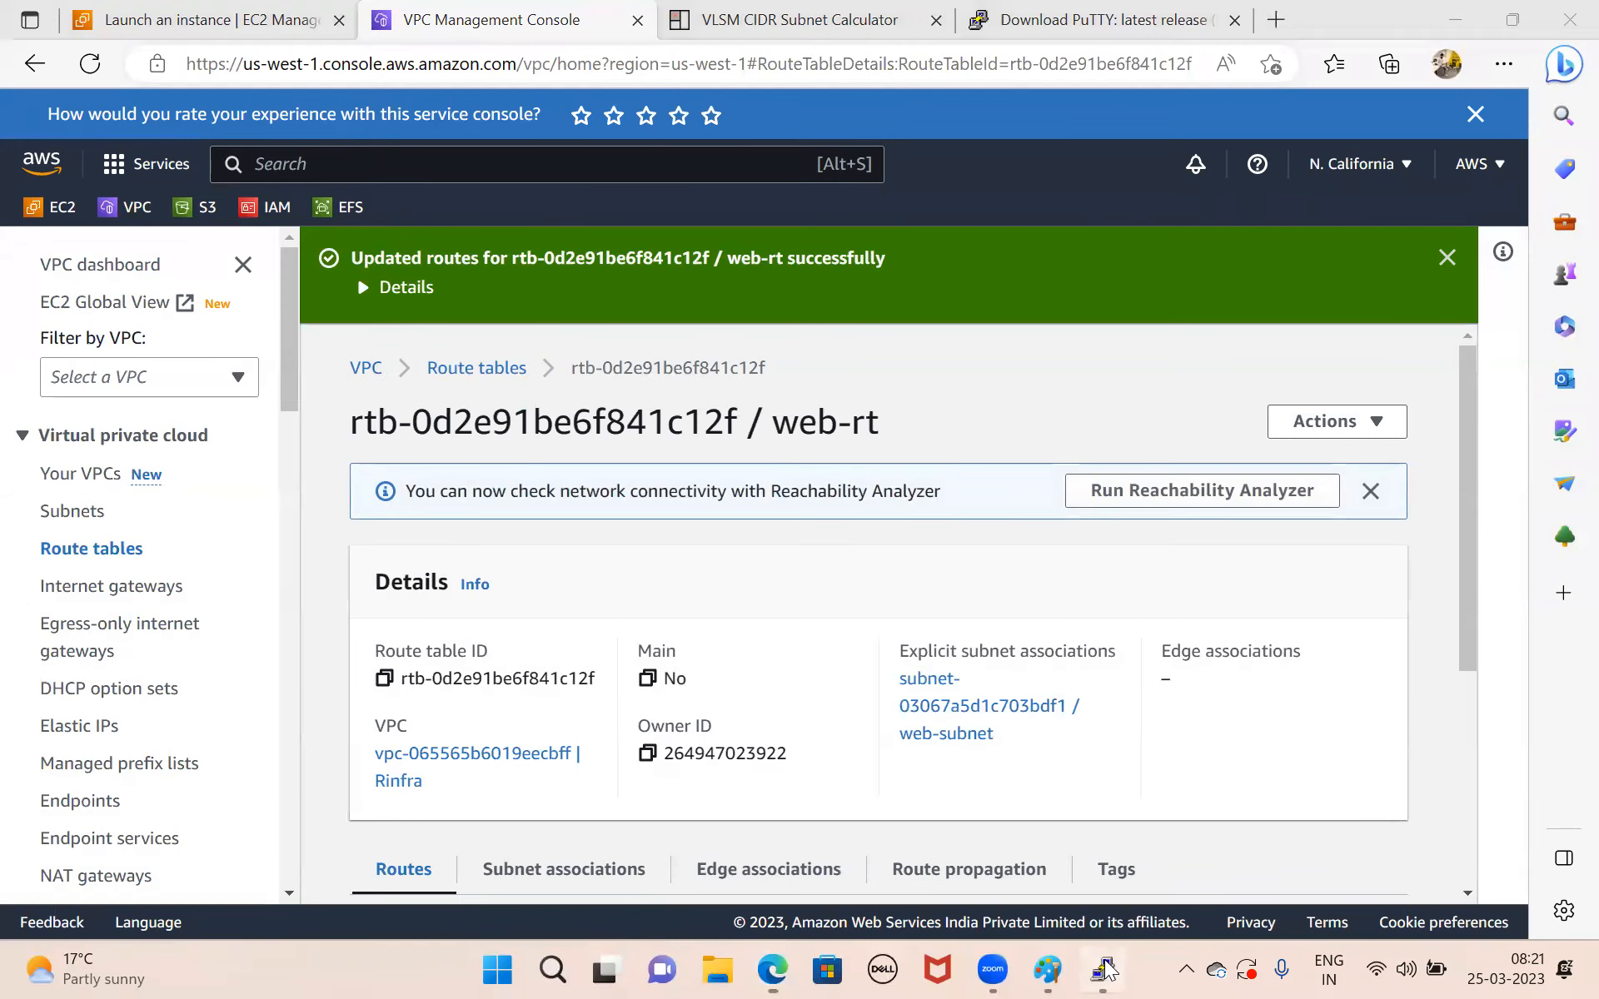
right_click(381, 109)
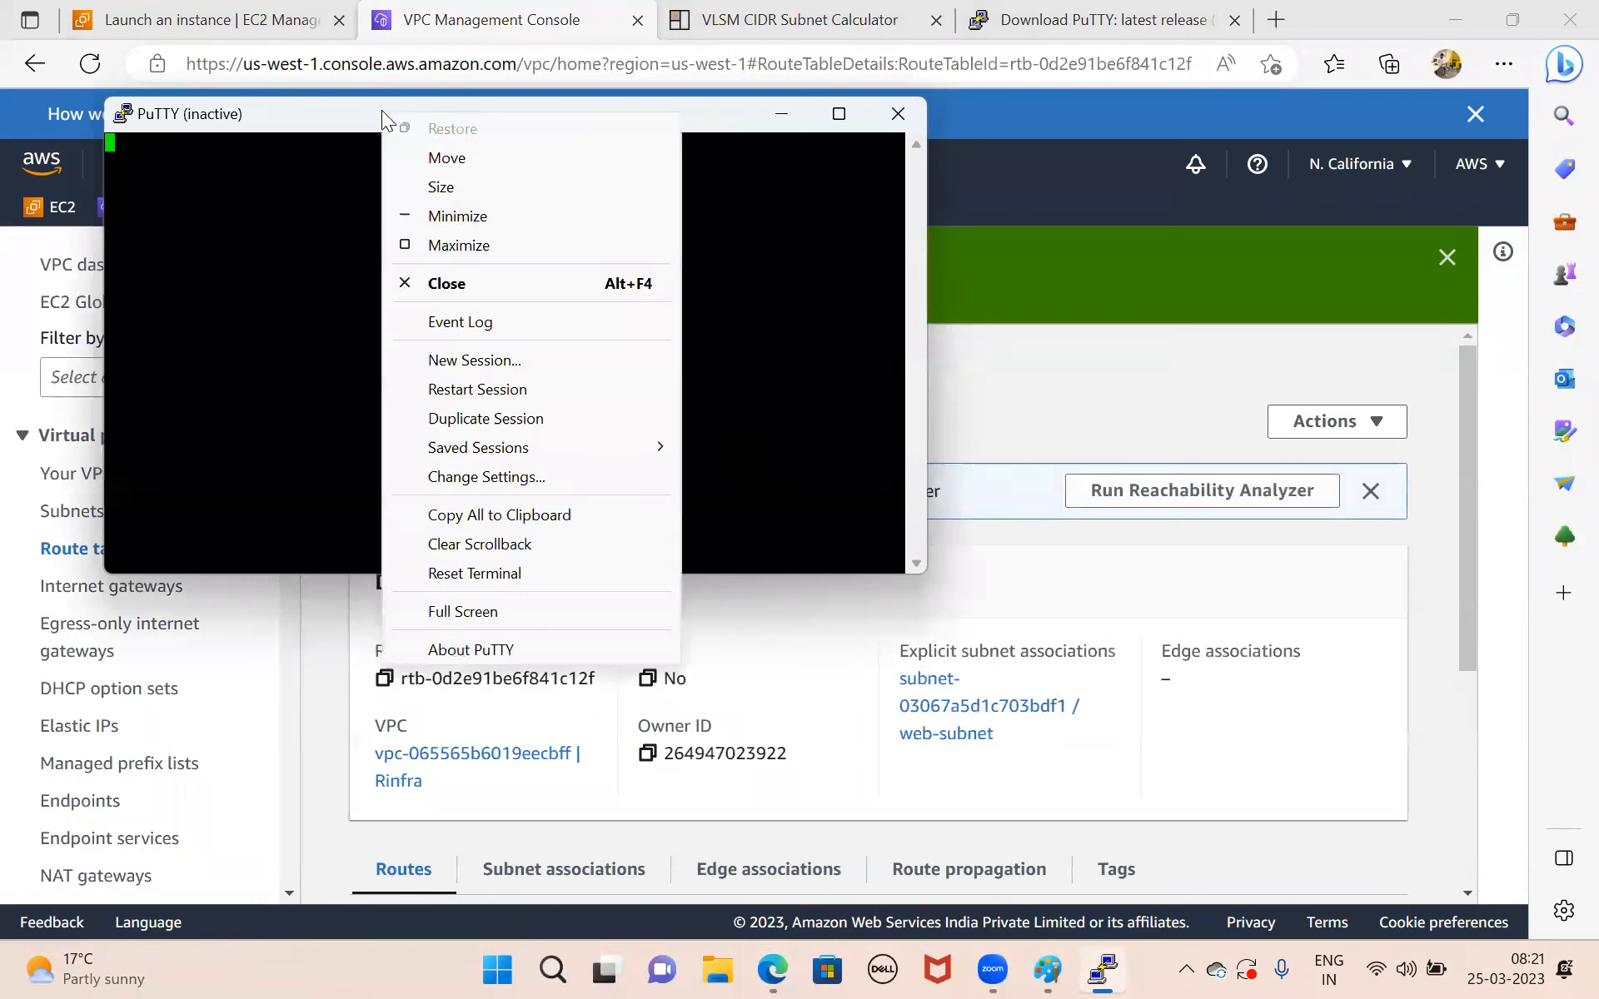
left_click(491, 389)
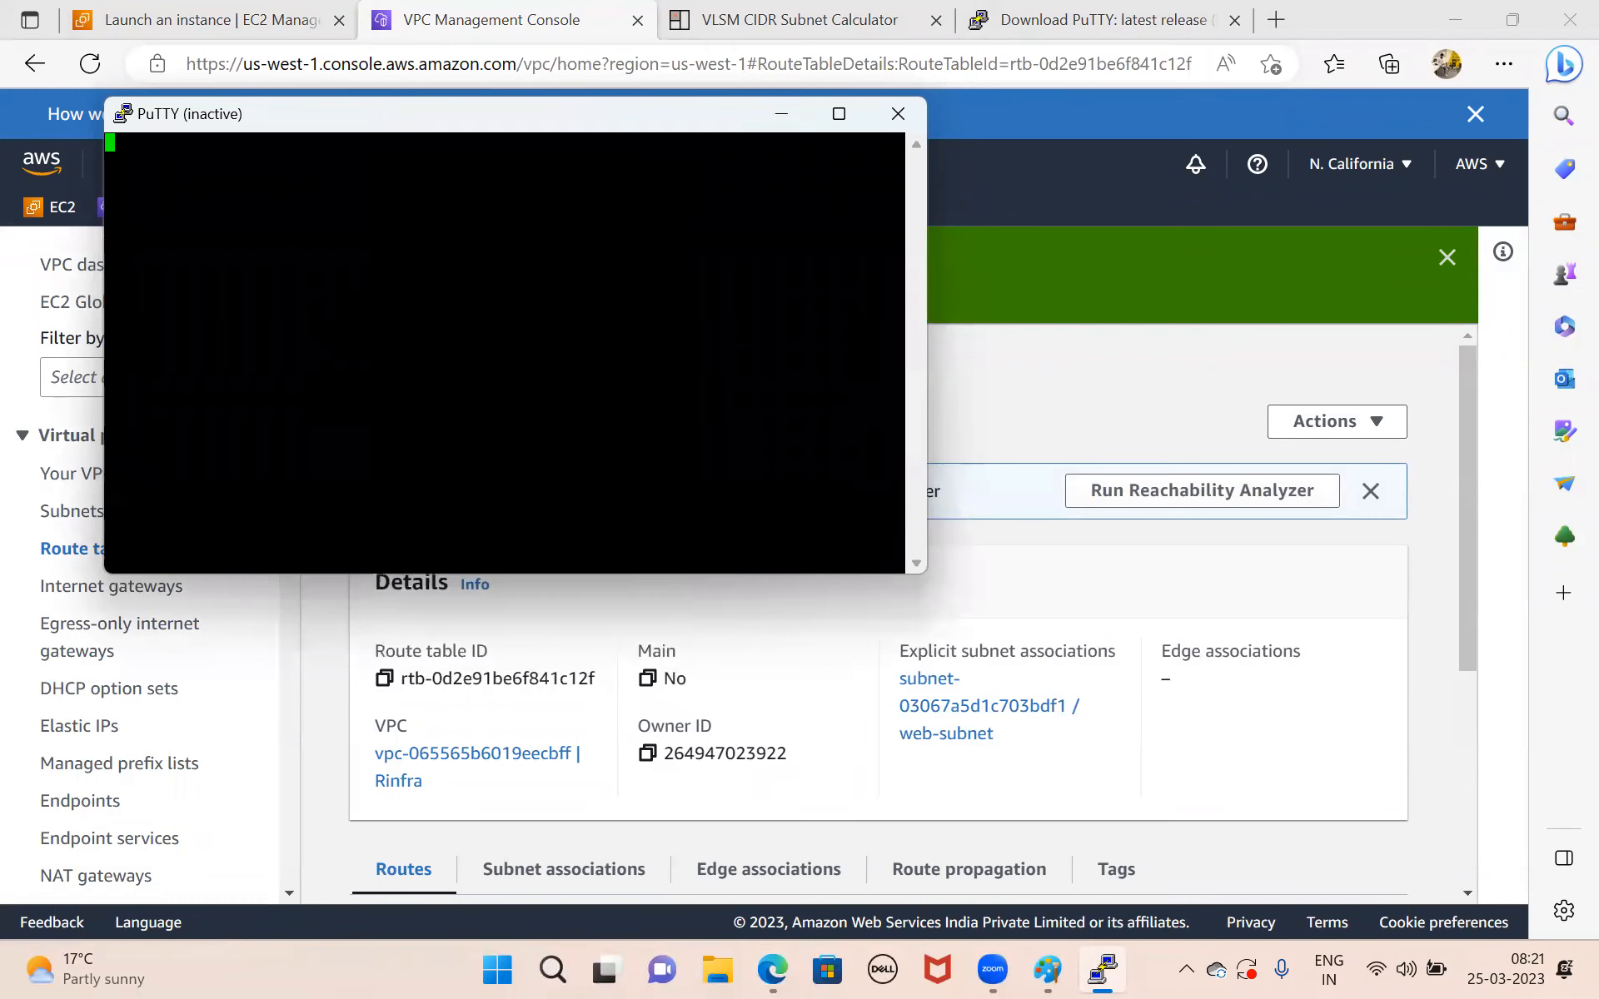
left_click(561, 655)
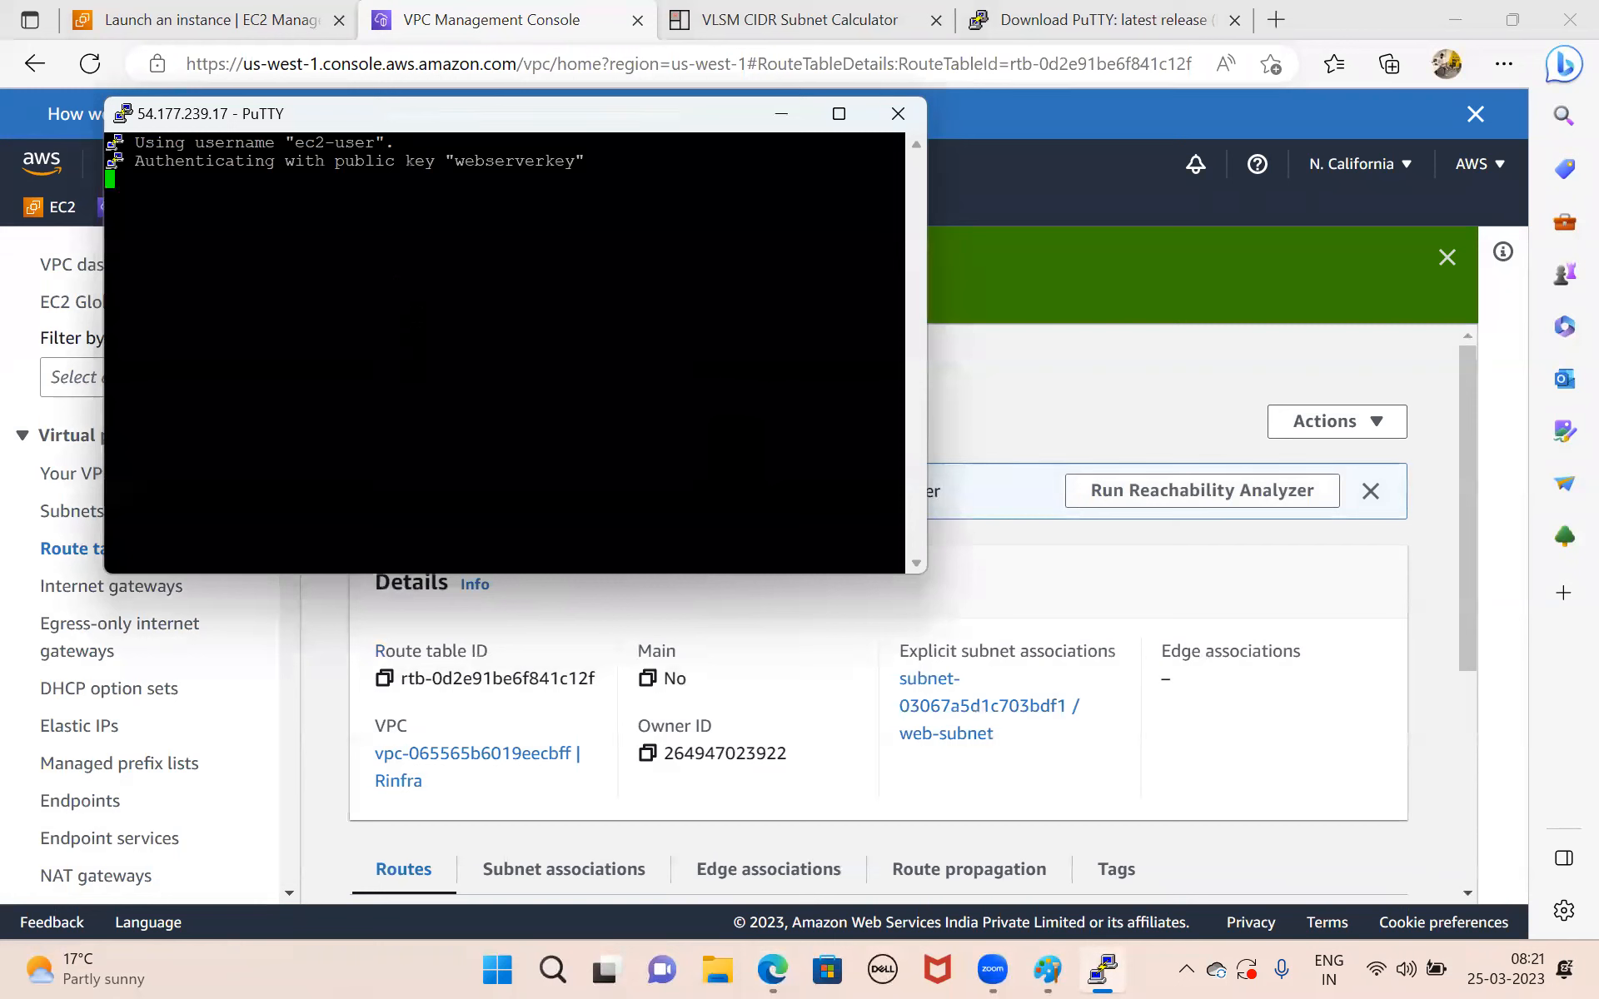
key("Return")
key("Return")
key("Return")
key("Return")
key("Return")
key("Return")
Switch to the root user with sudo su and go to root's home directory with cd.
type("sudo su")
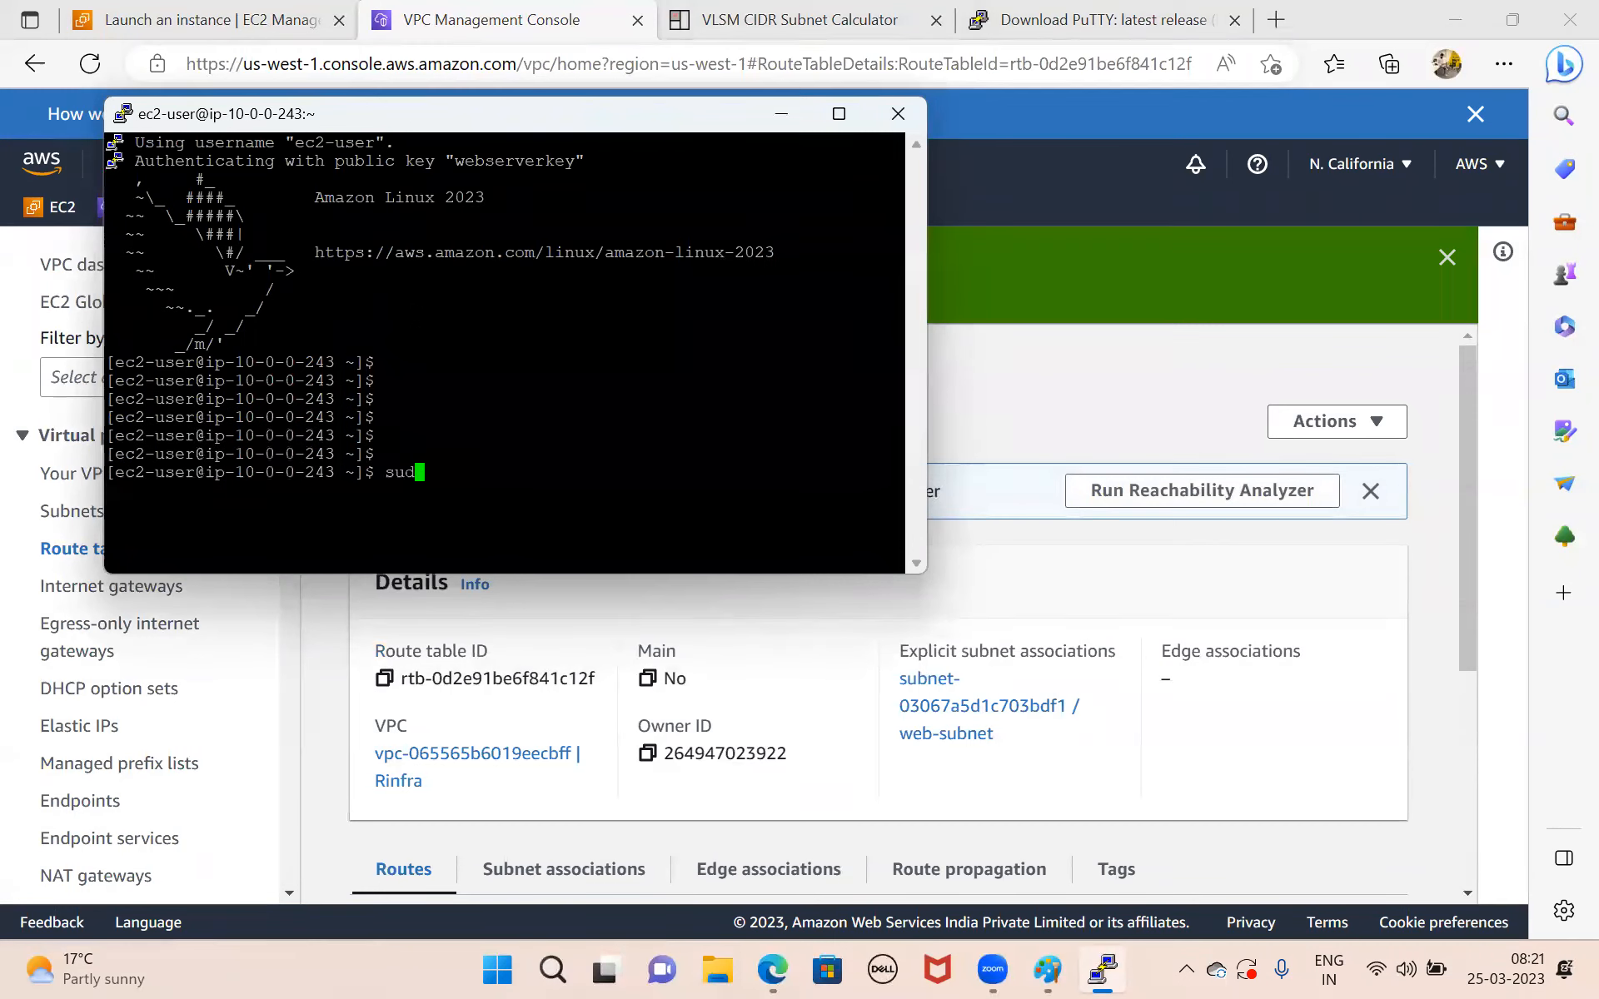
key("Return")
key("Return")
key("Return")
type("cd")
key("Return")
key("Return")
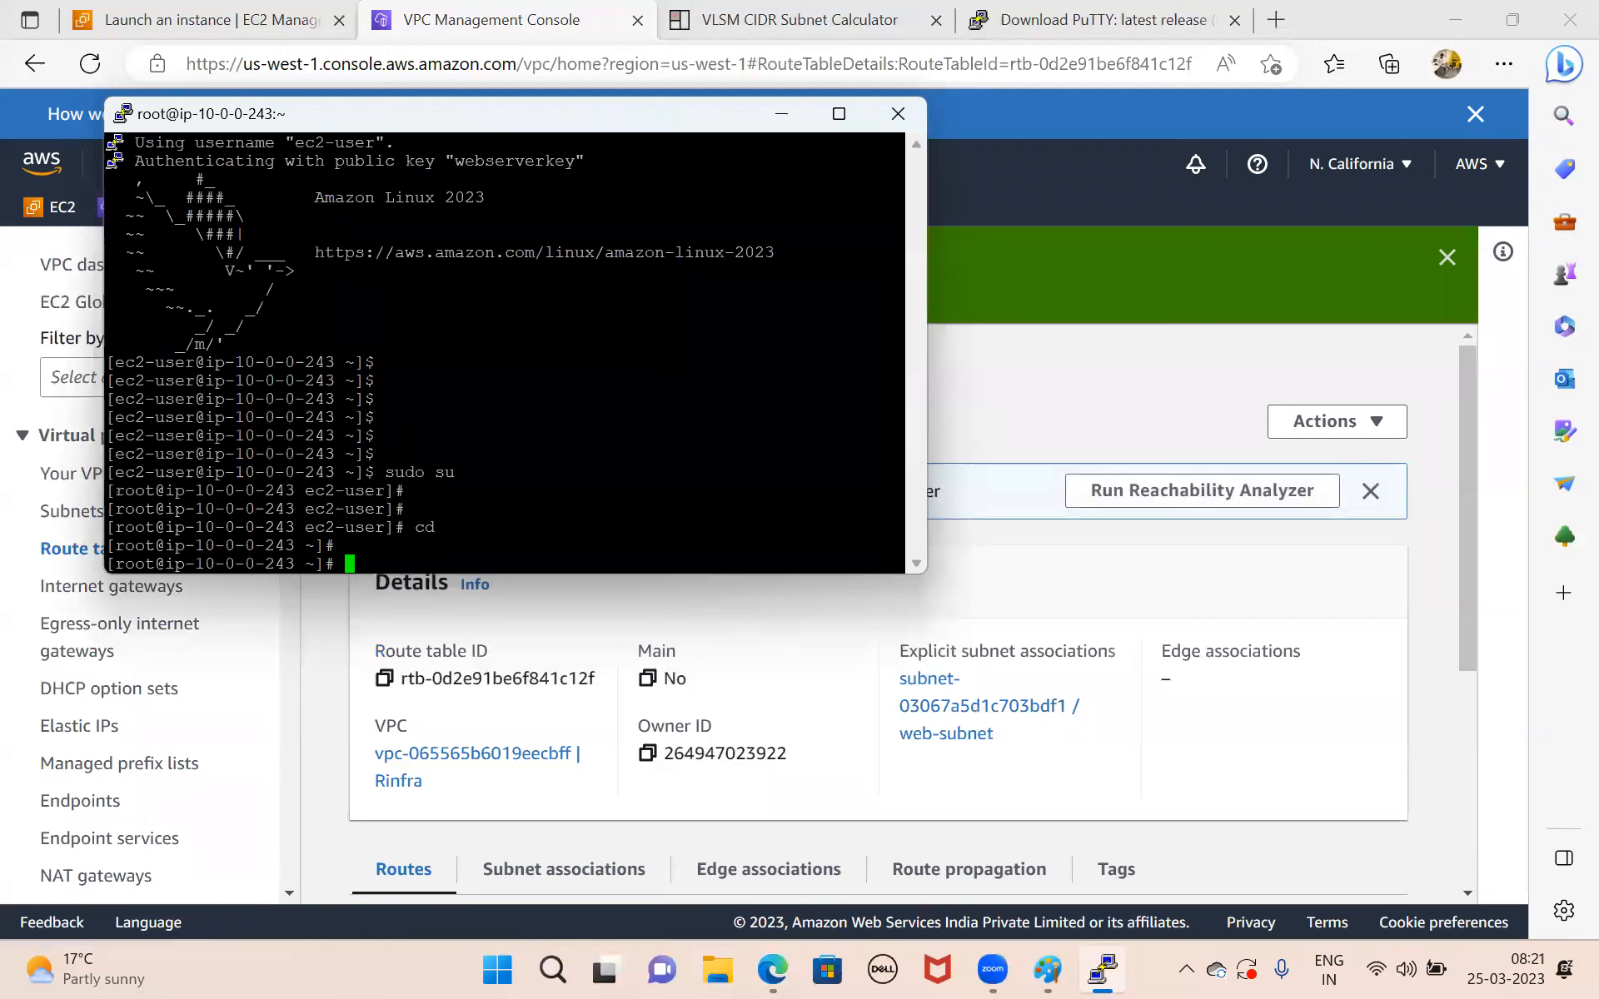
Consult the network diagram in Paint and return to the browser to list the running EC2 instances.
left_click(1048, 968)
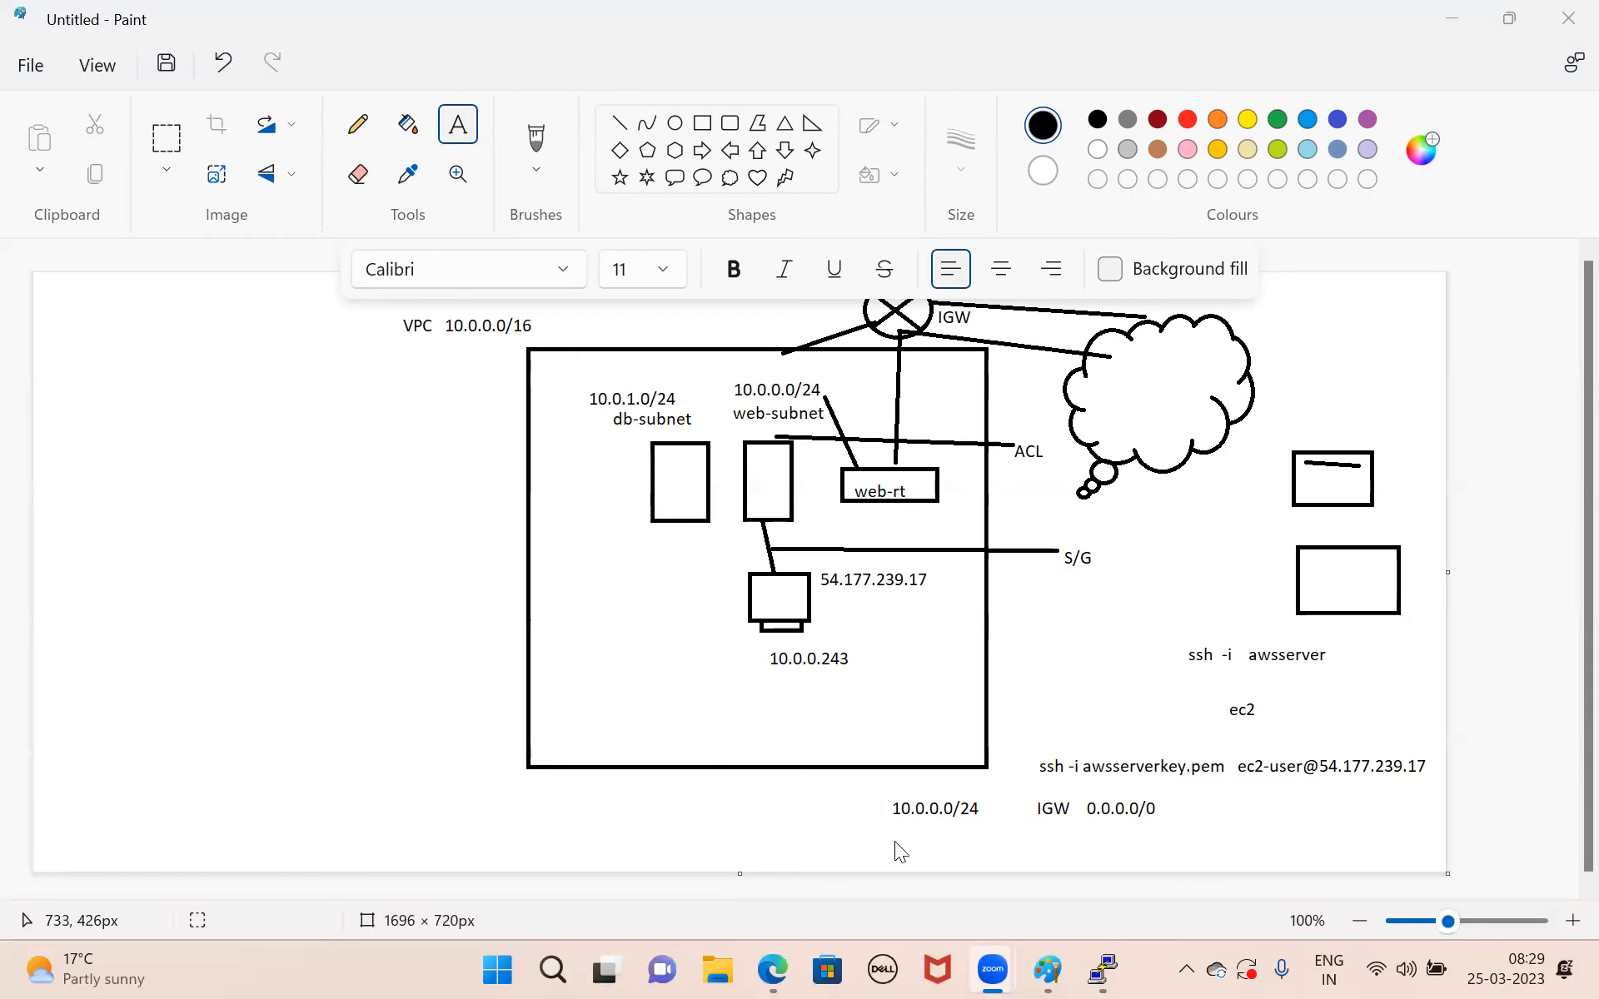
key("alt+Tab")
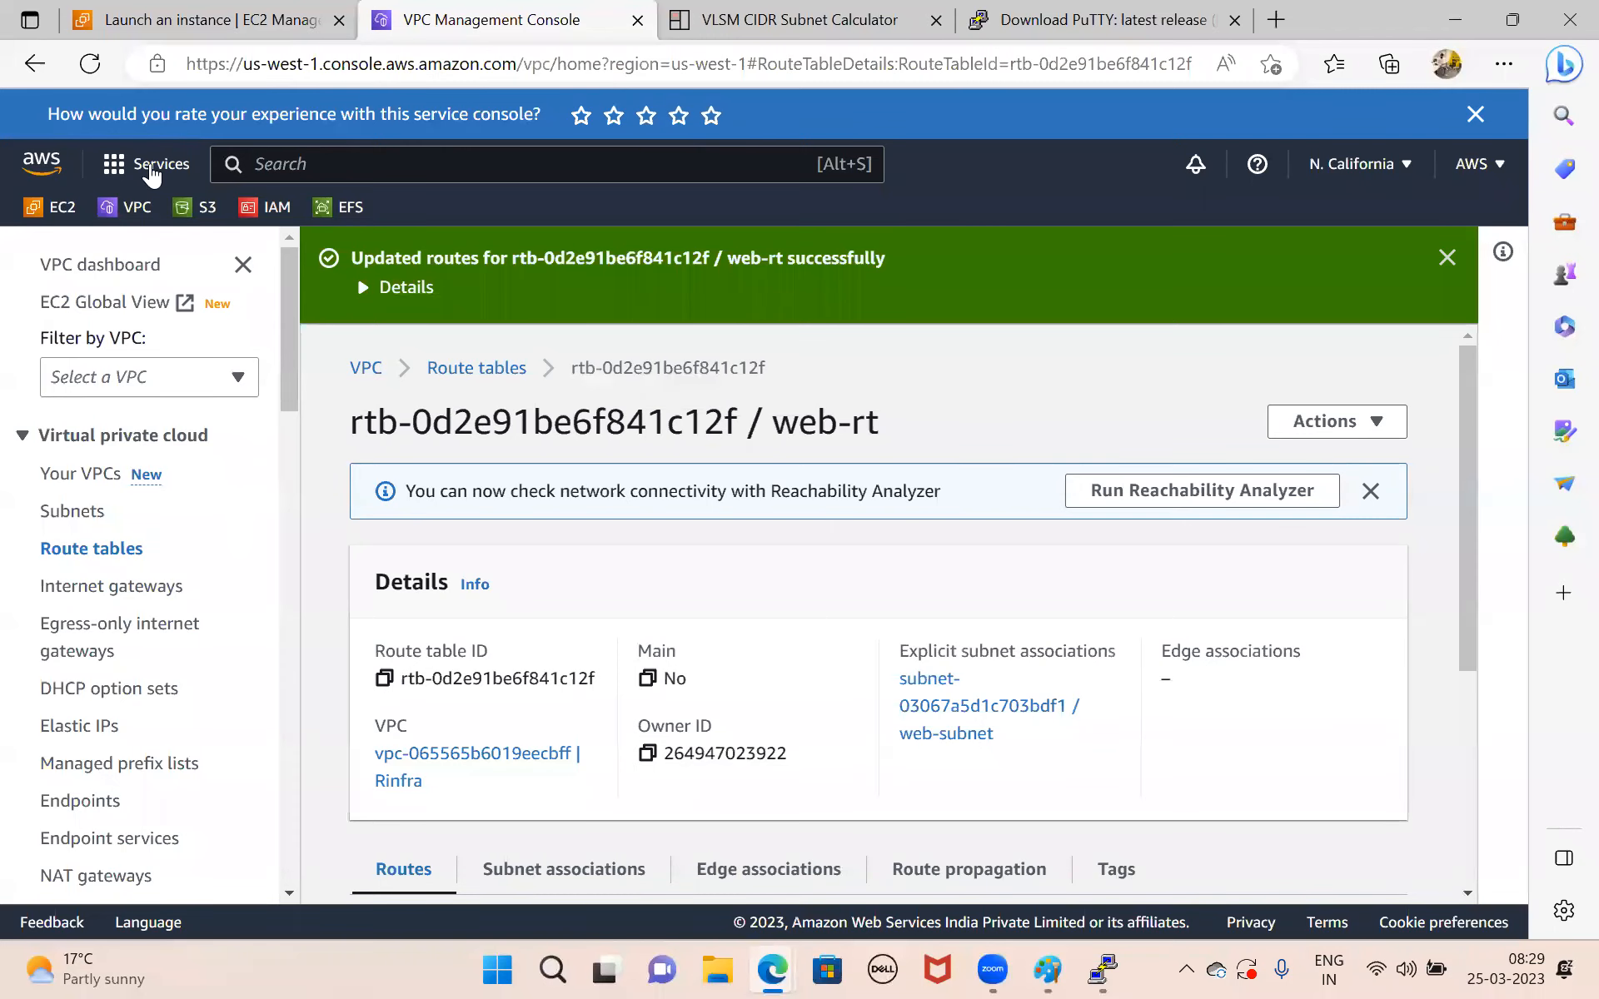
left_click(56, 212)
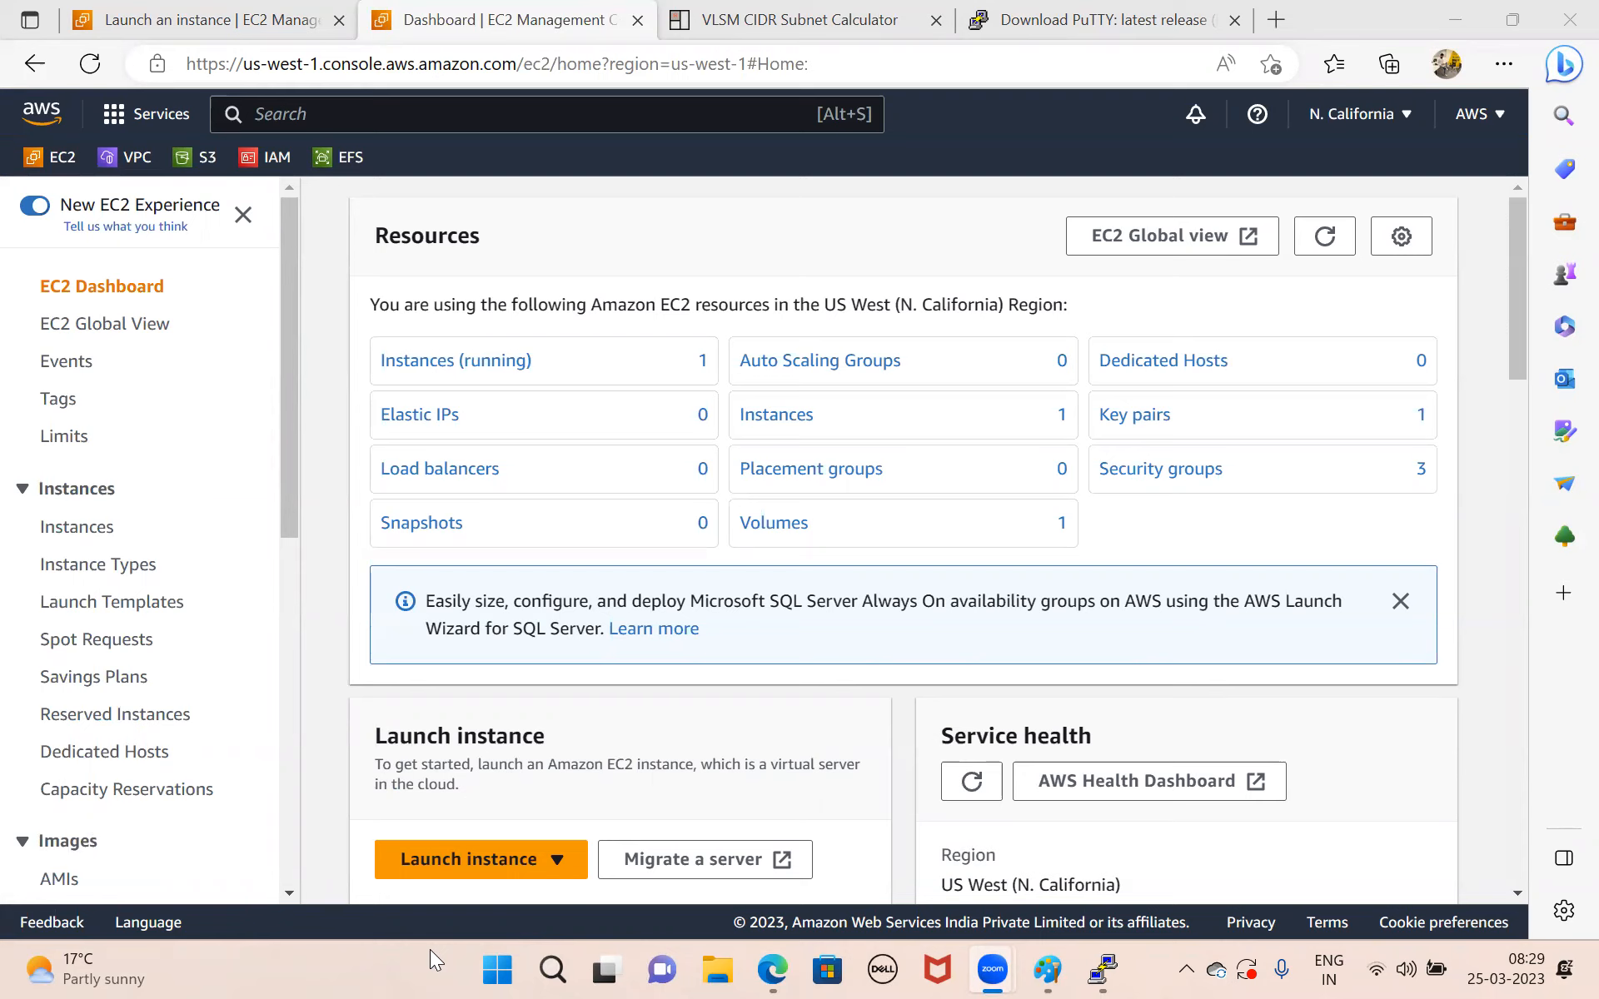
left_click(441, 369)
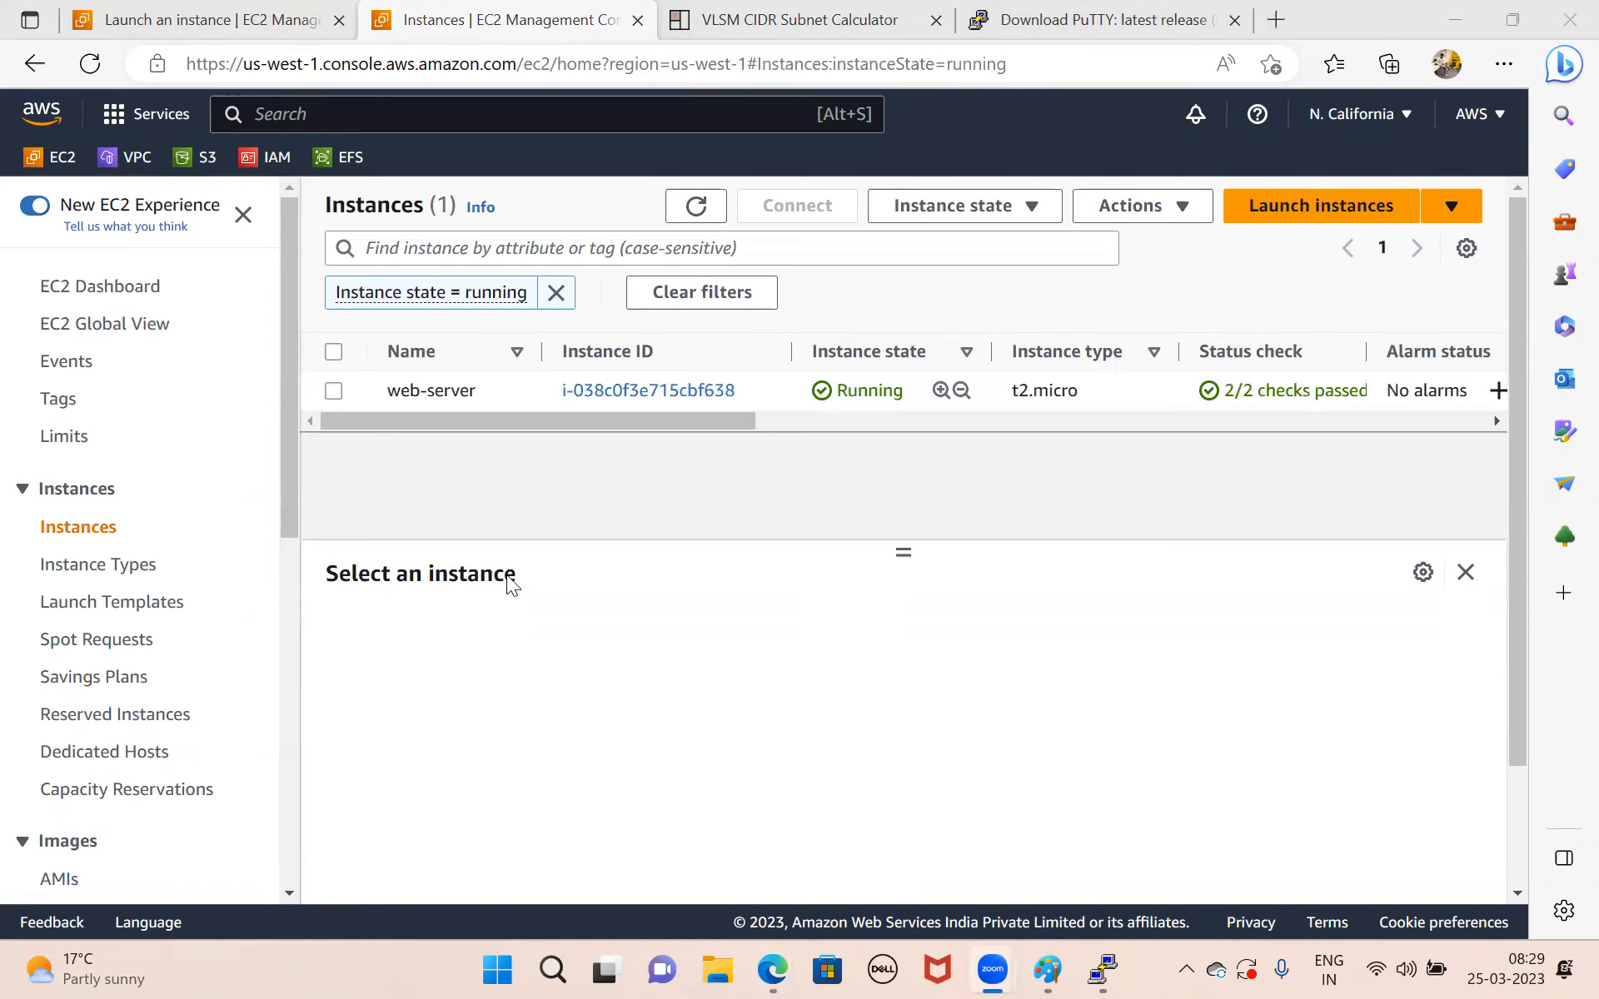
Start launching a new EC2 instance and name it db-server.
left_click(1350, 215)
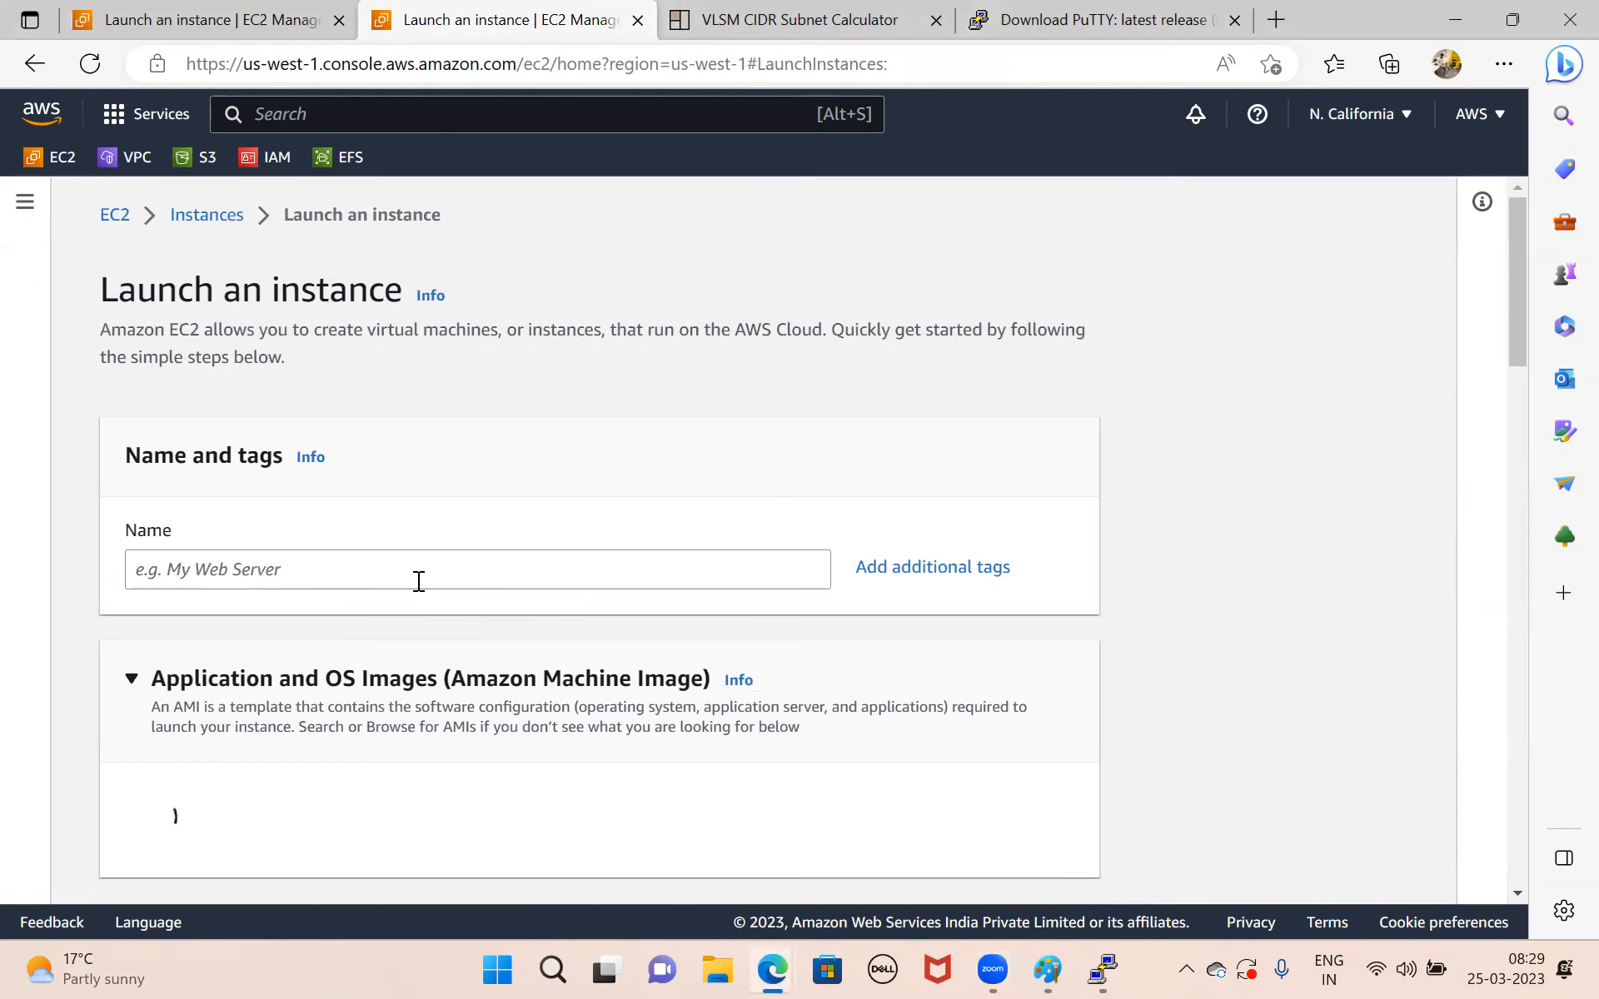
left_click(417, 580)
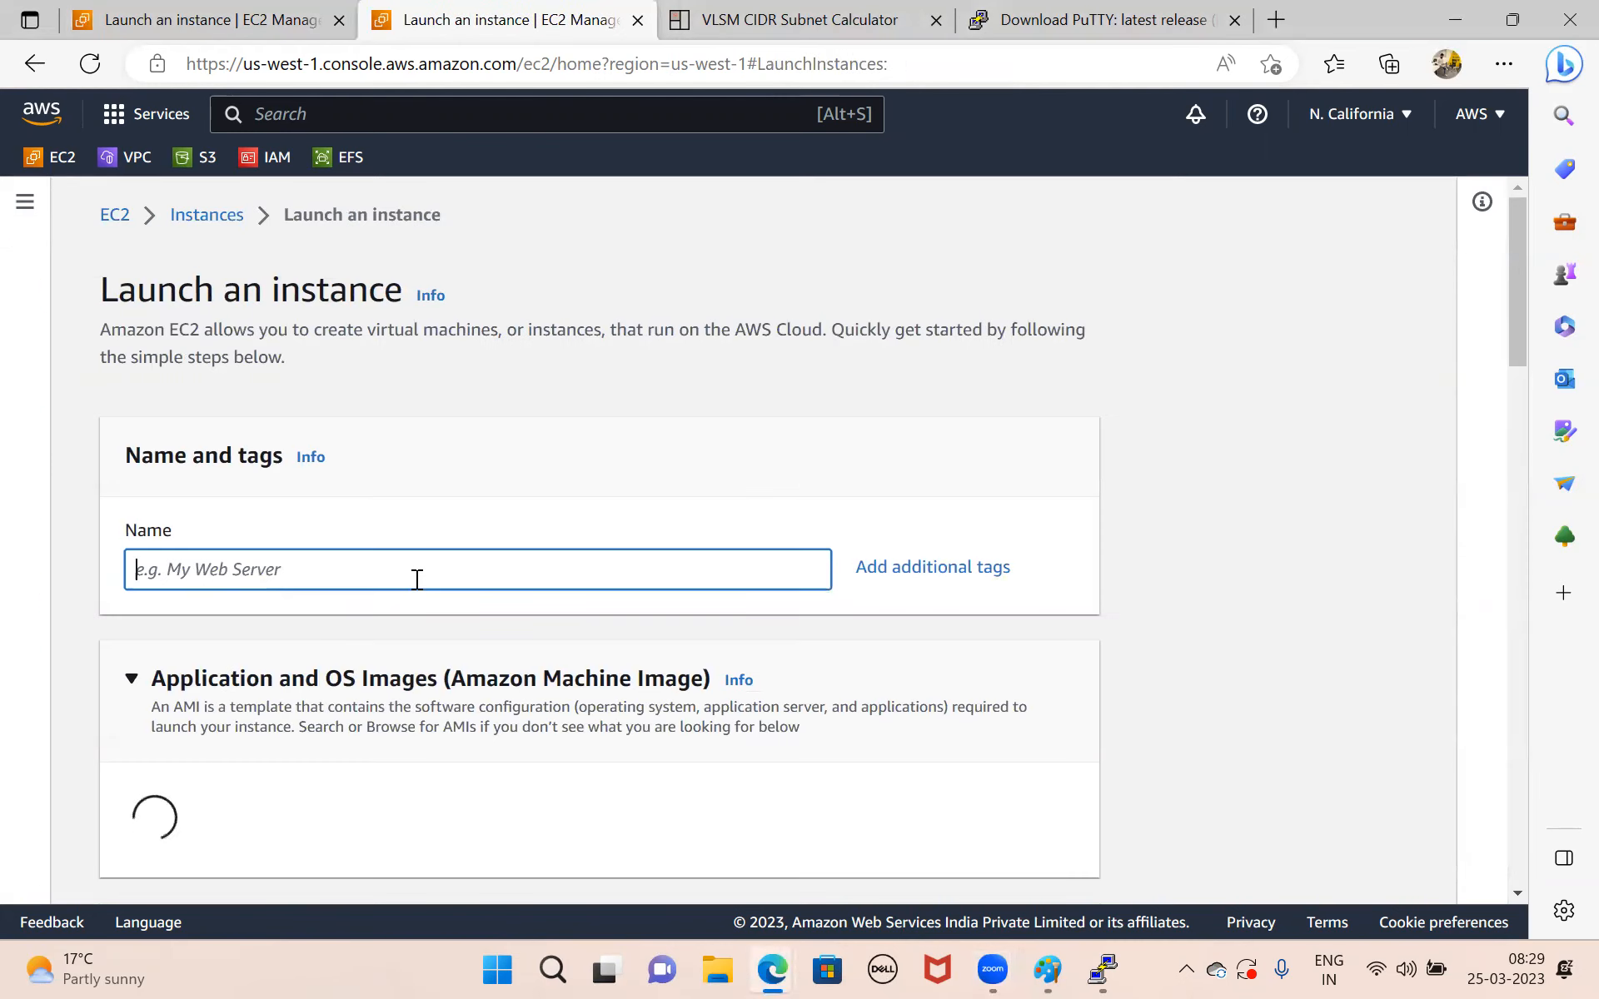
type("db-server")
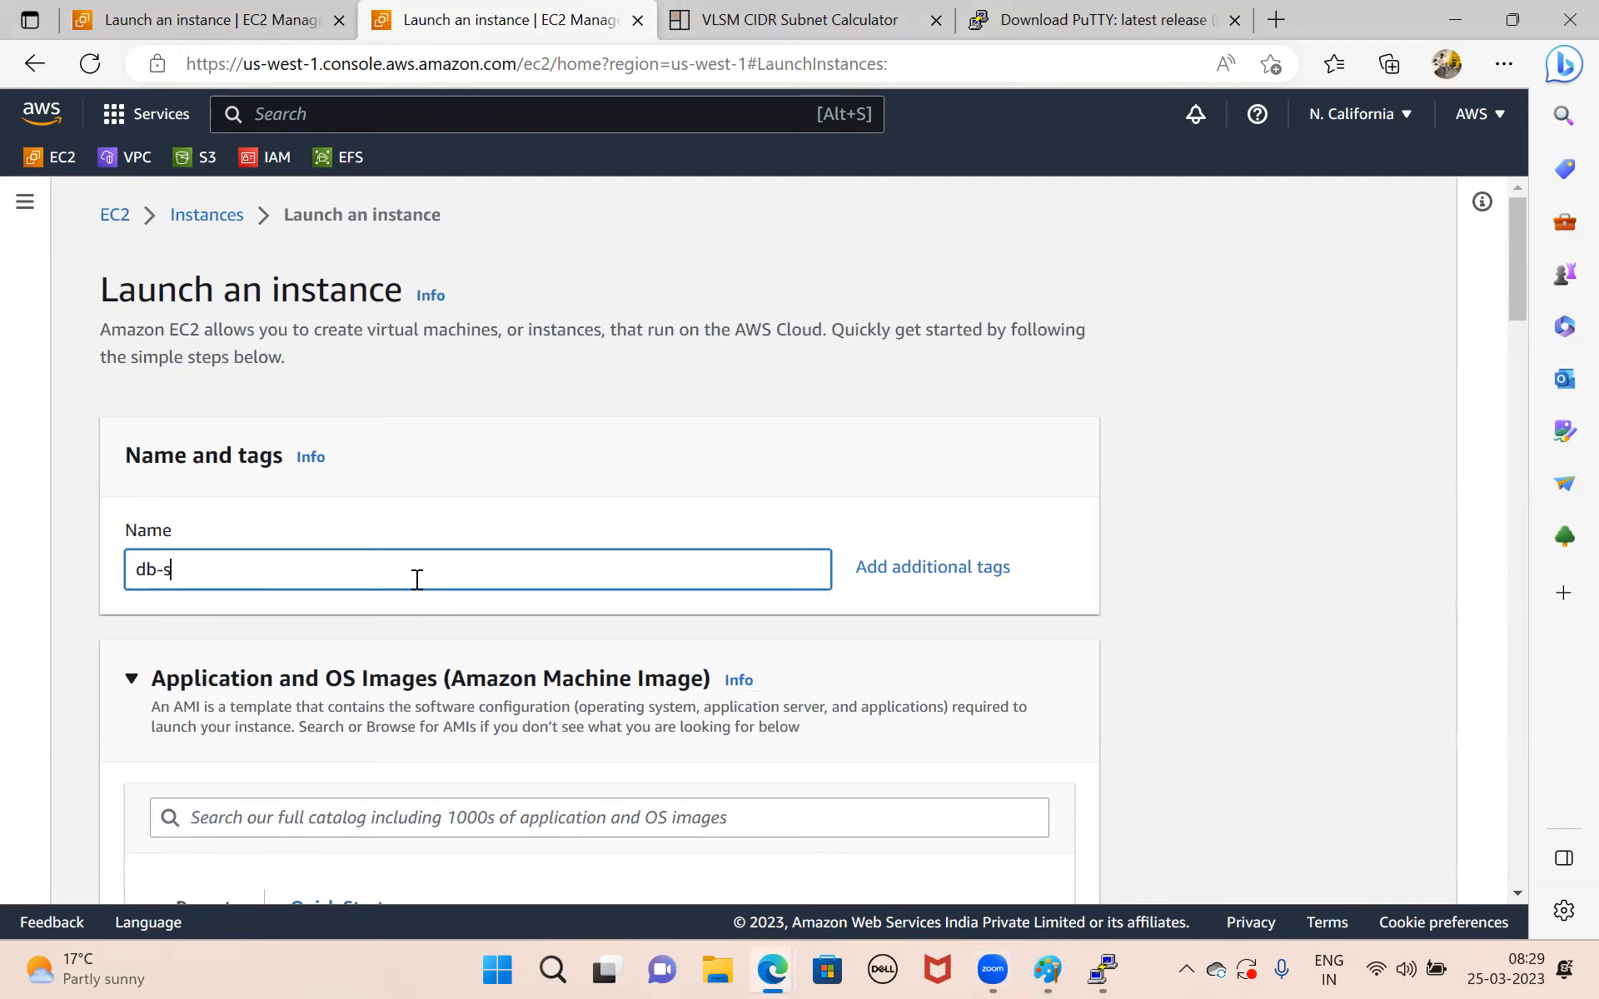
Create a new RSA key pair named dbserverkey in .pem format for the db-server instance.
scroll(418, 580, "down", 3)
scroll(418, 580, "down", 10)
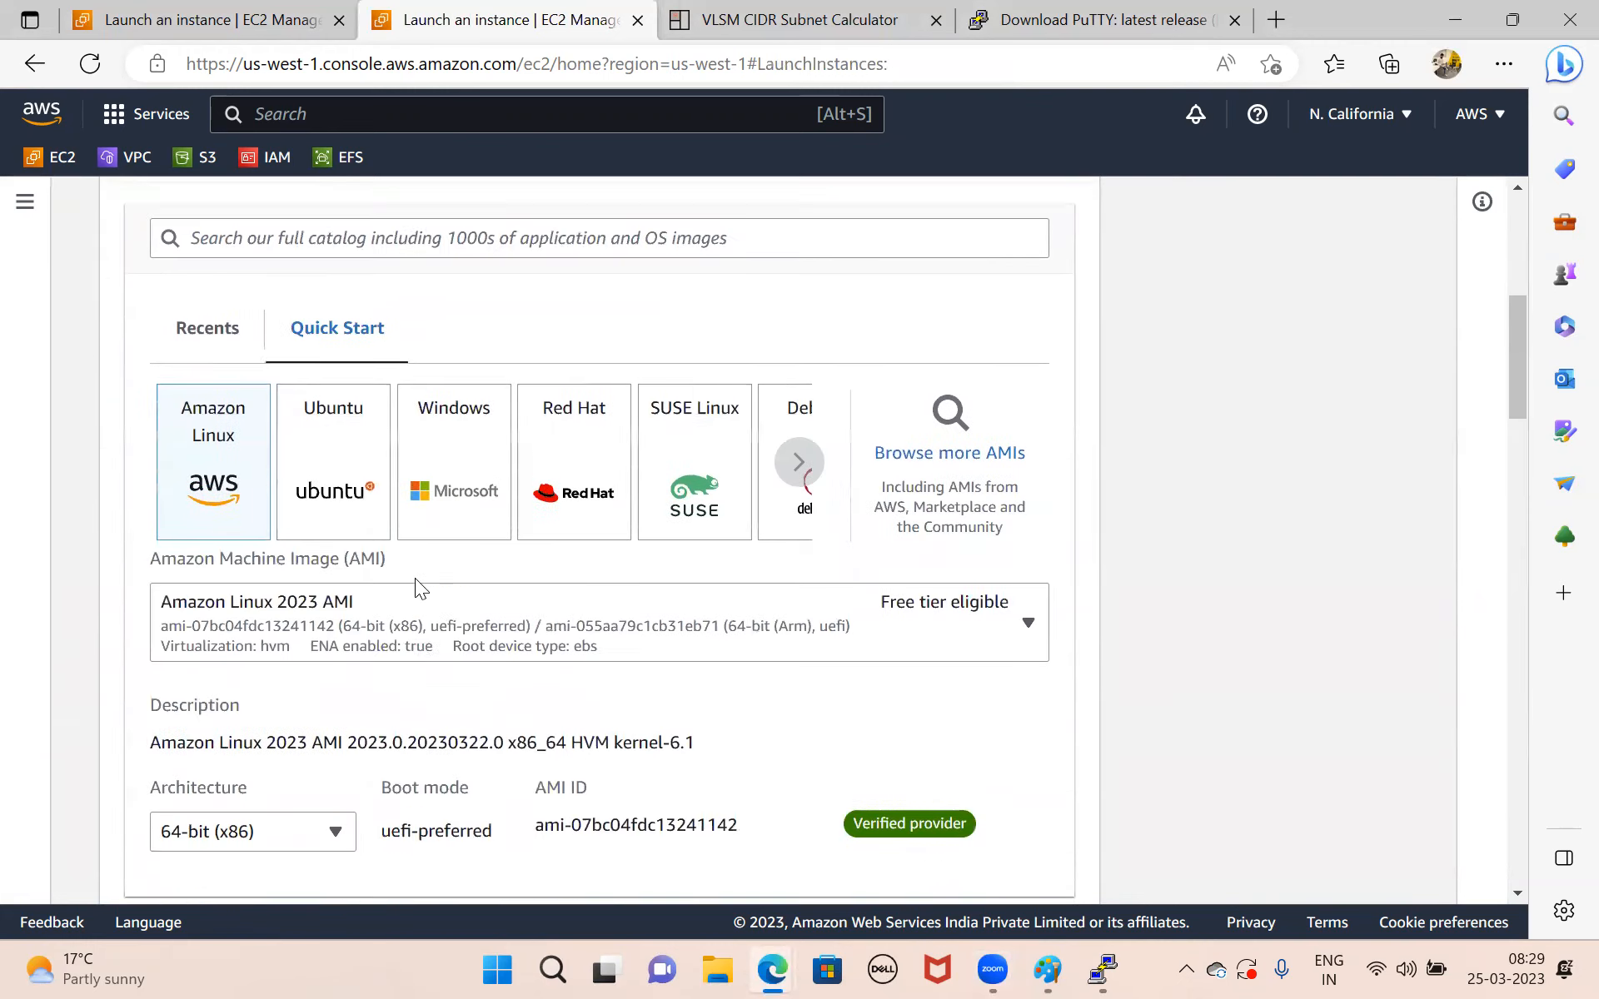
scroll(417, 587, "down", 2)
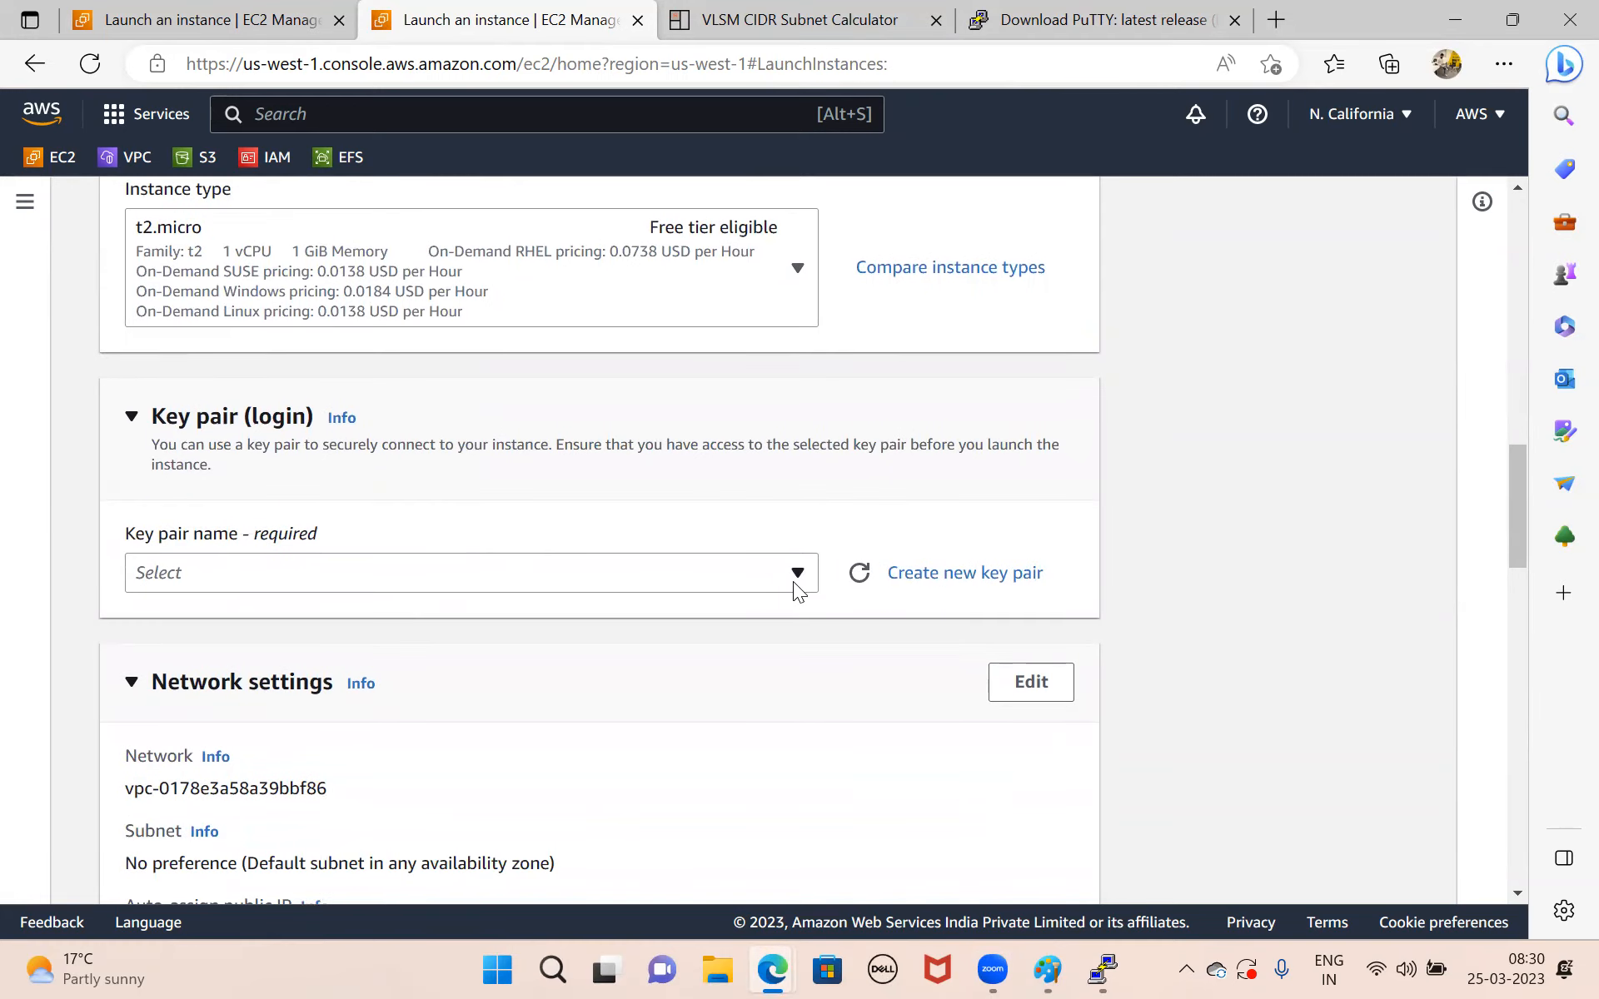
left_click(955, 573)
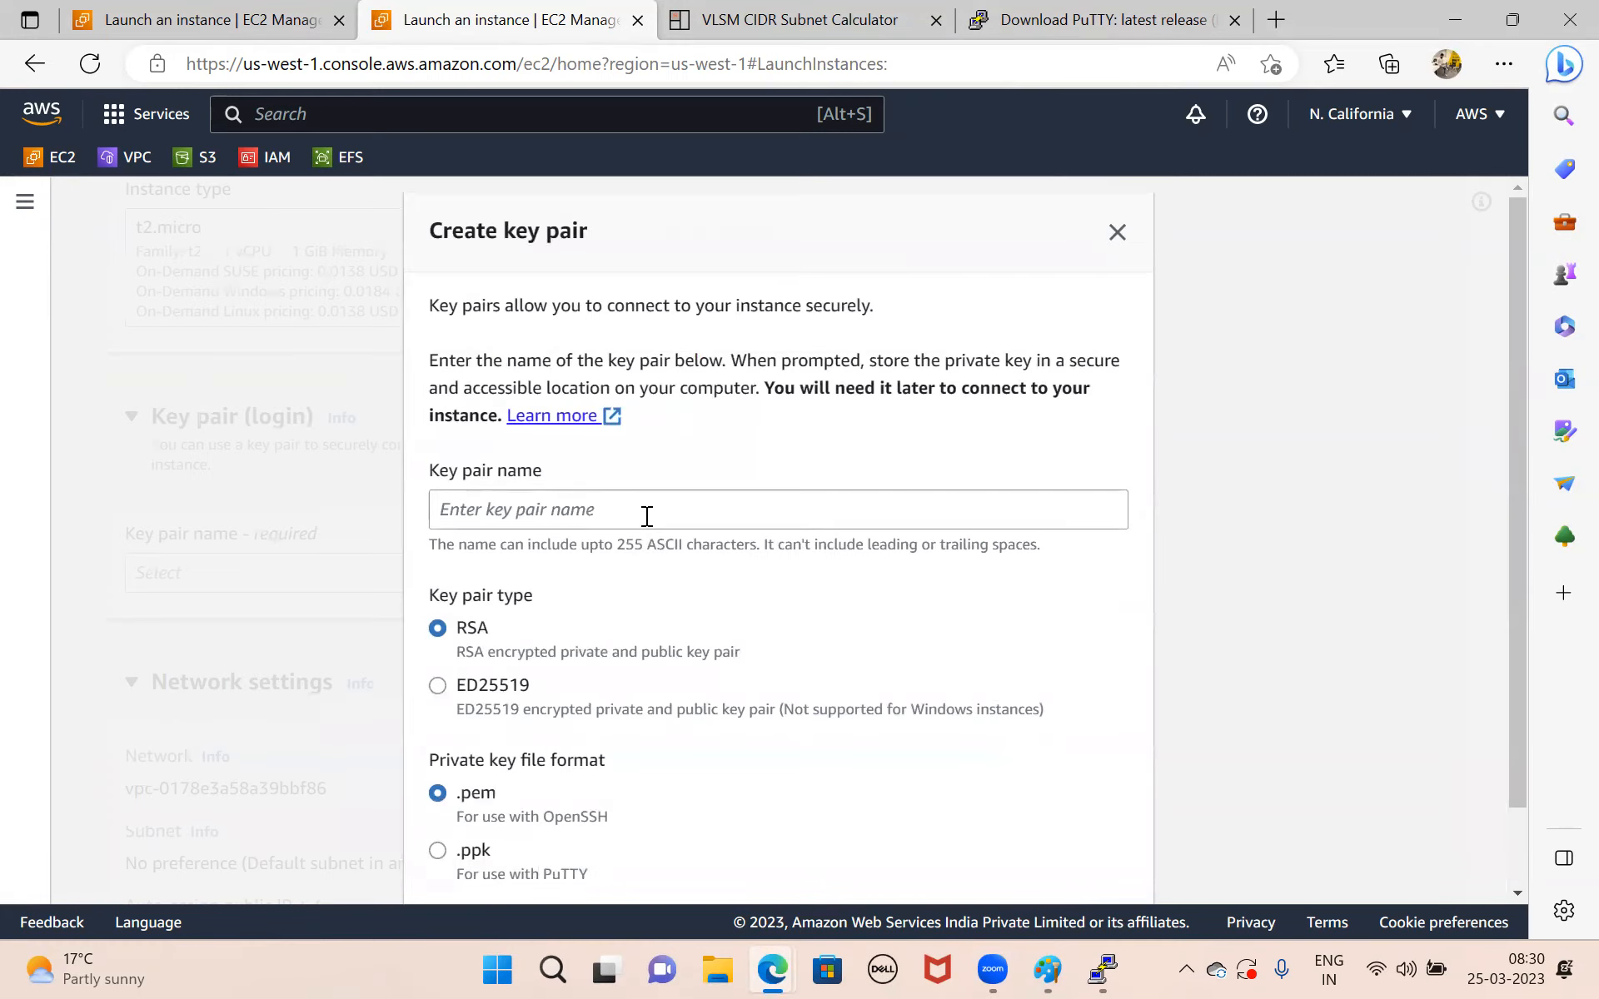
left_click(614, 511)
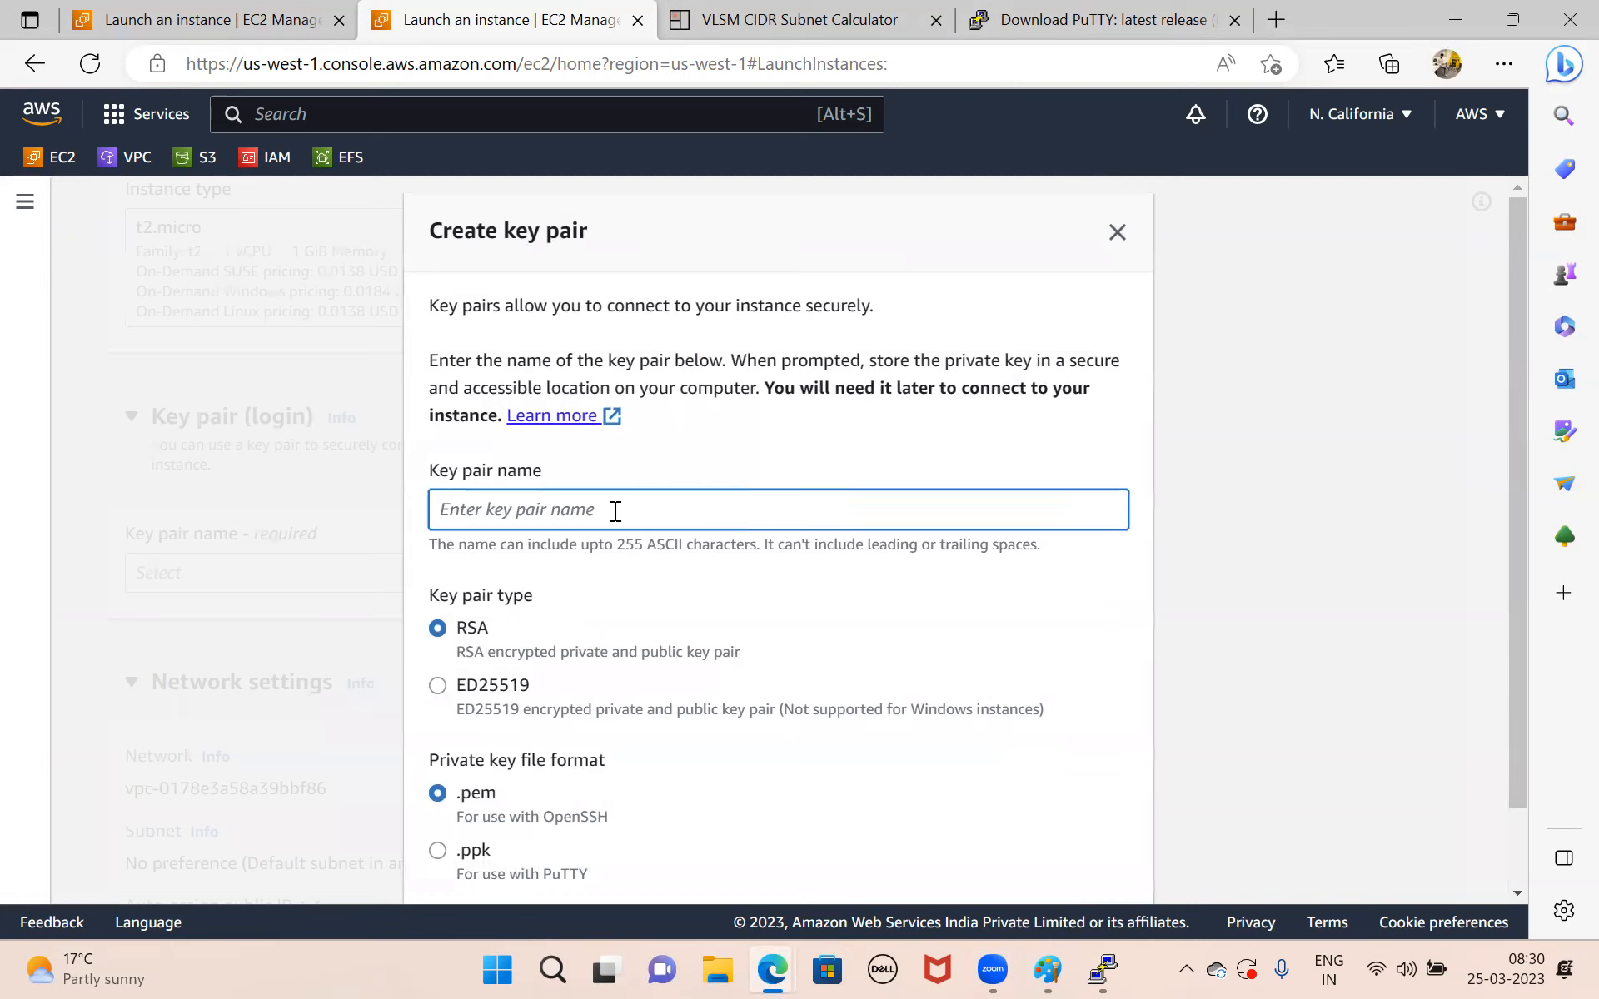
type("db-")
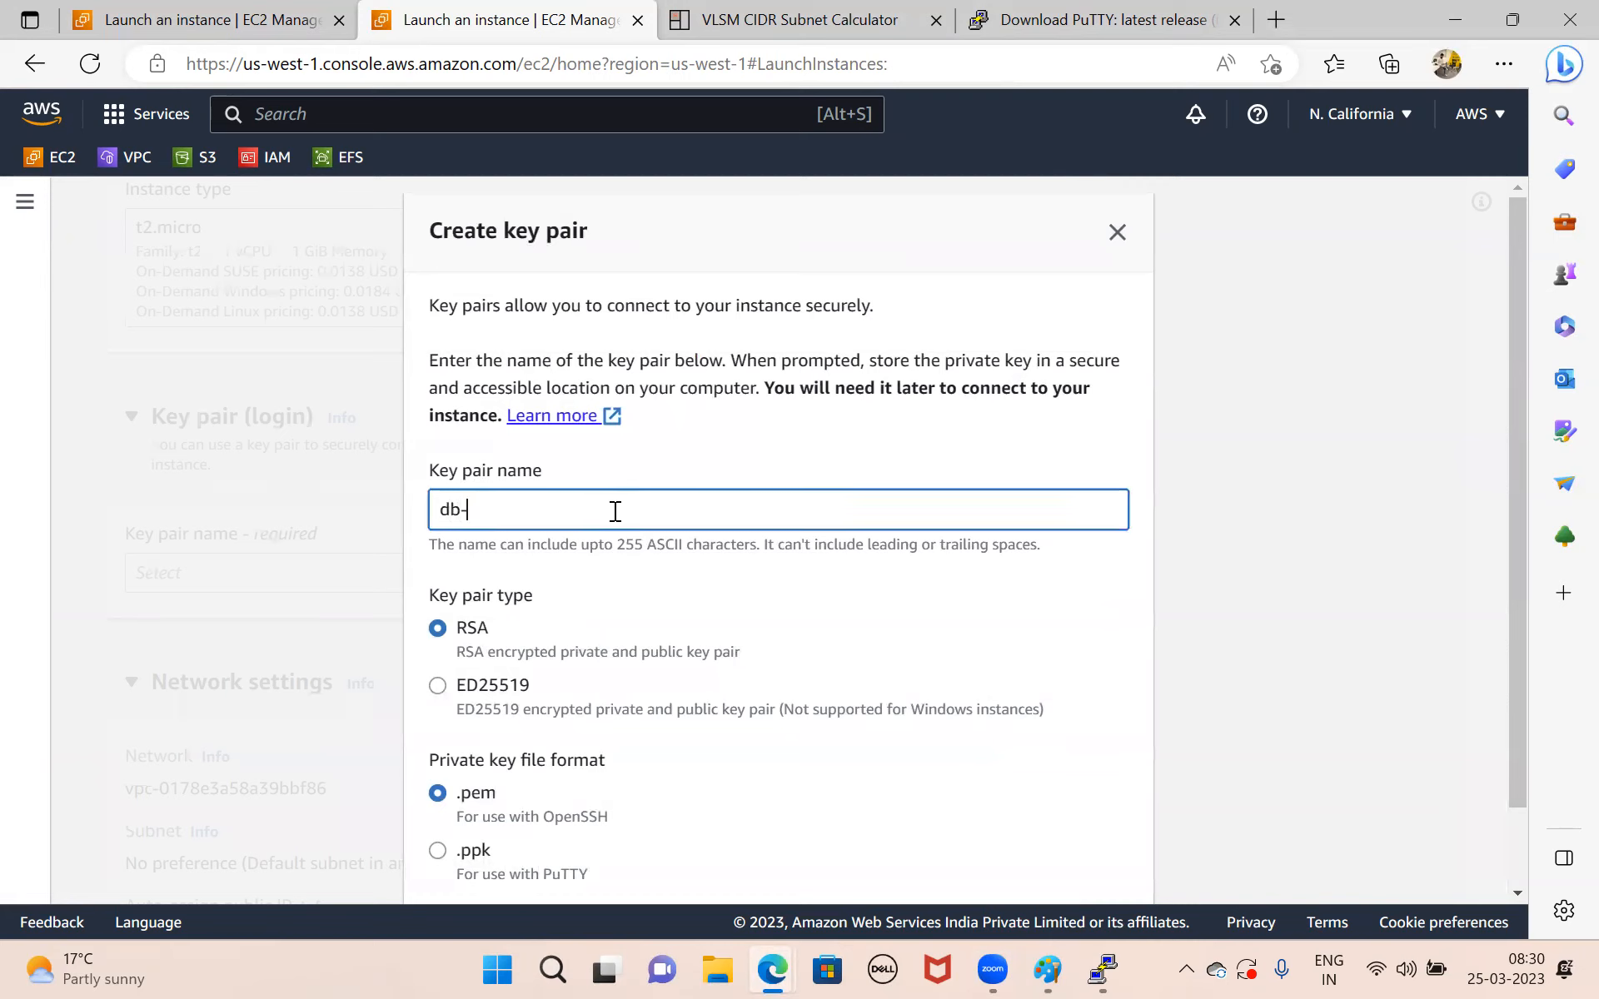
key("BackSpace")
key("BackSpace")
type("dbserverkey")
scroll(614, 511, "down", 1)
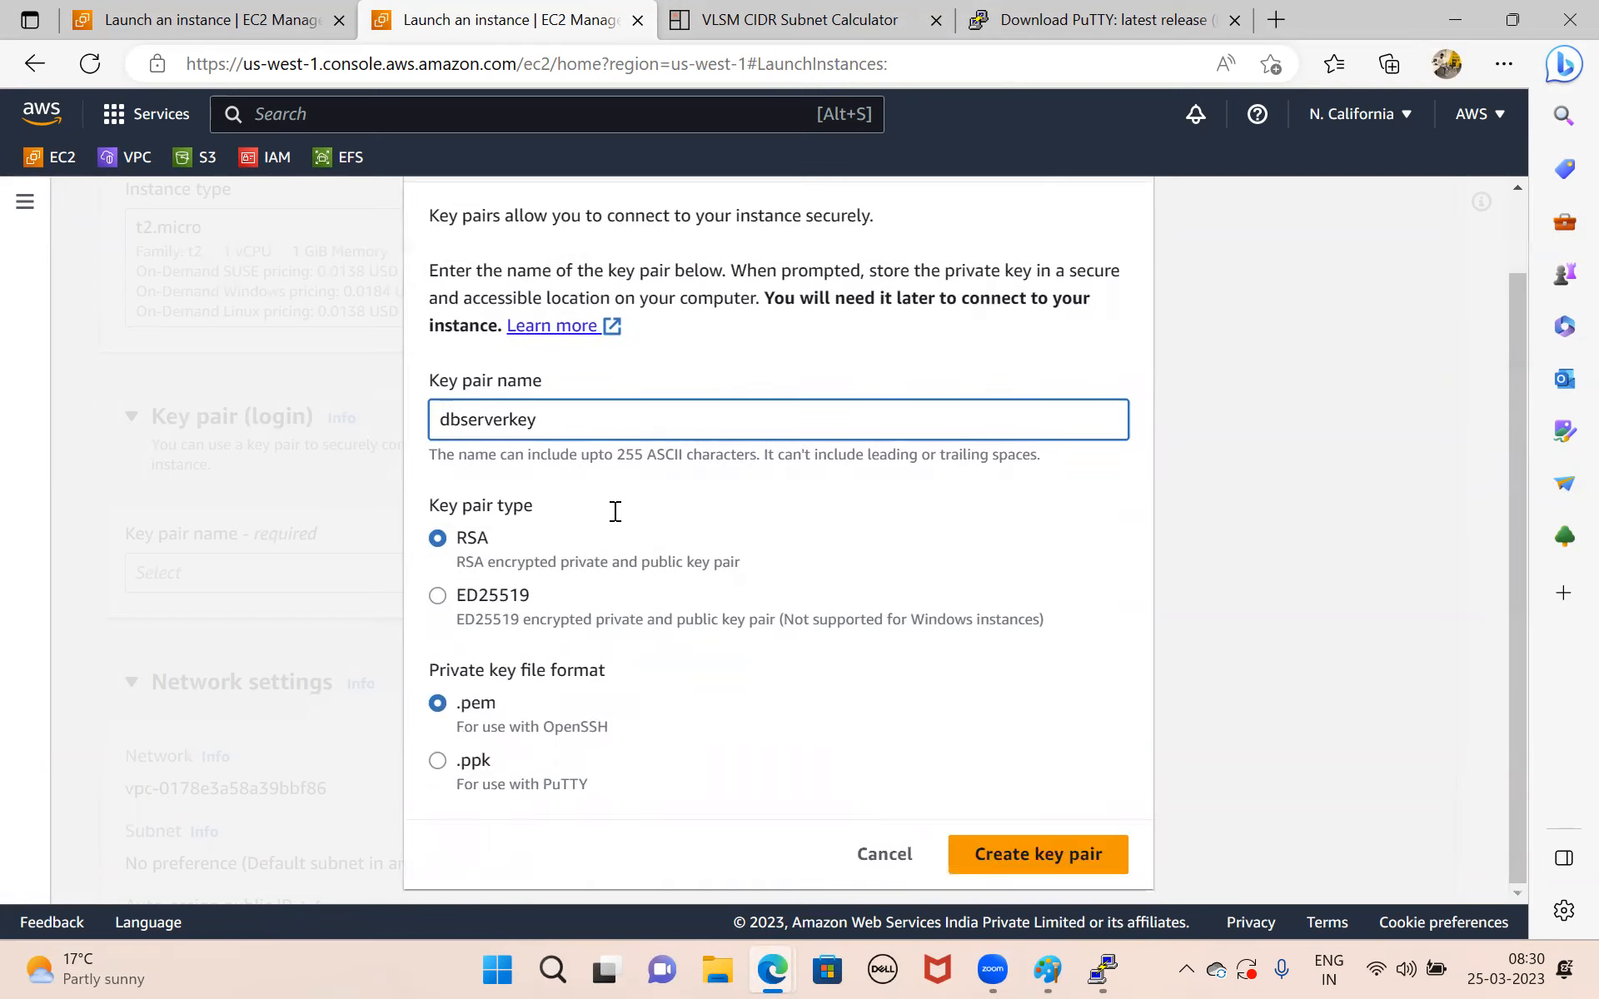
left_click(1028, 851)
Edit the instance's network settings to use the Rinfra VPC and the db-subnet subnet.
scroll(696, 787, "down", 4)
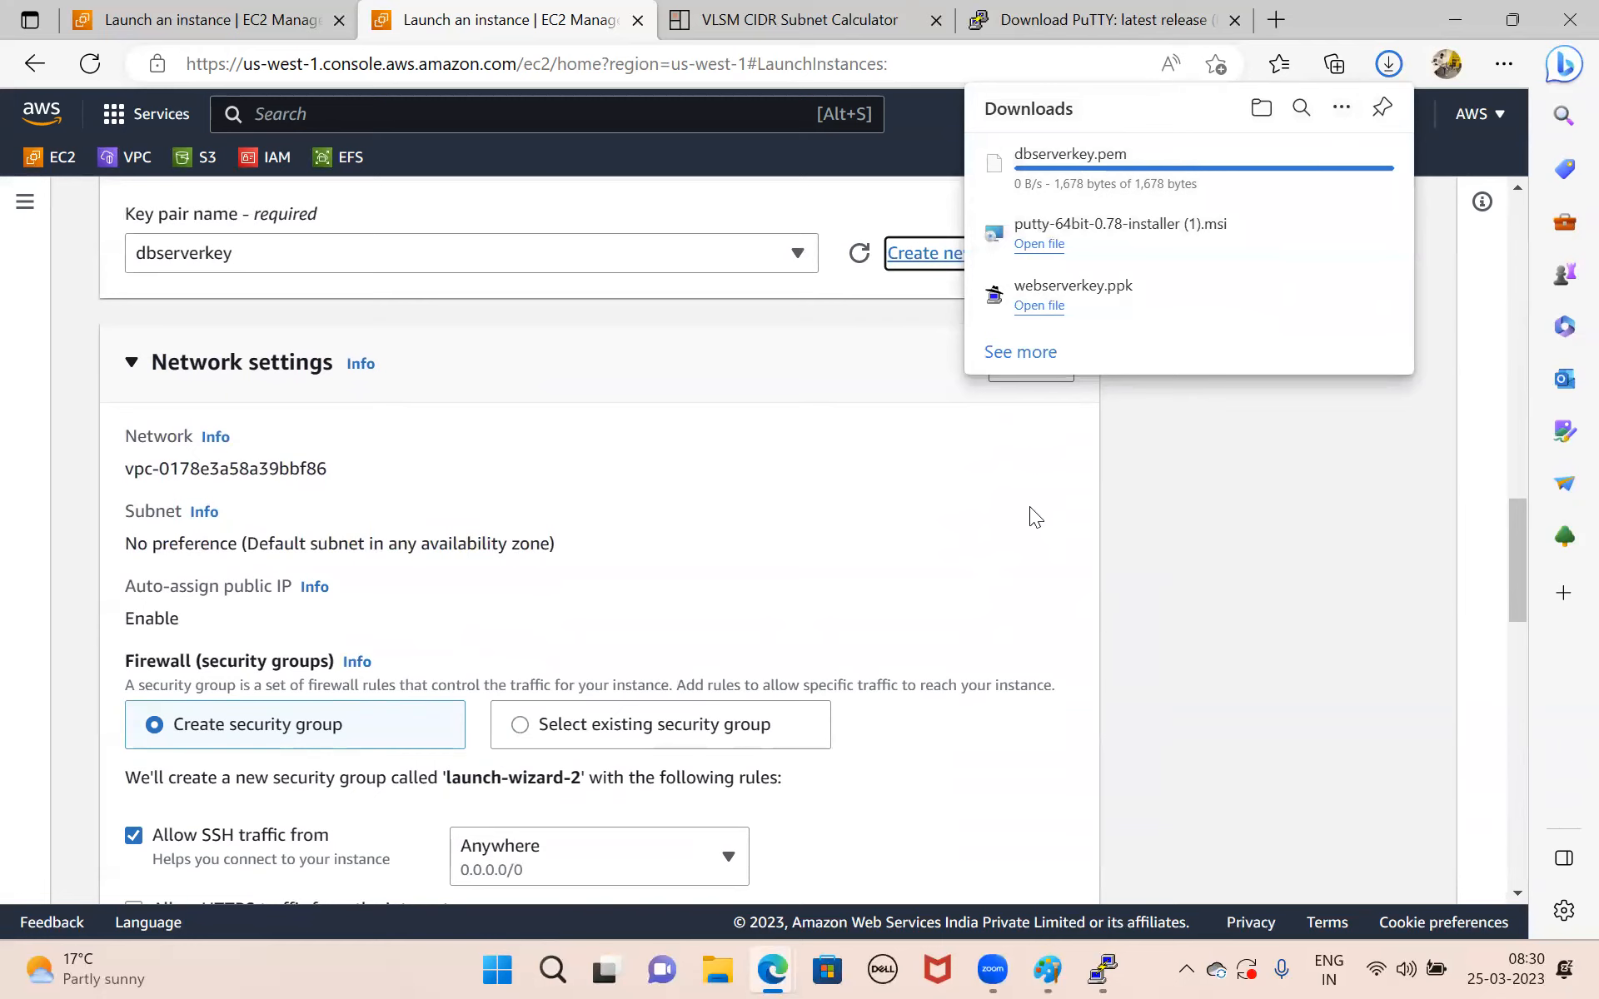
scroll(1020, 425, "up", 2)
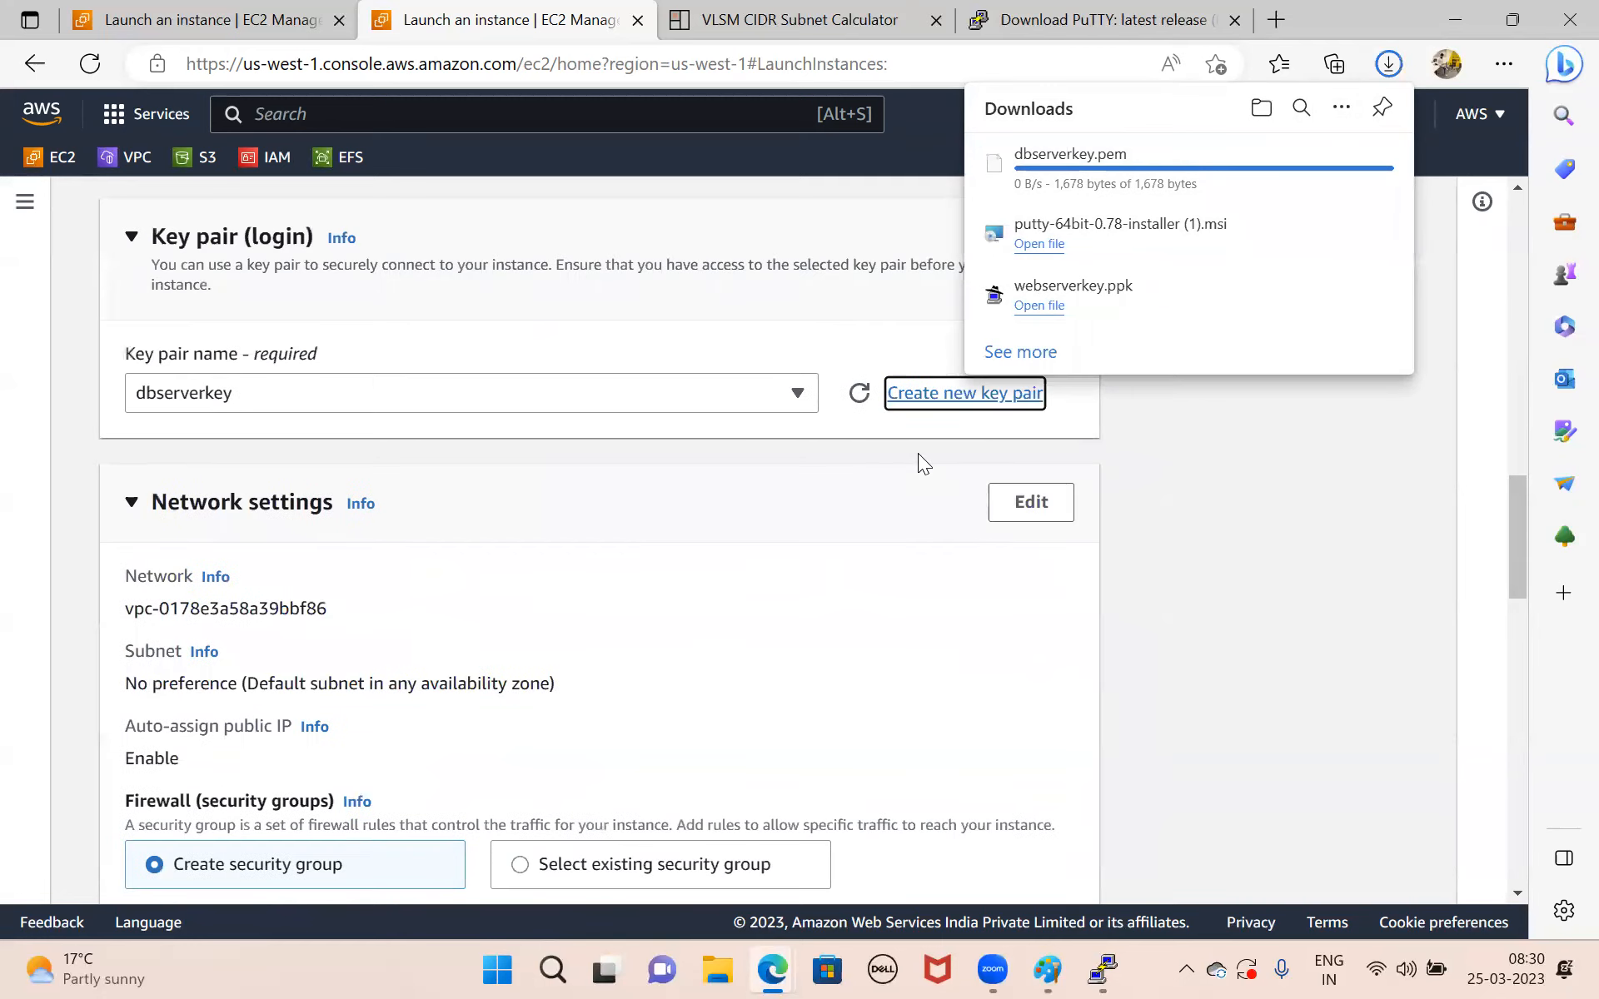
left_click(1014, 518)
left_click(1014, 518)
scroll(491, 531, "down", 2)
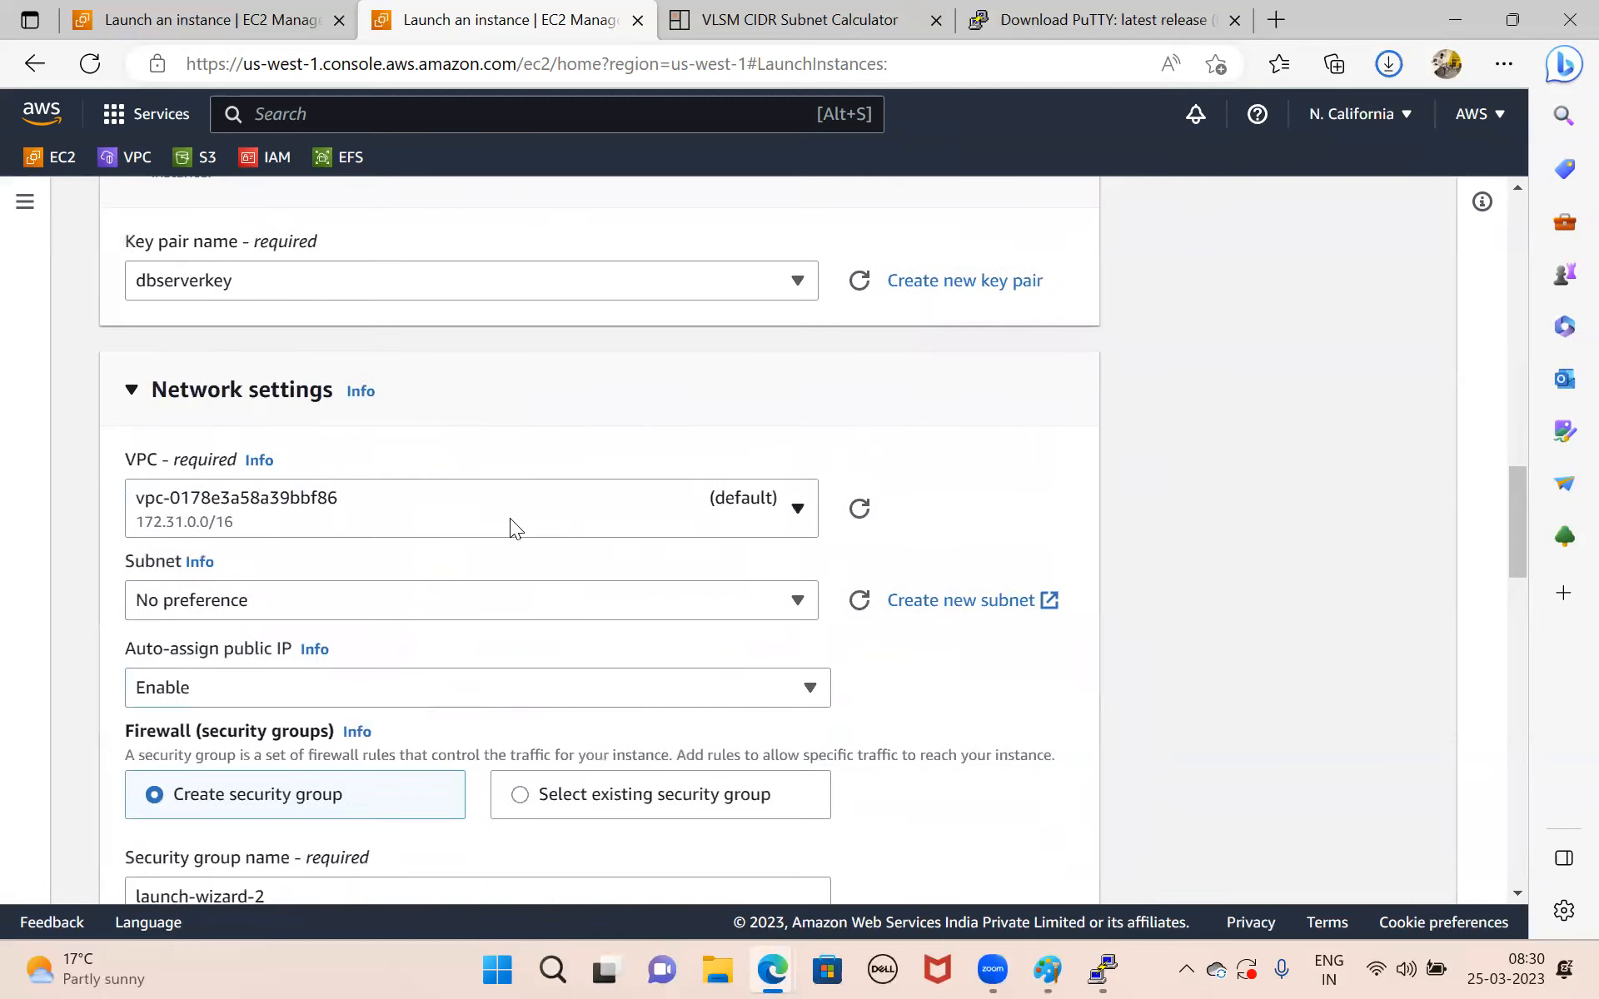
left_click(589, 522)
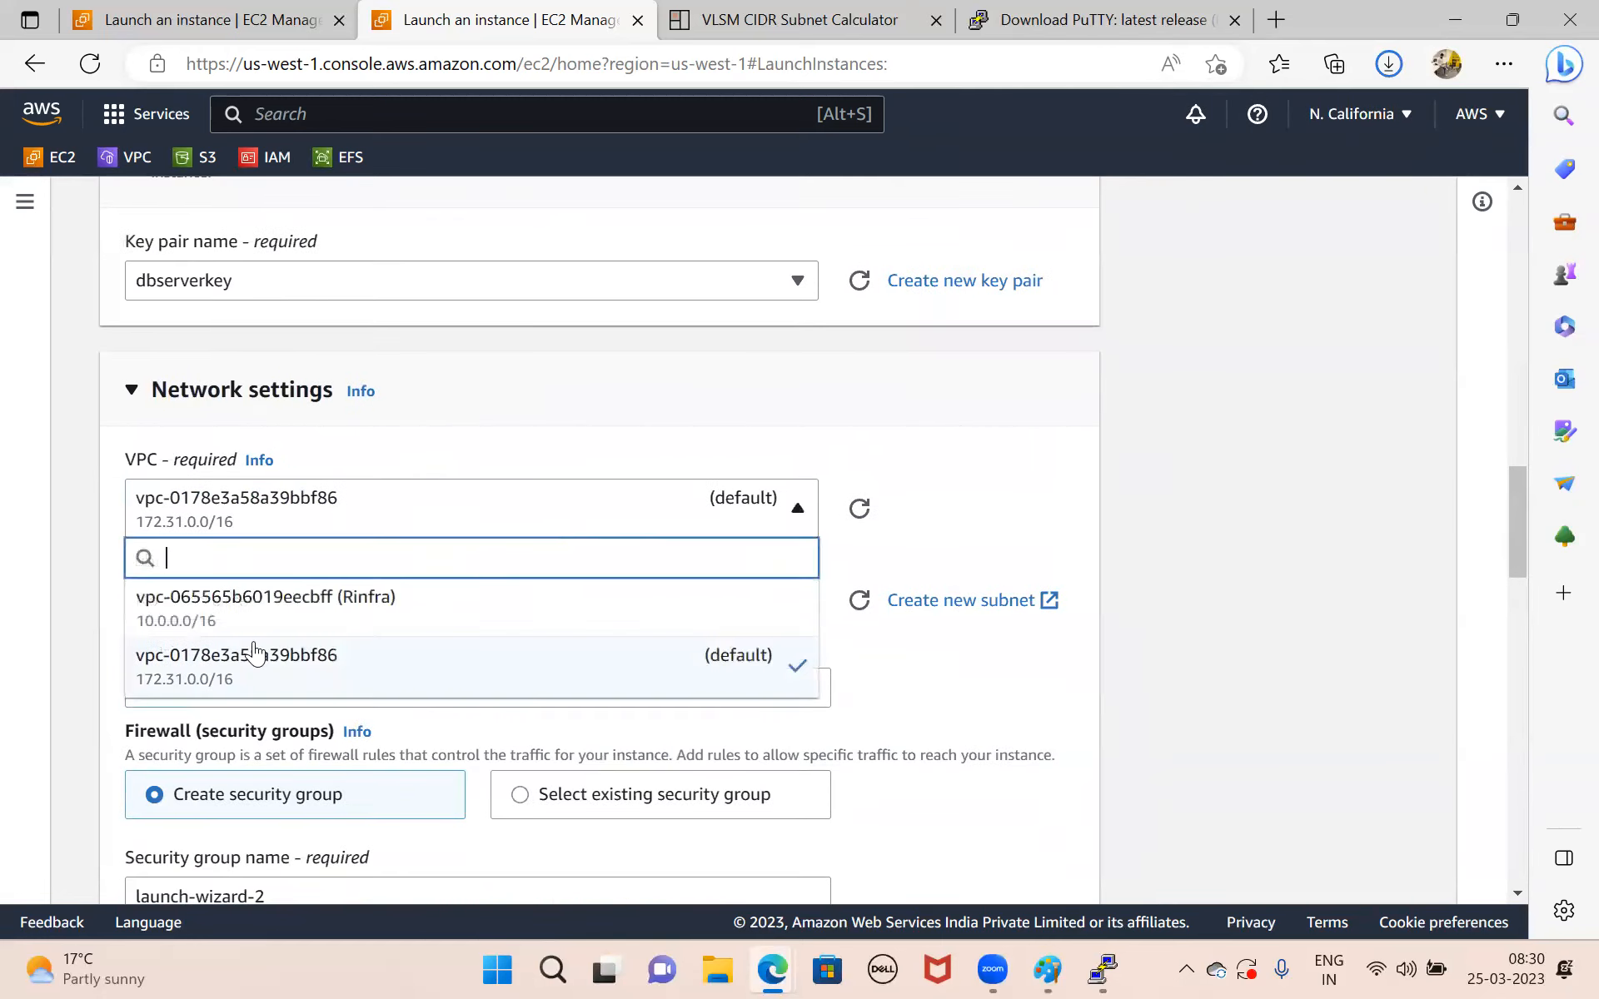
left_click(328, 626)
scroll(557, 670, "down", 1)
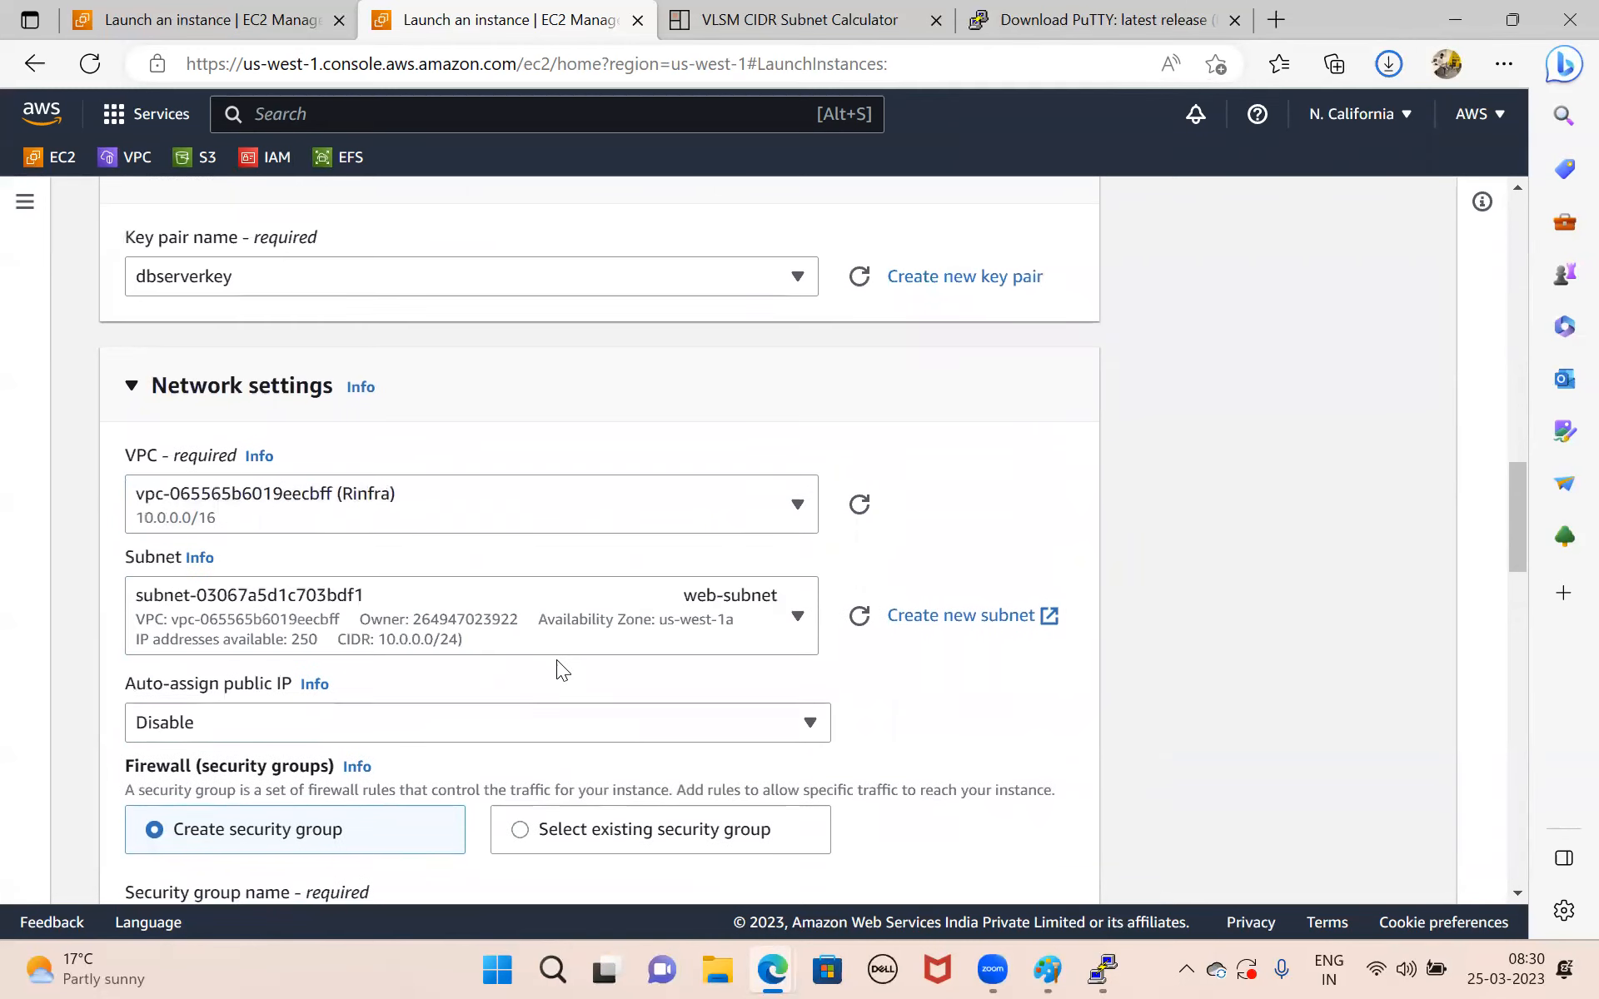
left_click(664, 555)
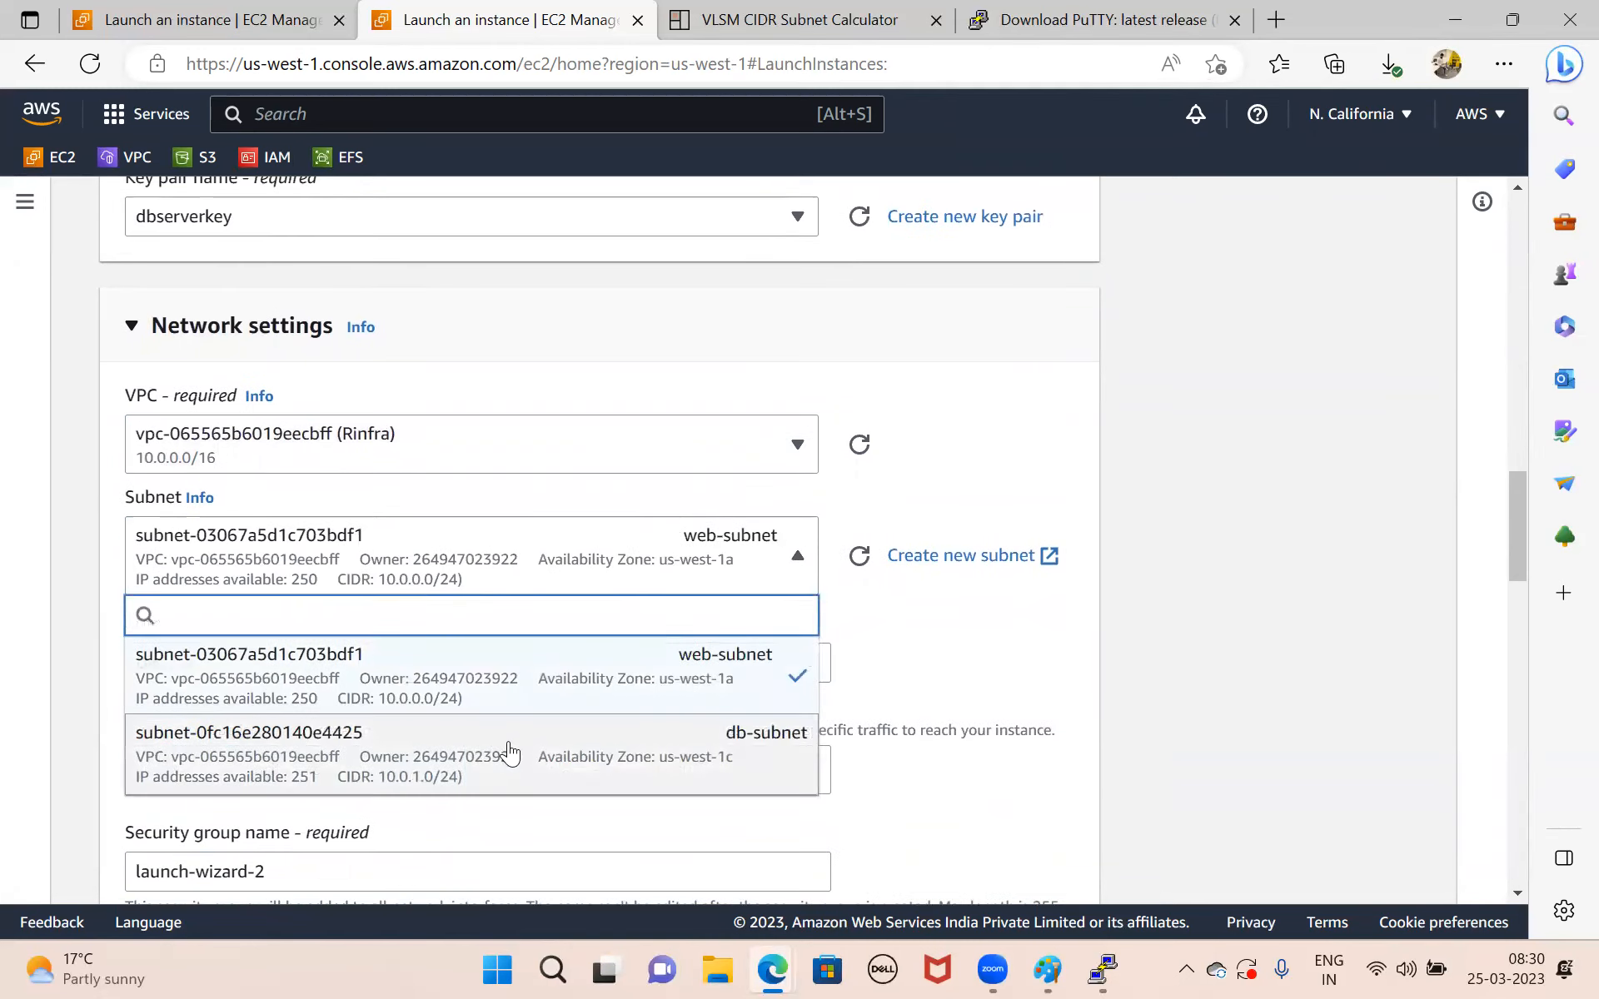
left_click(510, 753)
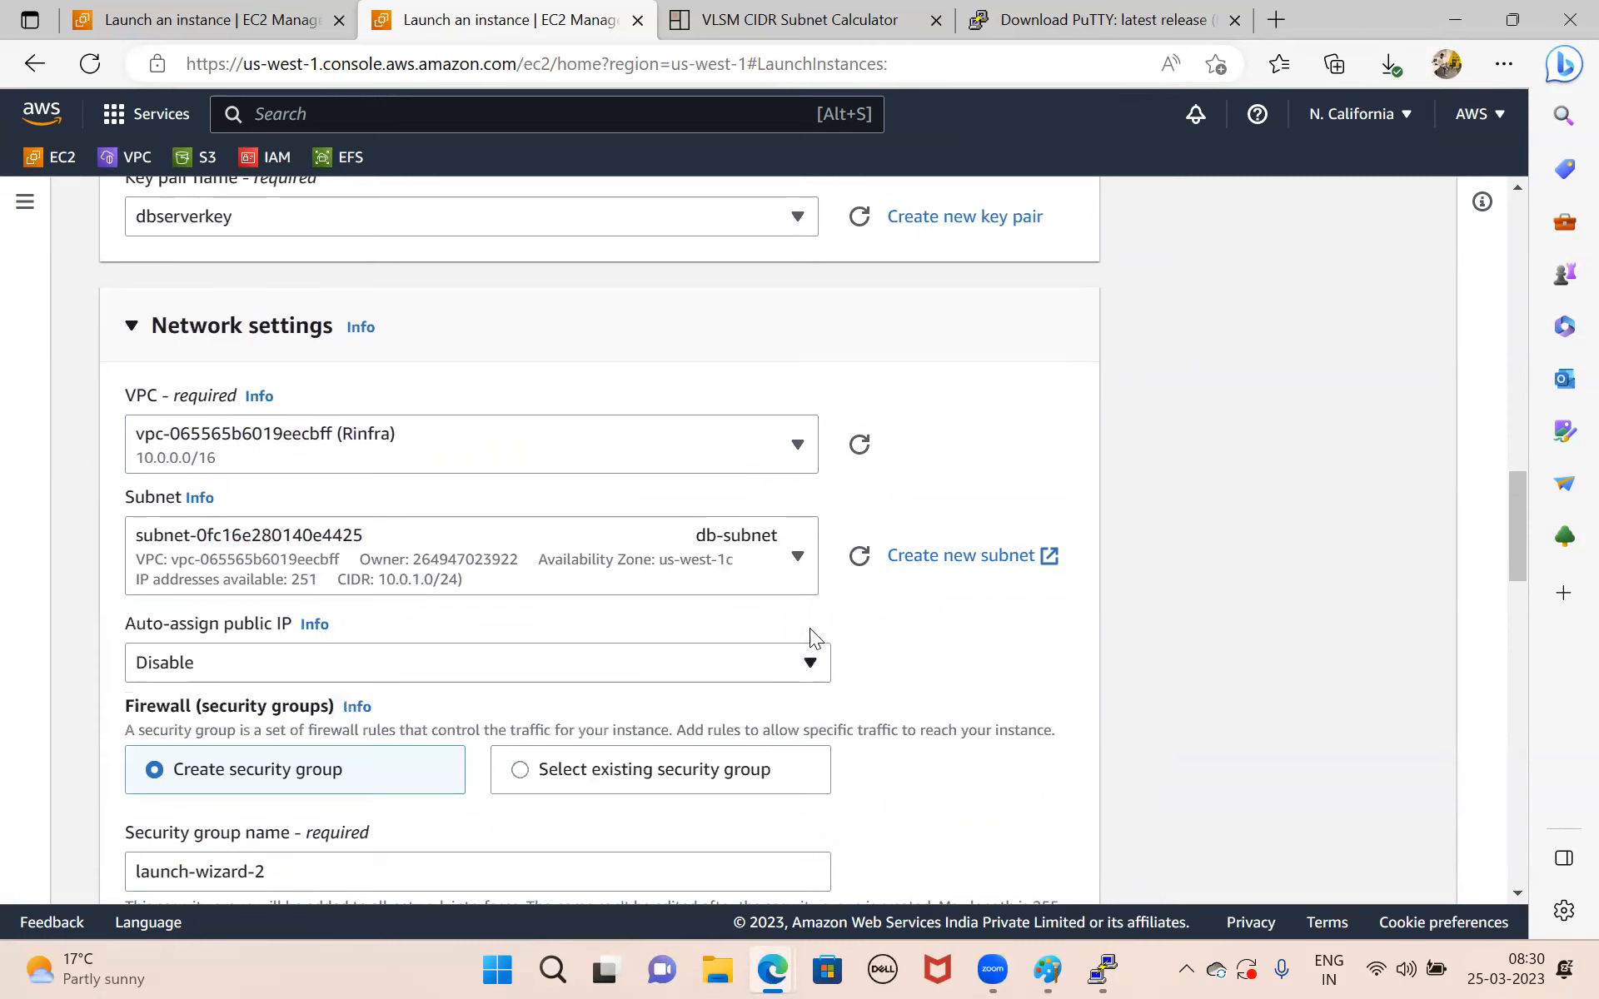
Set the type of the new security group's inbound rule to All traffic.
right_click(903, 639)
left_click(879, 637)
scroll(584, 658, "down", 6)
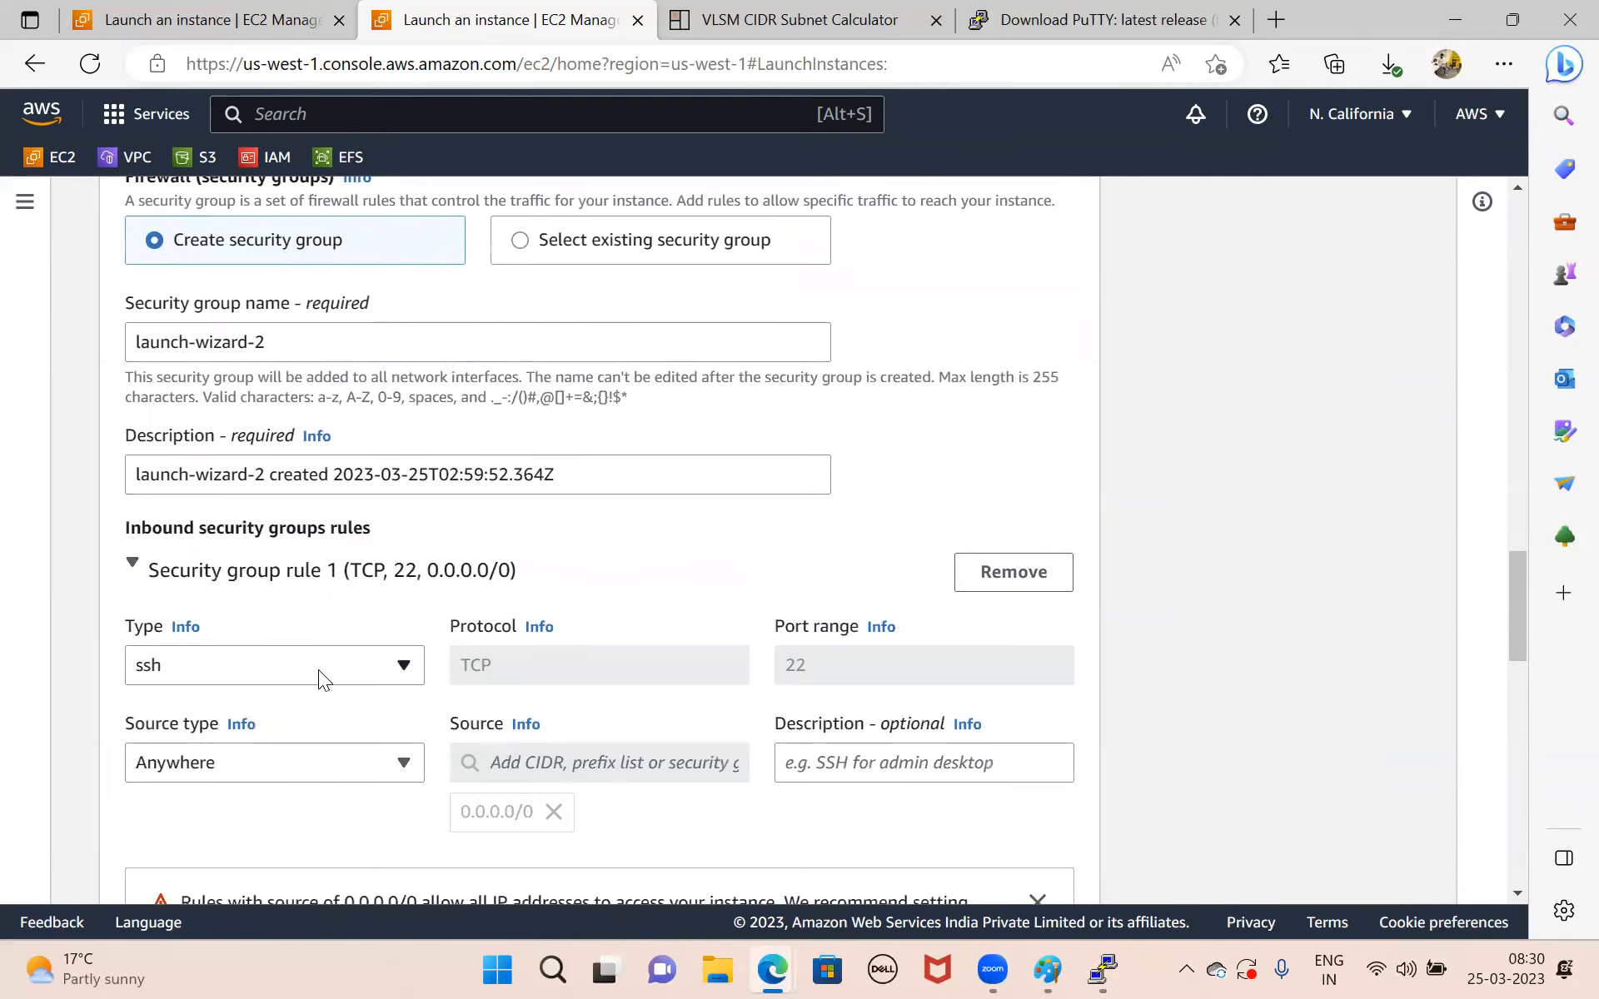
left_click(319, 669)
scroll(288, 487, "down", 1)
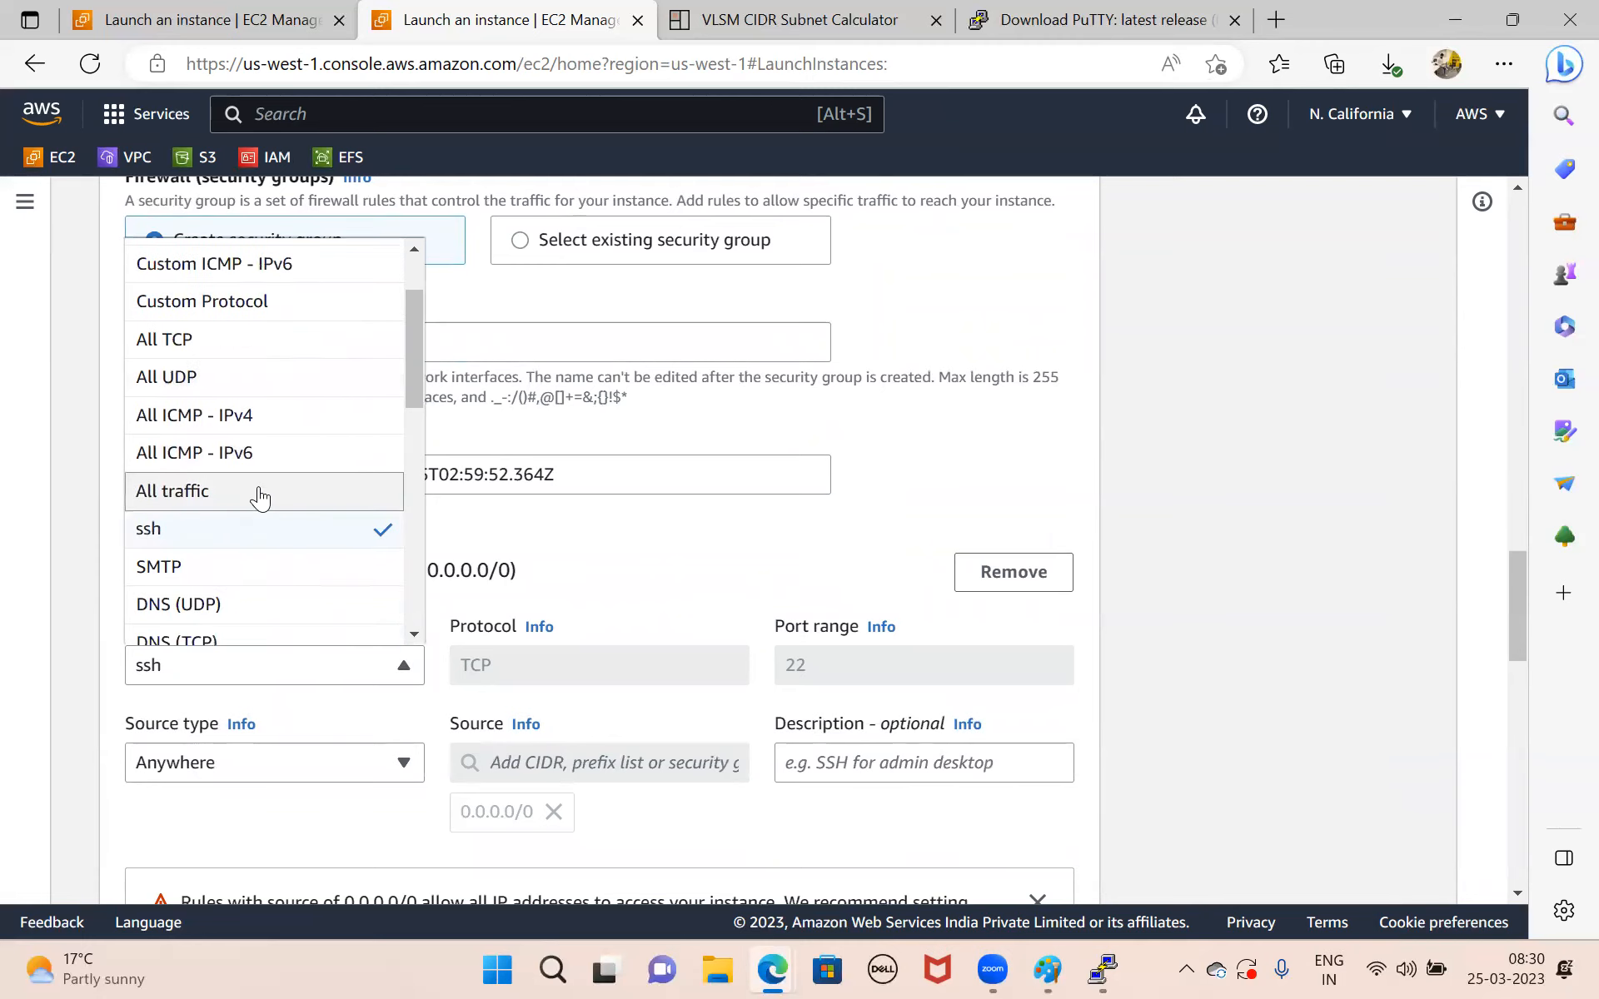
left_click(260, 491)
Keep the default storage settings and launch the db-server instance.
scroll(603, 670, "down", 12)
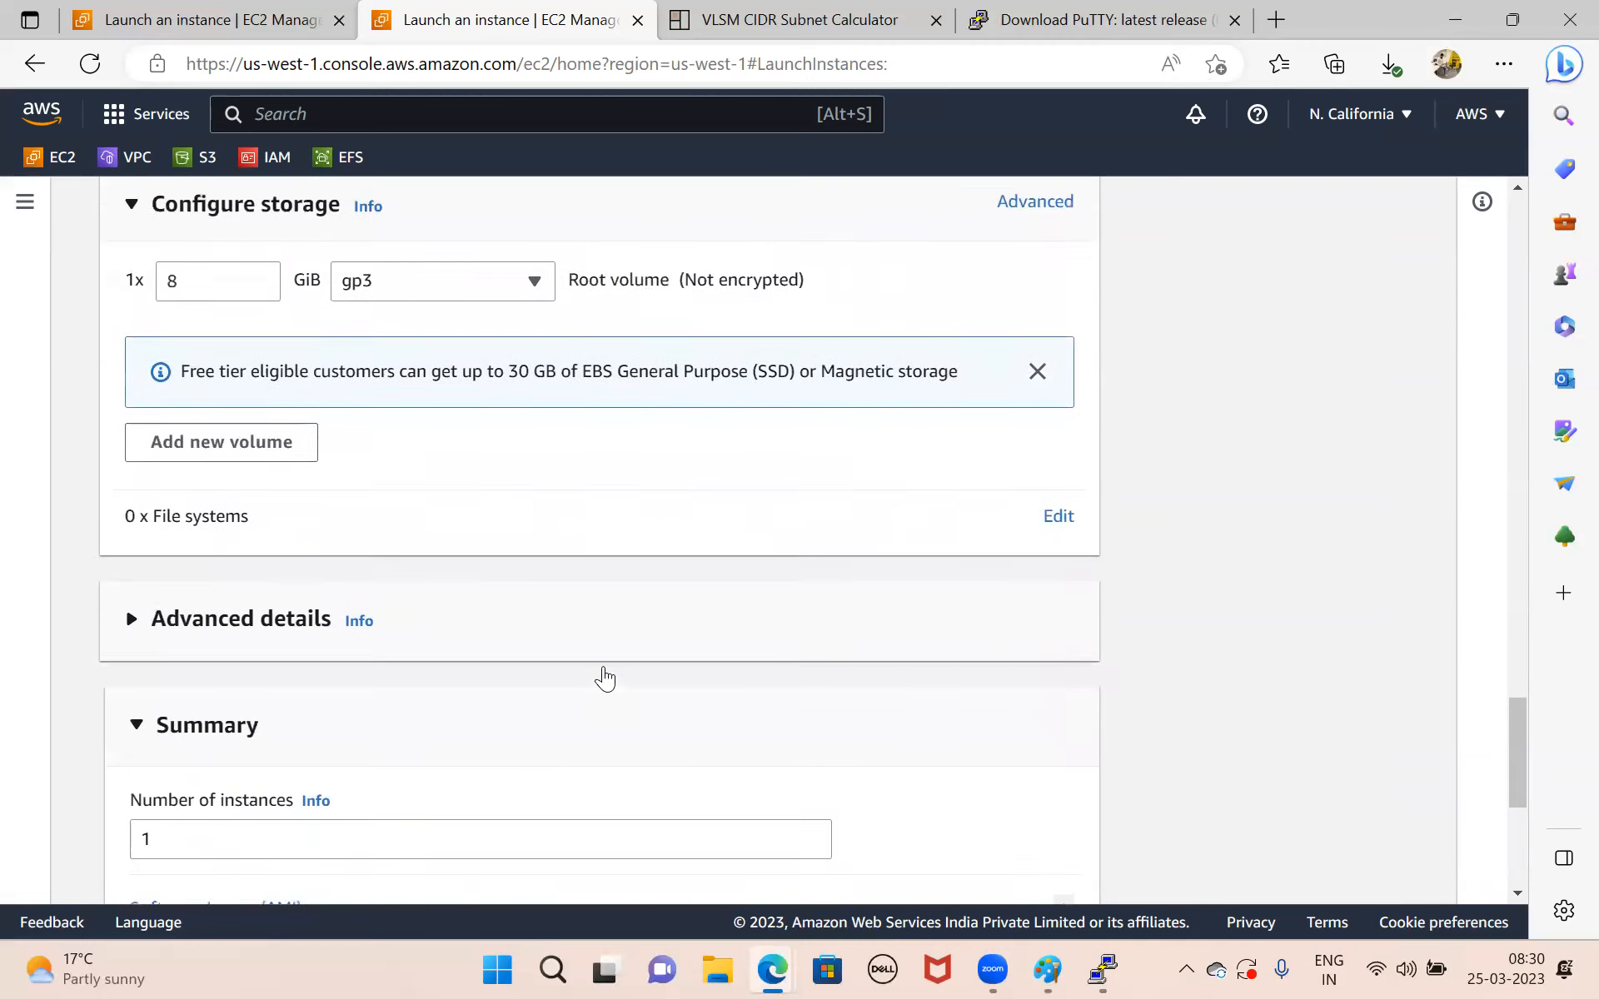
scroll(604, 679, "down", 5)
left_click(938, 846)
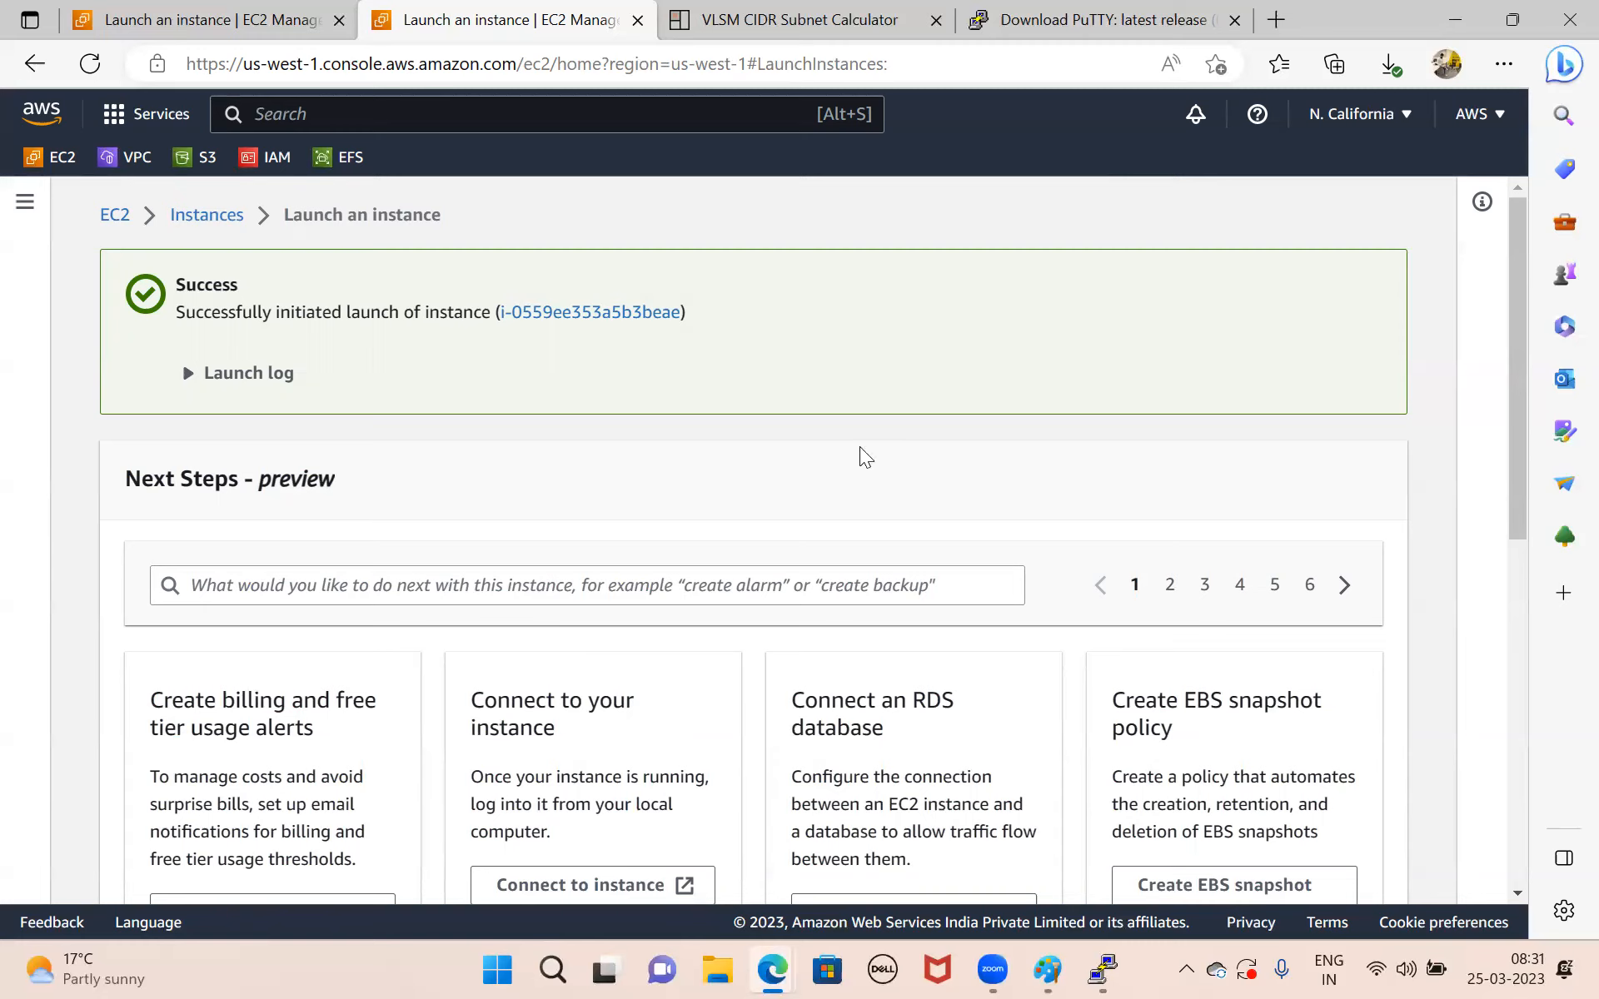
Open the launched db-server instance's details and copy its private IPv4 address.
left_click(551, 313)
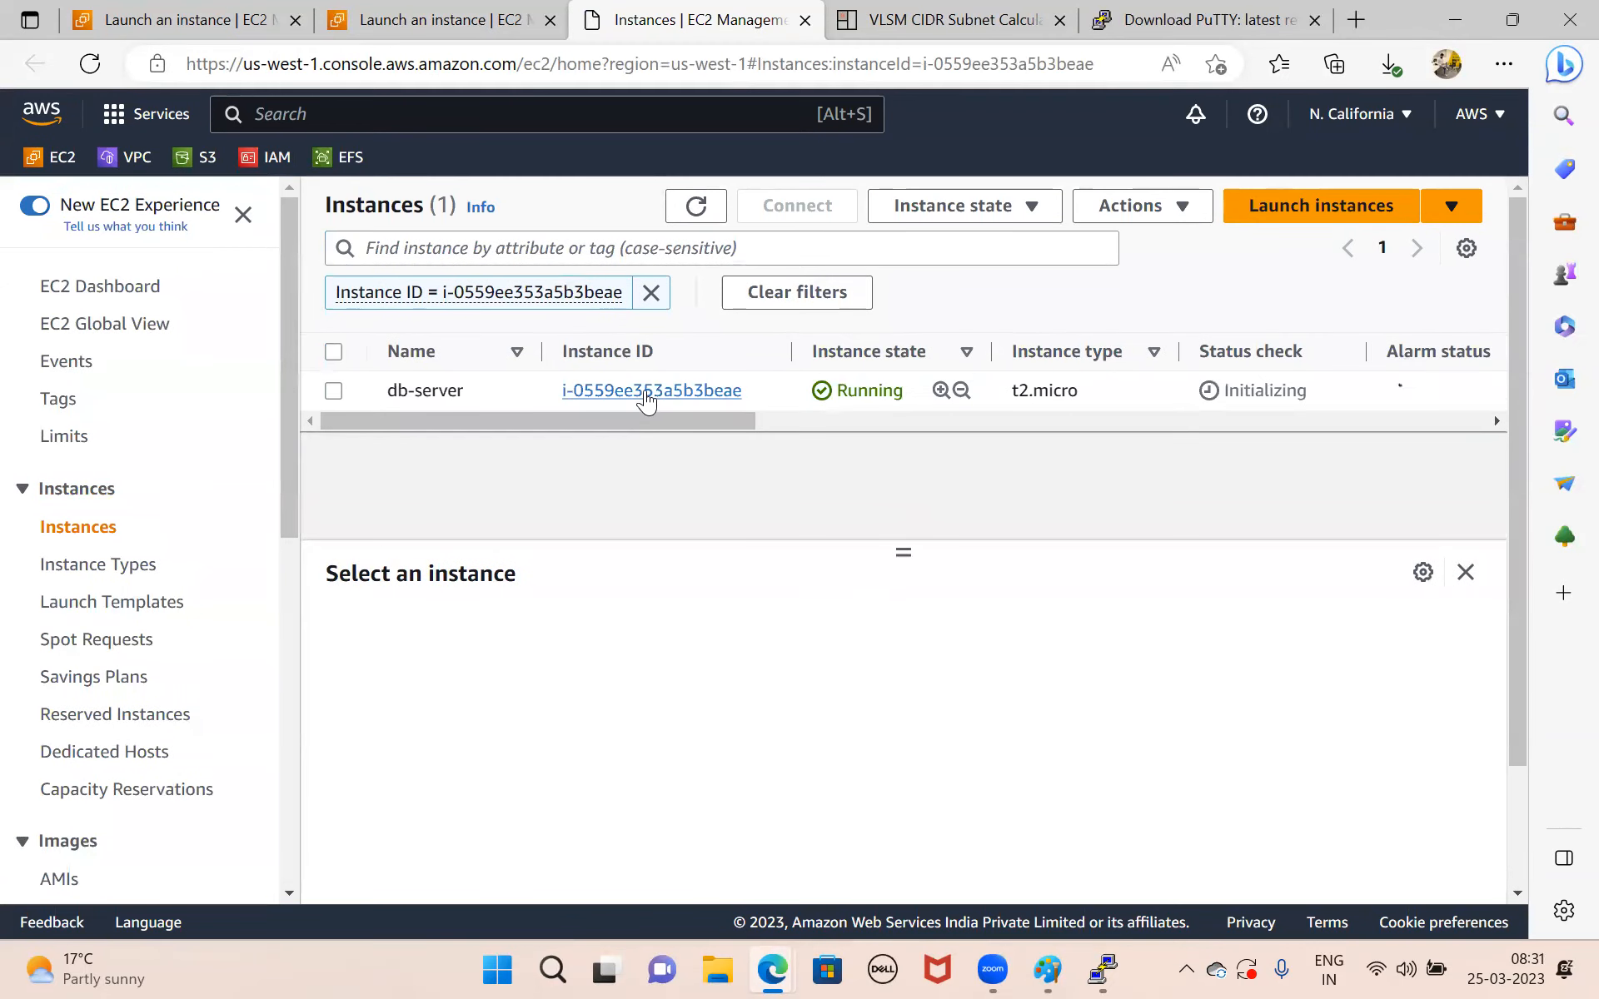
left_click(643, 390)
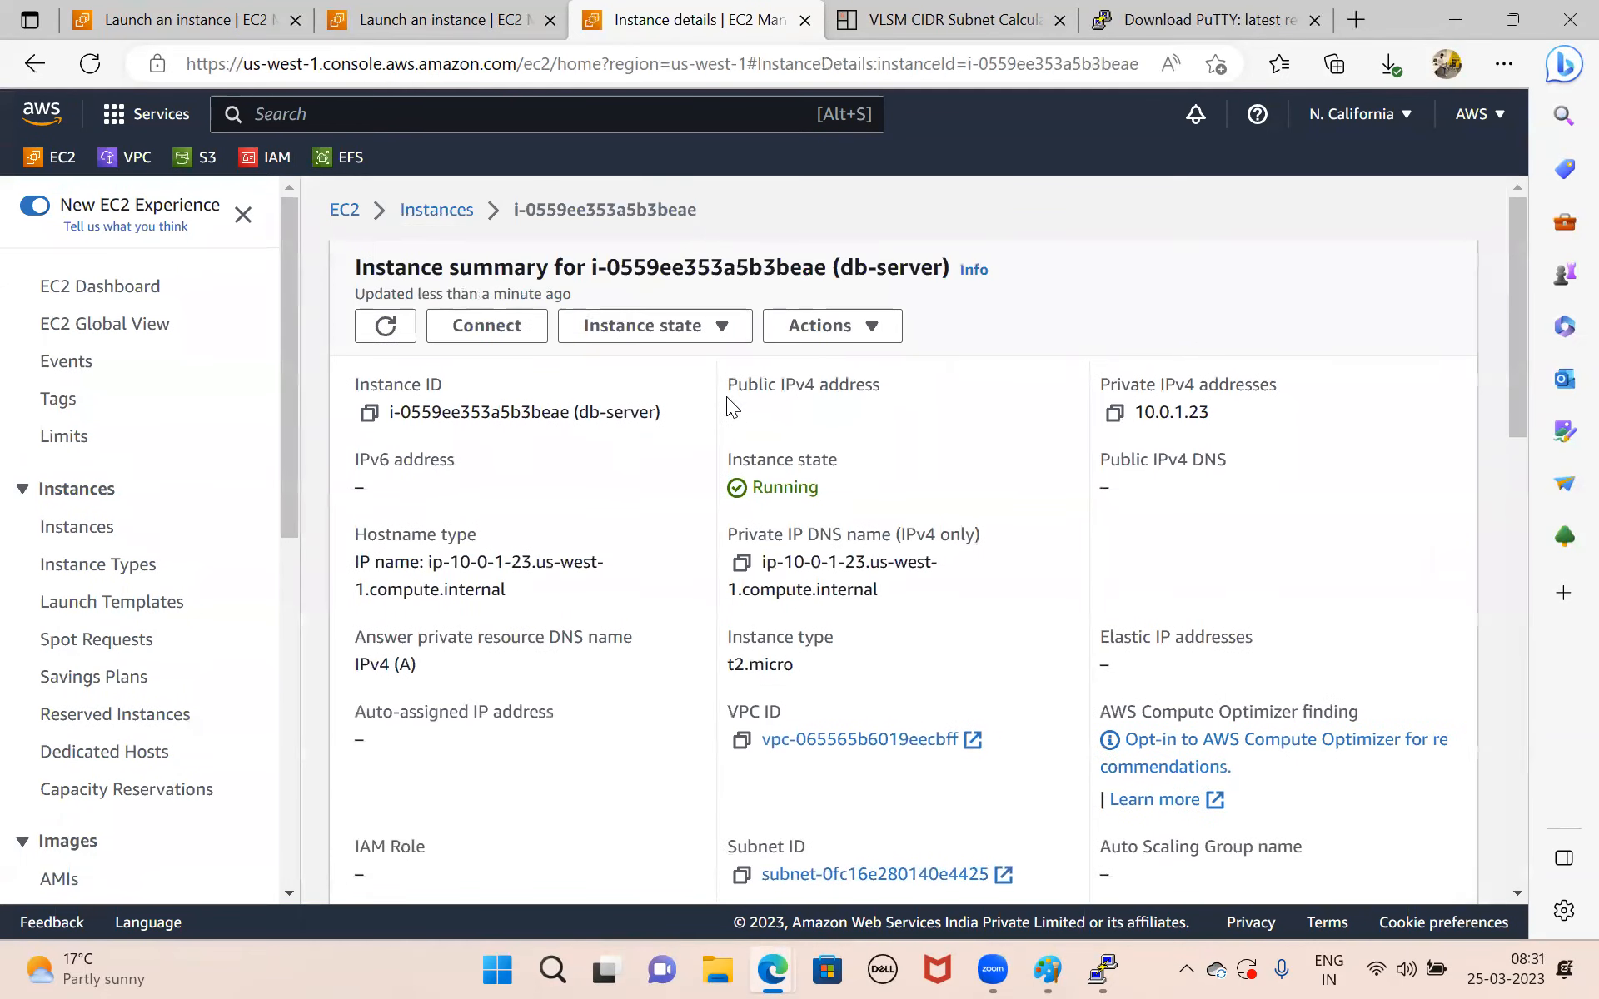
left_click(1113, 414)
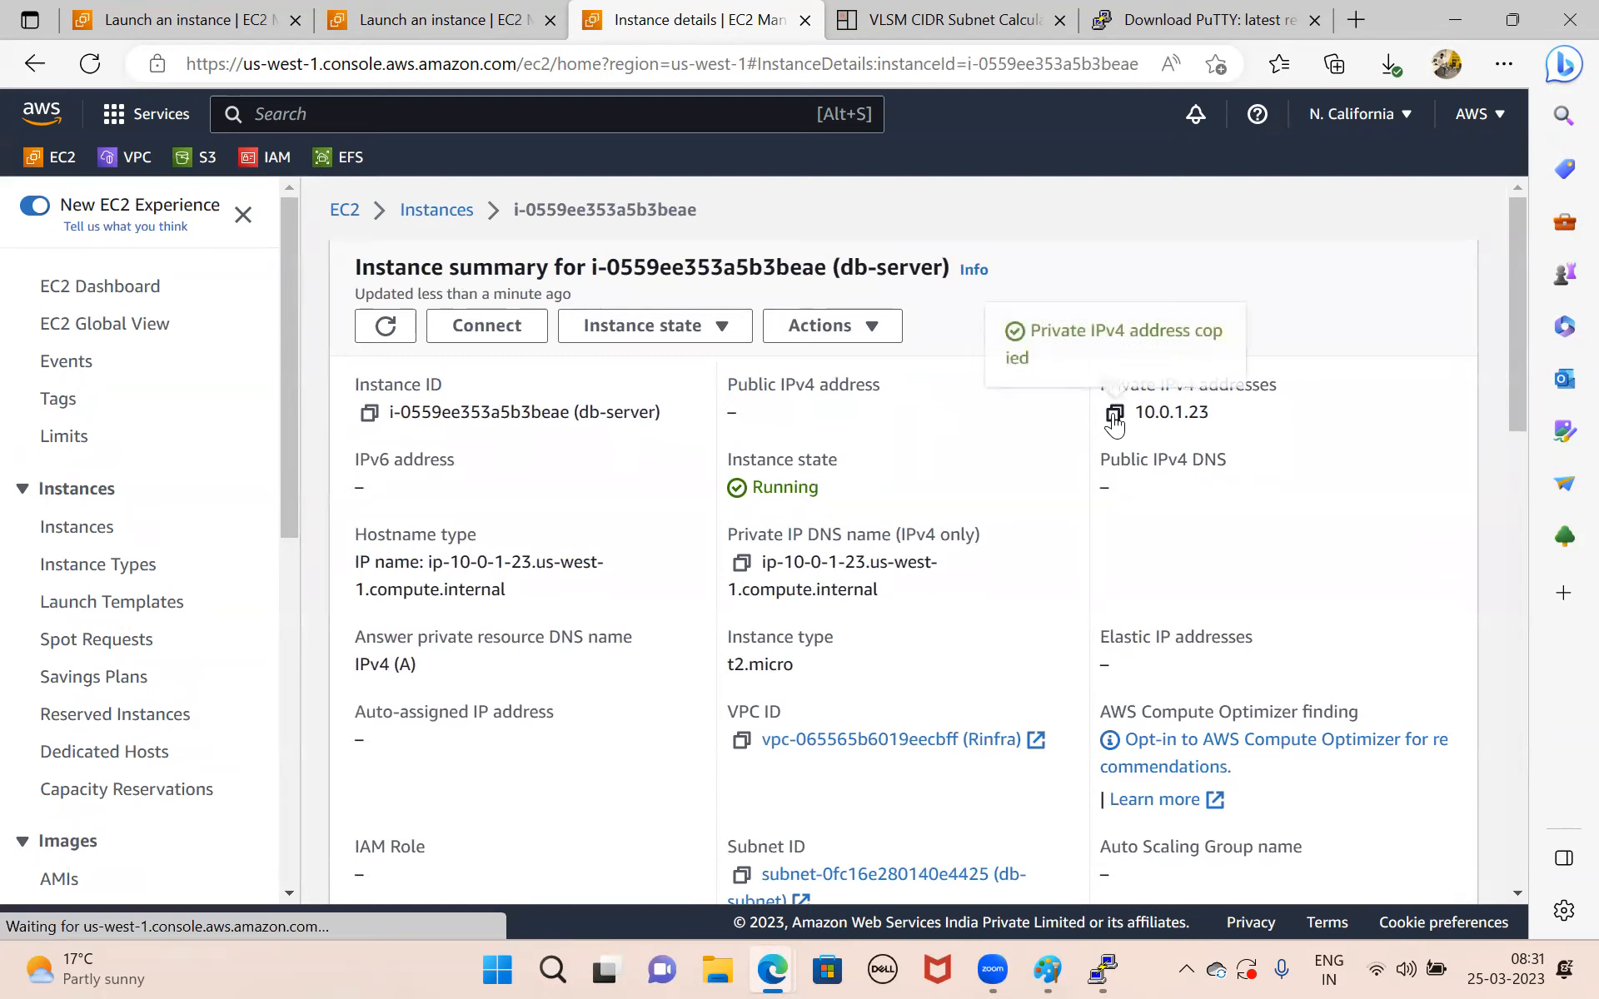
Switch to Paint and draw a computer below the db-subnet box, using a rectangle about 82 × 55 px with a small base rectangle.
left_click(1048, 968)
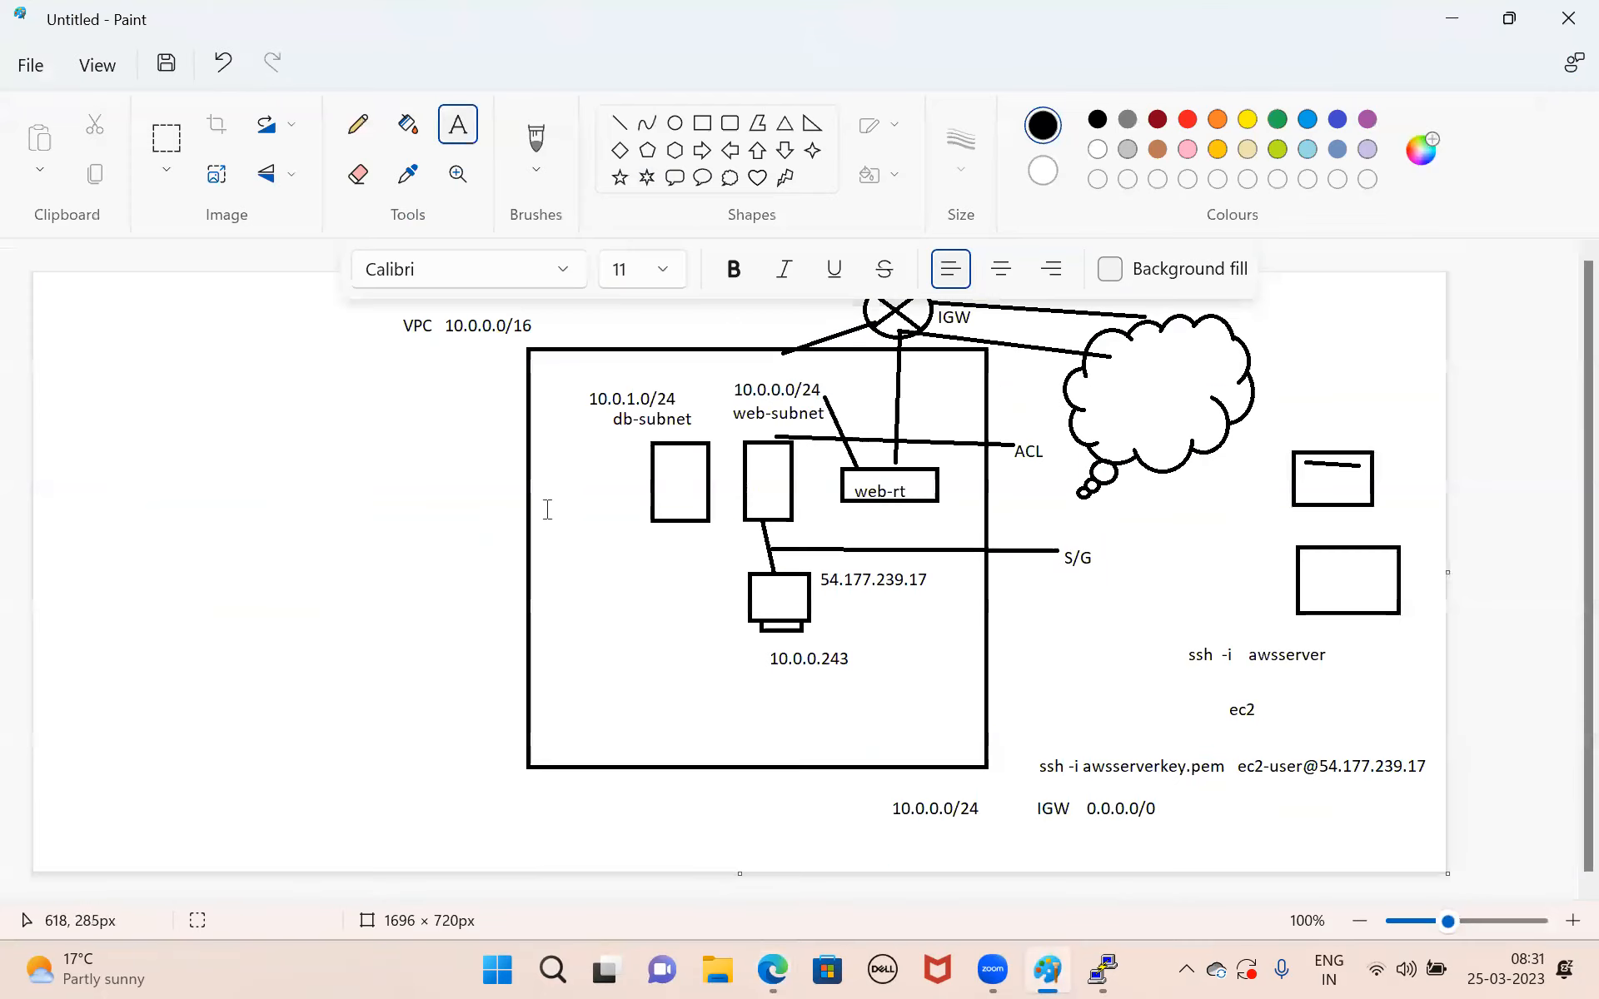
left_click(708, 133)
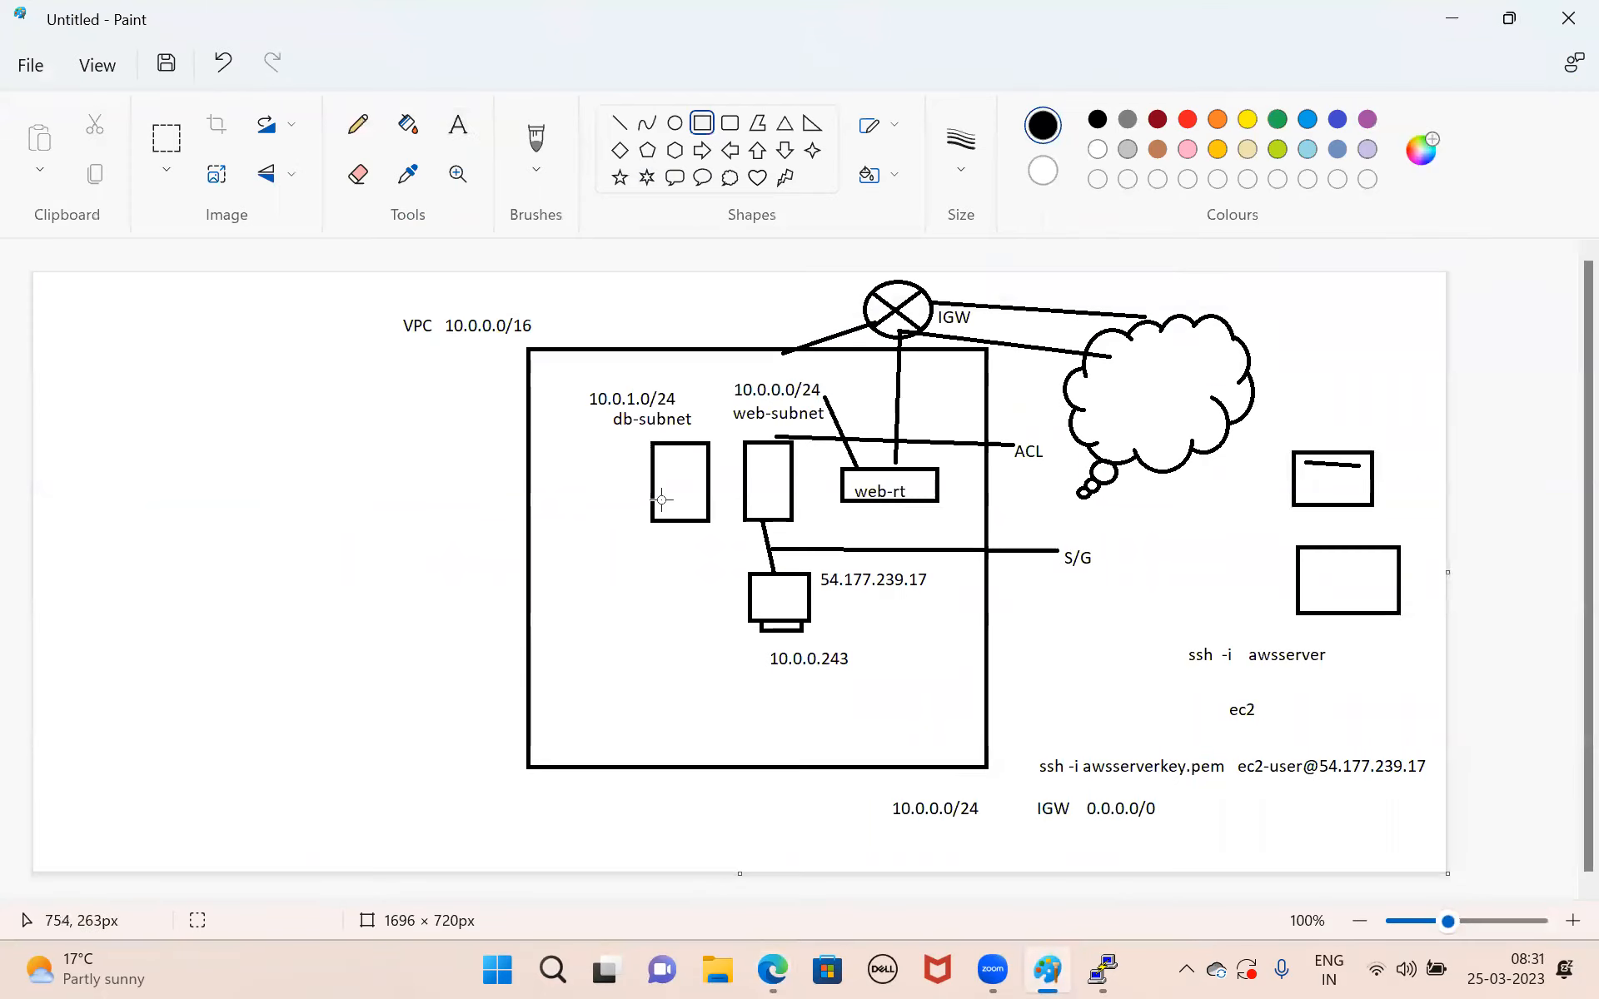
left_click_drag(640, 574, 708, 618)
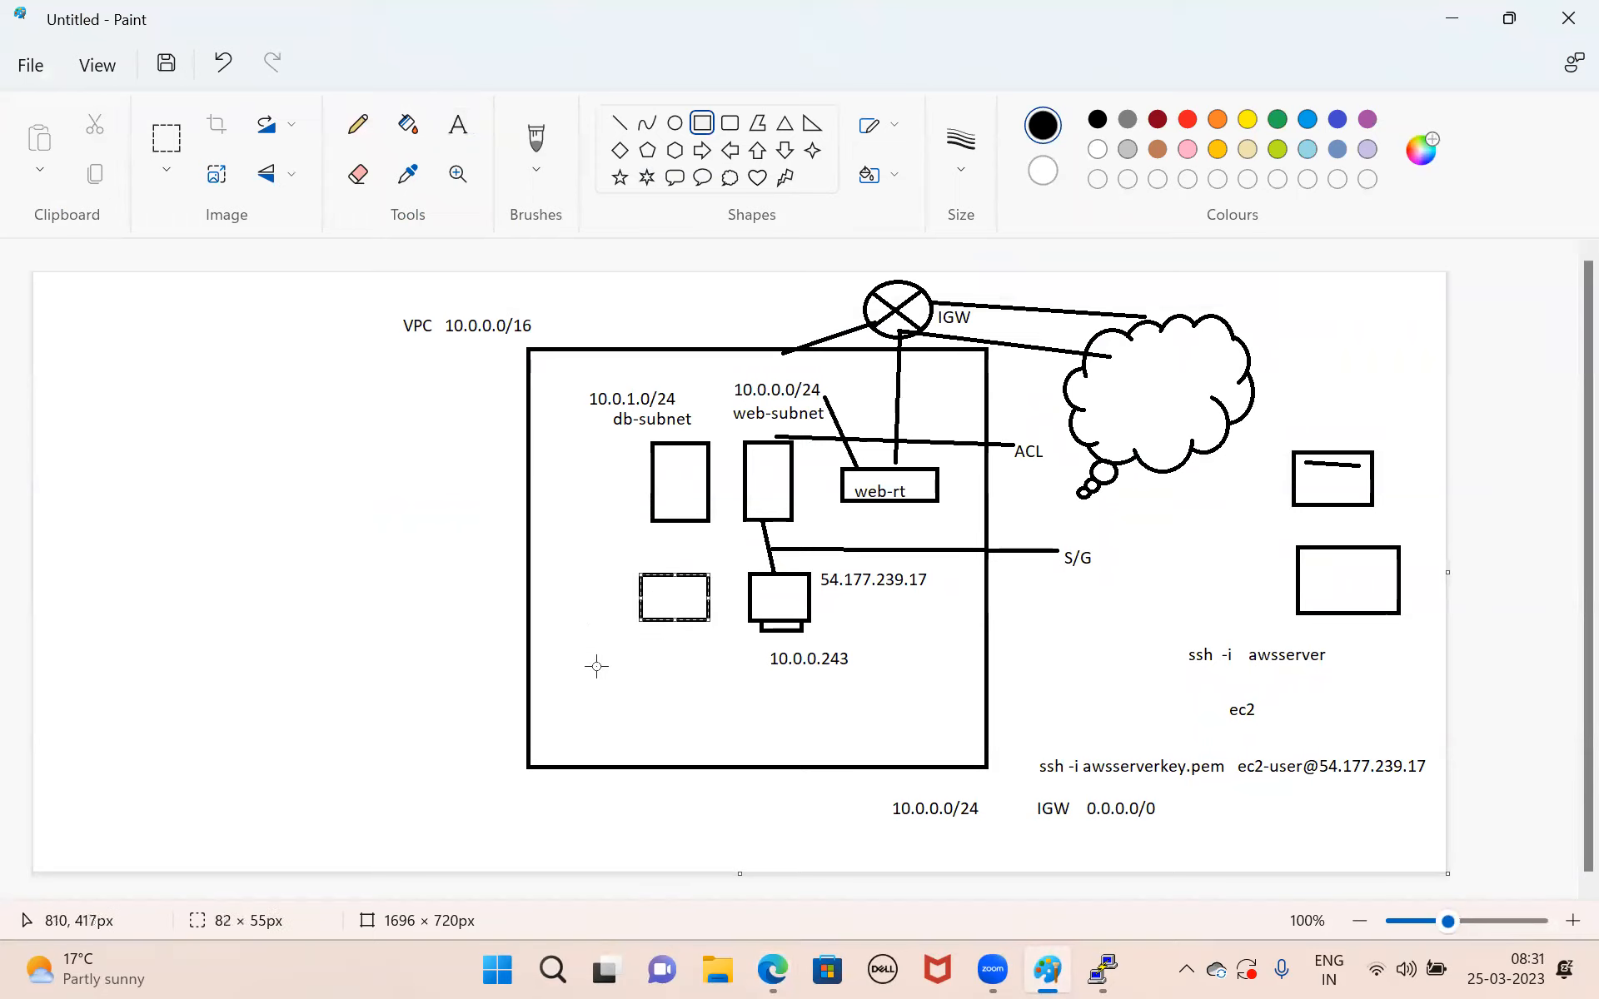
left_click(631, 668)
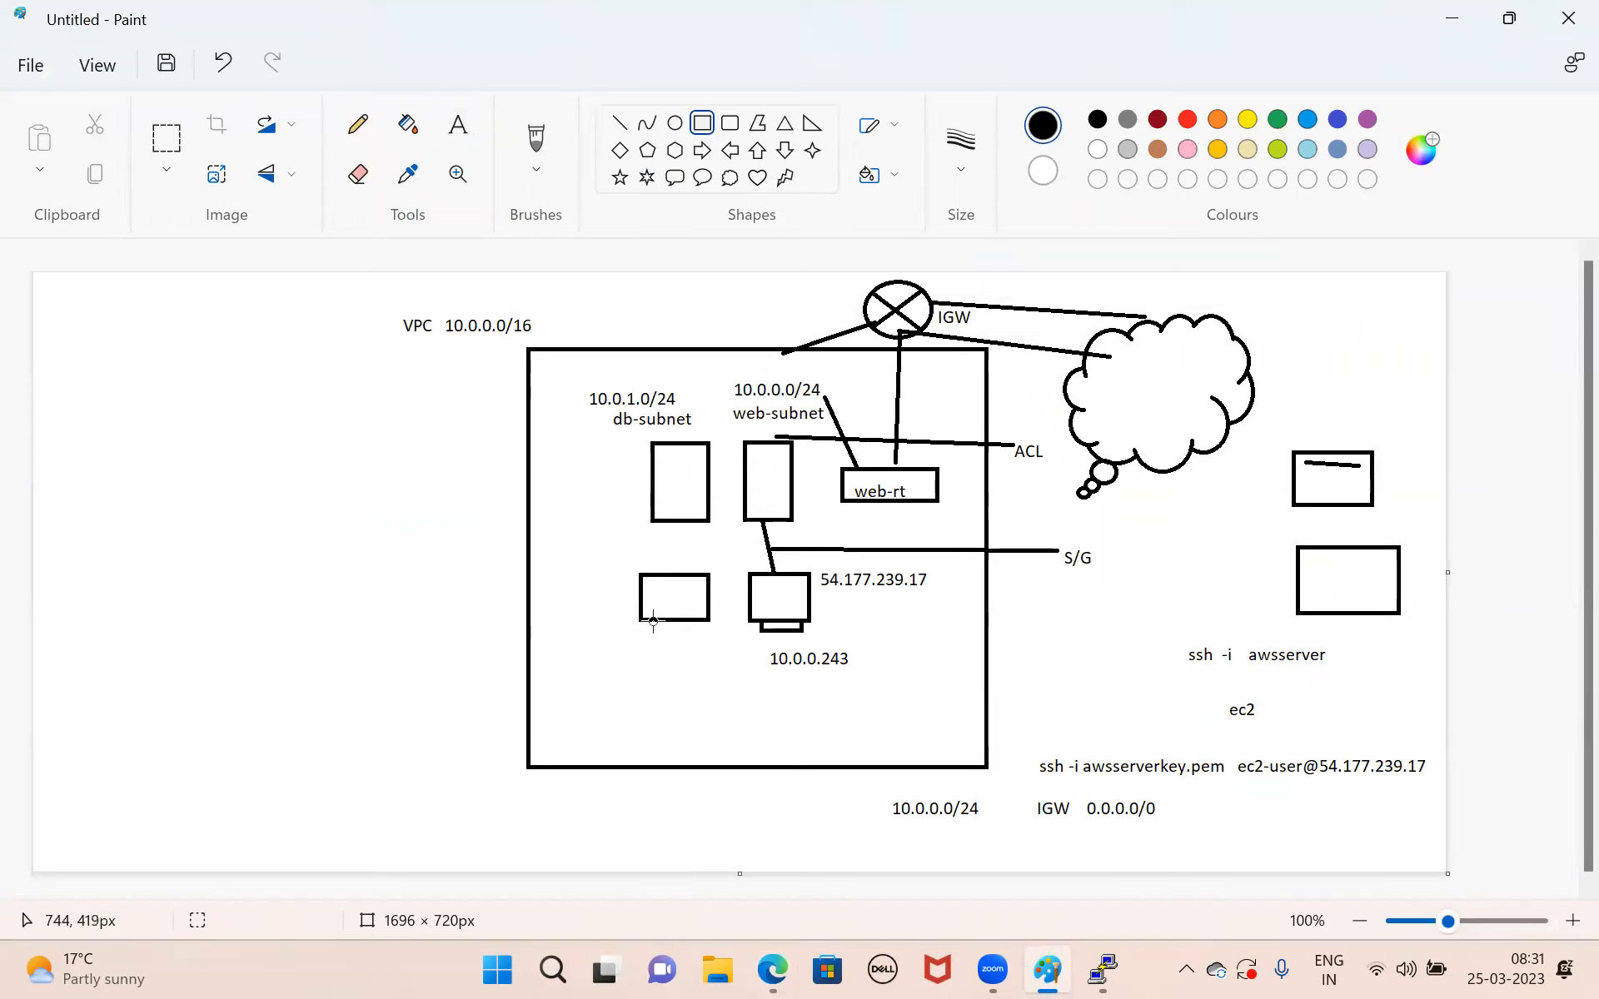
left_click_drag(651, 621, 690, 629)
Label the new computer in the diagram with the text 10.0.1.23 below it.
left_click(457, 125)
left_click_drag(550, 632, 662, 658)
type("10.0.1.23")
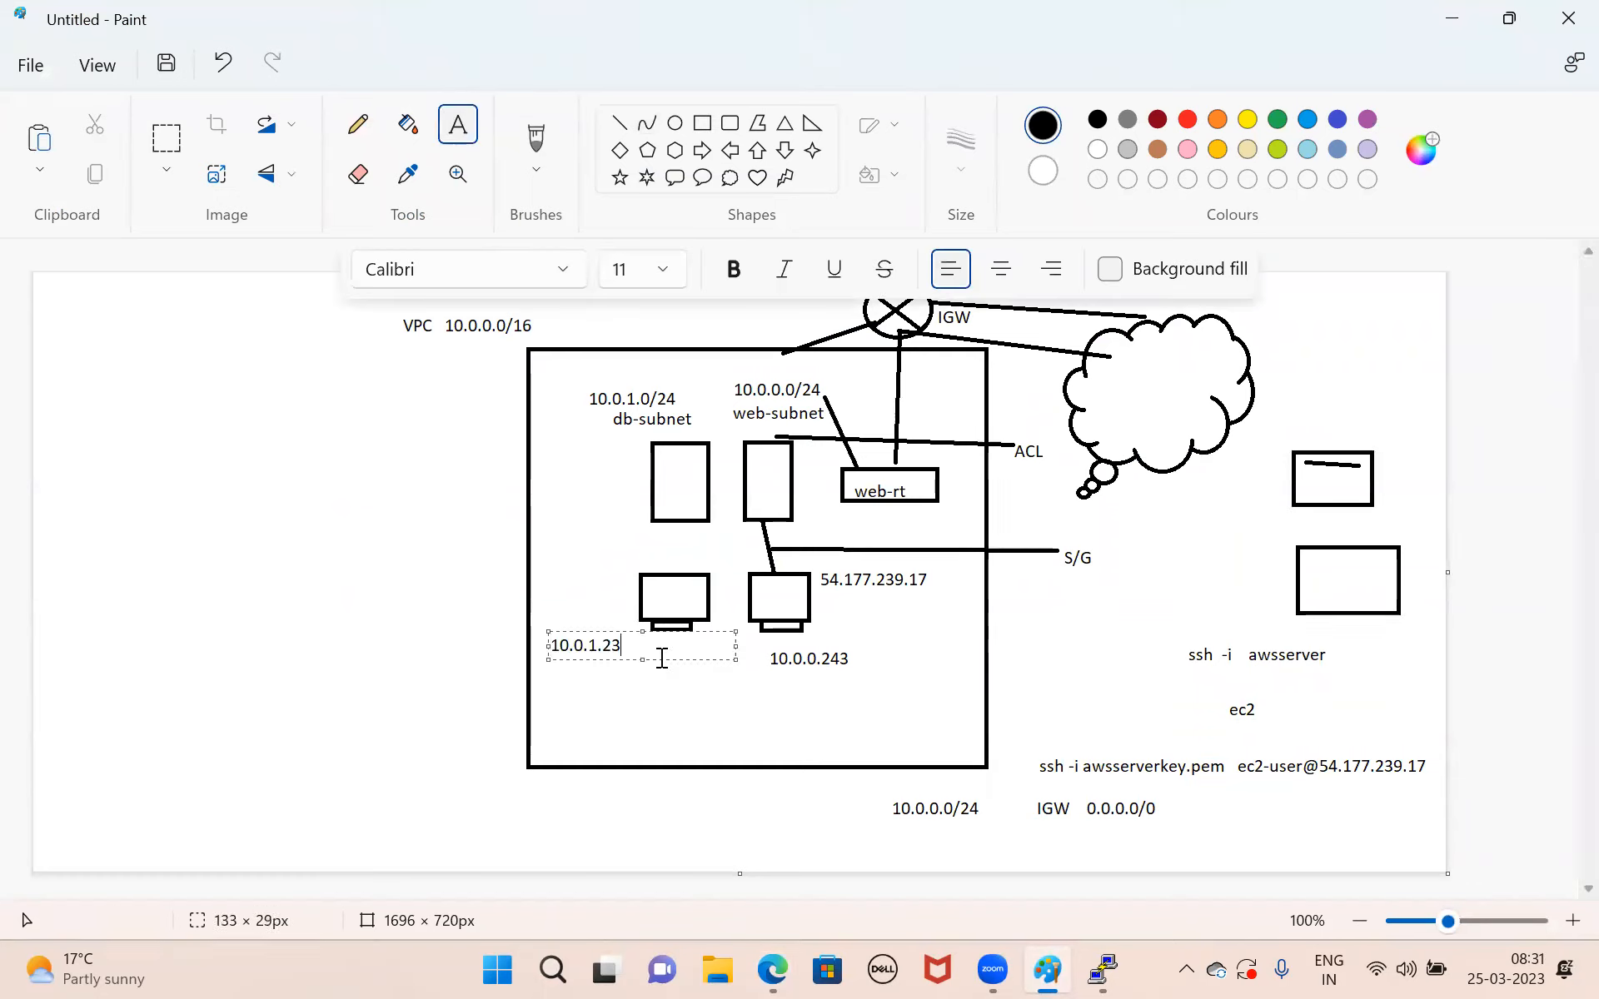
left_click(450, 671)
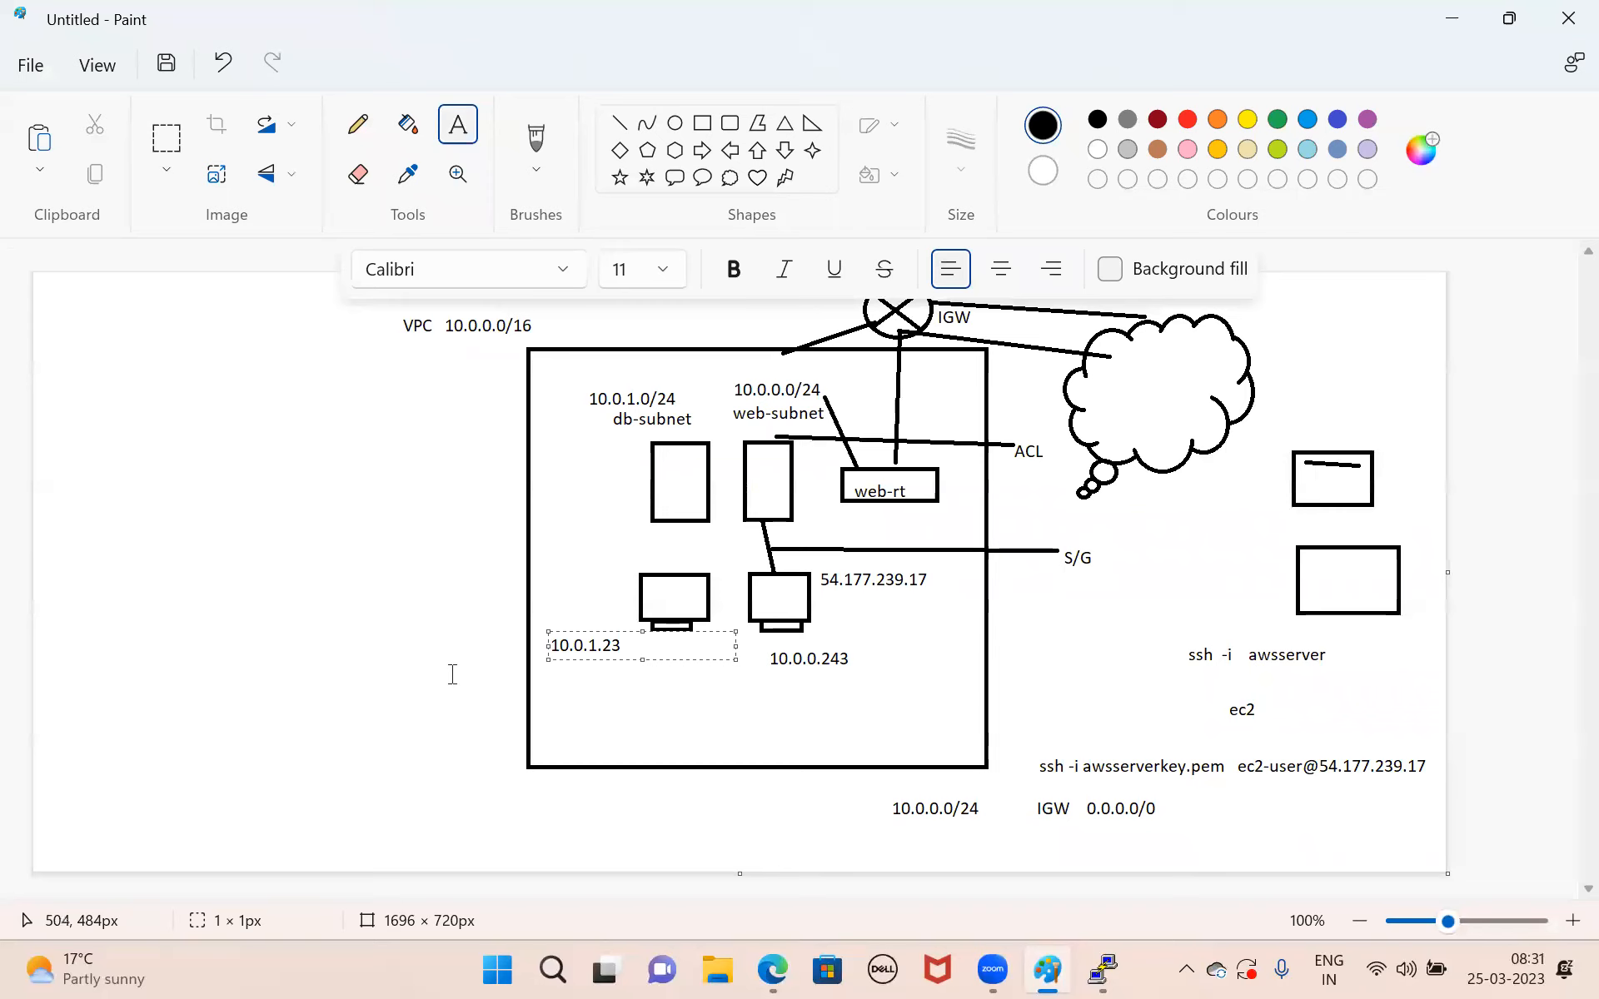
Draw straight lines connecting the db-server computer to the db-subnet box and to the neighbouring web-server computer.
left_click(619, 123)
left_click_drag(672, 569, 675, 518)
left_click(706, 710)
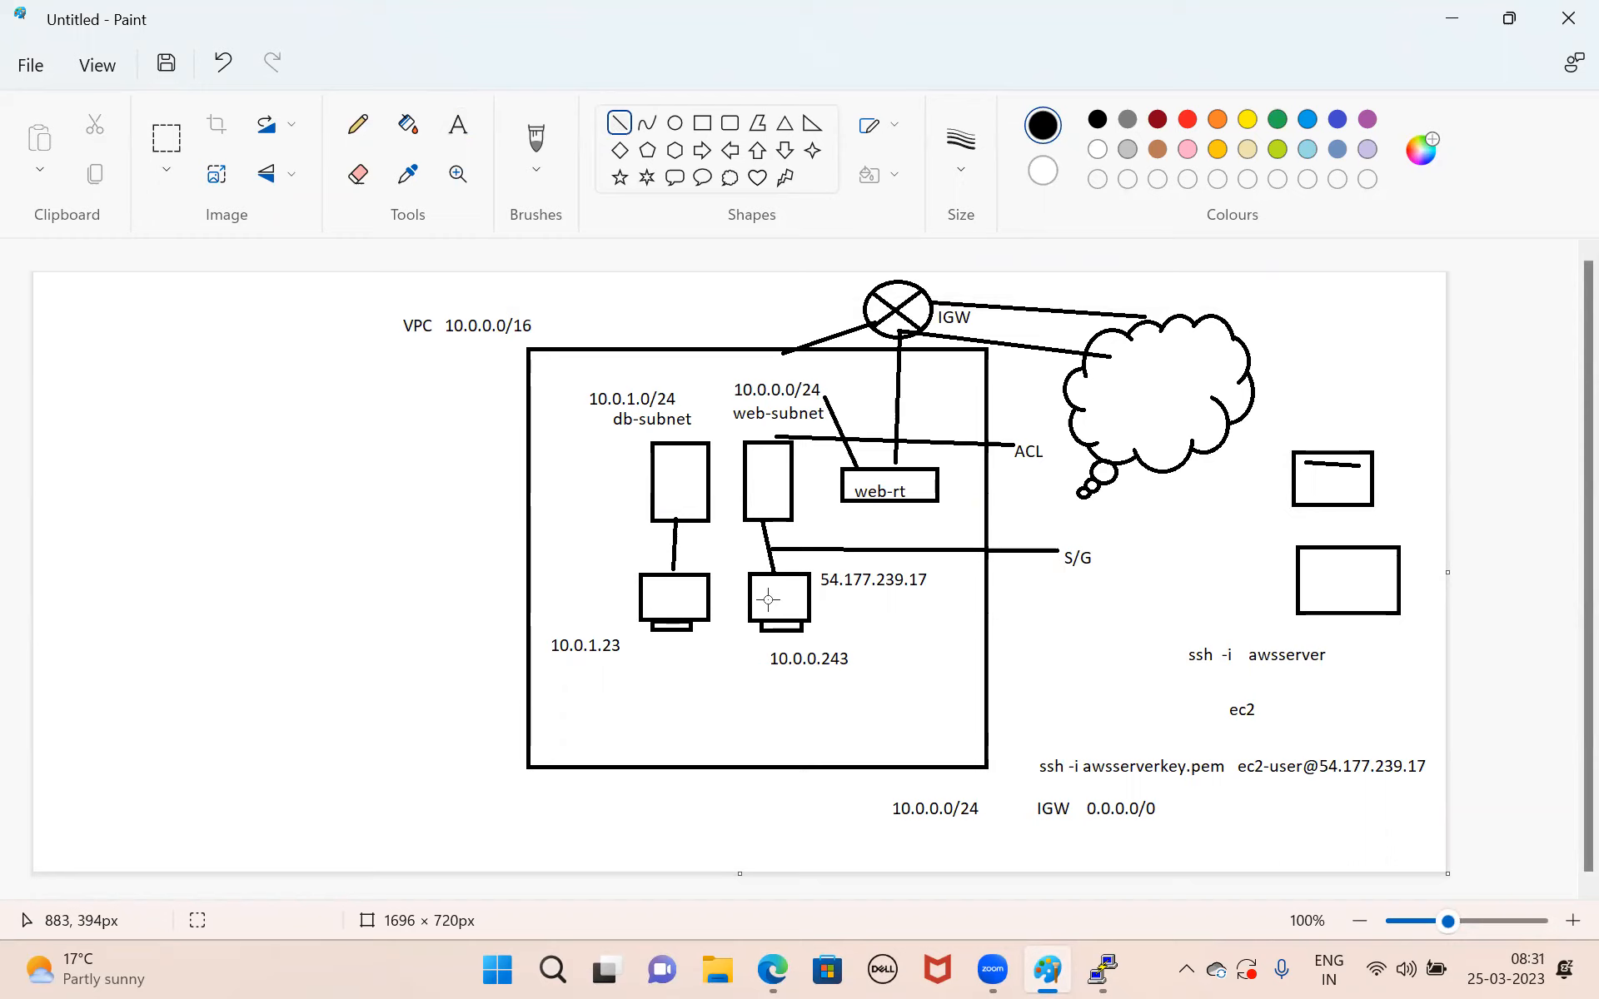
left_click_drag(750, 596, 705, 596)
left_click(877, 653)
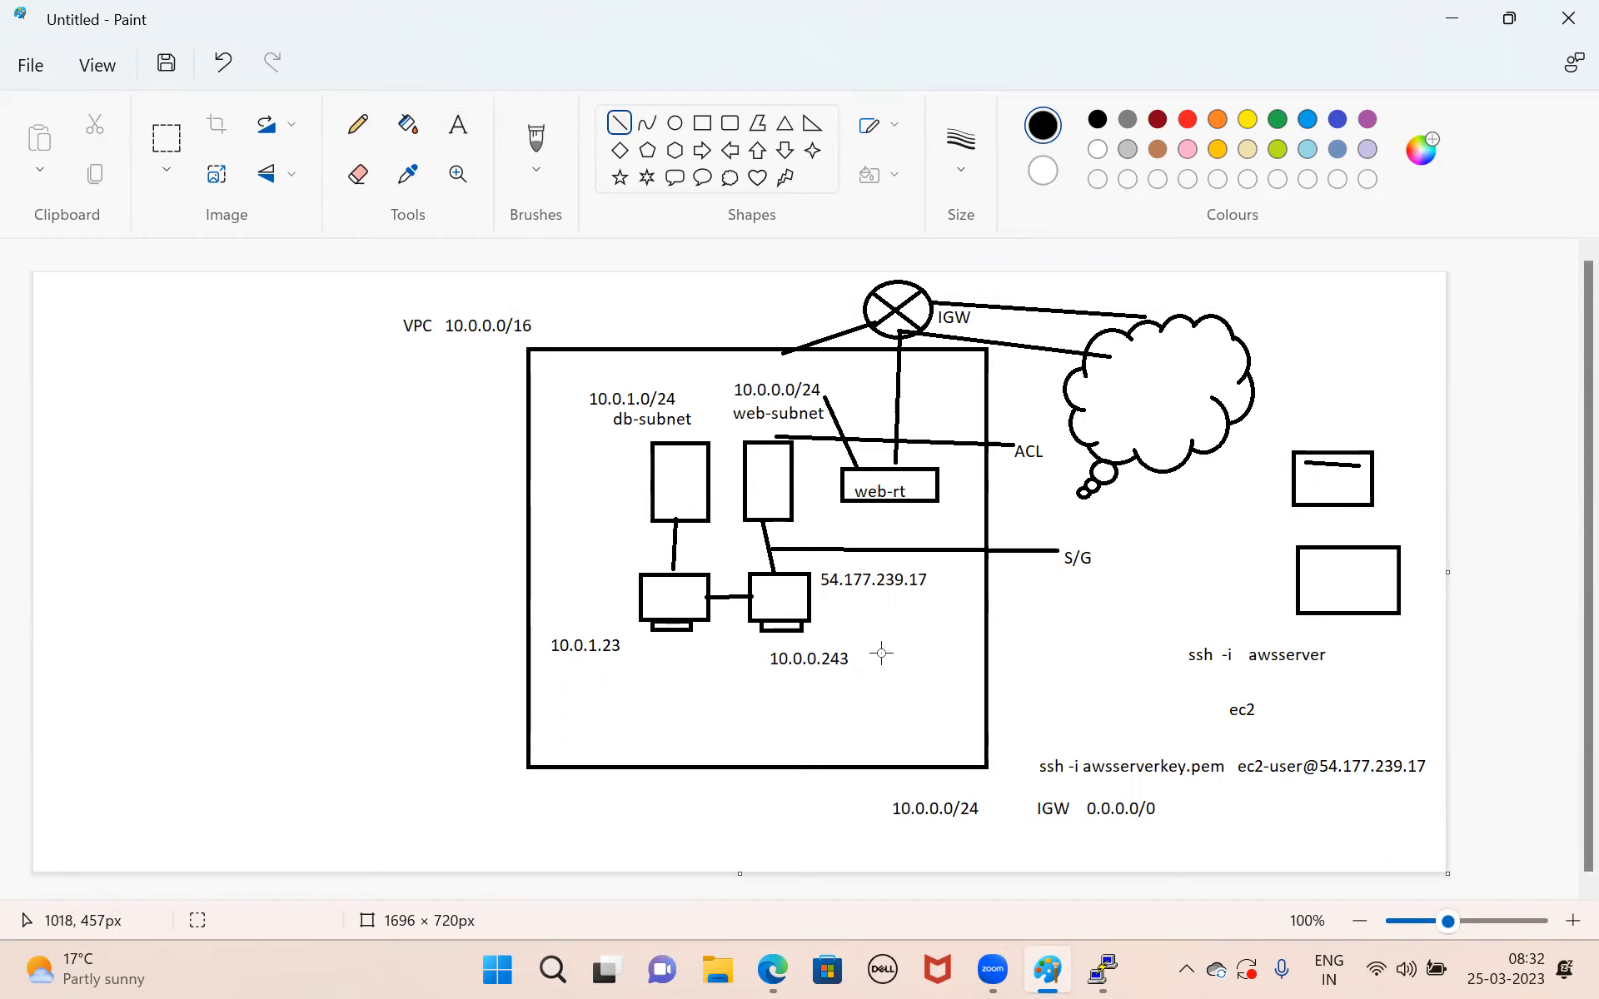
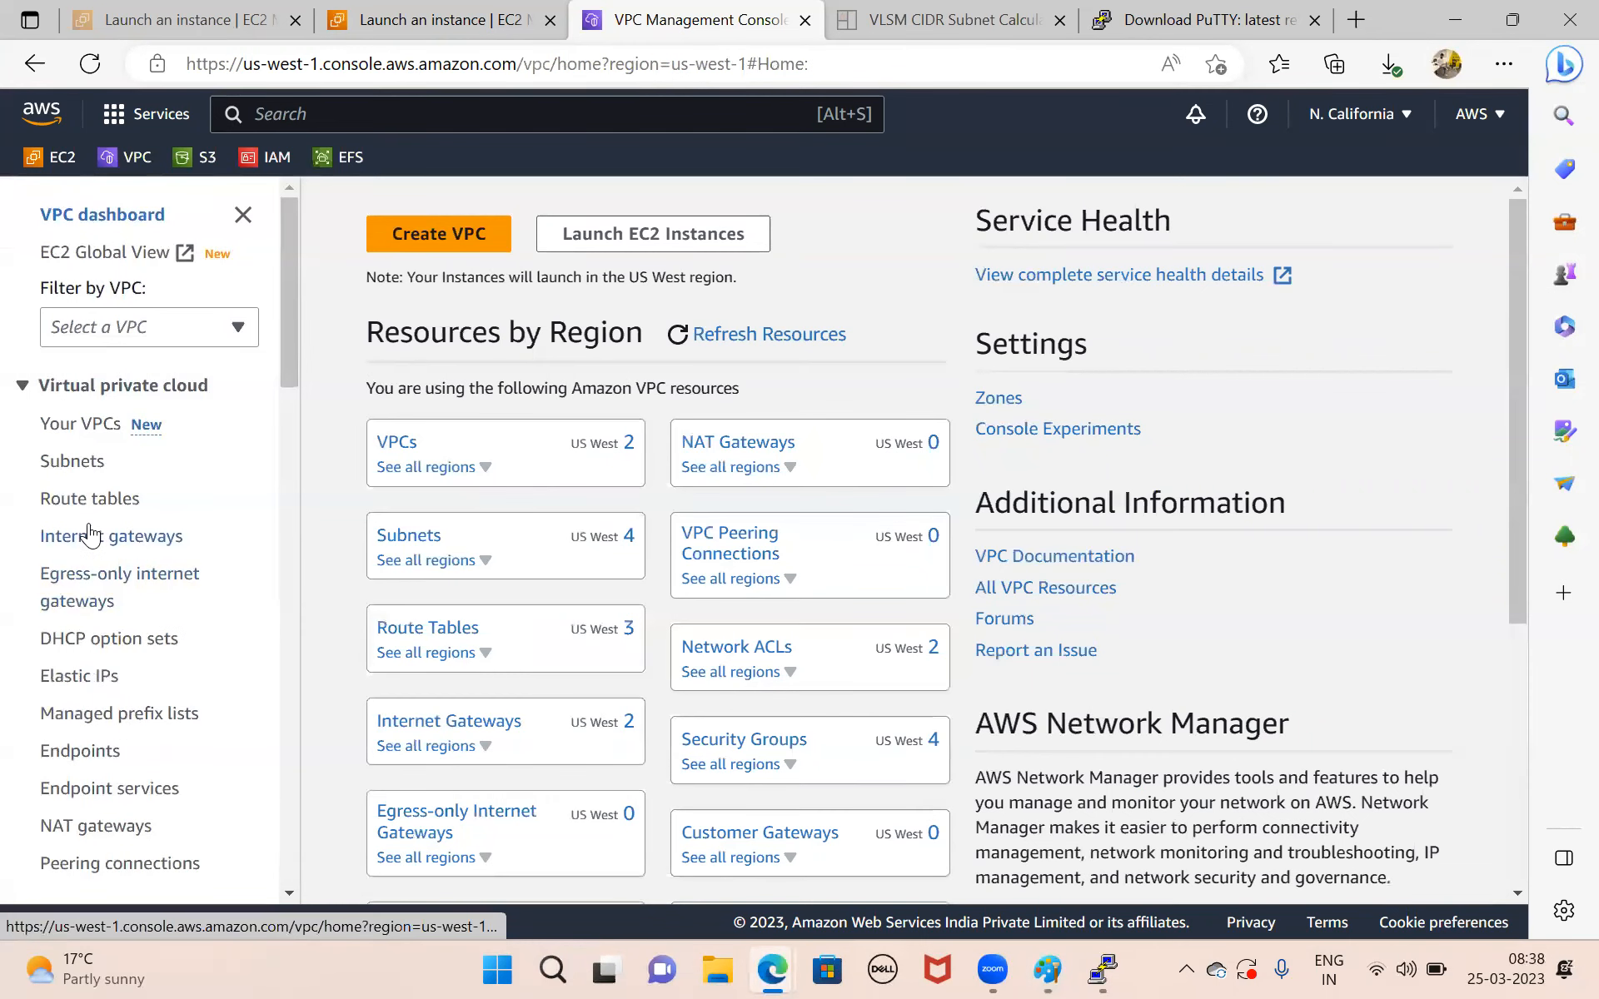
Start a new NAT gateway named Rinfra-Nat-Gateway and place it in web-subnet.
scroll(115, 633, "down", 2)
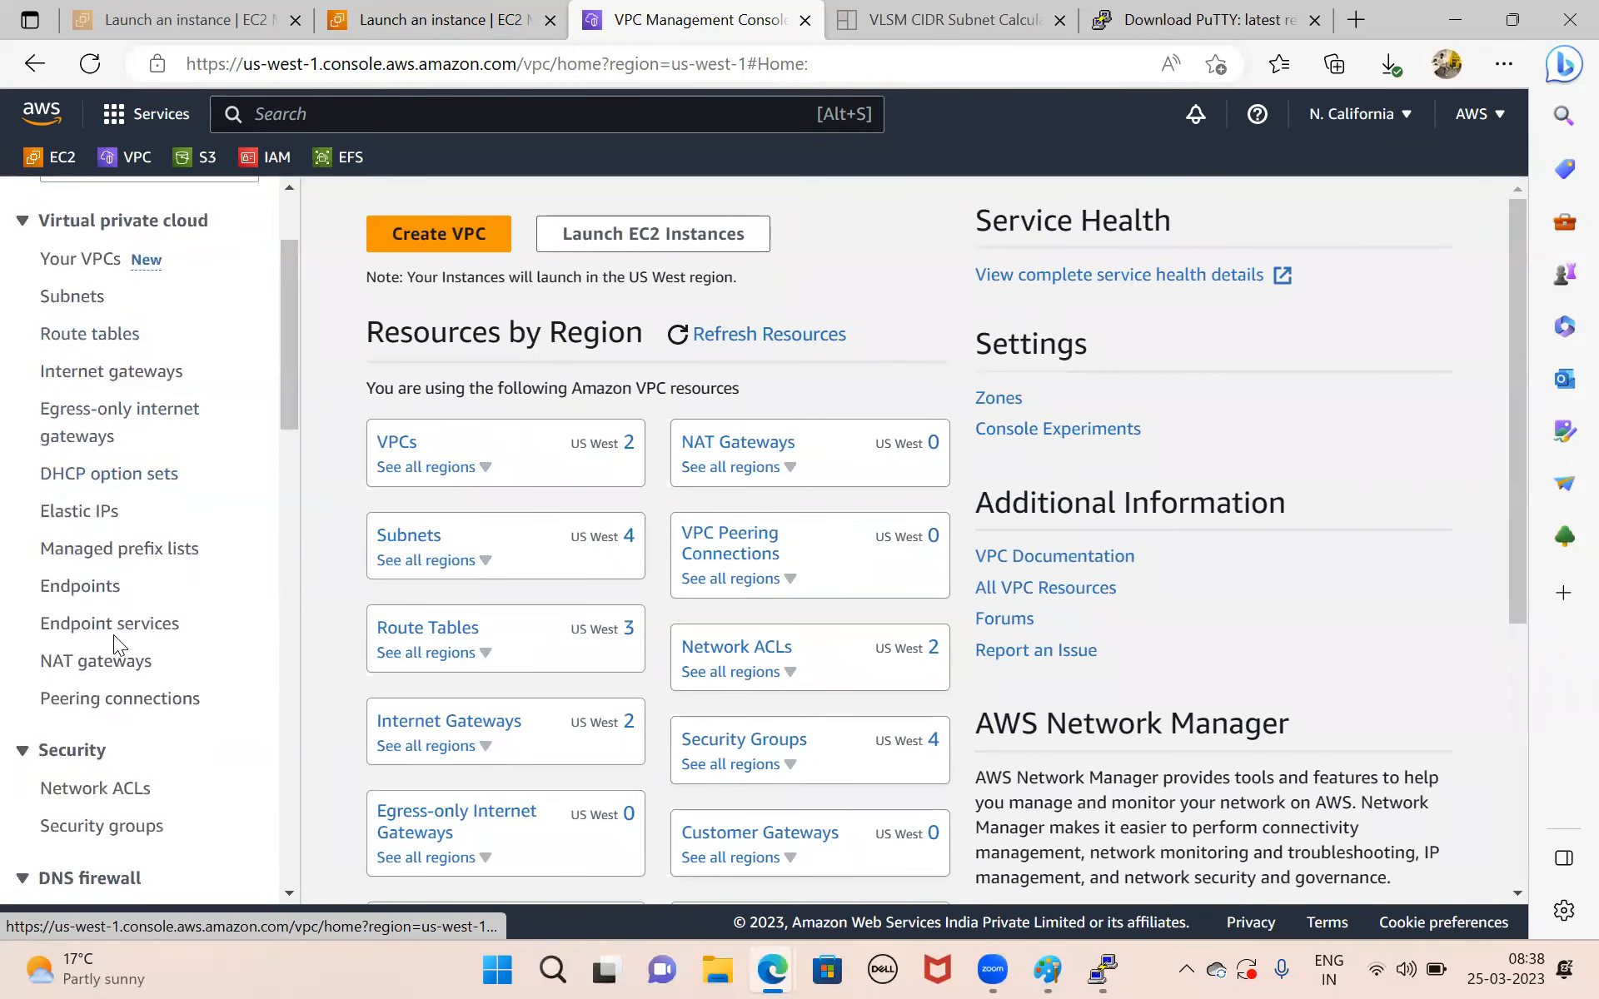
left_click(90, 671)
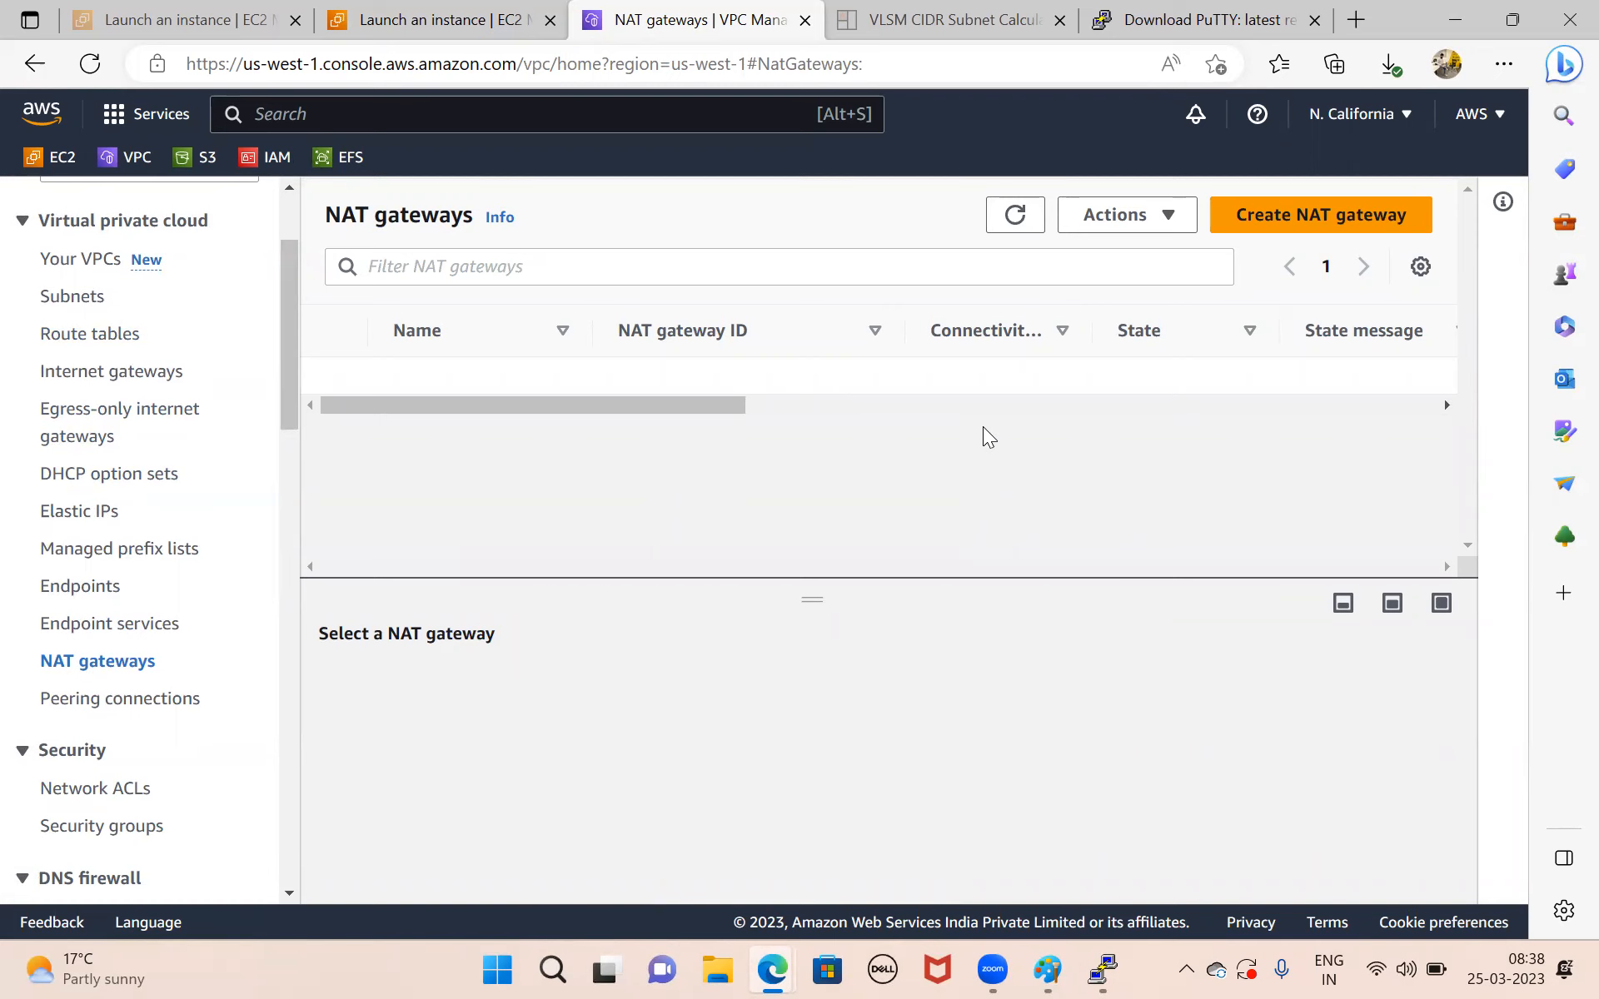
left_click(1337, 222)
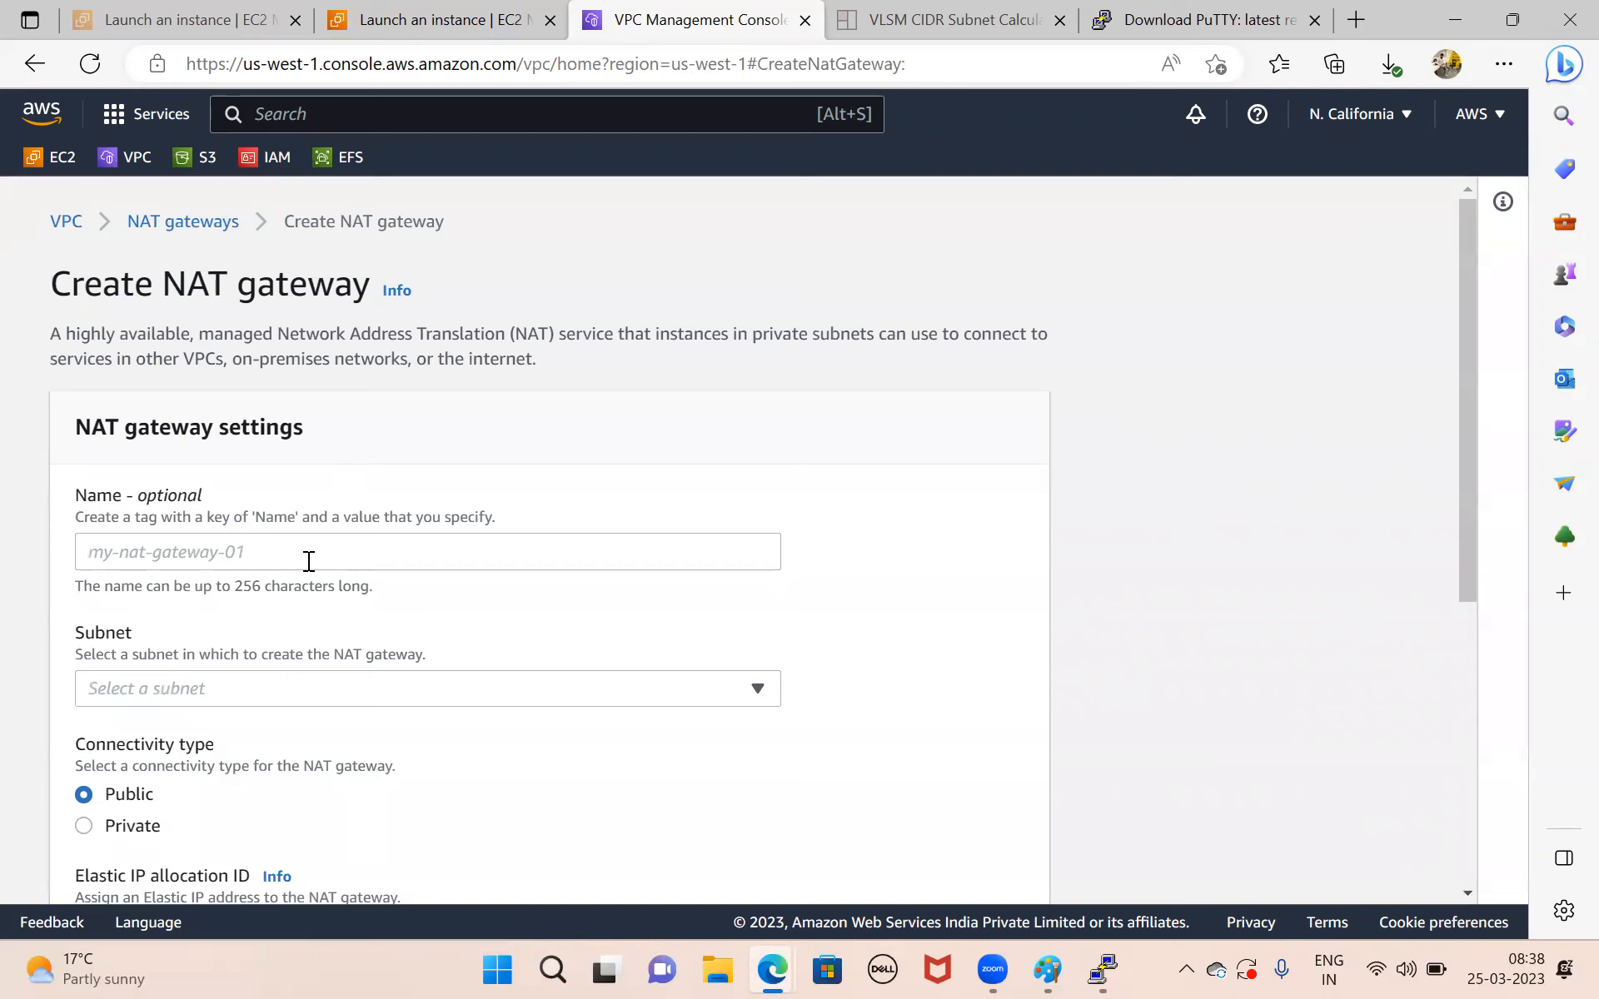
left_click(308, 561)
type("R")
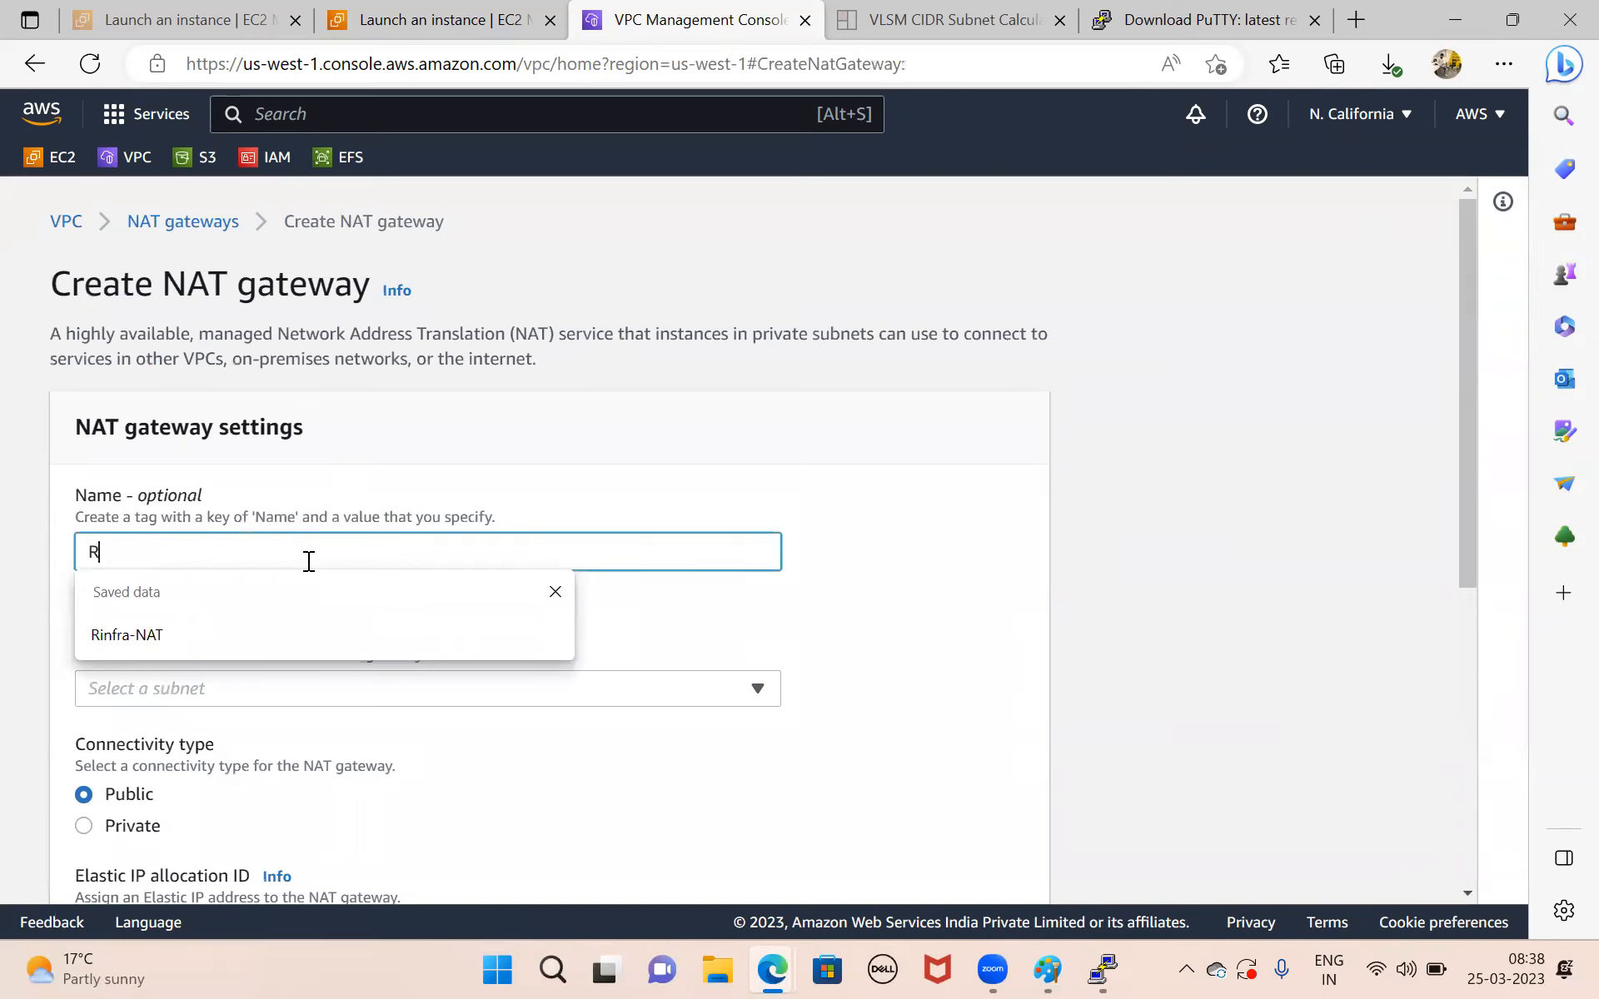
type("infra-Nat-Gateway")
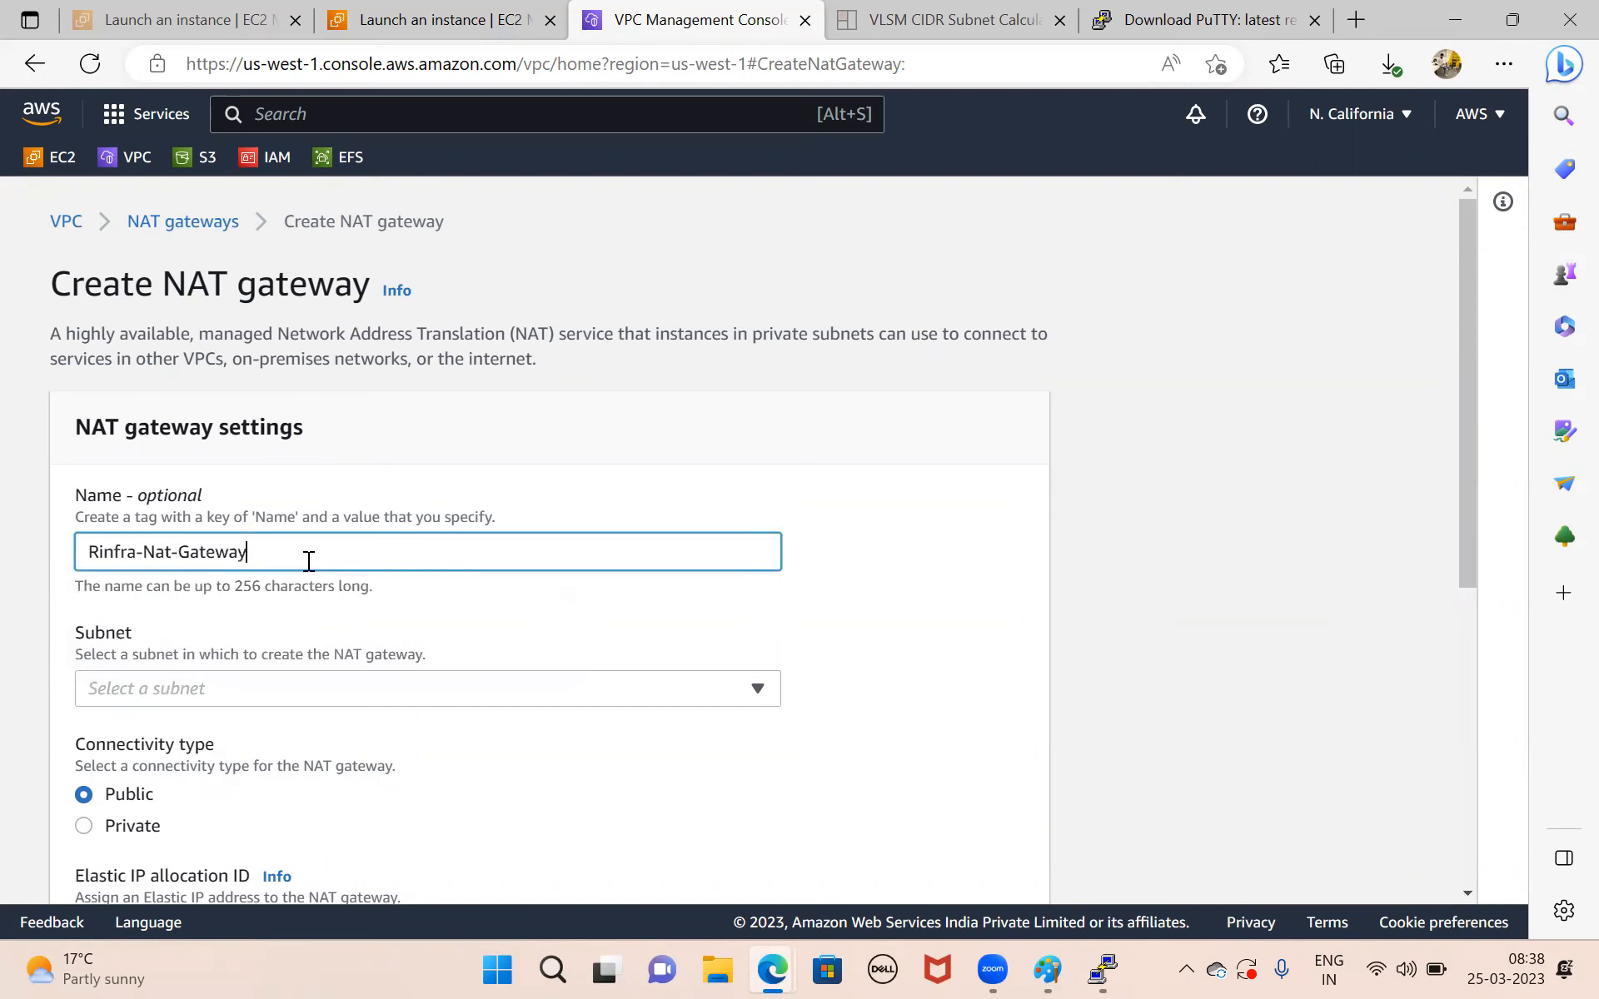
scroll(308, 560, "down", 2)
left_click(410, 556)
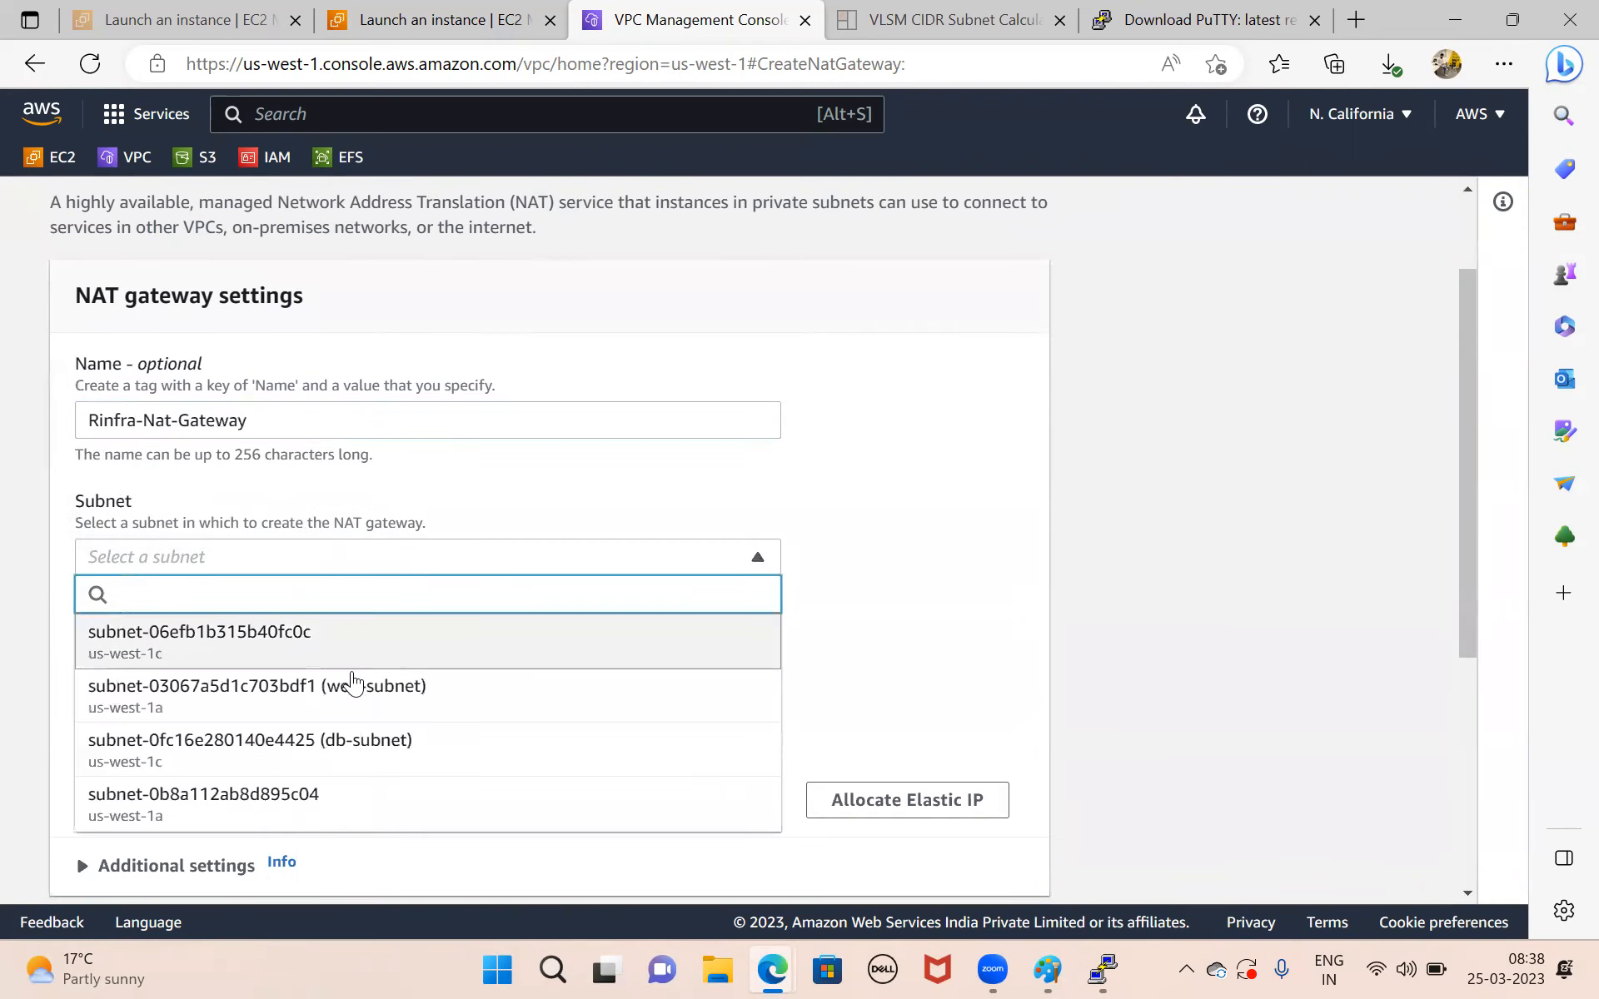
left_click(367, 709)
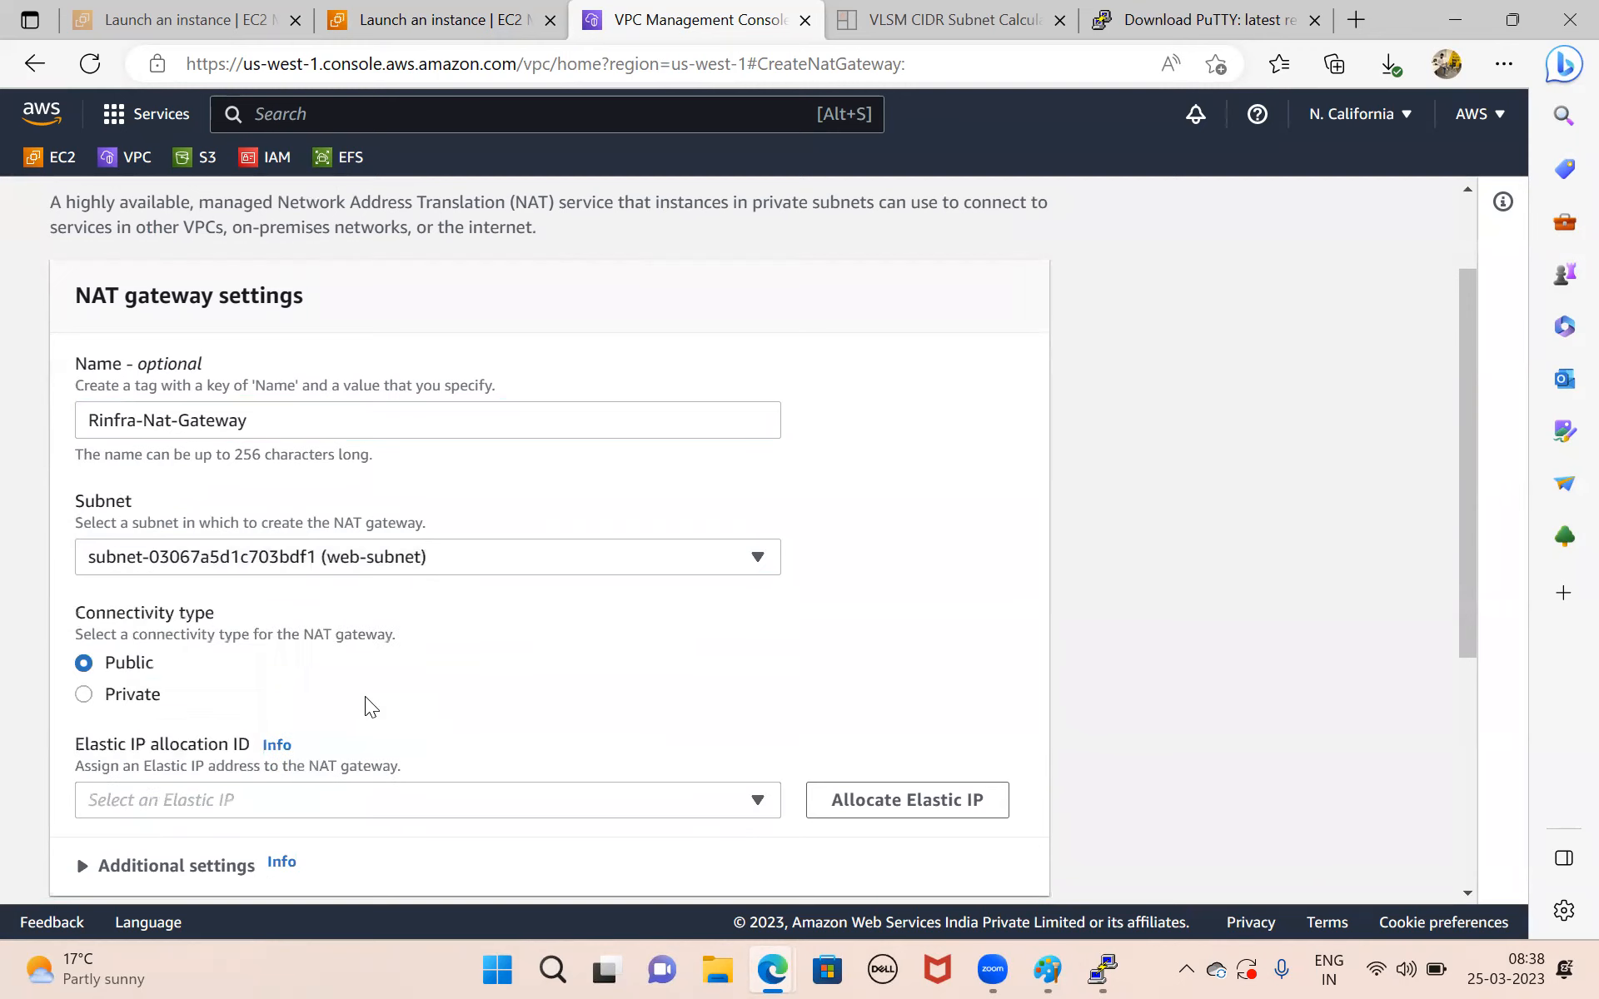
Allocate a new Elastic IP to the public NAT gateway and create the gateway.
scroll(366, 706, "down", 2)
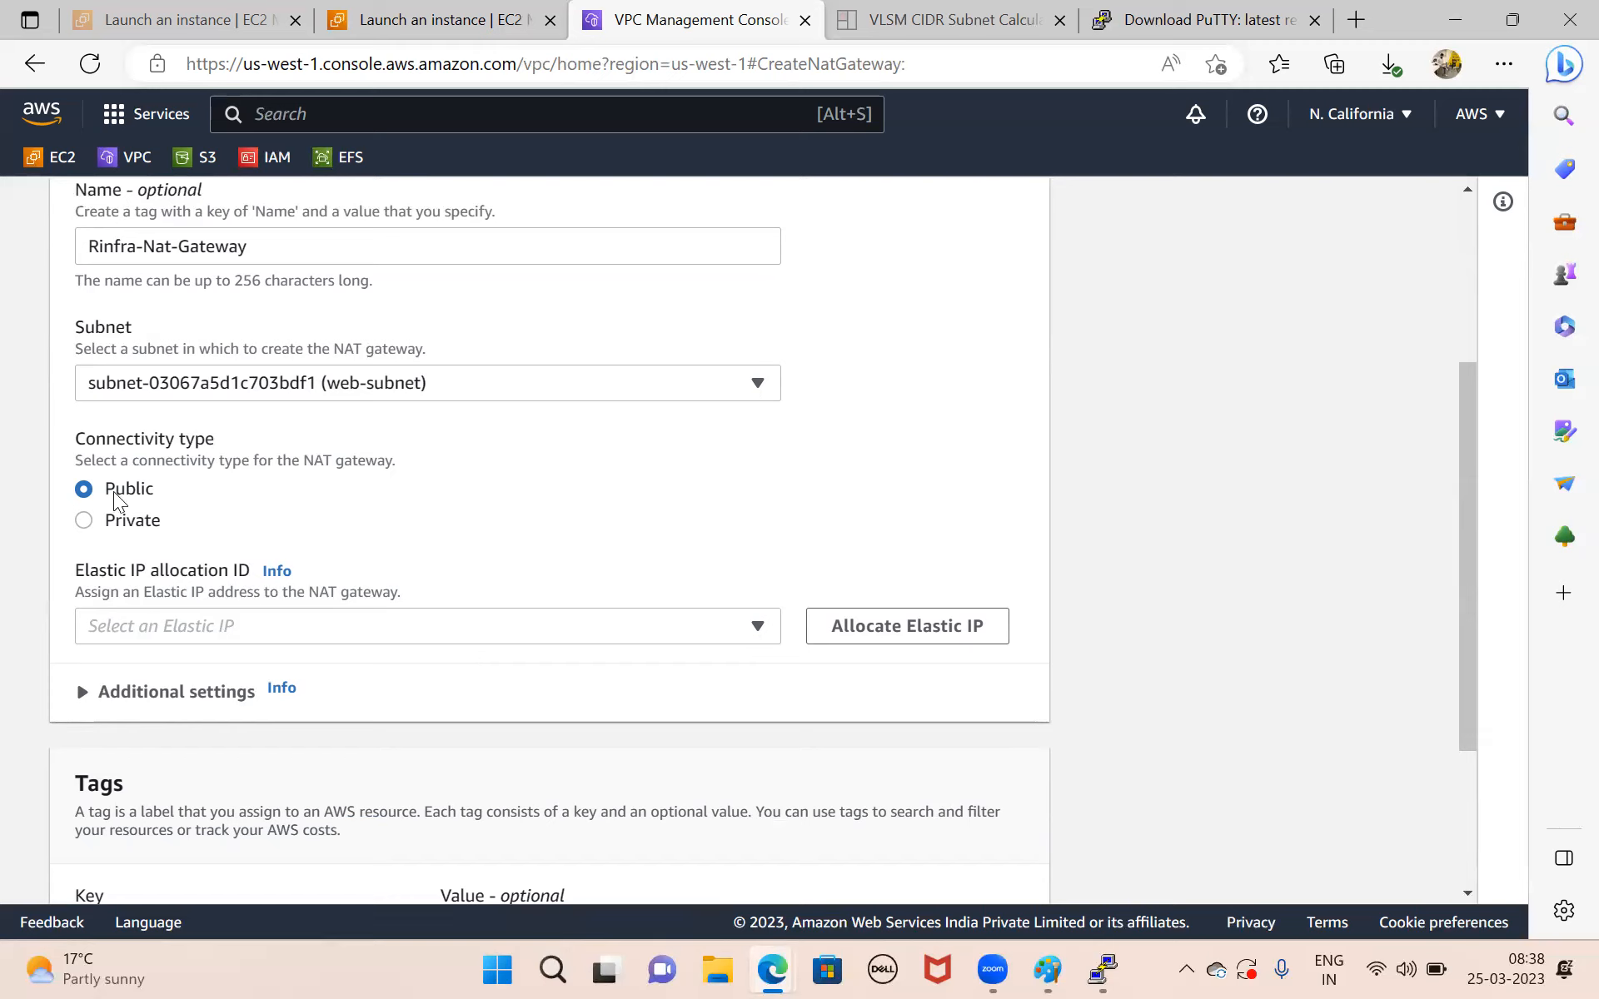
left_click(512, 638)
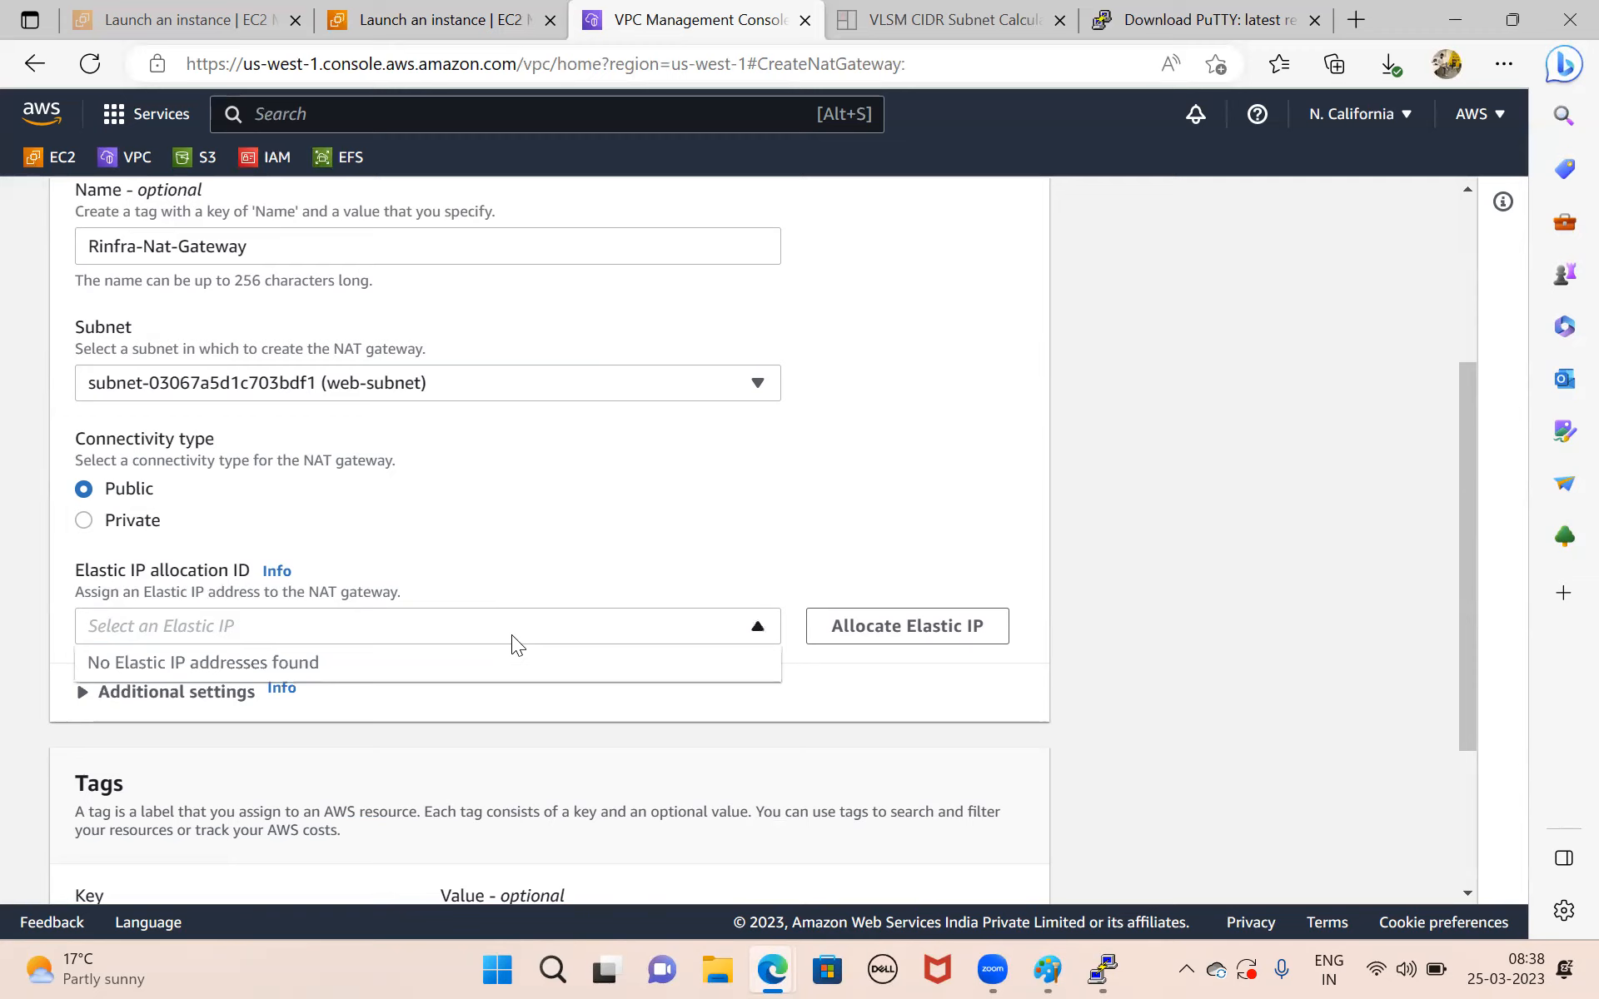
left_click(576, 526)
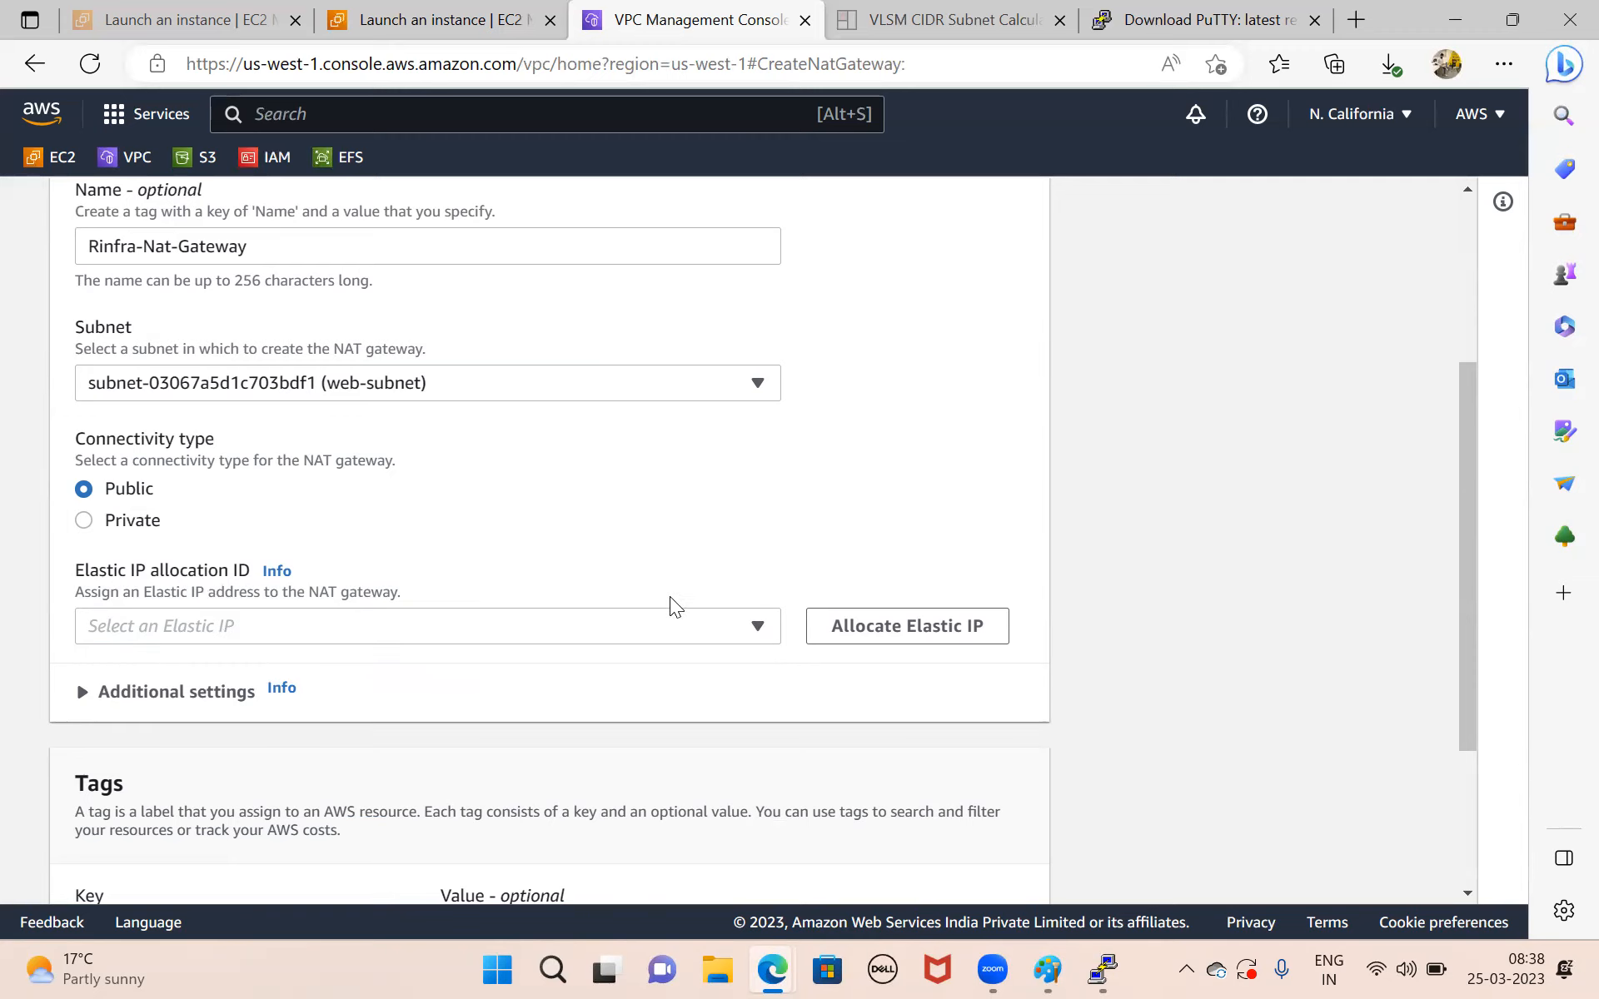
left_click(902, 622)
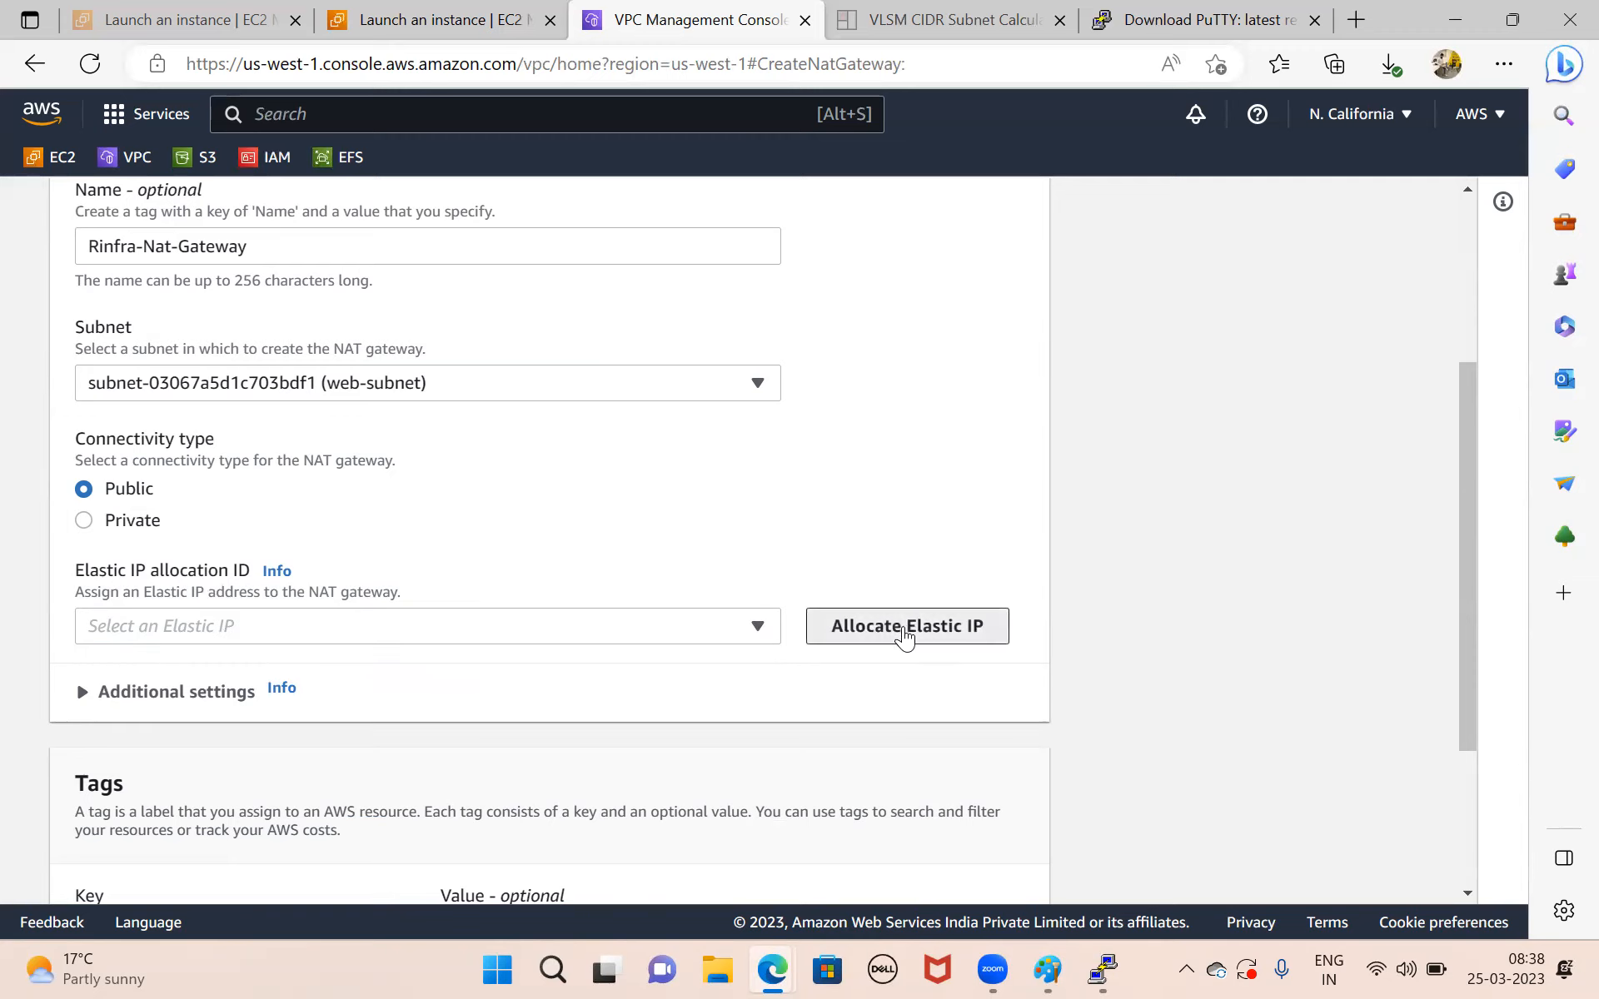
scroll(481, 706, "down", 5)
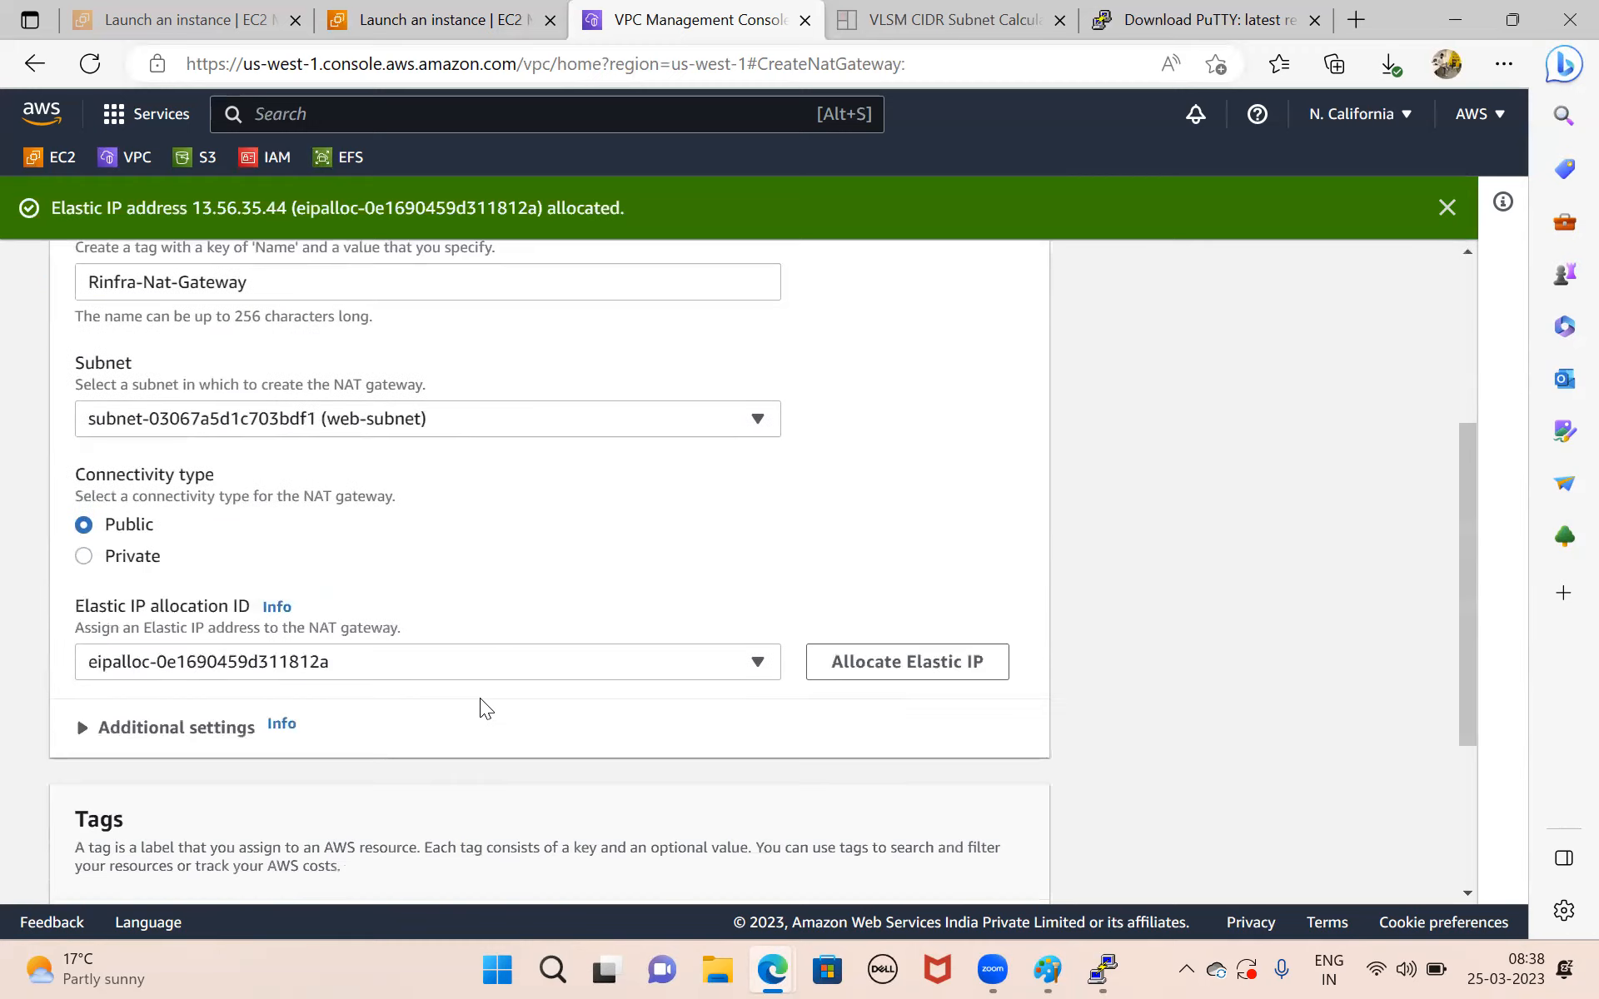
scroll(425, 706, "down", 2)
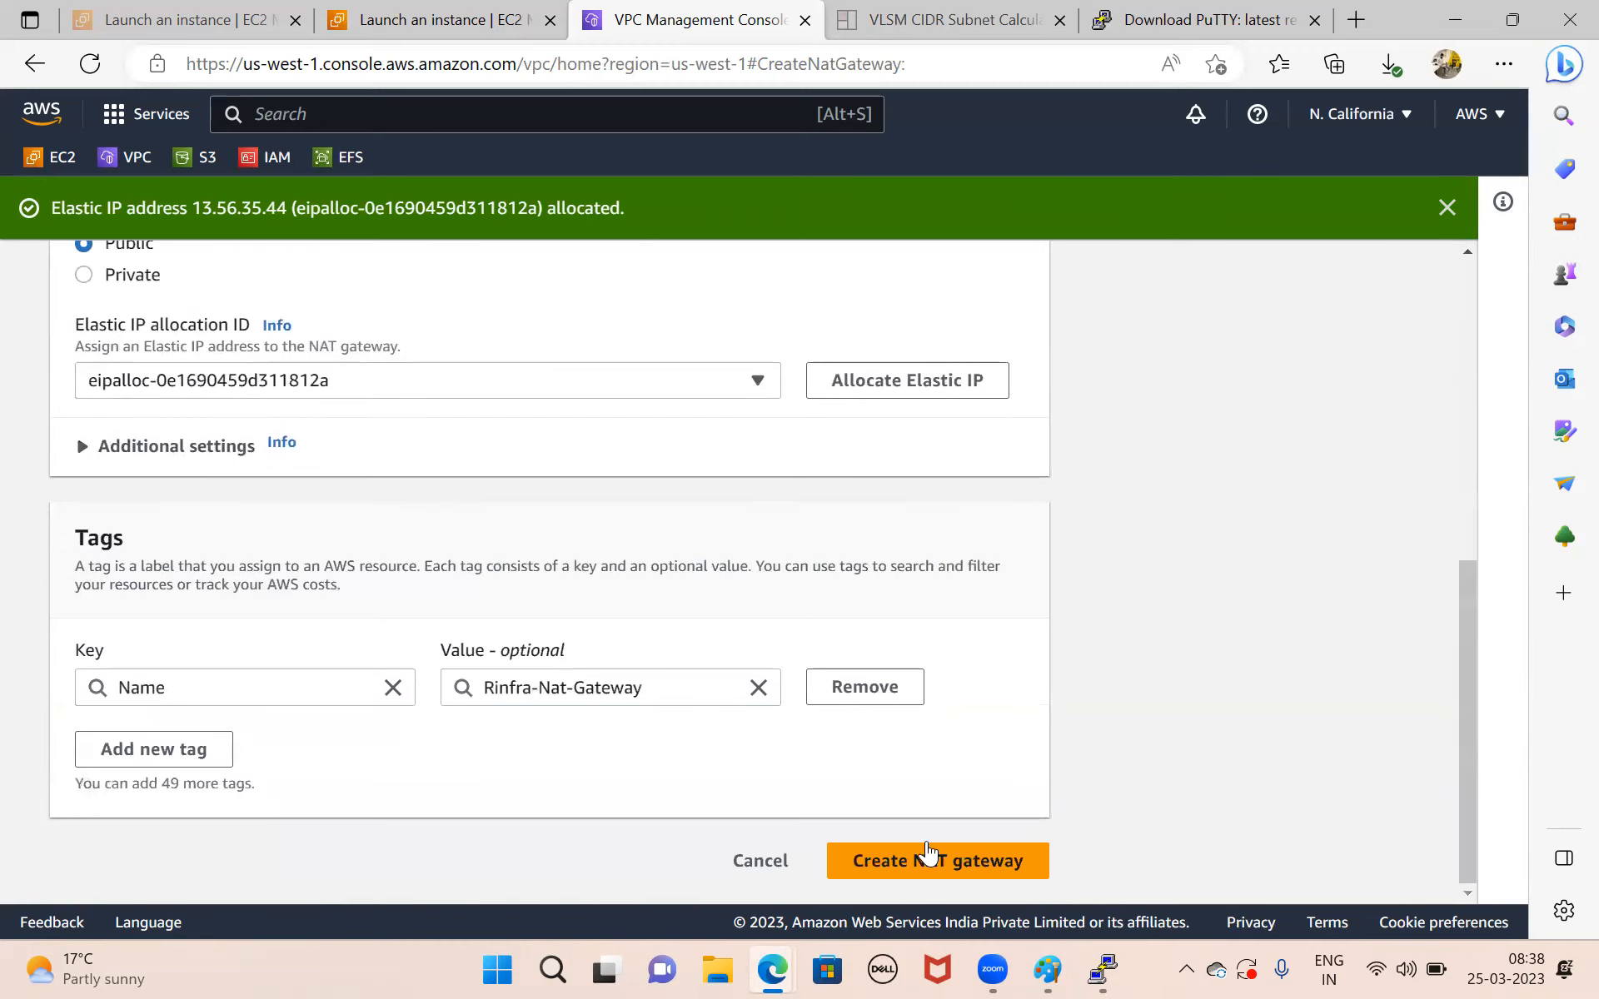
left_click(934, 863)
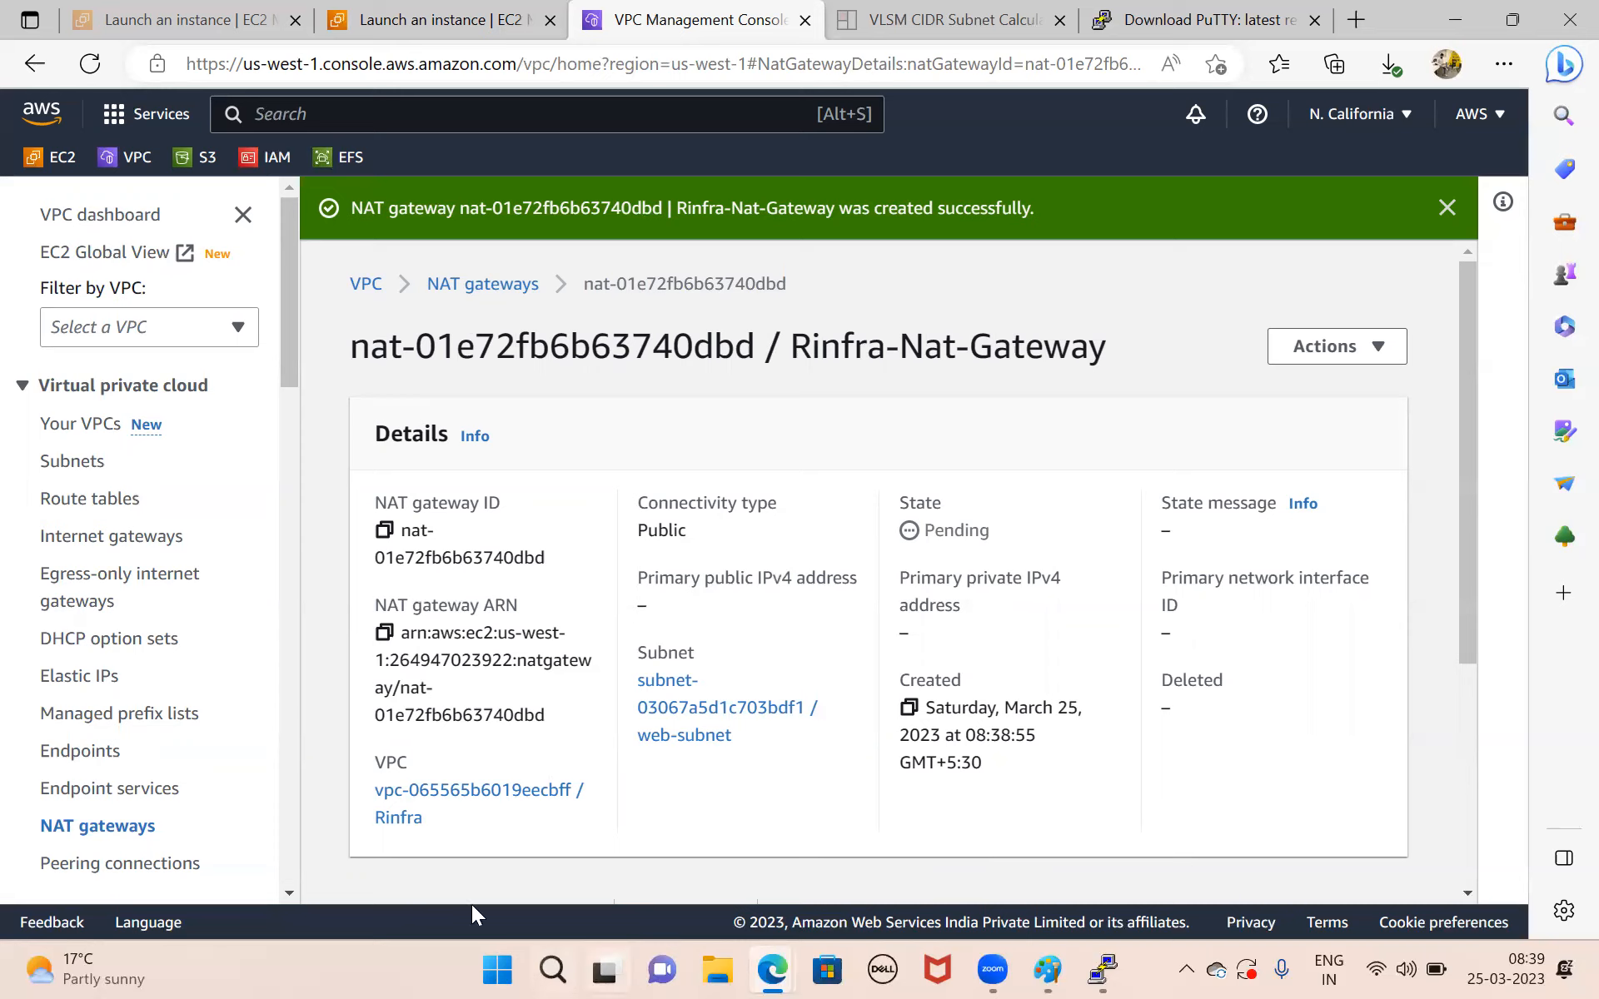
Reload the new NAT gateway's details and copy its primary private IPv4 address.
key("alt+Tab")
left_click(92, 65)
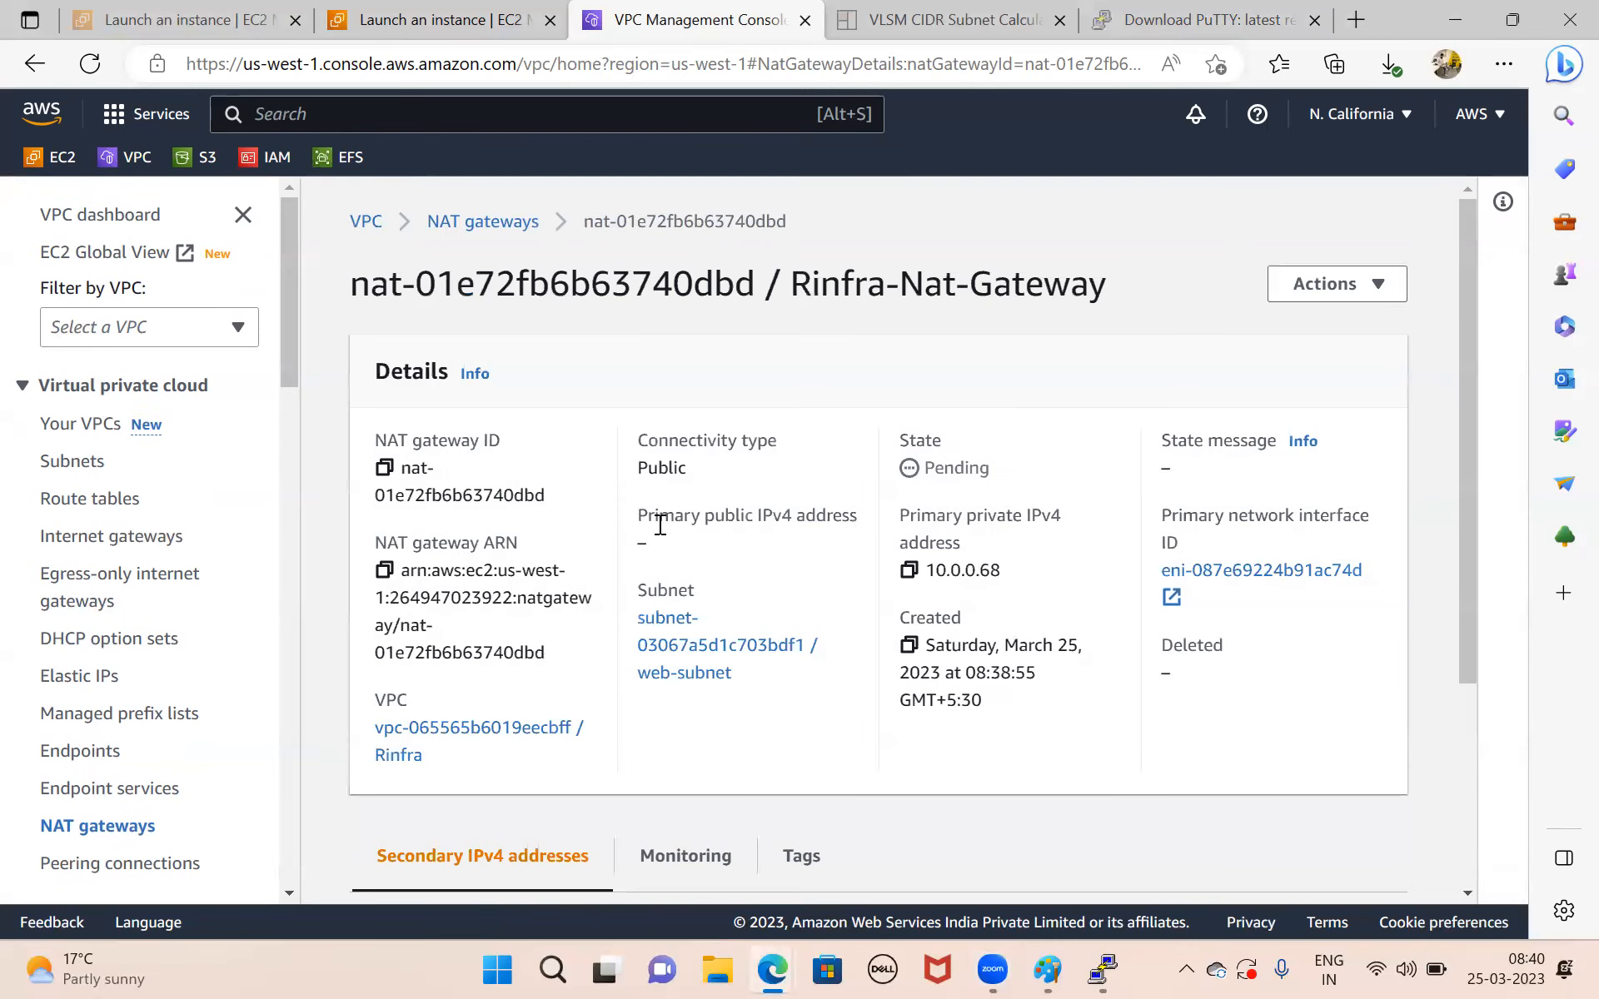
scroll(658, 523, "down", 3)
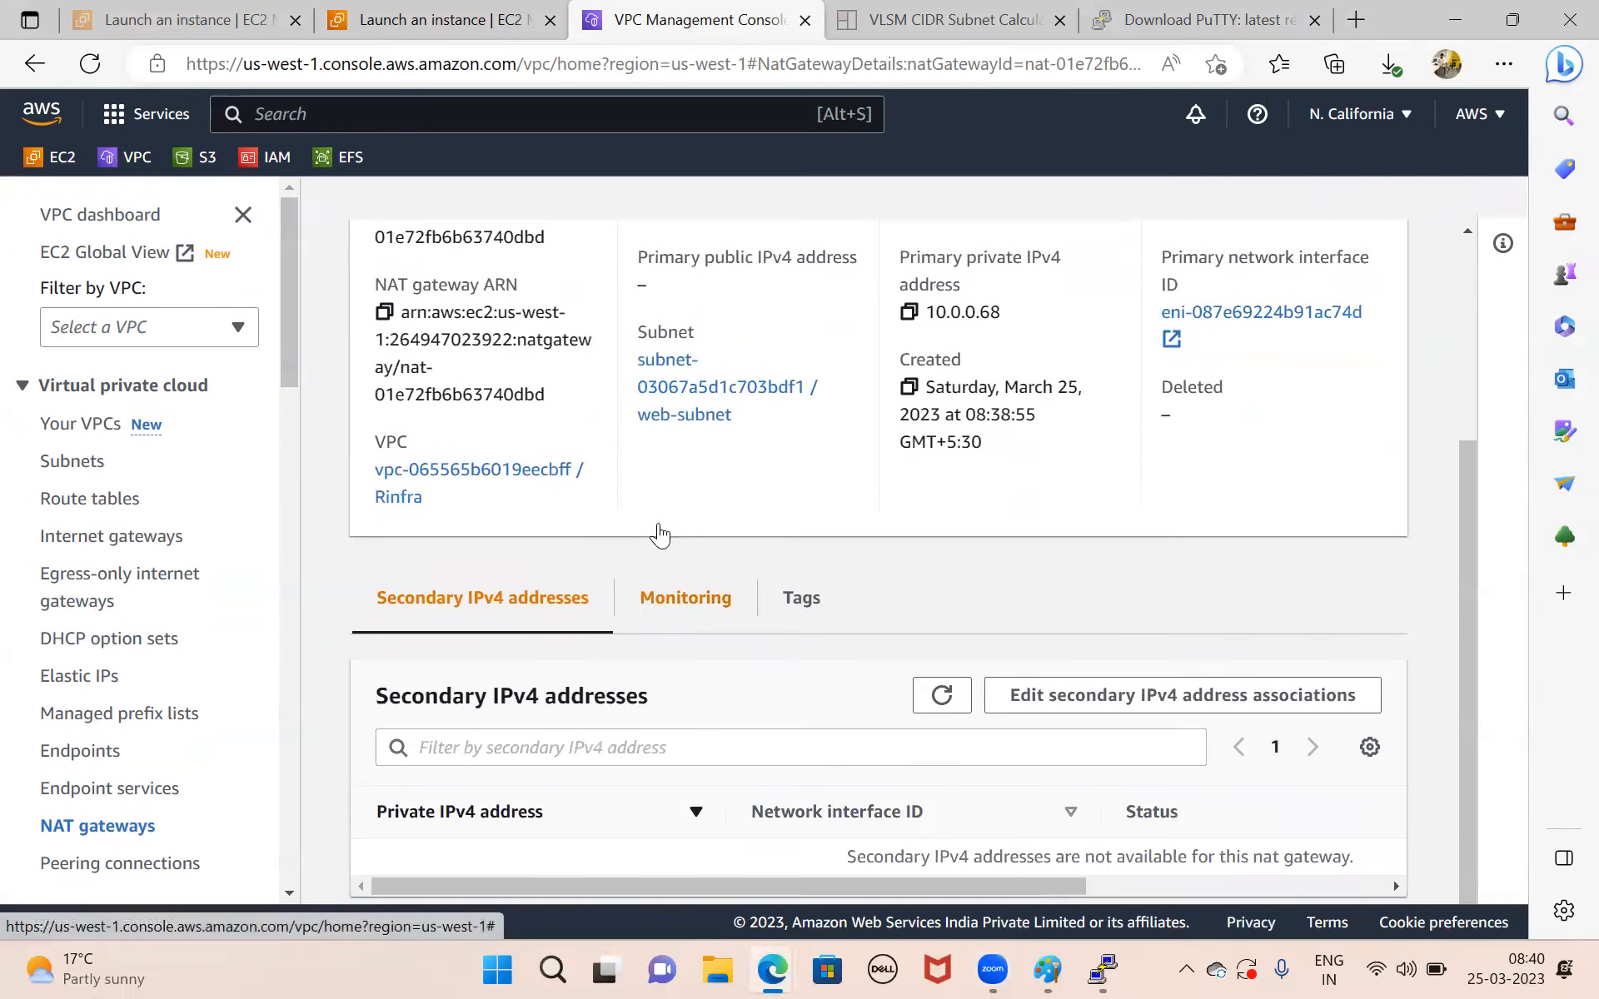
scroll(660, 525, "up", 3)
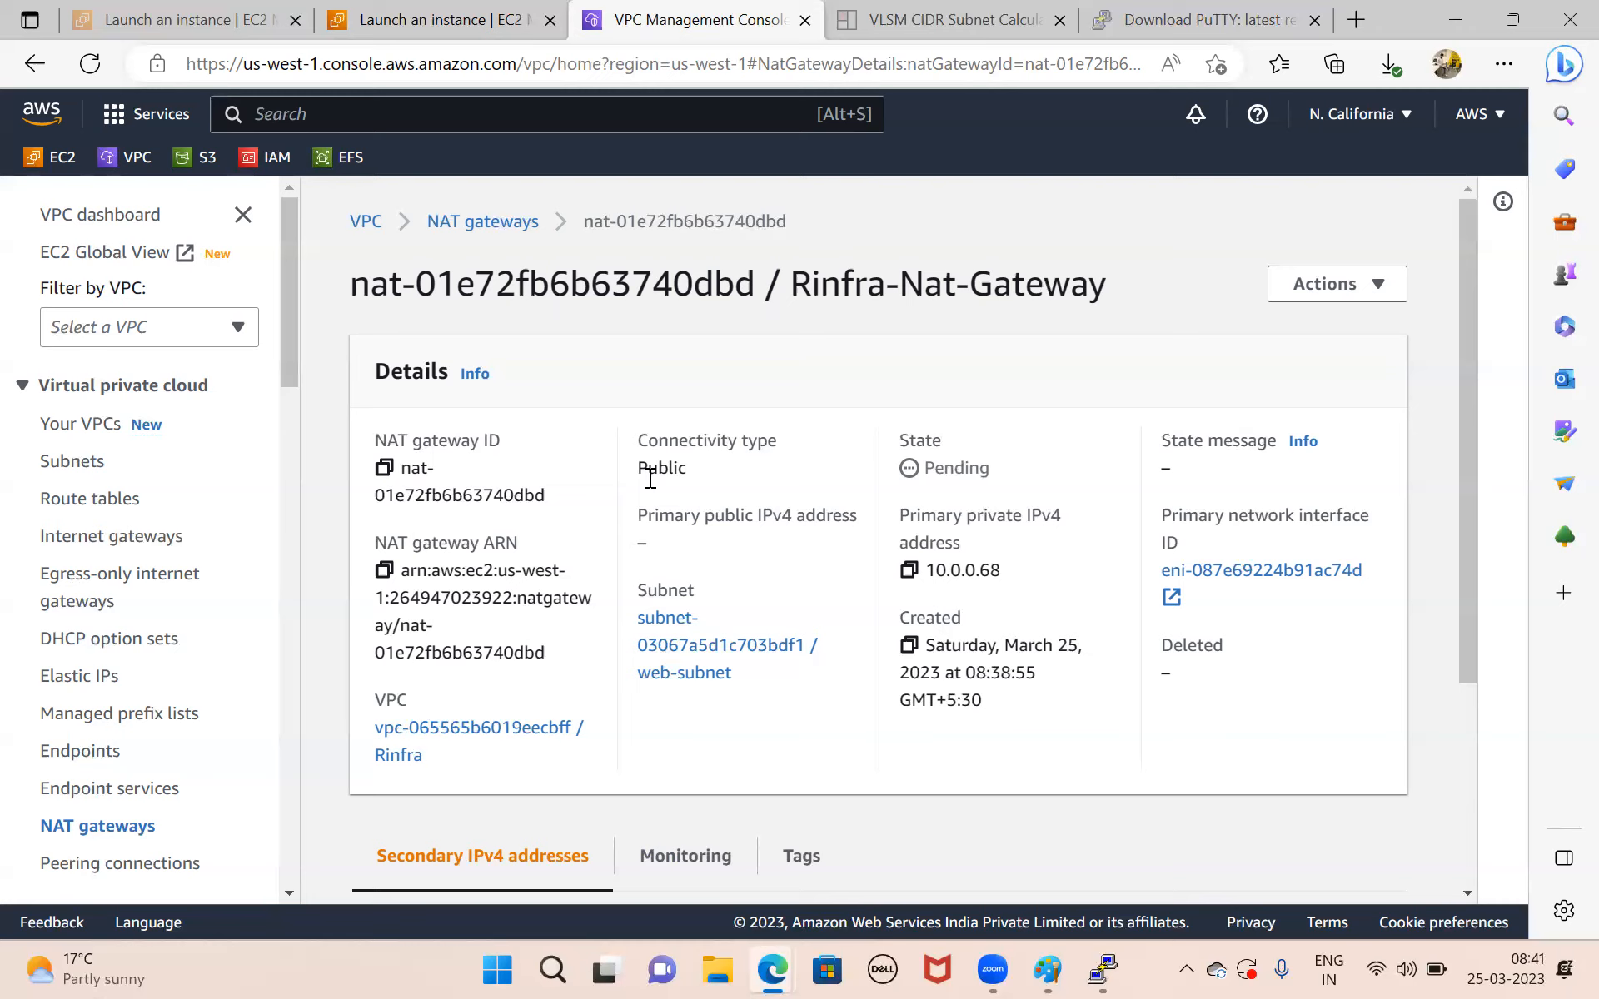
left_click(90, 65)
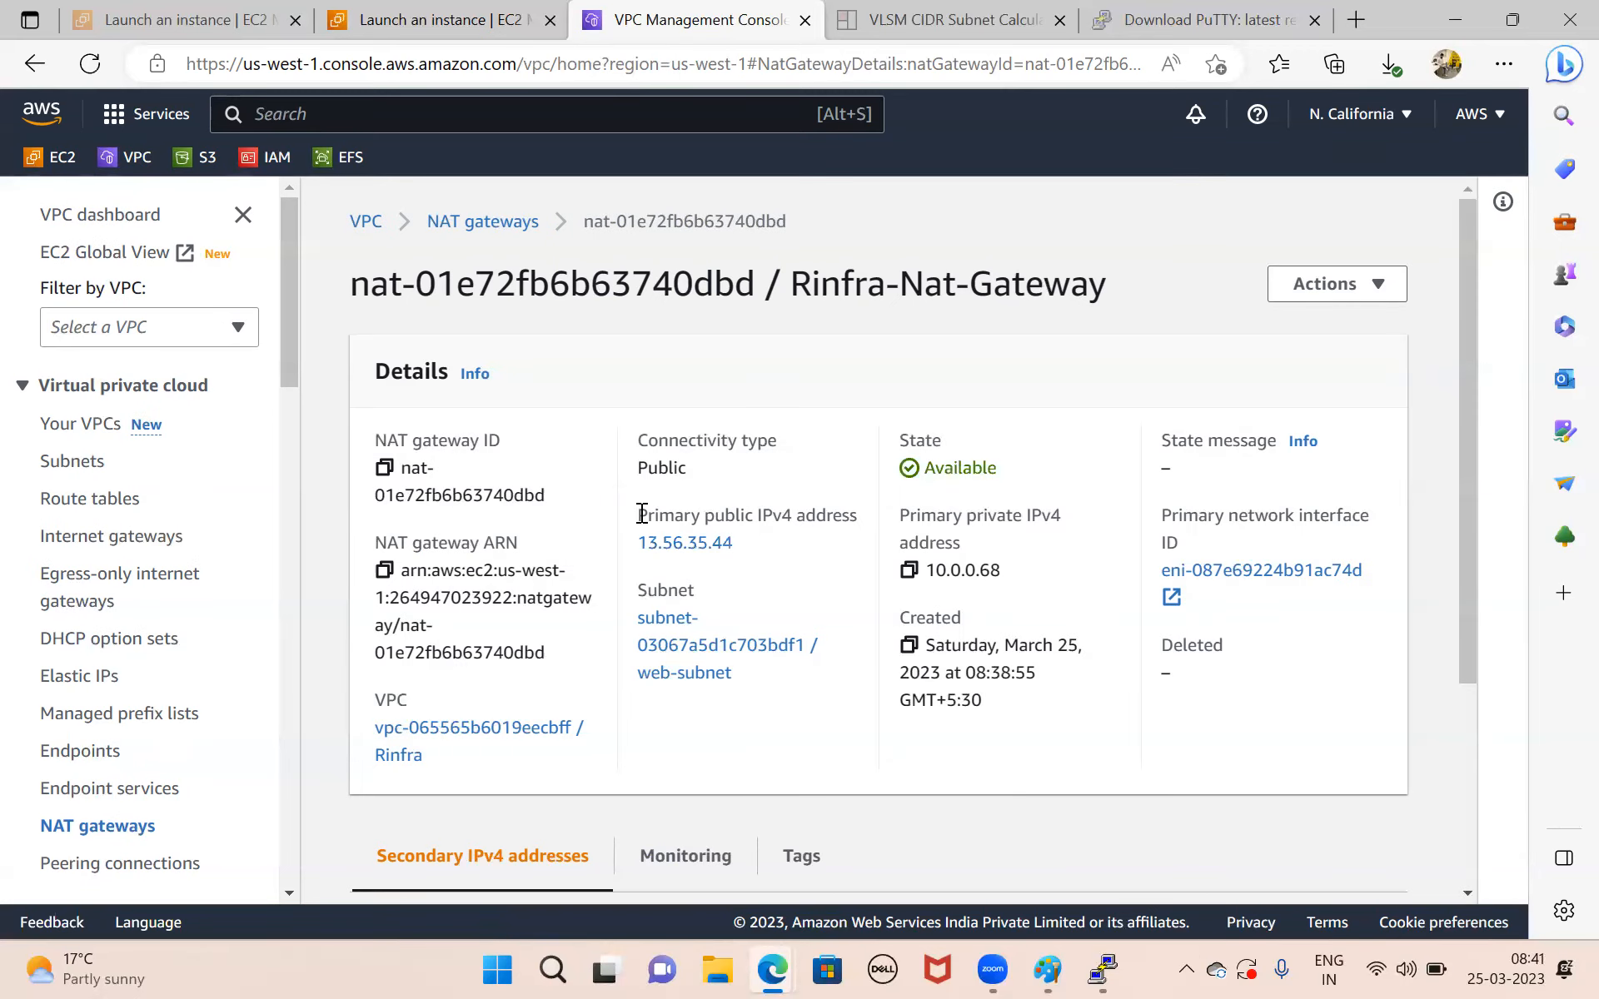
scroll(789, 567, "down", 2)
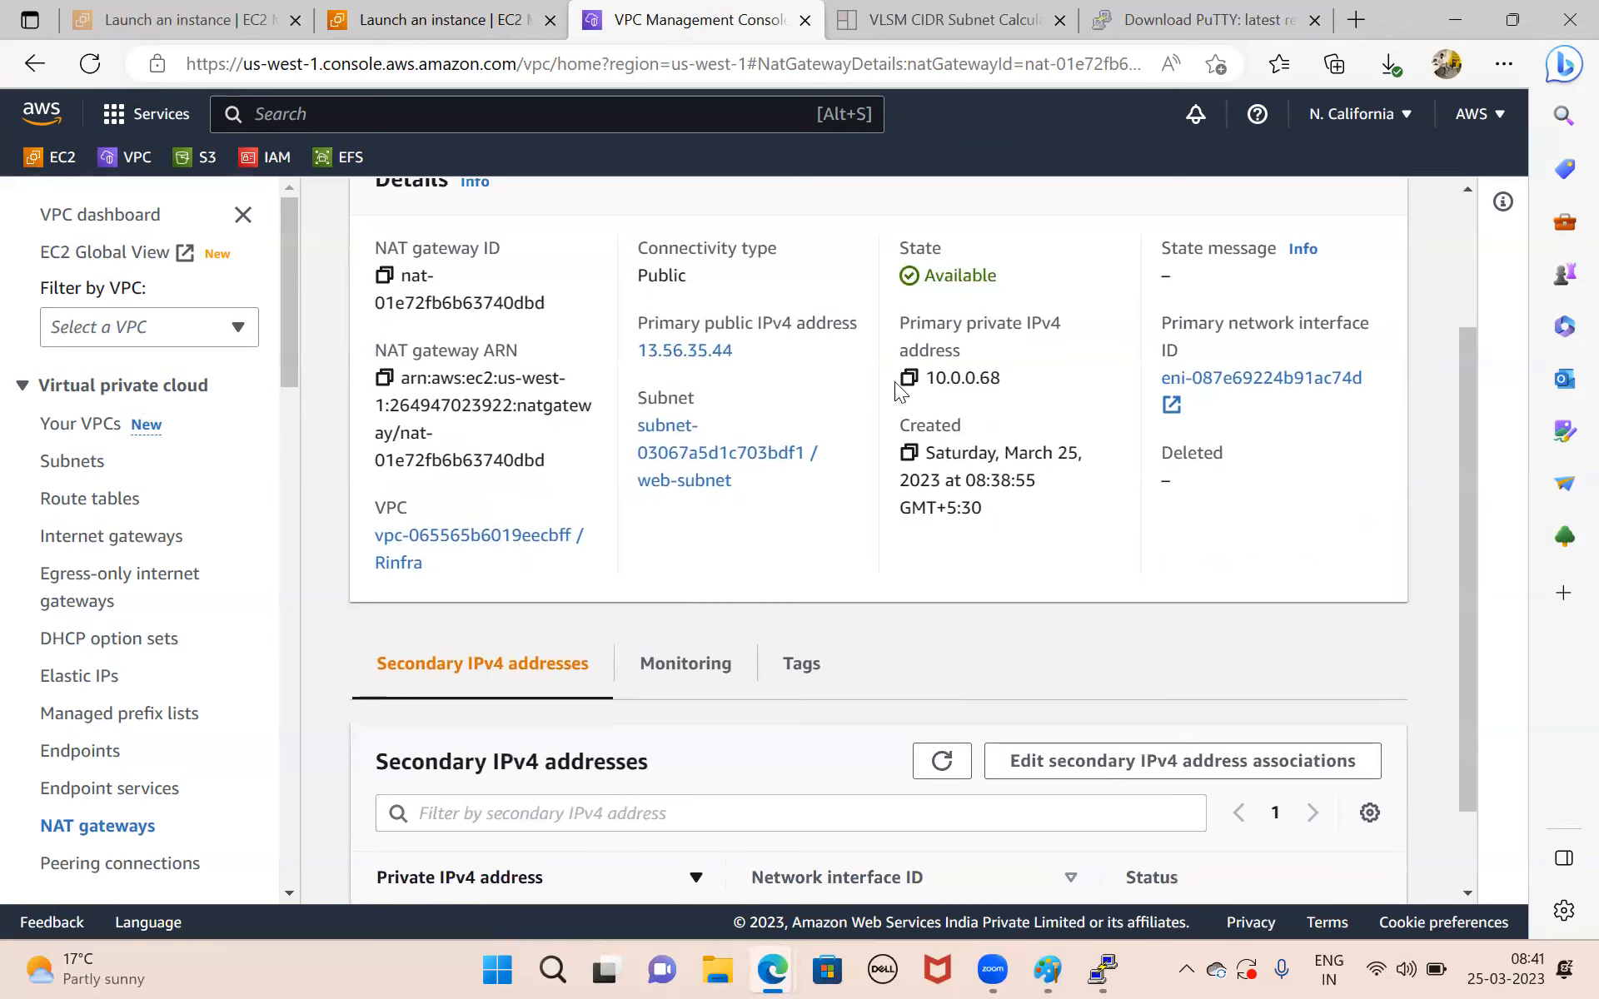
double_click(908, 379)
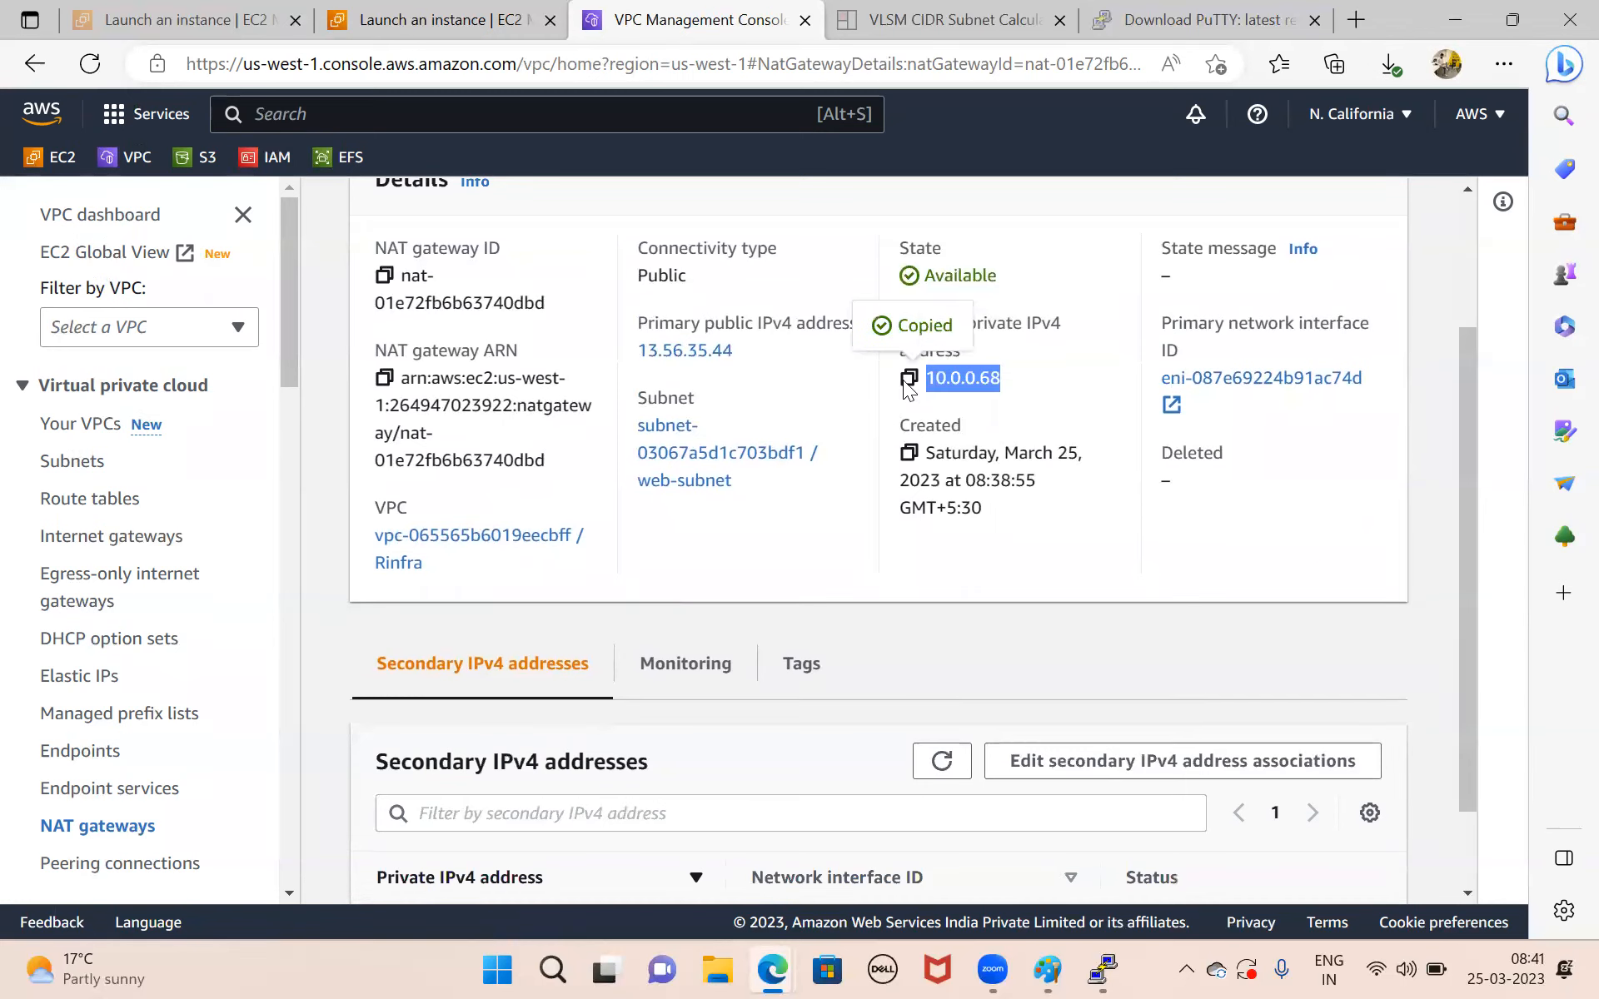
Switch to Paint and label the NatGateway symbol with the text 10.0.0.68 below it.
left_click(1045, 970)
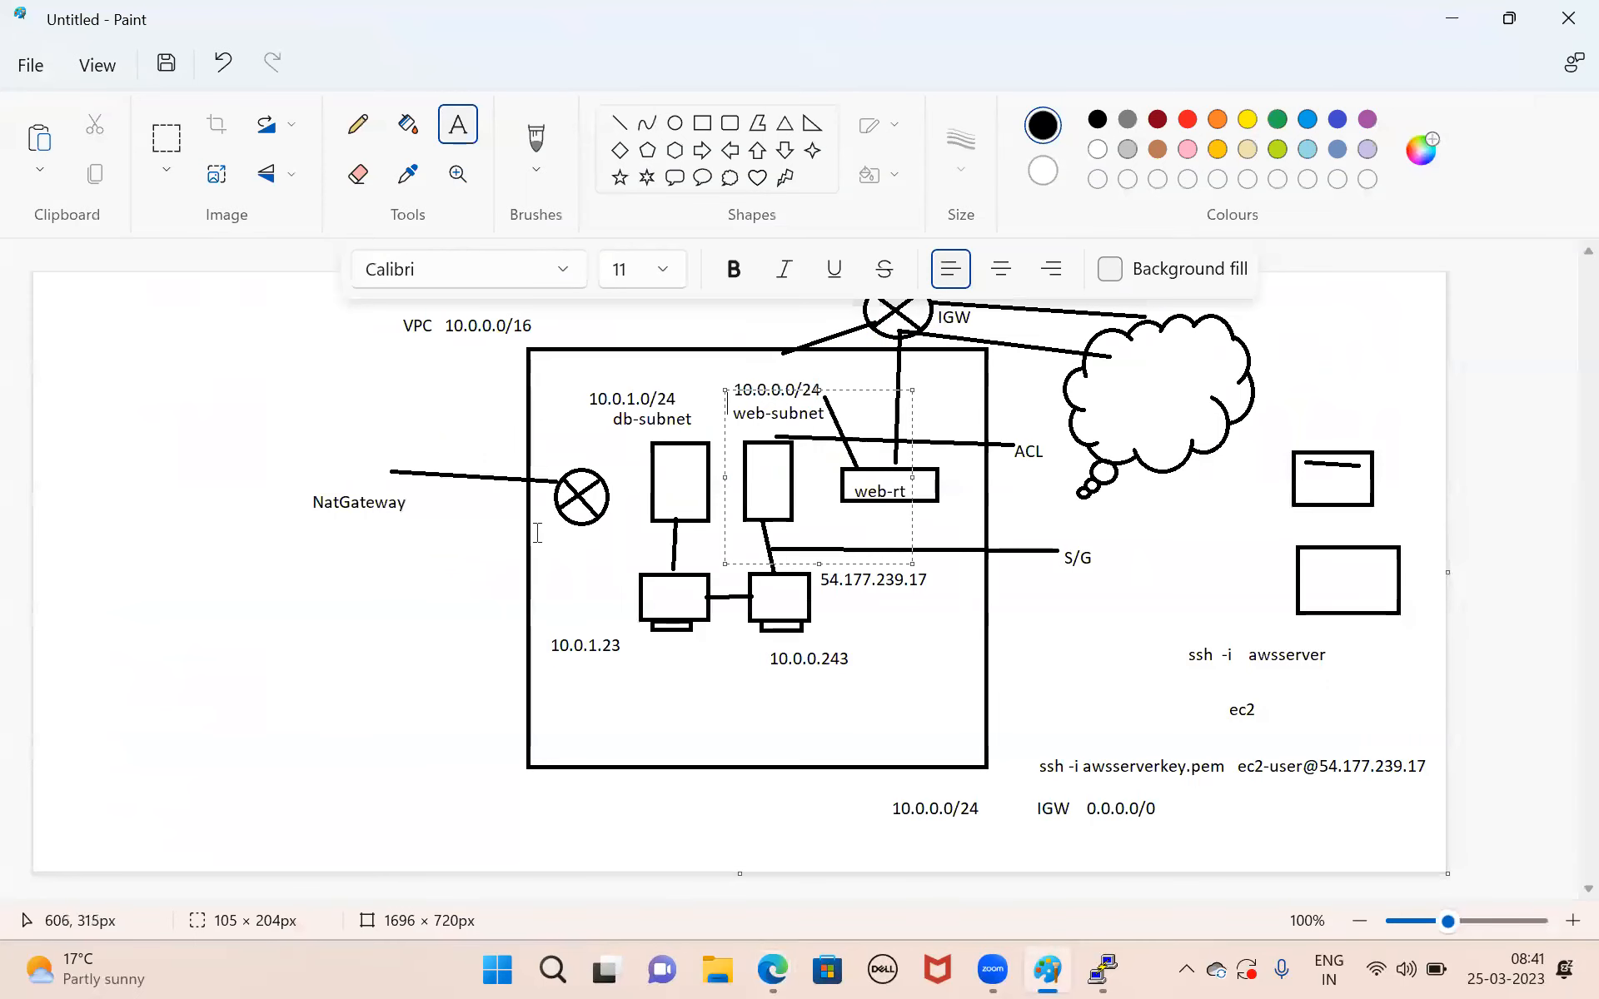
left_click_drag(536, 532, 612, 549)
key("ctrl+v")
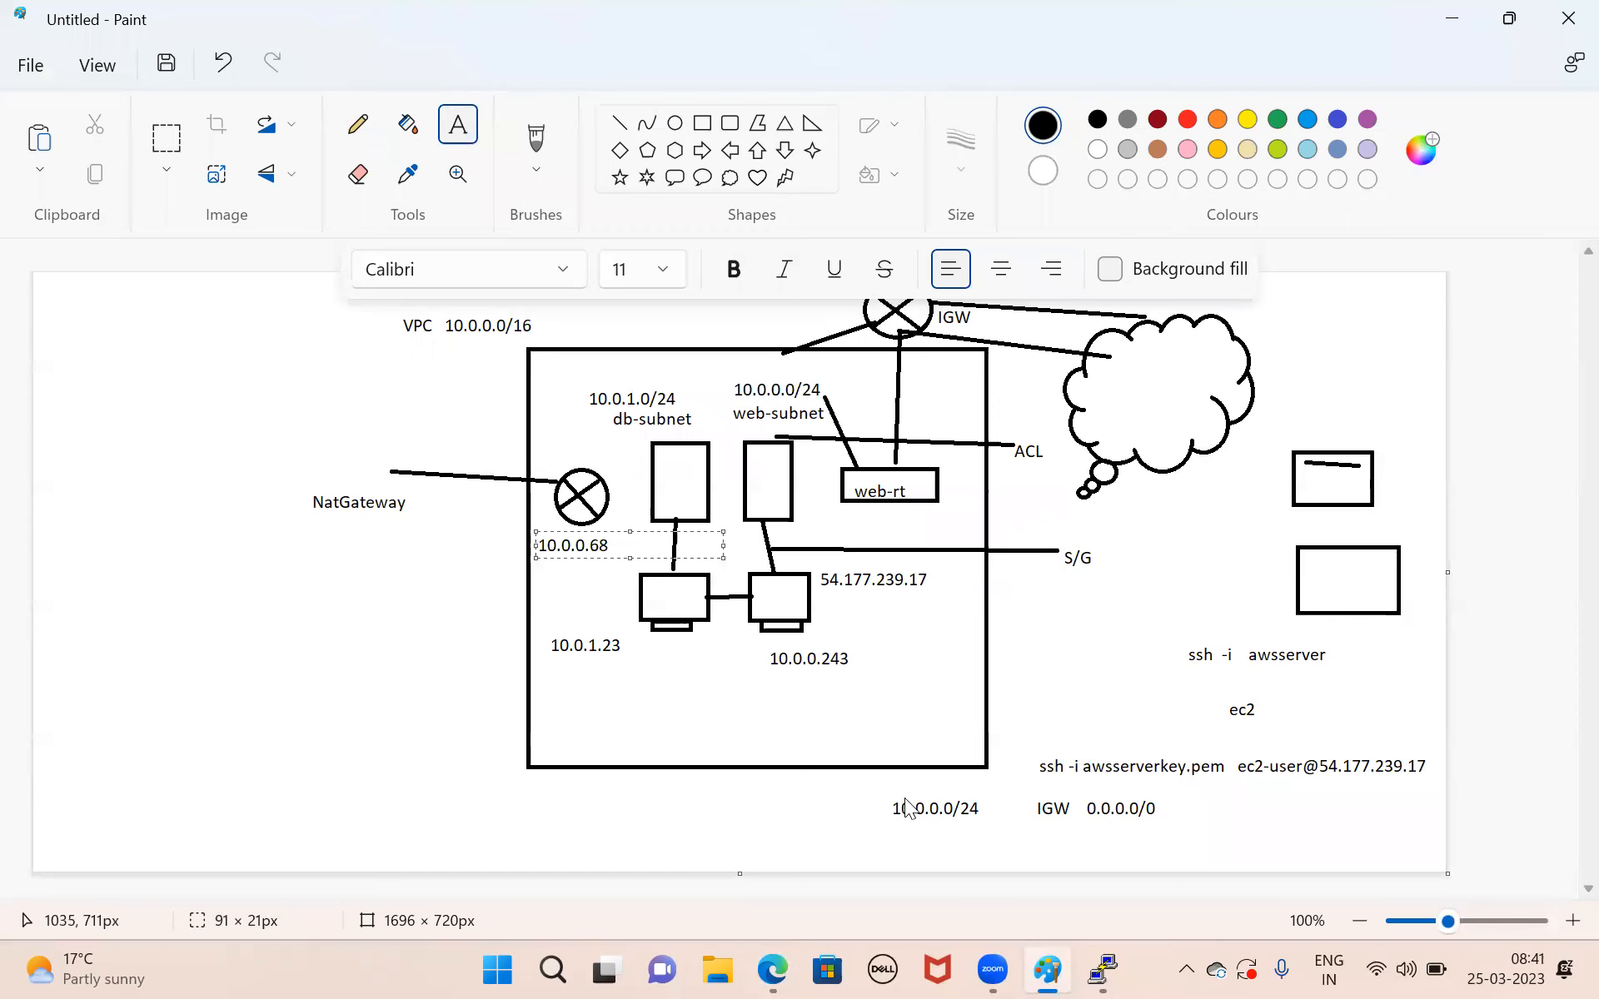
Copy the NAT gateway's public IPv4 address from the AWS console and add it in Paint as the label 13.56.35.44 above the NatGateway symbol.
key("alt+Tab")
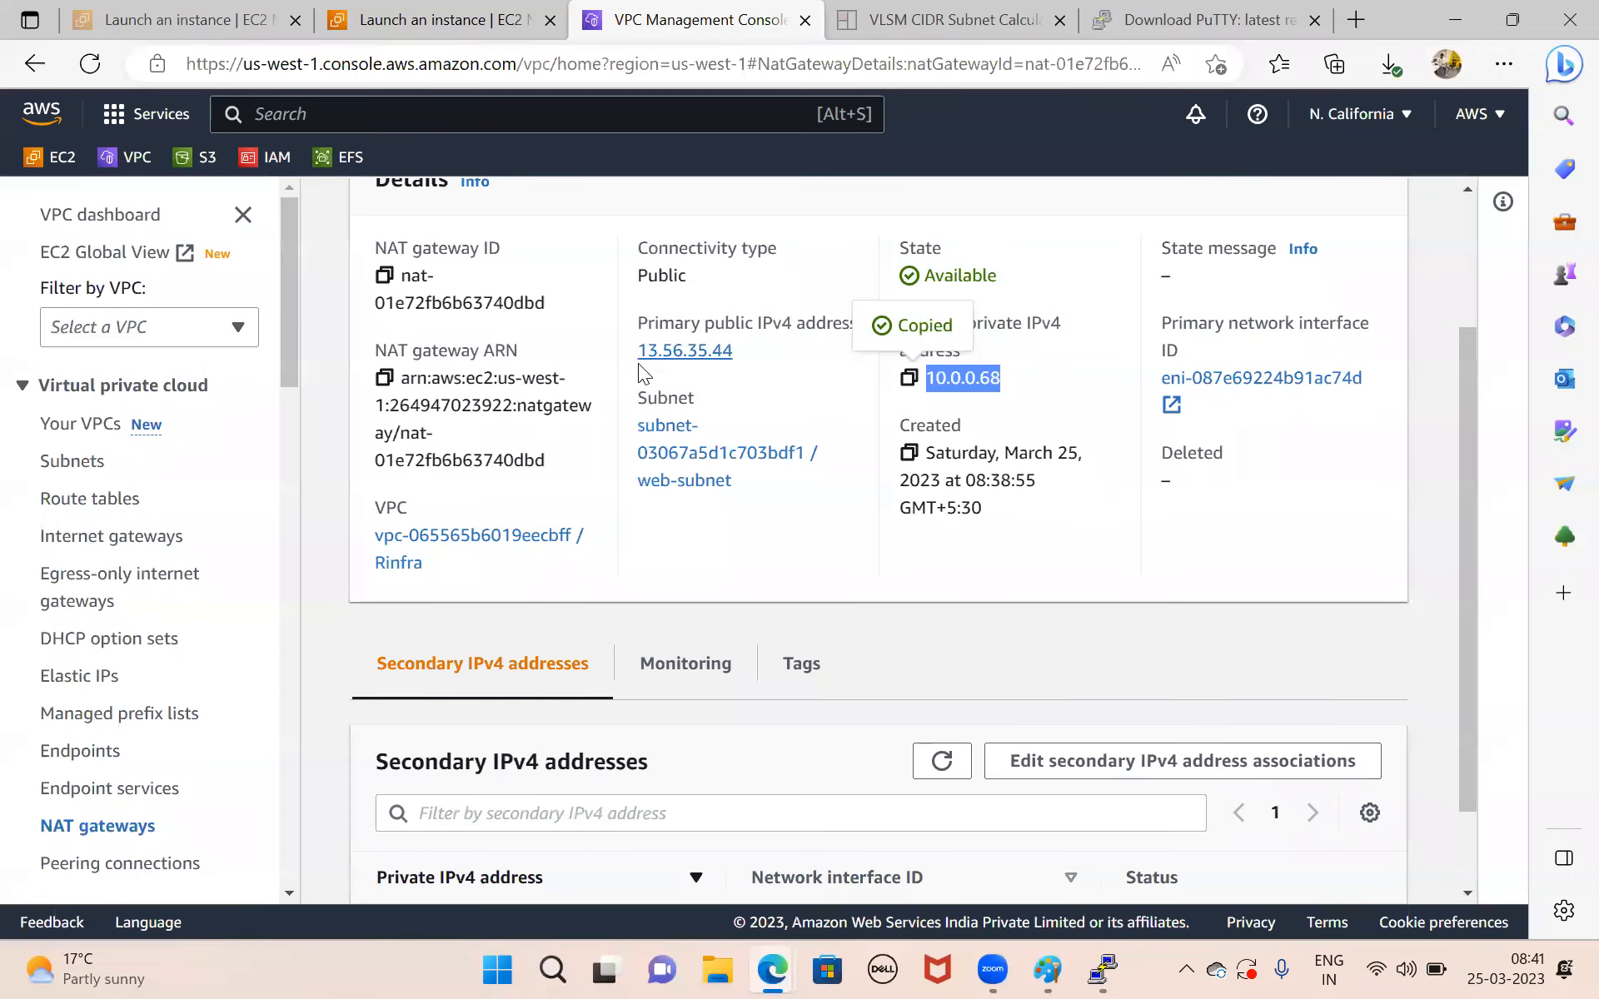
left_click_drag(626, 356, 752, 360)
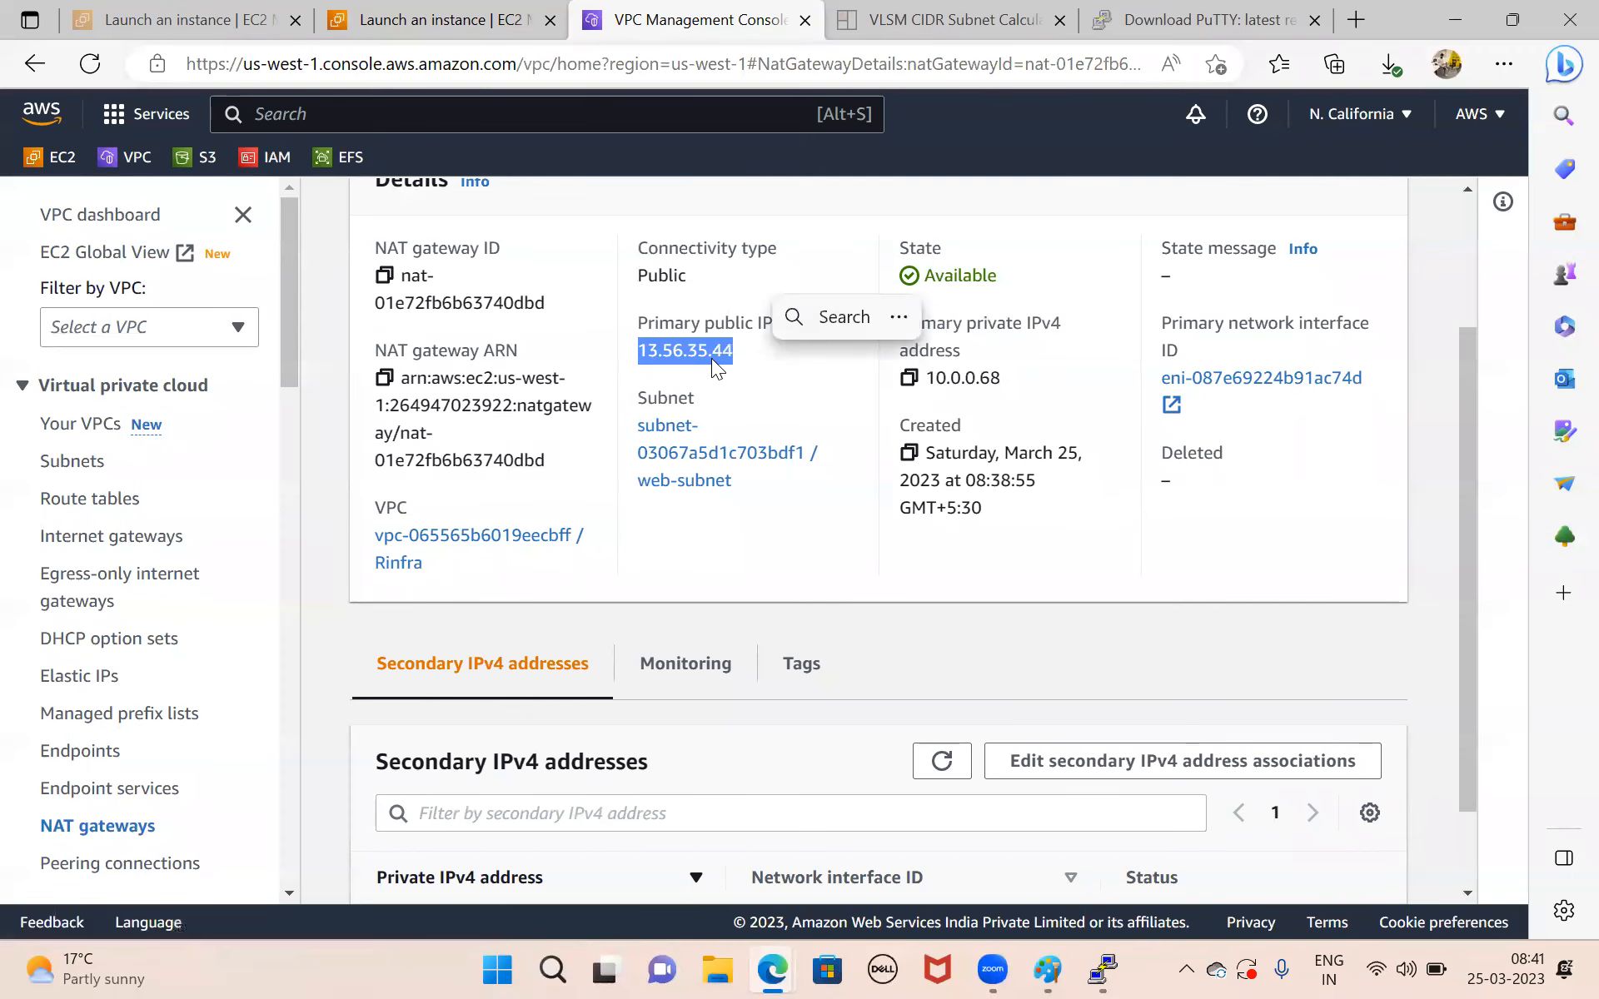
key("ctrl+c")
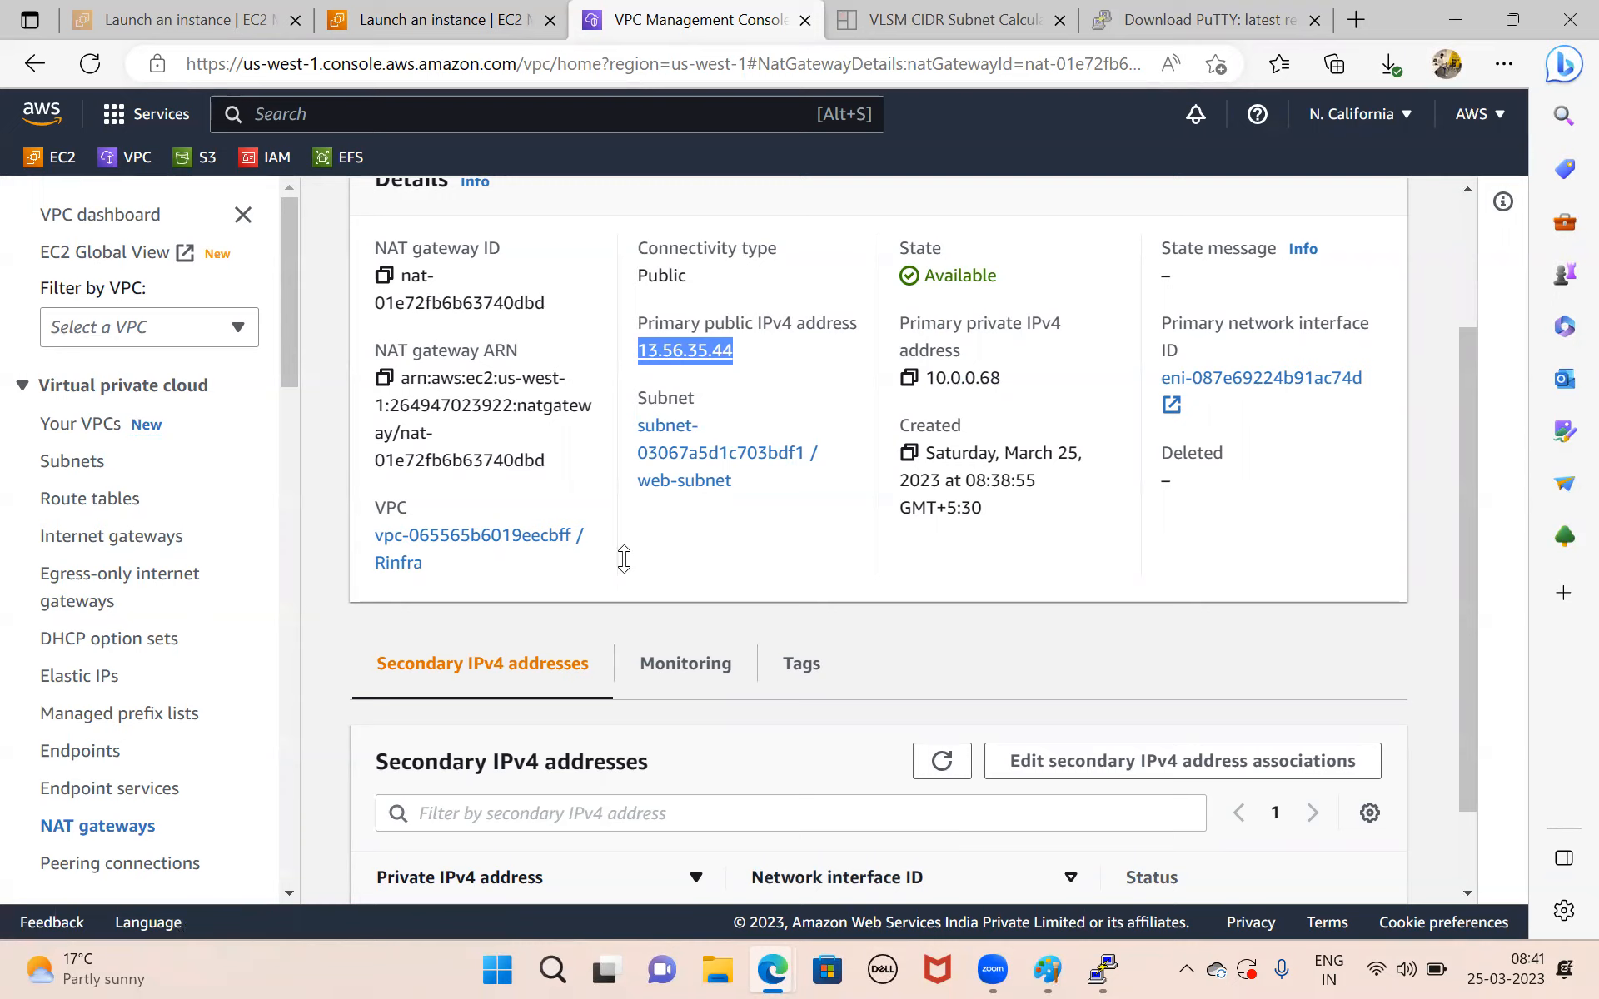
key("alt+Tab")
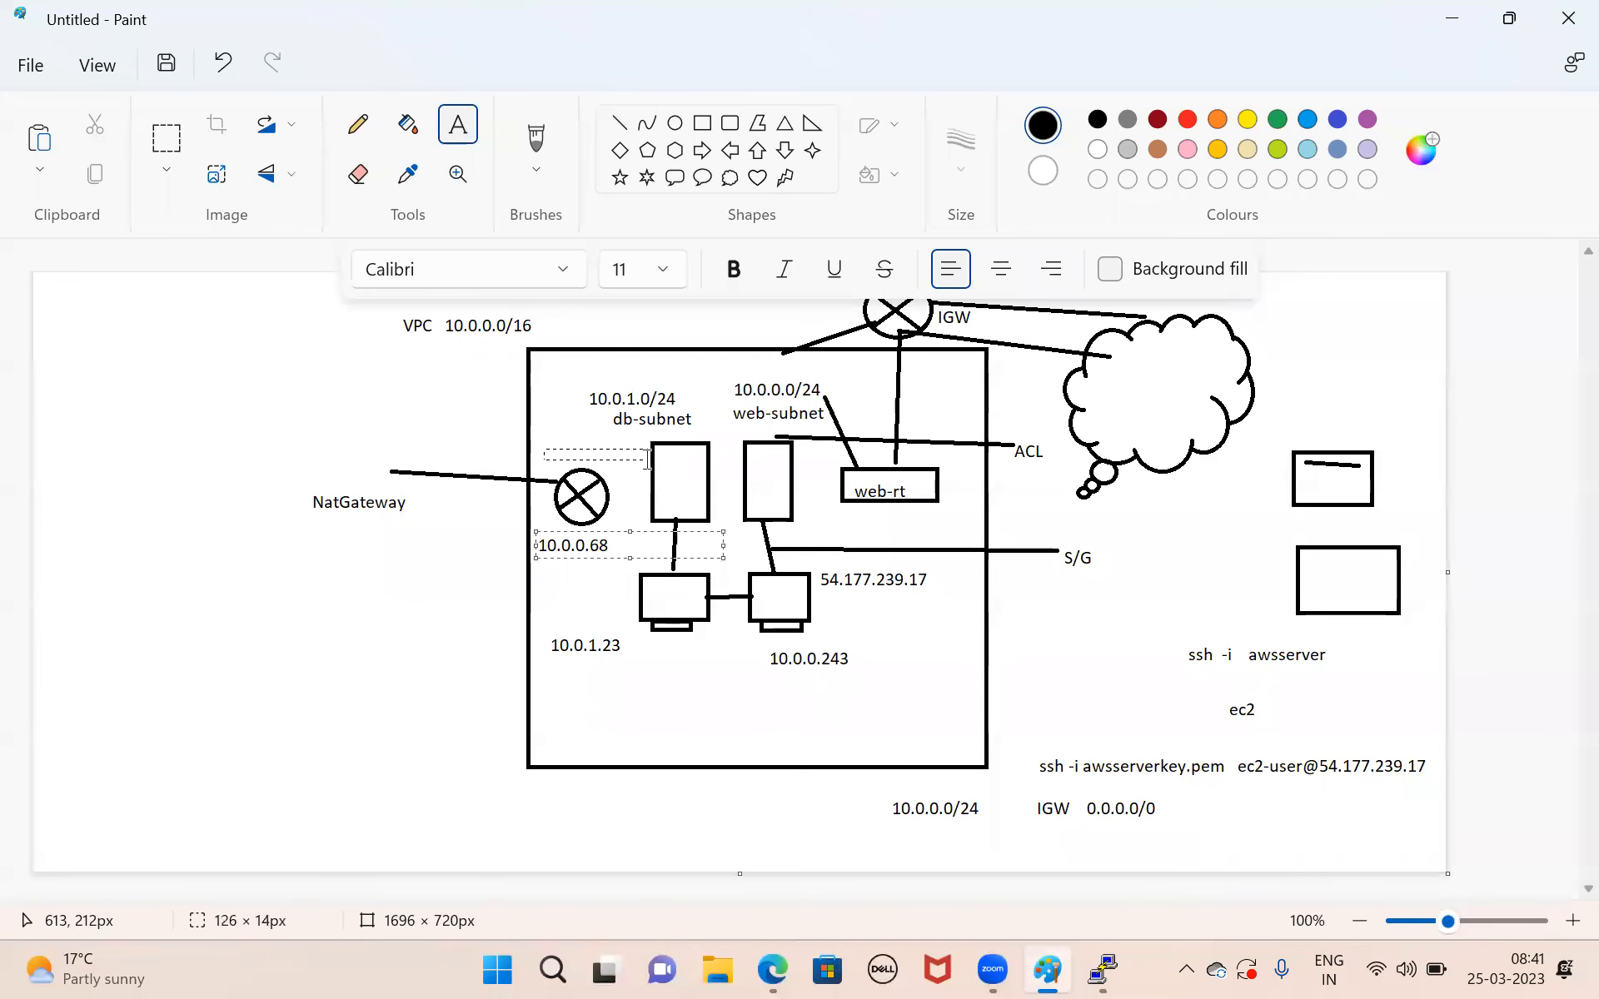
left_click_drag(648, 459, 645, 467)
key("ctrl+v")
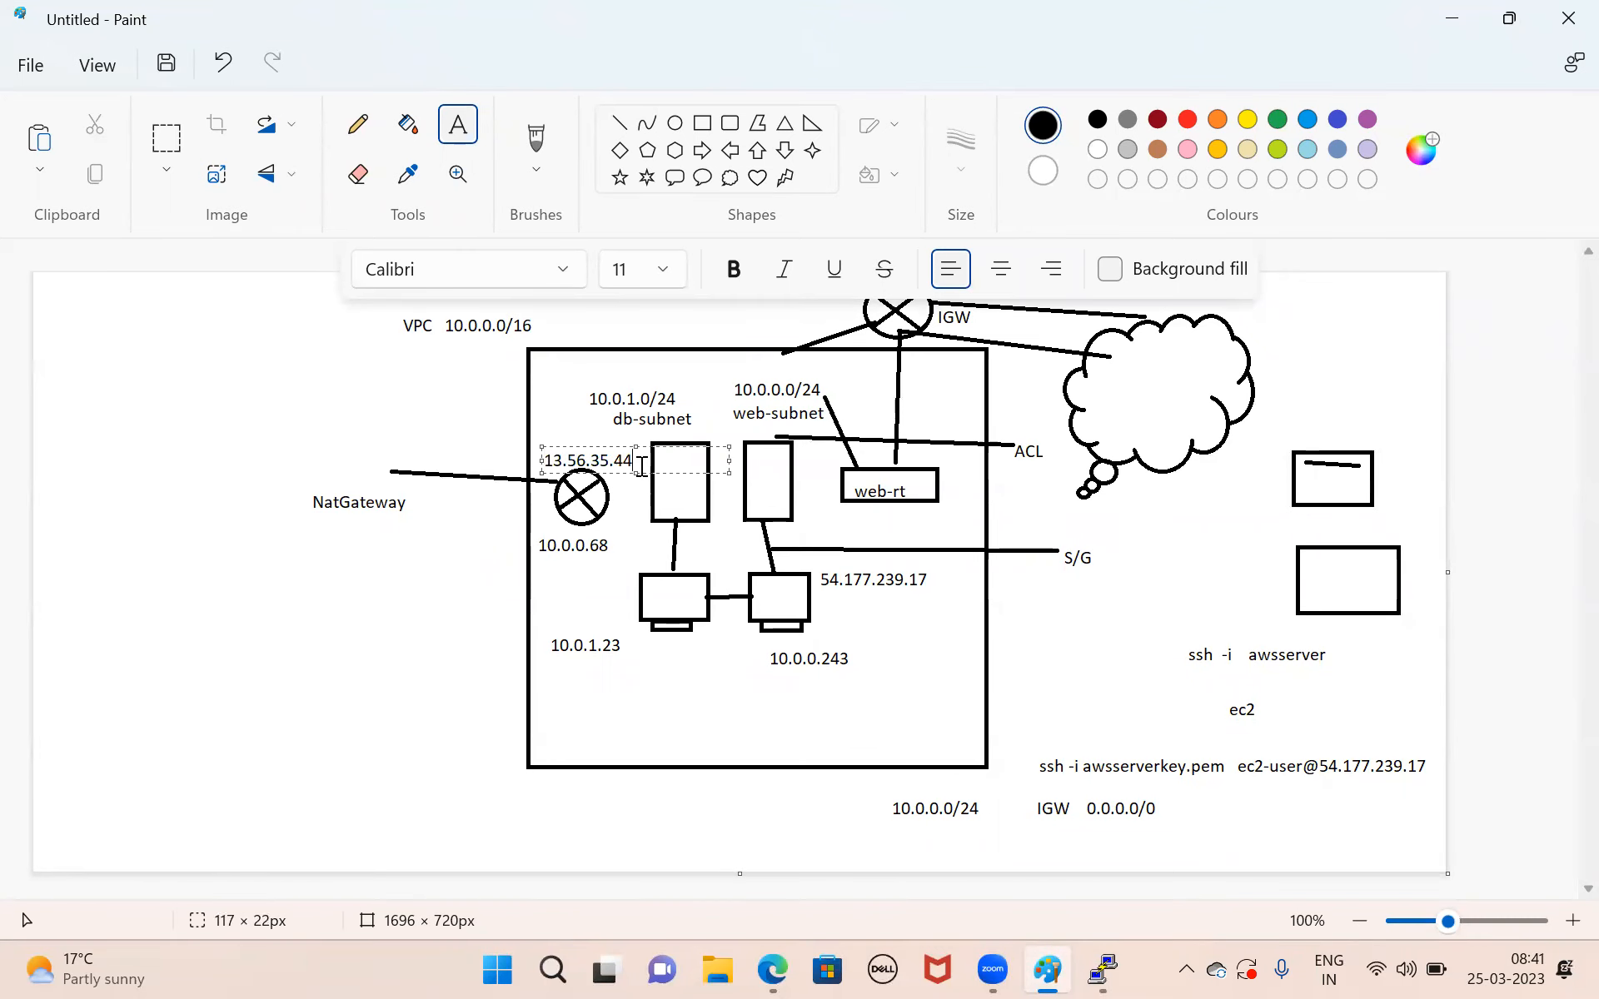
left_click(482, 557)
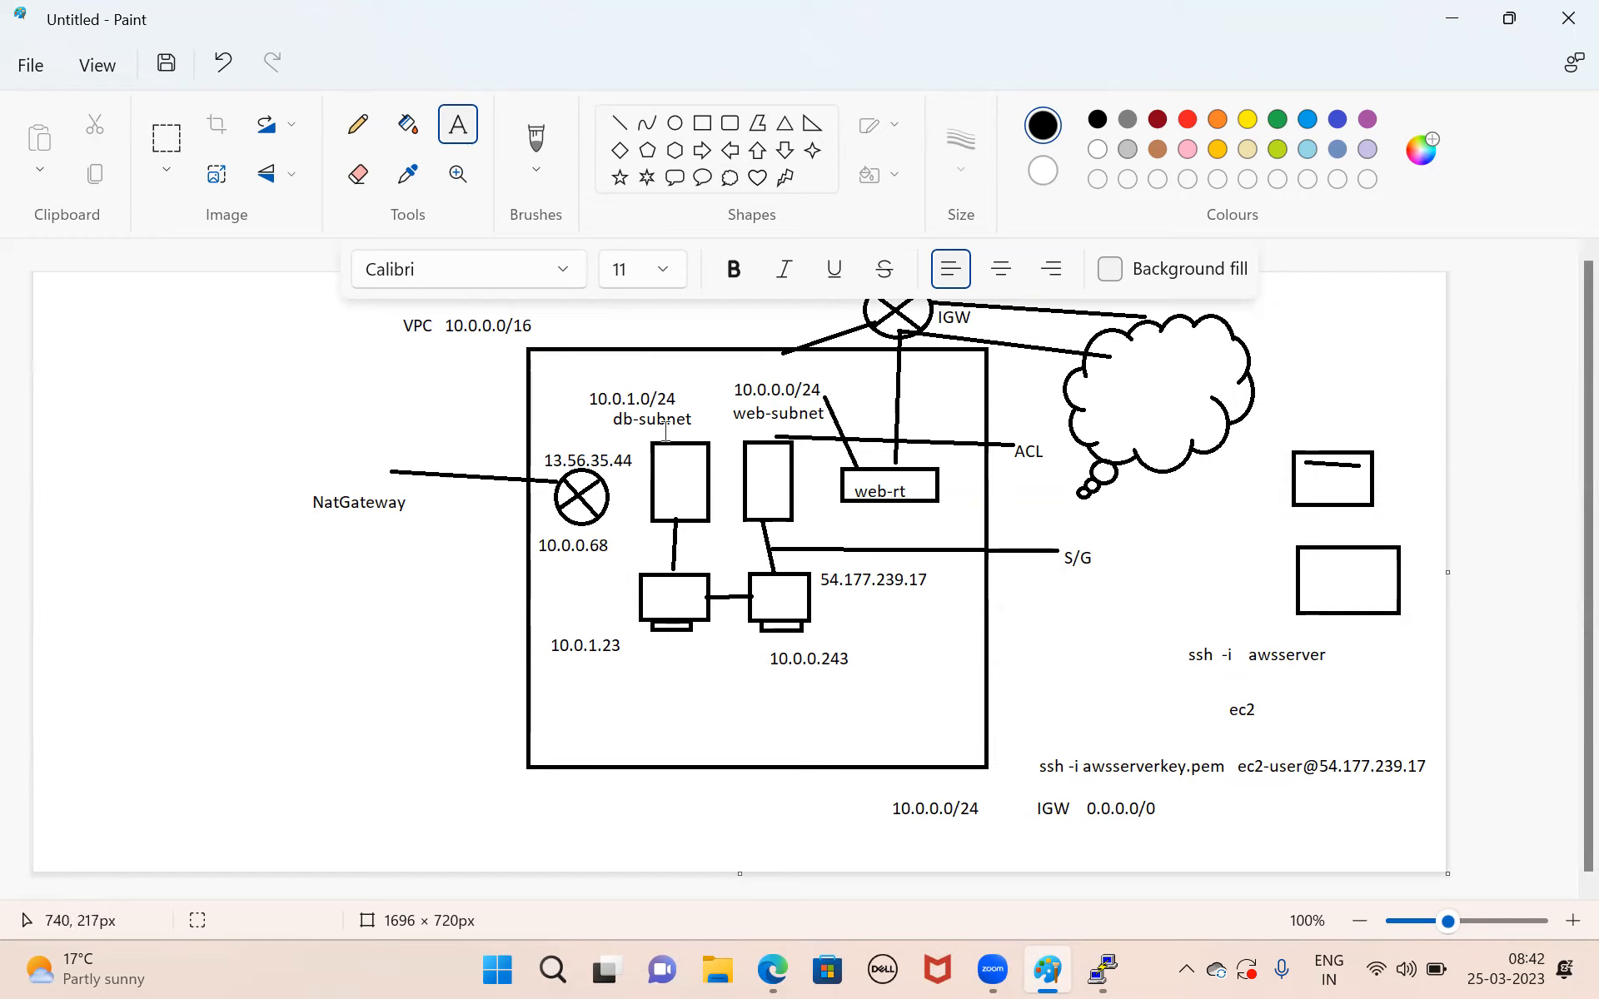
Draw a rectangle about 189 × 37 px below the two server computers and label it db-rt inside.
left_click_drag(575, 378, 697, 428)
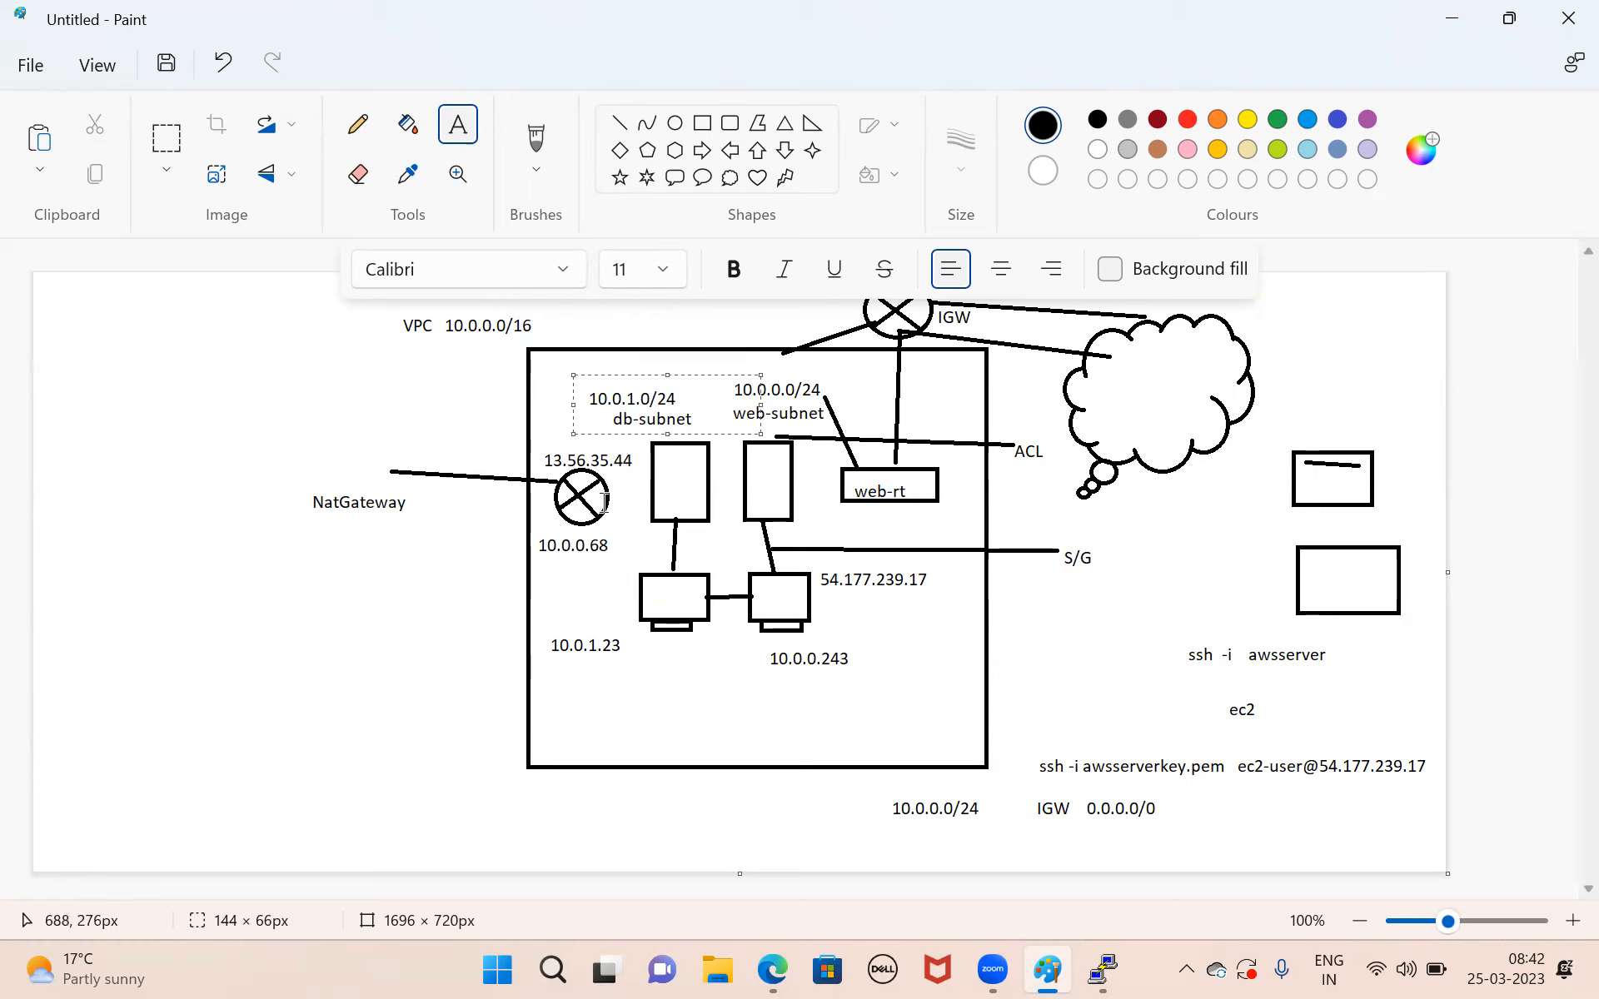
left_click(702, 124)
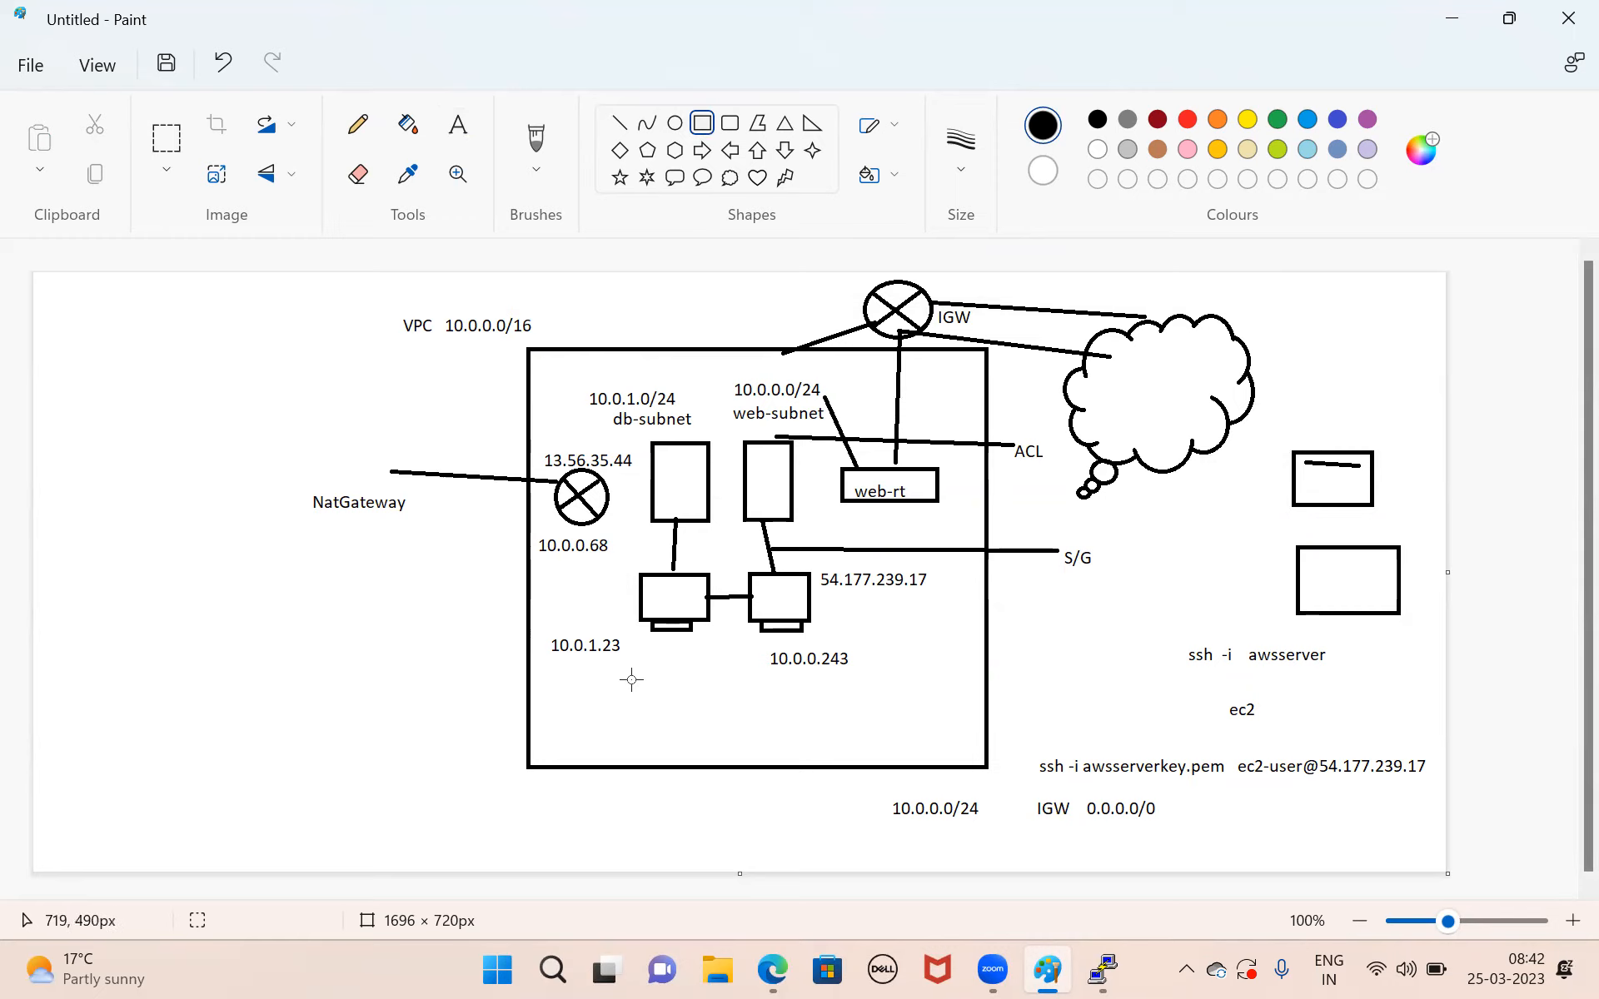
left_click_drag(630, 675, 789, 705)
left_click(458, 124)
left_click(659, 691)
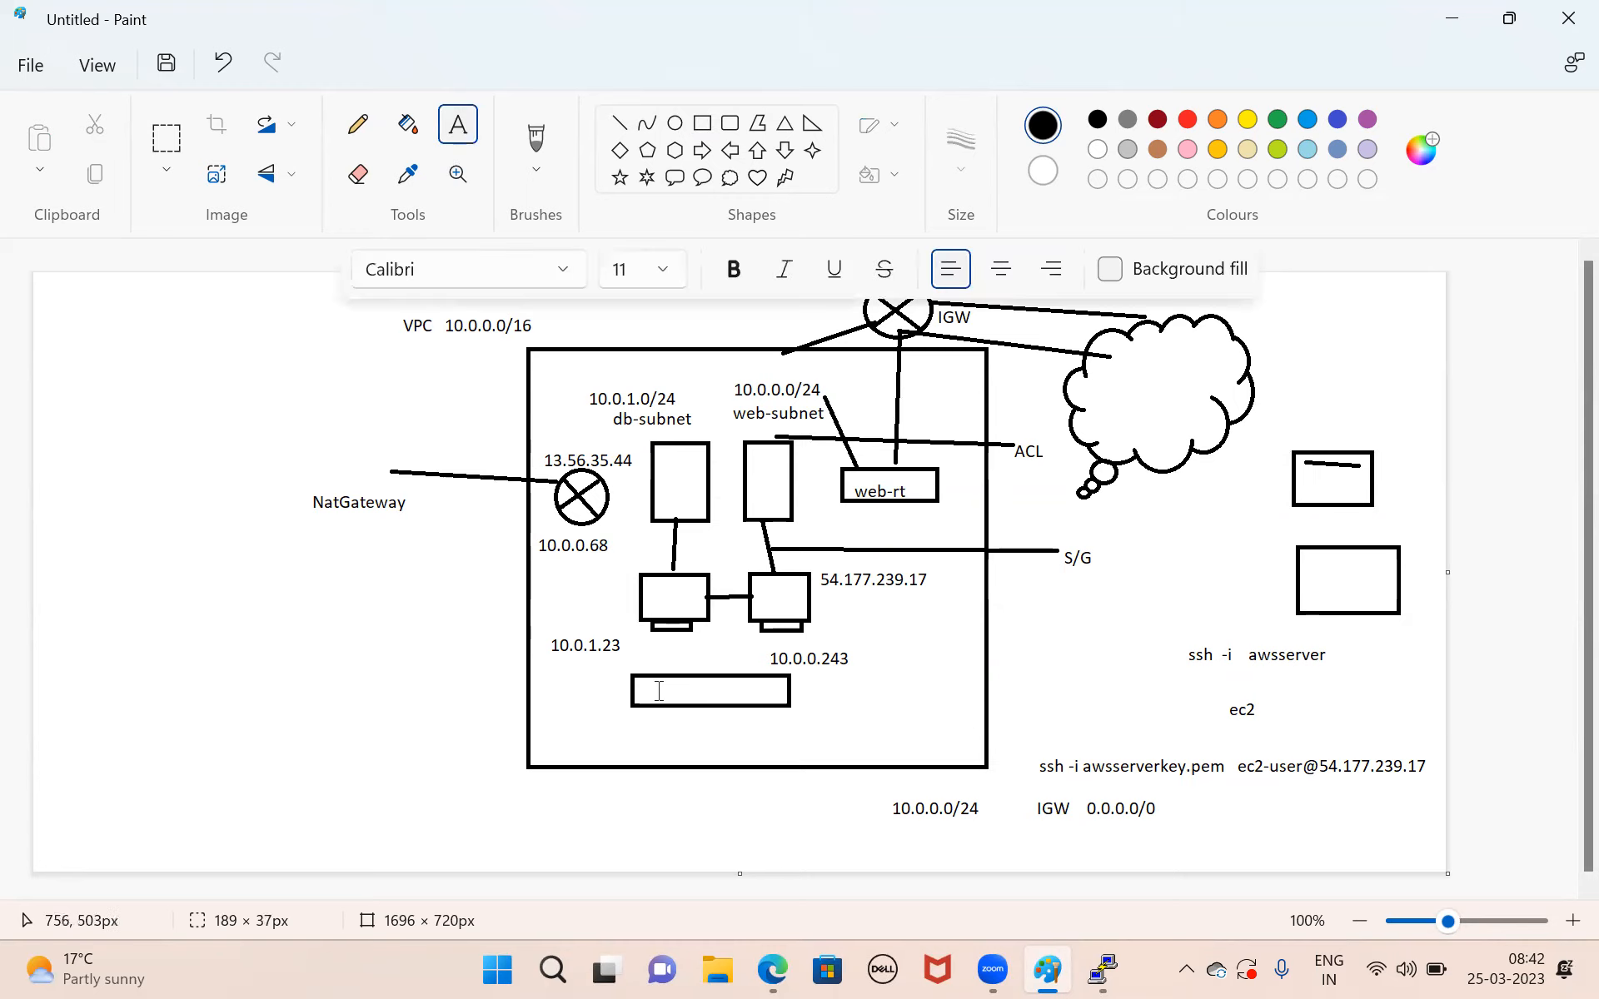
left_click_drag(647, 683, 748, 693)
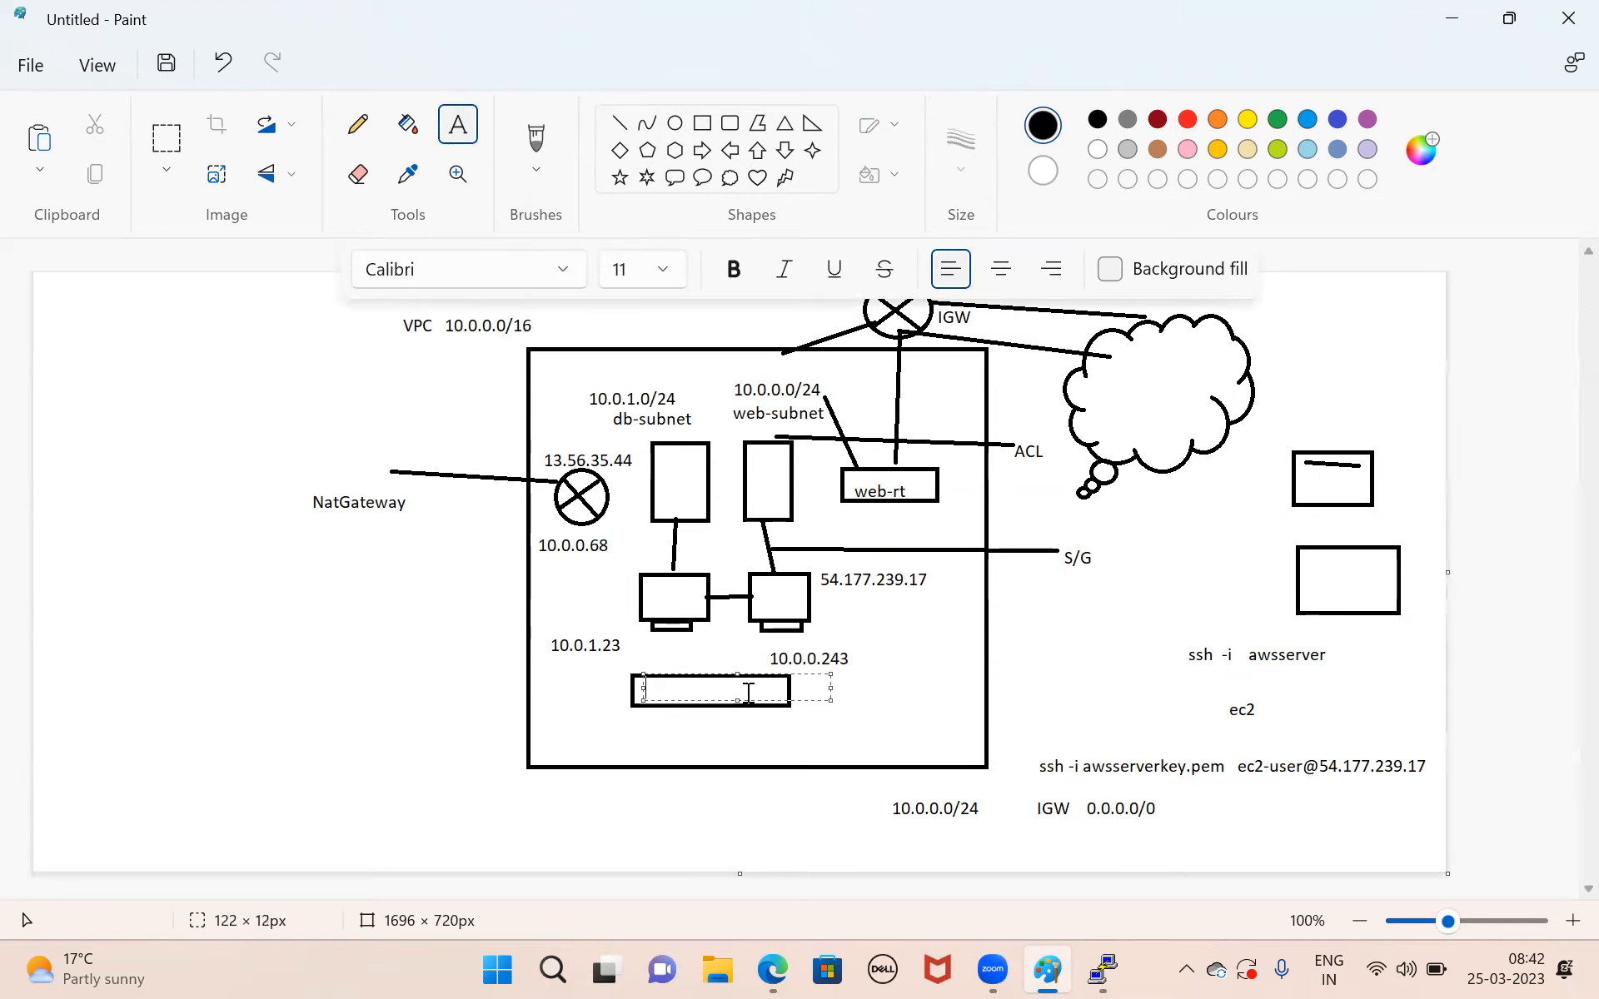
type("db-rt")
Add a text box about 402 × 33 px below the db-rt rectangle reading 10.0.1.0/24 Nat-Gateway 0.0.0.0/0.
left_click_drag(541, 718, 875, 745)
type("10")
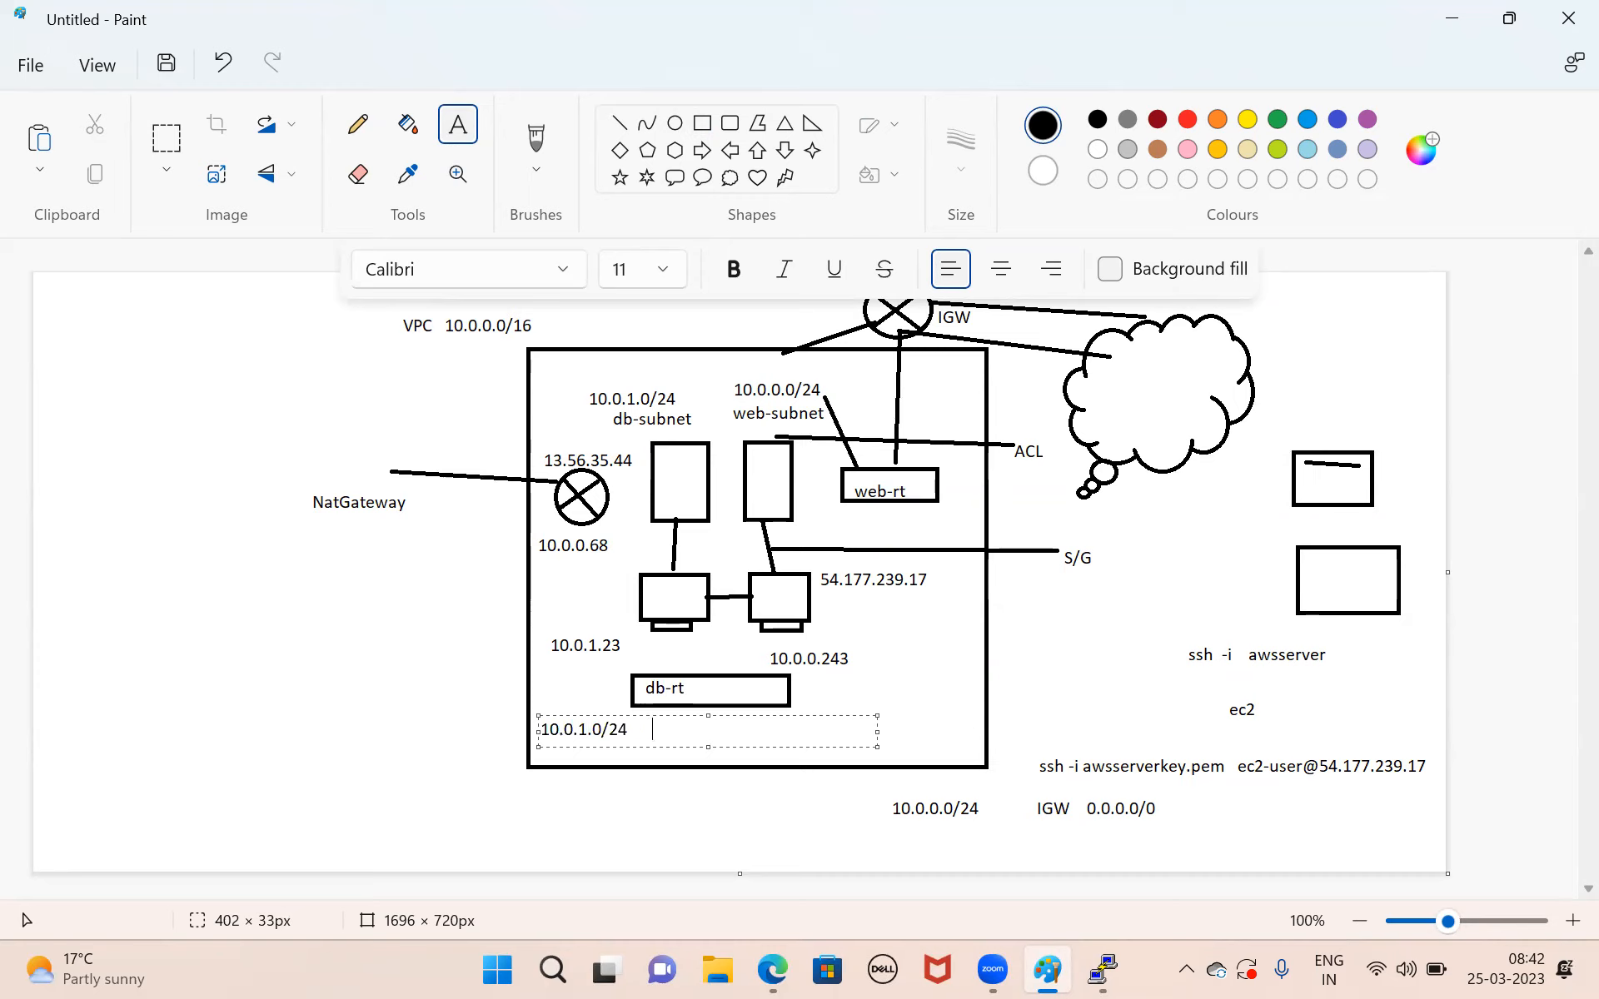
type(".0.0.0/0")
key("Left")
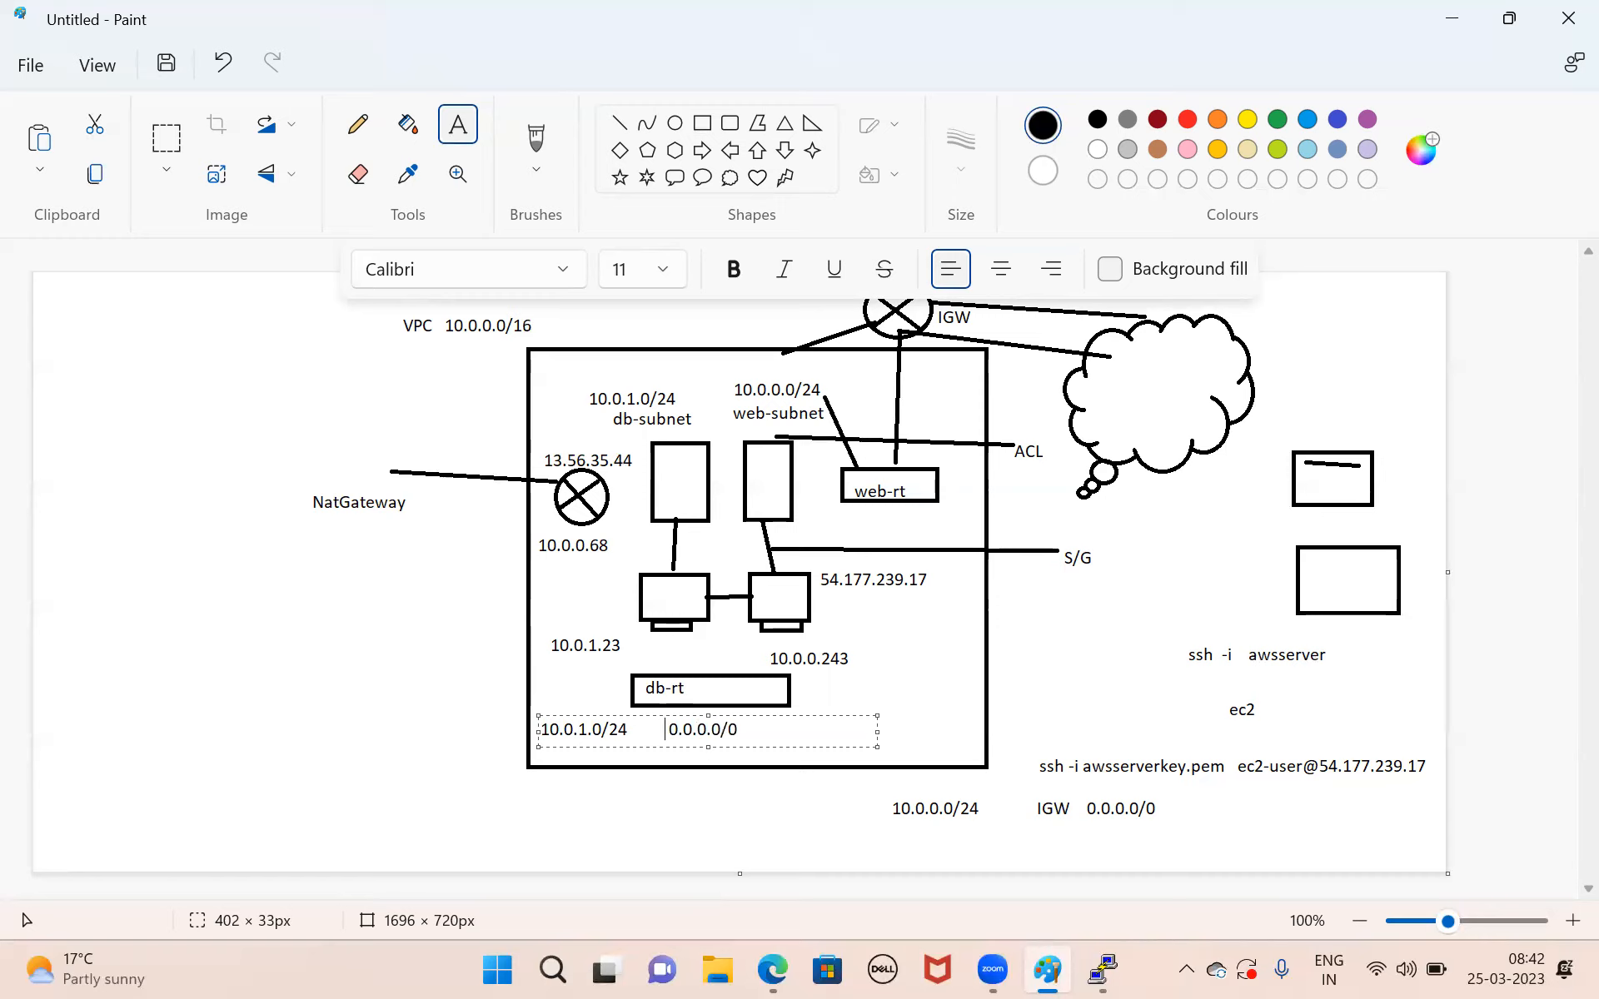
type("Nat-Gateway")
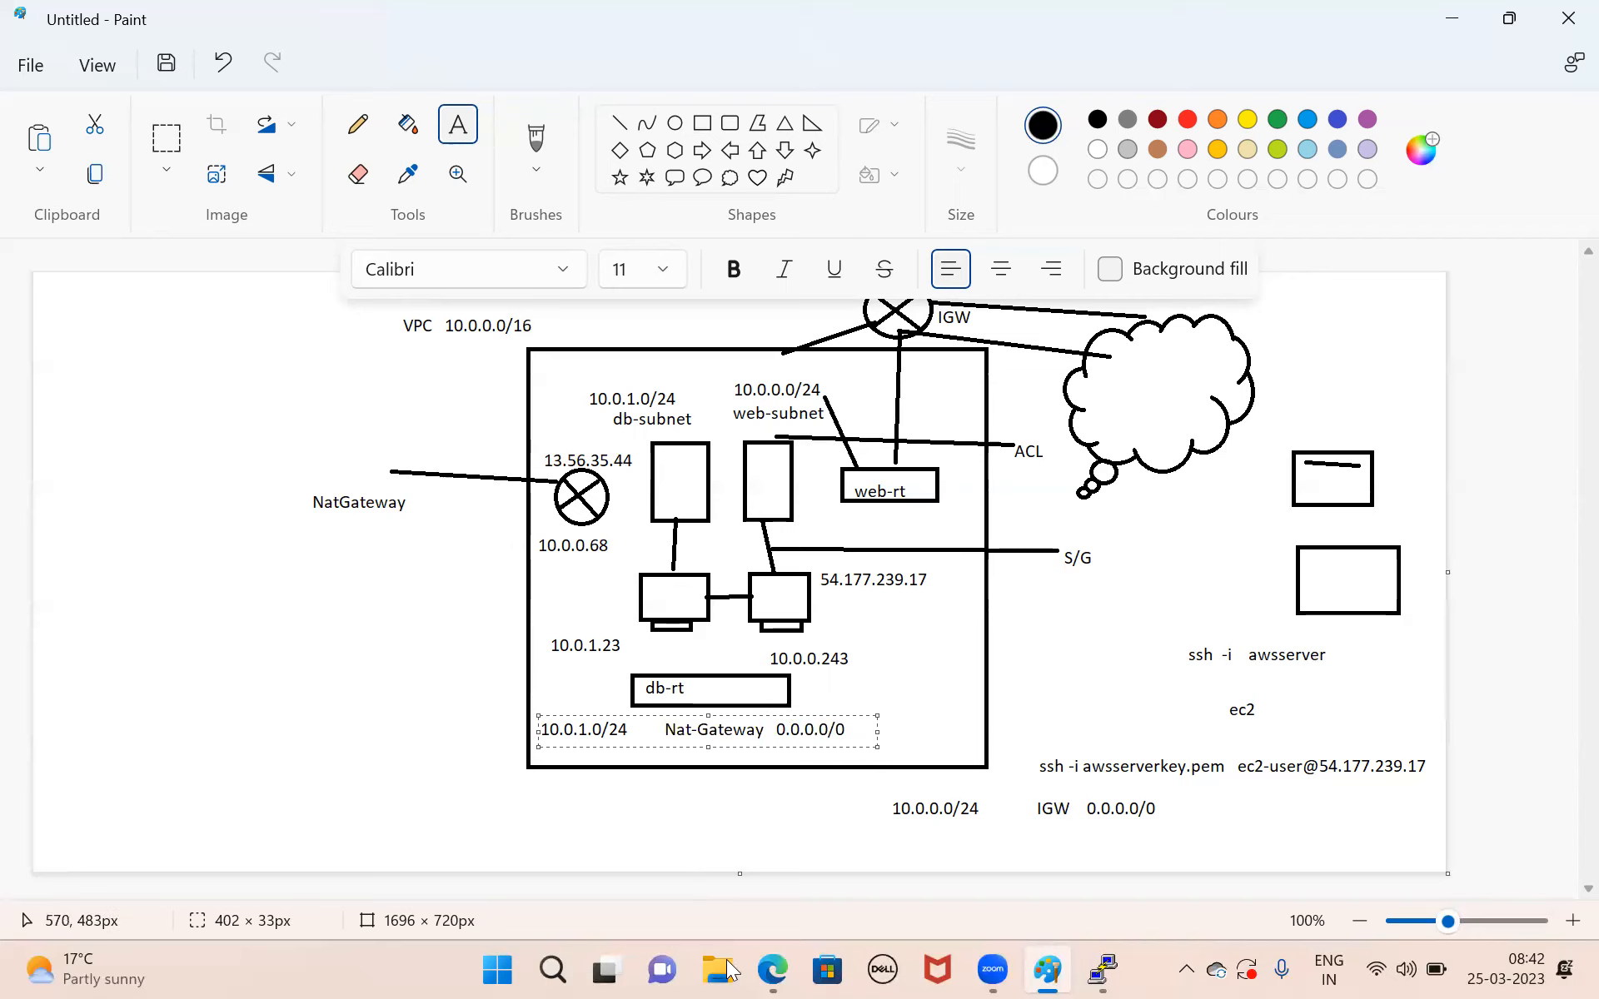
Switch to the AWS VPC console in Edge and open the list of route tables.
mouse_move(772, 970)
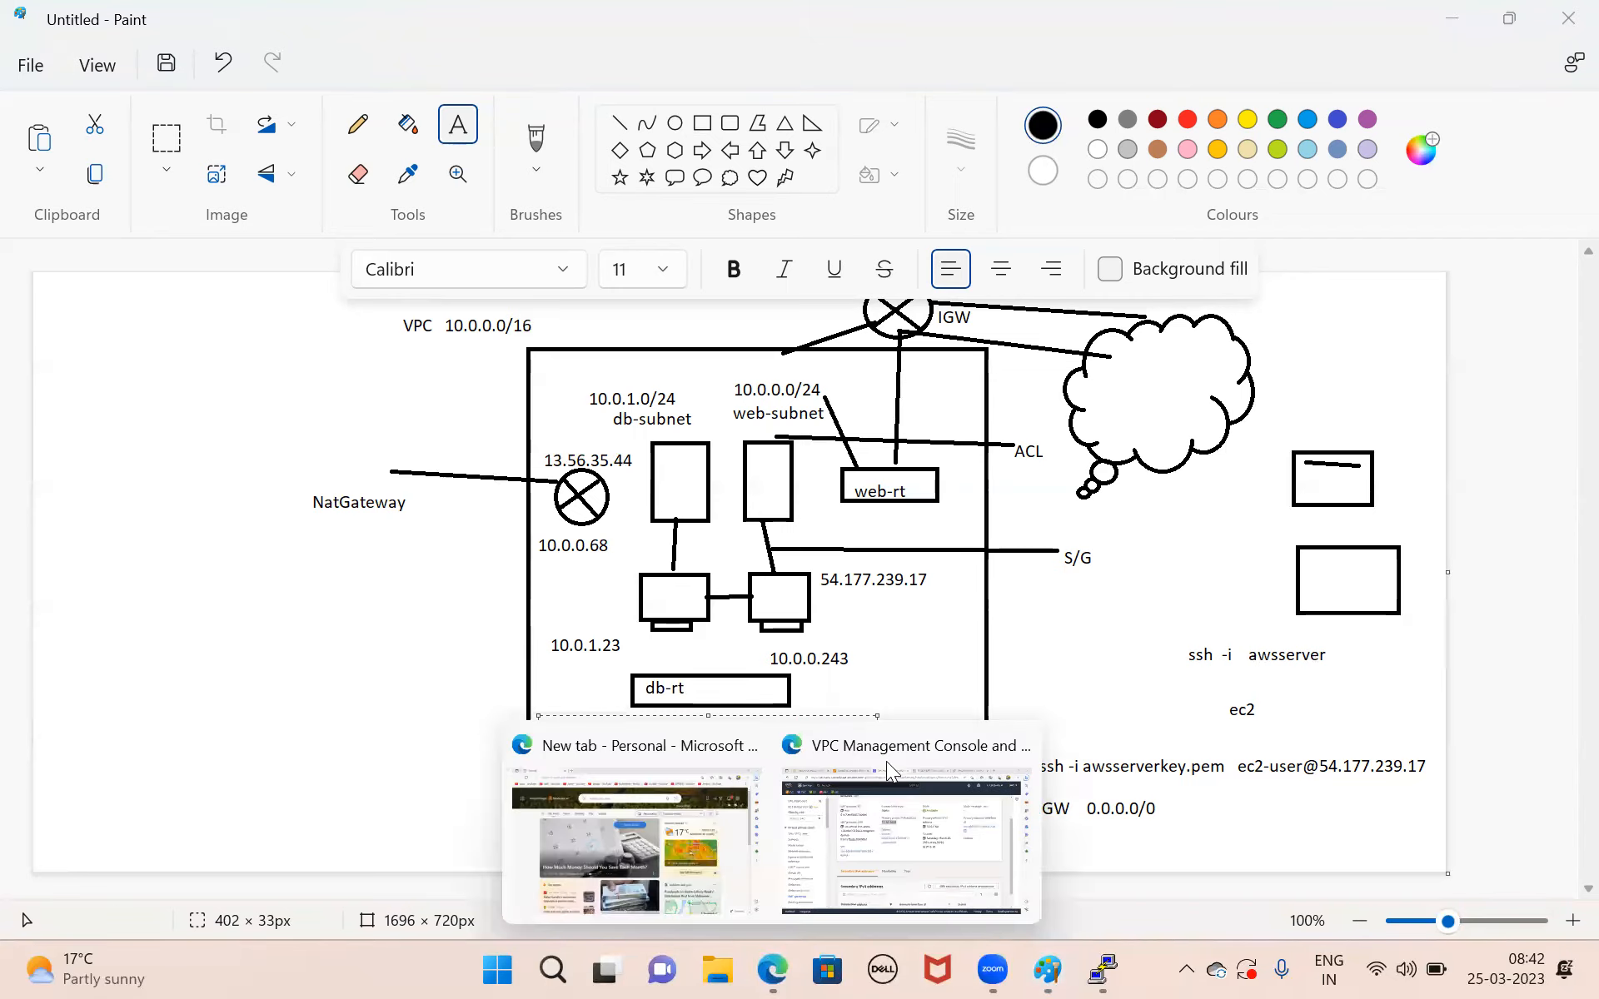
scroll(132, 690, "down", 2)
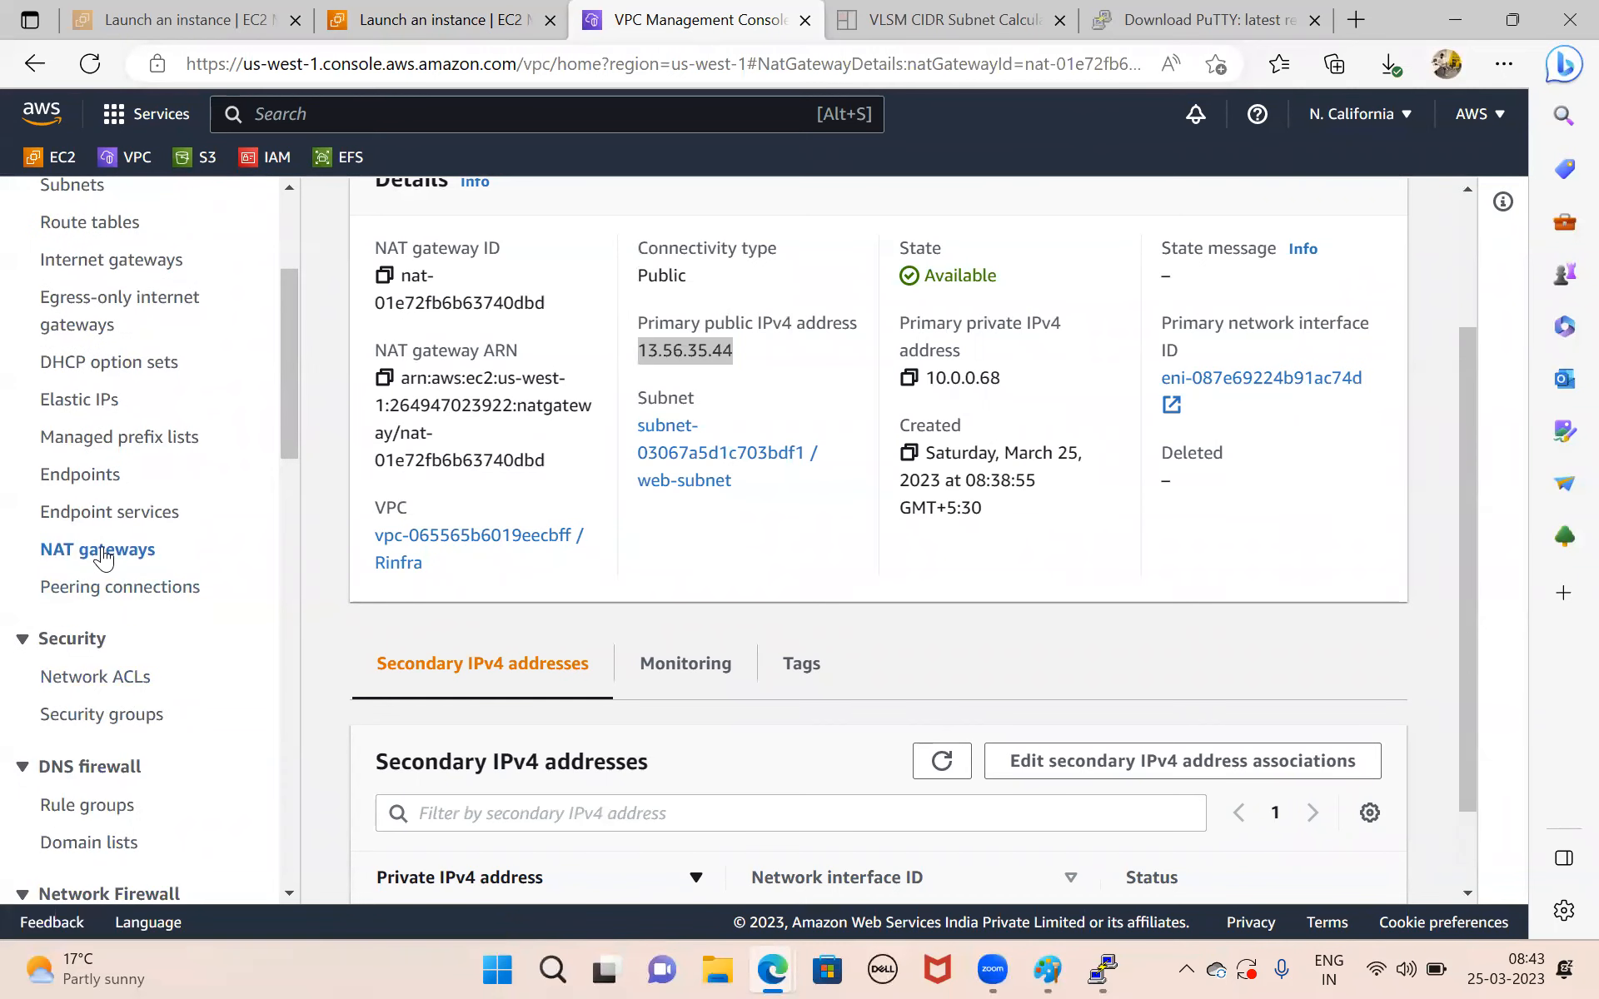
left_click(103, 553)
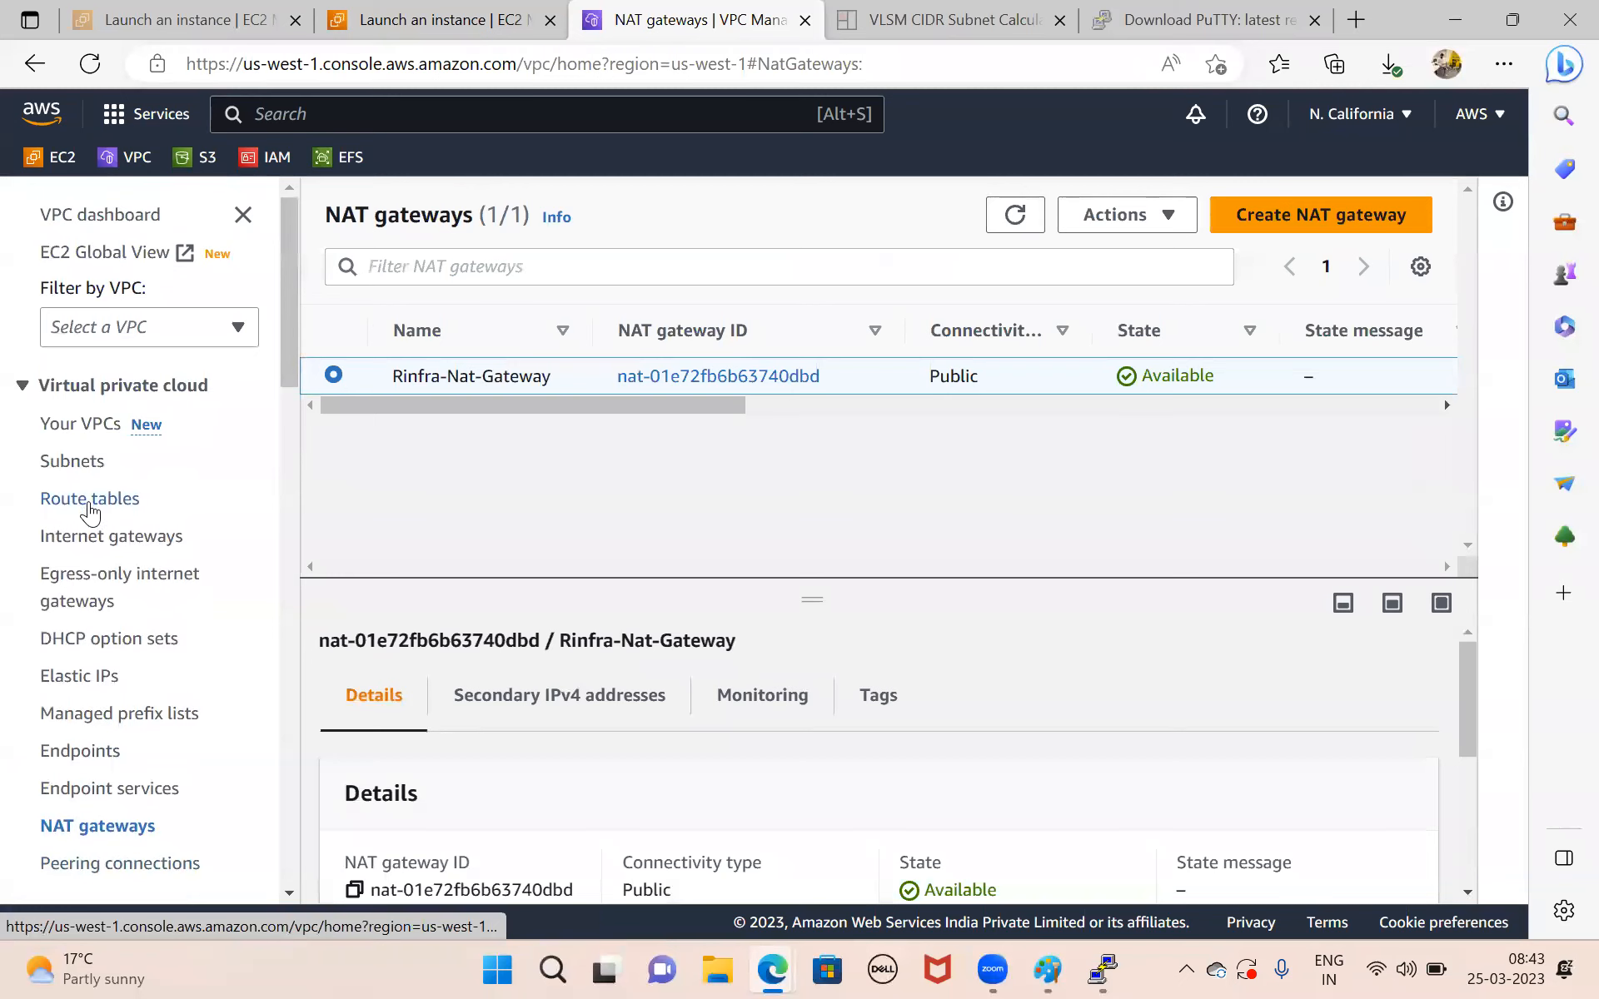
left_click(90, 500)
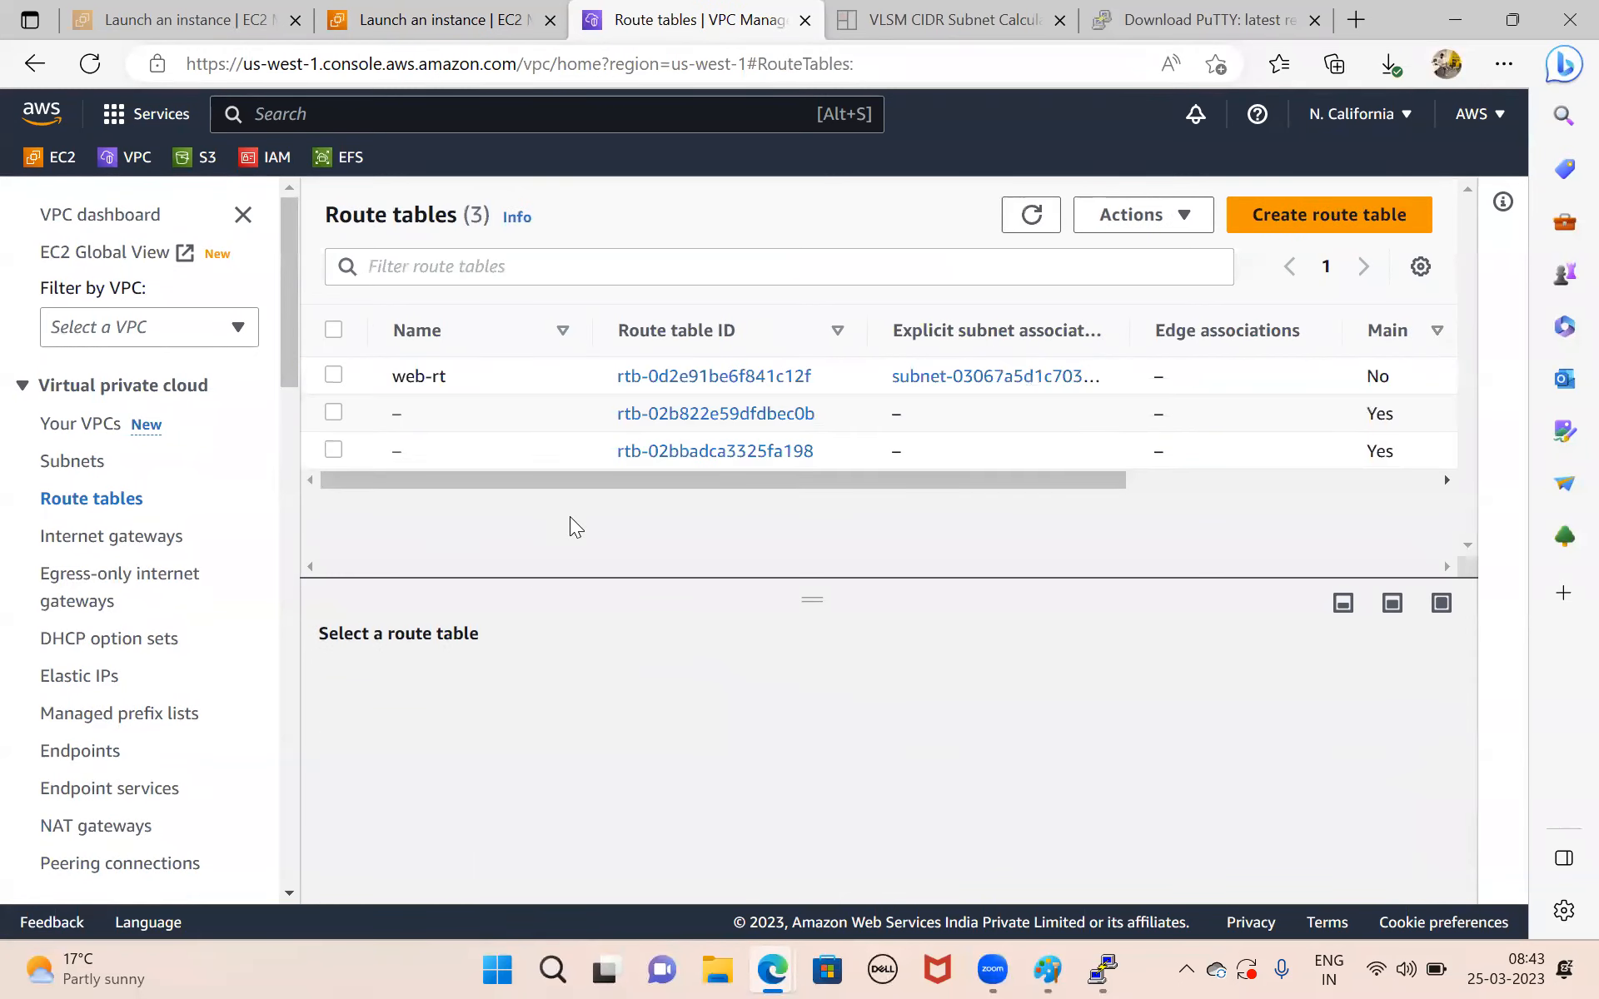
Create a route table named db-rt in the Rinfra VPC.
left_click(1316, 218)
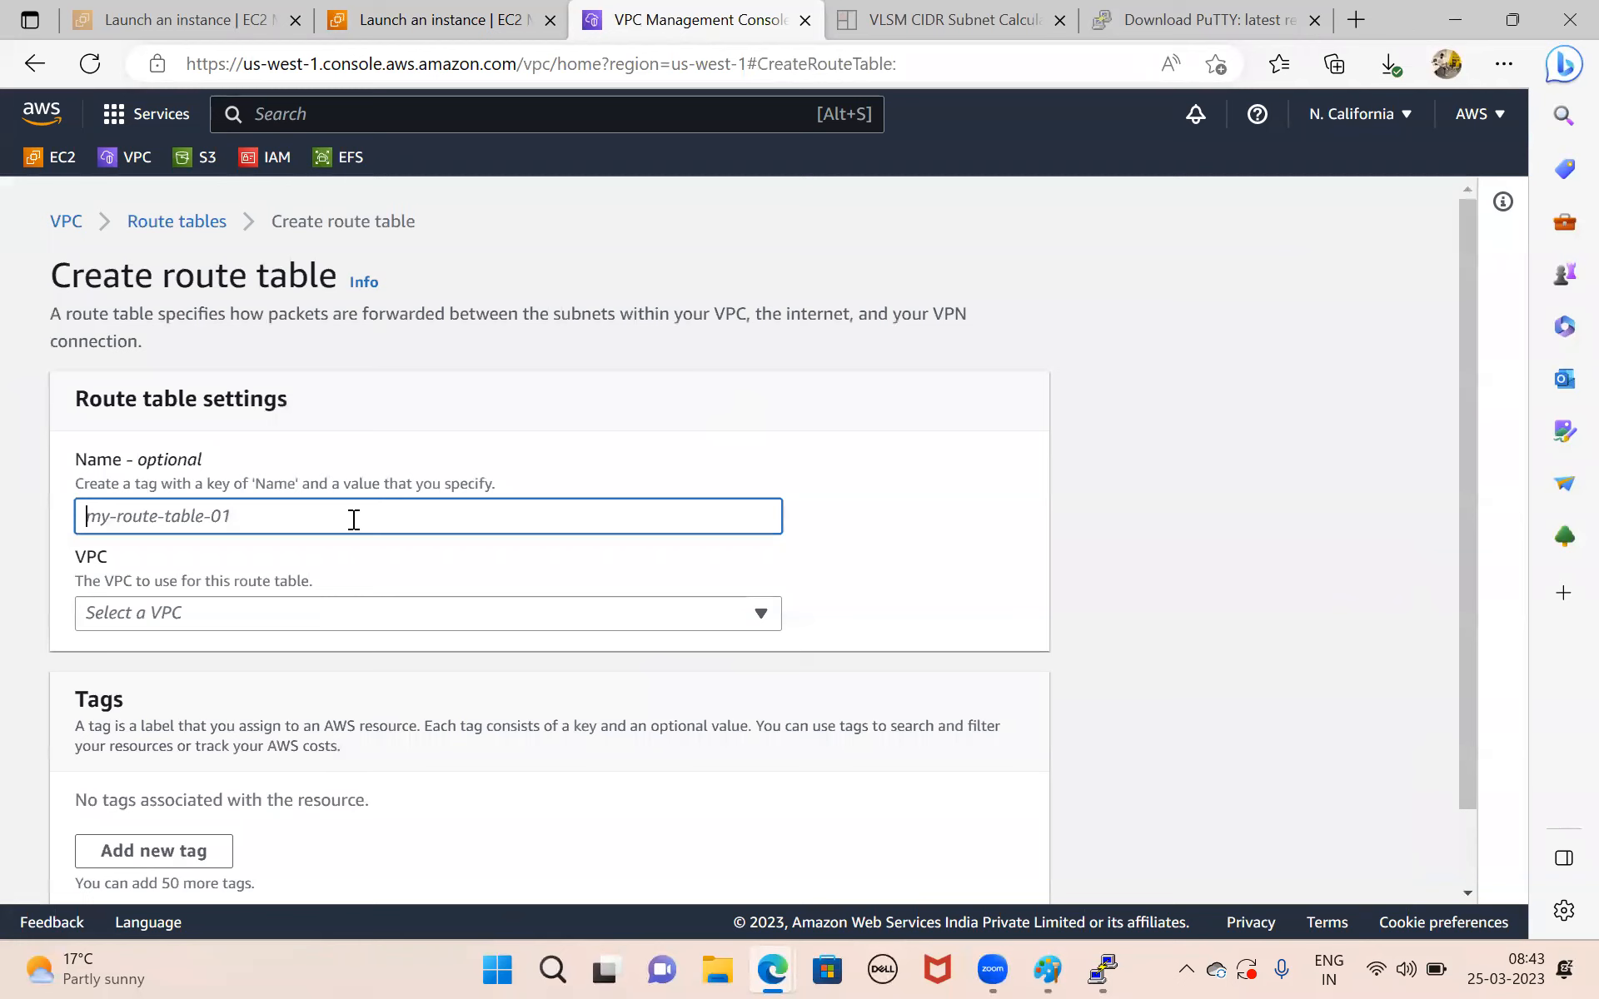
type("privat")
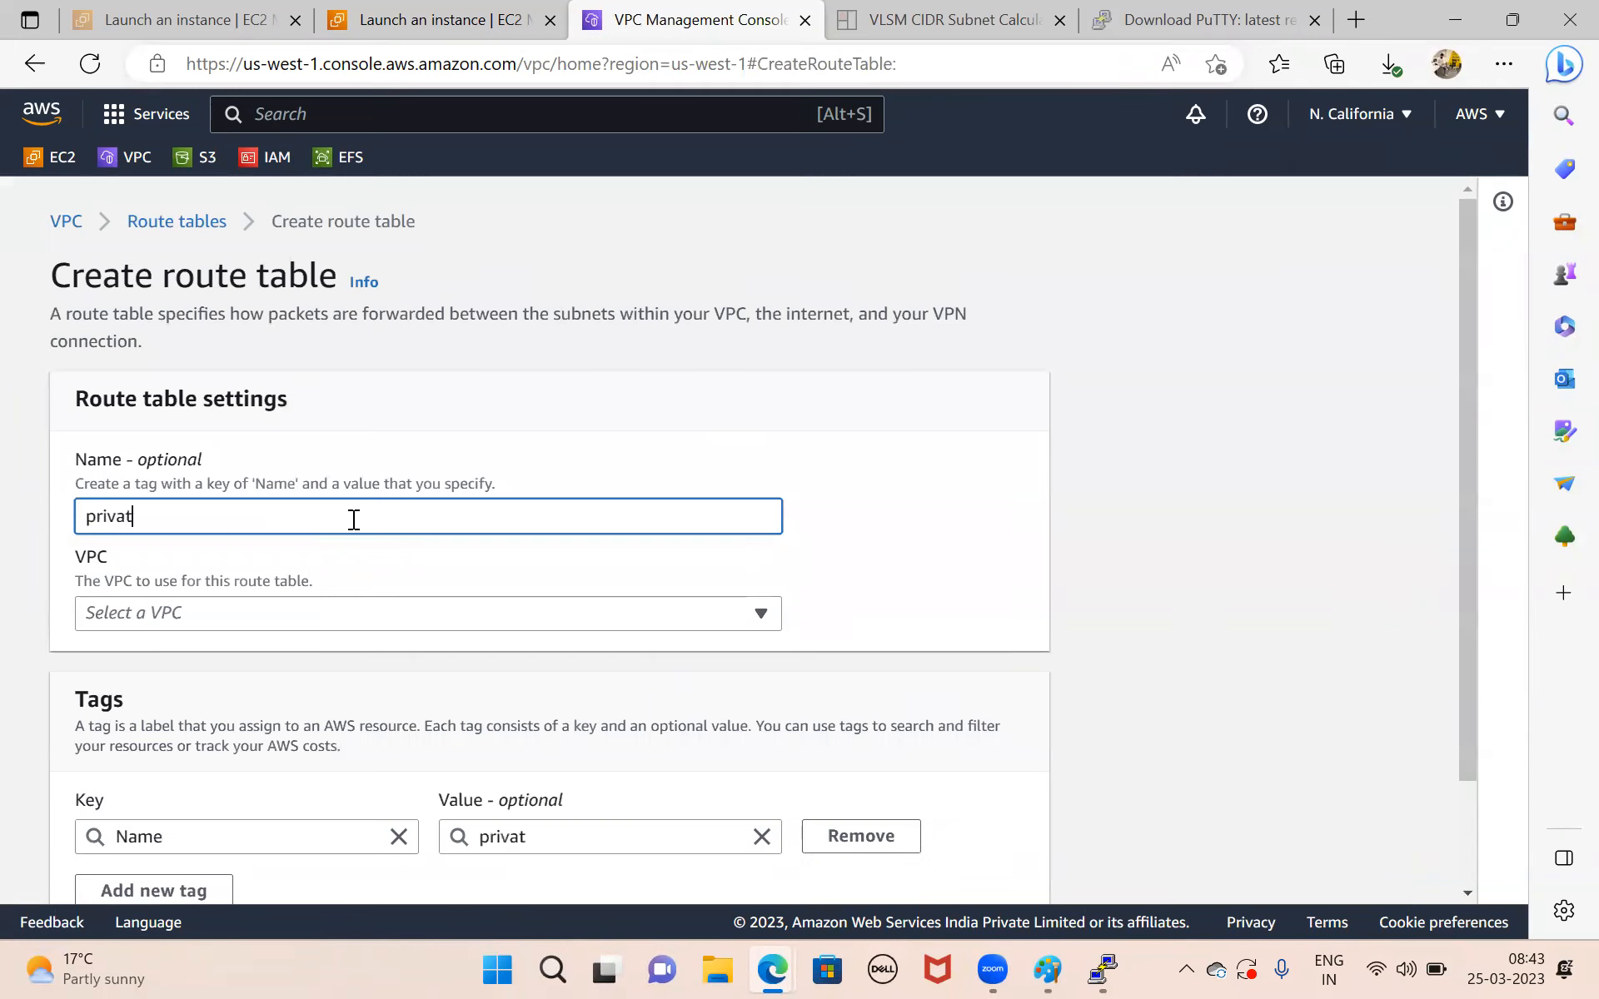
type("e")
key("ctrl+a")
key("BackSpace")
type("d")
key("BackSpace")
type("db-rt")
scroll(353, 519, "down", 2)
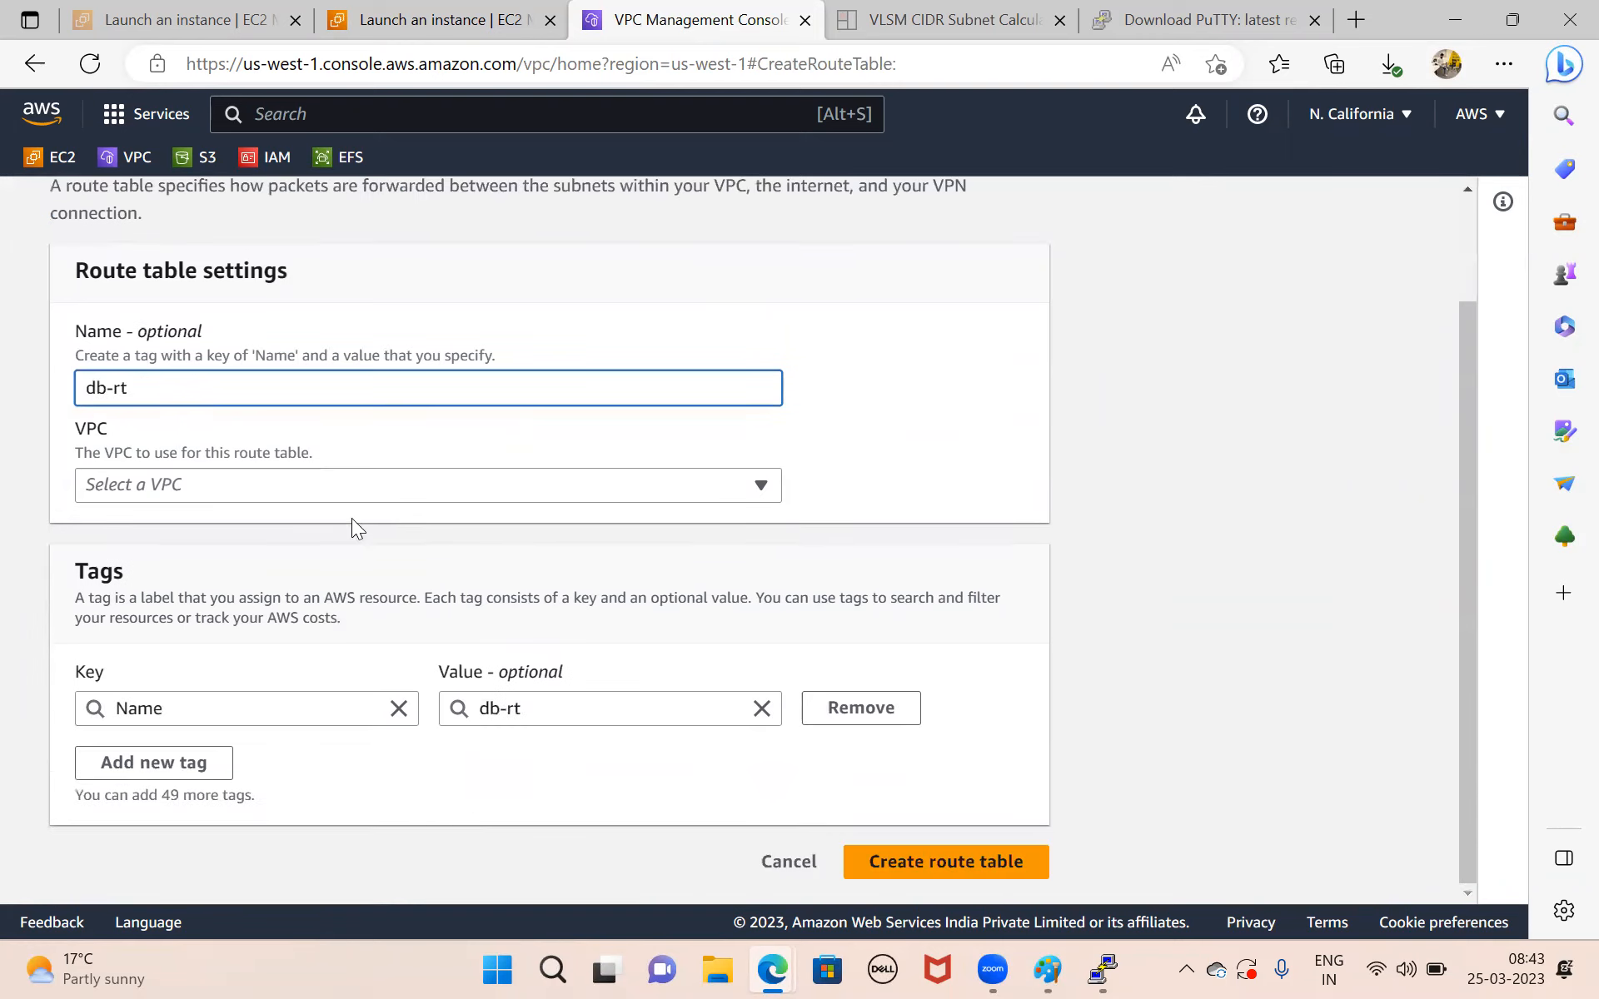
left_click(426, 493)
left_click(253, 563)
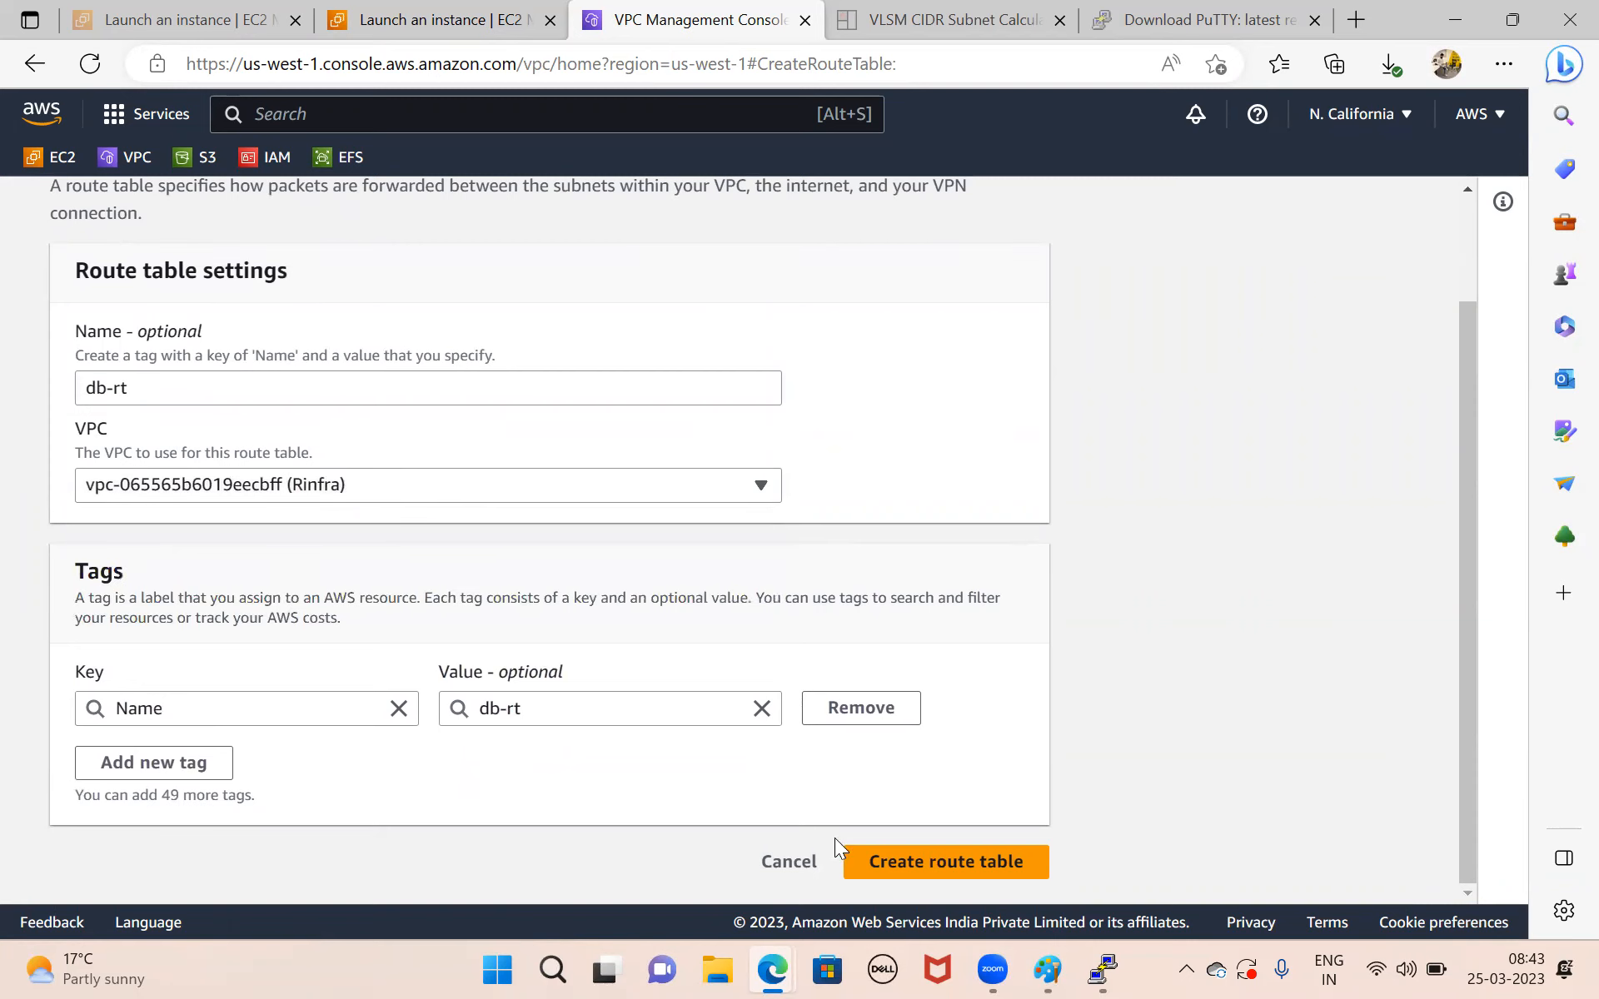
left_click(889, 863)
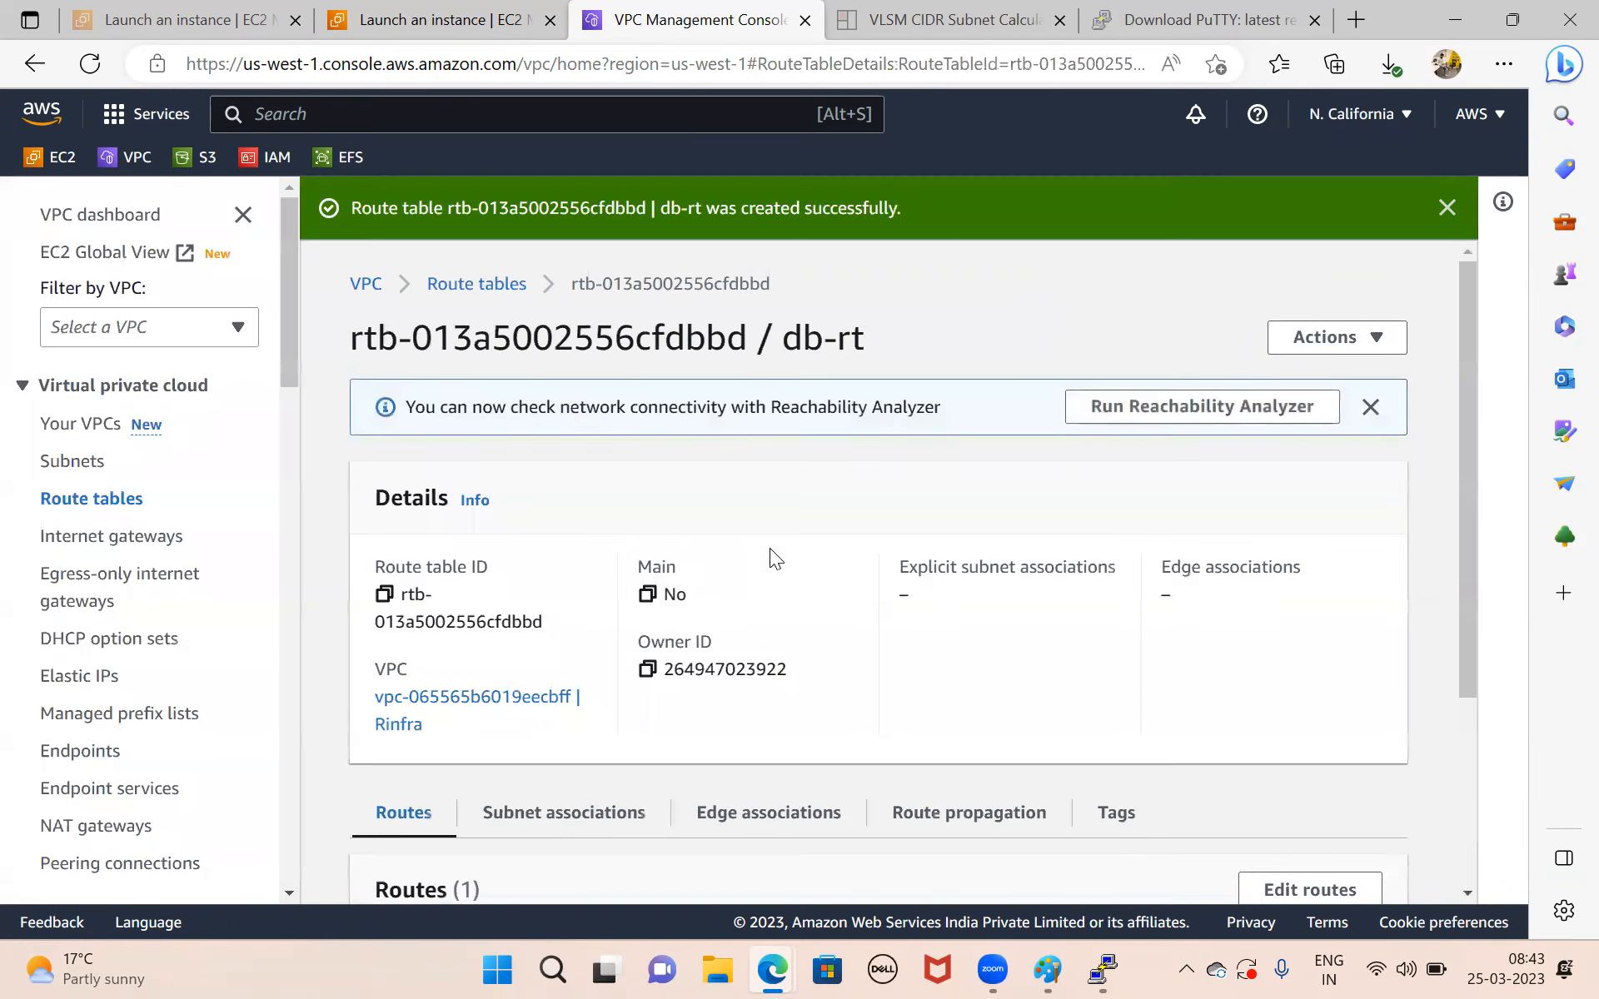
Associate db-subnet with the db-rt route table, save it, and review the explicit subnet associations.
scroll(769, 548, "down", 3)
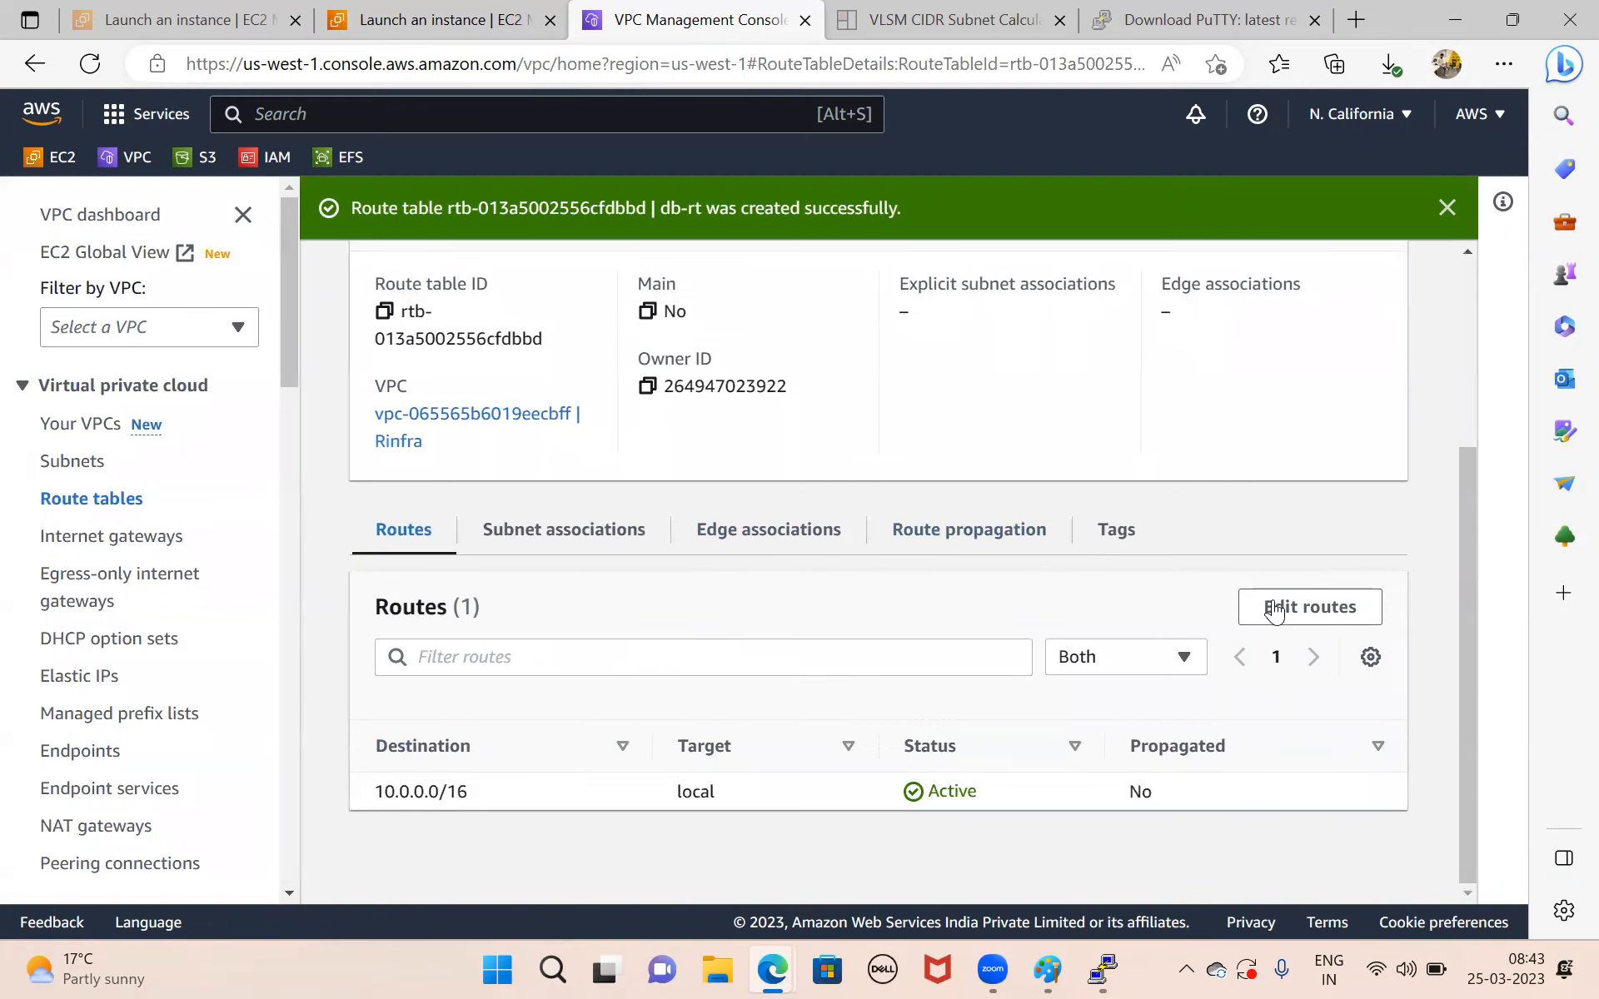
left_click(603, 543)
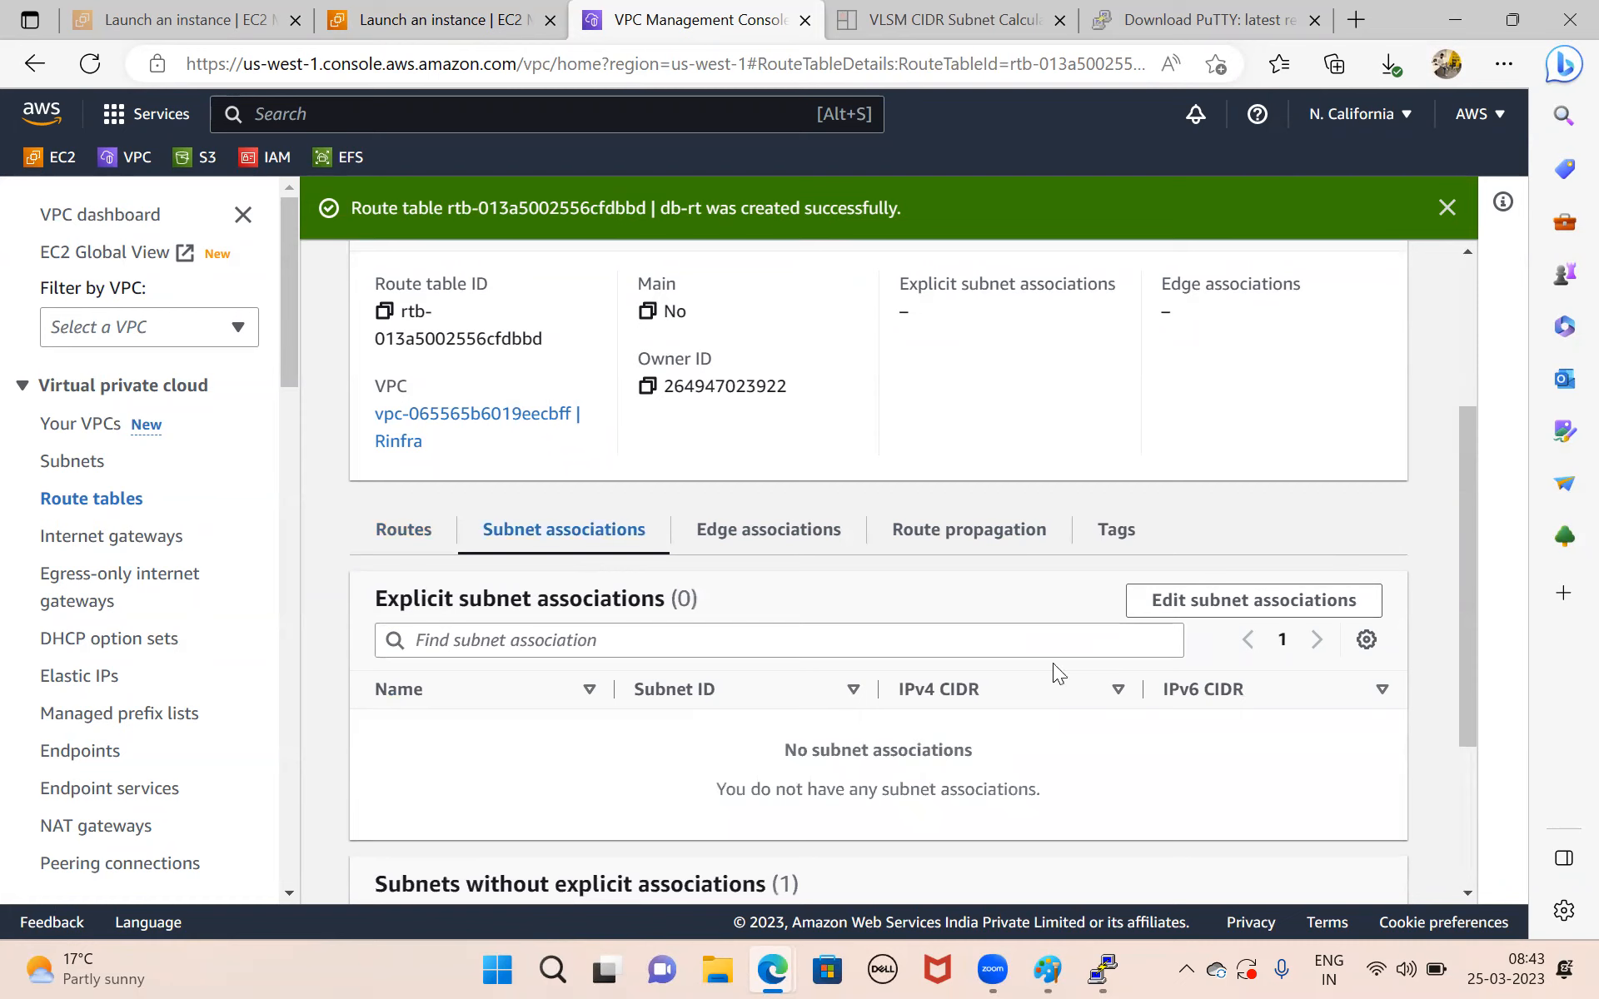
left_click(1231, 600)
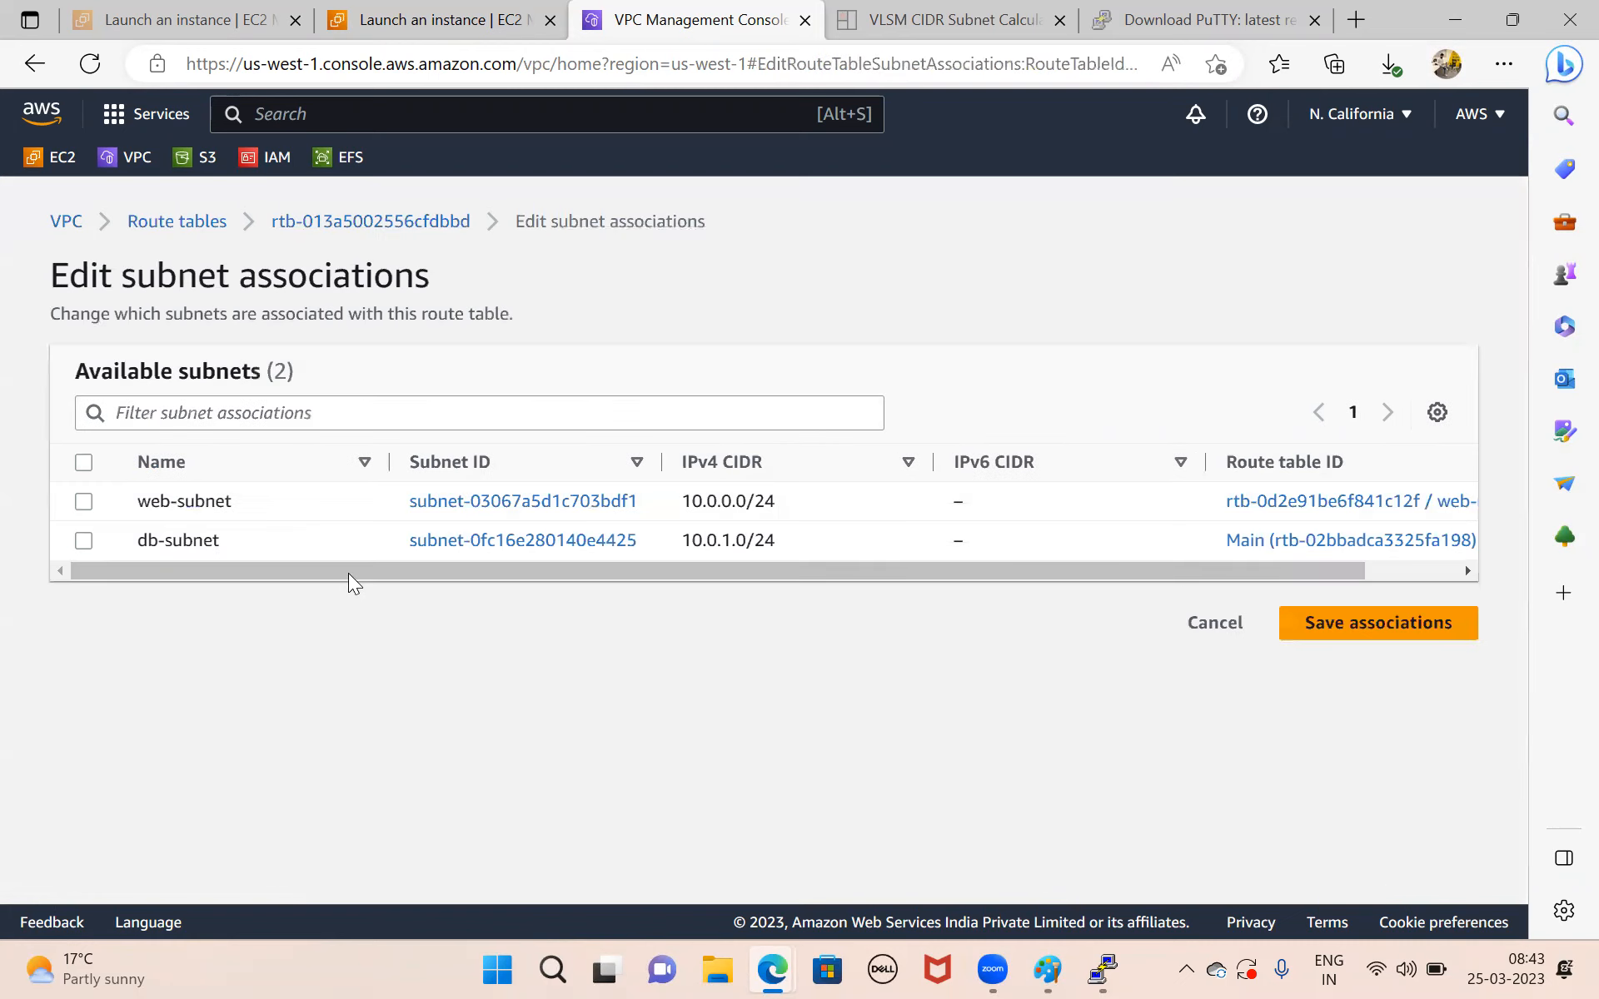
left_click(87, 542)
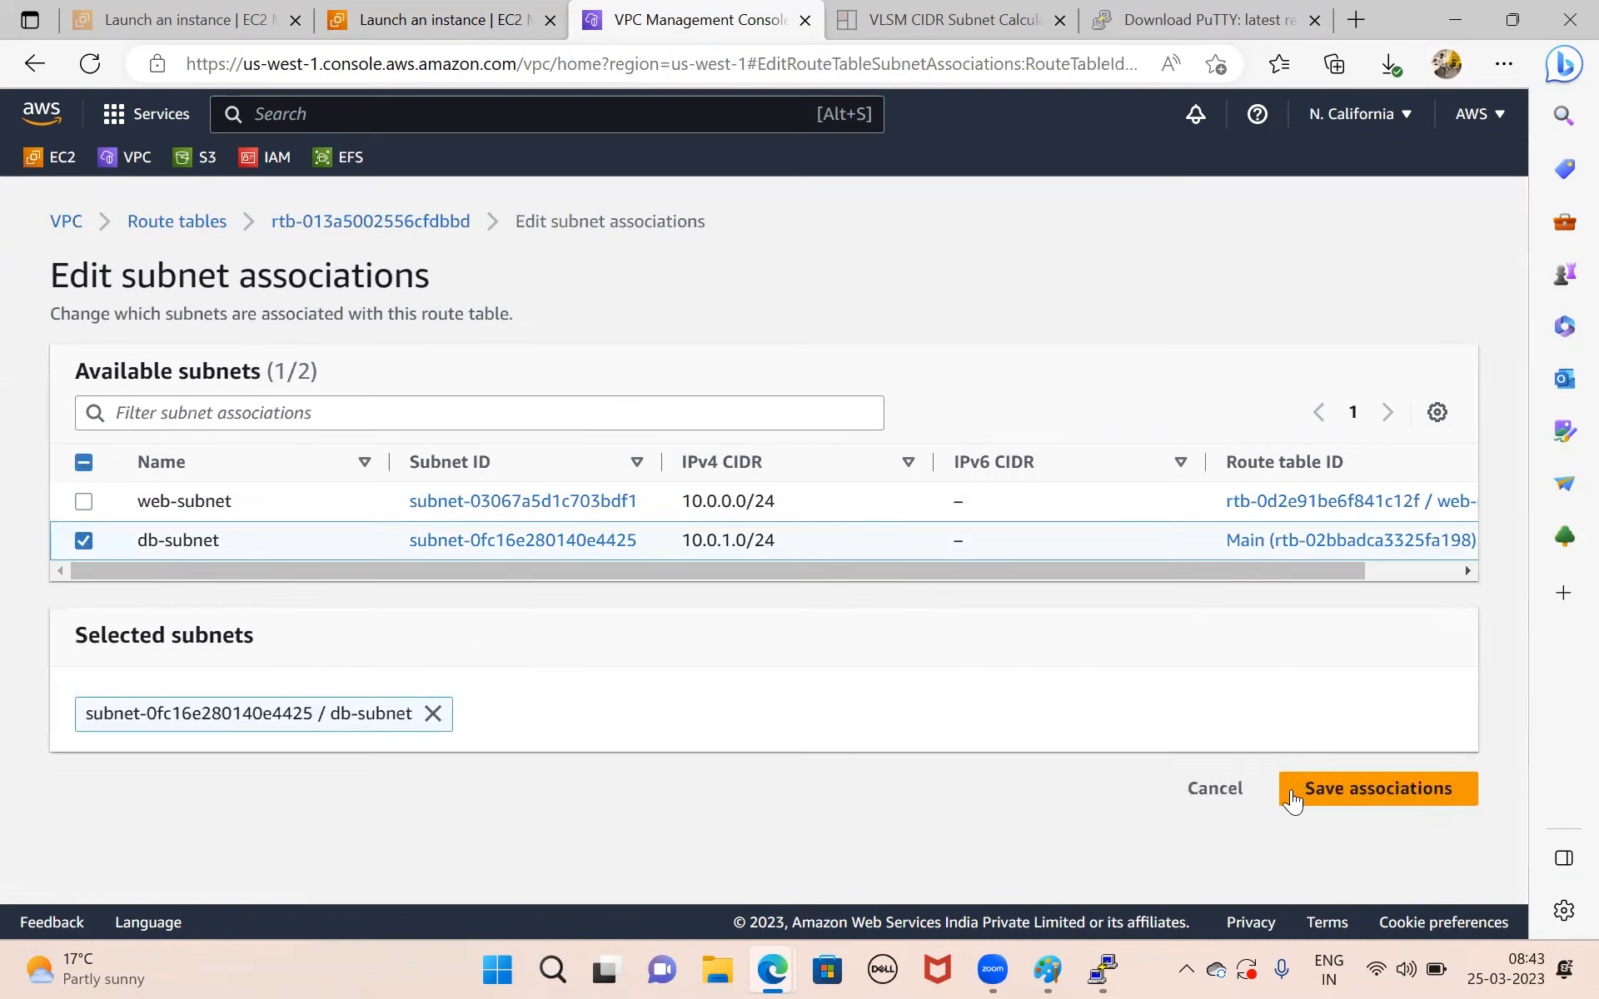
left_click(1307, 801)
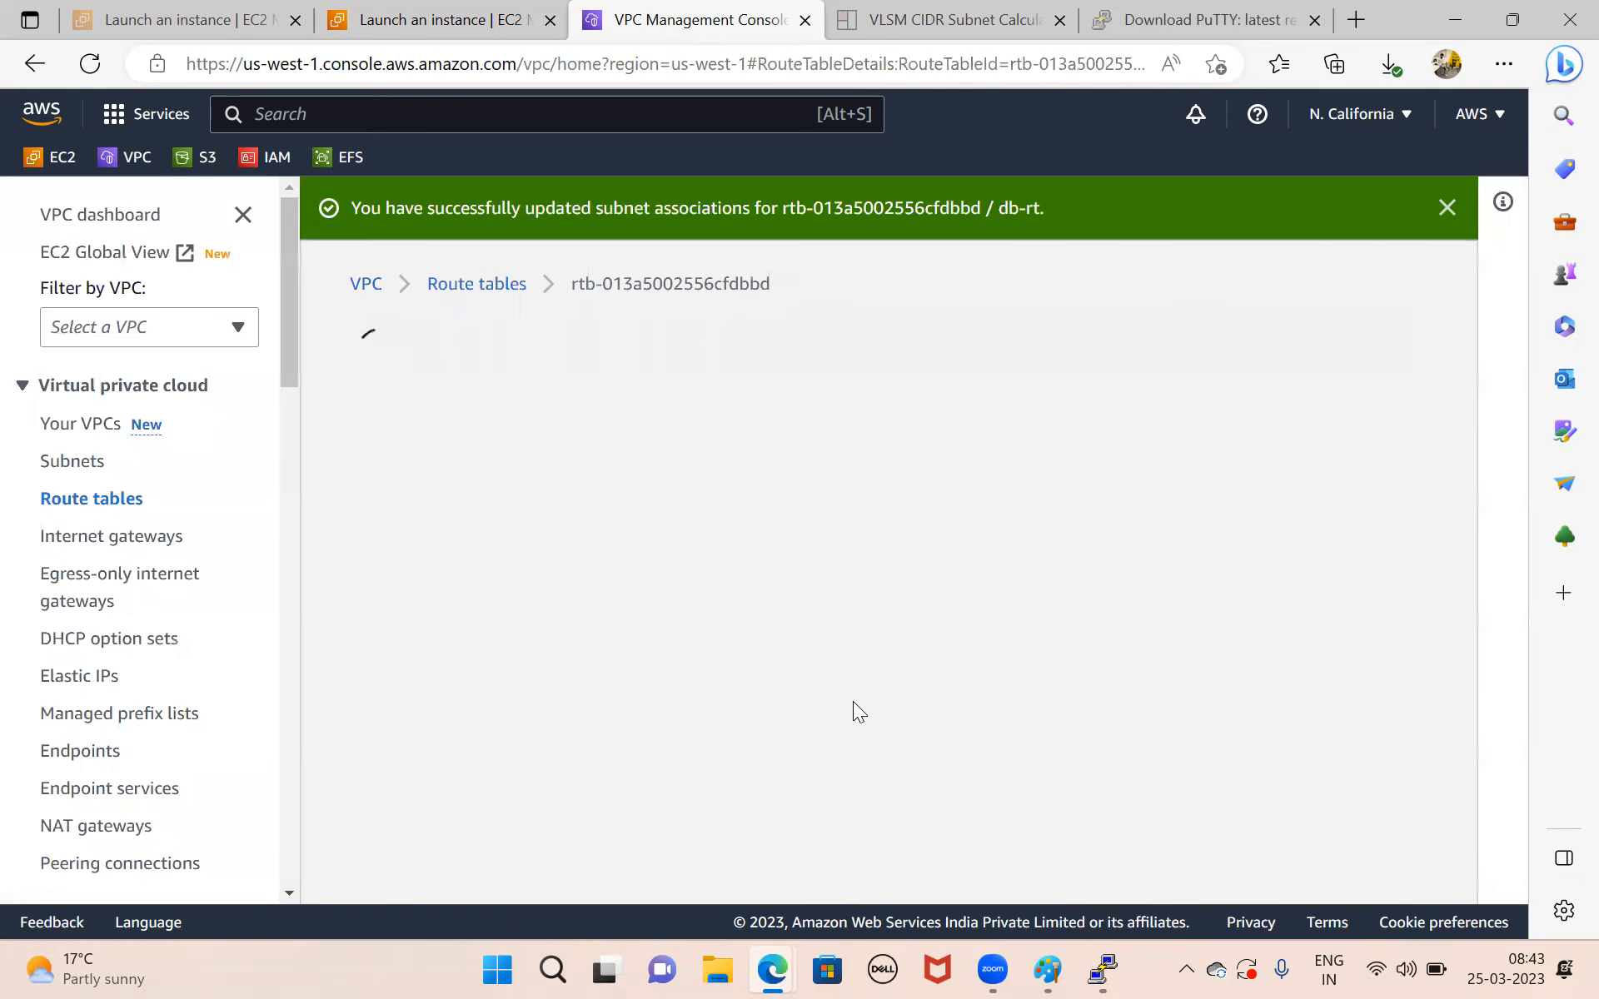
scroll(853, 701, "down", 3)
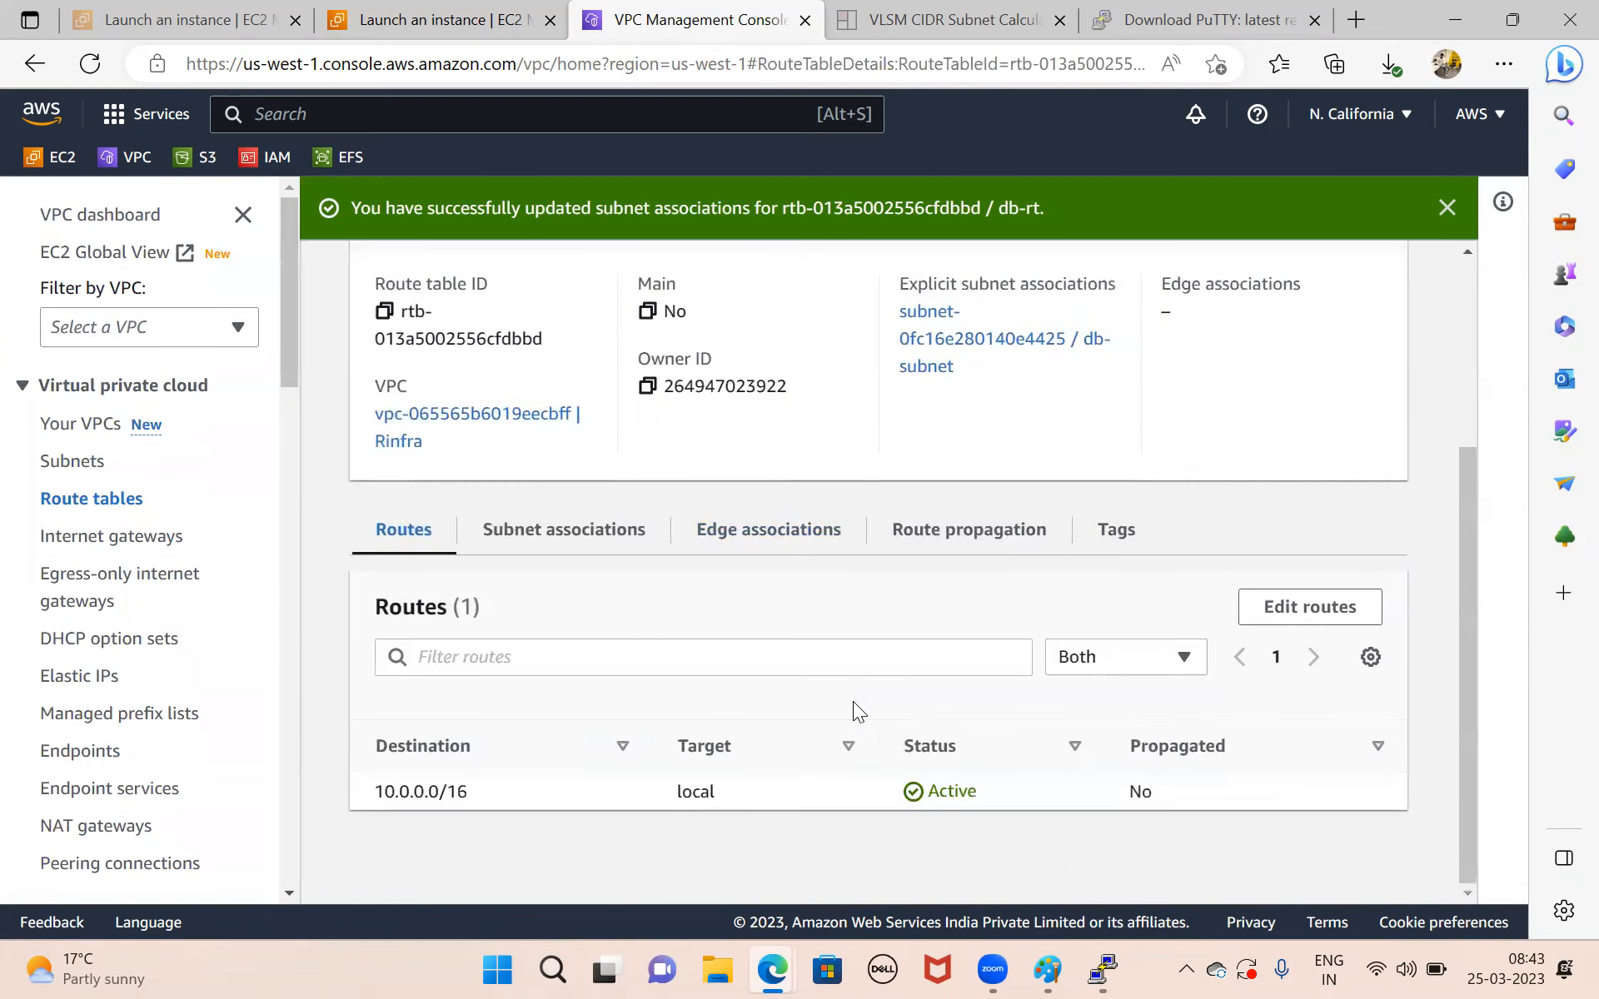
left_click(548, 537)
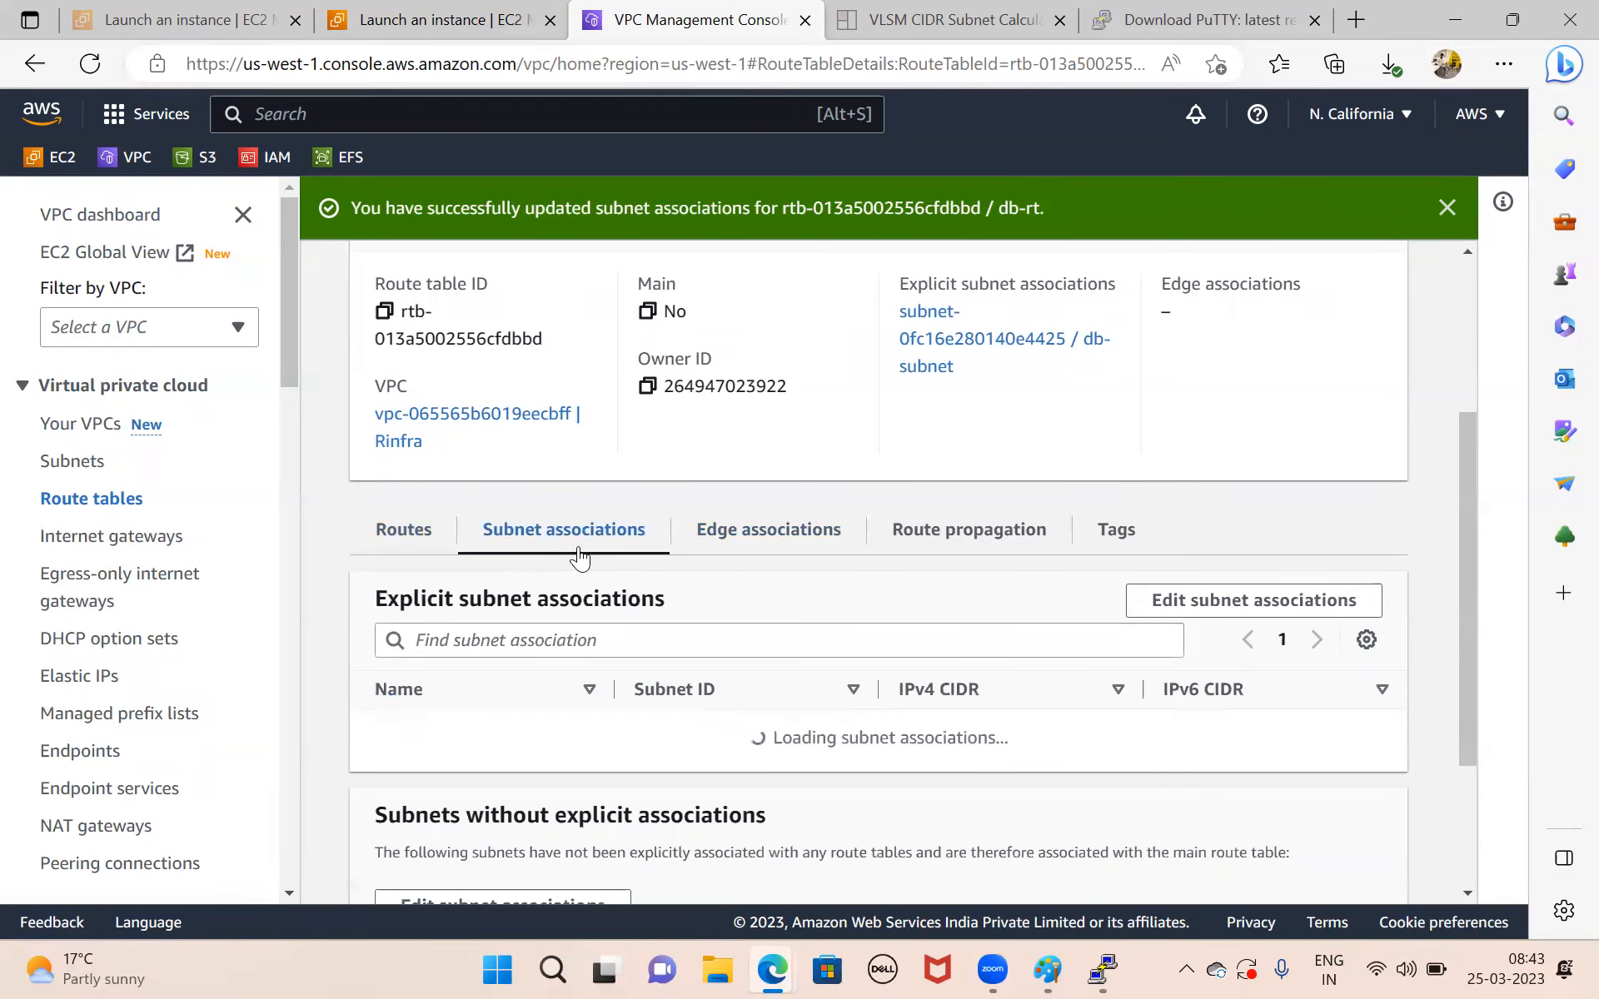
Add a route to db-rt with destination 0.0.0.0/0 and the NAT gateway Rinfra-Nat-Gateway as target, and save the changes.
left_click(403, 540)
left_click(1353, 612)
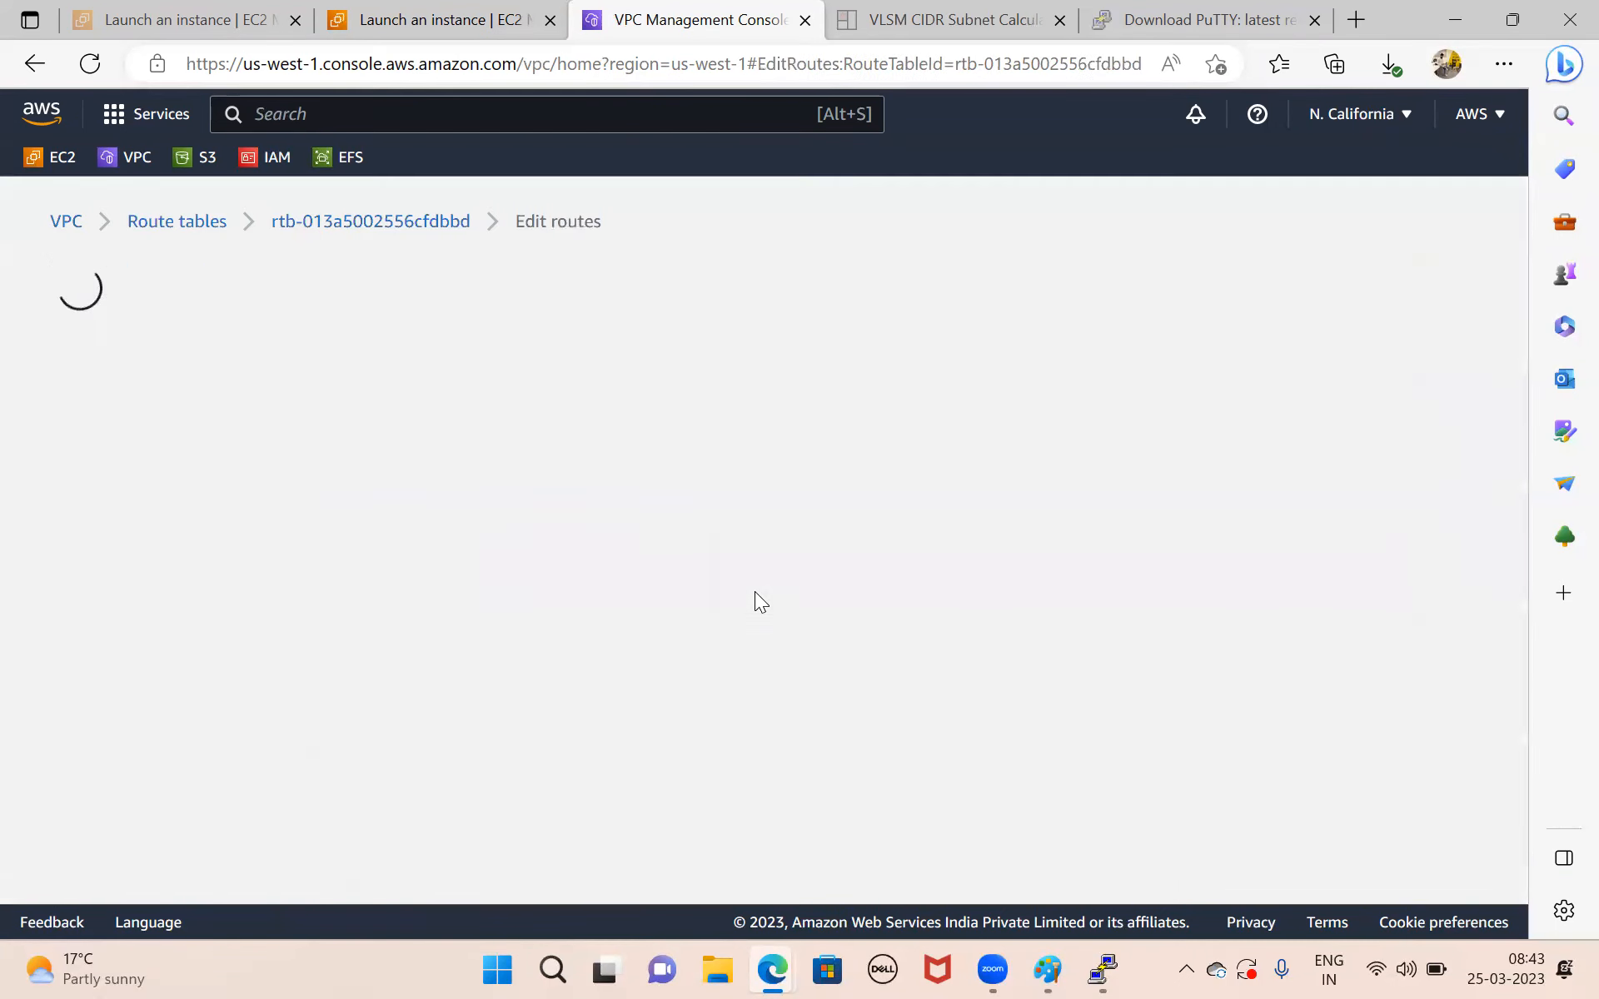
left_click(143, 673)
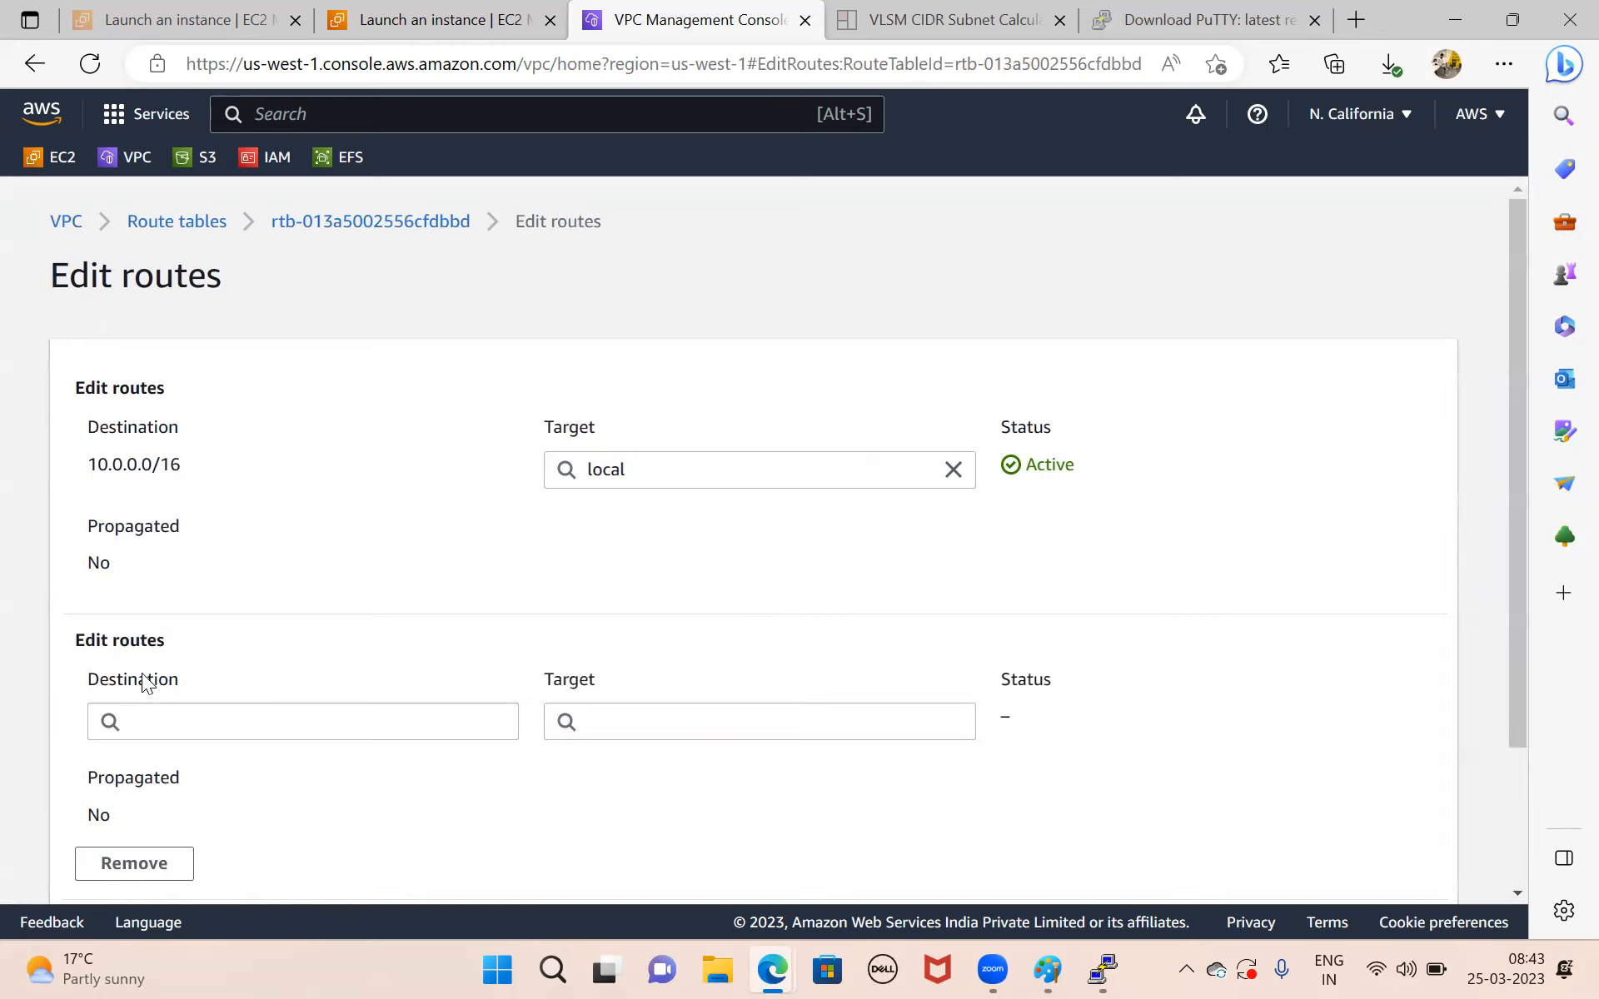
left_click(239, 728)
type("0.0.")
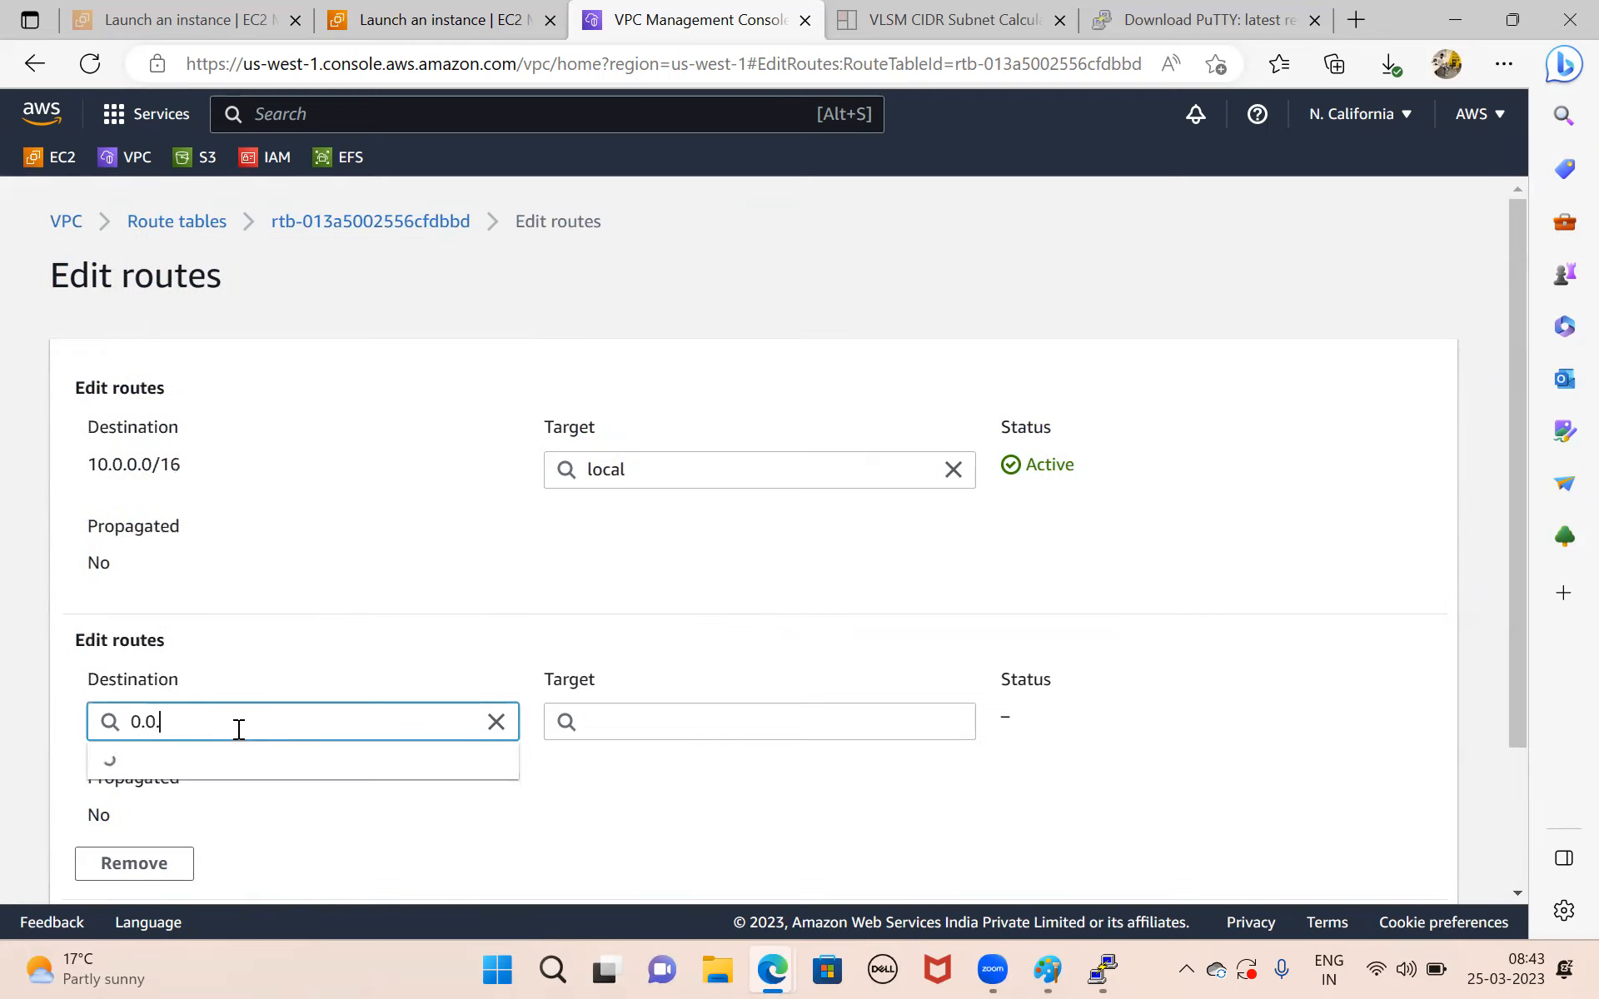
type("0.0/0")
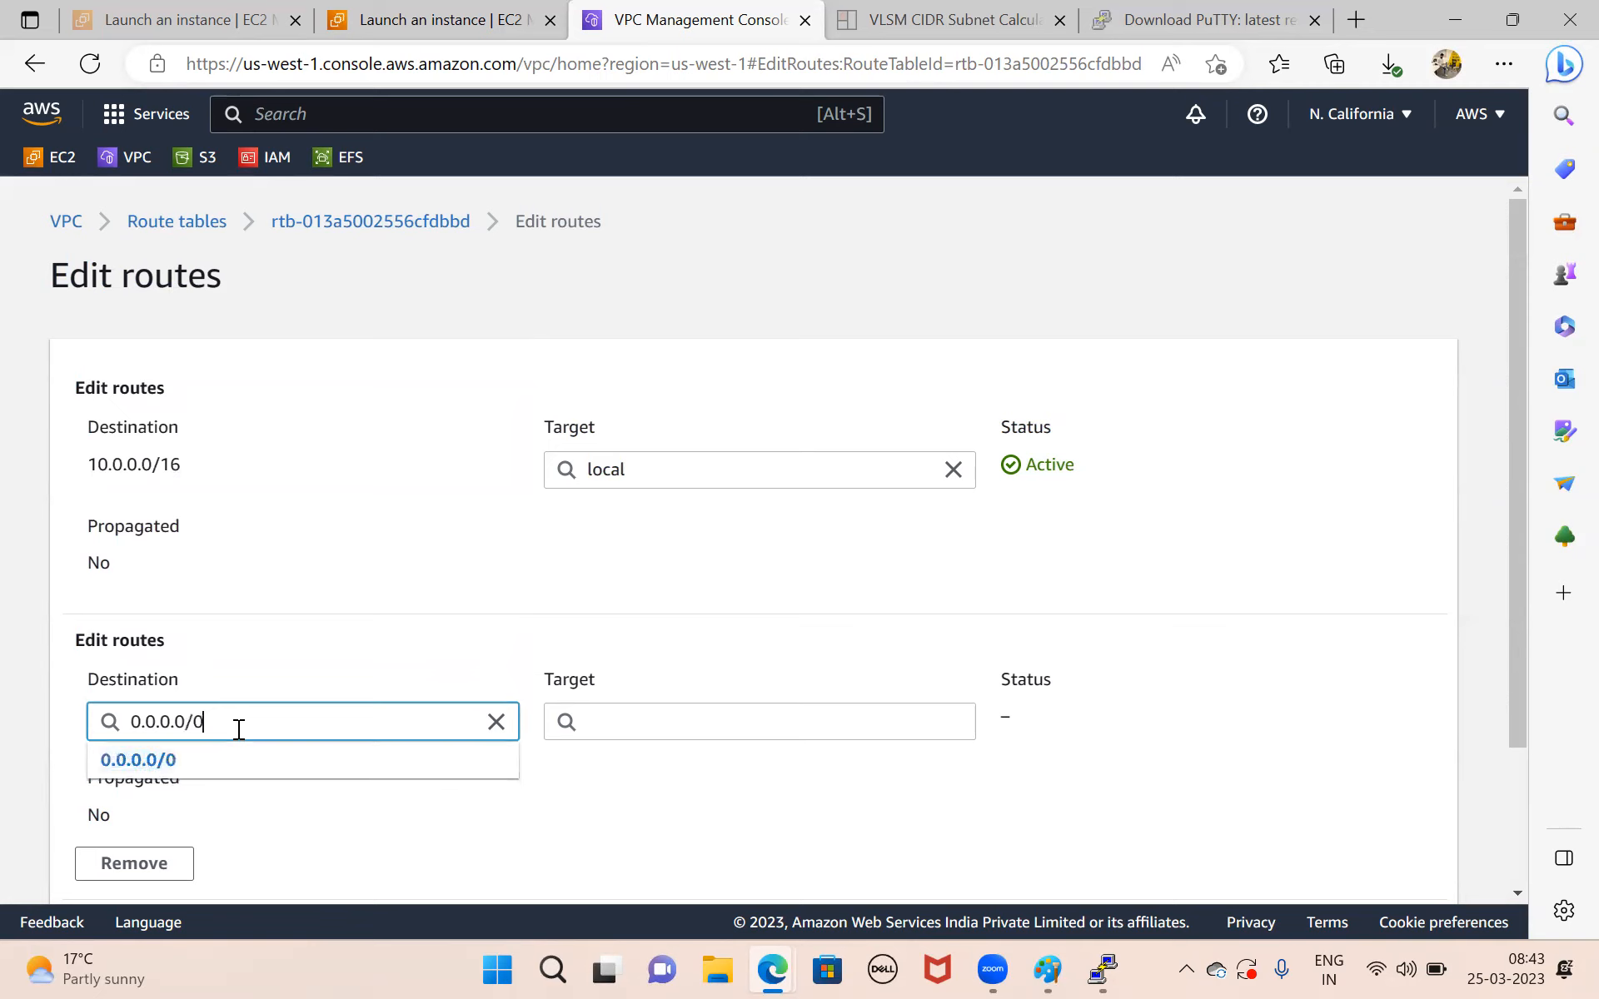
left_click(197, 760)
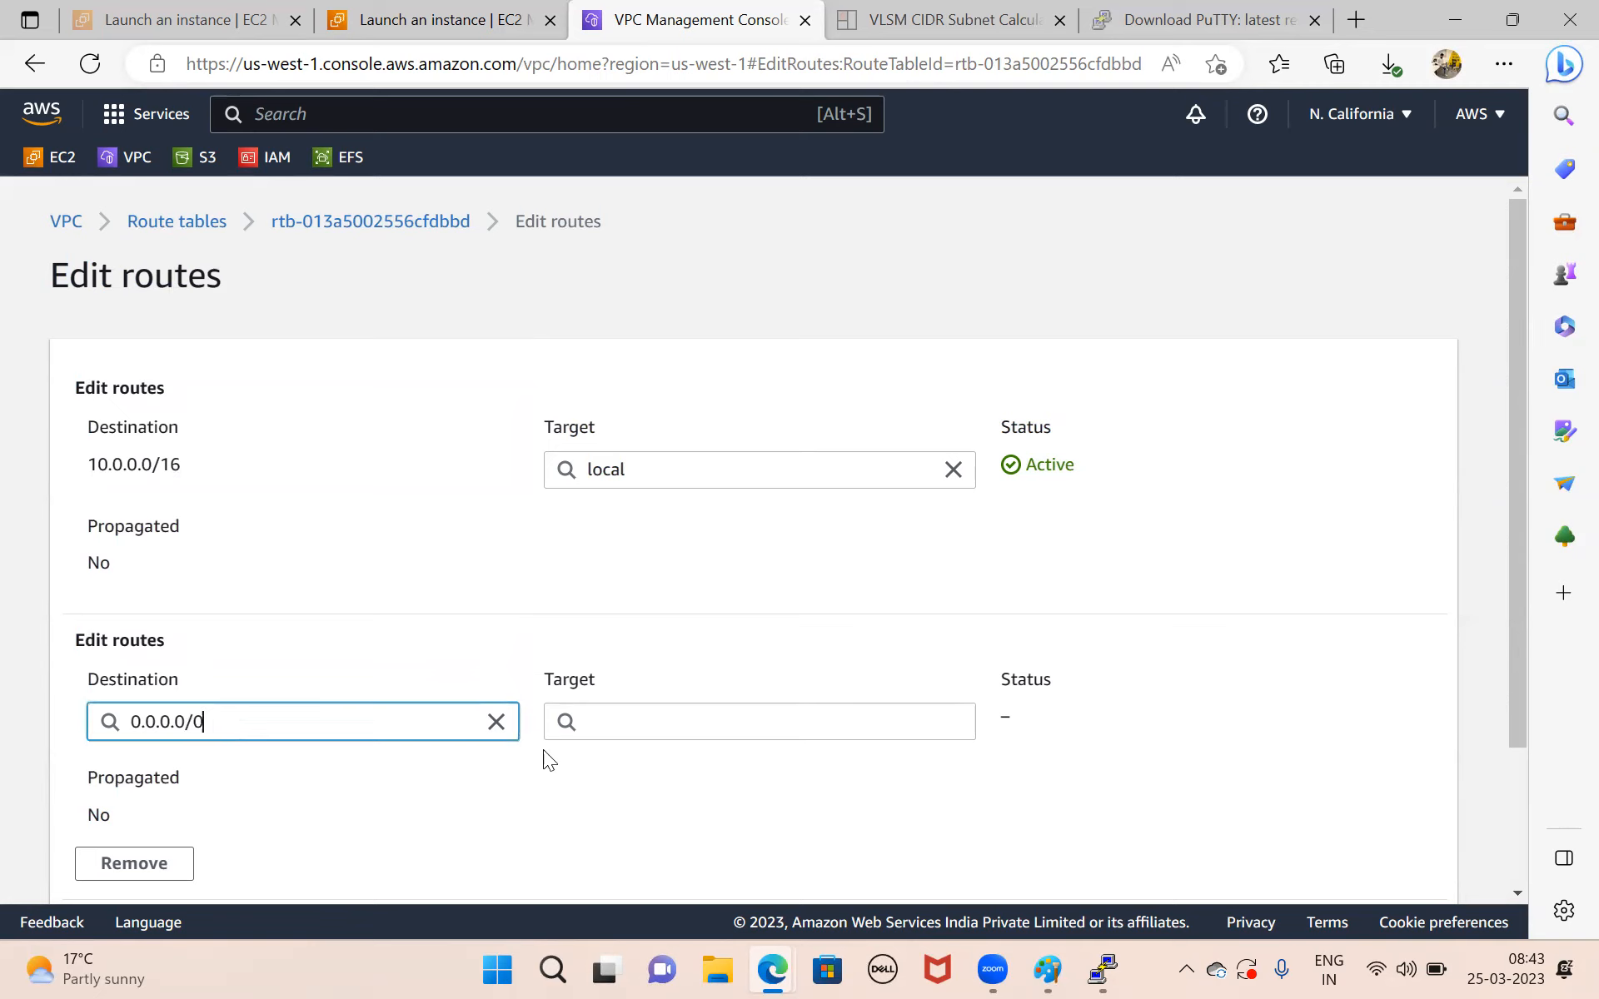
left_click(664, 721)
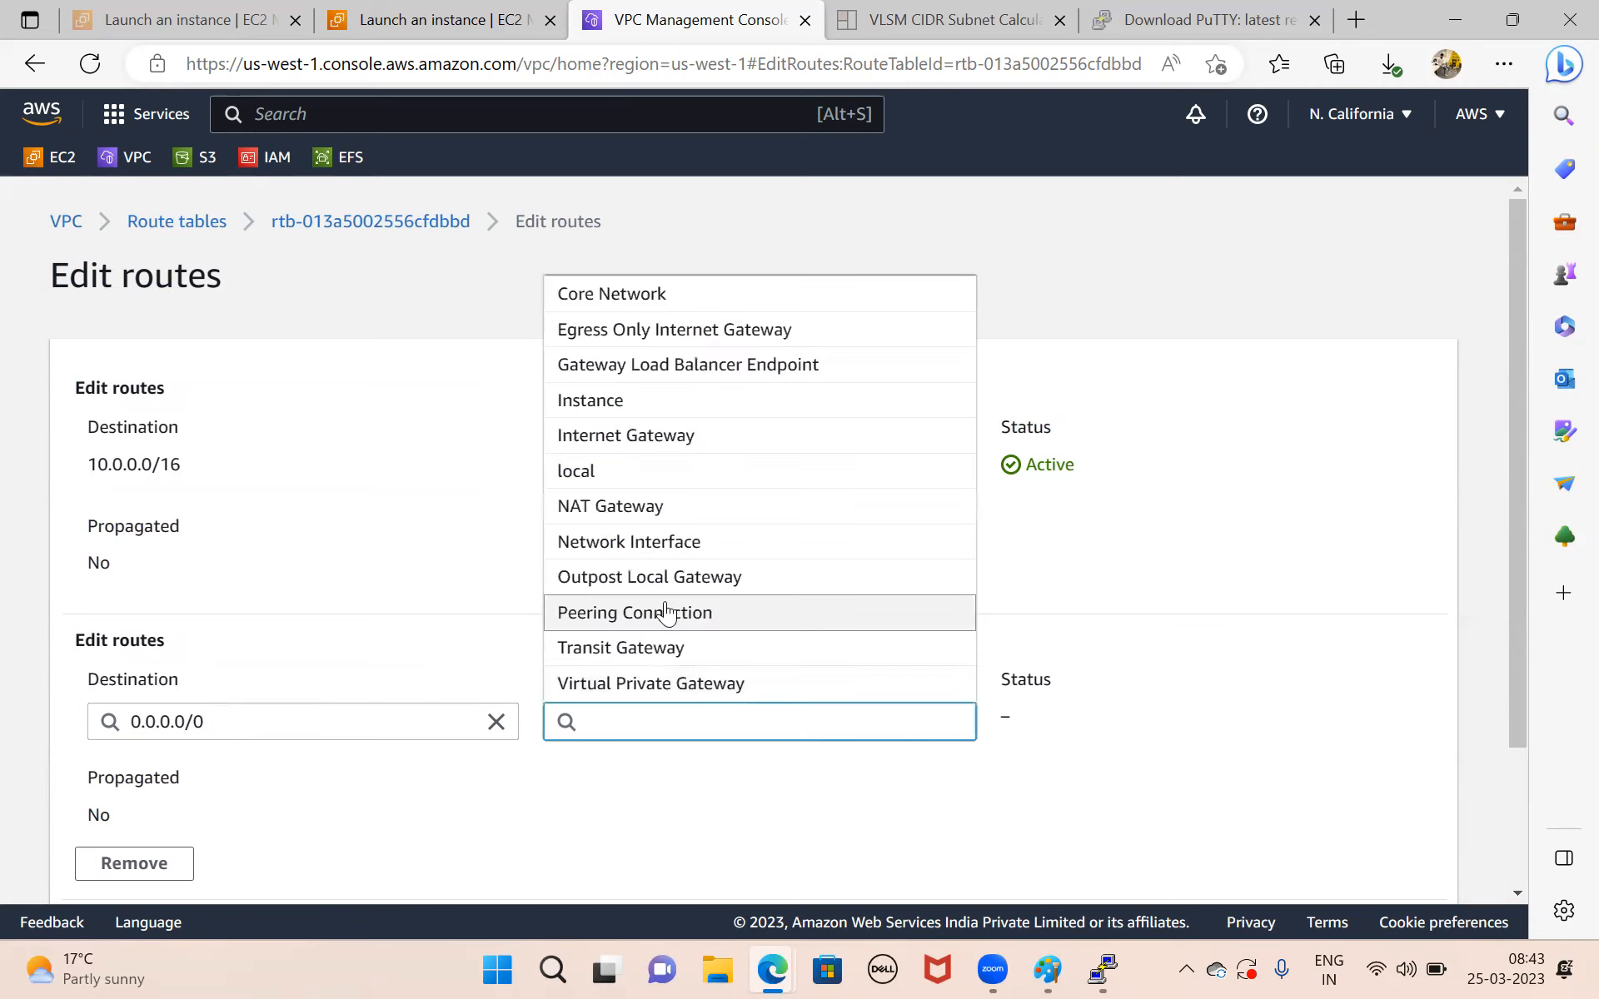
left_click(661, 510)
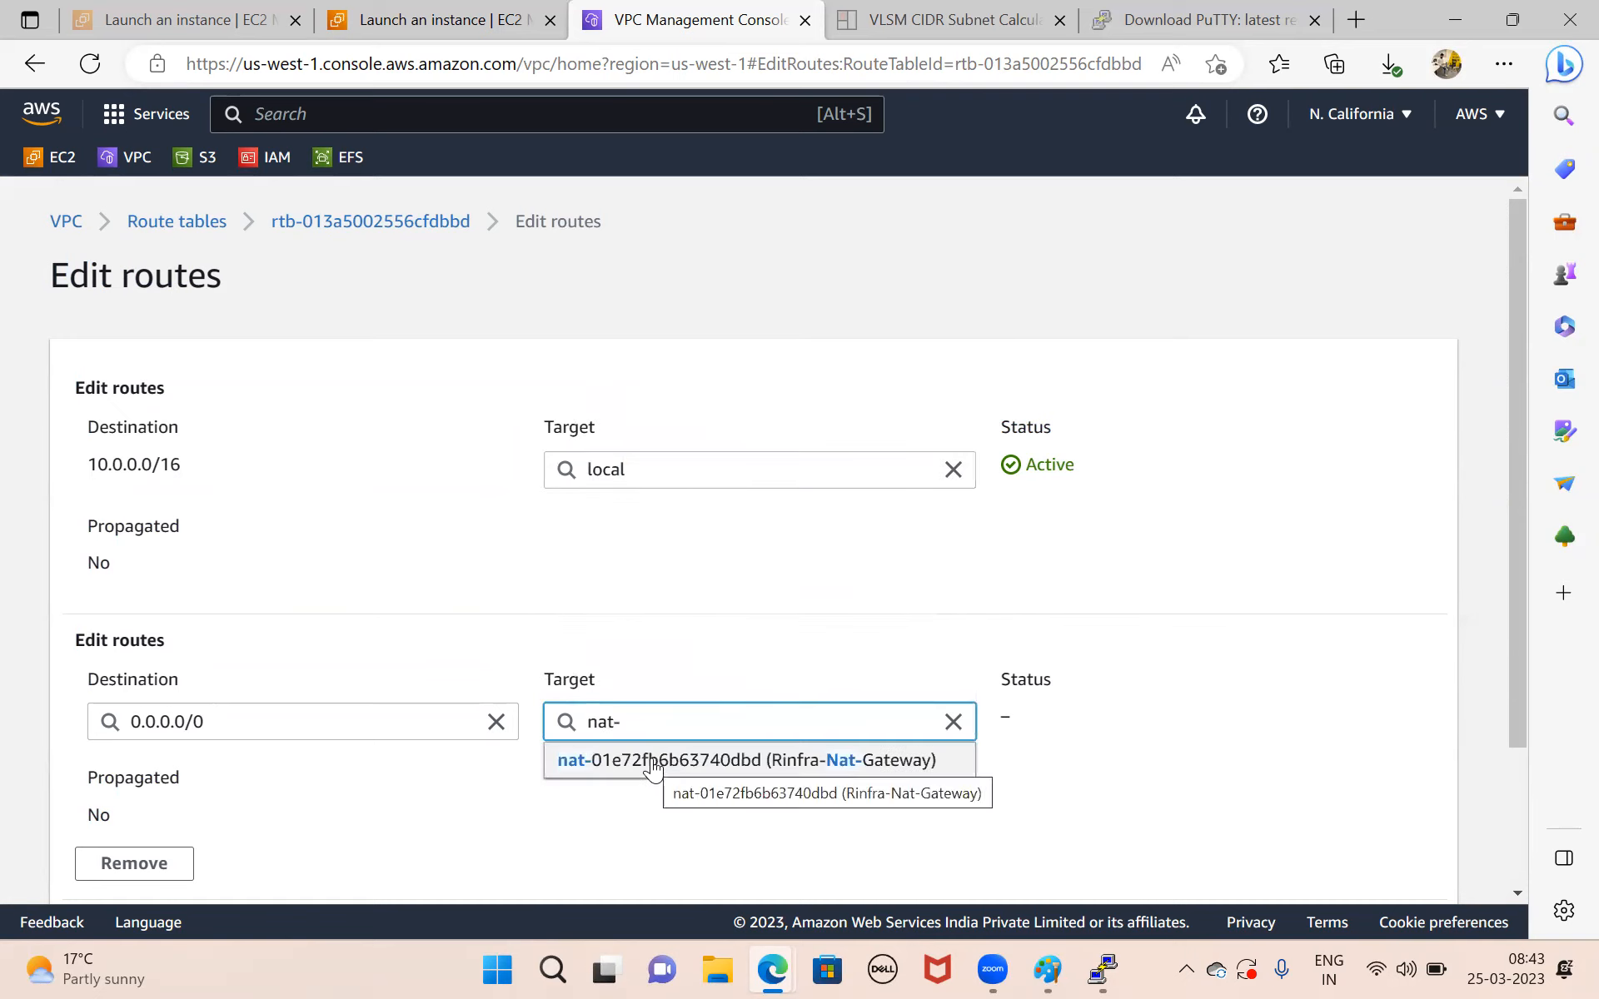
left_click(652, 760)
scroll(652, 757, "down", 3)
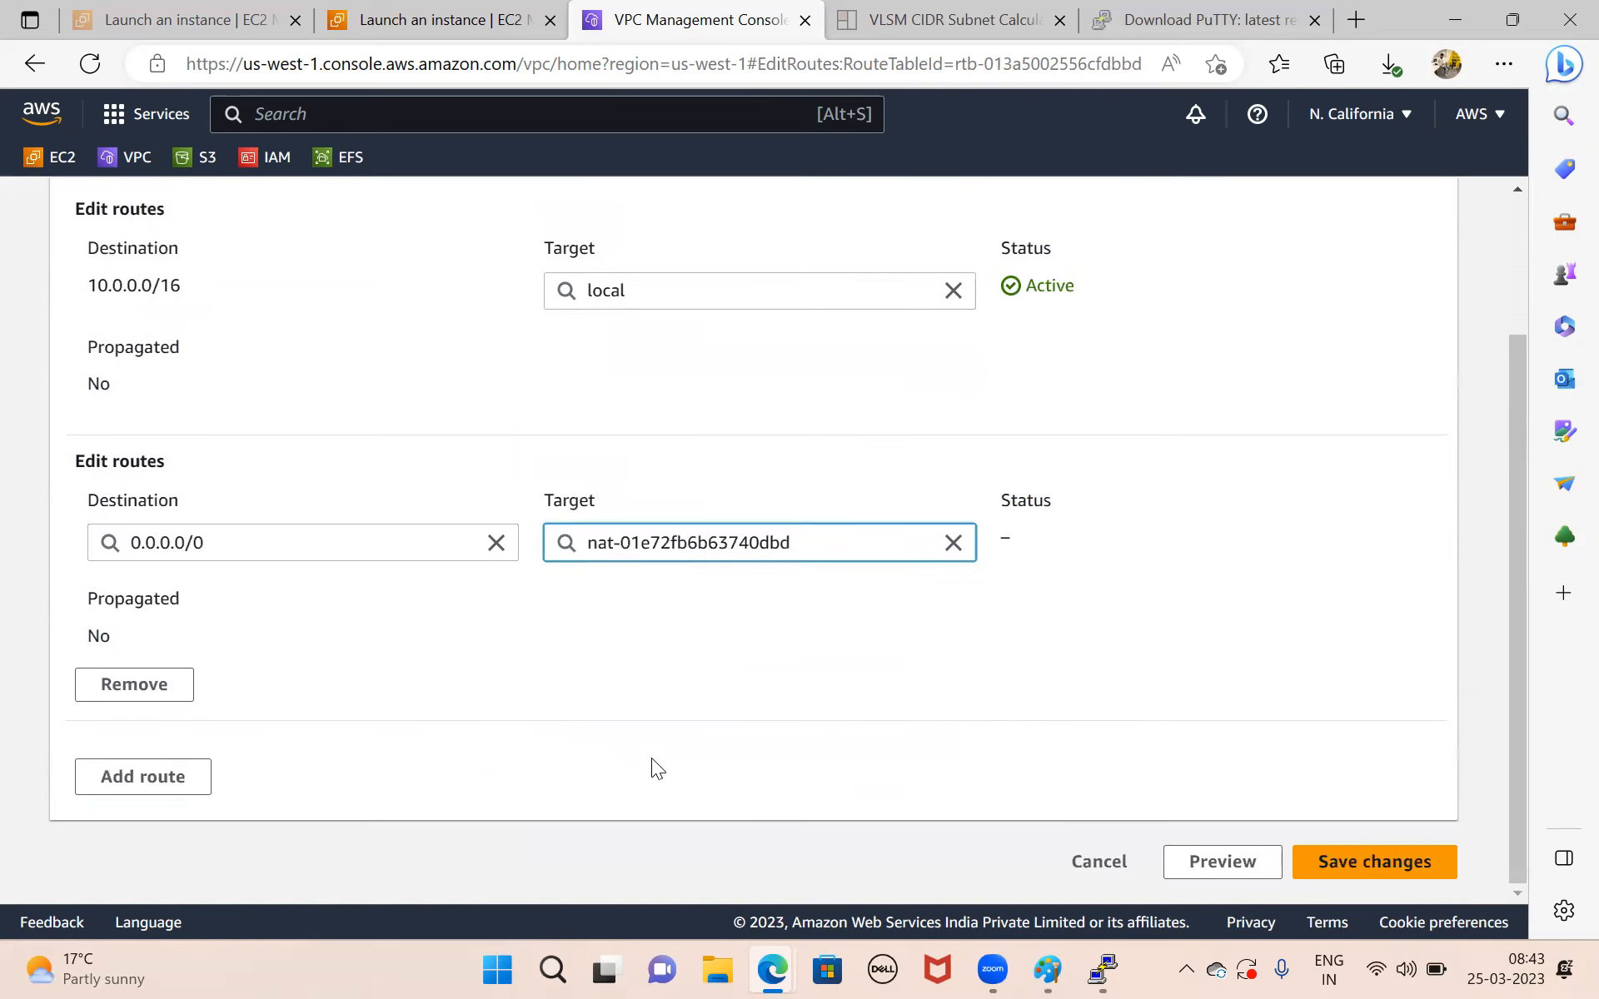
left_click(1384, 862)
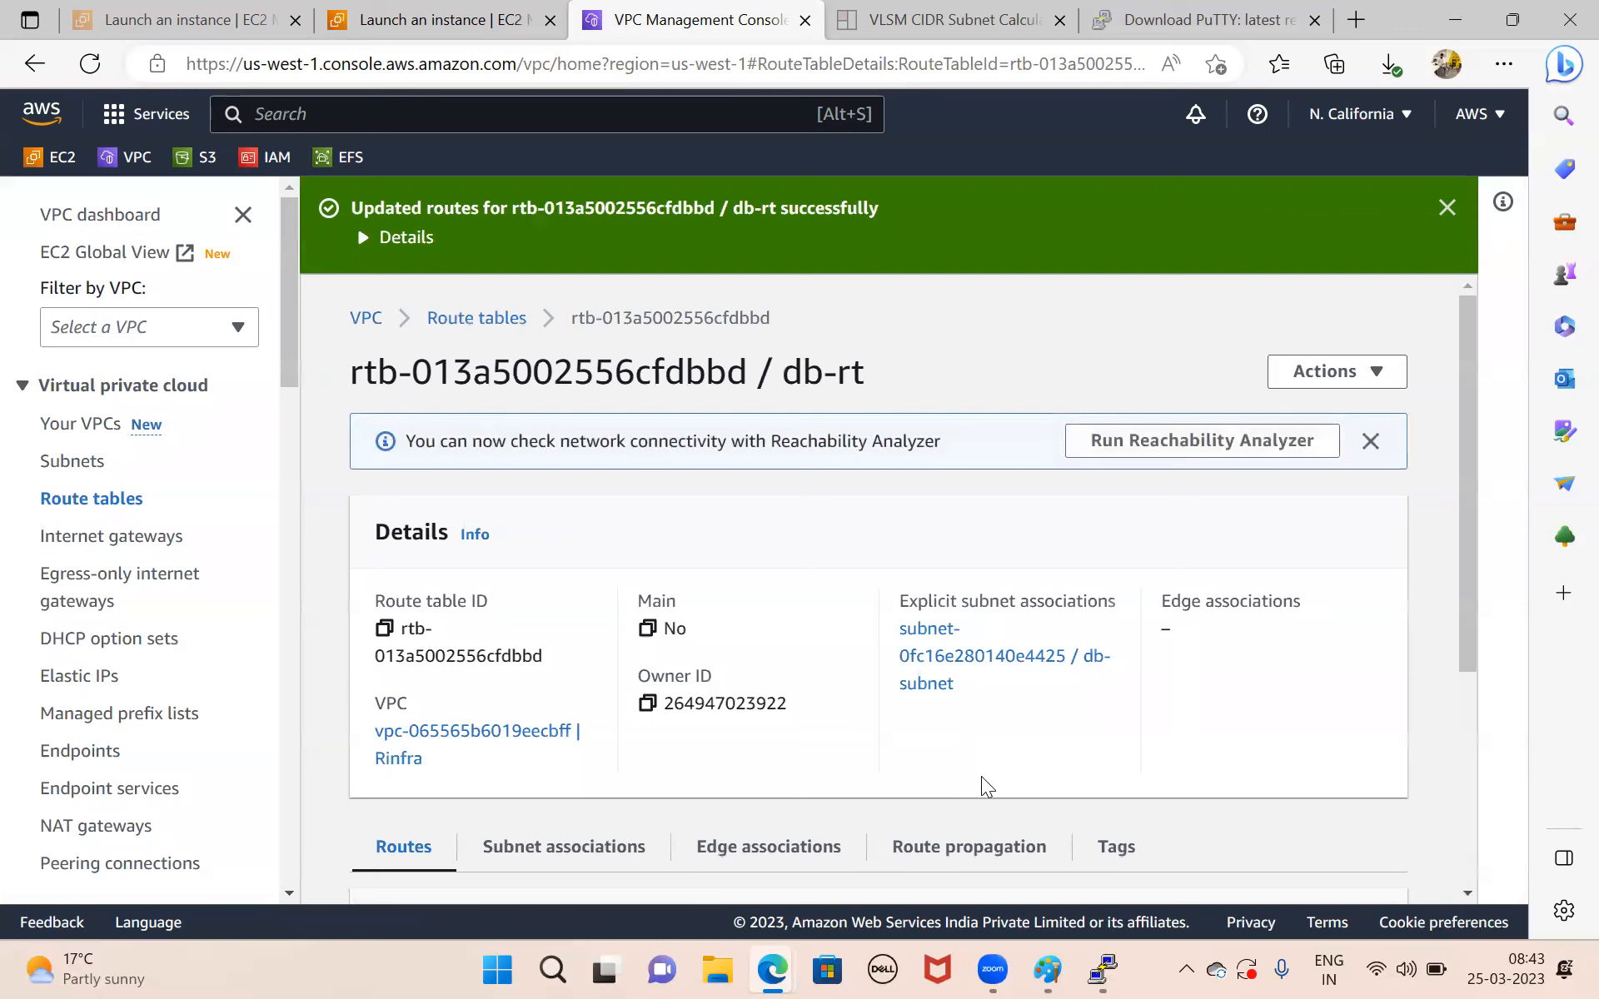
Switch back to Paint and finish editing the route text below the db-rt rectangle.
mouse_move(1057, 964)
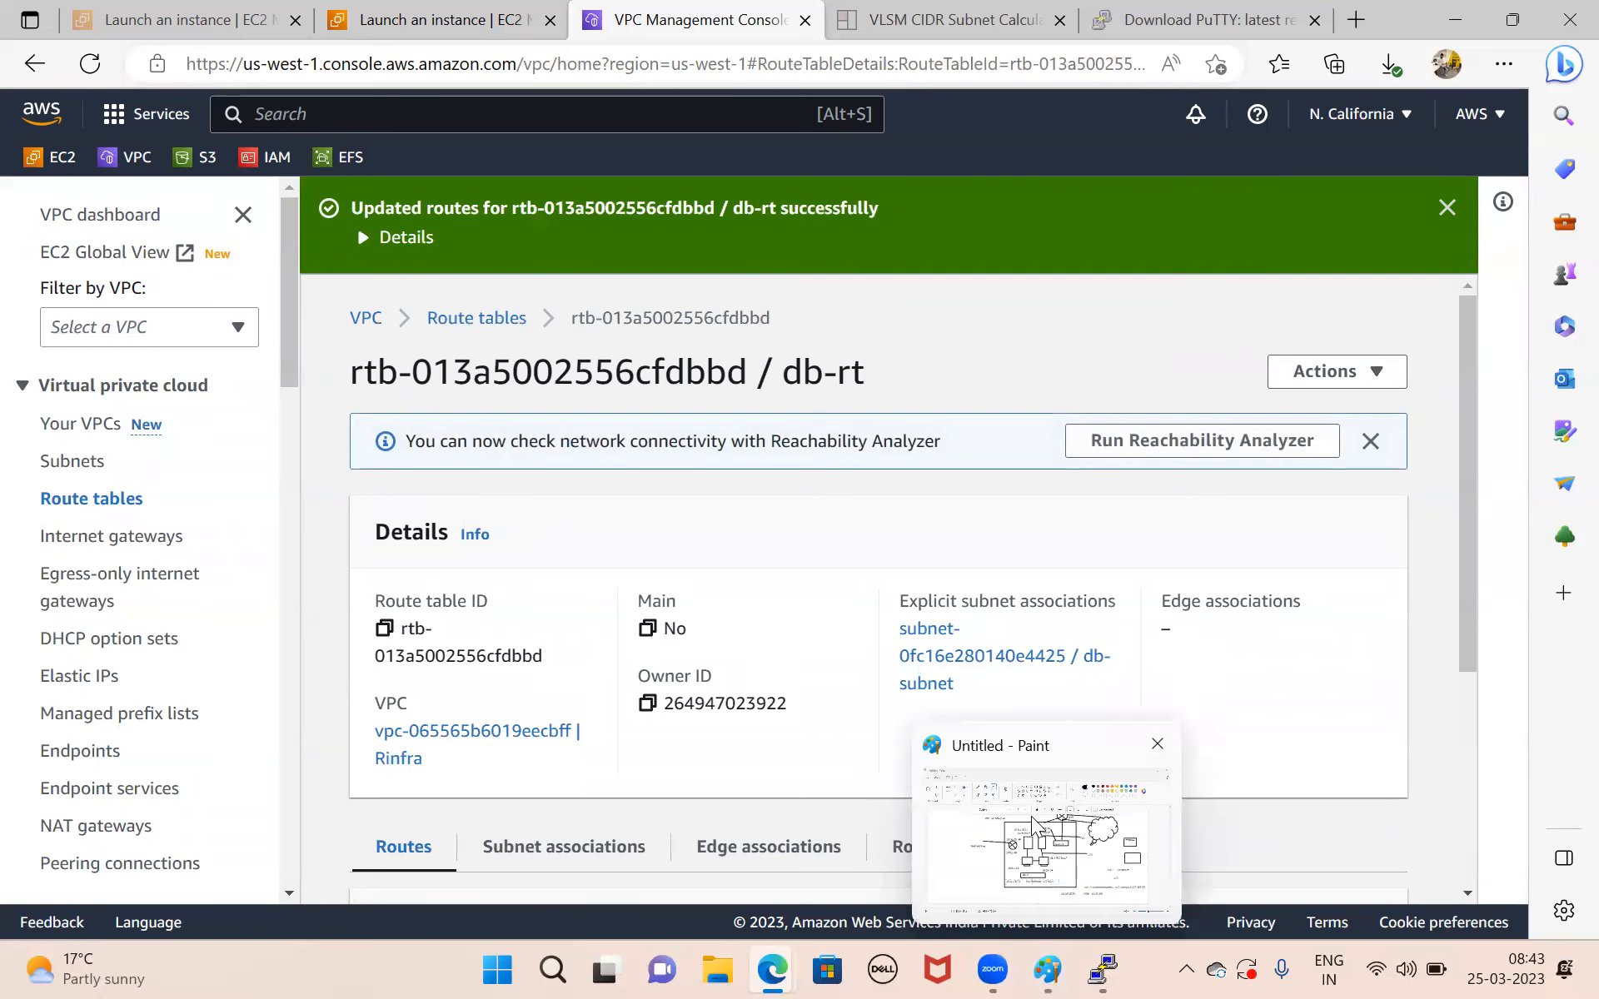
left_click(1032, 823)
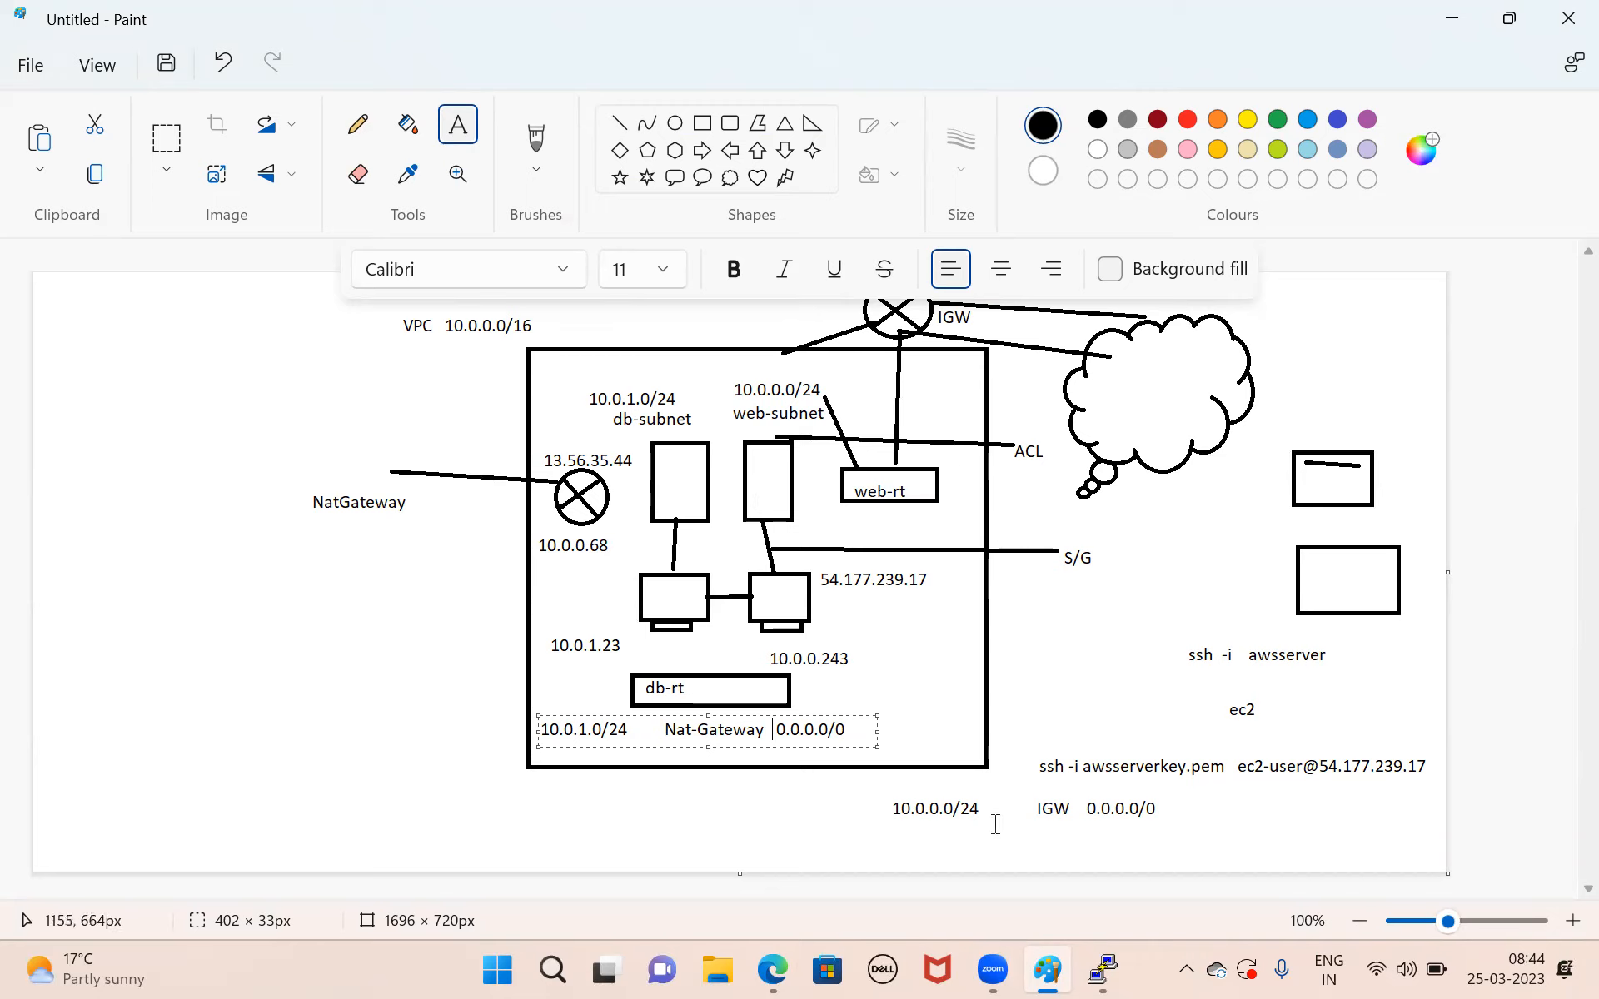
left_click(427, 599)
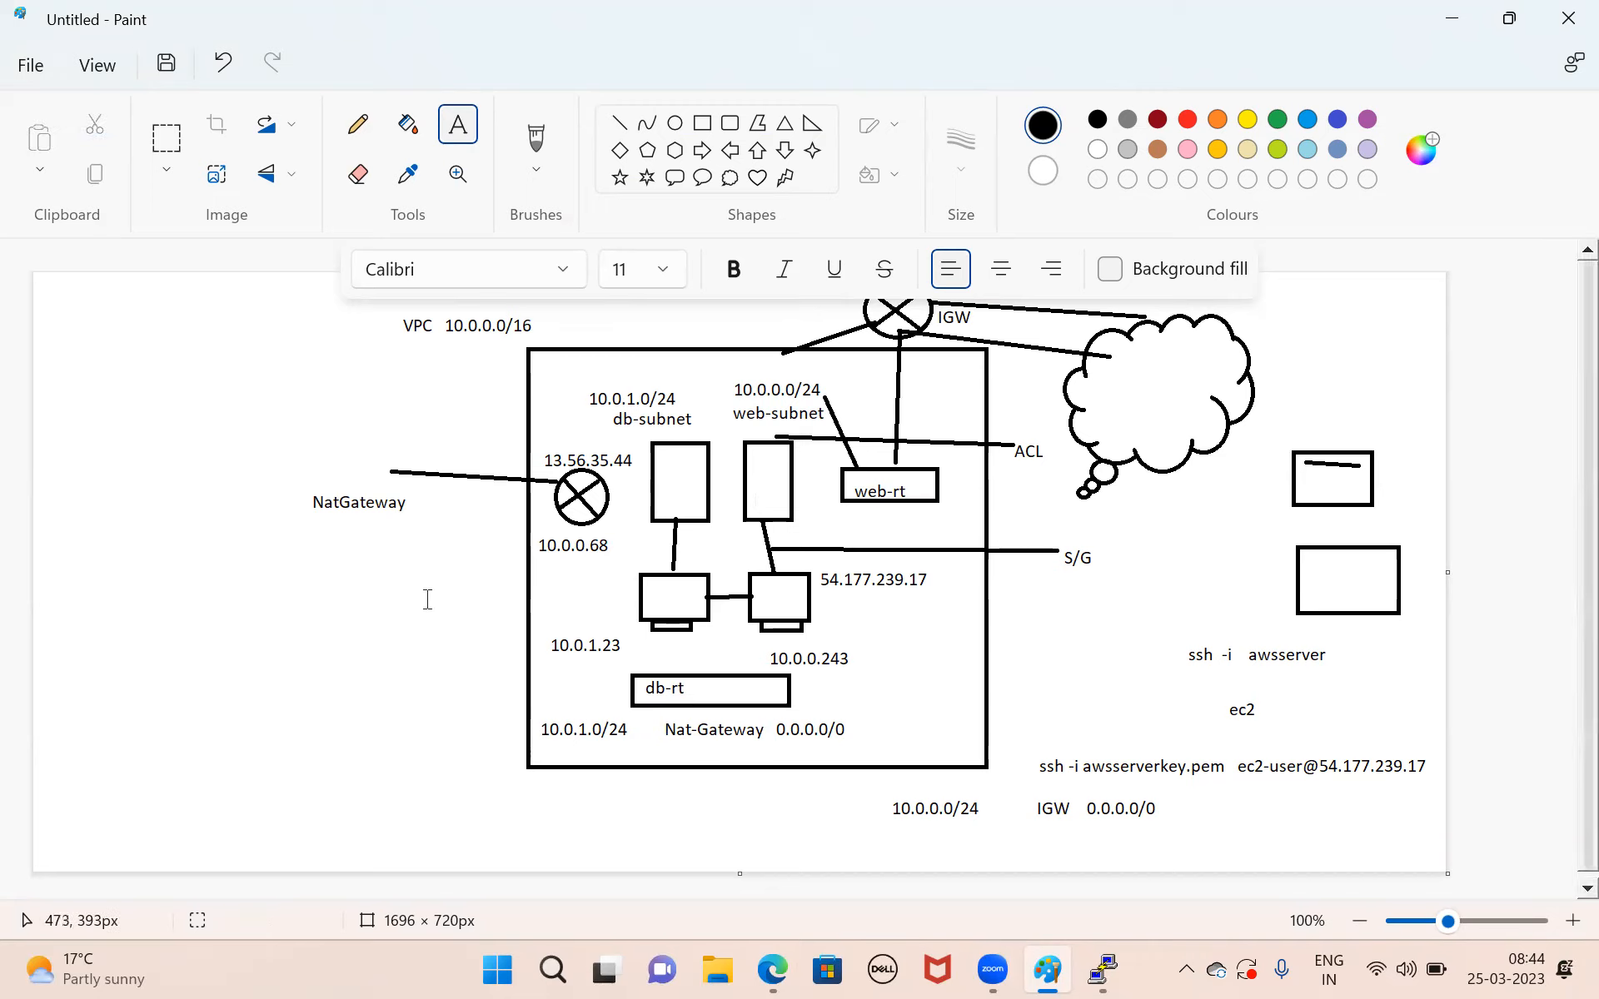
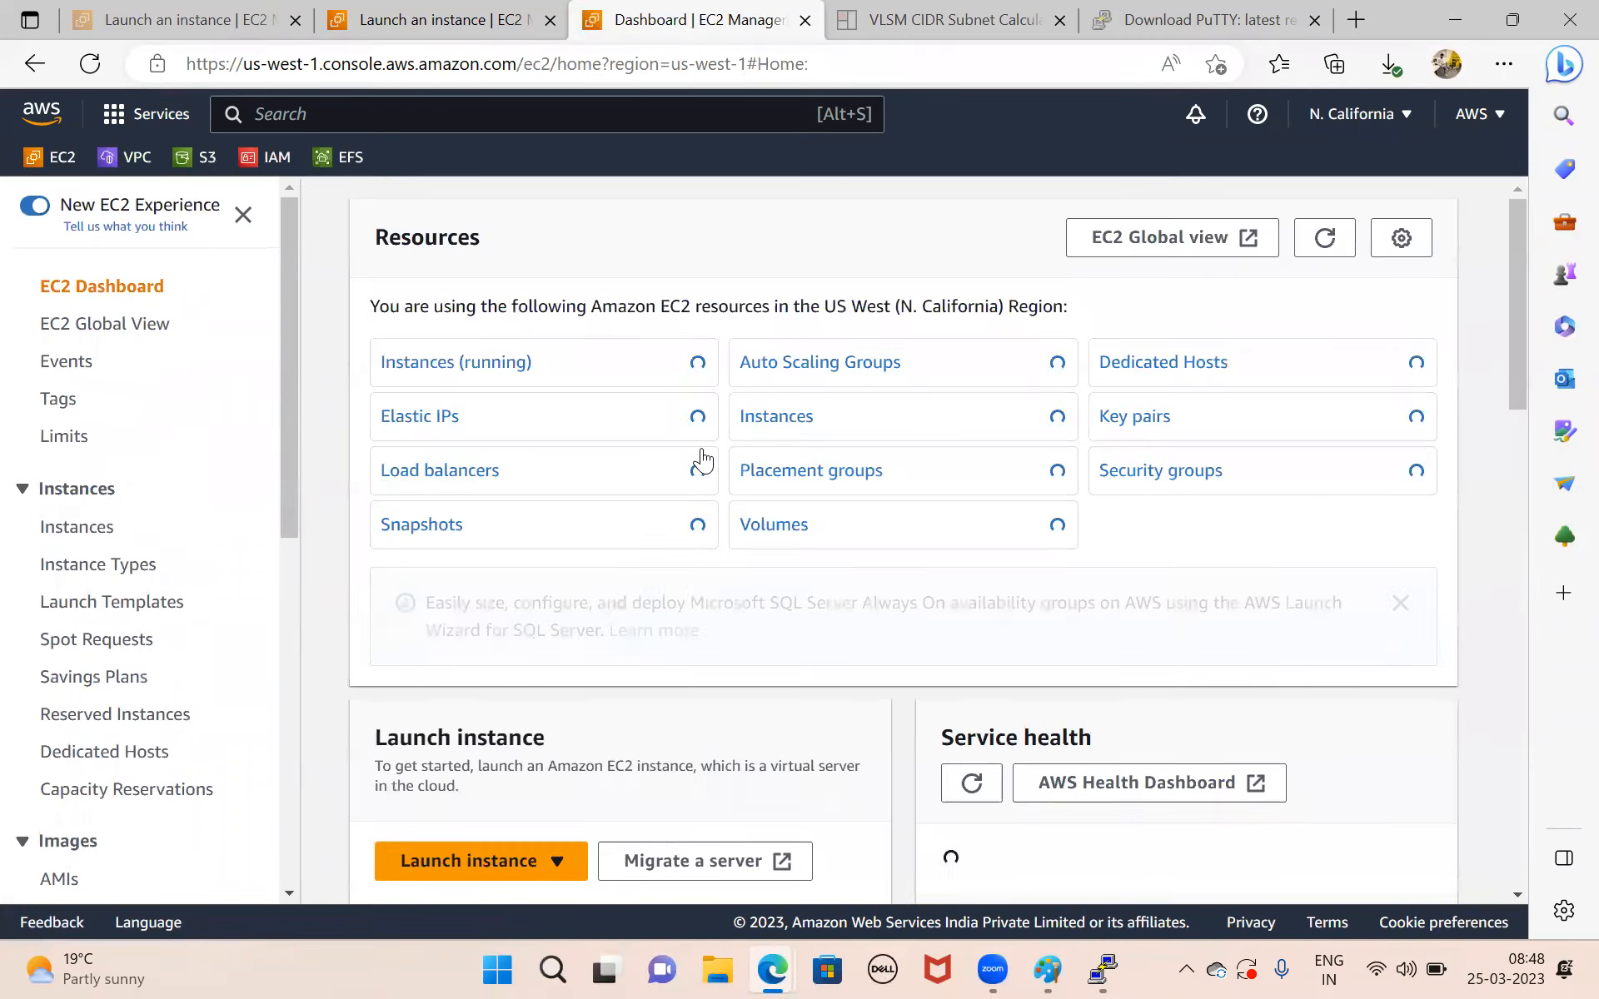
Open the db-server details from the running instances, check them against the Paint diagram, and copy the private IPv4 address.
left_click(472, 361)
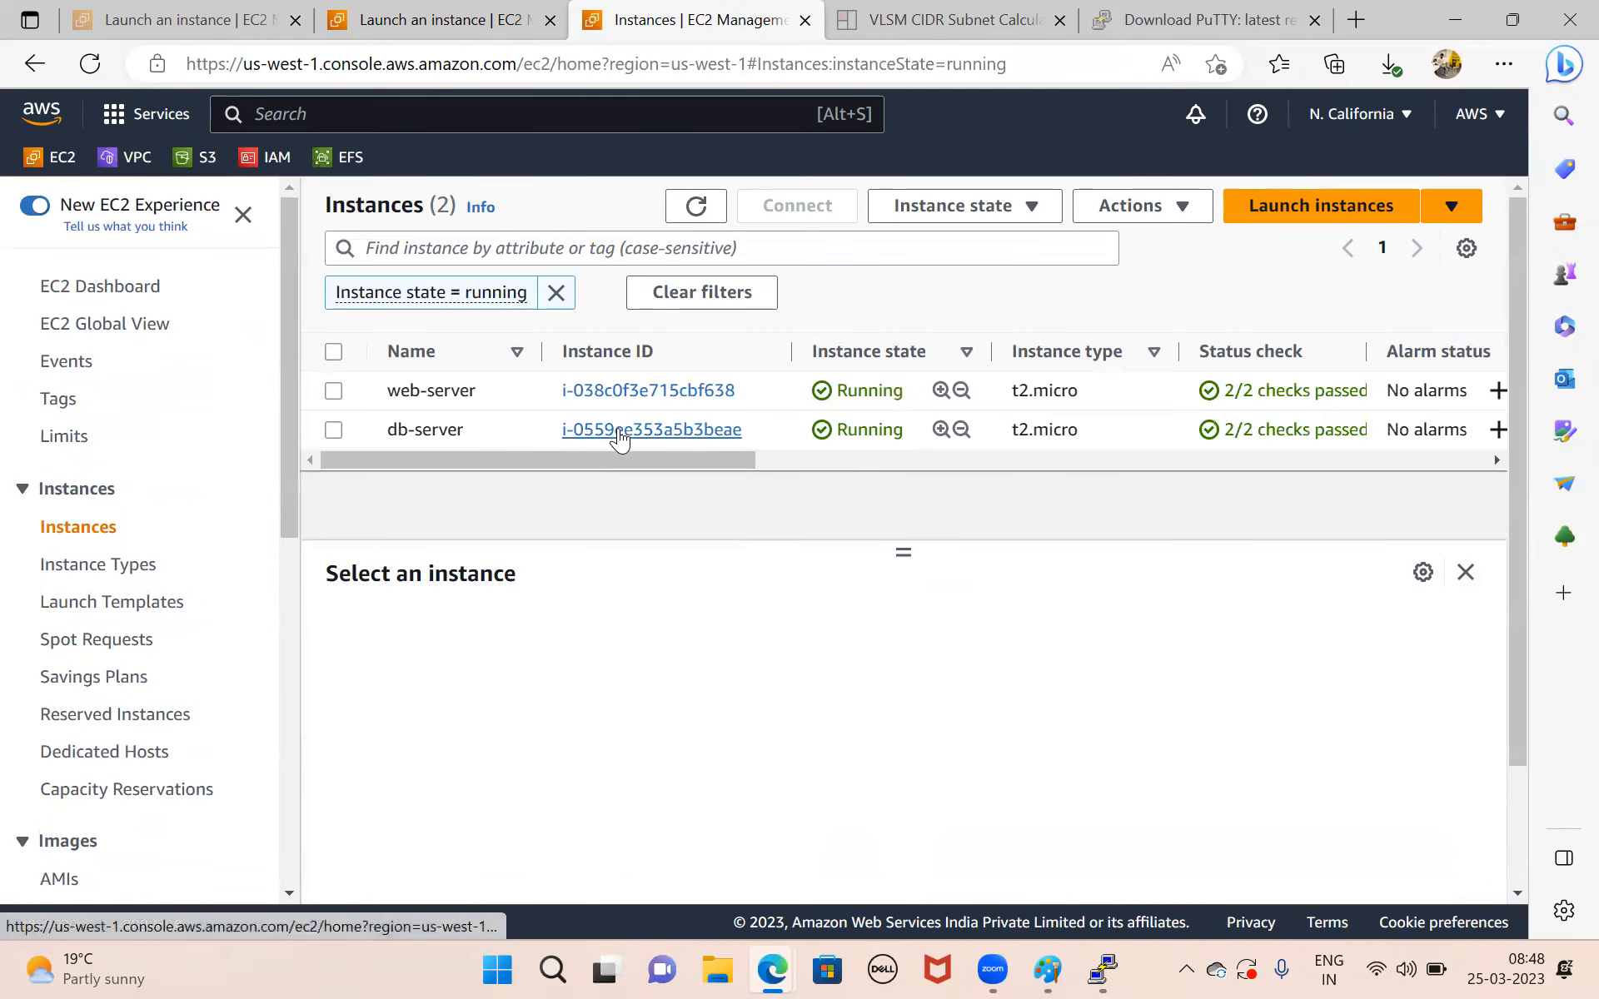
left_click(617, 429)
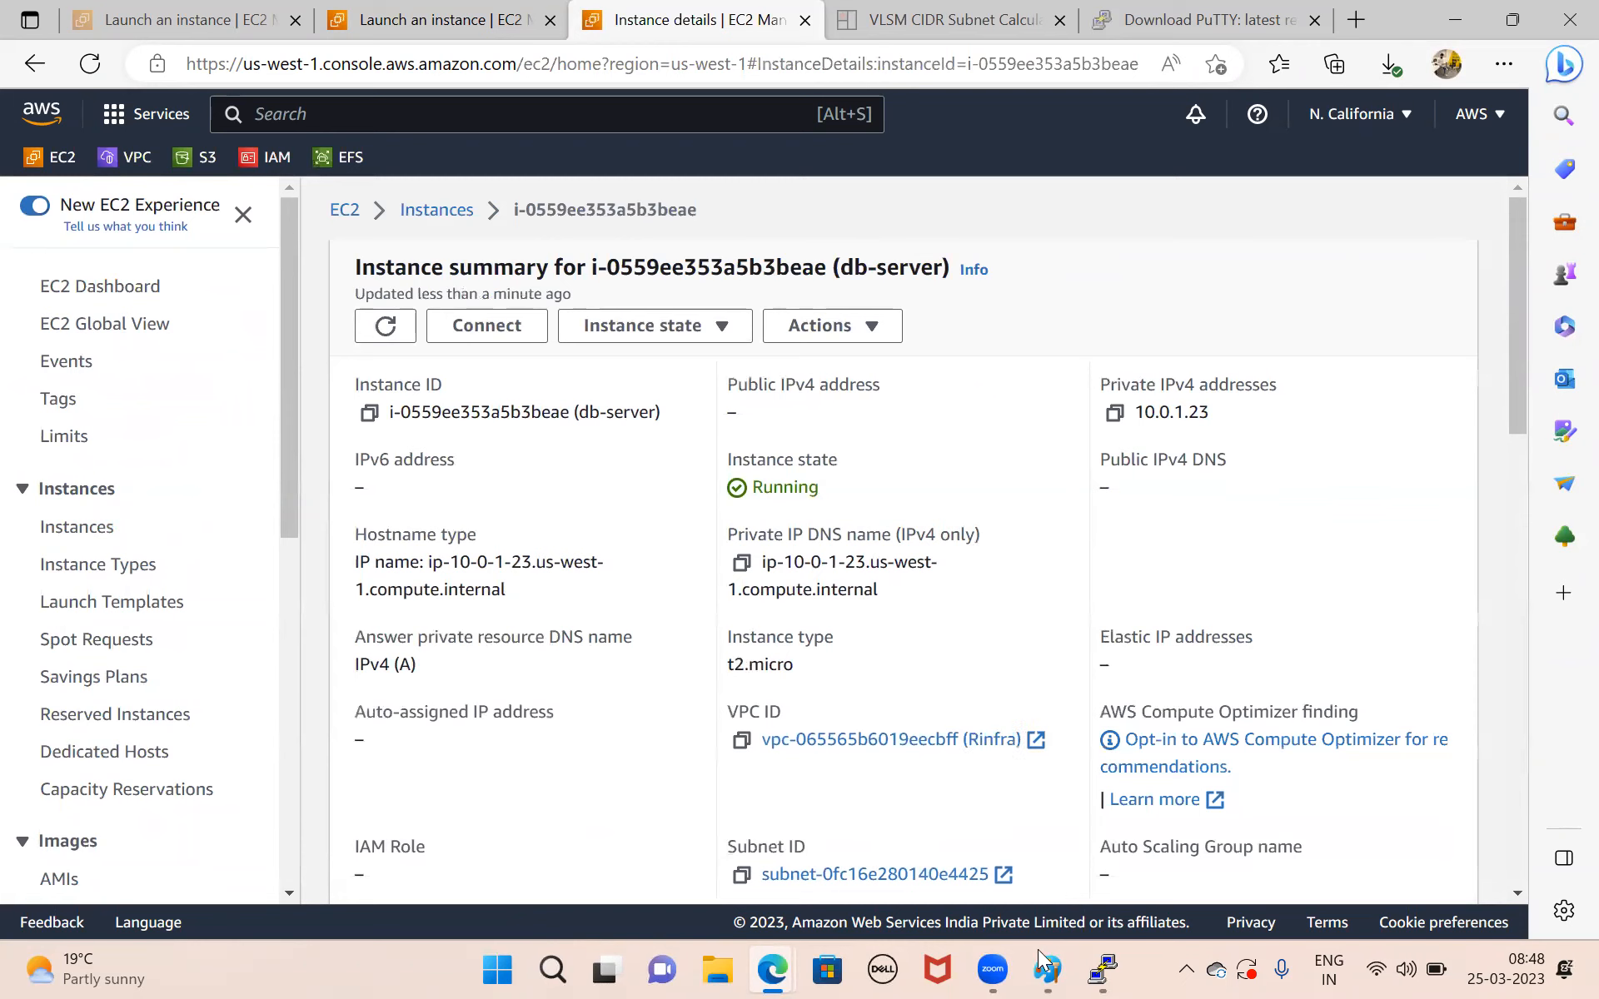
mouse_move(1047, 969)
left_click(1047, 832)
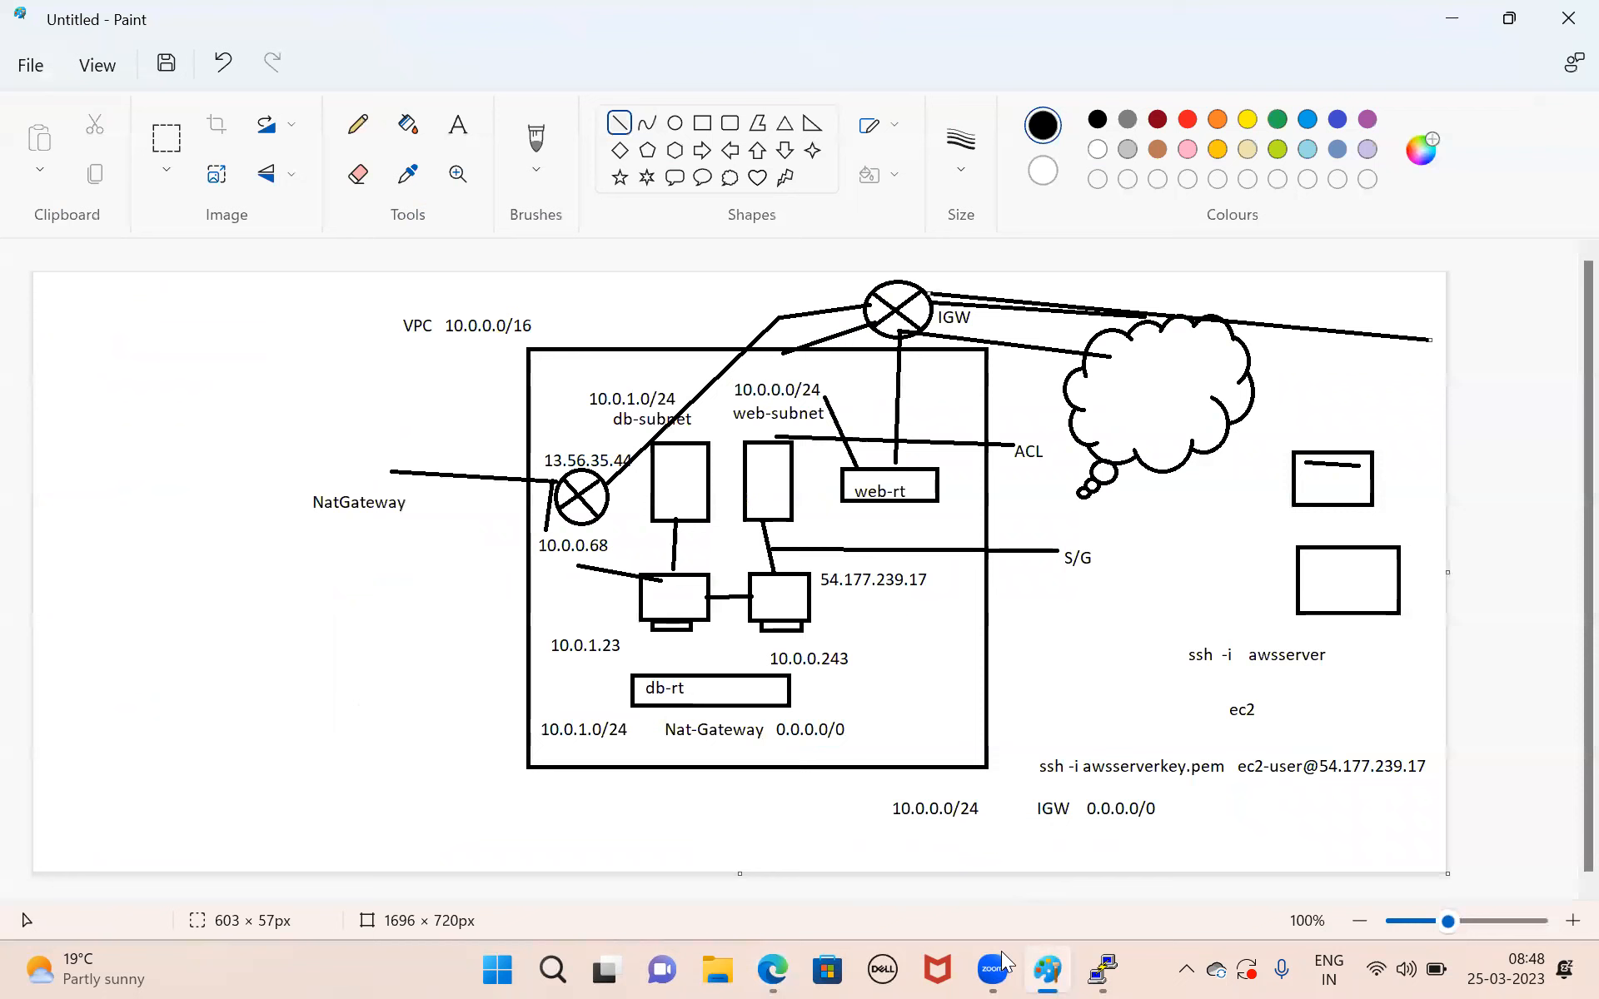
mouse_move(763, 968)
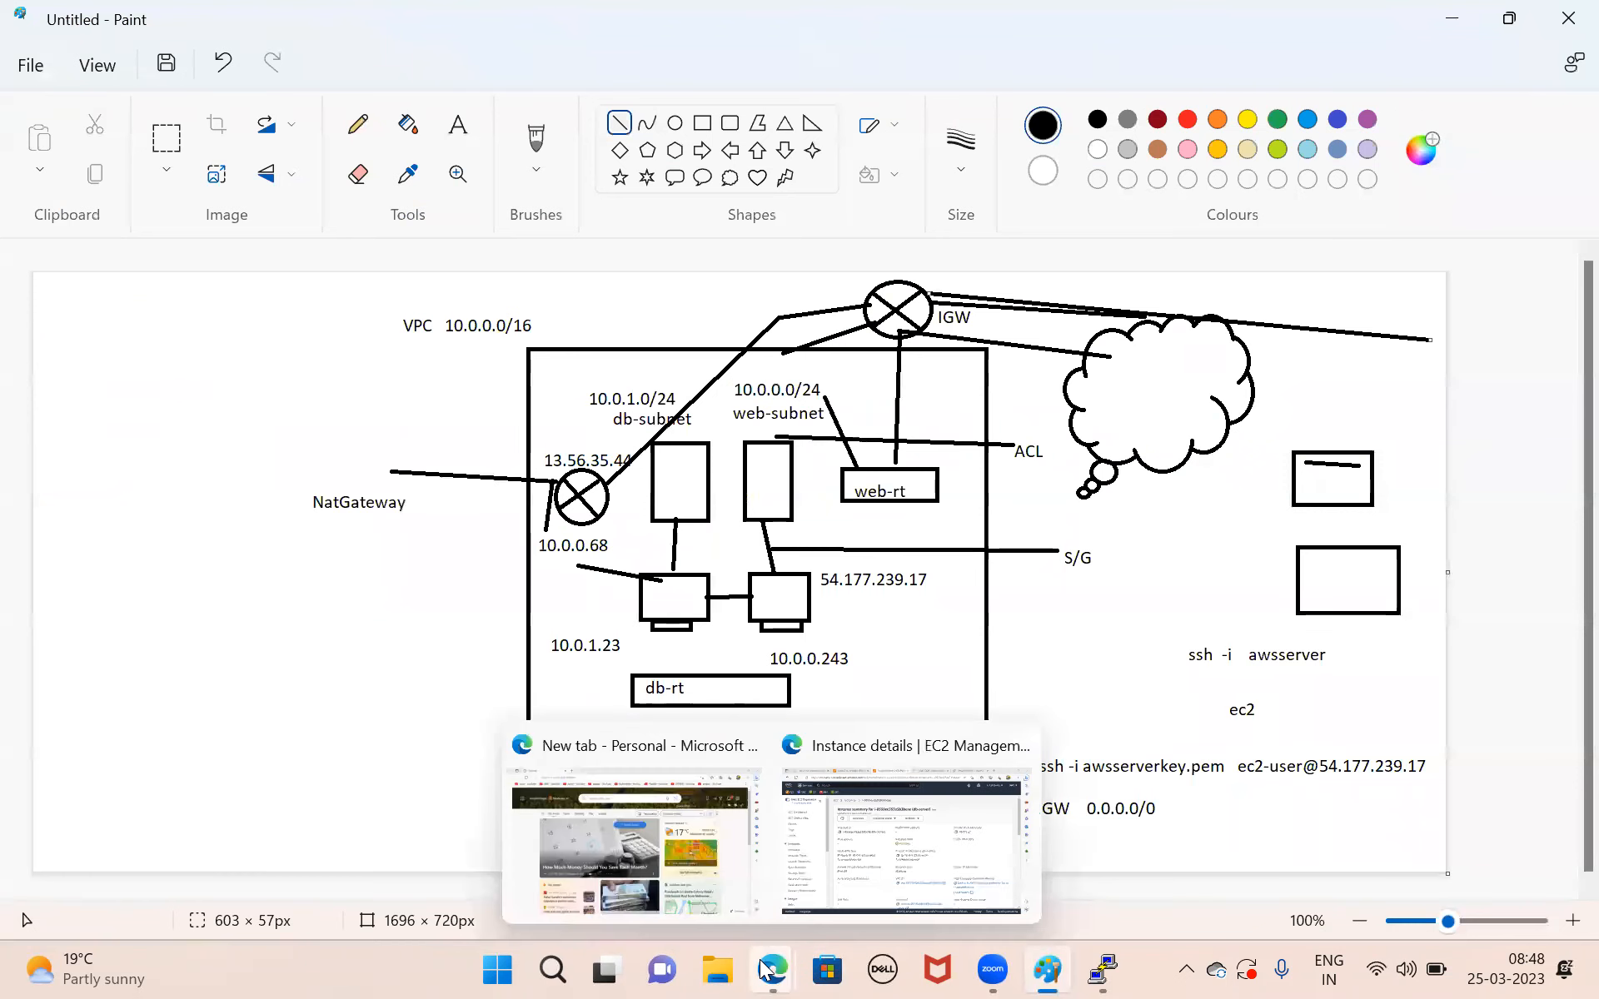
left_click(917, 766)
left_click(1114, 413)
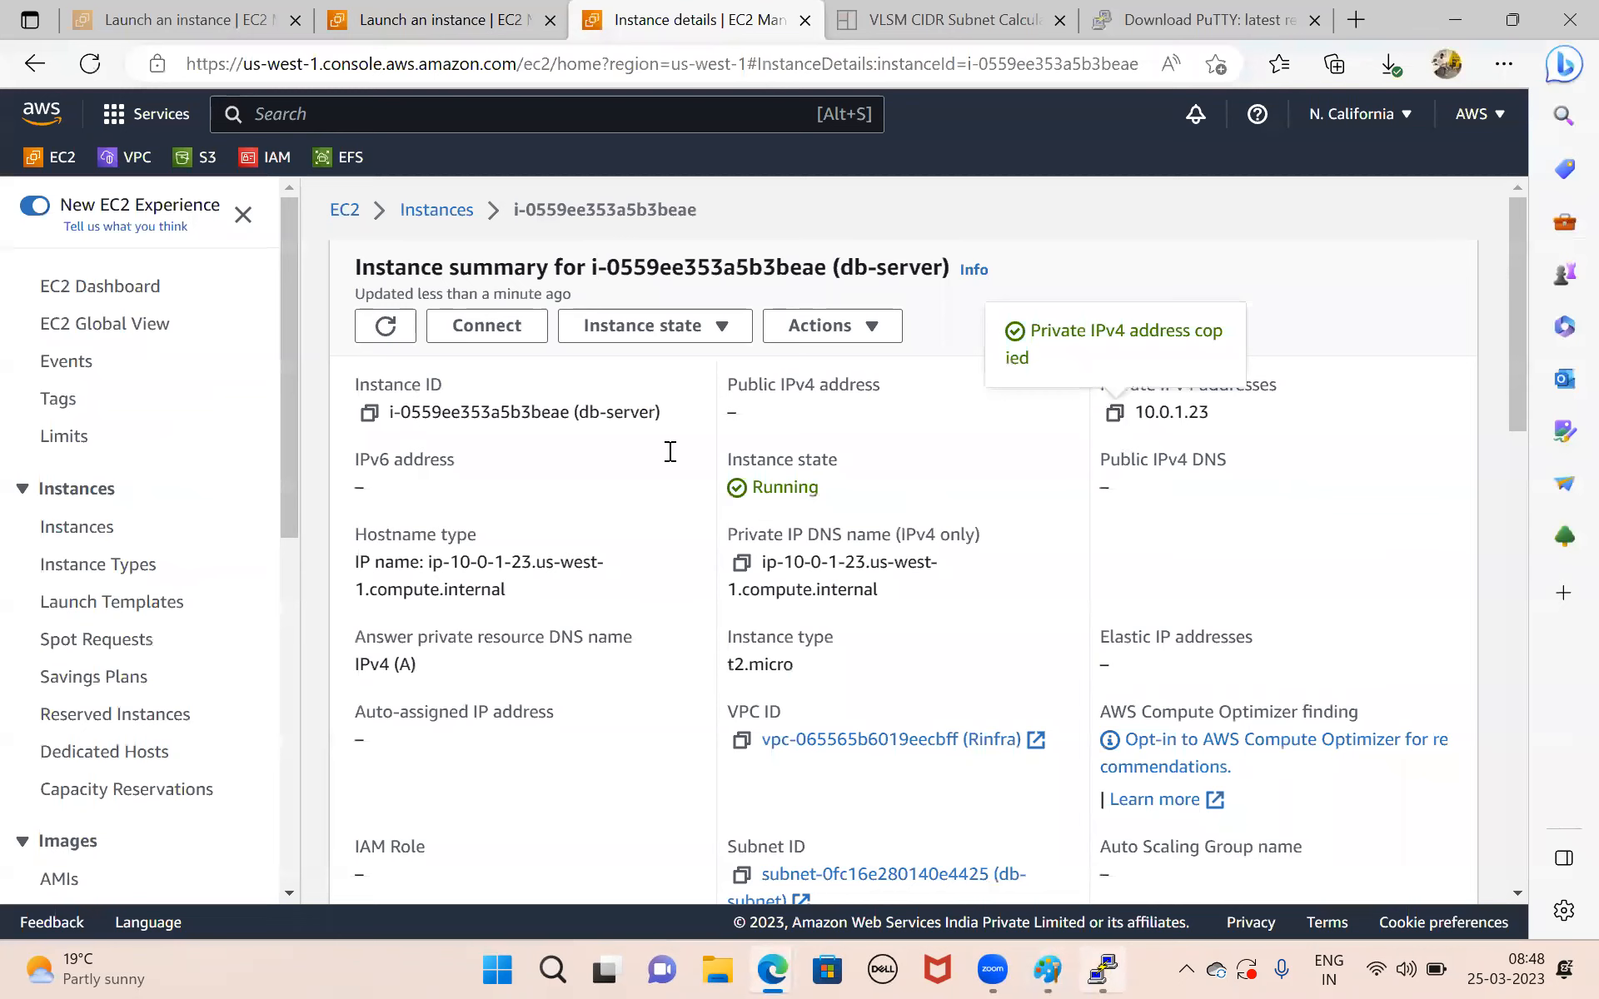
key("alt+Tab")
key("Return")
key("Return")
type("sh")
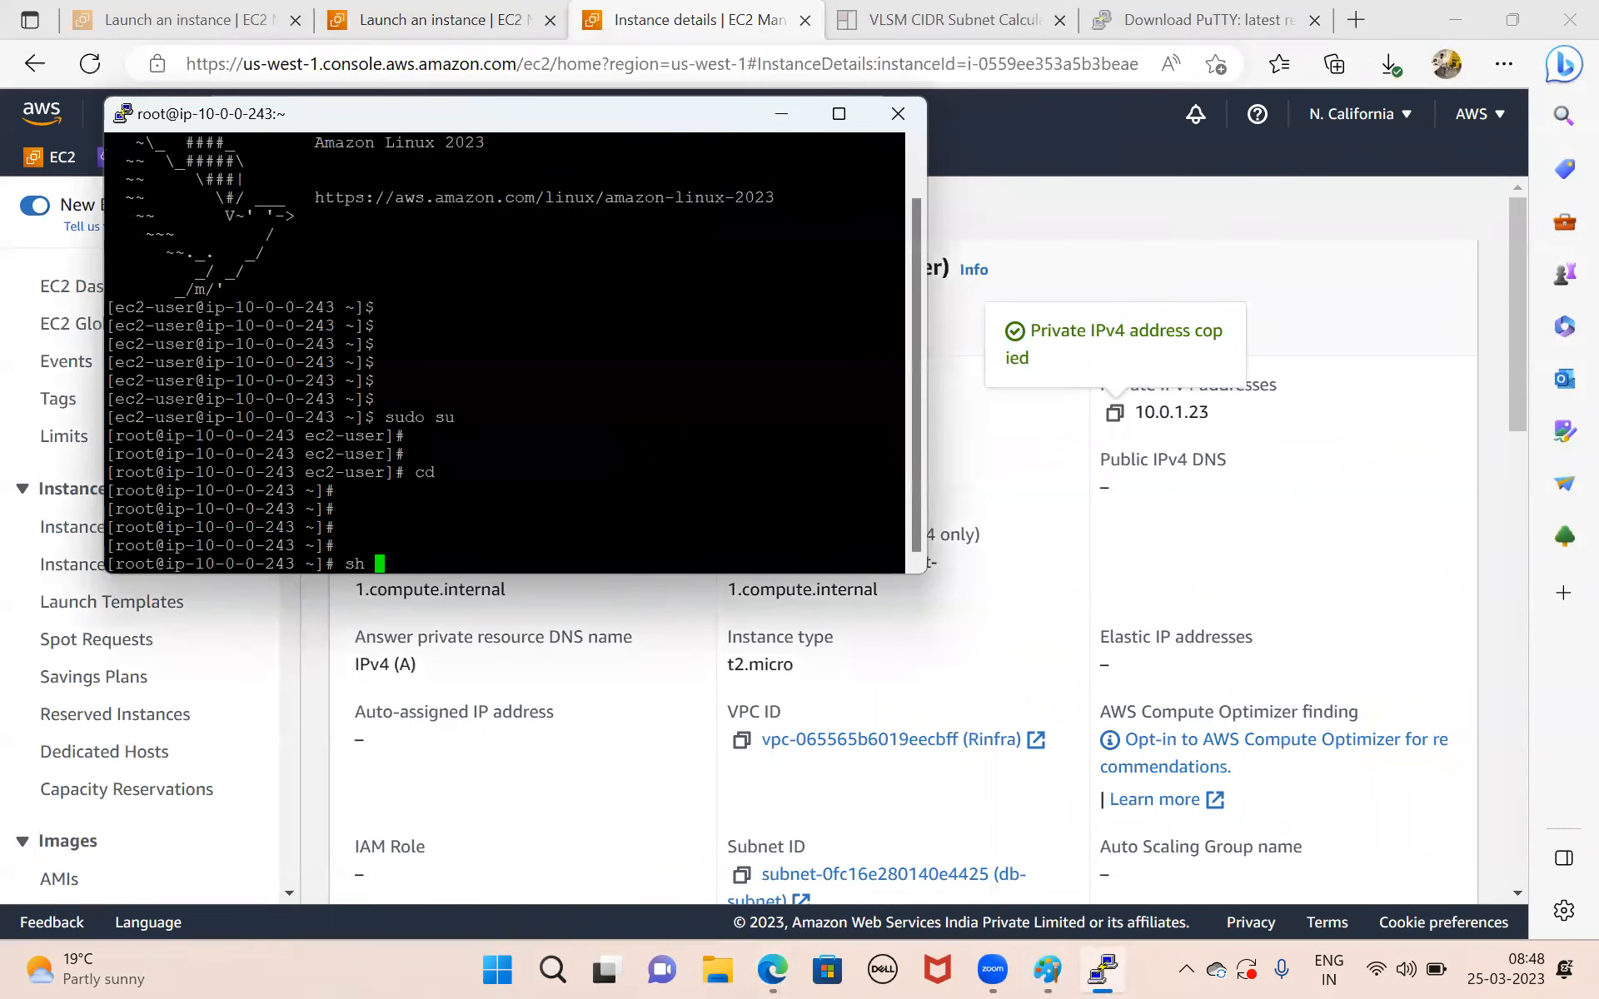
key("BackSpace")
key("BackSpace")
key("BackSpace")
type("sh")
key("BackSpace")
key("BackSpace")
Review the network diagram in Paint and begin an ssh -i command in the web-server's PuTTY session.
left_click(721, 898)
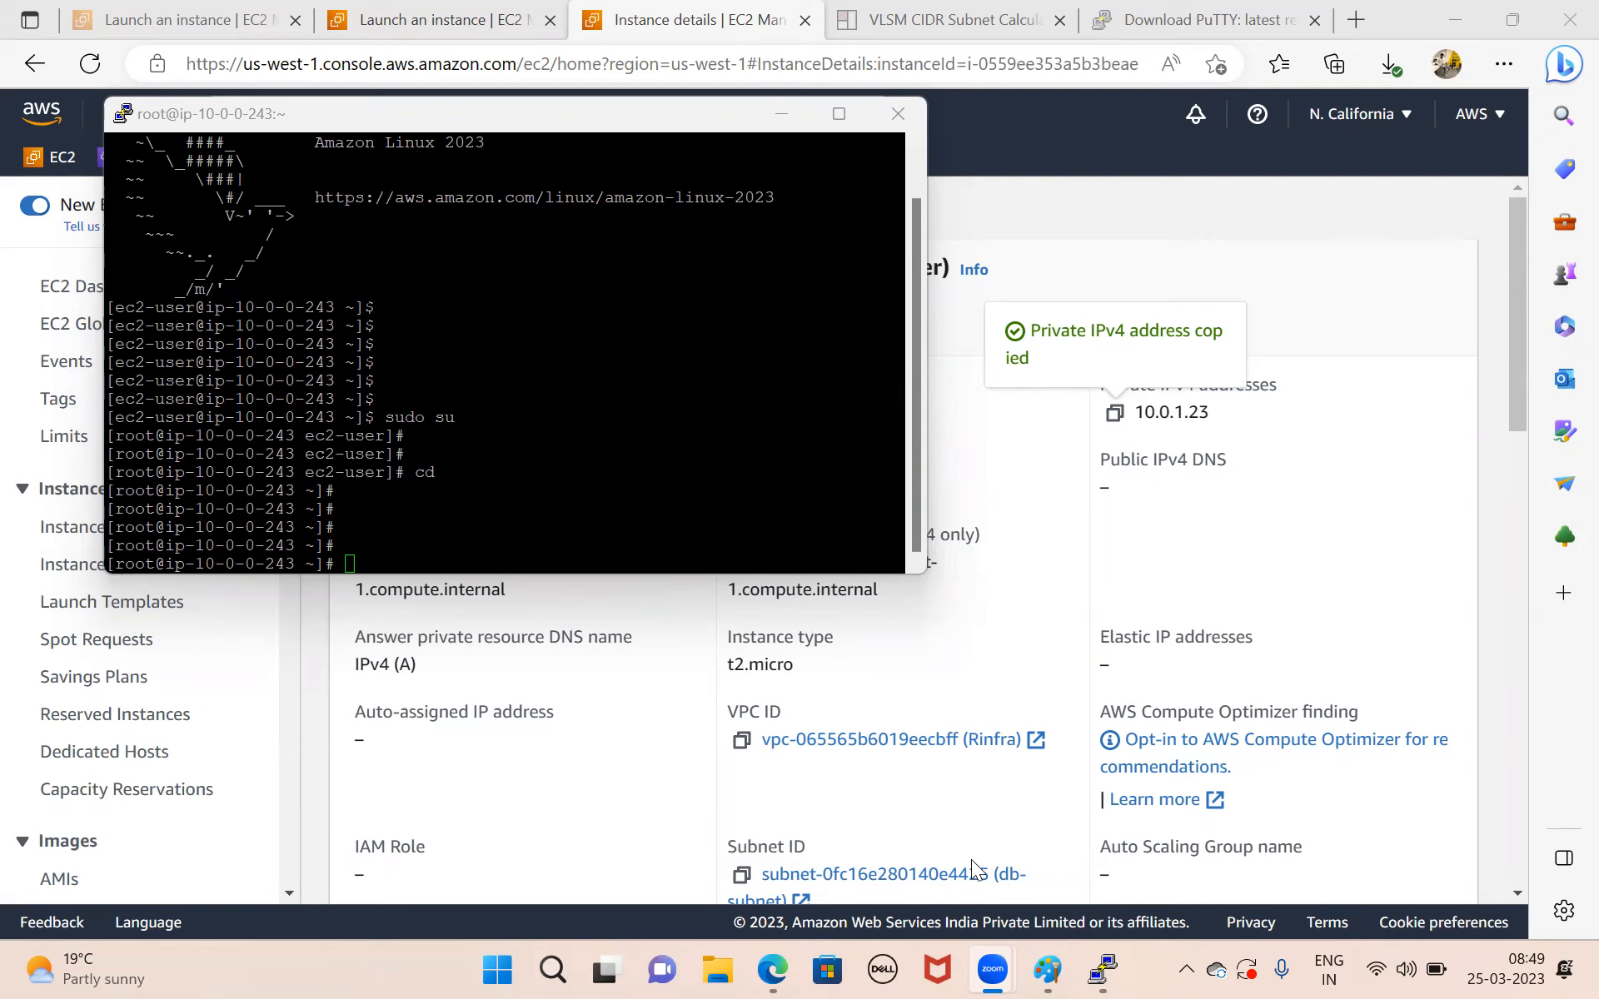
mouse_move(1051, 968)
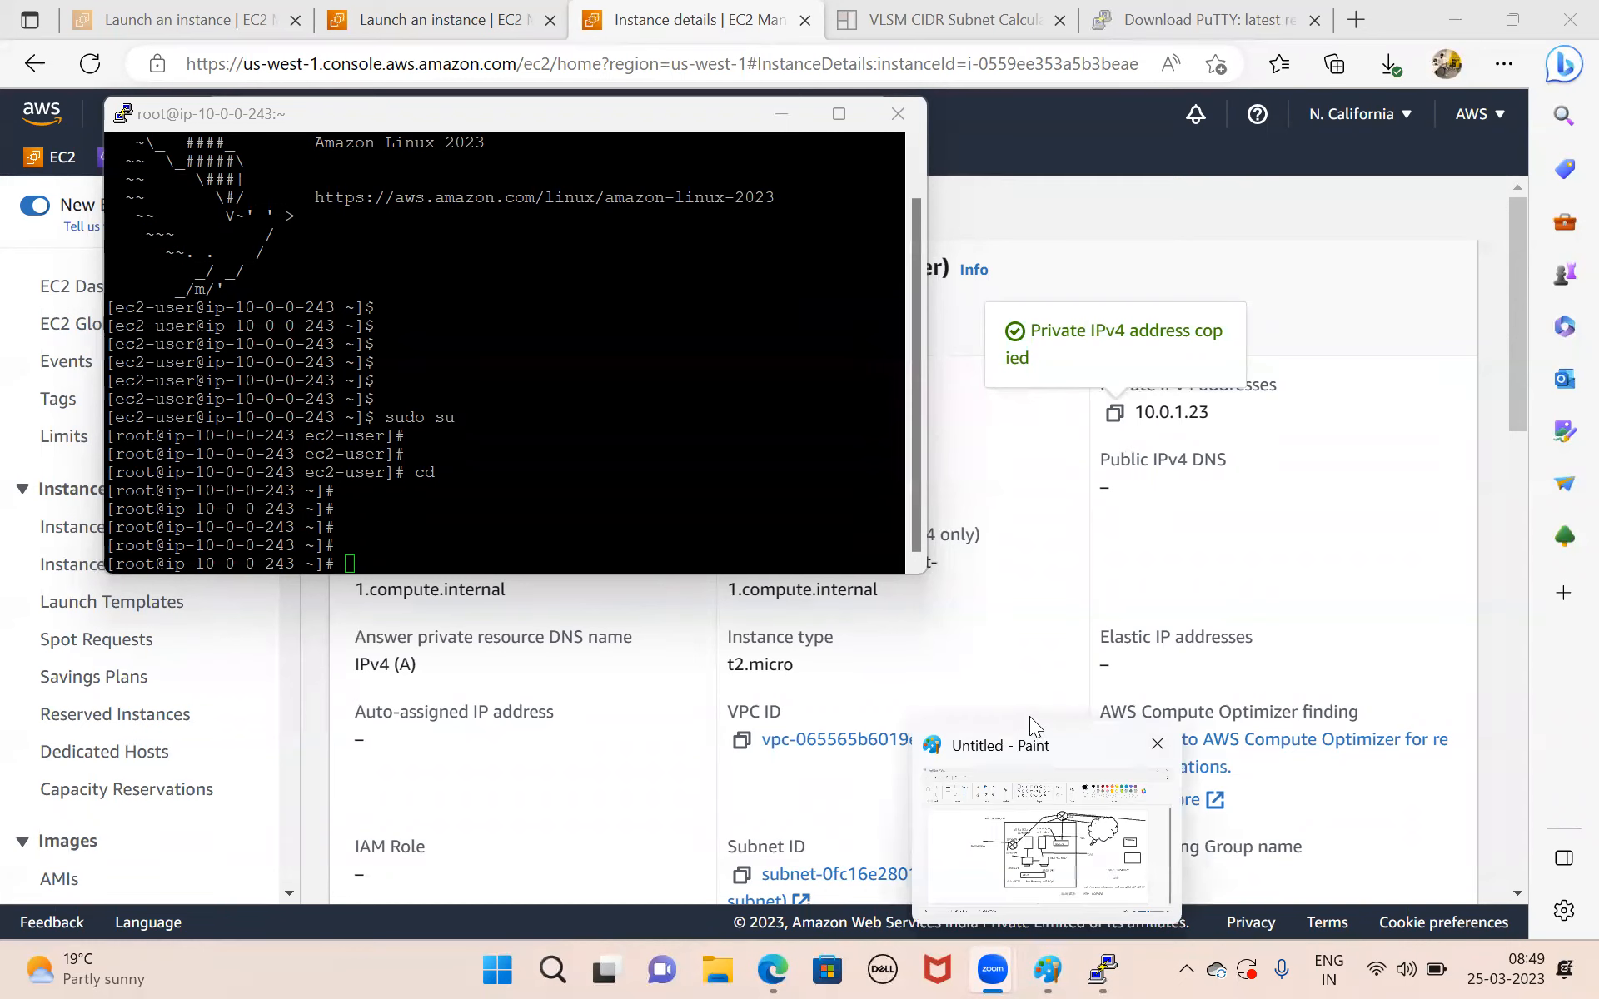
left_click(1029, 748)
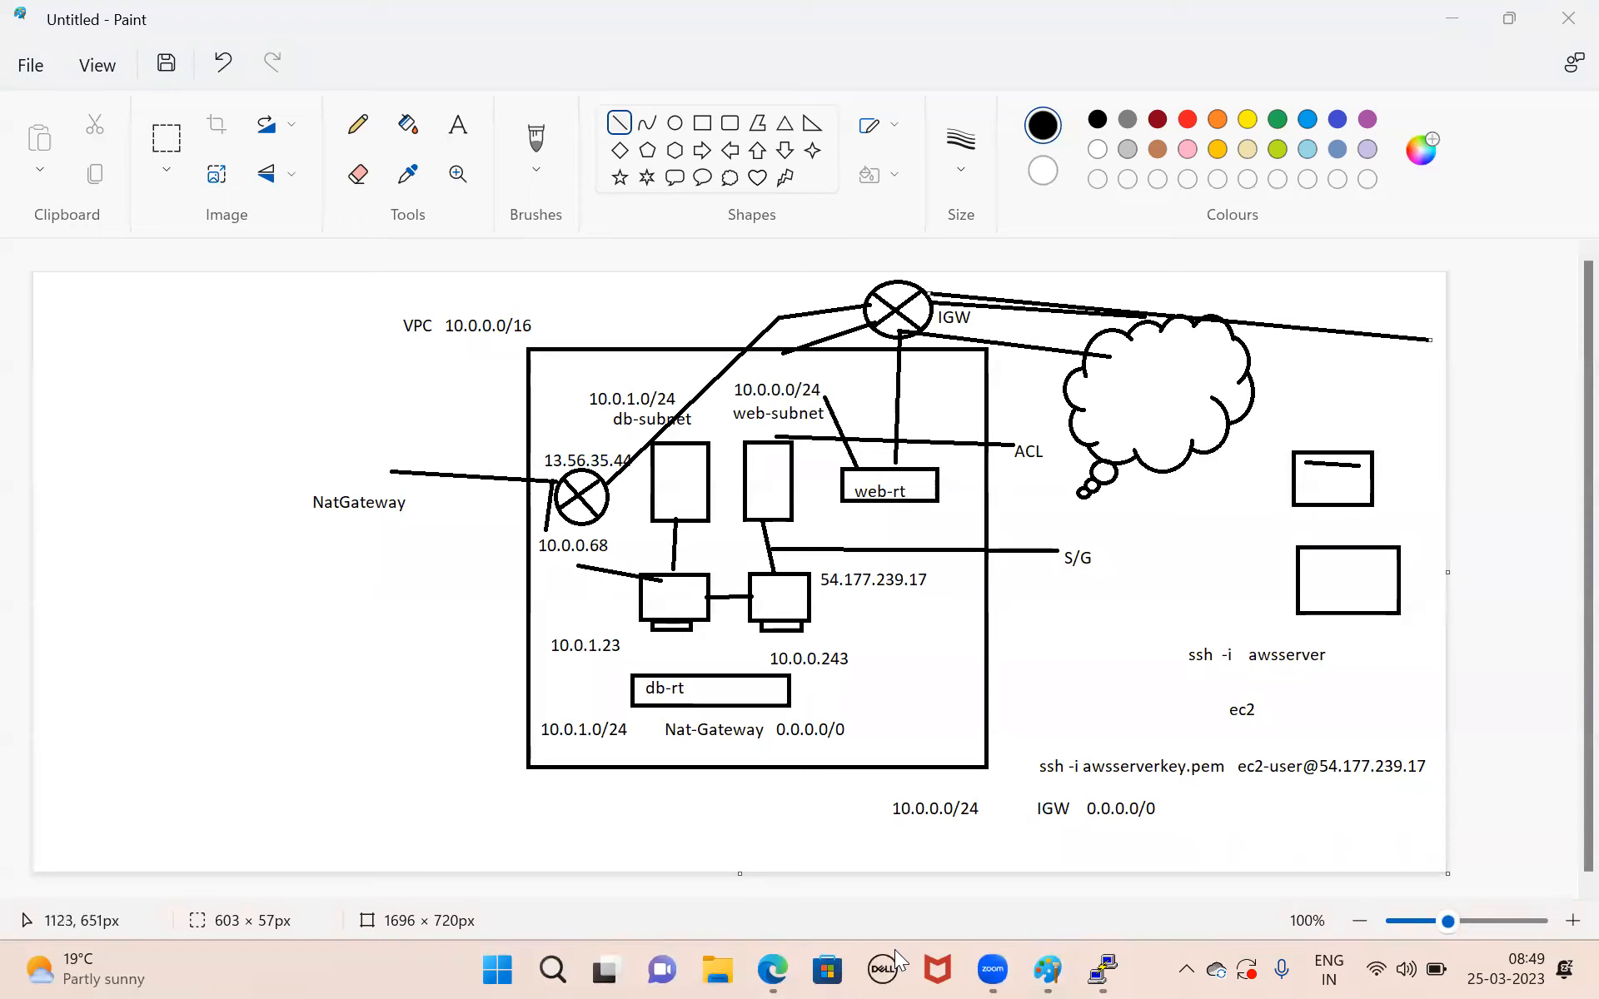
mouse_move(1049, 966)
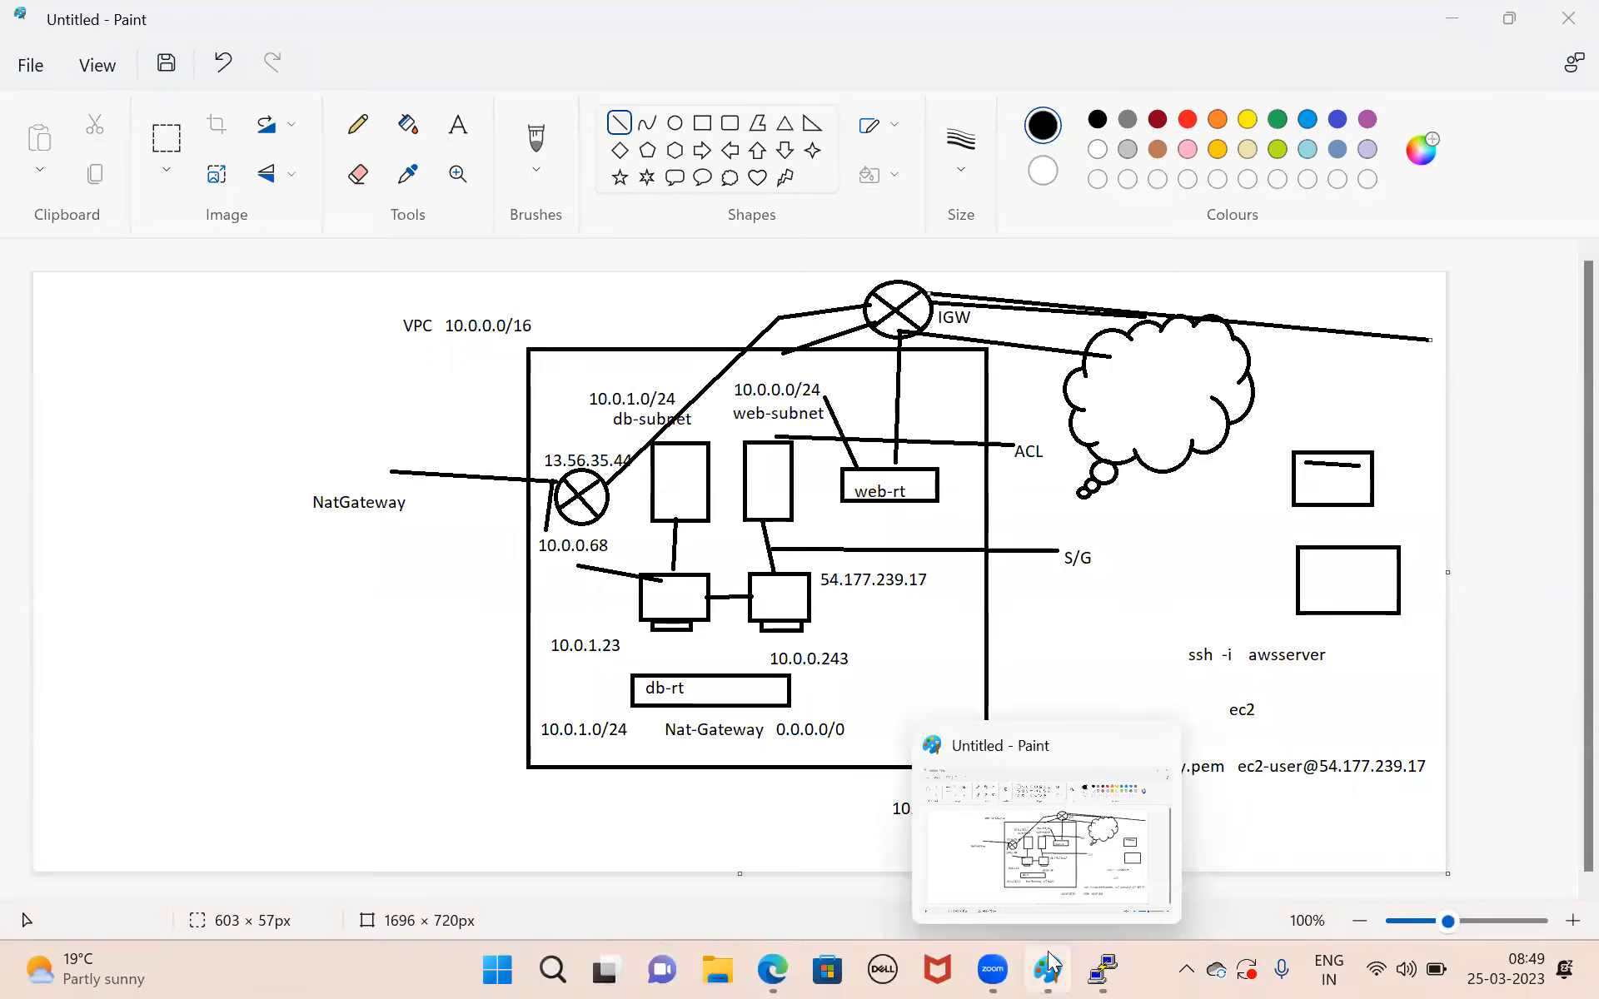
left_click(1097, 968)
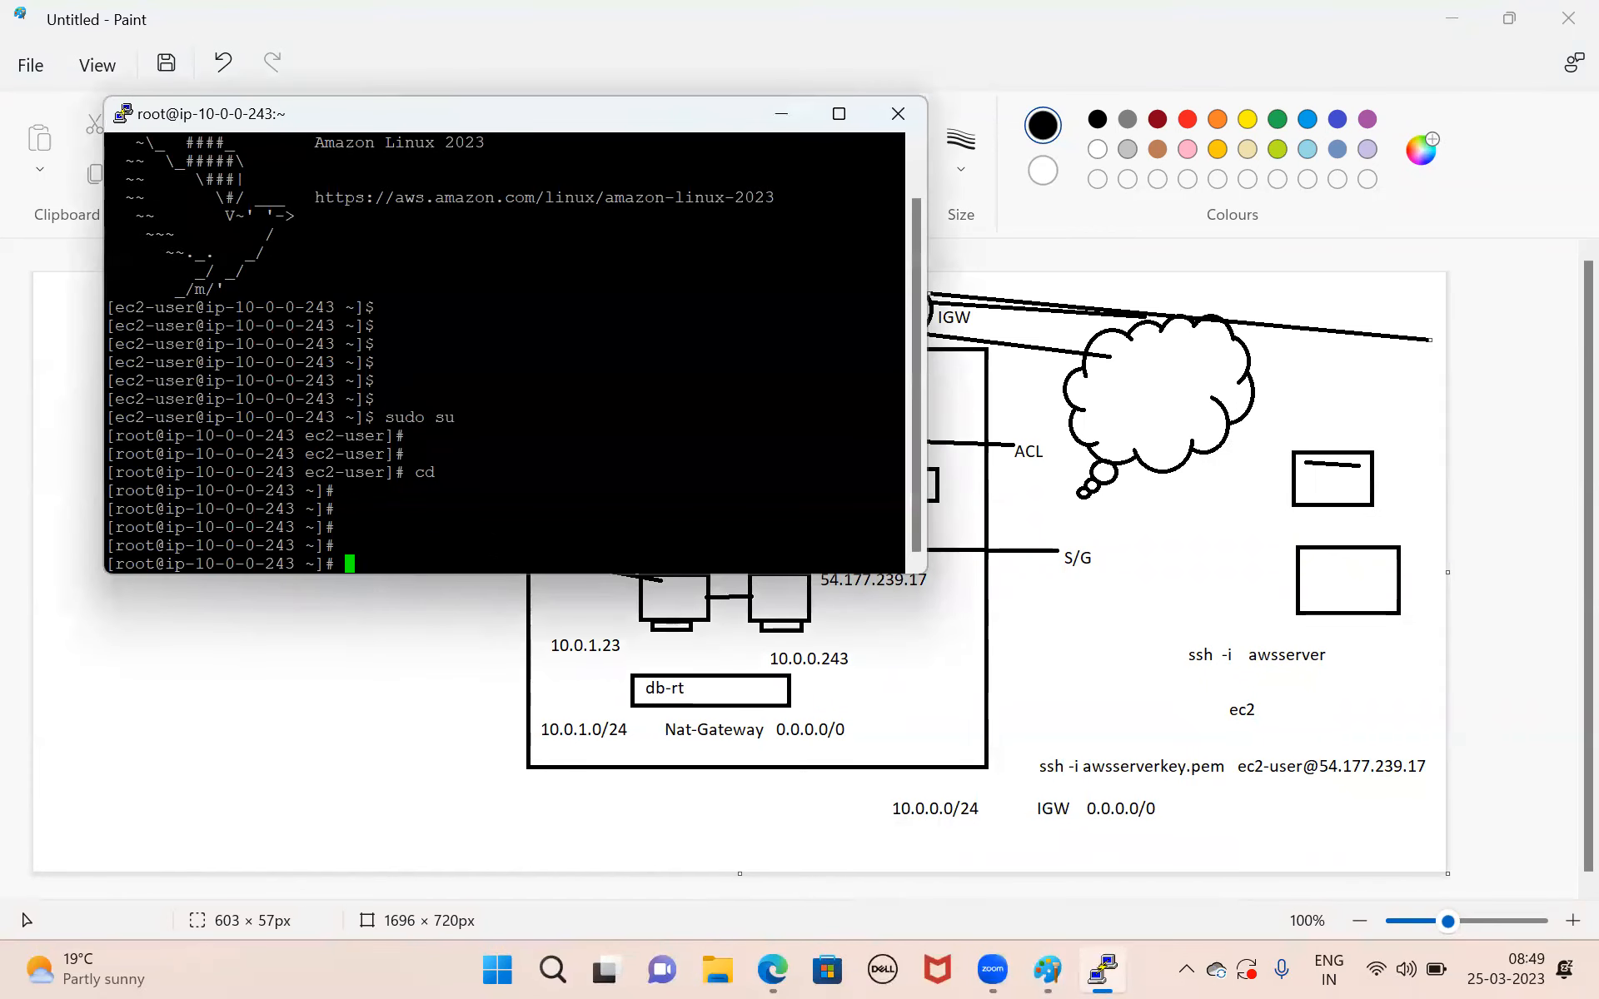
type("ssh -i")
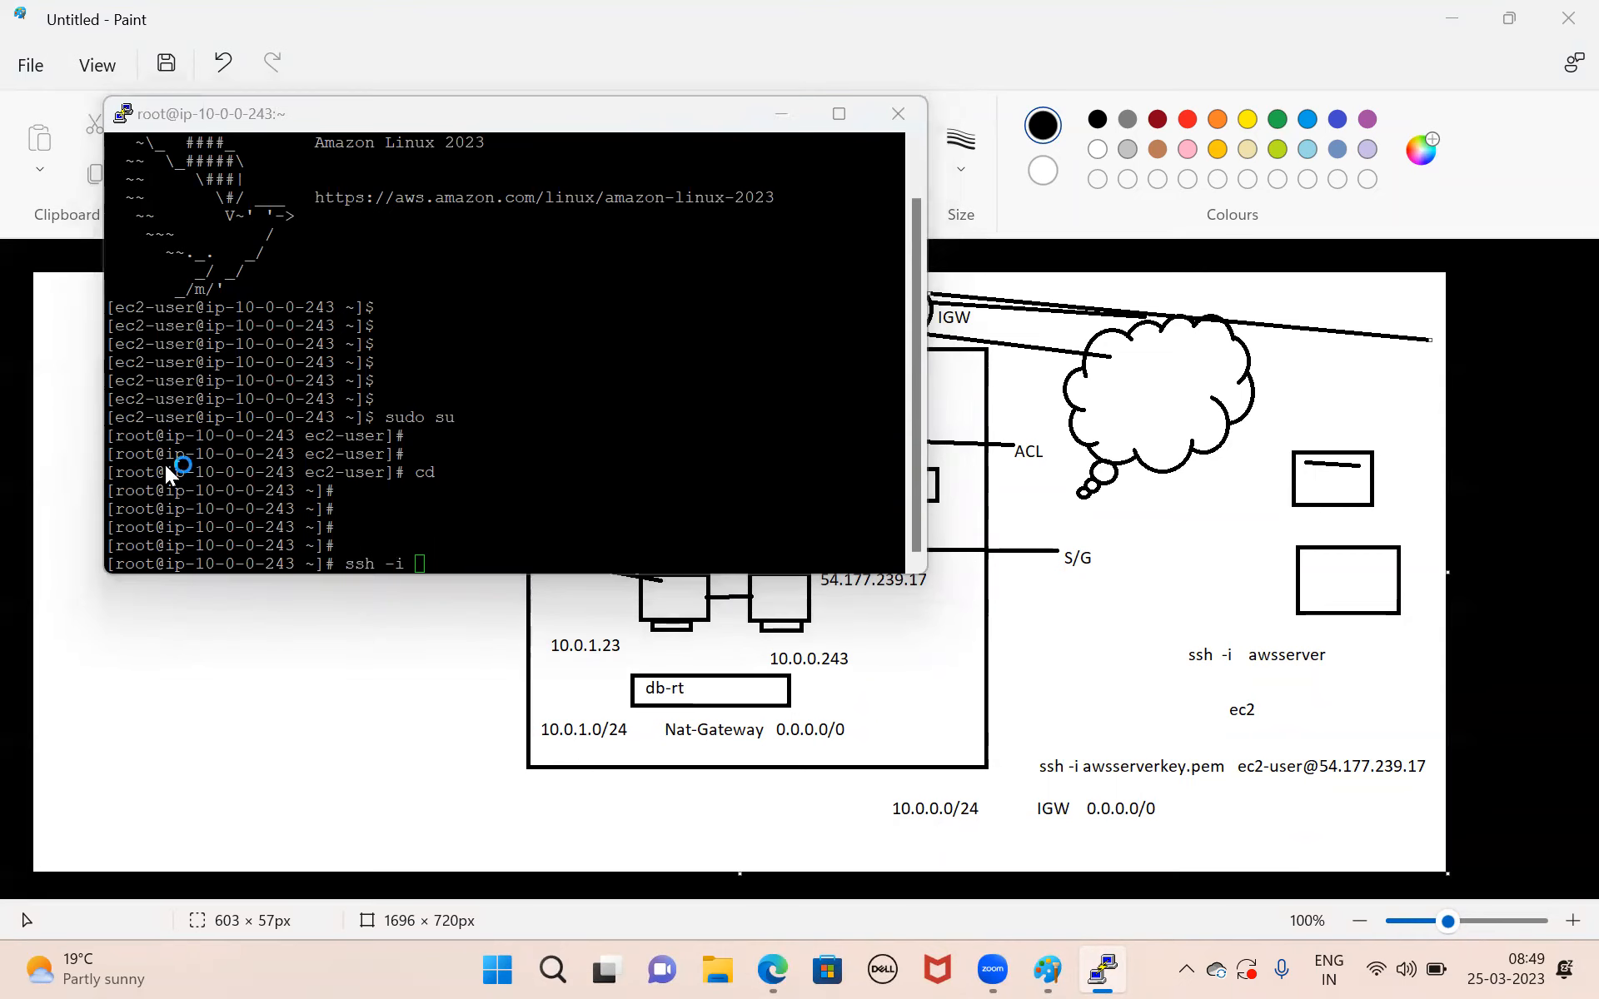
Open dbserverkey.pem from the Downloads folder in Notepad and select its entire contents.
key("super+e")
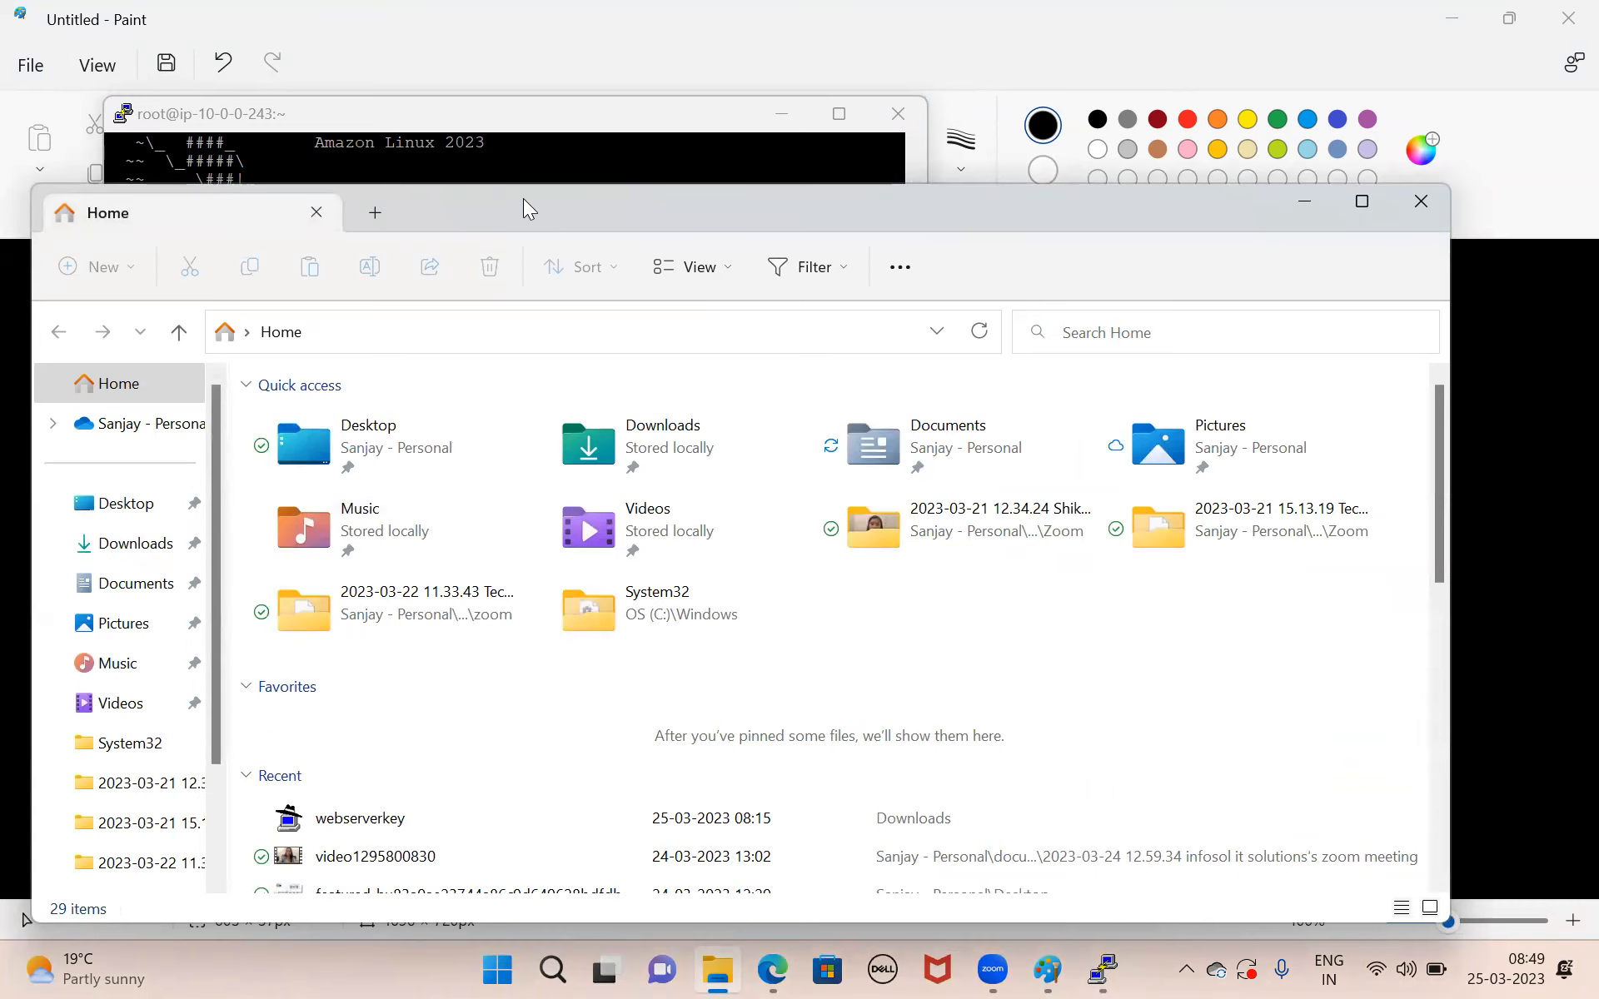
left_click_drag(521, 209, 659, 131)
left_click(257, 469)
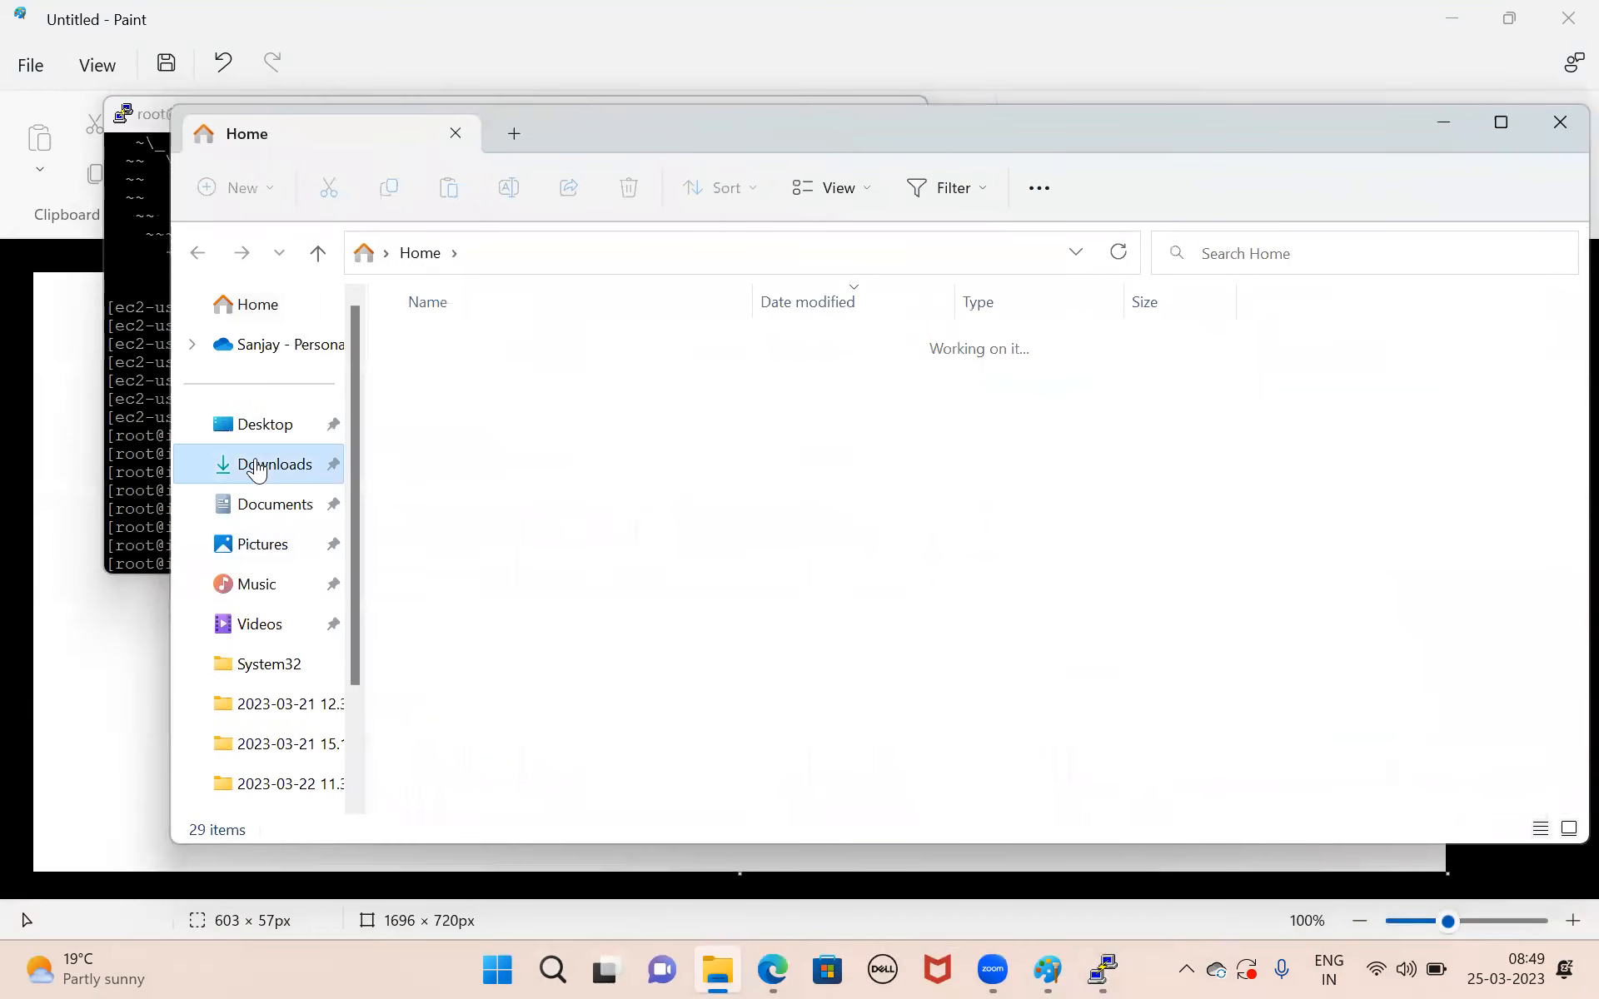
left_click(455, 382)
double_click(455, 382)
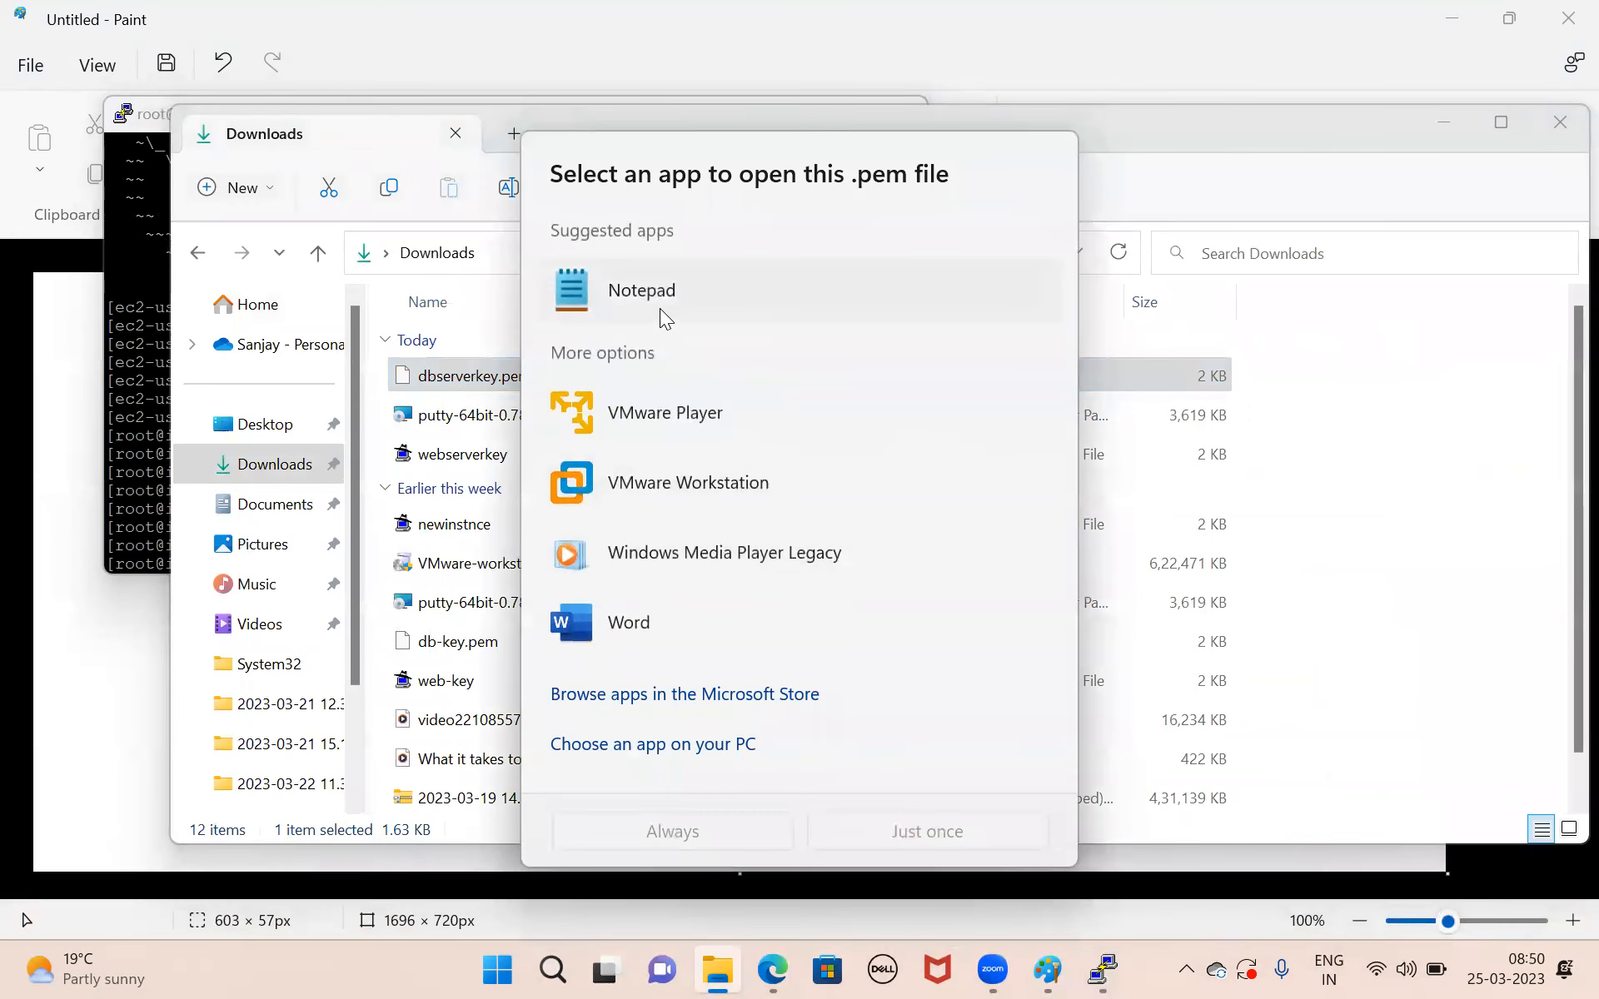
double_click(660, 308)
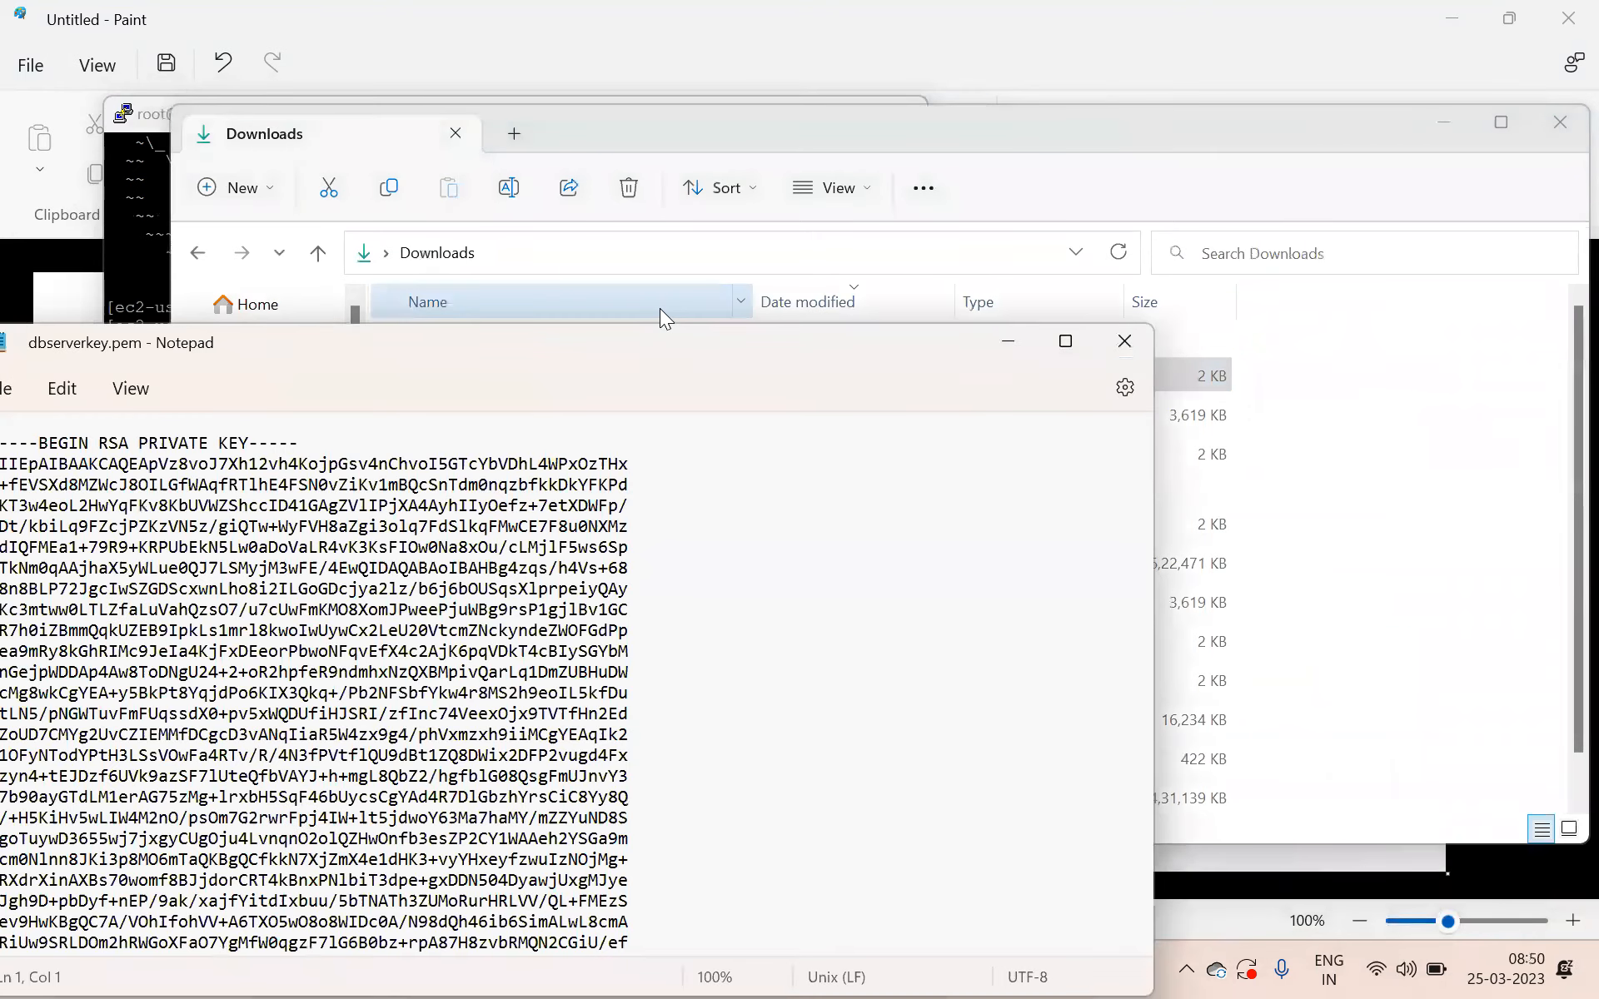
key("ctrl+a")
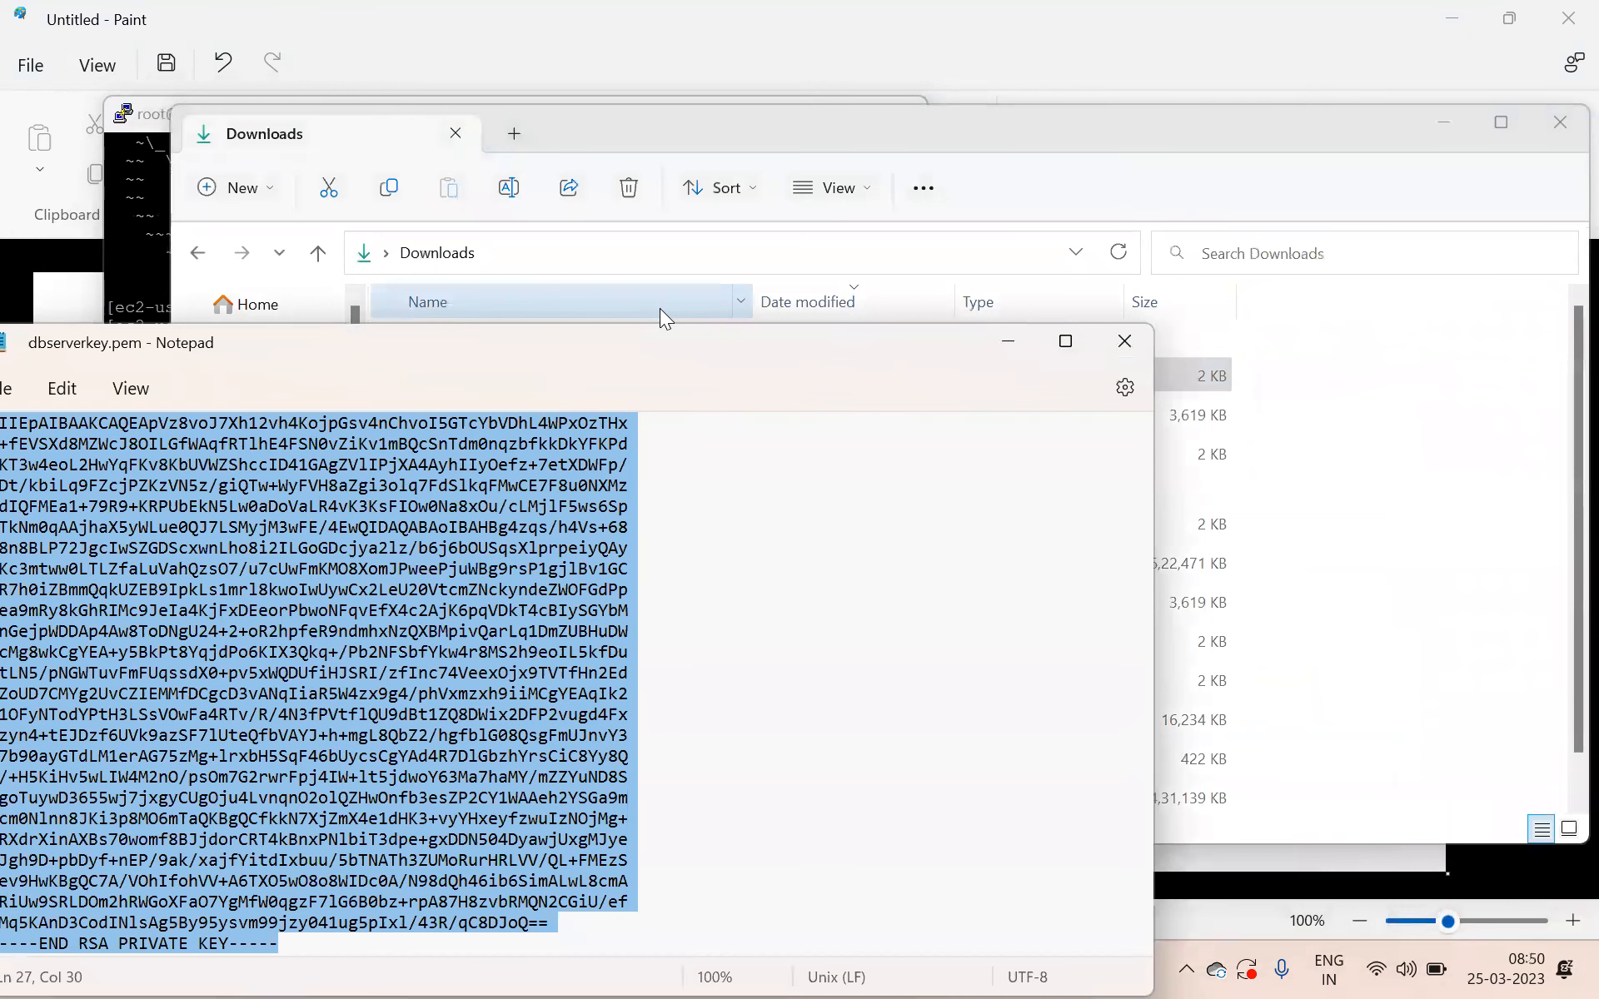
Switch to the web-server's PuTTY session, discard the unfinished command, and open a new file with vim dbserverkey.pem.
left_click(139, 179)
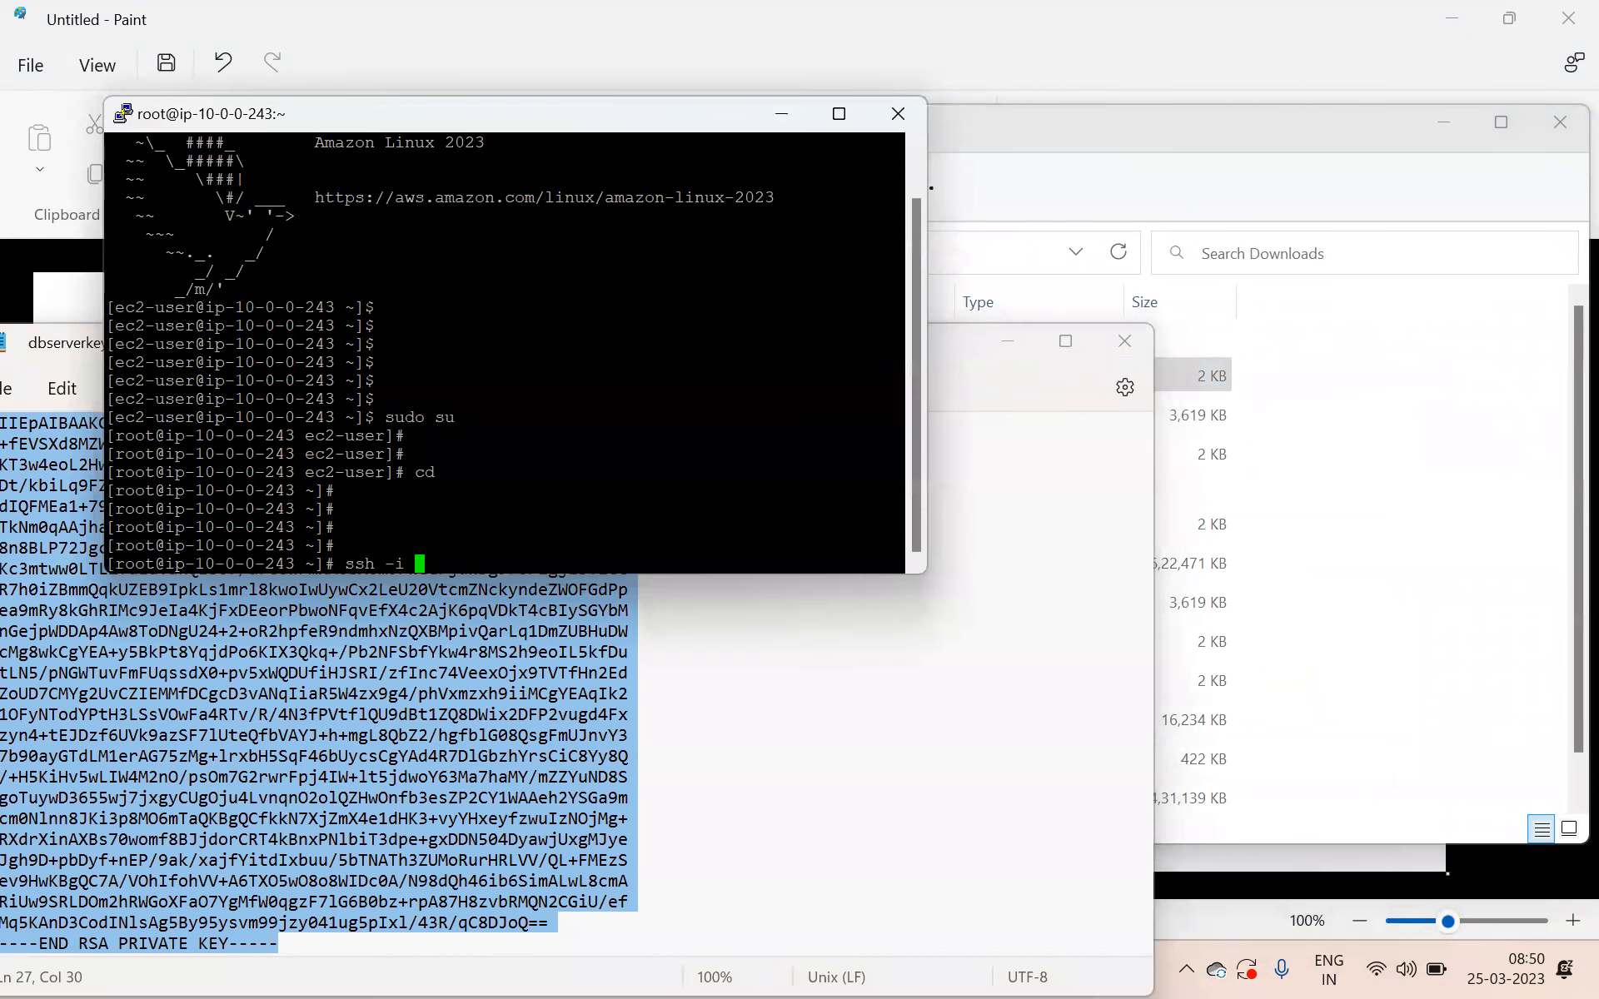
key("BackSpace")
key("BackSpace")
key("BackSpace")
key("BackSpace")
key("BackSpace")
key("BackSpace")
key("BackSpace")
type("vim")
left_click_drag(405, 115, 747, 160)
type("dbserverkey.pem")
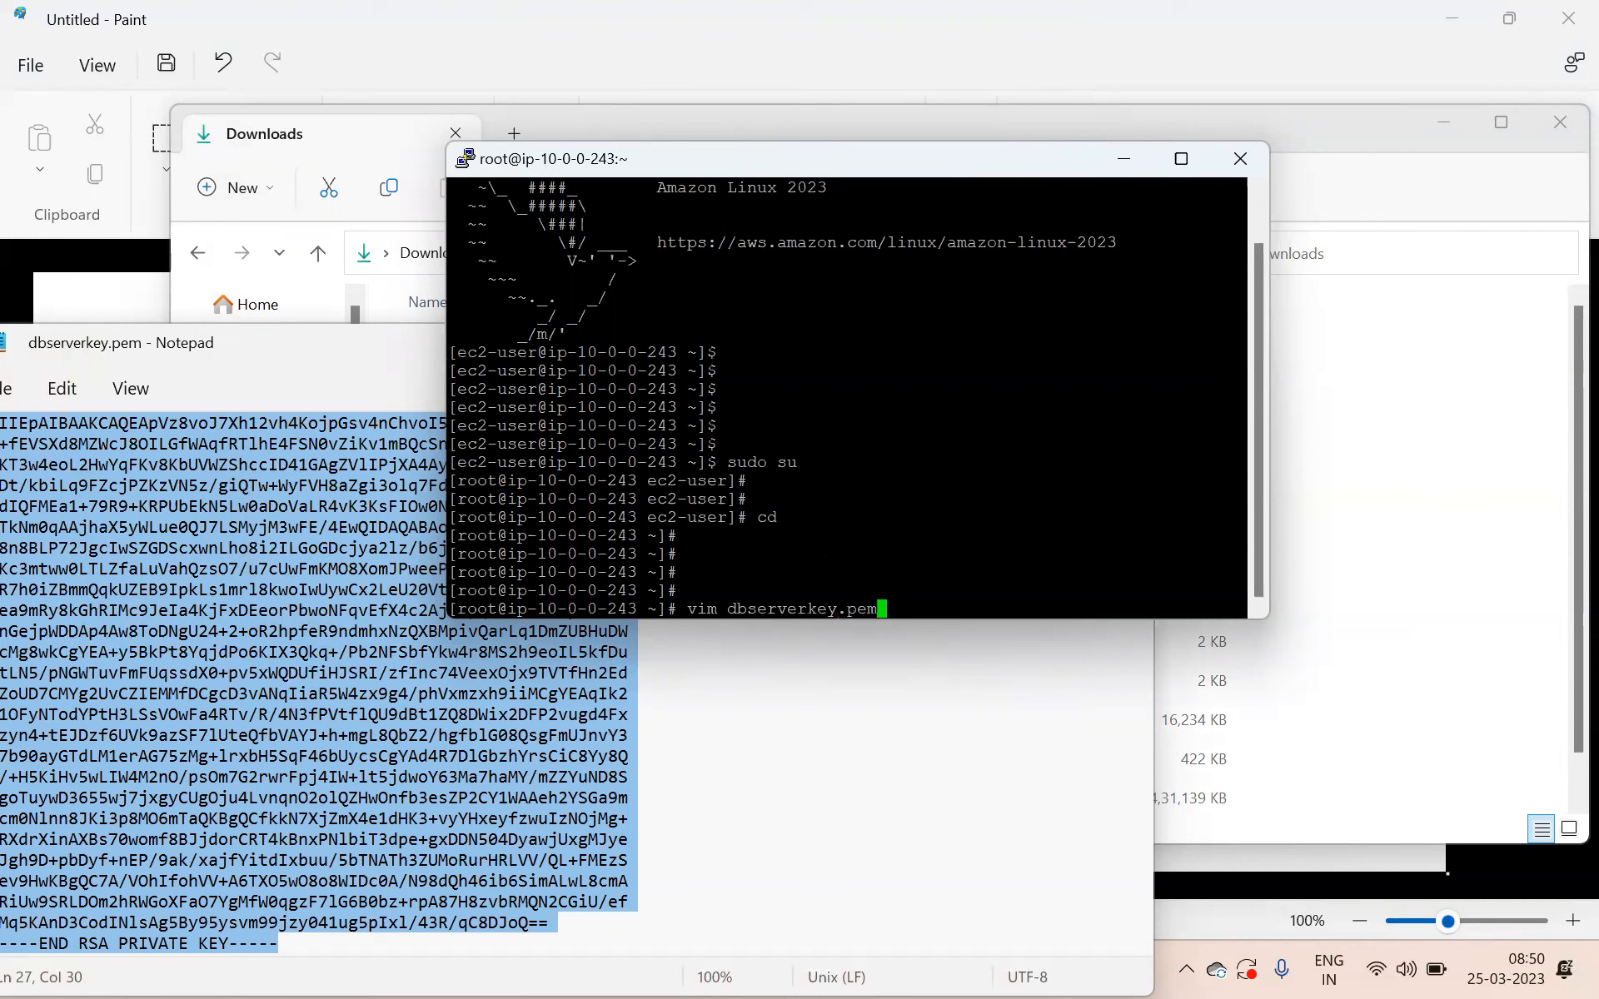
key("Return")
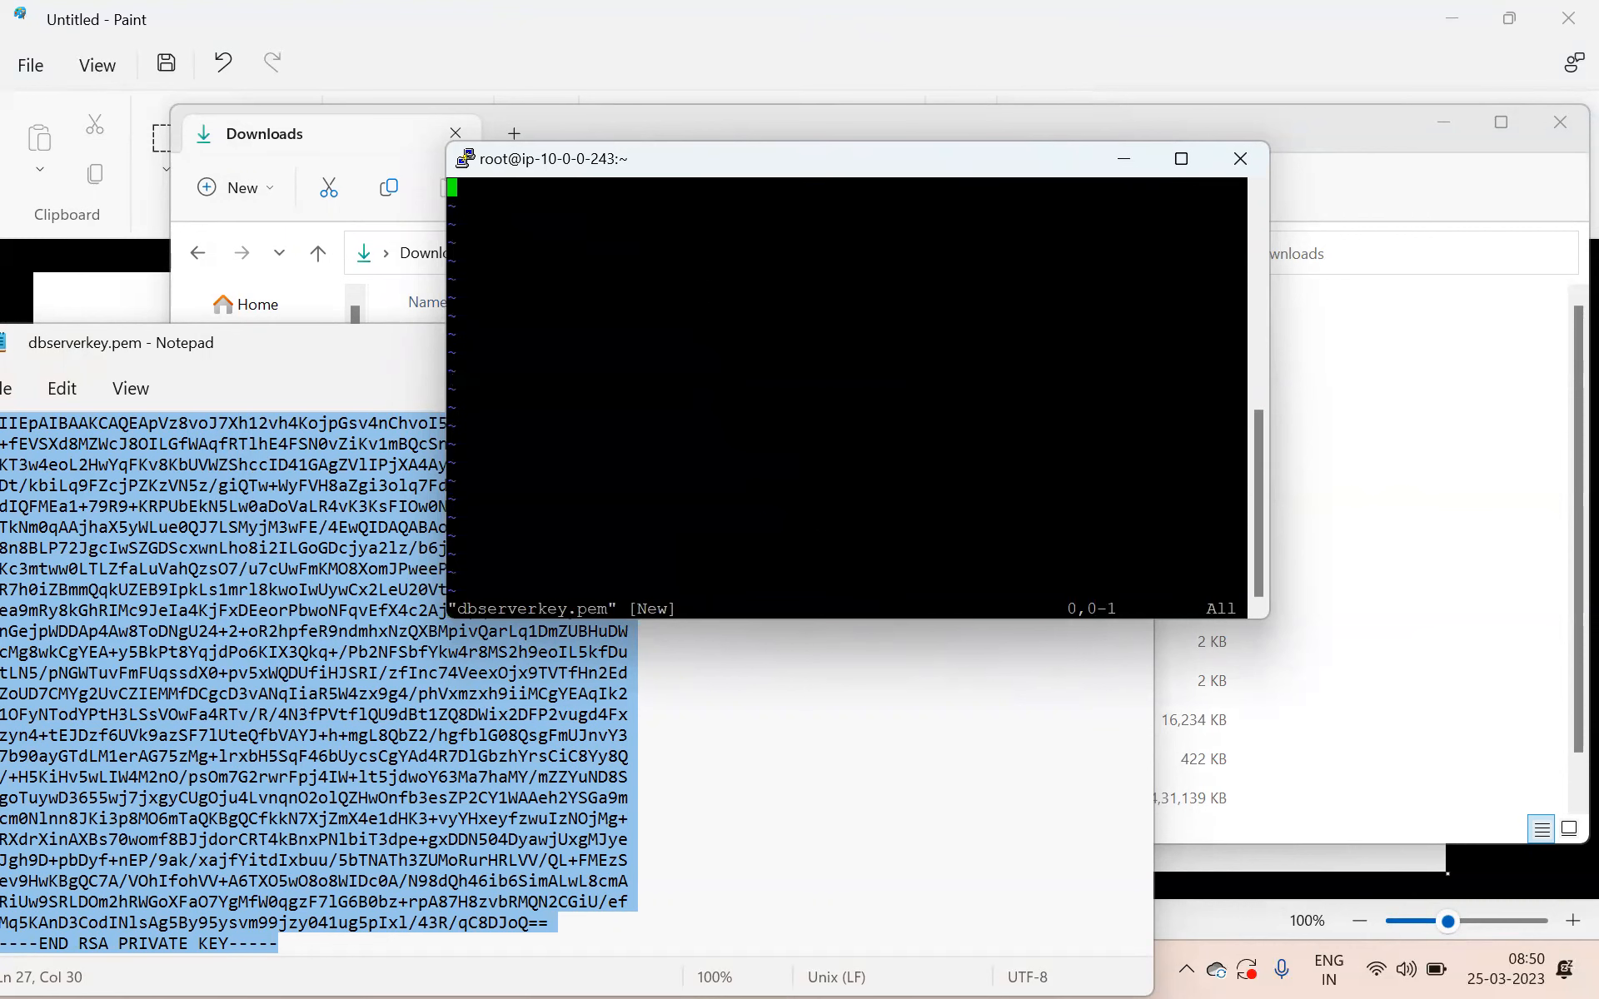
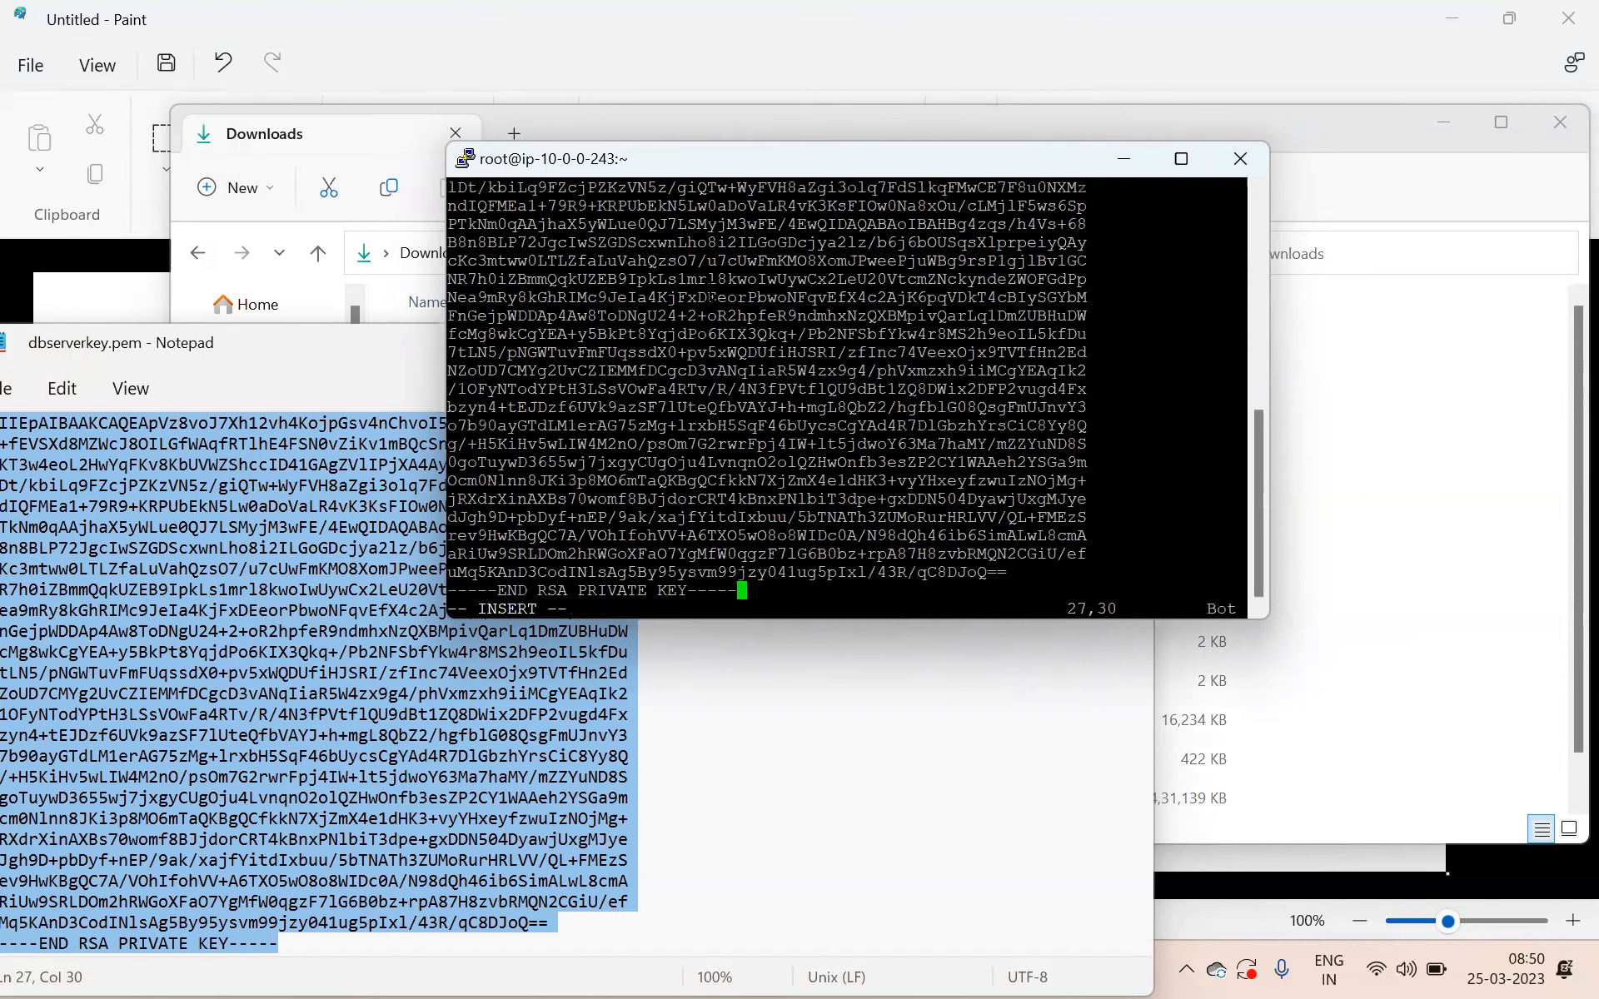
Save the pasted dbserverkey.pem in vim with :wq! and return to the web-server's shell.
key("Escape")
type(":wq!")
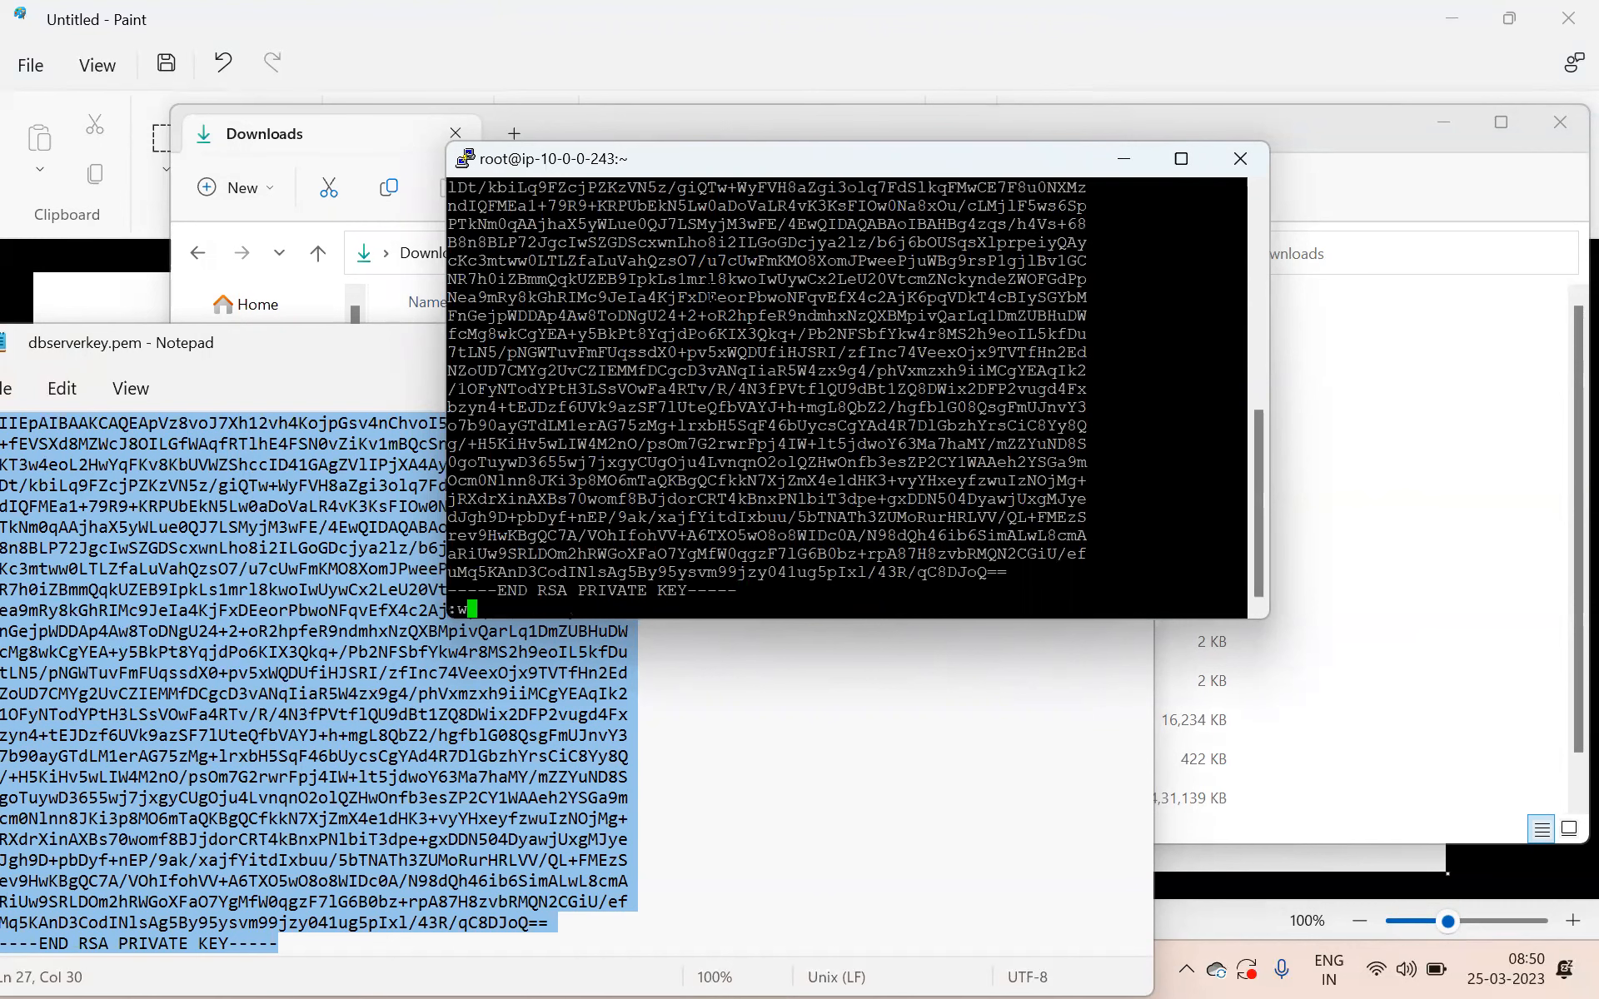
key("Return")
key("Return")
key("Return")
key("Return")
Restrict the key file's permissions with chmod 600 dbserverkey.pem.
type("chno")
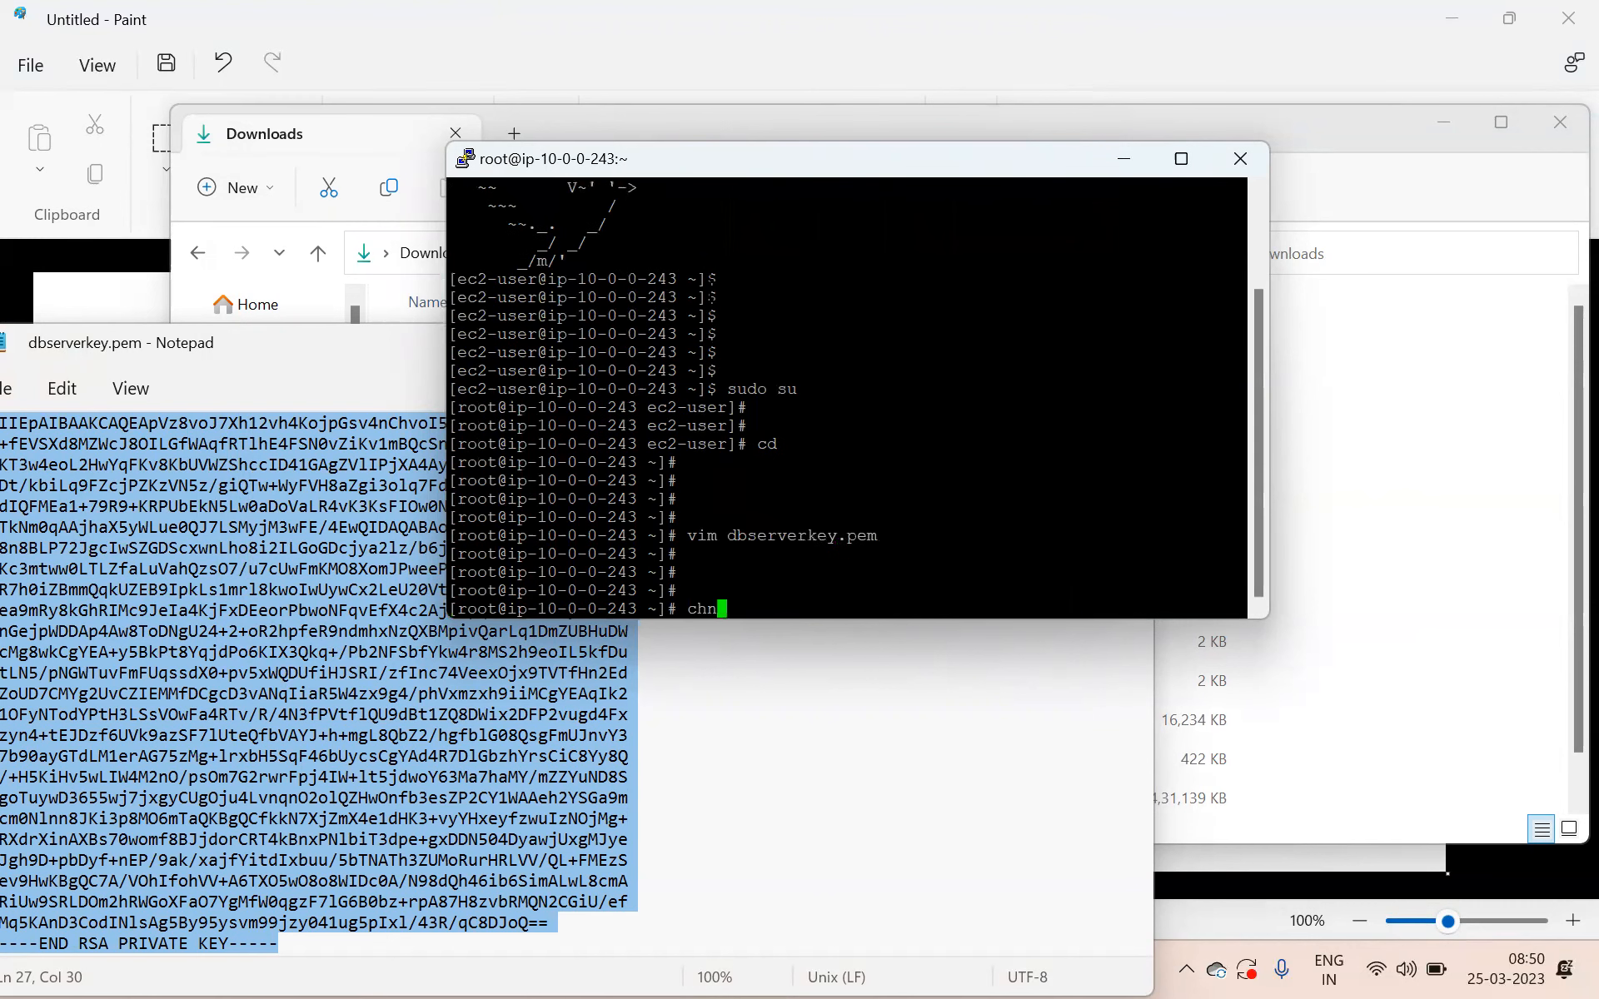
key("BackSpace")
key("BackSpace")
key("BackSpace")
key("BackSpace")
type("chno")
key("BackSpace")
key("BackSpace")
key("BackSpace")
key("BackSpace")
type("chmod 600 db")
key("Tab")
key("Return")
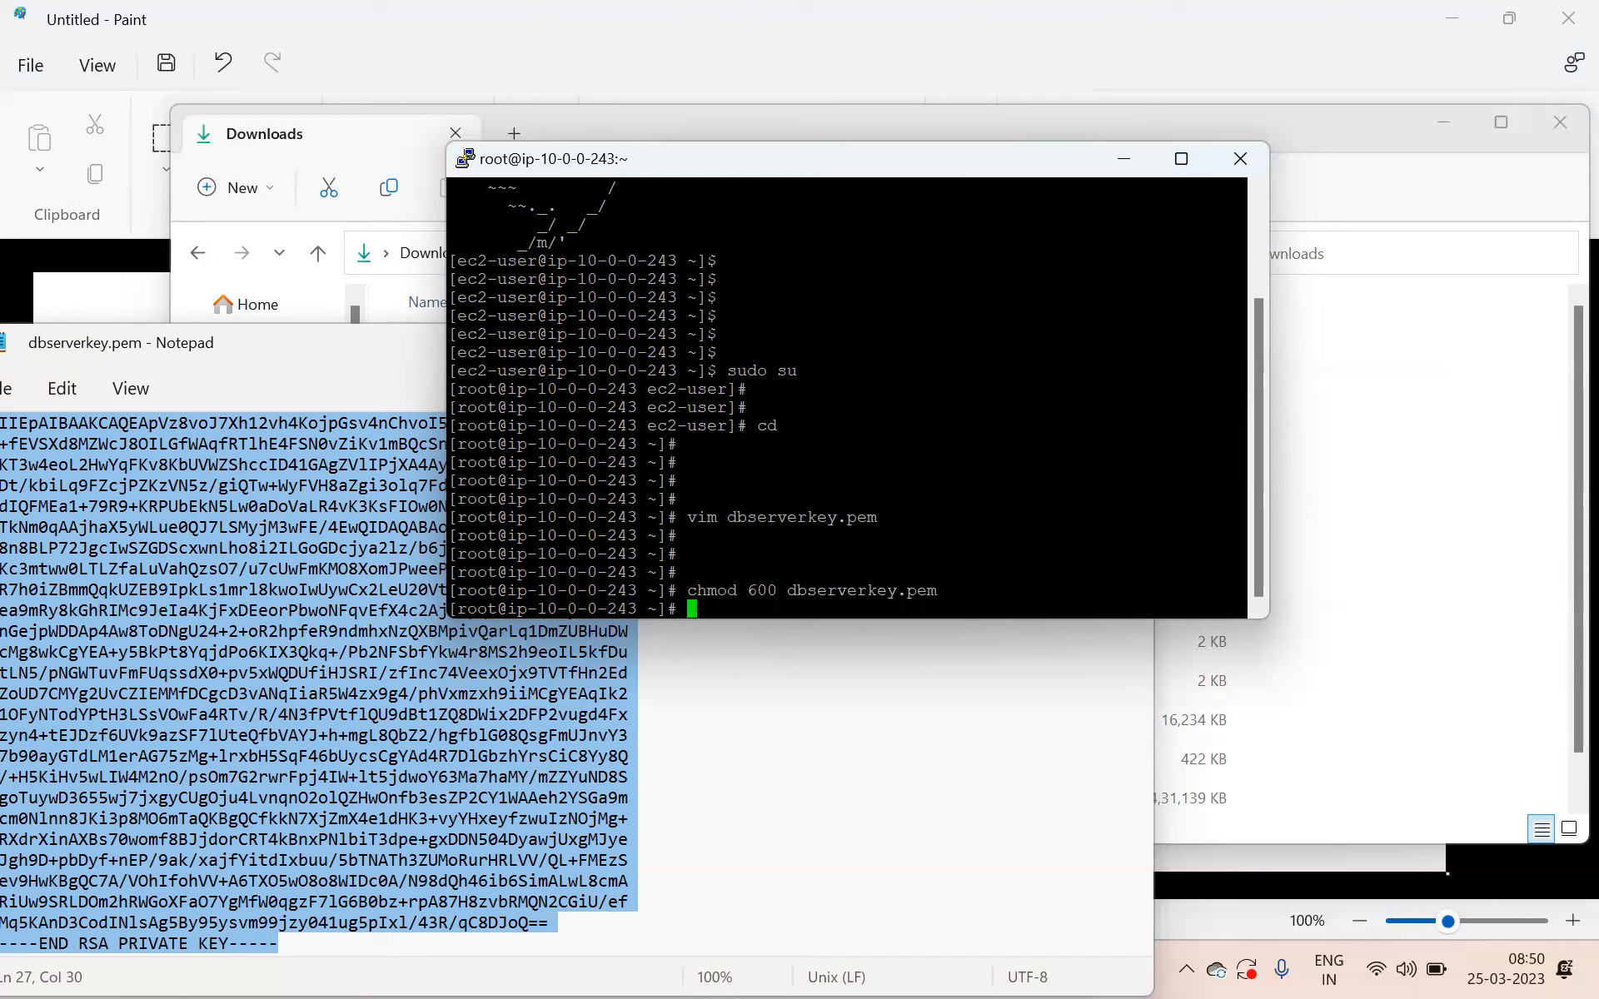
Begin the connection command ssh -i dbserverkey.pem ec2-user@ without running it.
type("ssh -i d")
key("Tab")
type("ec")
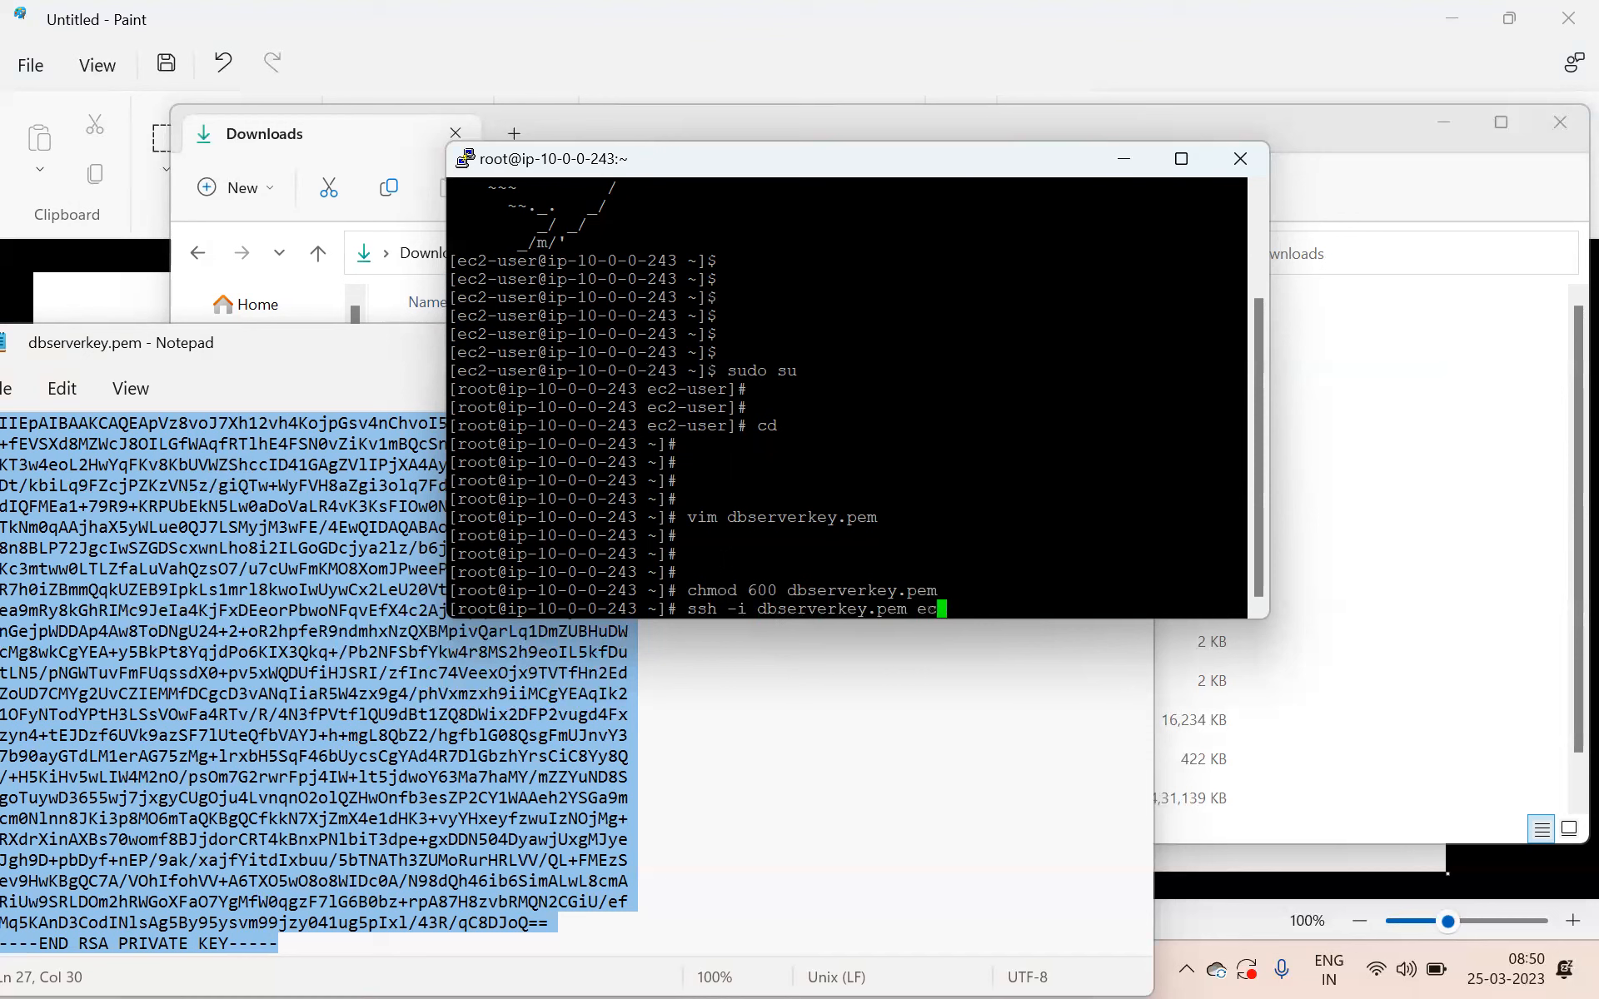
type("2-user@")
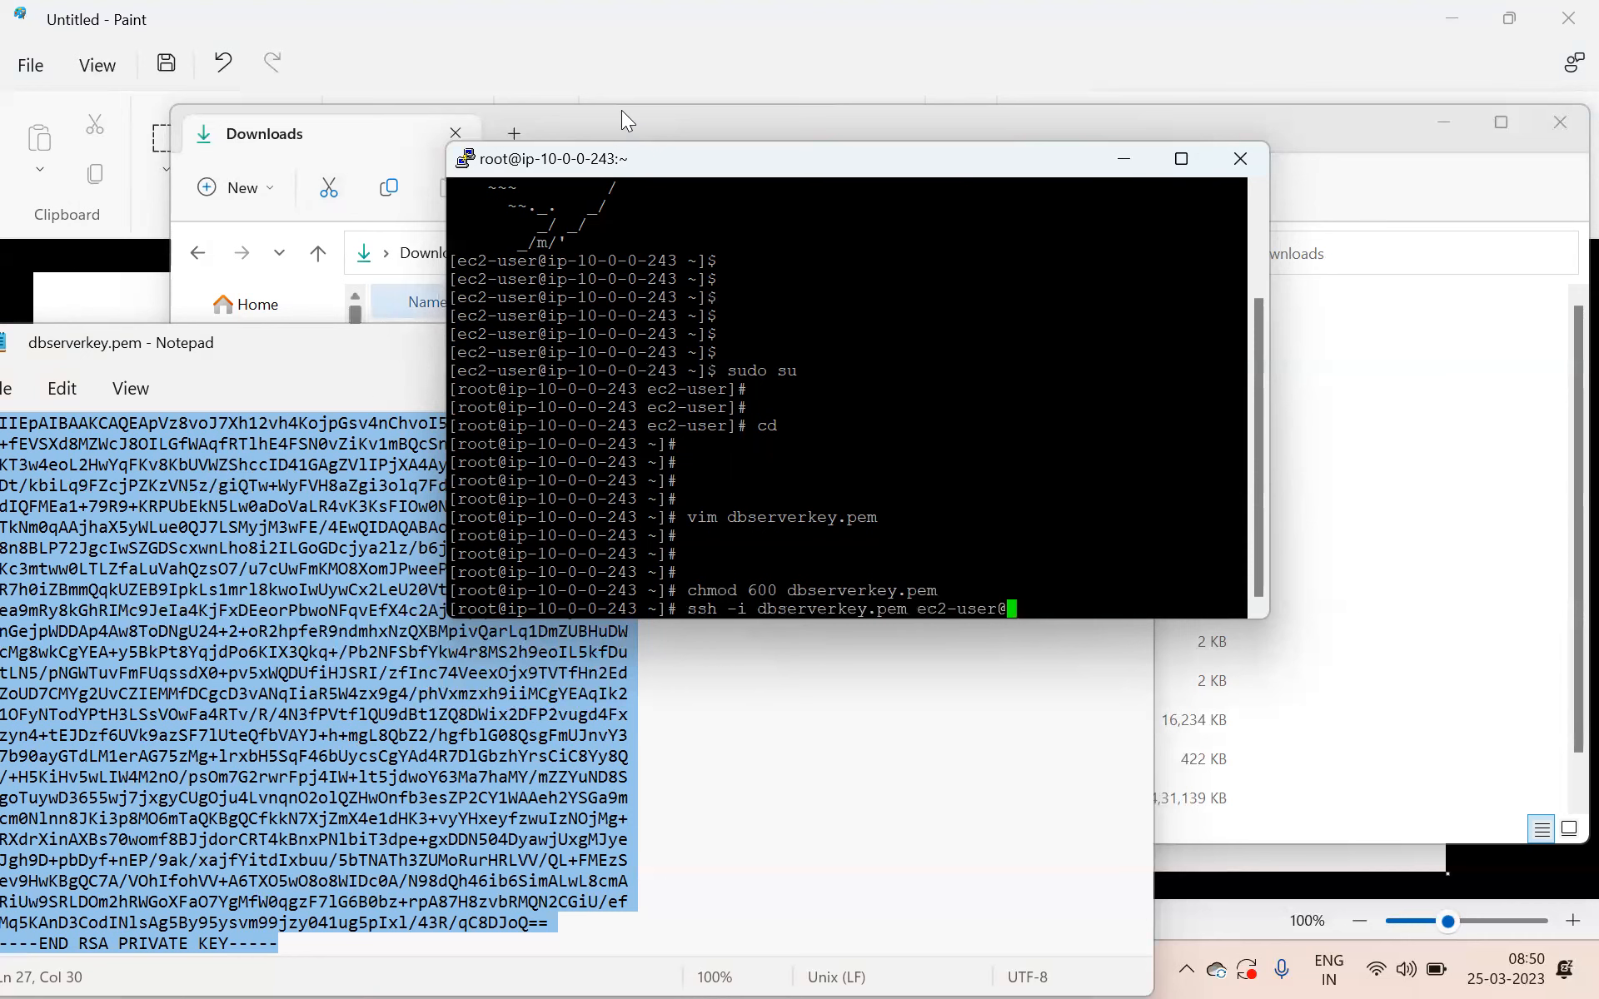
Look up the db-server's private address in the Paint diagram, close Notepad, and complete the SSH connection to 10.0.1.23, accepting the host key.
left_click(587, 46)
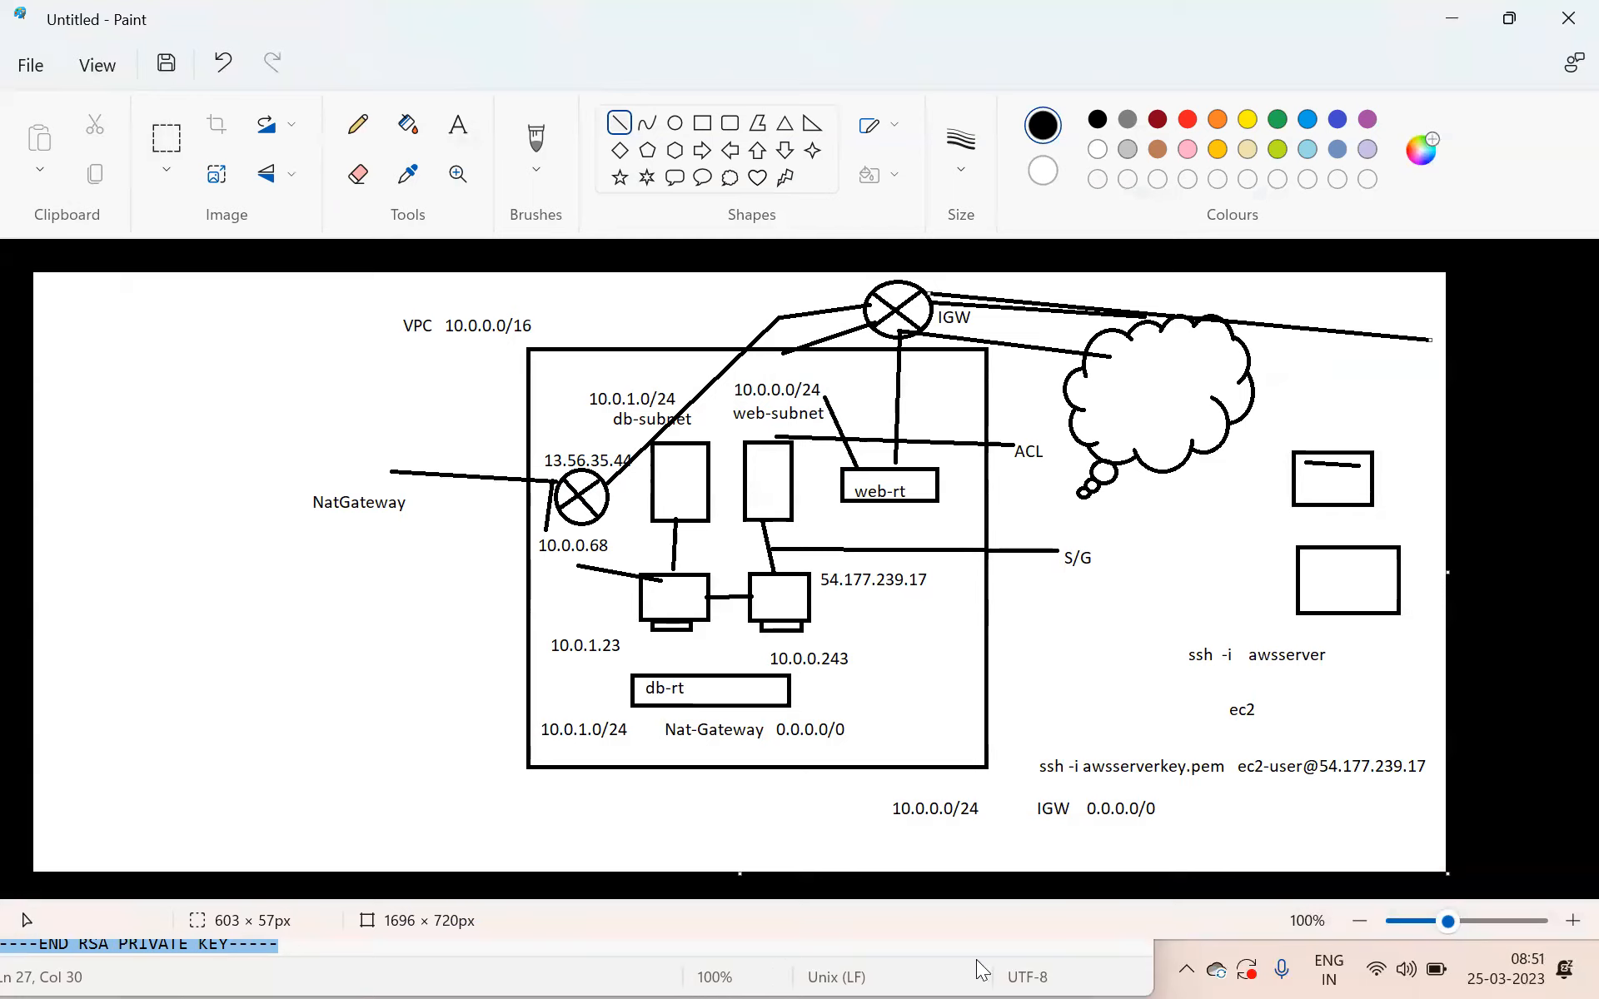
left_click(1096, 960)
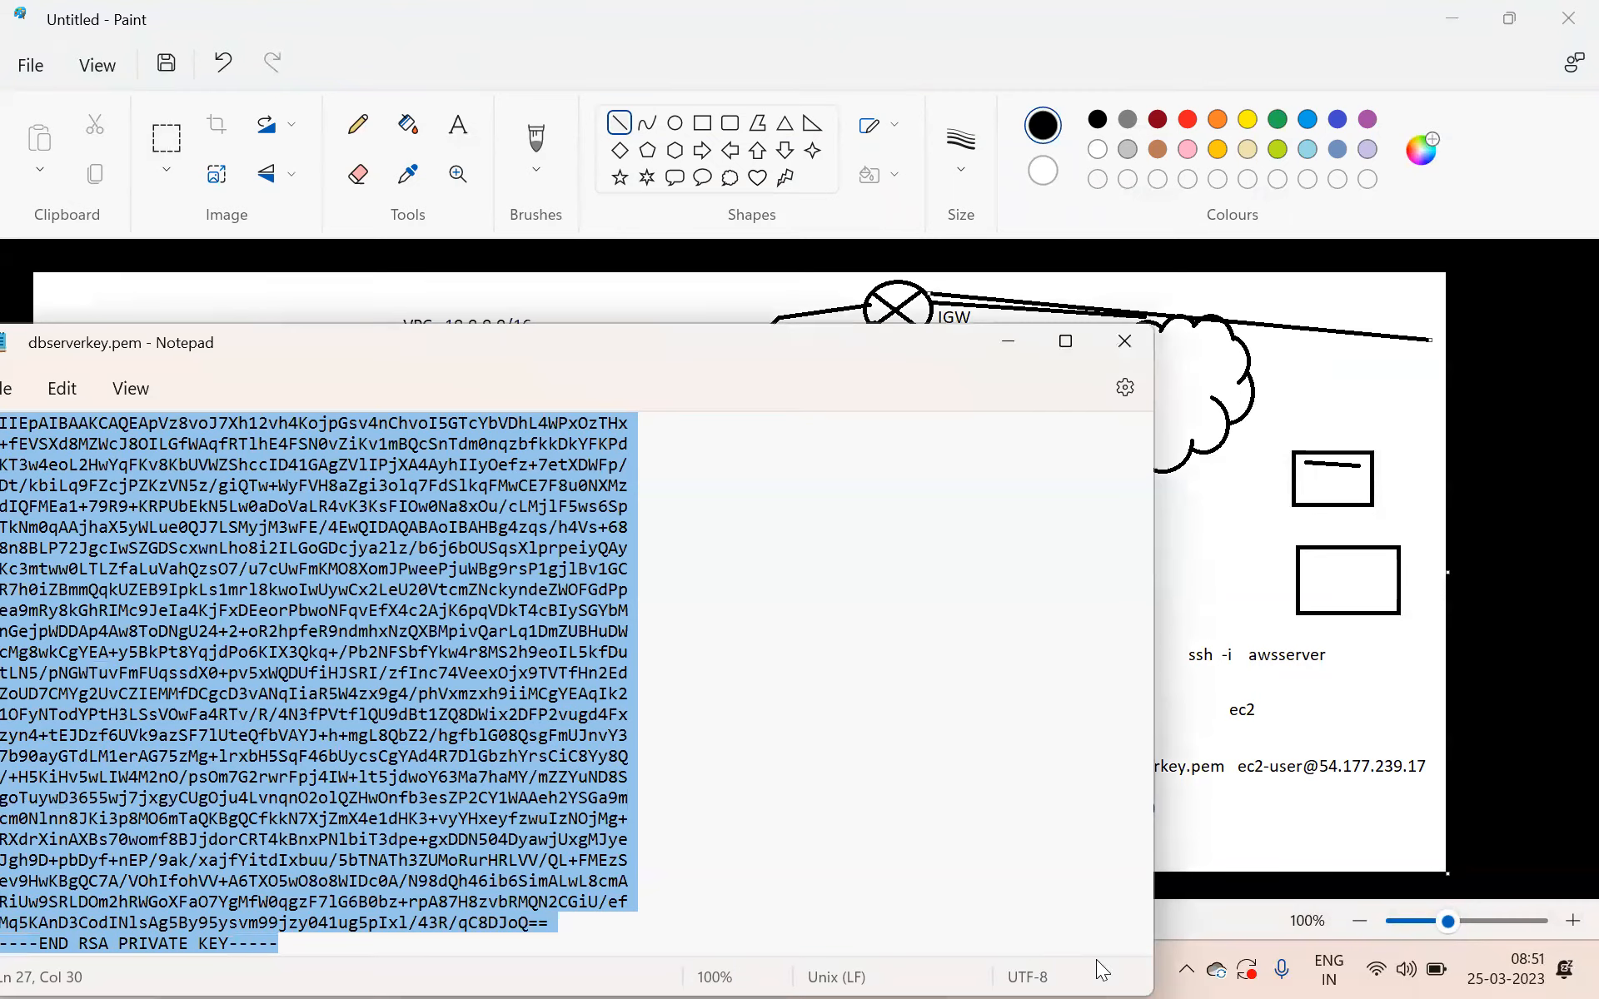
left_click(1120, 342)
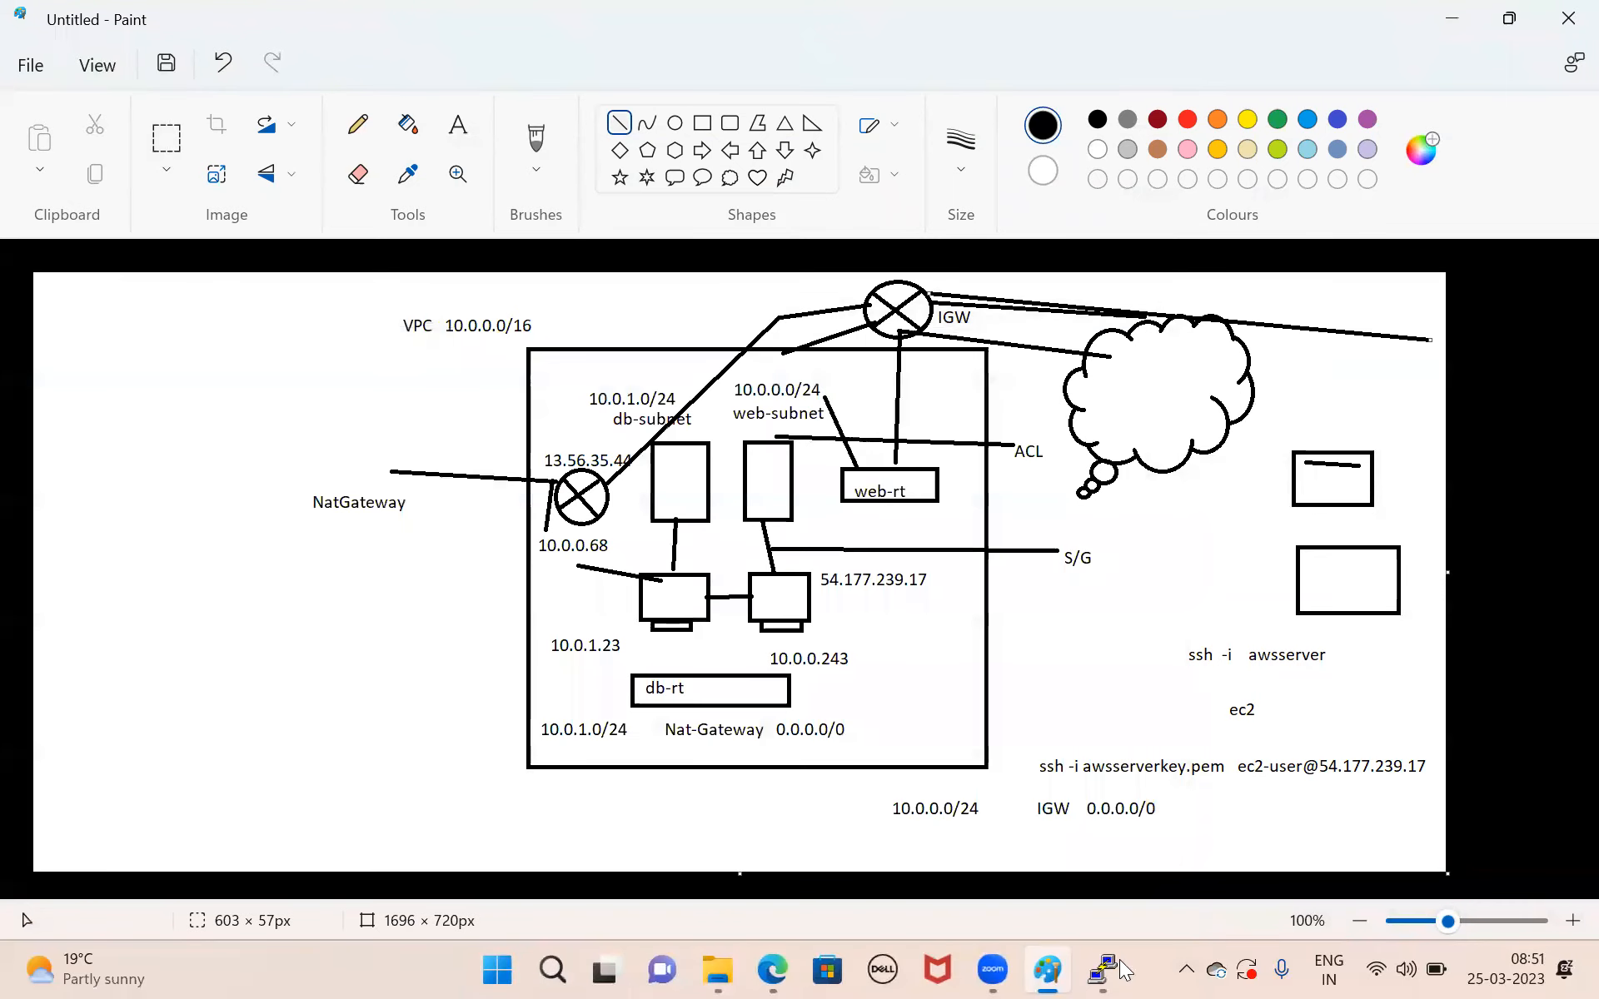
left_click(1115, 967)
type("10.0.1.23")
key("Return")
type("yes")
key("Return")
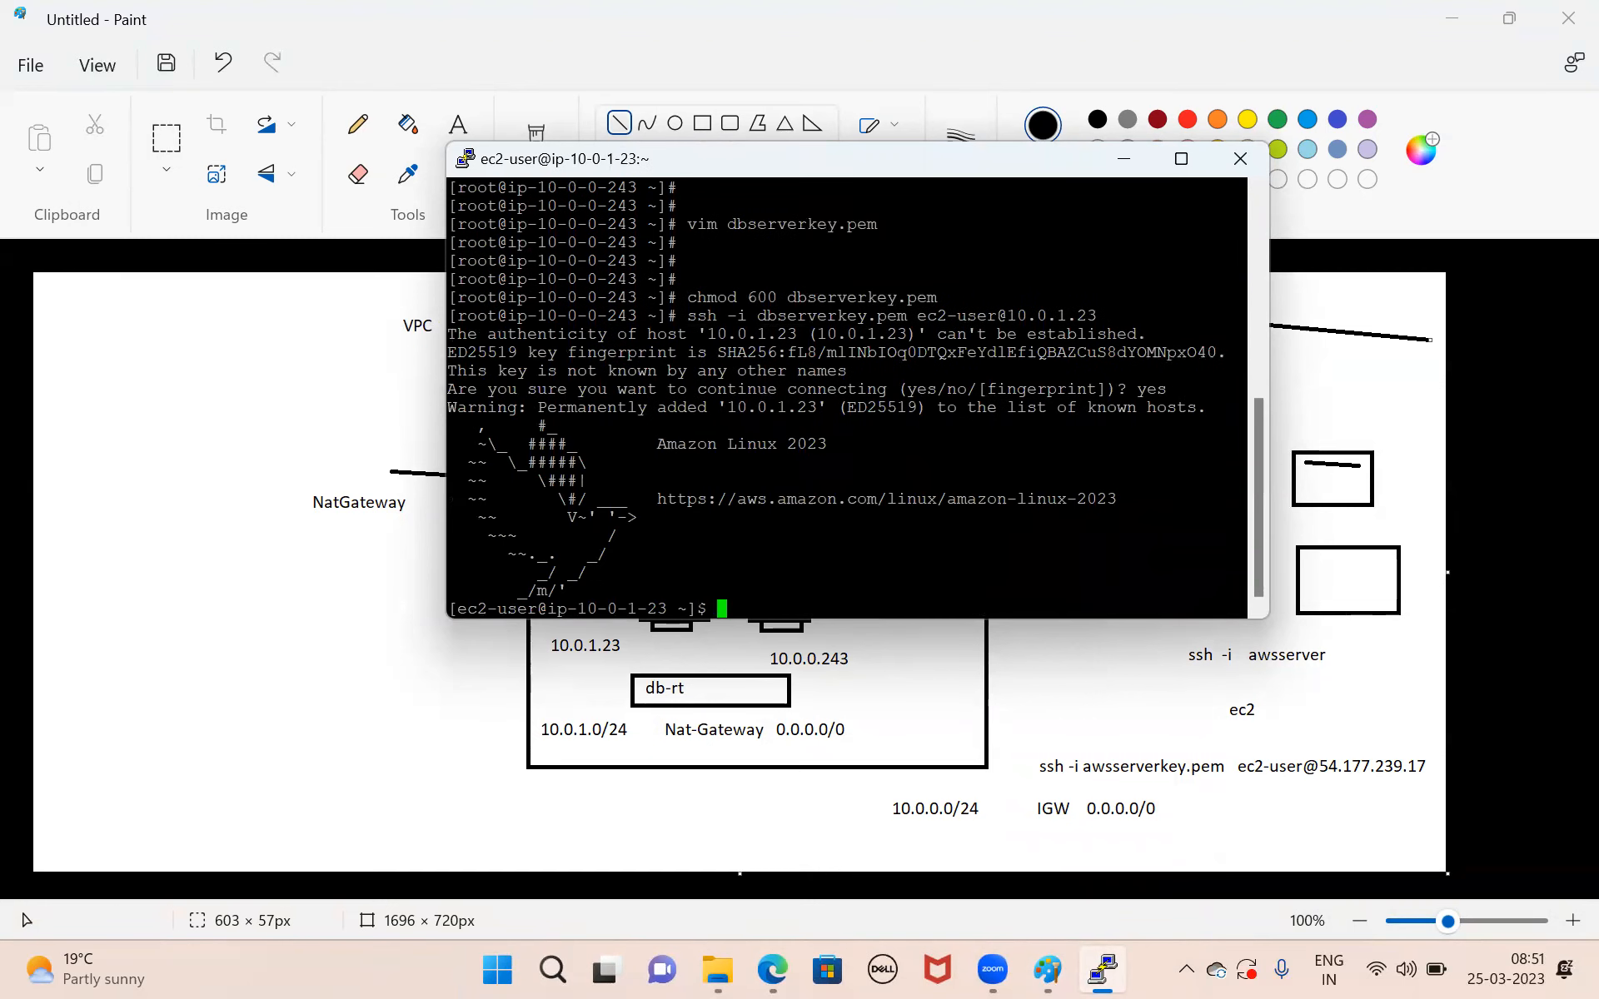
Compare the db-server session's shell prompt with the private address in the Paint diagram.
left_click_drag(531, 591, 697, 591)
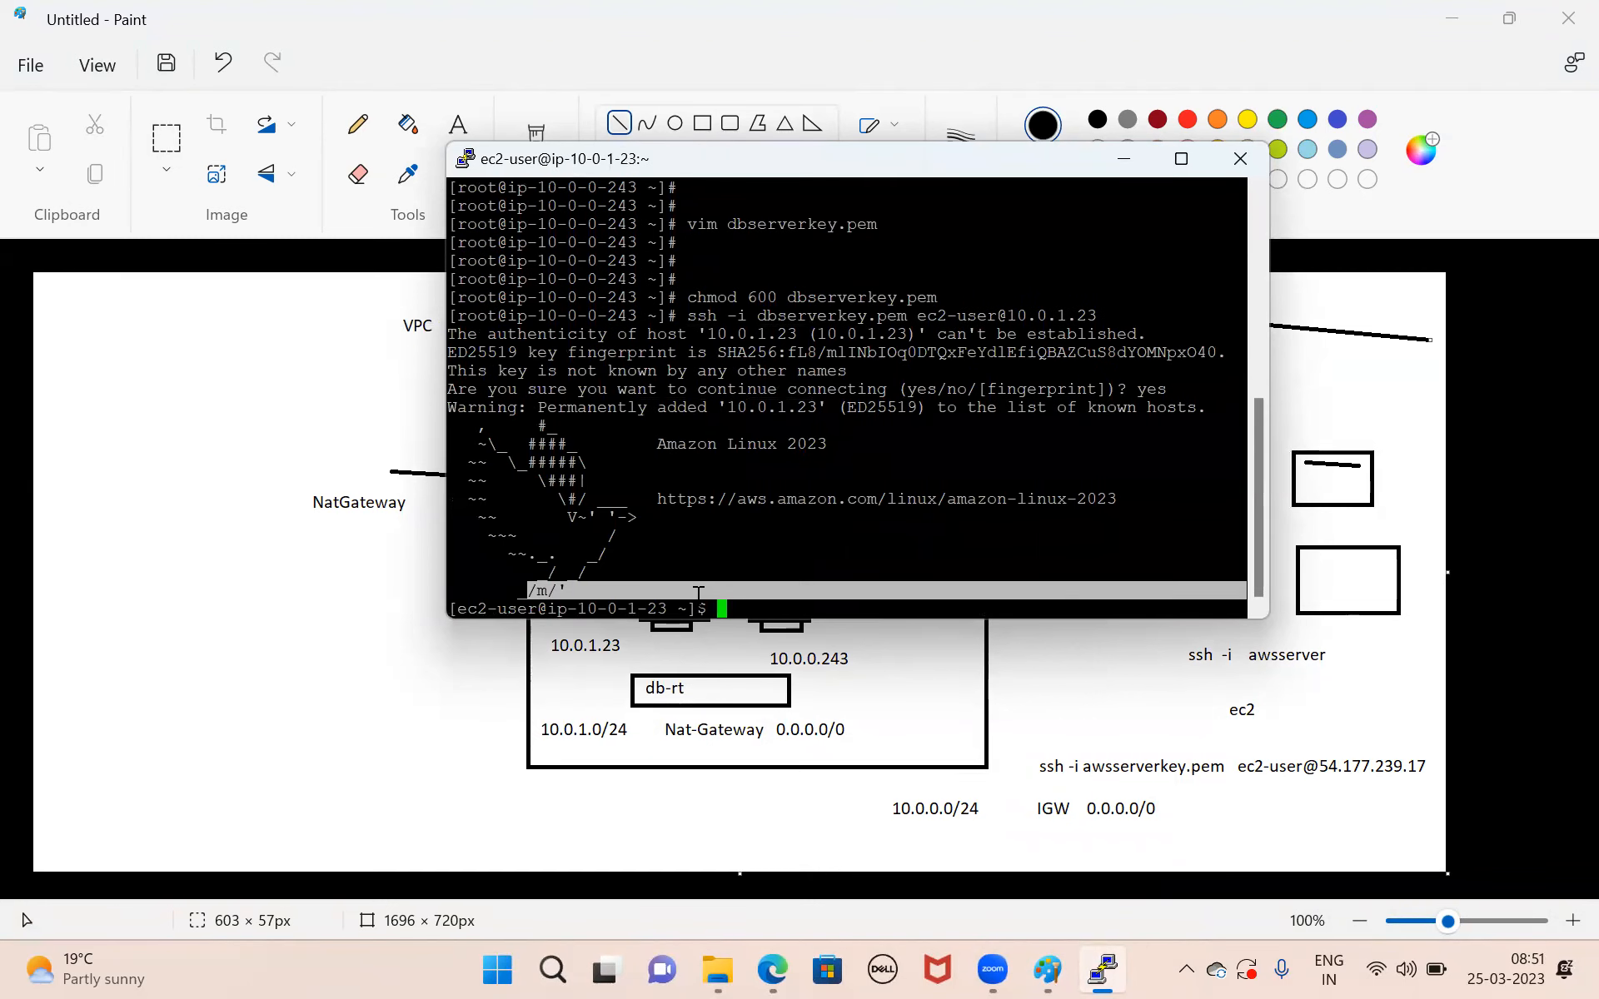
left_click(424, 690)
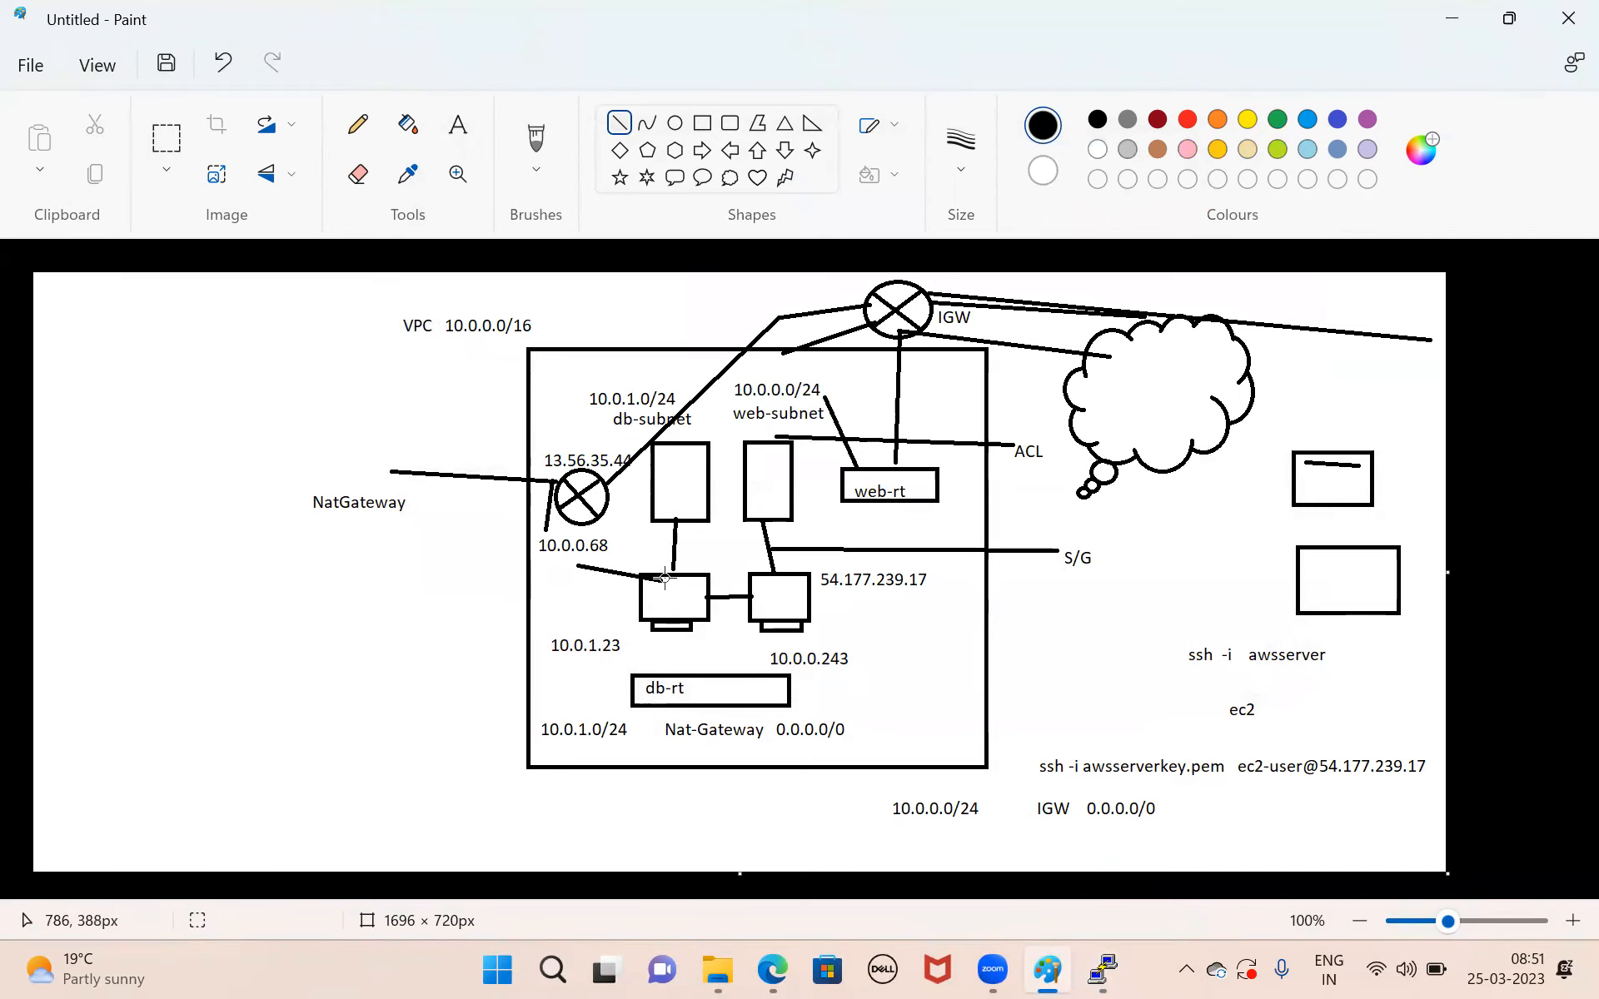
left_click(1103, 969)
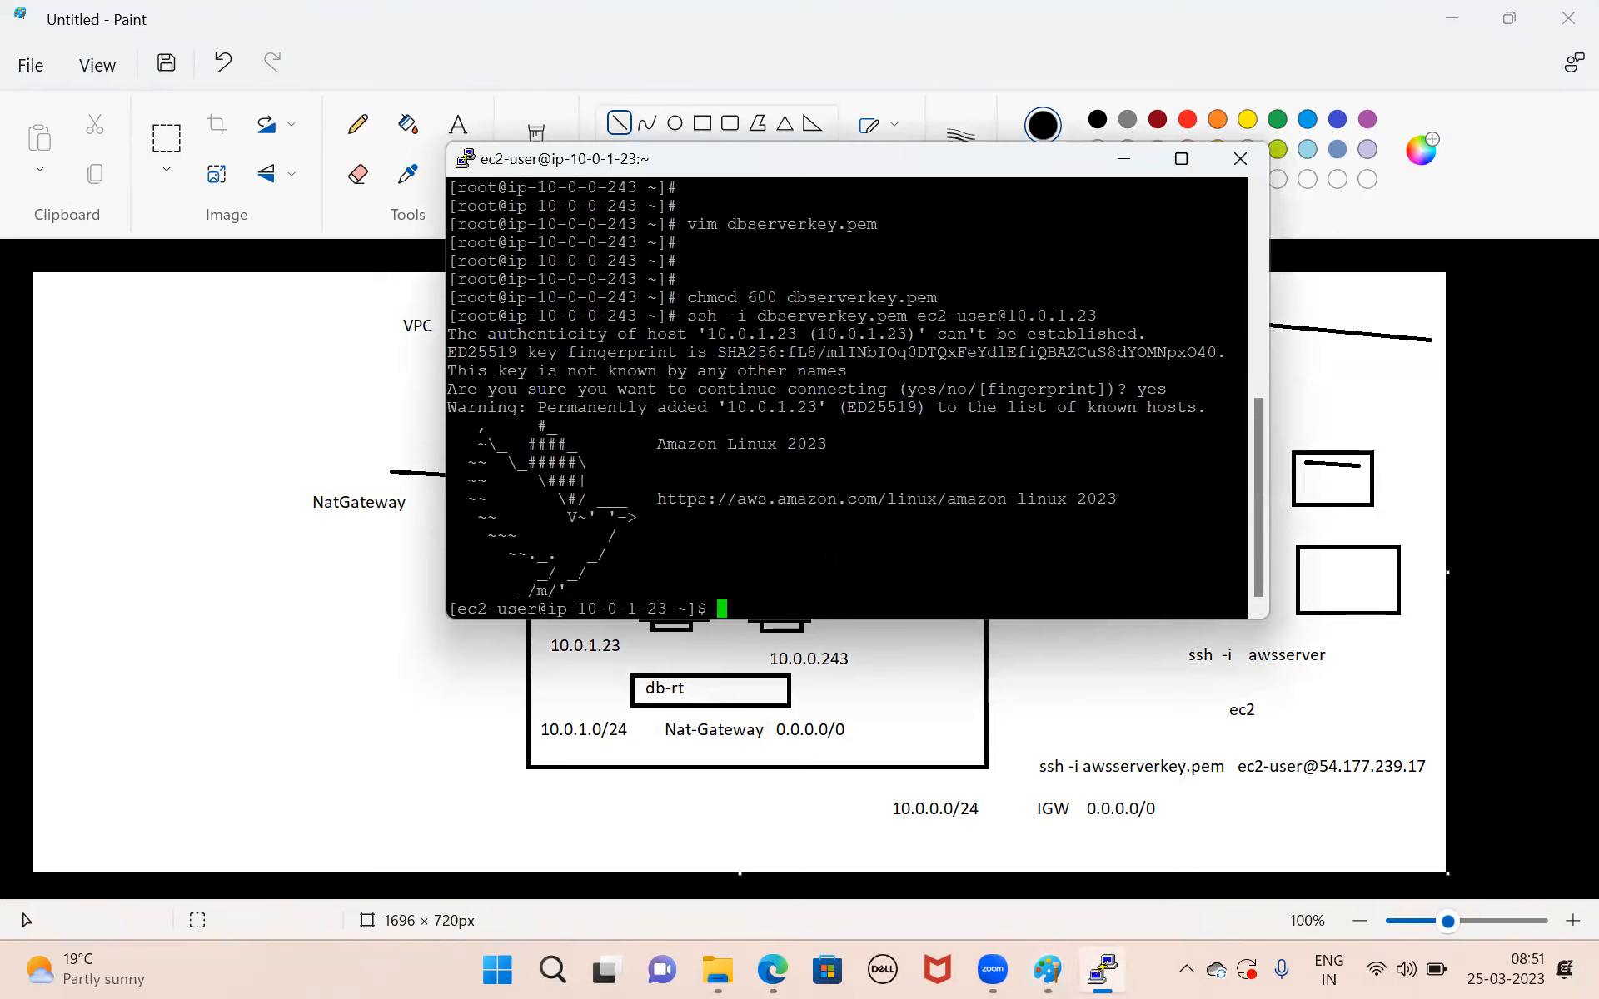
type("su")
type("doi s")
type("u")
key("Return")
type("cd")
key("Return")
key("Return")
key("Return")
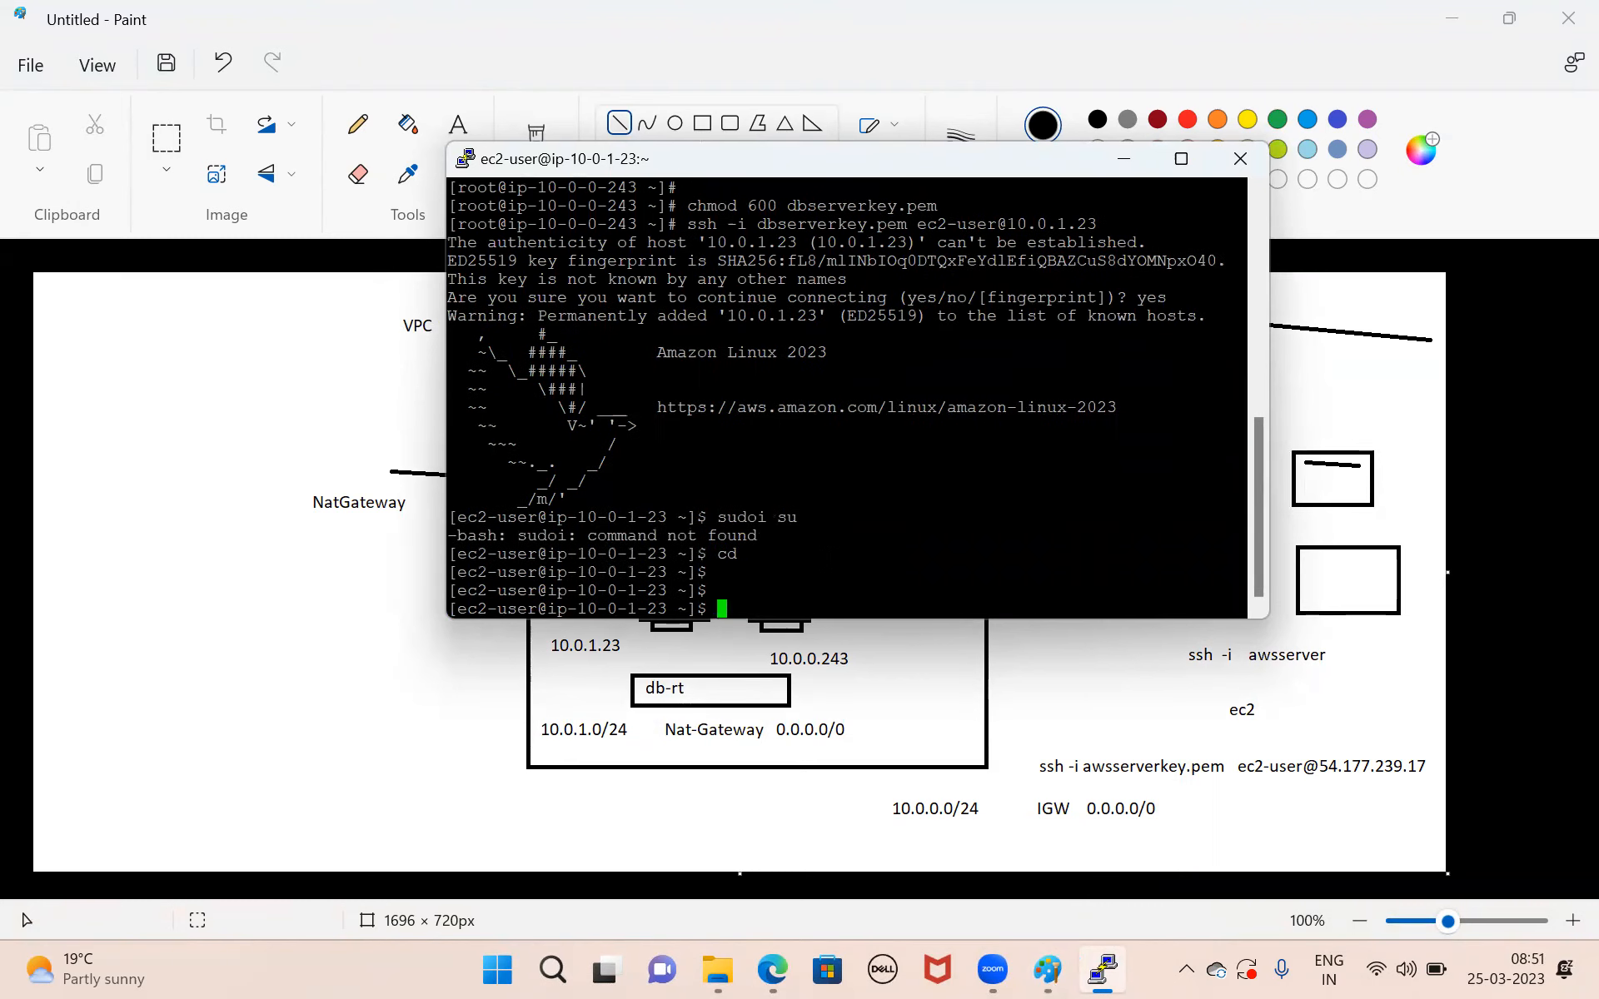
key("Return")
key("Return")
type("sudo su")
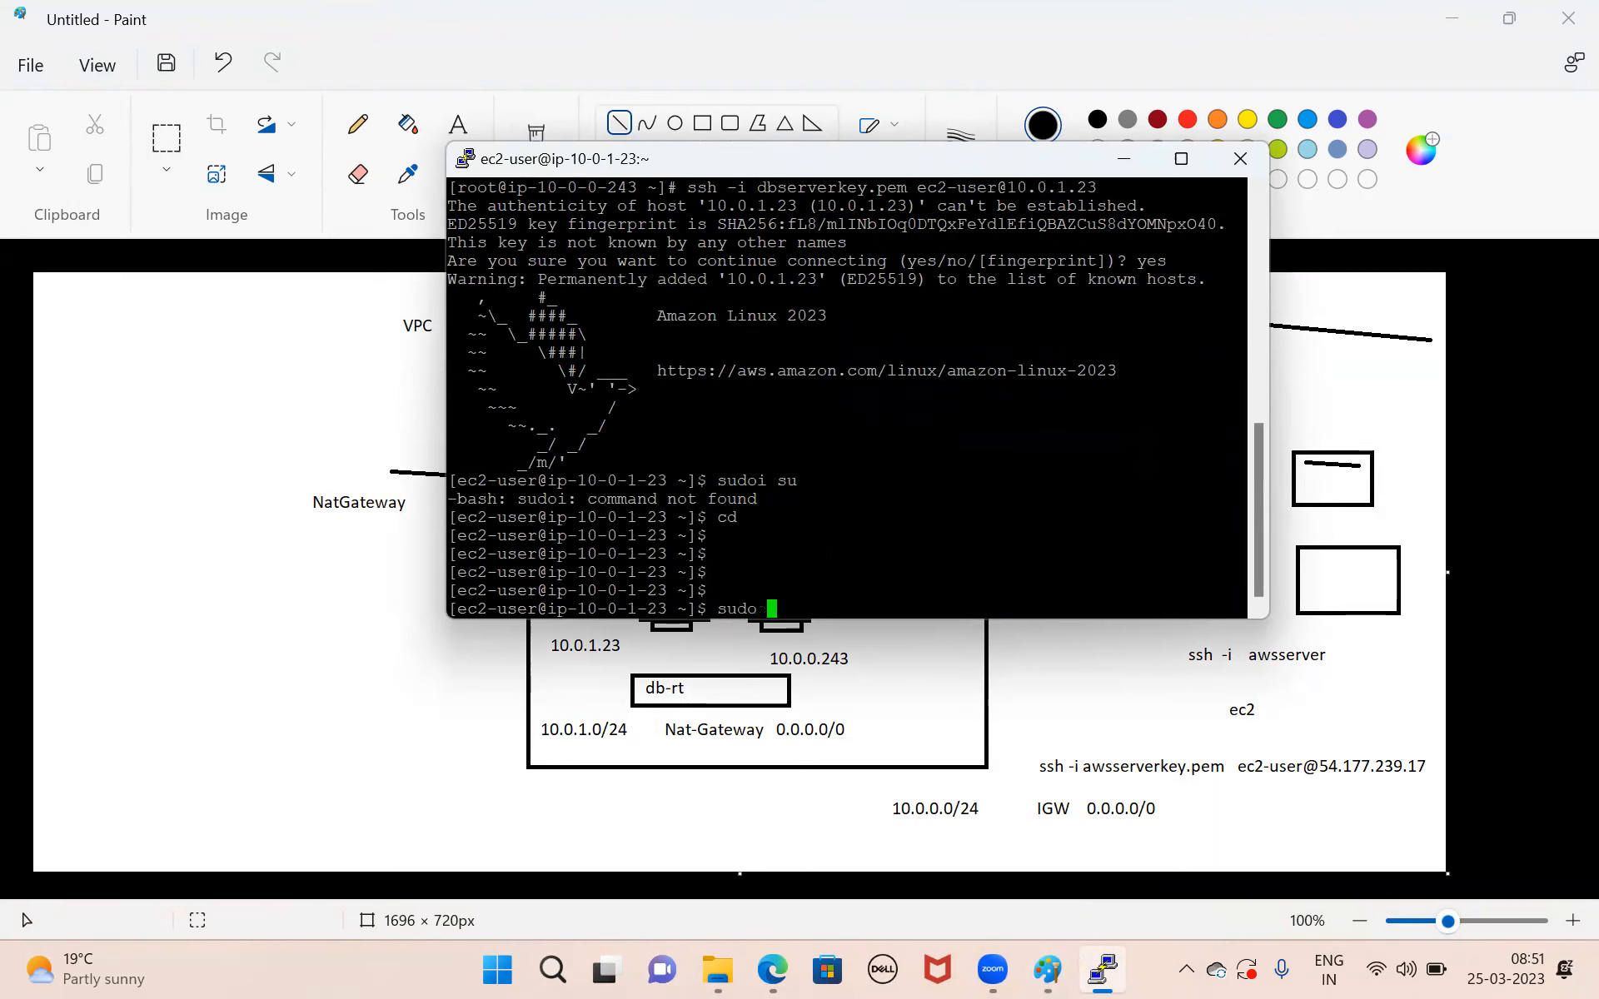
key("Return")
type("pi")
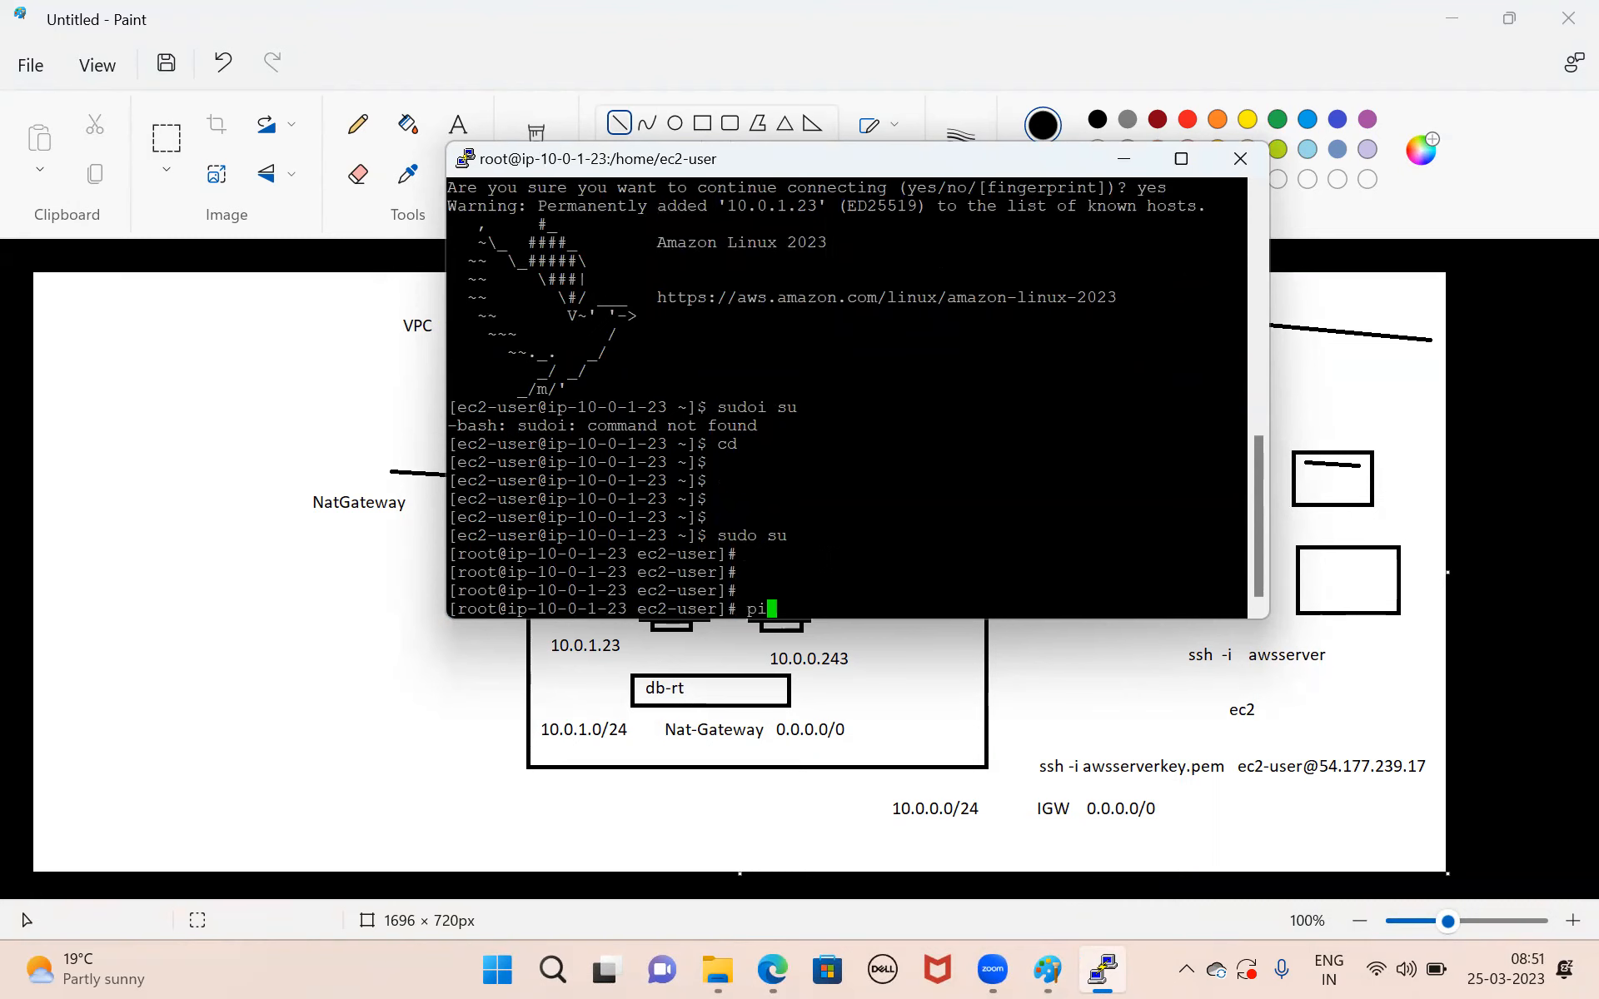
type("ng www.google.com")
key("Return")
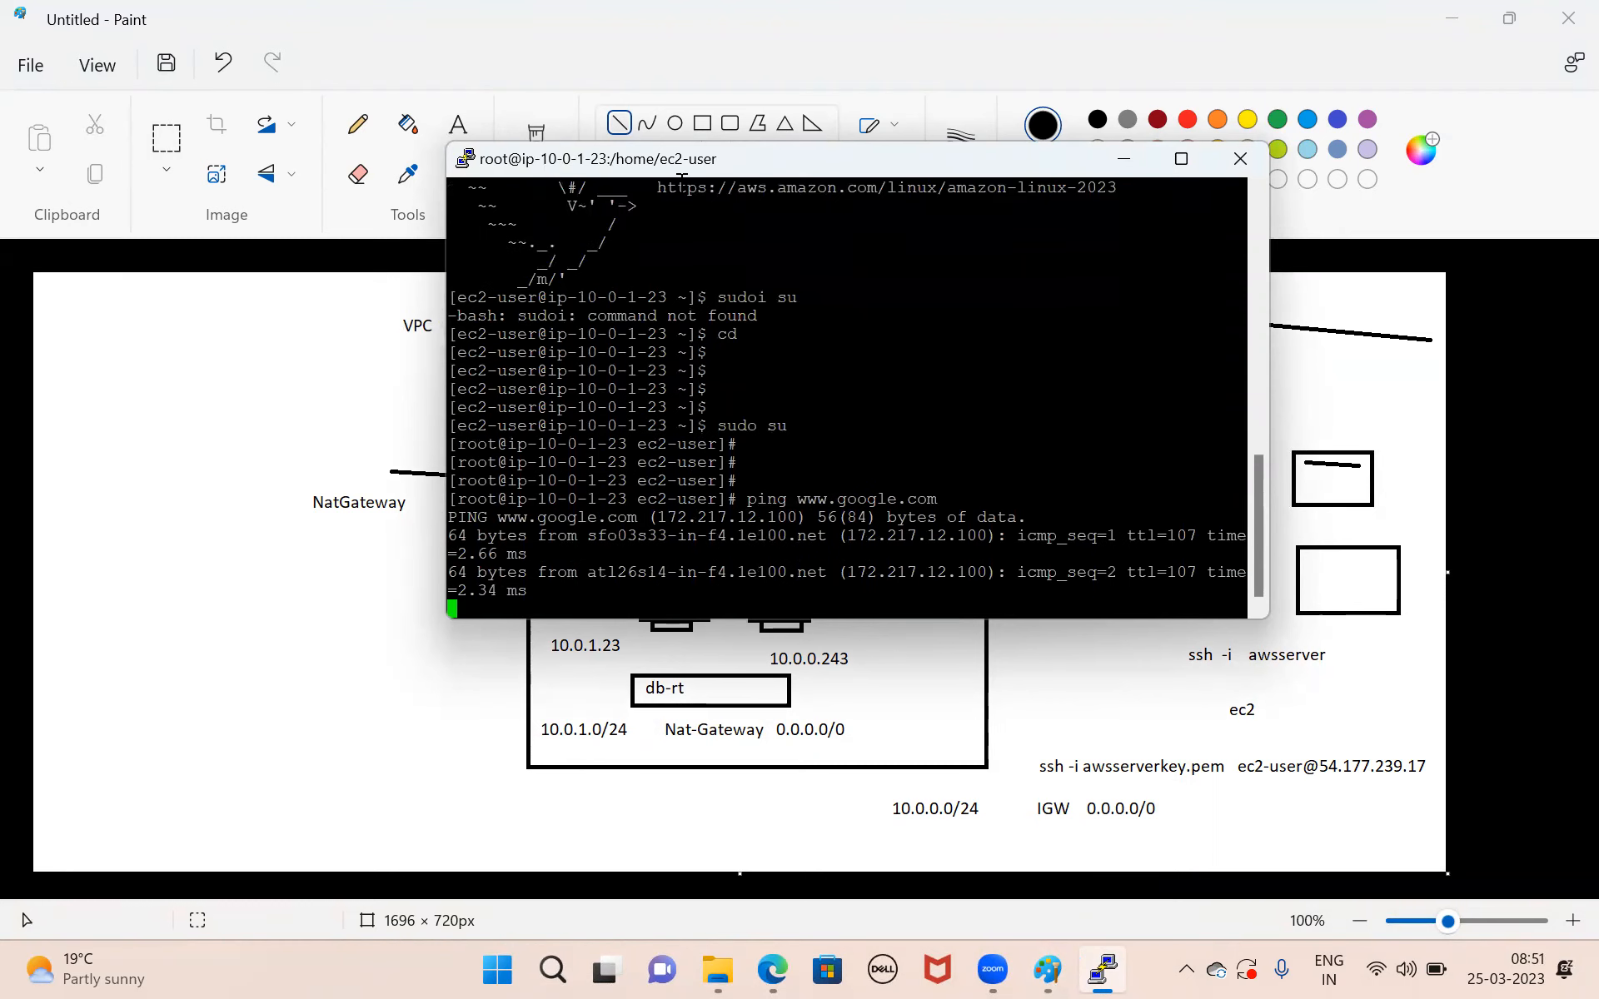
Move the PuTTY window aside, switch to the AWS console in Edge, and open the db-rt route table's details to review its routes.
left_click_drag(689, 166, 1109, 176)
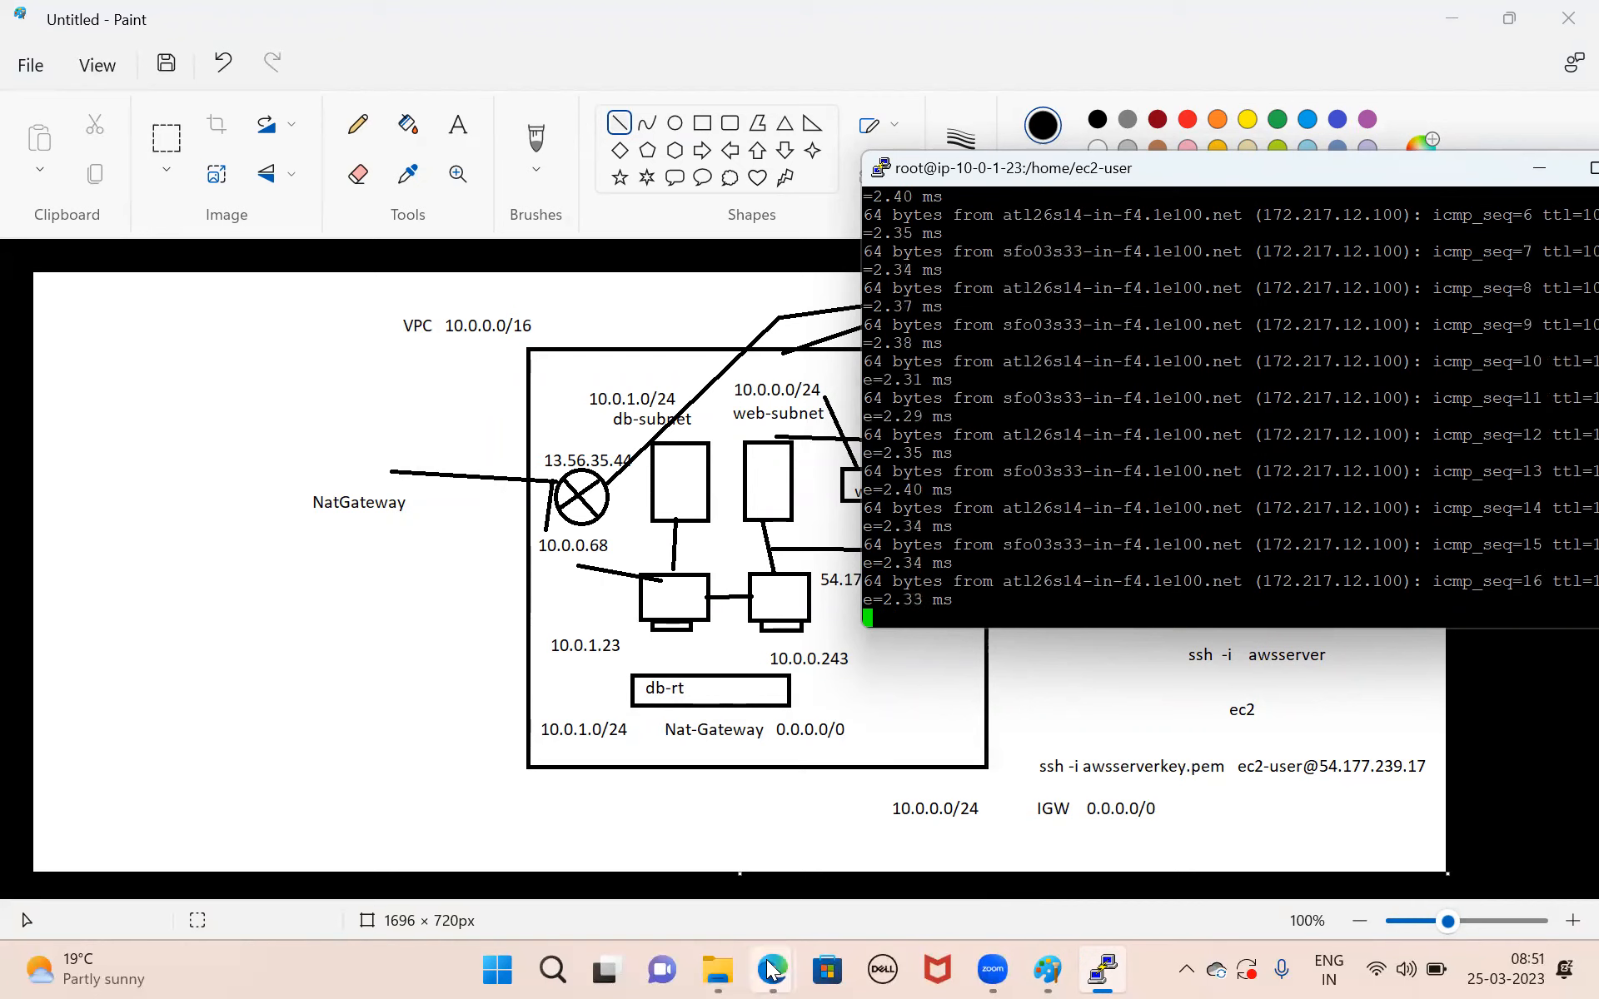
mouse_move(772, 970)
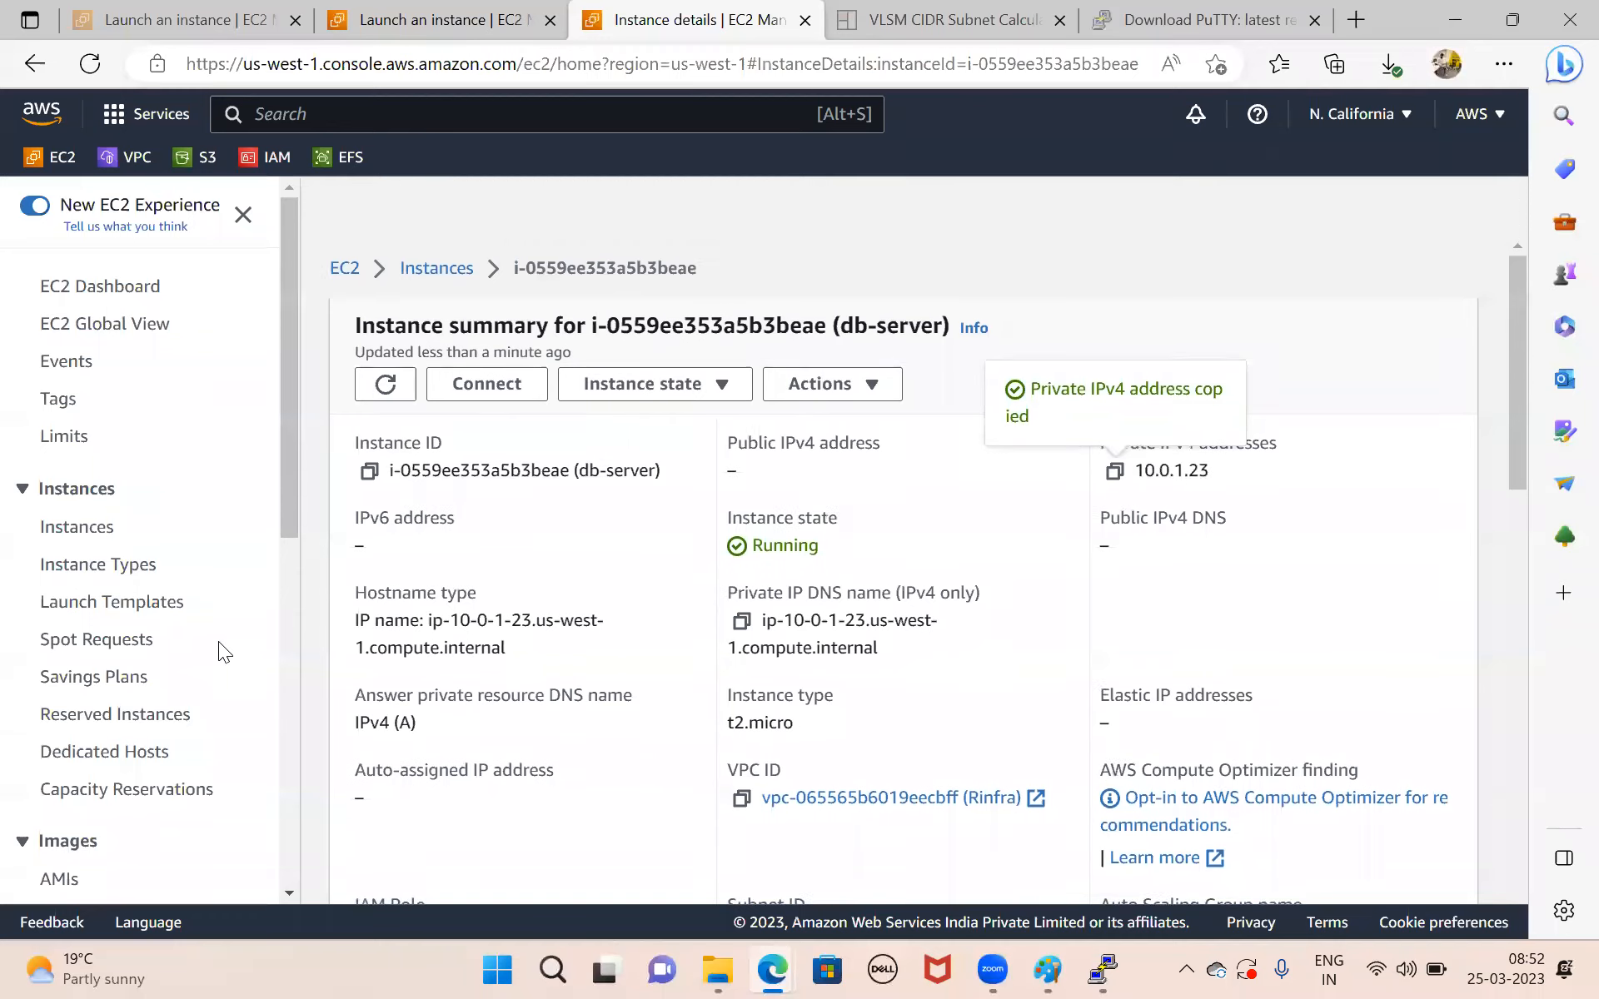
left_click(391, 20)
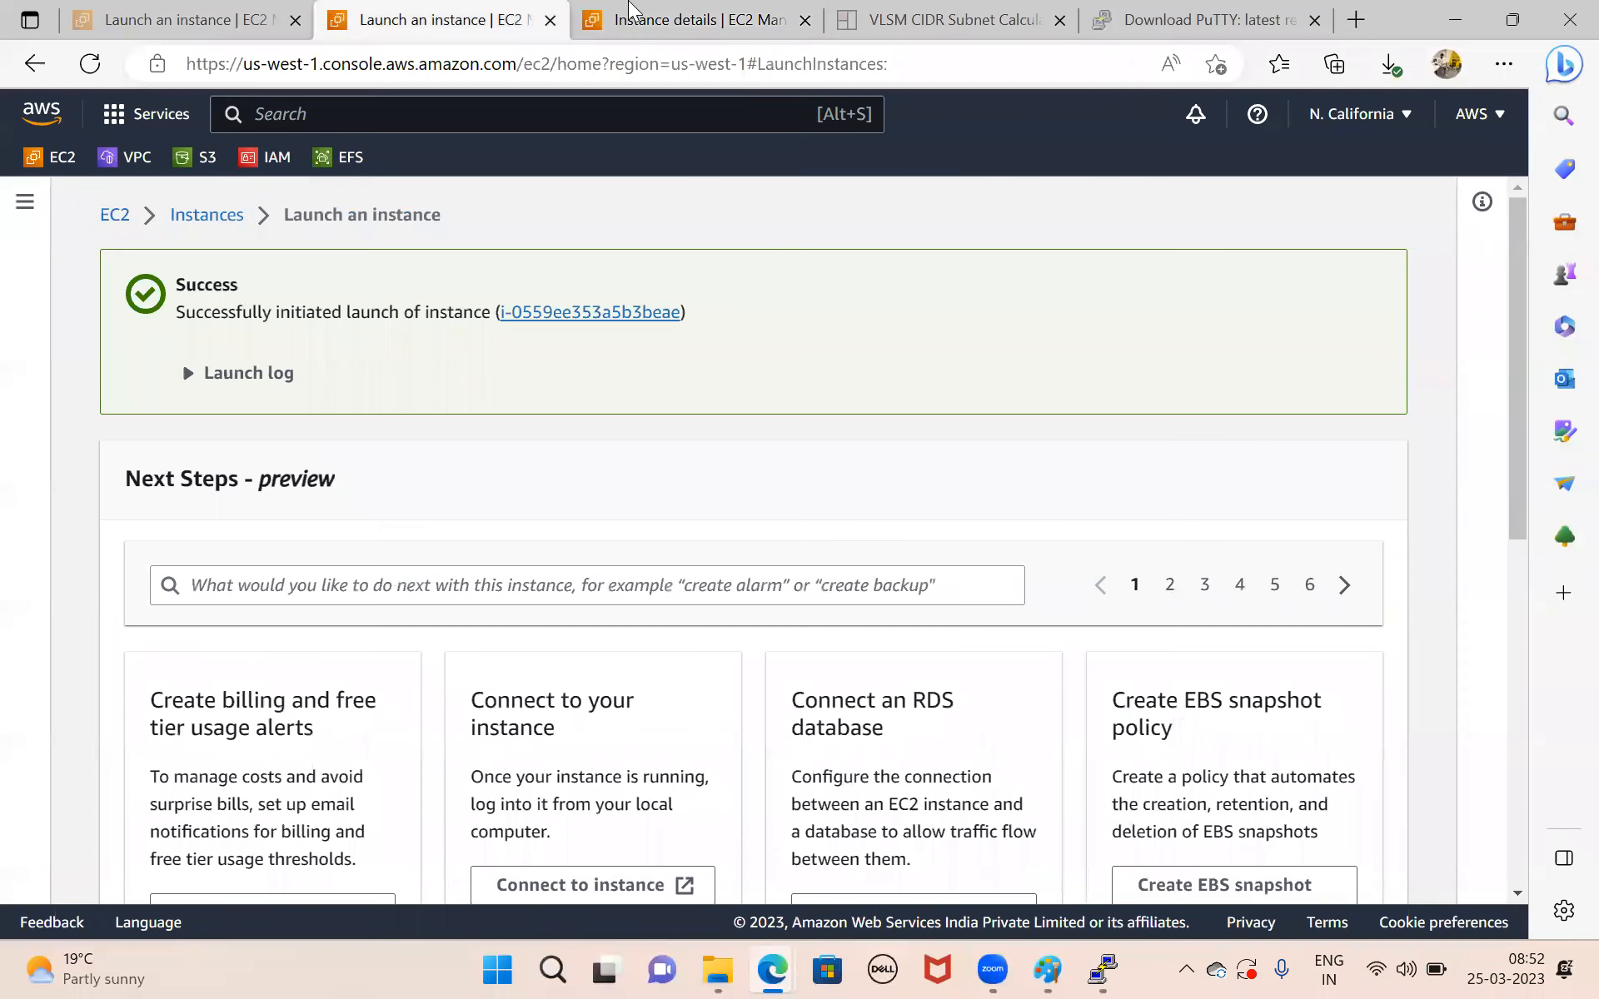
left_click(633, 18)
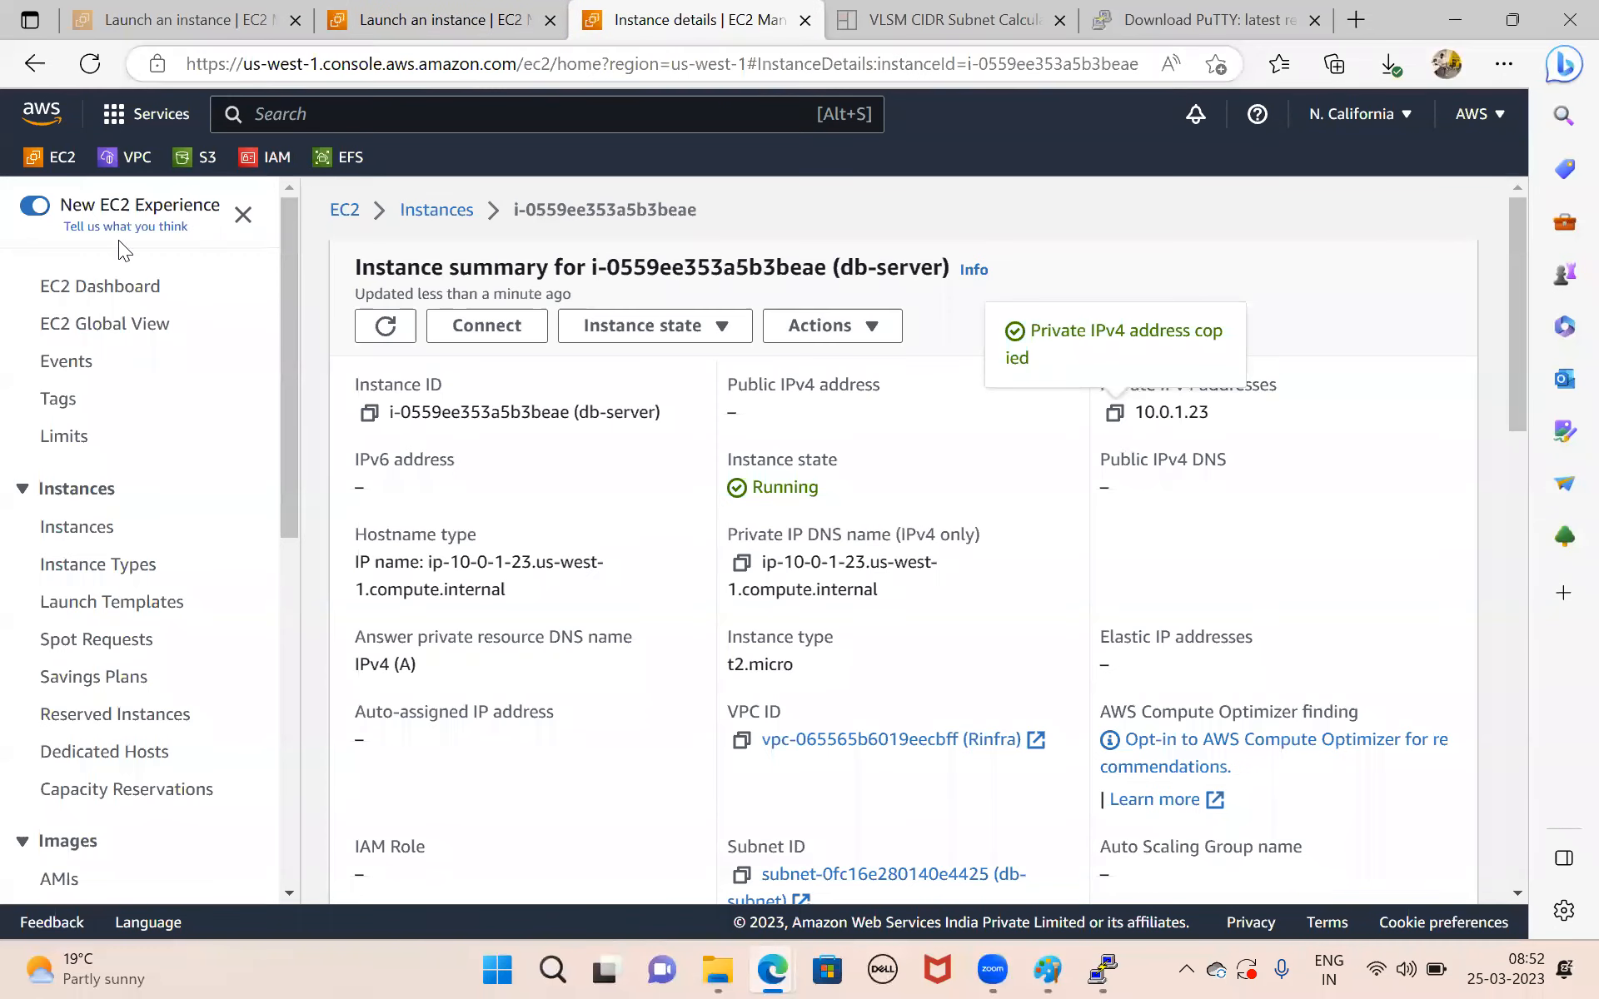
left_click(126, 160)
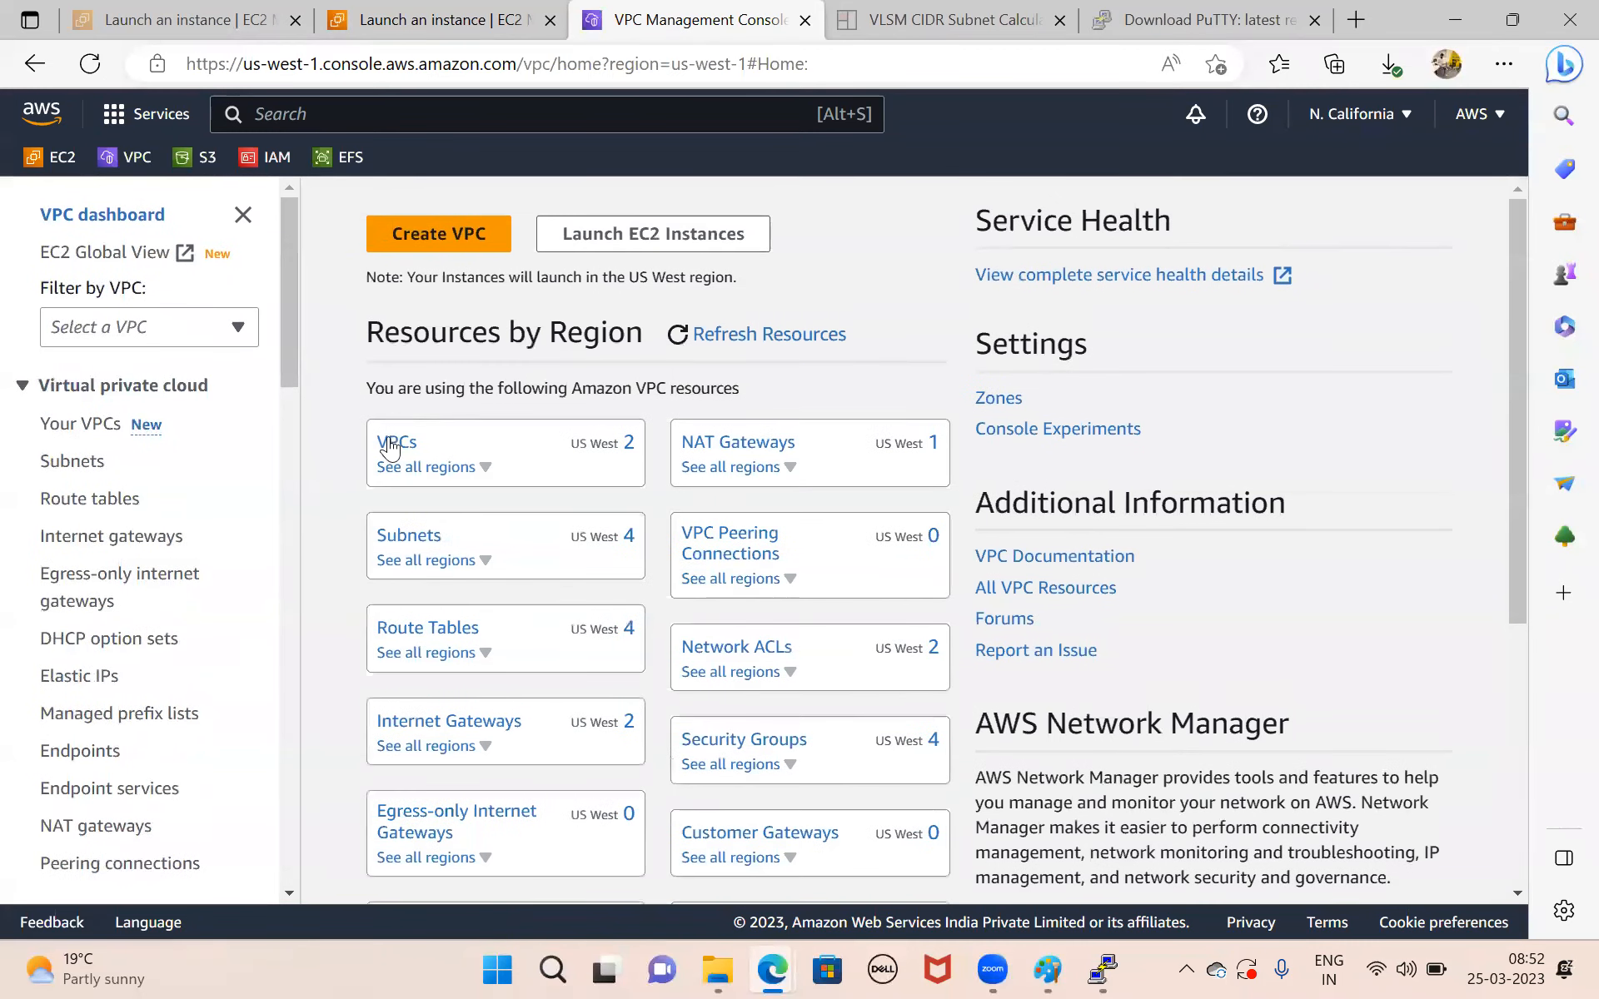
left_click(95, 504)
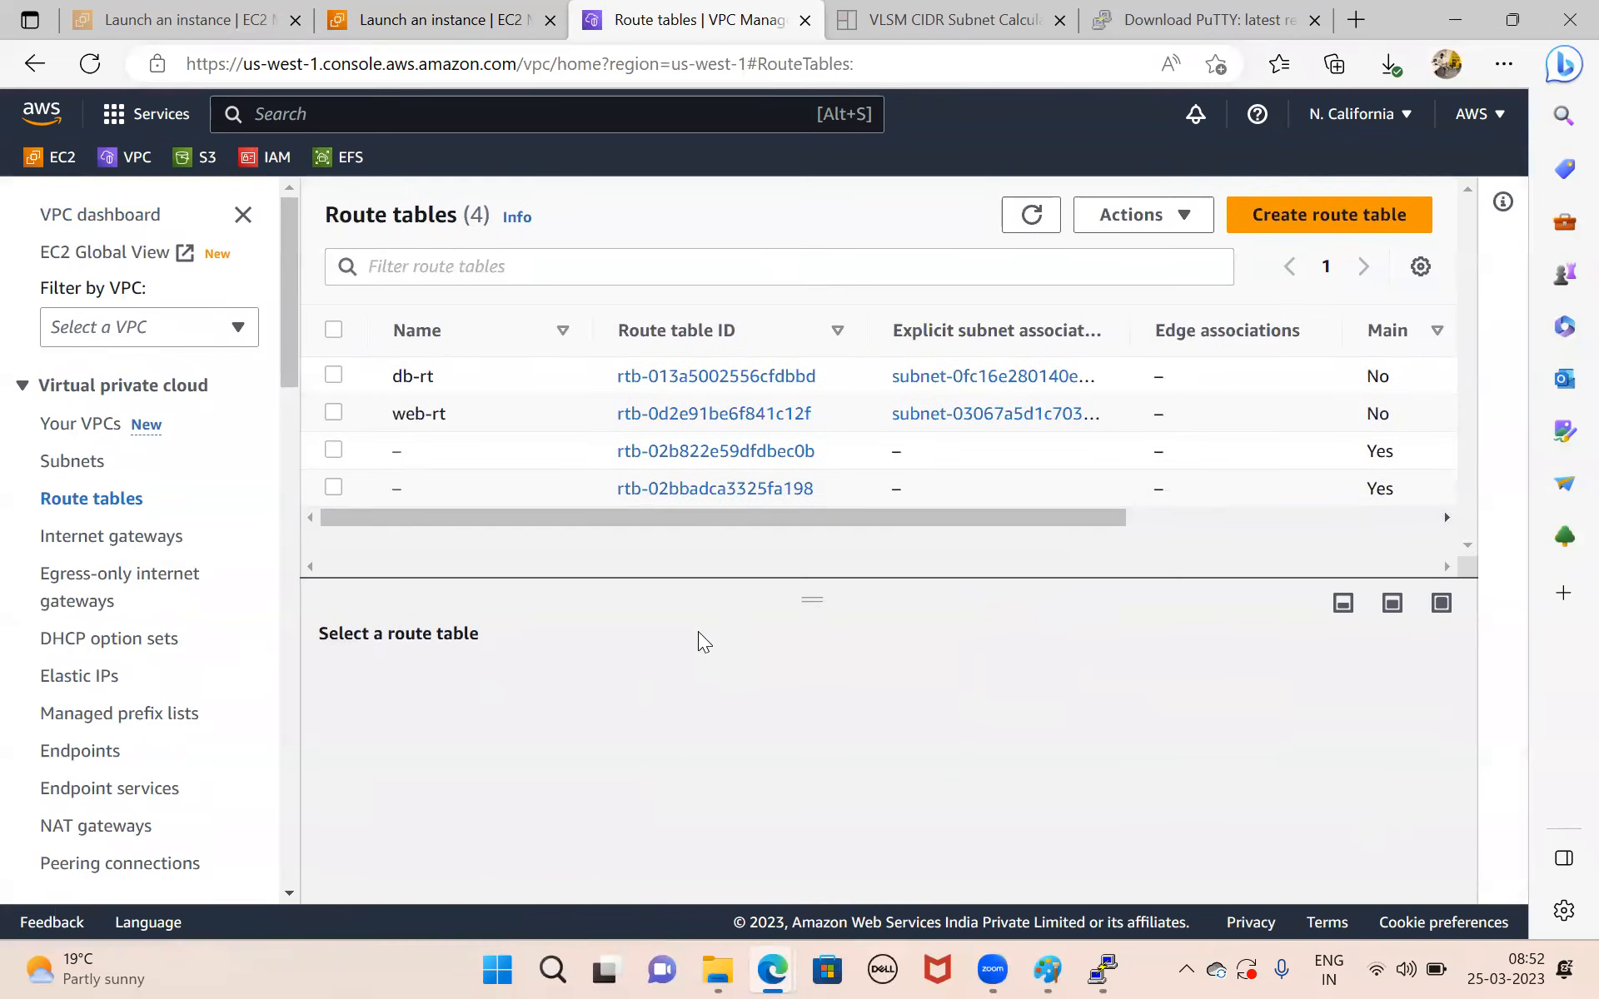
left_click(716, 376)
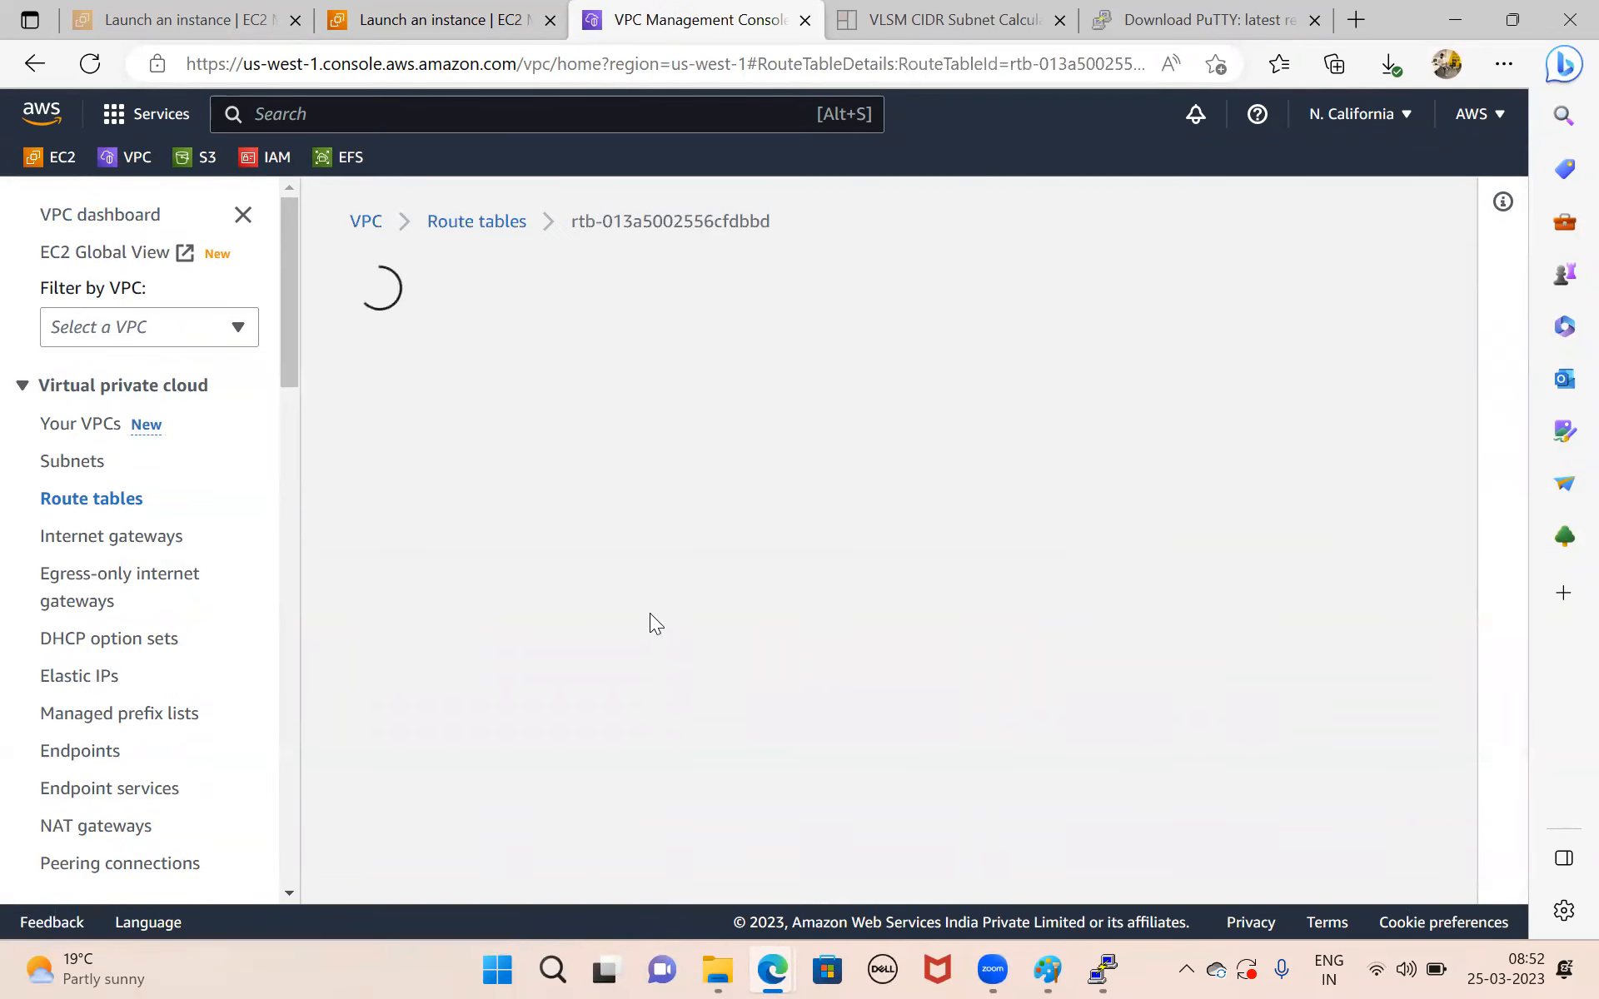
scroll(870, 594, "down", 3)
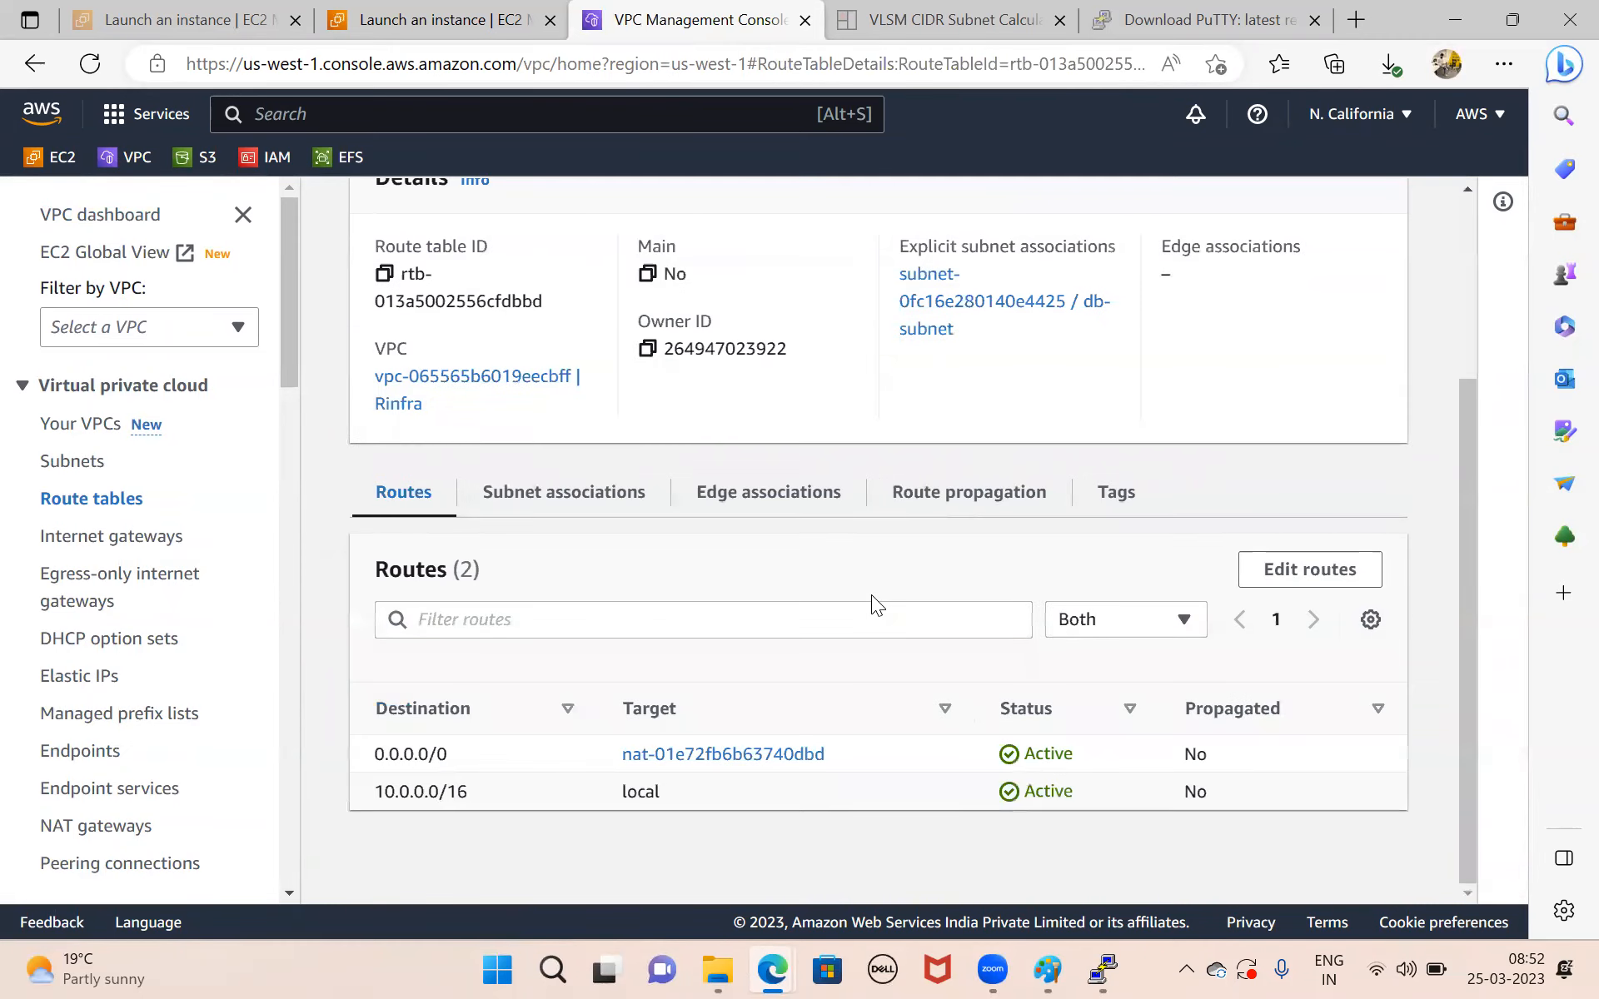
Remove db-subnet from the db-rt route table's subnet associations and save the change.
left_click(592, 479)
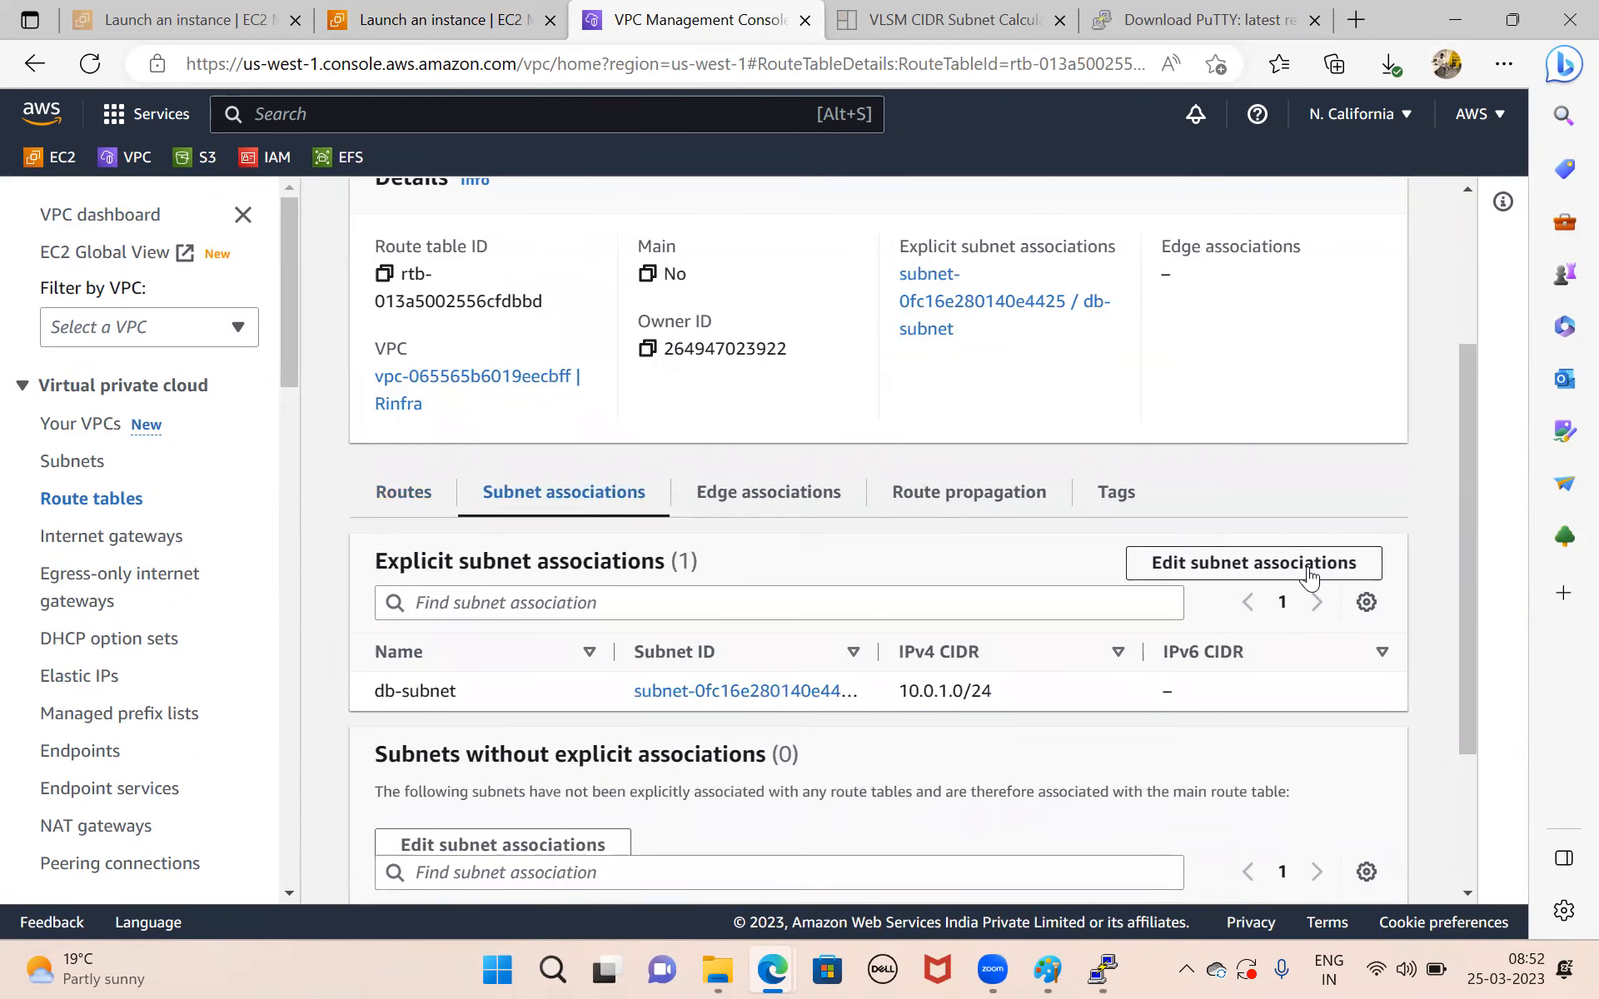
left_click(1305, 566)
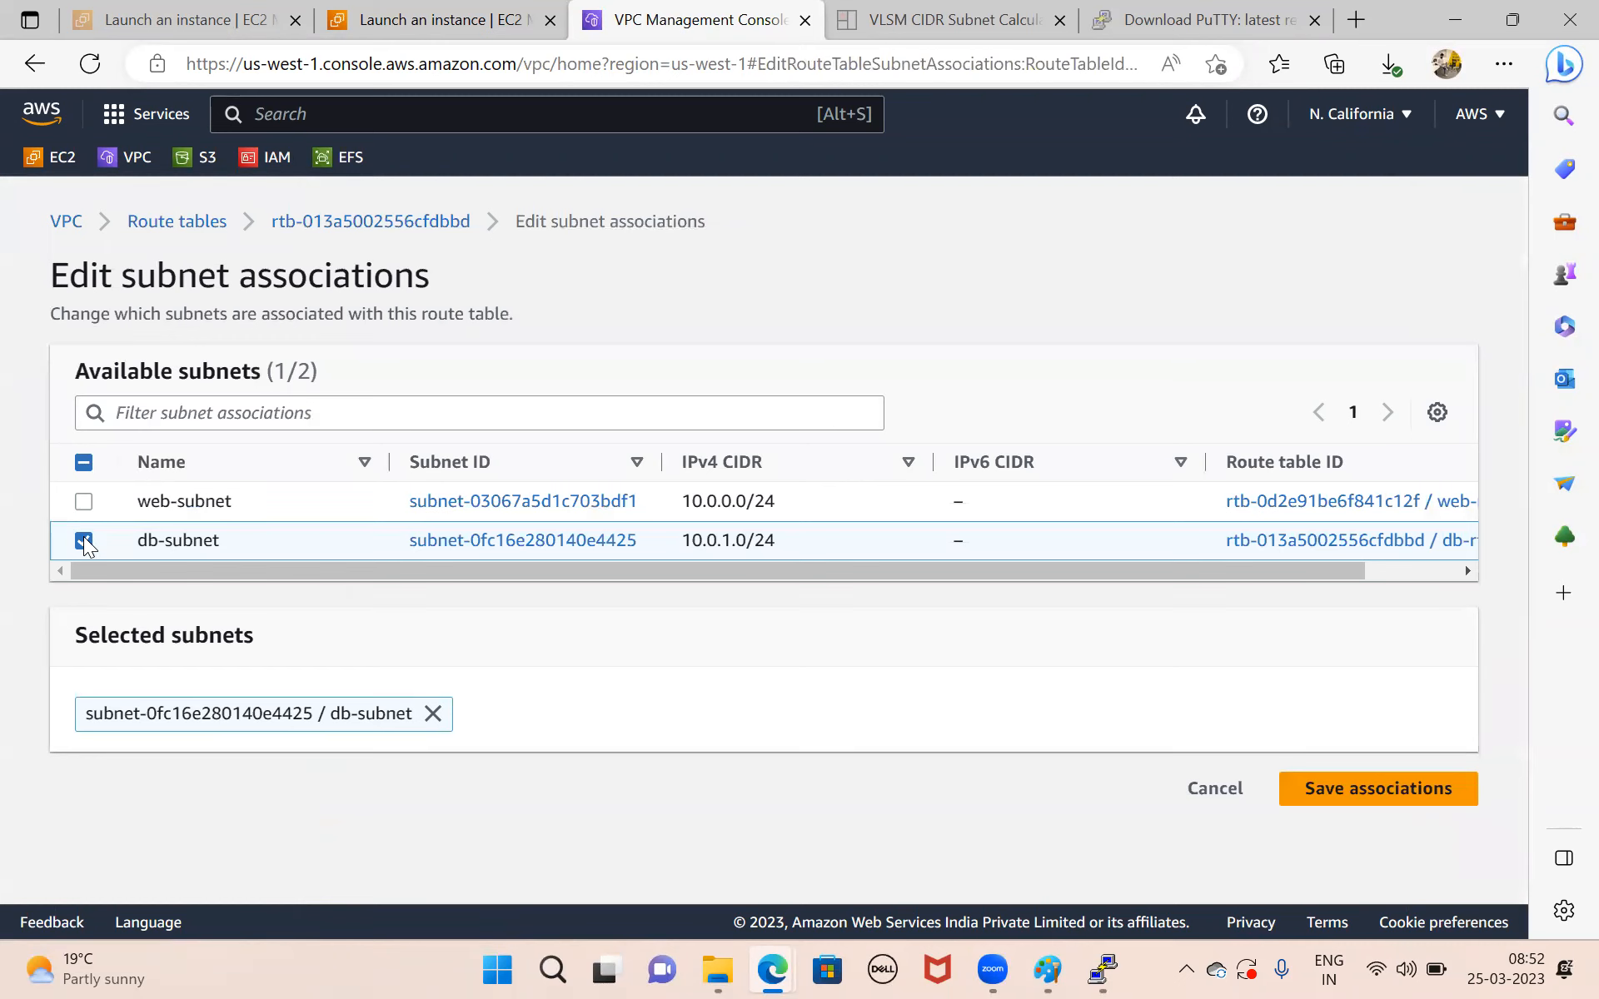
left_click(84, 540)
left_click(1385, 636)
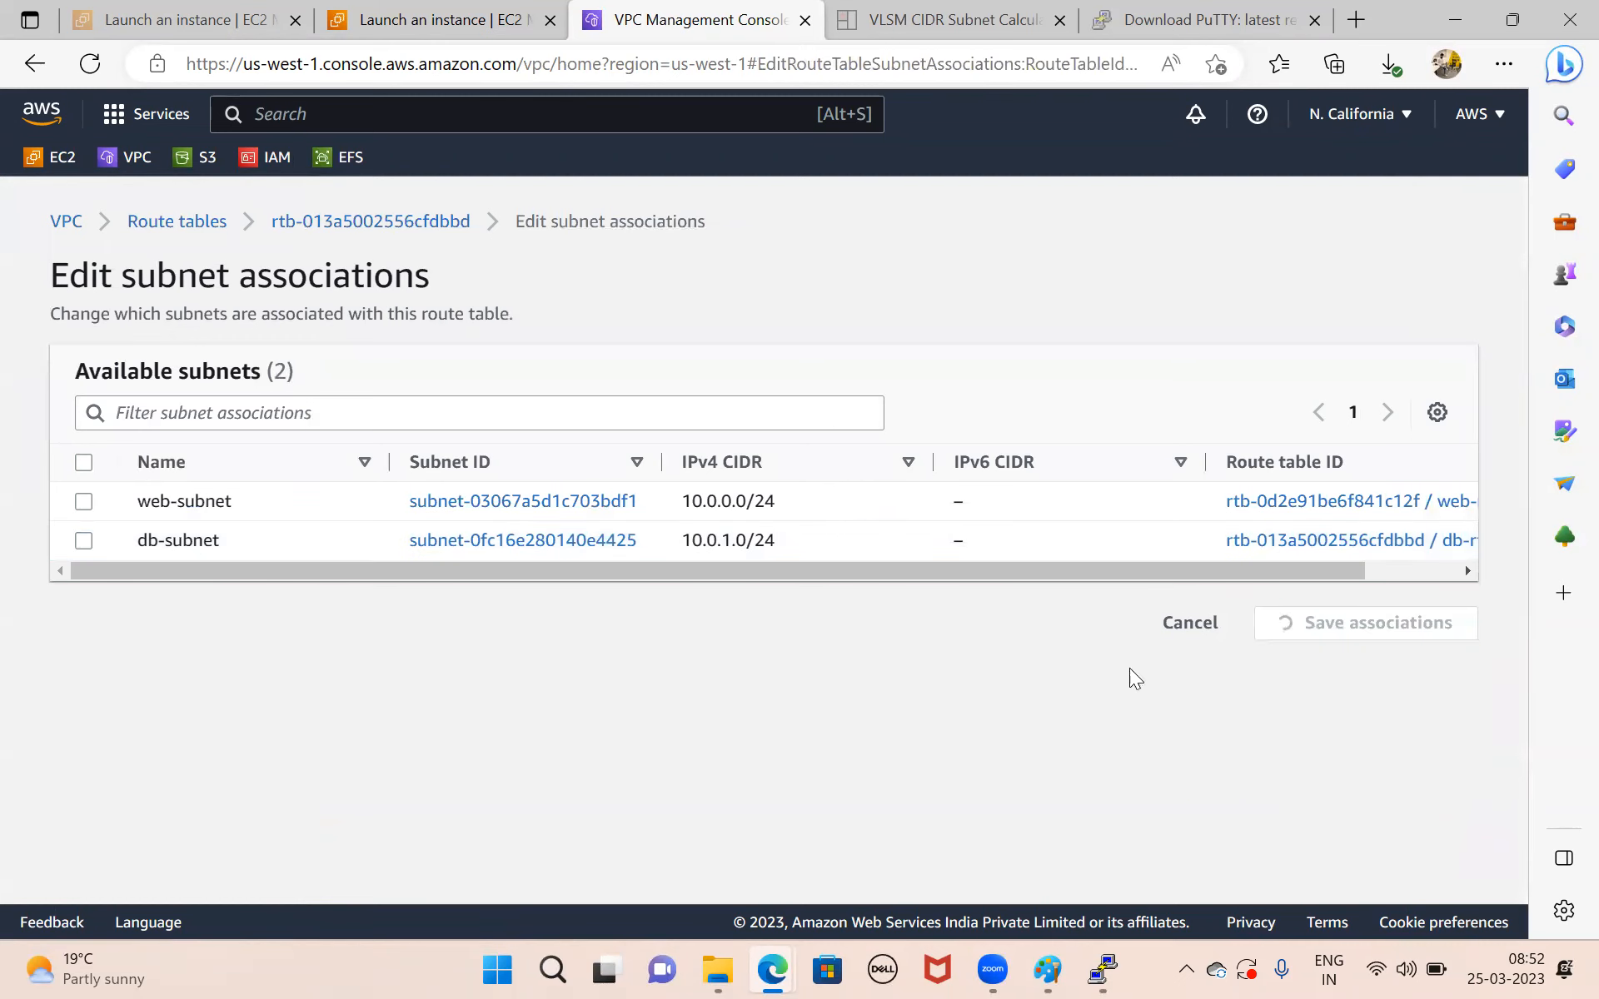
left_click(1102, 968)
key("ctrl+c")
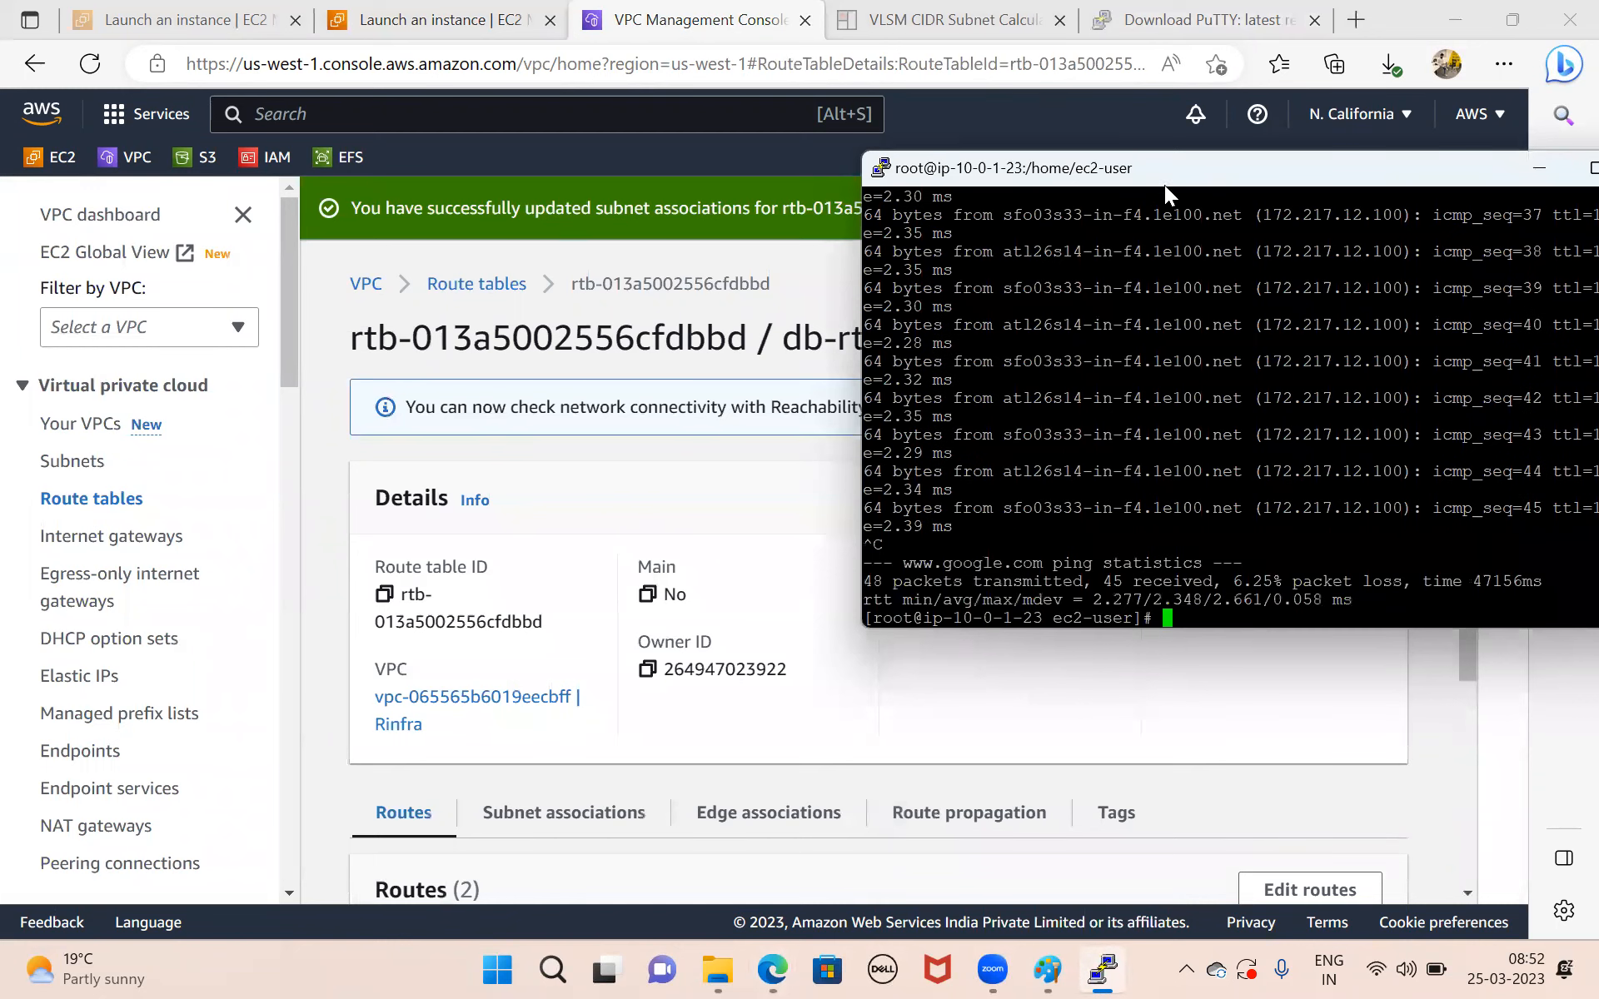
left_click_drag(1150, 168, 655, 176)
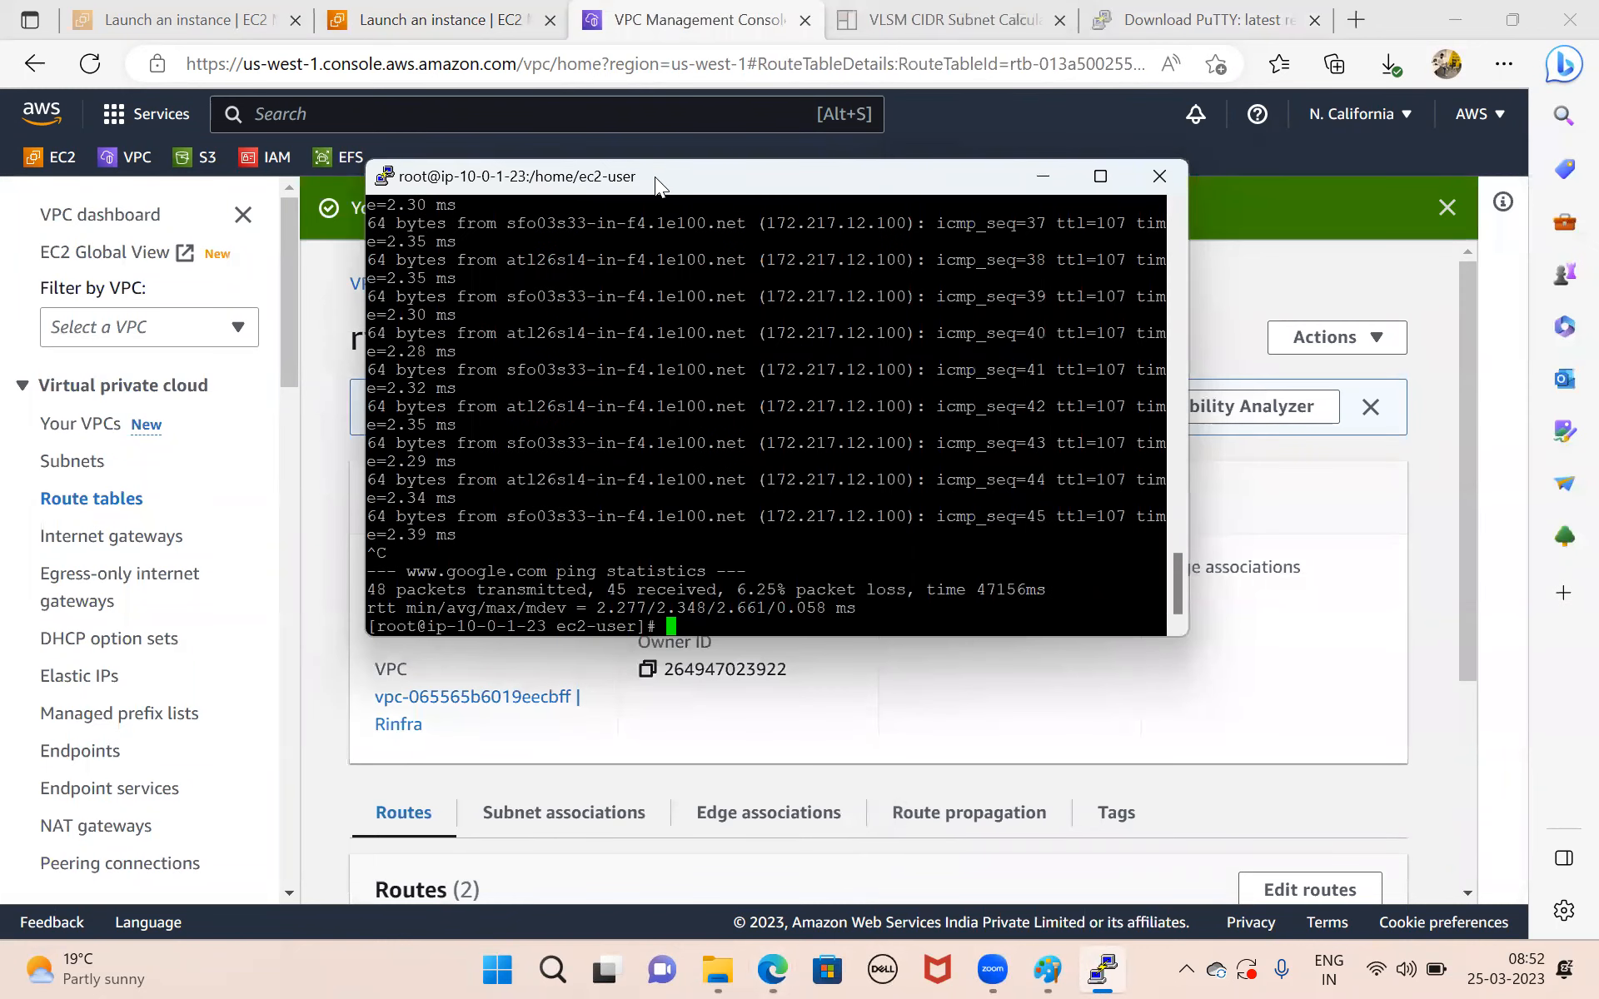
key("Up")
key("Return")
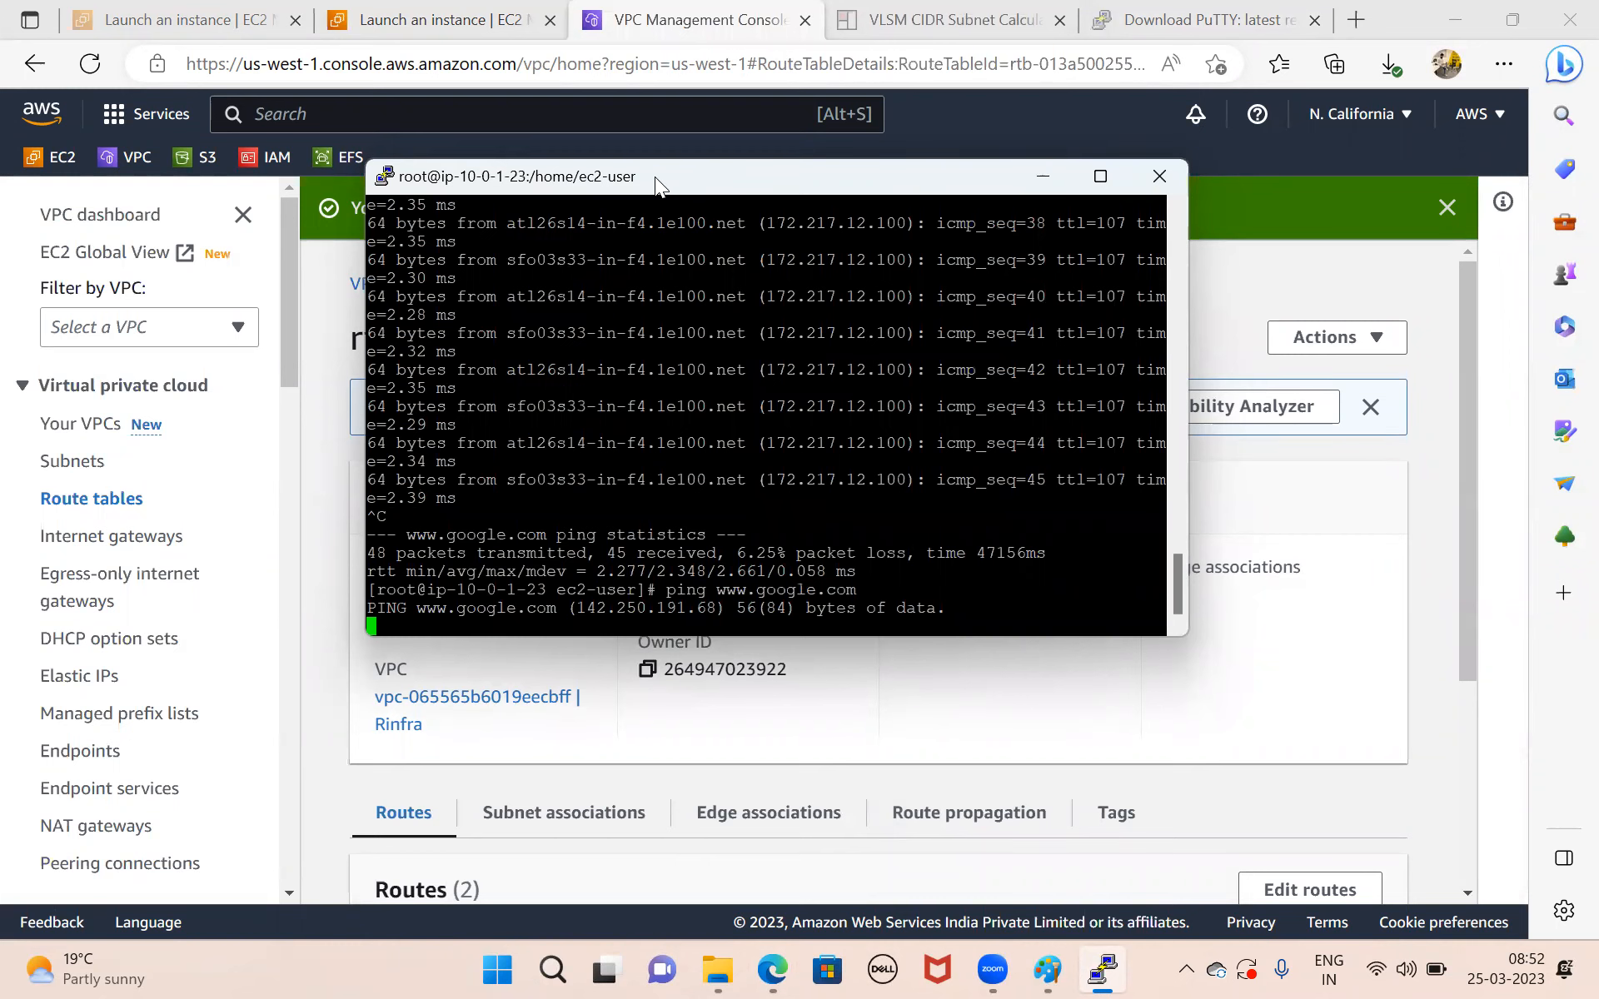
Minimize PuTTY, associate db-subnet with the db-rt route table again, and save the associations.
left_click(1042, 179)
left_click(575, 814)
scroll(774, 791, "down", 5)
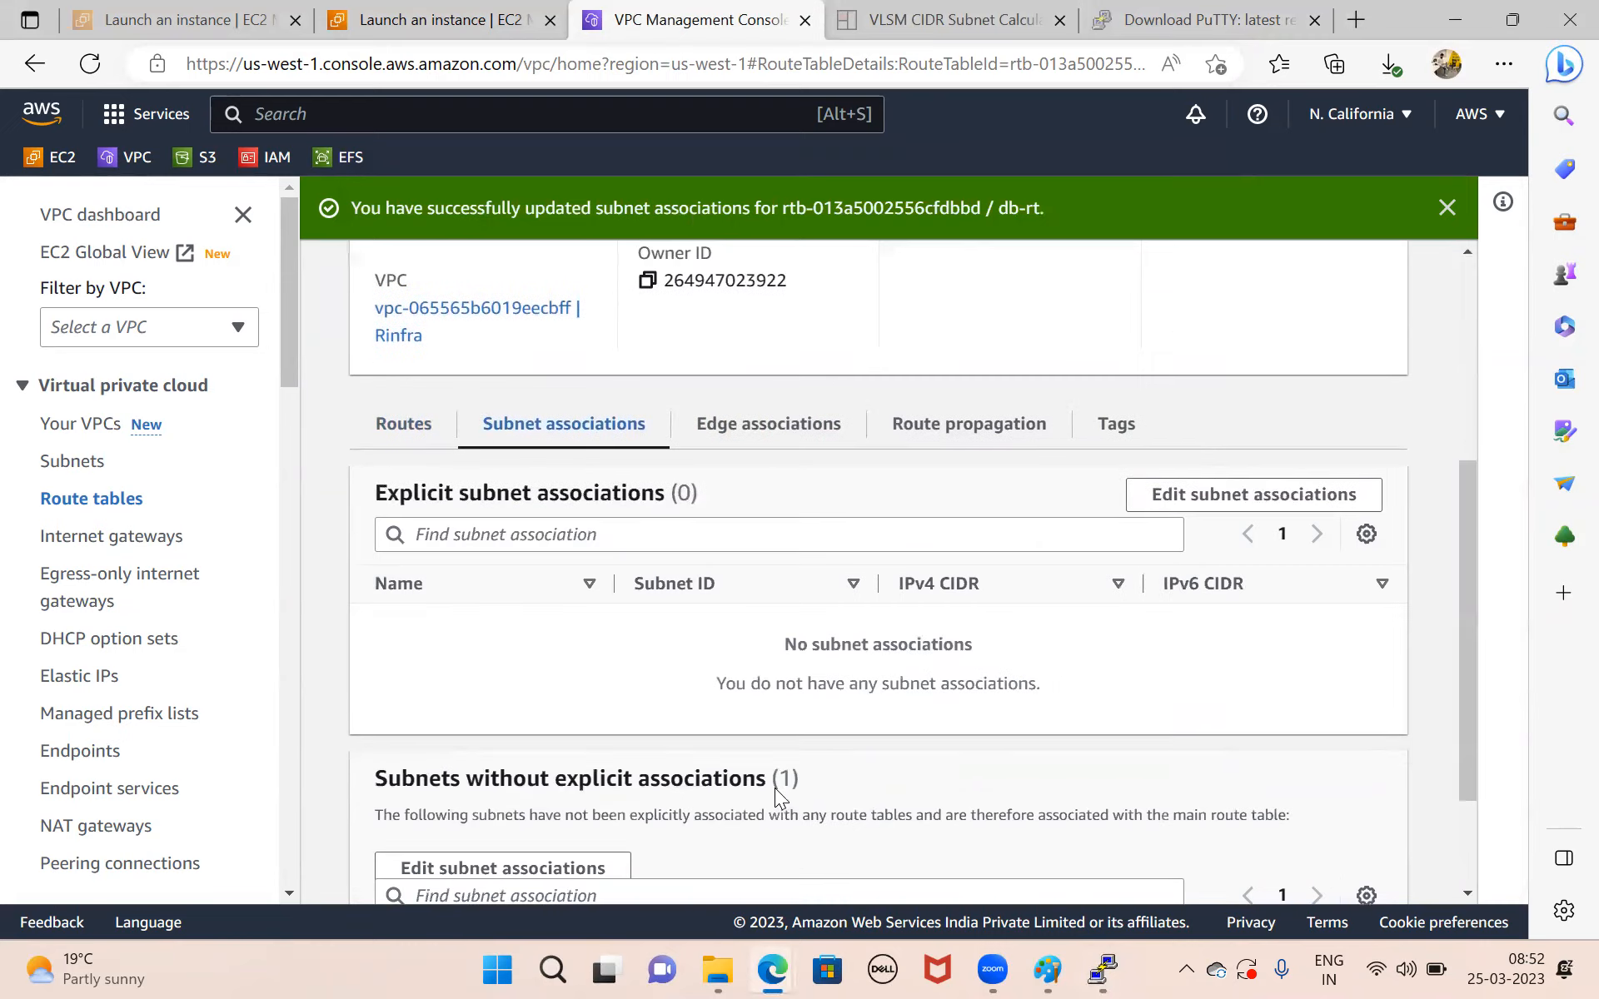
left_click(1240, 487)
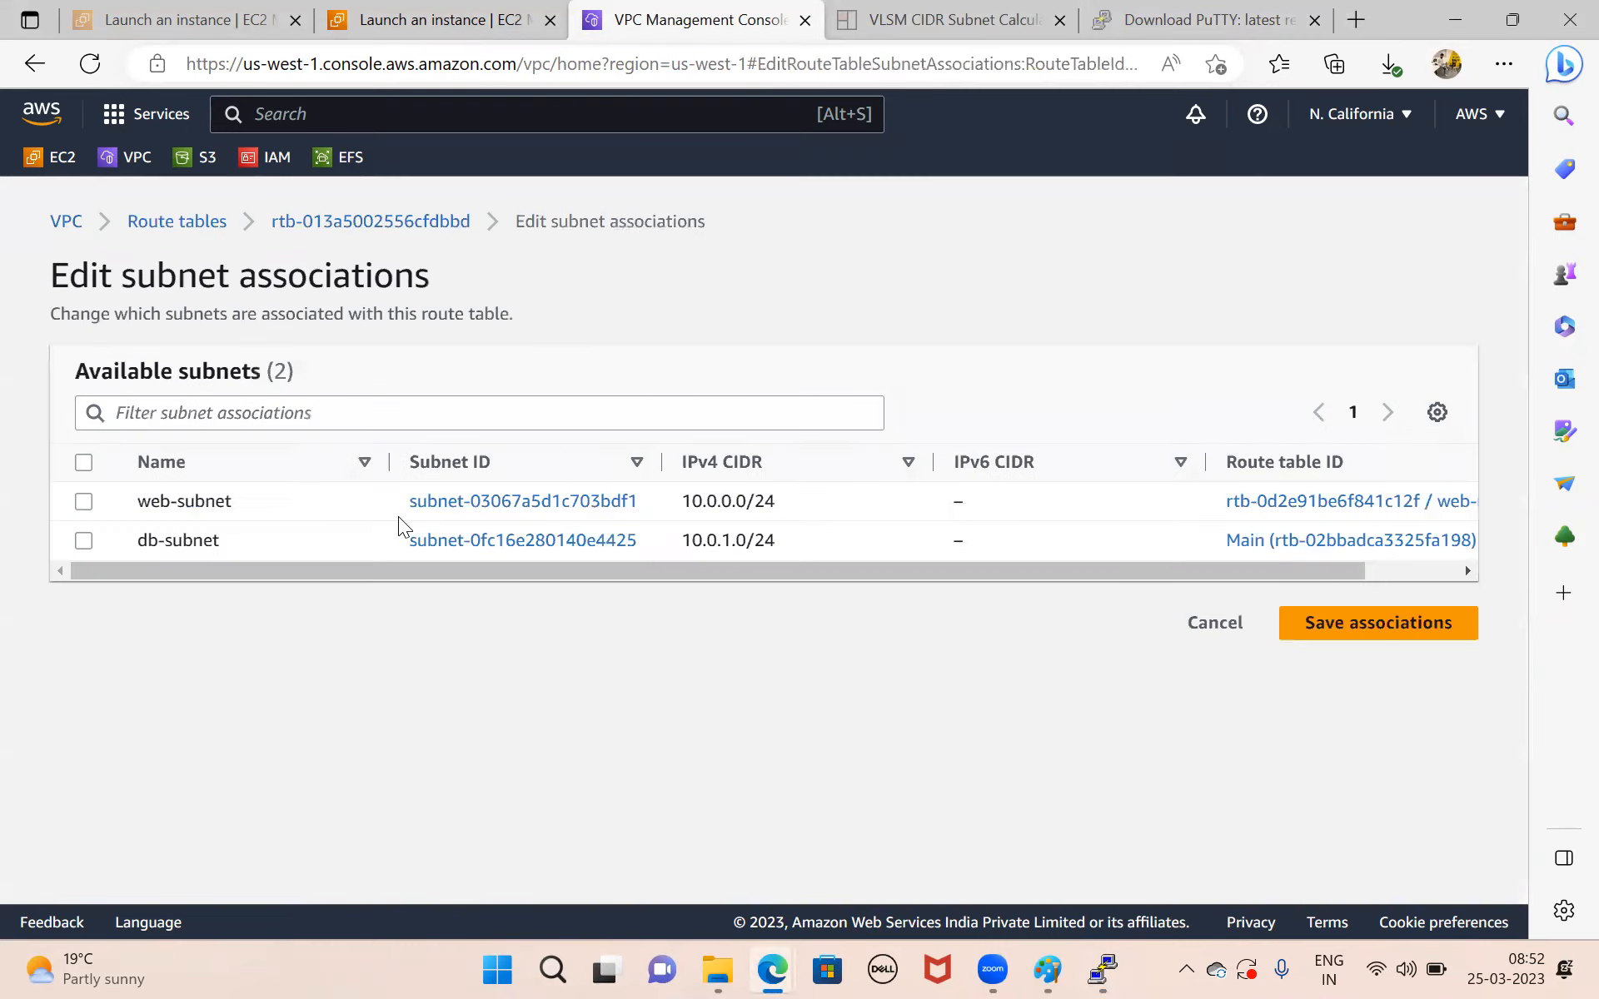
left_click(83, 539)
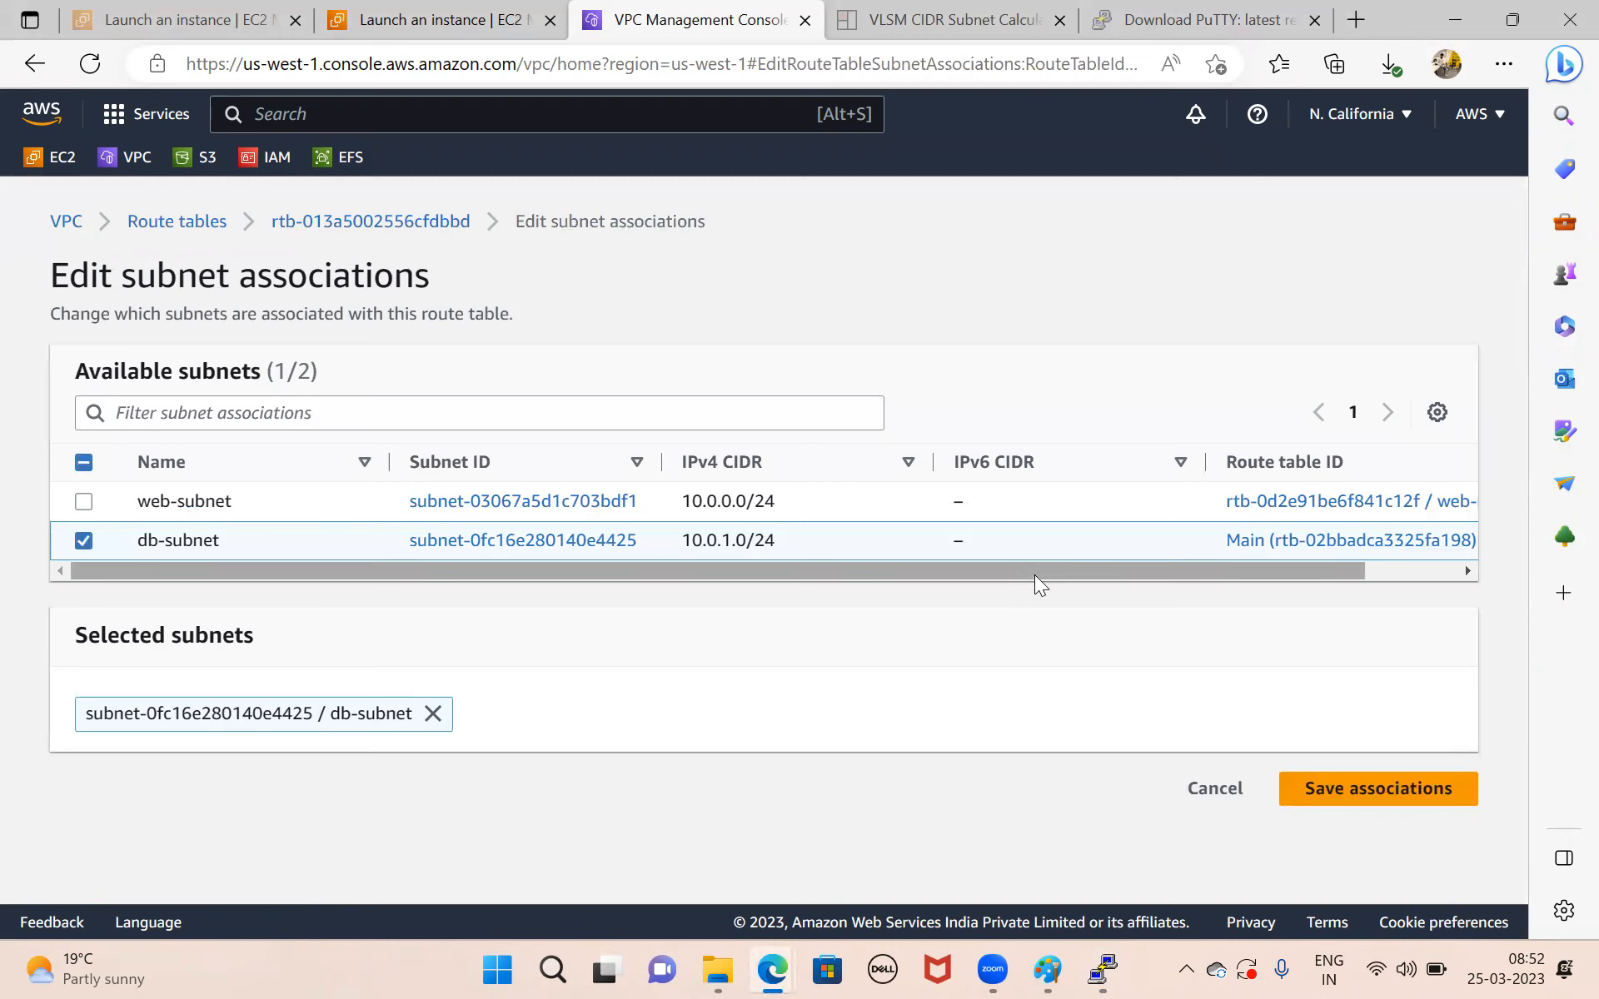
left_click(1337, 798)
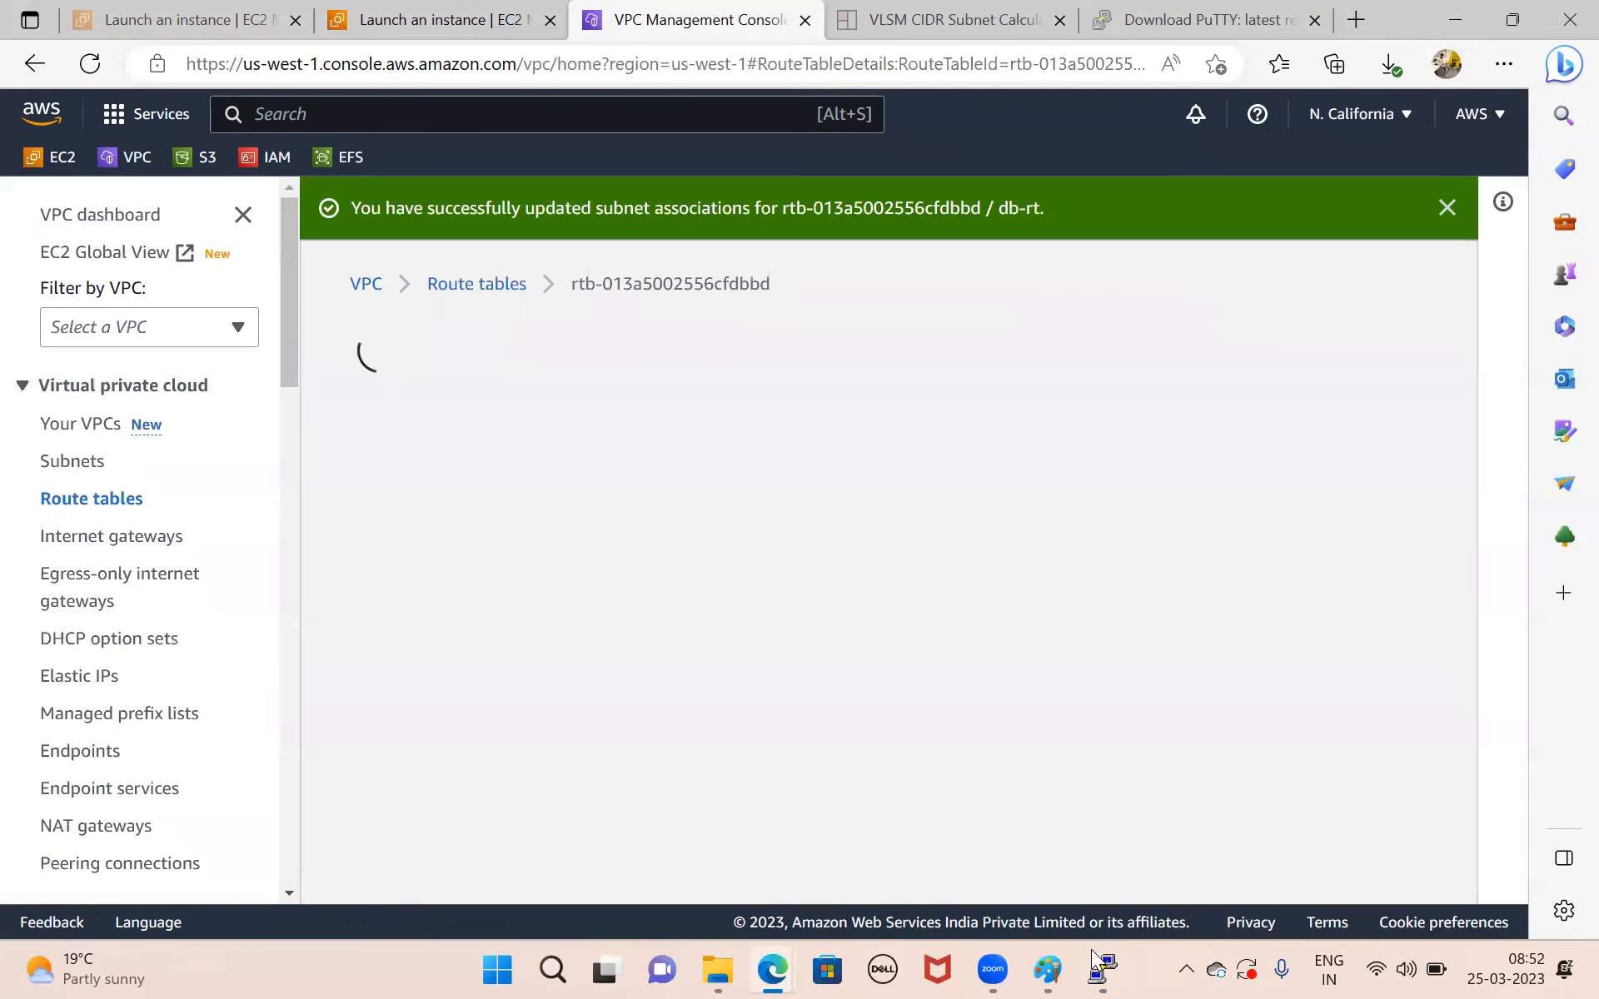
Check the ping output in the db-server's PuTTY session, minimize it, and switch to the network diagram in Paint.
left_click(1101, 971)
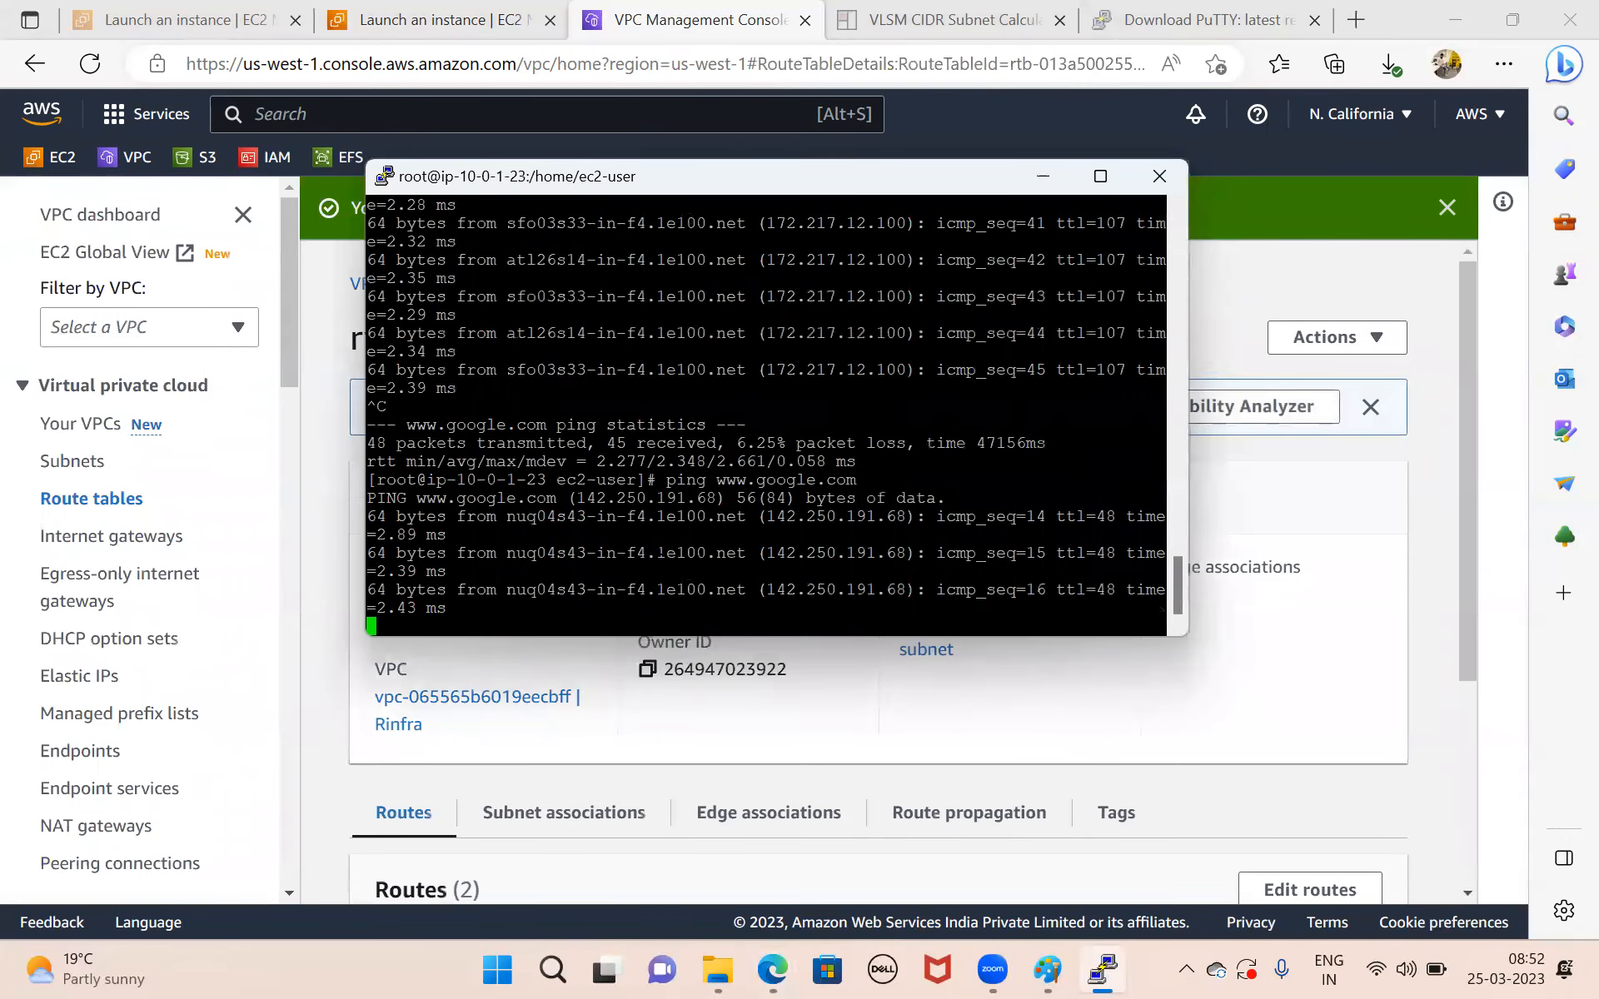
left_click(1041, 178)
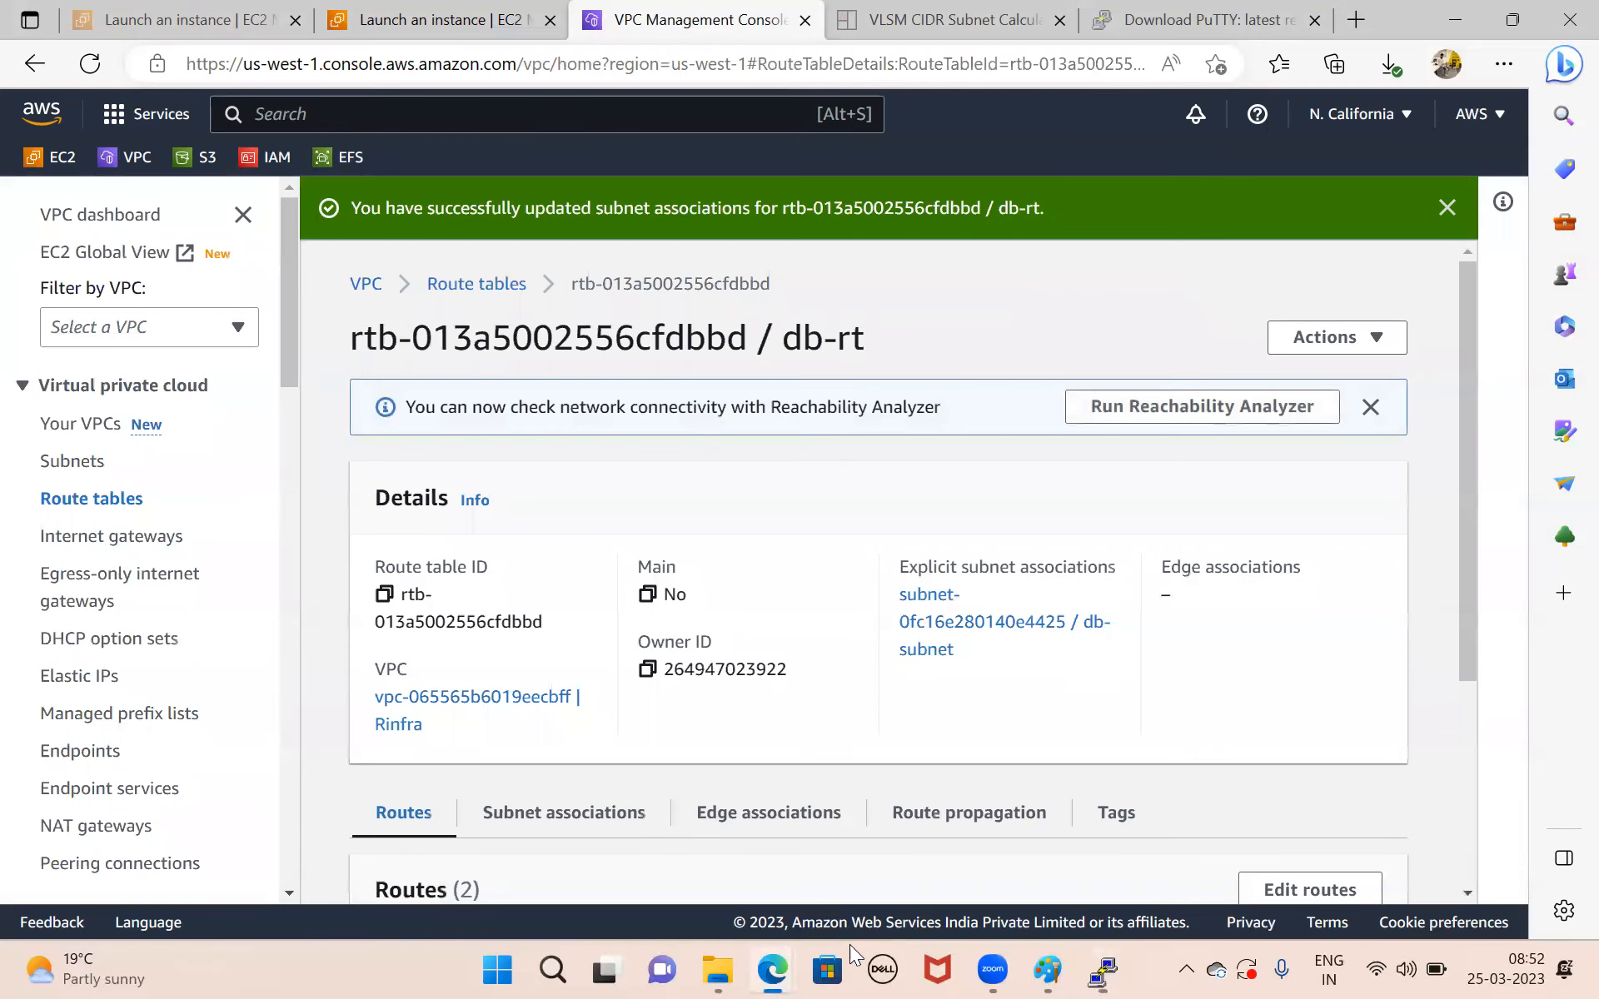
left_click(1047, 970)
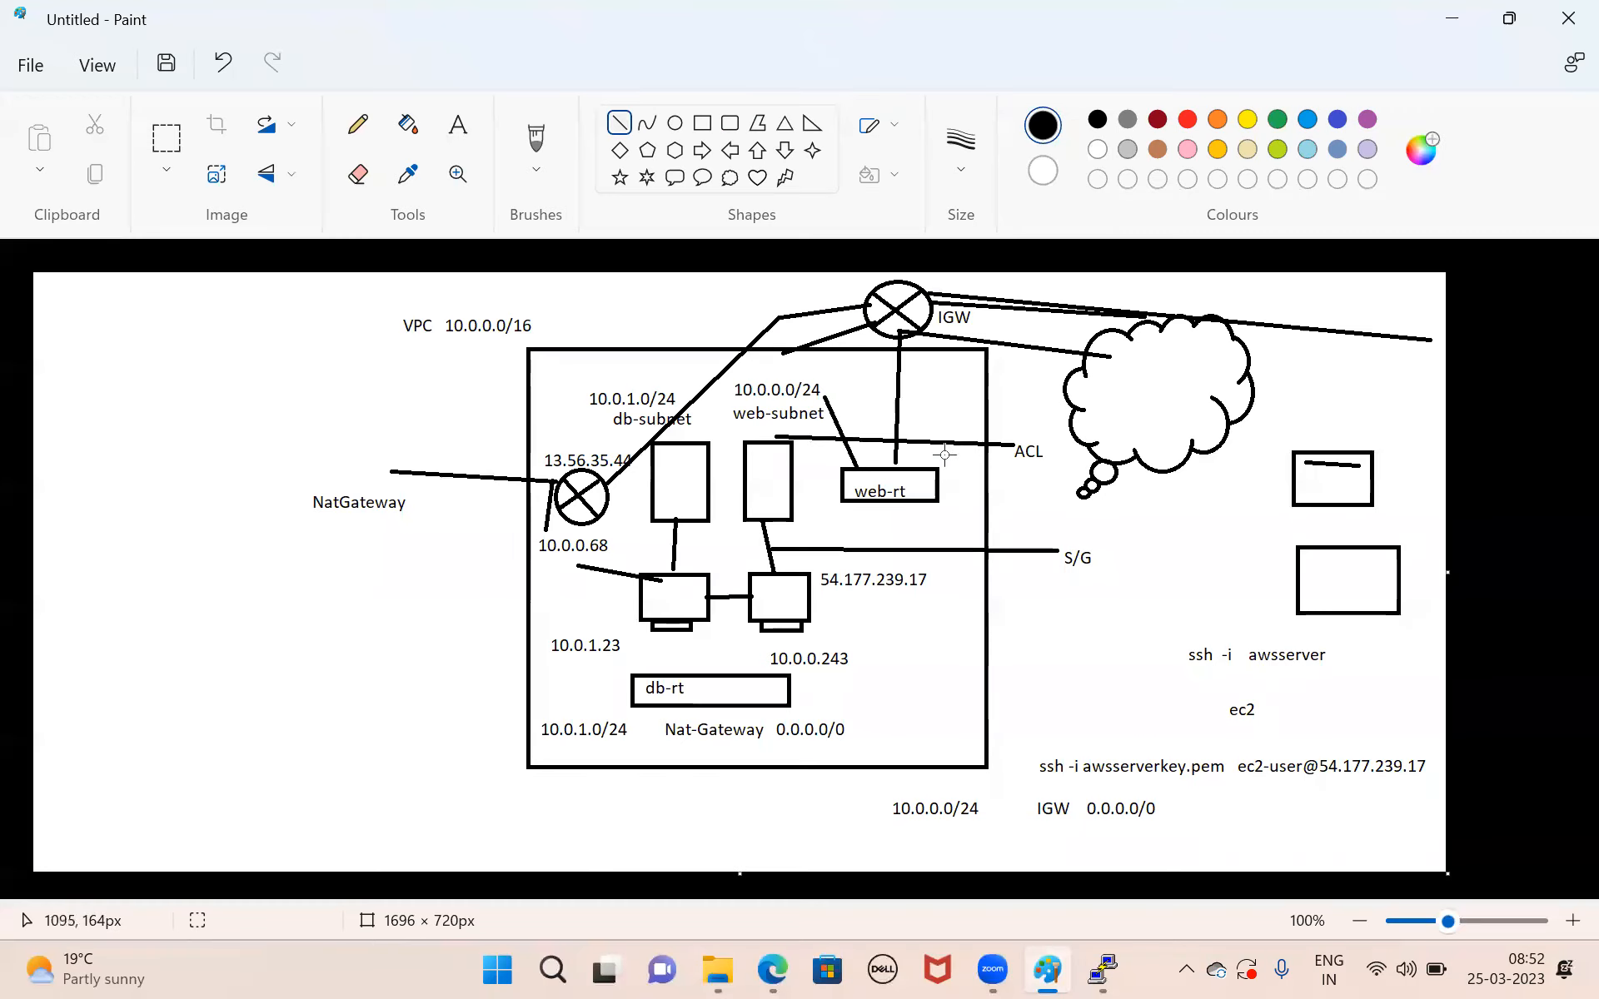